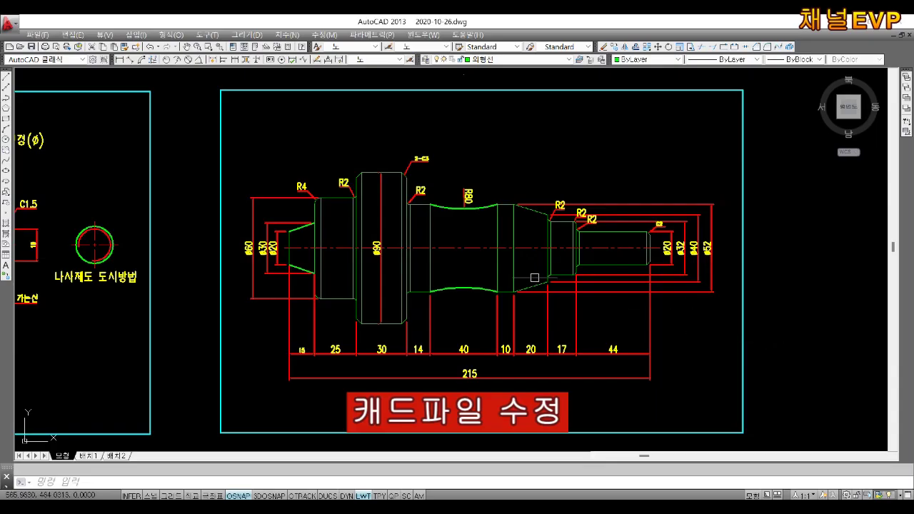
# Step: Copy the whole dimensioned shaft drawing, selected with a crossing window, into the empty drawing frame
pyautogui.scroll(-2, 534, 277)
pyautogui.press('Return')
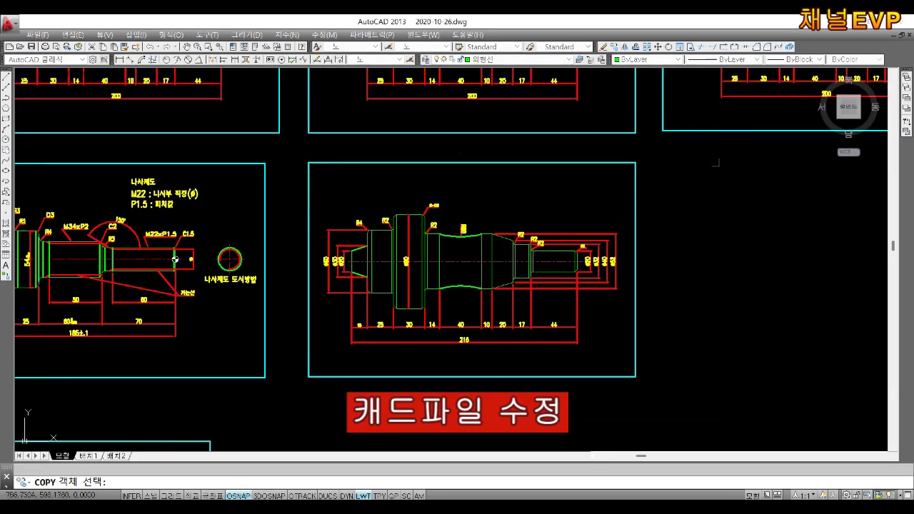
pyautogui.click(687, 150)
pyautogui.click(306, 403)
pyautogui.press('Return')
pyautogui.click(308, 376)
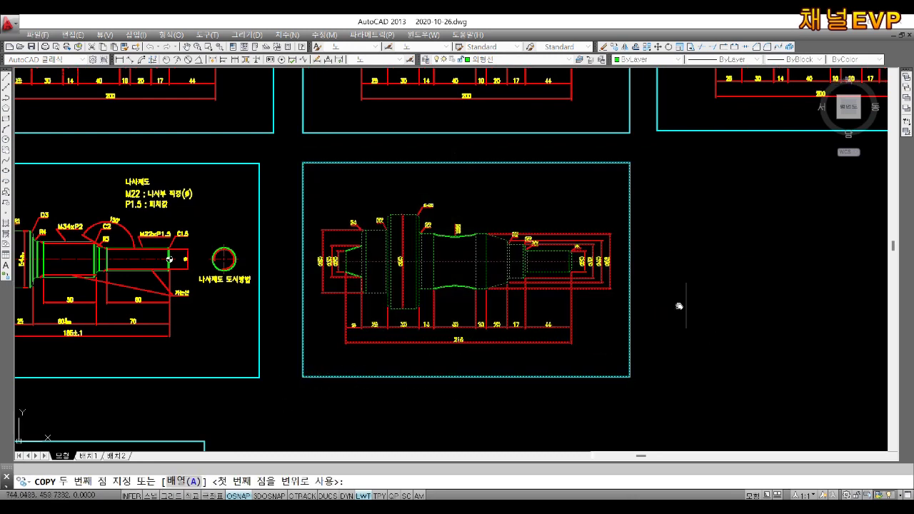
pyautogui.scroll(-3, 408, 354)
pyautogui.moveTo(408, 355); pyautogui.dragTo(298, 255, button='middle')
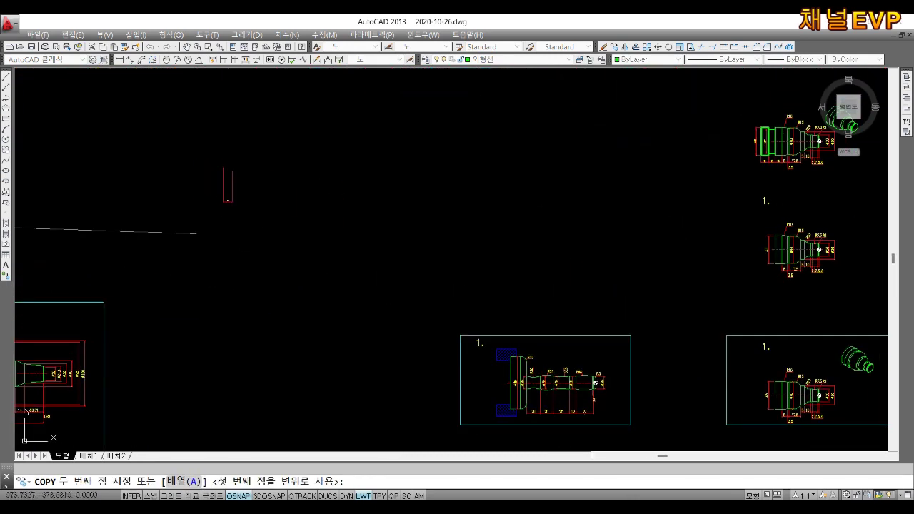
pyautogui.scroll(5, 299, 223)
pyautogui.click(459, 279)
pyautogui.press('Return')
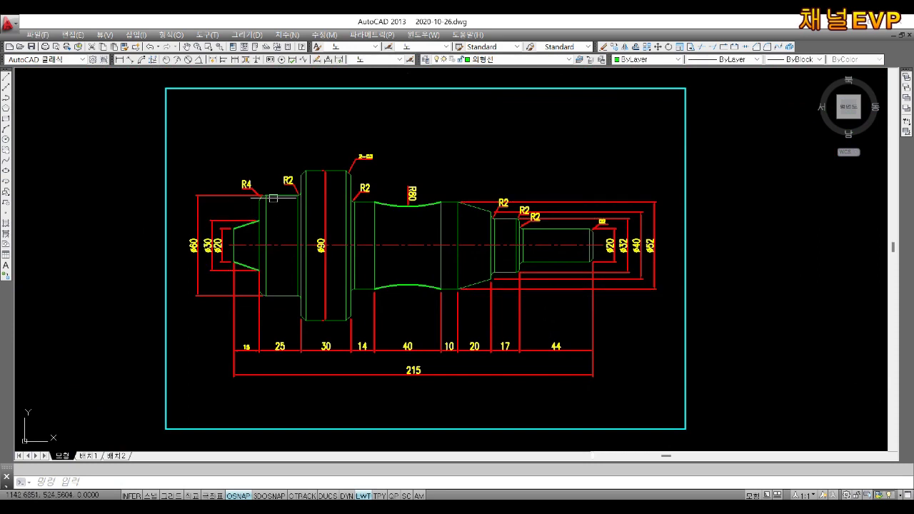
# Step: Offset the shaft's top outline line downward
pyautogui.scroll(4, 286, 203)
pyautogui.scroll(2, 290, 215)
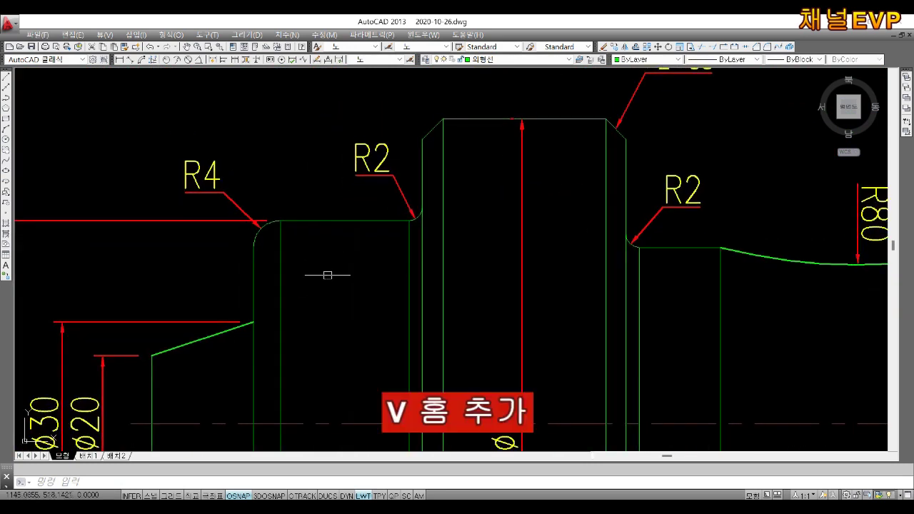
pyautogui.scroll(2, 300, 246)
pyautogui.write('o')
pyautogui.press('Return')
pyautogui.press('Return')
pyautogui.click(372, 206)
pyautogui.click(363, 265)
# Step: Draw a vertical centre line from the top edge midpoint down into the shoulder
pyautogui.press('Return')
pyautogui.moveTo(415, 291); pyautogui.dragTo(417, 288, button='middle')
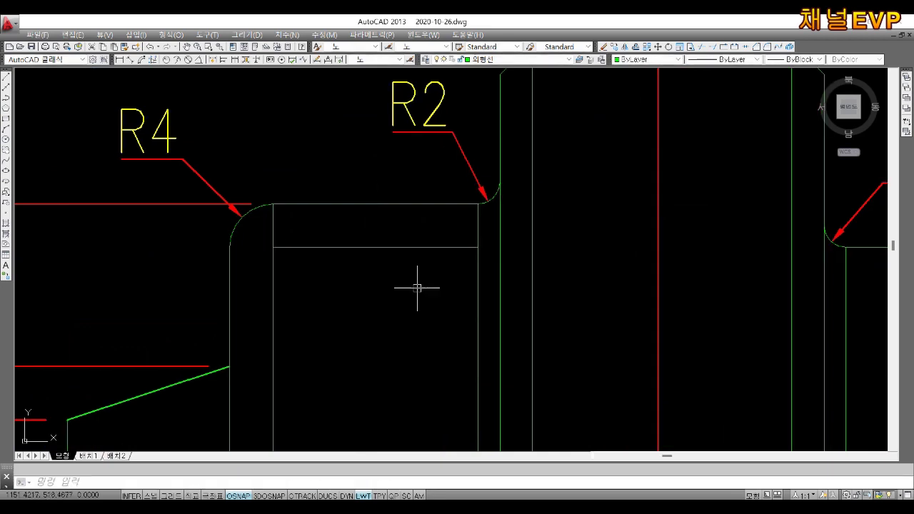
pyautogui.write('li')
pyautogui.press('Return')
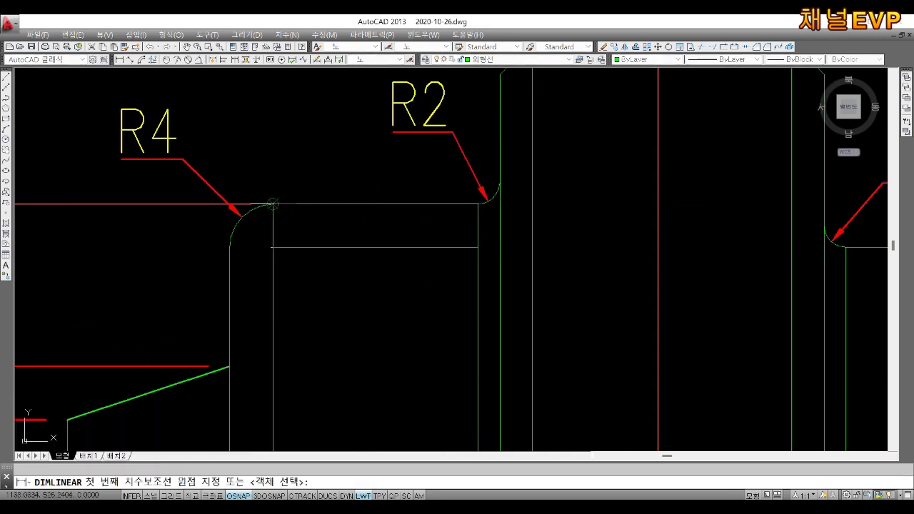
pyautogui.click(478, 204)
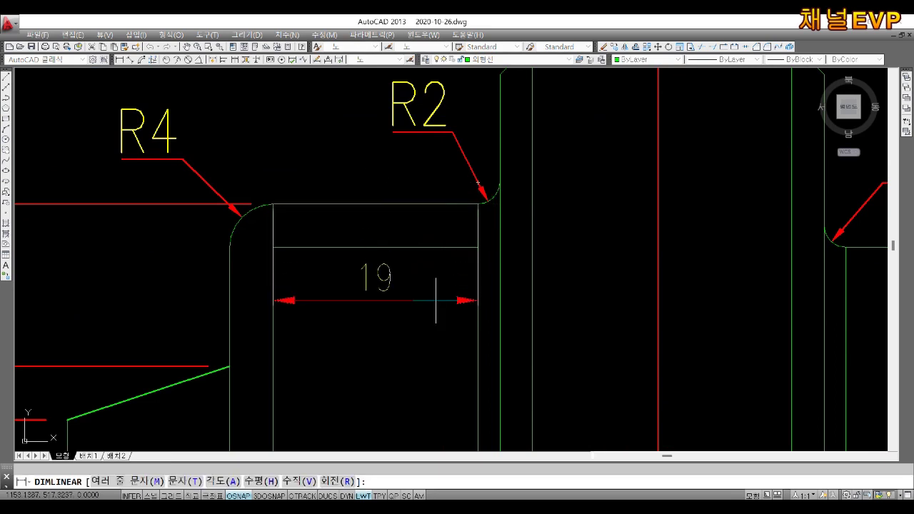
pyautogui.press('Escape')
pyautogui.write('l')
pyautogui.press('Return')
pyautogui.click(376, 247)
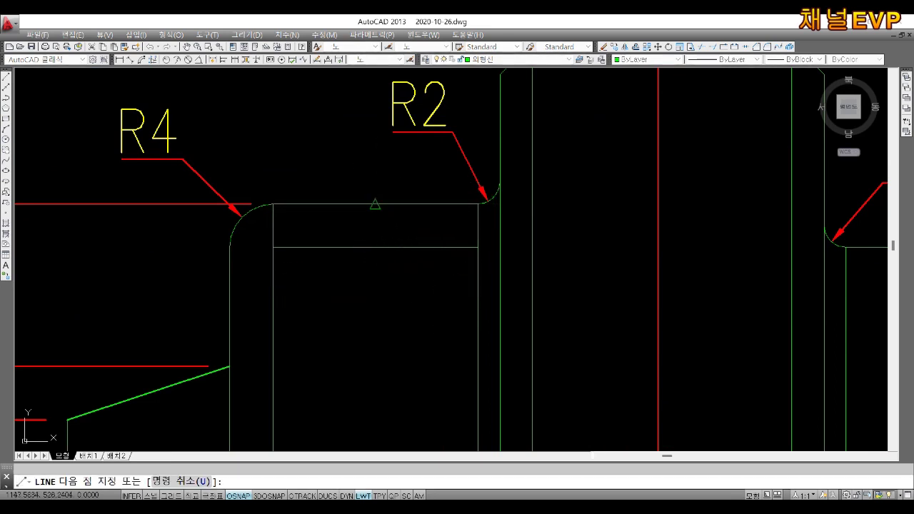
pyautogui.press('F8')
pyautogui.click(363, 143)
pyautogui.press('Return')
pyautogui.scroll(2, 385, 215)
# Step: Offset the vertical centre line 2.5 to the left
pyautogui.write('o')
pyautogui.press('Return')
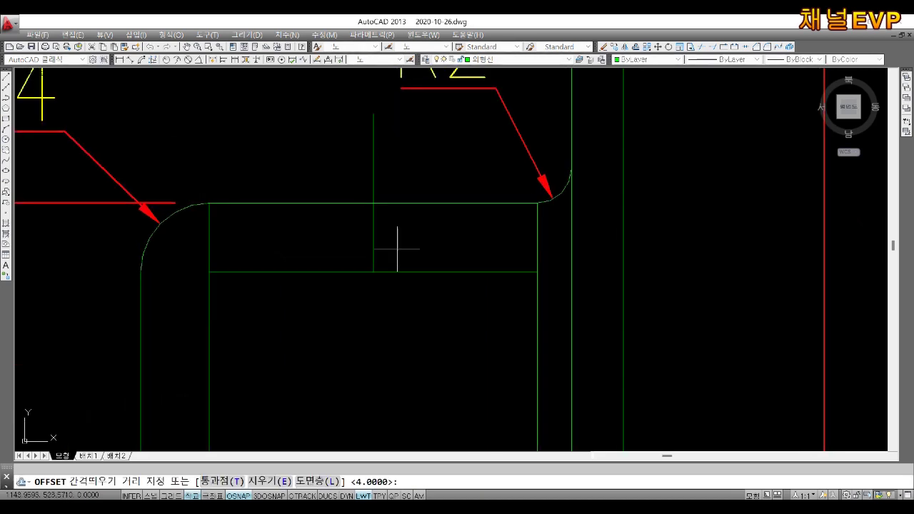
pyautogui.write('2.5')
pyautogui.press('Return')
pyautogui.click(372, 236)
pyautogui.click(361, 261)
pyautogui.press('Return')
pyautogui.write('r')
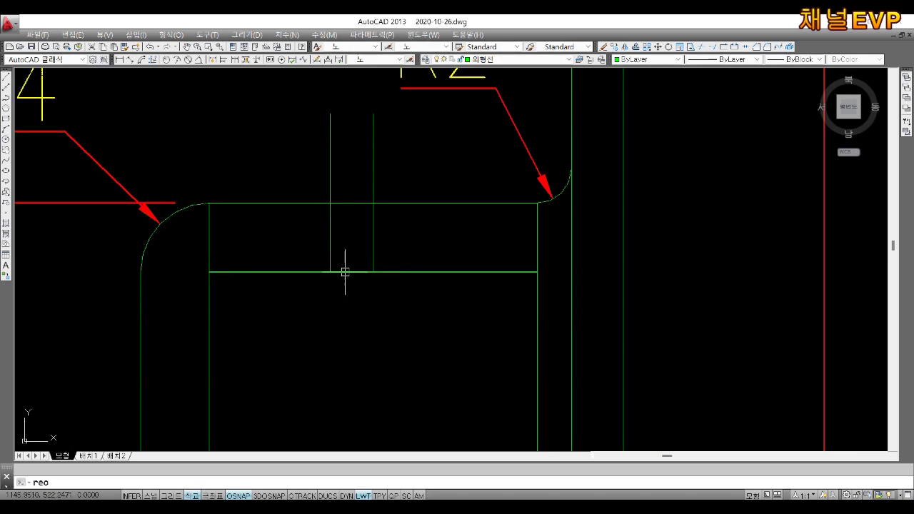
# Step: Tilt the offset line 5° about its lower end and trim its end above the outline
pyautogui.write('o')
pyautogui.press('Return')
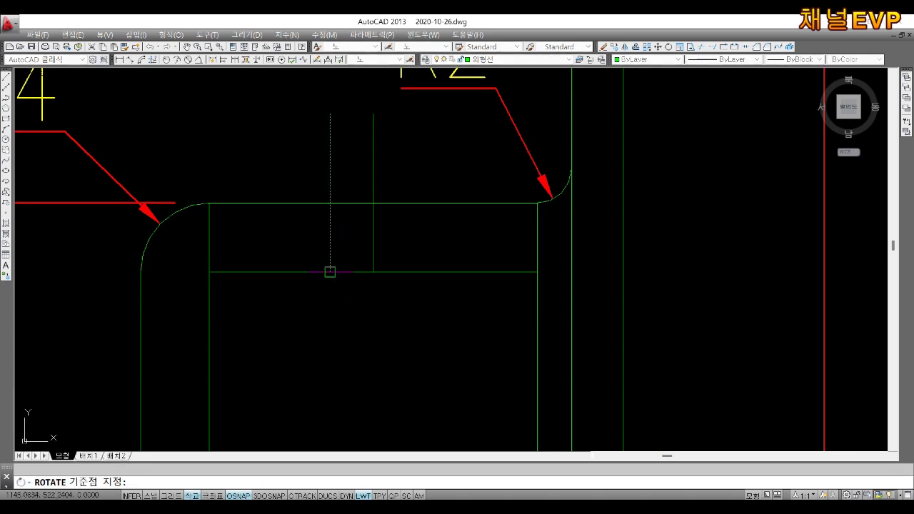
pyautogui.click(330, 271)
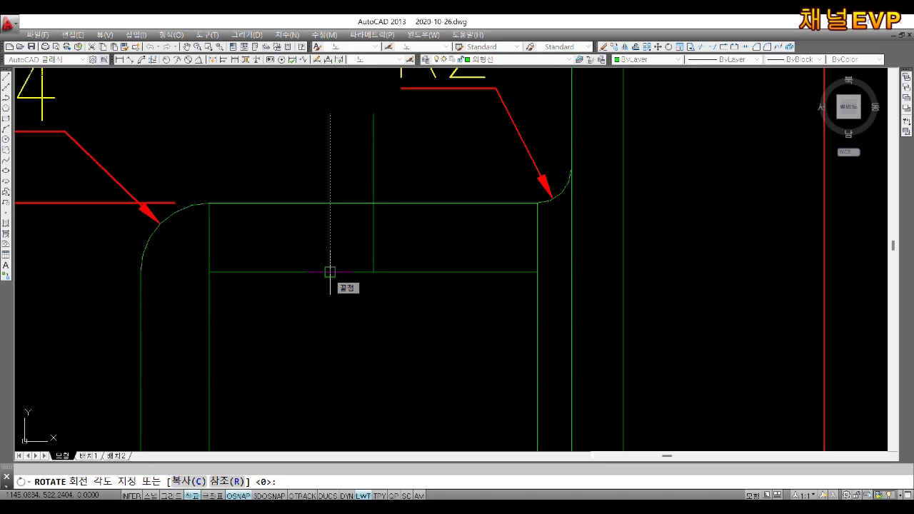
pyautogui.write('5')
pyautogui.press('Return')
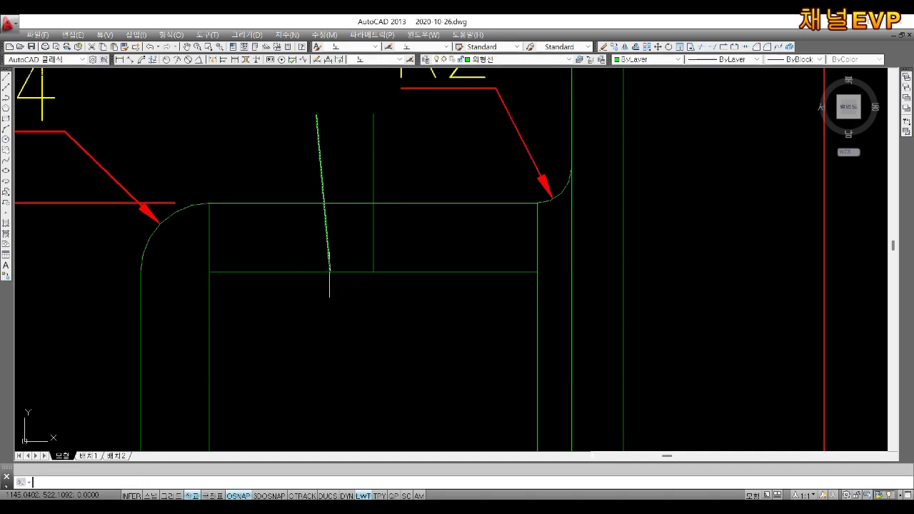
pyautogui.write('tr')
pyautogui.press('Return')
pyautogui.press('Return')
pyautogui.click(343, 151)
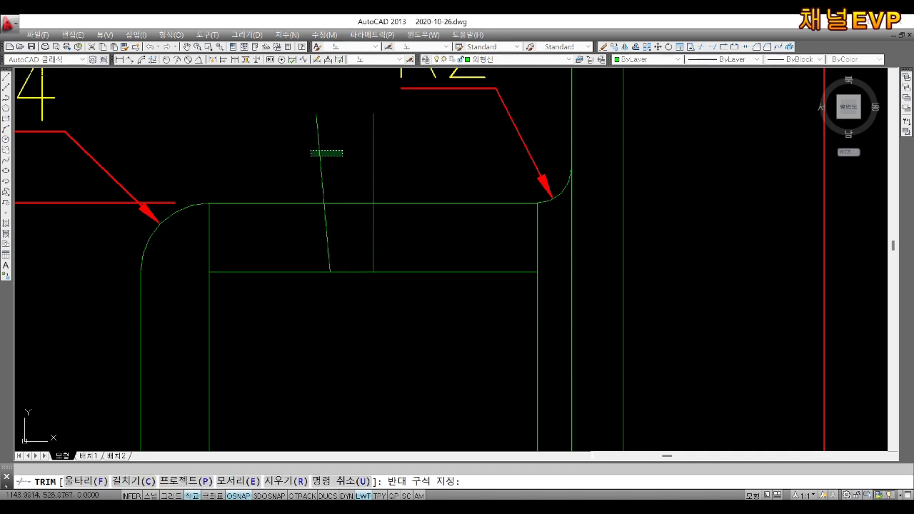
pyautogui.click(336, 160)
pyautogui.press('Return')
# Step: Mirror the slanted wall across the groove centre and trim the excess outline between the walls
pyautogui.write('mi')
pyautogui.press('Return')
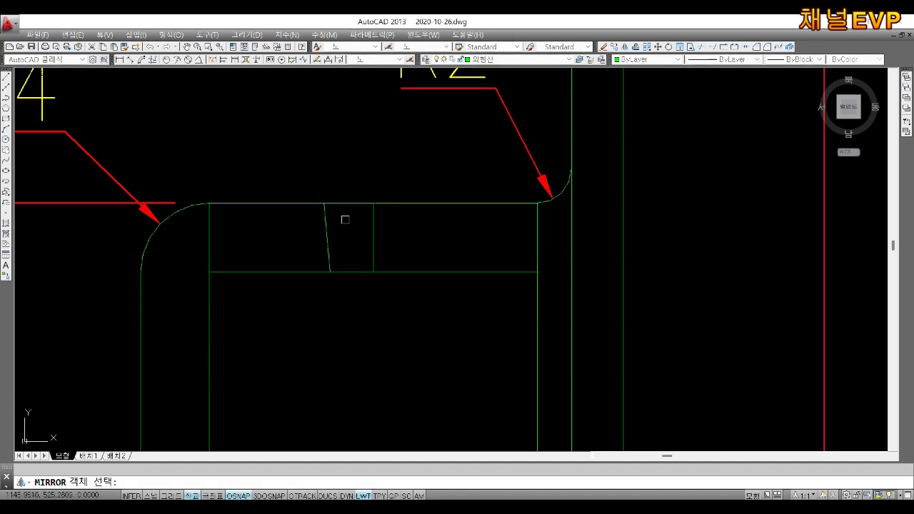
pyautogui.click(373, 264)
pyautogui.press('Return')
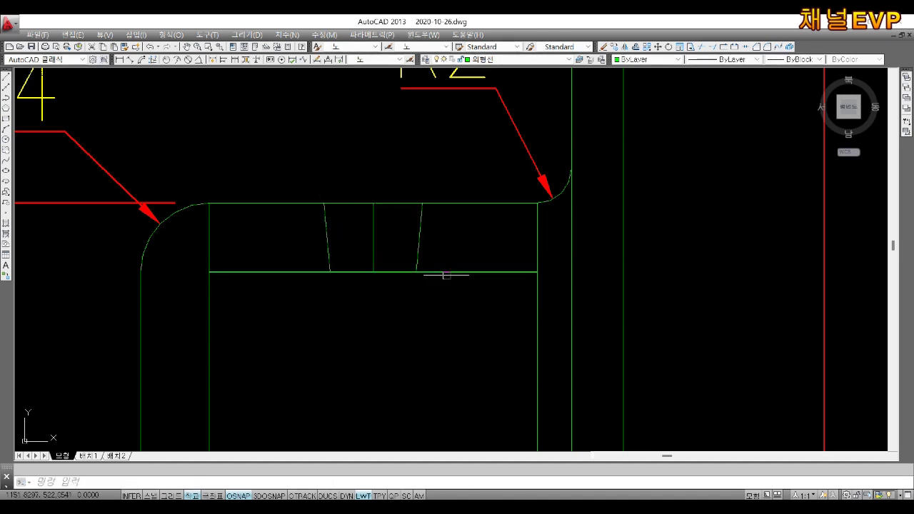
pyautogui.write('tr')
pyautogui.press('Return')
pyautogui.press('Return')
pyautogui.click(446, 273)
pyautogui.click(377, 204)
pyautogui.press('Return')
pyautogui.click(373, 240)
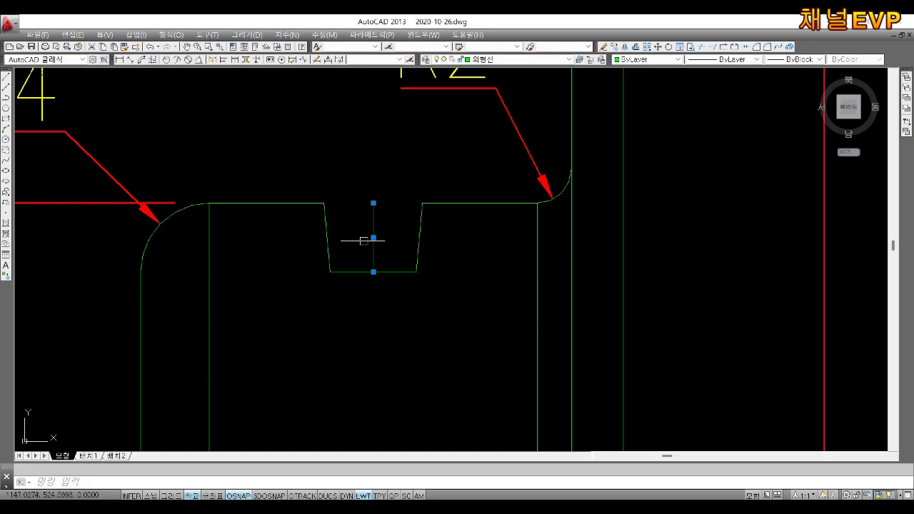
# Step: Delete the groove centre line and mirror the groove lines onto the lower outline
pyautogui.press('Delete')
pyautogui.scroll(-3, 373, 251)
pyautogui.scroll(-1, 386, 243)
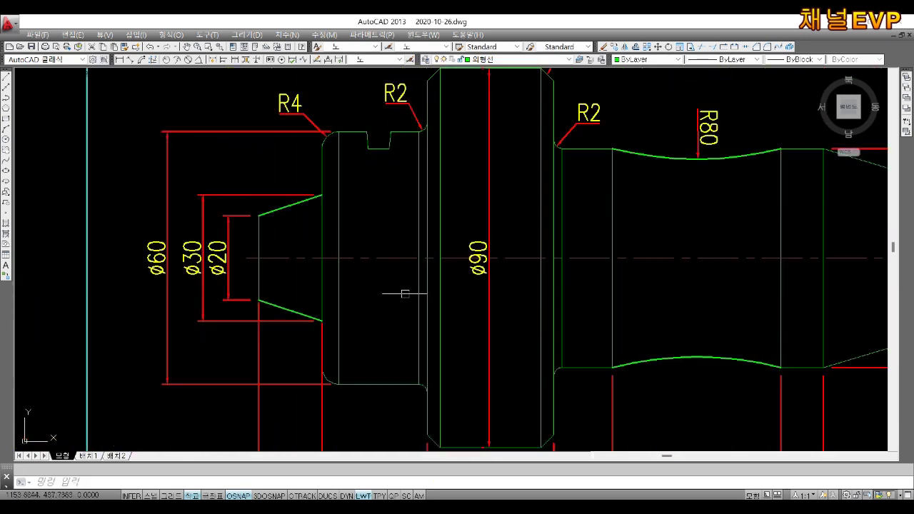
pyautogui.scroll(3, 397, 238)
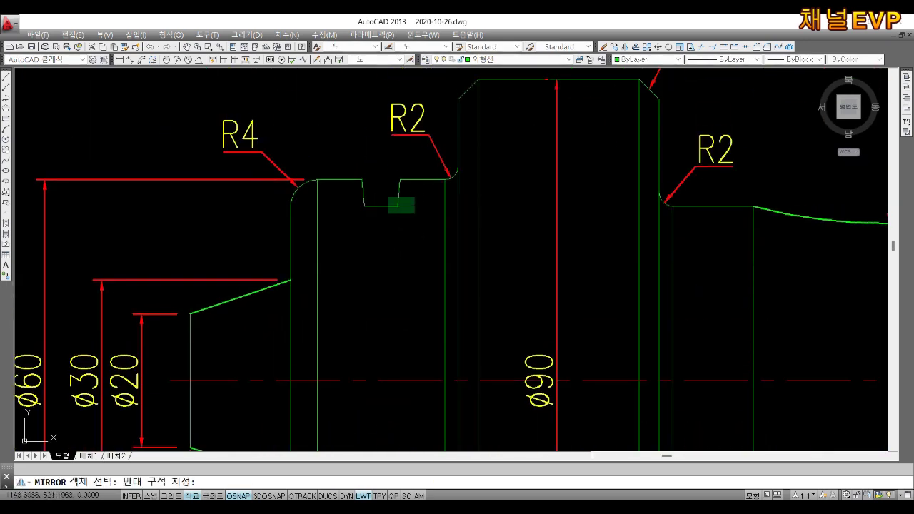
pyautogui.click(457, 380)
pyautogui.moveTo(400, 443); pyautogui.dragTo(377, 249, button='middle')
pyautogui.write('tr')
pyautogui.press('Return')
# Step: Draw a connecting line at the lower groove edge
pyautogui.press('Return')
pyautogui.scroll(2, 422, 364)
pyautogui.scroll(-3, 364, 374)
pyautogui.press('Escape')
pyautogui.scroll(1, 405, 286)
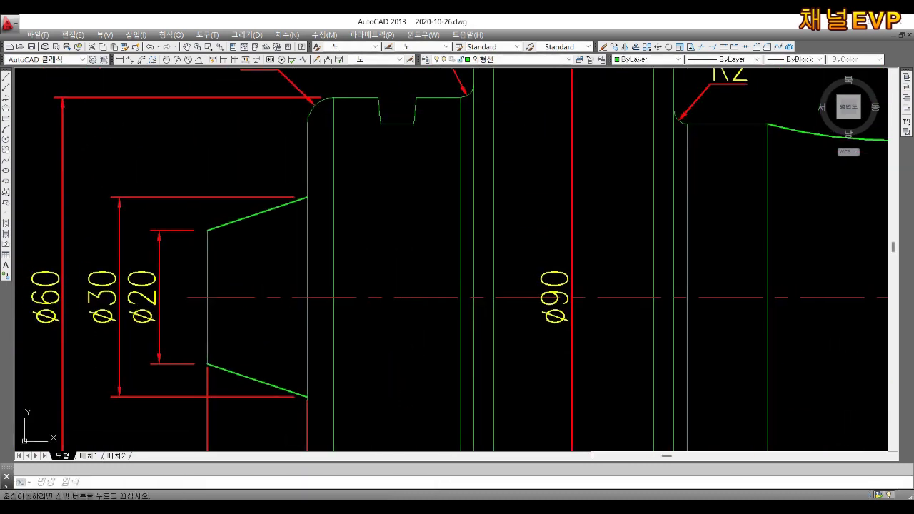
pyautogui.write('l')
pyautogui.press('Return')
pyautogui.click(388, 126)
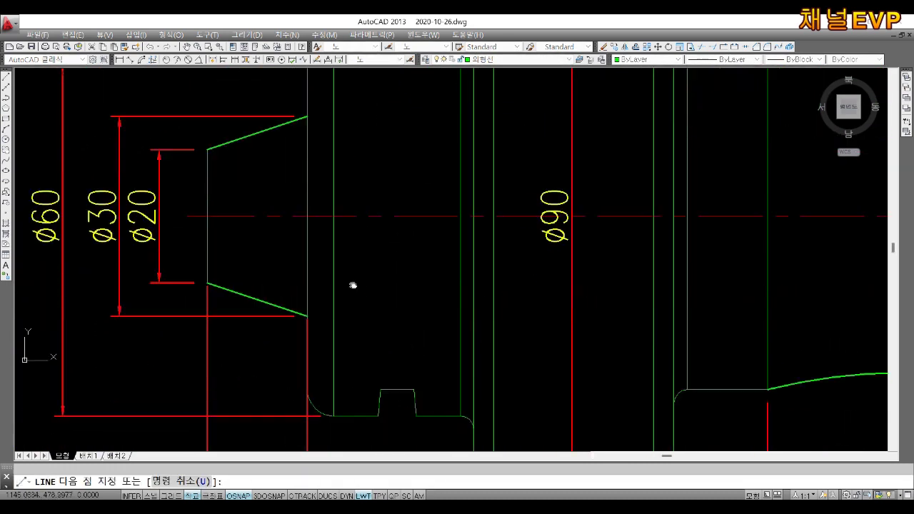
pyautogui.moveTo(353, 286); pyautogui.dragTo(357, 164, button='middle')
pyautogui.press('Escape')
pyautogui.press('space')
pyautogui.moveTo(400, 136); pyautogui.dragTo(400, 385, button='middle')
pyautogui.click(404, 159)
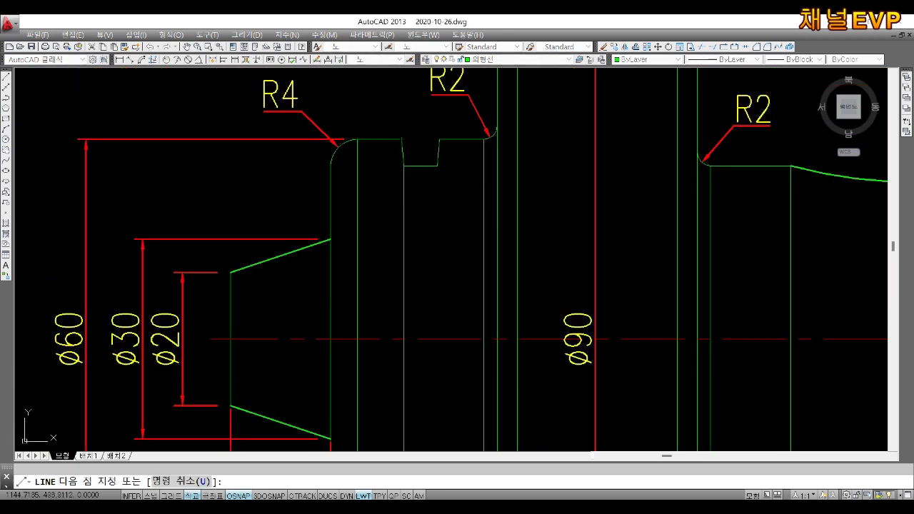
pyautogui.moveTo(407, 465); pyautogui.dragTo(407, 281, button='middle')
pyautogui.press('Escape')
pyautogui.scroll(2, 400, 343)
pyautogui.scroll(3, 357, 314)
pyautogui.moveTo(321, 292); pyautogui.dragTo(357, 175, button='middle')
pyautogui.scroll(-5, 457, 265)
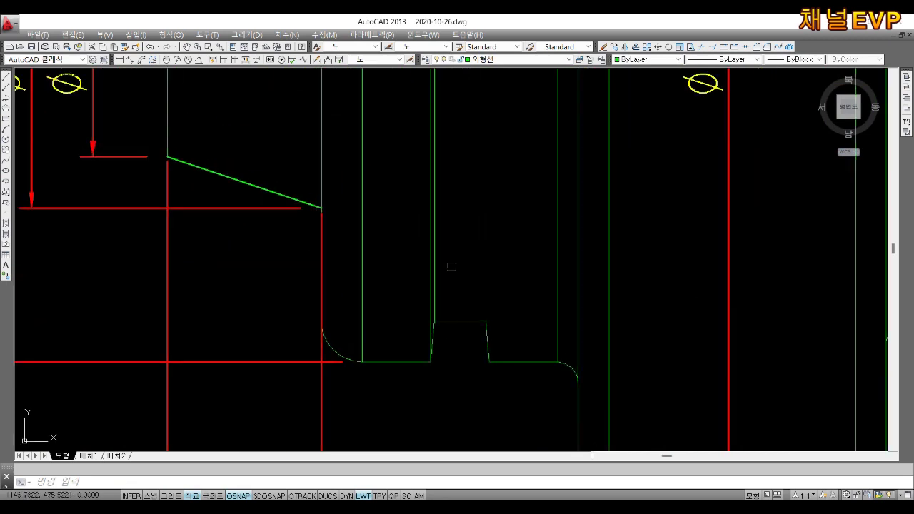
pyautogui.scroll(5, 451, 265)
# Step: Mirror the vertical groove line across a two-point axis to complete the lower groove
pyautogui.write('i')
pyautogui.press('Return')
pyautogui.click(415, 233)
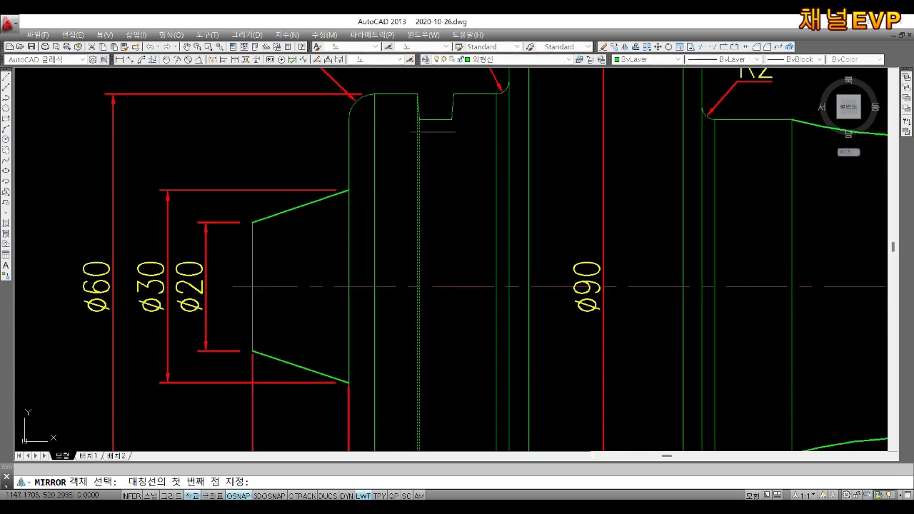
pyautogui.click(432, 131)
pyautogui.click(443, 221)
pyautogui.scroll(-3, 443, 221)
pyautogui.scroll(2, 463, 312)
pyautogui.press('Return')
pyautogui.scroll(1, 436, 236)
pyautogui.scroll(4, 384, 191)
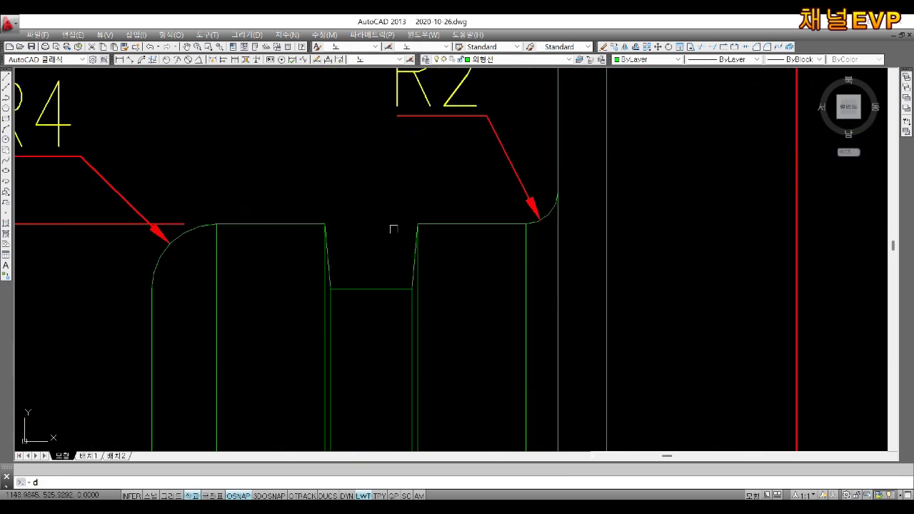
# Step: Add a linear dimension of 5 for the groove width
pyautogui.write('li')
pyautogui.press('Return')
pyautogui.click(417, 226)
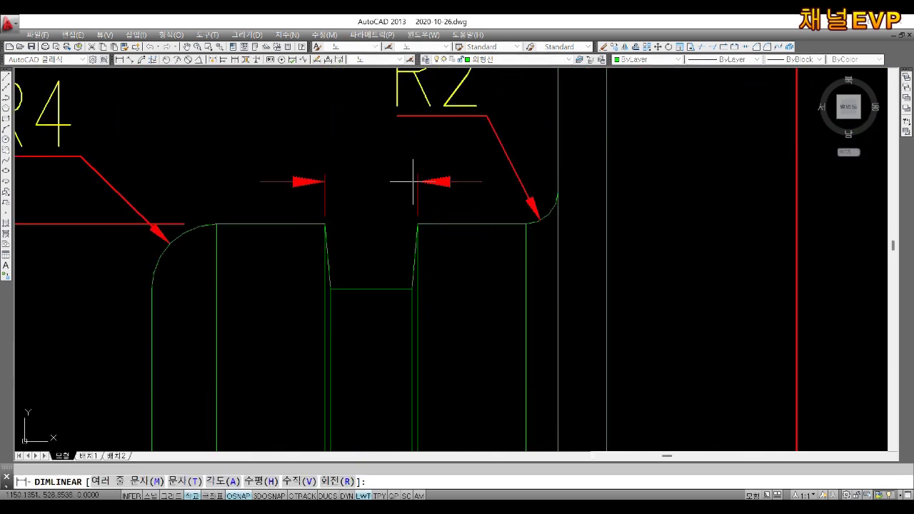
pyautogui.press('Escape')
pyautogui.press('Return')
pyautogui.moveTo(373, 276)
pyautogui.mouseDown(button='middle')
pyautogui.moveTo(340, 232)
pyautogui.moveTo(426, 177)
pyautogui.mouseUp(button='middle')
pyautogui.click(414, 235)
# Step: Dimension the groove bottom diameter and prefix it to read Ø52
pyautogui.click(386, 323)
pyautogui.press('Return')
pyautogui.scroll(-4, 379, 359)
pyautogui.scroll(4, 415, 392)
pyautogui.click(424, 406)
pyautogui.scroll(-3, 425, 404)
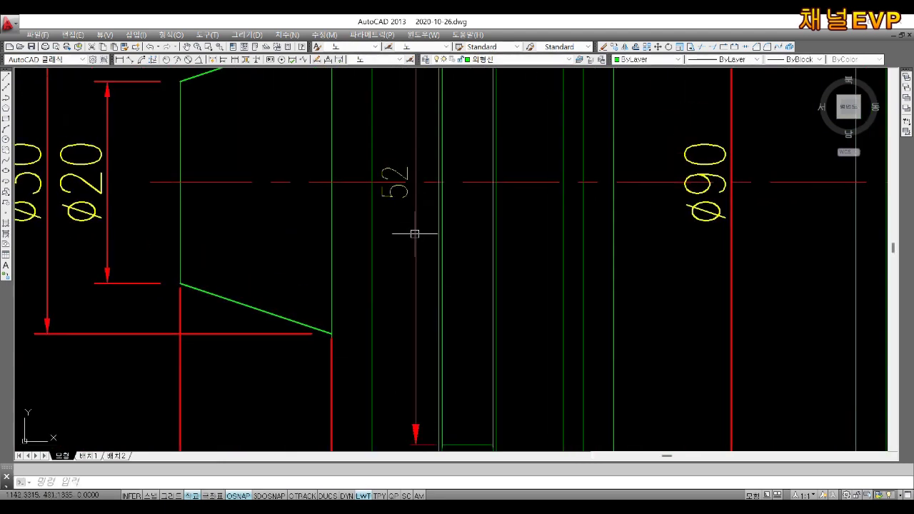
pyautogui.click(416, 233)
pyautogui.scroll(-2, 416, 233)
pyautogui.doubleClick(376, 264)
pyautogui.write('%%c')
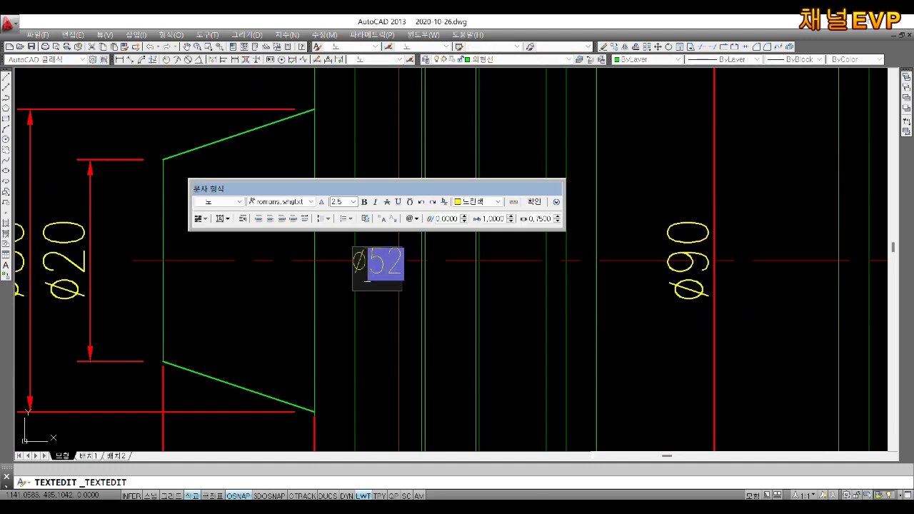
pyautogui.click(406, 286)
# Step: Place a 95° angular dimension between the two tapered groove walls
pyautogui.scroll(-1, 406, 287)
pyautogui.scroll(-1, 399, 271)
pyautogui.scroll(4, 377, 197)
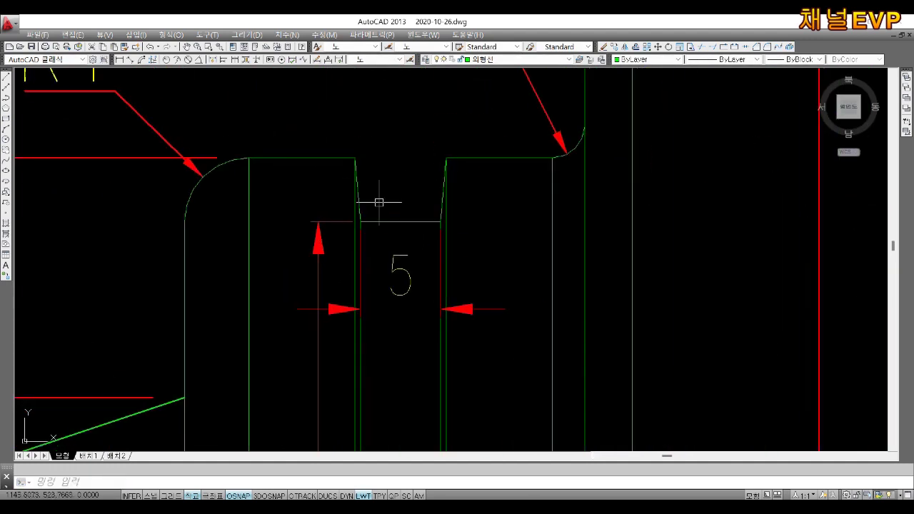
pyautogui.scroll(2, 393, 202)
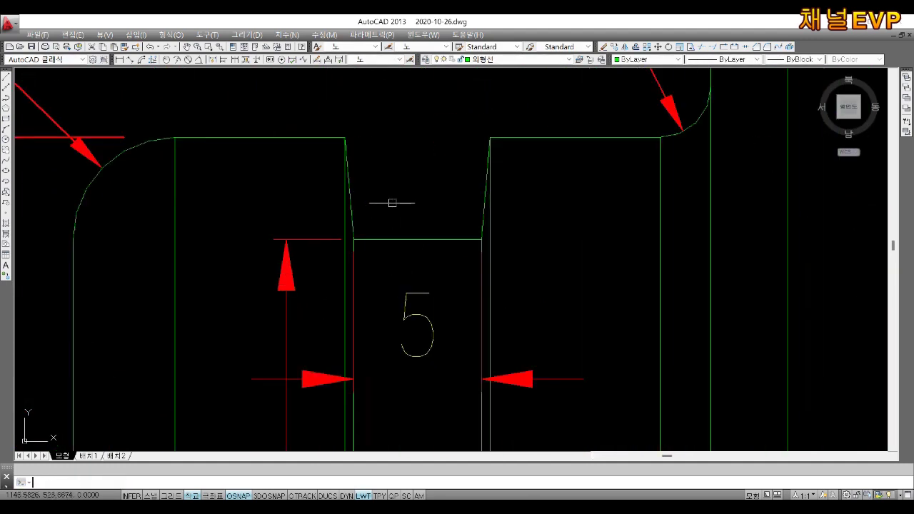
pyautogui.click(198, 59)
pyautogui.click(352, 207)
pyautogui.click(378, 239)
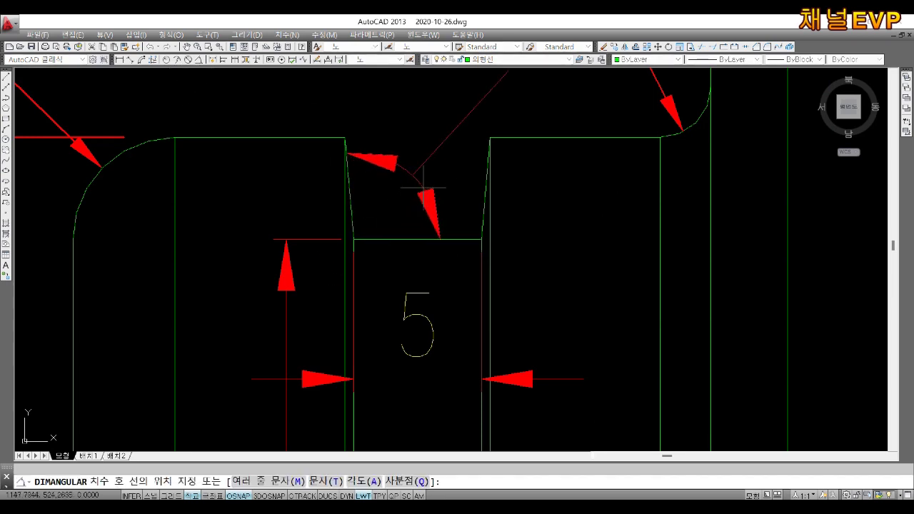
pyautogui.scroll(-3, 422, 215)
pyautogui.scroll(4, 461, 176)
pyautogui.click(473, 167)
# Step: Reposition the angle text and edit it to read 2-95°
pyautogui.click(479, 174)
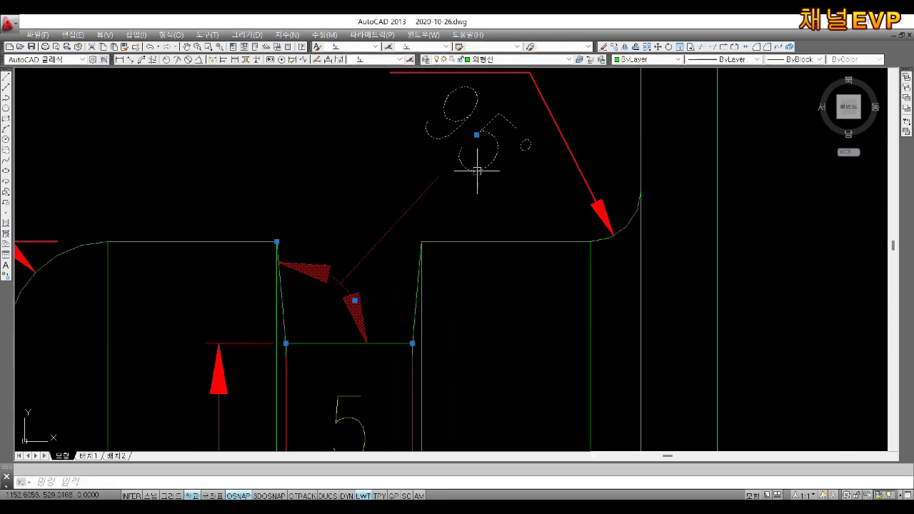
pyautogui.click(475, 134)
pyautogui.click(386, 191)
pyautogui.doubleClick(408, 133)
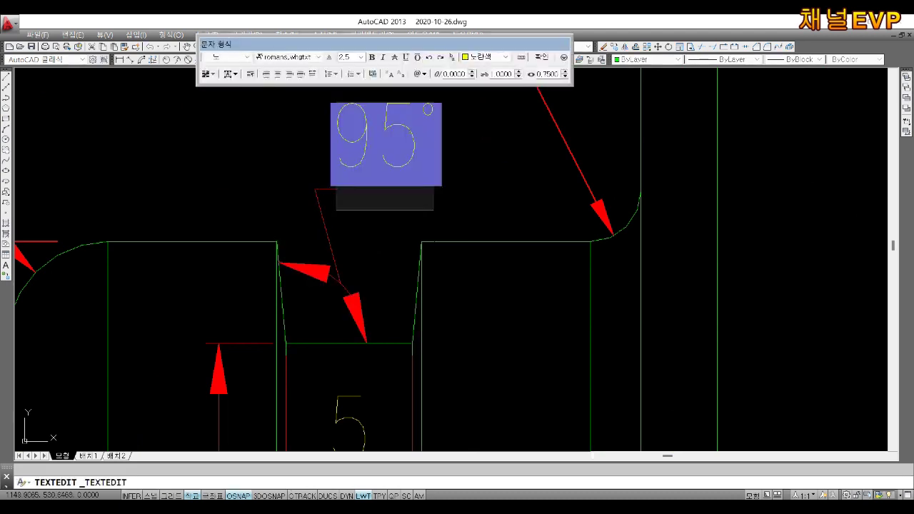
pyautogui.write('2-')
pyautogui.click(443, 286)
pyautogui.scroll(-3, 414, 197)
pyautogui.scroll(3, 415, 198)
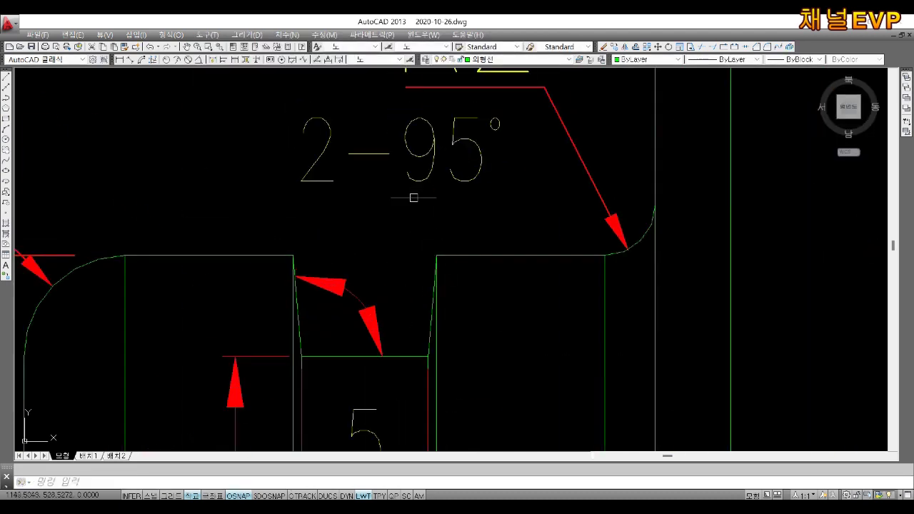
# Step: Move the 2-95° text above and to the left of the groove
pyautogui.click(500, 214)
pyautogui.click(456, 202)
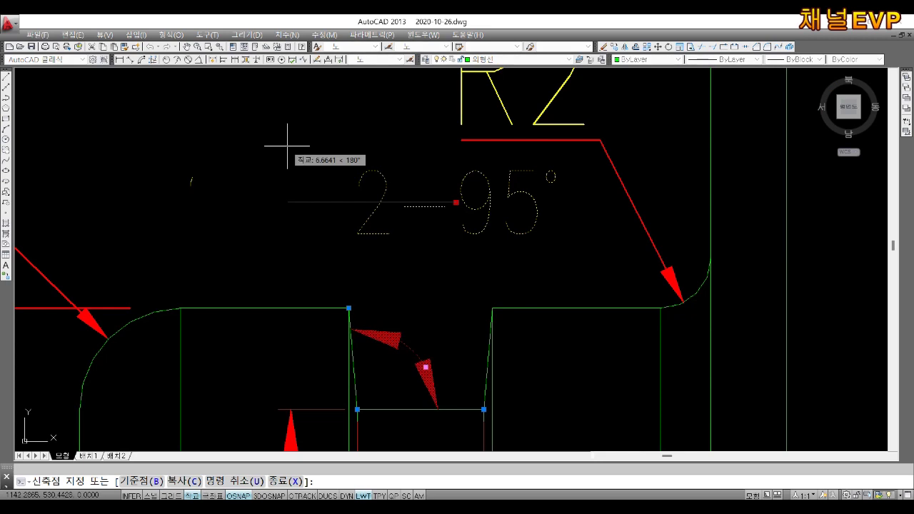
pyautogui.press('F8')
pyautogui.press('F8')
pyautogui.press('F8')
pyautogui.press('F8')
pyautogui.press('F8')
pyautogui.press('F8')
pyautogui.press('F8')
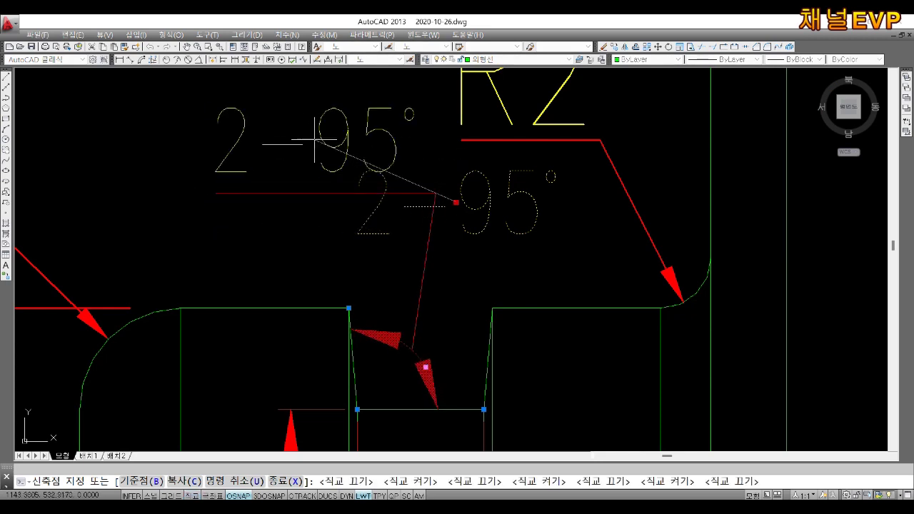
pyautogui.click(313, 141)
pyautogui.scroll(-2, 535, 200)
pyautogui.moveTo(630, 245); pyautogui.dragTo(609, 193, button='middle')
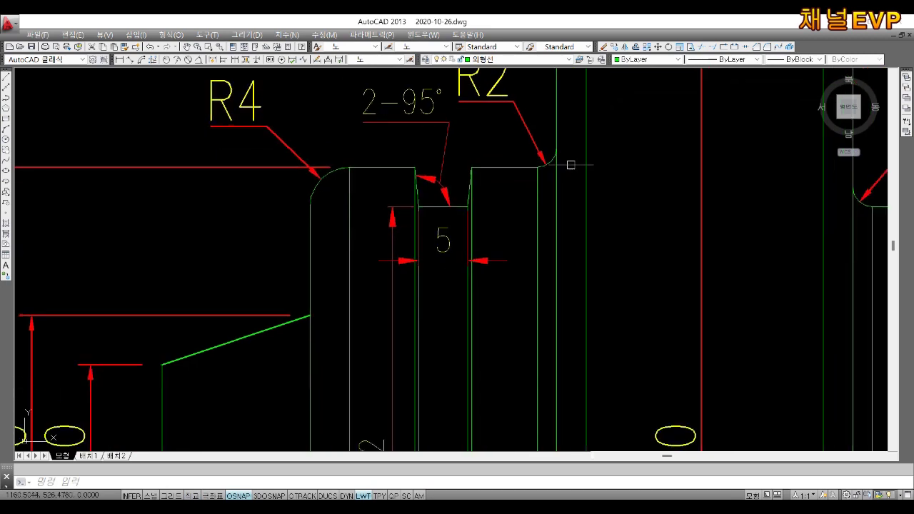
pyautogui.scroll(-4, 490, 204)
pyautogui.scroll(-2, 490, 204)
pyautogui.scroll(1, 489, 204)
pyautogui.moveTo(460, 203); pyautogui.dragTo(509, 223, button='middle')
pyautogui.scroll(2, 508, 224)
# Step: Offset the vertical shaft line 4 to the right for the first groove wall
pyautogui.scroll(1, 457, 222)
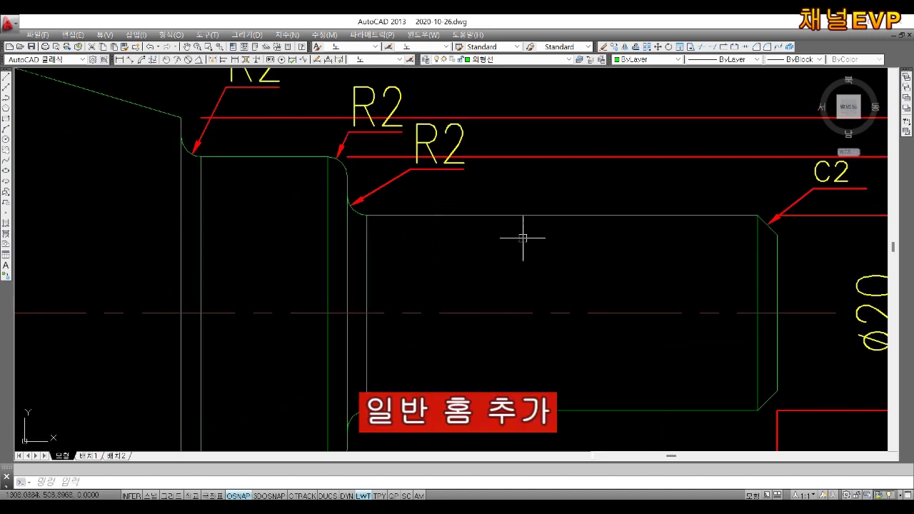
pyautogui.moveTo(523, 238); pyautogui.dragTo(486, 240, button='middle')
pyautogui.write('o')
pyautogui.press('Return')
pyautogui.write('4')
pyautogui.press('Return')
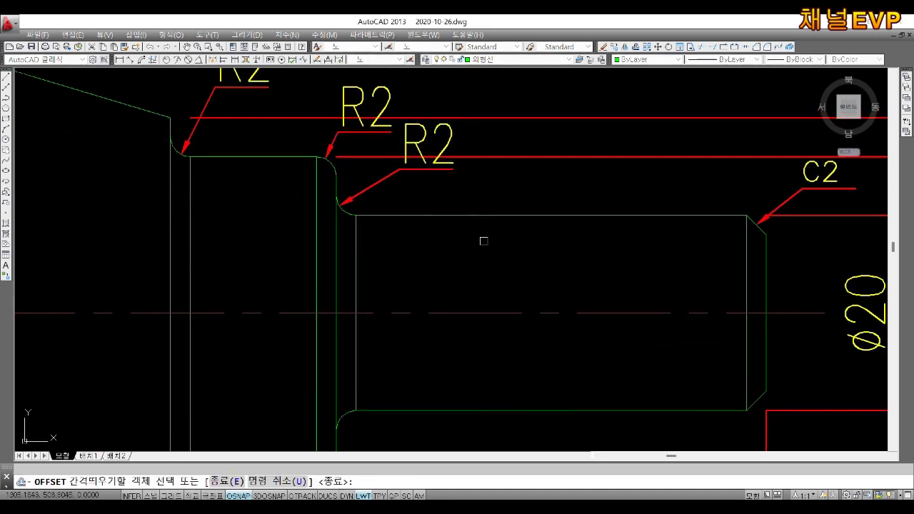
pyautogui.click(350, 255)
pyautogui.click(395, 255)
pyautogui.press('Return')
# Step: Offset the top shaft line down for the groove bottom and add the second groove wall
pyautogui.press('Return')
pyautogui.press('Return')
pyautogui.click(417, 231)
pyautogui.click(420, 286)
pyautogui.click(377, 276)
pyautogui.click(431, 275)
# Step: Trim the groove outline and mirror it below the centerline
pyautogui.press('Return')
pyautogui.write('tr')
pyautogui.press('Return')
pyautogui.press('Return')
pyautogui.click(469, 249)
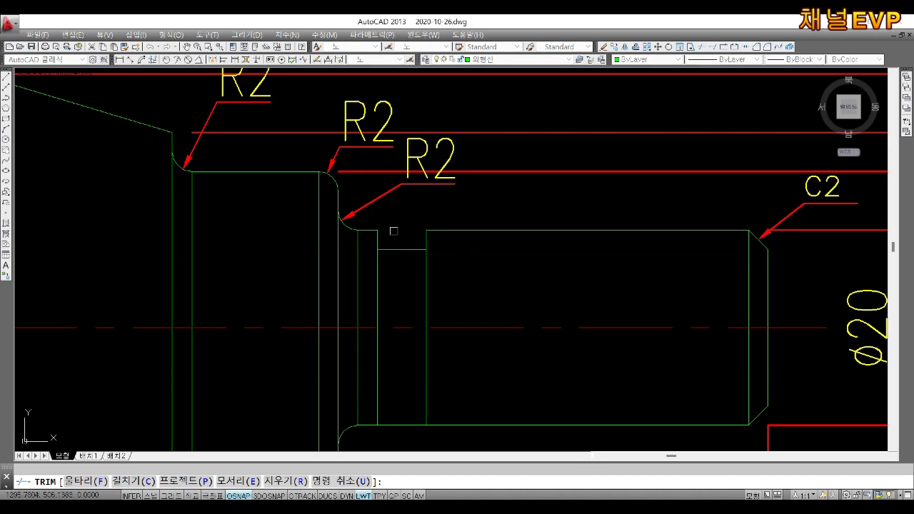
pyautogui.moveTo(454, 361); pyautogui.dragTo(471, 306, button='middle')
pyautogui.press('Return')
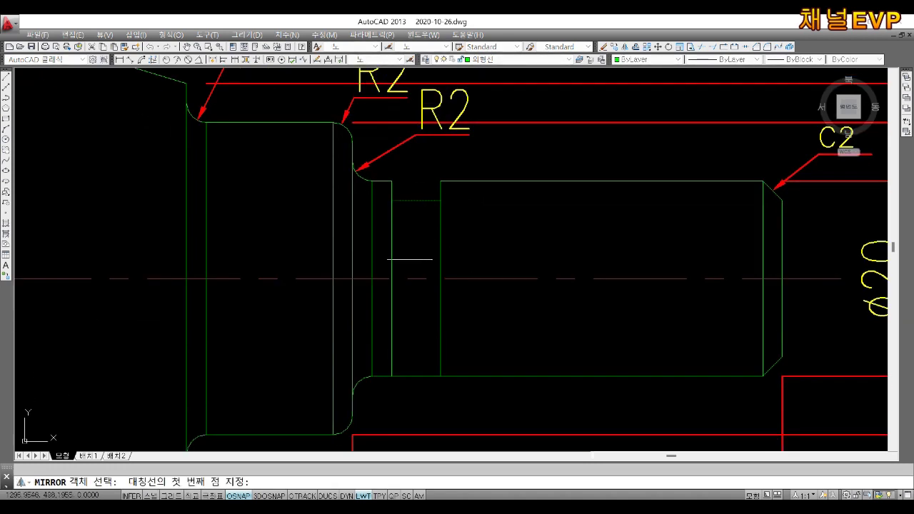
pyautogui.click(446, 279)
pyautogui.press('Return')
pyautogui.press('Return')
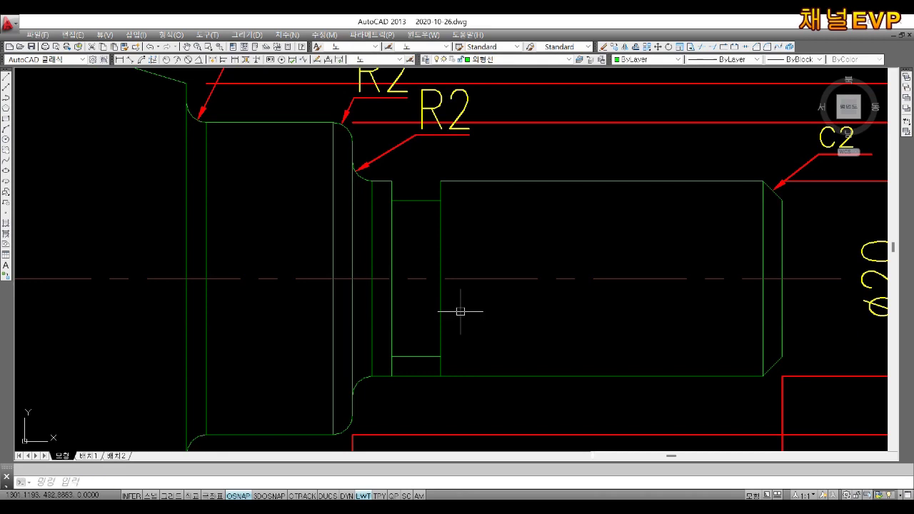
pyautogui.moveTo(428, 372); pyautogui.dragTo(440, 356, button='middle')
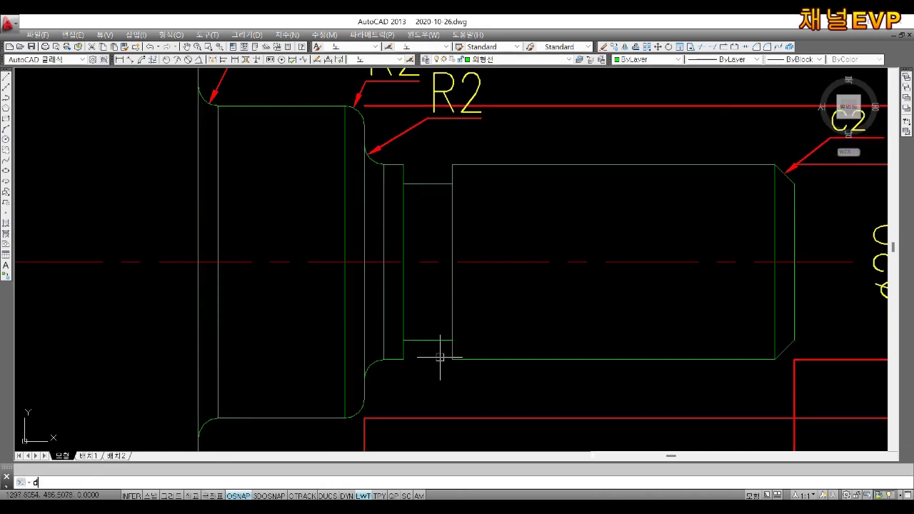
# Step: Start a linear dimension from the groove's far edge
pyautogui.write('li')
pyautogui.press('Return')
pyautogui.click(452, 359)
# Step: Place the 5 groove width dimension
pyautogui.moveTo(445, 388); pyautogui.dragTo(430, 322, button='middle')
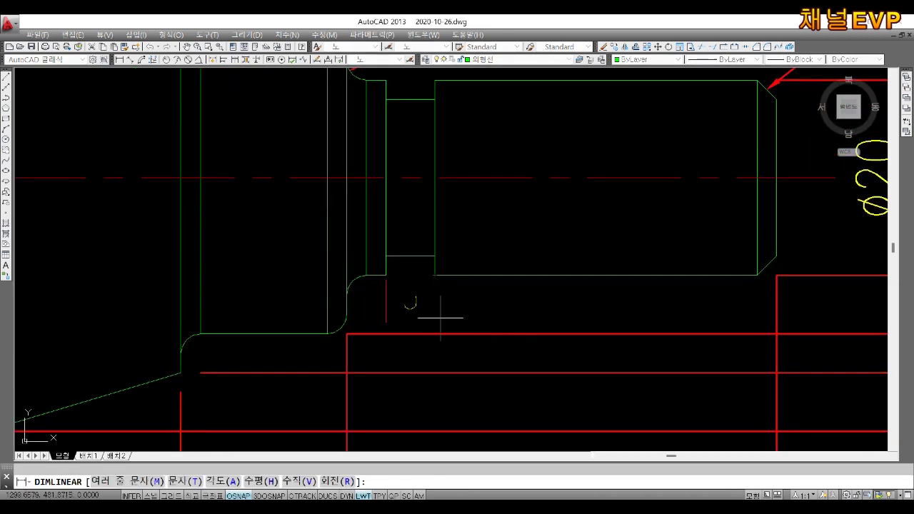
pyautogui.click(475, 338)
pyautogui.moveTo(474, 300); pyautogui.dragTo(475, 312, button='middle')
# Step: Dimension the groove bottom diameter and edit its text to ø16 (%%c16)
pyautogui.write('dli')
pyautogui.press('Return')
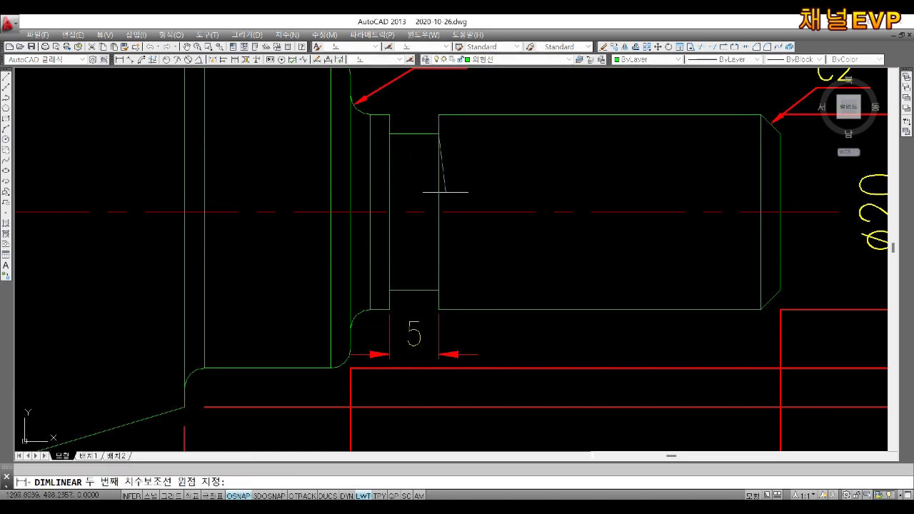
pyautogui.click(438, 290)
pyautogui.click(508, 214)
pyautogui.doubleClick(493, 214)
pyautogui.write('%16')
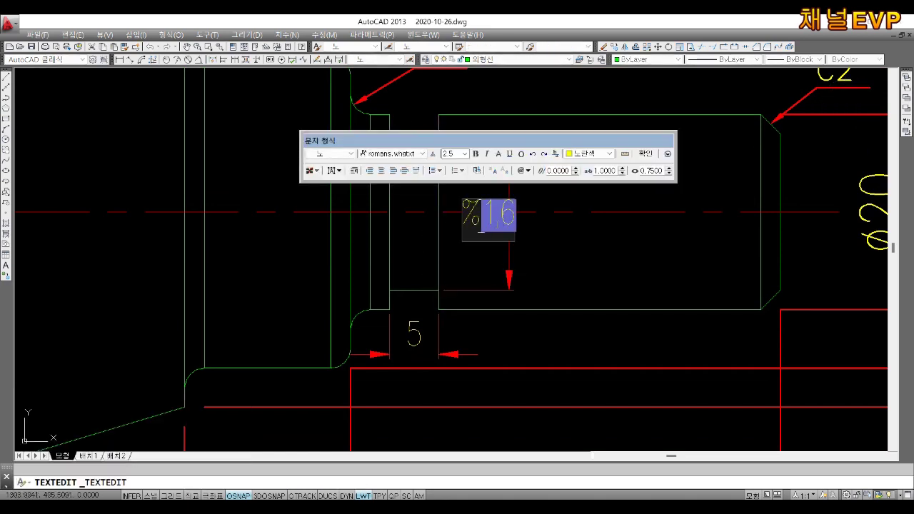
pyautogui.click(589, 223)
# Step: Add the 35 length dimension from the groove edge to the shaft end
pyautogui.moveTo(421, 198); pyautogui.dragTo(484, 253, button='middle')
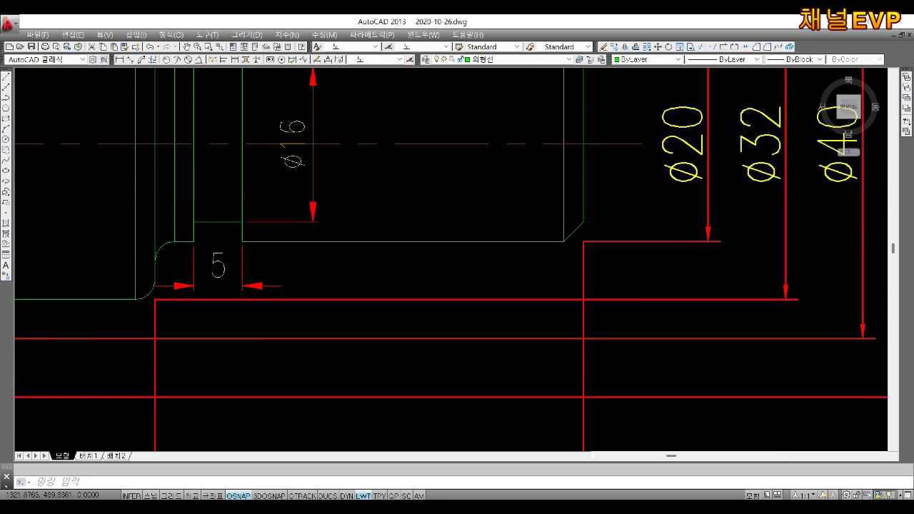
pyautogui.scroll(-2, 485, 253)
pyautogui.press('Return')
pyautogui.scroll(3, 486, 255)
pyautogui.click(292, 253)
pyautogui.scroll(2, 235, 209)
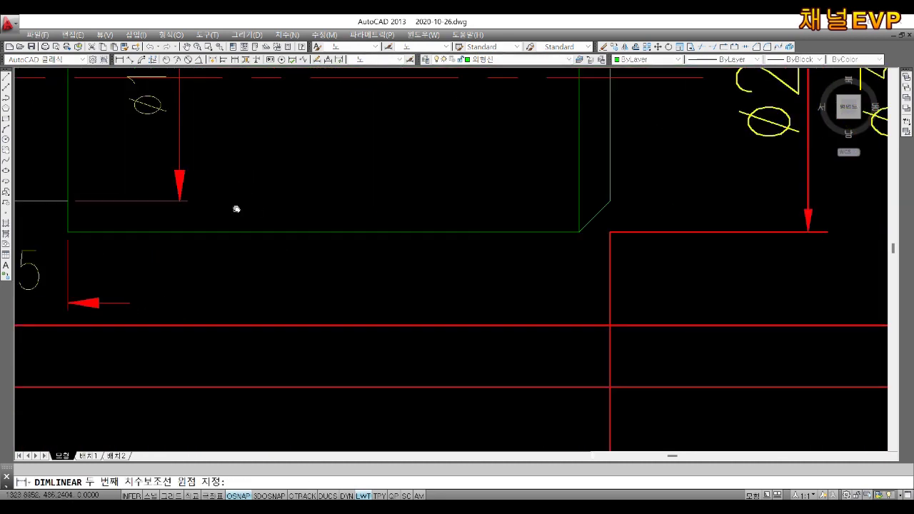
pyautogui.click(610, 202)
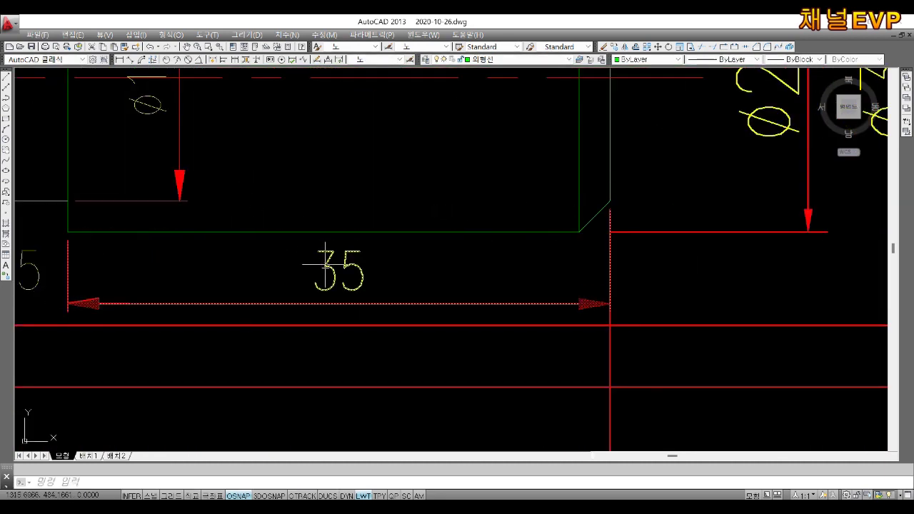
pyautogui.click(336, 302)
pyautogui.scroll(8, 116, 268)
# Step: Restore the previous view with Zoom Previous to see the whole part
pyautogui.write('z')
pyautogui.press('Return')
pyautogui.write('p')
pyautogui.press('Return')
pyautogui.scroll(-8, 751, 259)
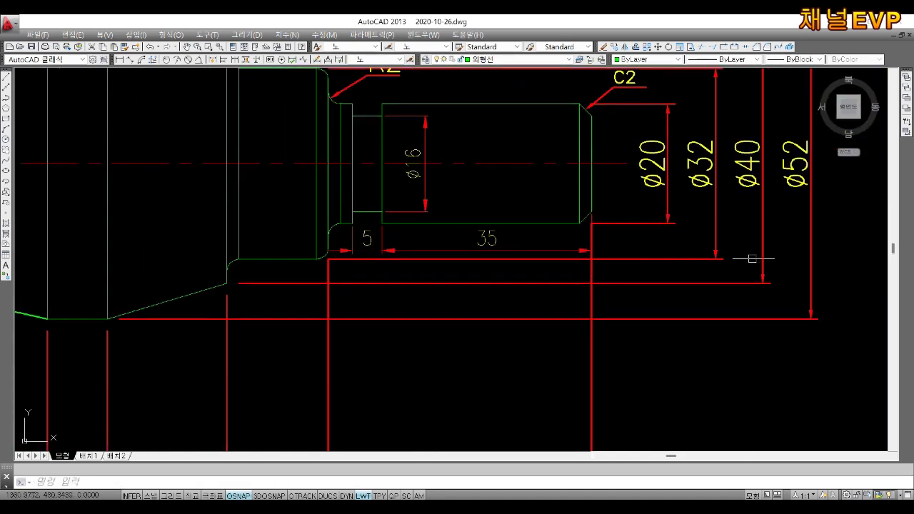
pyautogui.scroll(4, 543, 237)
pyautogui.scroll(-3, 544, 237)
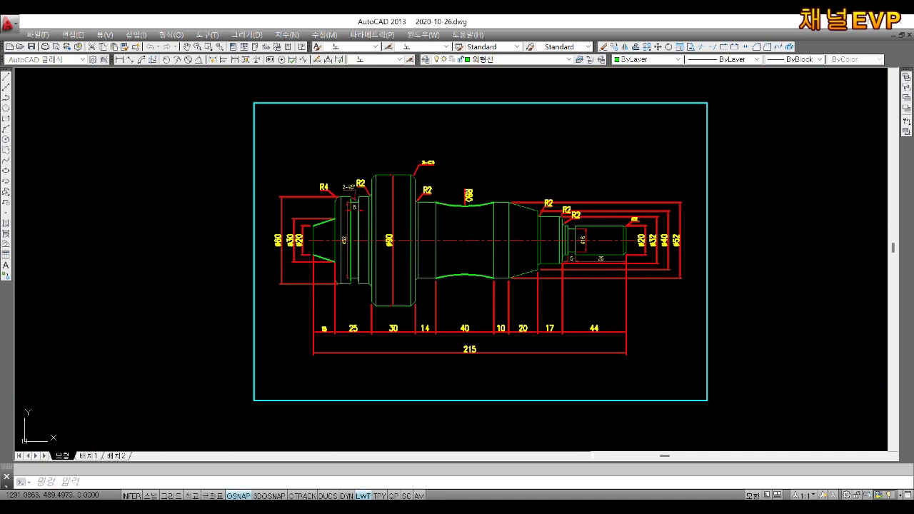
# Step: Create a new blank drawing from the acadIso template
pyautogui.moveTo(577, 228); pyautogui.dragTo(563, 241, button='middle')
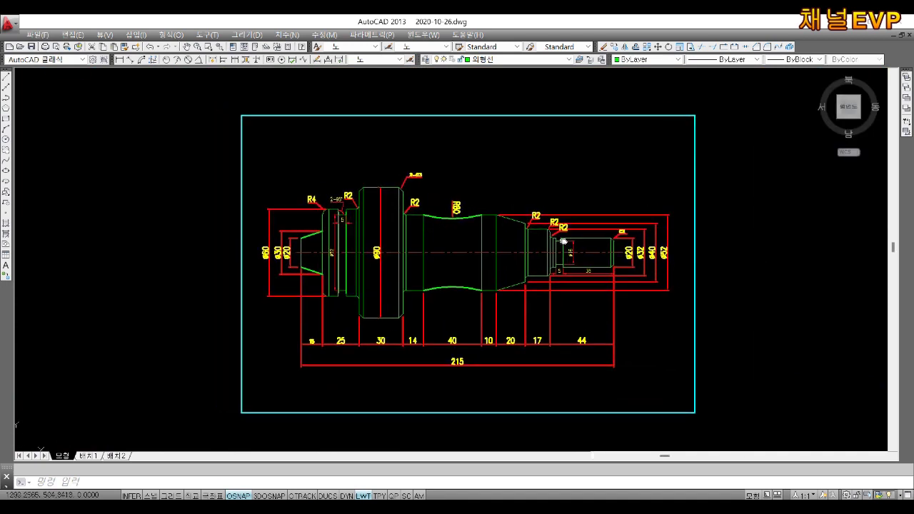
pyautogui.click(14, 23)
pyautogui.click(22, 92)
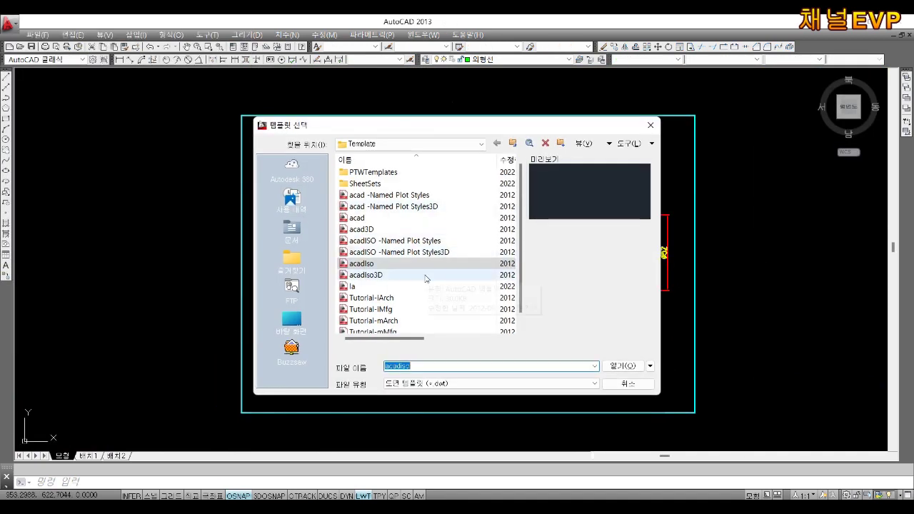
pyautogui.click(379, 265)
pyautogui.click(622, 366)
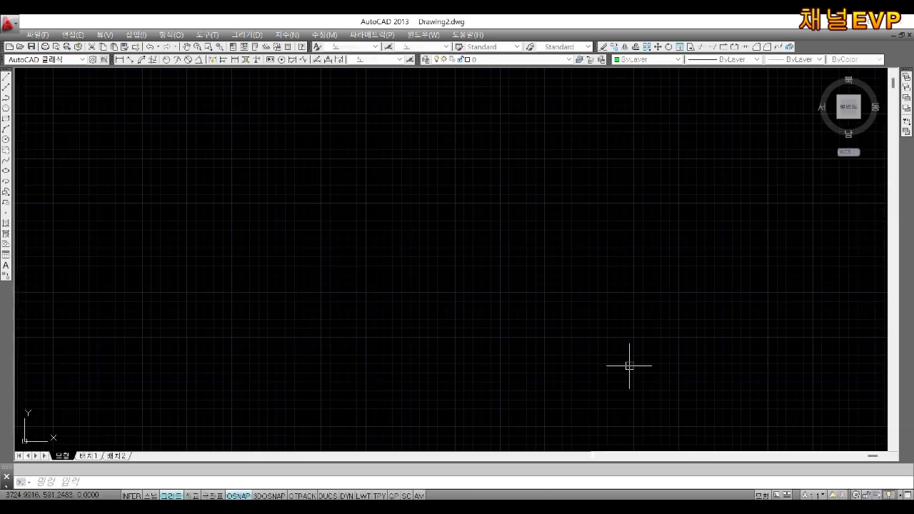
# Step: Paste the whole shaft drawing into the blank Drawing2
pyautogui.moveTo(724, 93); pyautogui.dragTo(127, 432)
pyautogui.hotkey('ctrl', 'Tab')
pyautogui.hotkey('ctrl', 'v')
pyautogui.click(312, 261)
pyautogui.scroll(10, 328, 254)
pyautogui.scroll(-3, 660, 125)
# Step: Turn on lineweight display and give the entire drawing a 0.35 mm lineweight
pyautogui.click(363, 496)
pyautogui.scroll(3, 632, 158)
pyautogui.scroll(-2, 734, 94)
pyautogui.moveTo(751, 72); pyautogui.dragTo(227, 357)
pyautogui.click(799, 60)
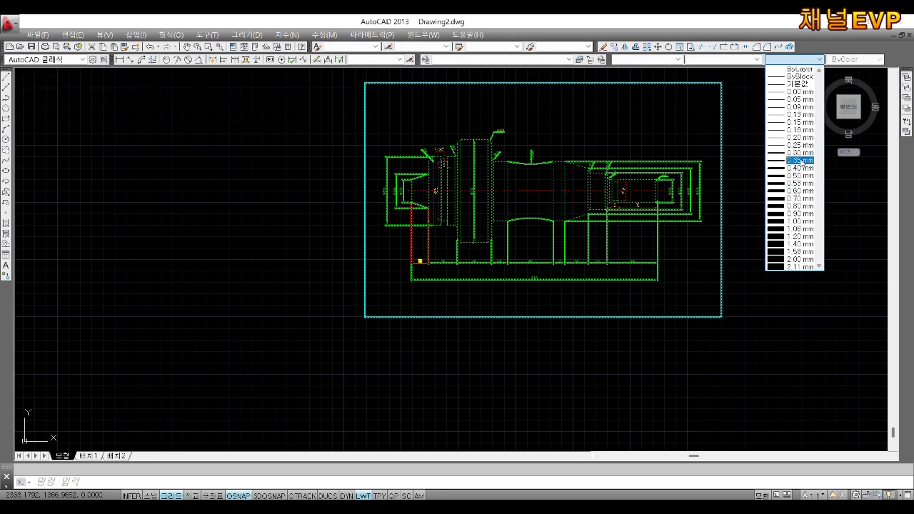
pyautogui.click(800, 161)
pyautogui.press('Escape')
pyautogui.scroll(3, 470, 112)
pyautogui.scroll(-2, 422, 164)
pyautogui.scroll(2, 421, 163)
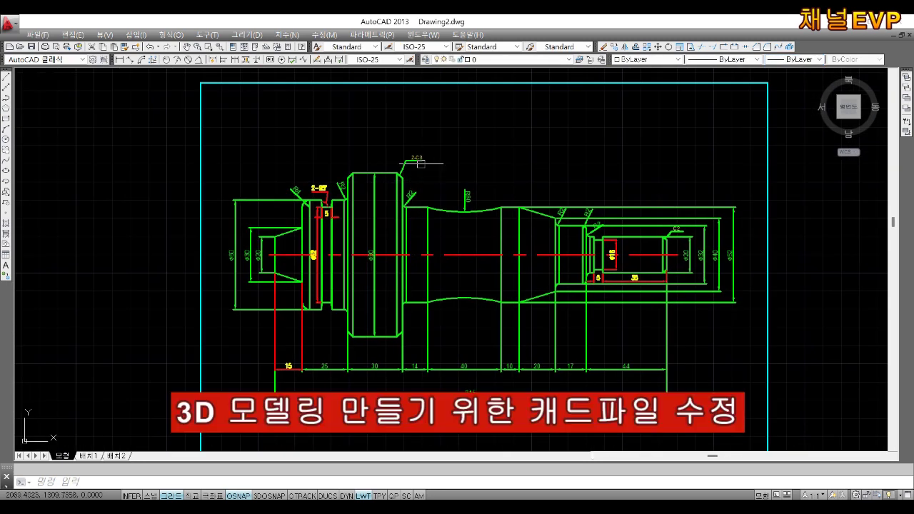
# Step: Save the drawing as 선반CAM연습8.dwg in the 선반CAM folder
pyautogui.hotkey('ctrl', 'shift', 's')
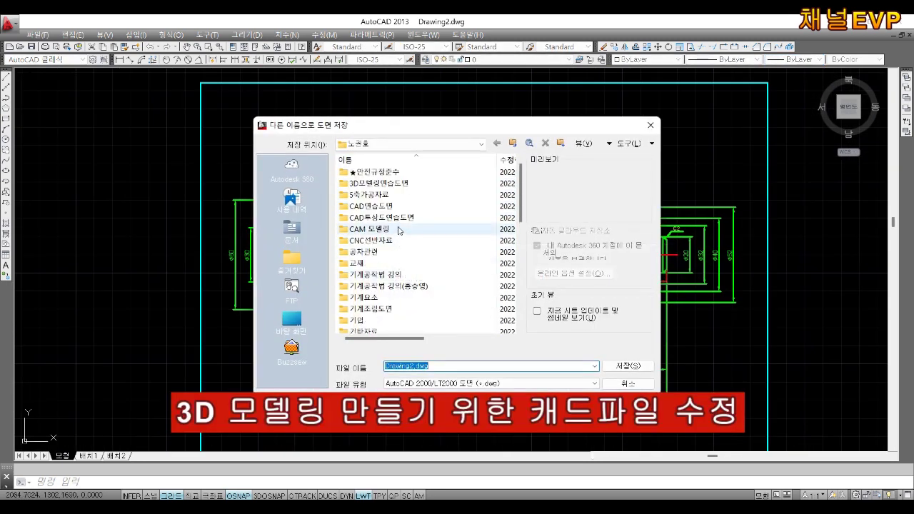
pyautogui.click(421, 144)
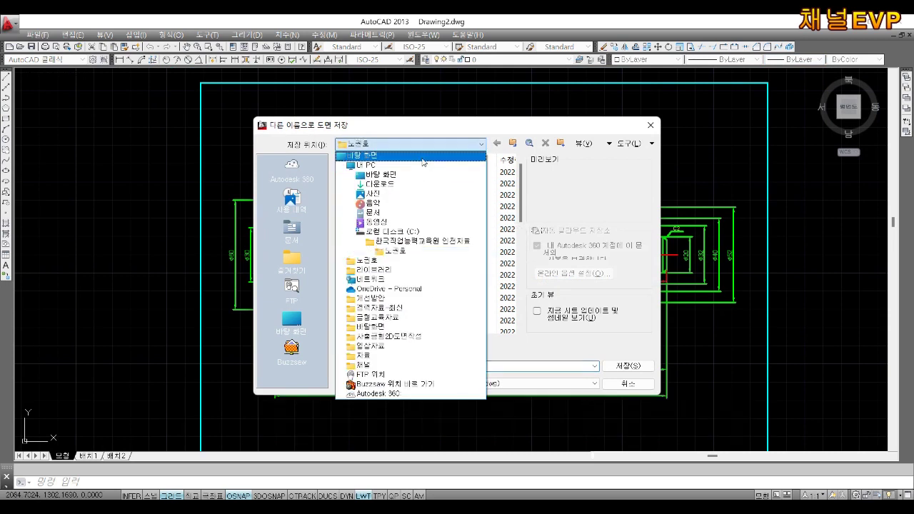
pyautogui.click(399, 316)
pyautogui.doubleClick(382, 320)
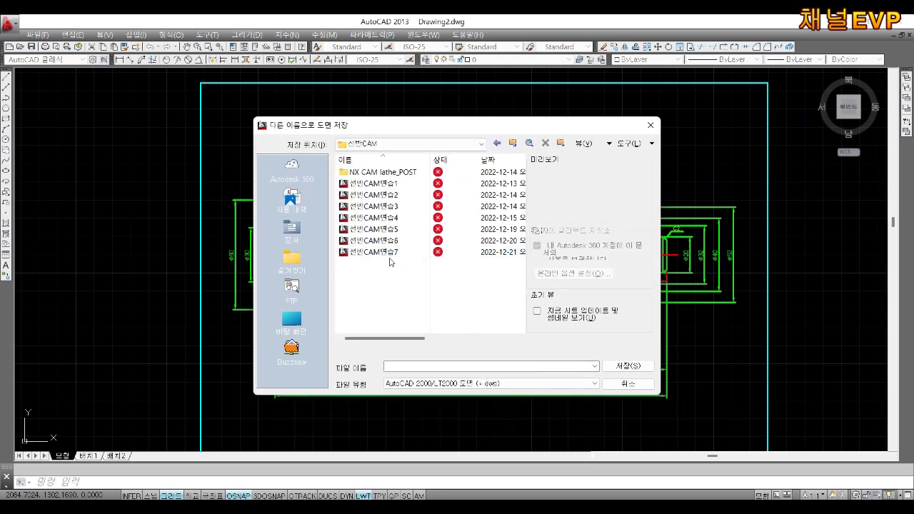
pyautogui.click(390, 254)
pyautogui.press('BackSpace')
pyautogui.write('8')
pyautogui.press('Return')
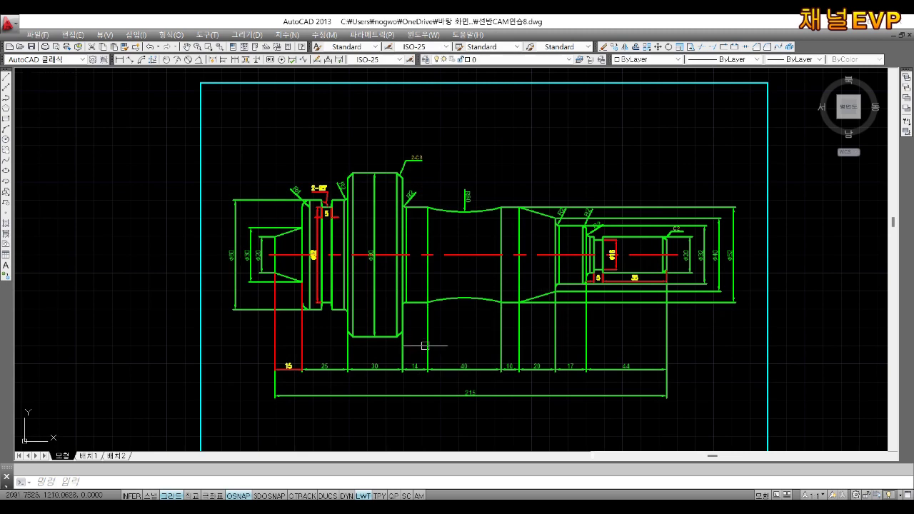
# Step: Erase the drawing frame and its dimensions with a window selection
pyautogui.moveTo(735, 333); pyautogui.dragTo(194, 410)
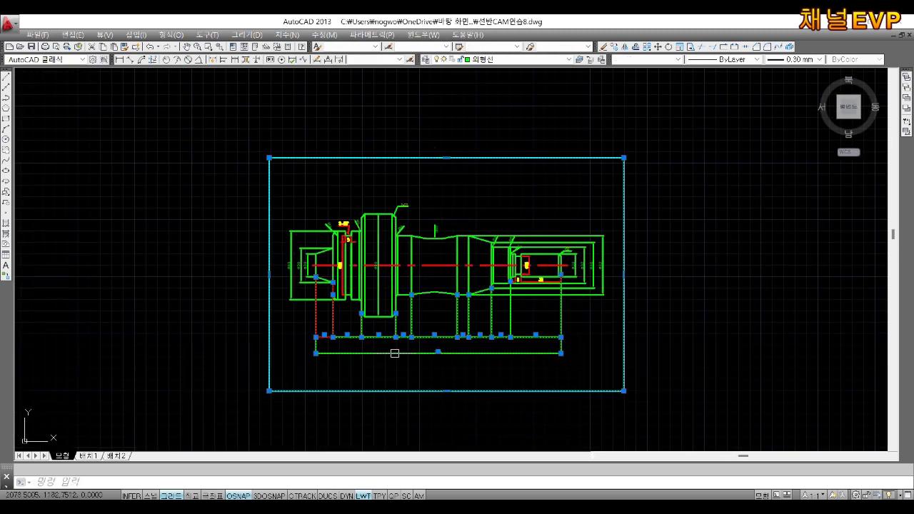
pyautogui.press('Delete')
pyautogui.scroll(3, 624, 241)
pyautogui.click(539, 330)
pyautogui.click(517, 223)
pyautogui.click(567, 221)
pyautogui.moveTo(323, 173); pyautogui.dragTo(530, 165, button='middle')
pyautogui.press('Escape')
pyautogui.moveTo(434, 184)
pyautogui.mouseDown(button='middle')
pyautogui.moveTo(449, 192)
pyautogui.moveTo(524, 137)
pyautogui.mouseUp(button='middle')
pyautogui.scroll(-3, 542, 157)
pyautogui.click(321, 378)
pyautogui.press('Escape')
pyautogui.scroll(5, 423, 174)
# Step: Erase the leftover R4, R2, chamfer leader, 5, 35, Ø52, Ø90 and Ø16 dimensions
pyautogui.click(422, 174)
pyautogui.click(477, 153)
pyautogui.click(413, 265)
pyautogui.click(373, 336)
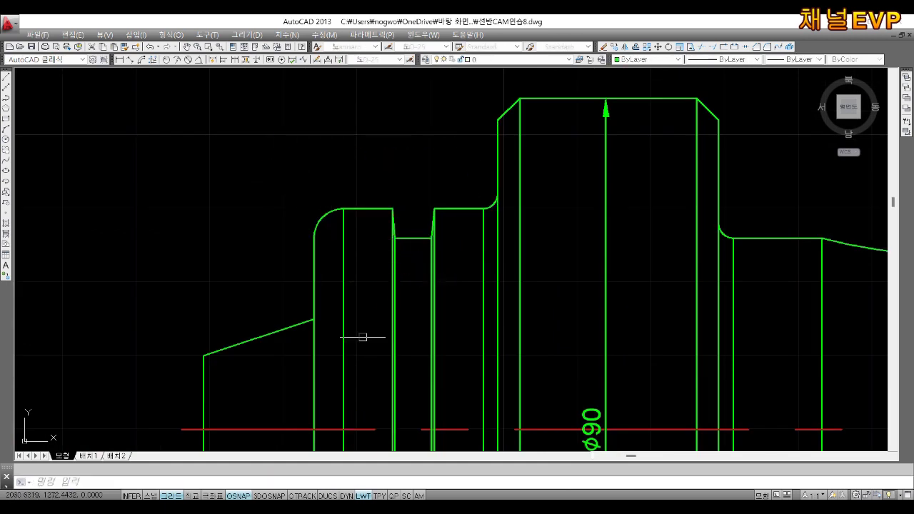
pyautogui.scroll(-2, 363, 336)
pyautogui.moveTo(343, 333); pyautogui.dragTo(352, 276, button='middle')
pyautogui.click(533, 257)
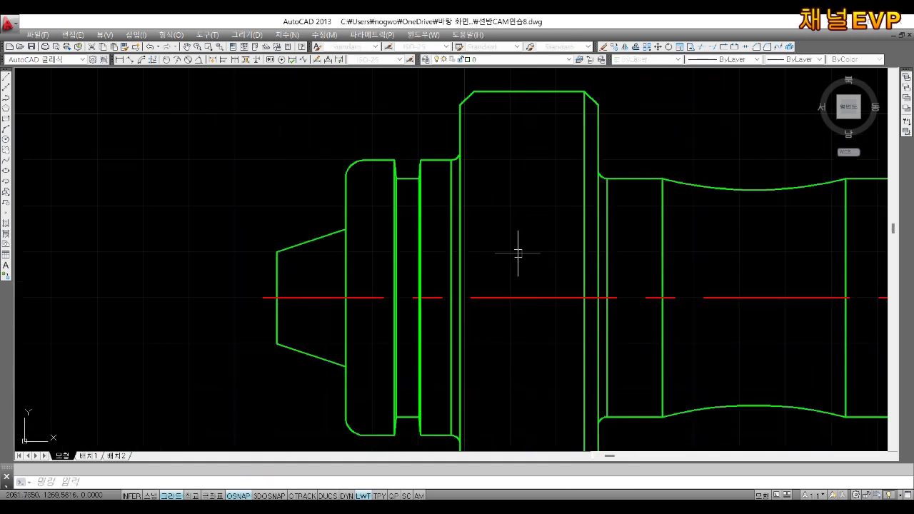
pyautogui.scroll(-2, 592, 265)
pyautogui.scroll(2, 557, 264)
pyautogui.scroll(3, 500, 250)
pyautogui.click(575, 299)
pyautogui.click(294, 347)
pyautogui.press('Delete')
pyautogui.click(316, 251)
pyautogui.press('Delete')
pyautogui.moveTo(316, 252); pyautogui.dragTo(403, 266, button='middle')
# Step: Trim away the shaft's inner lines above and below the centreline with TR
pyautogui.press('t')
pyautogui.press('r')
pyautogui.press('Return')
pyautogui.press('Return')
pyautogui.moveTo(397, 214); pyautogui.dragTo(284, 244)
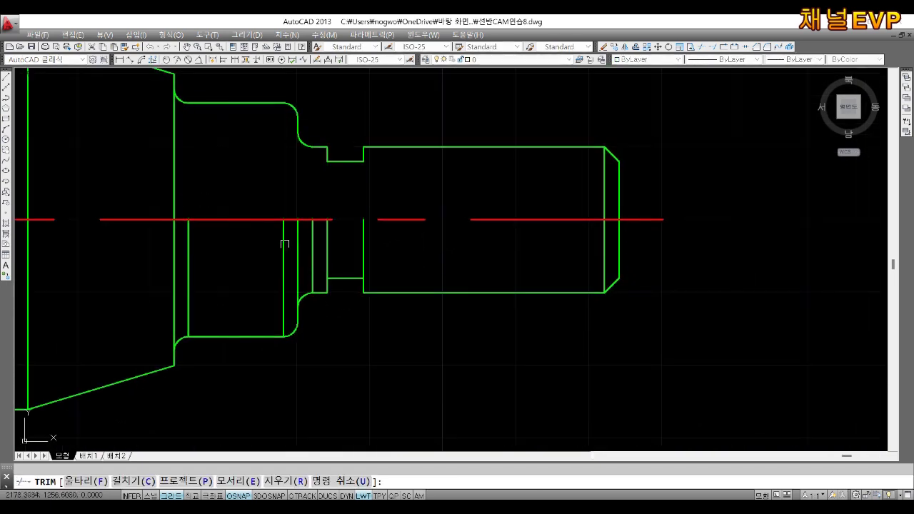
pyautogui.scroll(-2, 533, 261)
pyautogui.scroll(2, 579, 267)
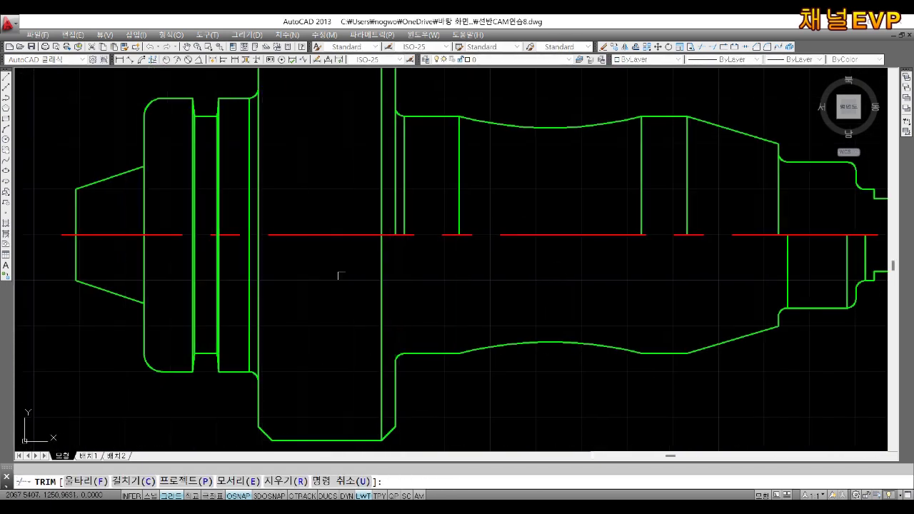
pyautogui.scroll(1, 339, 271)
pyautogui.click(645, 262)
pyautogui.click(388, 273)
pyautogui.click(707, 163)
pyautogui.click(457, 193)
pyautogui.moveTo(700, 164); pyautogui.dragTo(665, 221, button='middle')
pyautogui.press('Escape')
# Step: Delete the three leftover inner vertical lines of the shaft
pyautogui.click(333, 245)
pyautogui.click(359, 249)
pyautogui.press('Escape')
pyautogui.scroll(3, 384, 180)
pyautogui.click(376, 260)
pyautogui.press('Escape')
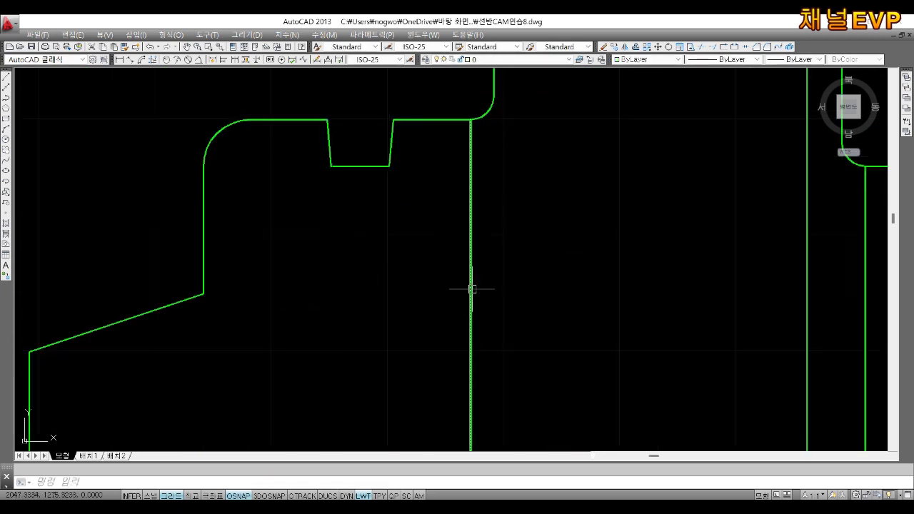
pyautogui.scroll(-4, 503, 288)
pyautogui.moveTo(498, 299); pyautogui.dragTo(215, 248, button='middle')
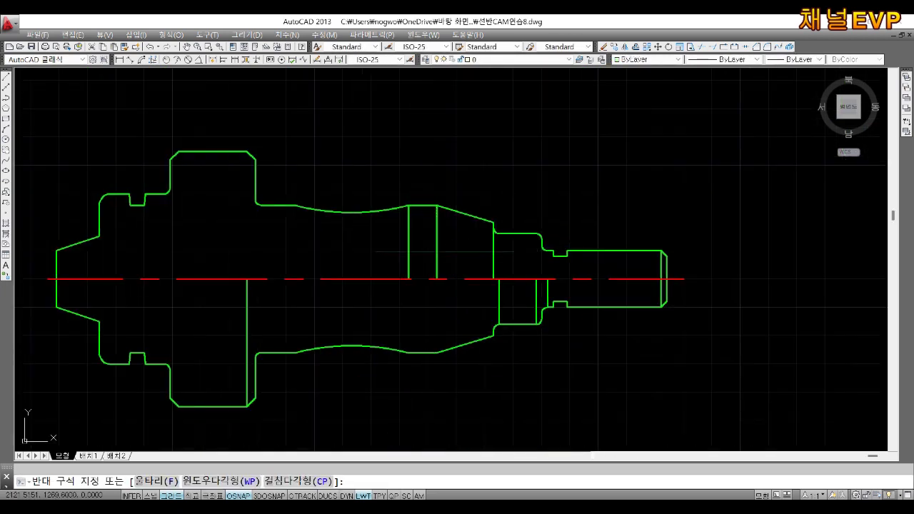
pyautogui.scroll(3, 605, 278)
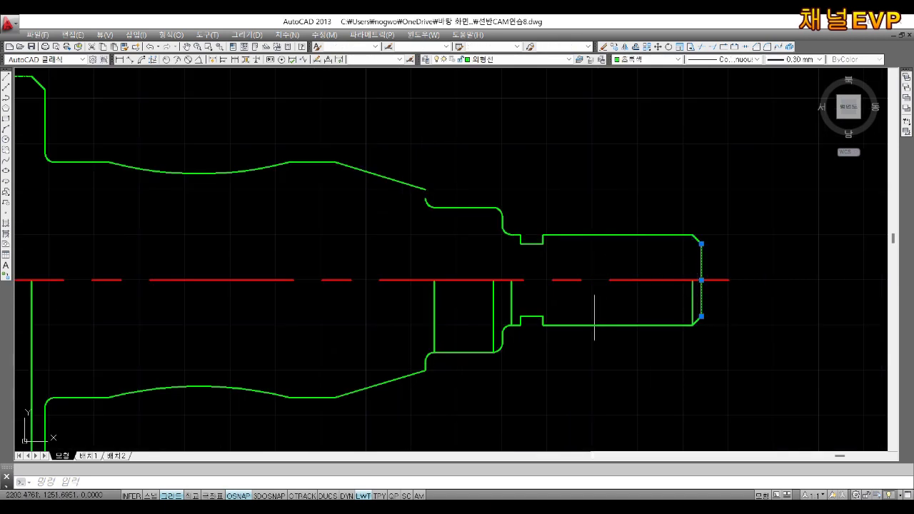
pyautogui.press('Escape')
pyautogui.scroll(3, 705, 302)
pyautogui.moveTo(628, 279); pyautogui.dragTo(881, 249, button='middle')
pyautogui.click(881, 249)
pyautogui.click(265, 265)
pyautogui.press('Delete')
# Step: Cut the shaft's end lines at the centreline
pyautogui.scroll(2, 453, 281)
pyautogui.moveTo(453, 282); pyautogui.dragTo(479, 255, button='middle')
pyautogui.moveTo(292, 261)
pyautogui.mouseDown(button='middle')
pyautogui.moveTo(270, 278)
pyautogui.moveTo(454, 269)
pyautogui.mouseUp(button='middle')
pyautogui.press('Return')
pyautogui.press('Return')
# Step: Delete the lower half of the shaft profile below the centreline
pyautogui.moveTo(738, 251); pyautogui.dragTo(87, 372)
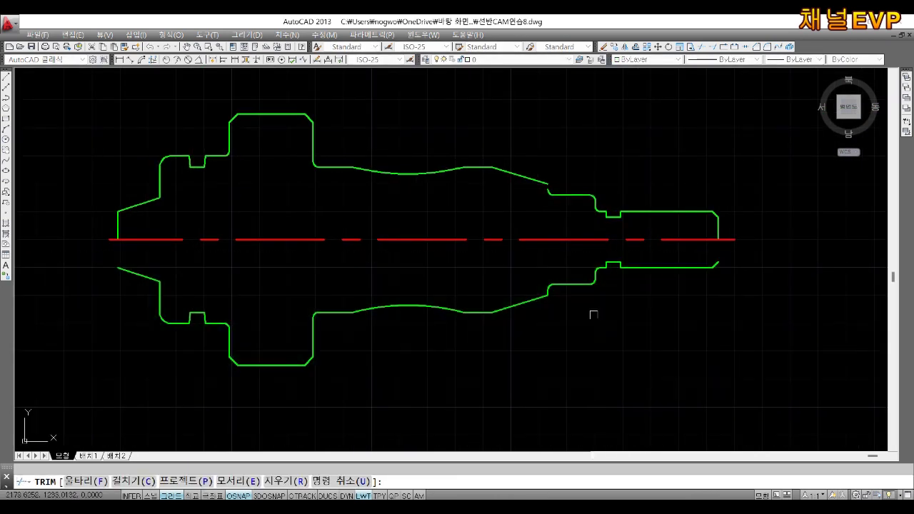
pyautogui.press('Return')
pyautogui.moveTo(738, 251); pyautogui.dragTo(140, 371)
pyautogui.press('Delete')
# Step: Trim both centreline ends back to the shaft profile
pyautogui.write('tr')
pyautogui.press('Return')
pyautogui.press('Return')
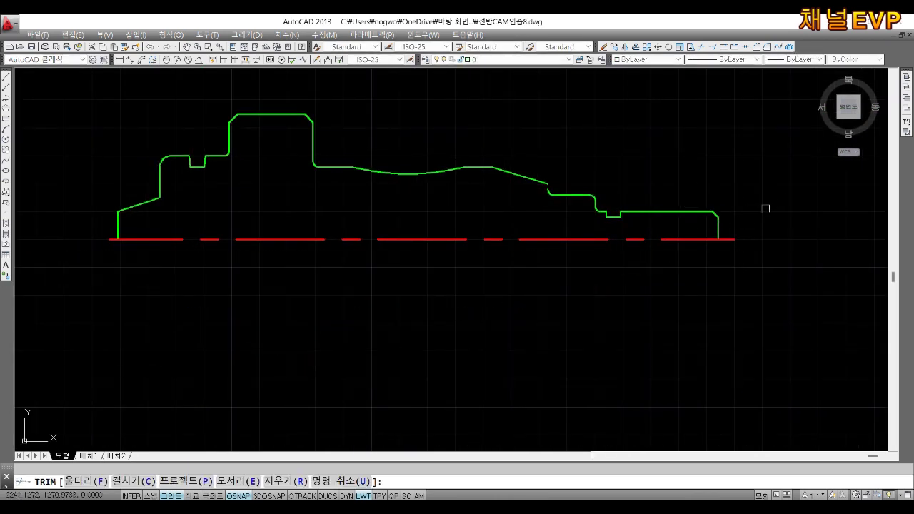
pyautogui.moveTo(762, 218); pyautogui.dragTo(740, 254)
pyautogui.click(105, 240)
pyautogui.press('Escape')
pyautogui.scroll(-2, 350, 219)
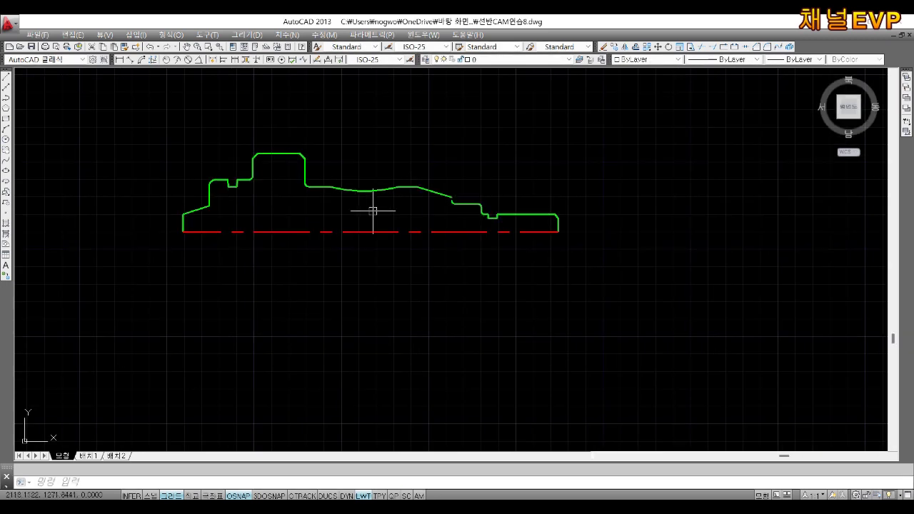
# Step: Draw a short vertical line closing the gap between the slope's end and the arc
pyautogui.click(848, 107)
pyautogui.scroll(3, 451, 217)
pyautogui.write('z')
pyautogui.press('Return')
pyautogui.click(506, 222)
pyautogui.click(575, 278)
pyautogui.press('Return')
pyautogui.click(651, 218)
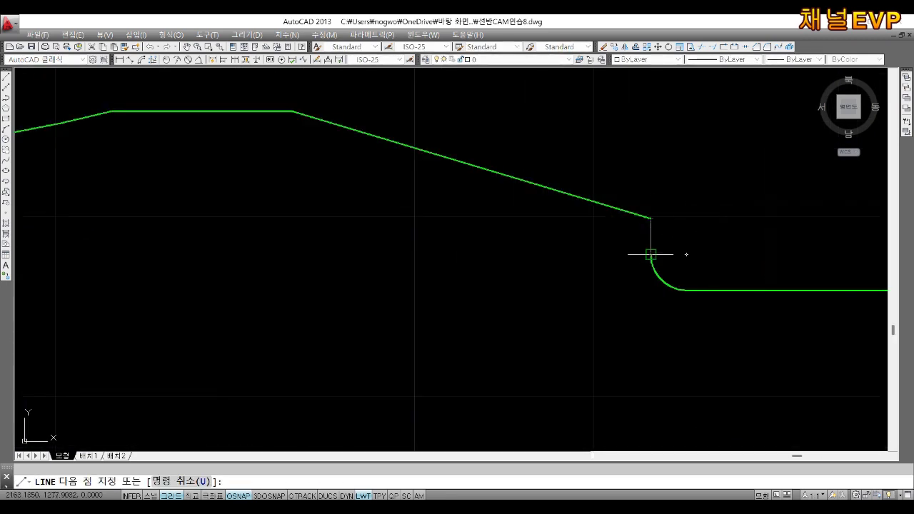
pyautogui.click(652, 254)
pyautogui.press('Return')
# Step: Make the sloped line, new vertical line and horizontal line green
pyautogui.scroll(-3, 649, 254)
pyautogui.click(651, 214)
pyautogui.click(623, 257)
pyautogui.click(664, 59)
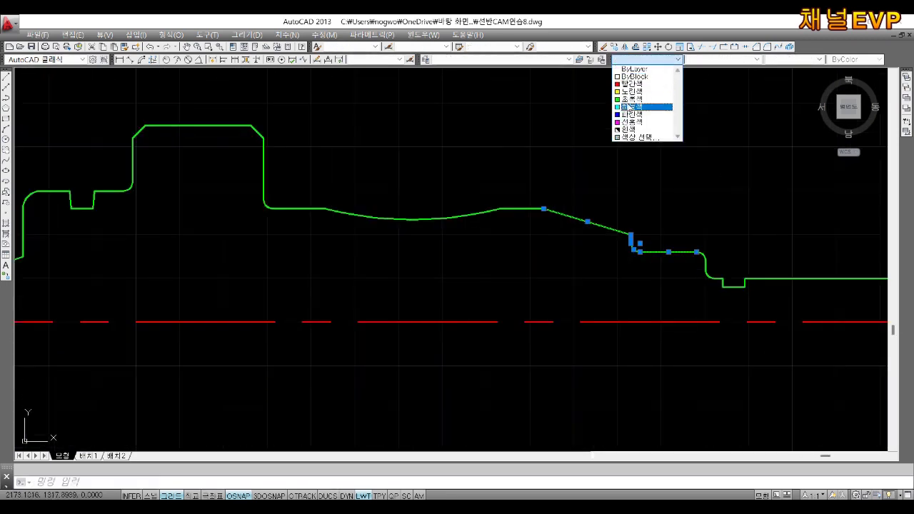
pyautogui.click(646, 107)
pyautogui.click(800, 59)
pyautogui.click(788, 153)
pyautogui.scroll(-3, 718, 169)
pyautogui.keyDown('shift'); pyautogui.moveTo(721, 169); pyautogui.dragTo(736, 215, button='middle'); pyautogui.keyUp('shift')
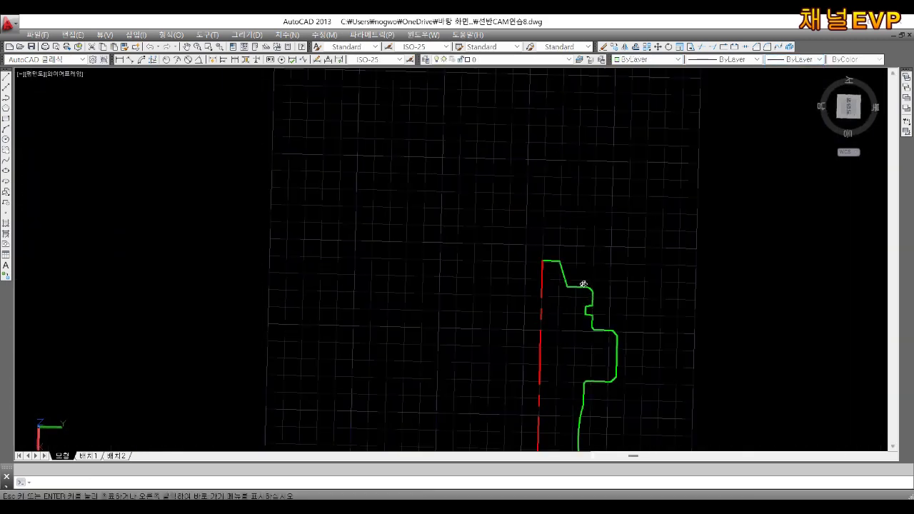
pyautogui.click(849, 105)
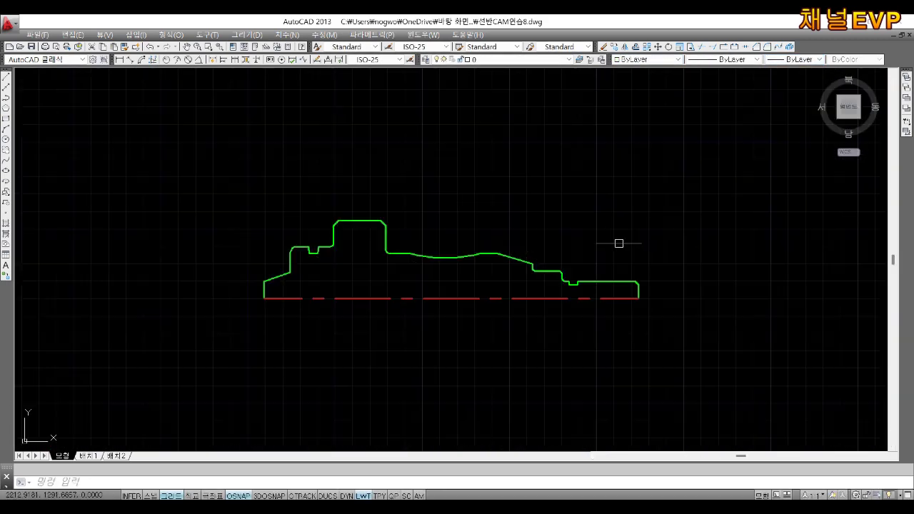
# Step: Move the profile so its lower-left corner sits at 0,0
pyautogui.moveTo(432, 297); pyautogui.dragTo(479, 279, button='middle')
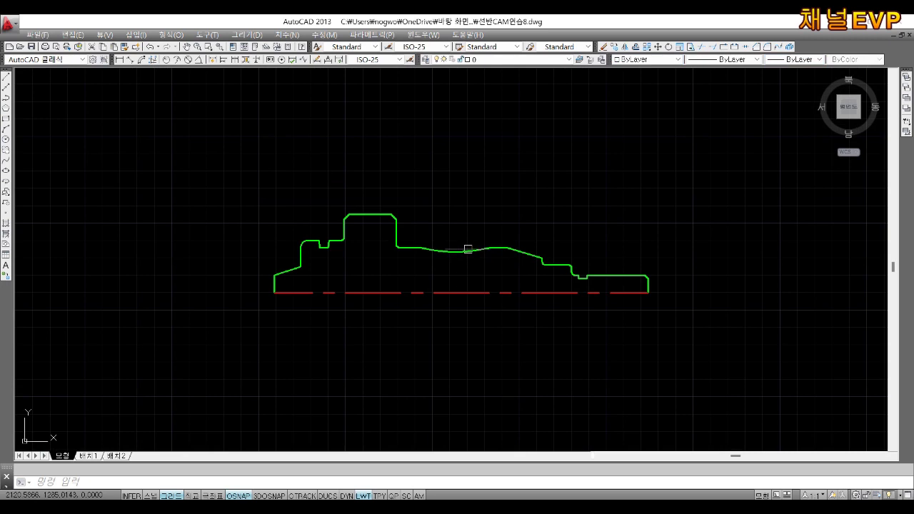
pyautogui.write('m')
pyautogui.press('space')
pyautogui.moveTo(741, 126); pyautogui.dragTo(245, 344)
pyautogui.press('Return')
pyautogui.scroll(4, 329, 276)
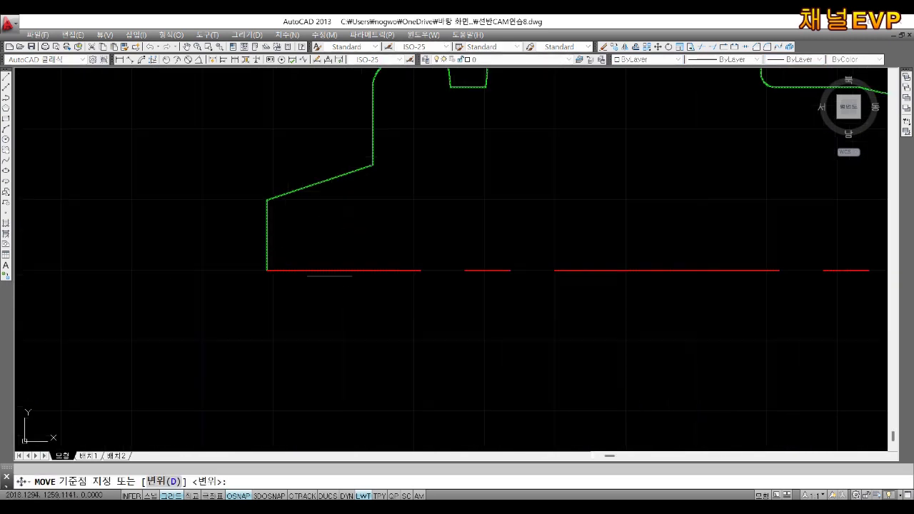
pyautogui.click(266, 270)
pyautogui.press('Return')
pyautogui.scroll(-3, 184, 316)
pyautogui.scroll(-2, 191, 311)
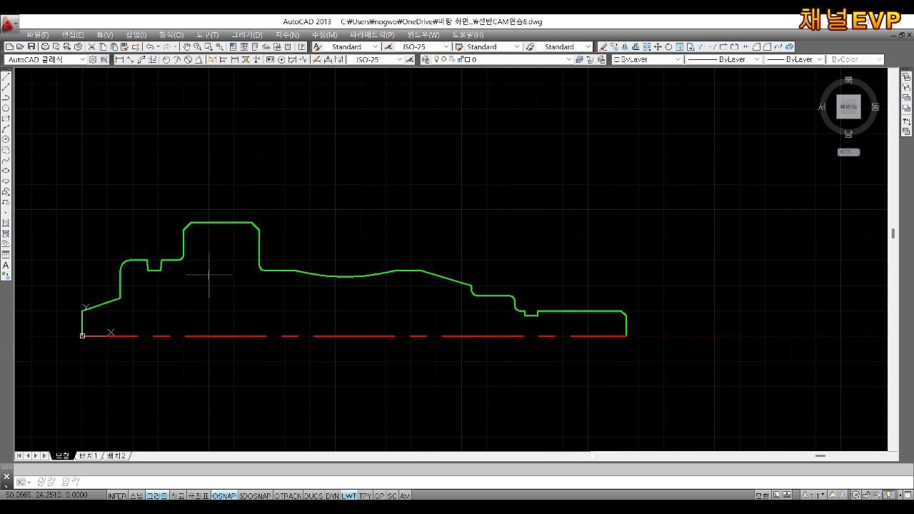
# Step: Join the profile and its bottom line into one closed polyline
pyautogui.write('j')
pyautogui.press('Return')
pyautogui.click(725, 162)
pyautogui.click(48, 395)
pyautogui.press('Return')
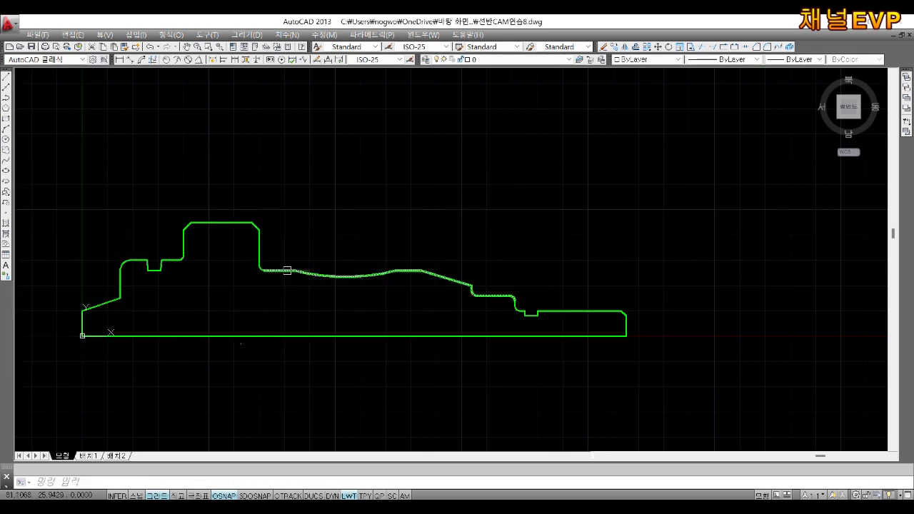
pyautogui.press('Return')
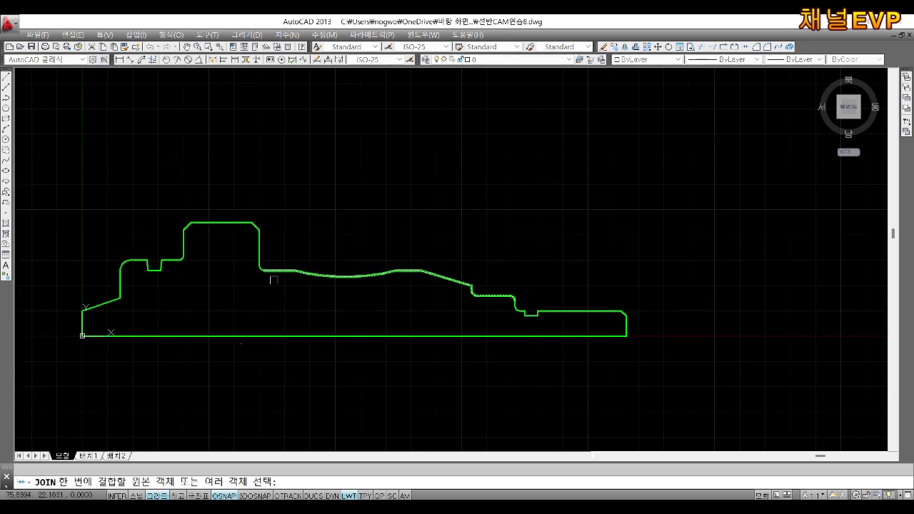
pyautogui.click(258, 227)
pyautogui.press('Return')
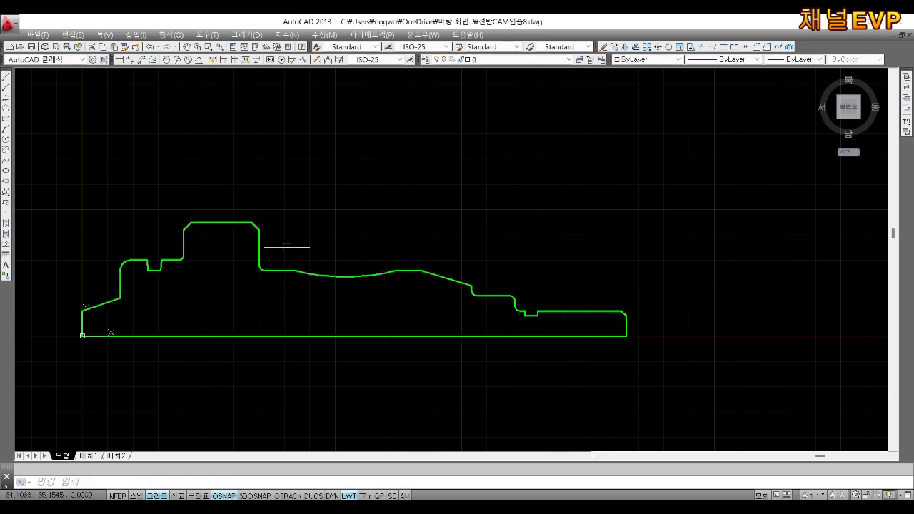
pyautogui.write('j')
pyautogui.press('Return')
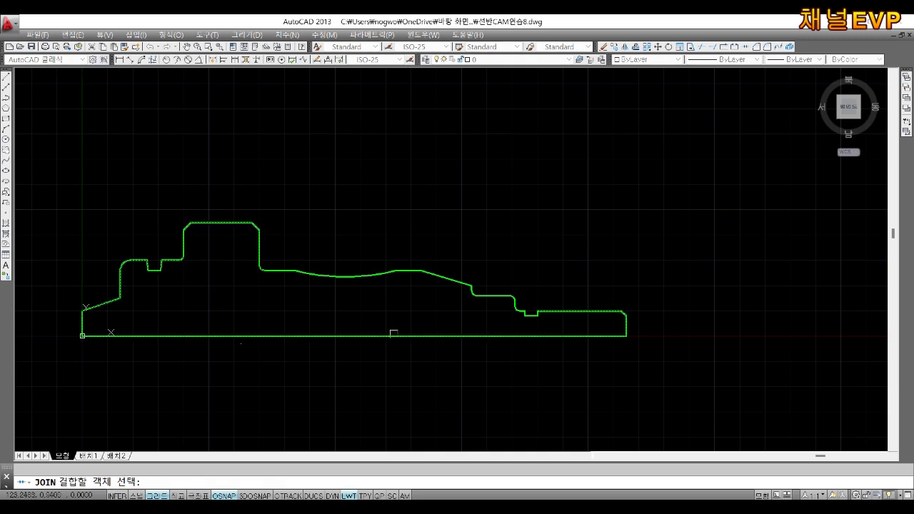
pyautogui.click(540, 311)
pyautogui.press('Return')
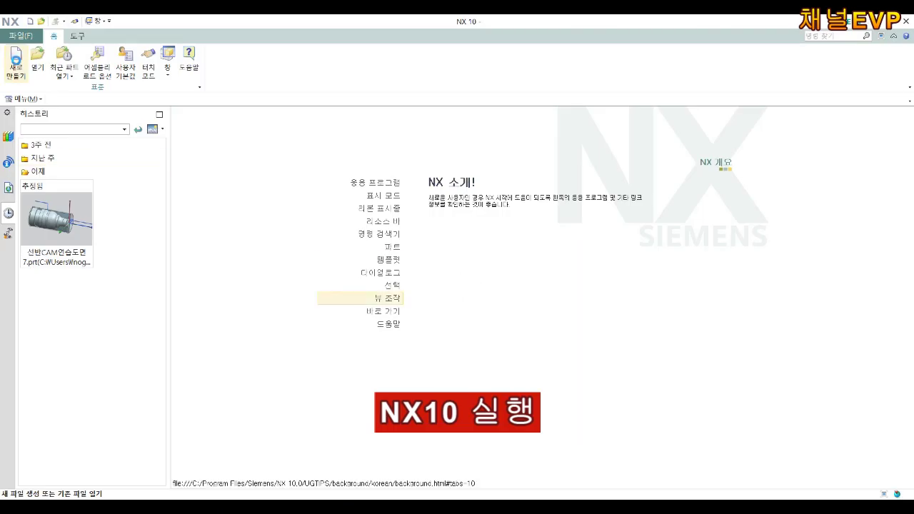
# Step: Create a new Model part in the 선반CAM folder, starting from the name 선반CAM연습도면7
pyautogui.click(15, 60)
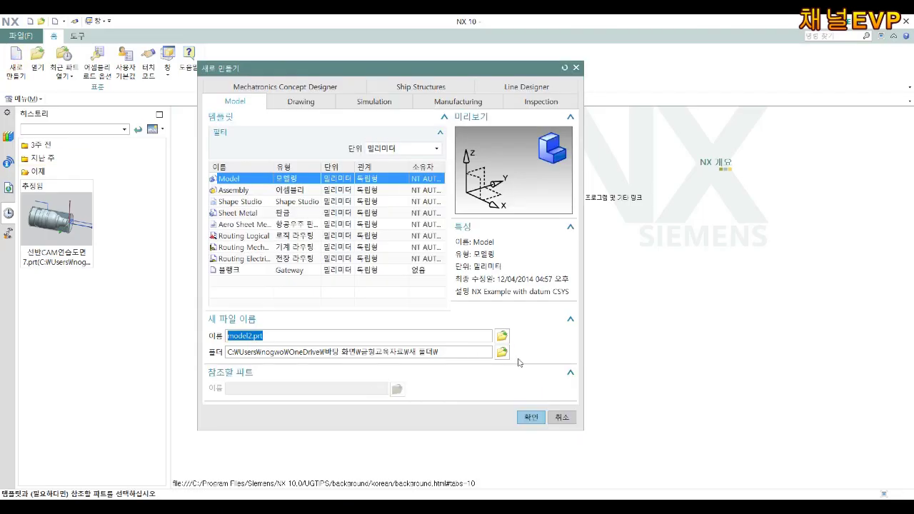
pyautogui.click(502, 352)
pyautogui.press('BackSpace')
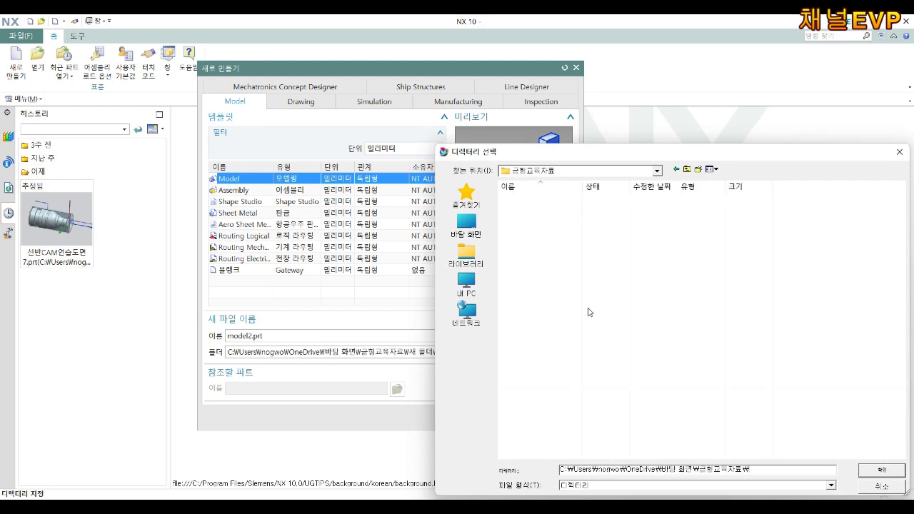
pyautogui.doubleClick(545, 349)
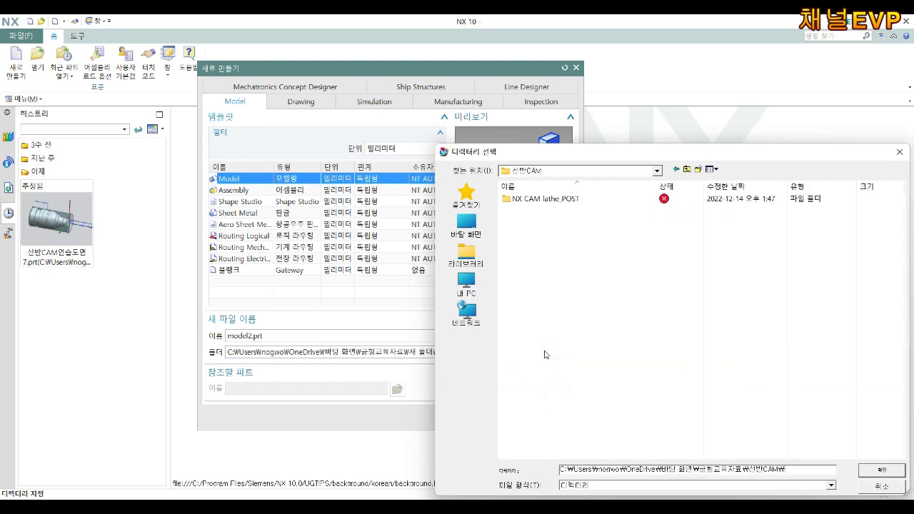
pyautogui.click(891, 472)
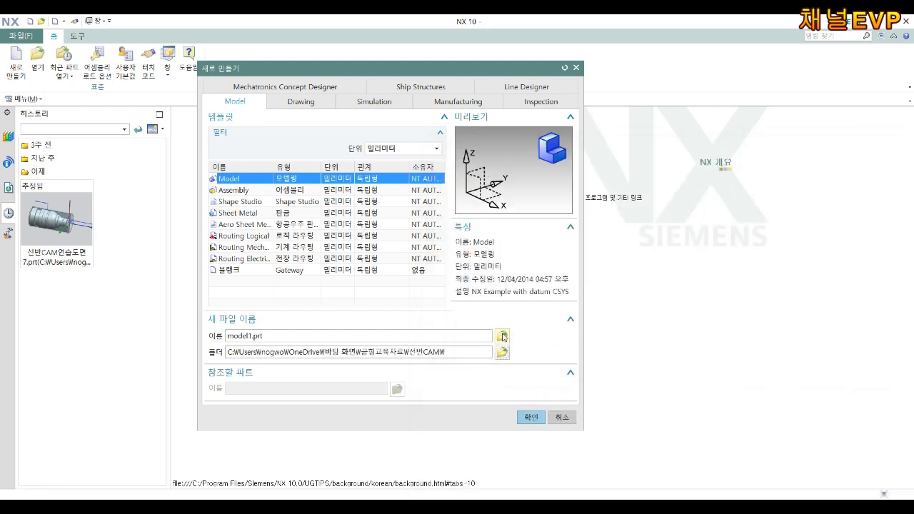
pyautogui.click(503, 337)
pyautogui.click(377, 291)
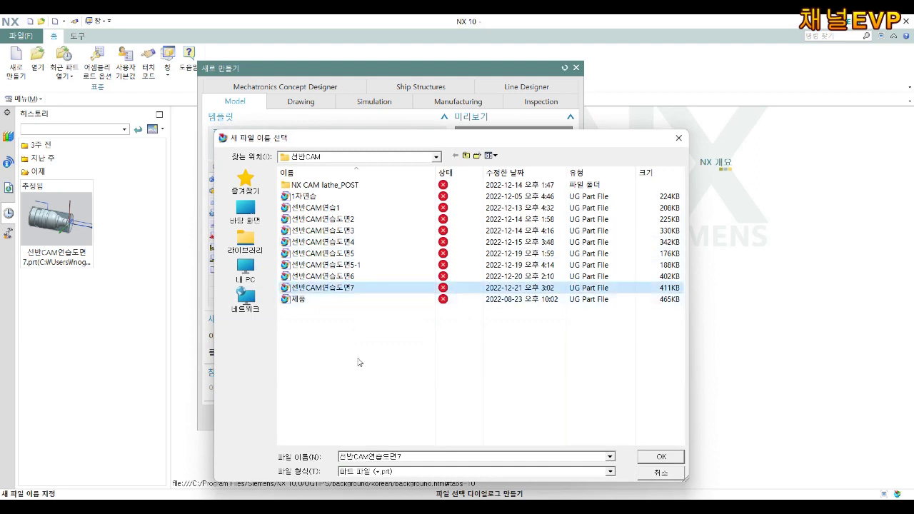
pyautogui.click(439, 455)
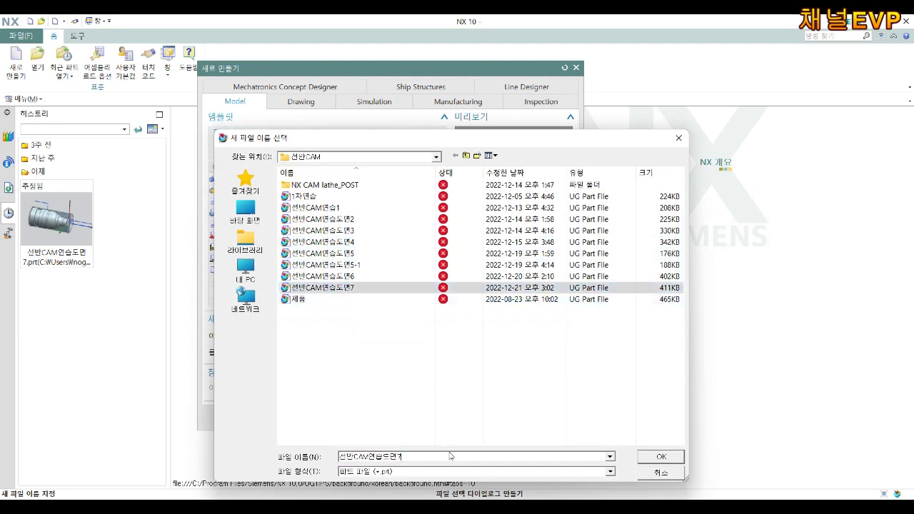
# Step: Change the file name to 선반CAM연습도면8 and create the part
pyautogui.press('BackSpace')
pyautogui.write('8')
pyautogui.press('Return')
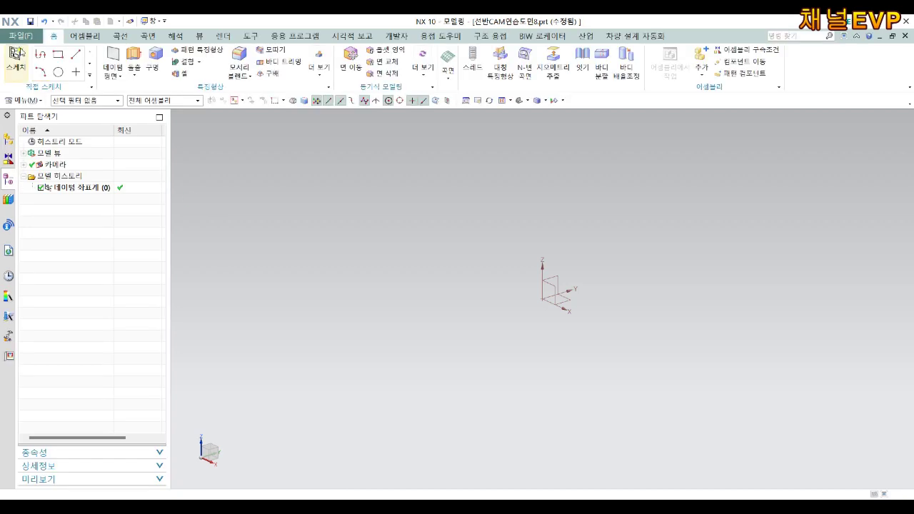
pyautogui.click(20, 35)
pyautogui.moveTo(34, 157)
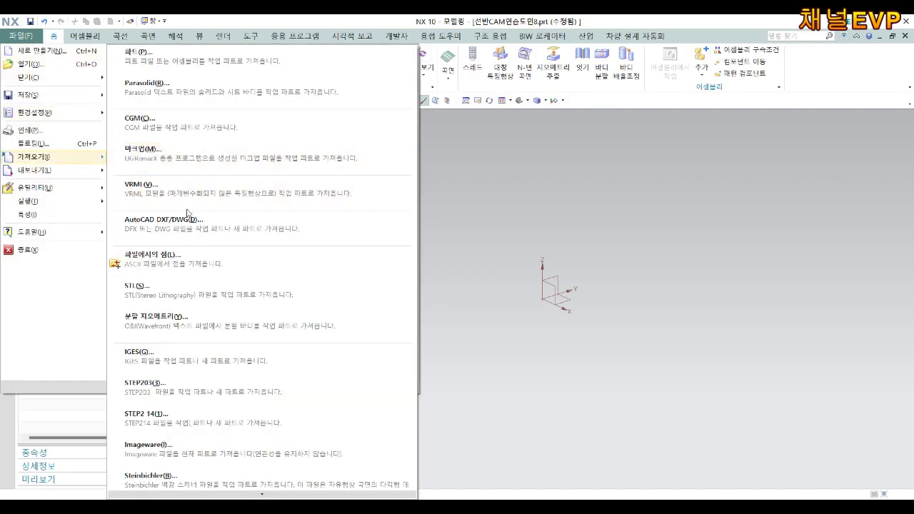
# Step: Import the DWG drawing 선반CAM연습8 through the AutoCAD DXF/DWG wizard
pyautogui.click(189, 213)
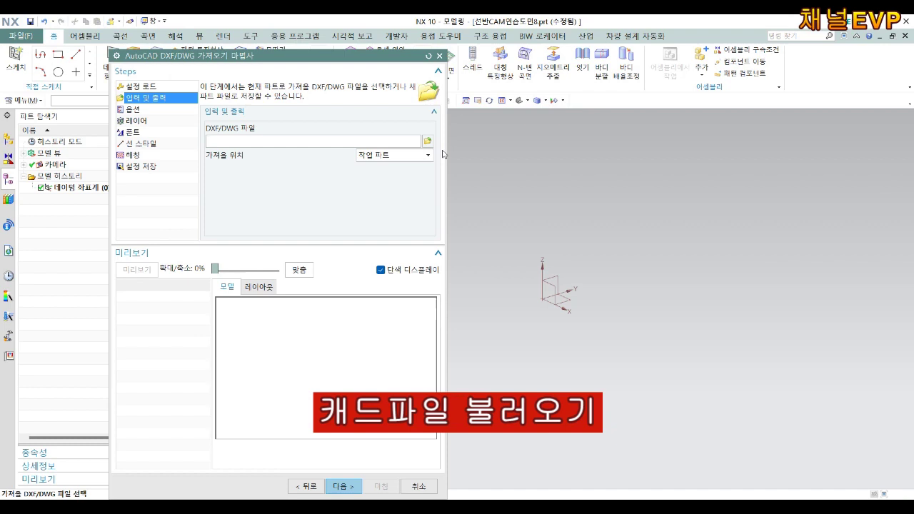
pyautogui.click(428, 142)
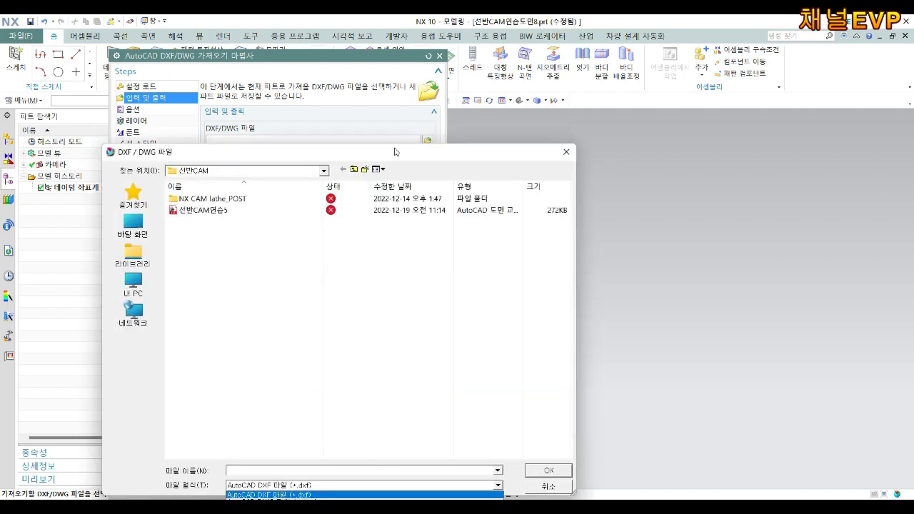
pyautogui.click(387, 76)
pyautogui.moveTo(382, 143); pyautogui.dragTo(397, 74)
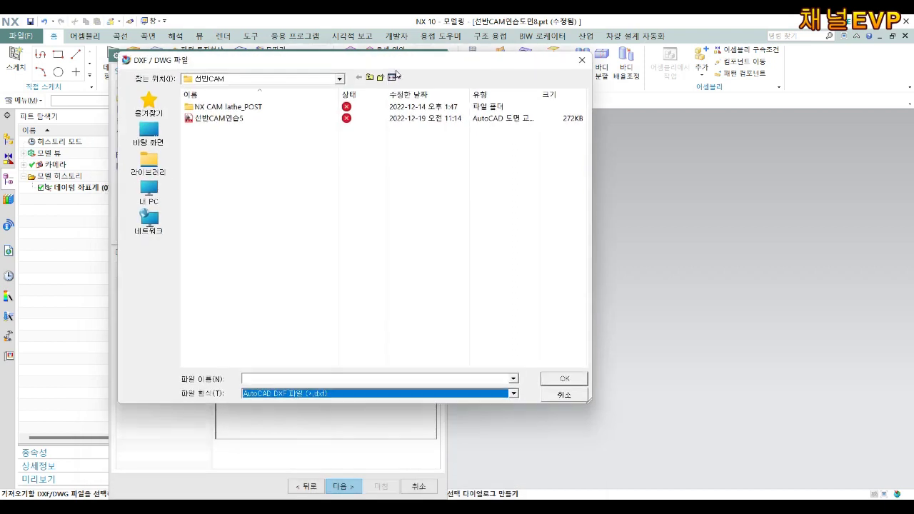
pyautogui.click(328, 394)
pyautogui.click(319, 413)
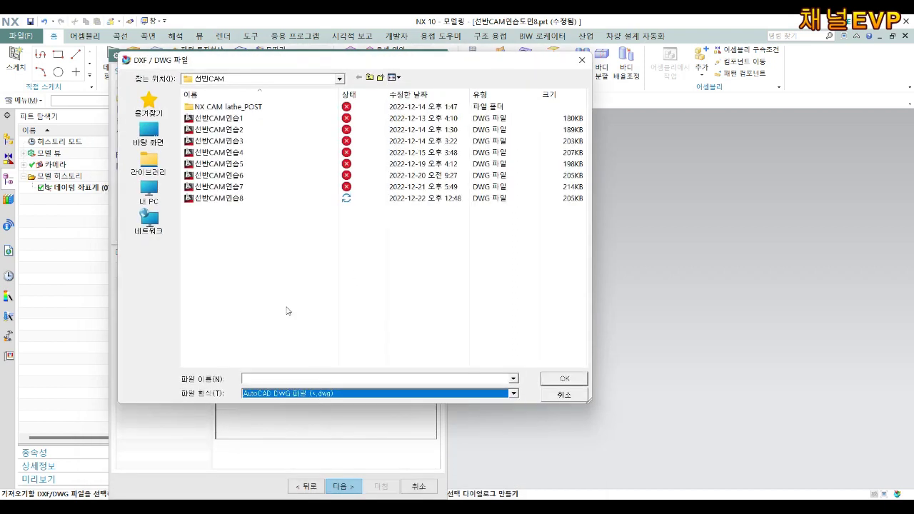
pyautogui.click(242, 199)
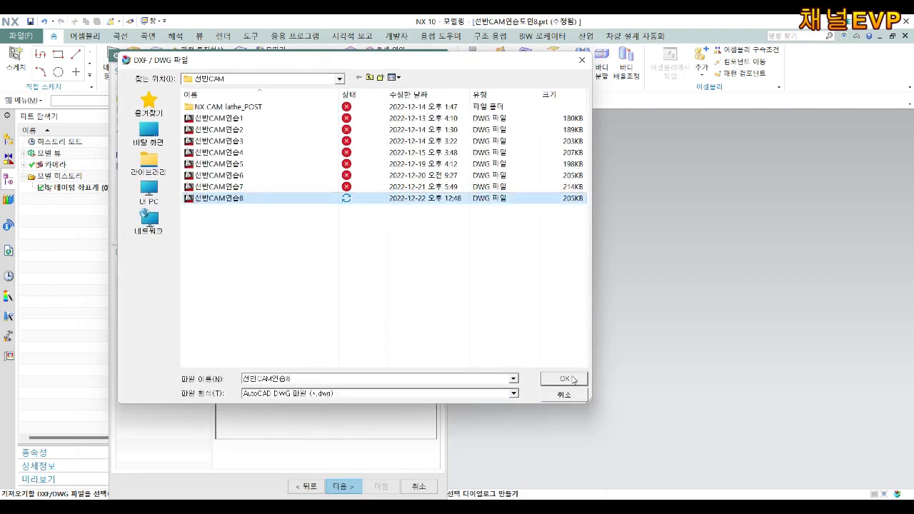
pyautogui.click(572, 379)
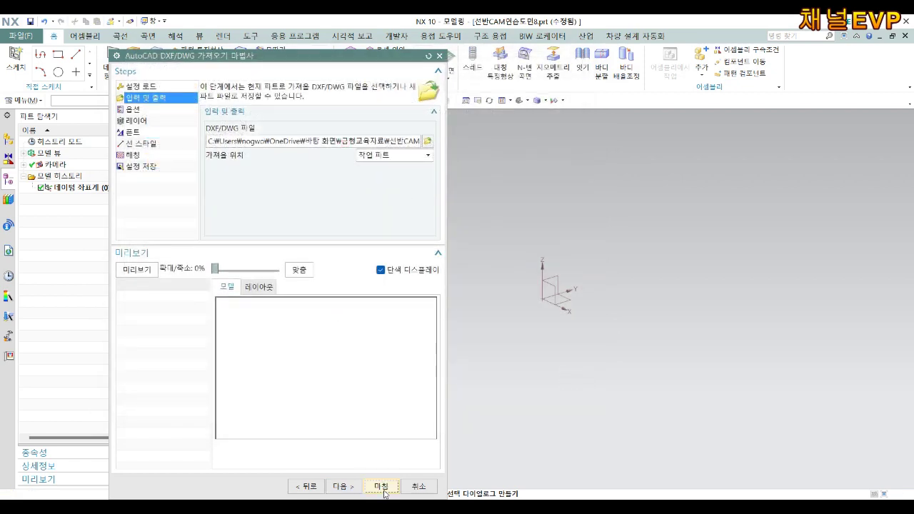
pyautogui.click(384, 492)
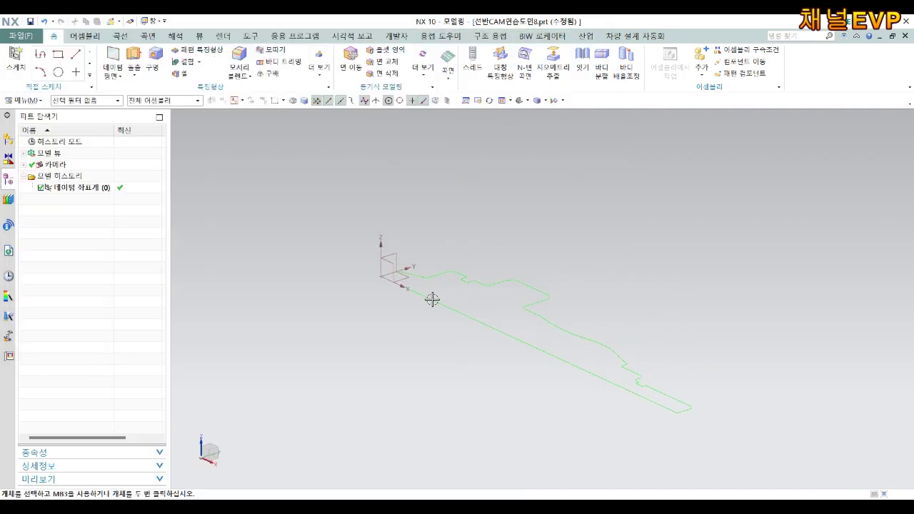
# Step: Revolve the imported profile 0–360° about the X axis into a solid shaft
pyautogui.click(133, 75)
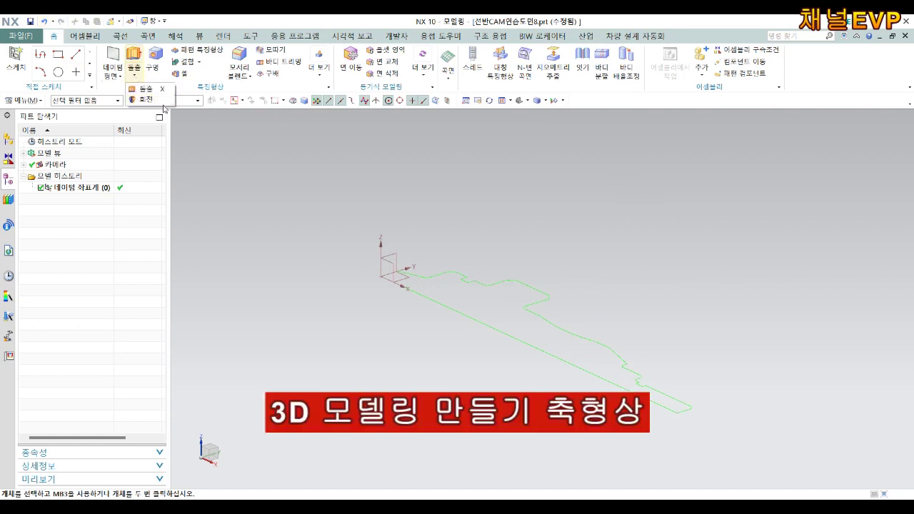
pyautogui.click(165, 103)
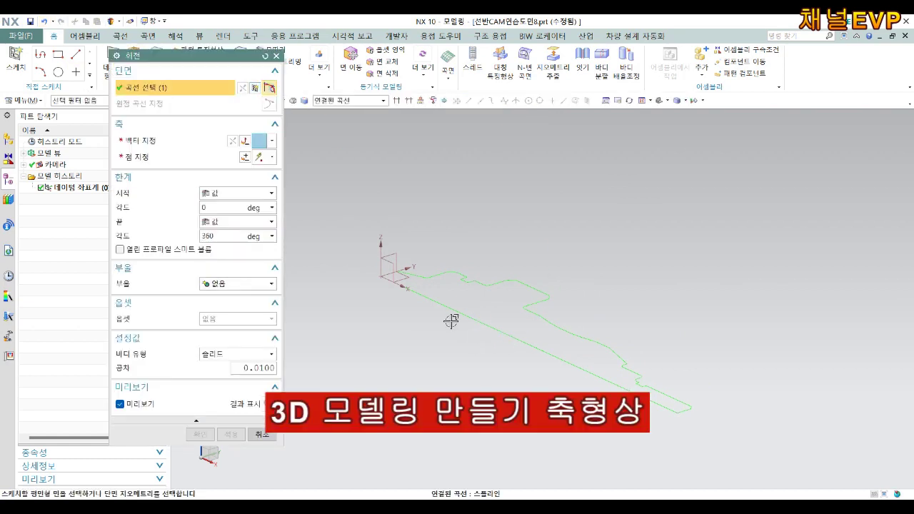
pyautogui.click(453, 314)
pyautogui.middleClick(146, 171)
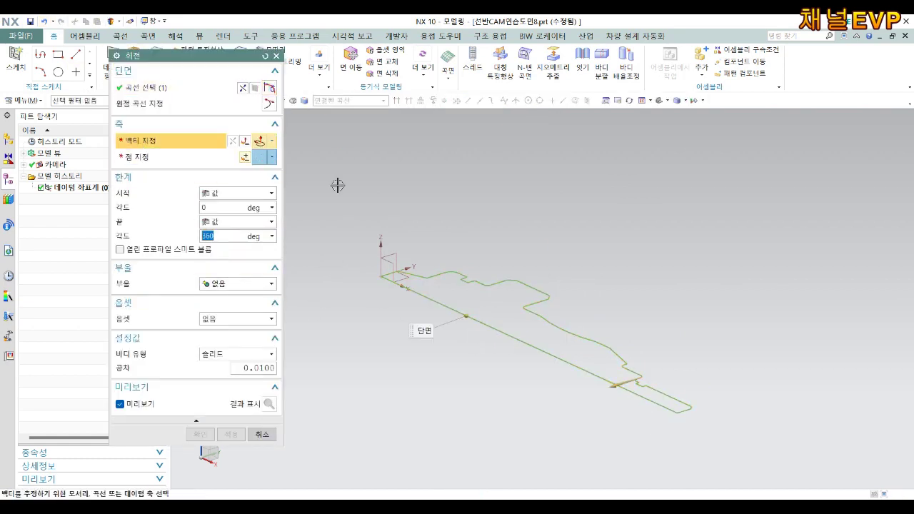
pyautogui.click(402, 284)
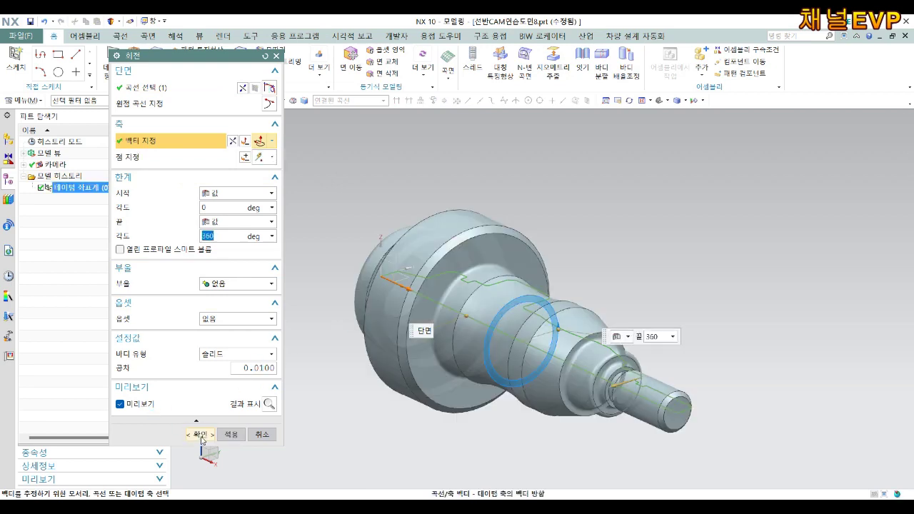
pyautogui.click(202, 435)
pyautogui.moveTo(561, 202)
pyautogui.mouseDown(button='middle')
pyautogui.moveTo(639, 260)
pyautogui.moveTo(604, 261)
pyautogui.mouseUp(button='middle')
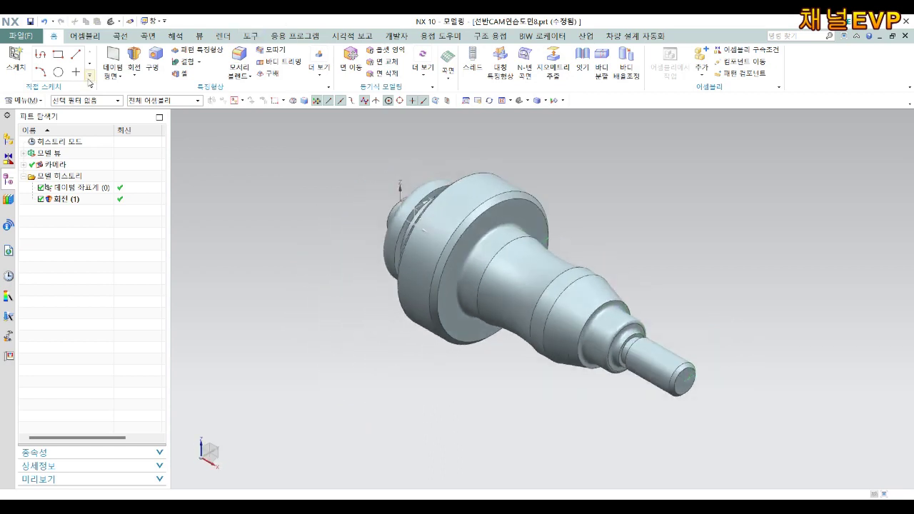
# Step: Start a new sketch and draw a rectangle from the origin past both ends of the shaft
pyautogui.click(24, 62)
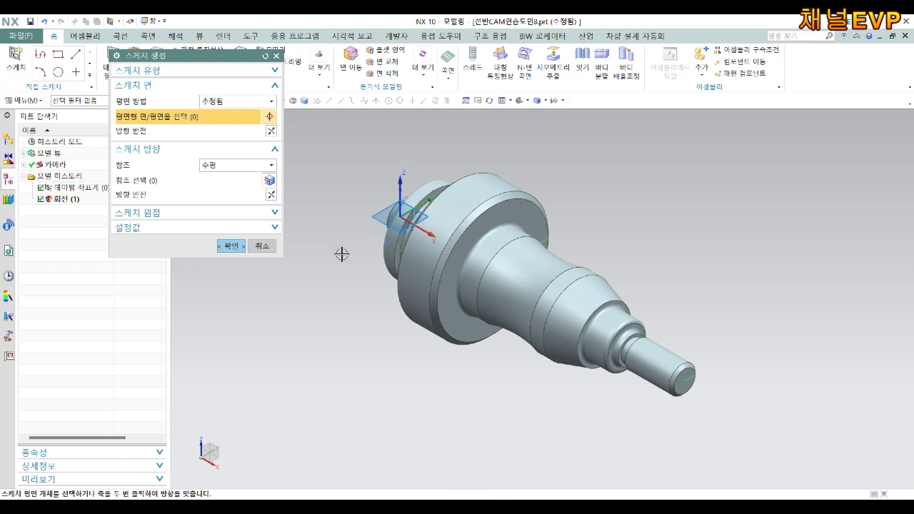
pyautogui.click(232, 246)
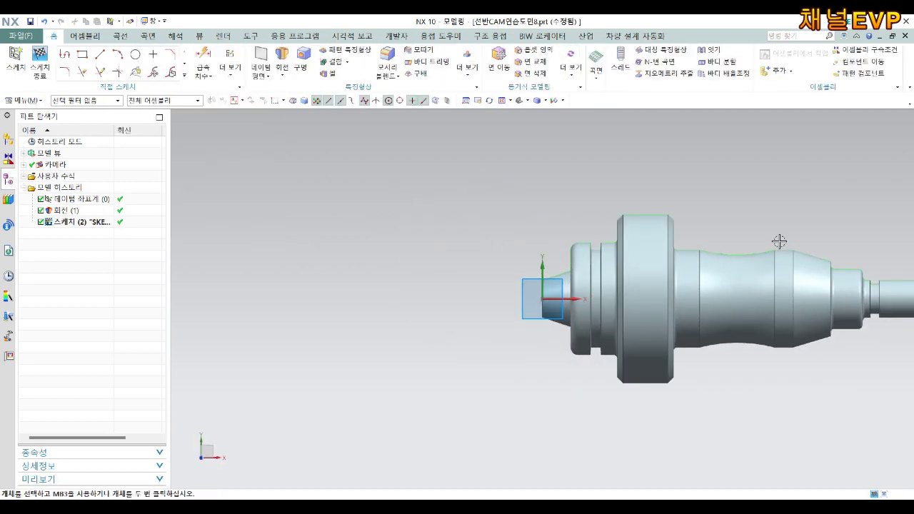
pyautogui.click(83, 54)
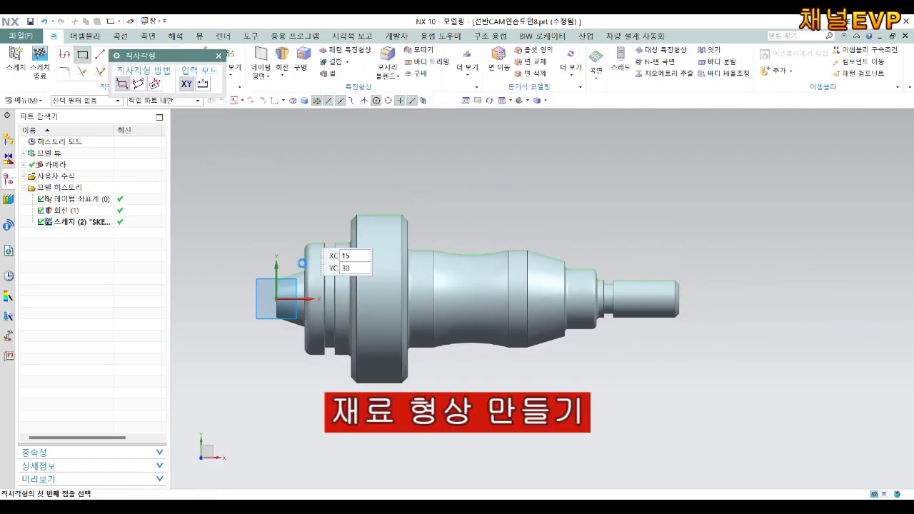
pyautogui.click(248, 299)
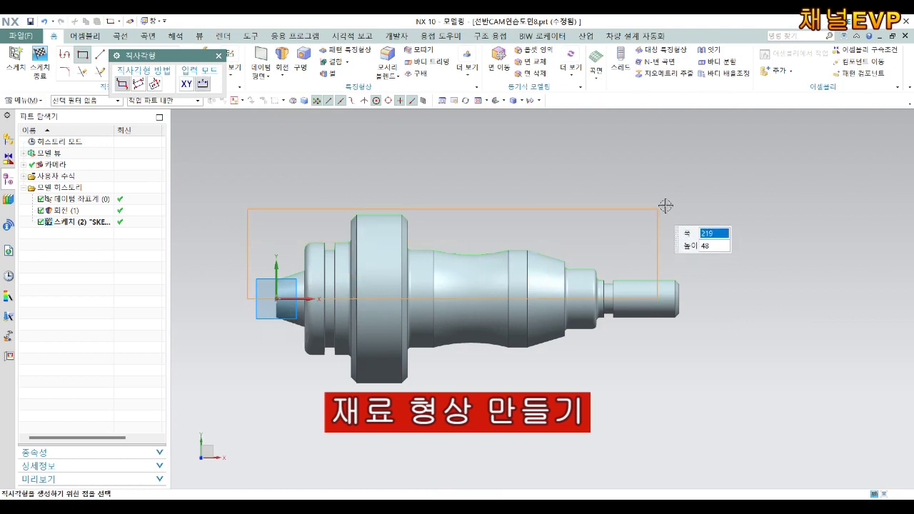
pyautogui.click(750, 191)
pyautogui.press('Escape')
# Step: Drag the rectangle's bottom edge upward
pyautogui.scroll(5, 260, 298)
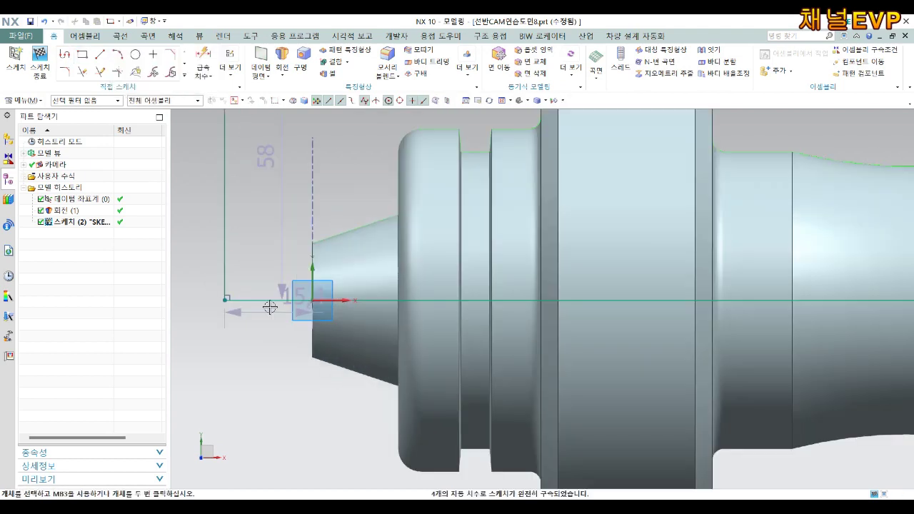
pyautogui.click(289, 300)
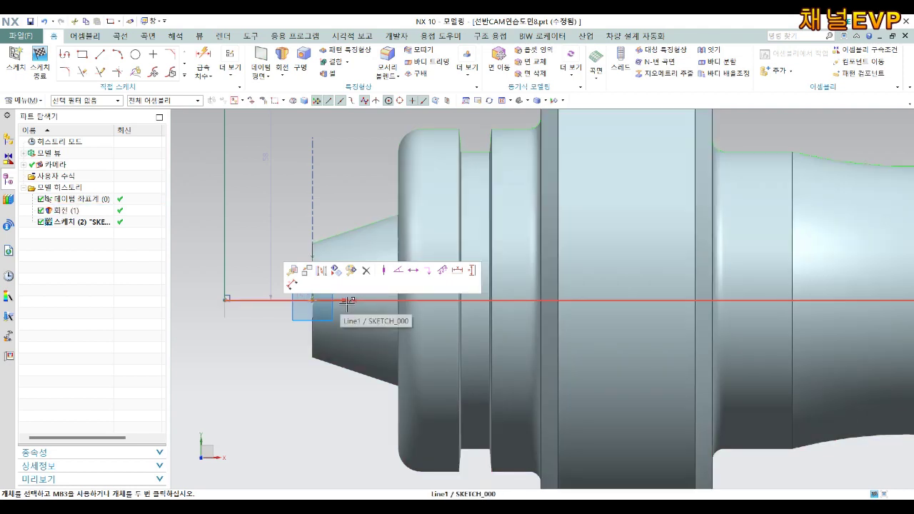
pyautogui.click(344, 321)
pyautogui.moveTo(223, 300); pyautogui.dragTo(249, 240)
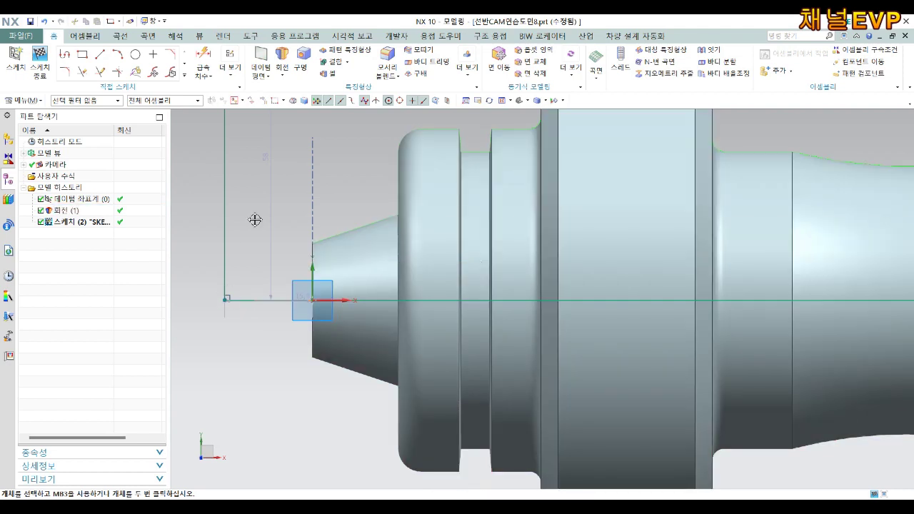
# Step: Check the horizontal sketch lines and datum coordinate system, then zoom out to see the whole part
pyautogui.click(304, 250)
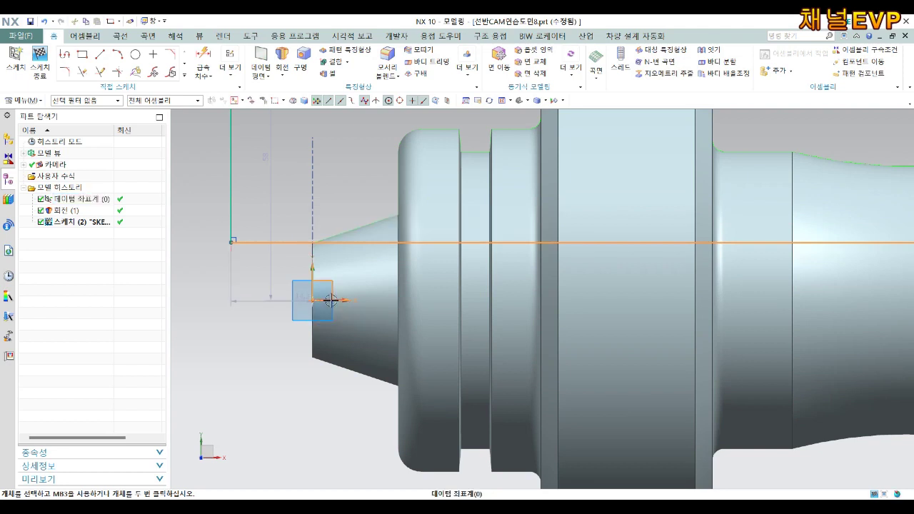
pyautogui.scroll(-3, 314, 295)
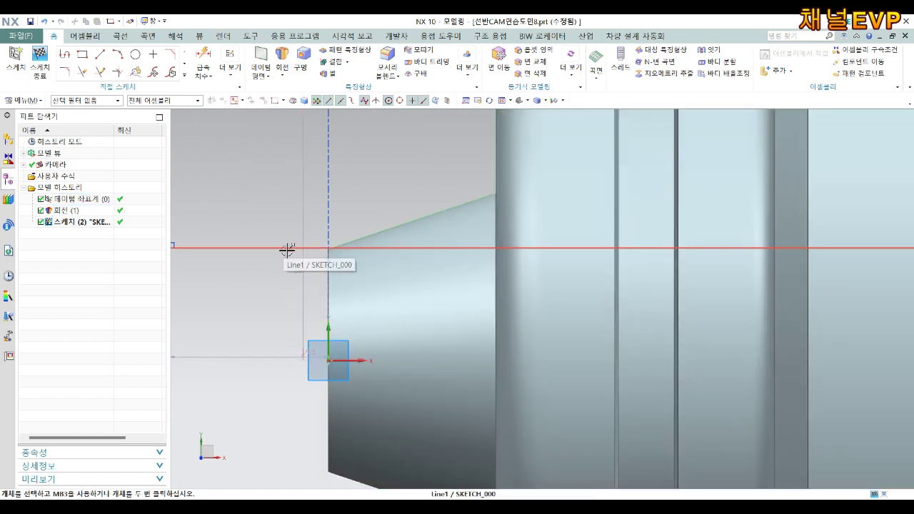
pyautogui.click(287, 250)
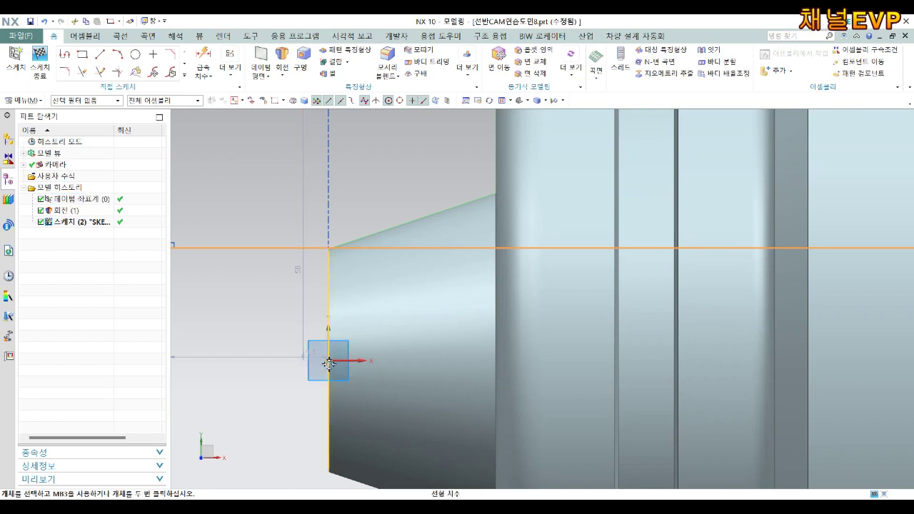
pyautogui.click(332, 364)
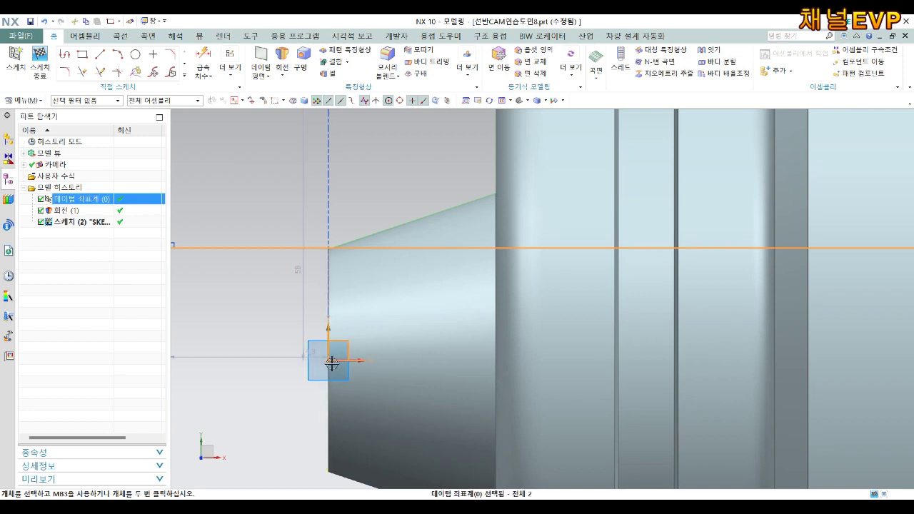
pyautogui.scroll(5, 345, 361)
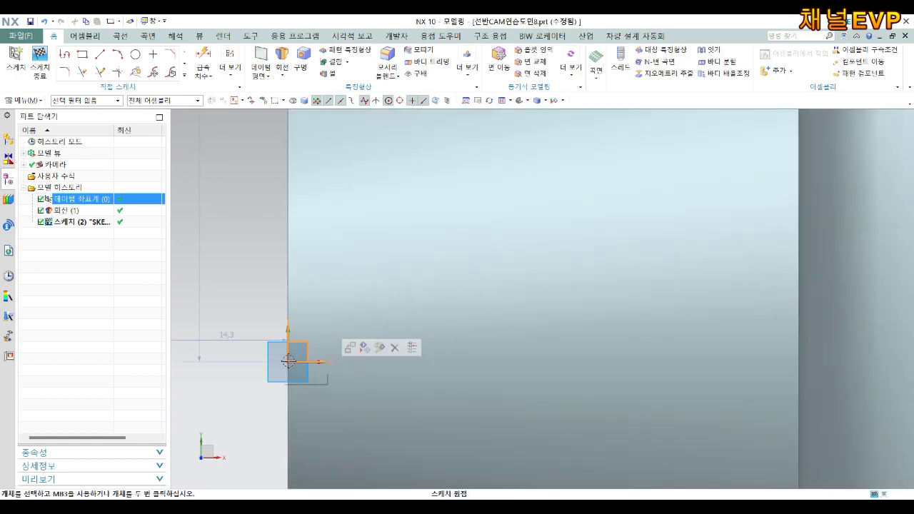
pyautogui.press('Escape')
pyautogui.click(290, 364)
pyautogui.moveTo(352, 298)
pyautogui.mouseDown(button='middle')
pyautogui.moveTo(377, 257)
pyautogui.moveTo(367, 214)
pyautogui.mouseUp(button='middle')
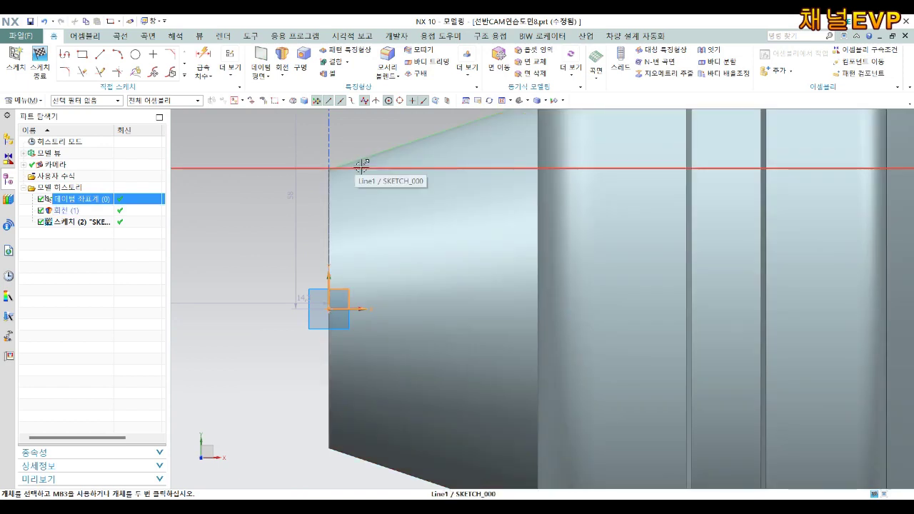
pyautogui.click(361, 167)
pyautogui.press('Escape')
pyautogui.moveTo(288, 339)
pyautogui.mouseDown(button='middle')
pyautogui.moveTo(337, 310)
pyautogui.moveTo(364, 351)
pyautogui.mouseUp(button='middle')
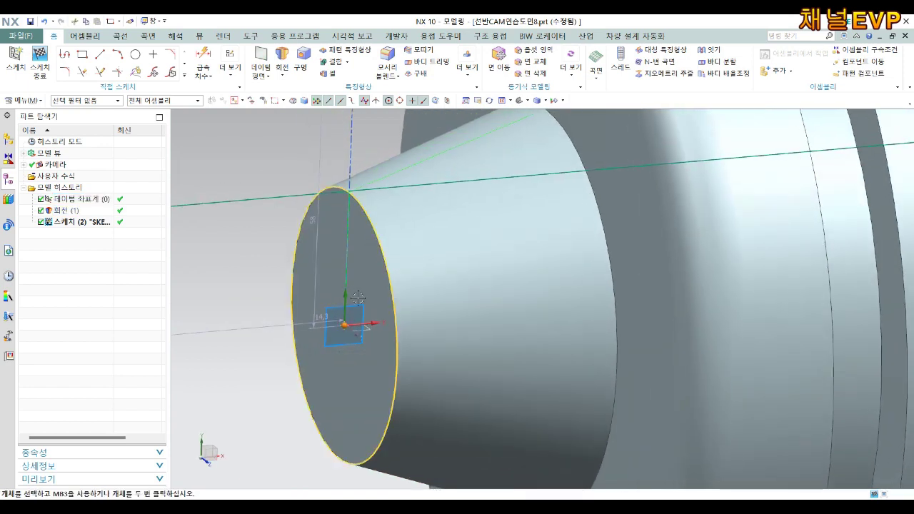
pyautogui.click(293, 195)
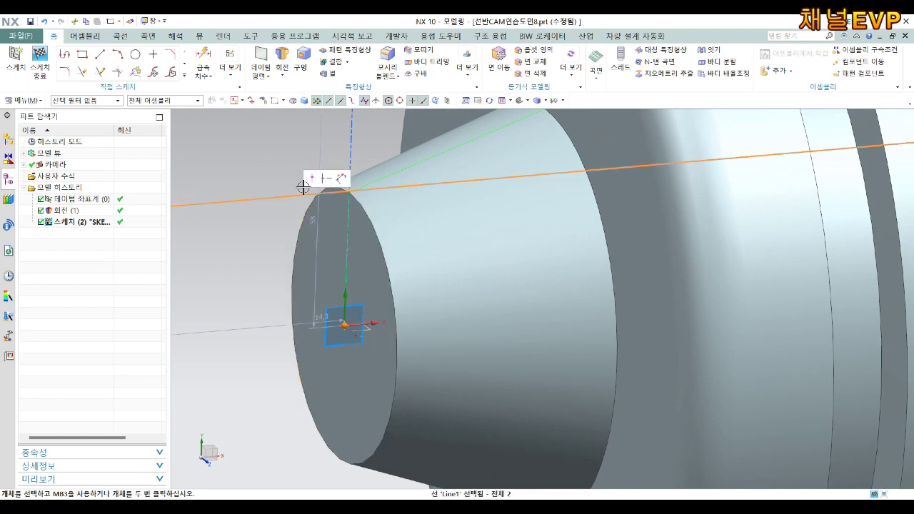
pyautogui.press('Escape')
pyautogui.scroll(3, 400, 233)
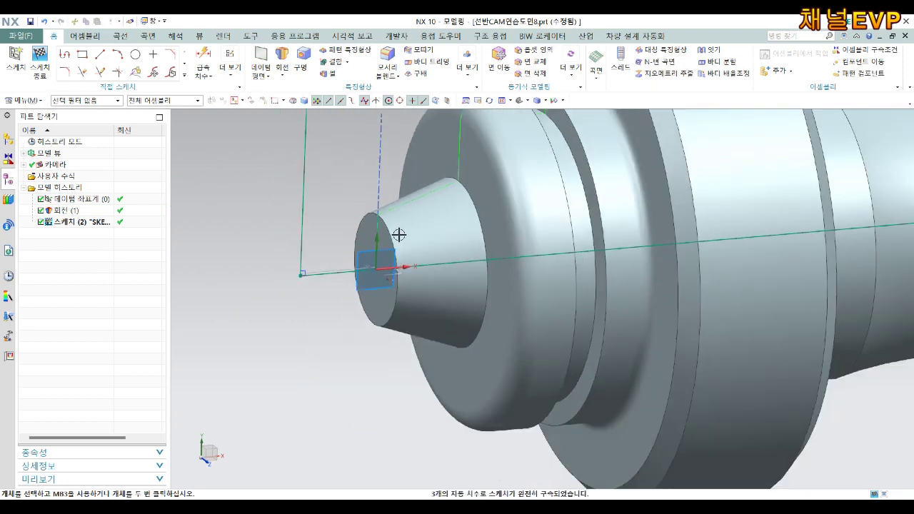
pyautogui.scroll(2, 414, 247)
pyautogui.scroll(2, 553, 252)
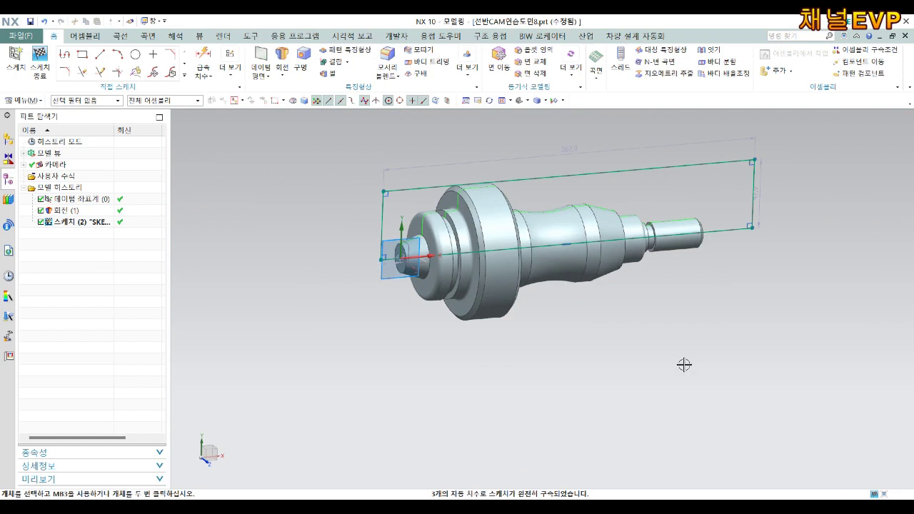
# Step: View the sketch plane face-on and add the 1.0 end offsets p2 and p3 at both shaft ends
pyautogui.click(529, 101)
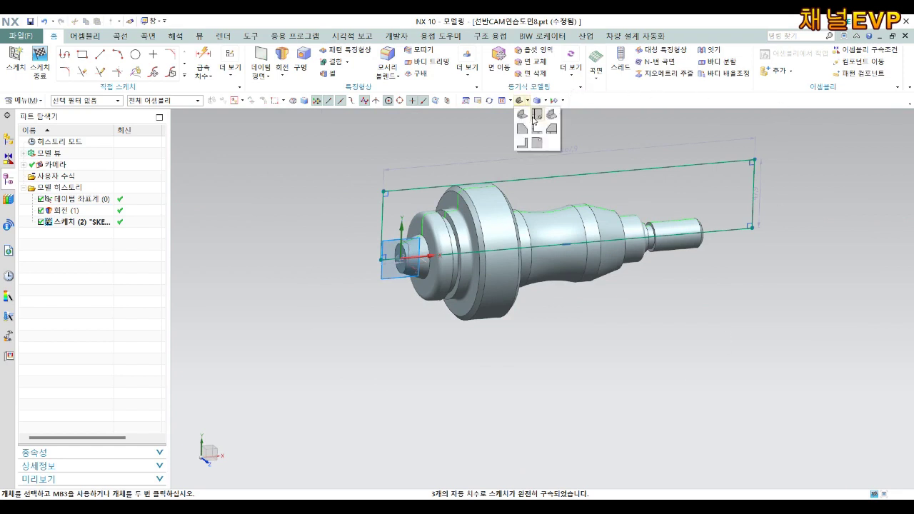
pyautogui.click(532, 121)
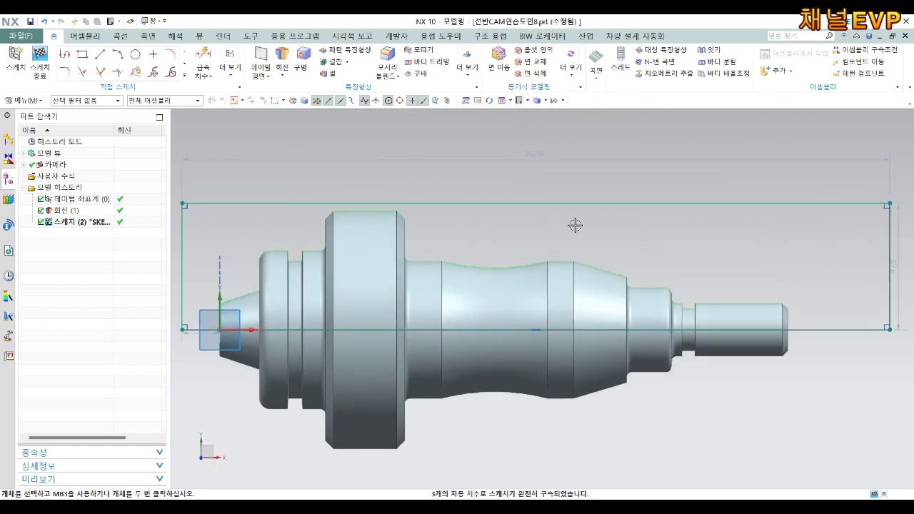
pyautogui.scroll(-2, 333, 288)
pyautogui.scroll(-3, 355, 314)
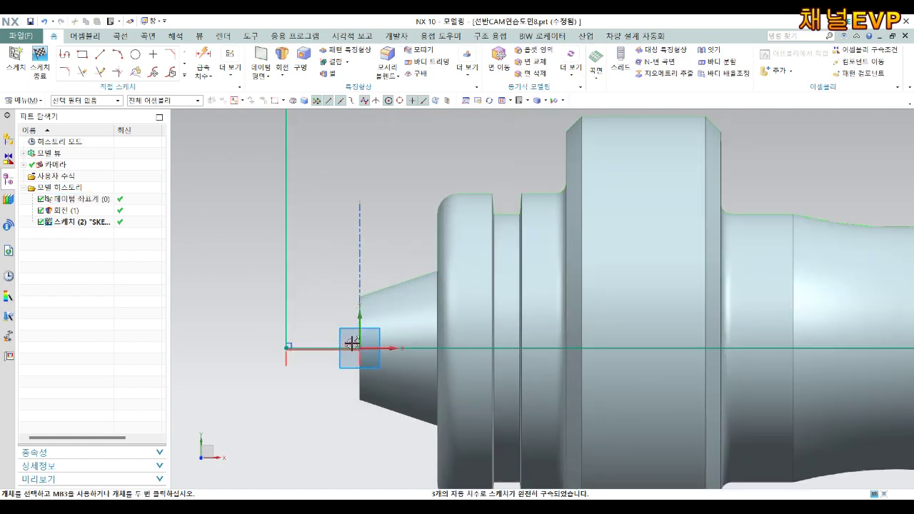
pyautogui.click(358, 314)
pyautogui.click(339, 279)
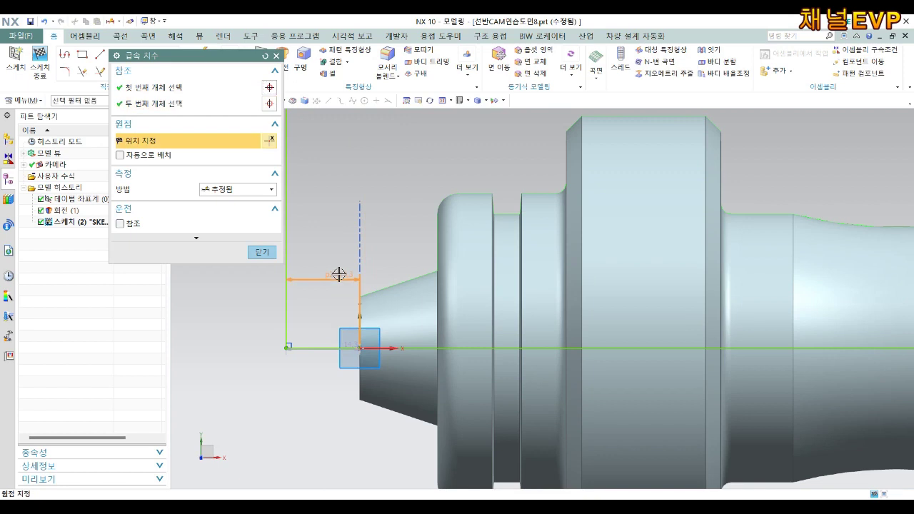
pyautogui.click(339, 273)
pyautogui.scroll(-5, 339, 277)
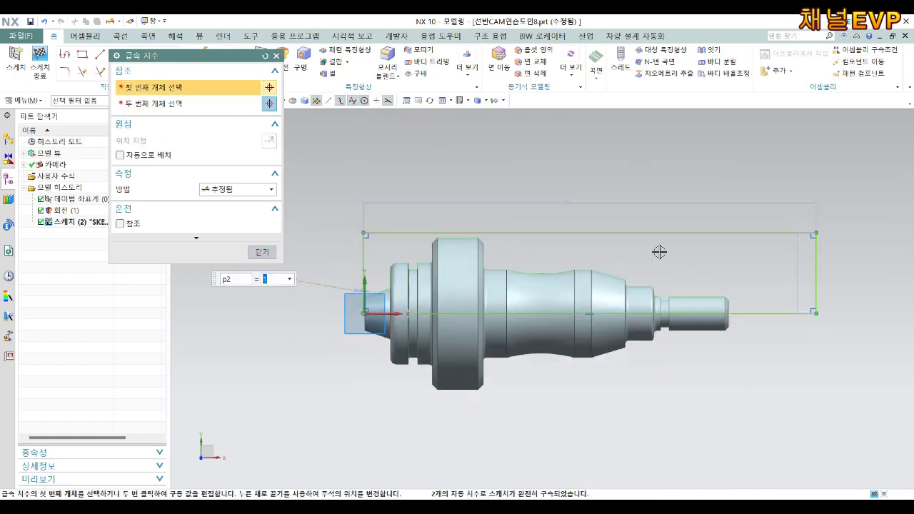
pyautogui.scroll(2, 843, 303)
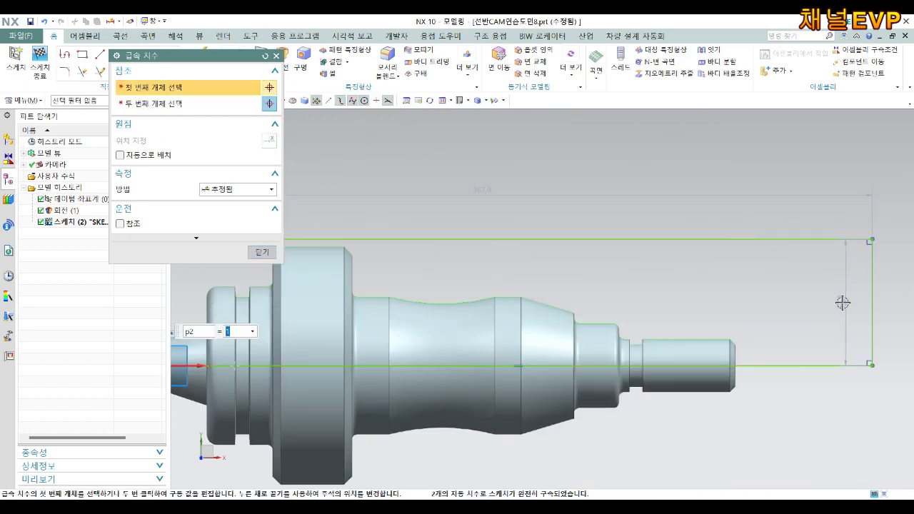
pyautogui.click(738, 355)
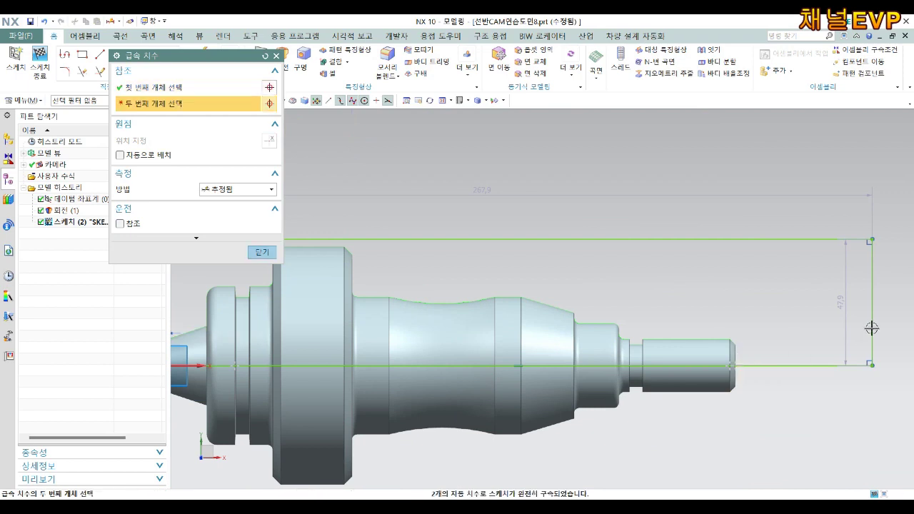
pyautogui.click(873, 326)
pyautogui.click(778, 287)
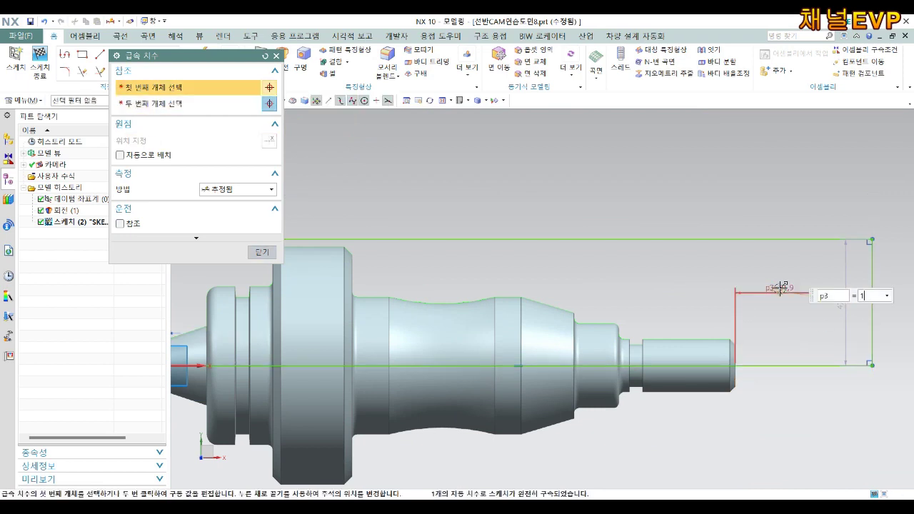
pyautogui.middleClick(779, 287)
# Step: Dimension the rectangle's length p4 = 217 and height p5 = 47.5
pyautogui.scroll(2, 741, 353)
pyautogui.scroll(-2, 736, 353)
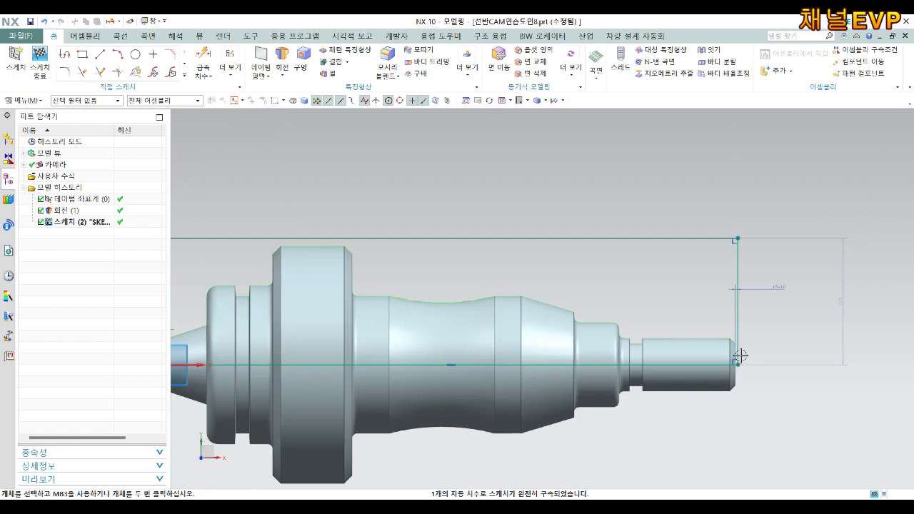
pyautogui.scroll(-1, 723, 351)
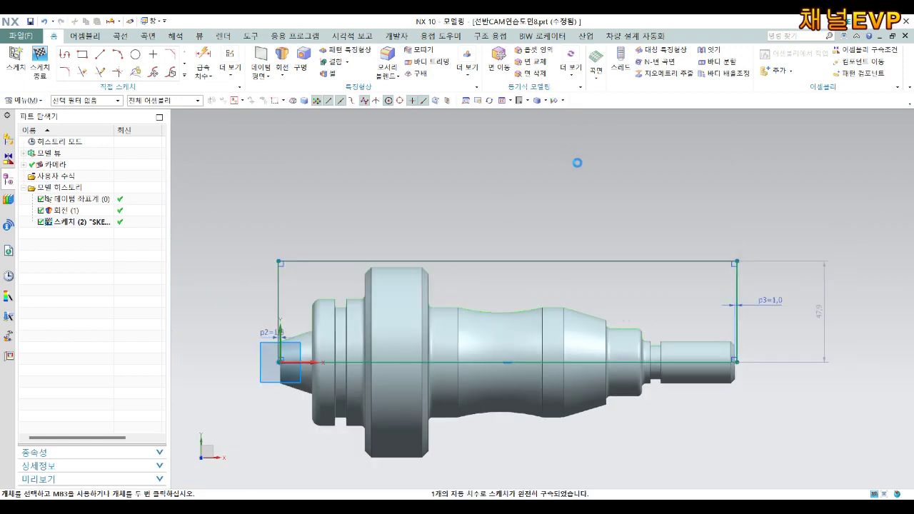
pyautogui.click(586, 260)
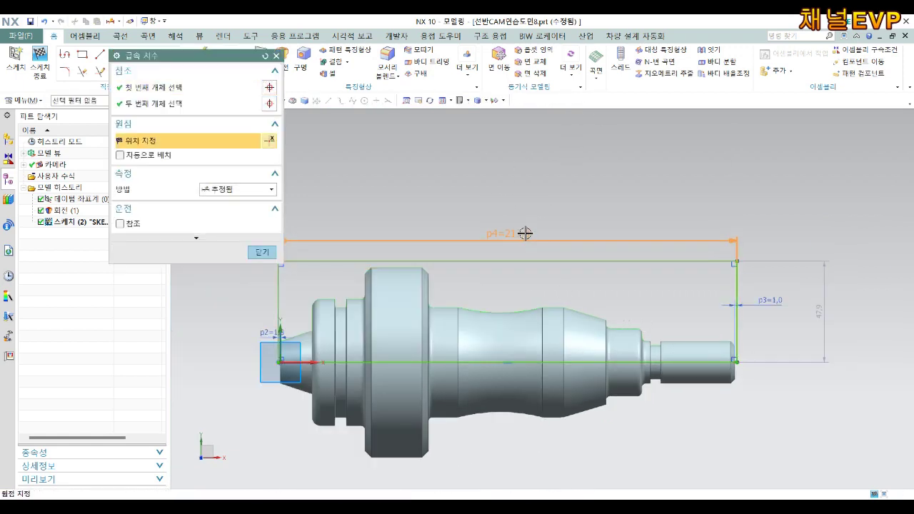
pyautogui.click(525, 233)
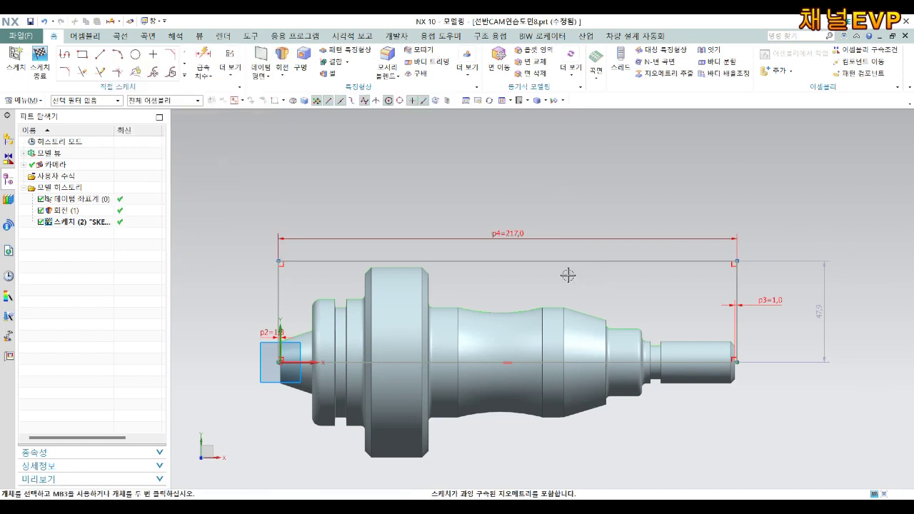
pyautogui.scroll(-2, 372, 323)
pyautogui.click(220, 272)
pyautogui.click(206, 277)
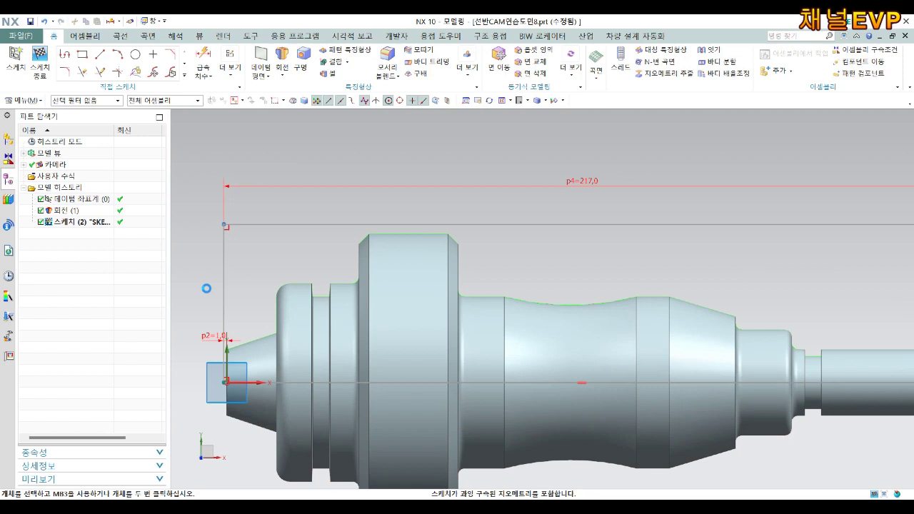
pyautogui.press('d')
pyautogui.click(224, 293)
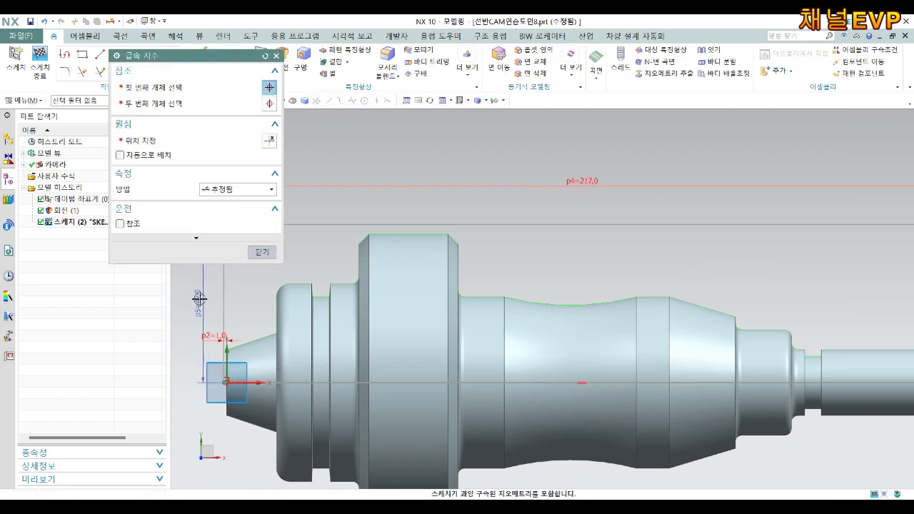
pyautogui.click(200, 299)
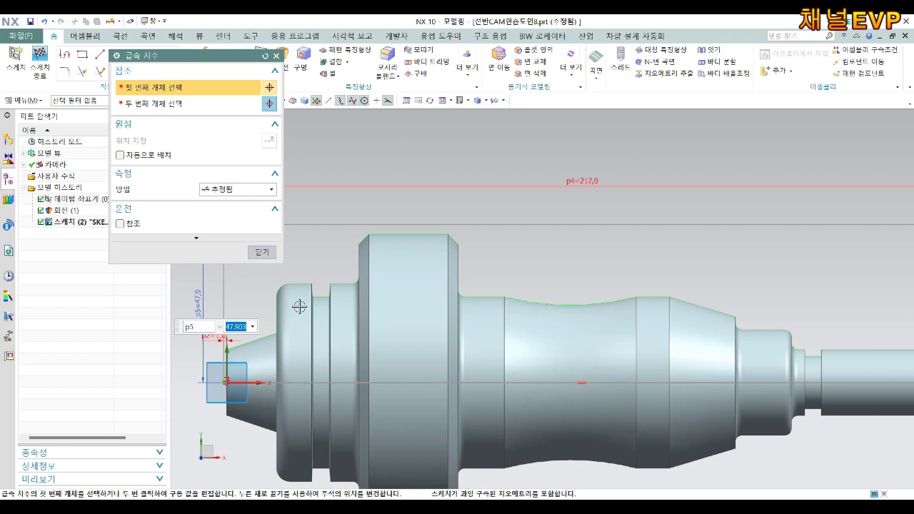
pyautogui.write('47.5')
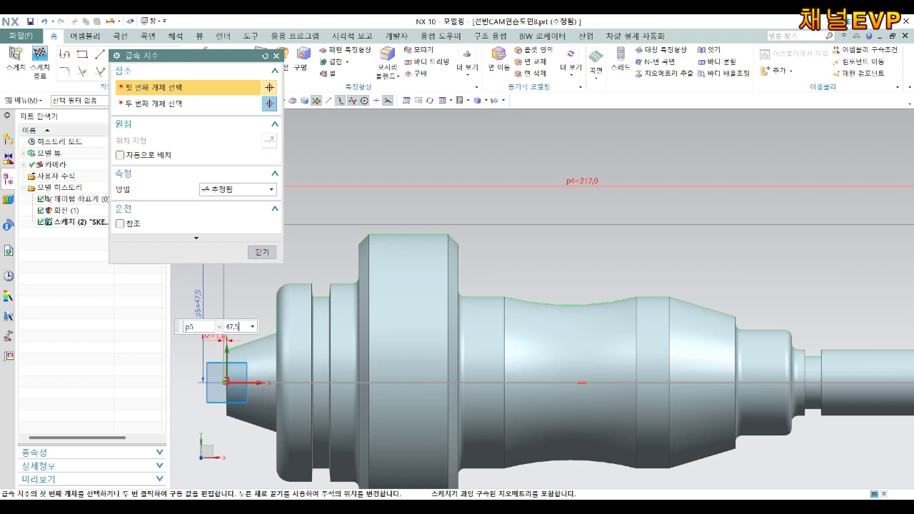
pyautogui.press('Return')
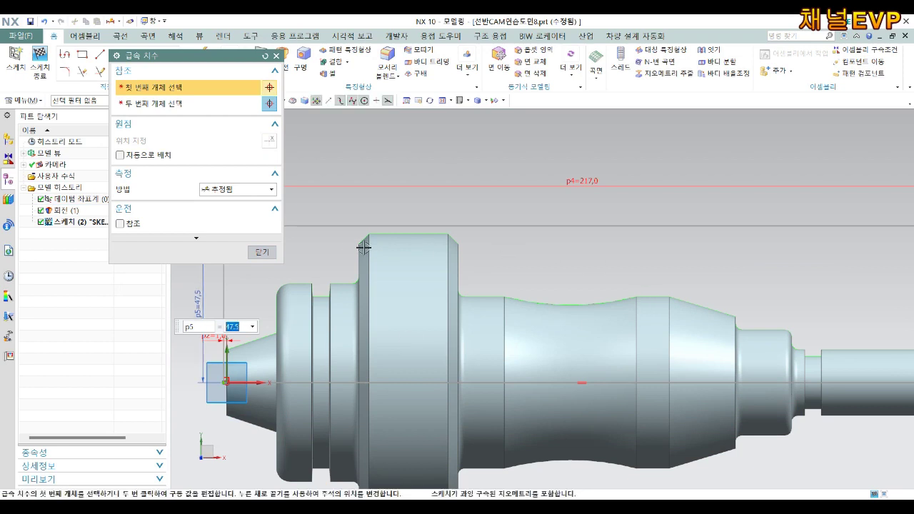
pyautogui.click(262, 252)
# Step: Finish the sketch and revolve the rectangle 360° about the X axis into a solid stock cylinder
pyautogui.hotkey('ctrl', 'f')
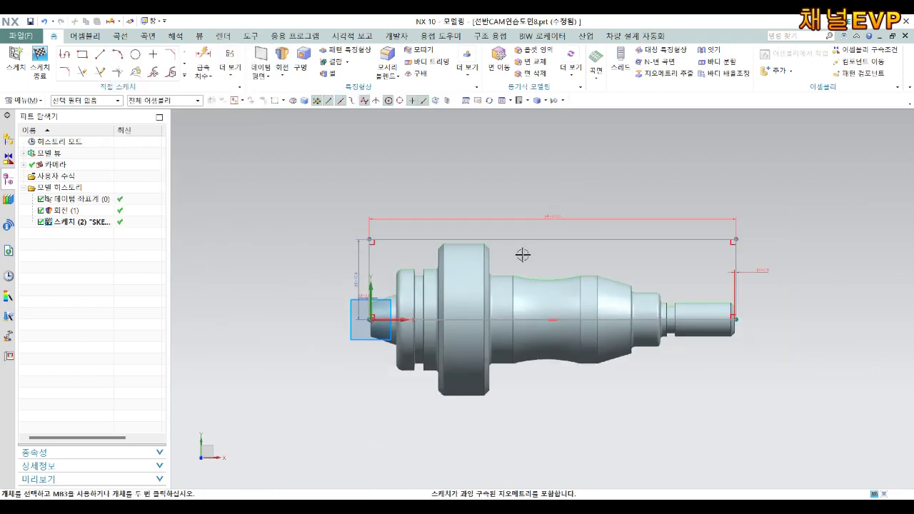
pyautogui.press('Home')
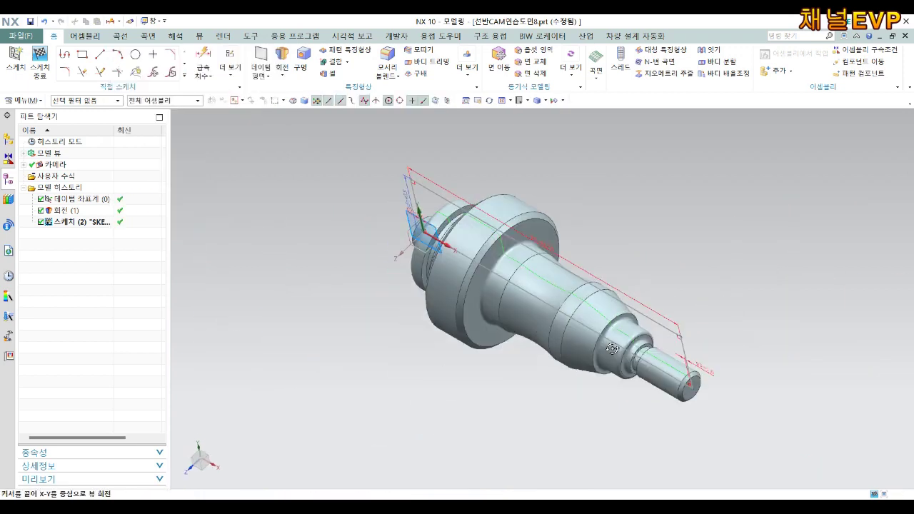
pyautogui.click(40, 61)
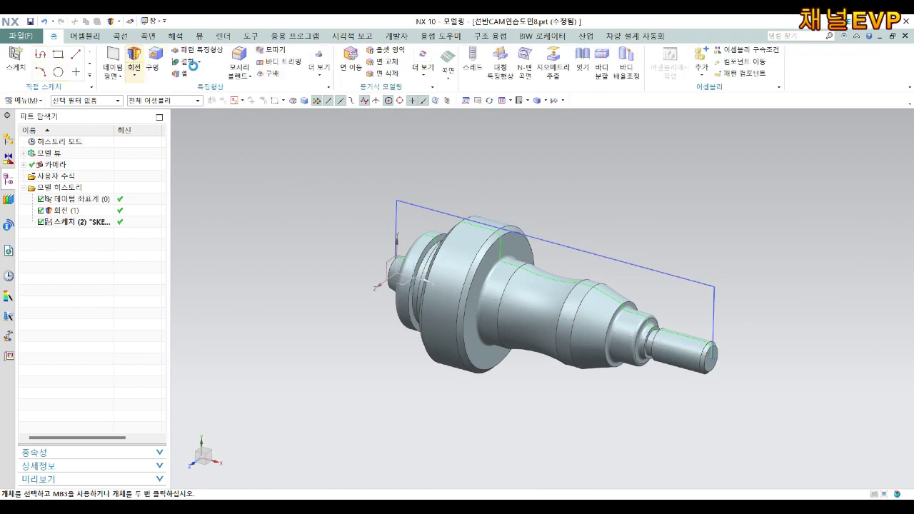
pyautogui.click(135, 61)
pyautogui.middleClick(408, 277)
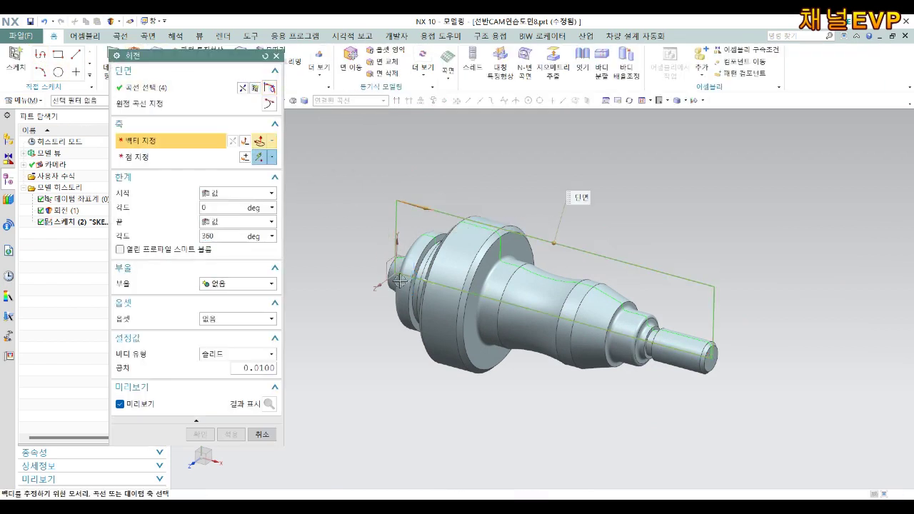
pyautogui.click(413, 280)
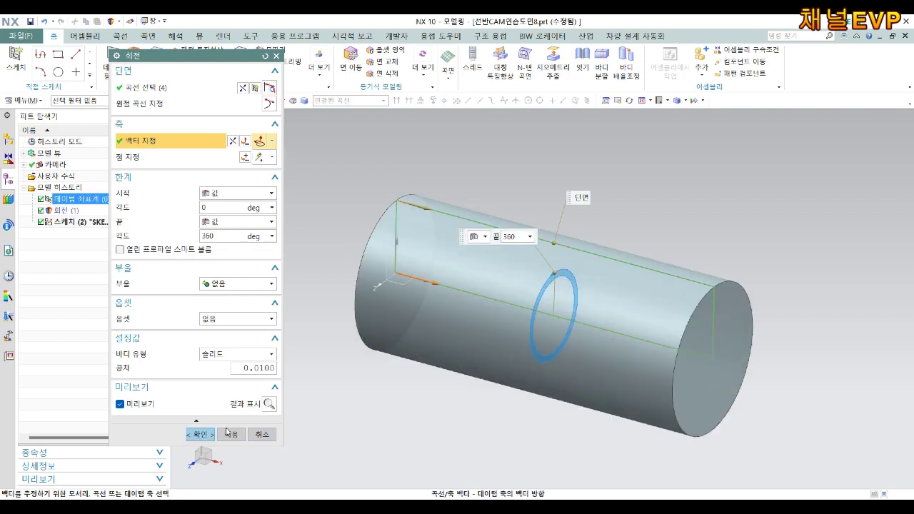
pyautogui.click(200, 434)
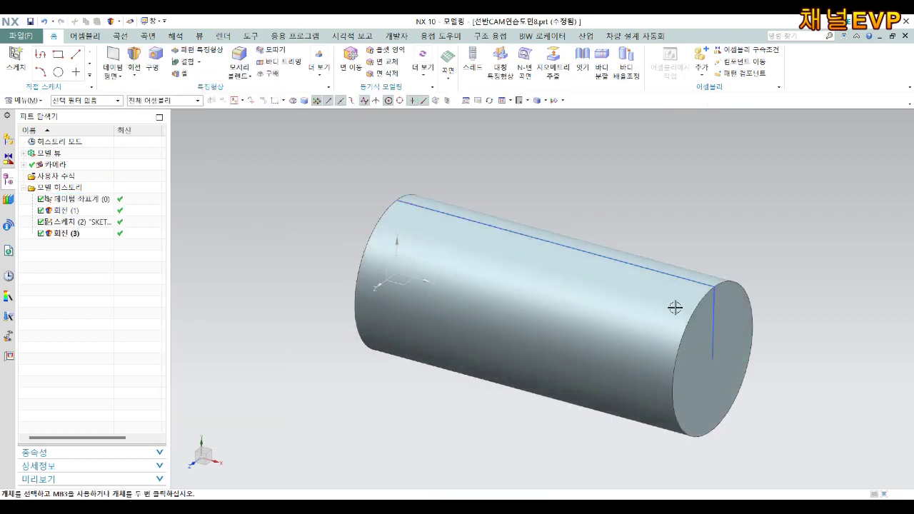
pyautogui.click(675, 307)
# Step: Make the stock cylinder 79 percent transparent so the shaft shows inside
pyautogui.hotkey('ctrl', 'j')
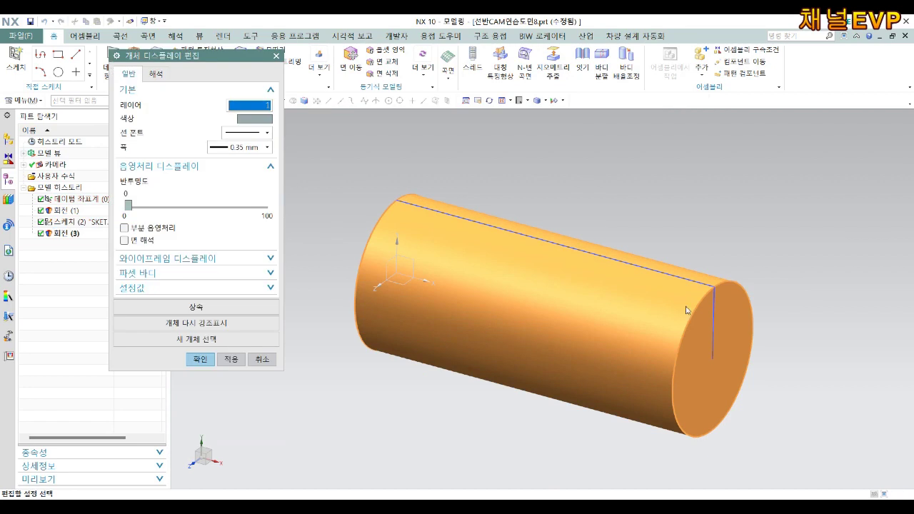
pyautogui.moveTo(129, 207); pyautogui.dragTo(237, 207)
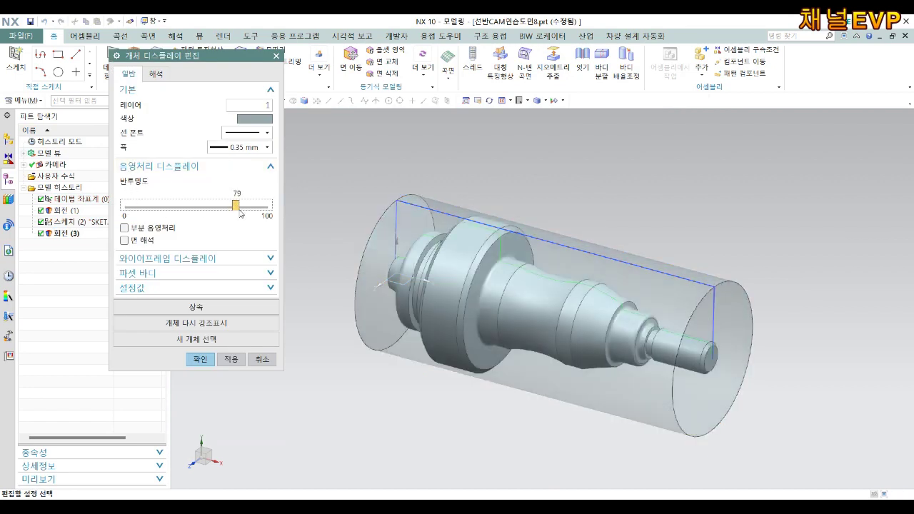
pyautogui.click(200, 359)
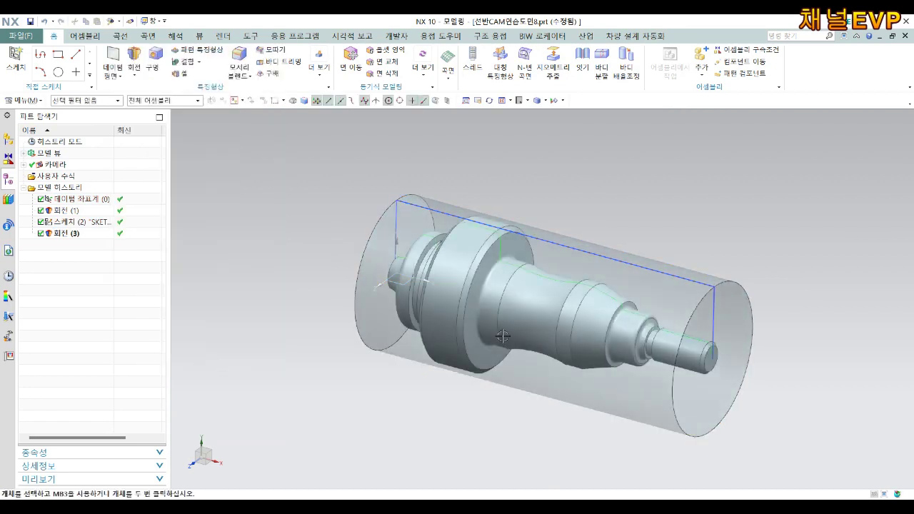
pyautogui.scroll(2, 574, 297)
pyautogui.scroll(-4, 574, 297)
pyautogui.moveTo(575, 255); pyautogui.dragTo(575, 208, button='middle')
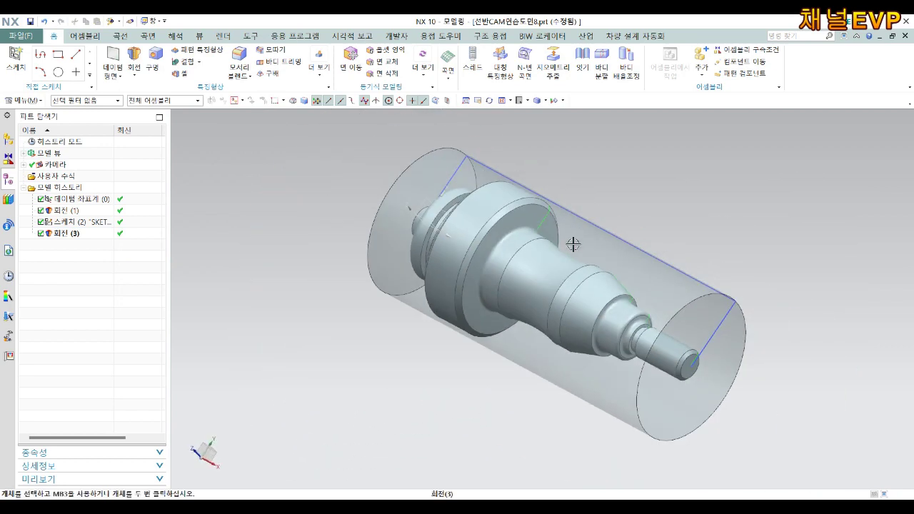
pyautogui.scroll(1, 584, 213)
pyautogui.moveTo(709, 278); pyautogui.dragTo(717, 295, button='middle')
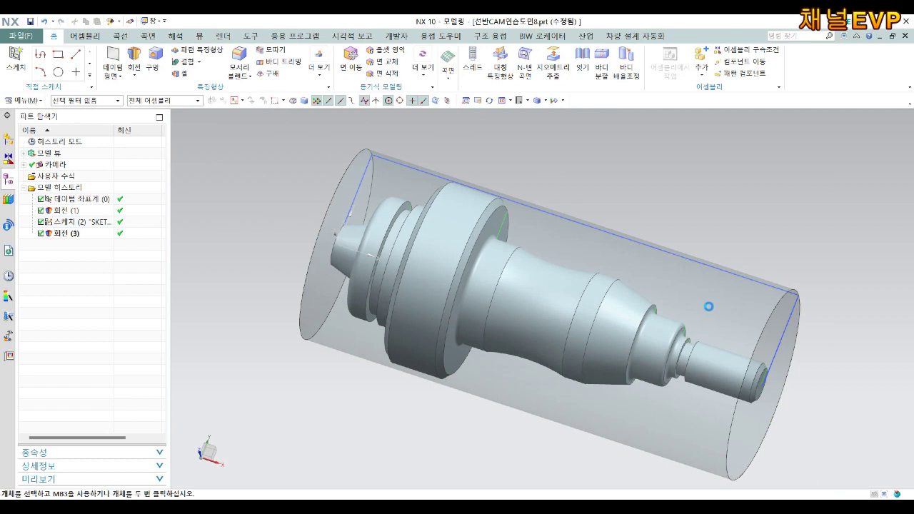
# Step: Save 선반CAM연습도면8.prt, reorient the view, and bring up the NX application choices
pyautogui.hotkey('ctrl', 's')
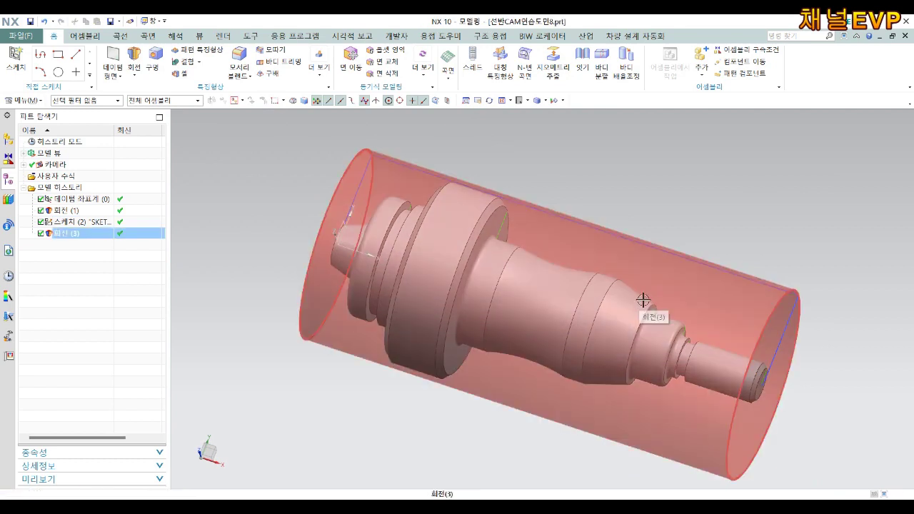
pyautogui.moveTo(649, 274)
pyautogui.mouseDown(button='middle')
pyautogui.moveTo(702, 257)
pyautogui.moveTo(686, 247)
pyautogui.mouseUp(button='middle')
pyautogui.keyDown('shift'); pyautogui.moveTo(615, 263); pyautogui.dragTo(597, 234, button='middle'); pyautogui.keyUp('shift')
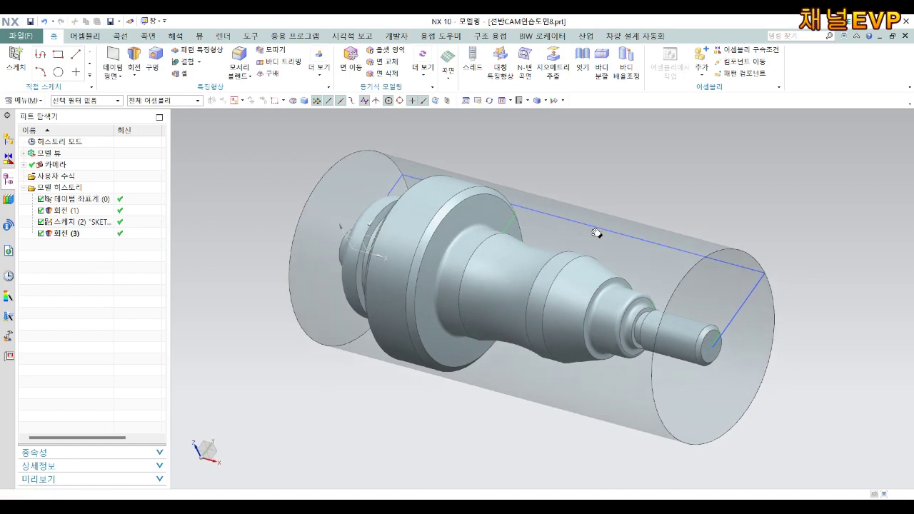
pyautogui.click(289, 36)
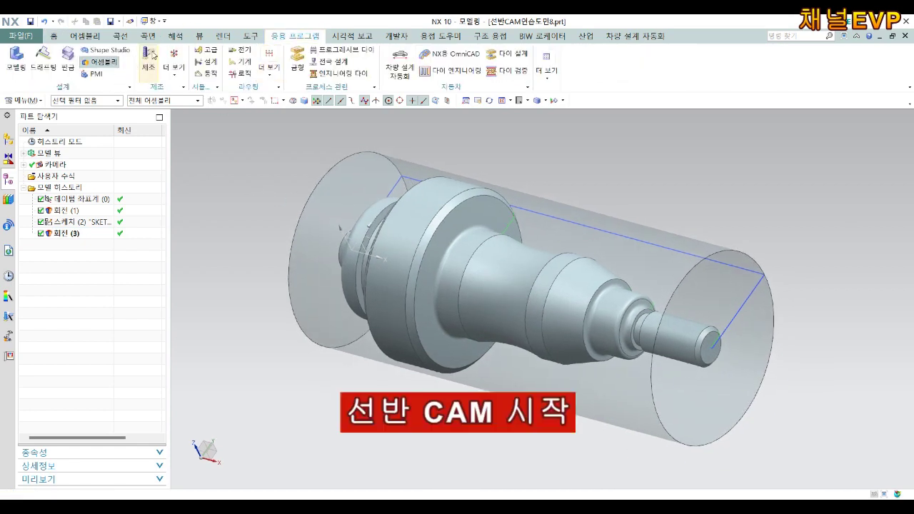
# Step: Enter the Manufacturing application with the turning machining environment
pyautogui.click(151, 54)
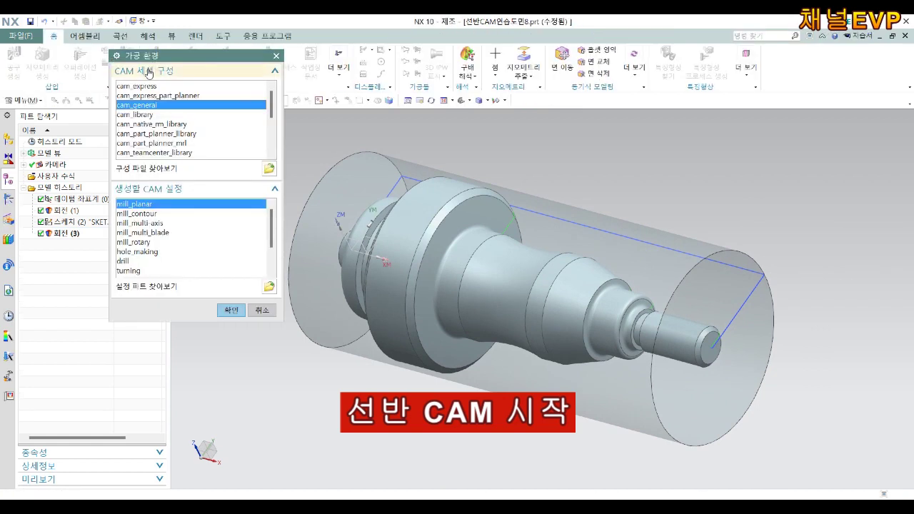
pyautogui.click(131, 272)
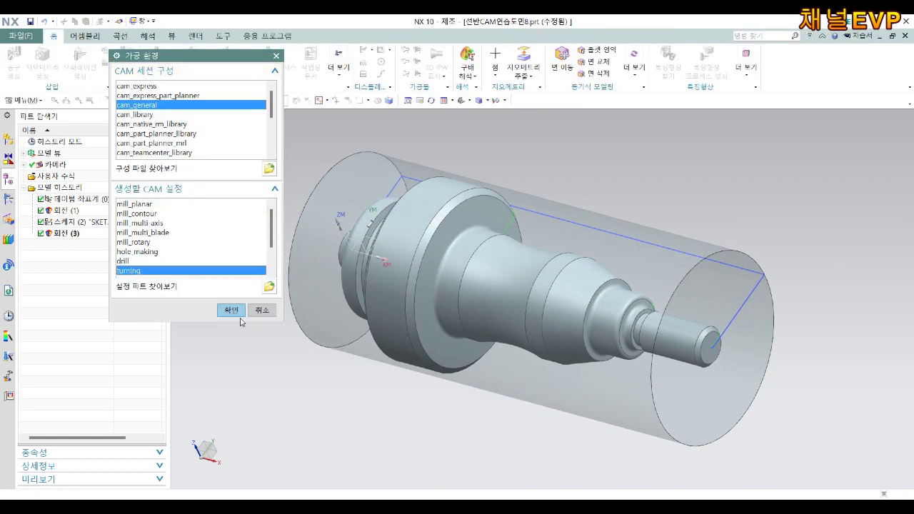
pyautogui.click(230, 310)
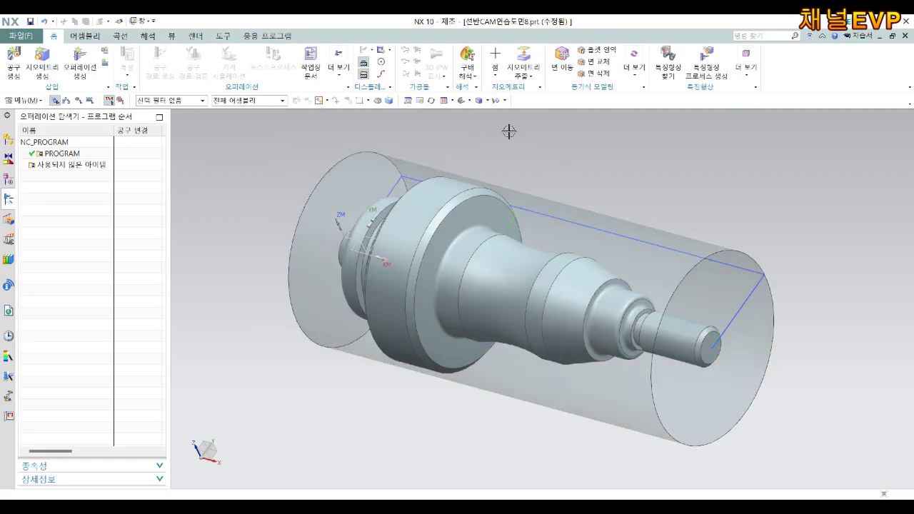
pyautogui.moveTo(514, 146); pyautogui.dragTo(531, 145, button='middle')
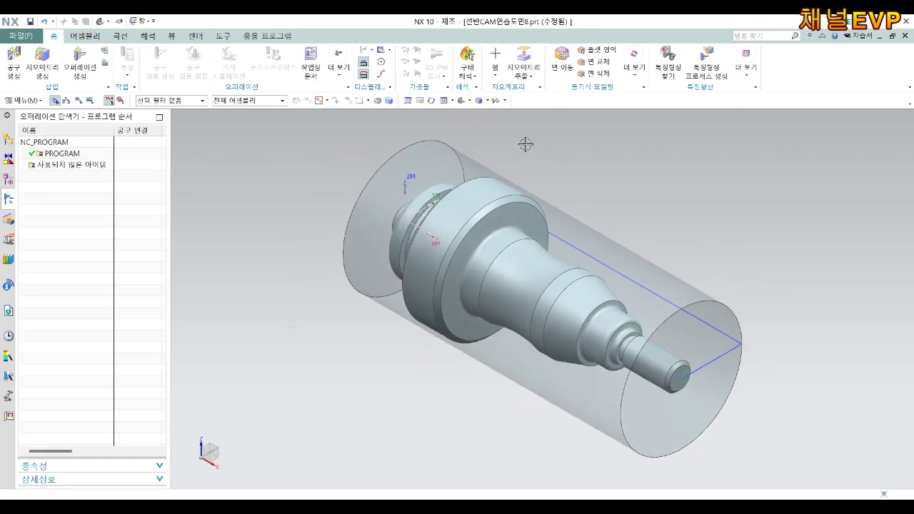
# Step: Return to a trimetric view and switch the Operation Navigator to 지오메트리 뷰 (Geometry View)
pyautogui.click(489, 101)
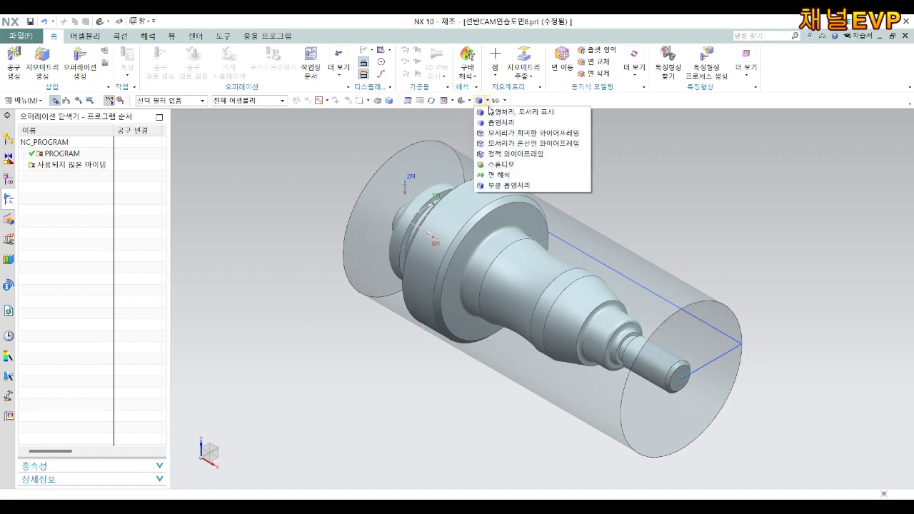
pyautogui.click(470, 99)
pyautogui.click(479, 115)
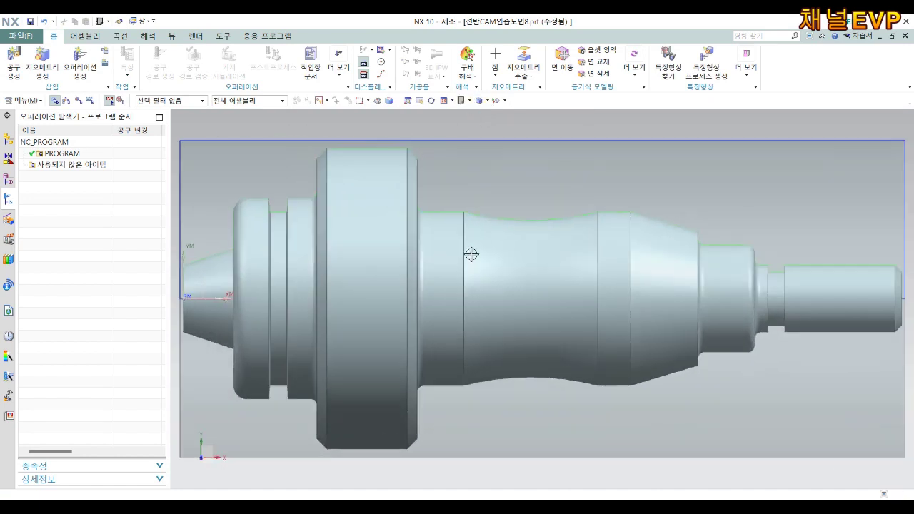
pyautogui.press('Home')
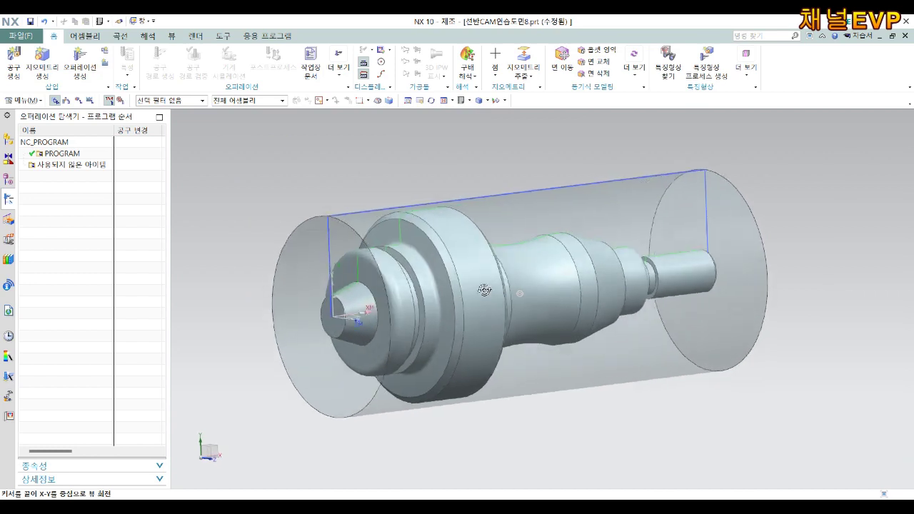
pyautogui.rightClick(52, 188)
pyautogui.click(70, 212)
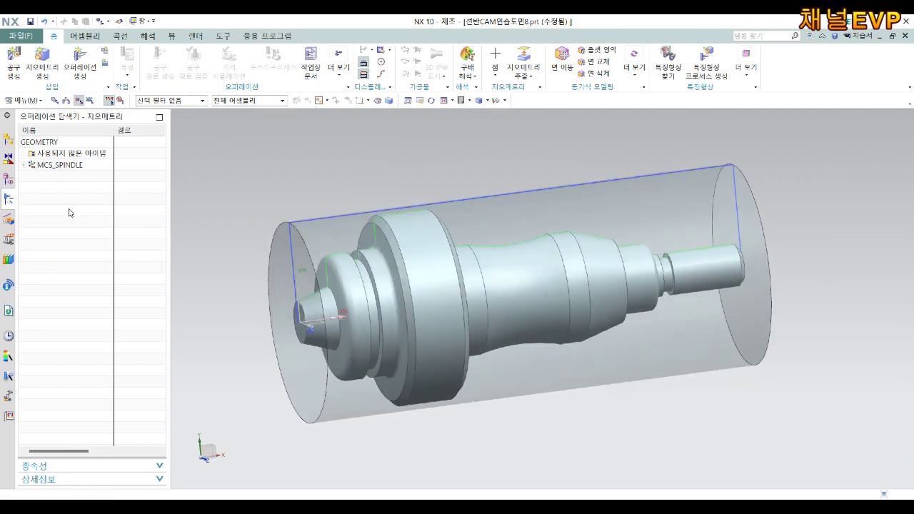
# Step: Open the MCS_SPINDLE settings and CSYS editor, then close both without changes
pyautogui.doubleClick(63, 165)
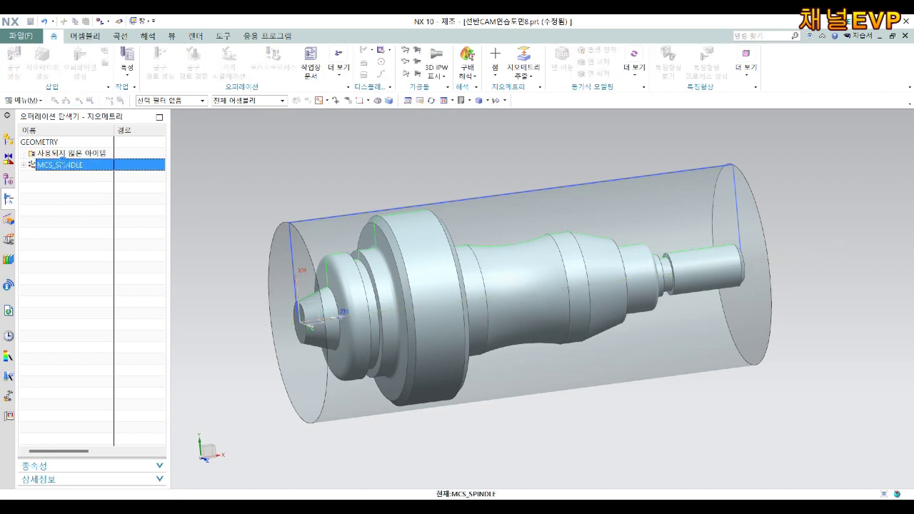
pyautogui.click(245, 85)
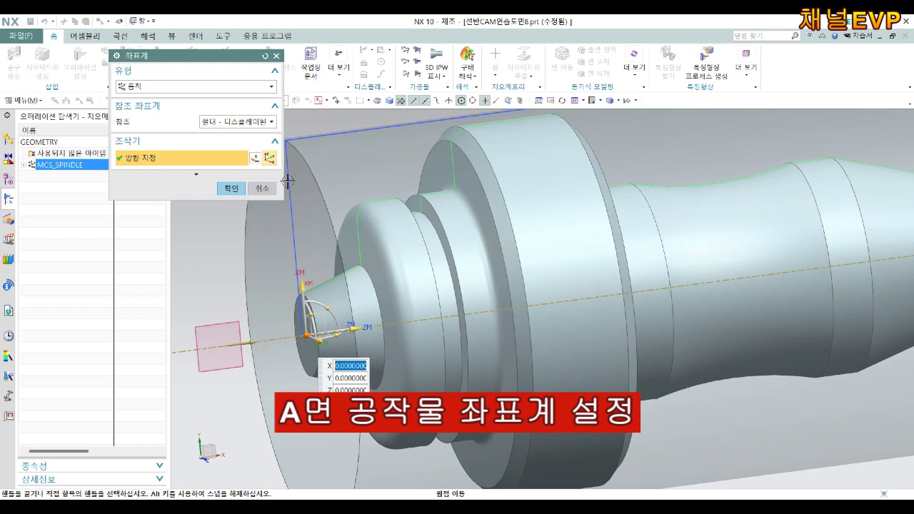
pyautogui.scroll(2, 285, 379)
pyautogui.scroll(2, 285, 380)
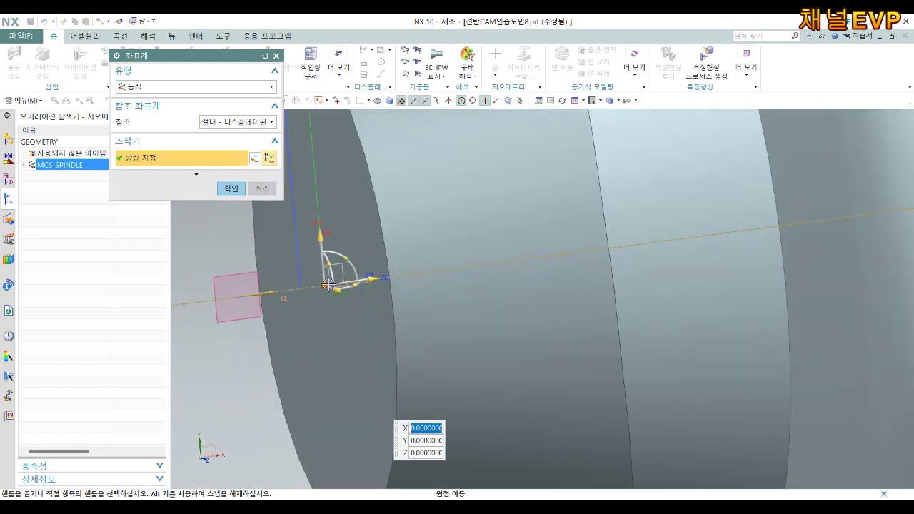
pyautogui.click(256, 190)
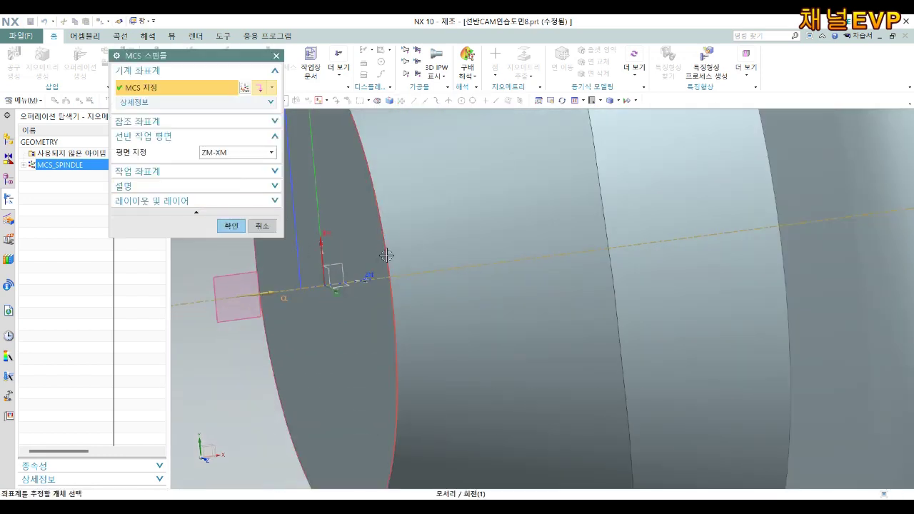
pyautogui.click(261, 226)
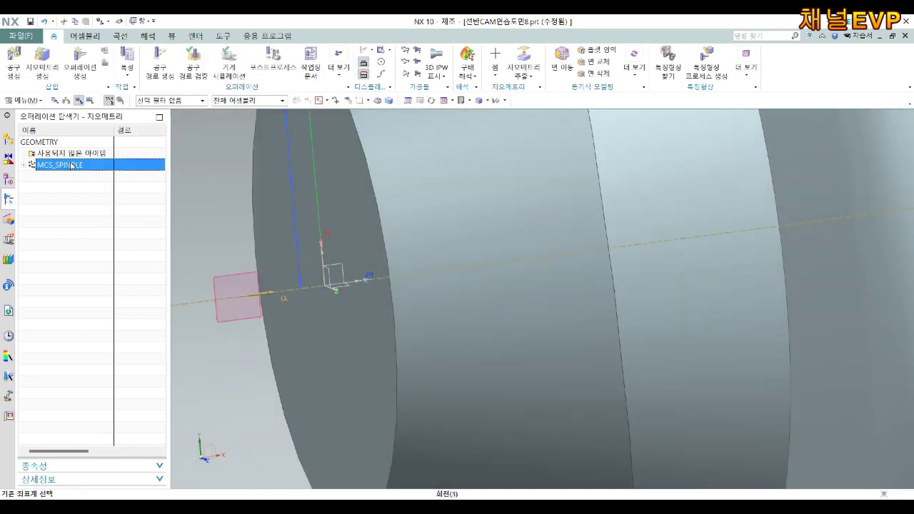
# Step: Rotate the MCS_SPINDLE CSYS 180° about XC, confirm, and expand it to show WORKPIECE
pyautogui.doubleClick(72, 165)
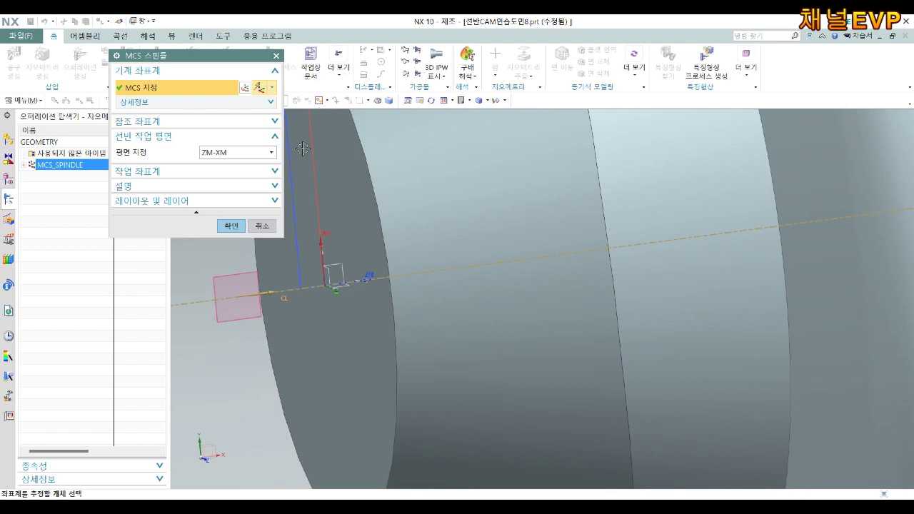
pyautogui.click(254, 86)
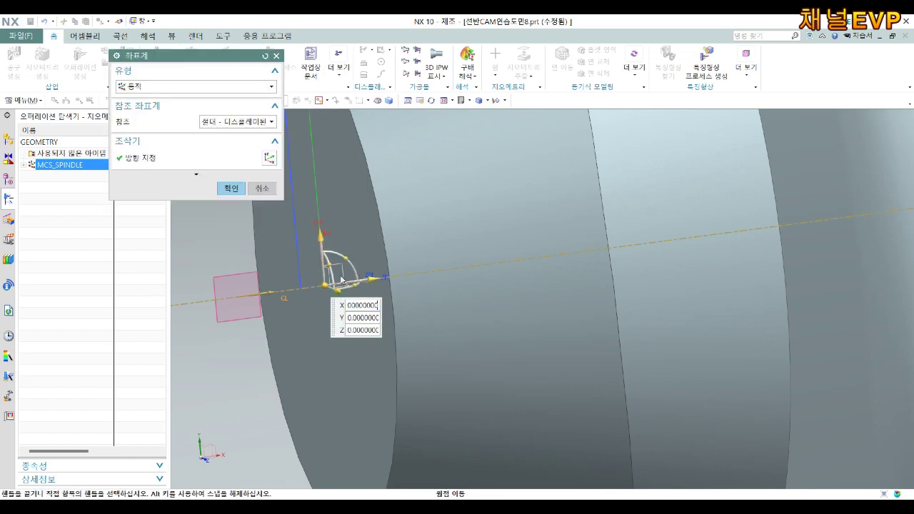
pyautogui.middleClick(371, 278)
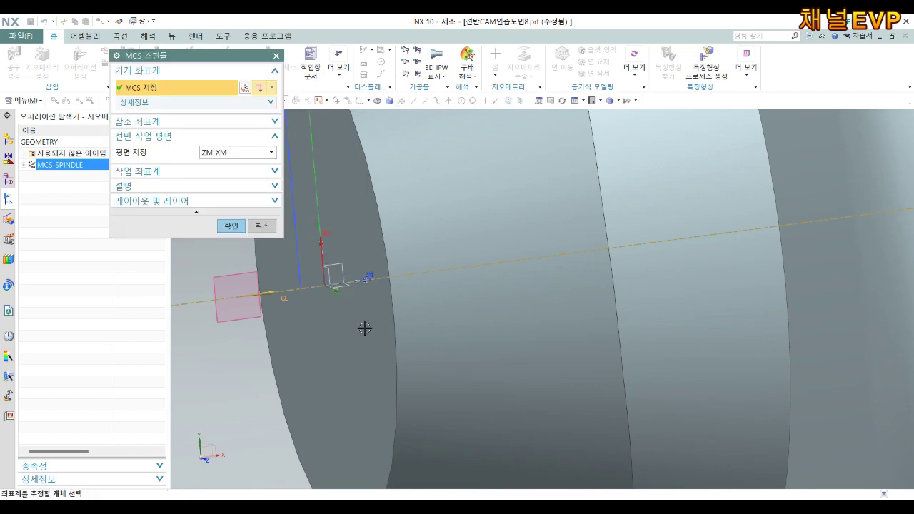
pyautogui.moveTo(404, 286); pyautogui.dragTo(414, 332, button='middle')
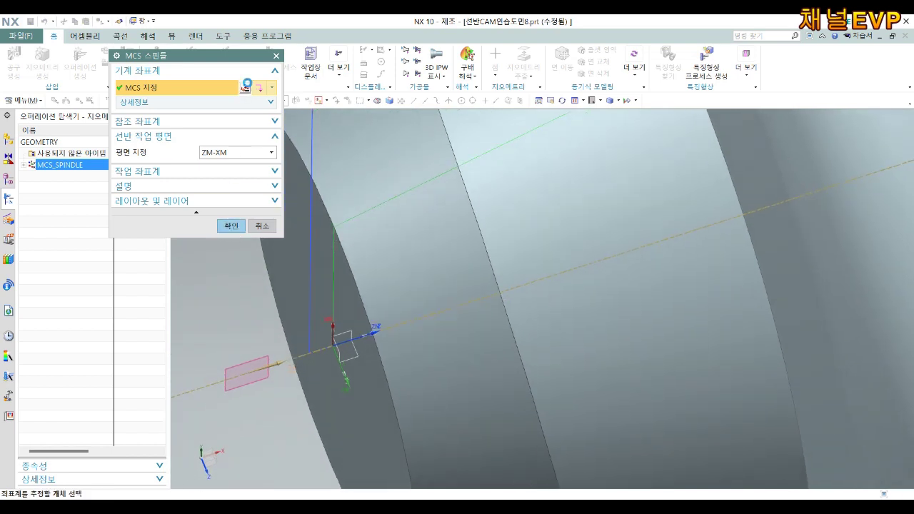
pyautogui.click(246, 86)
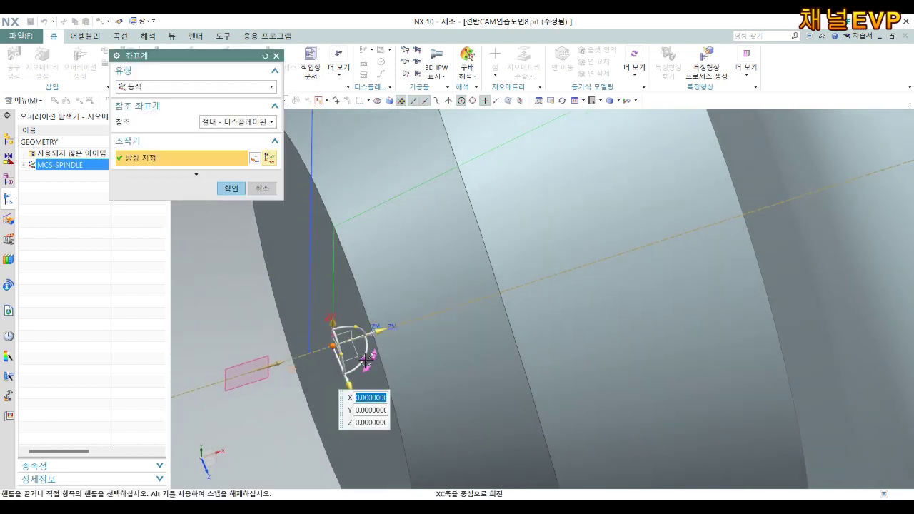
pyautogui.click(367, 360)
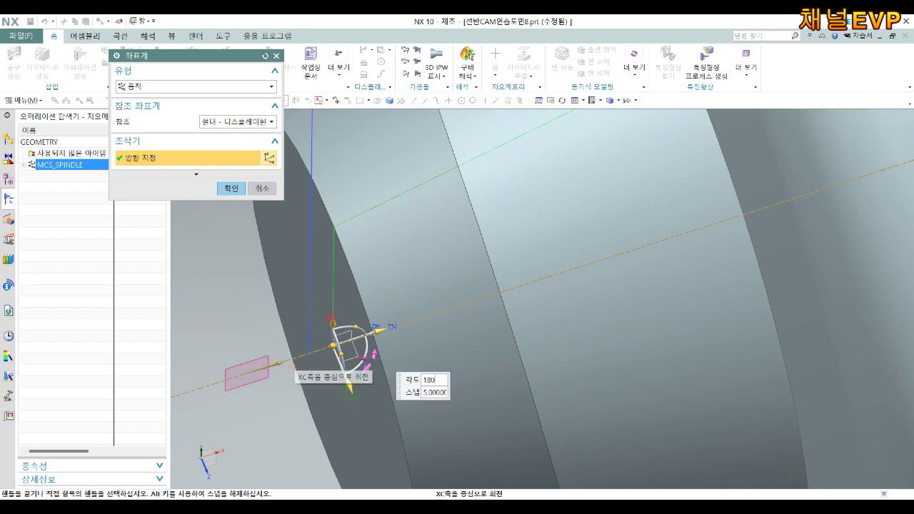
pyautogui.press('Return')
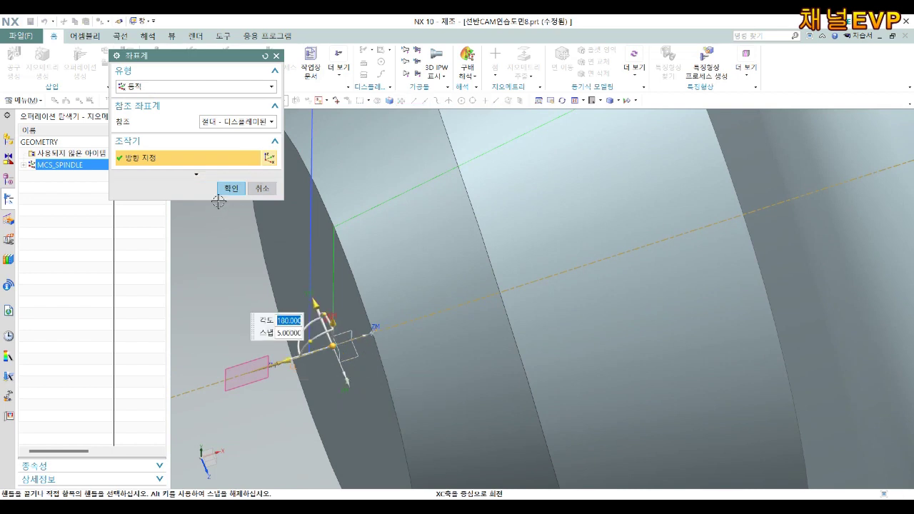
pyautogui.click(231, 188)
pyautogui.moveTo(471, 292)
pyautogui.mouseDown(button='middle')
pyautogui.moveTo(458, 235)
pyautogui.moveTo(474, 228)
pyautogui.moveTo(424, 221)
pyautogui.mouseUp(button='middle')
pyautogui.click(230, 226)
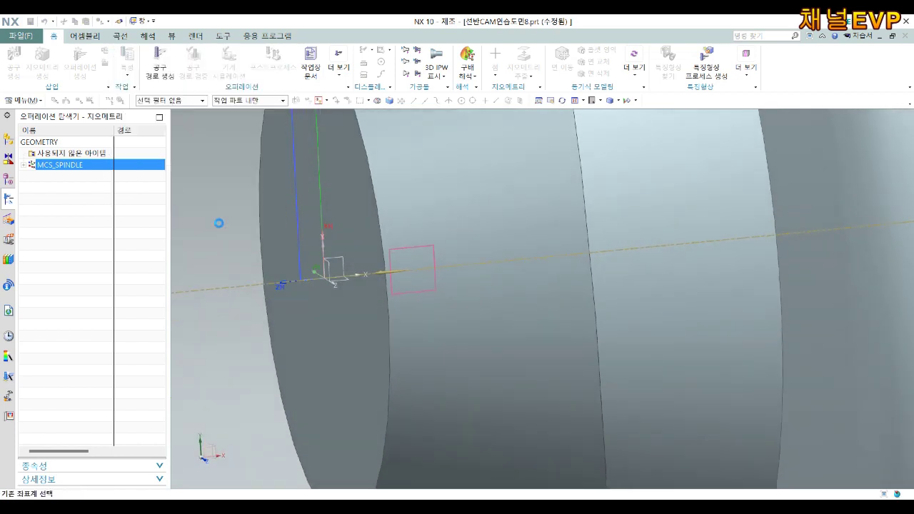
pyautogui.click(24, 165)
# Step: Open WORKPIECE and set the shaft solid as its part geometry
pyautogui.doubleClick(65, 177)
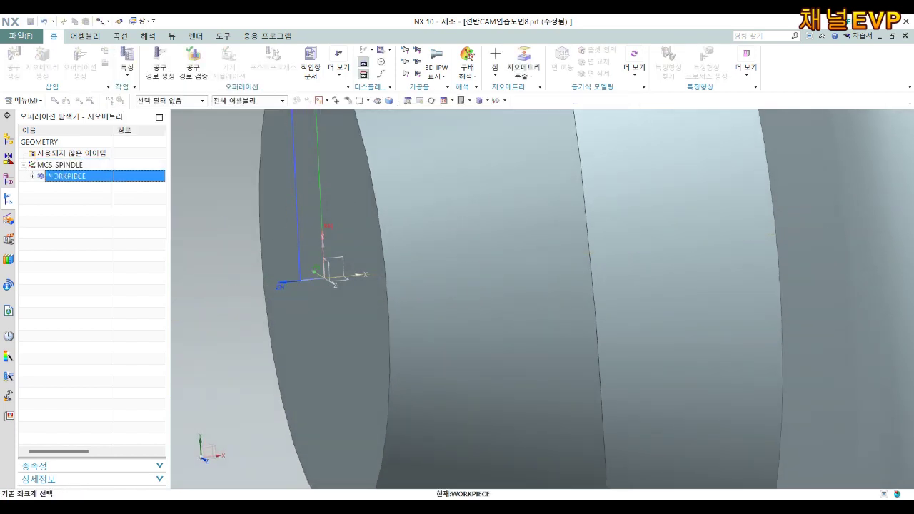
pyautogui.scroll(-3, 397, 305)
pyautogui.moveTo(527, 246)
pyautogui.mouseDown(button='middle')
pyautogui.moveTo(553, 250)
pyautogui.moveTo(602, 203)
pyautogui.mouseUp(button='middle')
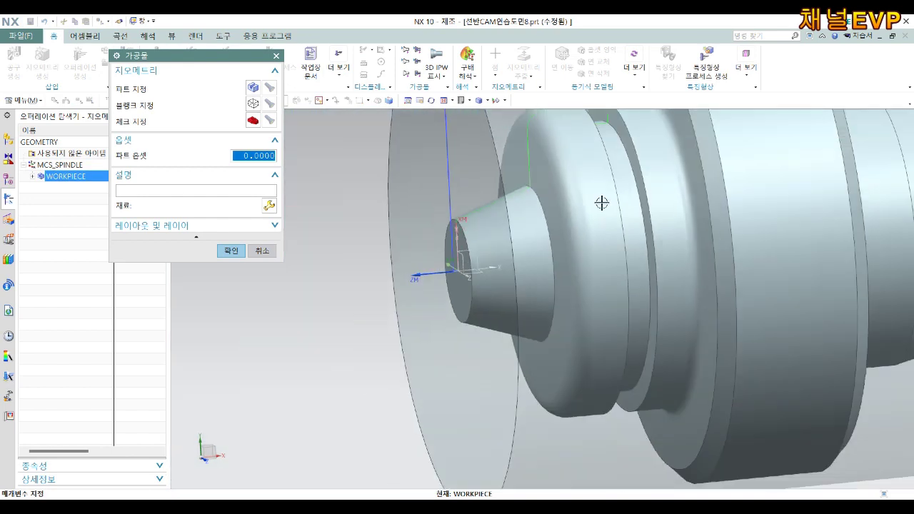
pyautogui.click(252, 87)
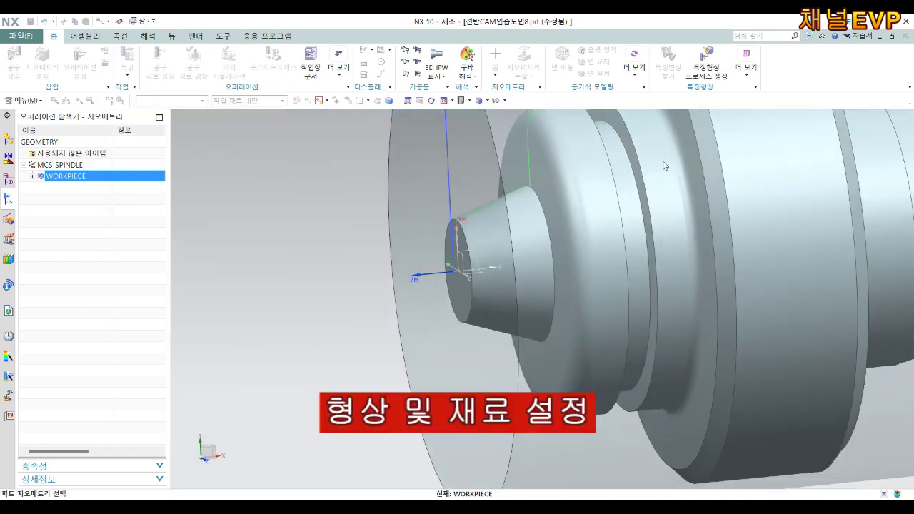
pyautogui.click(607, 215)
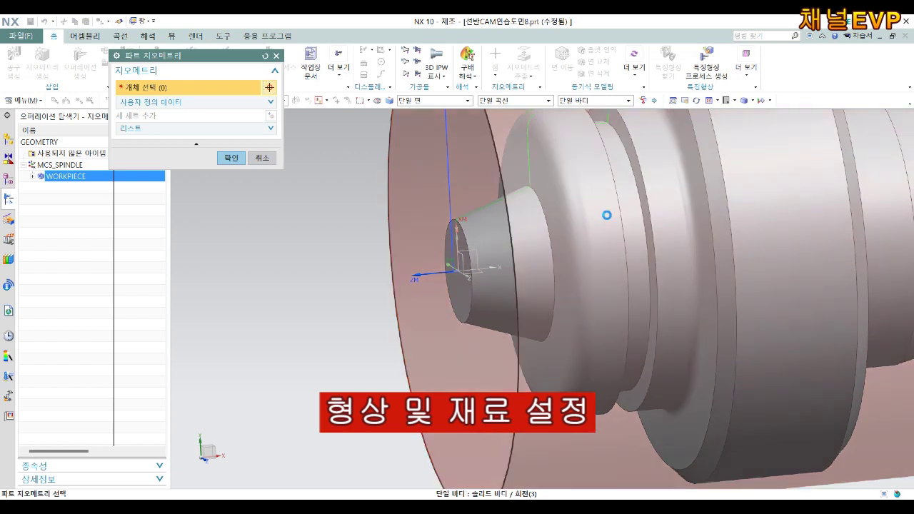
pyautogui.click(643, 238)
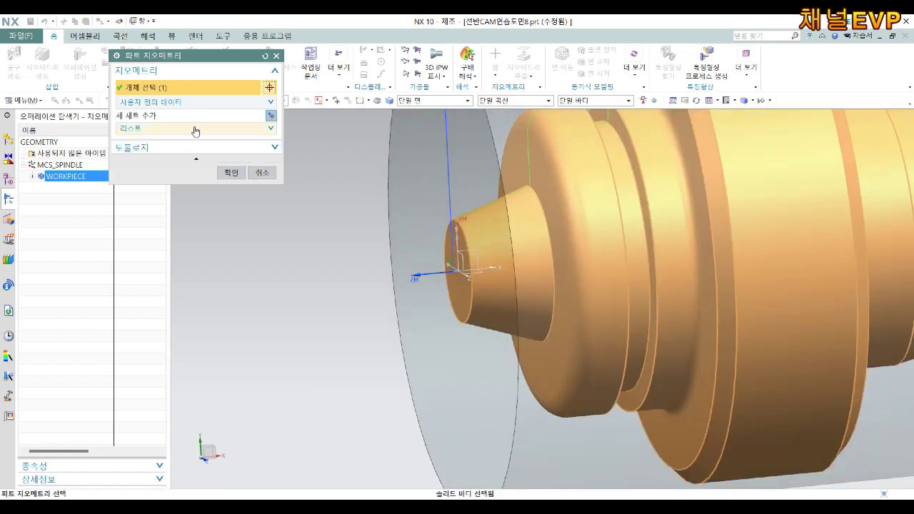
pyautogui.click(230, 158)
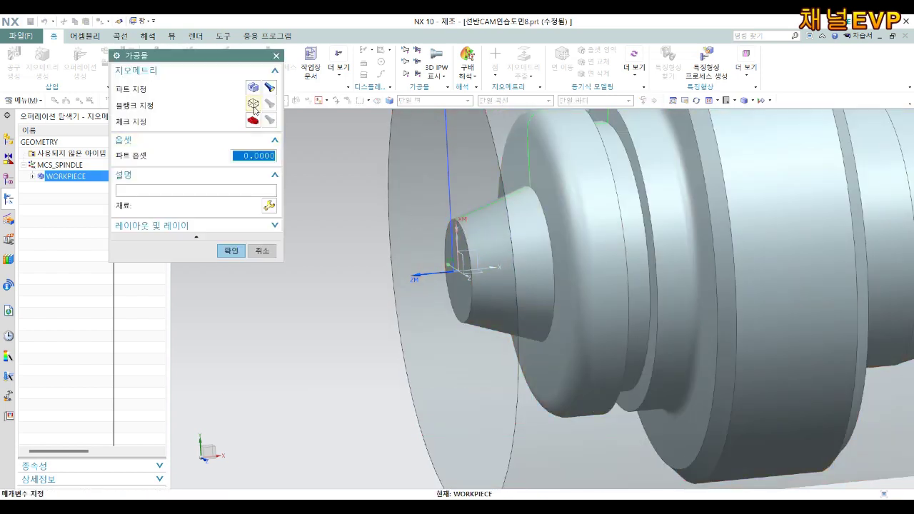
# Step: Set the stock cylinder as the blank and accept the WORKPIECE settings
pyautogui.click(255, 108)
pyautogui.click(465, 384)
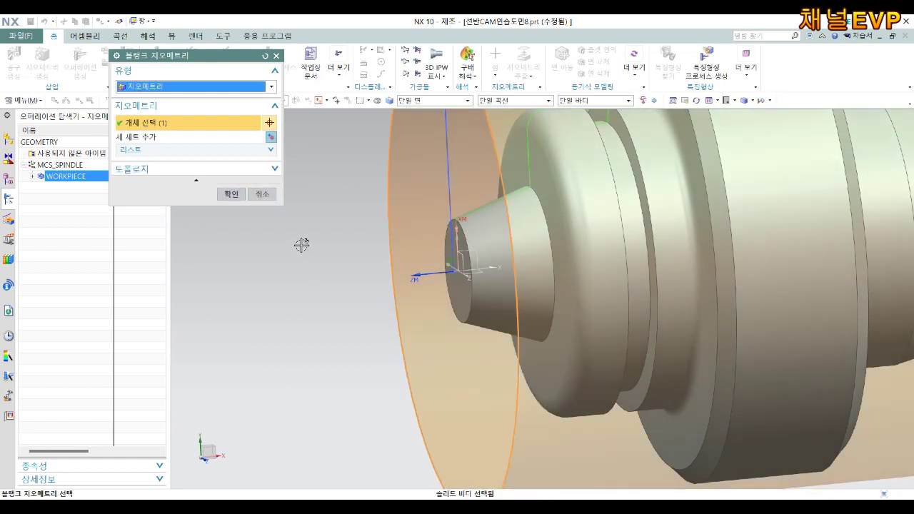
pyautogui.click(230, 193)
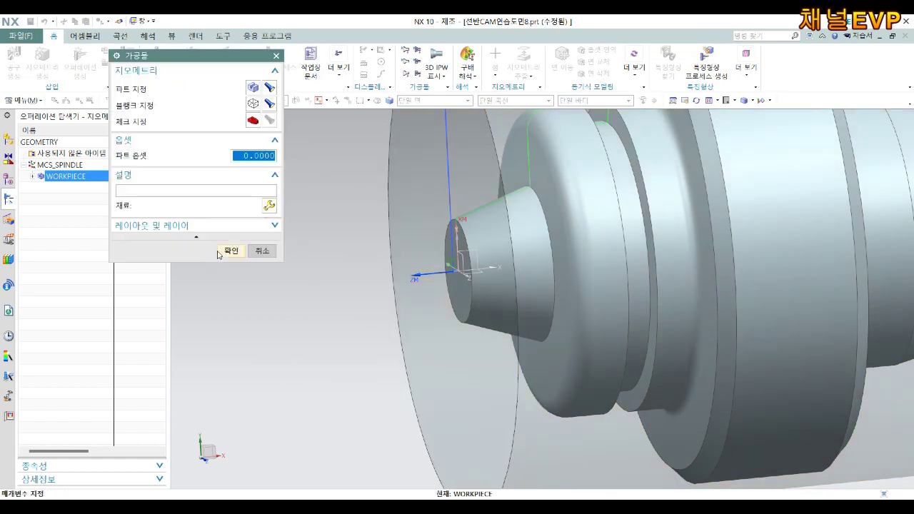
pyautogui.click(219, 252)
# Step: Expand WORKPIECE and accept the default TURNING_WORKPIECE settings
pyautogui.click(32, 177)
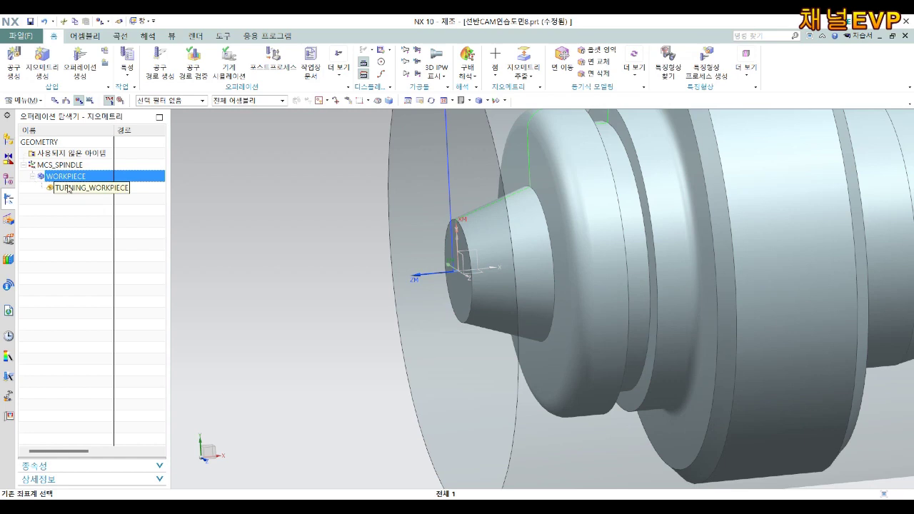
pyautogui.doubleClick(79, 188)
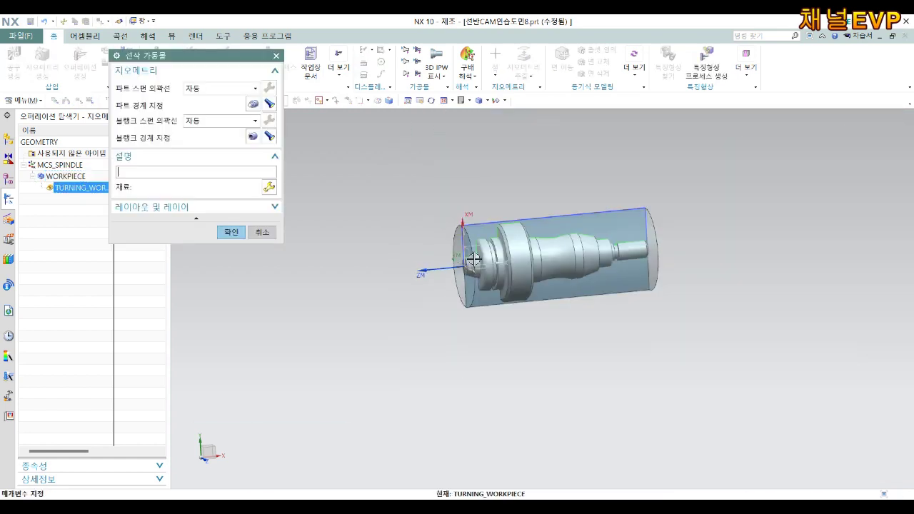
pyautogui.moveTo(595, 190); pyautogui.dragTo(550, 255, button='middle')
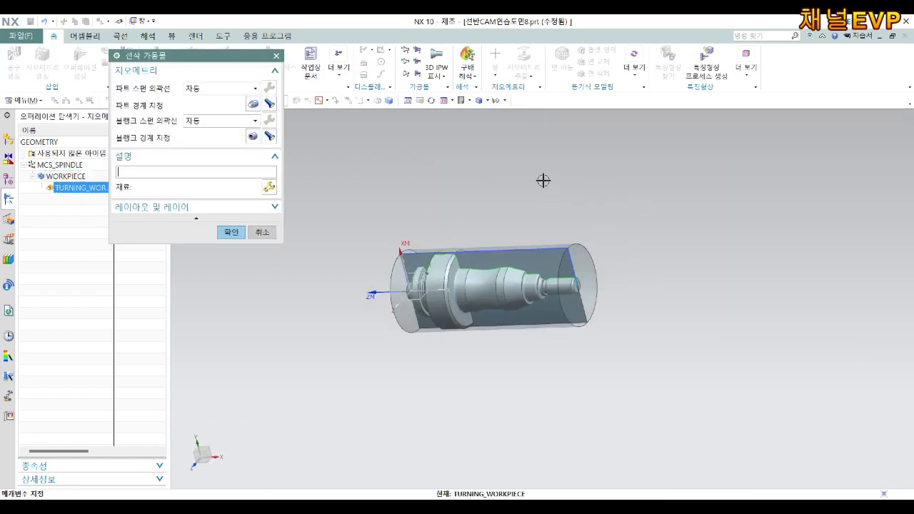
pyautogui.click(235, 234)
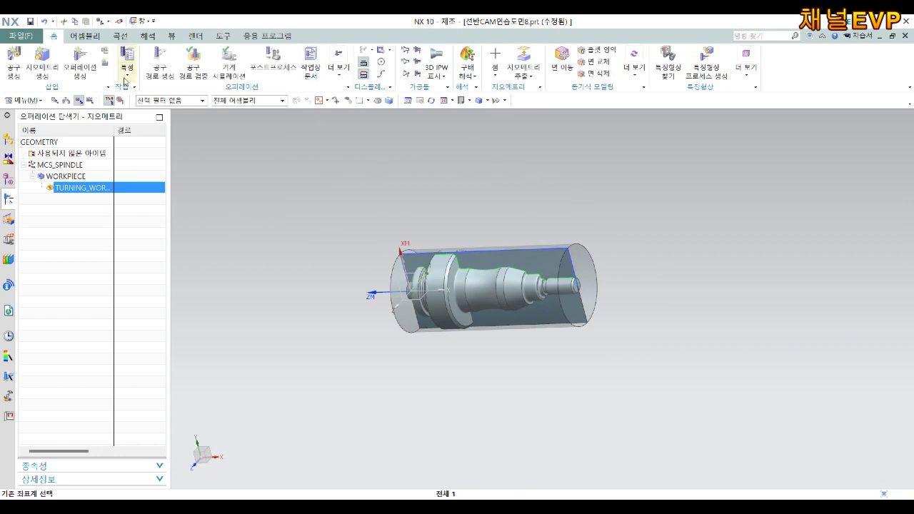
# Step: Create a ROUGH_TURN_OD operation with TURNING_WORKPIECE geometry and the LATHE_ROUGH method
pyautogui.click(84, 60)
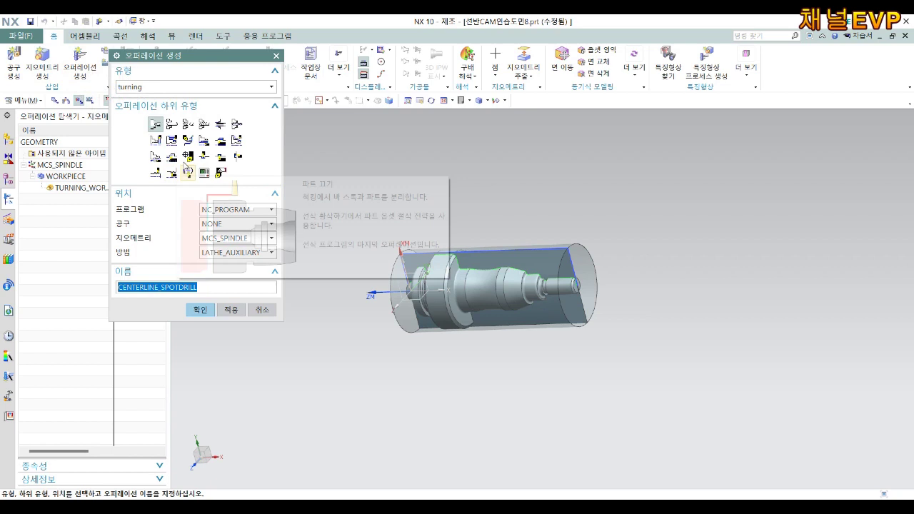
pyautogui.click(171, 140)
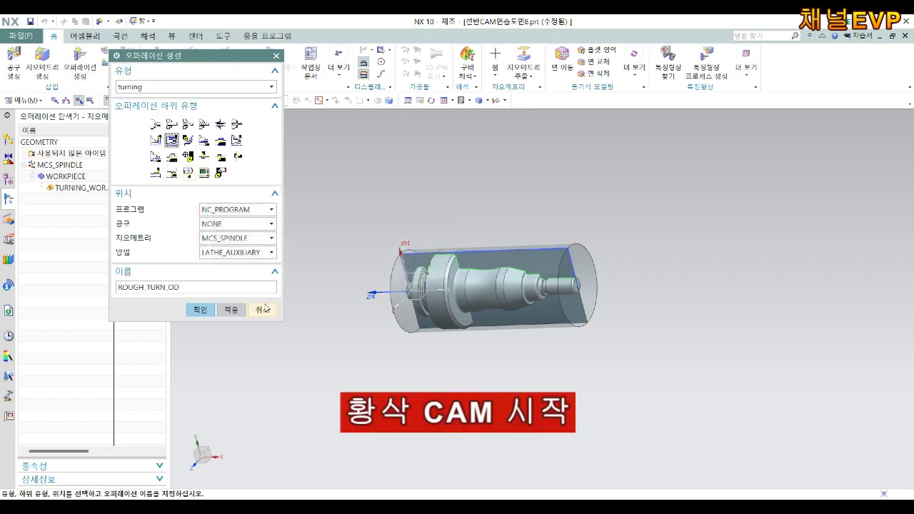
pyautogui.click(225, 244)
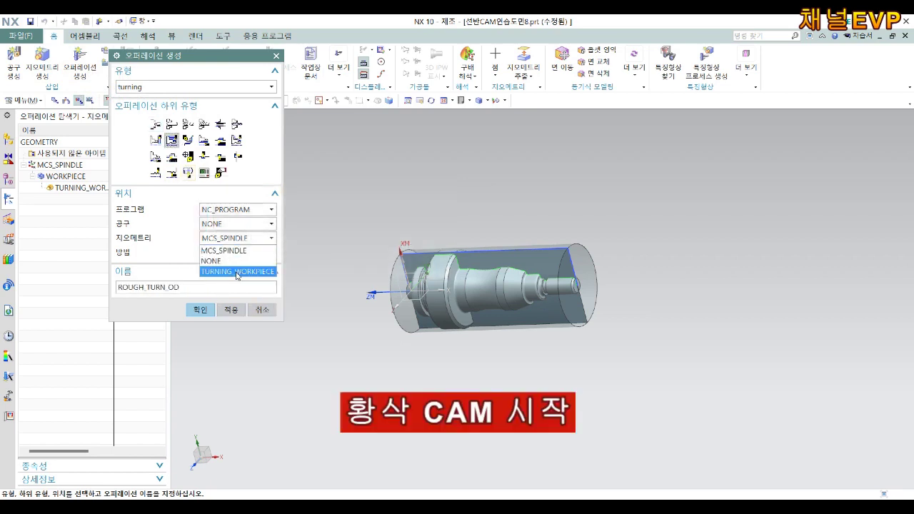
pyautogui.click(236, 272)
pyautogui.click(236, 254)
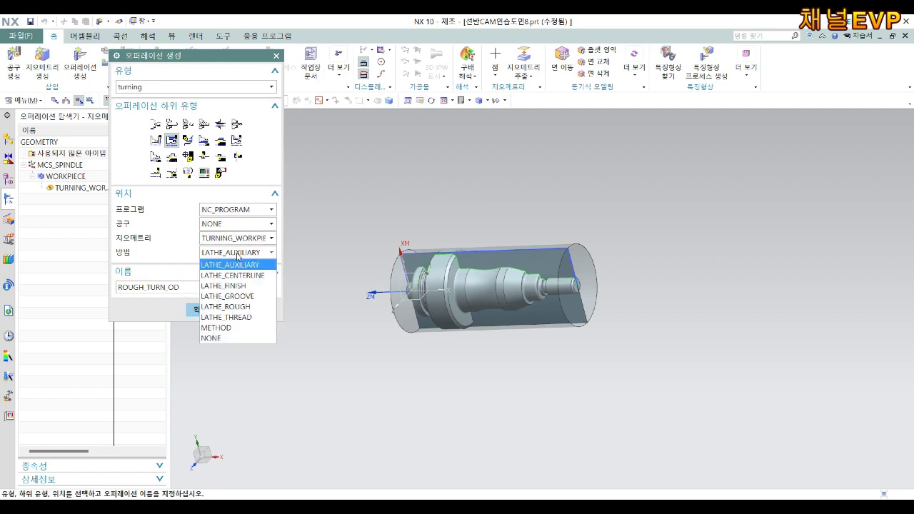
pyautogui.click(234, 307)
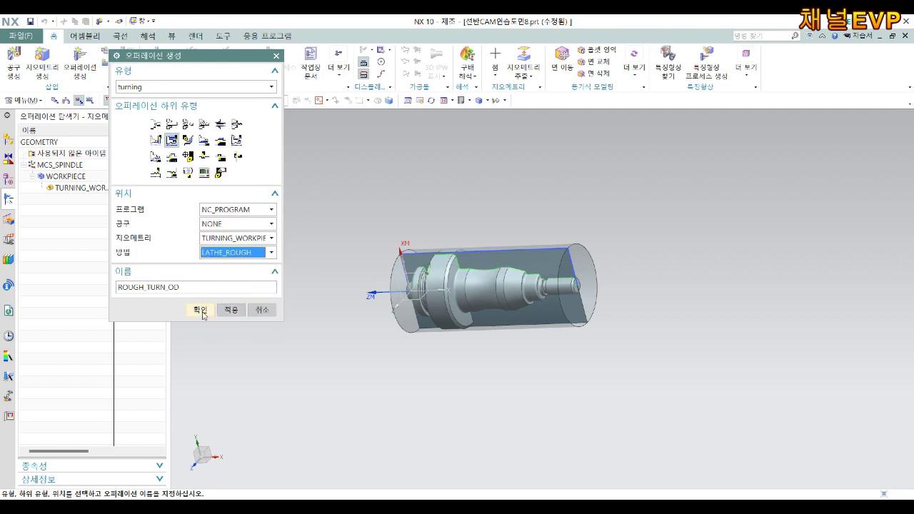
pyautogui.click(200, 312)
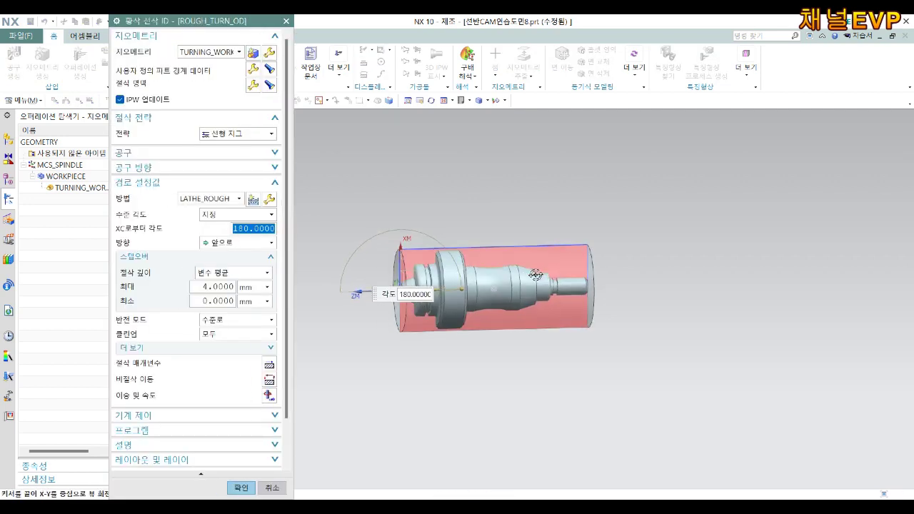
# Step: Create a new OD_80_L tool with a holder enabled and a 0.8 nose radius
pyautogui.scroll(3, 422, 289)
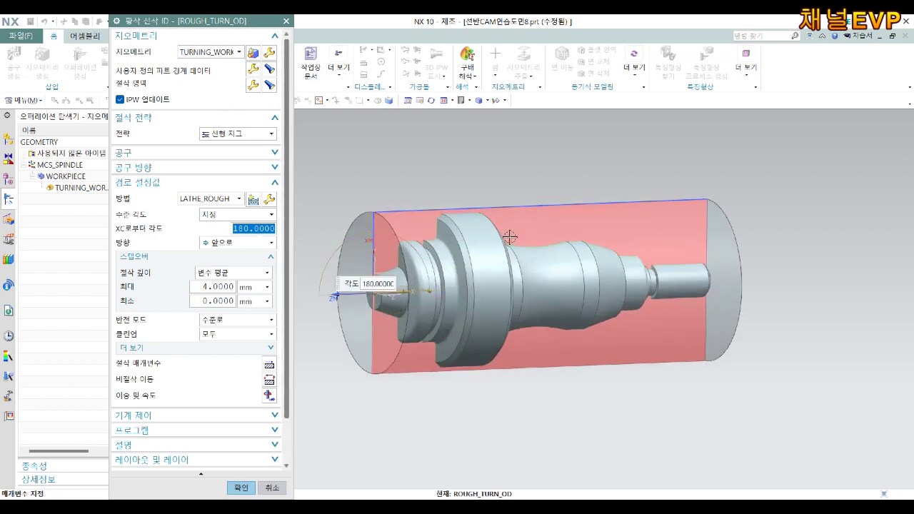
pyautogui.keyDown('shift'); pyautogui.moveTo(510, 237); pyautogui.dragTo(554, 217, button='middle'); pyautogui.keyUp('shift')
pyautogui.click(251, 153)
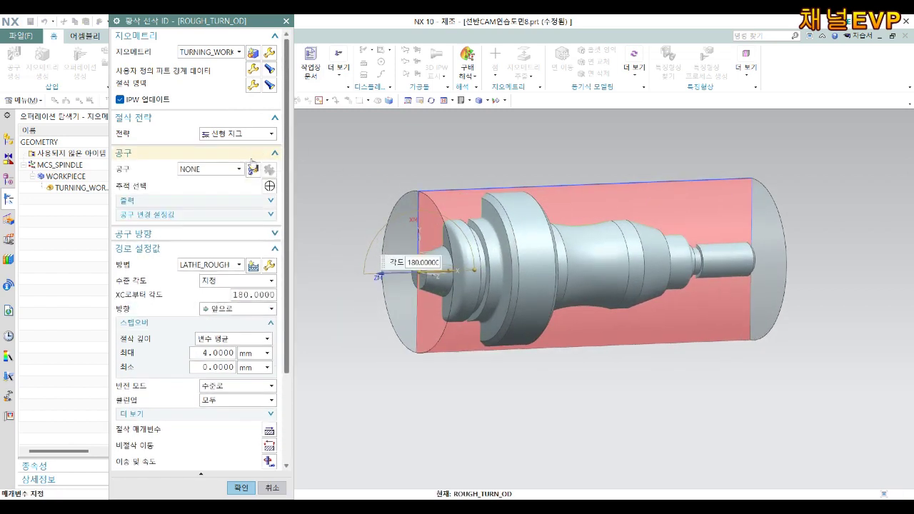
pyautogui.click(254, 170)
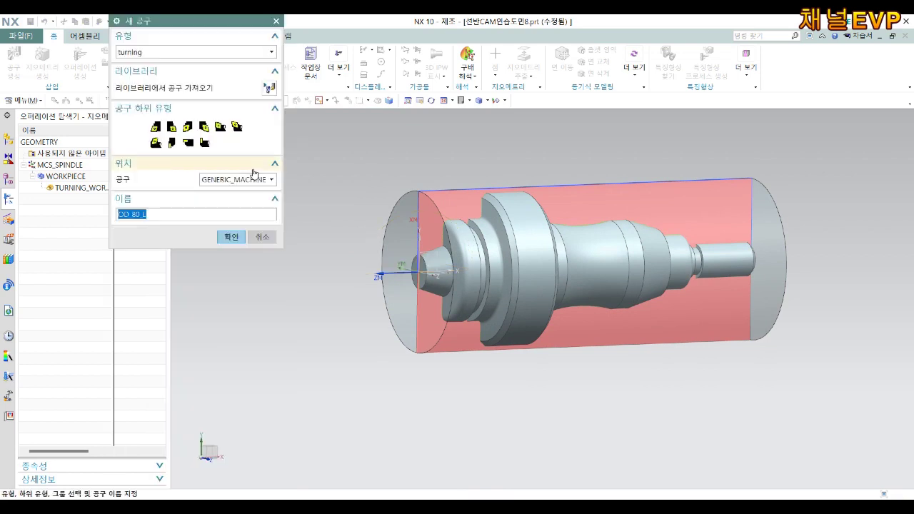
pyautogui.click(227, 243)
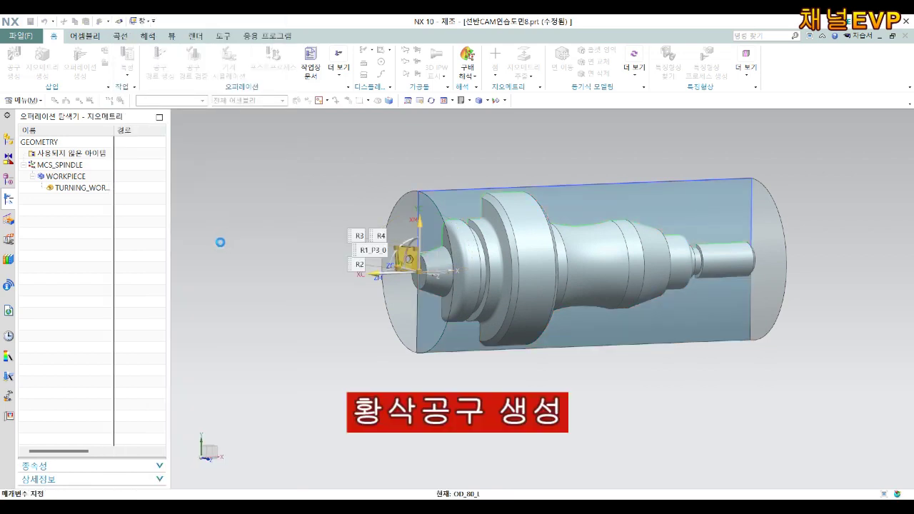
pyautogui.click(155, 38)
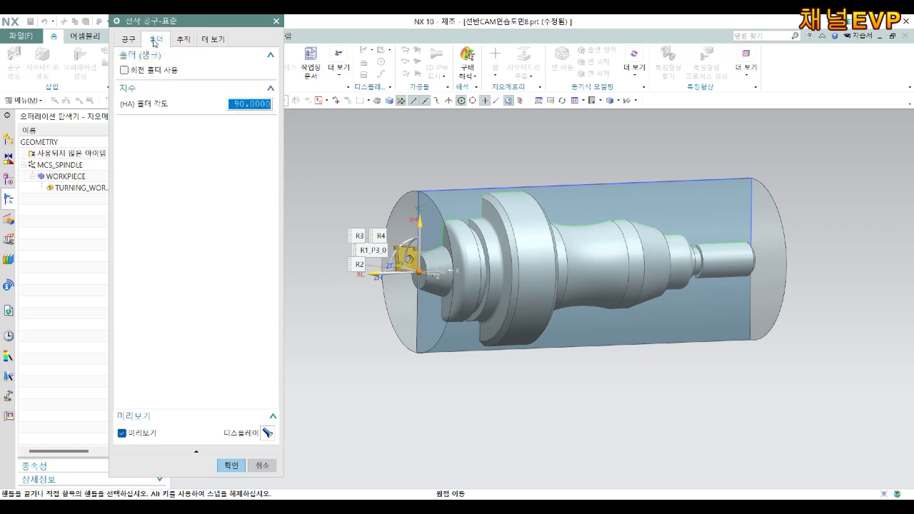
pyautogui.click(157, 70)
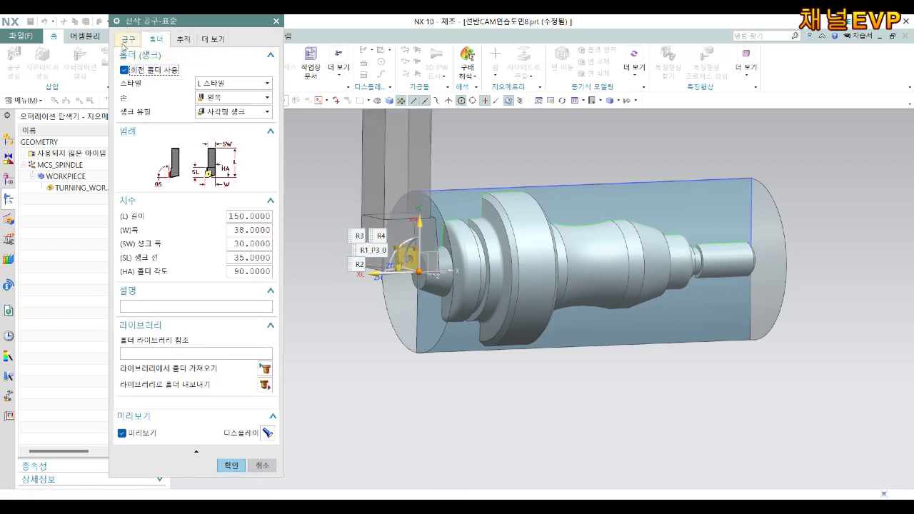
pyautogui.click(131, 43)
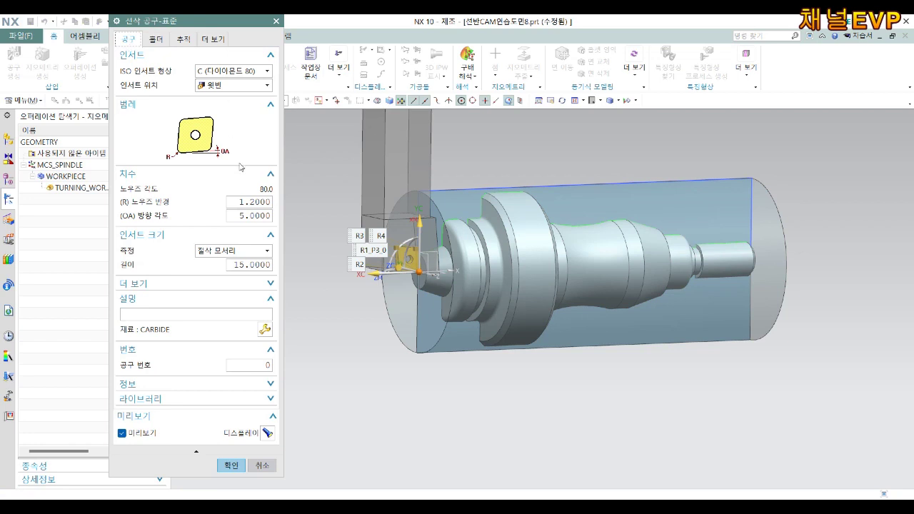
pyautogui.doubleClick(247, 202)
pyautogui.click(262, 365)
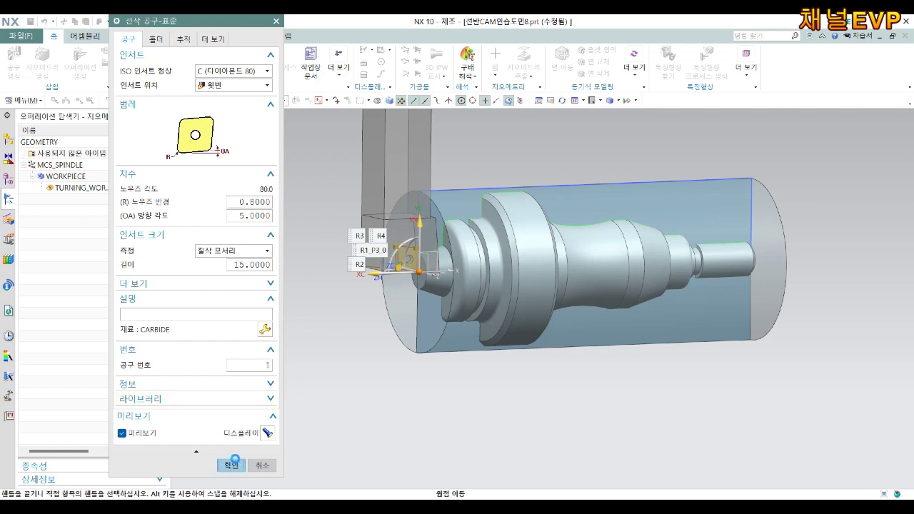
pyautogui.click(232, 463)
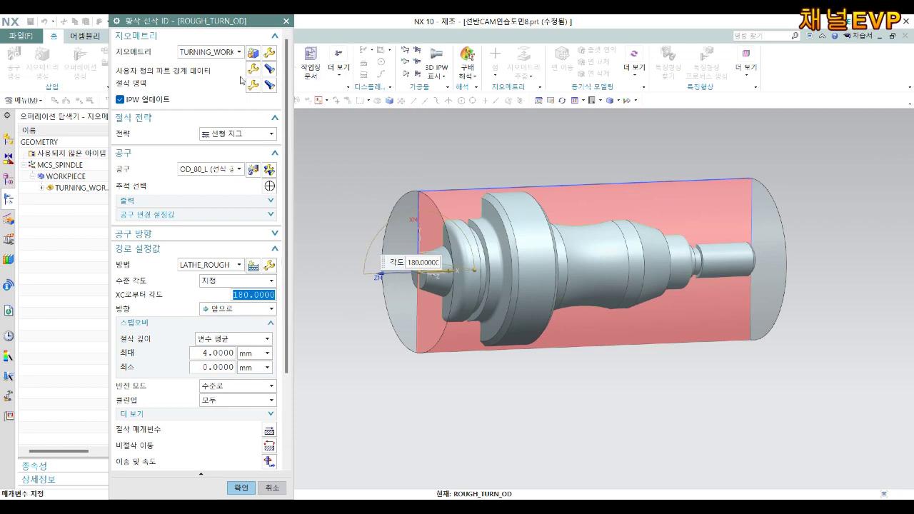
# Step: Set Axial Trim Plane 1 to Point and pick the corner on the shaft shoulder
pyautogui.click(268, 85)
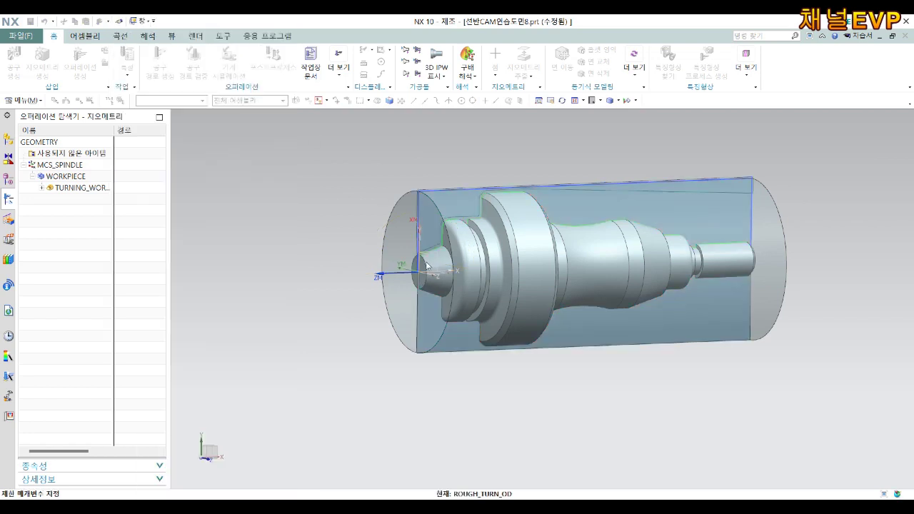
pyautogui.scroll(5, 493, 184)
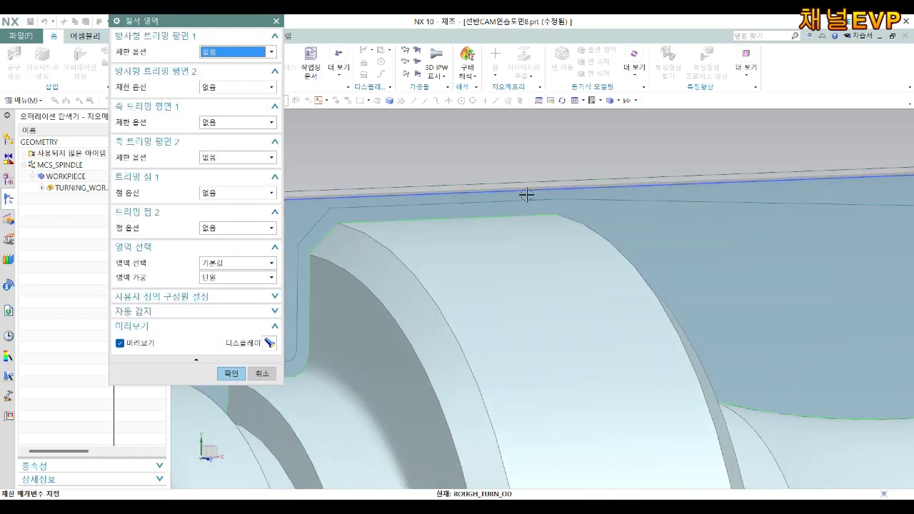
pyautogui.click(216, 126)
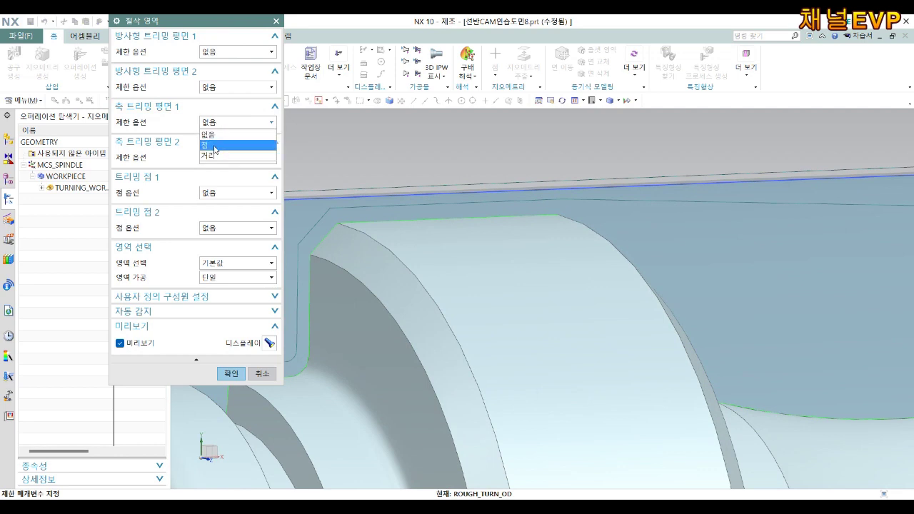
pyautogui.click(218, 139)
pyautogui.scroll(3, 526, 201)
pyautogui.scroll(-3, 526, 200)
pyautogui.scroll(-2, 530, 214)
pyautogui.moveTo(539, 226)
pyautogui.mouseDown(button='middle')
pyautogui.moveTo(557, 255)
pyautogui.moveTo(543, 299)
pyautogui.mouseUp(button='middle')
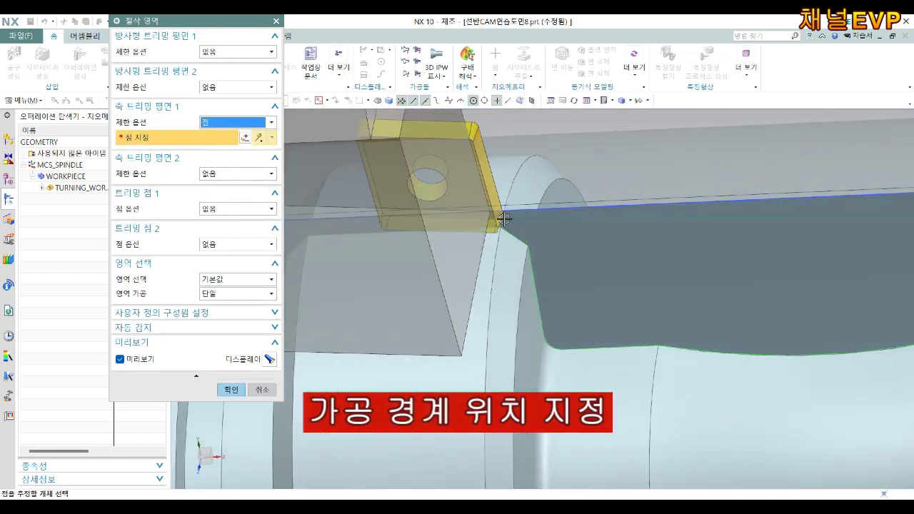
pyautogui.moveTo(497, 253); pyautogui.dragTo(503, 227, button='middle')
pyautogui.click(501, 226)
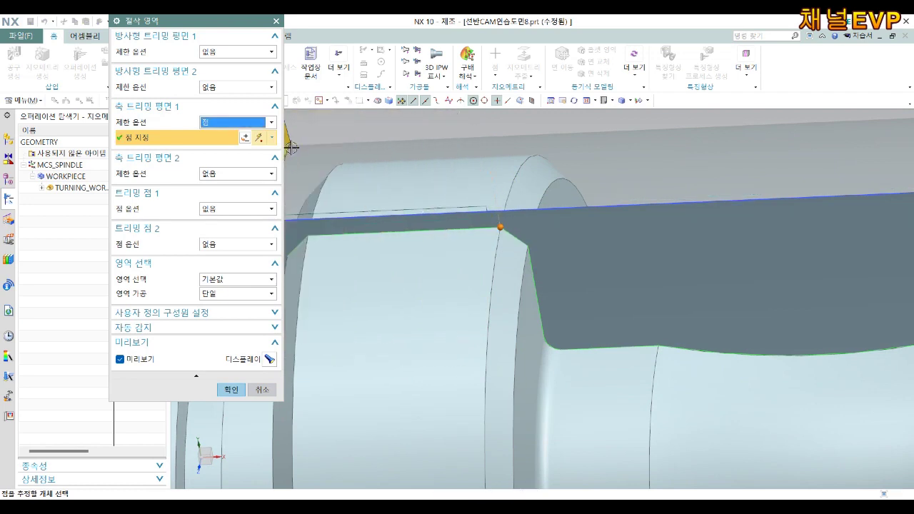
# Step: Change the trim point's X coordinate to 69 and accept the cut region settings
pyautogui.click(245, 137)
pyautogui.write('69')
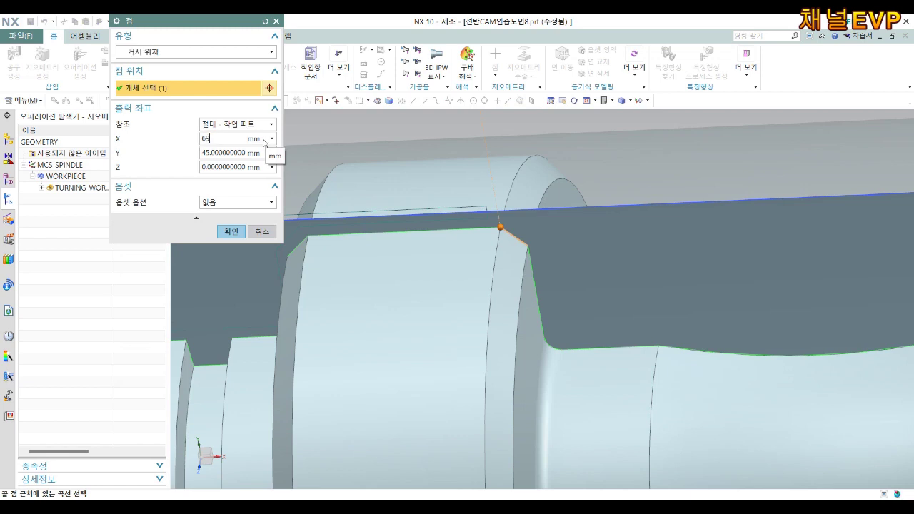
pyautogui.press('Return')
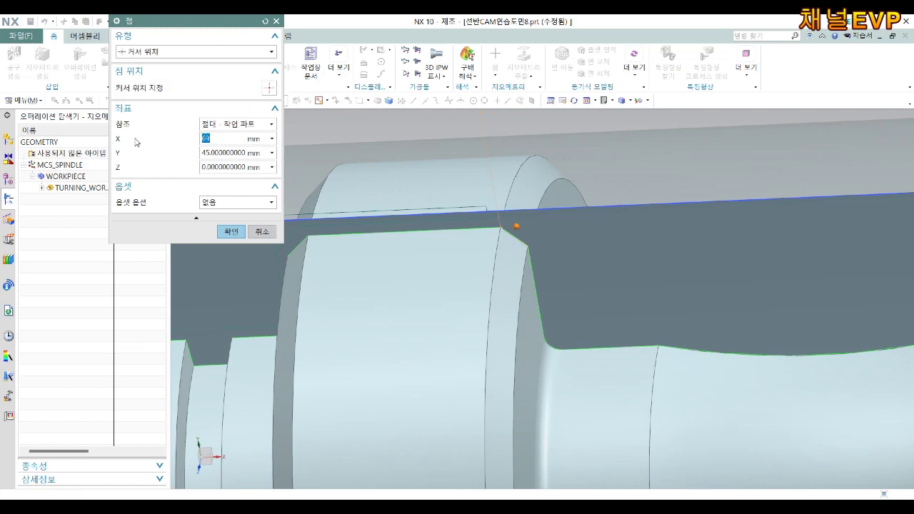
pyautogui.click(231, 231)
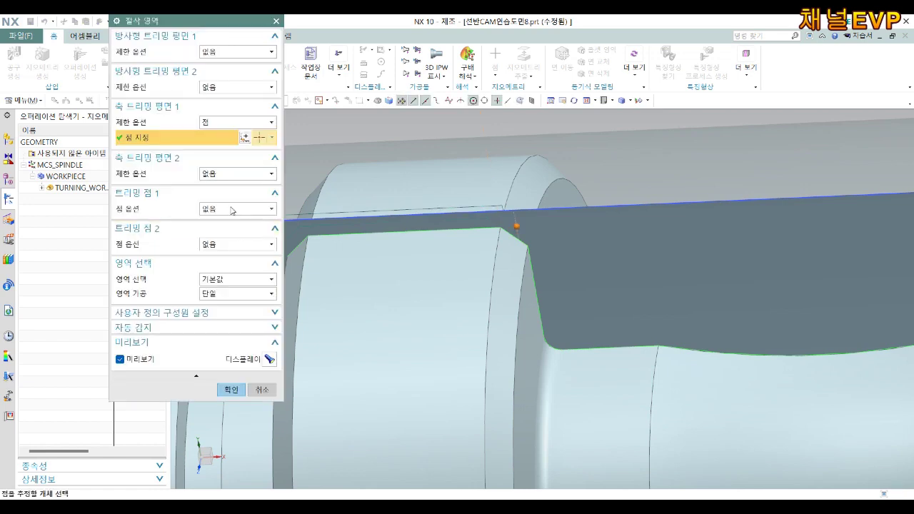
pyautogui.scroll(-4, 354, 284)
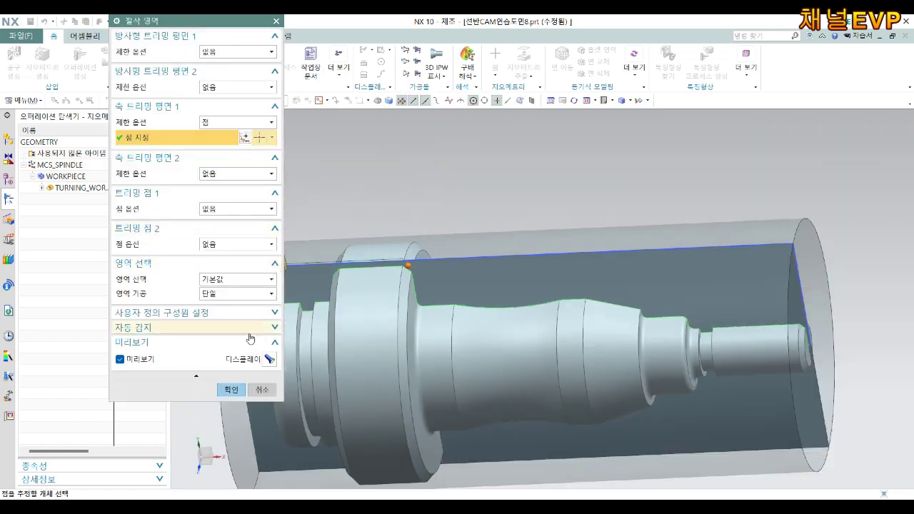
pyautogui.click(232, 389)
pyautogui.scroll(-3, 380, 337)
pyautogui.moveTo(381, 337); pyautogui.dragTo(414, 295, button='middle')
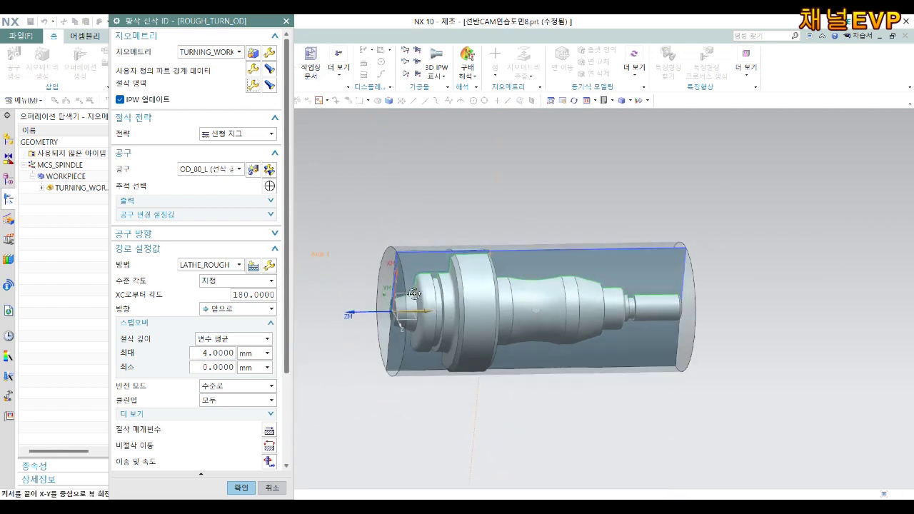
# Step: Expand the Tool Output, Tool Change and Tool Orientation sections of the operation
pyautogui.scroll(3, 415, 294)
pyautogui.scroll(2, 330, 314)
pyautogui.click(219, 201)
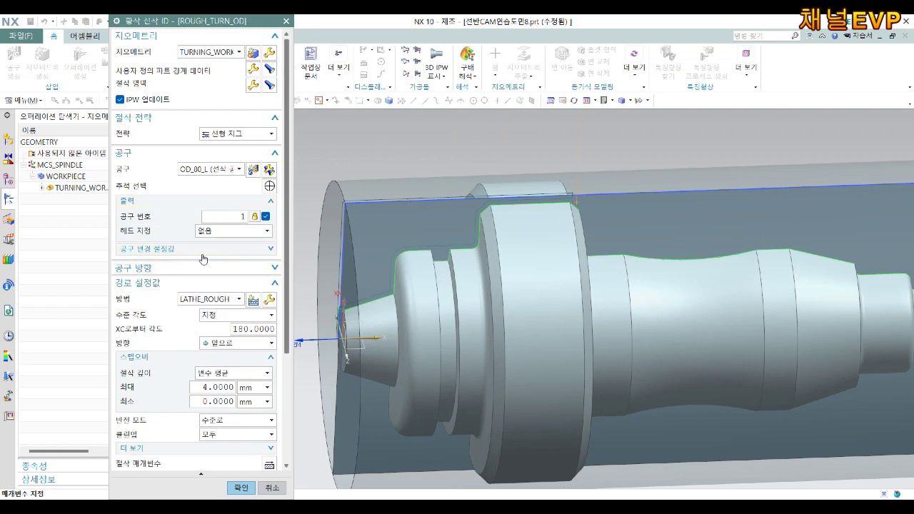
pyautogui.click(204, 250)
pyautogui.click(192, 314)
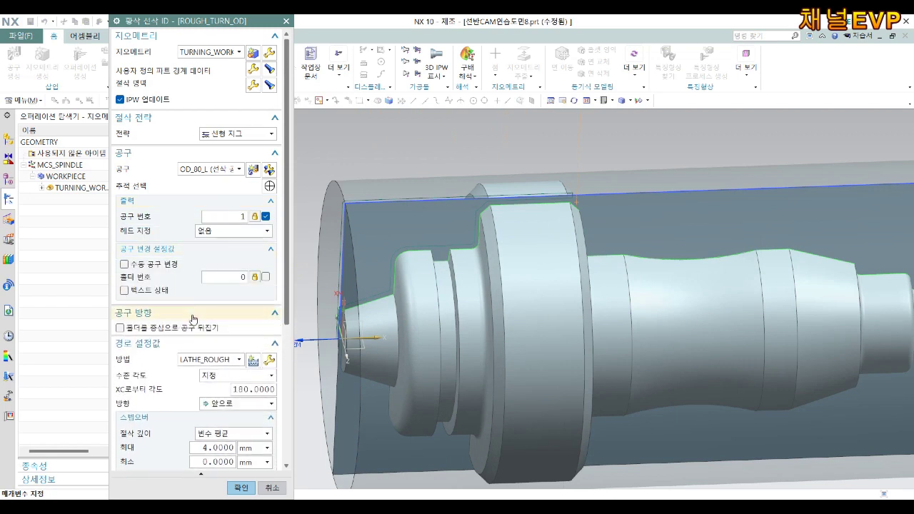
# Step: Set Cut Depth to Multiple with a 2.5 mm pass distance in the list
pyautogui.scroll(-3, 225, 314)
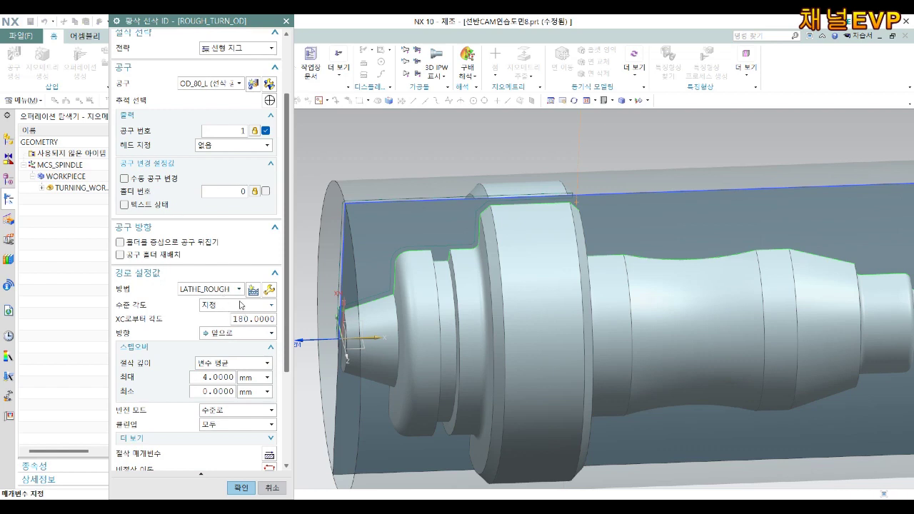
pyautogui.scroll(-1, 237, 307)
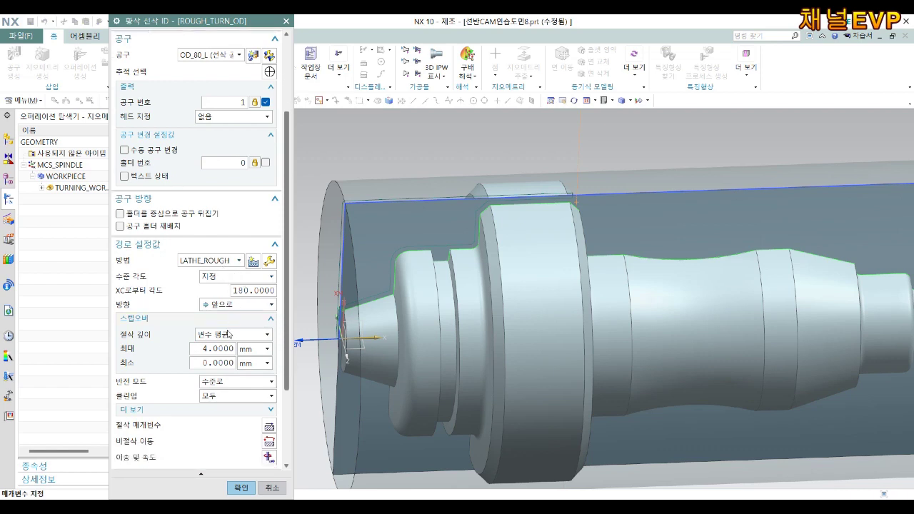
pyautogui.click(223, 336)
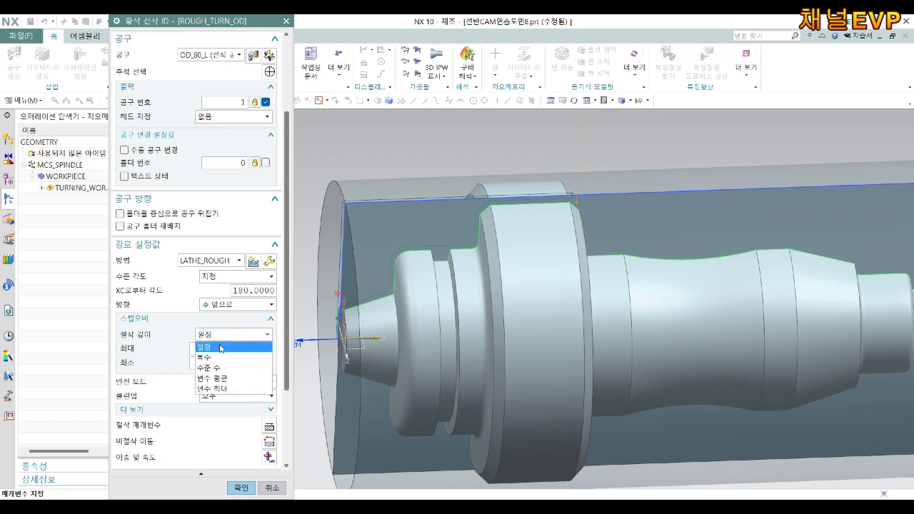
pyautogui.click(211, 357)
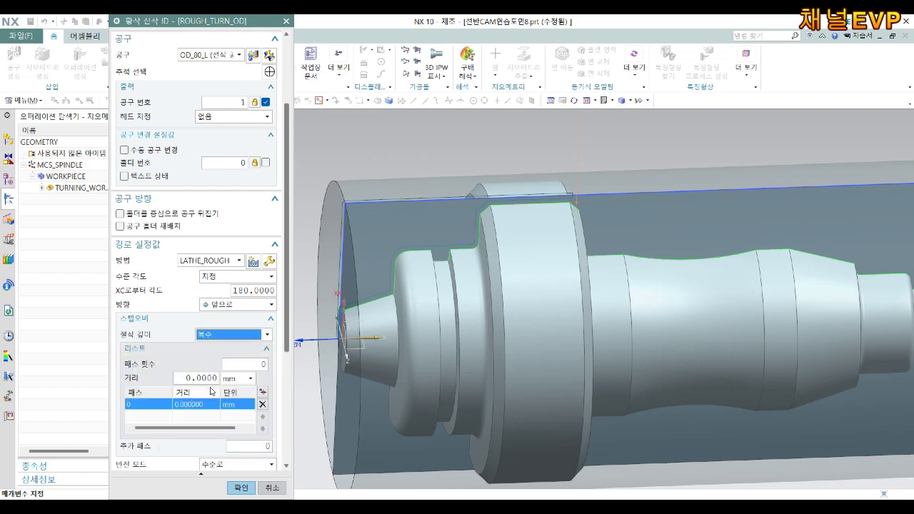
pyautogui.click(211, 378)
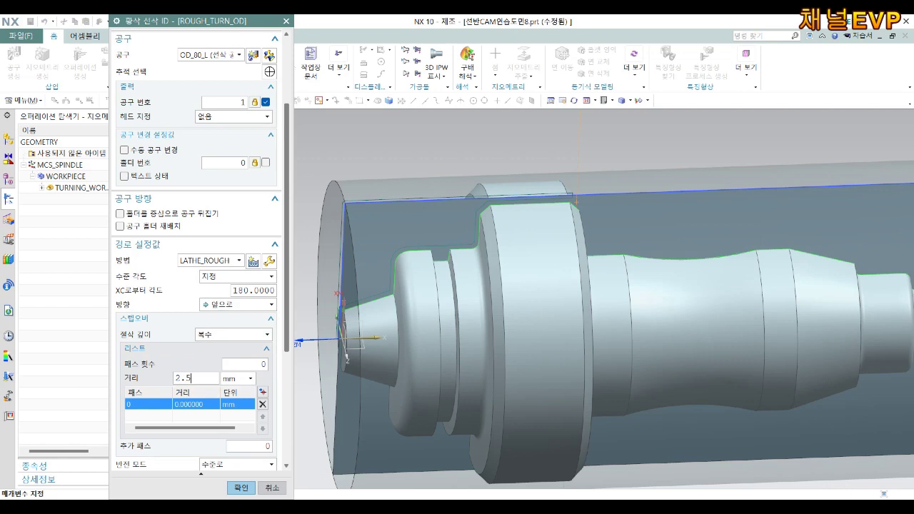
# Step: Set Reversal Mode to 생략 (Omit) and return to the top of the dialog
pyautogui.scroll(-3, 203, 305)
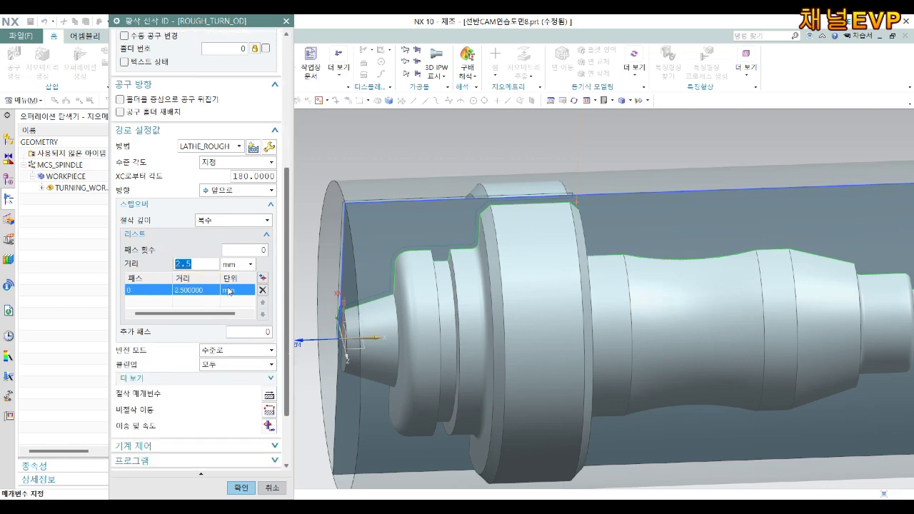
pyautogui.scroll(-1, 228, 291)
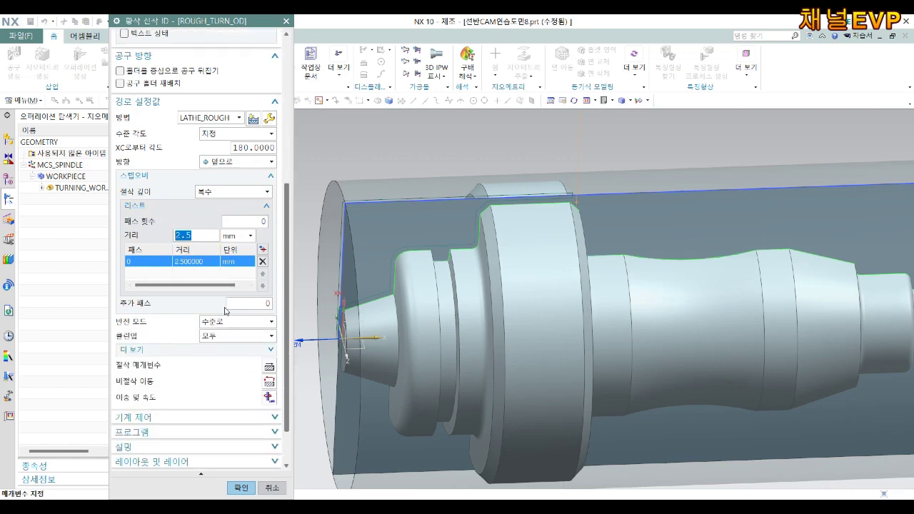
pyautogui.click(225, 326)
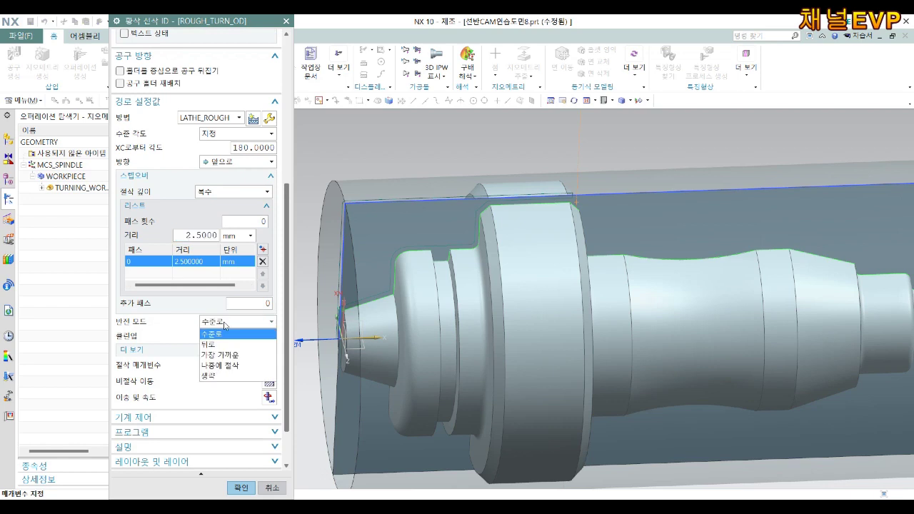
pyautogui.click(216, 377)
pyautogui.scroll(1, 222, 303)
pyautogui.scroll(1, 221, 302)
pyautogui.scroll(2, 222, 303)
pyautogui.scroll(1, 223, 298)
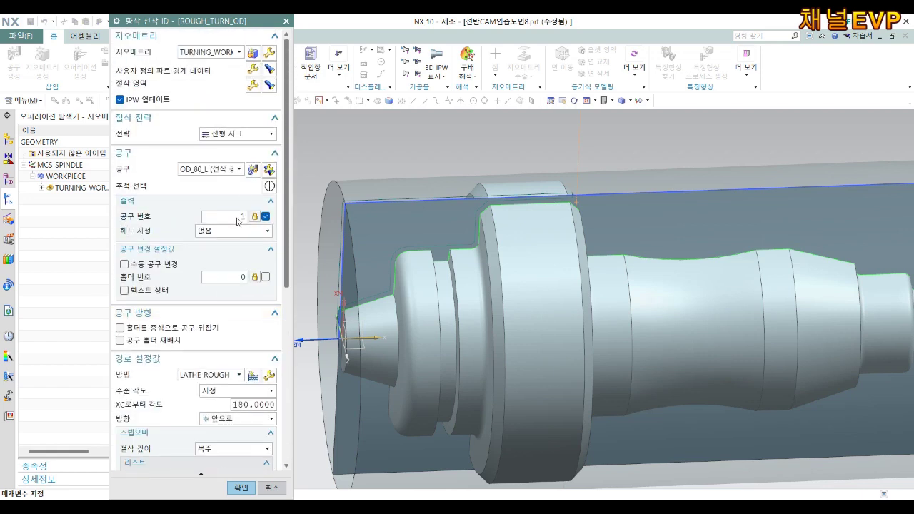
# Step: Open the custom part boundary editor and zoom in on the groove
pyautogui.click(253, 69)
pyautogui.click(424, 265)
pyautogui.scroll(2, 419, 262)
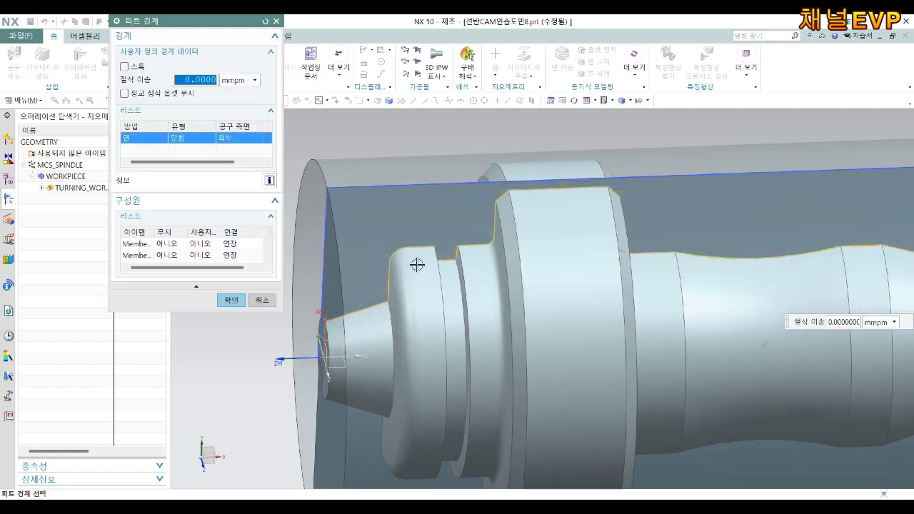
pyautogui.scroll(3, 460, 246)
pyautogui.scroll(1, 516, 231)
pyautogui.scroll(1, 677, 172)
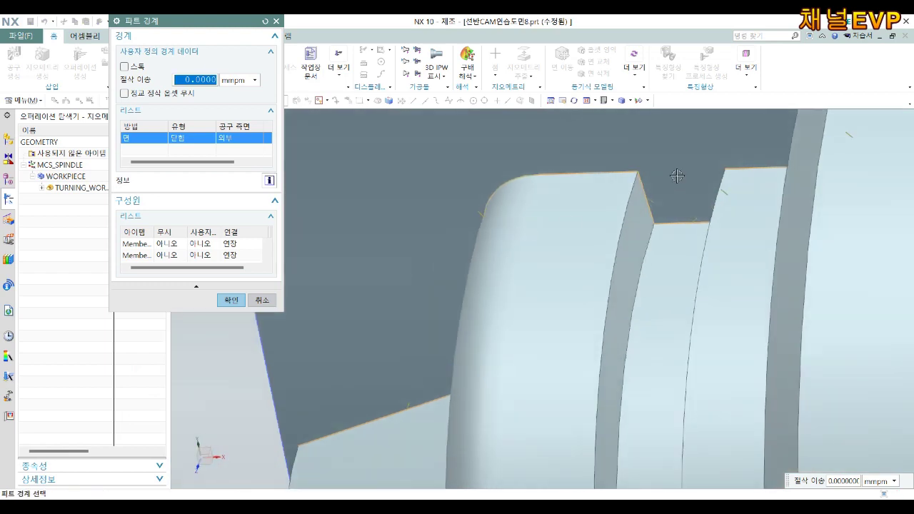
pyautogui.scroll(2, 608, 231)
# Step: Select the groove edge member, check Ignore Member (구성원 무시), and confirm the boundary
pyautogui.click(547, 253)
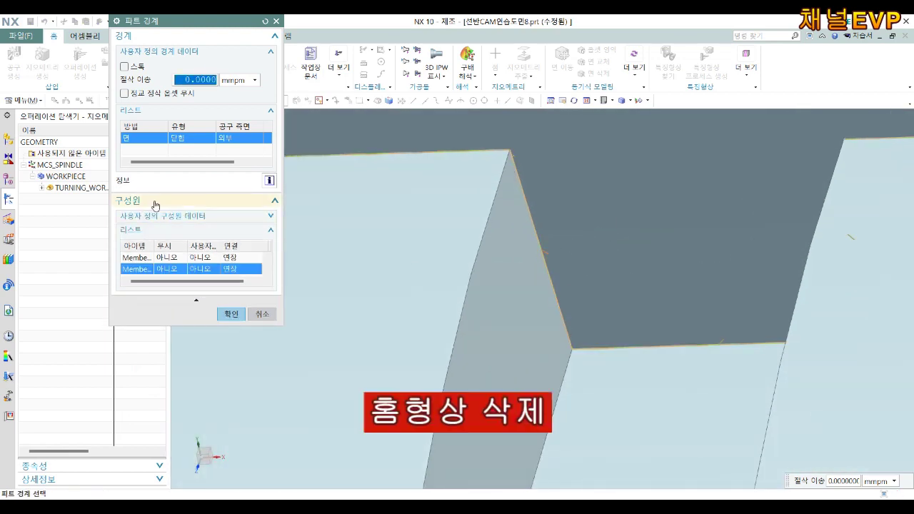
pyautogui.click(170, 226)
pyautogui.click(169, 226)
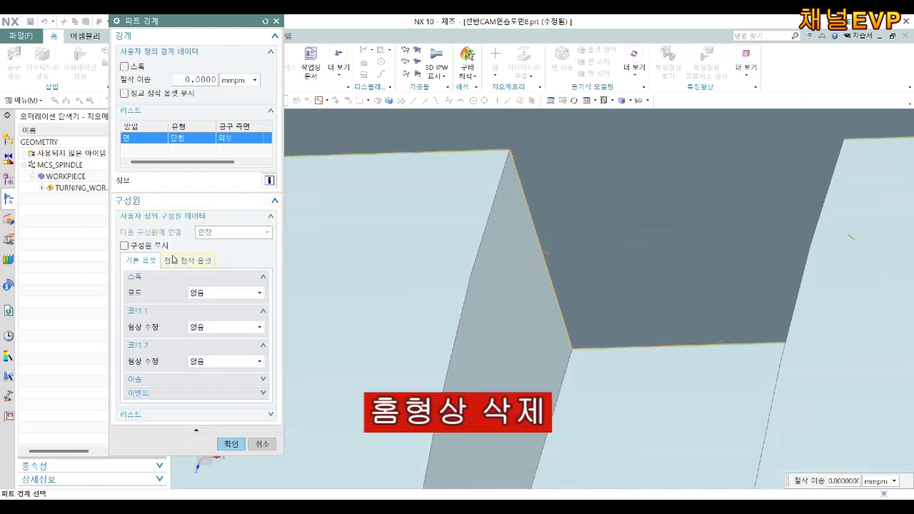
pyautogui.click(149, 246)
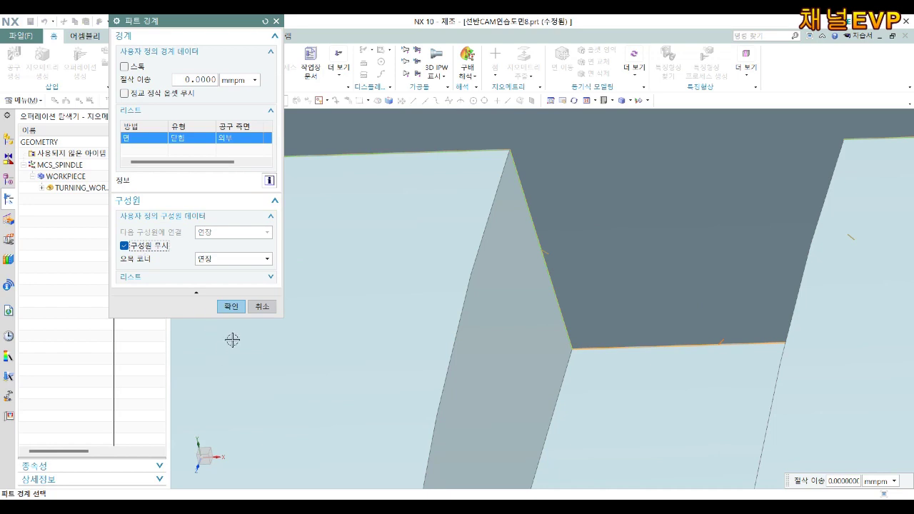
pyautogui.click(230, 306)
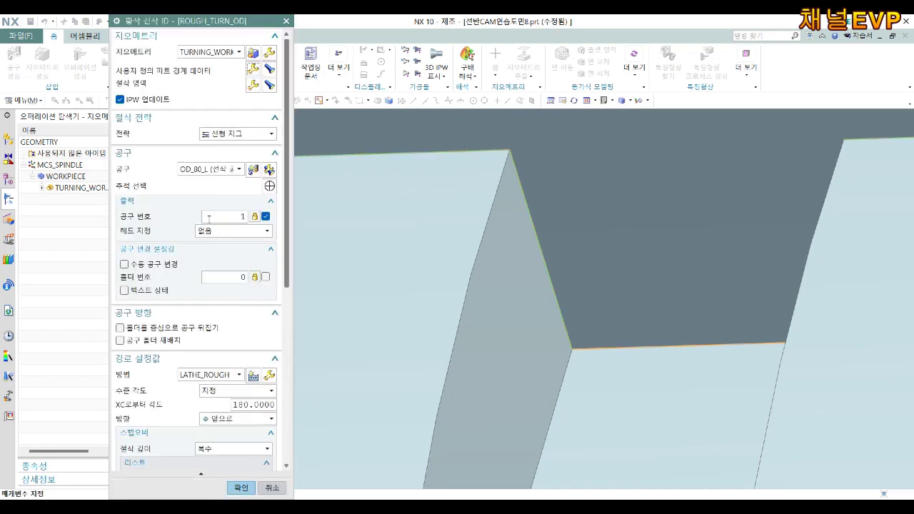
pyautogui.scroll(-5, 224, 207)
pyautogui.scroll(-1, 227, 231)
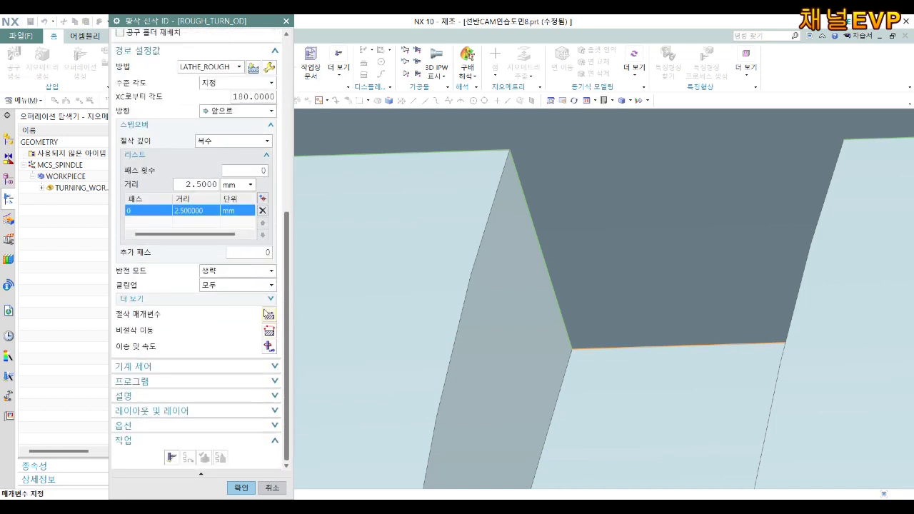
pyautogui.click(268, 313)
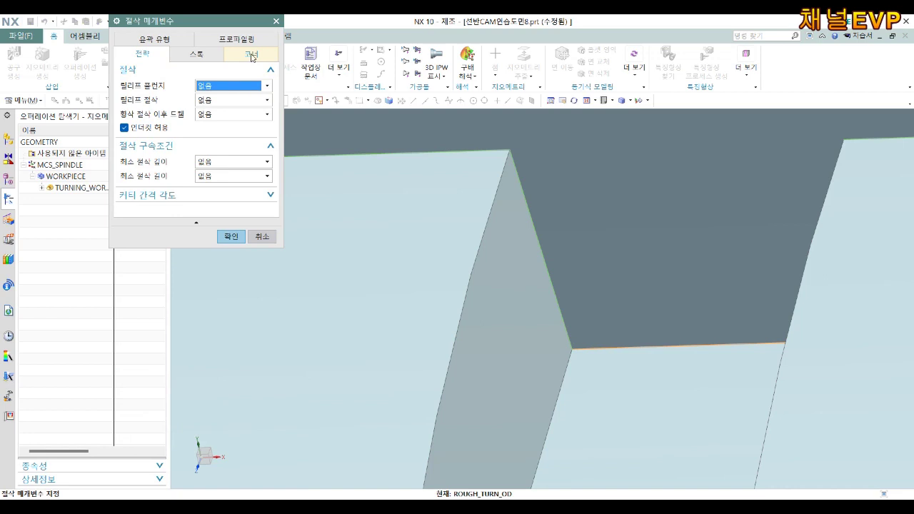
# Step: Edit the face and radial stock allowance values and confirm them
pyautogui.click(196, 54)
pyautogui.doubleClick(249, 100)
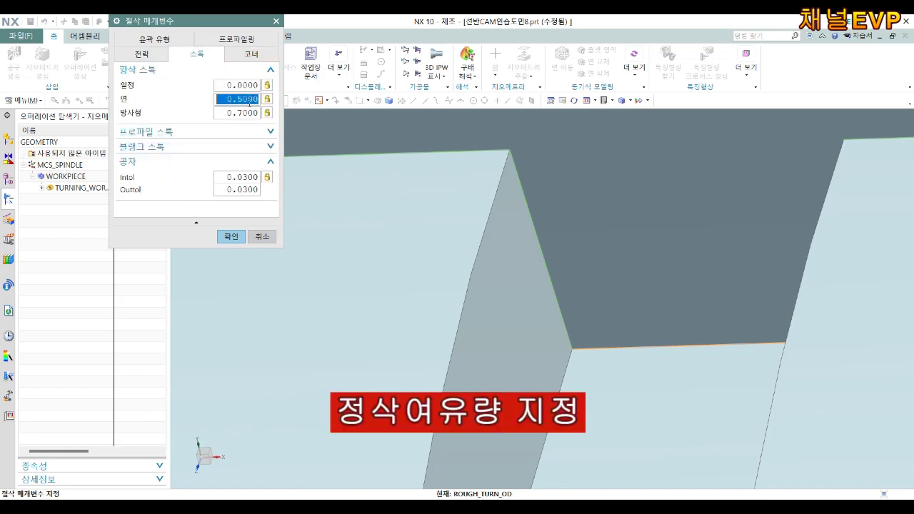
pyautogui.press('Tab')
pyautogui.write('0.')
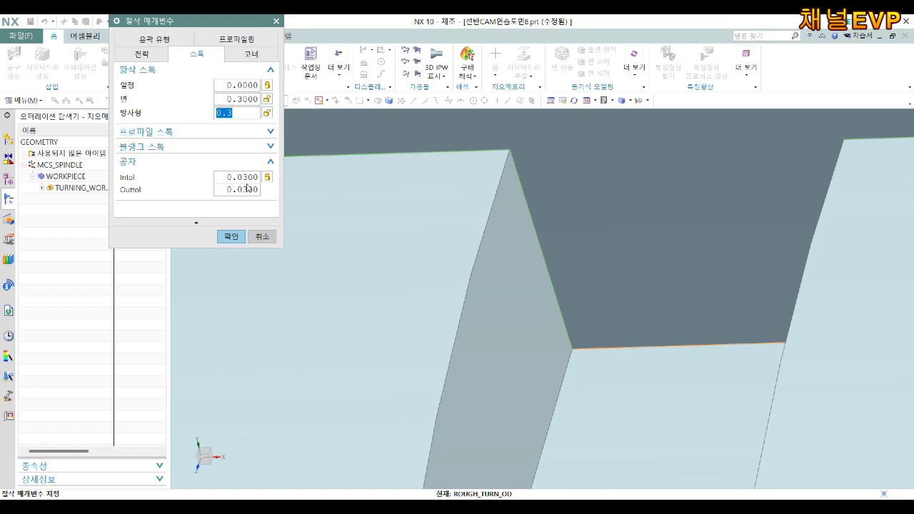
pyautogui.click(235, 239)
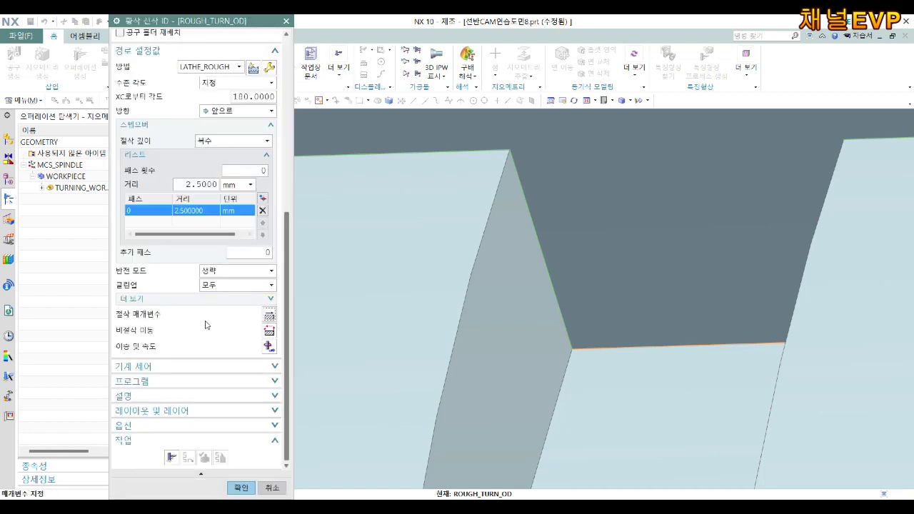
# Step: Review the non-cutting move settings, including exit moves, and confirm
pyautogui.middleClick(274, 335)
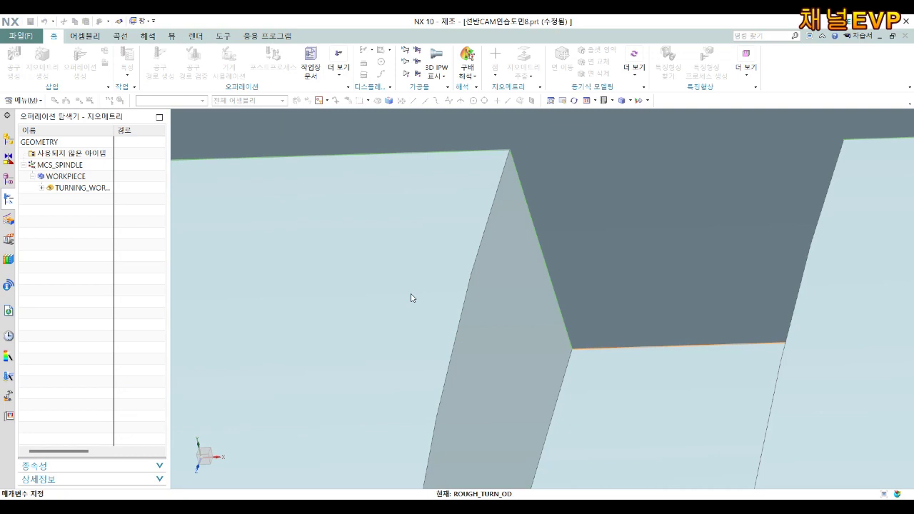
pyautogui.scroll(-3, 503, 296)
pyautogui.scroll(-3, 502, 286)
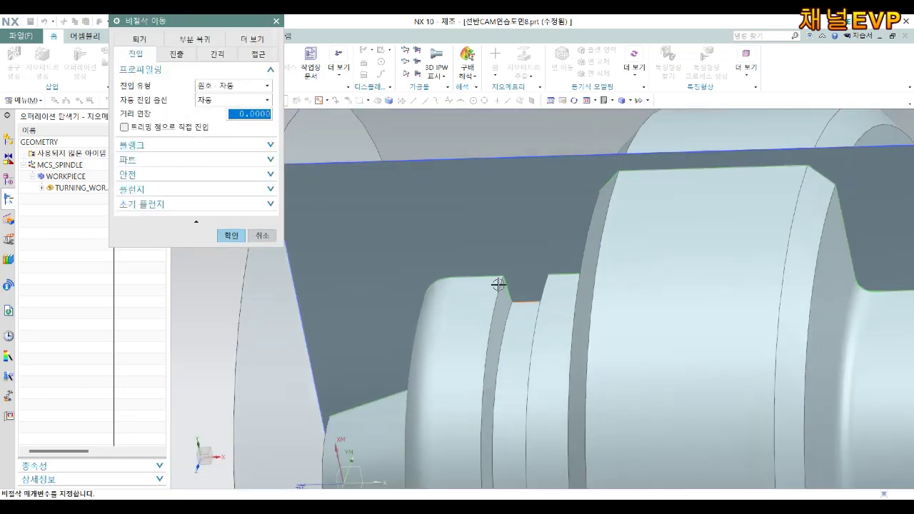
pyautogui.scroll(-3, 502, 274)
pyautogui.scroll(2, 503, 285)
pyautogui.scroll(2, 517, 302)
pyautogui.scroll(1, 502, 312)
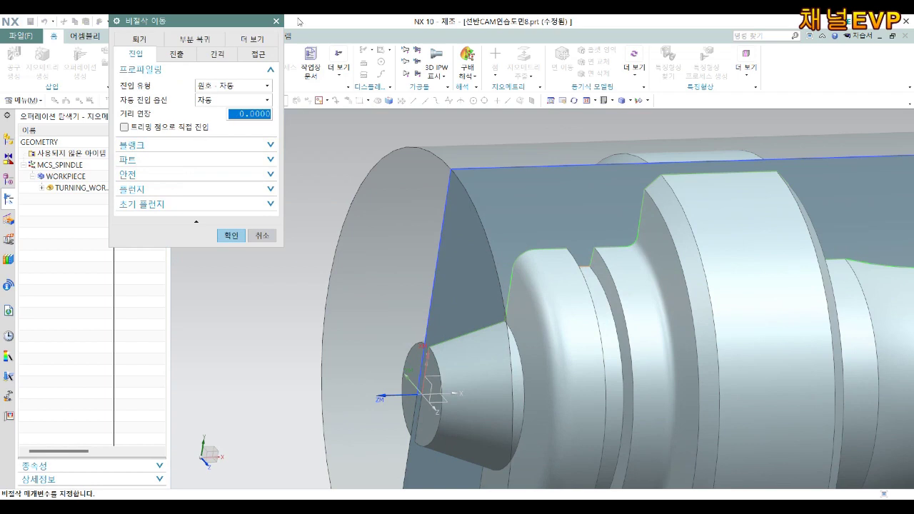
pyautogui.click(185, 57)
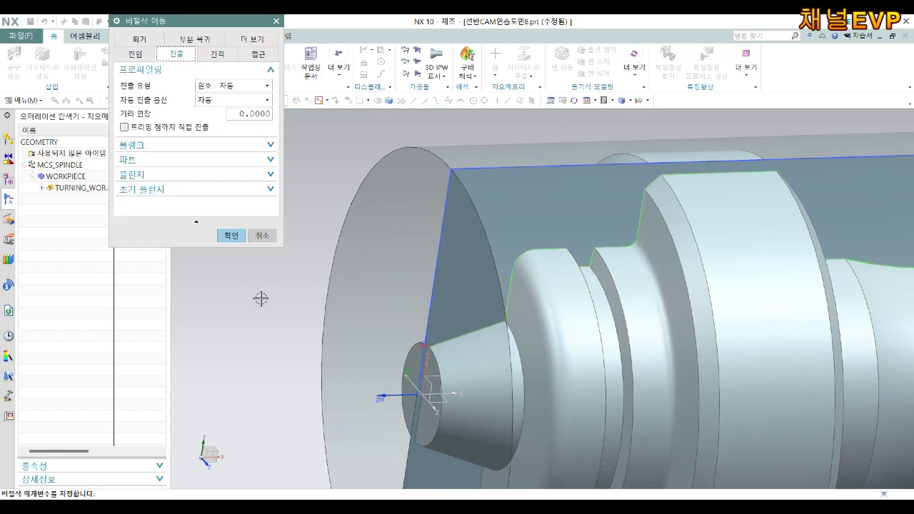
pyautogui.click(231, 235)
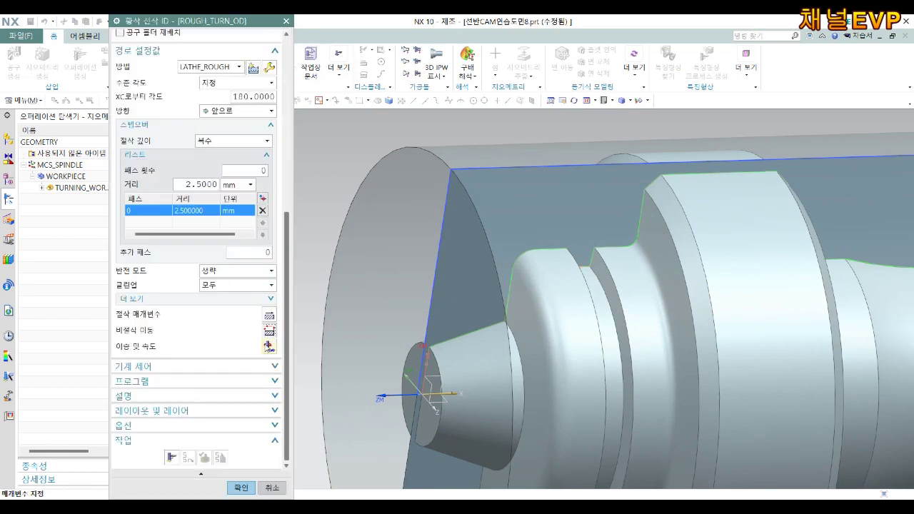
# Step: Keep SMM output, enable the 1500 minimum RPM limit, and set cut feed to 0.2 mmpr
pyautogui.middleClick(269, 348)
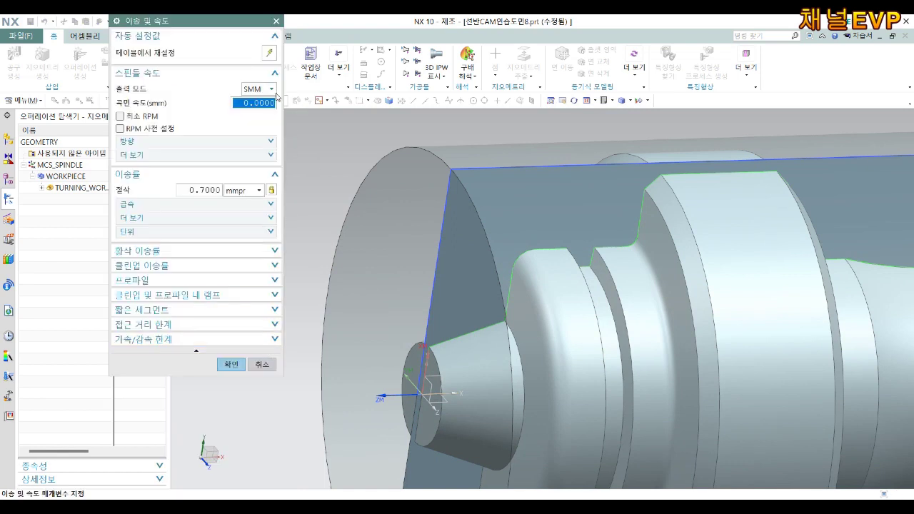
pyautogui.click(263, 89)
pyautogui.click(252, 101)
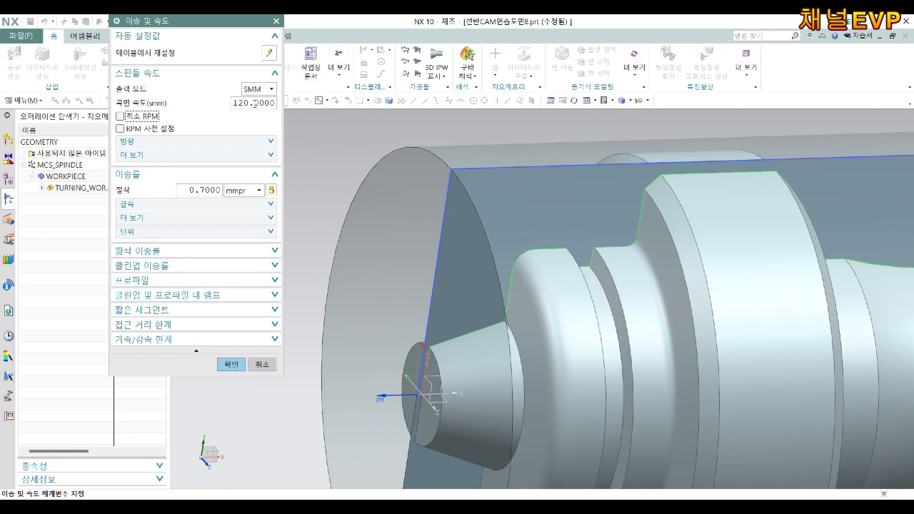
pyautogui.press('space')
pyautogui.write('1500')
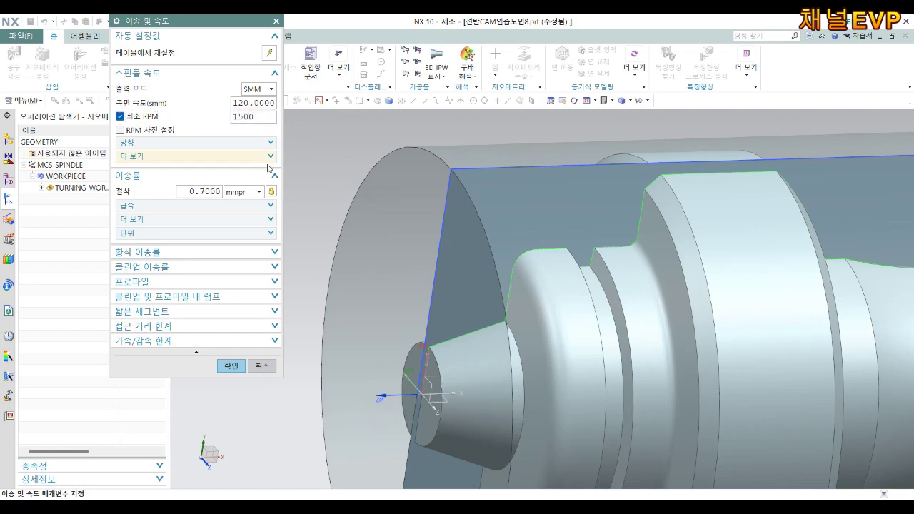
pyautogui.click(179, 191)
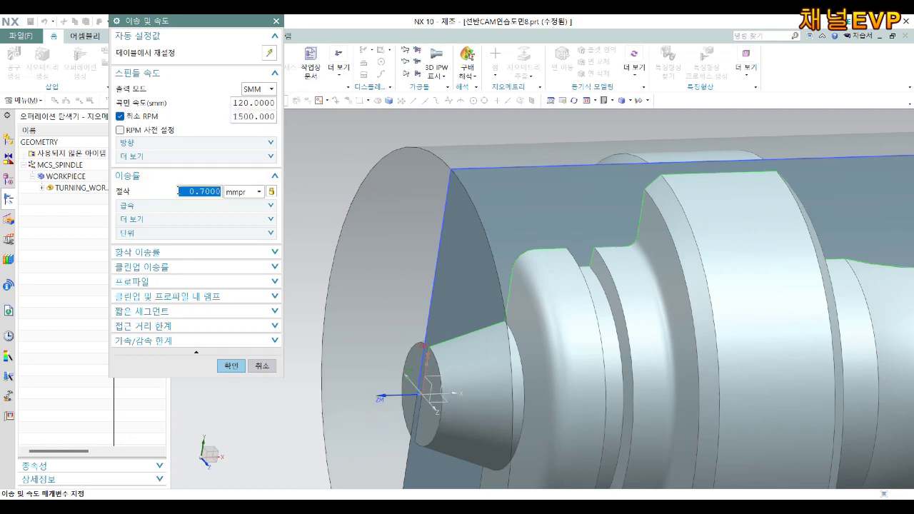
pyautogui.write('0.2')
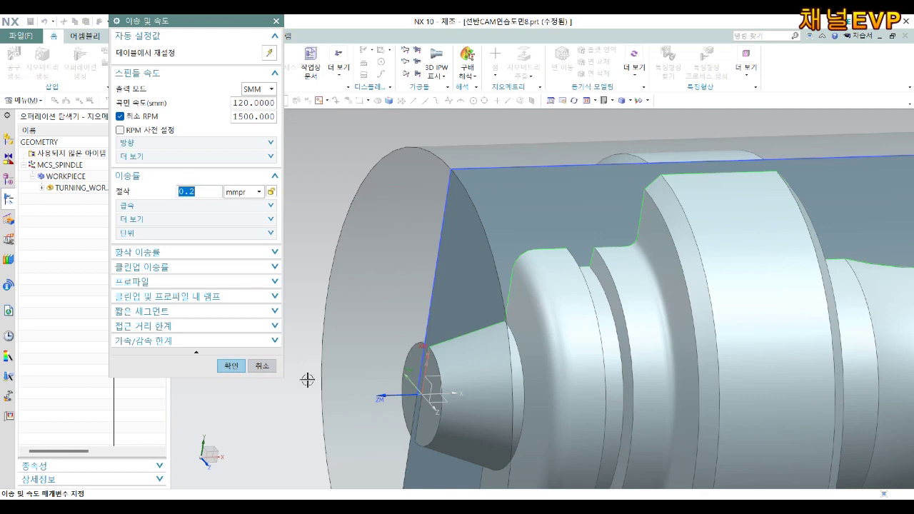
pyautogui.click(242, 369)
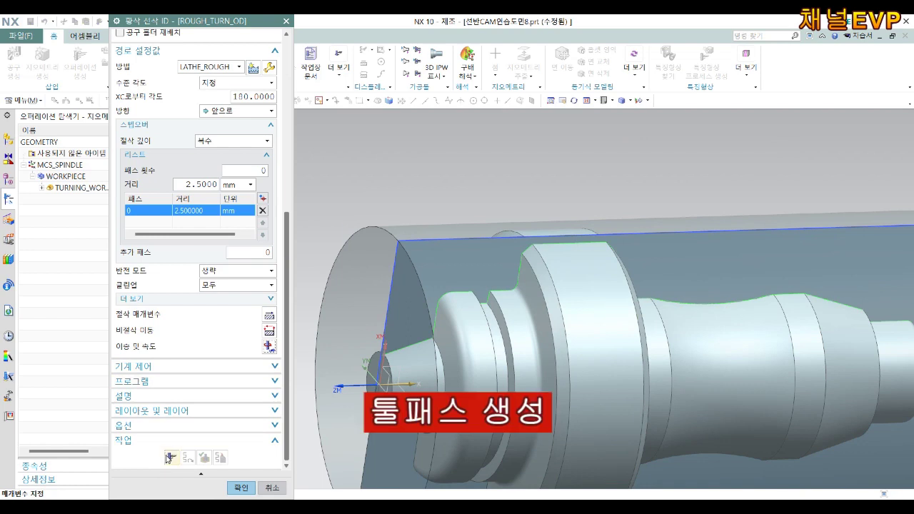
# Step: Dismiss the cut-depth error, switch Cut Depth to Constant 2.5 mm, and regenerate the toolpath
pyautogui.click(170, 458)
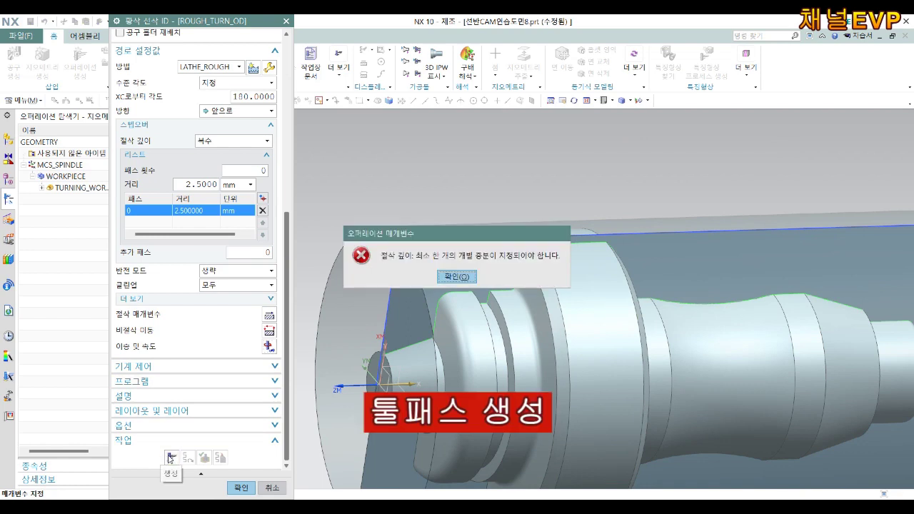
pyautogui.click(460, 277)
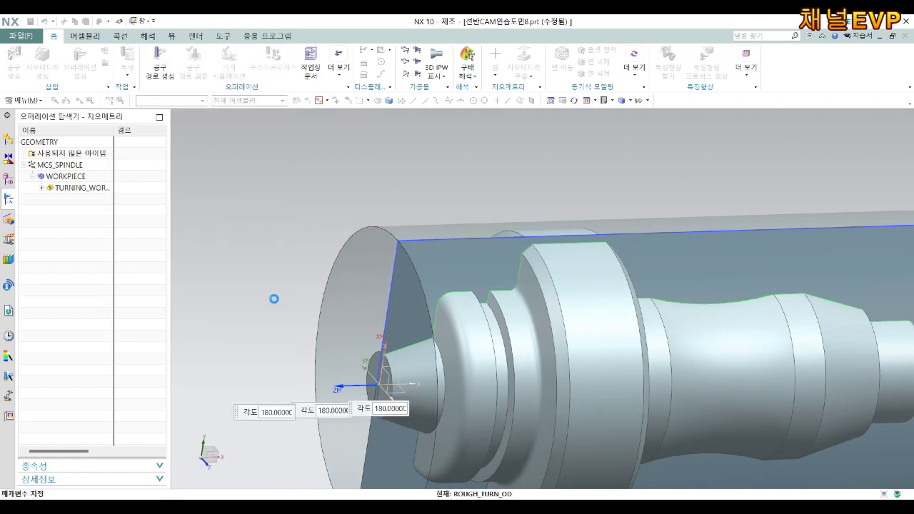
pyautogui.scroll(-2, 232, 367)
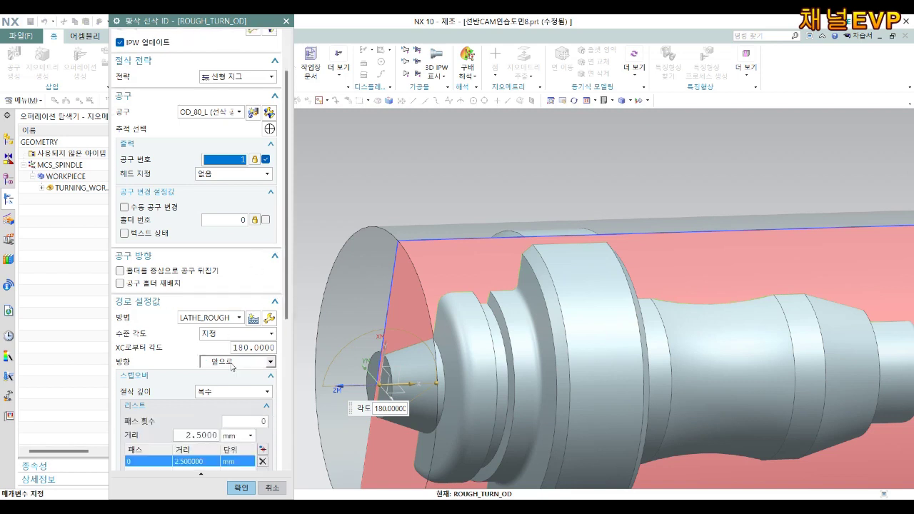
pyautogui.scroll(-1, 232, 366)
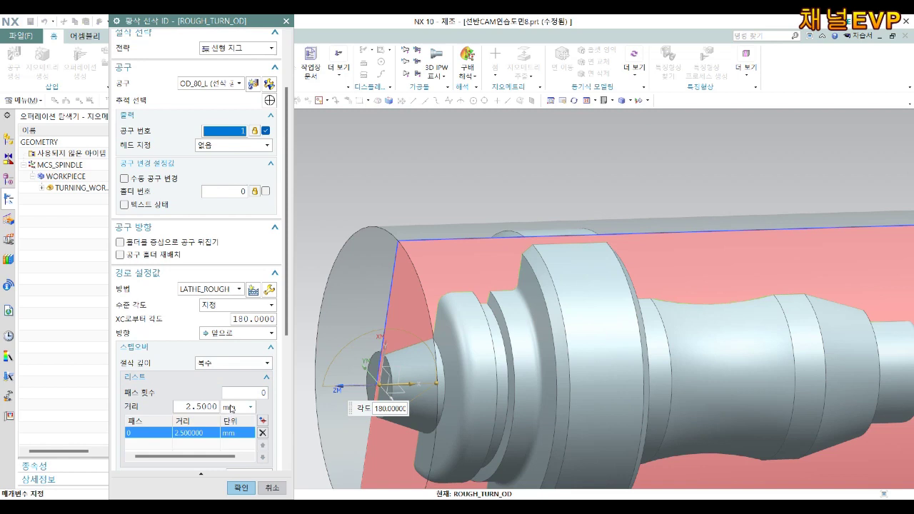
pyautogui.click(234, 365)
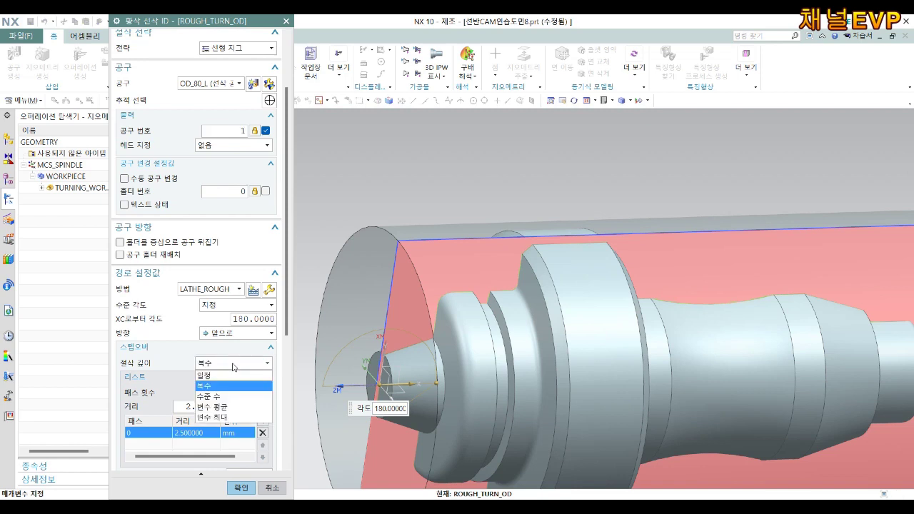
pyautogui.click(223, 375)
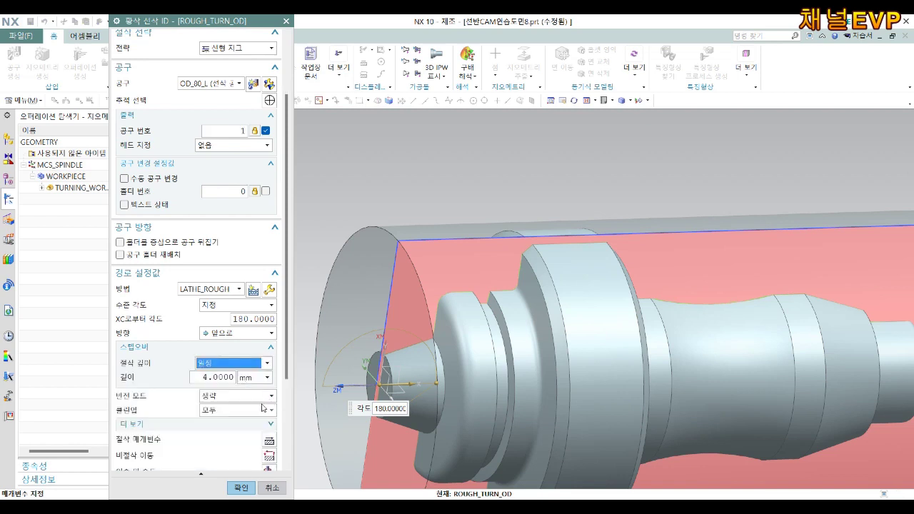
pyautogui.click(224, 378)
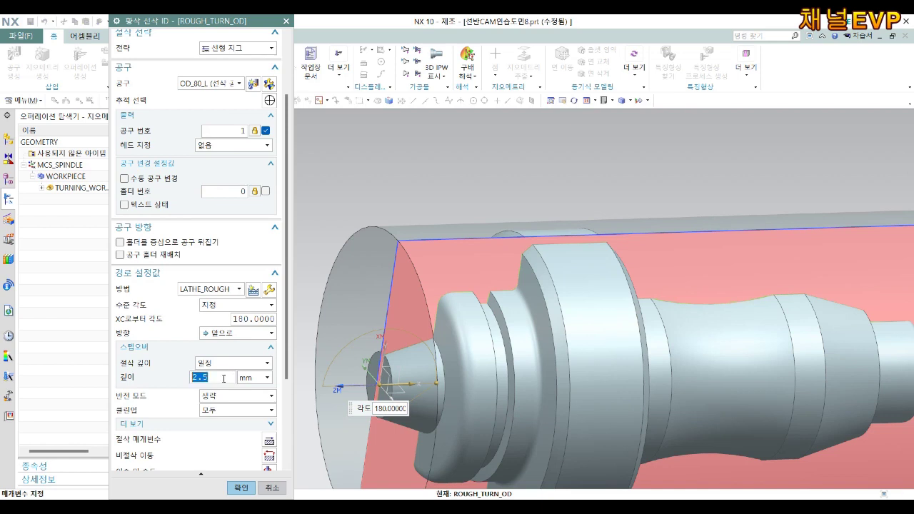
pyautogui.scroll(-3, 264, 342)
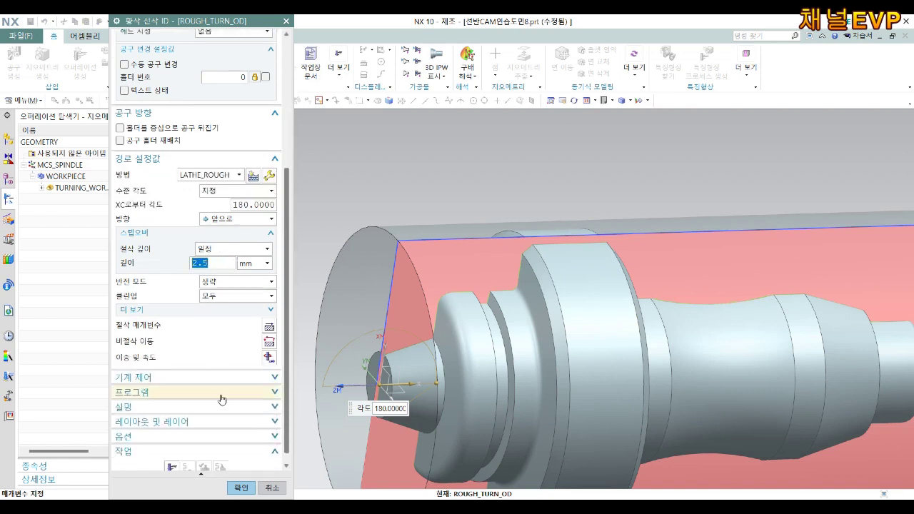
pyautogui.click(172, 467)
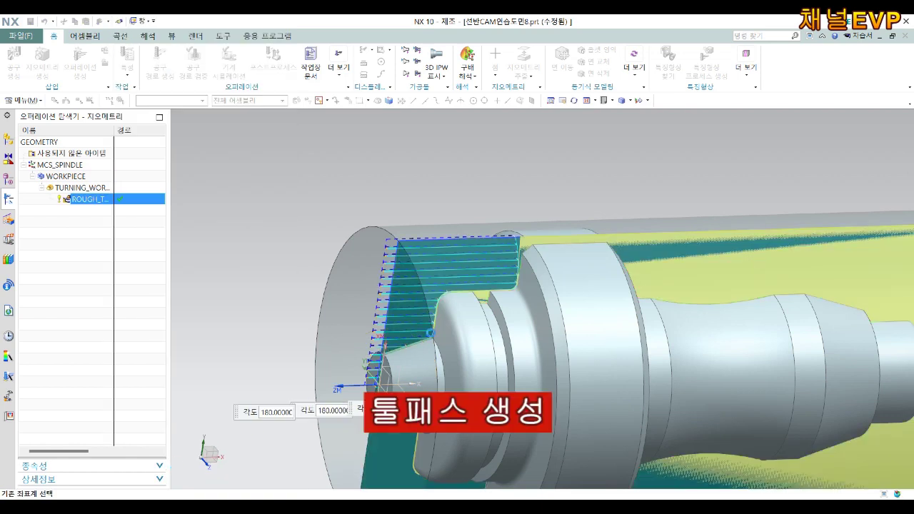
pyautogui.scroll(4, 510, 236)
# Step: Change the constant cut depth to 1.5 mm and regenerate the toolpath
pyautogui.moveTo(510, 237)
pyautogui.mouseDown(button='middle')
pyautogui.moveTo(552, 222)
pyautogui.moveTo(562, 230)
pyautogui.mouseUp(button='middle')
pyautogui.scroll(-2, 552, 220)
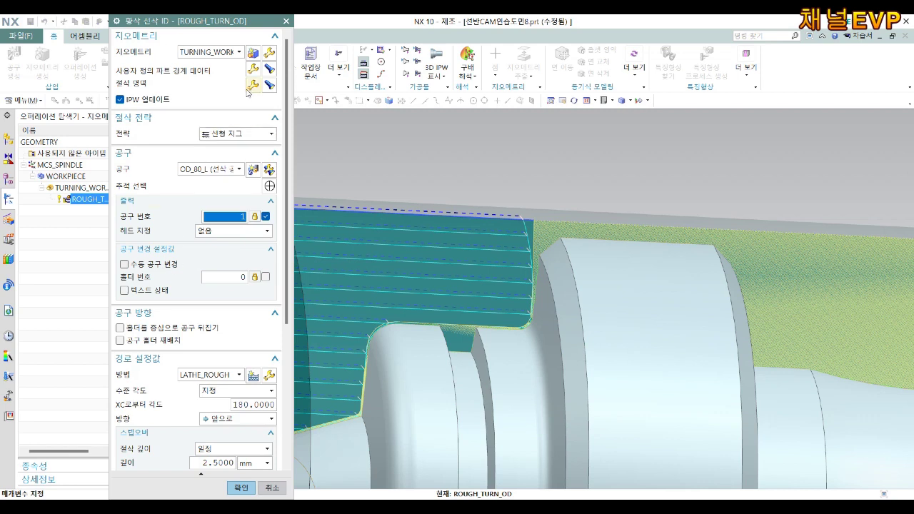
pyautogui.scroll(-3, 225, 386)
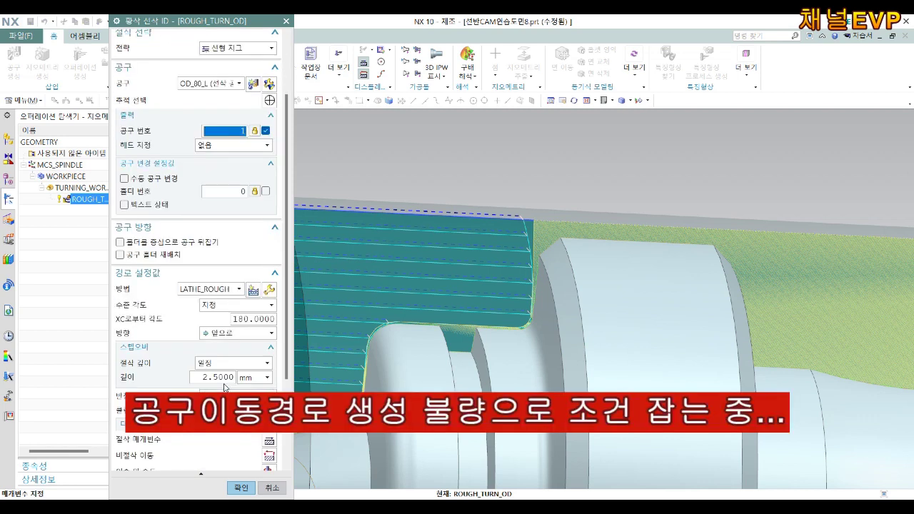
pyautogui.doubleClick(214, 377)
pyautogui.write('1.5')
pyautogui.scroll(-3, 171, 428)
pyautogui.scroll(-1, 167, 450)
pyautogui.click(171, 457)
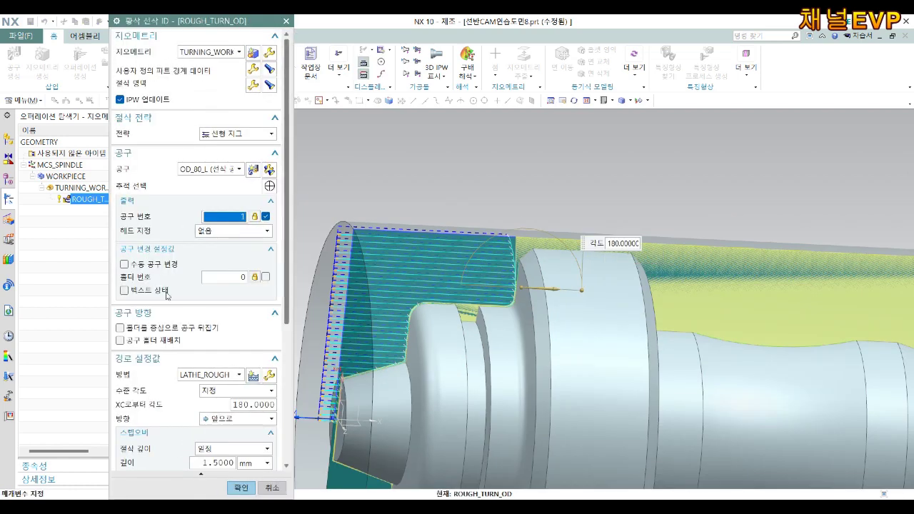
# Step: Set Reversal Mode to 수준로 and regenerate the toolpath
pyautogui.scroll(-2, 222, 398)
pyautogui.click(225, 428)
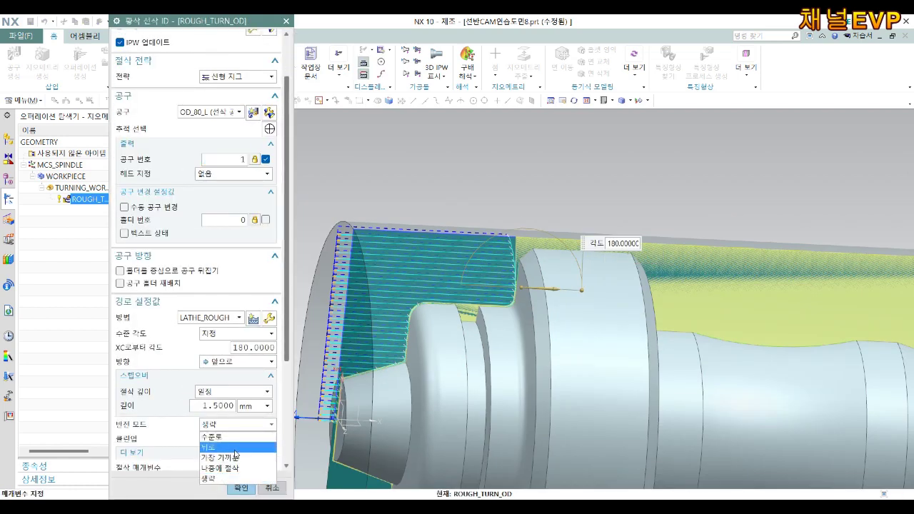
pyautogui.click(229, 445)
pyautogui.scroll(-5, 211, 439)
pyautogui.click(172, 457)
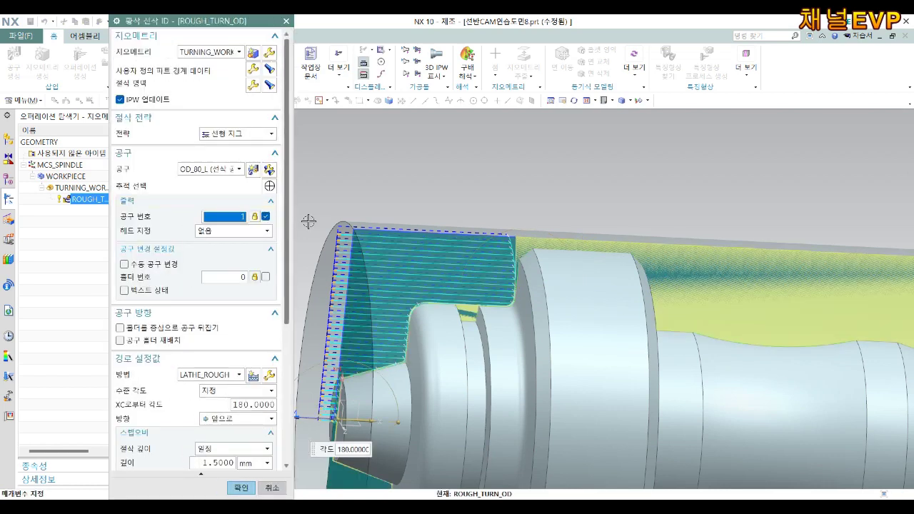
# Step: Re-pick the Axial Trim Plane 1 point at the shoulder corner in Cut Regions
pyautogui.click(254, 85)
pyautogui.scroll(-5, 626, 237)
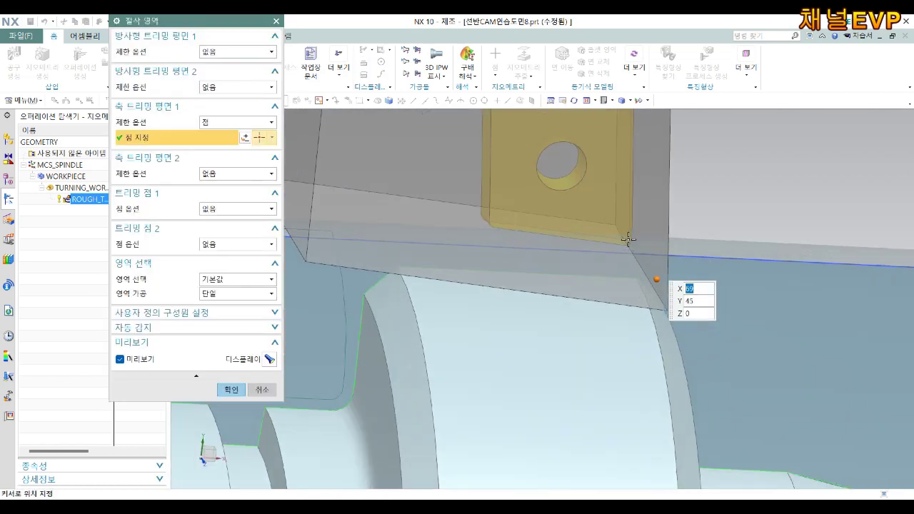
pyautogui.moveTo(641, 277); pyautogui.dragTo(470, 330, button='middle')
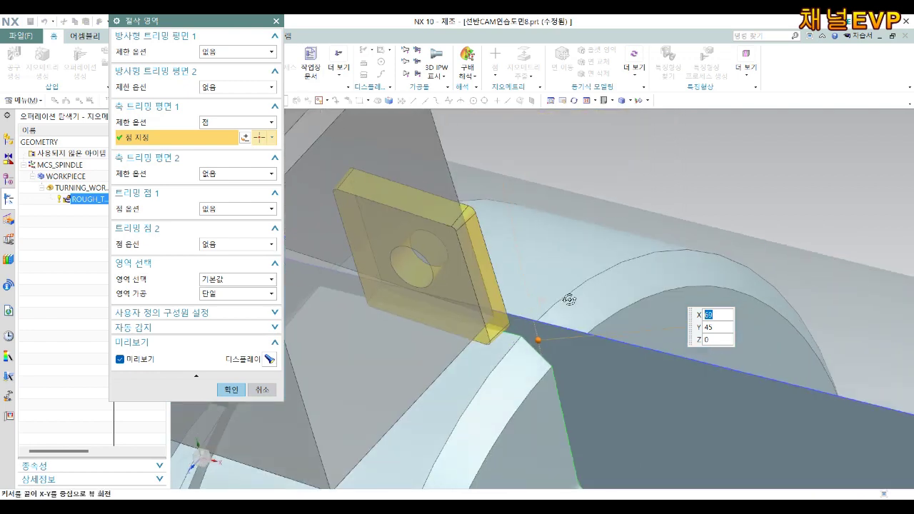
pyautogui.scroll(-2, 465, 328)
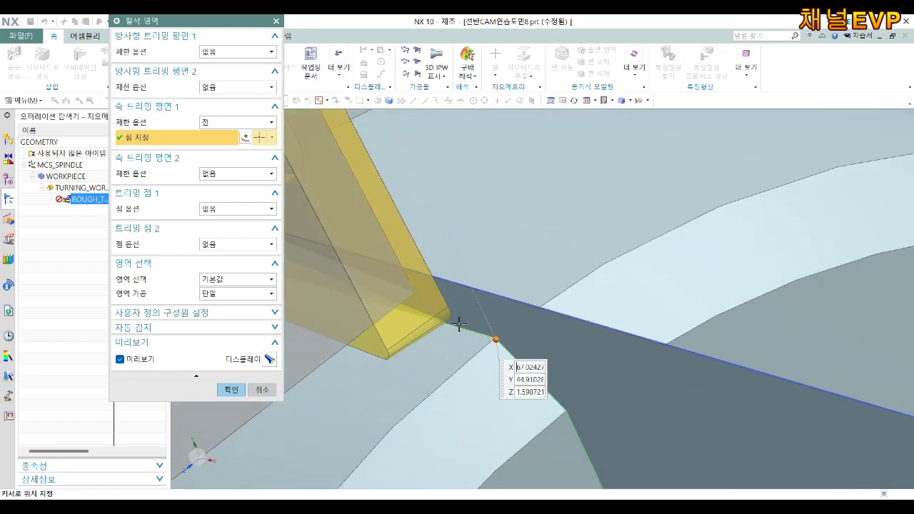
pyautogui.scroll(-2, 500, 332)
pyautogui.click(519, 338)
pyautogui.middleClick(519, 338)
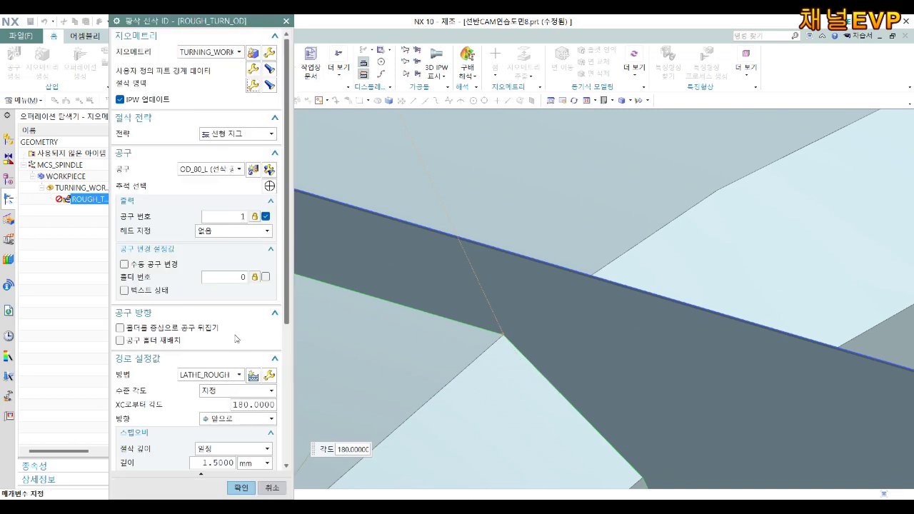
pyautogui.scroll(5, 520, 338)
# Step: Generate the updated roughing toolpath and orbit the part to inspect it
pyautogui.moveTo(520, 338); pyautogui.dragTo(679, 250, button='middle')
pyautogui.scroll(-4, 200, 321)
pyautogui.scroll(-5, 200, 322)
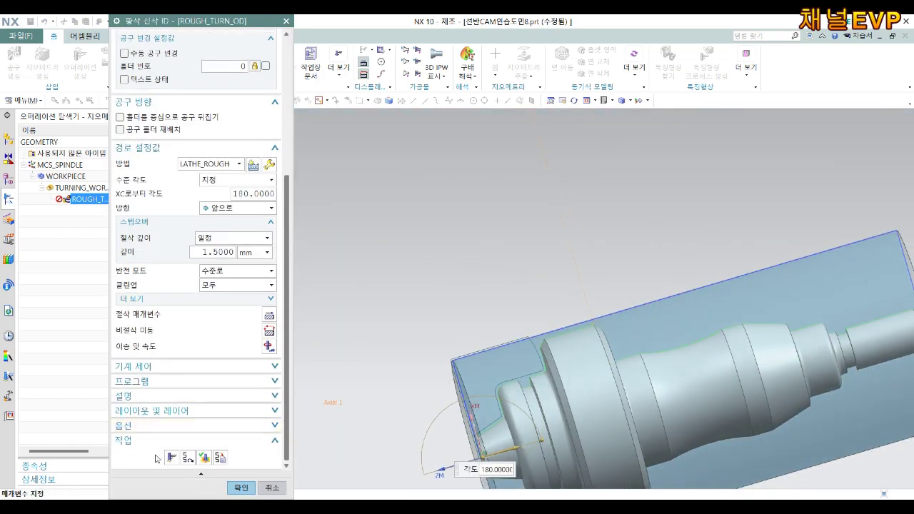
pyautogui.click(175, 457)
pyautogui.scroll(-5, 555, 336)
pyautogui.moveTo(555, 337)
pyautogui.mouseDown(button='middle')
pyautogui.moveTo(651, 271)
pyautogui.moveTo(592, 259)
pyautogui.moveTo(390, 280)
pyautogui.mouseUp(button='middle')
pyautogui.scroll(-1, 592, 259)
pyautogui.scroll(-1, 592, 263)
pyautogui.scroll(-4, 200, 321)
pyautogui.scroll(-5, 200, 357)
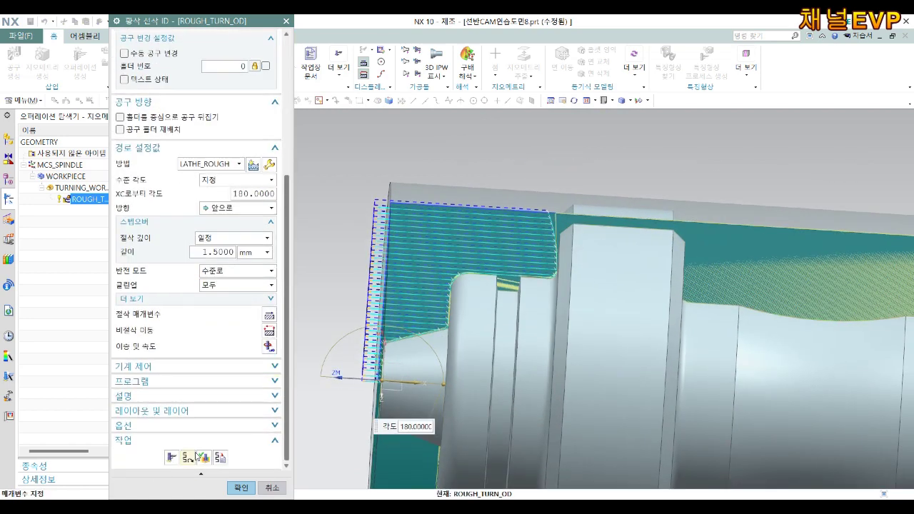
# Step: Verify the toolpath as a 3D Dynamic simulation at reduced animation speed and play it
pyautogui.click(203, 460)
pyautogui.click(160, 157)
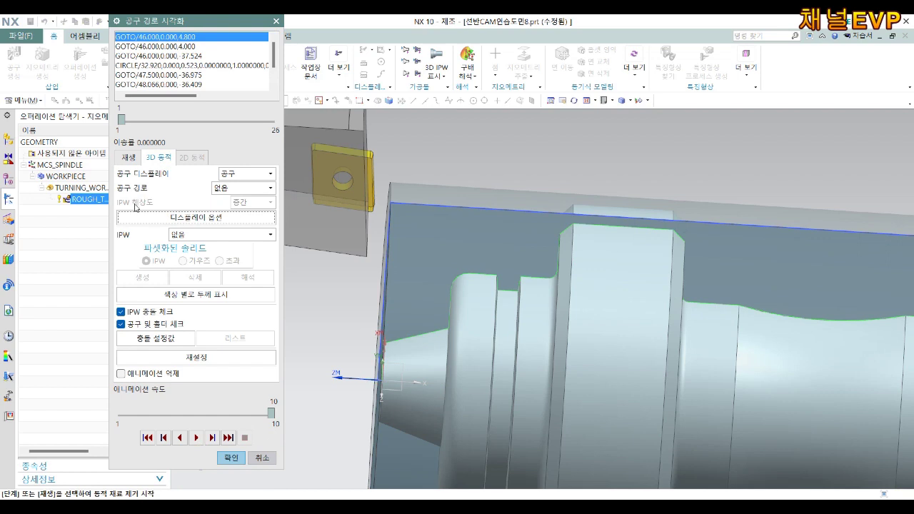
pyautogui.click(256, 416)
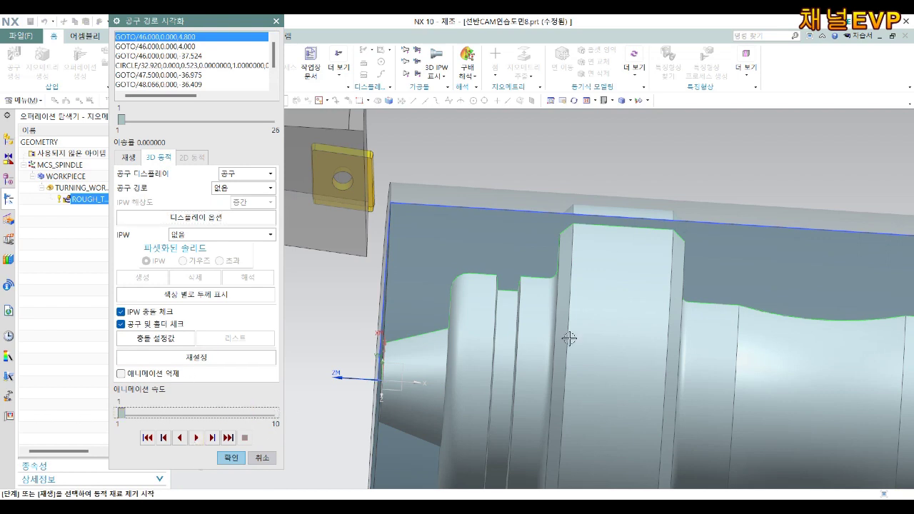
pyautogui.scroll(2, 569, 338)
pyautogui.click(197, 437)
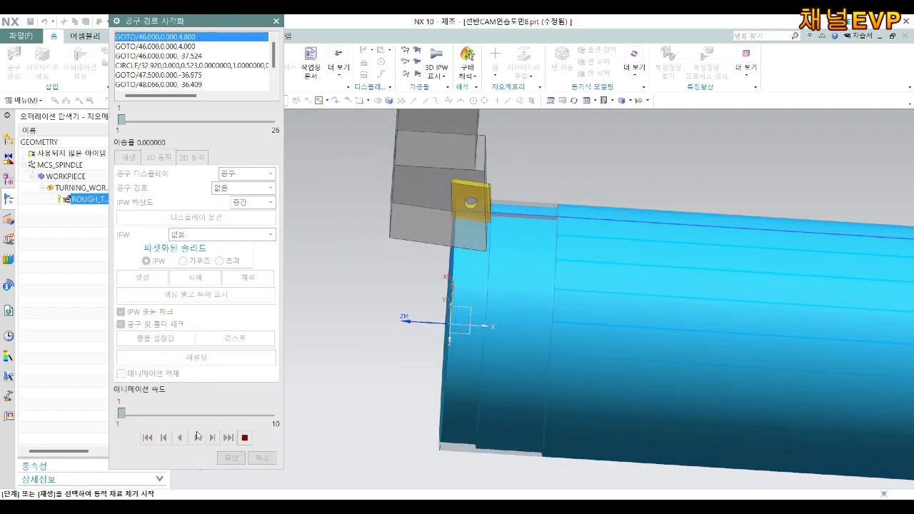
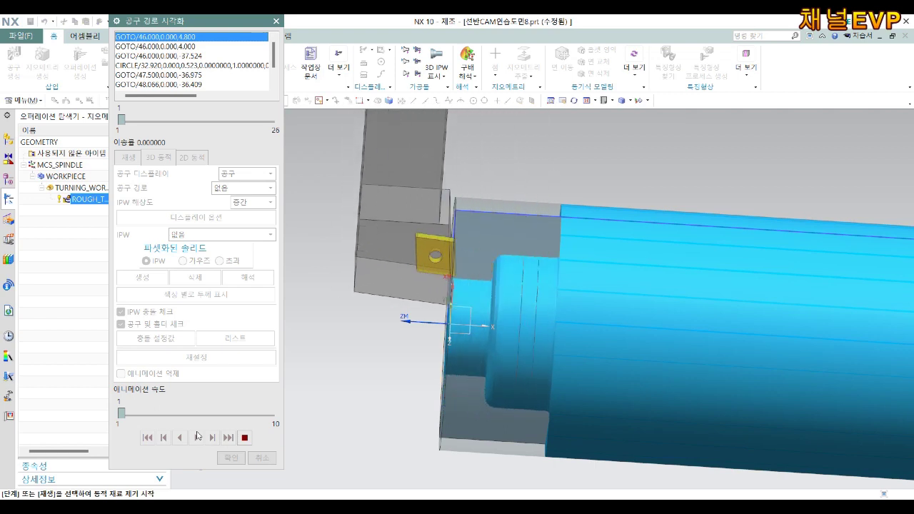
# Step: Close the finished toolpath simulation and regenerate the roughing toolpath
pyautogui.click(235, 460)
pyautogui.click(243, 270)
pyautogui.click(235, 300)
pyautogui.click(174, 455)
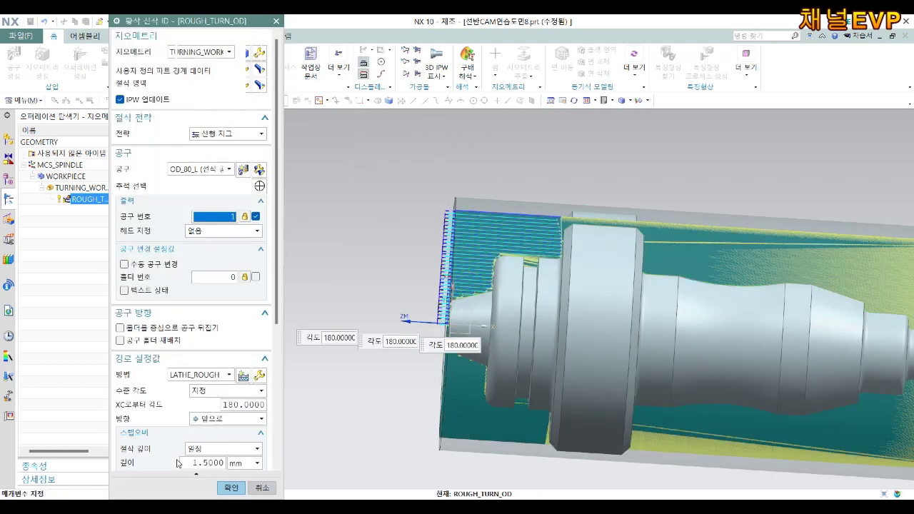
# Step: Set Cleanup to Level Only and Reversal Mode to cut later, then regenerate
pyautogui.scroll(-3, 178, 463)
pyautogui.click(219, 410)
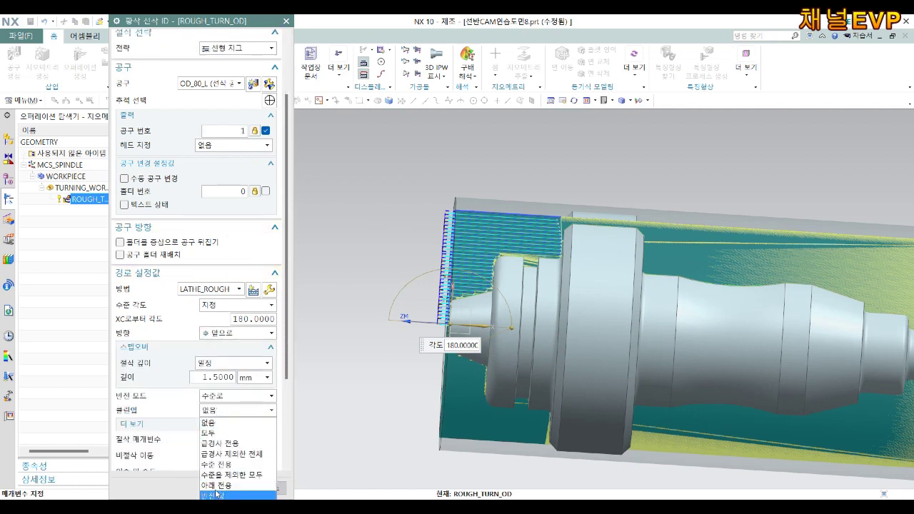
pyautogui.click(221, 461)
pyautogui.click(236, 397)
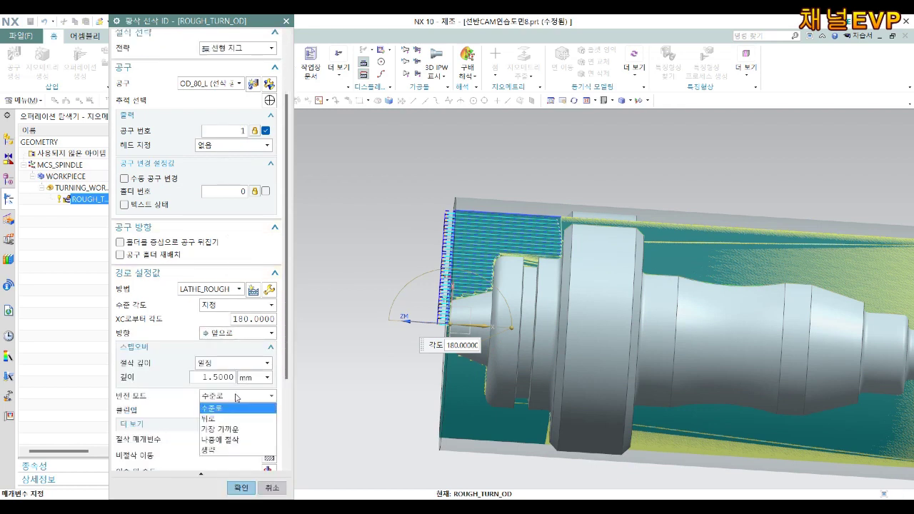
pyautogui.click(218, 440)
pyautogui.click(171, 467)
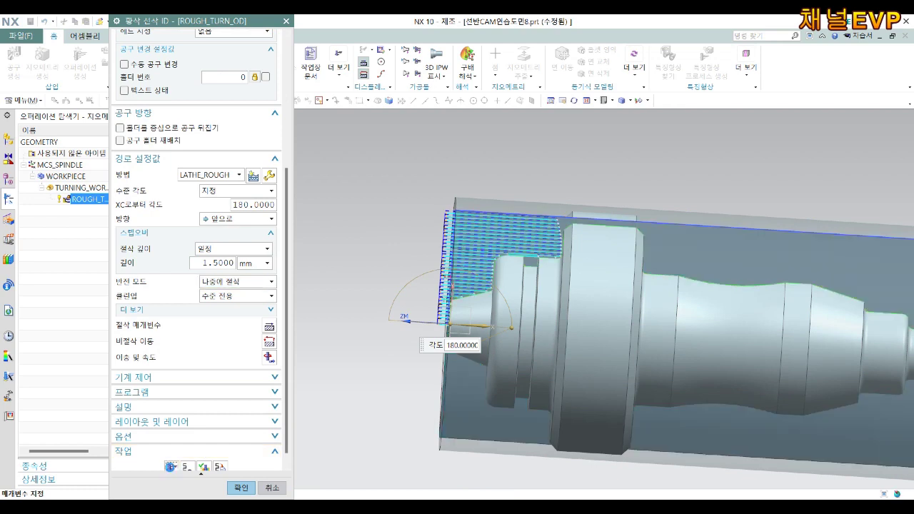
# Step: Change Reversal Mode to '수준으로' and regenerate the roughing path
pyautogui.scroll(-2, 176, 429)
pyautogui.scroll(-1, 176, 429)
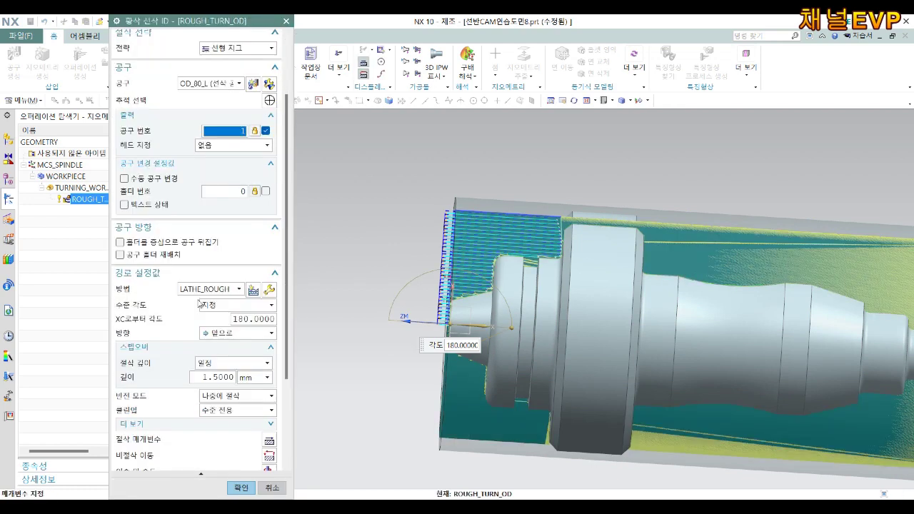
pyautogui.click(236, 397)
pyautogui.click(235, 410)
pyautogui.click(234, 397)
pyautogui.click(234, 350)
pyautogui.scroll(-3, 214, 357)
pyautogui.click(171, 457)
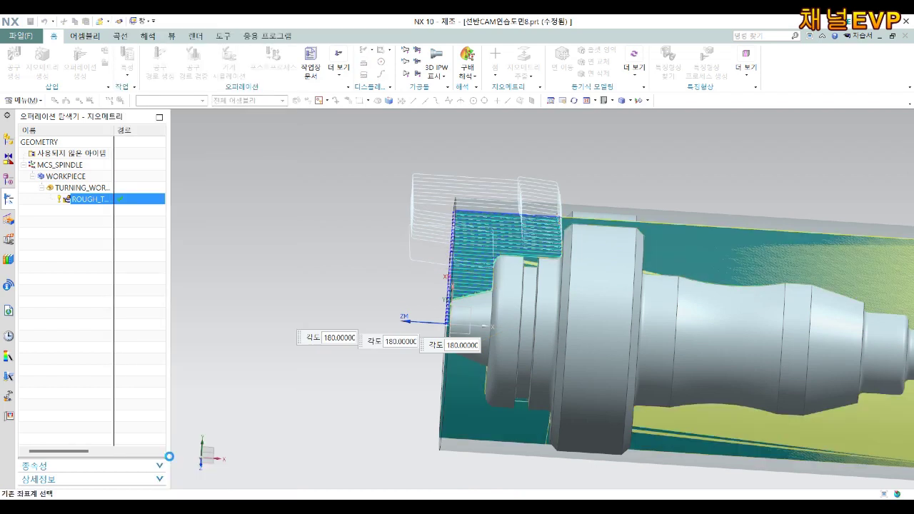
# Step: Set the cutting Direction to Forward
pyautogui.scroll(-2, 215, 343)
pyautogui.click(236, 333)
pyautogui.click(224, 357)
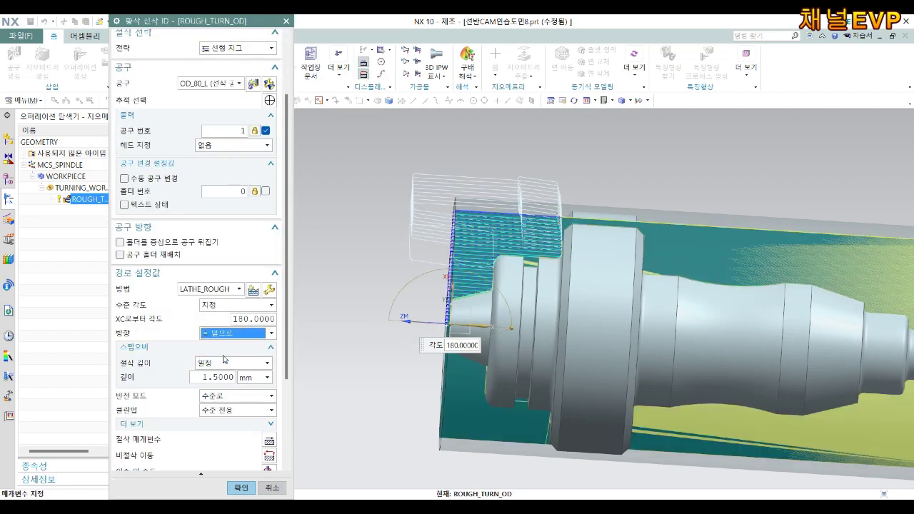
pyautogui.scroll(-3, 226, 334)
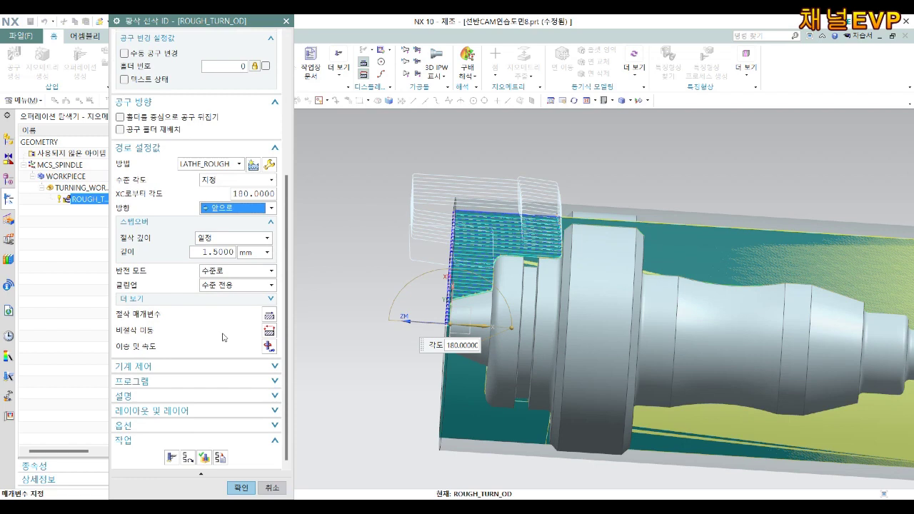
# Step: Accept the rough turning operation and glance at the WORKPIECE geometry settings
pyautogui.click(241, 488)
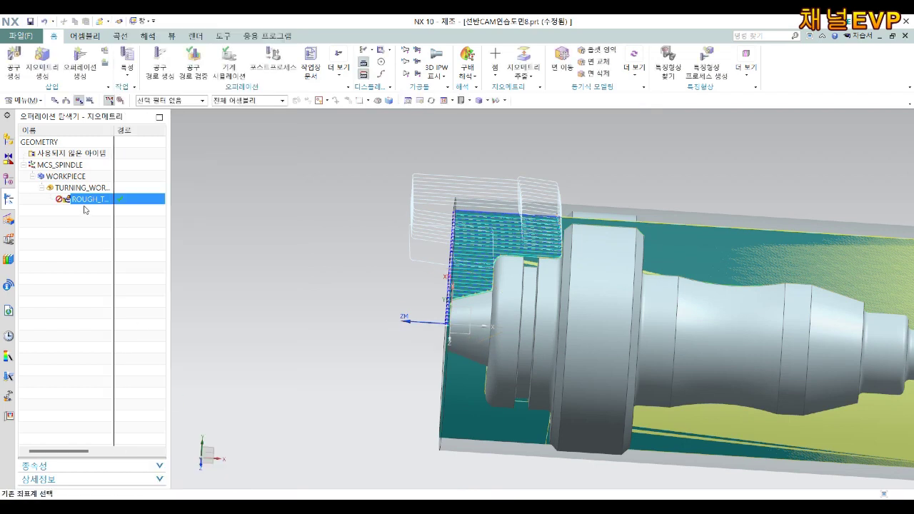
pyautogui.doubleClick(67, 176)
pyautogui.click(262, 216)
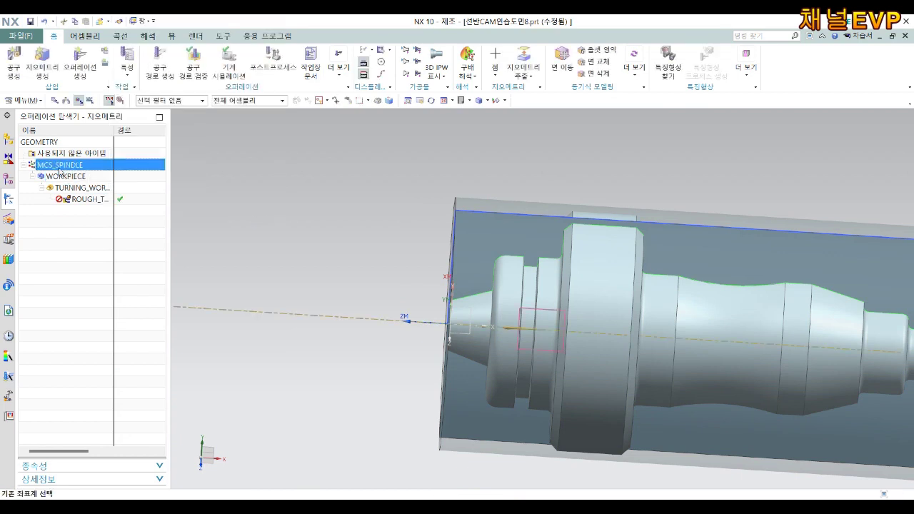
# Step: Rotate the MCS_SPINDLE coordinate system about ZC and reopen ROUGH_TURN_OD to inspect it
pyautogui.doubleClick(61, 165)
pyautogui.moveTo(602, 327)
pyautogui.mouseDown(button='middle')
pyautogui.moveTo(530, 362)
pyautogui.moveTo(506, 386)
pyautogui.mouseUp(button='middle')
pyautogui.click(245, 52)
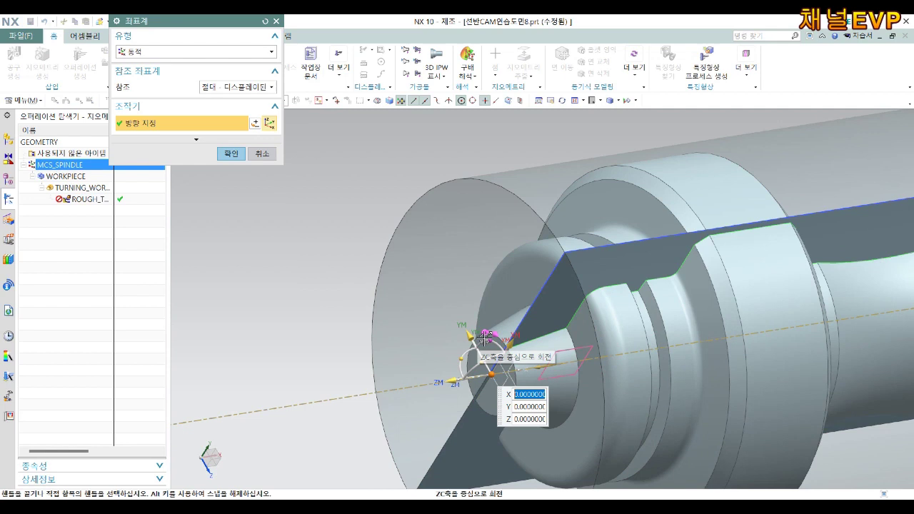
pyautogui.click(489, 340)
pyautogui.write('180.000')
pyautogui.press('Return')
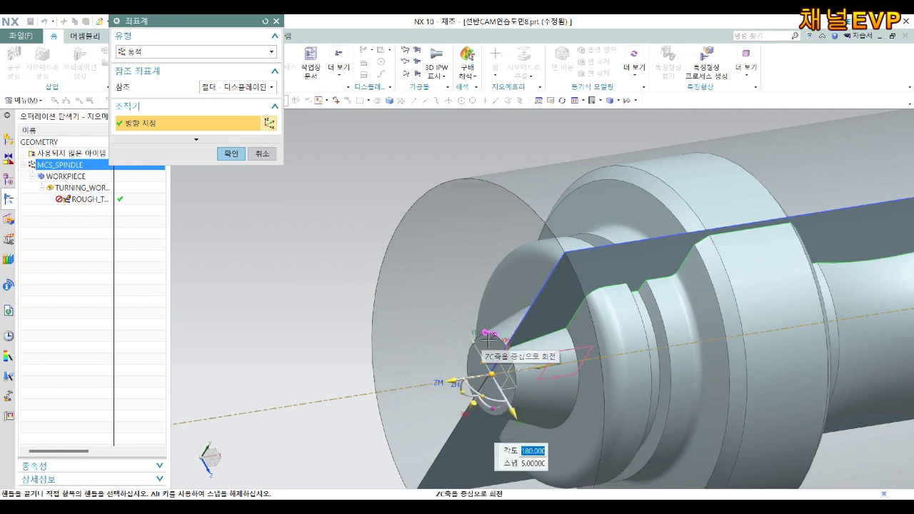
pyautogui.click(231, 153)
pyautogui.click(233, 189)
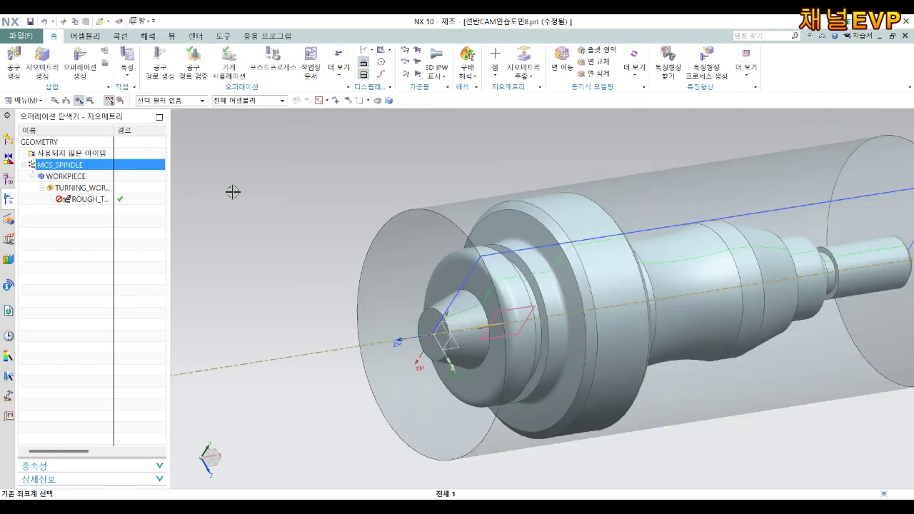
pyautogui.doubleClick(89, 199)
pyautogui.scroll(-5, 170, 443)
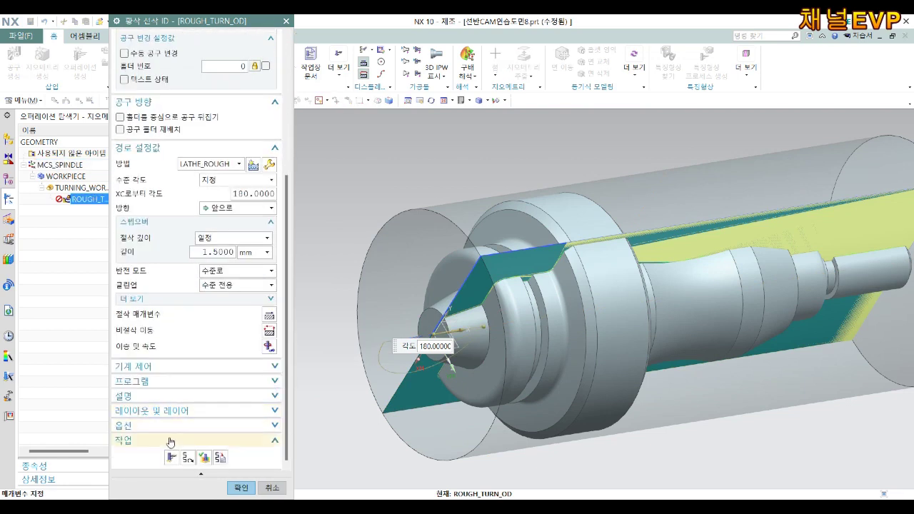
pyautogui.moveTo(400, 300); pyautogui.dragTo(485, 233, button='middle')
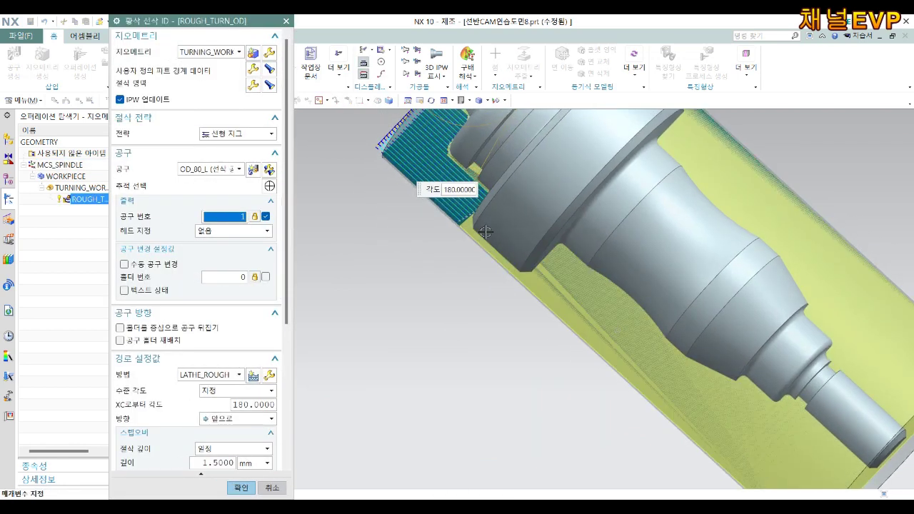
pyautogui.moveTo(286, 178)
pyautogui.moveTo(615, 260); pyautogui.dragTo(586, 271, button='middle')
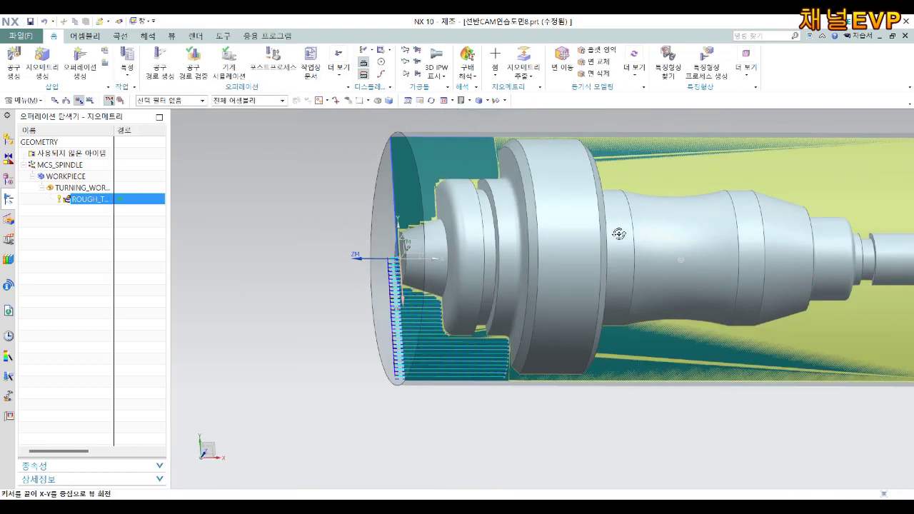
# Step: Rotate MCS_SPINDLE a further 180° about ZC, then reopen ROUGH_TURN_OD
pyautogui.click(64, 165)
pyautogui.doubleClick(64, 165)
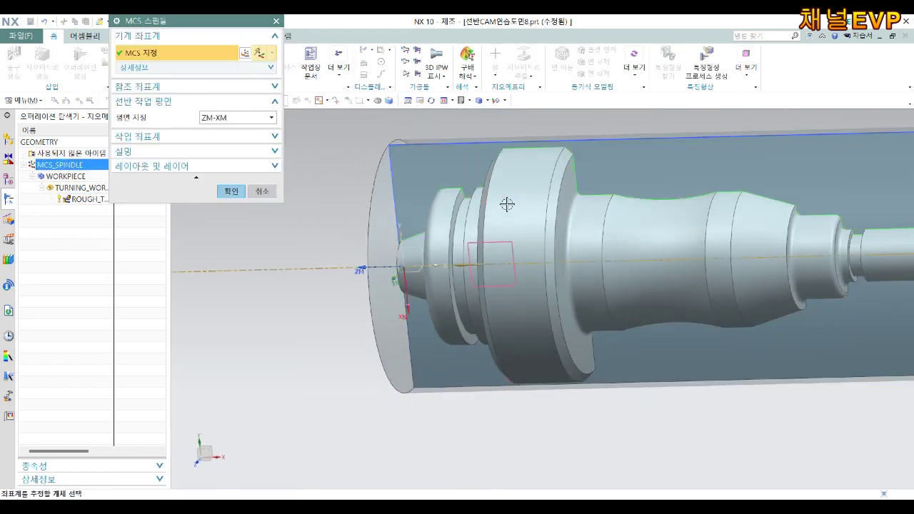
pyautogui.click(255, 65)
pyautogui.scroll(5, 495, 272)
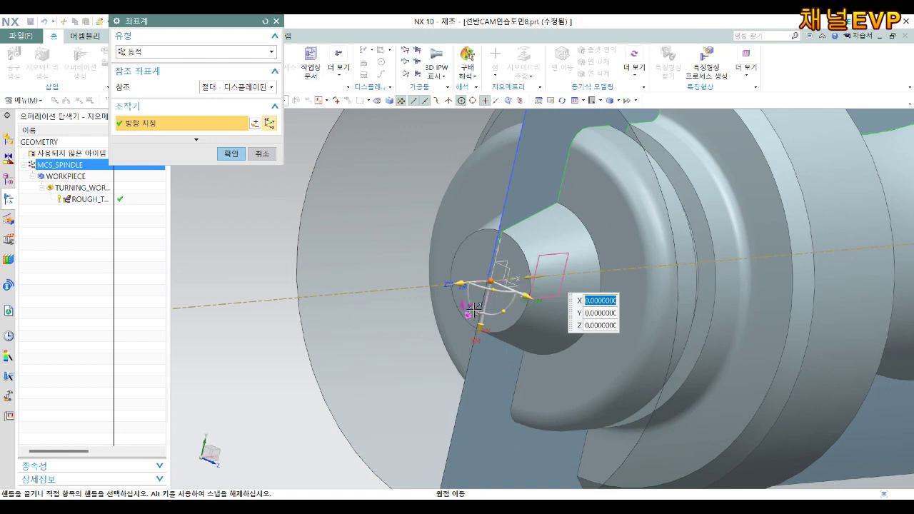
pyautogui.scroll(3, 476, 308)
pyautogui.click(460, 277)
pyautogui.write('18')
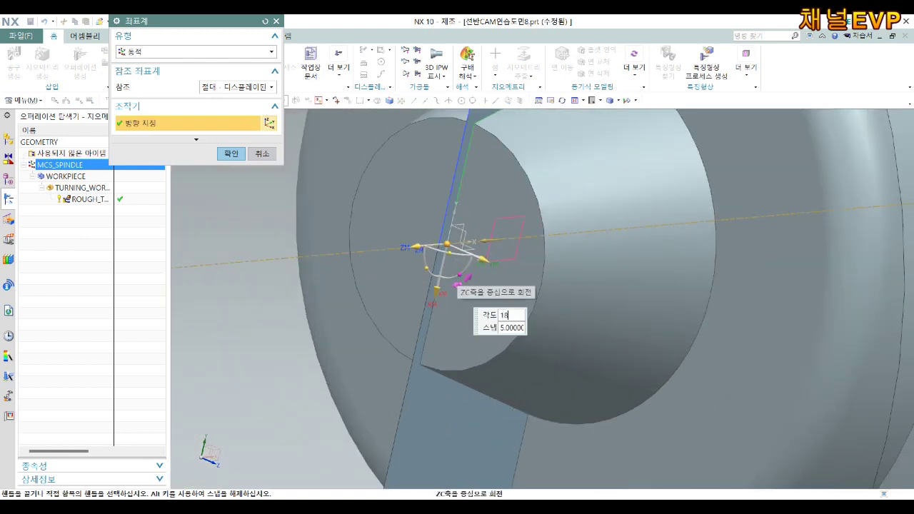
pyautogui.write('0')
pyautogui.press('Return')
pyautogui.click(230, 154)
pyautogui.click(230, 191)
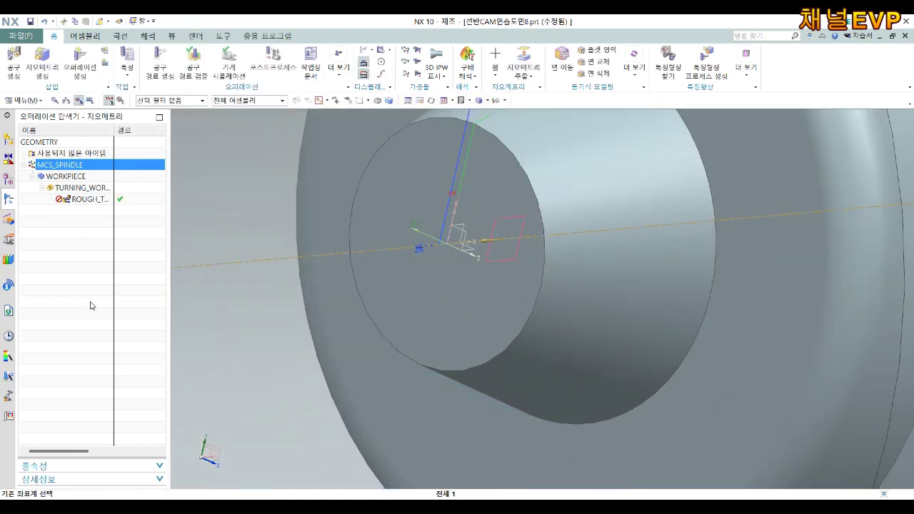
pyautogui.doubleClick(93, 199)
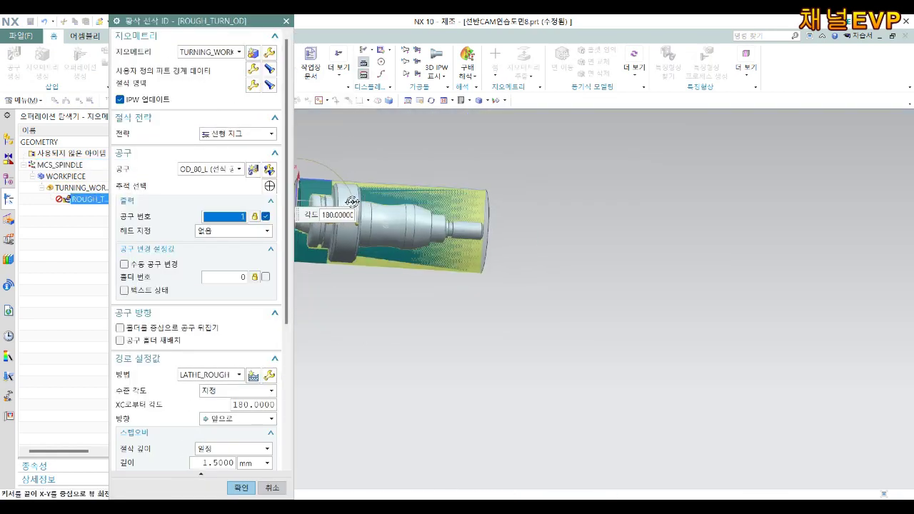
# Step: Check the radial stock allowance on the Stock tab of Cutting Parameters, then close it
pyautogui.scroll(3, 649, 266)
pyautogui.scroll(-5, 138, 447)
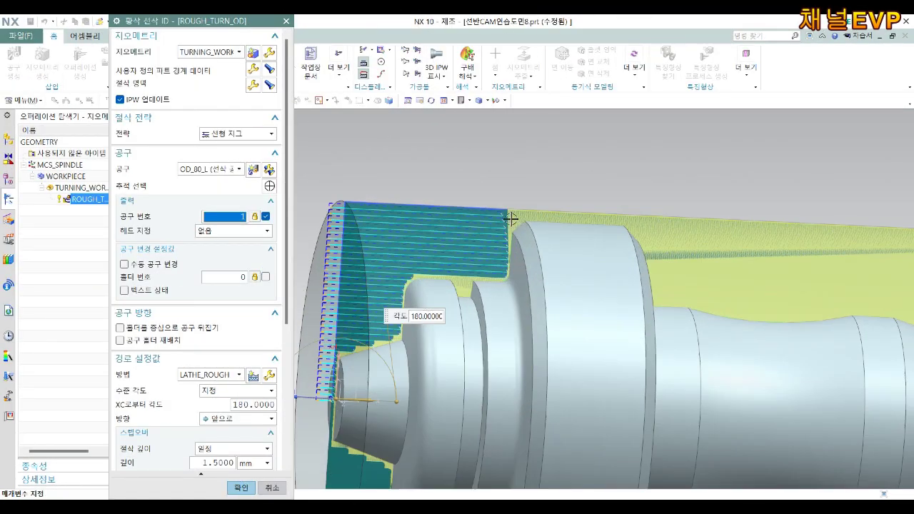
pyautogui.scroll(1, 531, 200)
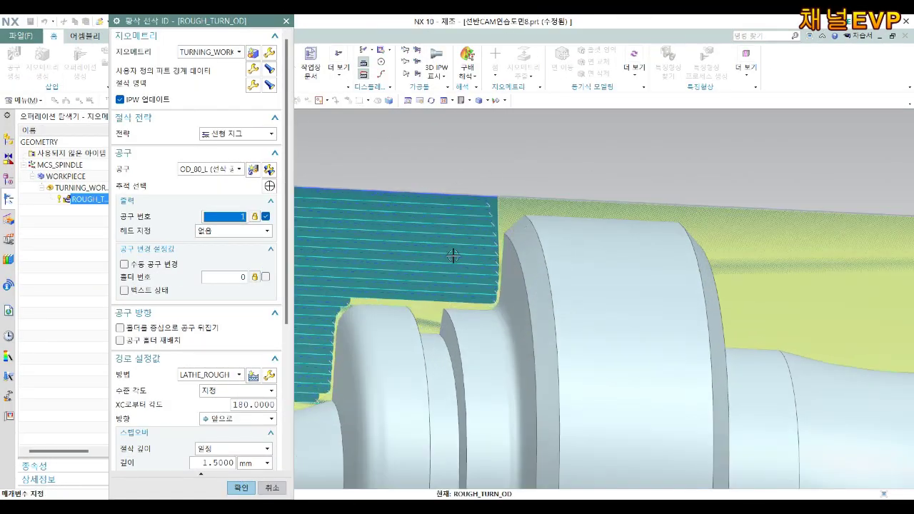
pyautogui.scroll(-5, 246, 268)
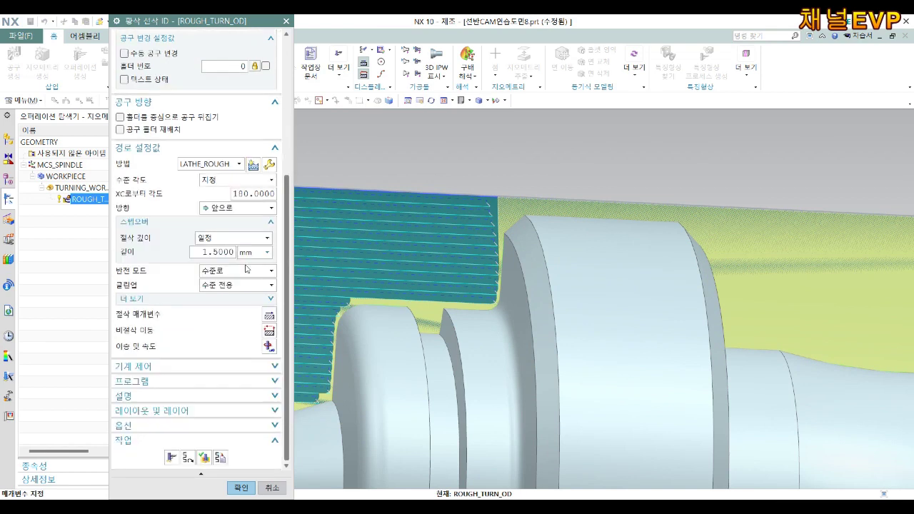
pyautogui.click(269, 317)
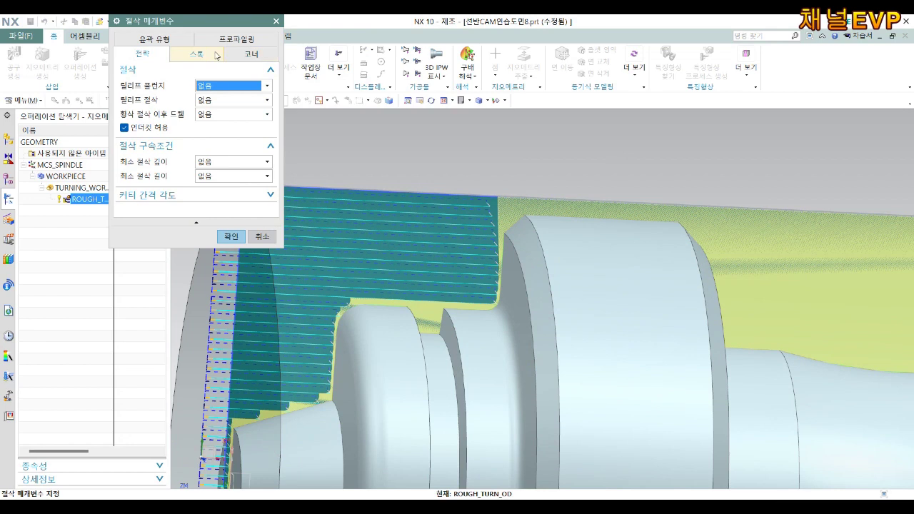
pyautogui.click(210, 57)
pyautogui.doubleClick(245, 113)
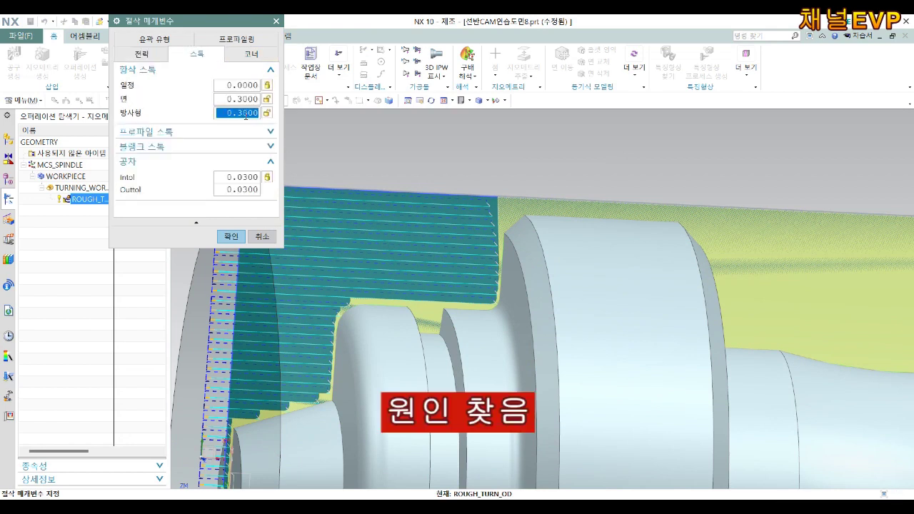
pyautogui.click(254, 242)
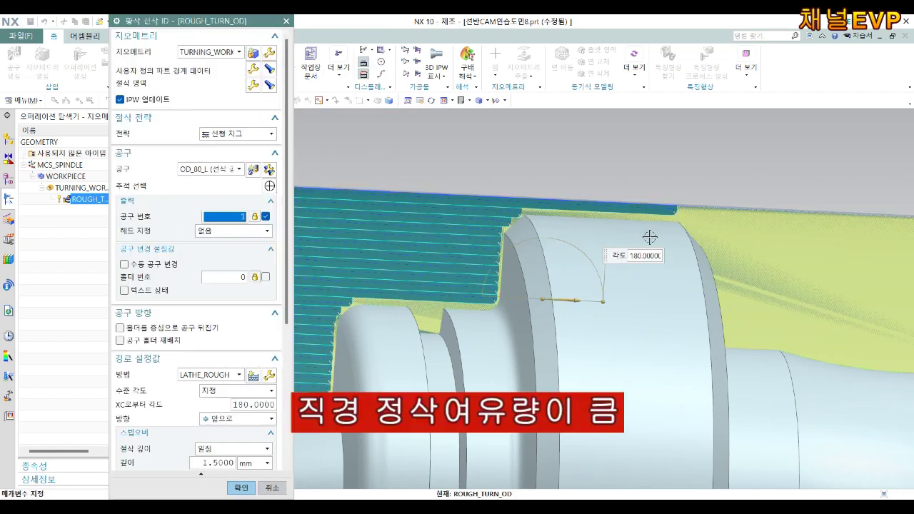
pyautogui.scroll(2, 707, 235)
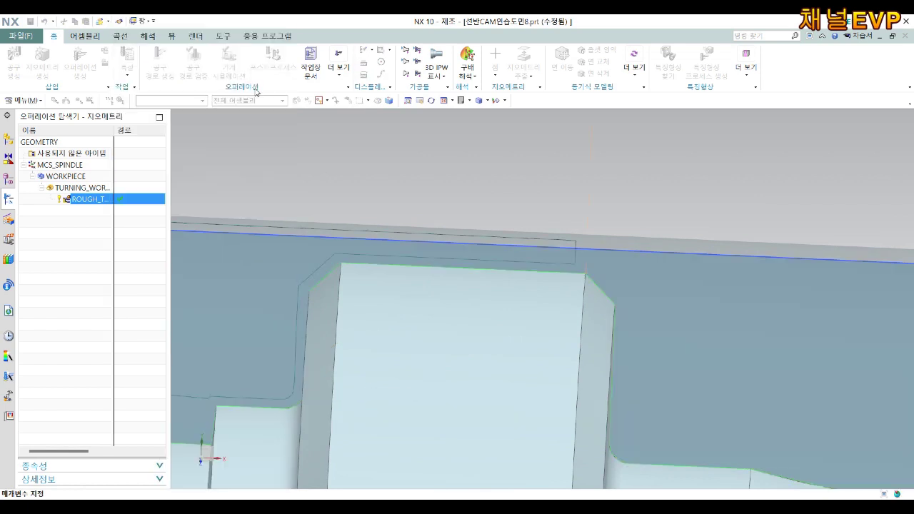
# Step: Set Axial Trim Plane 1 to a point at X 70 and regenerate the roughing path
pyautogui.click(253, 86)
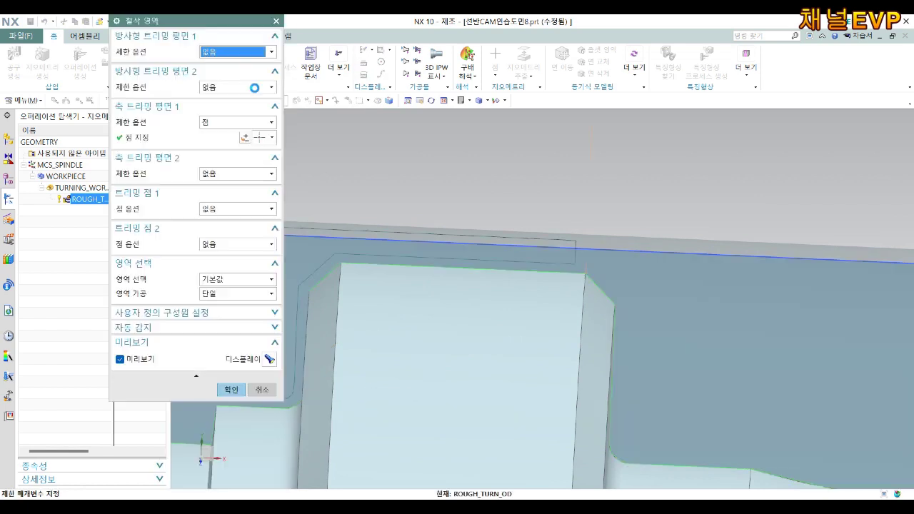
pyautogui.press('Return')
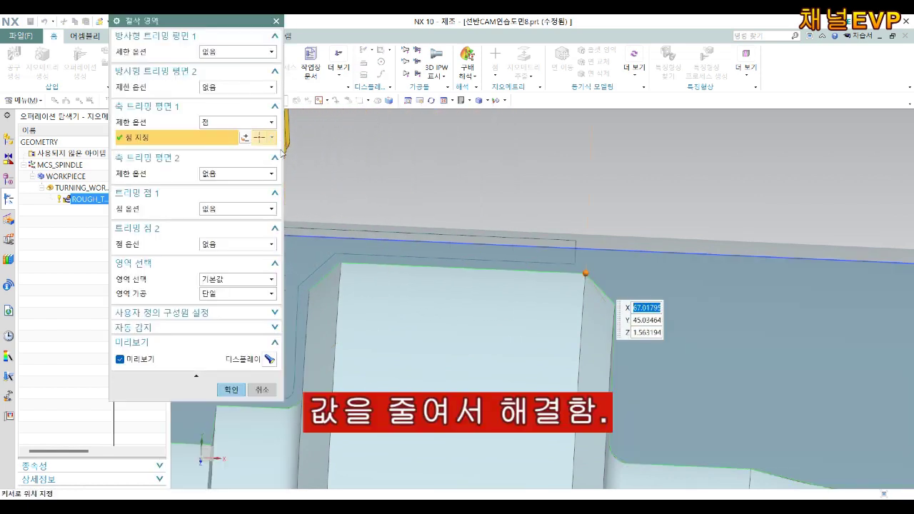
pyautogui.click(246, 135)
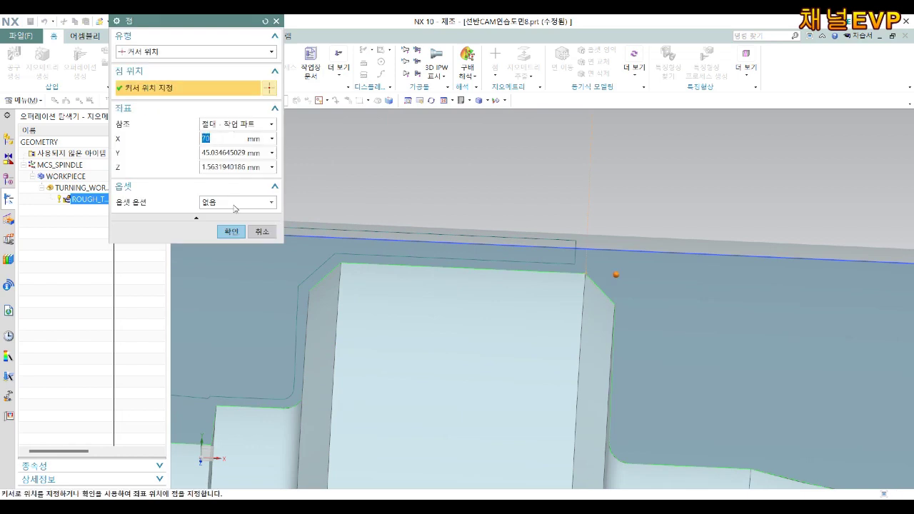
pyautogui.click(230, 232)
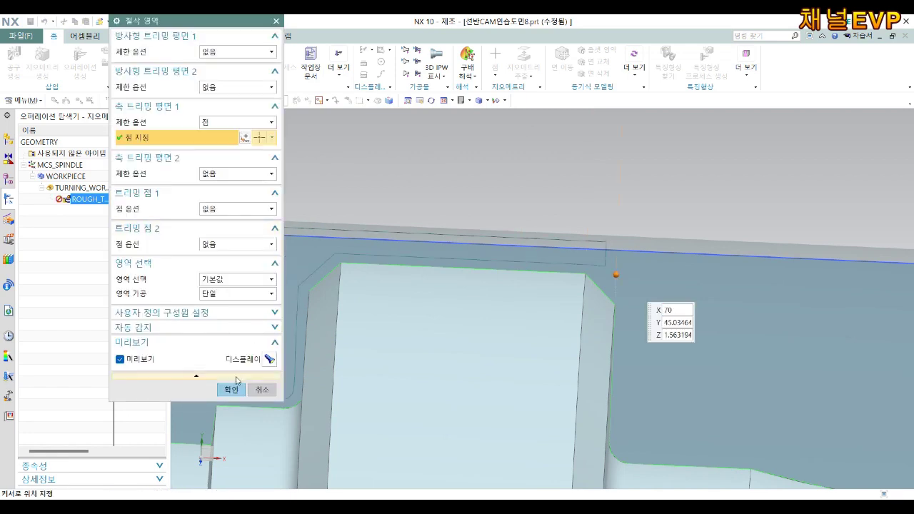
pyautogui.click(233, 388)
pyautogui.scroll(-5, 214, 343)
pyautogui.scroll(-5, 164, 467)
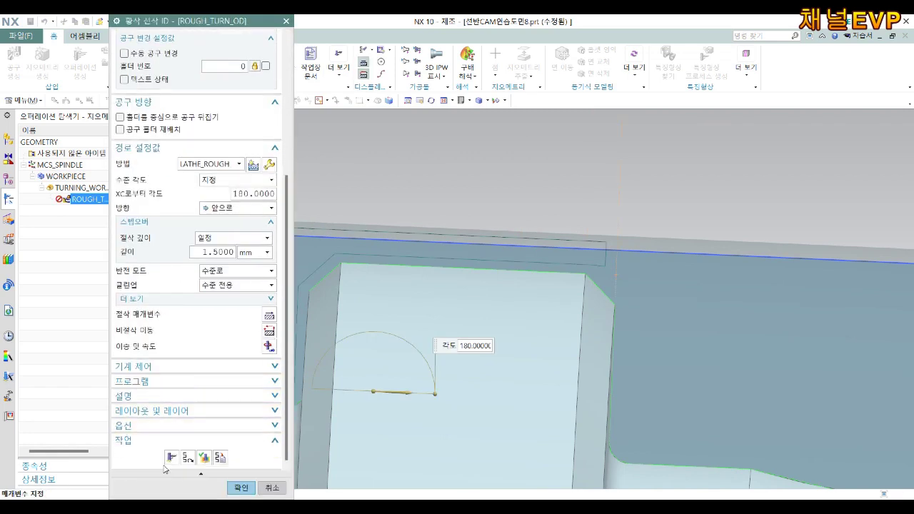
pyautogui.click(173, 458)
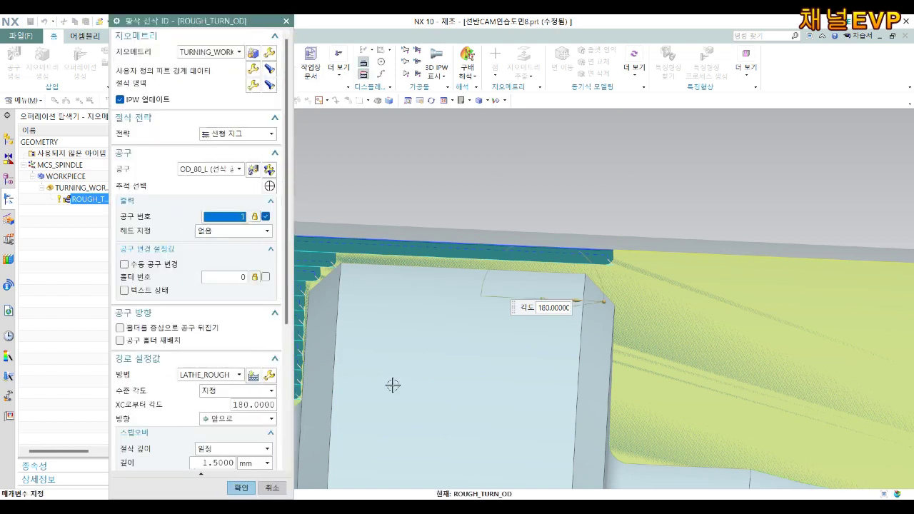
# Step: Play the 3D Dynamic verification of the trimmed roughing toolpath and return to the operation
pyautogui.scroll(5, 413, 386)
pyautogui.scroll(-5, 413, 386)
pyautogui.moveTo(433, 351)
pyautogui.keyDown('shift'); pyautogui.mouseDown(button='middle')
pyautogui.moveTo(543, 250)
pyautogui.moveTo(493, 293)
pyautogui.mouseUp(button='middle'); pyautogui.keyUp('shift')
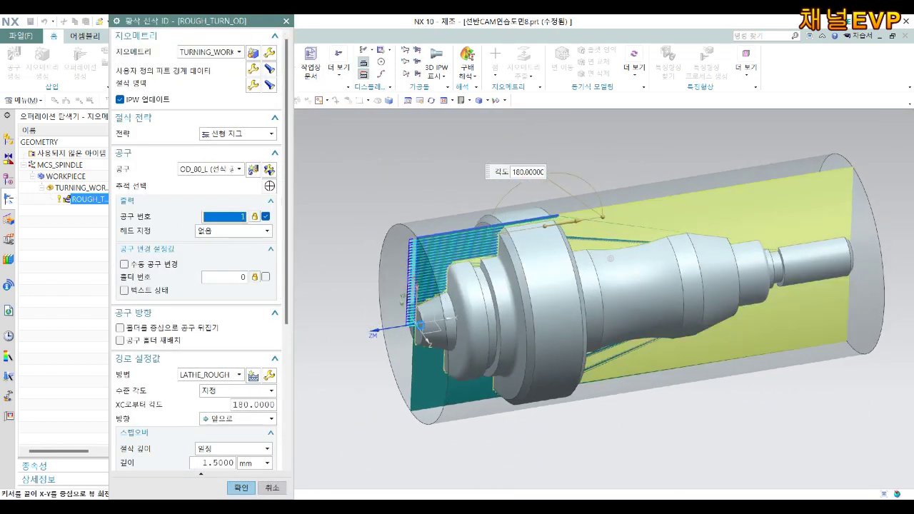
pyautogui.scroll(-3, 221, 453)
pyautogui.scroll(-2, 223, 457)
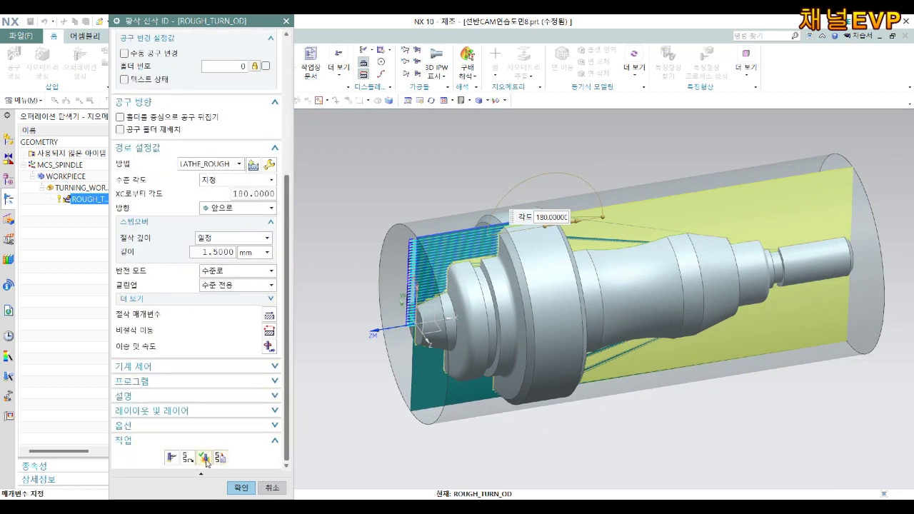
pyautogui.click(205, 459)
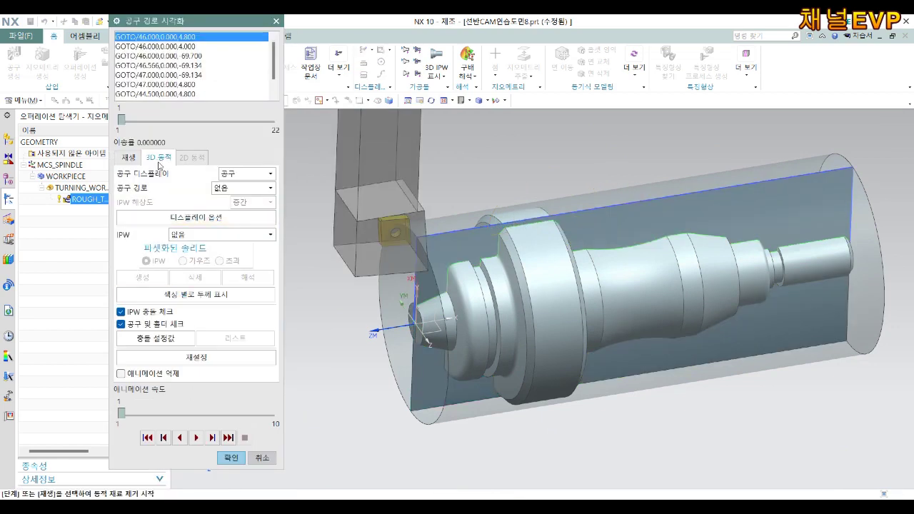
pyautogui.moveTo(469, 297)
pyautogui.mouseDown(button='middle')
pyautogui.moveTo(457, 267)
pyautogui.moveTo(335, 332)
pyautogui.mouseUp(button='middle')
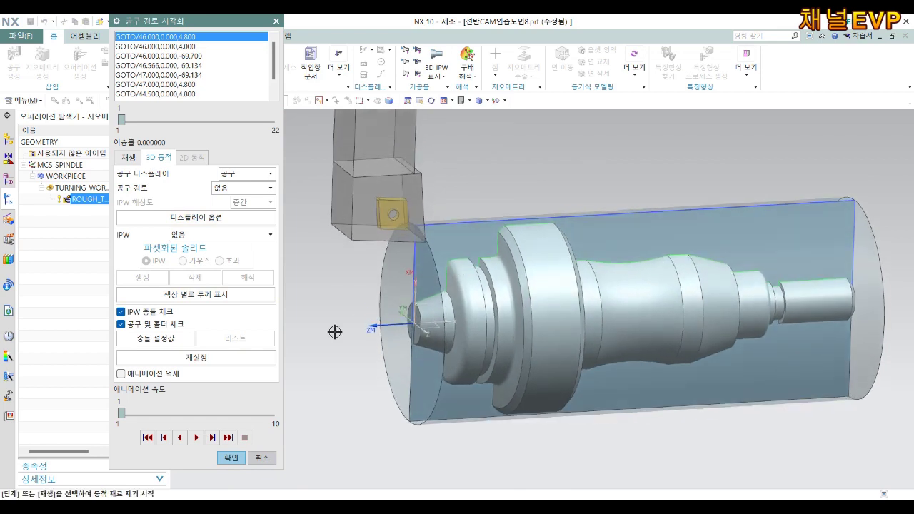
pyautogui.click(197, 438)
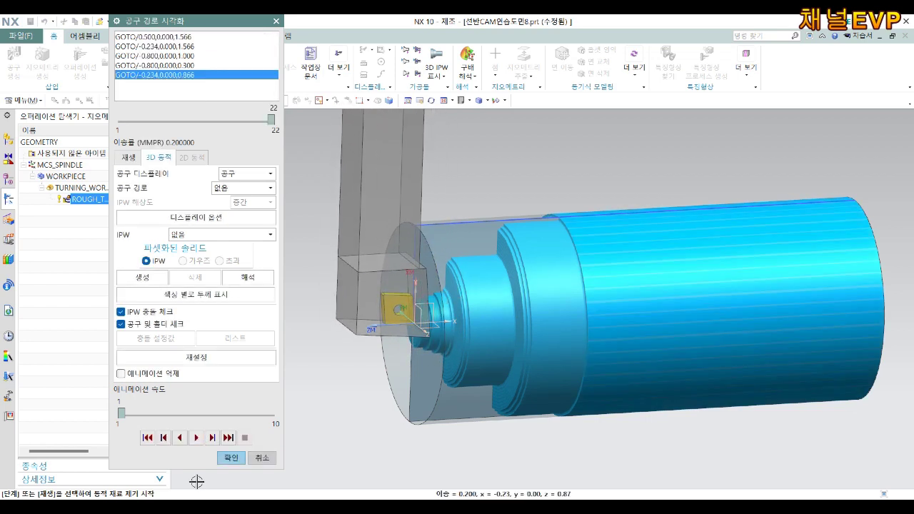
pyautogui.click(232, 455)
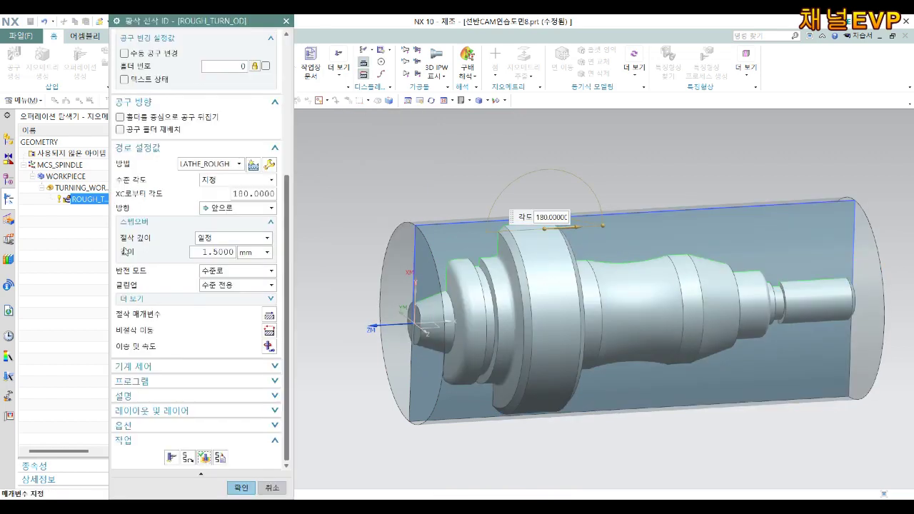
# Step: Accept the roughing operation and create a CENTERLINE_SPOTDRILL operation on TURNING_WORKPIECE
pyautogui.click(241, 486)
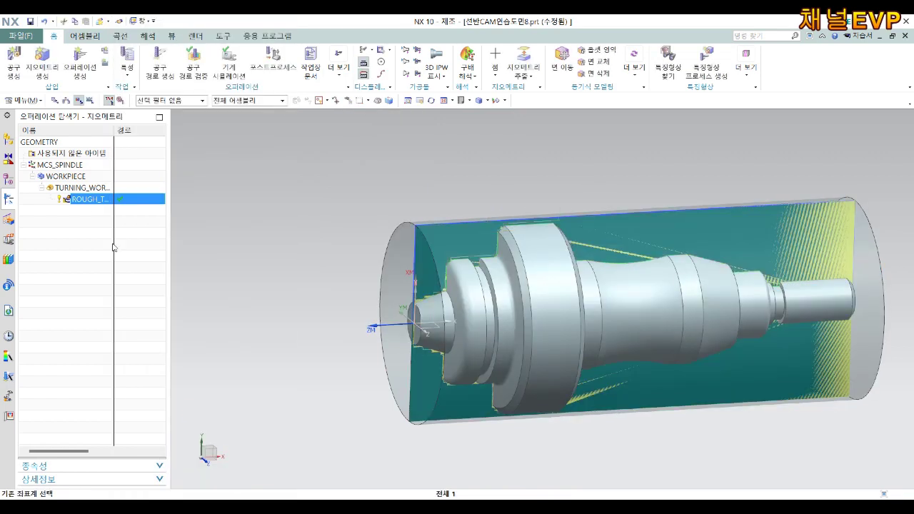
pyautogui.click(79, 61)
pyautogui.click(155, 89)
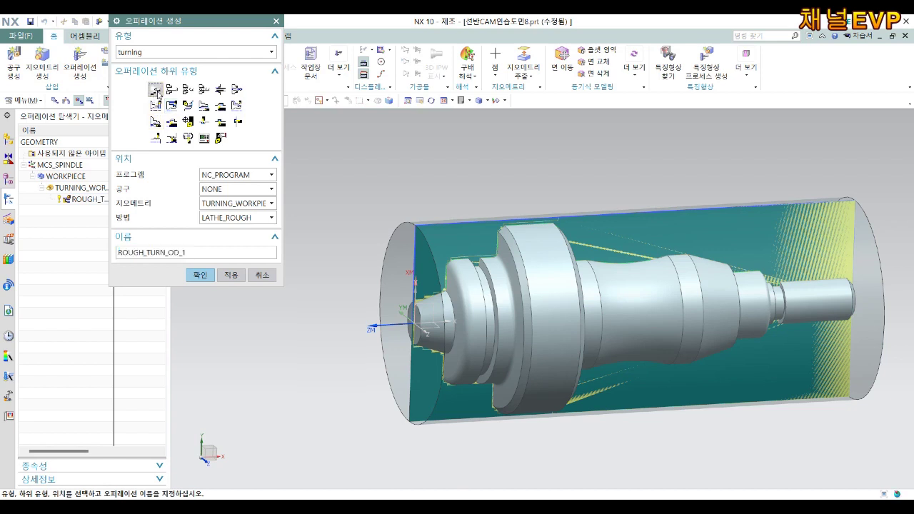
pyautogui.click(194, 274)
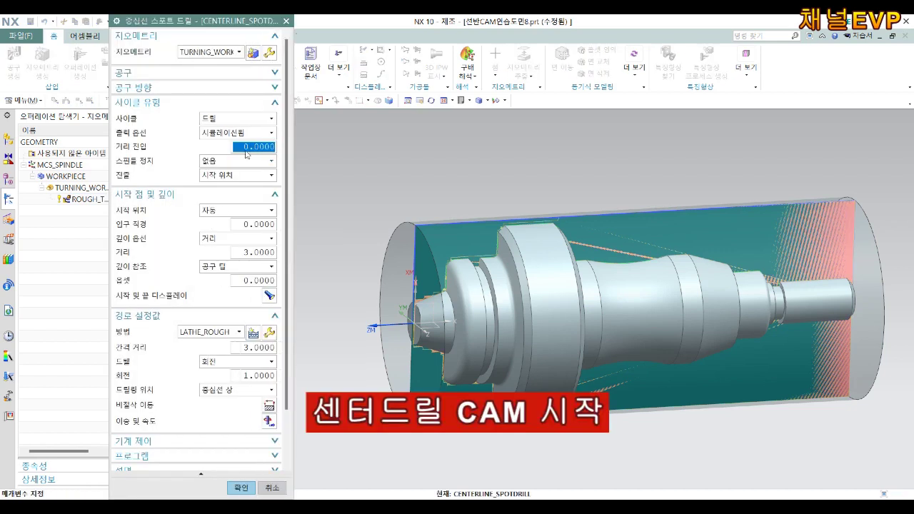
pyautogui.click(234, 51)
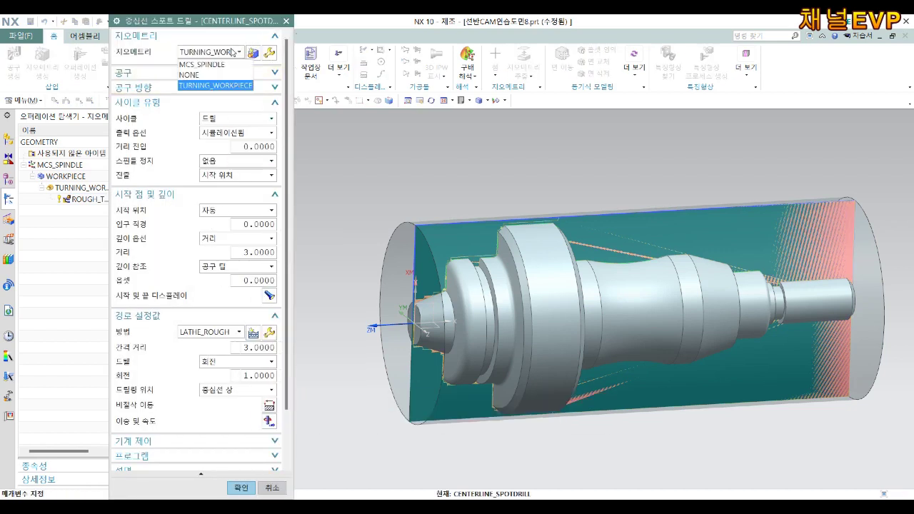
pyautogui.click(233, 51)
pyautogui.click(189, 74)
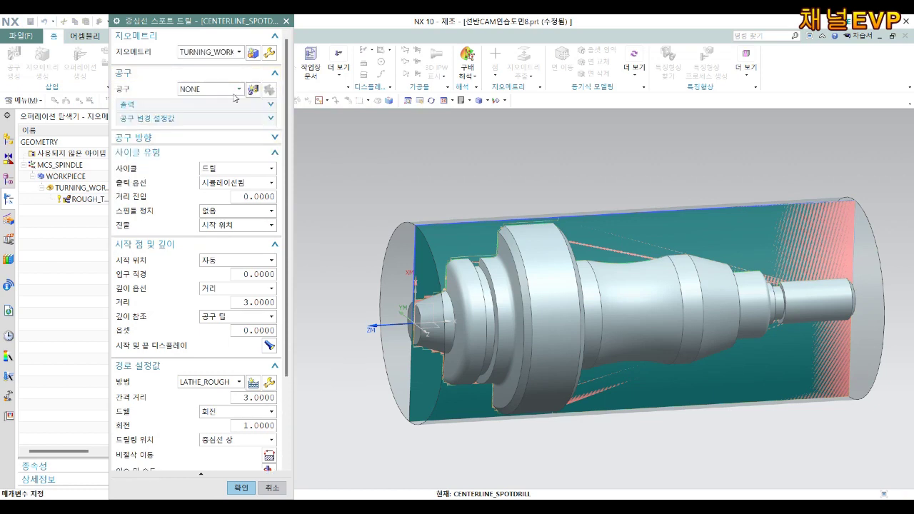
# Step: Create a new spot drilling tool: diameter 6, point angle 90°, tool number 2
pyautogui.click(253, 90)
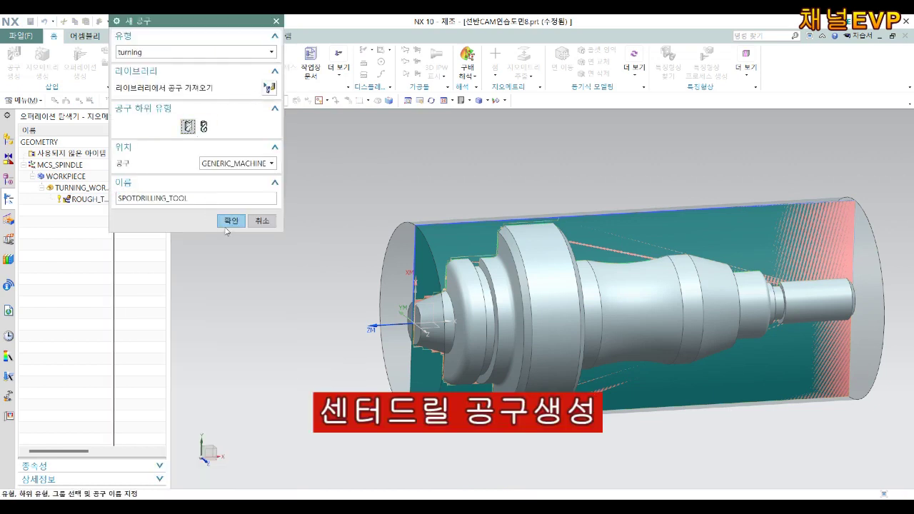
pyautogui.click(226, 225)
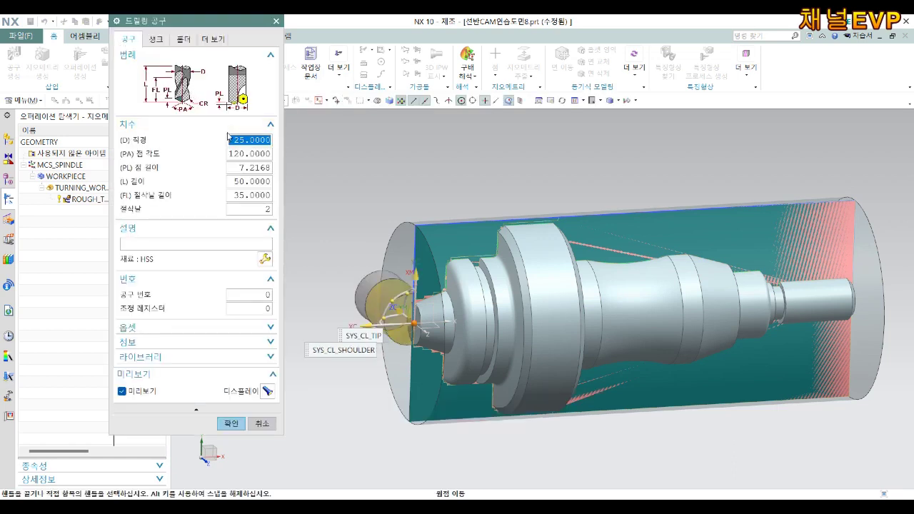
pyautogui.click(226, 133)
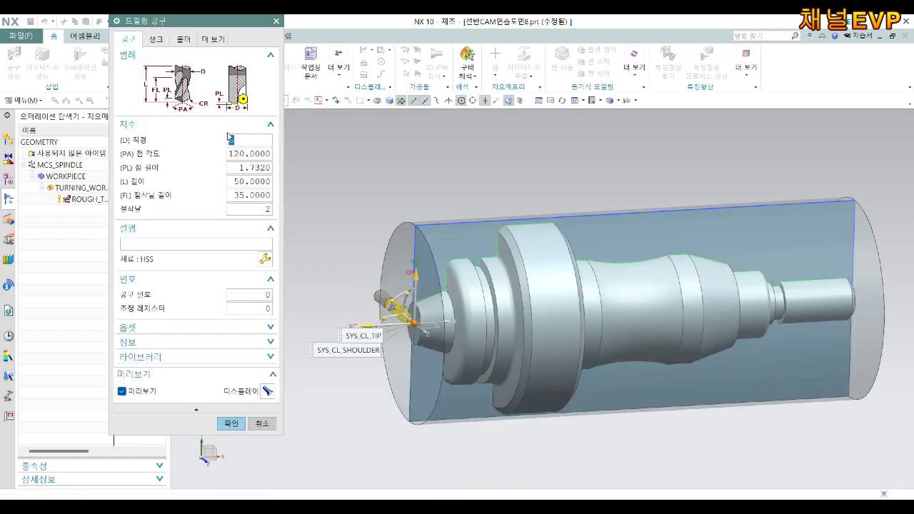
pyautogui.write('90')
pyautogui.press('Return')
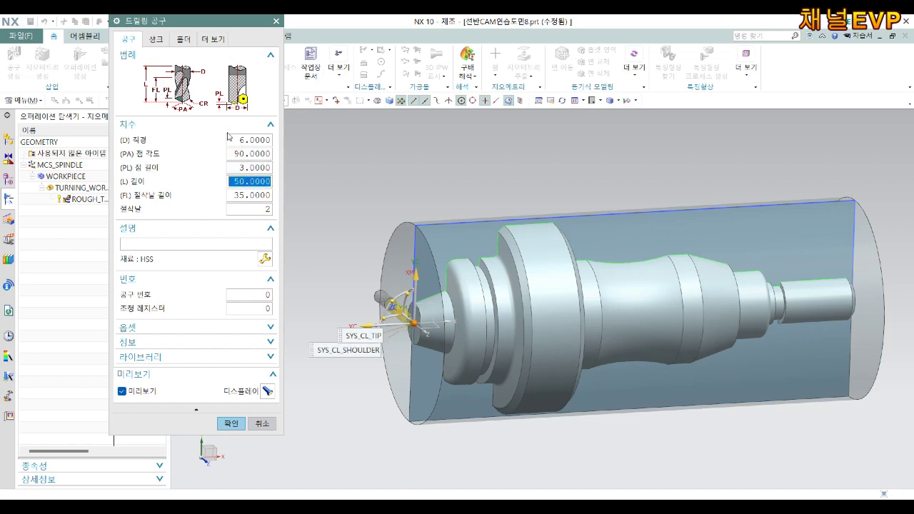
pyautogui.write('2')
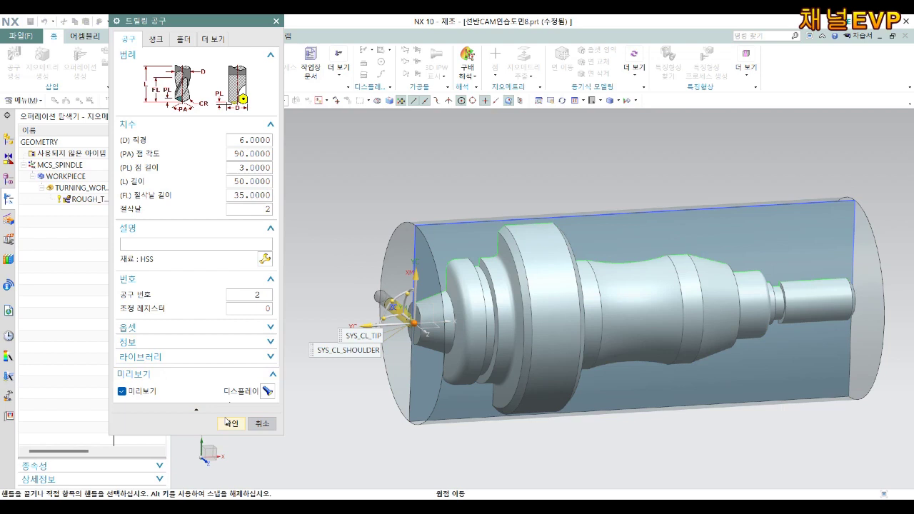
pyautogui.click(231, 423)
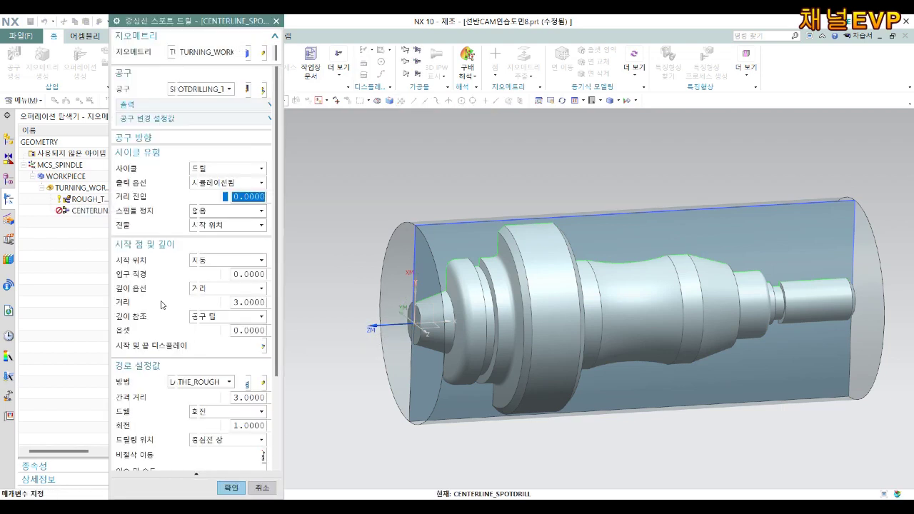
# Step: Set the spot drilling depth Distance to 2
pyautogui.click(201, 108)
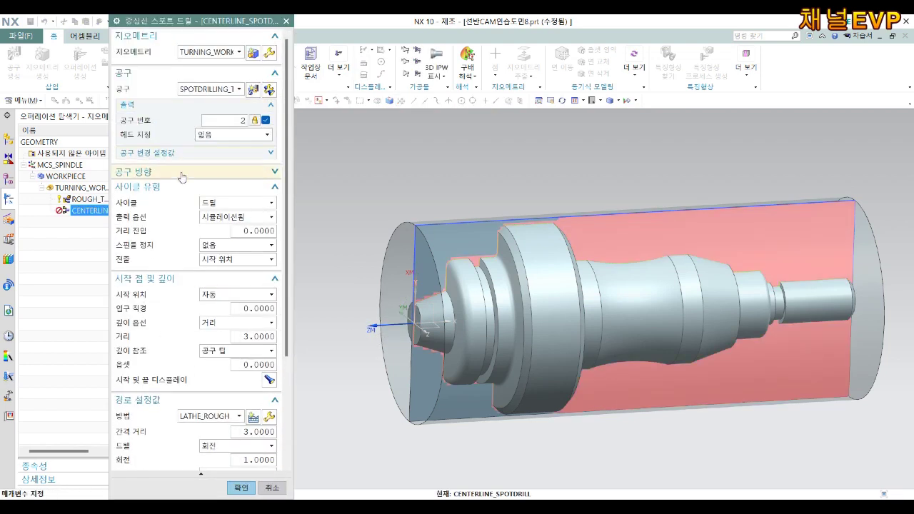
pyautogui.click(176, 152)
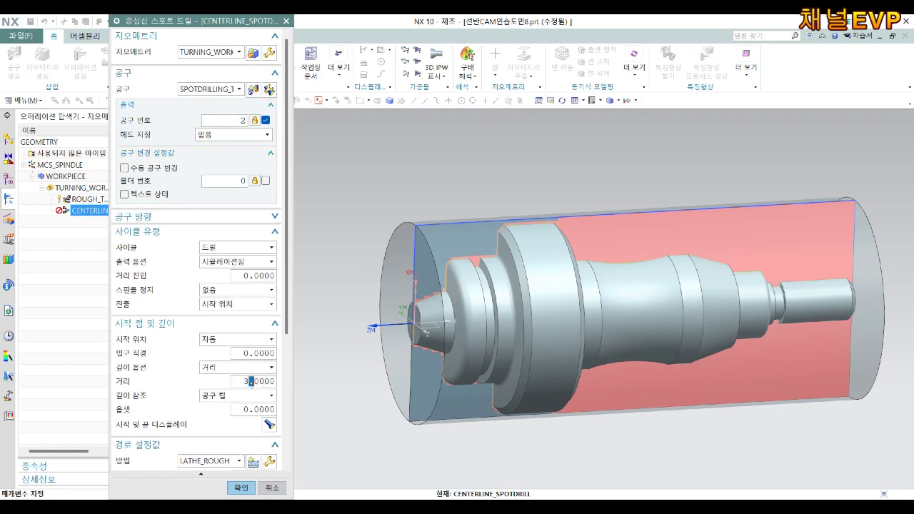
pyautogui.write('2')
pyautogui.press('Return')
pyautogui.scroll(-3, 248, 379)
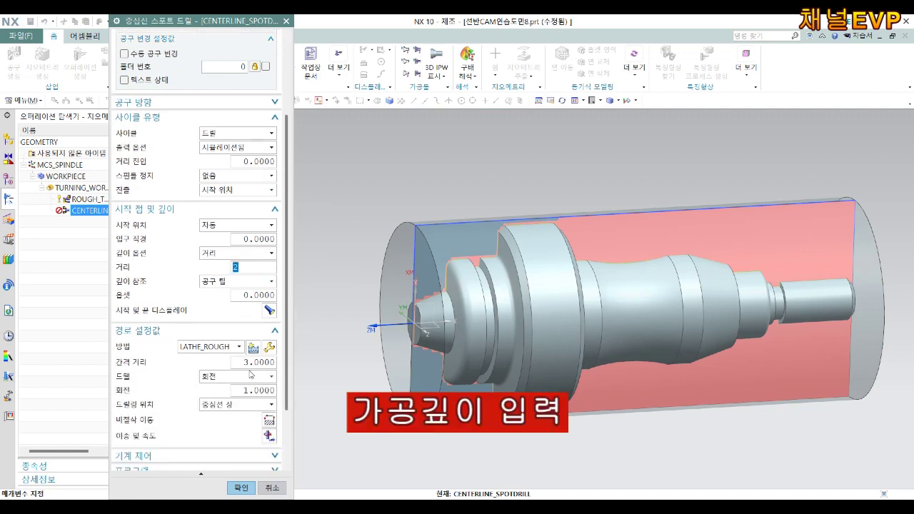
pyautogui.scroll(-2, 258, 373)
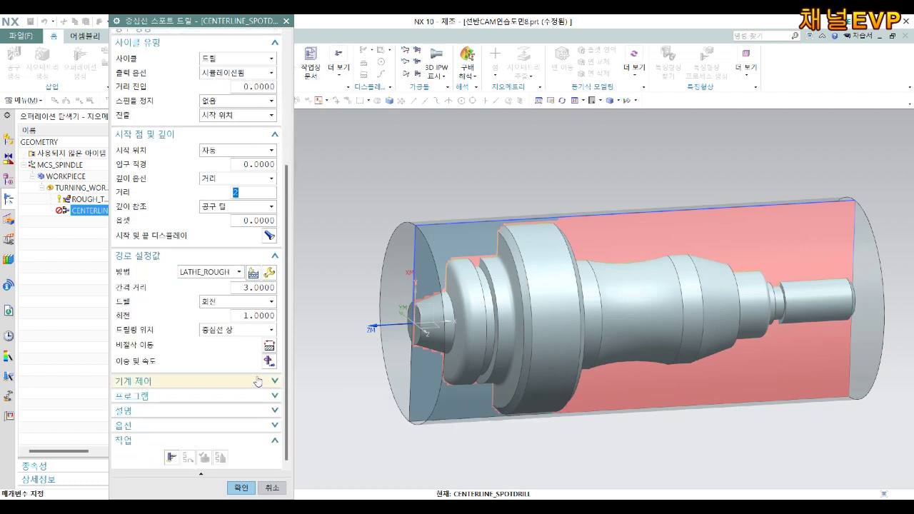
# Step: Set surface speed 800 and cut feed 0.1 mmpr, then generate the toolpath
pyautogui.click(269, 361)
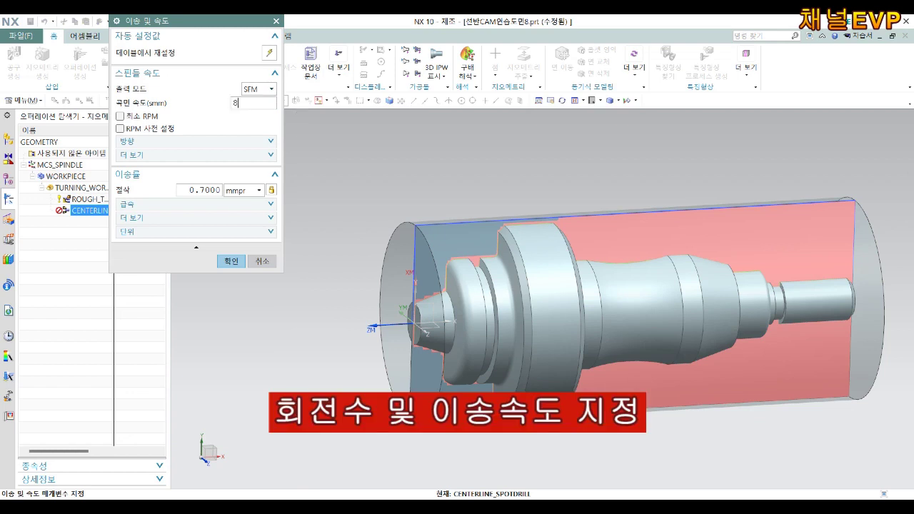
pyautogui.press('Return')
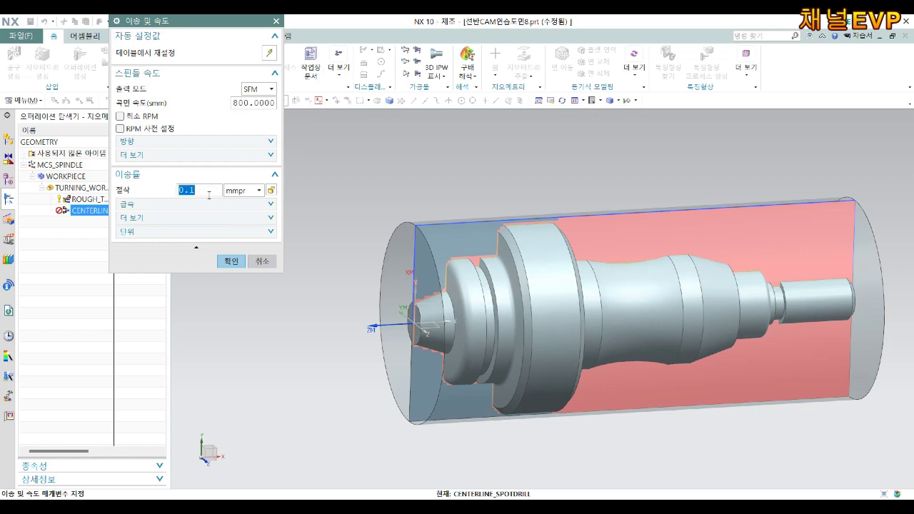
pyautogui.click(219, 261)
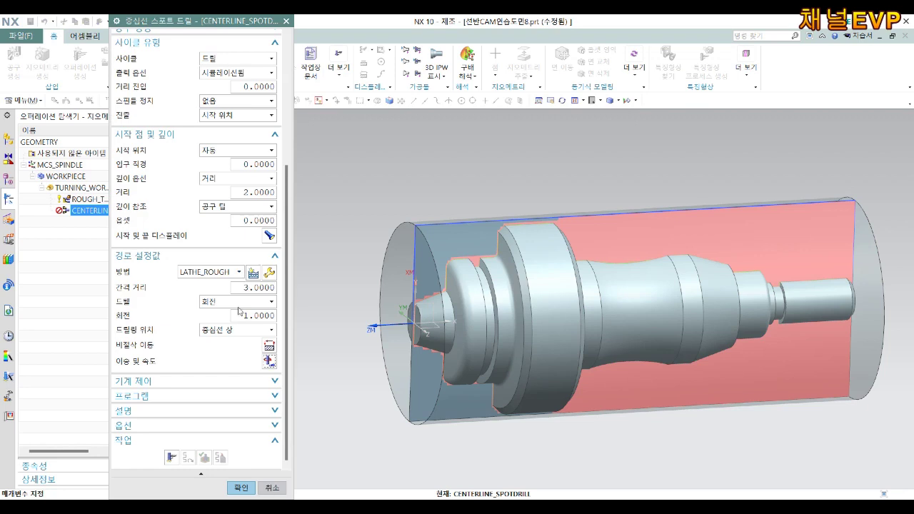
pyautogui.click(173, 457)
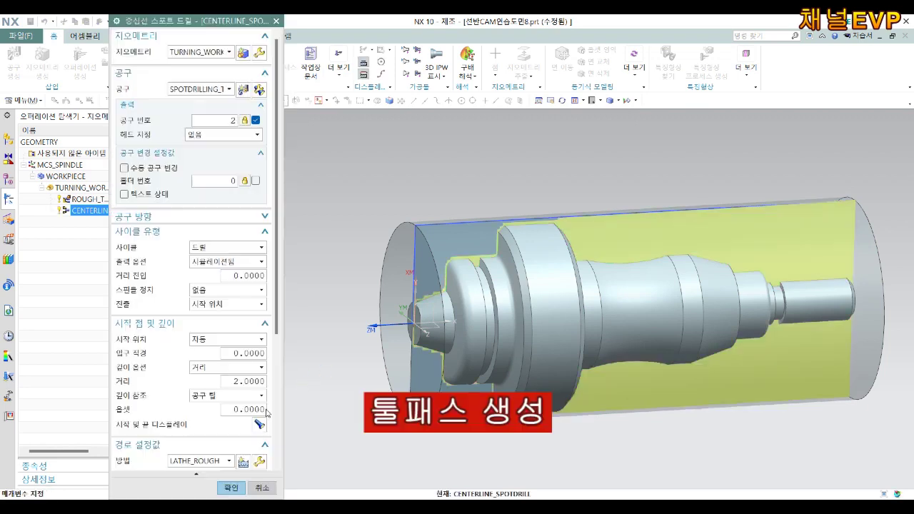
pyautogui.scroll(-2, 225, 408)
pyautogui.scroll(-3, 226, 407)
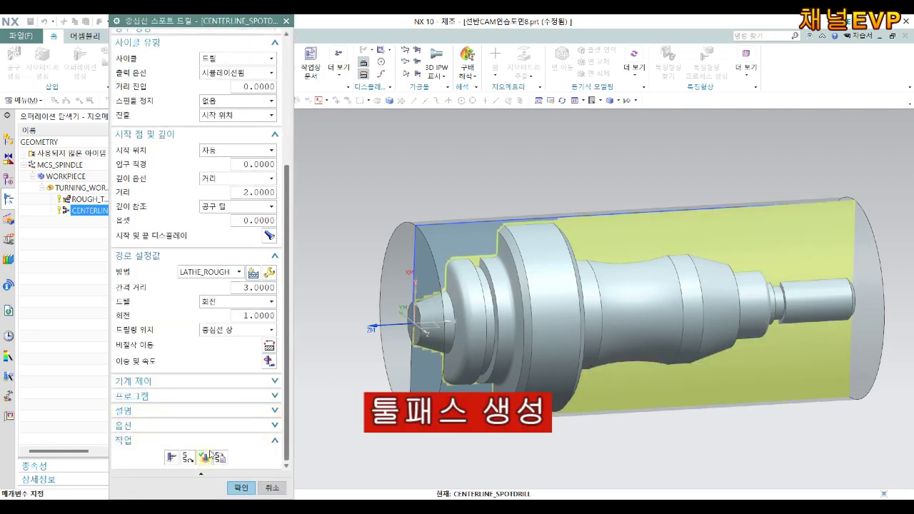
# Step: Run the 3D Dynamic simulation of the spot drilling path, then accept the operation
pyautogui.click(212, 457)
pyautogui.scroll(5, 445, 276)
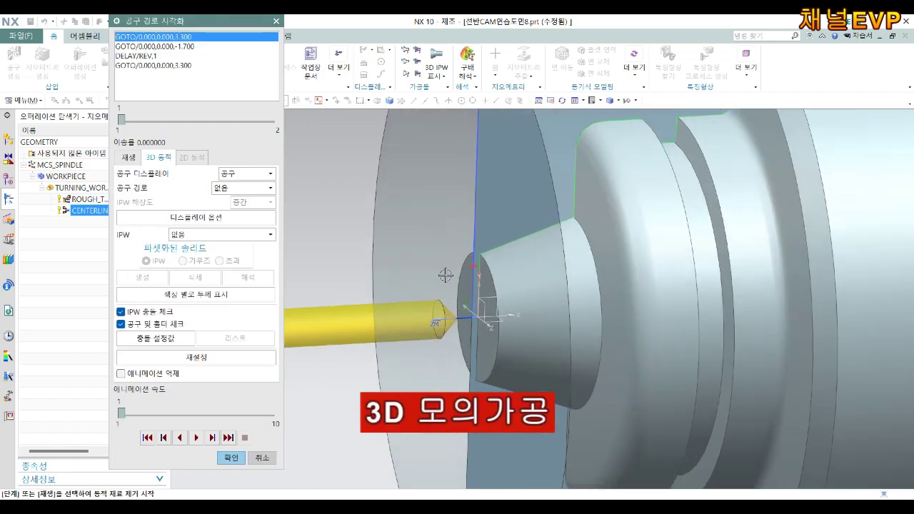
pyautogui.click(196, 438)
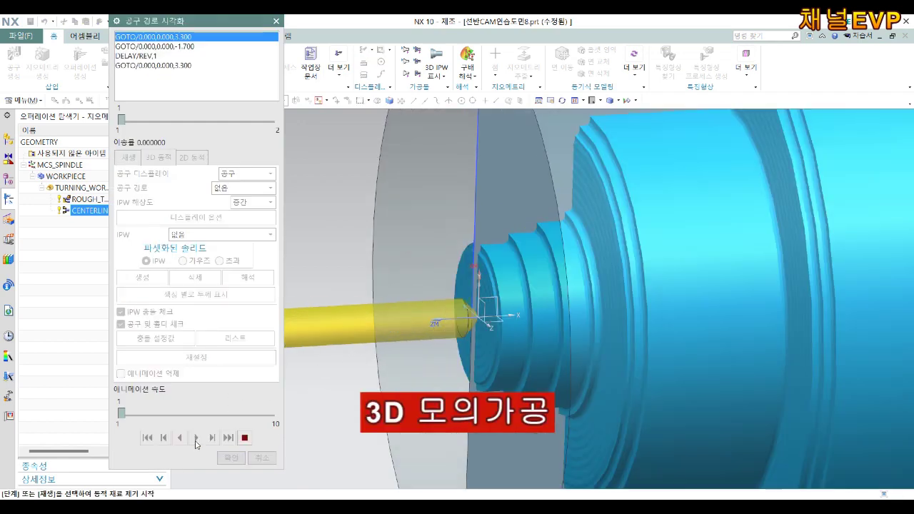
pyautogui.scroll(-4, 550, 305)
pyautogui.scroll(1, 610, 264)
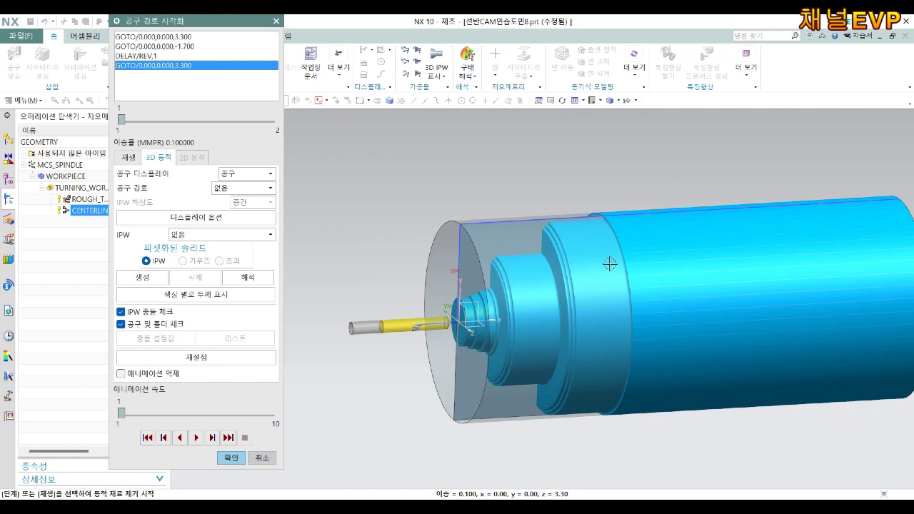
pyautogui.click(235, 460)
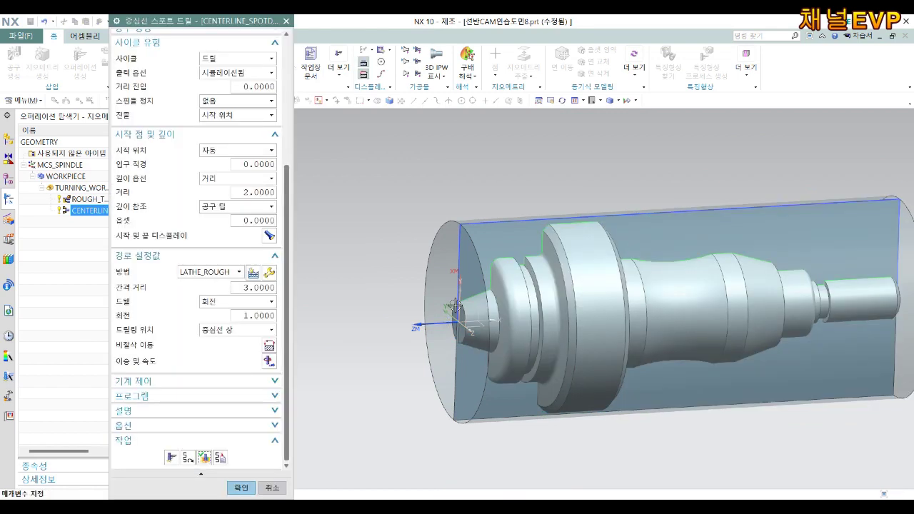
pyautogui.click(243, 490)
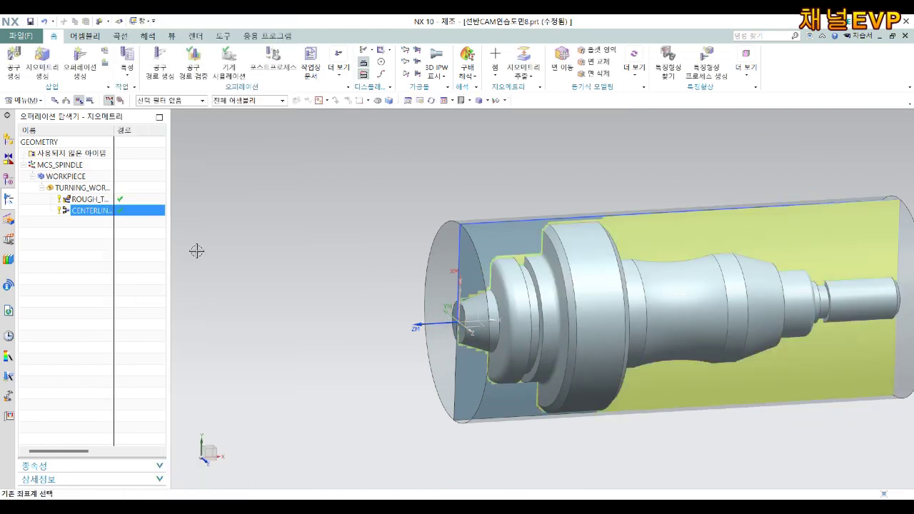
# Step: Create a FINISH_TURN_OD operation and limit its Axial Trim Plane 1 by a point
pyautogui.click(80, 68)
pyautogui.click(237, 107)
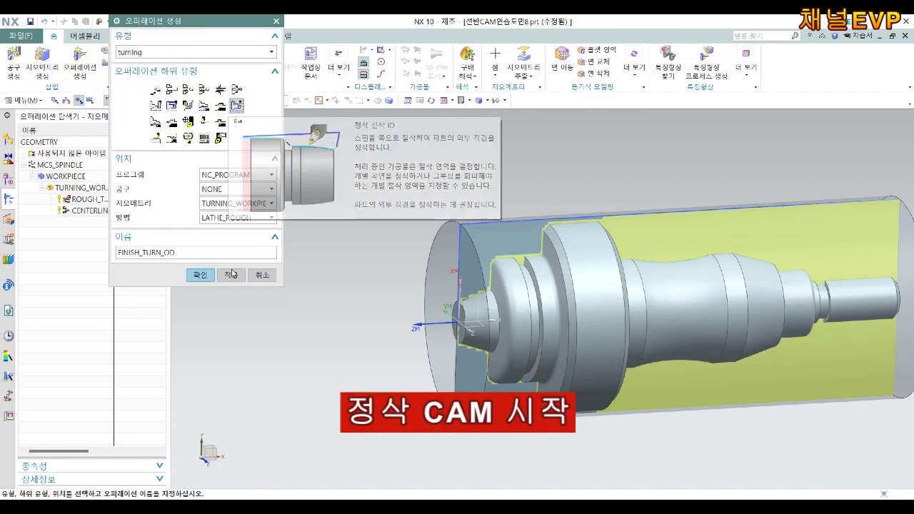
pyautogui.click(201, 275)
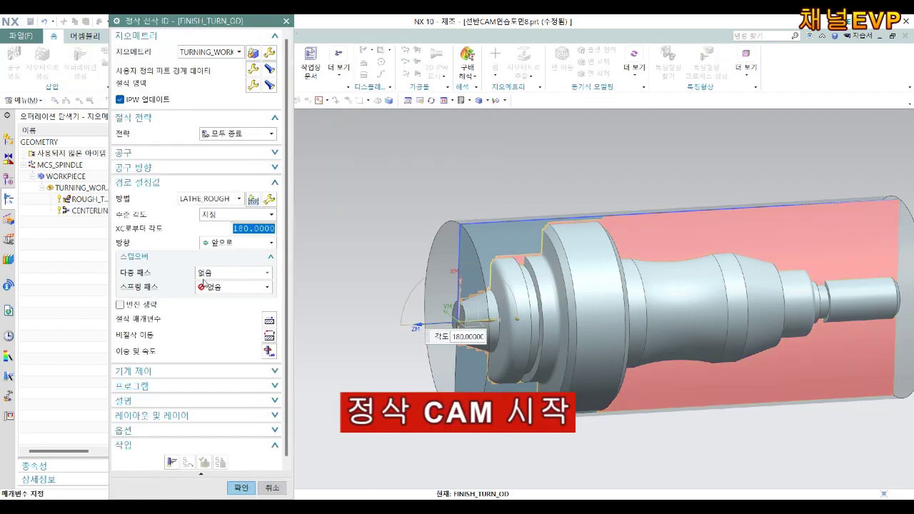
pyautogui.click(253, 85)
pyautogui.scroll(3, 520, 188)
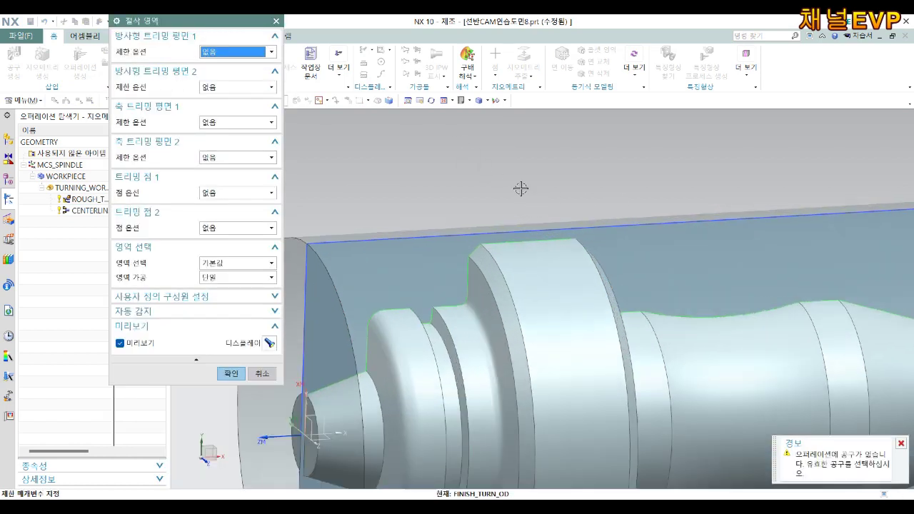
pyautogui.click(237, 122)
pyautogui.click(221, 141)
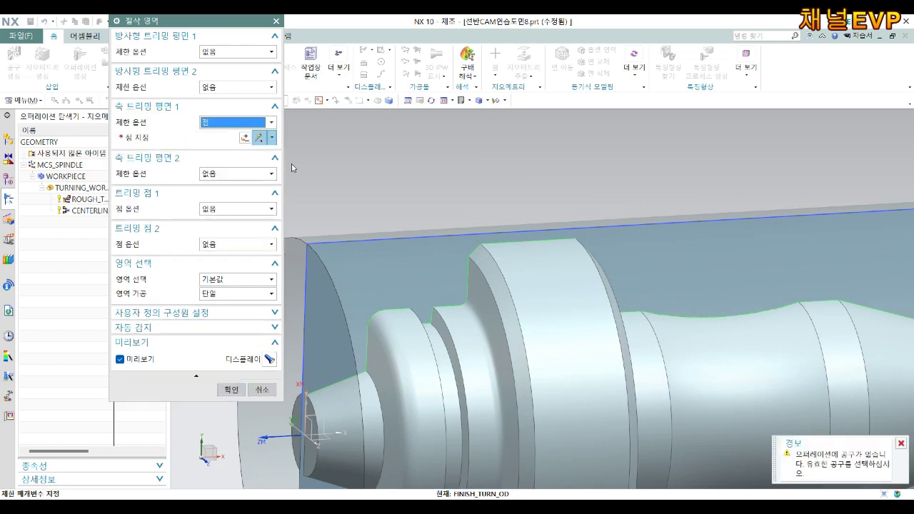
# Step: Place the axial trim point at X 70 on the shoulder edge and accept the cut region
pyautogui.click(576, 238)
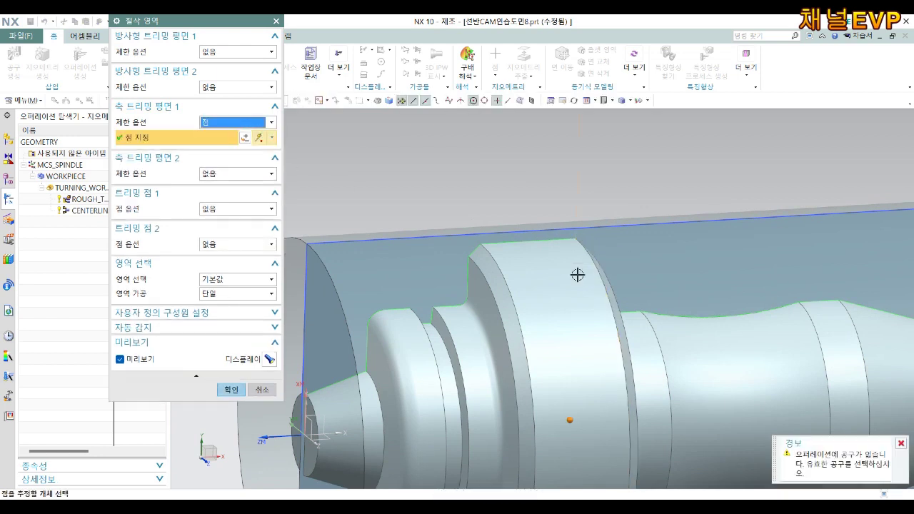
pyautogui.click(245, 137)
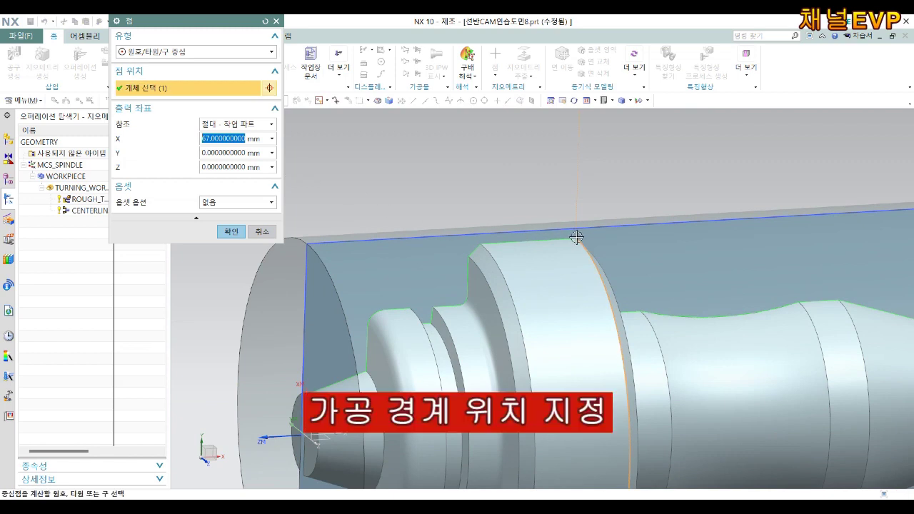
pyautogui.click(187, 53)
pyautogui.click(161, 67)
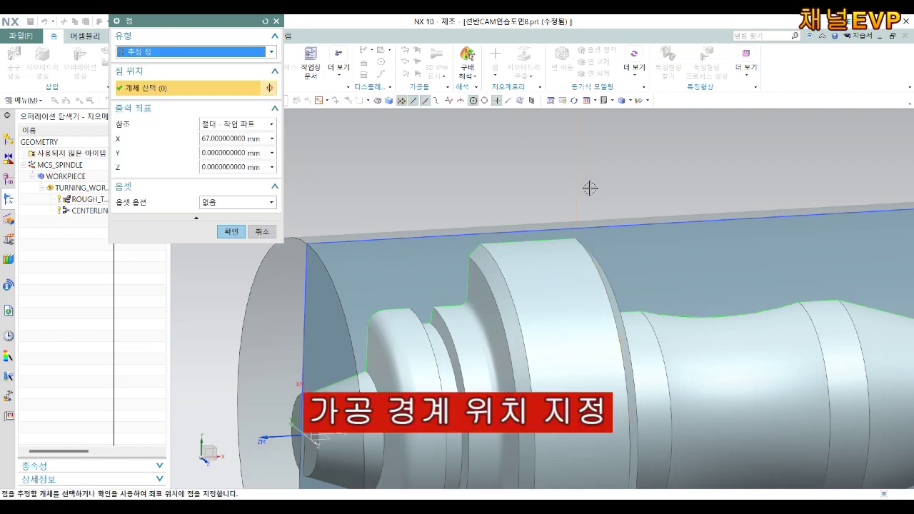
pyautogui.click(577, 236)
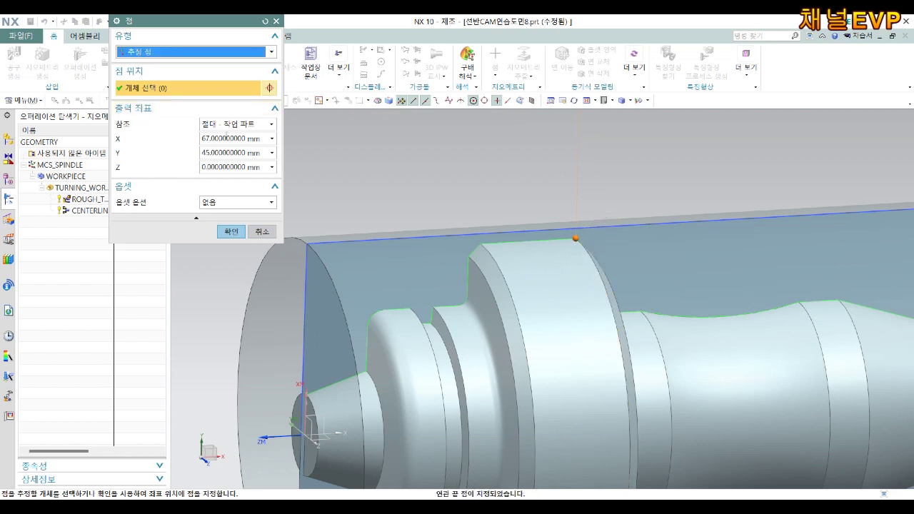
pyautogui.click(222, 138)
pyautogui.press('Return')
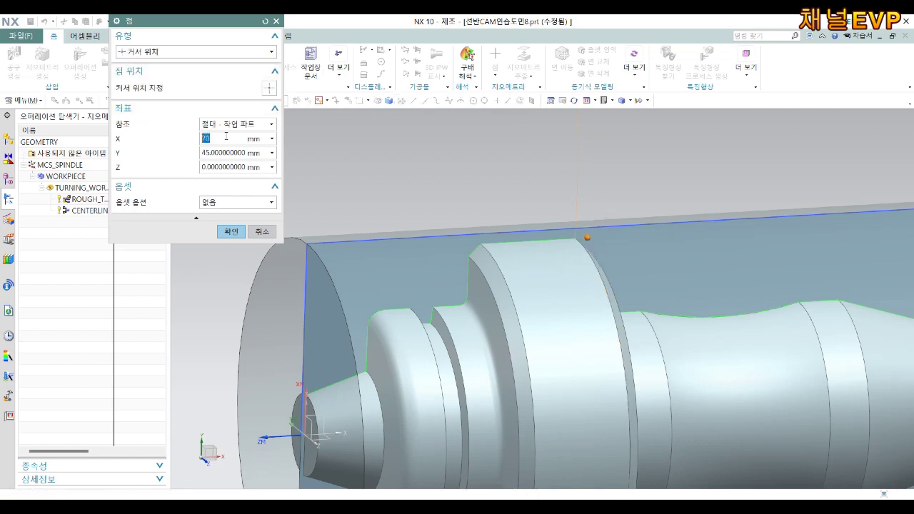
pyautogui.click(225, 232)
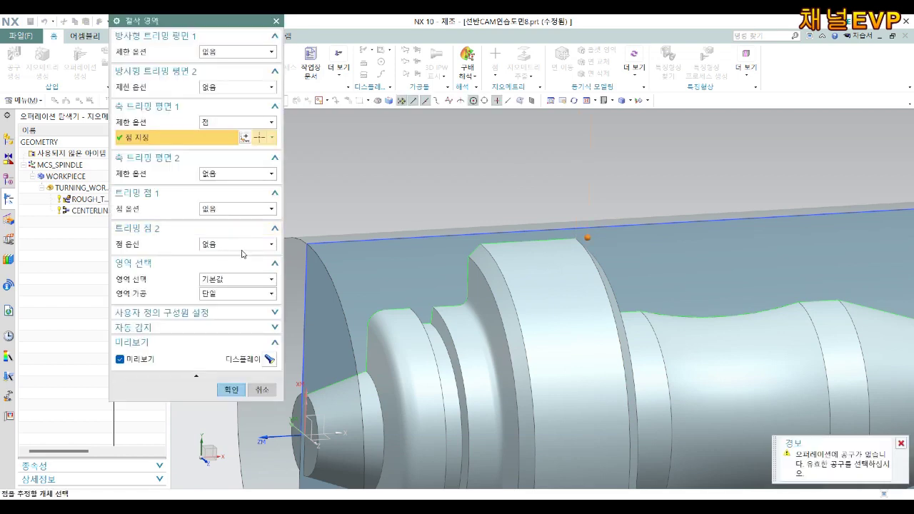
pyautogui.click(232, 390)
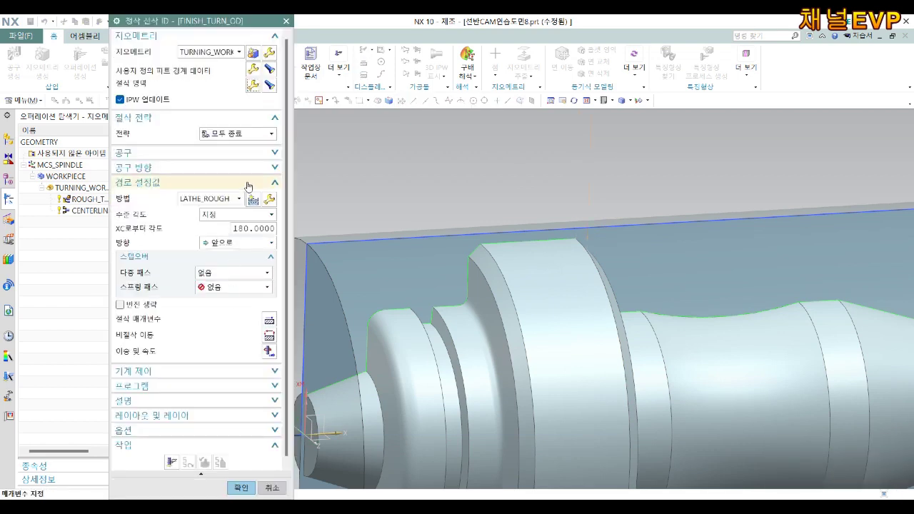
# Step: Create the OD_80_L_1 finishing tool with a rotating holder and 0.4 nose radius
pyautogui.click(244, 159)
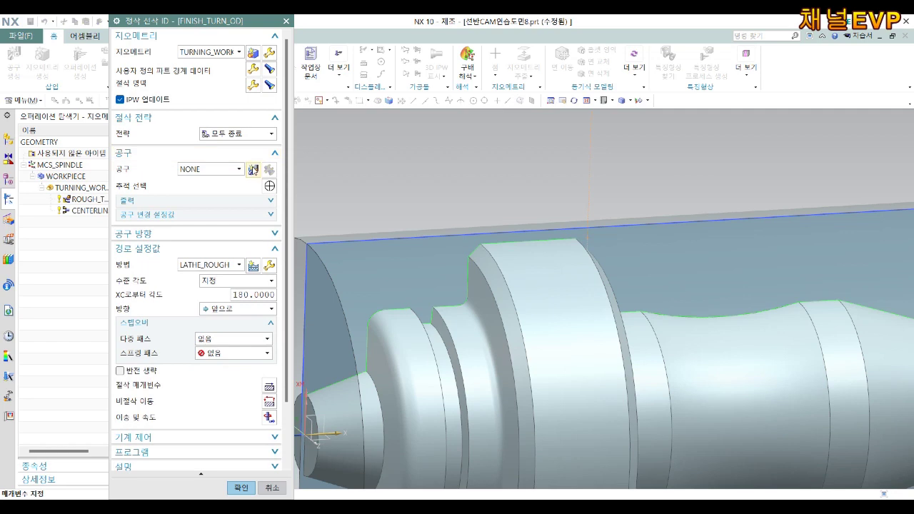
pyautogui.click(252, 169)
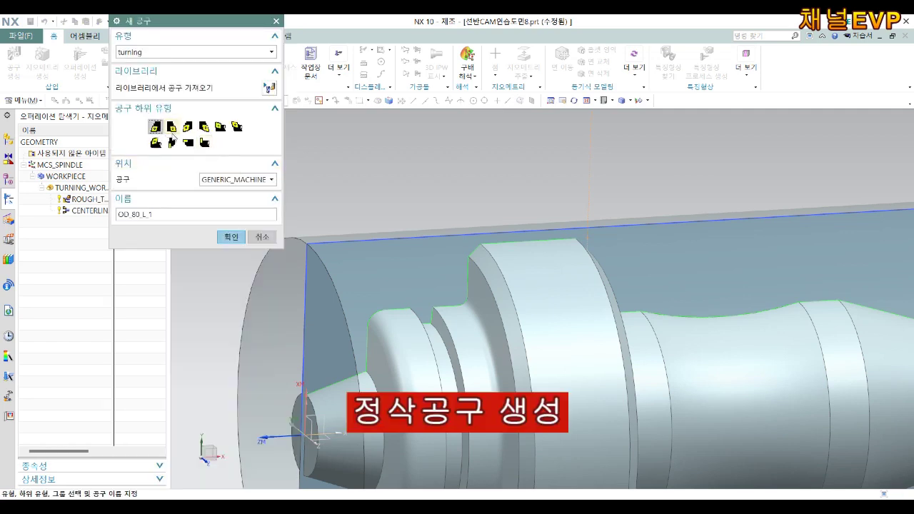
pyautogui.click(232, 238)
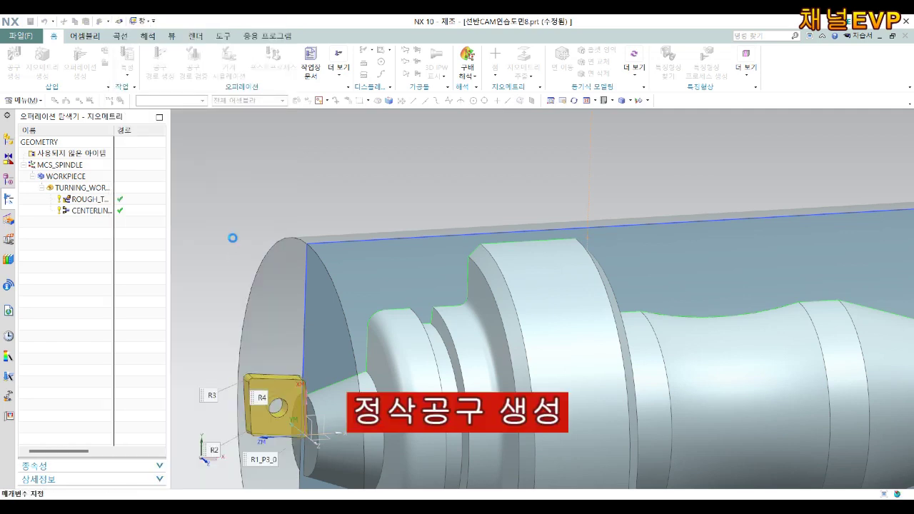
pyautogui.click(155, 38)
pyautogui.click(124, 70)
pyautogui.scroll(-2, 339, 220)
pyautogui.scroll(-2, 338, 219)
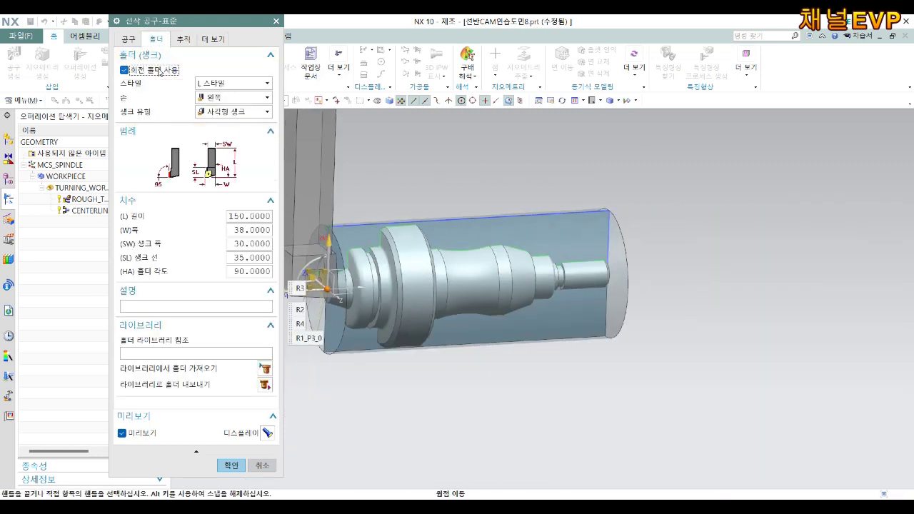
pyautogui.click(128, 35)
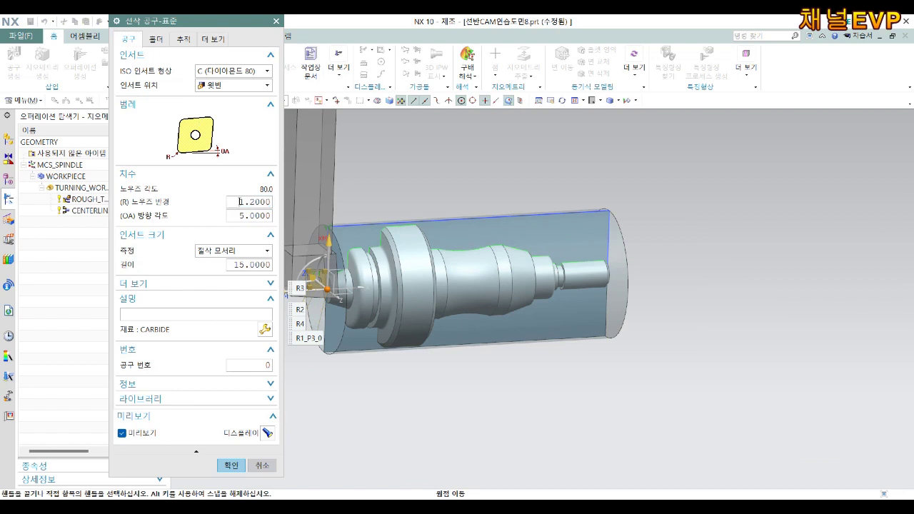
pyautogui.click(260, 202)
pyautogui.write('0.4')
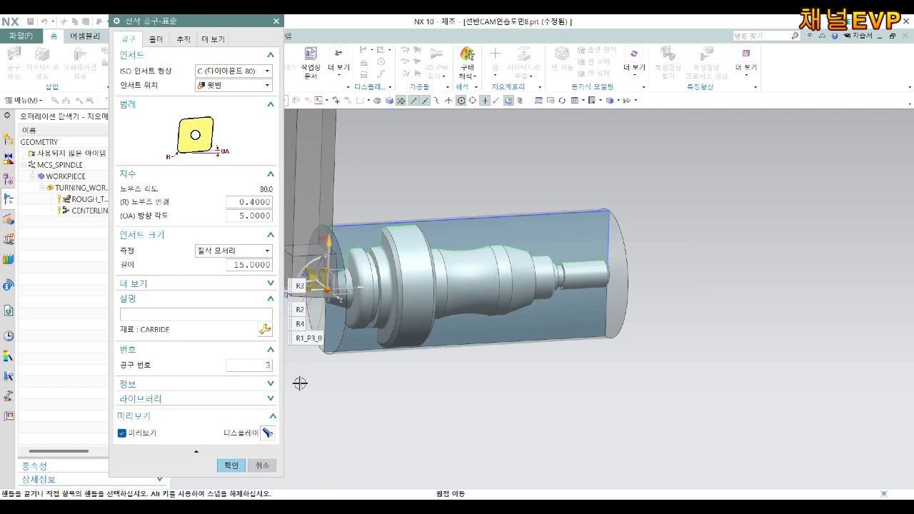
pyautogui.click(232, 465)
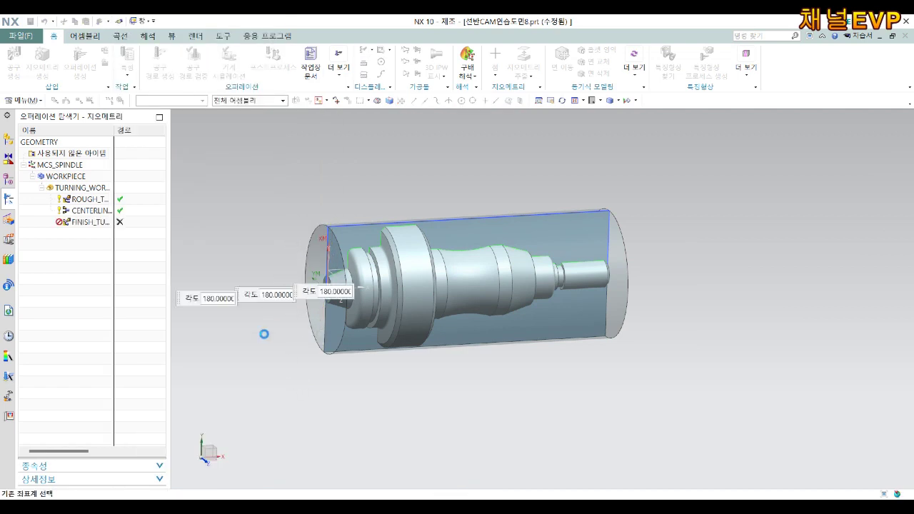
# Step: Review the finishing pass's non-cutting engage and exit move settings
pyautogui.scroll(-3, 230, 218)
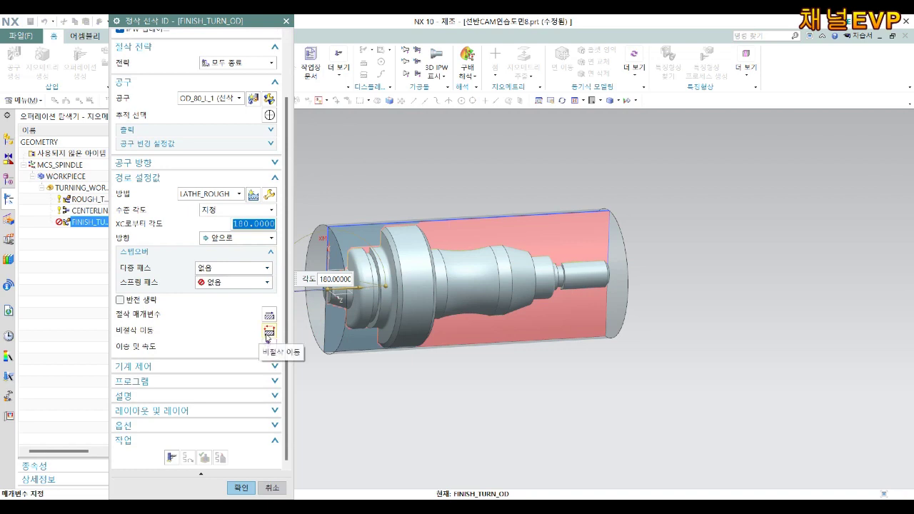
pyautogui.click(268, 334)
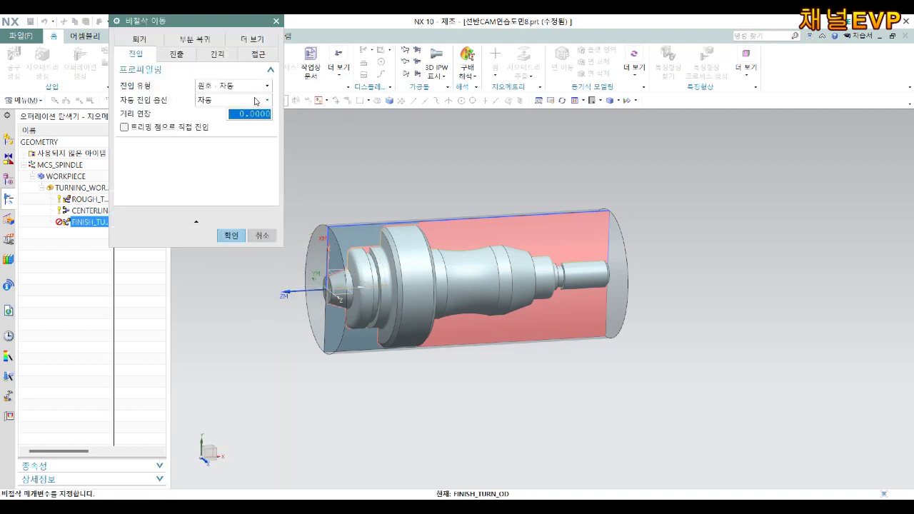
pyautogui.click(147, 55)
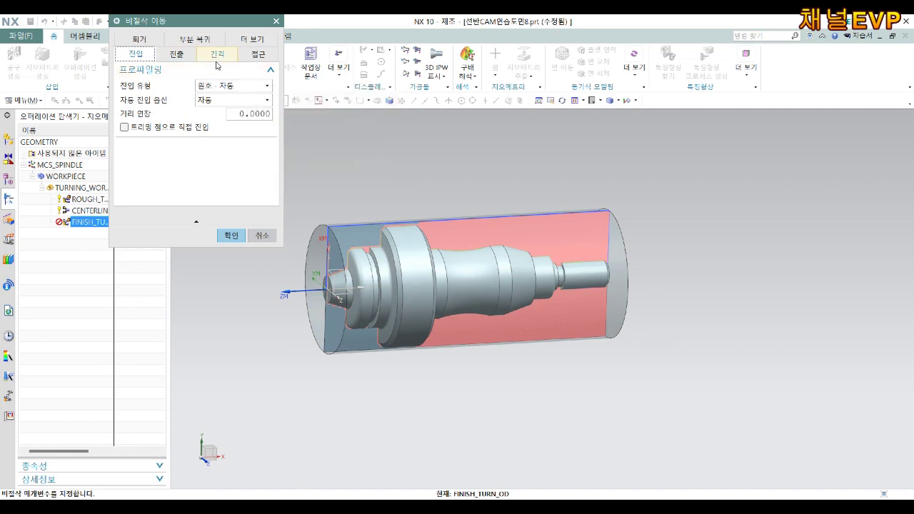
pyautogui.click(176, 53)
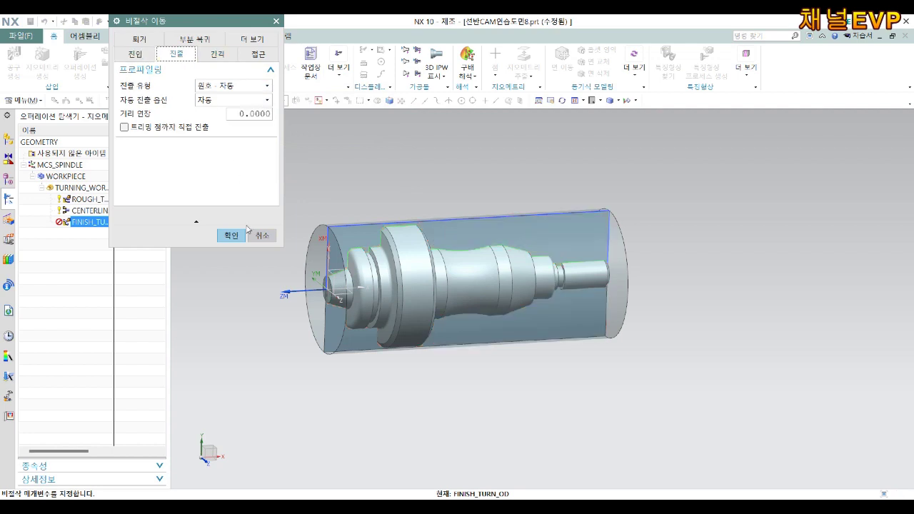
pyautogui.click(227, 238)
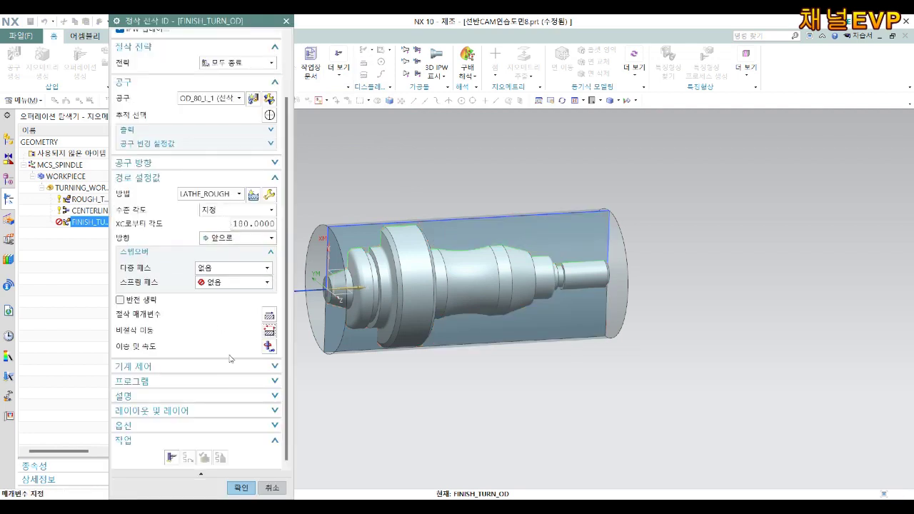
# Step: Set feeds and speeds to 150 smm, minimum 1500 RPM and 0.1 mmpr feed
pyautogui.click(268, 345)
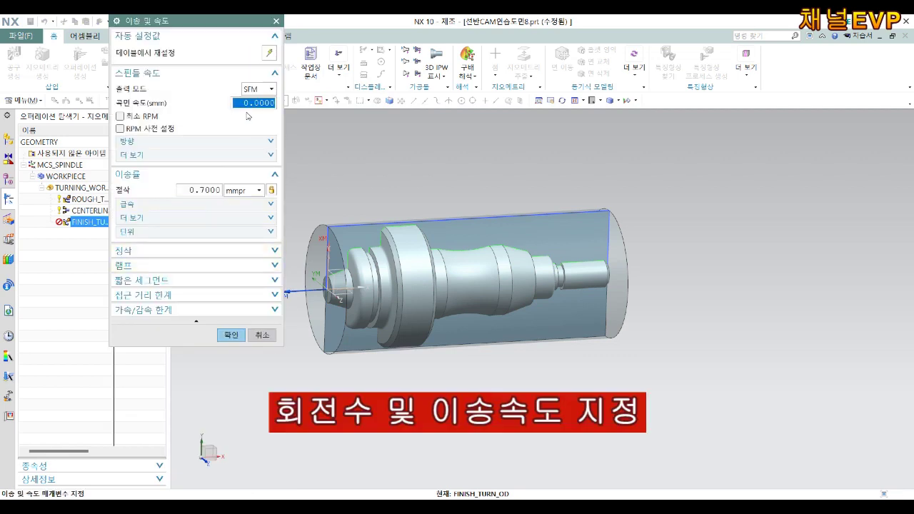
pyautogui.click(257, 89)
pyautogui.click(256, 128)
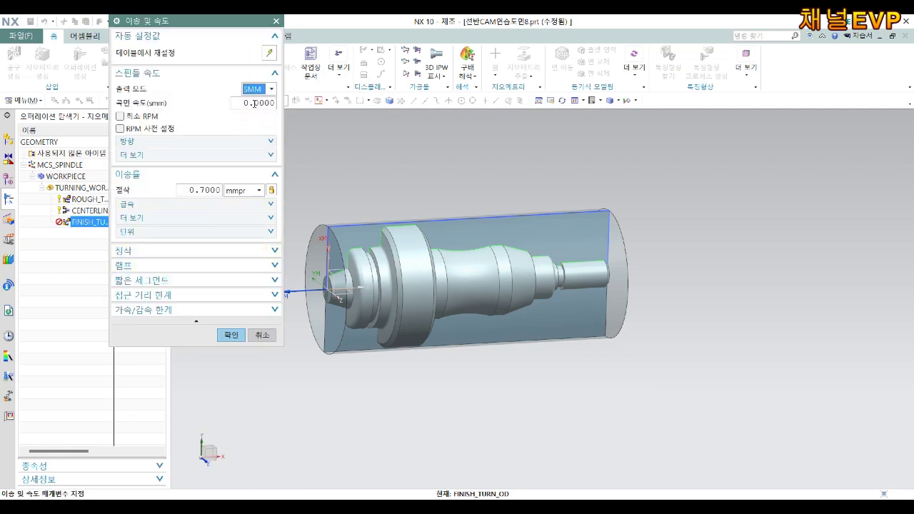
pyautogui.write('150')
pyautogui.press('space')
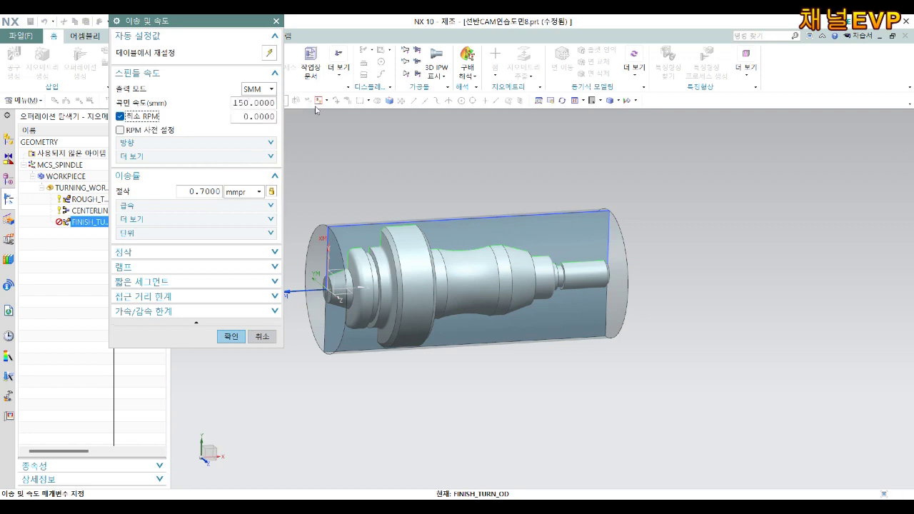
pyautogui.press('Tab')
pyautogui.write('1')
pyautogui.doubleClick(197, 192)
pyautogui.write('0.')
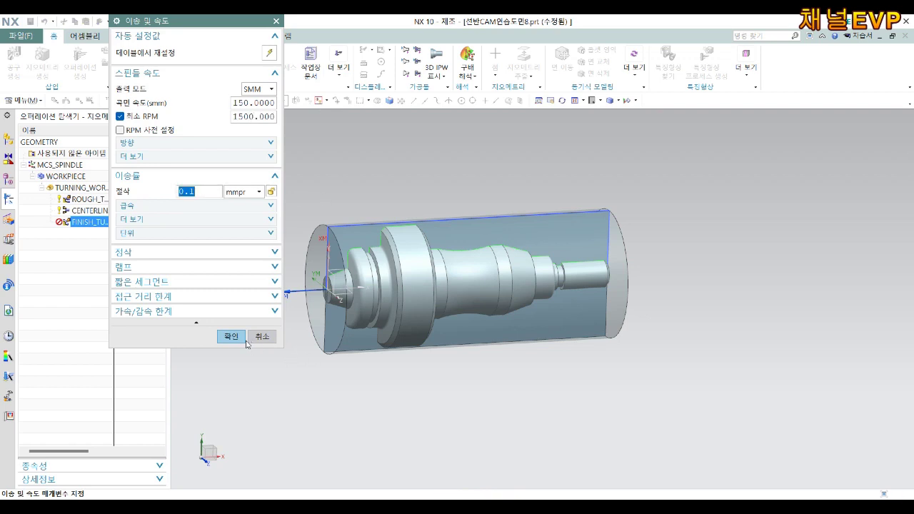
pyautogui.click(232, 336)
# Step: Check the finishing pass's stock allowance in Cutting Parameters
pyautogui.scroll(1, 355, 228)
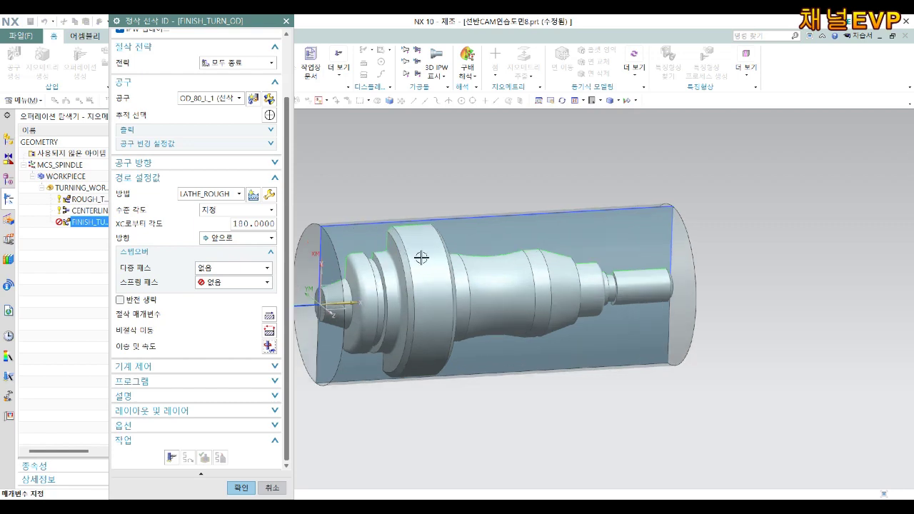
pyautogui.keyDown('shift'); pyautogui.moveTo(422, 258); pyautogui.dragTo(466, 256, button='middle'); pyautogui.keyUp('shift')
pyautogui.scroll(1, 350, 291)
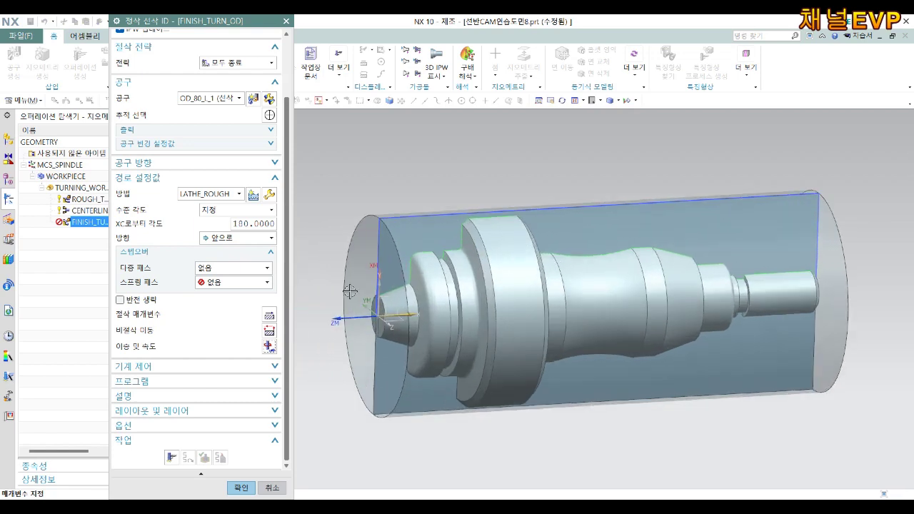
pyautogui.click(269, 315)
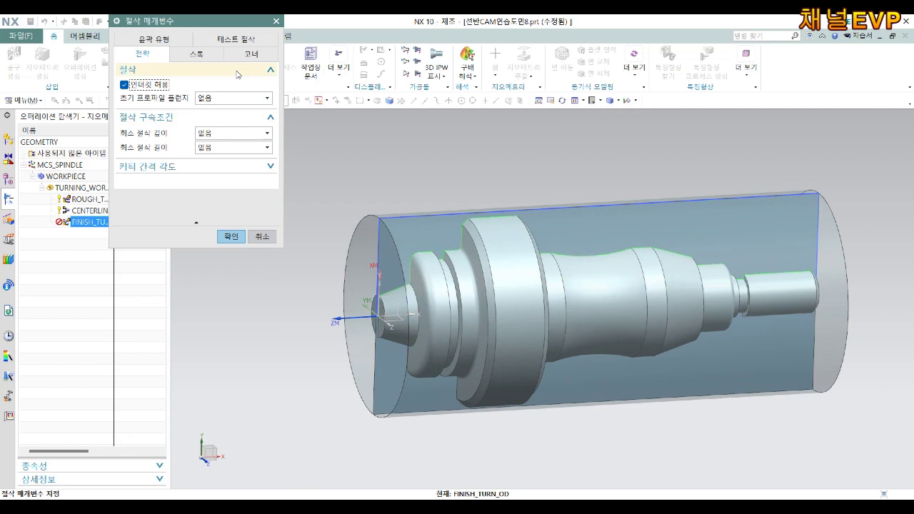
pyautogui.click(207, 54)
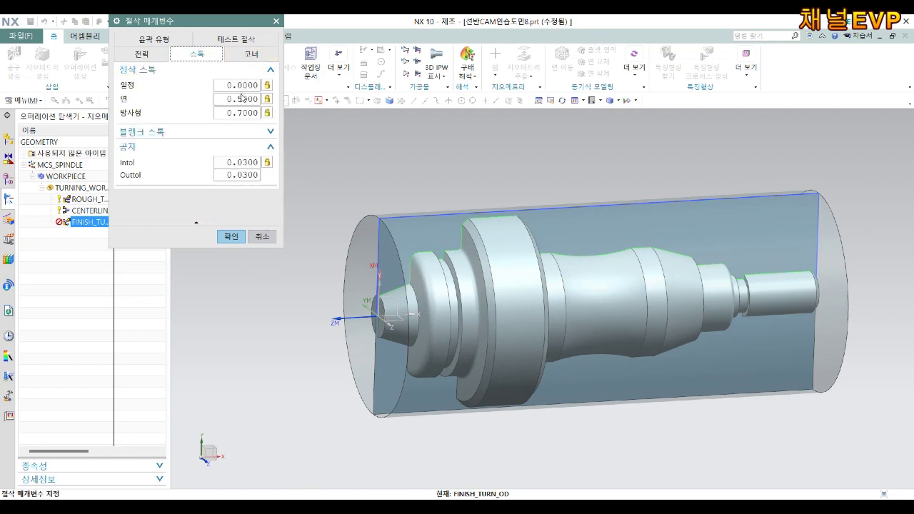
pyautogui.click(231, 236)
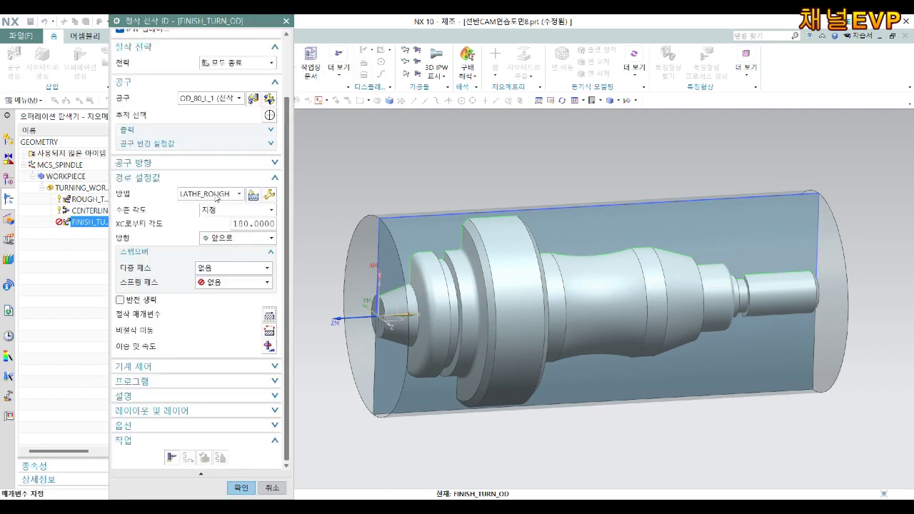
# Step: Switch the method to LATHE_FINISH and confirm zero finishing stock
pyautogui.click(231, 269)
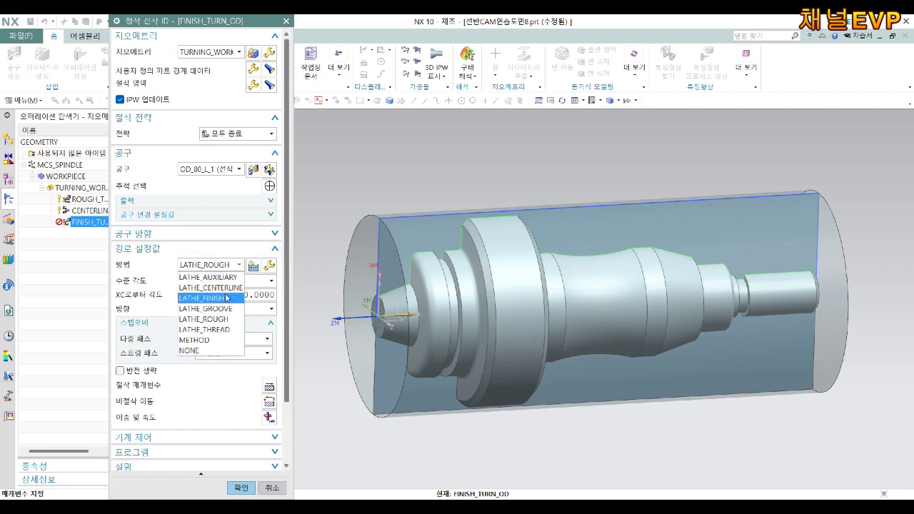
pyautogui.click(225, 298)
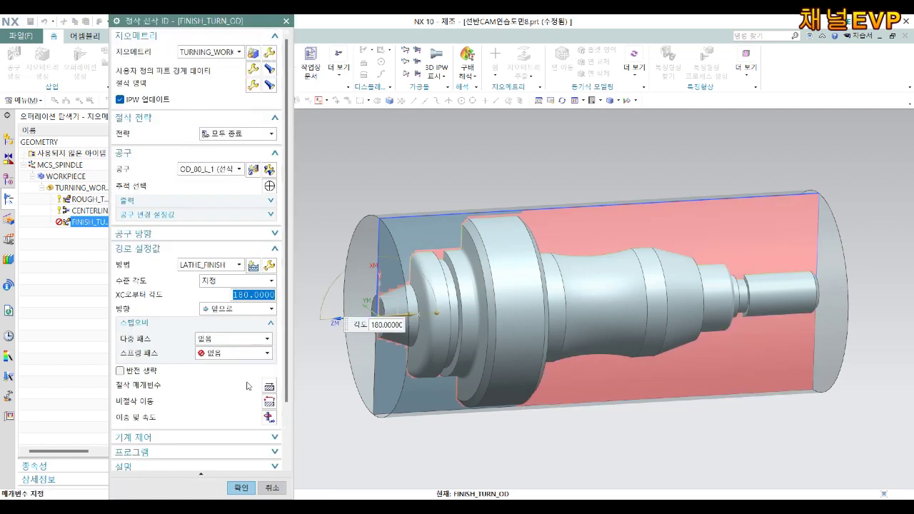
pyautogui.scroll(-2, 250, 389)
pyautogui.click(270, 315)
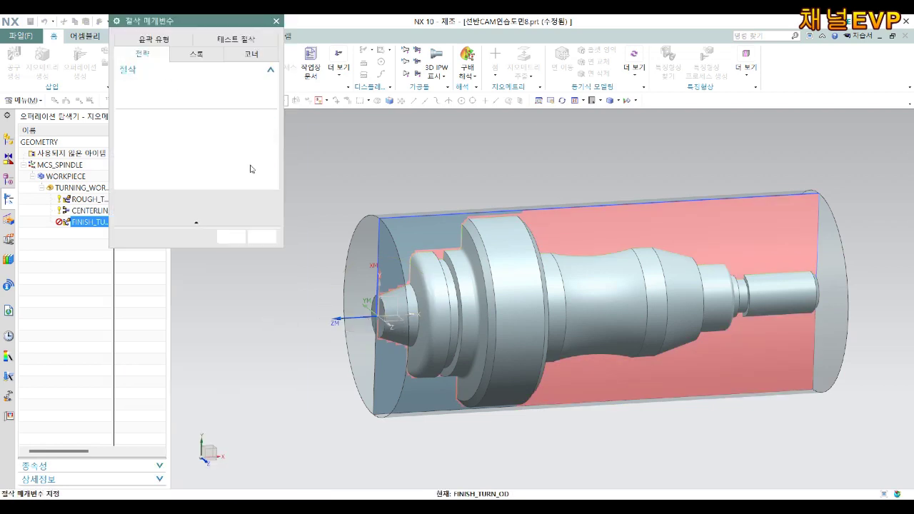
pyautogui.click(196, 54)
pyautogui.click(231, 236)
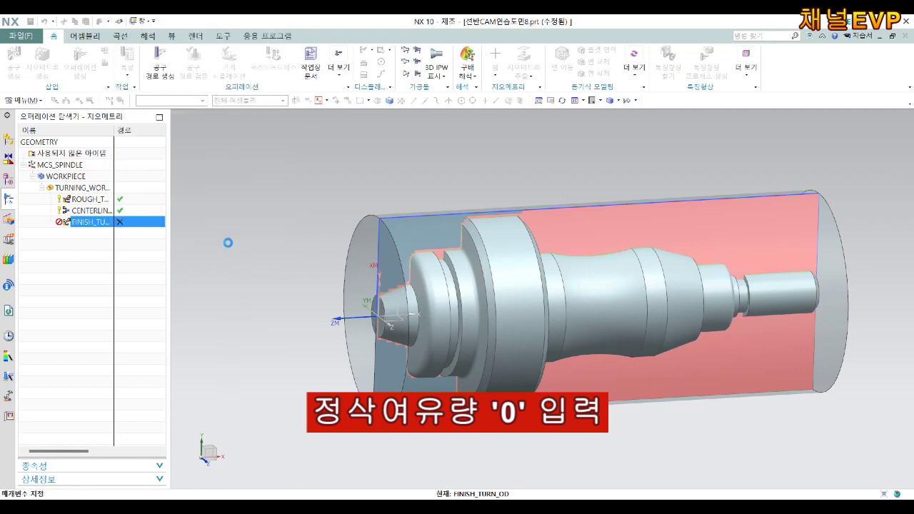
pyautogui.click(269, 330)
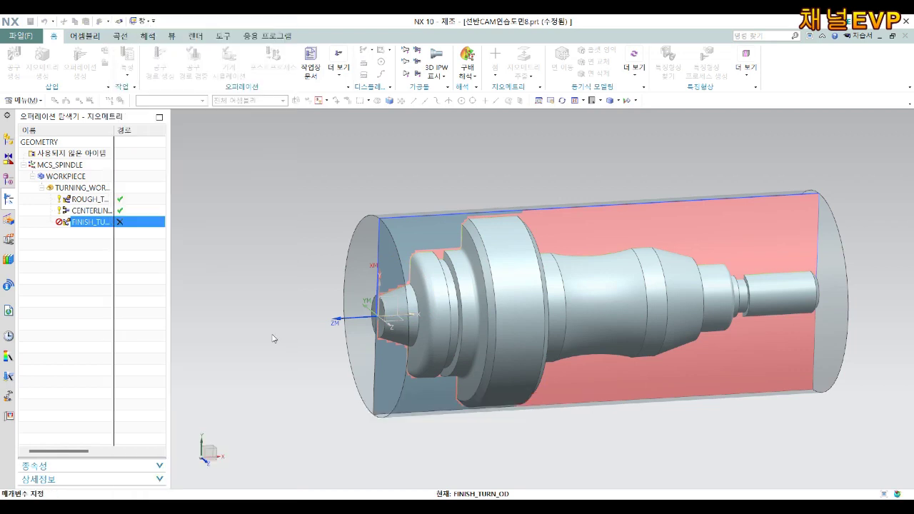
# Step: Accept the non-cutting moves and finish-pass feeds, then verify the FINISH_TURN_OD toolpath
pyautogui.click(231, 236)
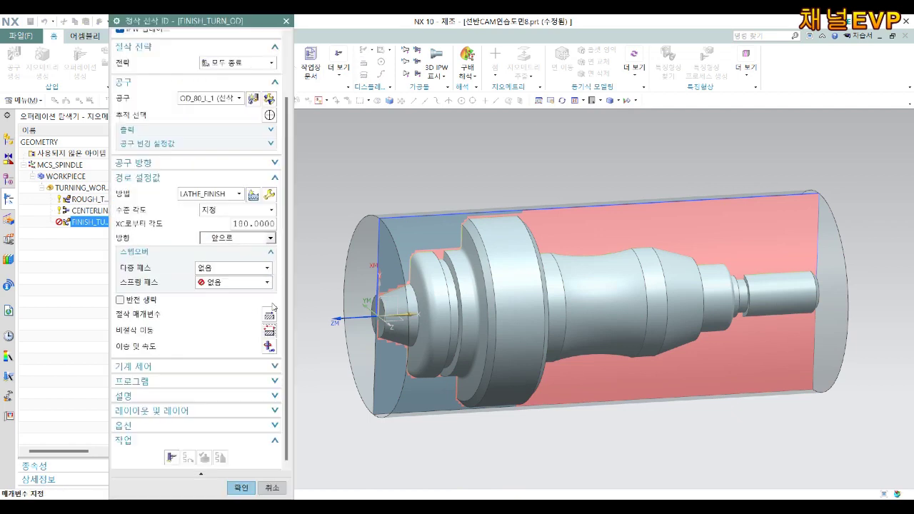
pyautogui.middleClick(272, 352)
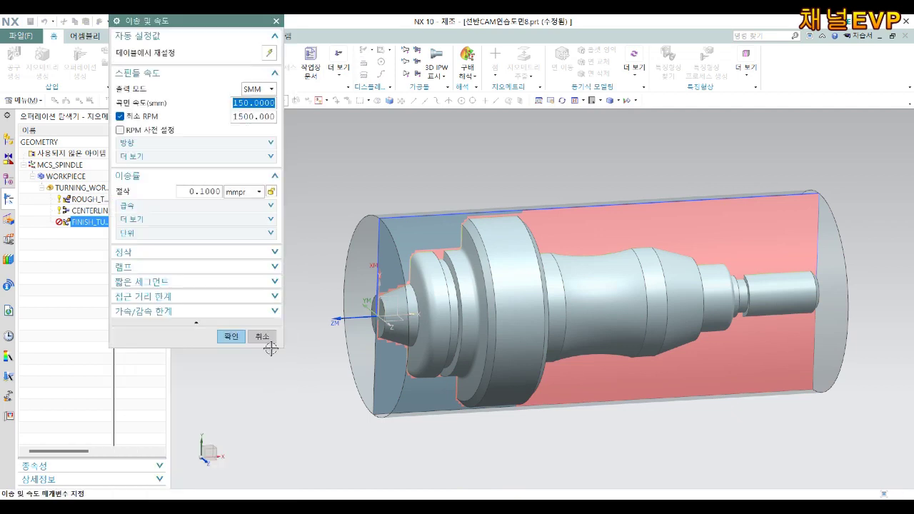
pyautogui.click(236, 338)
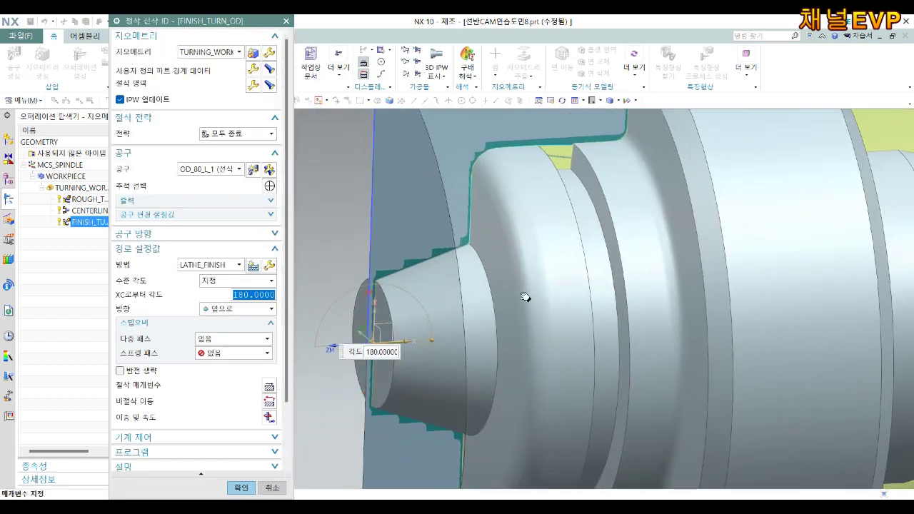
pyautogui.scroll(3, 404, 355)
pyautogui.scroll(-2, 587, 266)
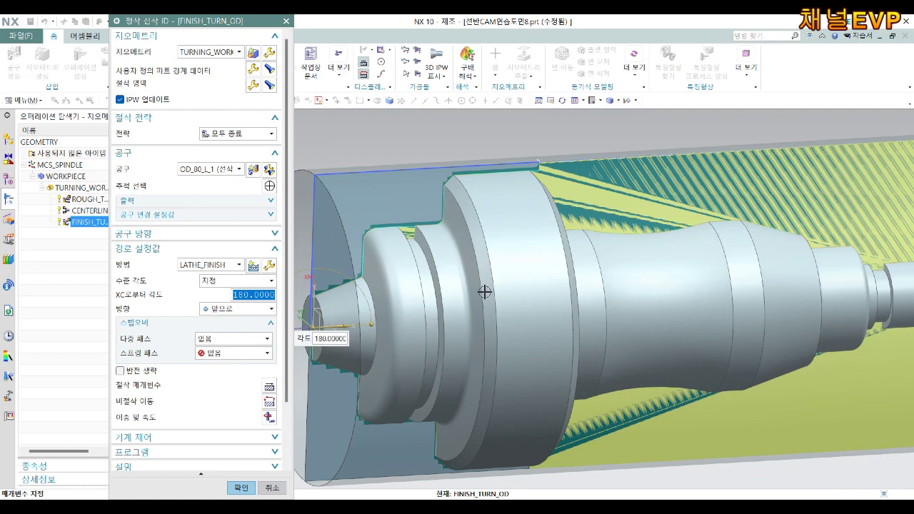
pyautogui.scroll(-2, 486, 292)
pyautogui.scroll(-3, 165, 387)
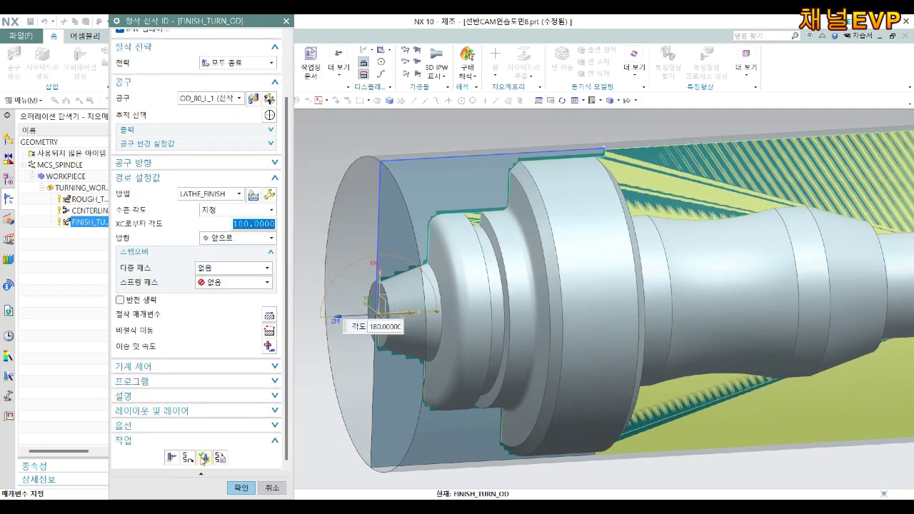
pyautogui.click(204, 458)
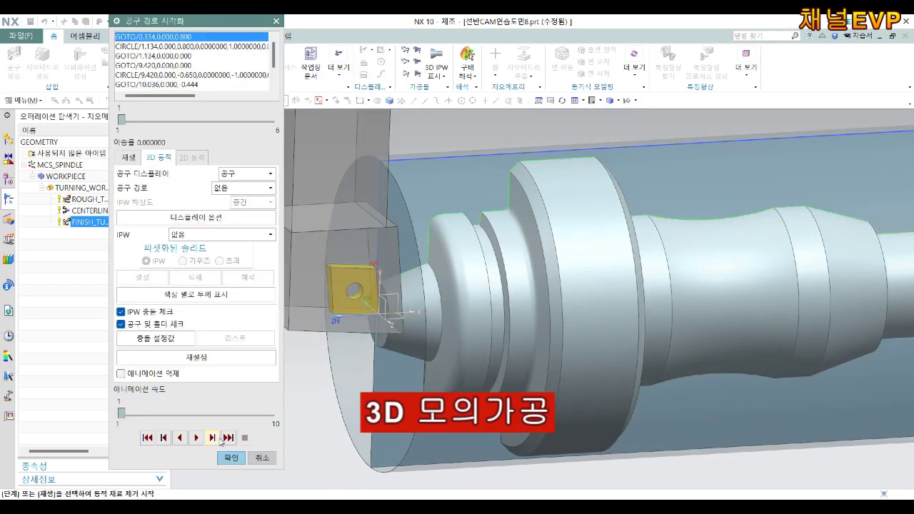
# Step: Play the finish pass's 3D material-removal simulation, then accept FINISH_TURN_OD
pyautogui.click(199, 442)
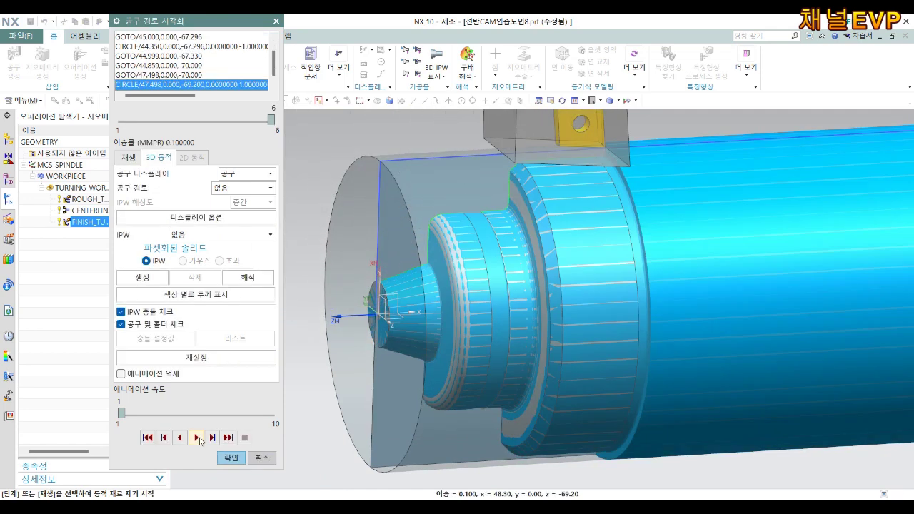
pyautogui.scroll(3, 694, 258)
pyautogui.moveTo(636, 227)
pyautogui.mouseDown(button='middle')
pyautogui.moveTo(619, 193)
pyautogui.moveTo(649, 302)
pyautogui.moveTo(606, 293)
pyautogui.moveTo(647, 351)
pyautogui.moveTo(668, 341)
pyautogui.moveTo(632, 312)
pyautogui.mouseUp(button='middle')
pyautogui.scroll(-5, 607, 293)
pyautogui.scroll(1, 596, 282)
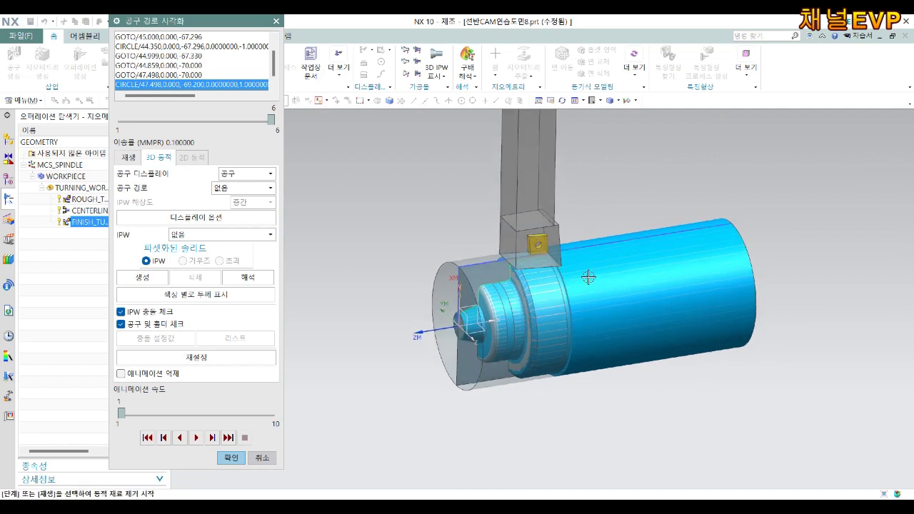
pyautogui.scroll(1, 598, 285)
pyautogui.keyDown('shift'); pyautogui.moveTo(598, 285); pyautogui.dragTo(579, 267, button='middle'); pyautogui.keyUp('shift')
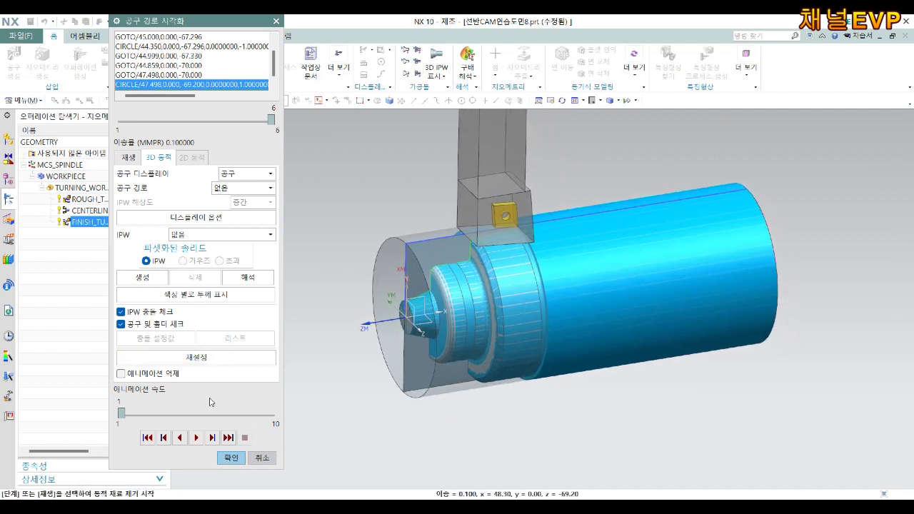
pyautogui.click(230, 458)
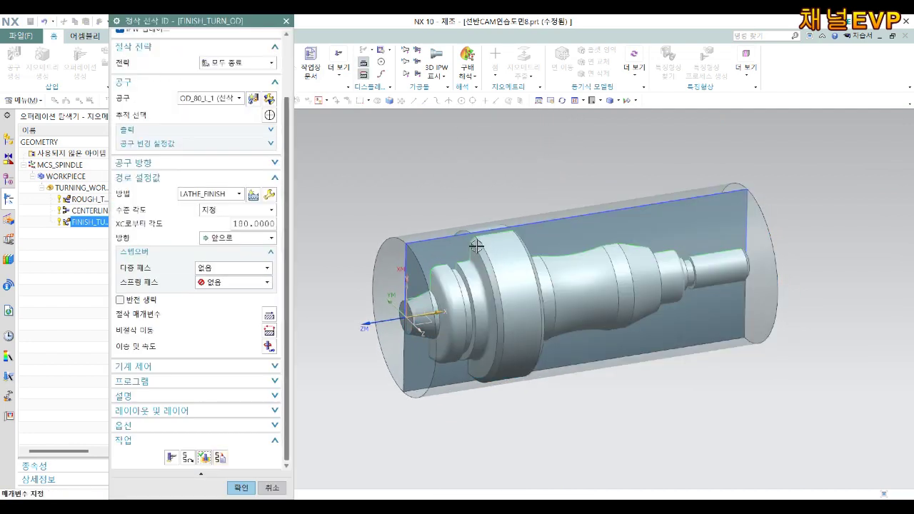
pyautogui.scroll(3, 475, 263)
pyautogui.scroll(2, 404, 247)
pyautogui.scroll(-2, 398, 241)
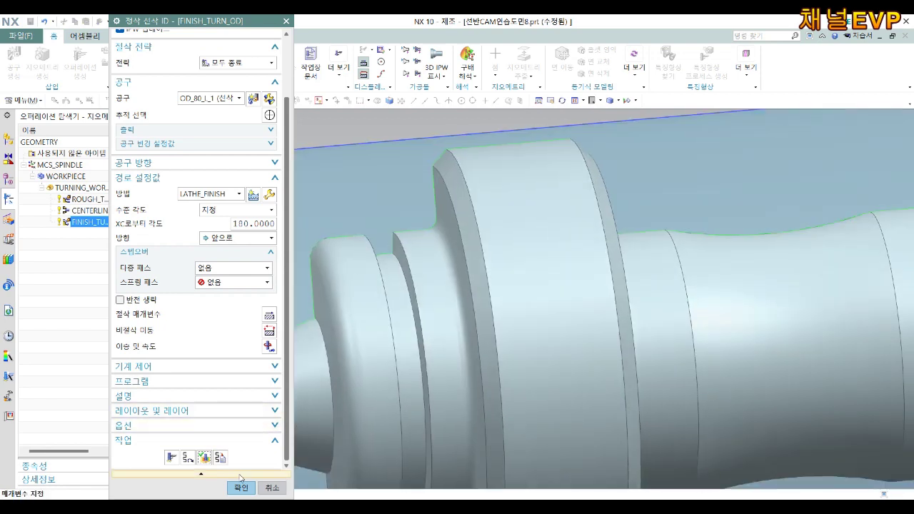
pyautogui.click(241, 488)
# Step: Create an outer-diameter GROOVE_OD operation using the LATHE_FINISH method
pyautogui.click(89, 65)
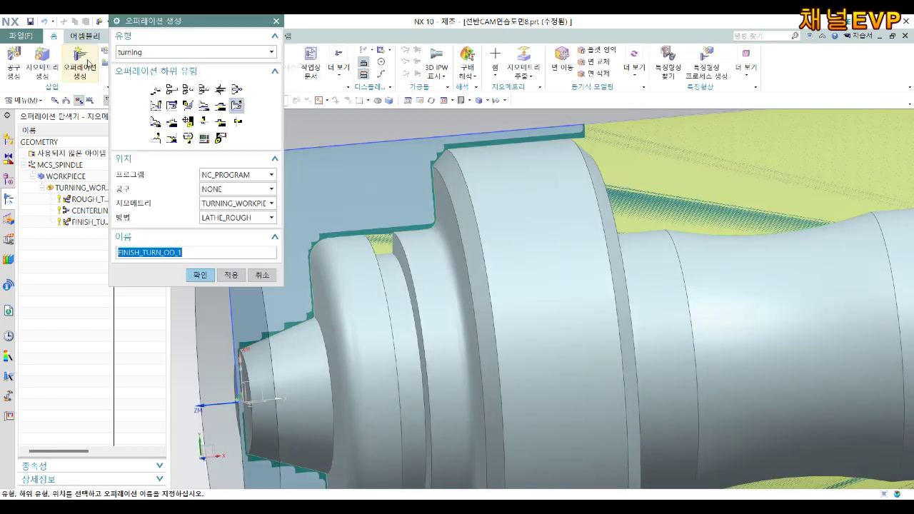
pyautogui.click(205, 121)
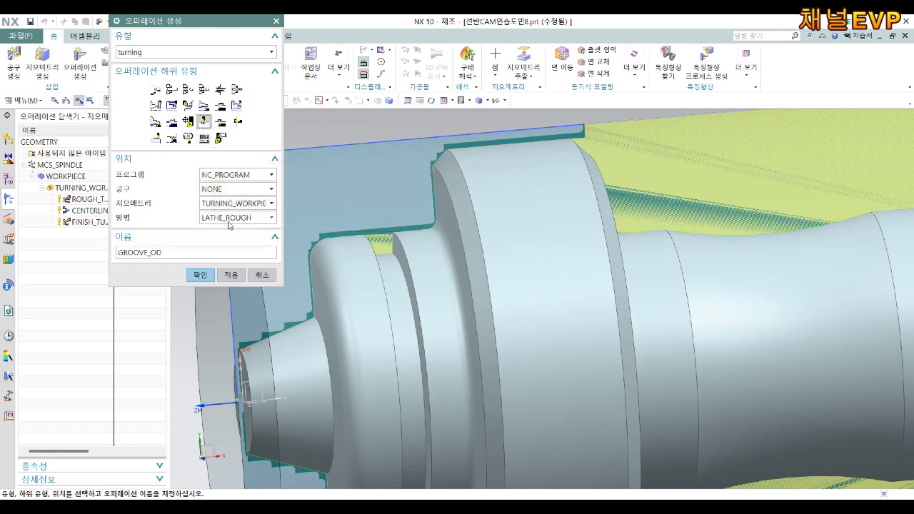
pyautogui.click(229, 219)
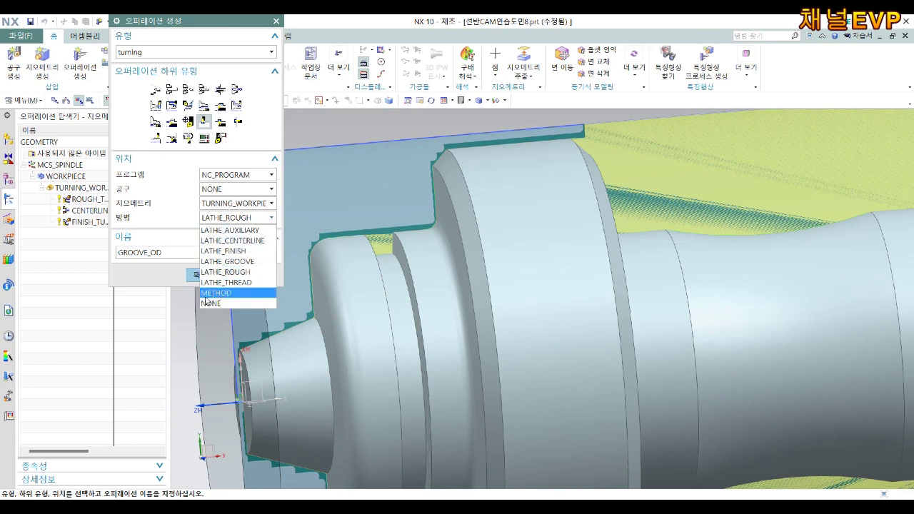
pyautogui.click(227, 251)
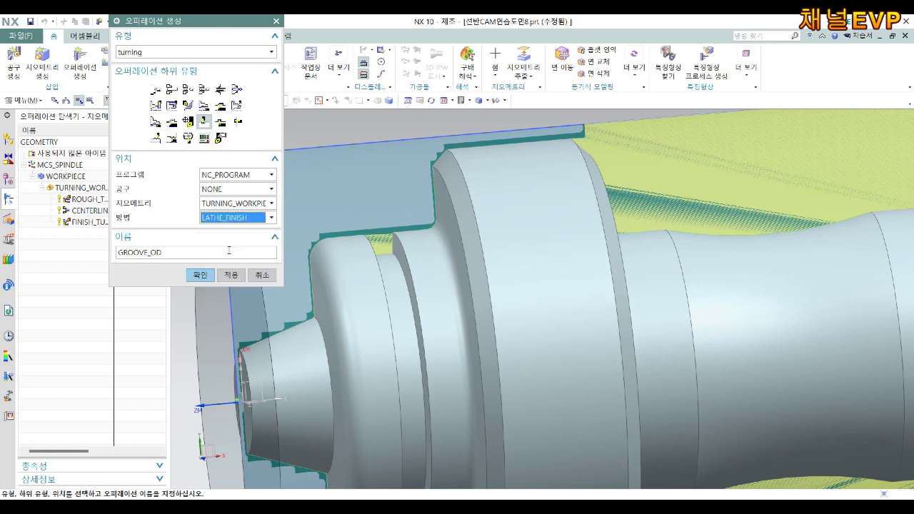
pyautogui.click(200, 275)
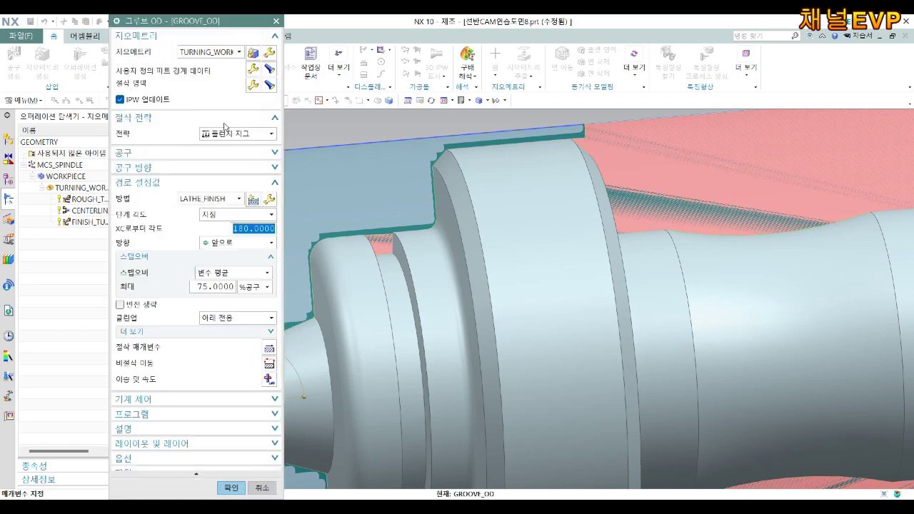
pyautogui.click(252, 85)
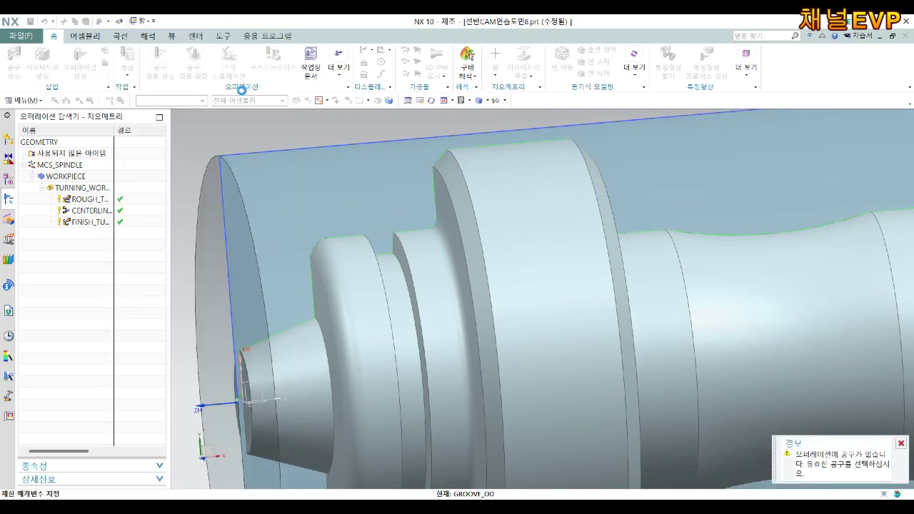
# Step: Limit axial trim plane 1 of the groove's cut region to a point at X 31.8 mm
pyautogui.click(236, 122)
pyautogui.click(221, 145)
pyautogui.scroll(3, 397, 226)
pyautogui.click(370, 257)
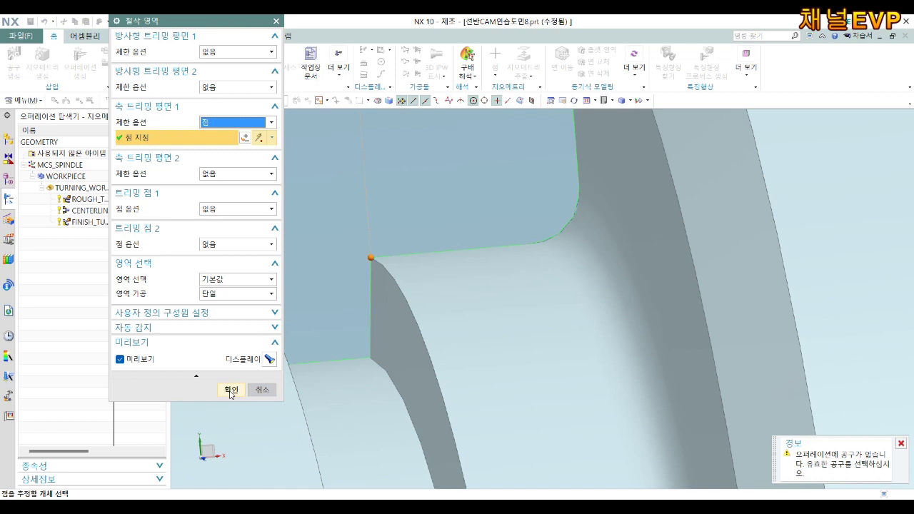
pyautogui.click(245, 138)
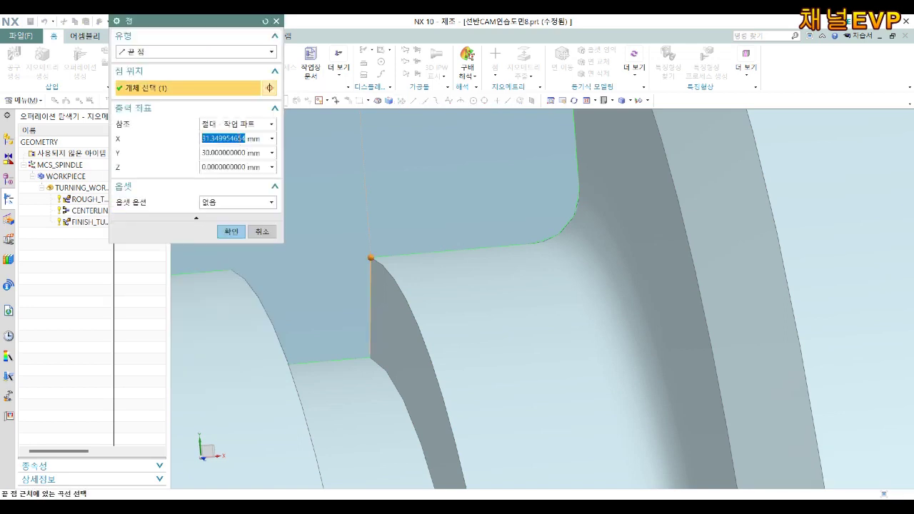
pyautogui.write('31.8')
pyautogui.press('Return')
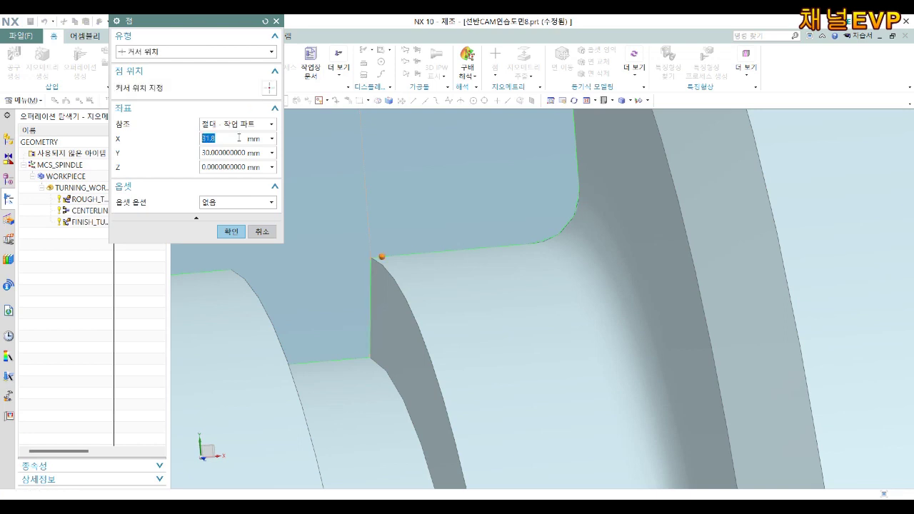
pyautogui.click(234, 233)
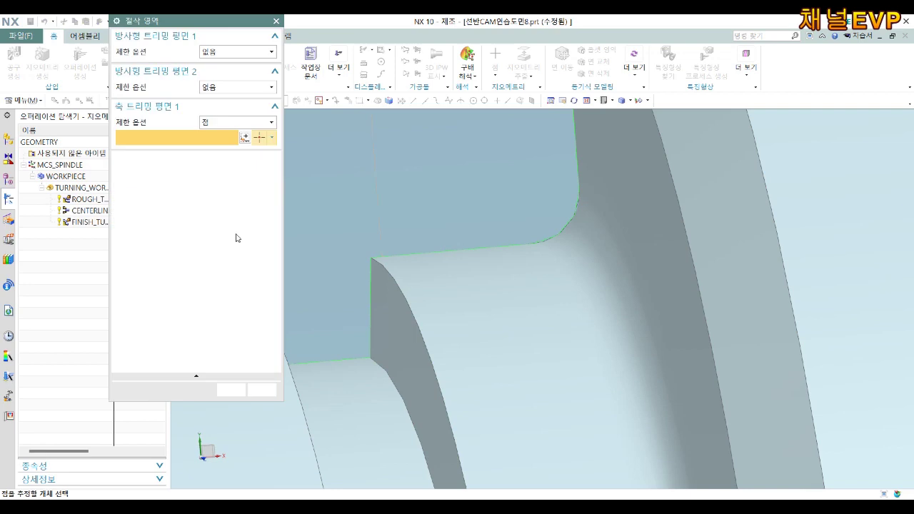
pyautogui.click(231, 389)
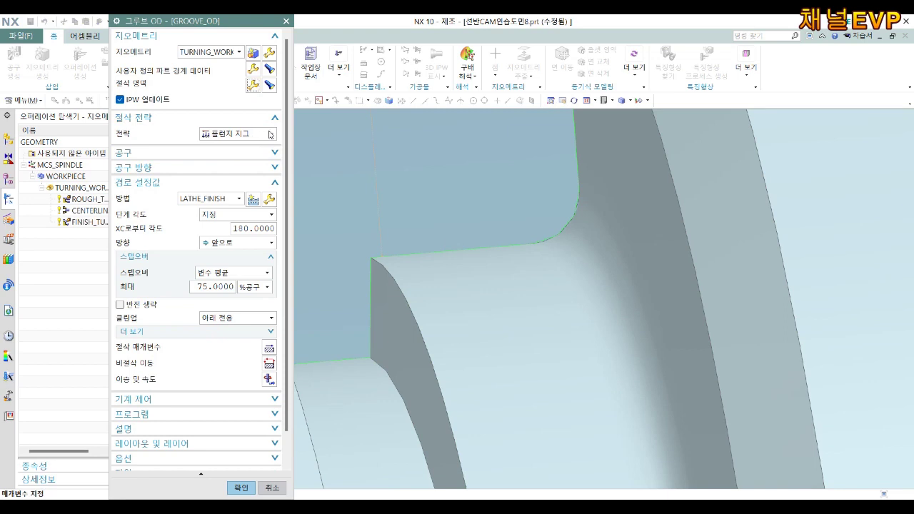
# Step: Set the strategy to Plunge Alternate and create a new OD grooving tool
pyautogui.click(270, 135)
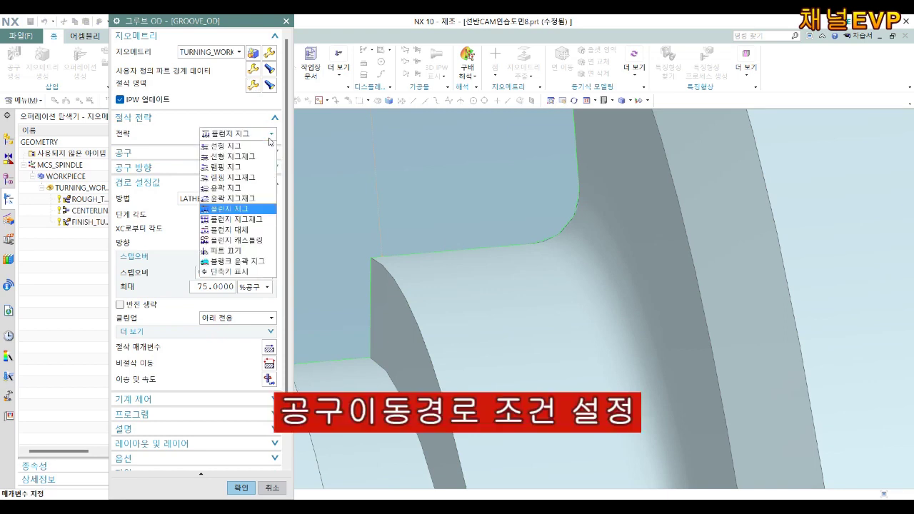
pyautogui.click(255, 231)
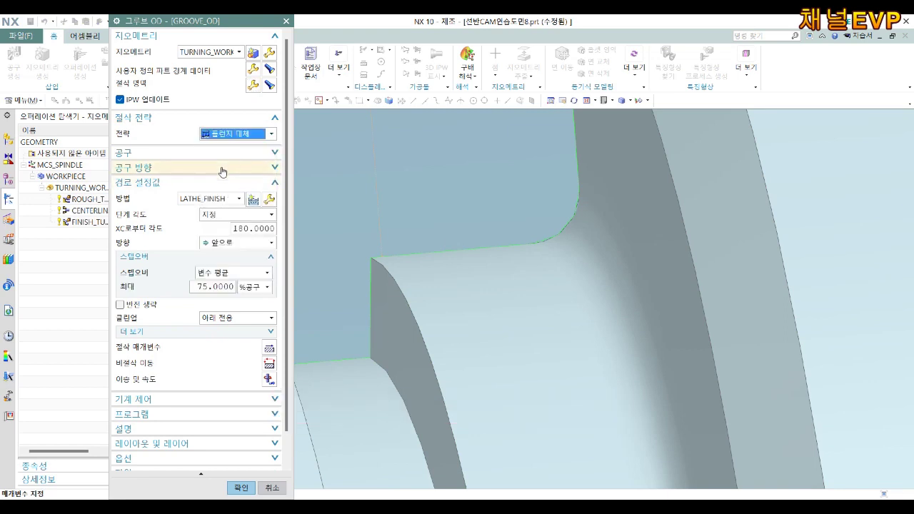
pyautogui.click(250, 154)
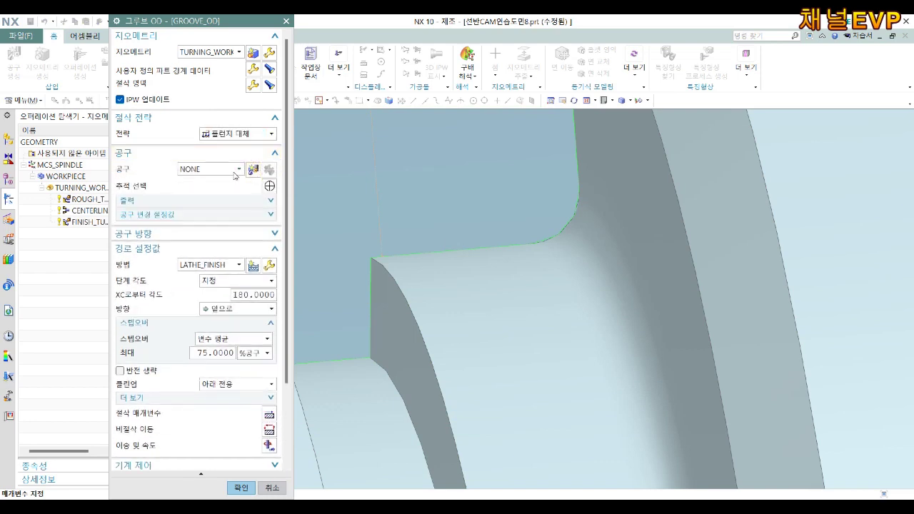
pyautogui.click(254, 169)
pyautogui.click(174, 144)
pyautogui.click(231, 237)
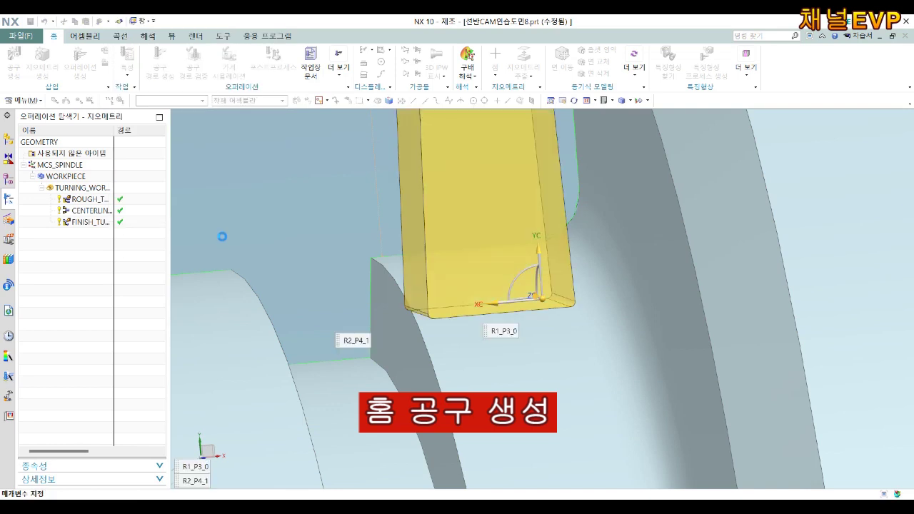
# Step: Give the grooving tool a holder, 4 mm insert width and 0.1 nose radius
pyautogui.click(155, 39)
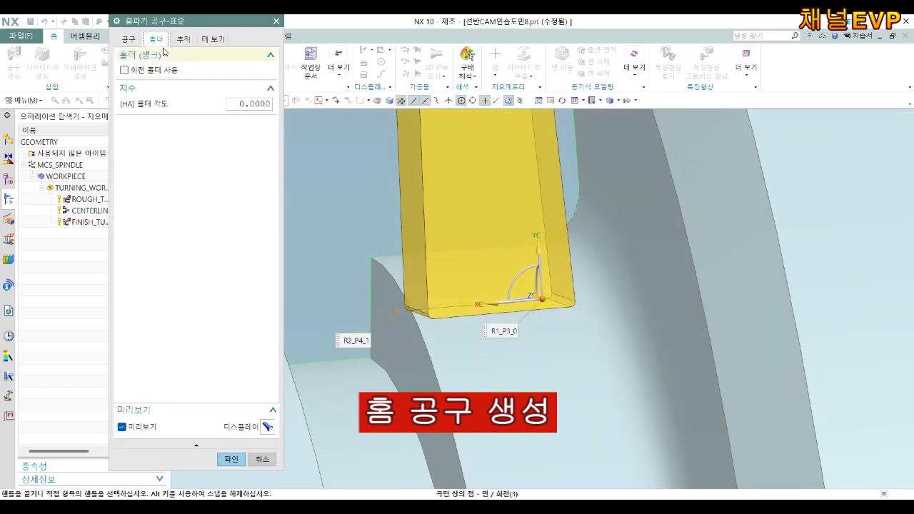
pyautogui.click(159, 69)
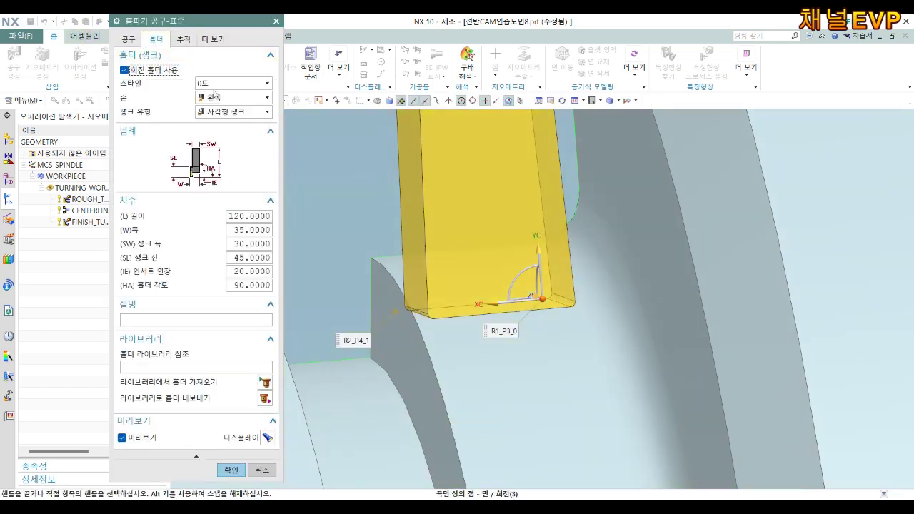
pyautogui.scroll(-5, 473, 272)
pyautogui.scroll(-3, 474, 272)
pyautogui.scroll(3, 474, 272)
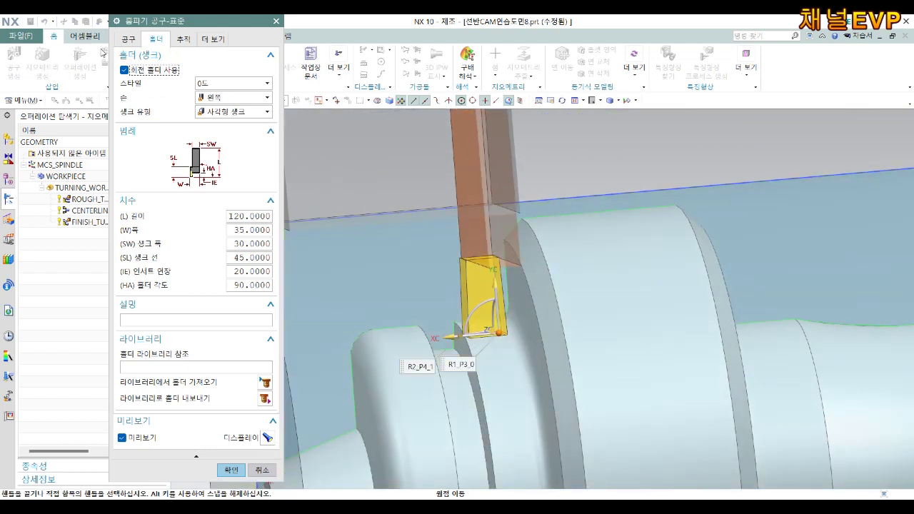
pyautogui.click(129, 40)
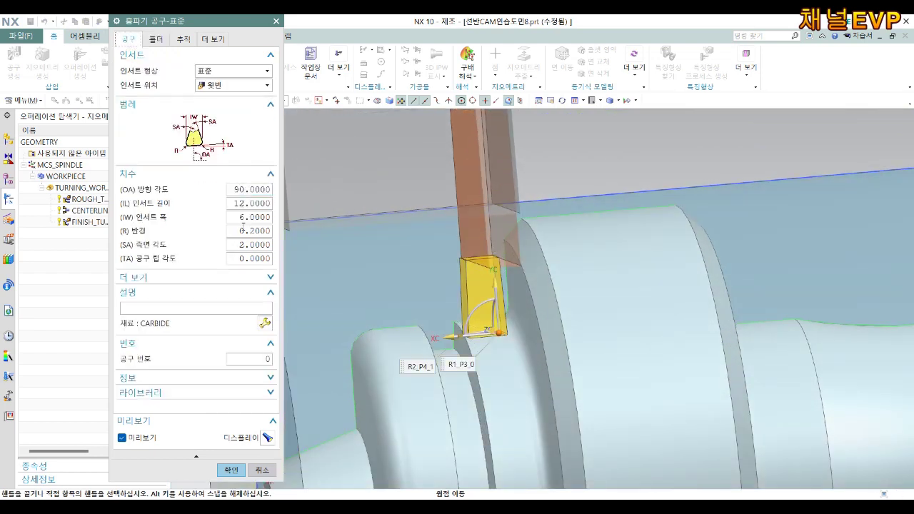
pyautogui.doubleClick(242, 218)
pyautogui.write('4')
pyautogui.press('Tab')
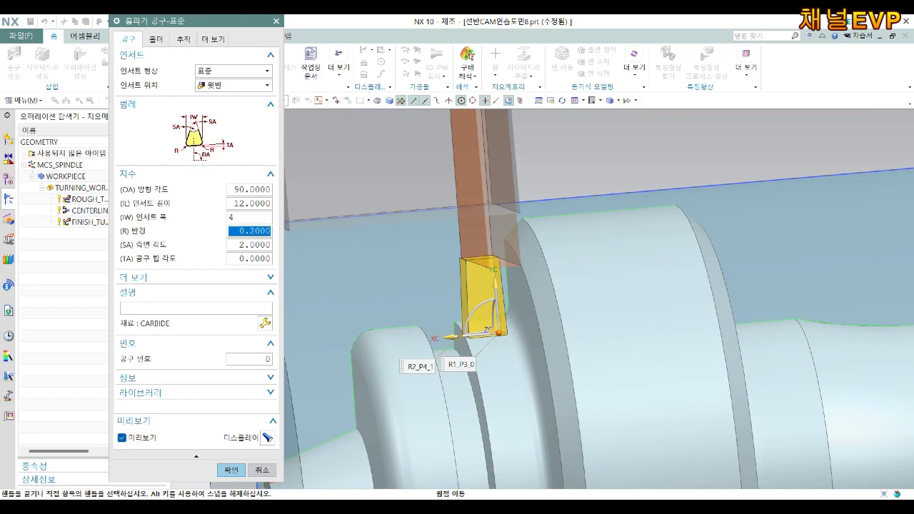
pyautogui.write('0.1')
pyautogui.press('Return')
pyautogui.write('5')
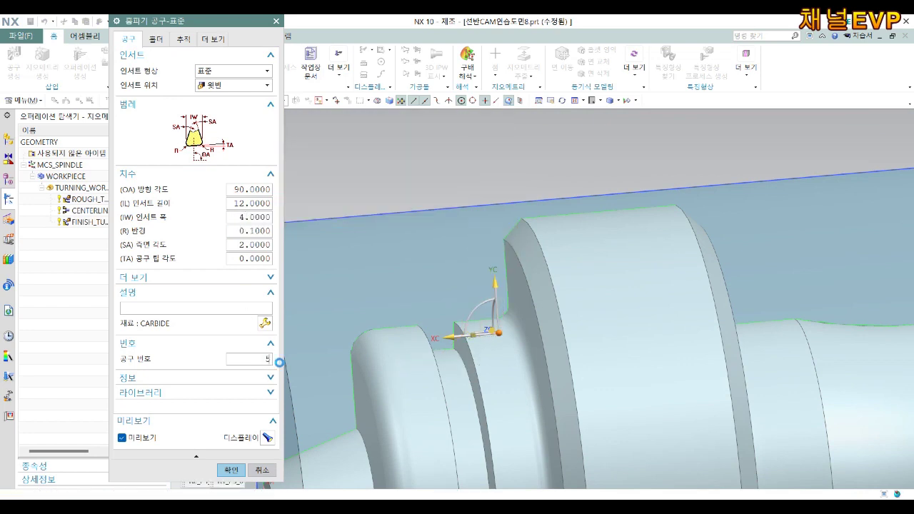
pyautogui.click(232, 470)
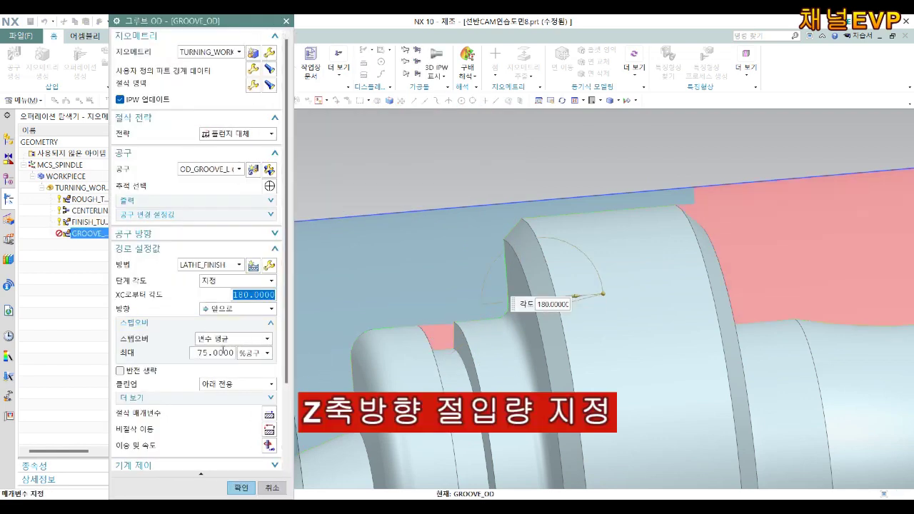
# Step: Set the groove's maximum step-over to 50% of the tool
pyautogui.doubleClick(215, 353)
pyautogui.write('50')
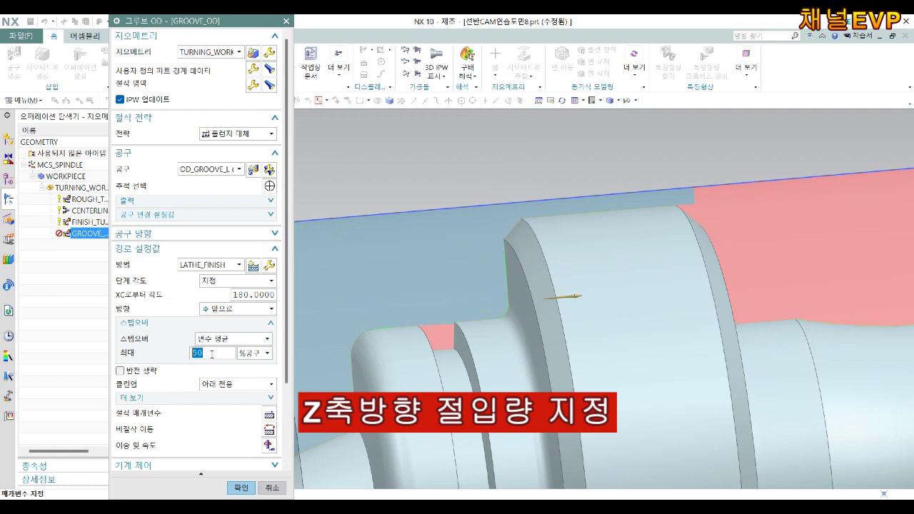
pyautogui.scroll(-2, 223, 359)
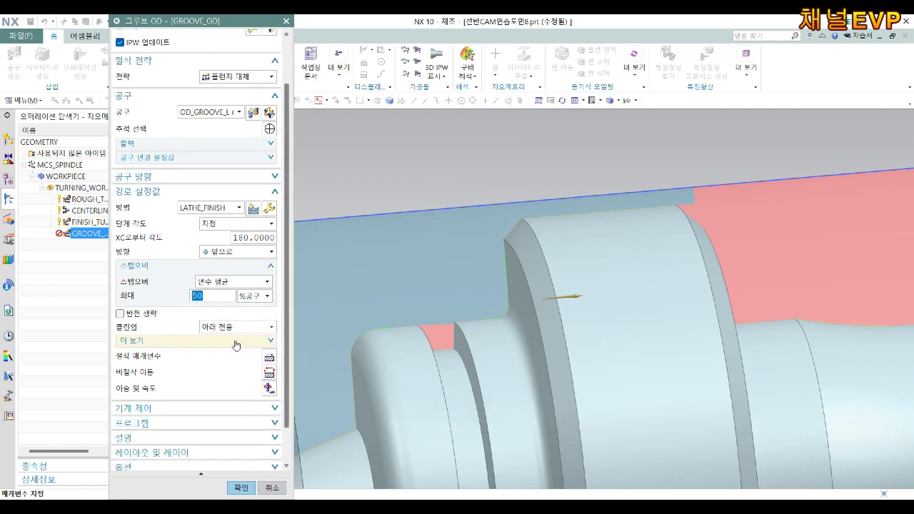
pyautogui.scroll(-1, 223, 349)
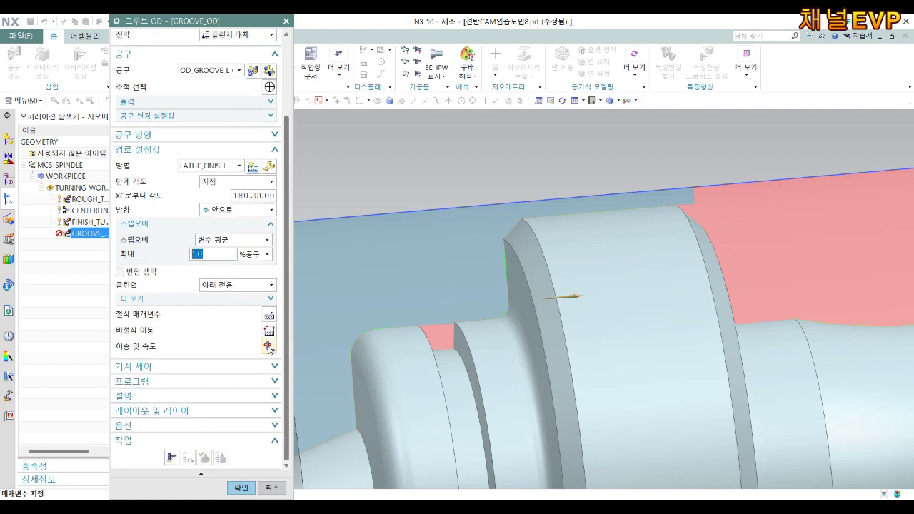
# Step: Set the groove feeds and speeds to 80 smm, minimum 800 RPM and 0.1 mmpr
pyautogui.click(268, 346)
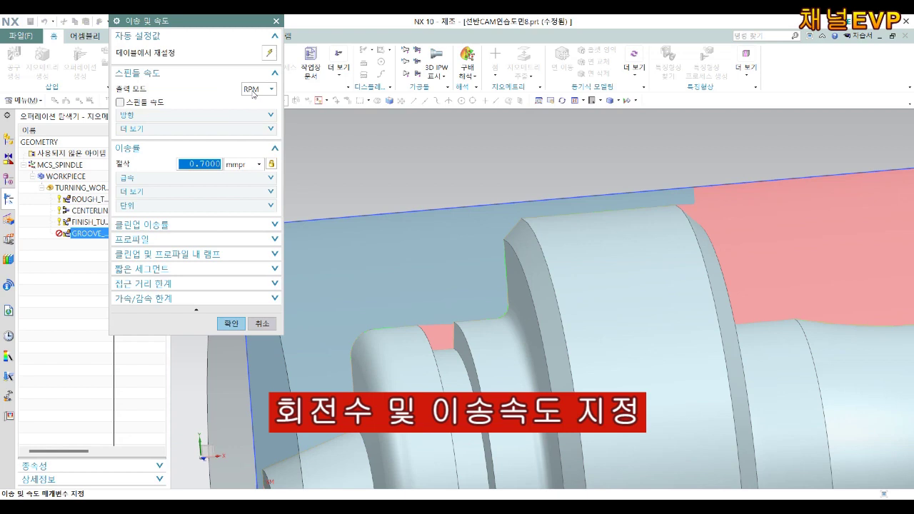
pyautogui.click(255, 89)
pyautogui.click(255, 122)
pyautogui.click(257, 89)
pyautogui.click(261, 122)
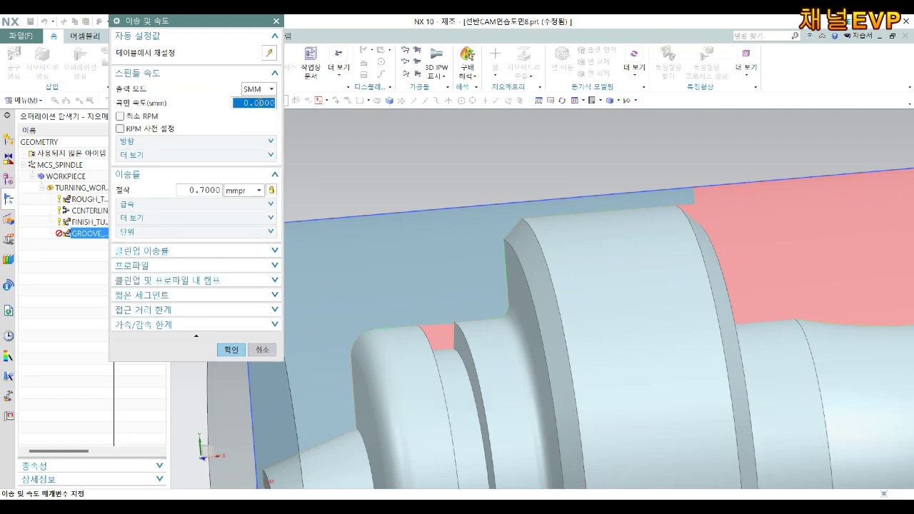
pyautogui.write('8')
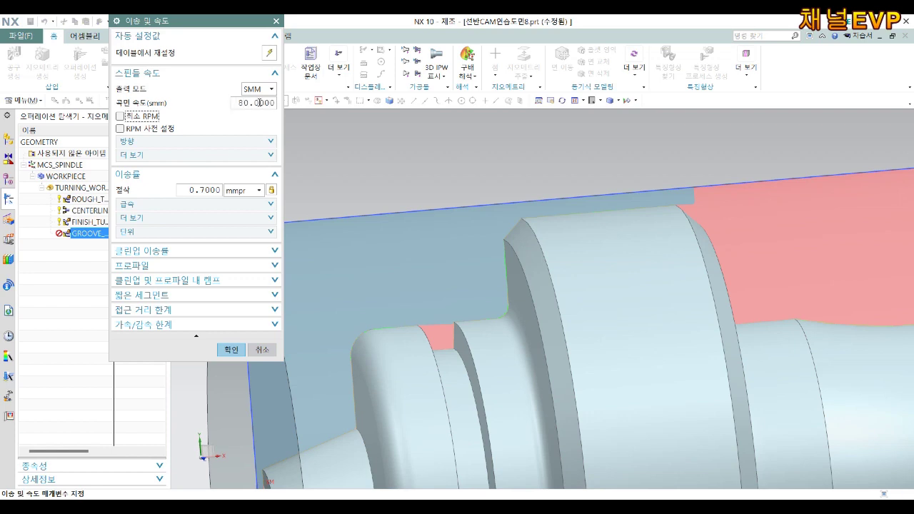
pyautogui.click(120, 115)
pyautogui.click(237, 116)
pyautogui.click(200, 191)
pyautogui.write('0.1')
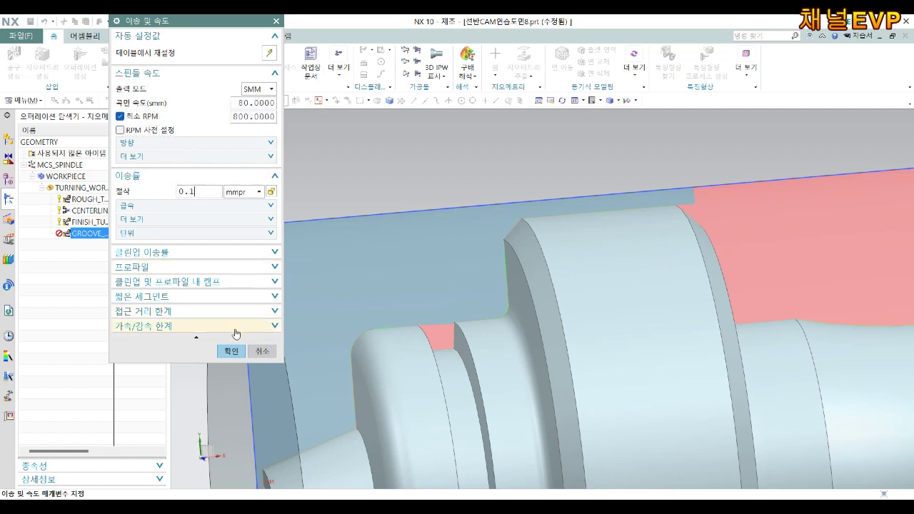
pyautogui.click(232, 350)
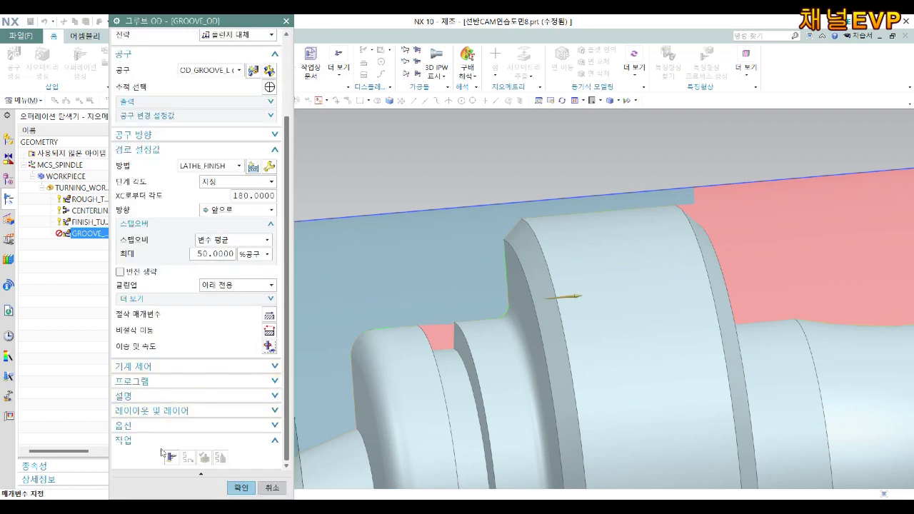
# Step: Generate the groove toolpath and run its 3D cutting simulation
pyautogui.click(171, 460)
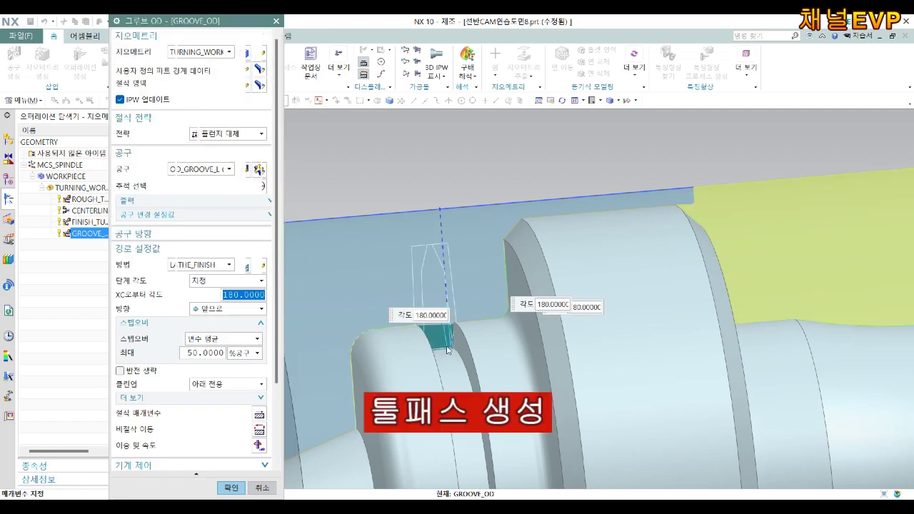
pyautogui.scroll(3, 449, 345)
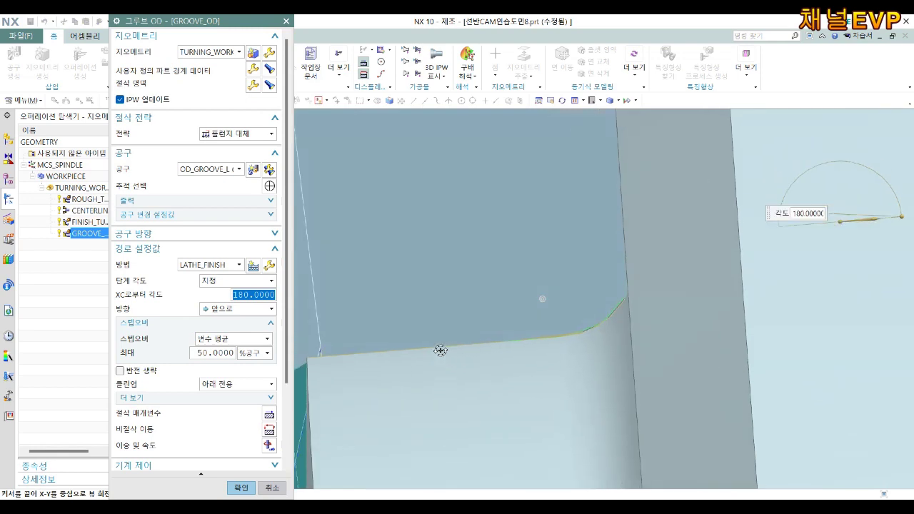
pyautogui.scroll(-1, 437, 350)
pyautogui.scroll(-3, 435, 338)
pyautogui.scroll(2, 405, 367)
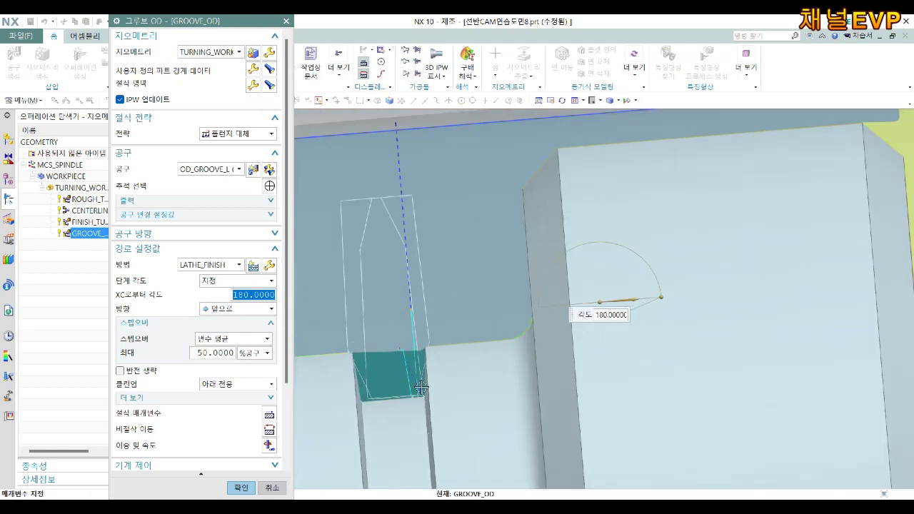
pyautogui.keyDown('shift'); pyautogui.moveTo(421, 386); pyautogui.dragTo(461, 351, button='middle'); pyautogui.keyUp('shift')
pyautogui.scroll(-3, 200, 322)
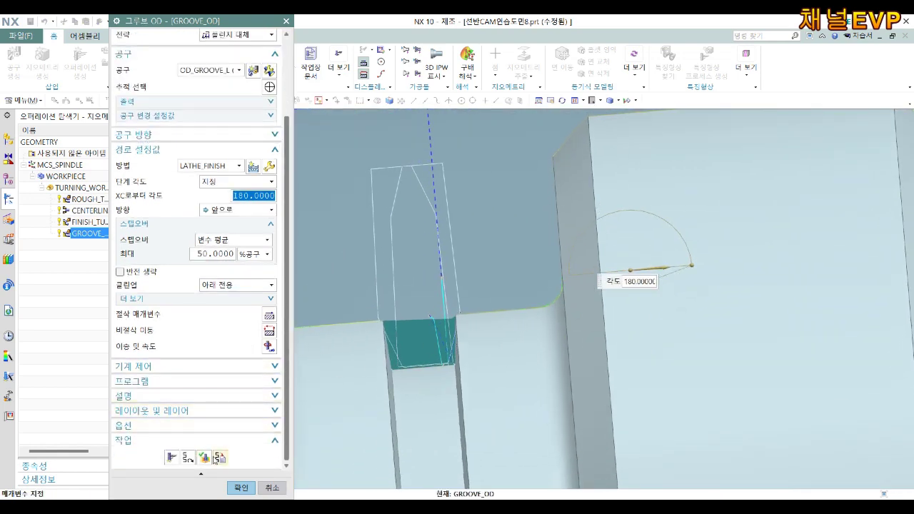
pyautogui.click(218, 457)
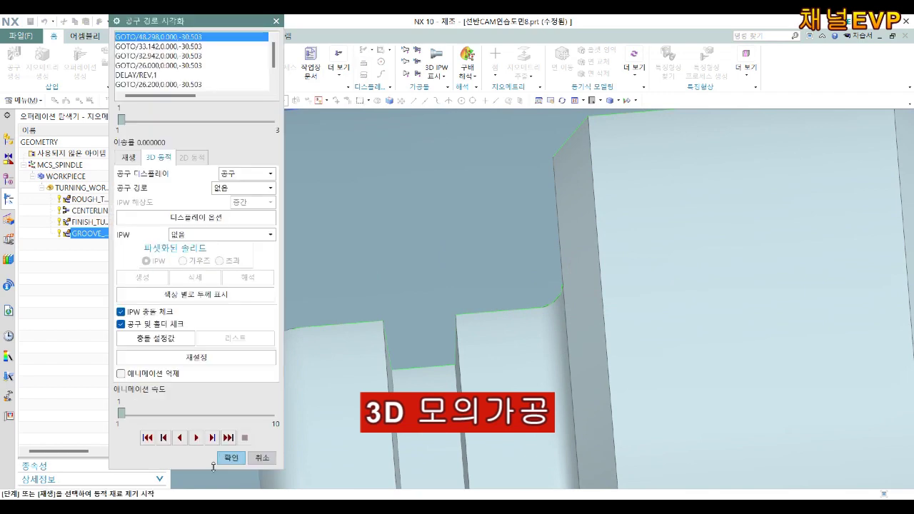
pyautogui.click(200, 438)
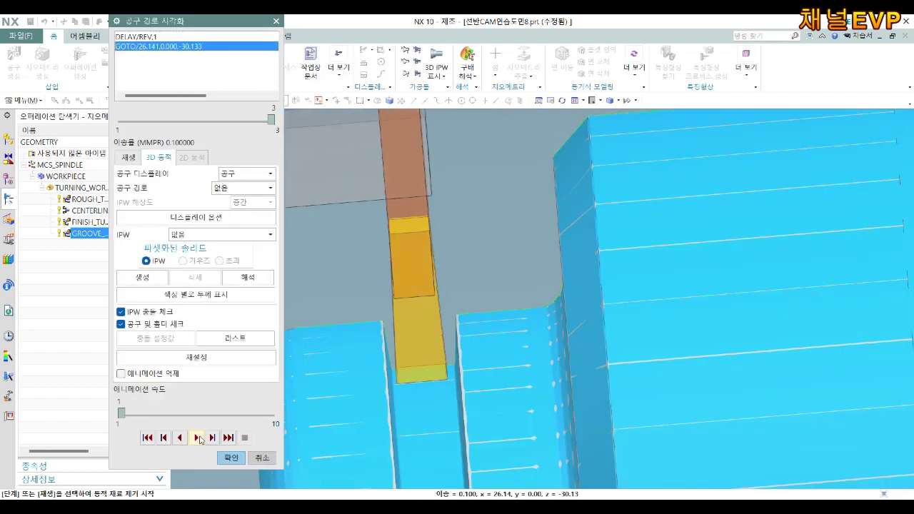
pyautogui.click(154, 437)
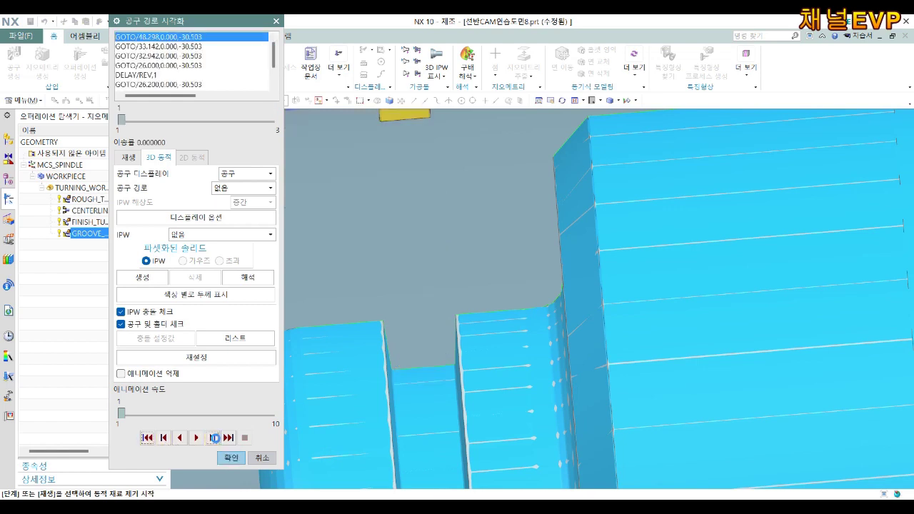
# Step: Step the groove replay move by move through cut levels one to three, inspecting closely
pyautogui.click(214, 438)
pyautogui.click(215, 439)
pyautogui.click(216, 440)
pyautogui.click(215, 438)
pyautogui.click(215, 438)
pyautogui.click(214, 437)
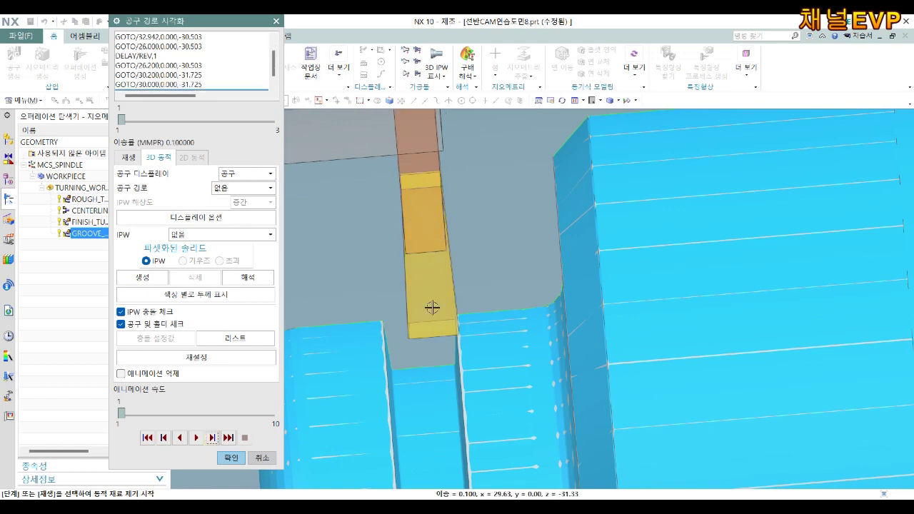
pyautogui.moveTo(439, 295)
pyautogui.mouseDown(button='middle')
pyautogui.moveTo(451, 342)
pyautogui.moveTo(450, 317)
pyautogui.moveTo(446, 323)
pyautogui.mouseUp(button='middle')
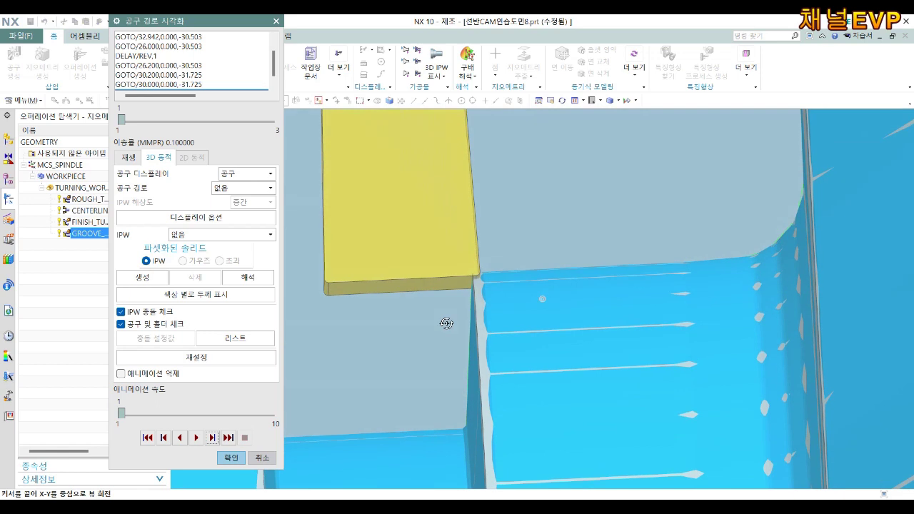
pyautogui.click(214, 437)
pyautogui.click(214, 437)
pyautogui.click(214, 438)
pyautogui.click(214, 438)
pyautogui.click(214, 438)
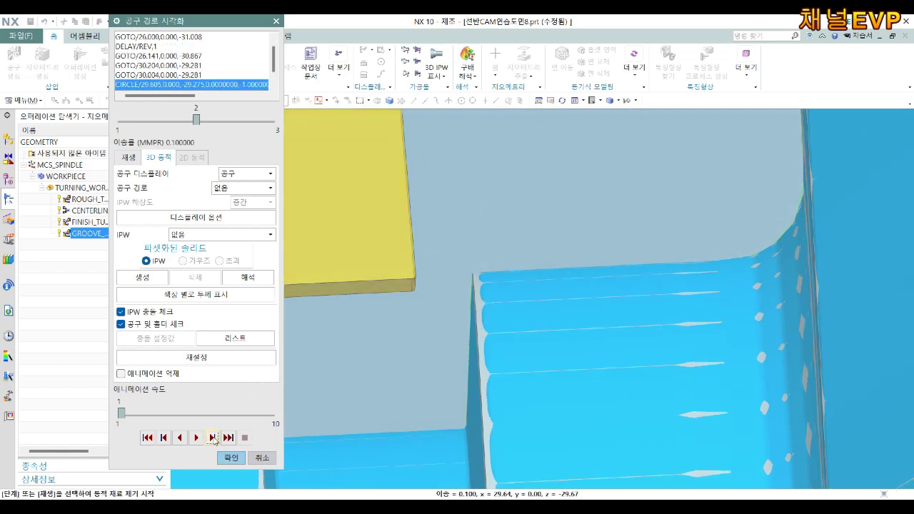
pyautogui.click(214, 437)
pyautogui.click(214, 437)
pyautogui.click(215, 438)
pyautogui.click(214, 438)
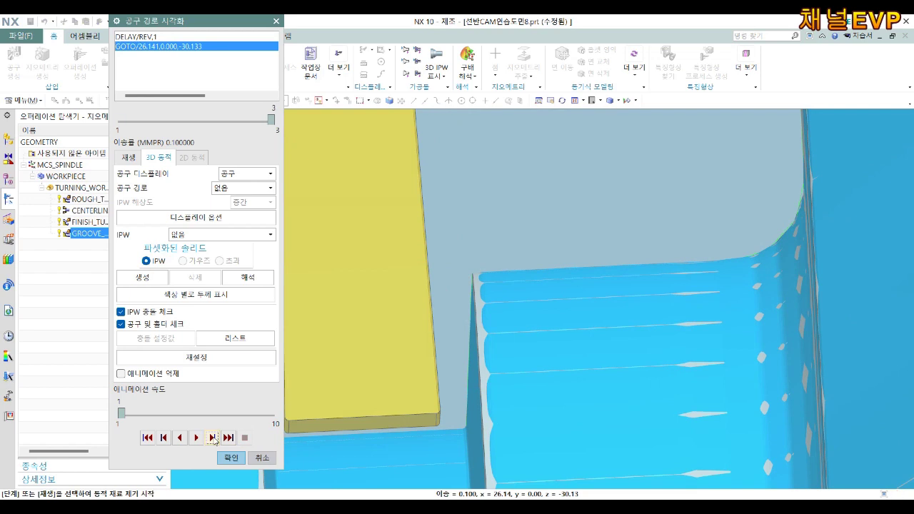
pyautogui.click(262, 458)
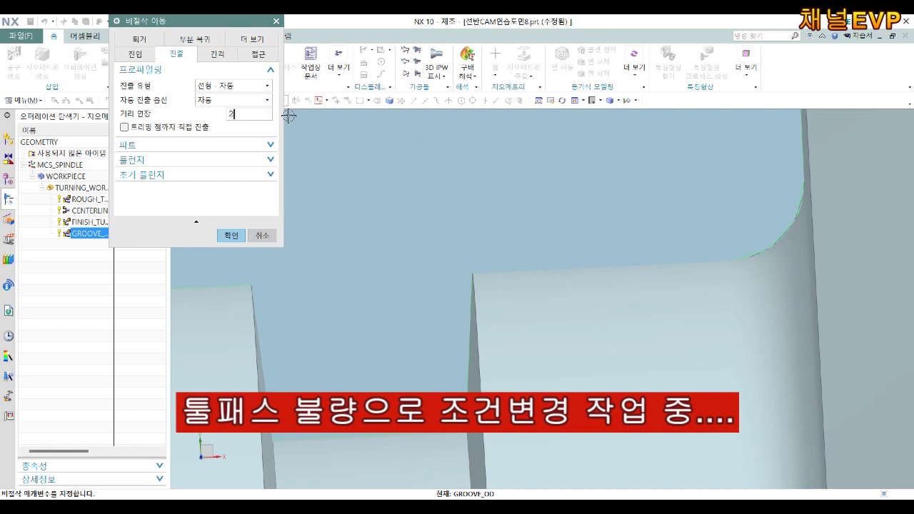
# Step: Regenerate the groove toolpath and accept the GROOVE_OD operation
pyautogui.click(230, 238)
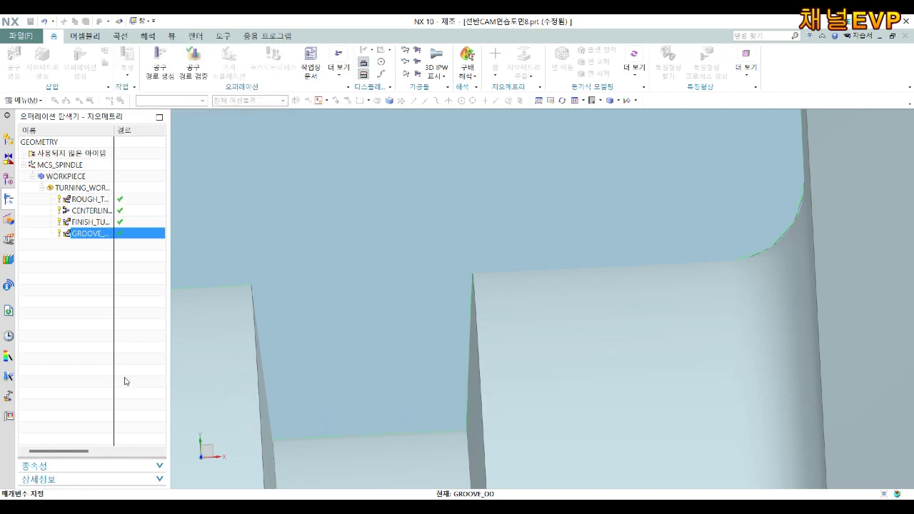
pyautogui.click(172, 458)
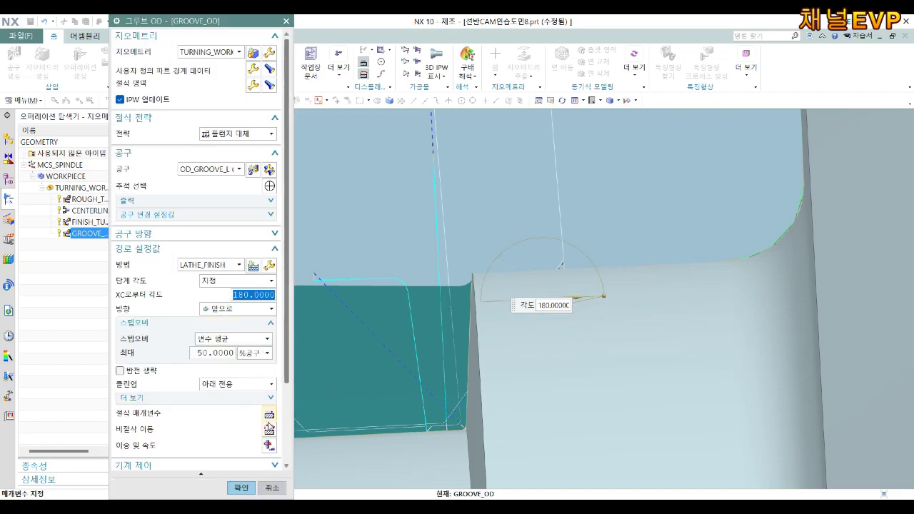
pyautogui.middleClick(269, 427)
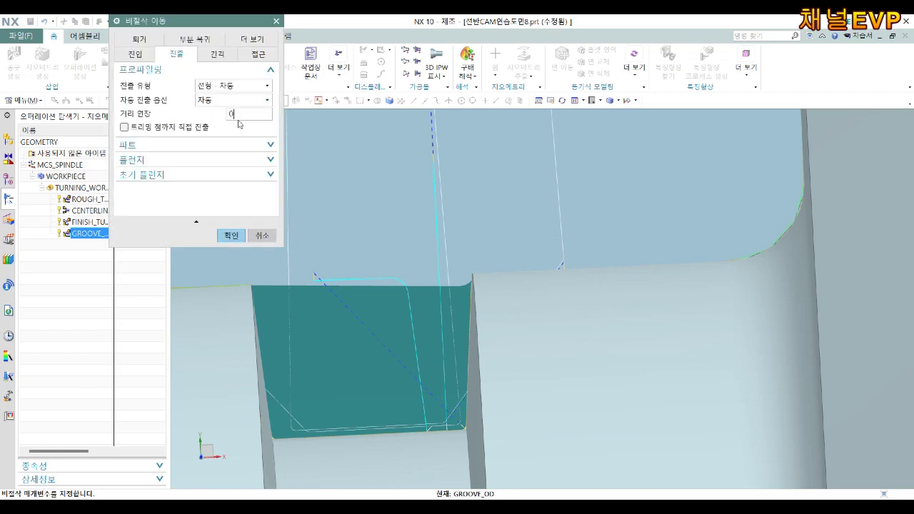
# Step: Set both engage and retract distance extensions to 0 in Non Cutting Moves
pyautogui.click(139, 57)
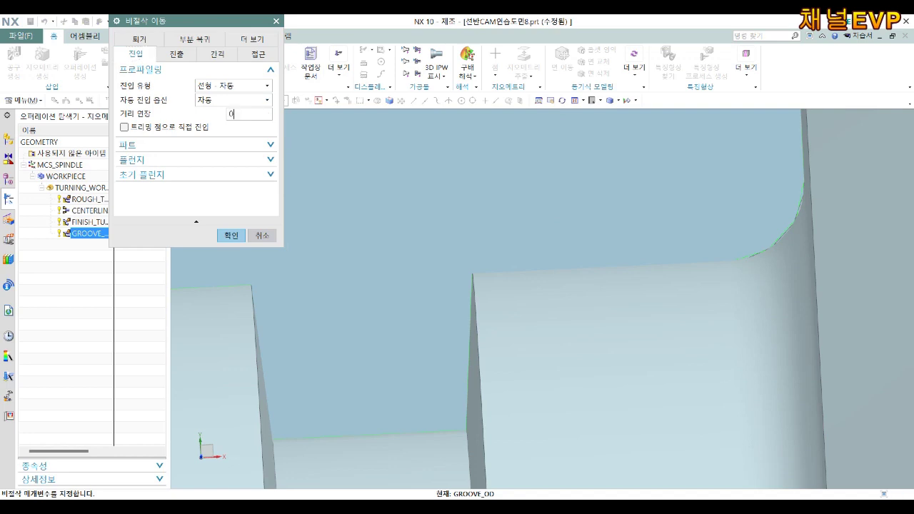
pyautogui.click(176, 55)
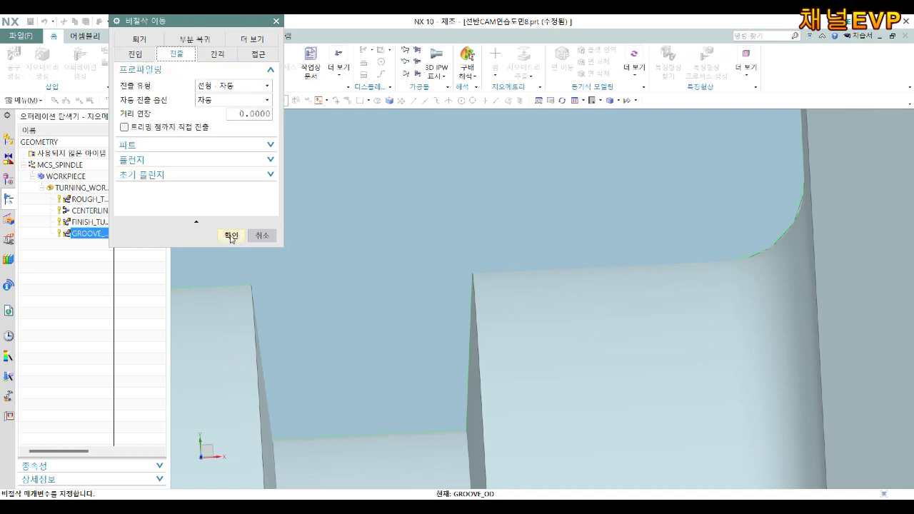
pyautogui.click(235, 85)
pyautogui.moveTo(234, 108)
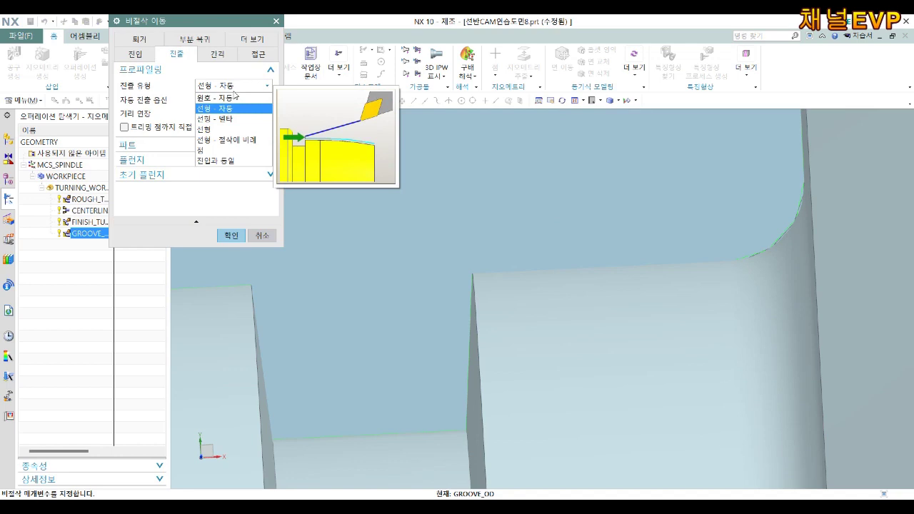
pyautogui.click(229, 108)
pyautogui.click(231, 235)
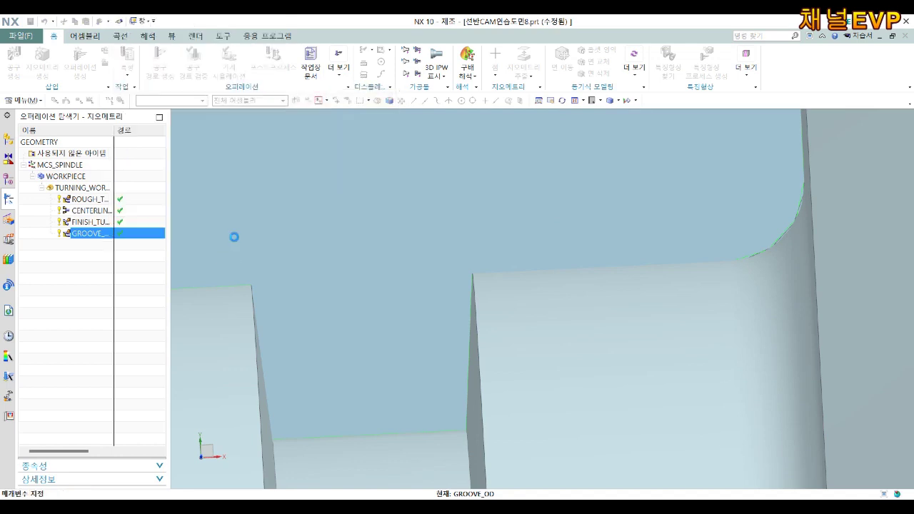
pyautogui.scroll(-3, 235, 391)
# Step: Regenerate the groove toolpath, accept the operation, and zoom in on the groove
pyautogui.click(170, 457)
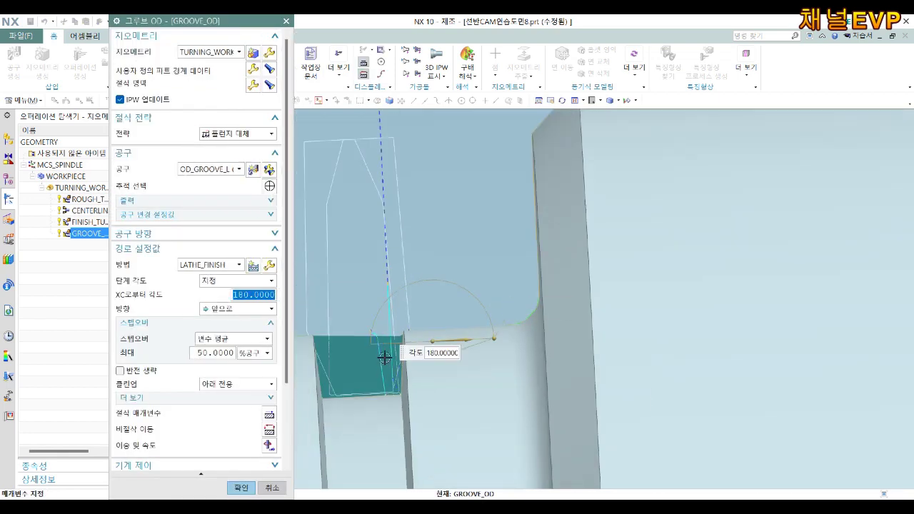
pyautogui.middleClick(424, 358)
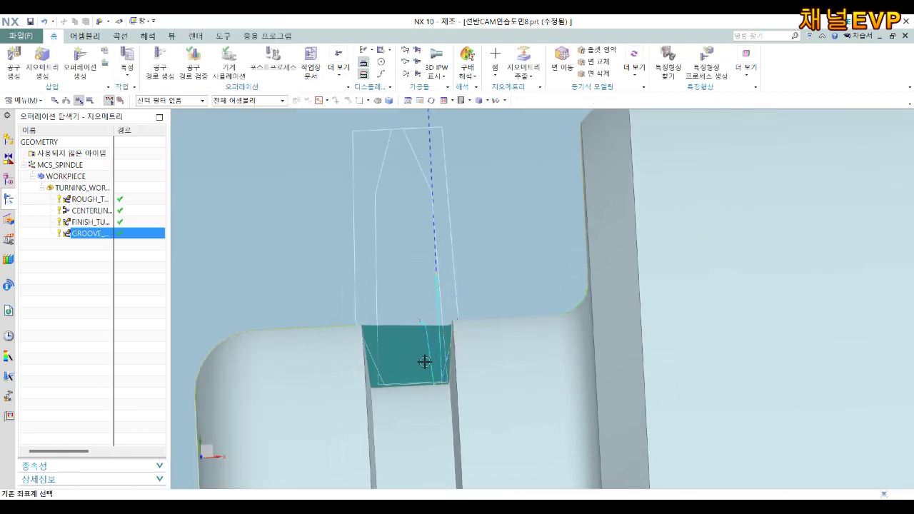
pyautogui.scroll(5, 425, 369)
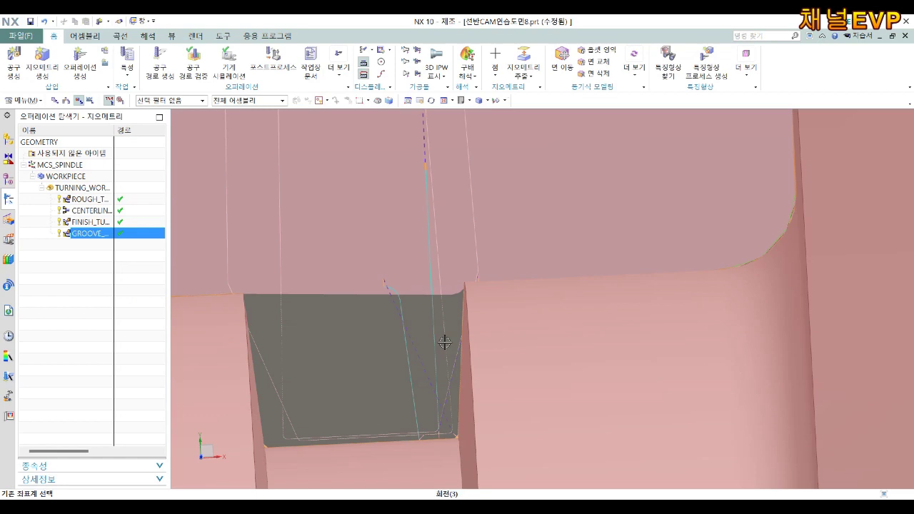
pyautogui.moveTo(449, 327); pyautogui.dragTo(418, 333, button='middle')
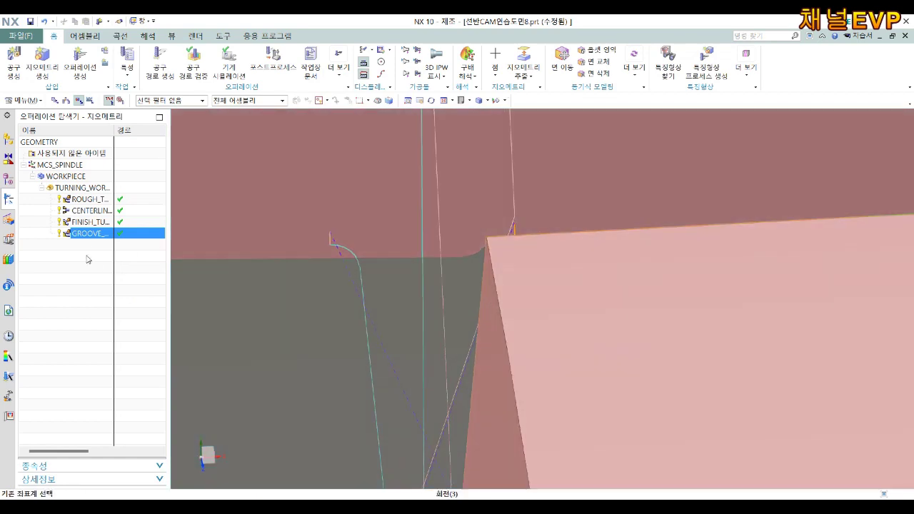
# Step: Switch GROOVE_OD's cutting strategy to Plunge Zig, regenerate the toolpath, and open its replay
pyautogui.doubleClick(89, 234)
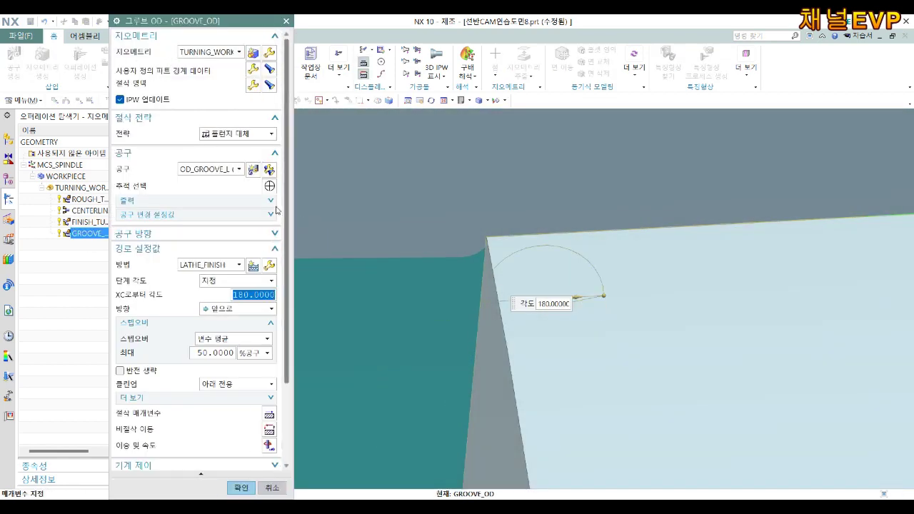
pyautogui.click(243, 135)
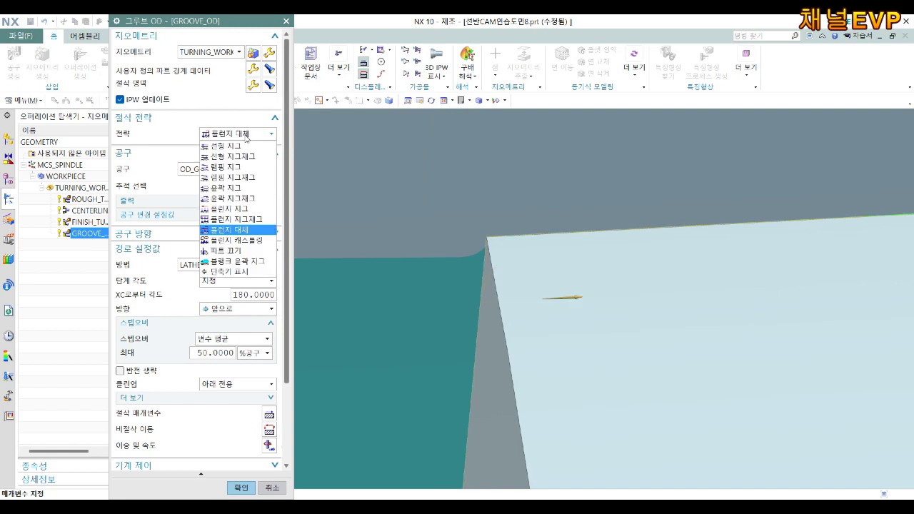
pyautogui.click(232, 208)
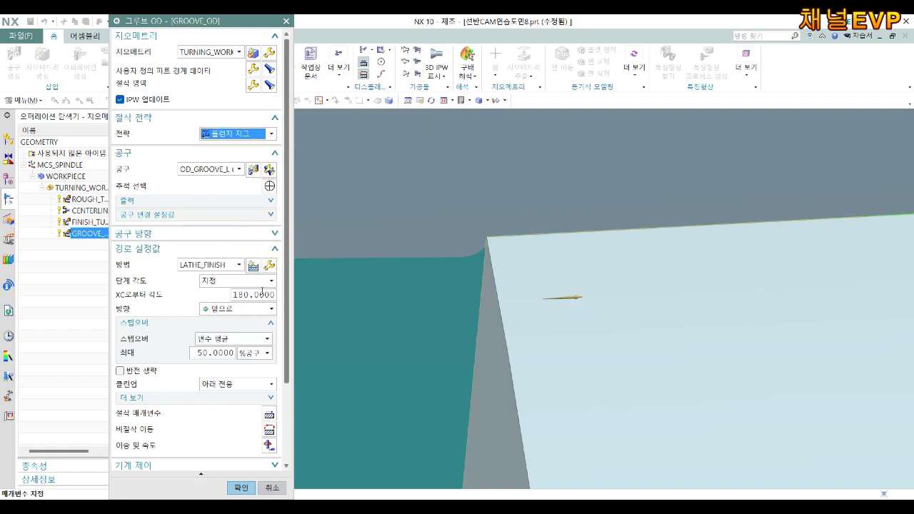
pyautogui.scroll(-3, 236, 375)
pyautogui.click(166, 455)
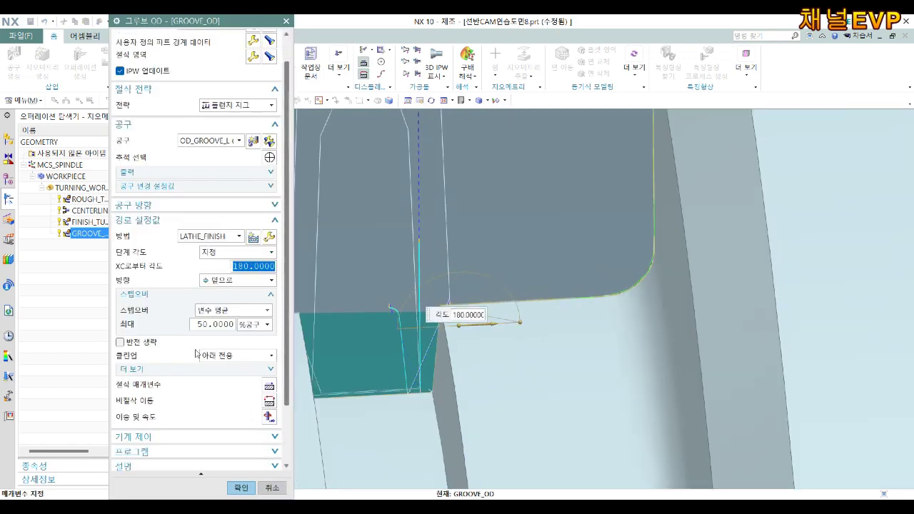
pyautogui.scroll(-5, 215, 357)
pyautogui.click(214, 455)
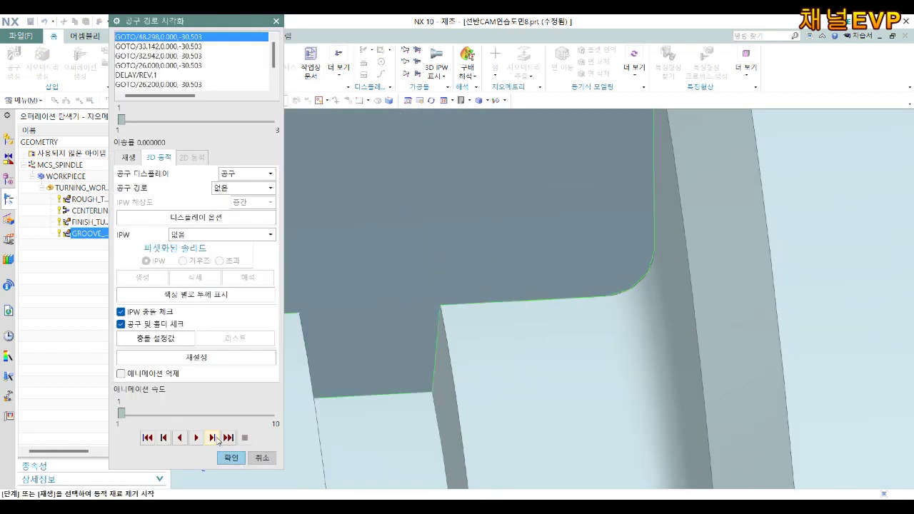
# Step: Step the plunge-zig replay through the first plunge and into the second cut level
pyautogui.click(211, 437)
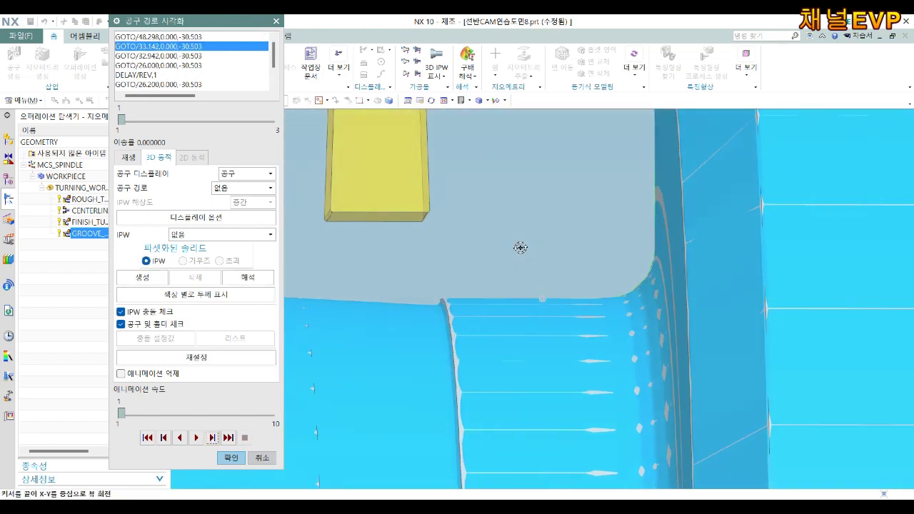
pyautogui.click(212, 437)
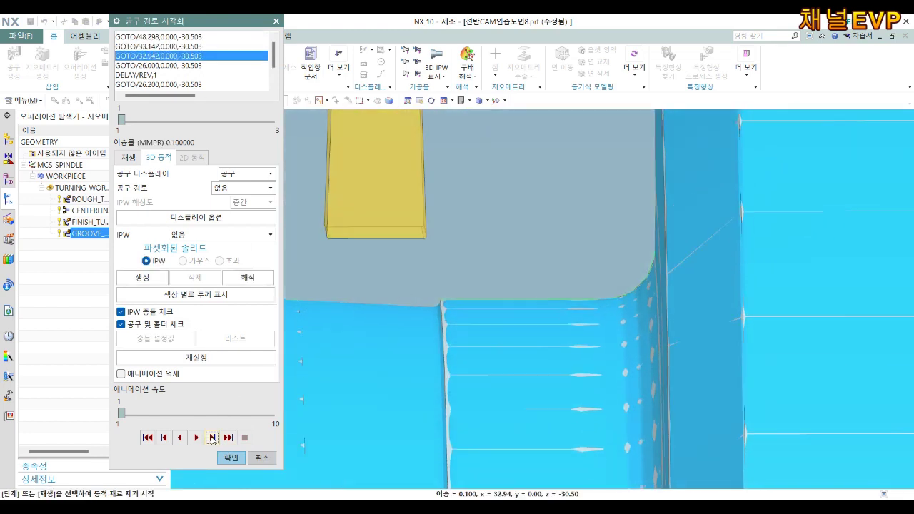
pyautogui.click(212, 437)
pyautogui.click(212, 437)
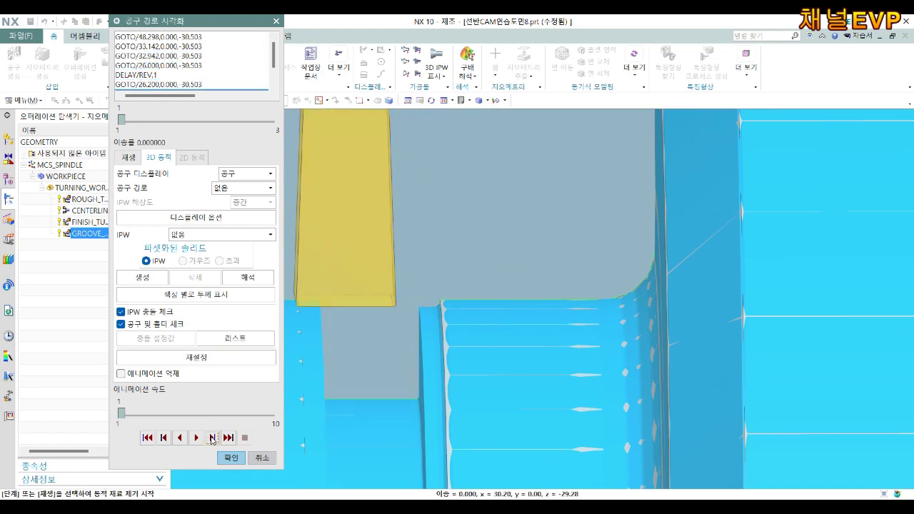
pyautogui.click(212, 437)
pyautogui.click(213, 437)
pyautogui.click(212, 437)
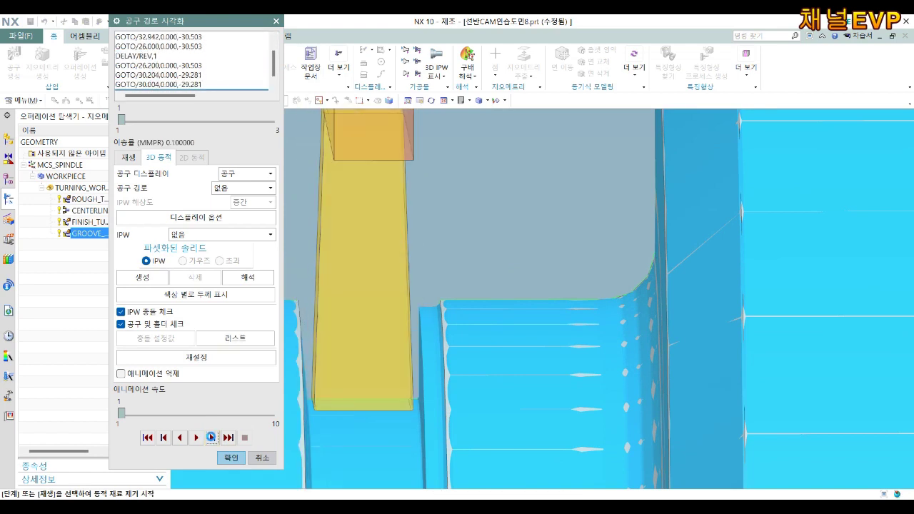
pyautogui.click(212, 437)
# Step: Step the replay on to the third cut level, then close the replay
pyautogui.click(212, 437)
pyautogui.click(212, 437)
pyautogui.click(212, 437)
pyautogui.click(212, 437)
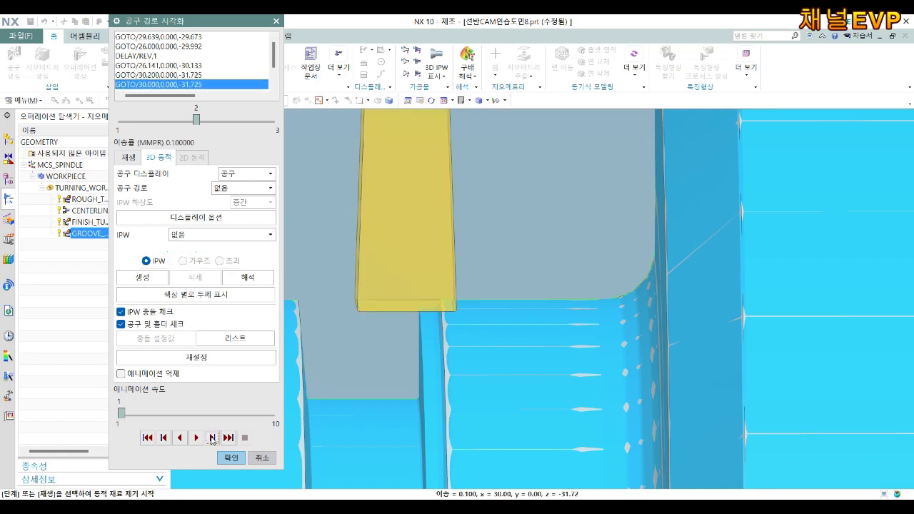
pyautogui.click(212, 438)
pyautogui.click(212, 437)
pyautogui.click(212, 437)
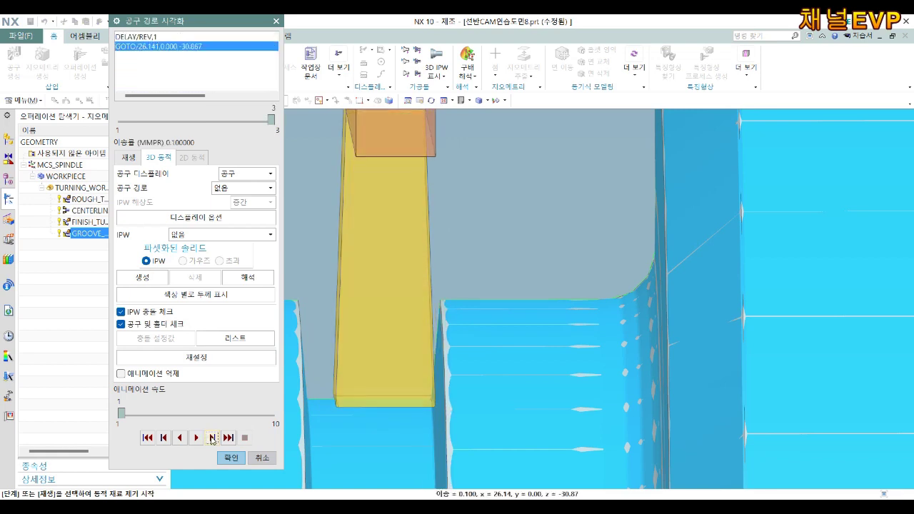
pyautogui.click(231, 458)
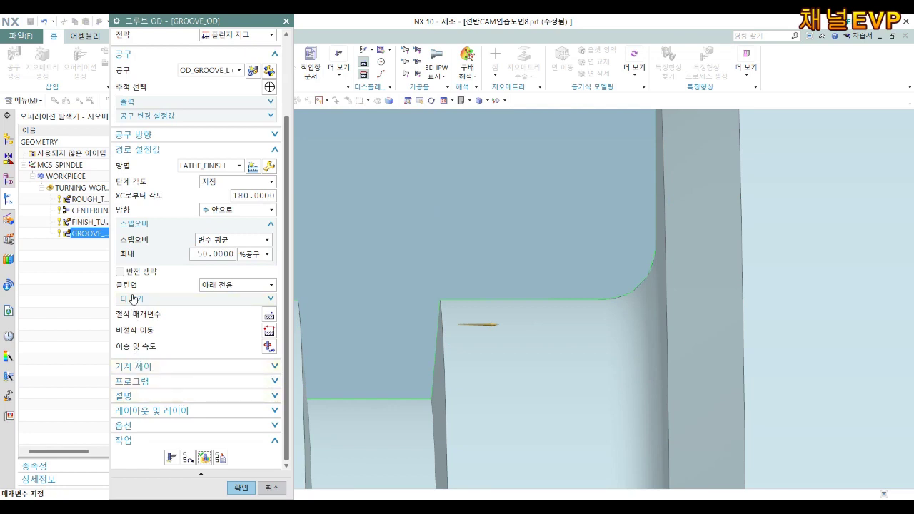
# Step: Set cleanup to 모두, split vertical and thin corners at 0.3, and regenerate the groove toolpath
pyautogui.click(208, 285)
pyautogui.click(221, 307)
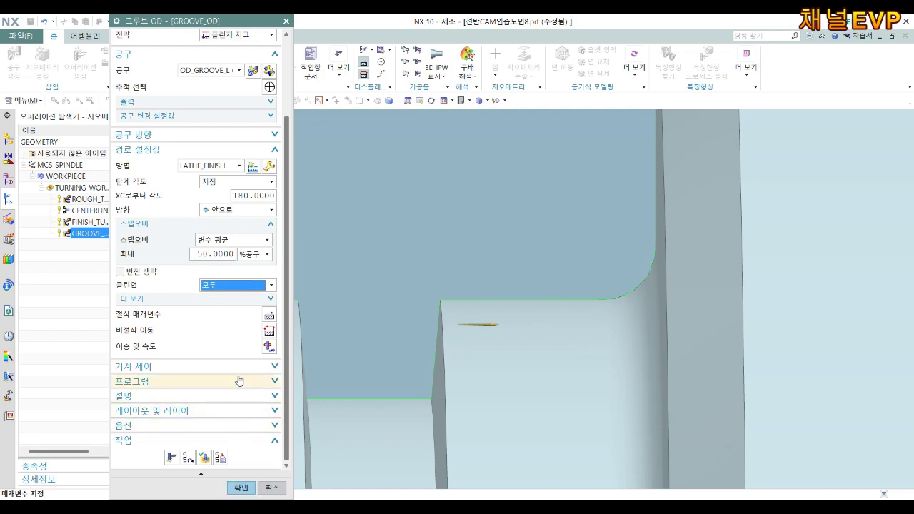
pyautogui.click(269, 316)
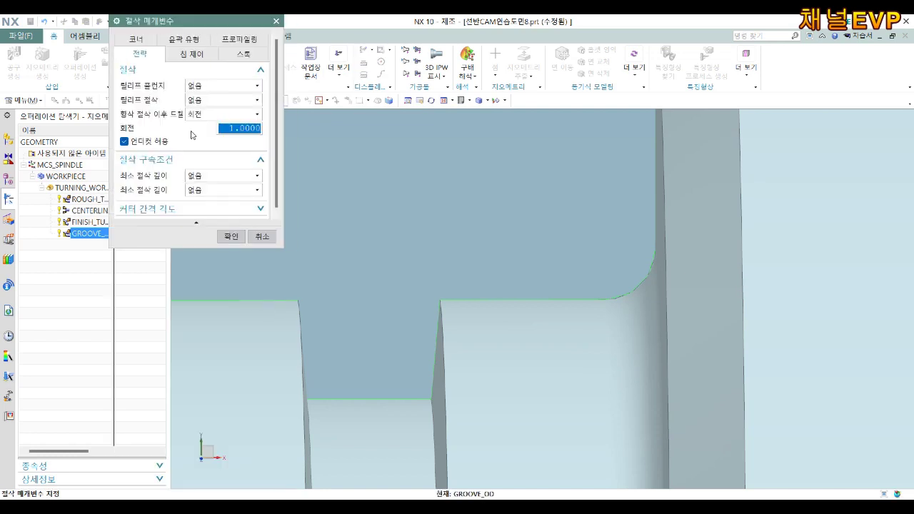
pyautogui.click(154, 47)
pyautogui.click(217, 86)
pyautogui.click(211, 124)
pyautogui.click(214, 114)
pyautogui.click(207, 156)
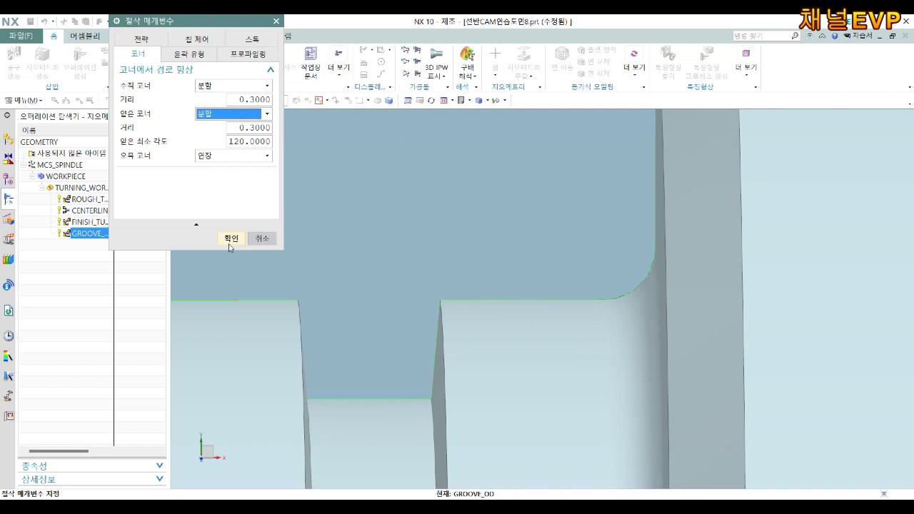
pyautogui.click(227, 238)
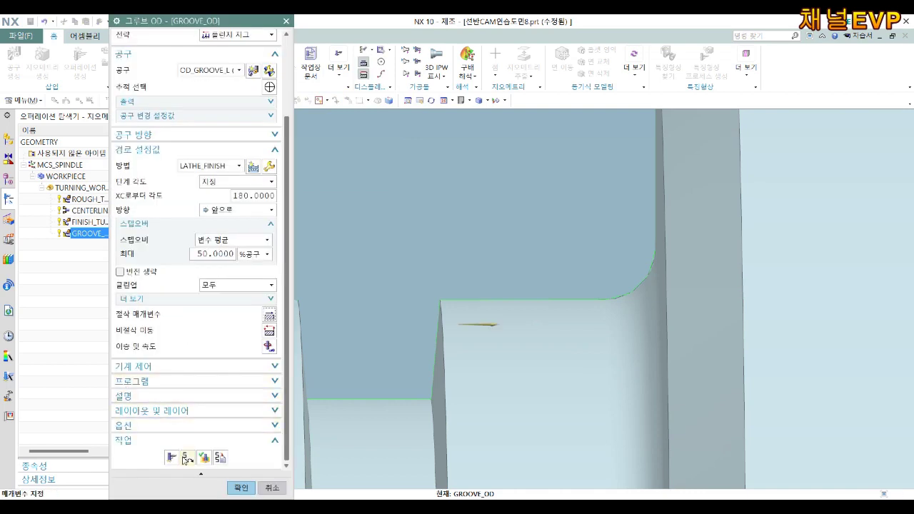
pyautogui.click(172, 458)
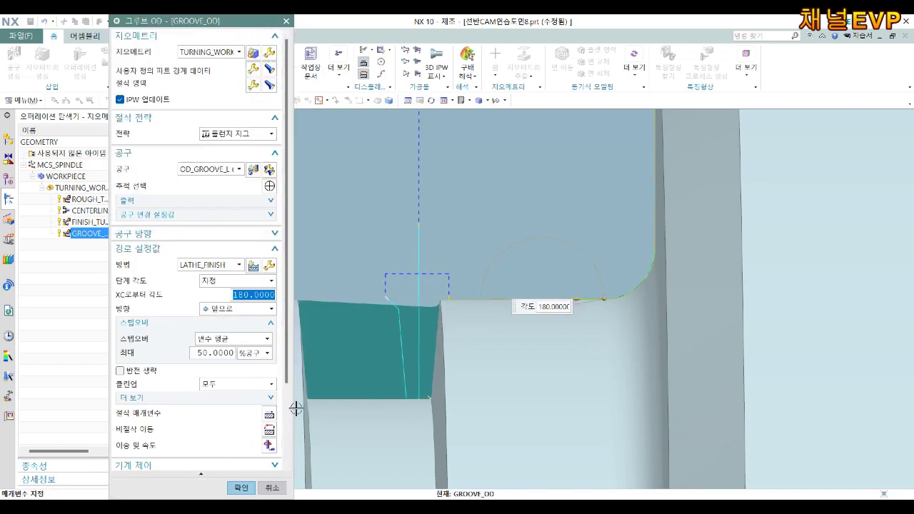
pyautogui.scroll(-3, 188, 434)
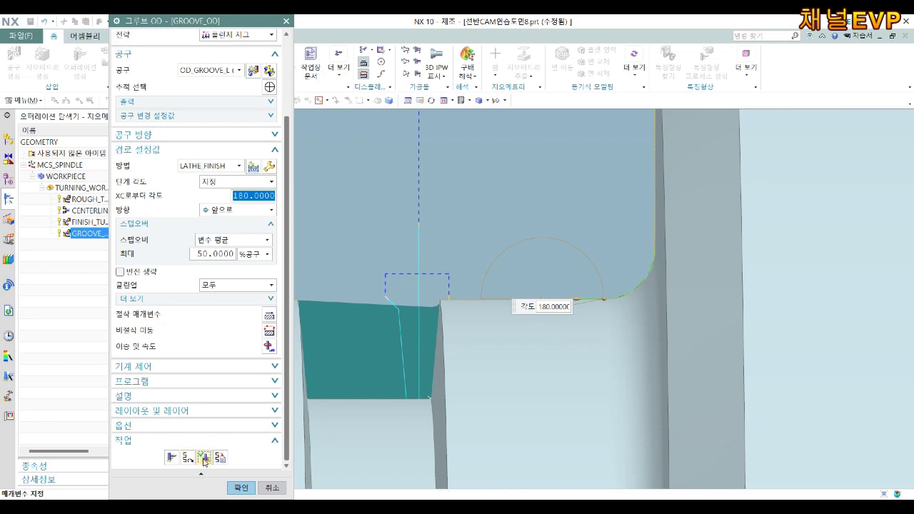
pyautogui.click(204, 458)
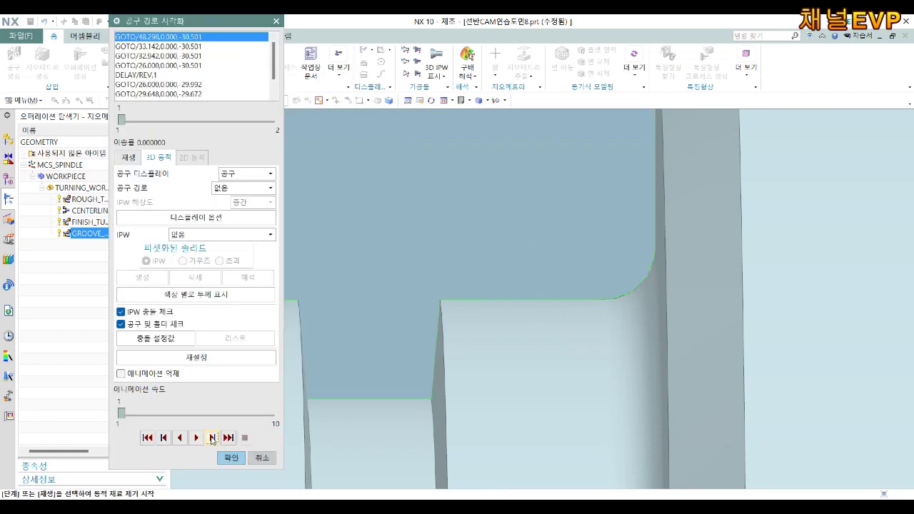
pyautogui.click(211, 438)
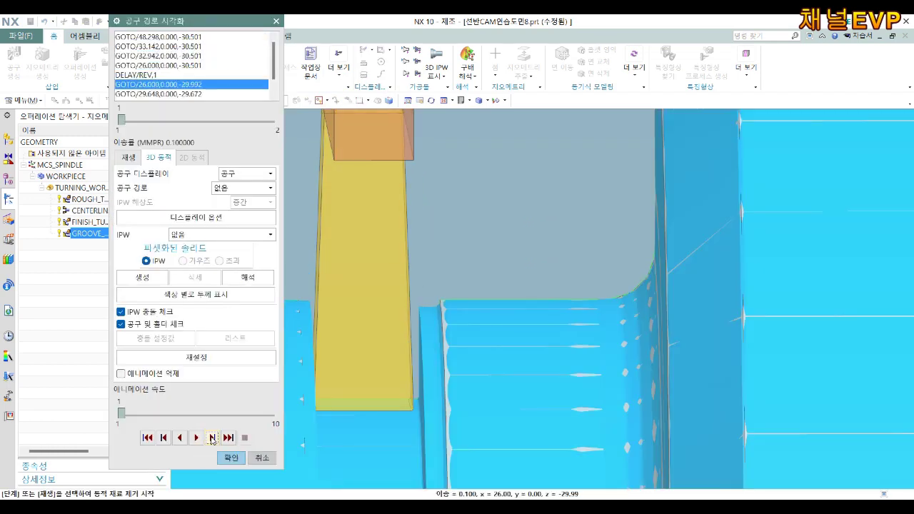
pyautogui.click(212, 438)
pyautogui.click(211, 438)
pyautogui.click(211, 437)
pyautogui.click(210, 437)
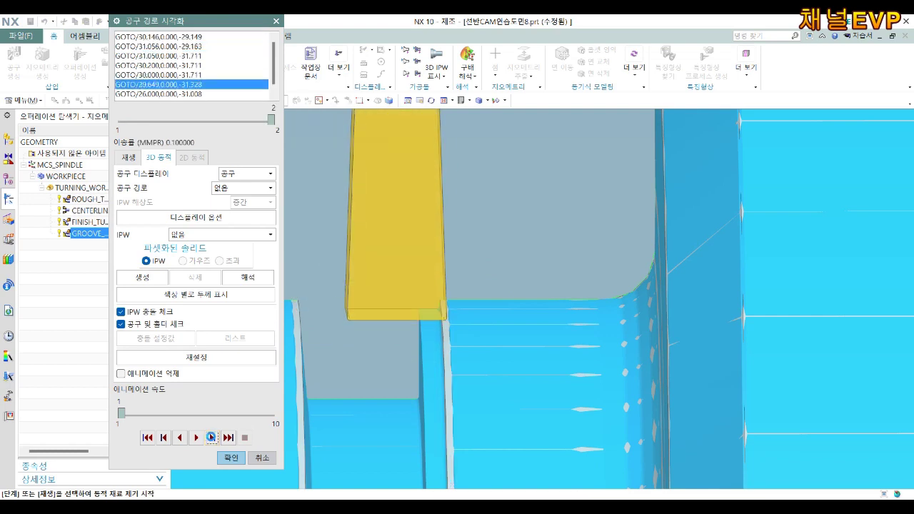
pyautogui.click(211, 437)
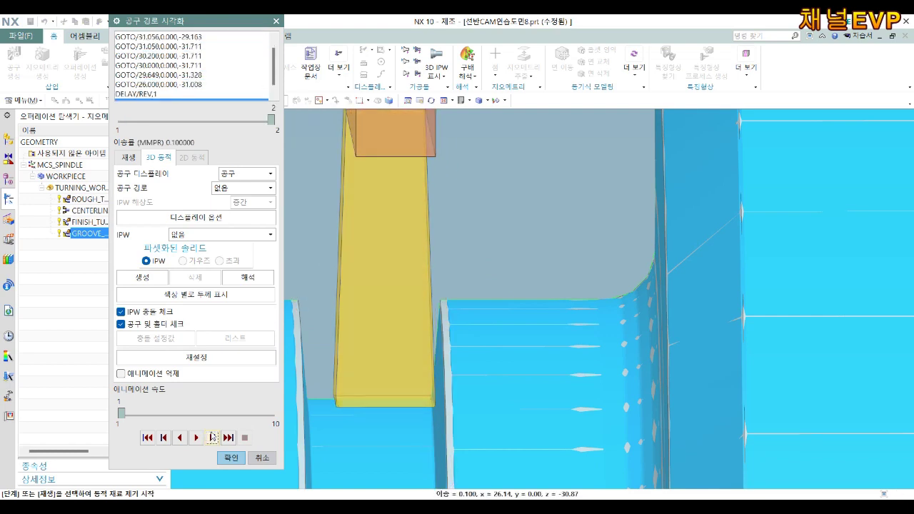
pyautogui.click(230, 457)
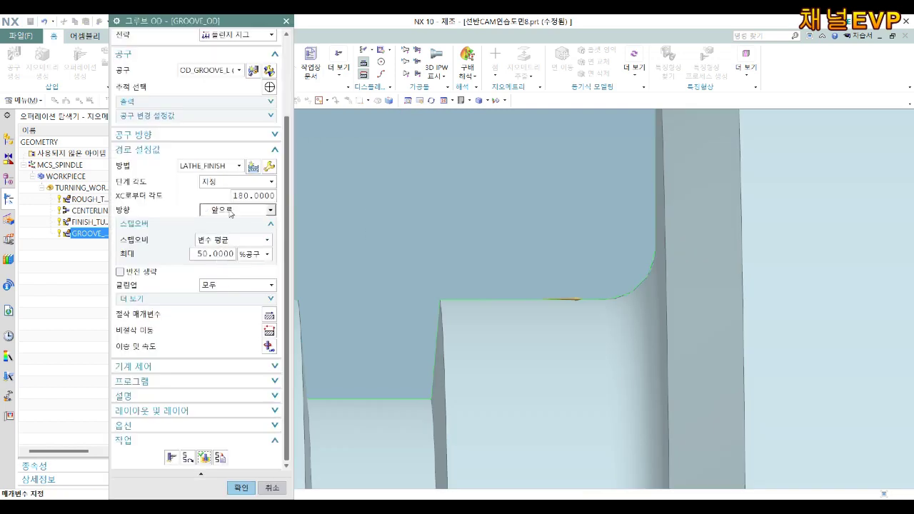
# Step: Set GROOVE_OD back to Plunge Alternate, regenerate, and replay the new toolpath
pyautogui.scroll(3, 243, 162)
pyautogui.click(242, 120)
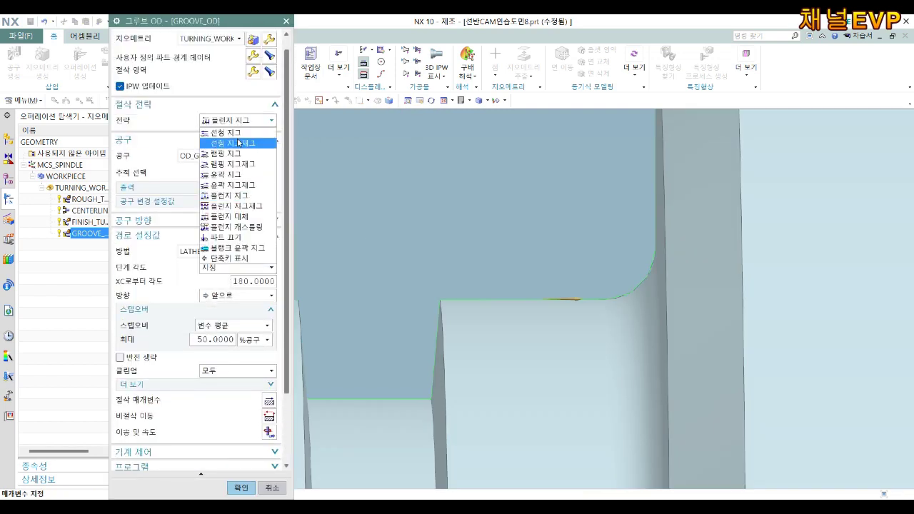
pyautogui.click(238, 218)
pyautogui.scroll(-3, 229, 404)
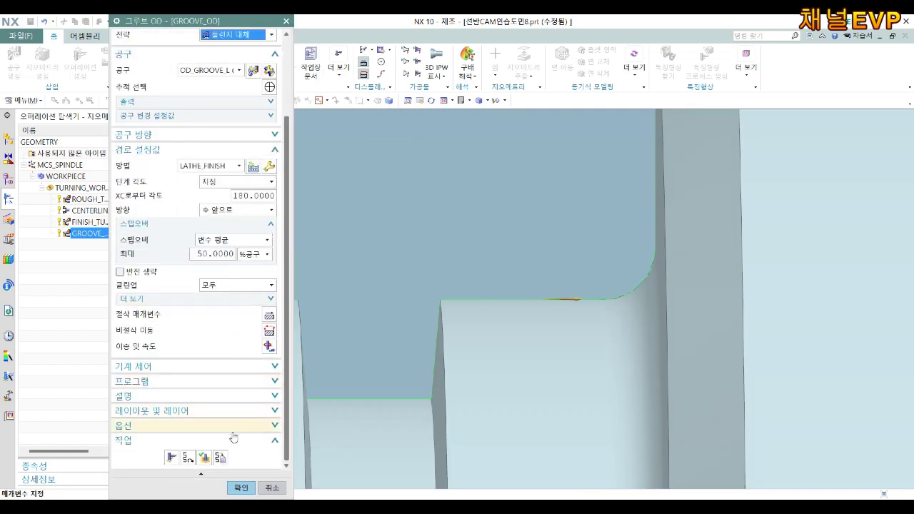
pyautogui.click(170, 457)
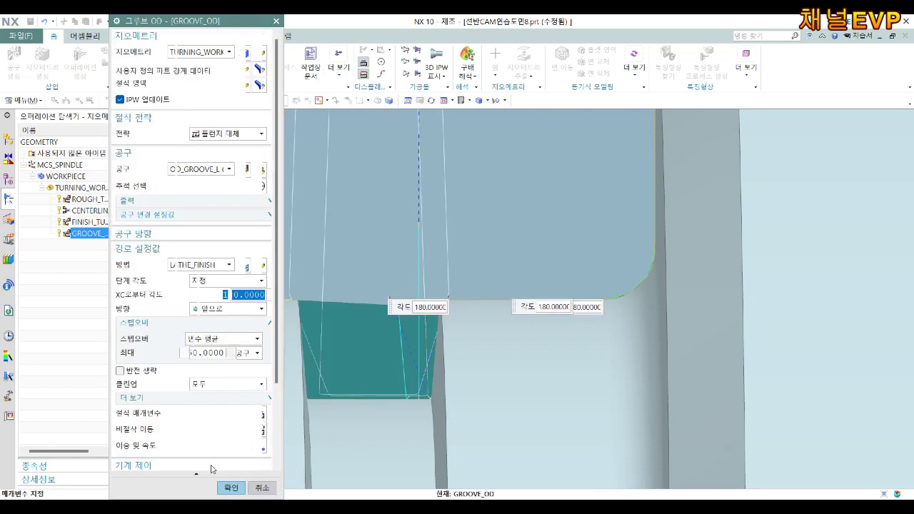
pyautogui.click(218, 458)
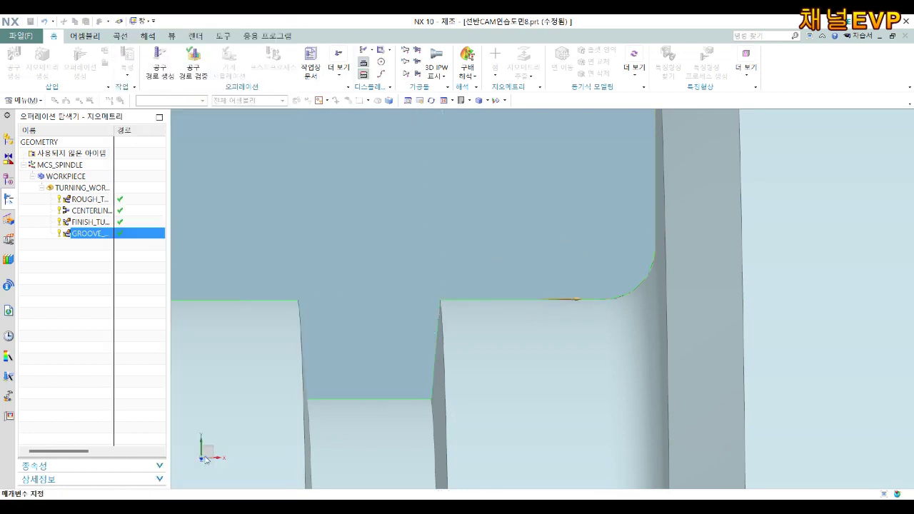
pyautogui.click(212, 437)
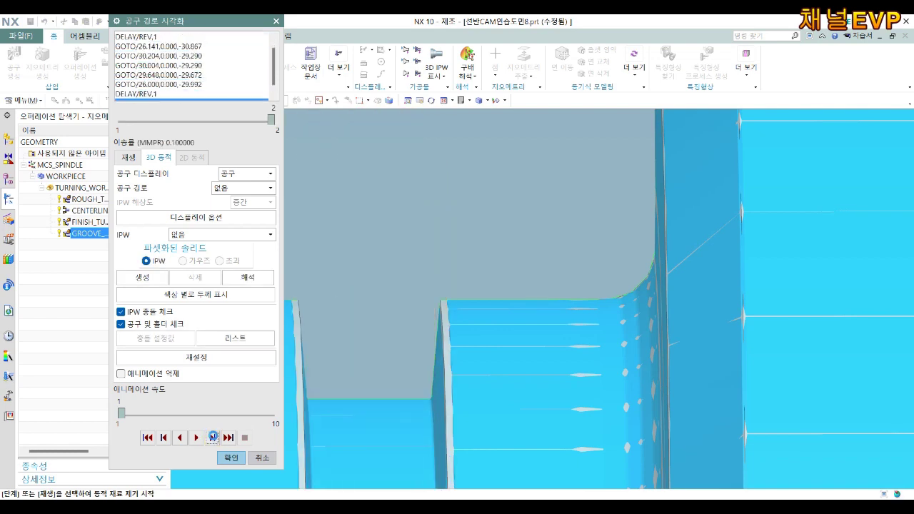
pyautogui.click(227, 460)
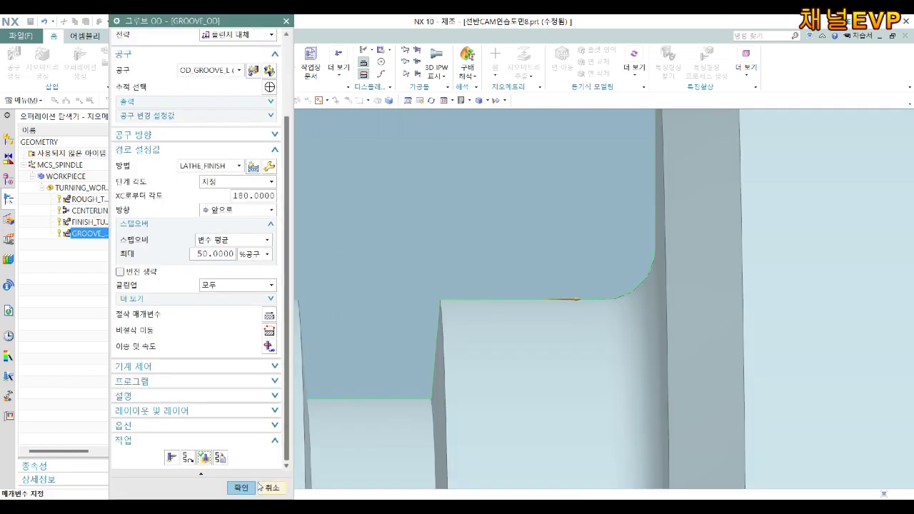
# Step: Accept GROOVE_OD and view the rough turning toolpath on the whole shaft
pyautogui.click(241, 490)
pyautogui.scroll(-5, 392, 319)
pyautogui.moveTo(435, 369)
pyautogui.mouseDown(button='middle')
pyautogui.moveTo(459, 386)
pyautogui.moveTo(432, 251)
pyautogui.moveTo(439, 242)
pyautogui.mouseUp(button='middle')
pyautogui.scroll(-5, 445, 260)
pyautogui.click(74, 202)
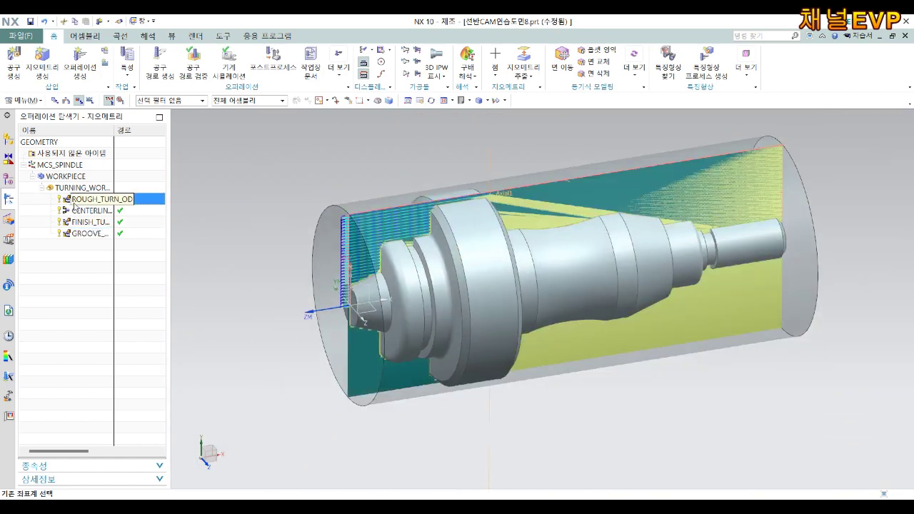
# Step: Simulate all four turning operations with 3D material removal at increased animation speed
pyautogui.keyDown('shift'); pyautogui.click(96, 234); pyautogui.keyUp('shift')
pyautogui.rightClick(95, 235)
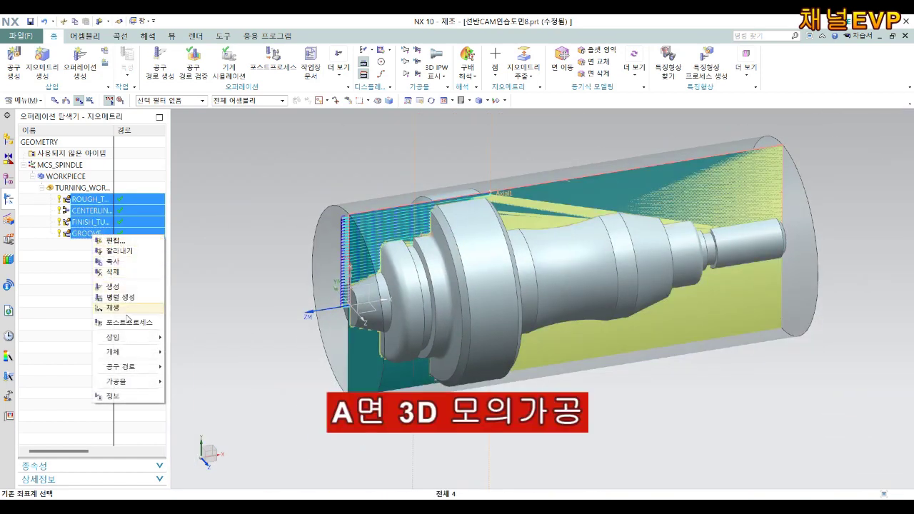
pyautogui.moveTo(123, 367)
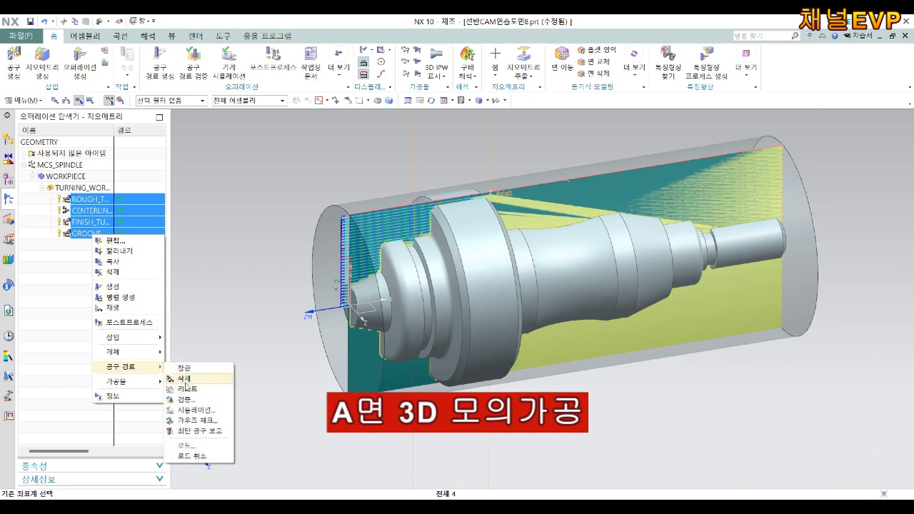
pyautogui.click(196, 410)
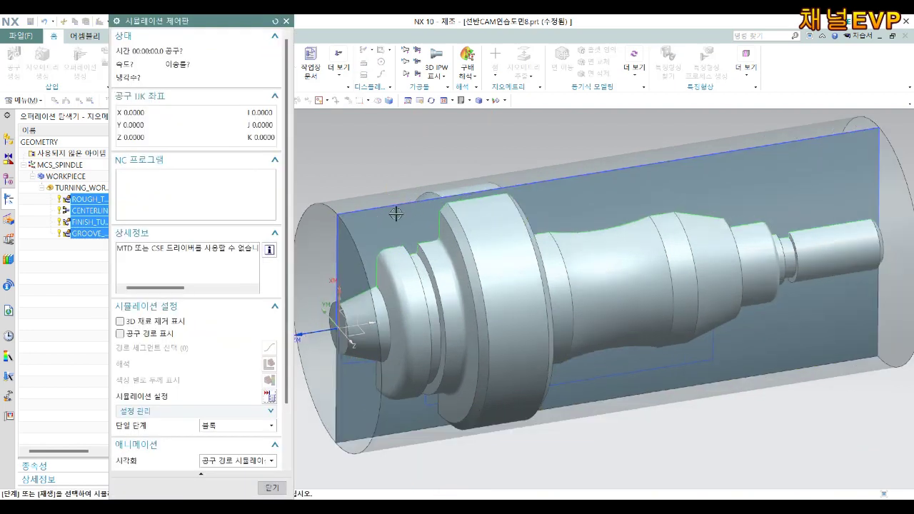
pyautogui.scroll(-2, 589, 252)
pyautogui.scroll(-1, 585, 246)
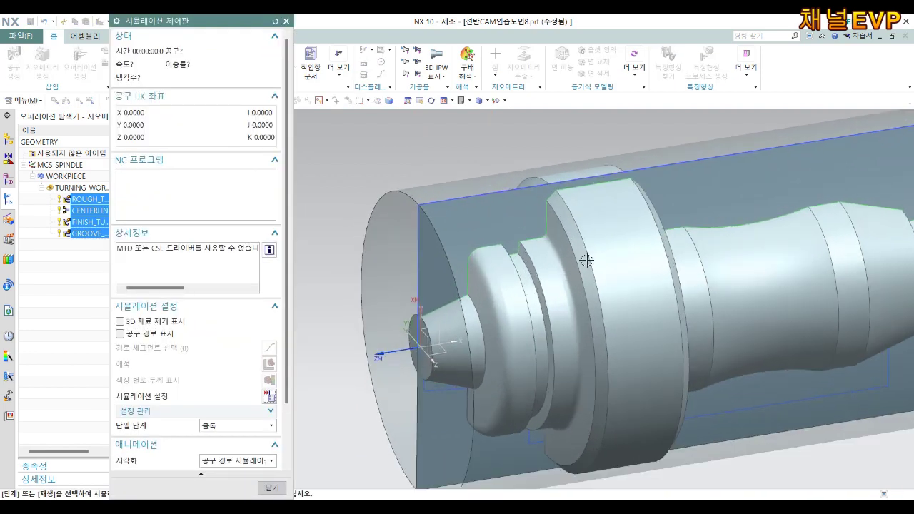
pyautogui.keyDown('shift'); pyautogui.moveTo(586, 260); pyautogui.dragTo(605, 248, button='middle'); pyautogui.keyUp('shift')
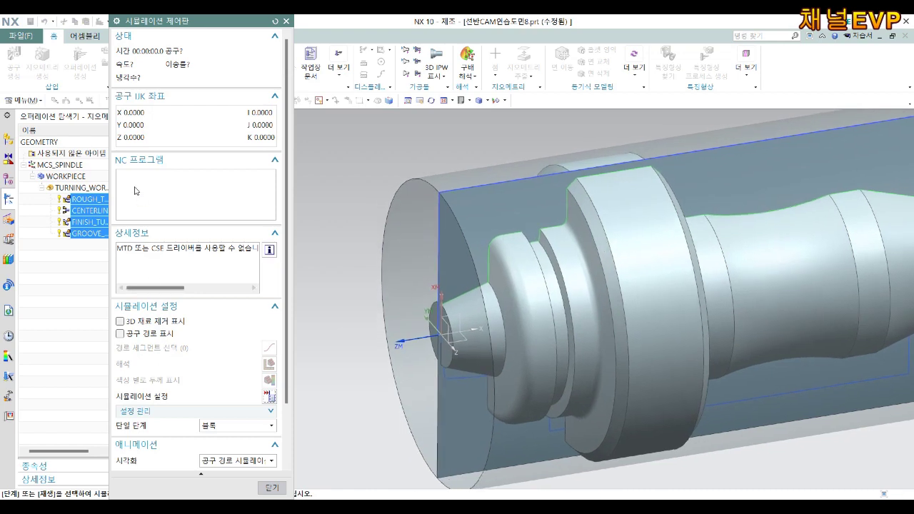
pyautogui.click(153, 325)
pyautogui.scroll(-2, 204, 415)
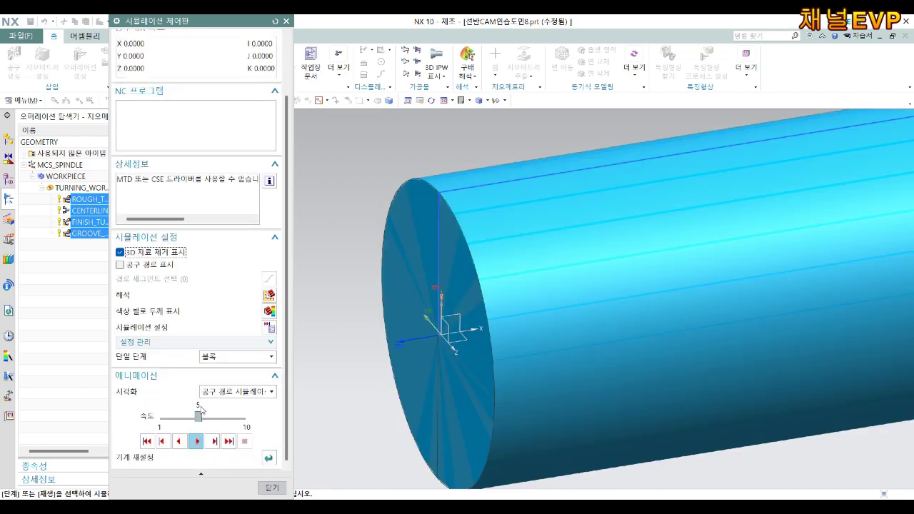
pyautogui.click(197, 442)
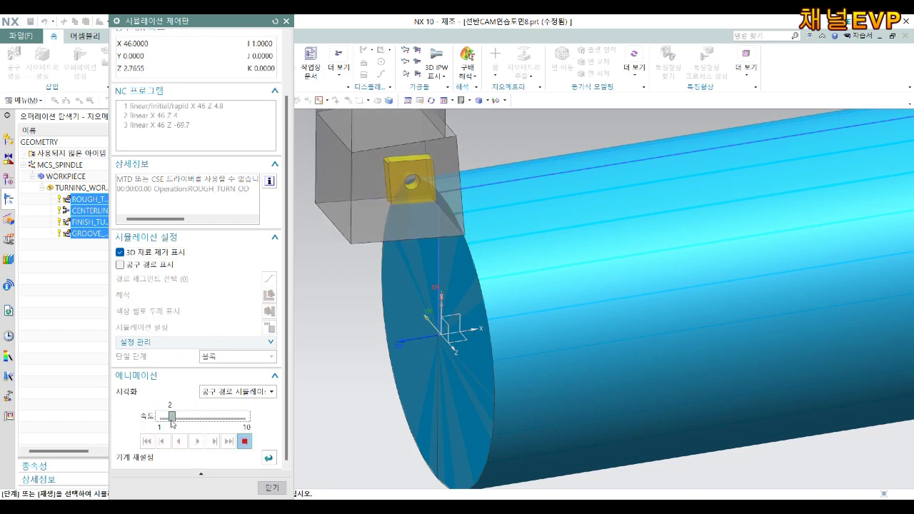
pyautogui.moveTo(172, 417); pyautogui.dragTo(199, 420)
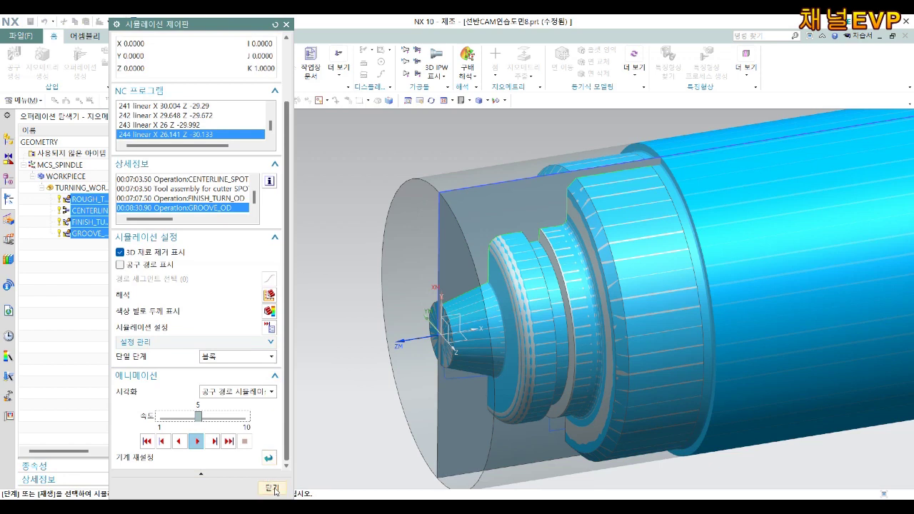
# Step: Close the finished simulation and orbit the view toward the shaft's left end
pyautogui.click(274, 490)
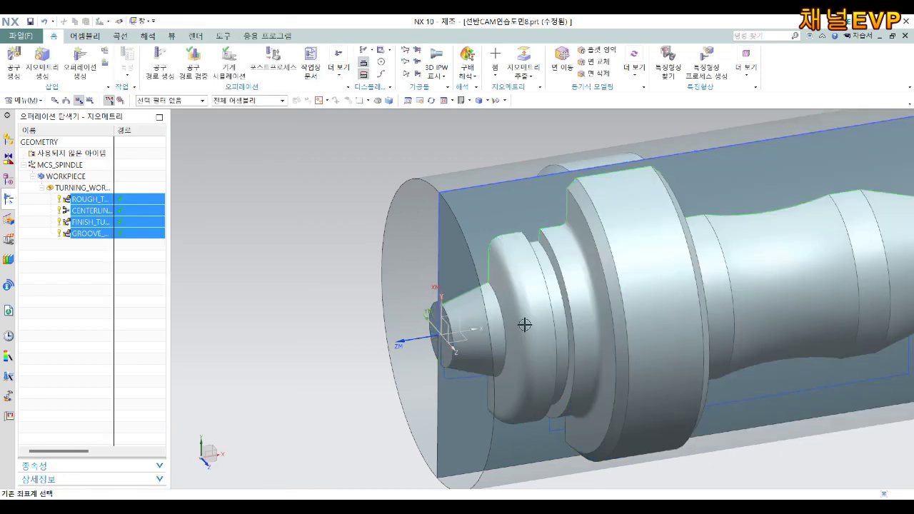
pyautogui.scroll(-3, 592, 309)
pyautogui.scroll(5, 543, 279)
pyautogui.moveTo(542, 279); pyautogui.dragTo(607, 282, button='middle')
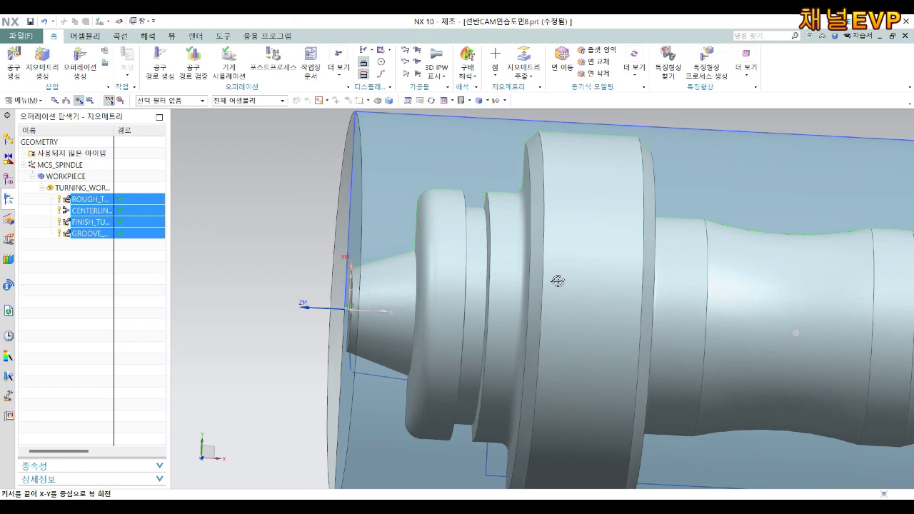
# Step: Post-process the four operations with new_post_lathe_fanuc0i from NX CAM lathe_POST, accepting the warning
pyautogui.rightClick(145, 208)
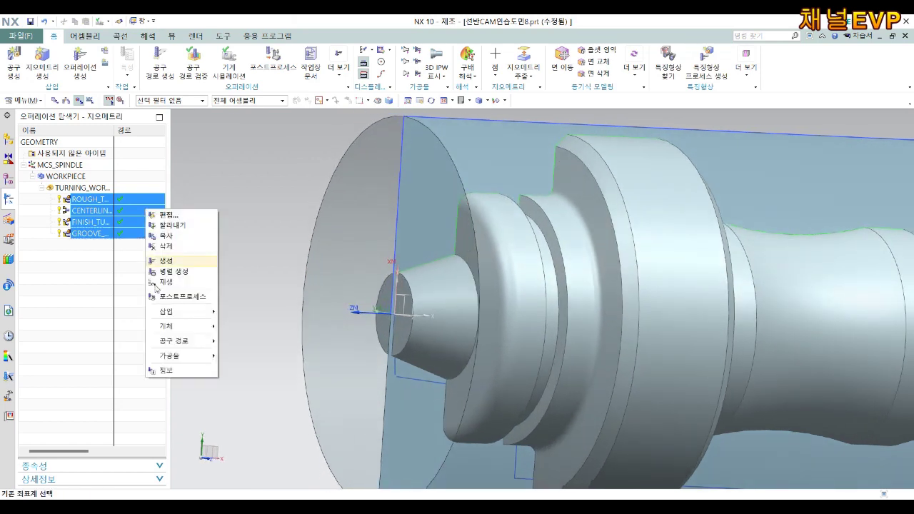
pyautogui.click(190, 300)
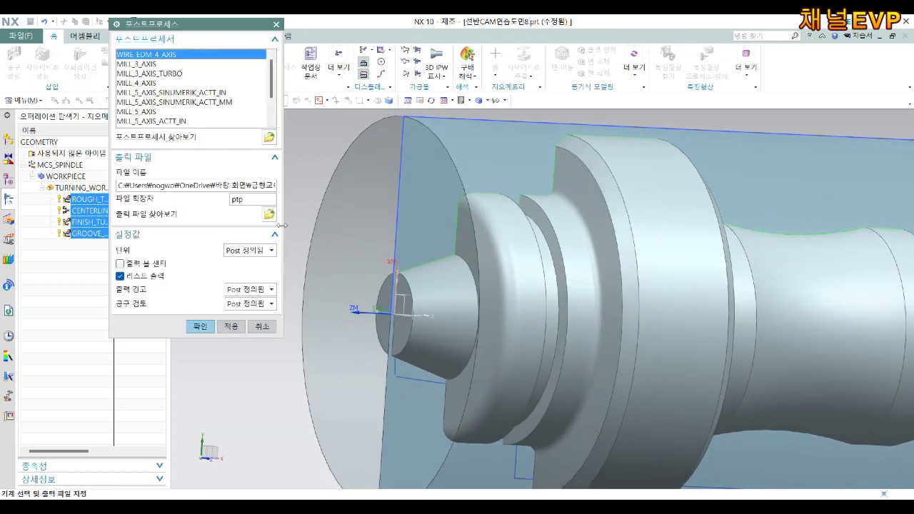
pyautogui.click(268, 137)
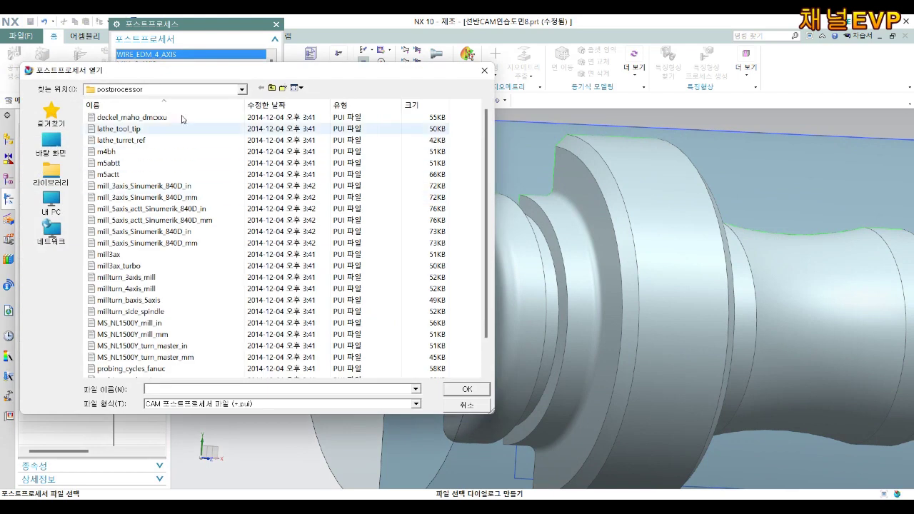
pyautogui.click(244, 93)
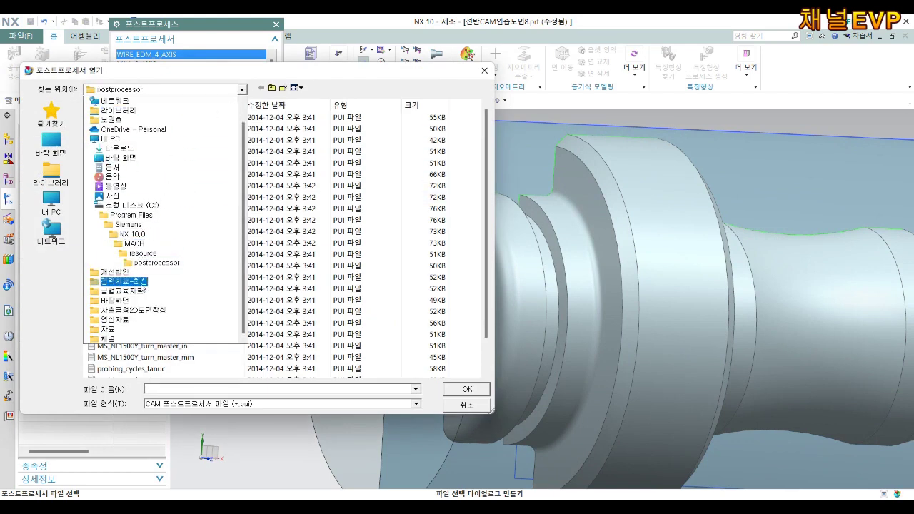
pyautogui.click(139, 290)
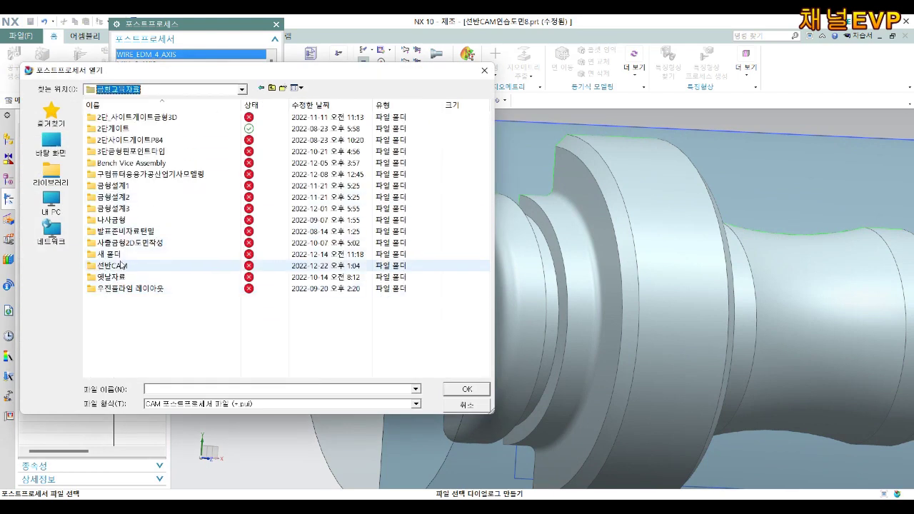
pyautogui.doubleClick(125, 265)
pyautogui.doubleClick(130, 120)
pyautogui.doubleClick(132, 117)
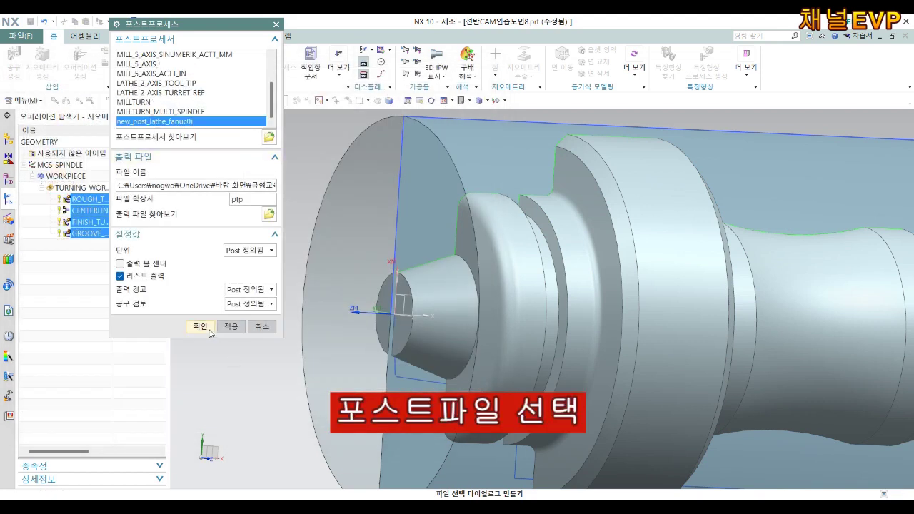
pyautogui.click(210, 330)
pyautogui.click(368, 277)
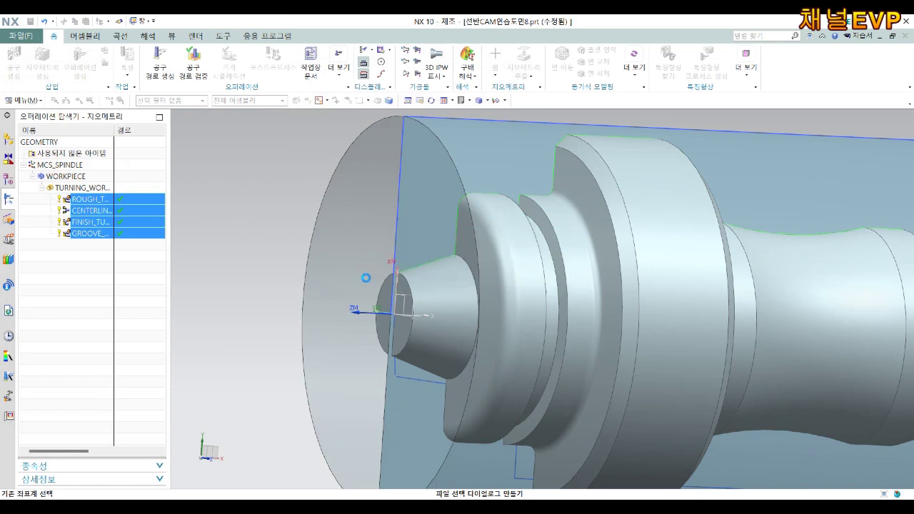
# Step: Save the NC listing as text file CNC선반CAM연습도면8-A in the 선반CAM folder
pyautogui.click(187, 37)
pyautogui.click(215, 64)
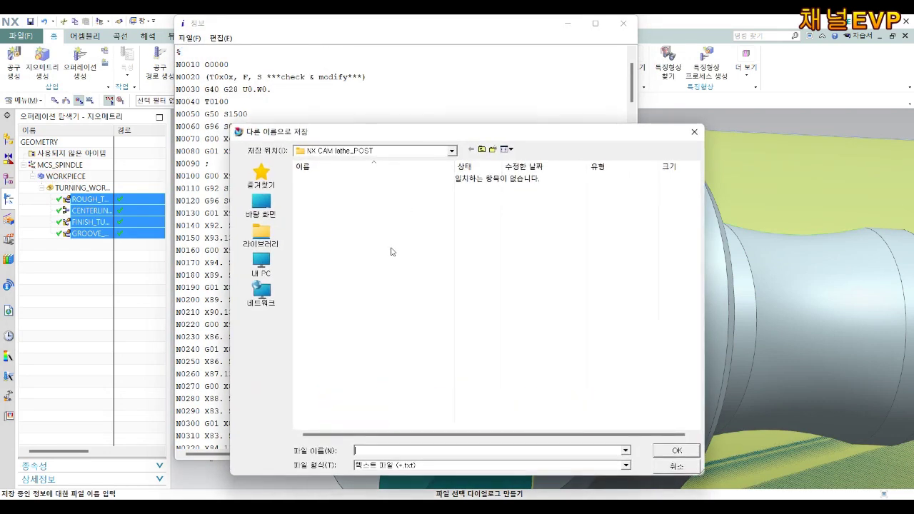
pyautogui.press('BackSpace')
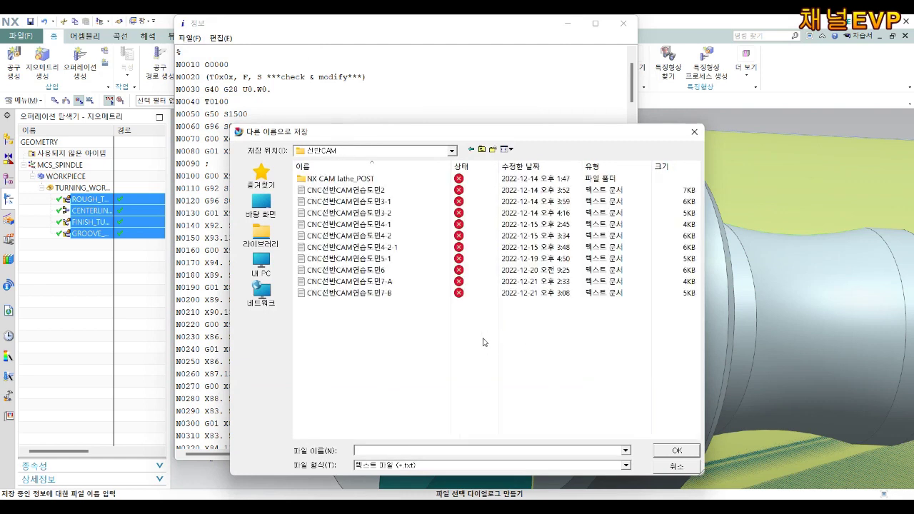
pyautogui.click(390, 293)
pyautogui.click(446, 451)
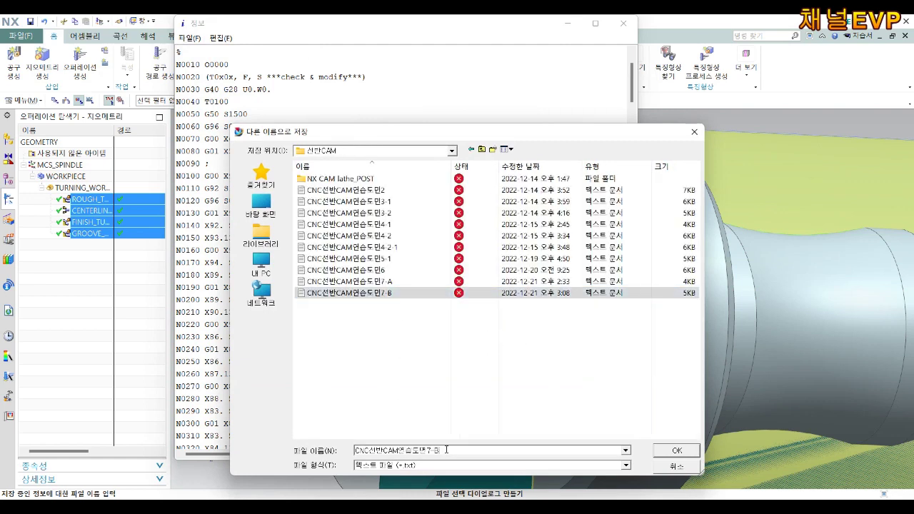
pyautogui.press('BackSpace')
pyautogui.press('BackSpace')
pyautogui.press('BackSpace')
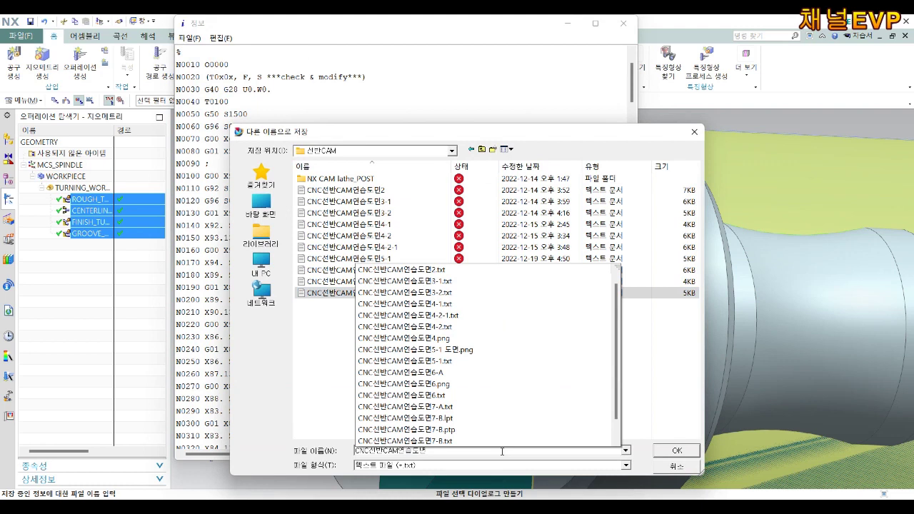
pyautogui.write('8-ㅁ')
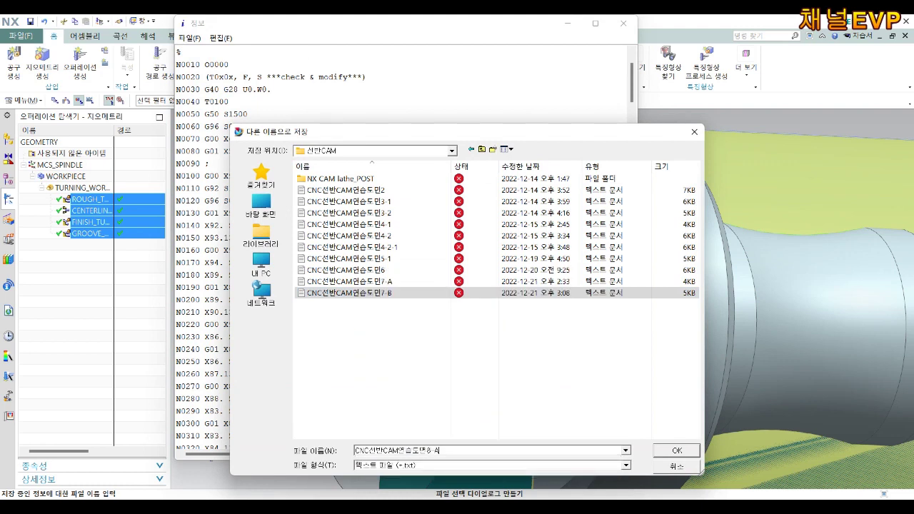
pyautogui.press('Return')
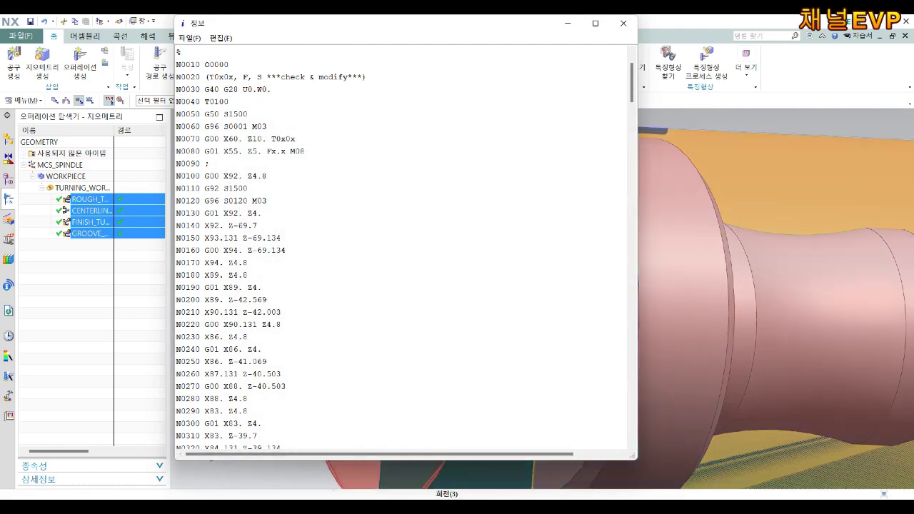
pyautogui.press('super')
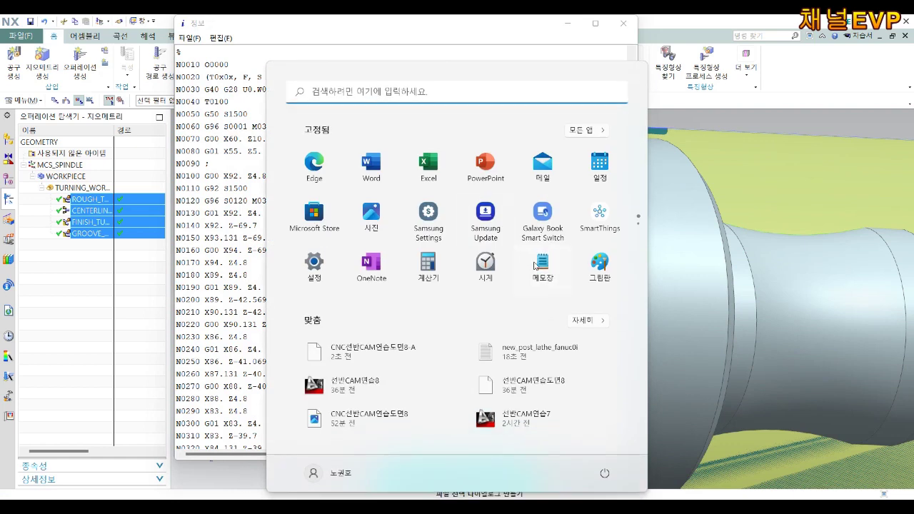
# Step: Launch Notepad maximized and bring up its Open dialog
pyautogui.click(541, 263)
pyautogui.click(604, 59)
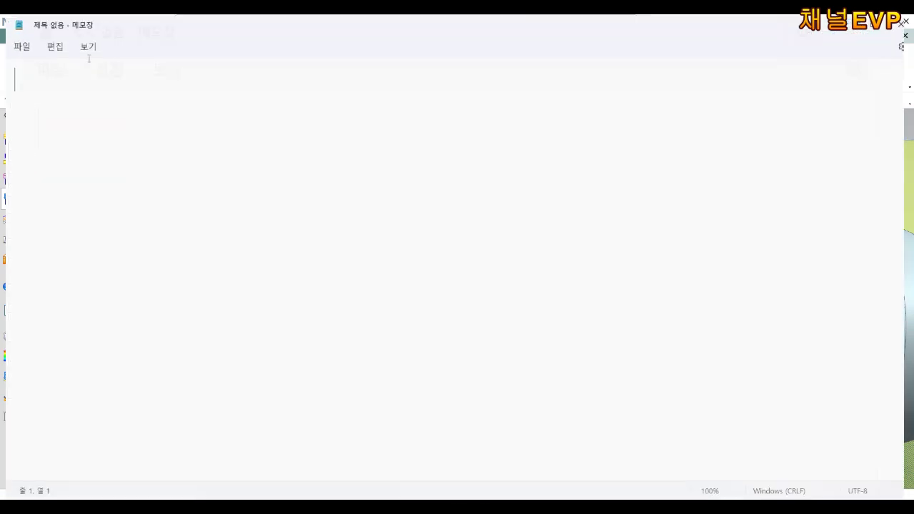
pyautogui.click(20, 45)
pyautogui.click(22, 105)
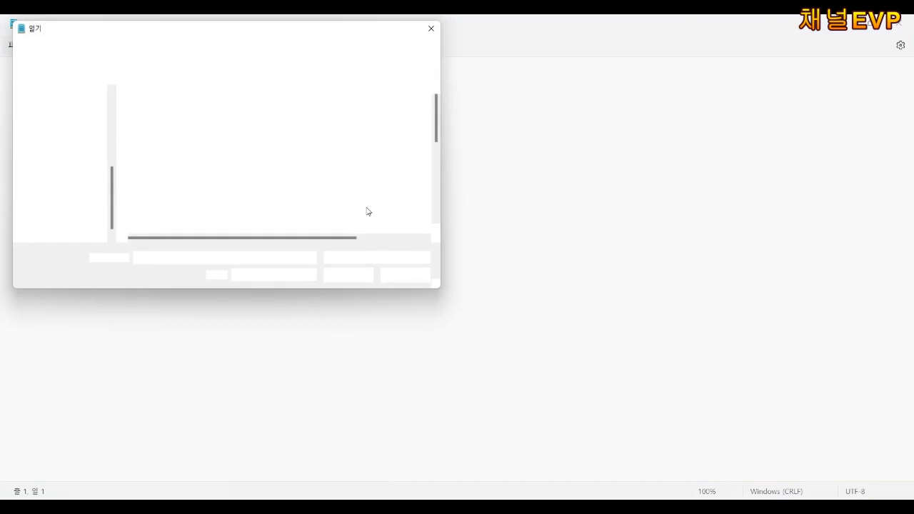
# Step: Open CNC선반CAM연습도면8-A from the desktop's 금형교육자료\선반CAM folder
pyautogui.click(230, 212)
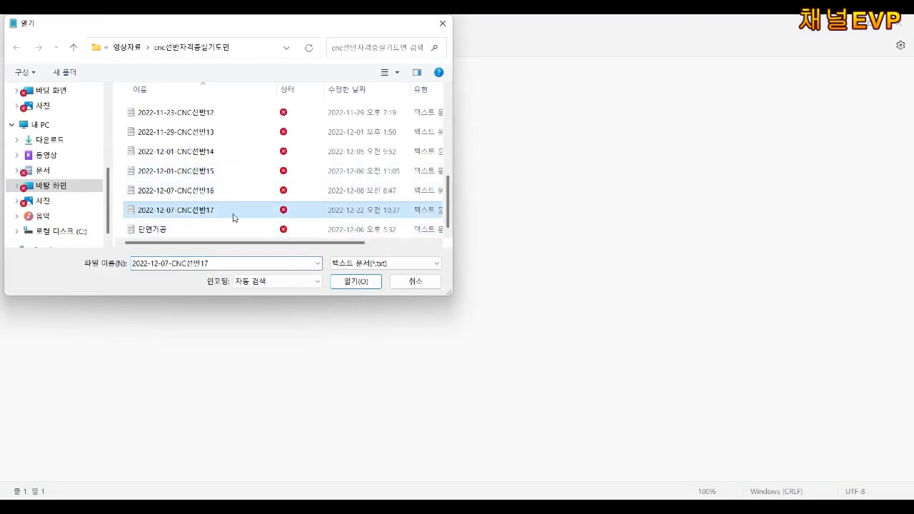
pyautogui.hotkey('alt', 'Up')
pyautogui.hotkey('alt', 'Up')
pyautogui.doubleClick(159, 148)
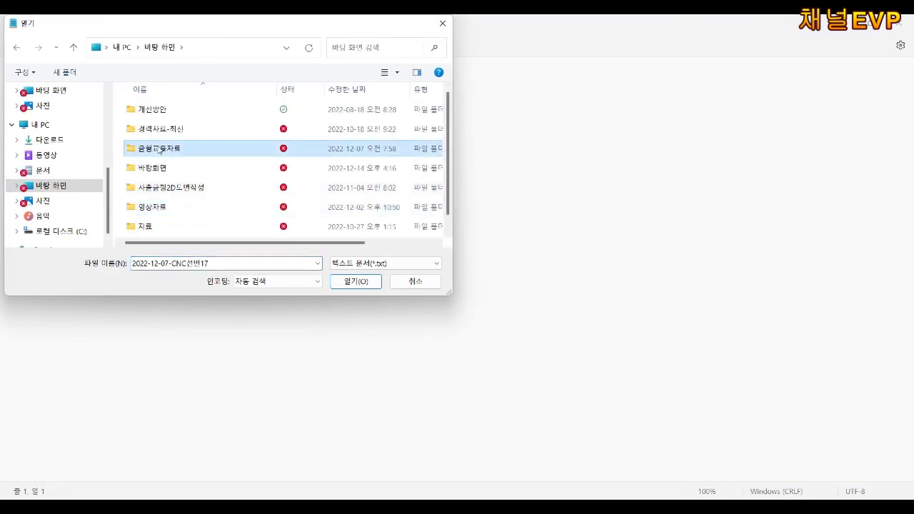
pyautogui.doubleClick(168, 190)
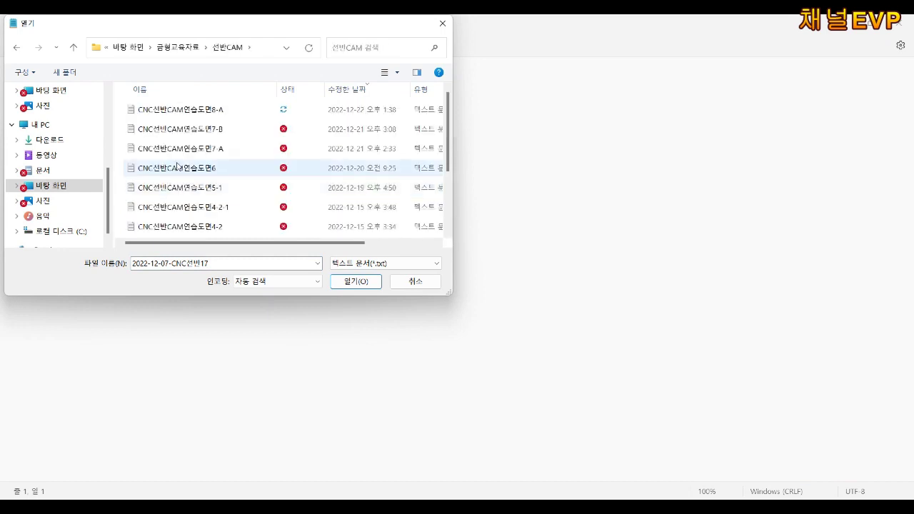
pyautogui.scroll(3, 239, 147)
pyautogui.doubleClick(233, 113)
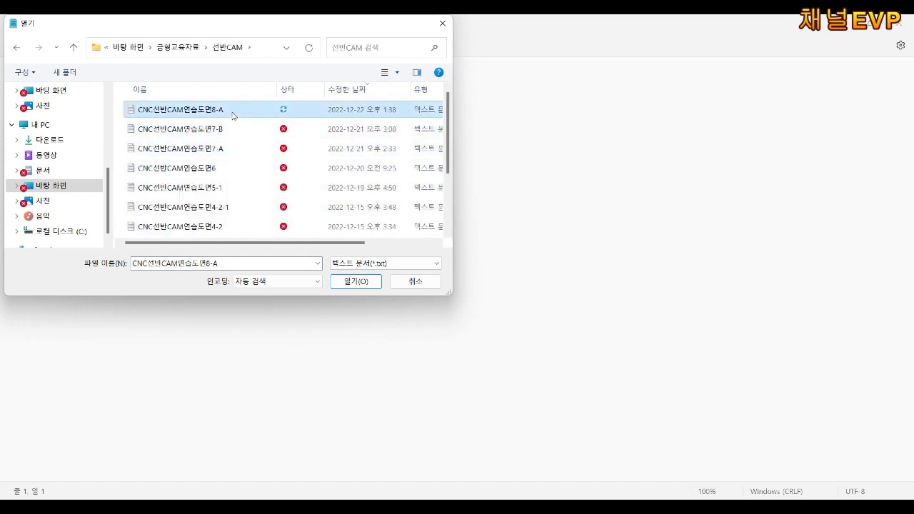
# Step: Delete the report header and change the program to O0001, T0101 and S120
pyautogui.moveTo(10, 215); pyautogui.dragTo(10, 70)
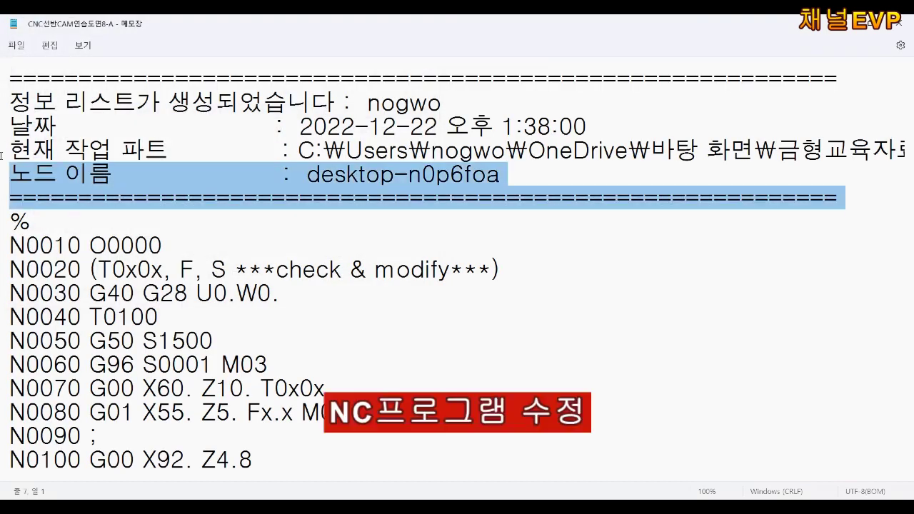
pyautogui.press('Delete')
pyautogui.press('Delete')
pyautogui.write('1')
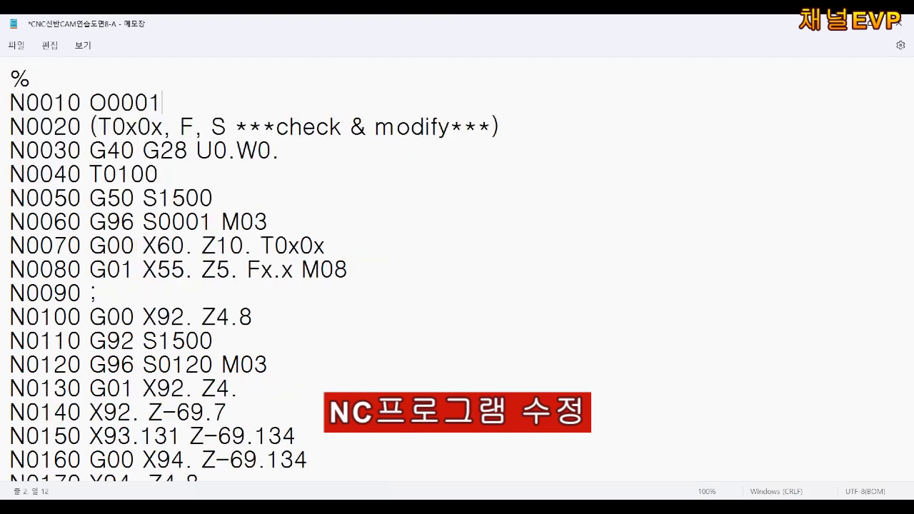
pyautogui.press('BackSpace')
pyautogui.write('1')
pyautogui.press('Down')
pyautogui.press('Down')
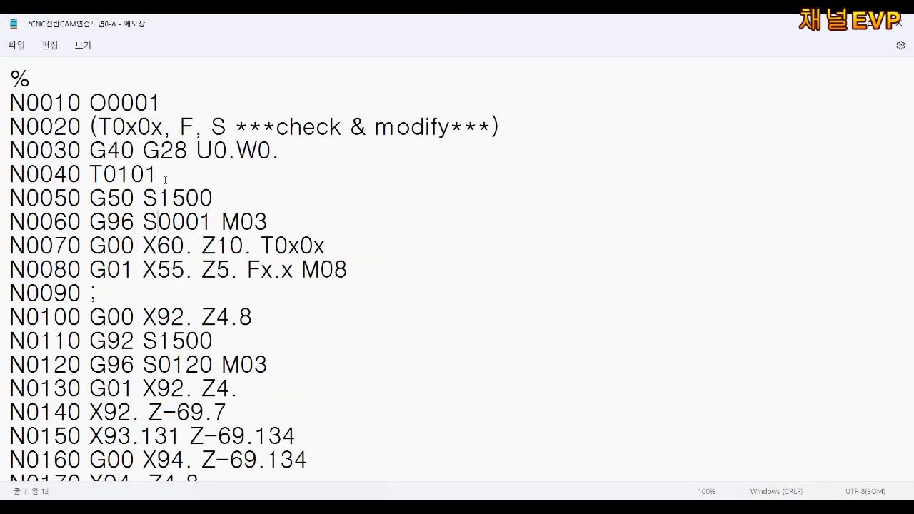
pyautogui.press('BackSpace')
pyautogui.press('BackSpace')
pyautogui.press('BackSpace')
pyautogui.write('80')
pyautogui.press('BackSpace')
pyautogui.press('BackSpace')
pyautogui.write('120')
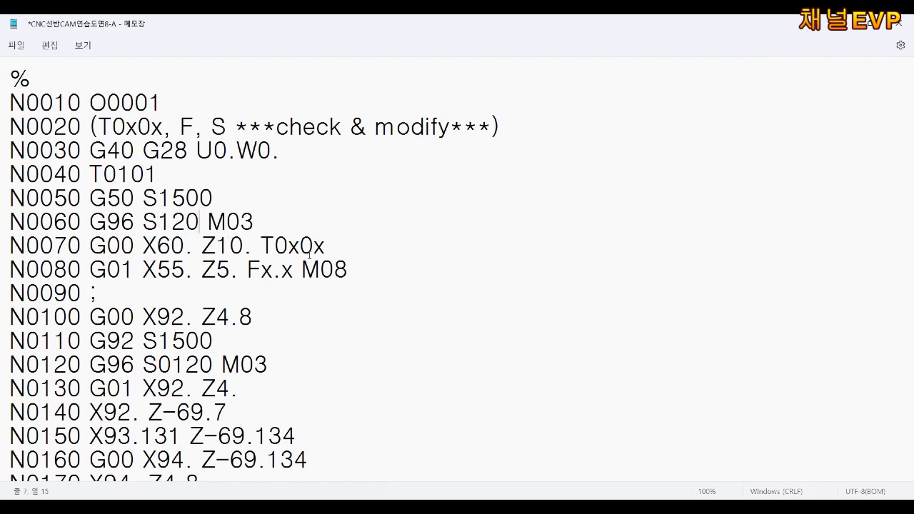
# Step: Delete lines N0070, N0080, N0110 and N0120, and append F0.2 M08 to N0130
pyautogui.moveTo(357, 269); pyautogui.dragTo(10, 245)
pyautogui.press('BackSpace')
pyautogui.press('BackSpace')
pyautogui.click(39, 293)
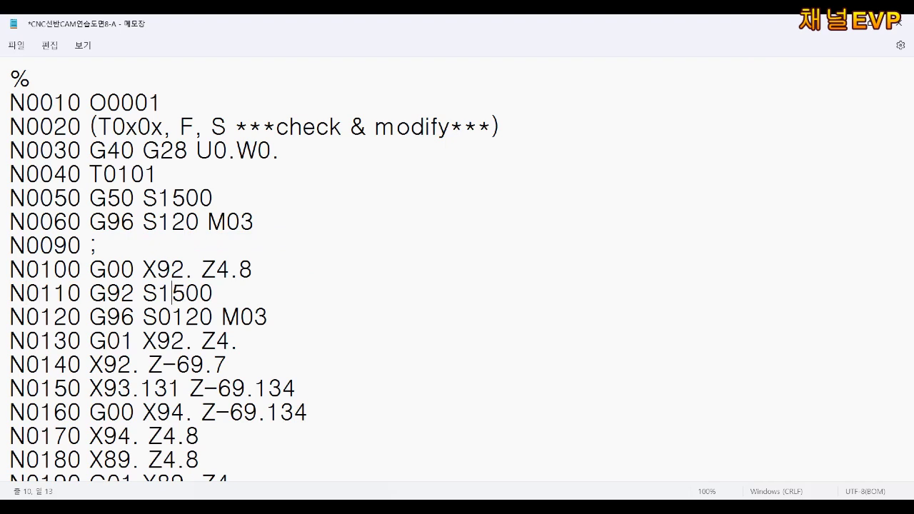
pyautogui.press('End')
pyautogui.press('BackSpace')
pyautogui.press('BackSpace')
pyautogui.press('BackSpace')
pyautogui.press('BackSpace')
pyautogui.press('BackSpace')
pyautogui.press('BackSpace')
pyautogui.press('BackSpace')
pyautogui.press('BackSpace')
pyautogui.press('BackSpace')
pyautogui.press('BackSpace')
pyautogui.press('BackSpace')
pyautogui.press('BackSpace')
pyautogui.press('BackSpace')
pyautogui.click(121, 293)
pyautogui.press('End')
pyautogui.write('F0.2')
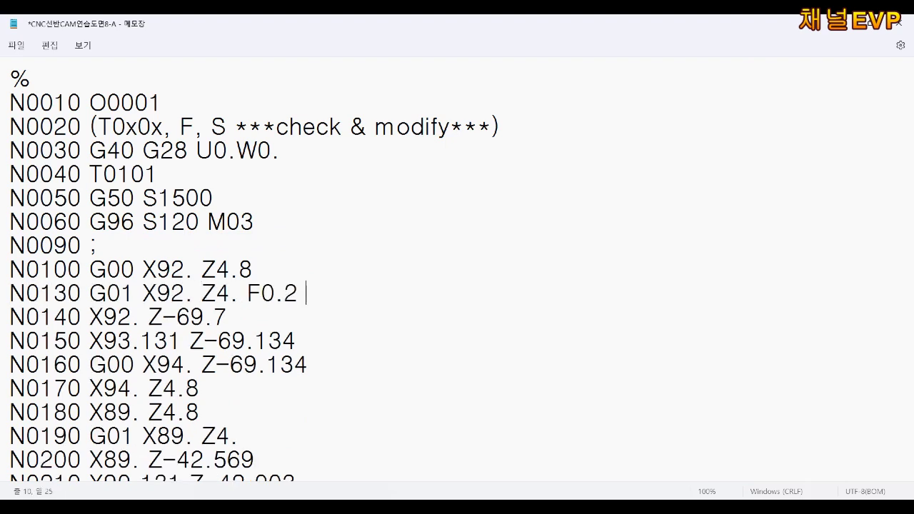
pyautogui.write(' M08')
# Step: Save the edited NC file and move through the remaining program lines
pyautogui.hotkey('ctrl', 's')
pyautogui.press('Down')
pyautogui.press('Down')
pyautogui.press('Down')
pyautogui.press('Down')
pyautogui.press('Down')
pyautogui.press('Down')
pyautogui.press('Down')
pyautogui.press('Down')
pyautogui.press('Down')
pyautogui.press('Down')
pyautogui.press('Down')
pyautogui.press('Down')
pyautogui.press('Down')
pyautogui.press('Down')
pyautogui.press('Down')
pyautogui.press('Down')
pyautogui.press('Down')
pyautogui.press('Down')
pyautogui.press('Down')
pyautogui.press('Down')
pyautogui.press('Down')
pyautogui.press('Down')
pyautogui.press('Down')
pyautogui.press('Down')
pyautogui.press('Down')
pyautogui.press('Up')
pyautogui.press('Up')
pyautogui.press('Up')
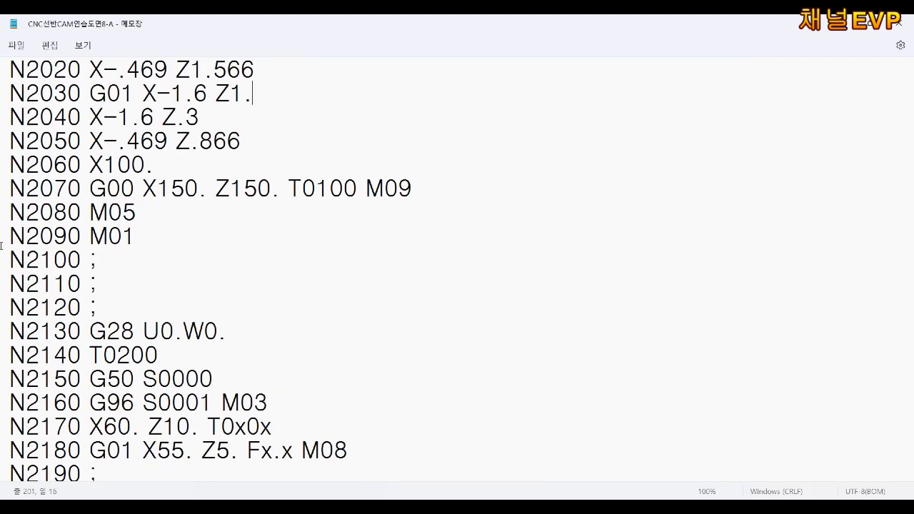
pyautogui.press('Up')
pyautogui.press('Up')
pyautogui.press('Down')
pyautogui.press('Down')
pyautogui.press('Down')
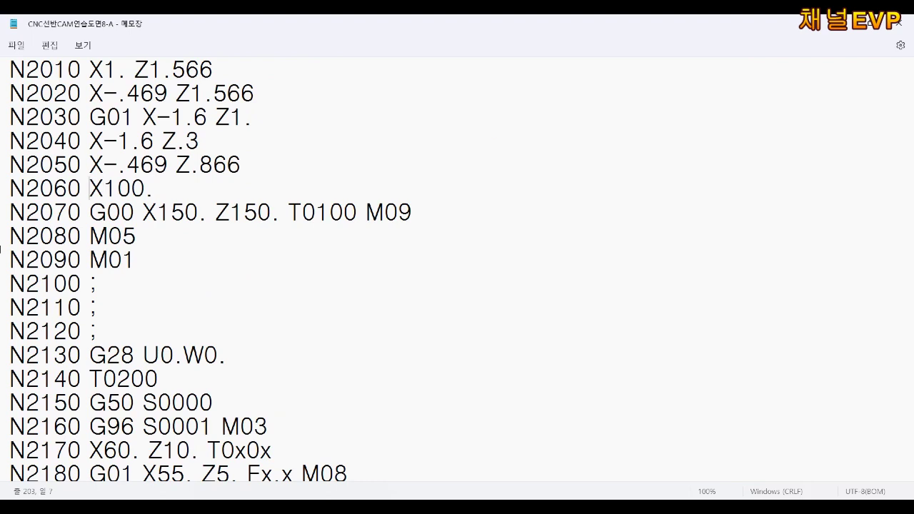
# Step: Add G00 and Z10. to line N2060 and save the NC file
pyautogui.write('G00')
pyautogui.press('End')
pyautogui.write('Z10.')
pyautogui.hotkey('ctrl', 's')
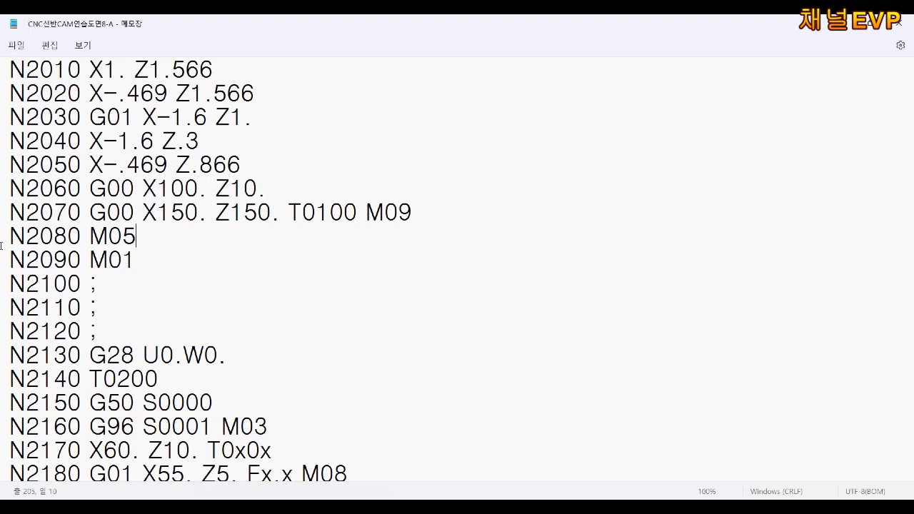
# Step: Change line N2160 to G97 S800 and remove the N2150 G50 S0000 line
pyautogui.press('Down')
pyautogui.press('Down')
pyautogui.press('Down')
pyautogui.press('Up')
pyautogui.press('Up')
pyautogui.press('Up')
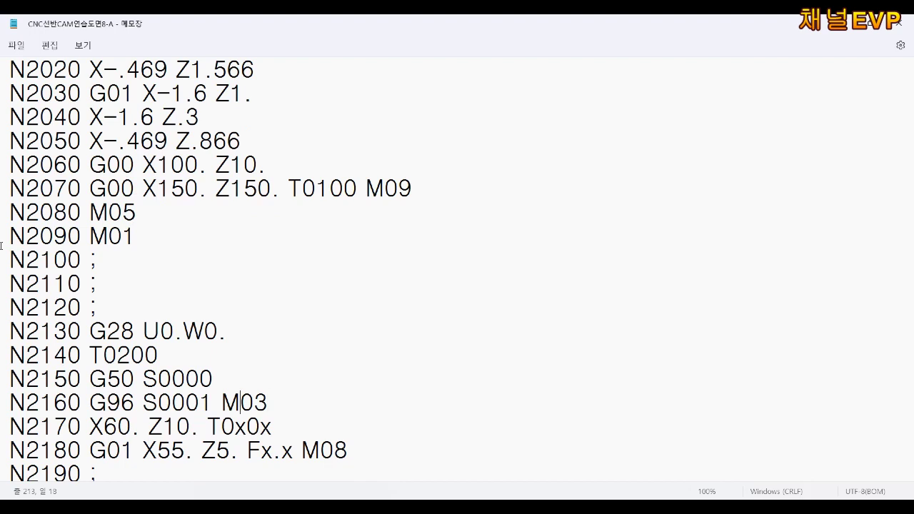
pyautogui.press('BackSpace')
pyautogui.write('7')
pyautogui.press('Right')
pyautogui.press('Right')
pyautogui.press('BackSpace')
pyautogui.press('BackSpace')
pyautogui.press('BackSpace')
pyautogui.write('800')
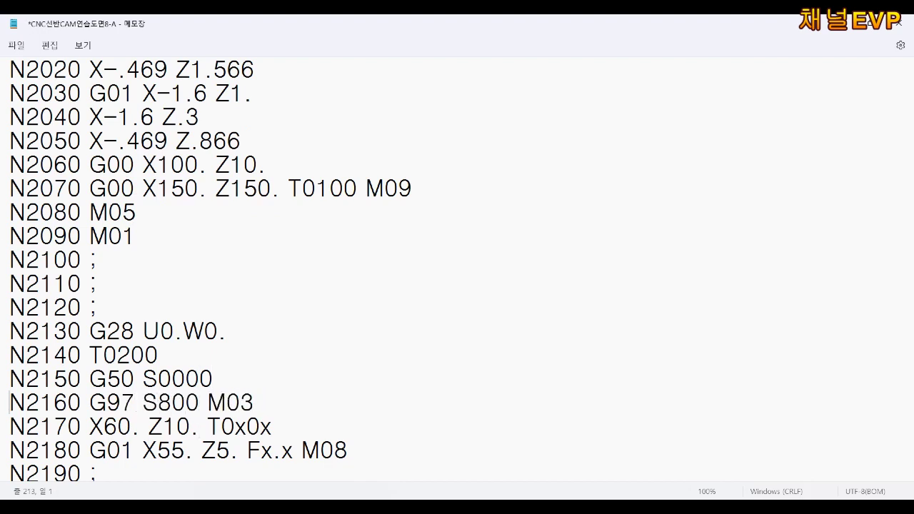
pyautogui.press('BackSpace')
pyautogui.press('BackSpace')
pyautogui.press('BackSpace')
pyautogui.press('BackSpace')
pyautogui.press('BackSpace')
pyautogui.press('BackSpace')
# Step: Correct the T0202 tool number and replace the old X60. value and M08
pyautogui.press('BackSpace')
pyautogui.write('2')
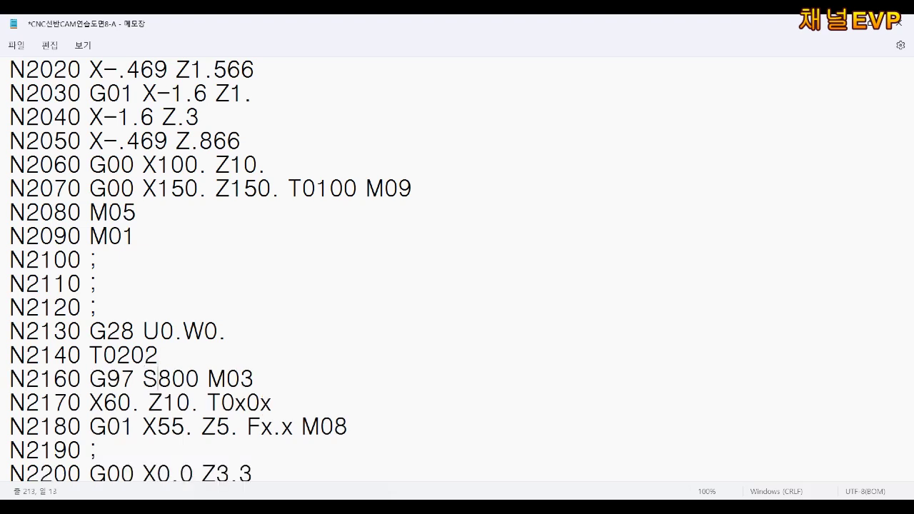
pyautogui.press('BackSpace')
pyautogui.press('BackSpace')
pyautogui.press('BackSpace')
pyautogui.press('BackSpace')
pyautogui.press('BackSpace')
pyautogui.press('BackSpace')
pyautogui.press('Left')
pyautogui.press('BackSpace')
pyautogui.press('BackSpace')
pyautogui.write('0')
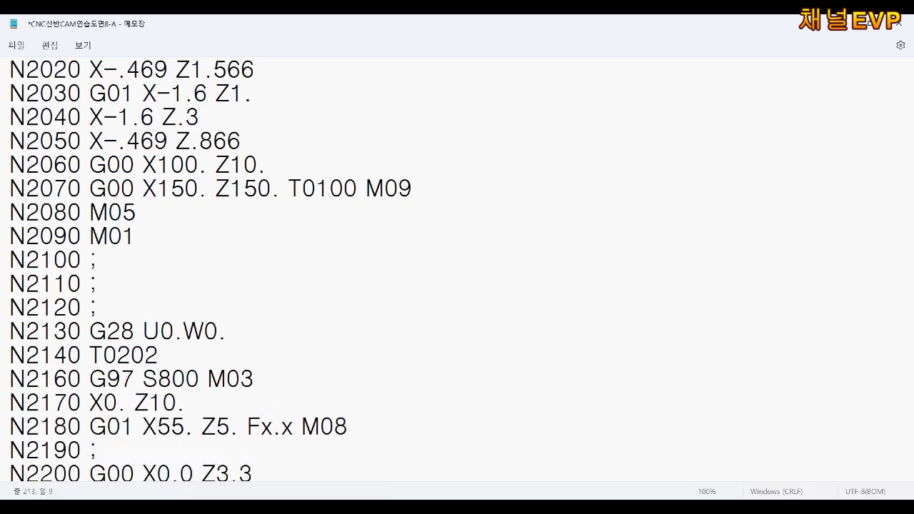
pyautogui.press('End')
pyautogui.press('BackSpace')
pyautogui.write('-')
# Step: Add F0.1 M08 to line N2210, adjust the N2220 dwell, and remove line N2180
pyautogui.press('BackSpace')
pyautogui.press('BackSpace')
pyautogui.press('BackSpace')
pyautogui.press('BackSpace')
pyautogui.press('BackSpace')
pyautogui.press('BackSpace')
pyautogui.press('BackSpace')
pyautogui.press('BackSpace')
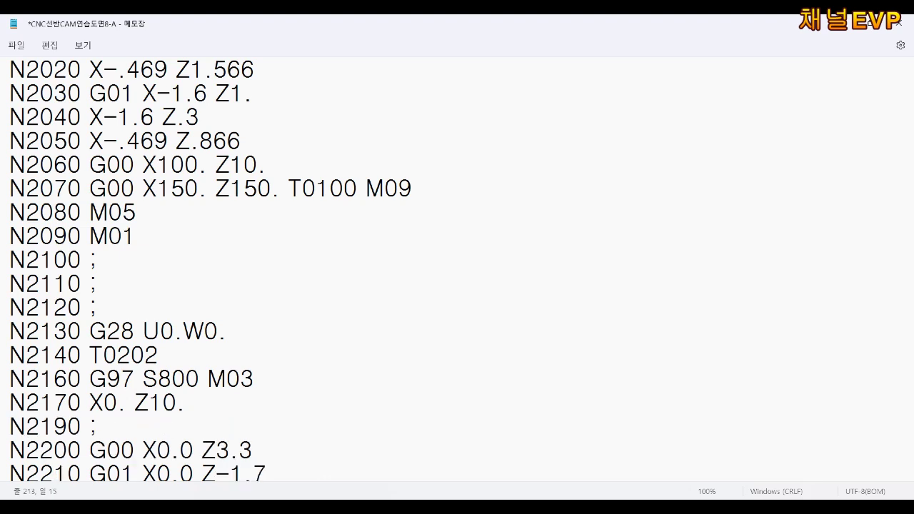
pyautogui.press('Down')
pyautogui.press('Down')
pyautogui.press('End')
pyautogui.write('F0.1 M08')
pyautogui.press('Down')
pyautogui.write('.')
pyautogui.press('Left')
pyautogui.press('BackSpace')
# Step: Insert G01 on line N2230 and turn N2240 into a G00 Z50 retract
pyautogui.press('Down')
pyautogui.press('Down')
pyautogui.press('Left')
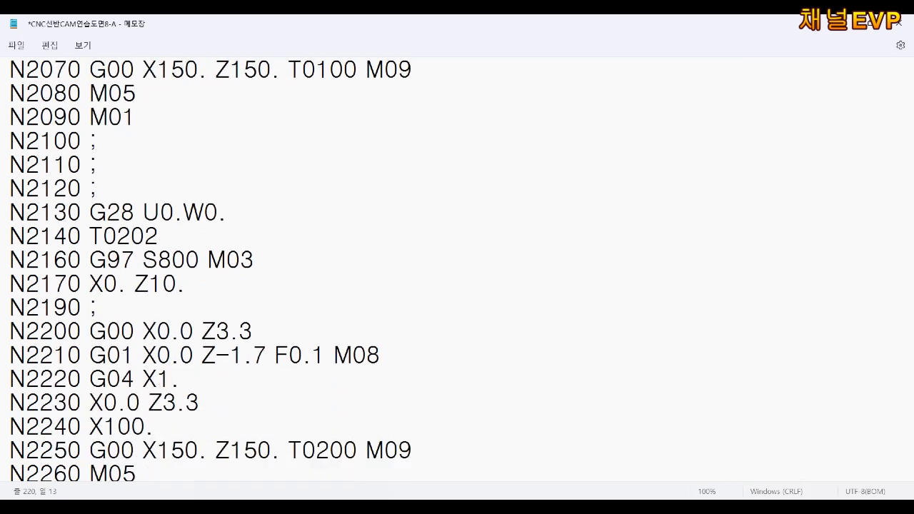
pyautogui.press('Left')
pyautogui.write('G01')
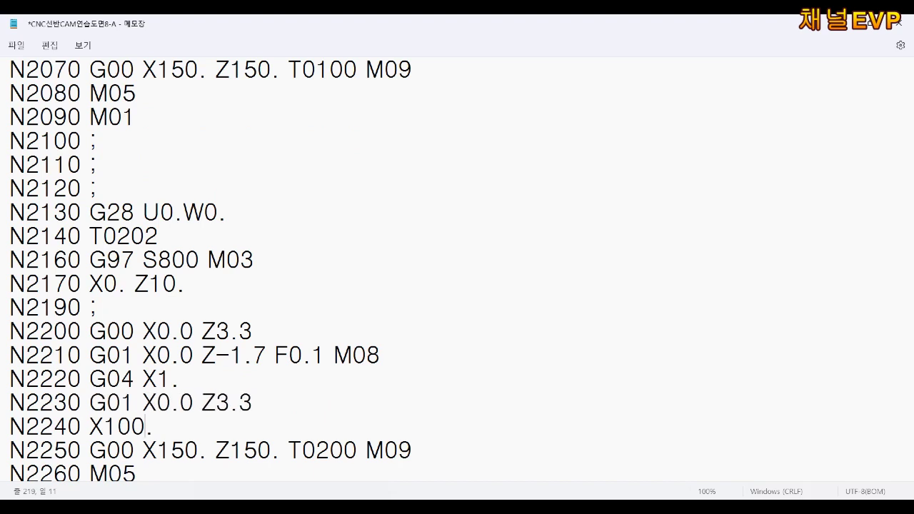
pyautogui.press('Left')
pyautogui.press('Left')
pyautogui.press('Left')
pyautogui.press('BackSpace')
pyautogui.write('Z')
pyautogui.press('Left')
pyautogui.press('BackSpace')
pyautogui.press('BackSpace')
pyautogui.press('BackSpace')
pyautogui.write('50 ')
pyautogui.write('G00')
# Step: Begin changing the T0300 tool call to T0303
pyautogui.press('Down')
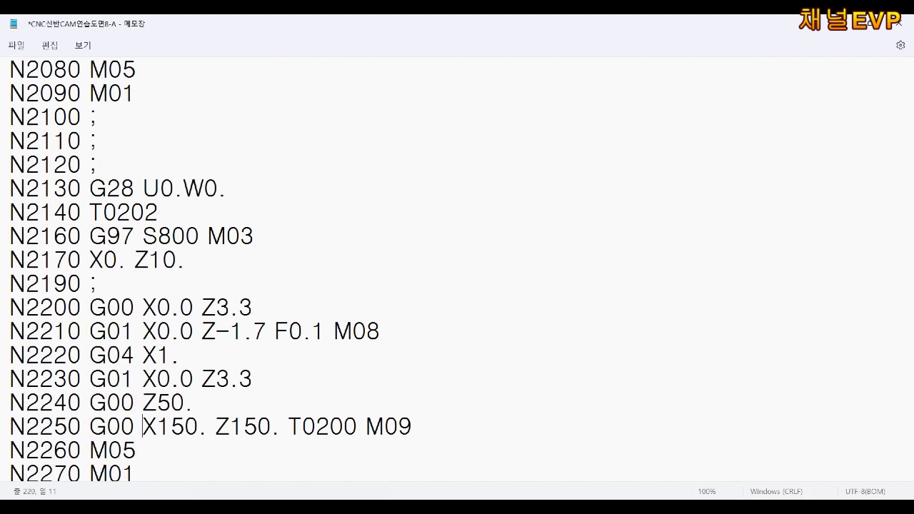
pyautogui.press('pagedown')
pyautogui.press('Up')
pyautogui.press('Up')
pyautogui.press('Up')
pyautogui.press('Up')
pyautogui.press('Up')
pyautogui.press('Up')
pyautogui.press('Delete')
# Step: Complete T0303, set S150 on line N2340, and delete lines N2350–N2370
pyautogui.write('3')
pyautogui.press('BackSpace')
pyautogui.press('BackSpace')
pyautogui.press('BackSpace')
pyautogui.write('150')
pyautogui.press('BackSpace')
pyautogui.press('BackSpace')
pyautogui.press('BackSpace')
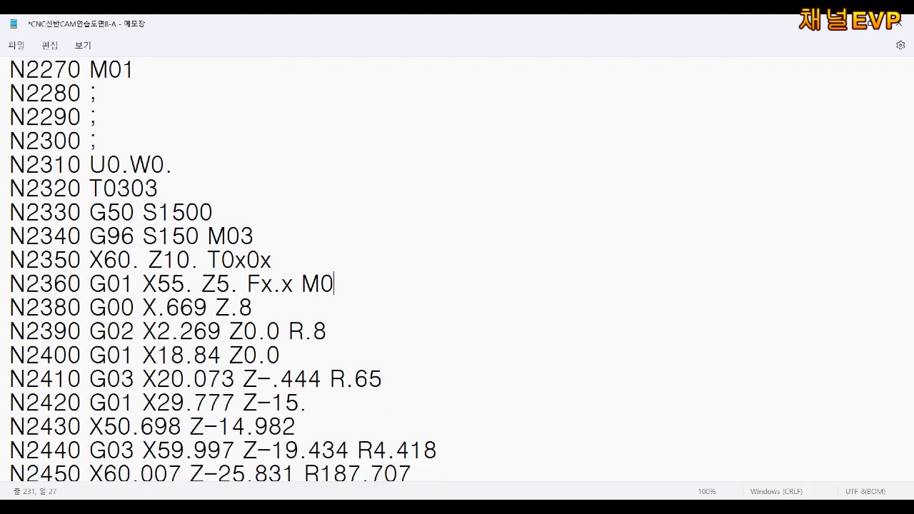
pyautogui.press('BackSpace')
pyautogui.press('BackSpace')
pyautogui.press('BackSpace')
pyautogui.press('BackSpace')
pyautogui.press('BackSpace')
pyautogui.press('BackSpace')
# Step: Add a G00 X-2. Z2. approach, make N2380 a G01 feed with F0.1 M08, and save
pyautogui.press('BackSpace')
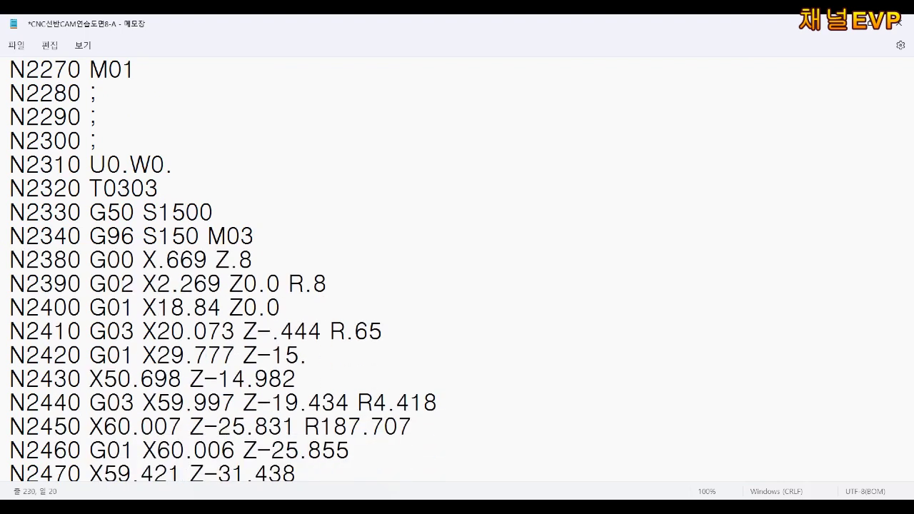
pyautogui.press('BackSpace')
pyautogui.press('BackSpace')
pyautogui.write('2.')
pyautogui.press('BackSpace')
pyautogui.press('BackSpace')
pyautogui.write('.8')
pyautogui.press('Up')
pyautogui.press('Return')
pyautogui.write('G00 X-2. Z2.;')
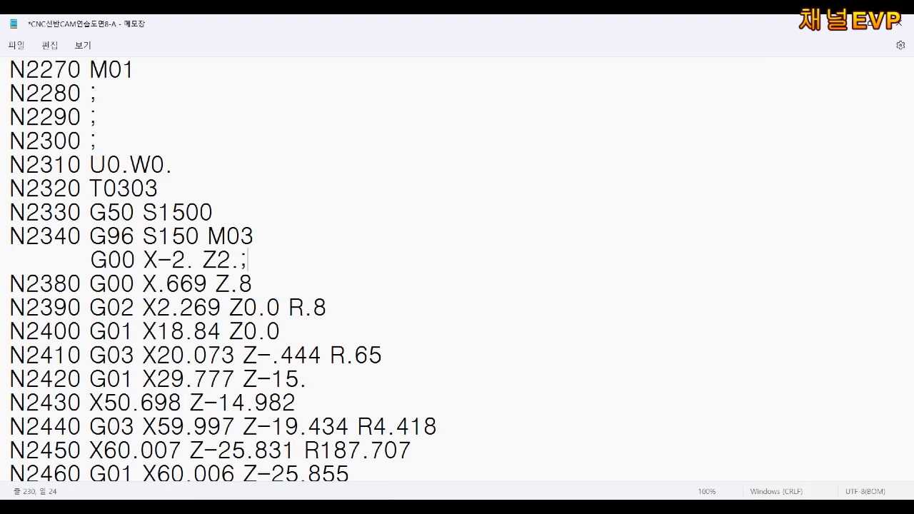
pyautogui.press('BackSpace')
pyautogui.write('1')
pyautogui.press('End')
pyautogui.write('F')
pyautogui.write('0.1 M08')
pyautogui.hotkey('ctrl', 's')
# Step: Change the tool call to T0505 and set spindle speed S80 on line N2780
pyautogui.press('Down')
pyautogui.press('Down')
pyautogui.press('Down')
pyautogui.press('Down')
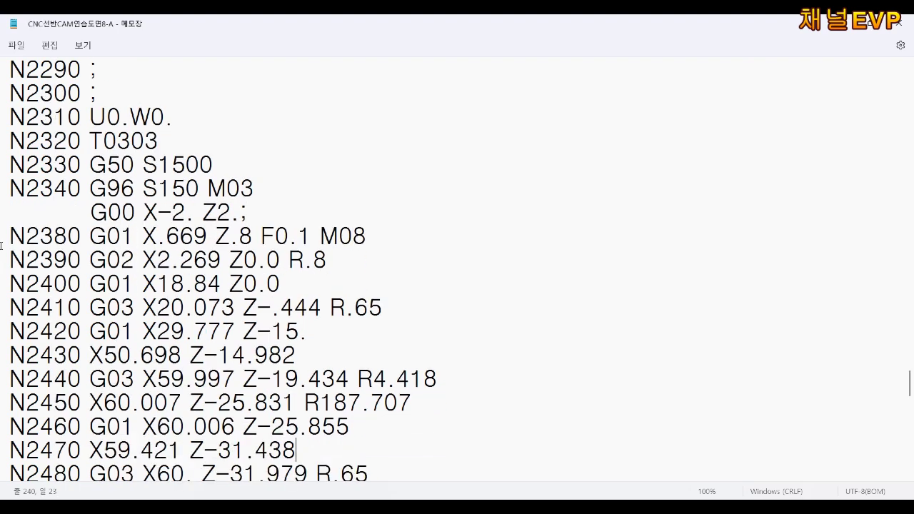
pyautogui.press('Down')
pyautogui.press('Down')
pyautogui.press('Down')
pyautogui.press('Down')
pyautogui.press('Down')
pyautogui.press('Down')
pyautogui.press('Up')
pyautogui.press('Up')
pyautogui.press('Up')
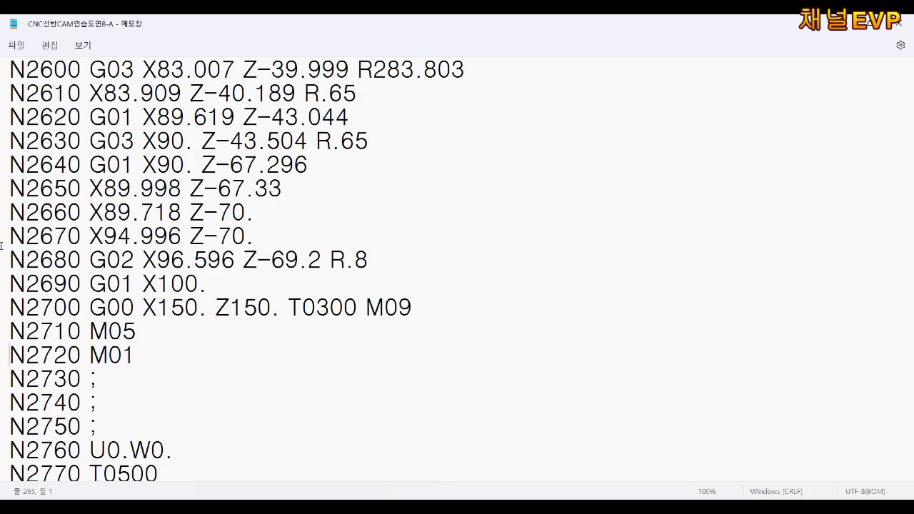
pyautogui.press('Down')
pyautogui.press('Down')
pyautogui.press('Down')
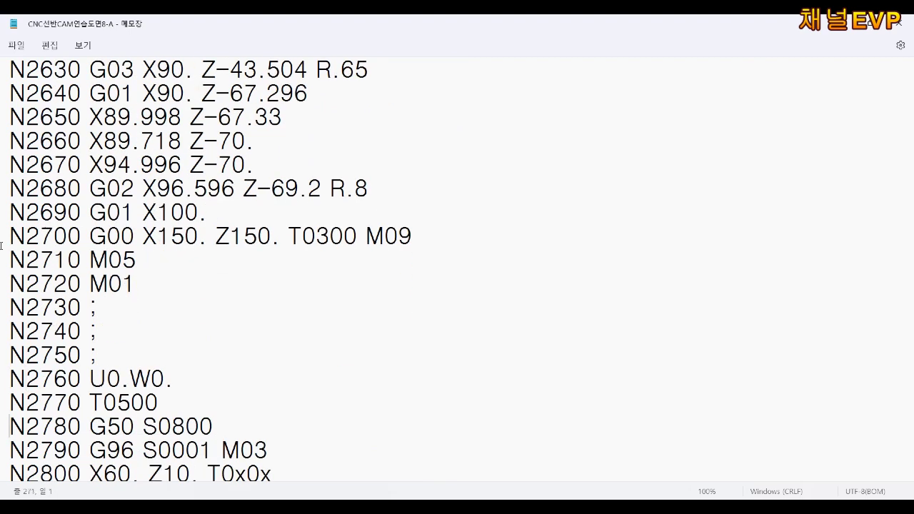
pyautogui.press('BackSpace')
pyautogui.write('5')
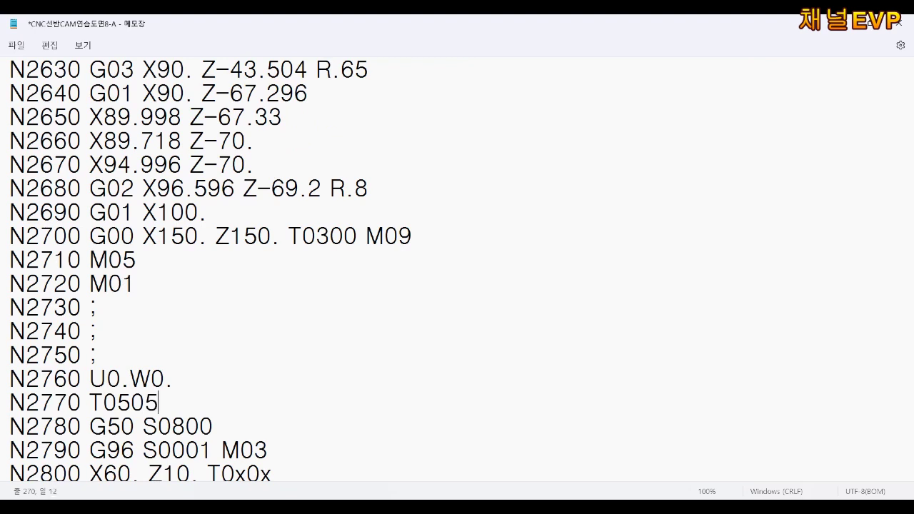
pyautogui.press('Down')
pyautogui.press('Right')
pyautogui.press('BackSpace')
# Step: Delete lines N2800–N2820, add F0.1 M08 to line N2870, and save
pyautogui.press('BackSpace')
pyautogui.press('BackSpace')
pyautogui.press('BackSpace')
pyautogui.write('8')
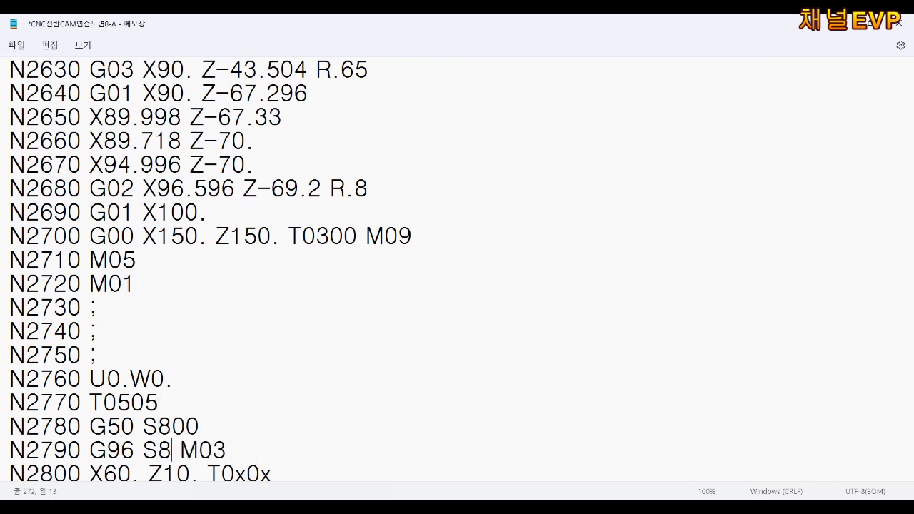
pyautogui.write('0')
pyautogui.press('Down')
pyautogui.press('Down')
pyautogui.press('Down')
pyautogui.press('Left')
pyautogui.press('Left')
pyautogui.press('Left')
pyautogui.press('BackSpace')
pyautogui.press('BackSpace')
pyautogui.press('BackSpace')
pyautogui.press('BackSpace')
pyautogui.press('BackSpace')
pyautogui.press('BackSpace')
pyautogui.press('BackSpace')
pyautogui.press('BackSpace')
pyautogui.press('BackSpace')
pyautogui.press('BackSpace')
pyautogui.press('BackSpace')
pyautogui.press('BackSpace')
pyautogui.press('BackSpace')
pyautogui.press('BackSpace')
pyautogui.press('BackSpace')
pyautogui.press('BackSpace')
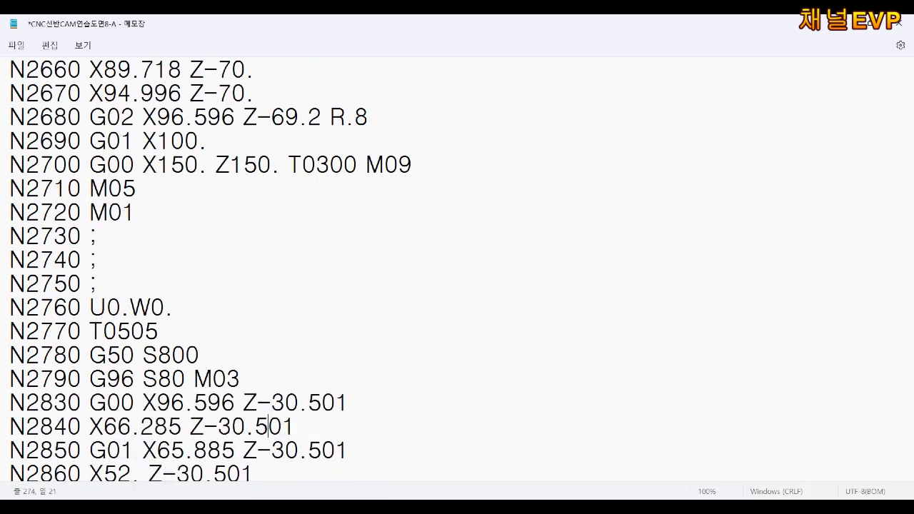
pyautogui.scroll(-1, 458, 271)
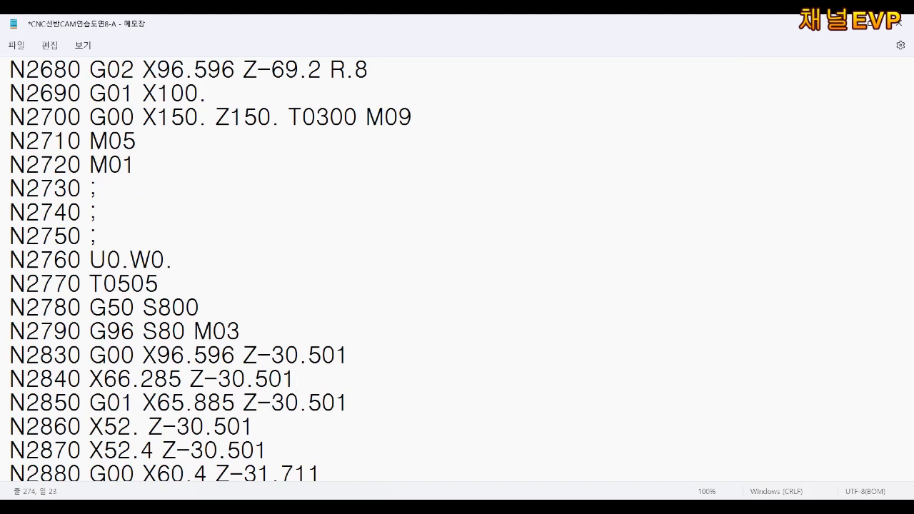
pyautogui.write('F0.1 M08')
pyautogui.click(268, 450)
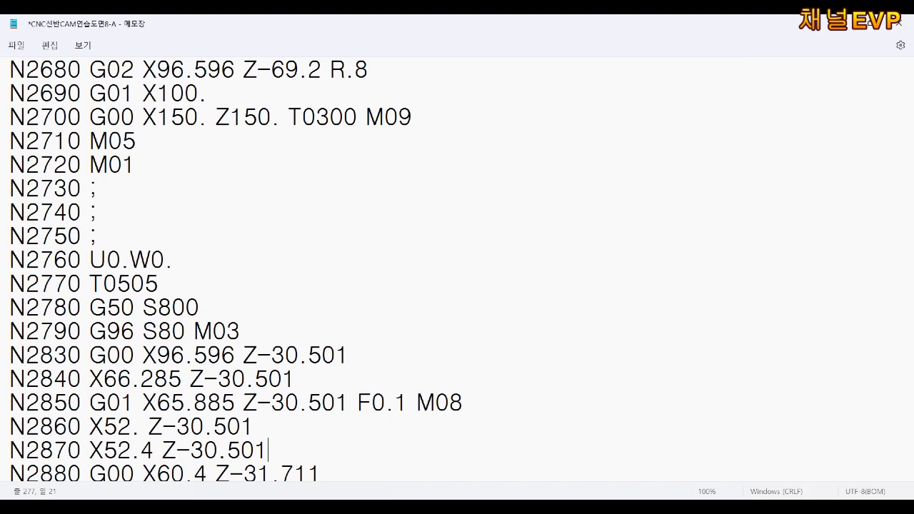
pyautogui.hotkey('ctrl', 's')
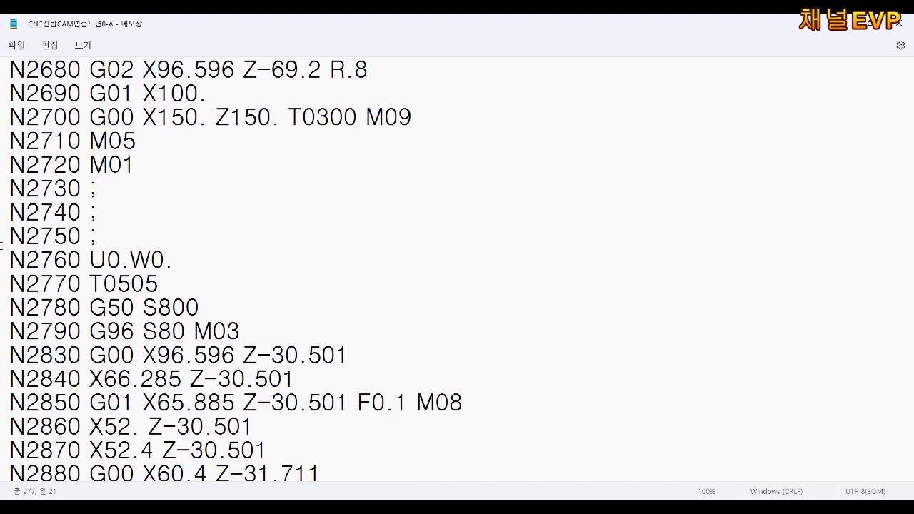
# Step: Add G00 before X100. on line N2980, delete the N3010 M01 line, and save
pyautogui.press('Down')
pyautogui.press('Down')
pyautogui.press('Down')
pyautogui.press('Down')
pyautogui.press('Down')
pyautogui.press('Down')
pyautogui.press('End')
pyautogui.press('Down')
pyautogui.press('Down')
pyautogui.press('Down')
pyautogui.press('Up')
pyautogui.press('Up')
pyautogui.press('Up')
pyautogui.press('Left')
pyautogui.press('Left')
pyautogui.press('Left')
pyautogui.write('G00')
pyautogui.press('Down')
pyautogui.press('Down')
pyautogui.press('Down')
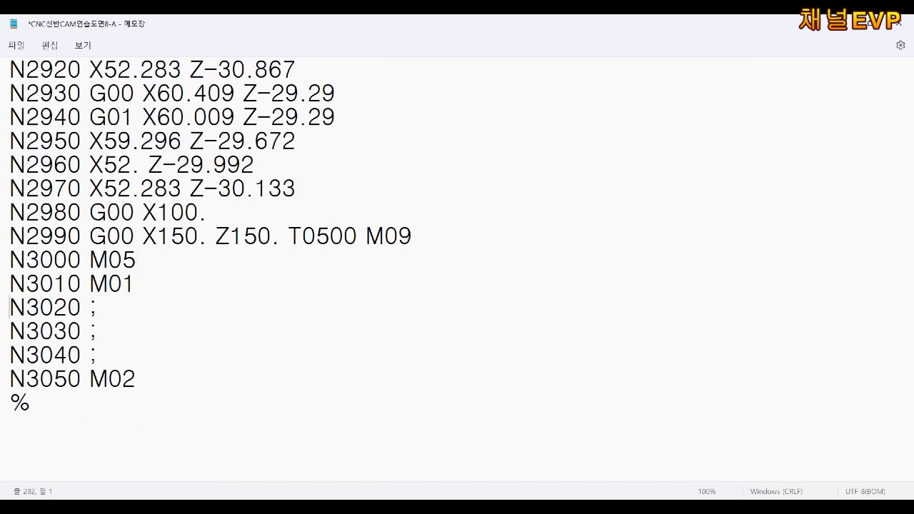
pyautogui.press('Left')
pyautogui.press('BackSpace')
pyautogui.press('BackSpace')
pyautogui.press('BackSpace')
pyautogui.press('BackSpace')
pyautogui.press('BackSpace')
pyautogui.press('BackSpace')
pyautogui.press('BackSpace')
pyautogui.hotkey('ctrl', 's')
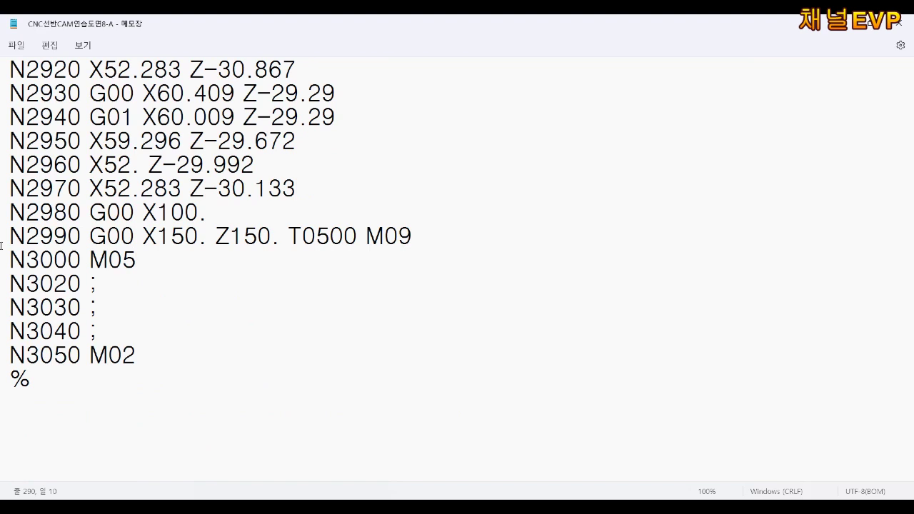
# Step: Close Notepad and the NC code listing and return to the turned part
pyautogui.click(898, 23)
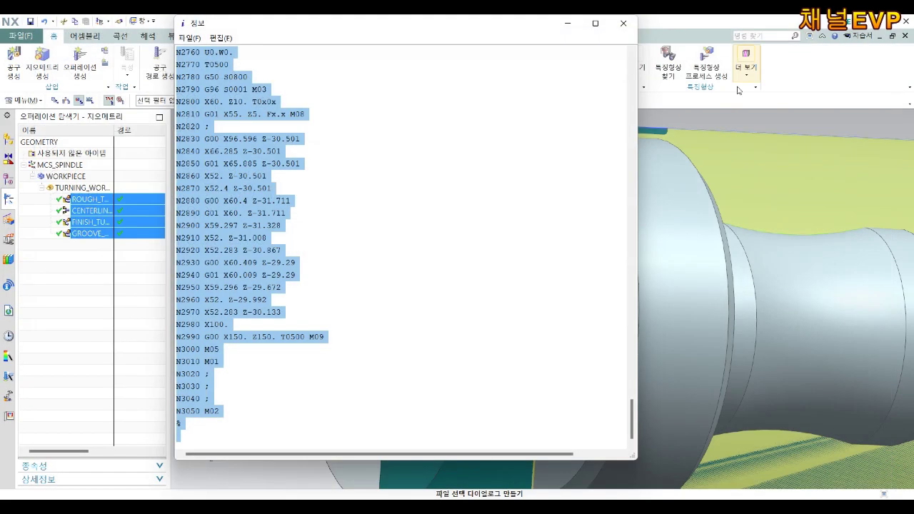
pyautogui.click(624, 25)
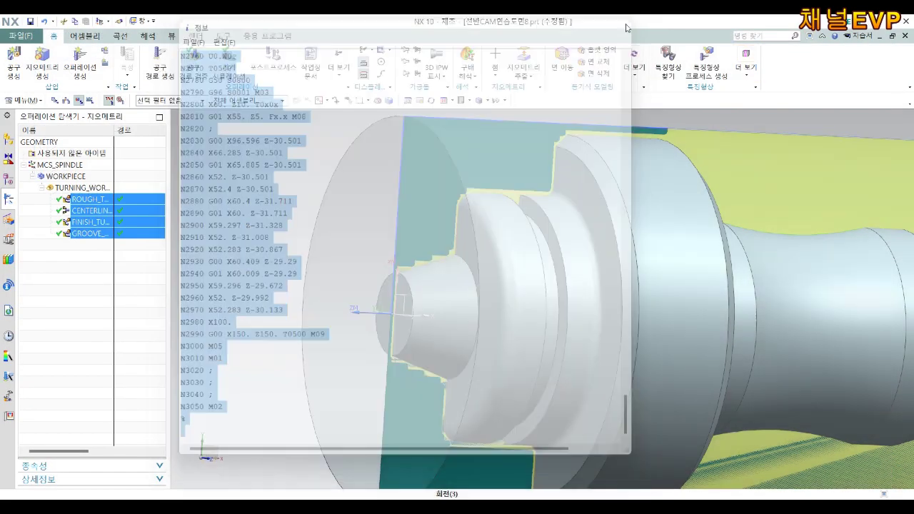
pyautogui.moveTo(541, 254); pyautogui.dragTo(525, 276, button='middle')
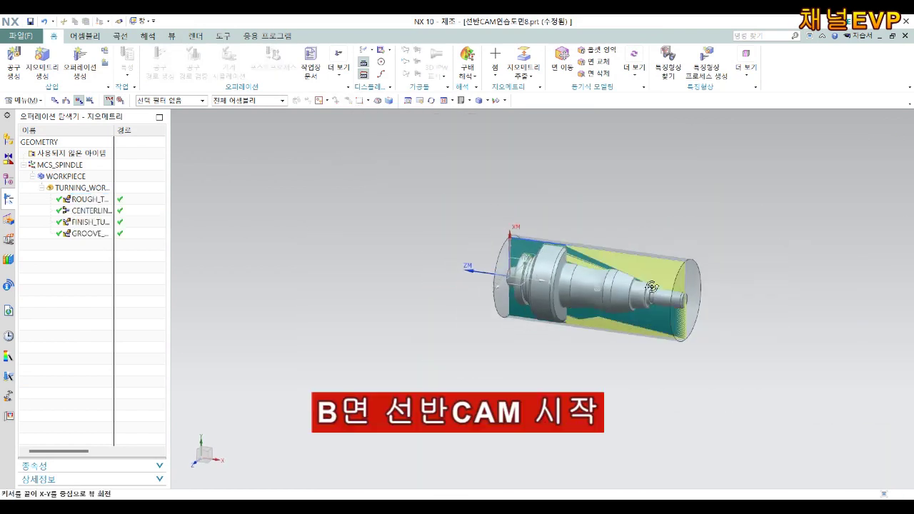
pyautogui.scroll(3, 654, 298)
pyautogui.scroll(2, 655, 298)
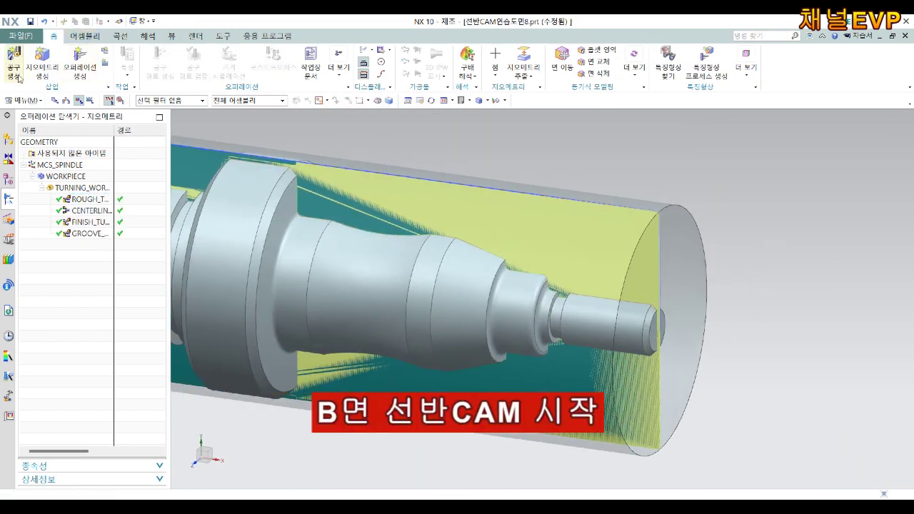
# Step: Create a new turning MCS_SPINDLE geometry group under GEOMETRY
pyautogui.click(42, 58)
pyautogui.click(154, 55)
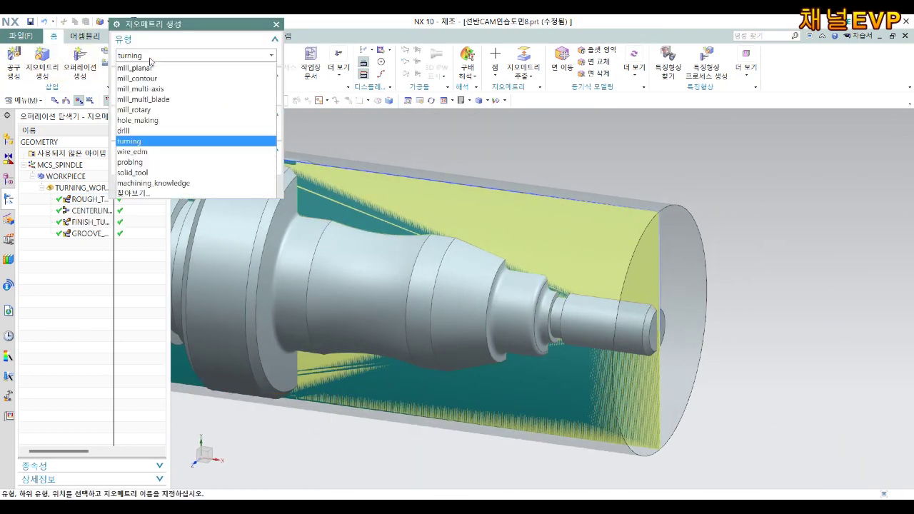
pyautogui.click(154, 56)
pyautogui.click(226, 130)
pyautogui.click(226, 132)
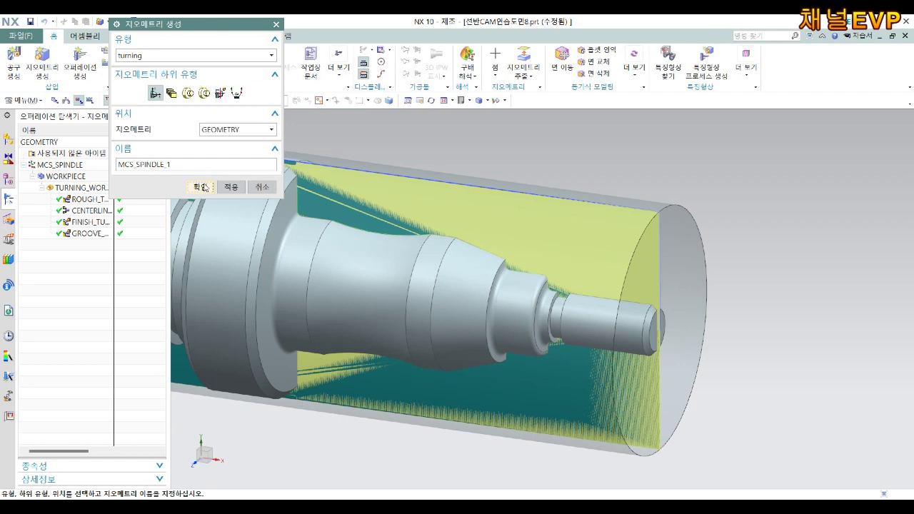
pyautogui.click(200, 187)
# Step: Place the MCS origin at the shaft-end arc centre, X 215, and confirm
pyautogui.click(253, 57)
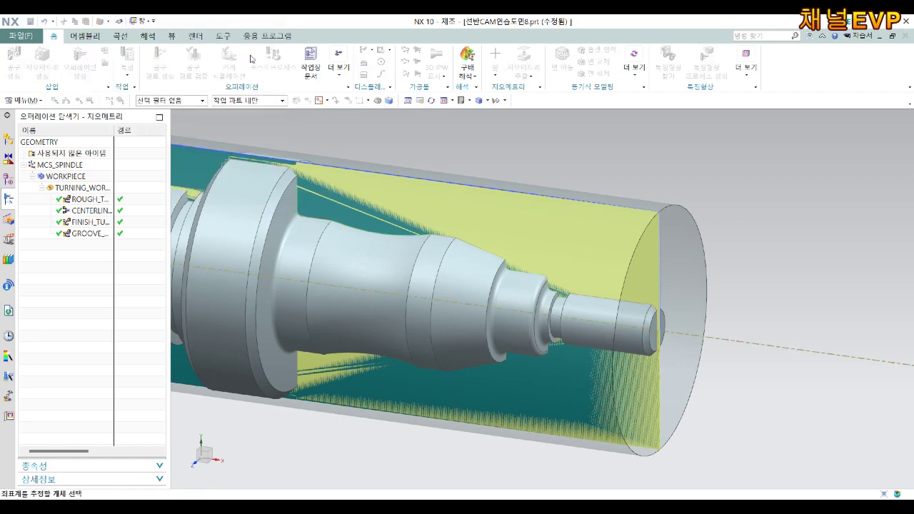
pyautogui.scroll(2, 665, 355)
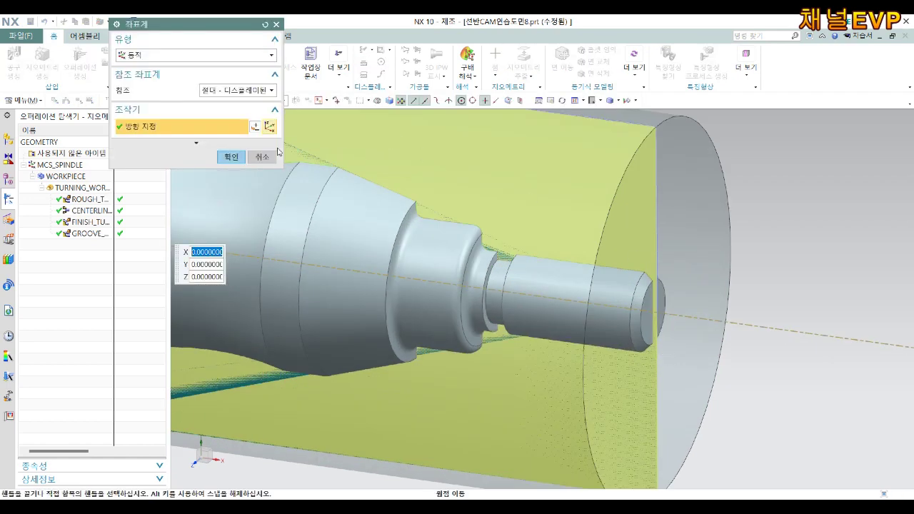
pyautogui.click(254, 127)
pyautogui.scroll(2, 682, 301)
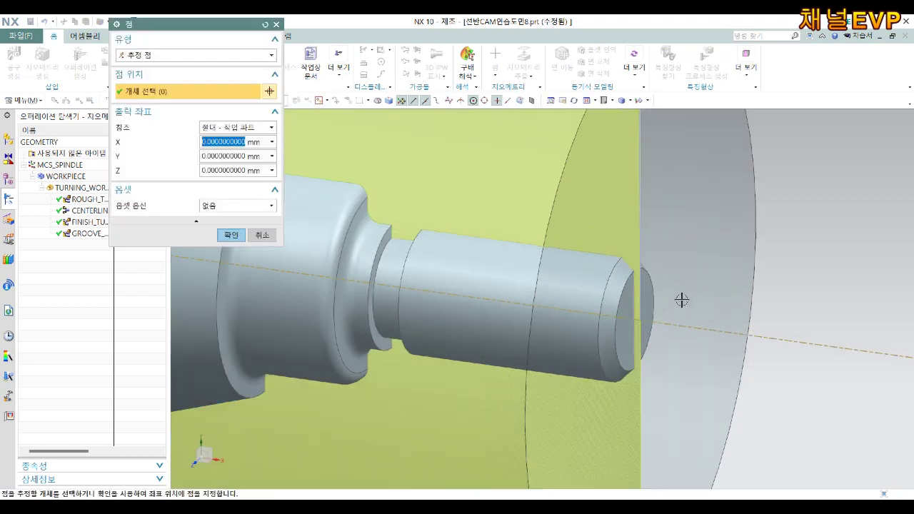
pyautogui.click(644, 277)
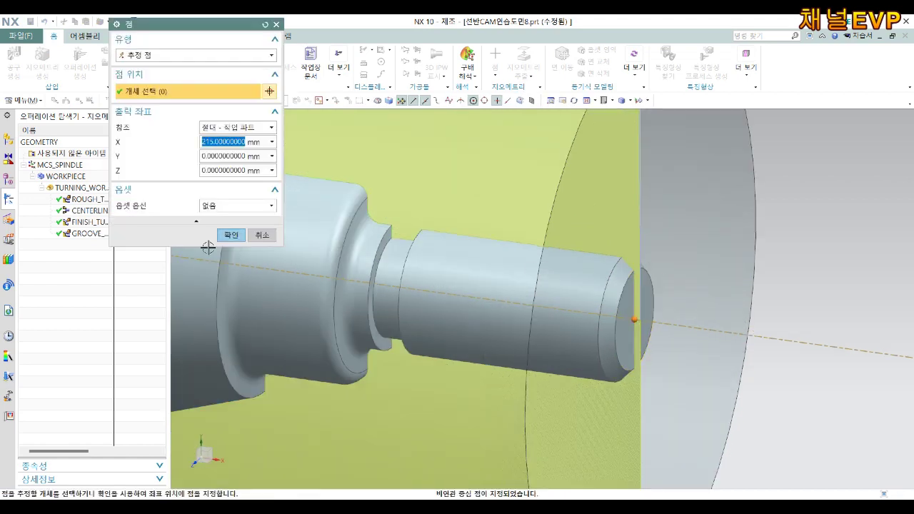
pyautogui.click(230, 235)
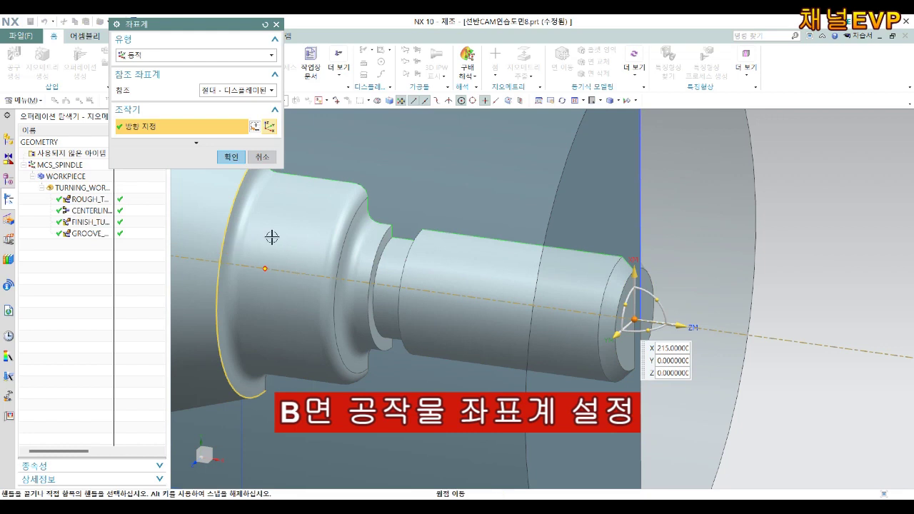
pyautogui.click(231, 157)
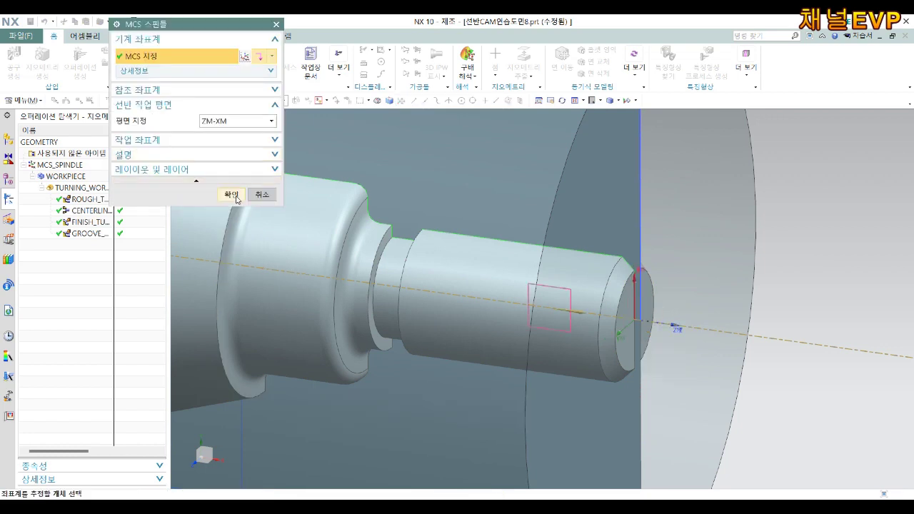
pyautogui.click(232, 195)
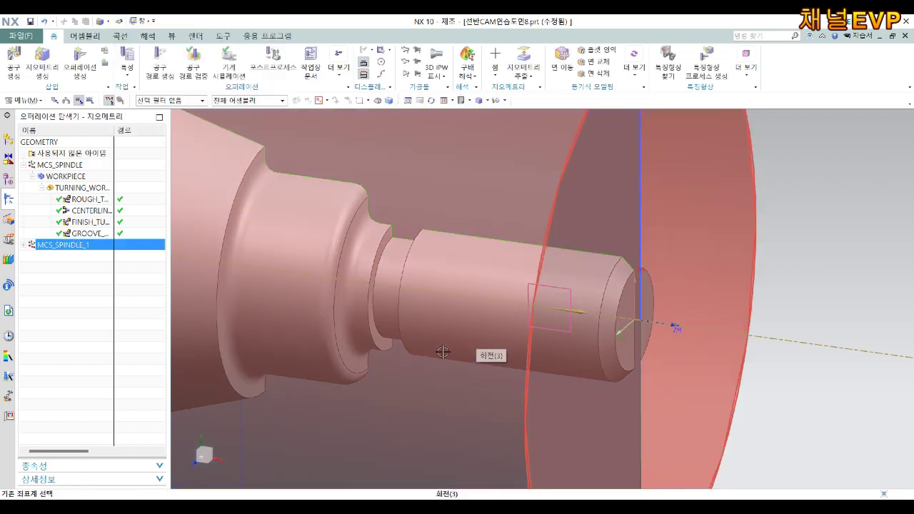
# Step: Open WORKPIECE_1 under MCS_SPINDLE_1 and specify the shaft solid as the part
pyautogui.moveTo(442, 352); pyautogui.dragTo(441, 350, button='middle')
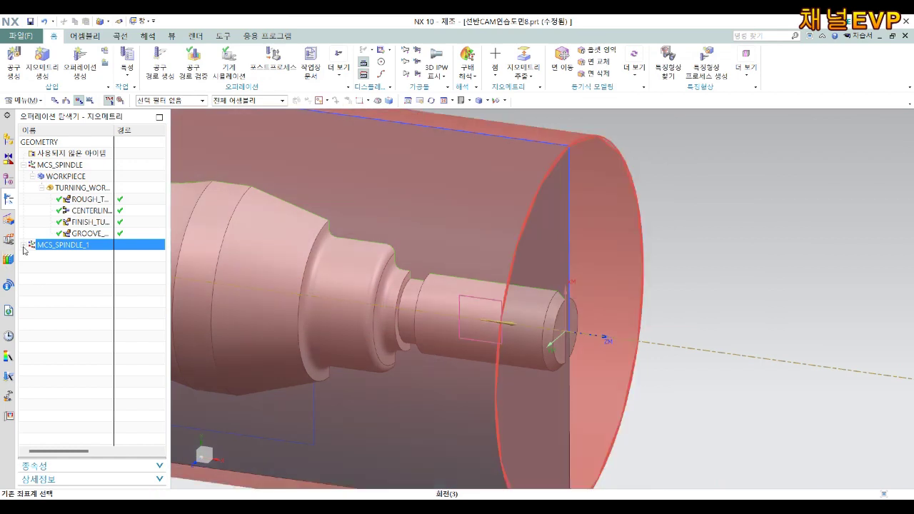
pyautogui.click(27, 246)
pyautogui.doubleClick(73, 258)
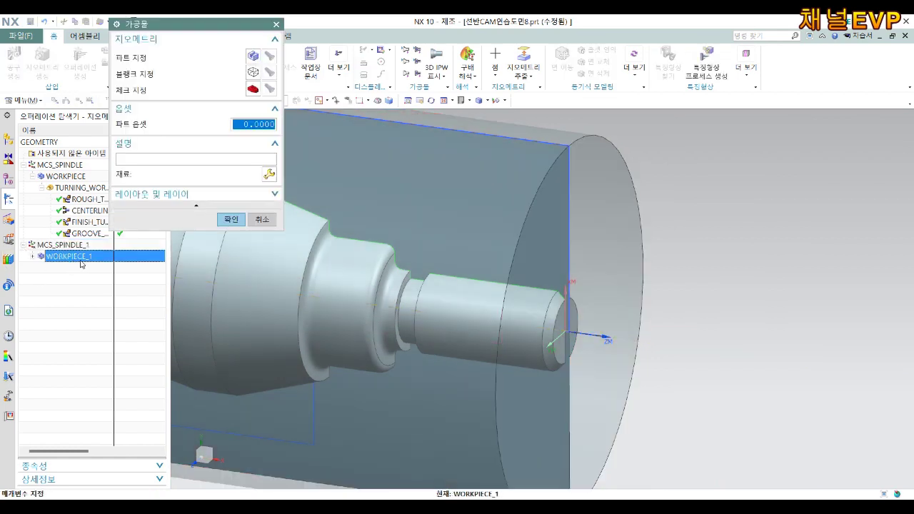
pyautogui.click(253, 56)
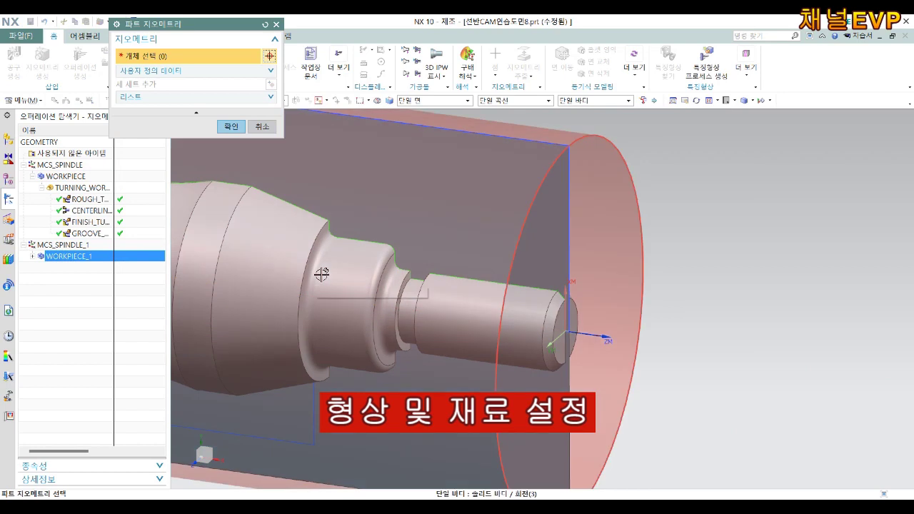
pyautogui.click(322, 276)
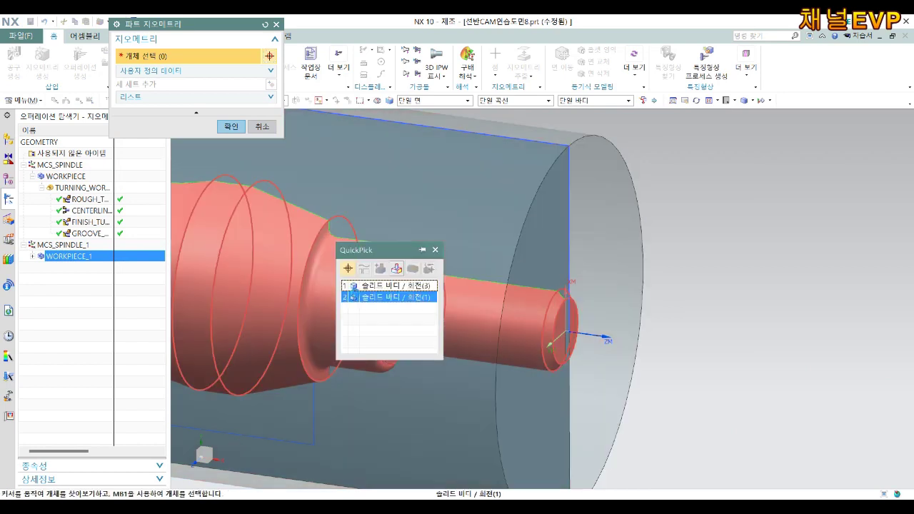
pyautogui.click(355, 295)
pyautogui.click(233, 141)
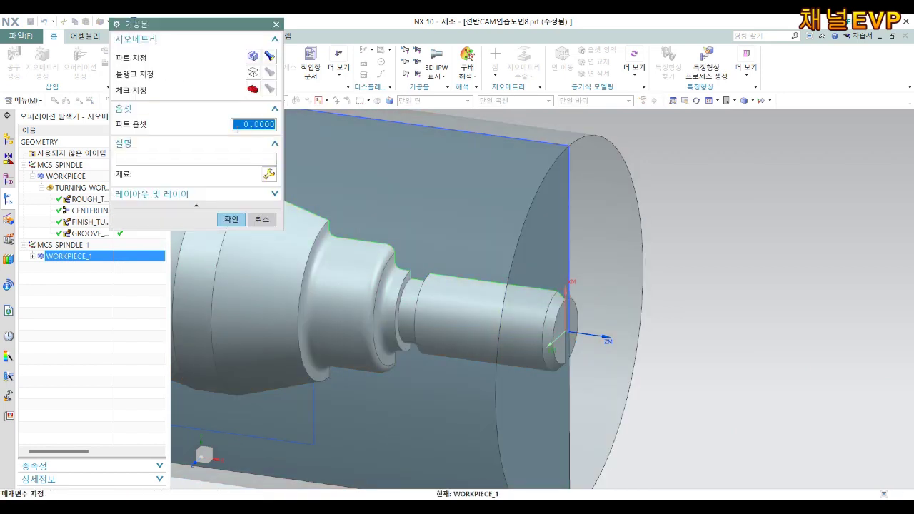
# Step: Set the stock cylinder as the blank and accept TURNING_WORKPIECE_1 unchanged
pyautogui.click(253, 72)
pyautogui.click(635, 180)
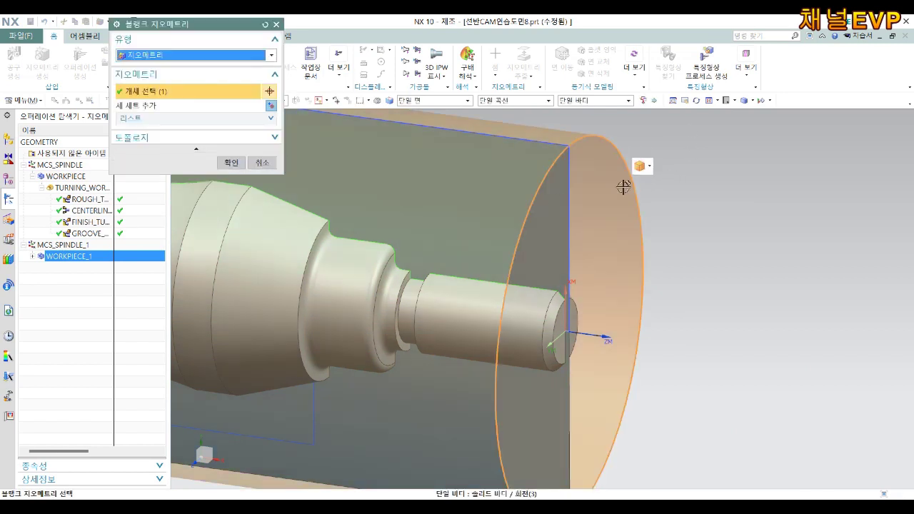
pyautogui.click(231, 162)
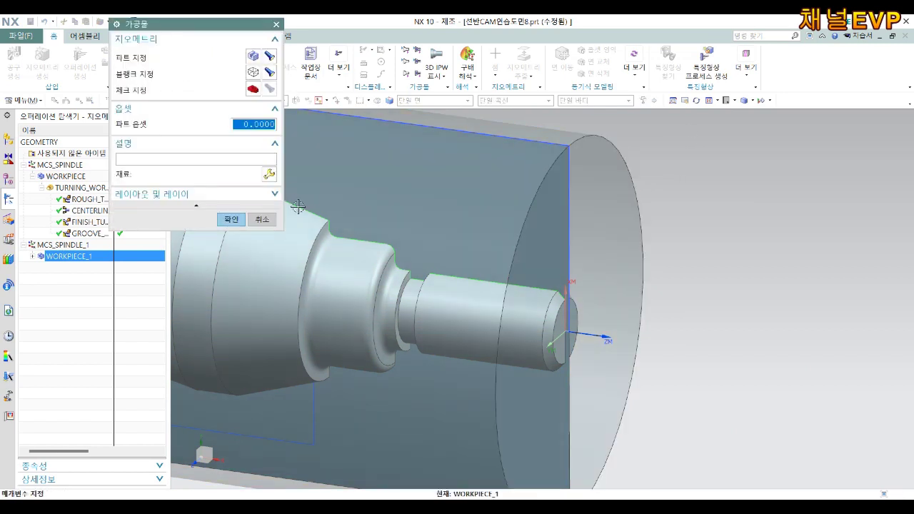
pyautogui.click(227, 221)
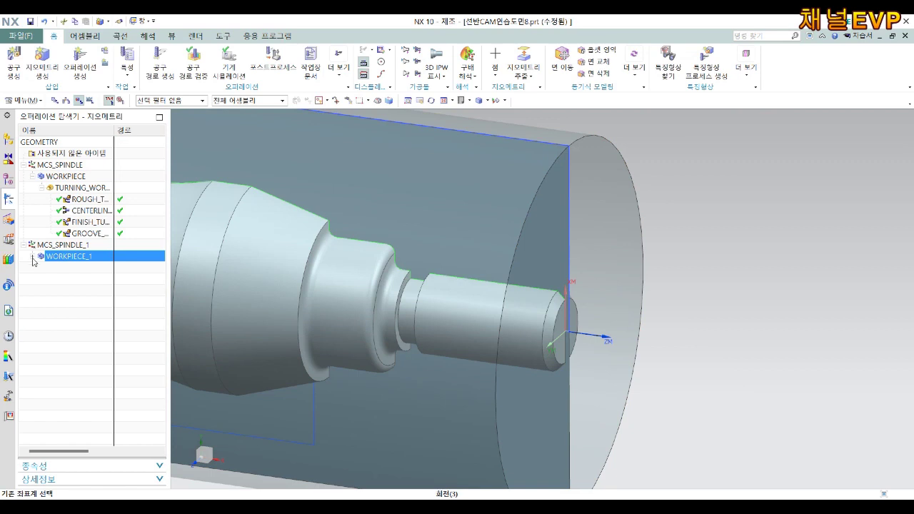
pyautogui.click(32, 256)
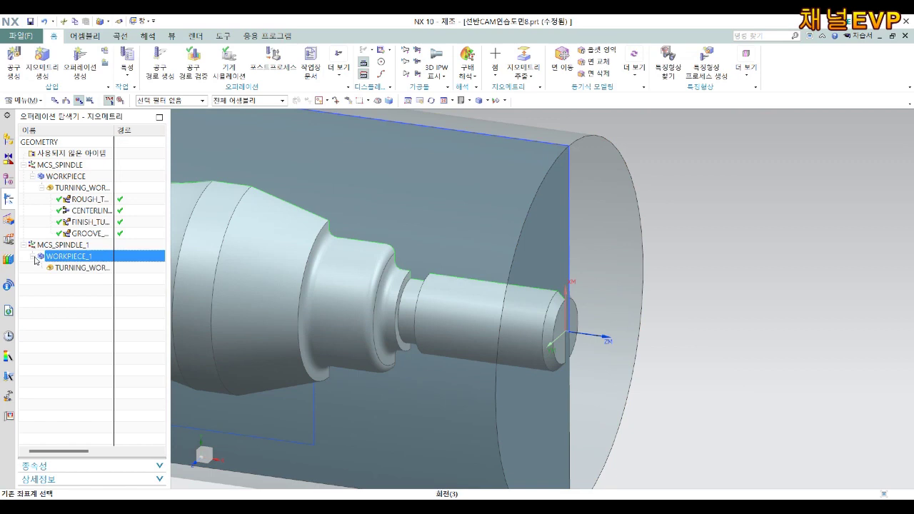
pyautogui.doubleClick(84, 269)
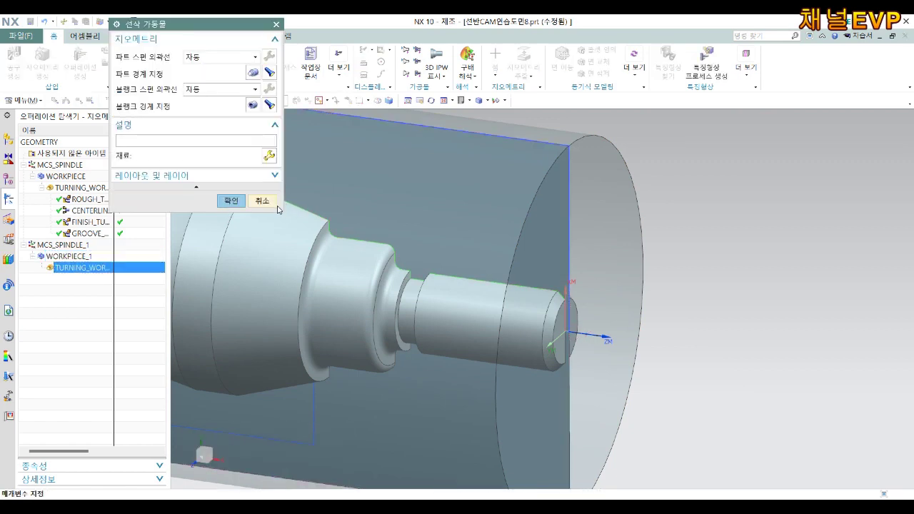
pyautogui.click(231, 201)
# Step: Create a ROUGH_TURN_OD operation with TURNING_WORKPIECE geometry and LATHE_ROUGH method
pyautogui.click(82, 63)
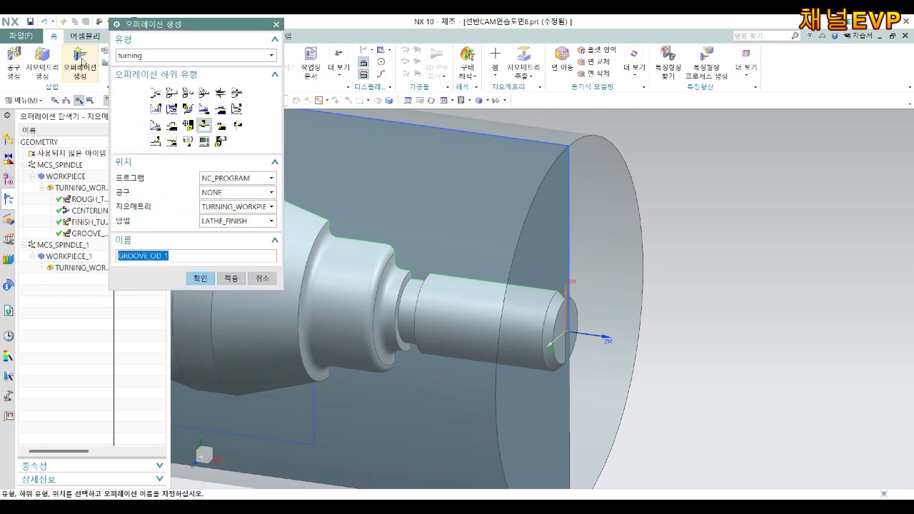
pyautogui.click(172, 108)
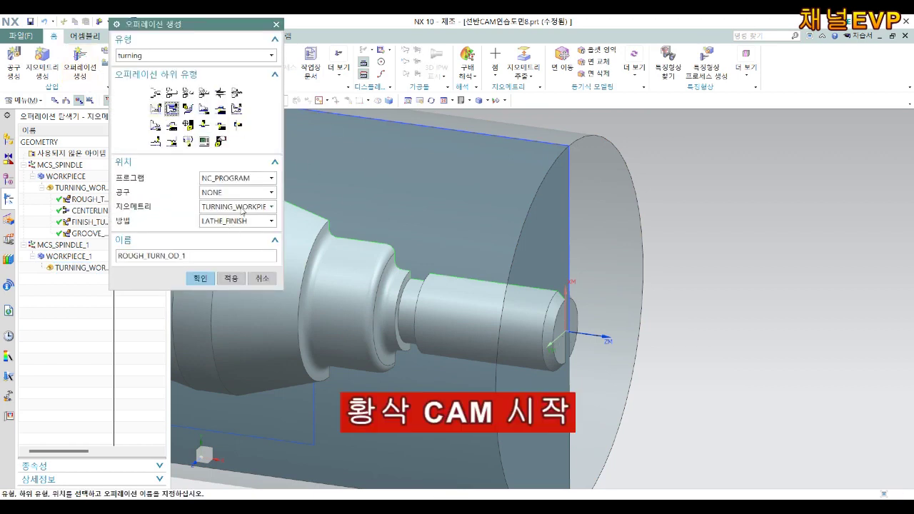
pyautogui.click(242, 206)
pyautogui.click(238, 261)
pyautogui.click(234, 221)
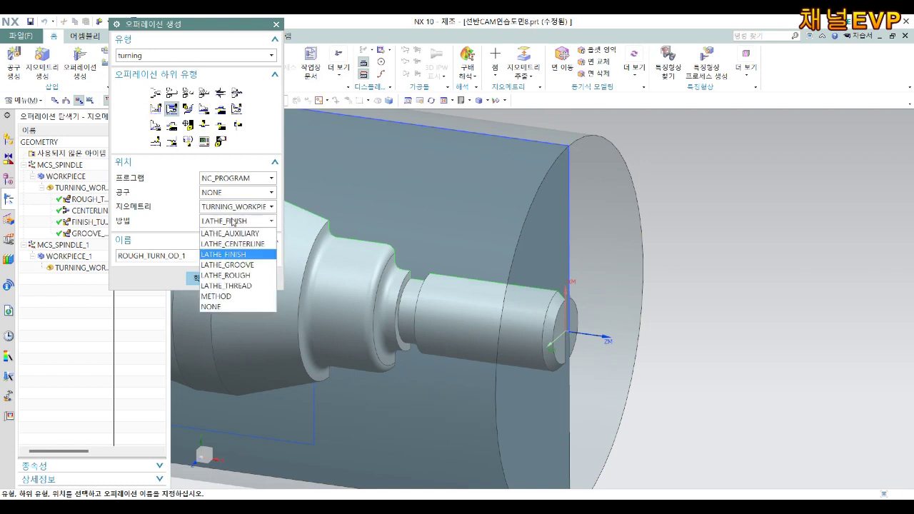
pyautogui.click(242, 275)
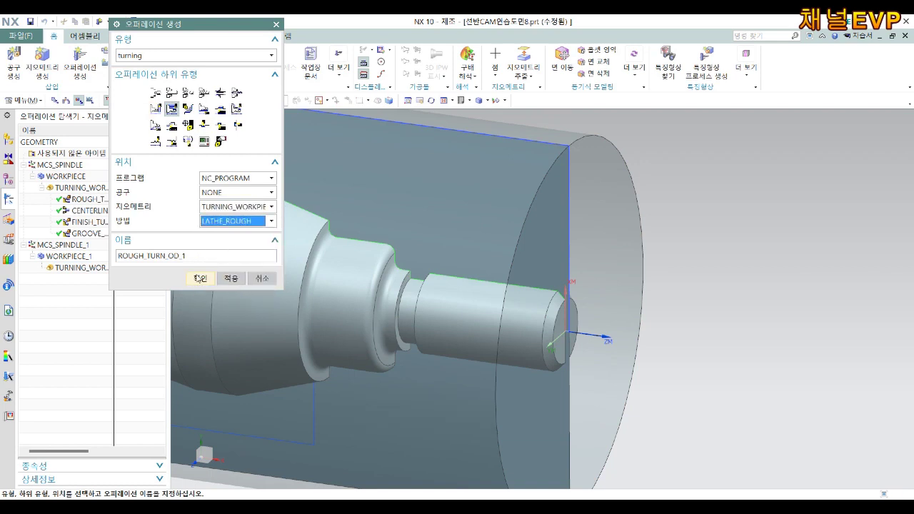
pyautogui.click(200, 277)
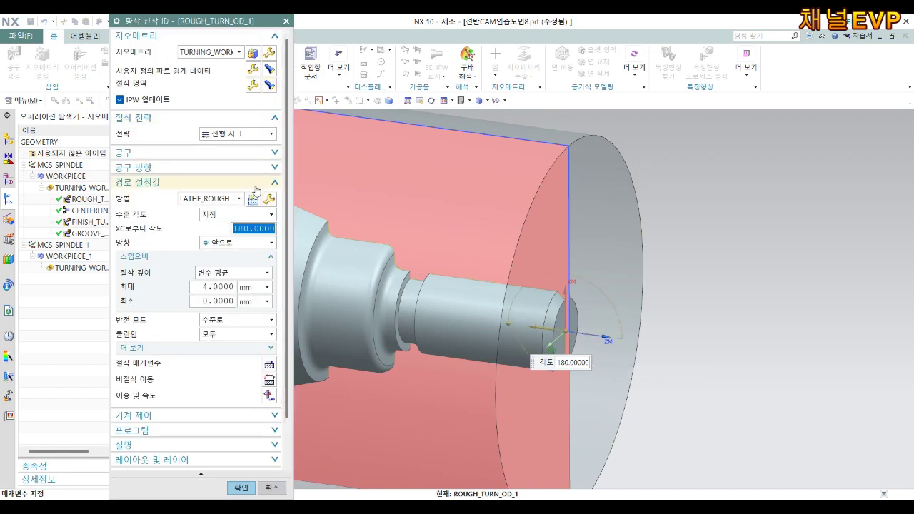
# Step: In Cut Regions, limit Axial Trim Plane 1 by a Point
pyautogui.click(253, 86)
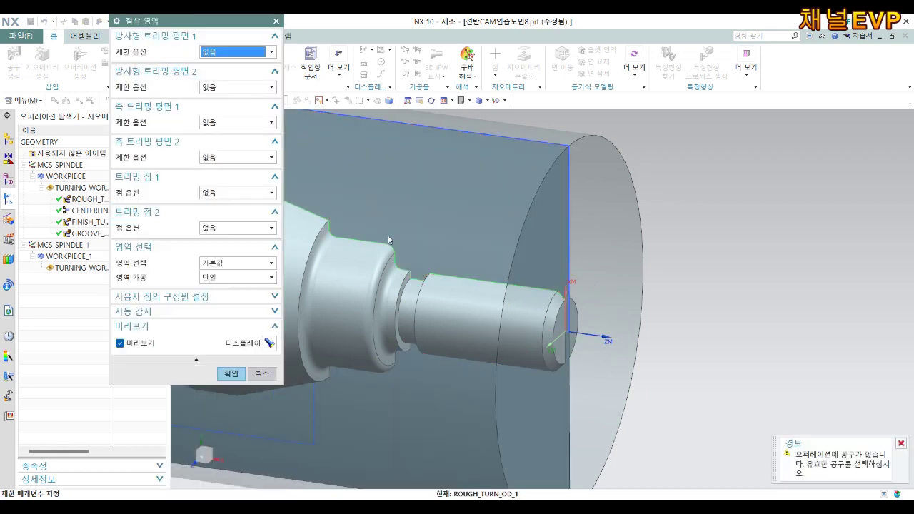
pyautogui.moveTo(385, 228); pyautogui.dragTo(431, 164, button='middle')
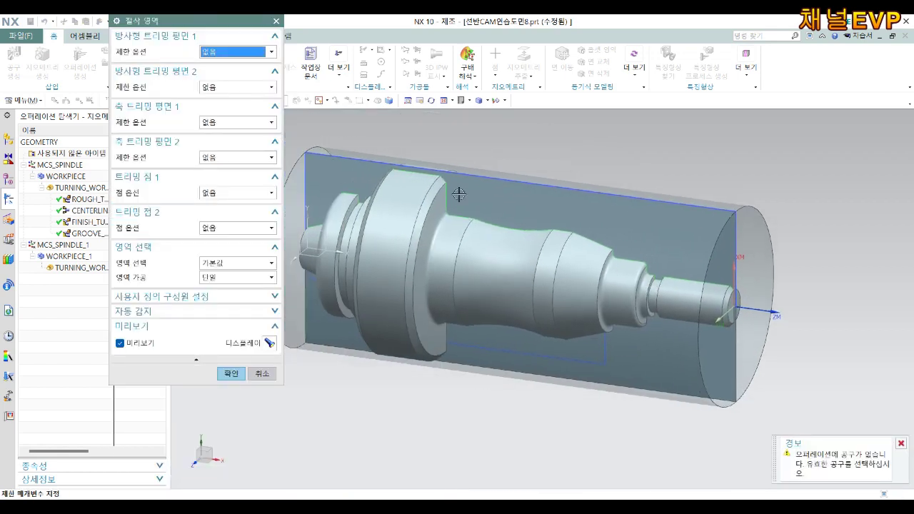
pyautogui.scroll(5, 431, 164)
pyautogui.scroll(2, 430, 164)
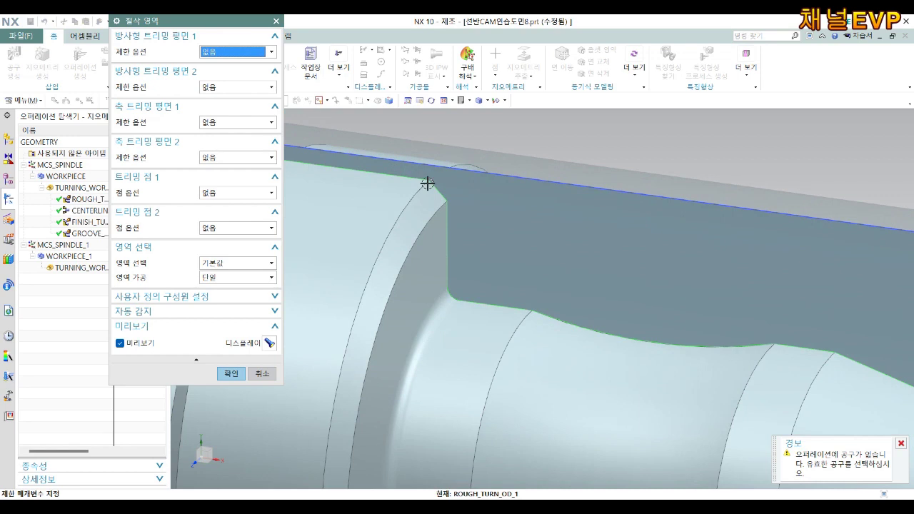
pyautogui.scroll(3, 427, 184)
pyautogui.click(236, 122)
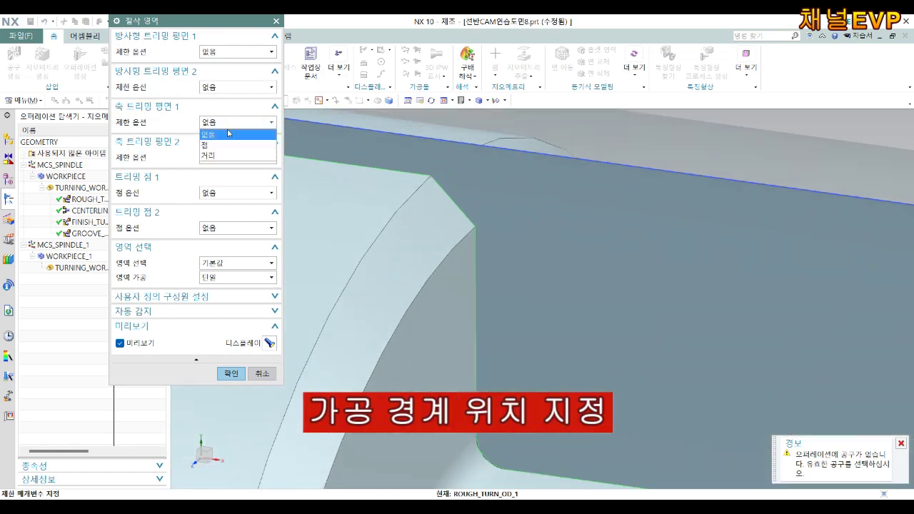
pyautogui.click(214, 142)
# Step: Specify the axial trim point at the shoulder corner vertex, editing its X and Y coordinates
pyautogui.click(427, 176)
pyautogui.click(245, 137)
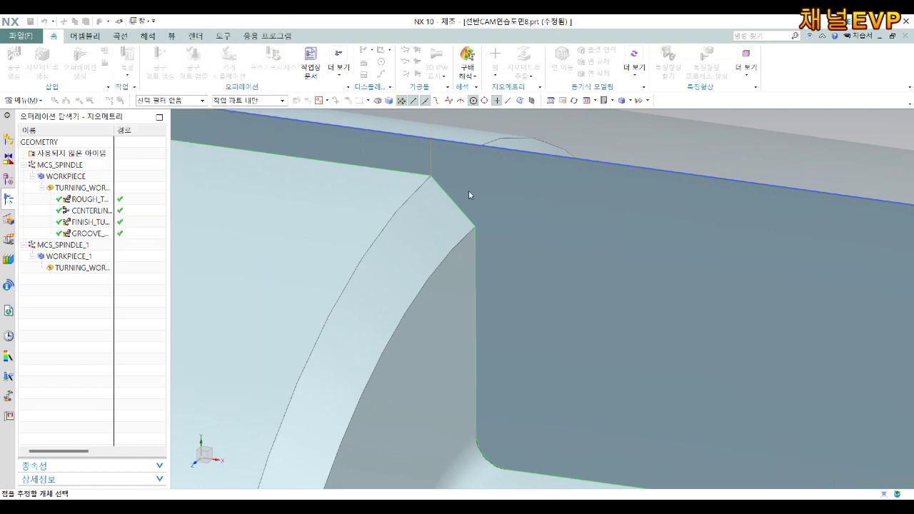
pyautogui.click(435, 177)
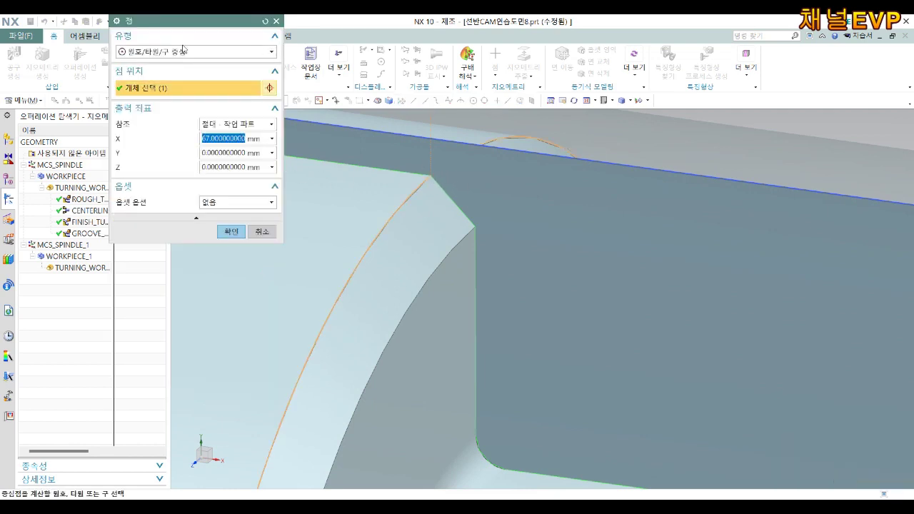
pyautogui.click(176, 54)
pyautogui.click(164, 64)
pyautogui.click(433, 176)
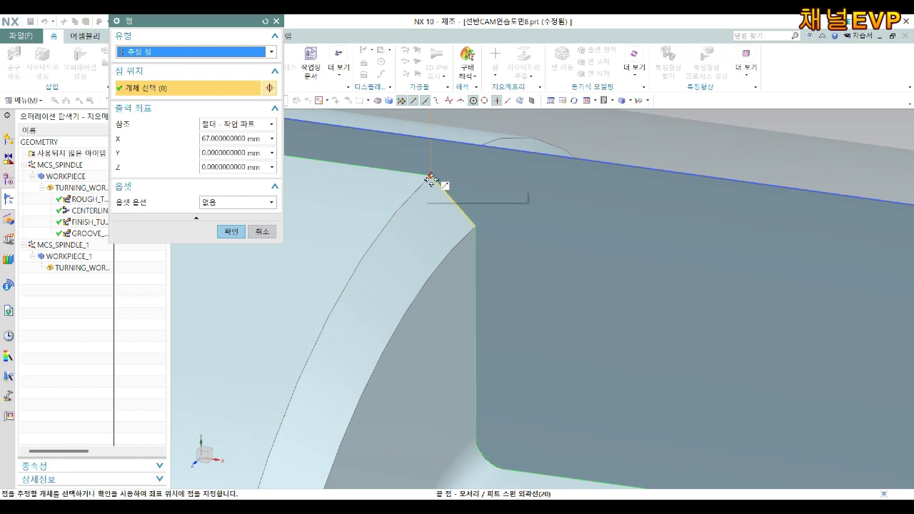
pyautogui.doubleClick(241, 139)
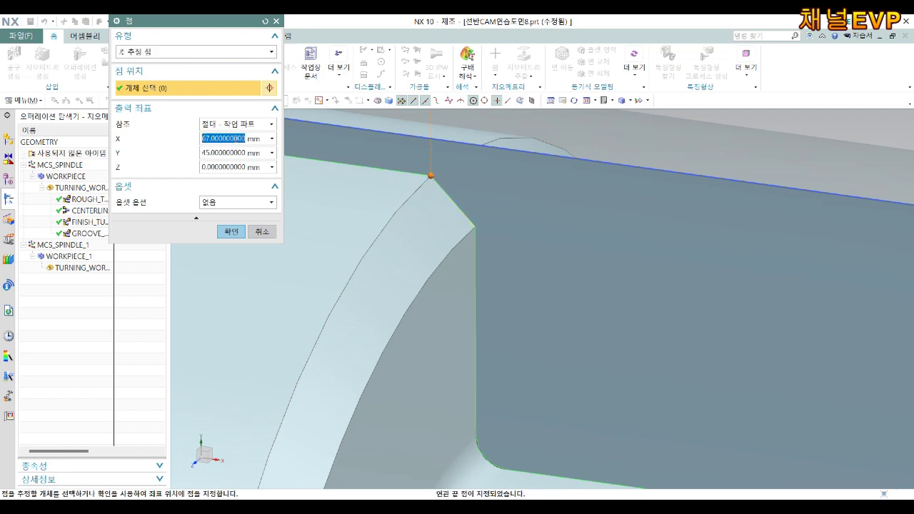
pyautogui.write('6')
pyautogui.press('Tab')
pyautogui.write('45')
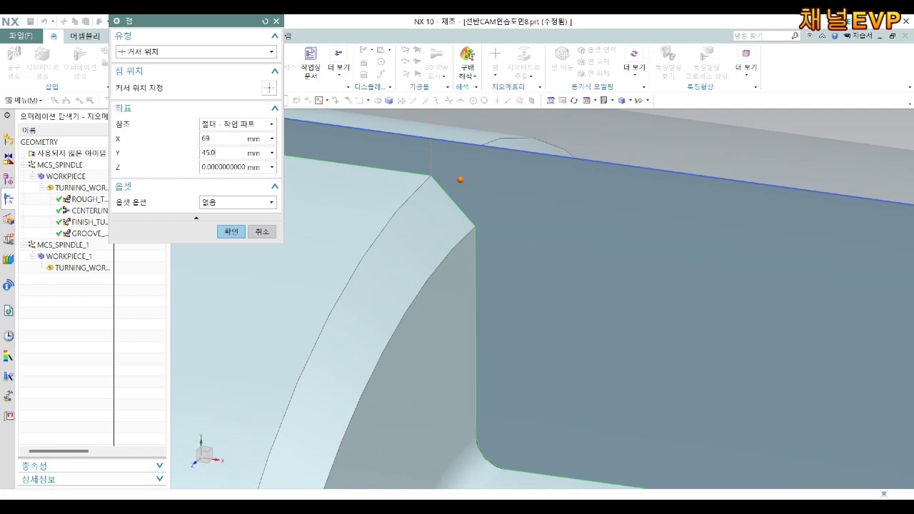
pyautogui.click(232, 232)
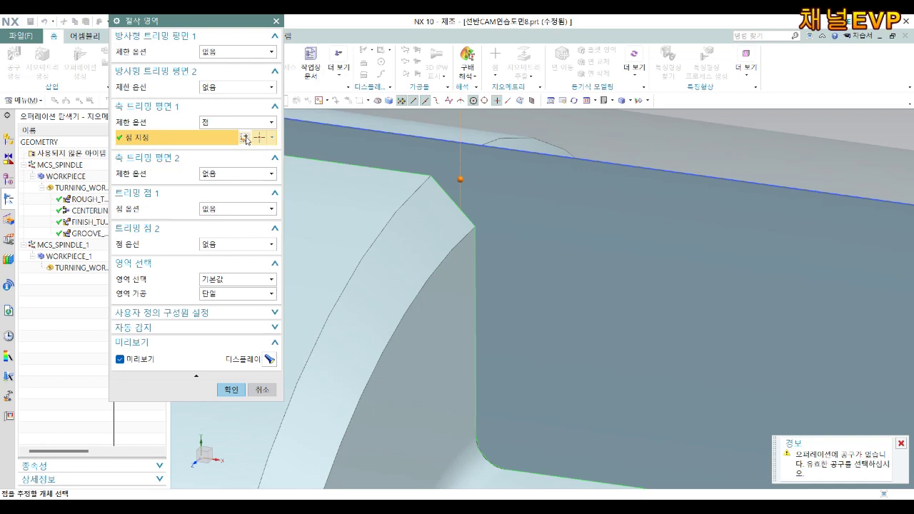
# Step: Adjust the trim point coordinates, then accept the cut region settings
pyautogui.click(245, 138)
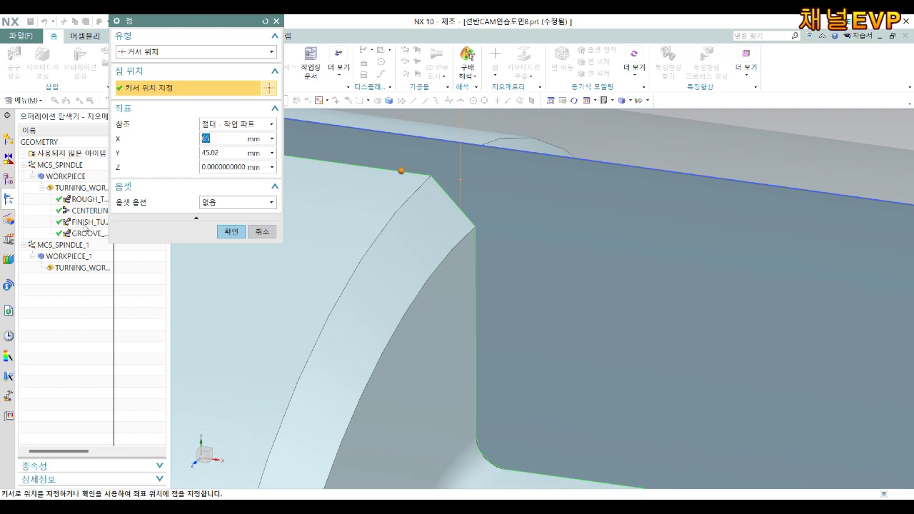
pyautogui.click(235, 231)
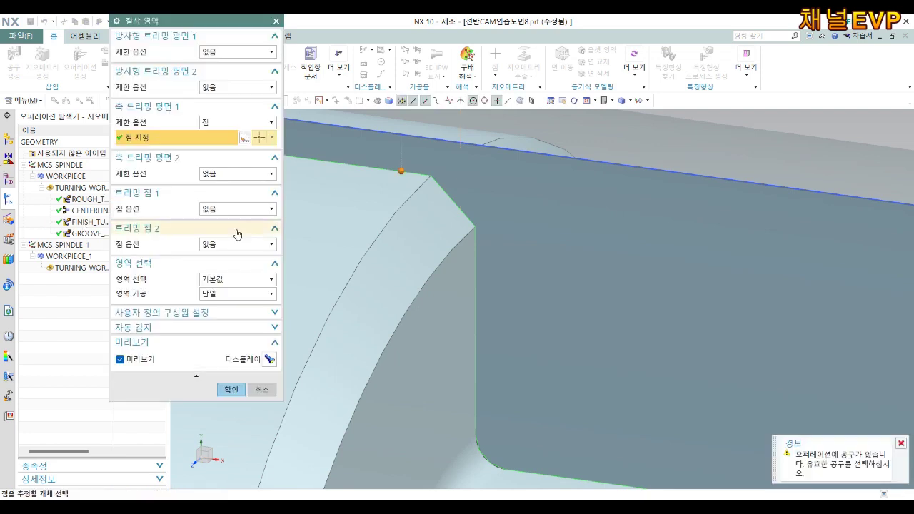
pyautogui.click(230, 390)
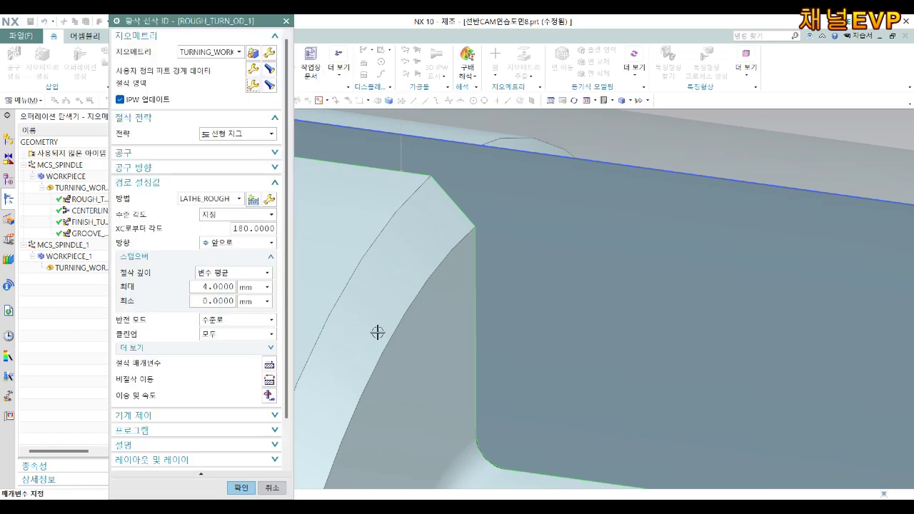
pyautogui.click(199, 155)
# Step: Create turning tool OD_80_L_2 assigned to MCS spindle group MCS_SPINDLE_1
pyautogui.click(254, 171)
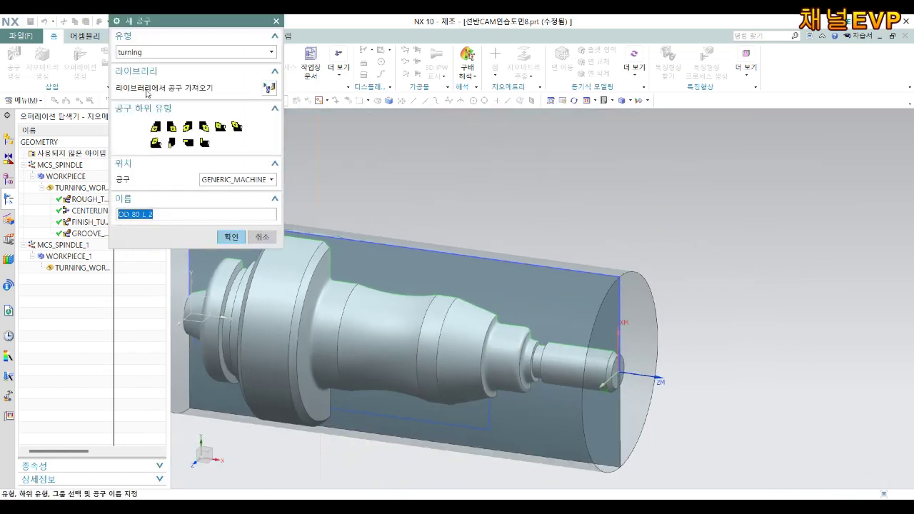
pyautogui.click(157, 128)
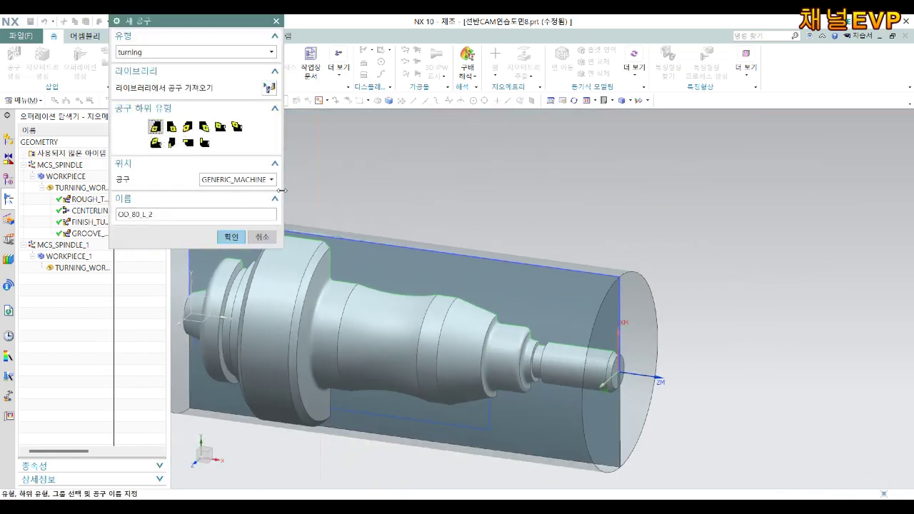
pyautogui.click(231, 236)
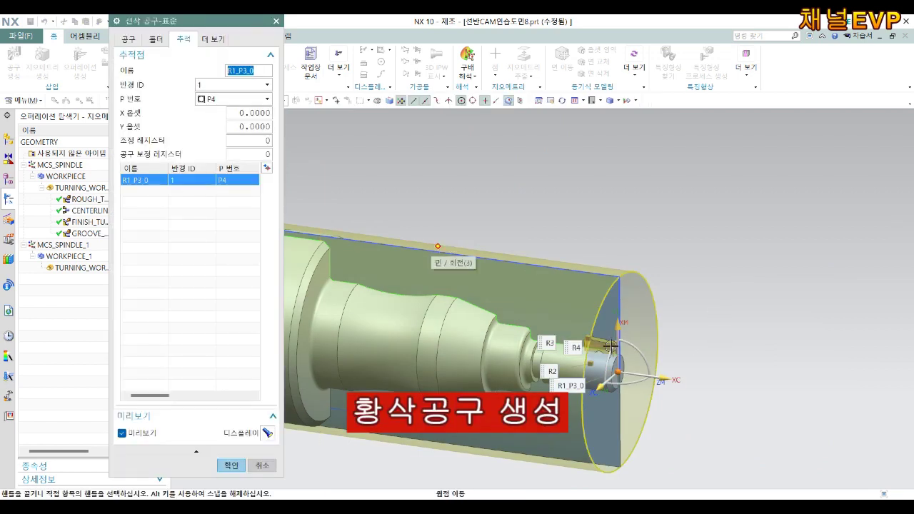
pyautogui.click(693, 363)
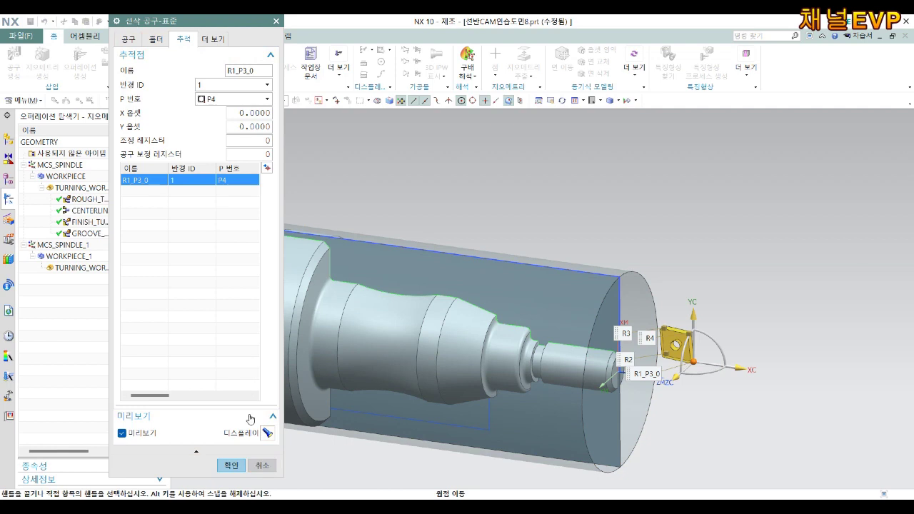
pyautogui.click(213, 39)
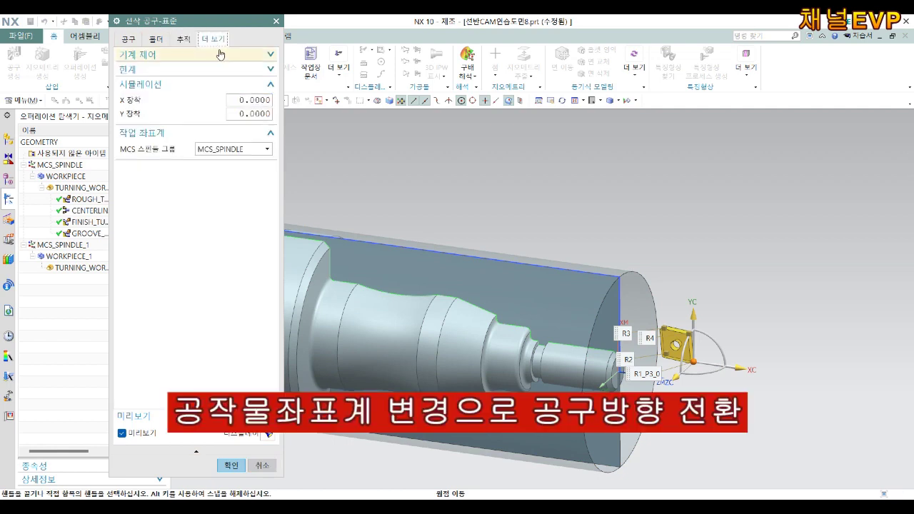
pyautogui.click(236, 148)
pyautogui.click(244, 173)
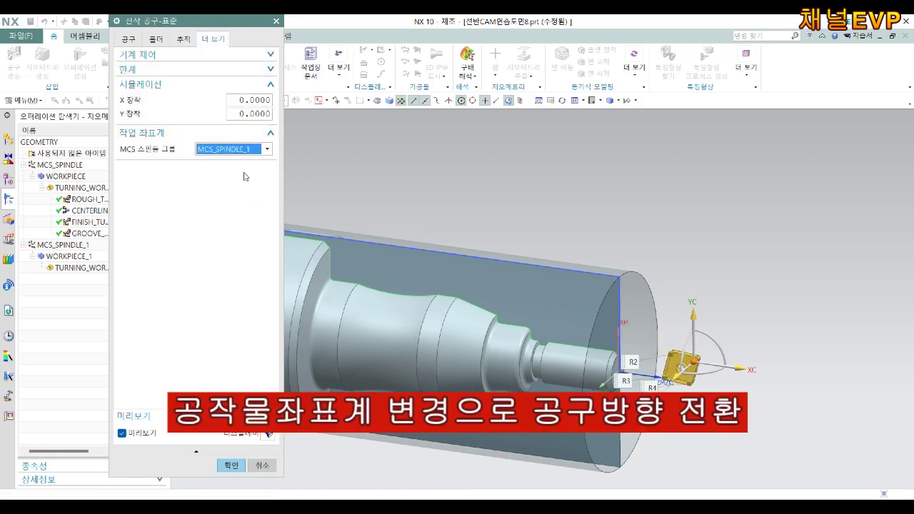
pyautogui.scroll(3, 670, 364)
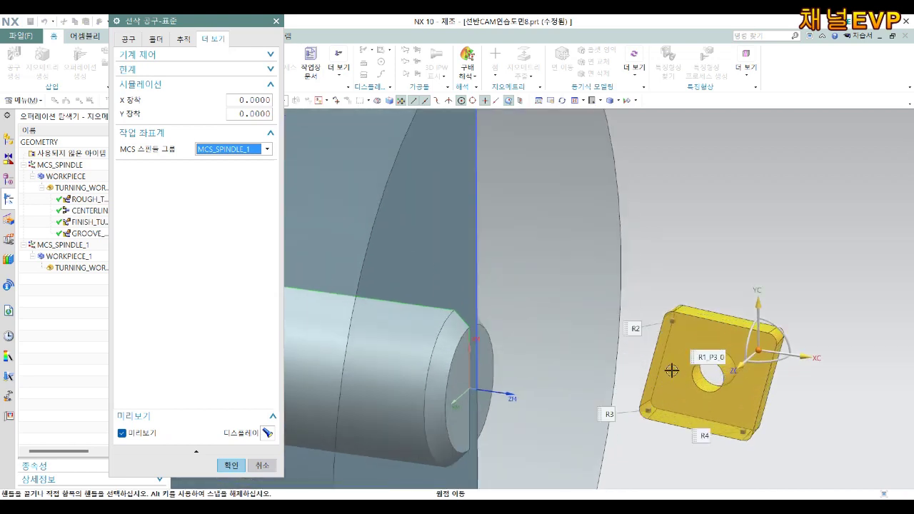
pyautogui.scroll(-1, 677, 343)
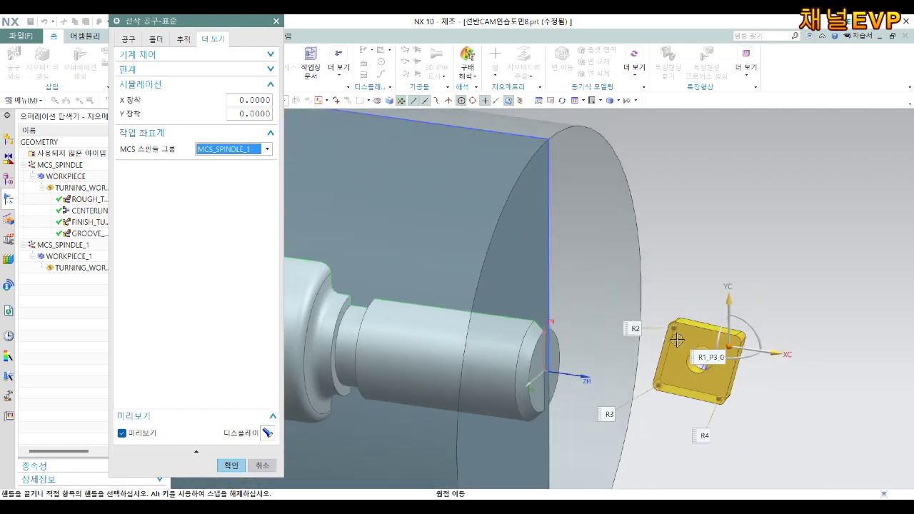
# Step: Keep the C diamond 80 insert, set nose radius 0.8, and accept the tool
pyautogui.click(128, 38)
pyautogui.click(220, 73)
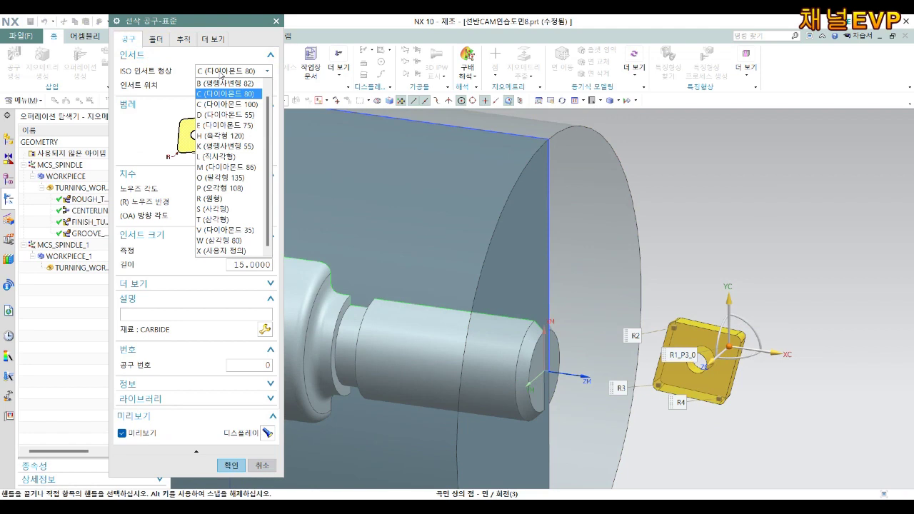
pyautogui.click(222, 72)
pyautogui.doubleClick(256, 203)
pyautogui.write('0.')
pyautogui.press('Return')
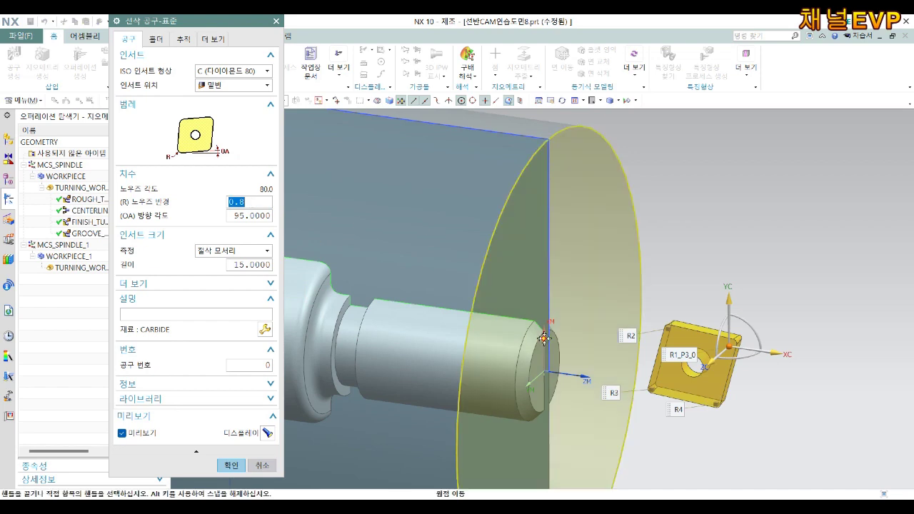
pyautogui.scroll(-3, 829, 416)
pyautogui.moveTo(760, 327); pyautogui.dragTo(775, 320, button='middle')
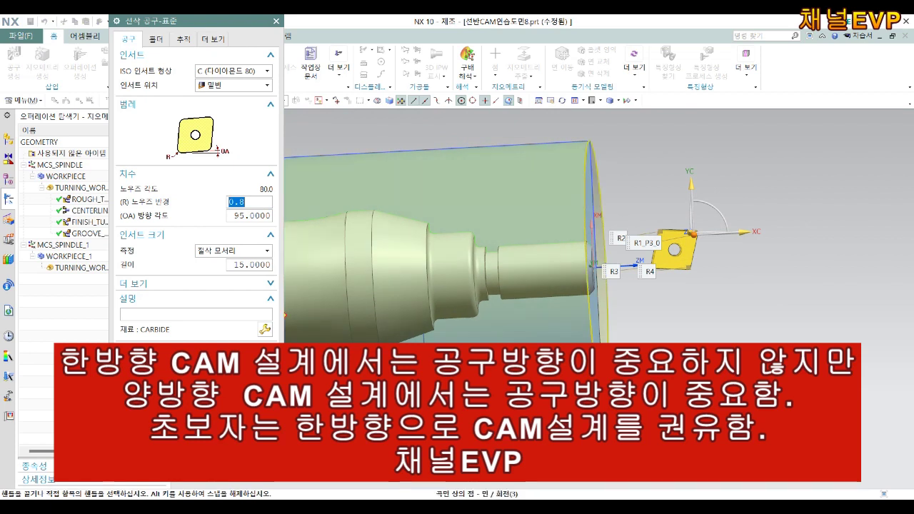
pyautogui.middleClick(287, 245)
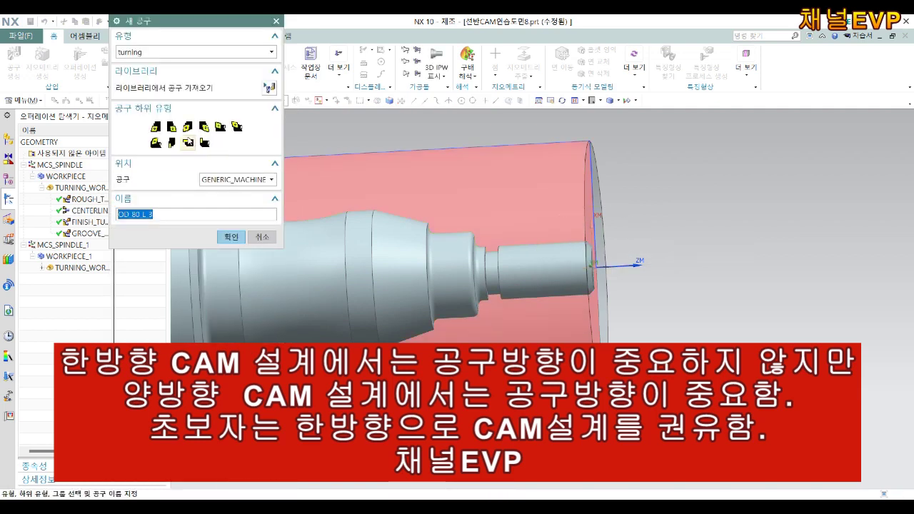
# Step: Create finishing tool OD_80_R with MCS spindle group MCS_SPINDLE_1 and accept it
pyautogui.click(187, 128)
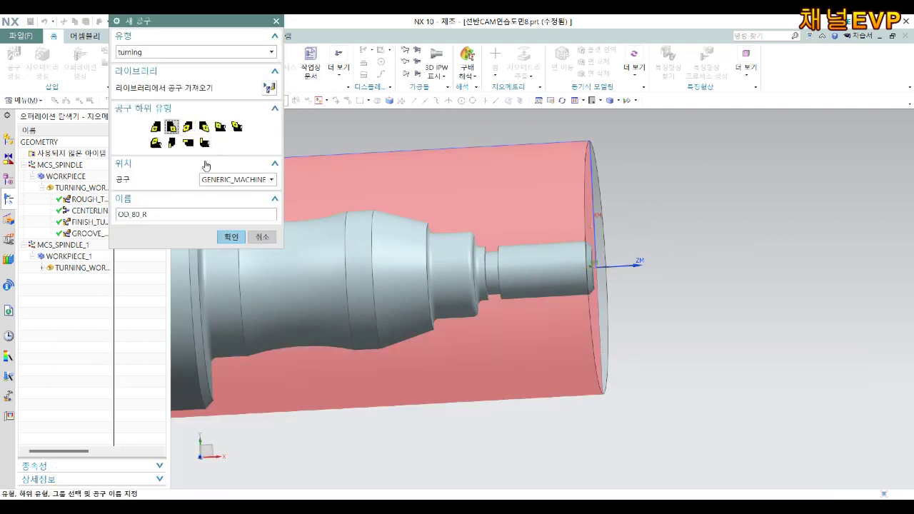
pyautogui.click(230, 236)
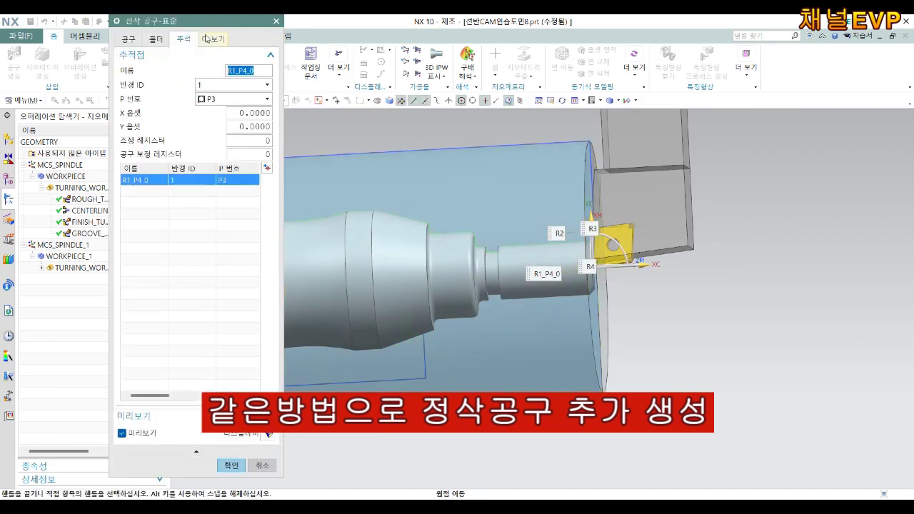
pyautogui.click(213, 39)
pyautogui.click(233, 149)
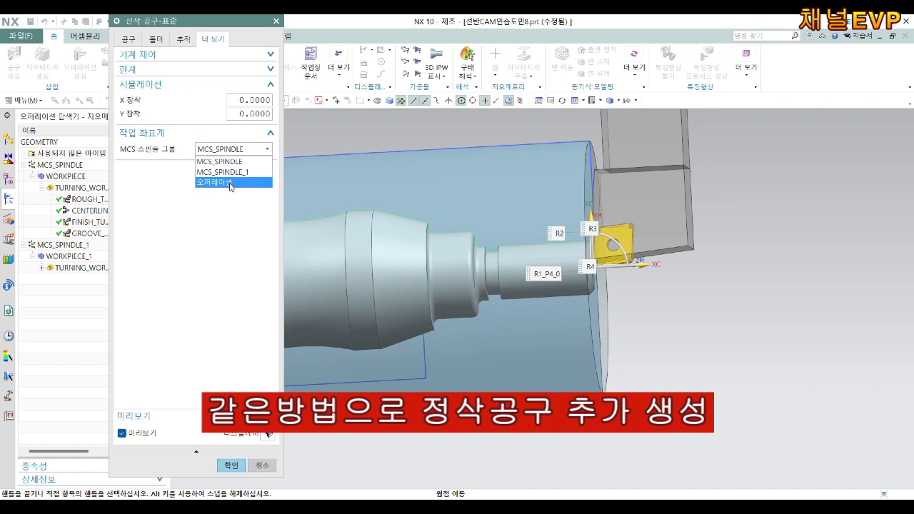
pyautogui.click(230, 172)
pyautogui.moveTo(648, 232)
pyautogui.mouseDown(button='middle')
pyautogui.moveTo(687, 247)
pyautogui.moveTo(688, 230)
pyautogui.moveTo(668, 231)
pyautogui.mouseUp(button='middle')
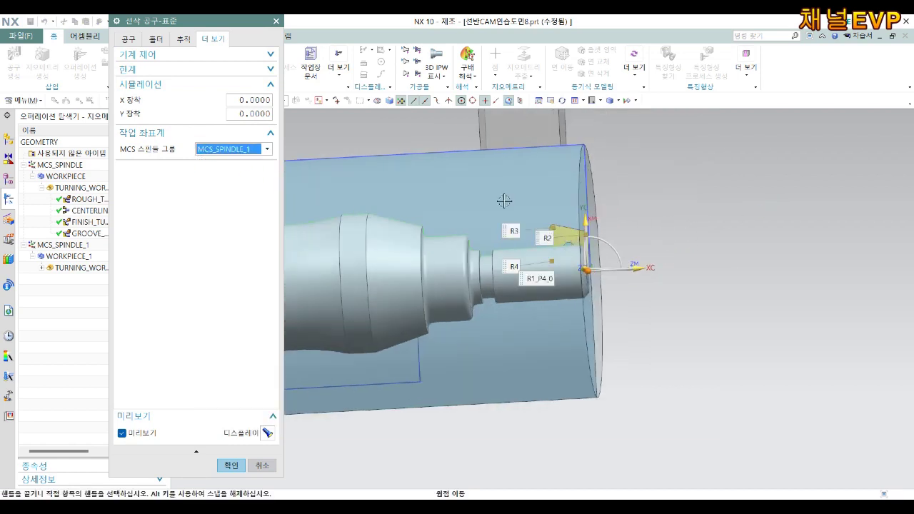
pyautogui.click(262, 465)
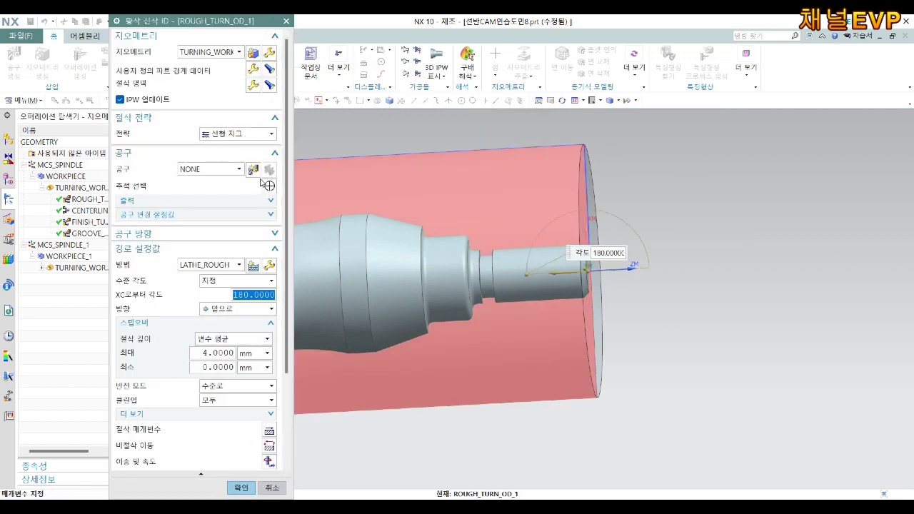
# Step: Start new turning tool OD_80_L_3 assigned to MCS_SPINDLE_1
pyautogui.click(254, 170)
pyautogui.click(231, 215)
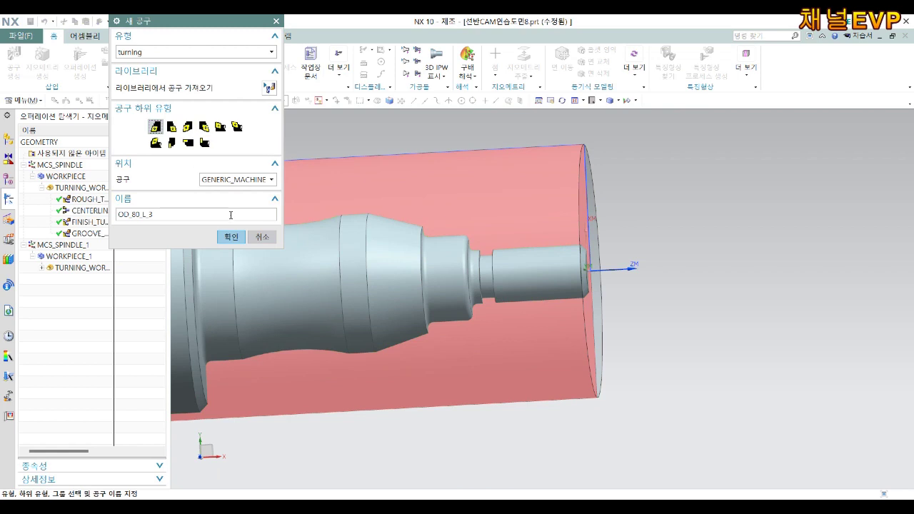
pyautogui.click(231, 238)
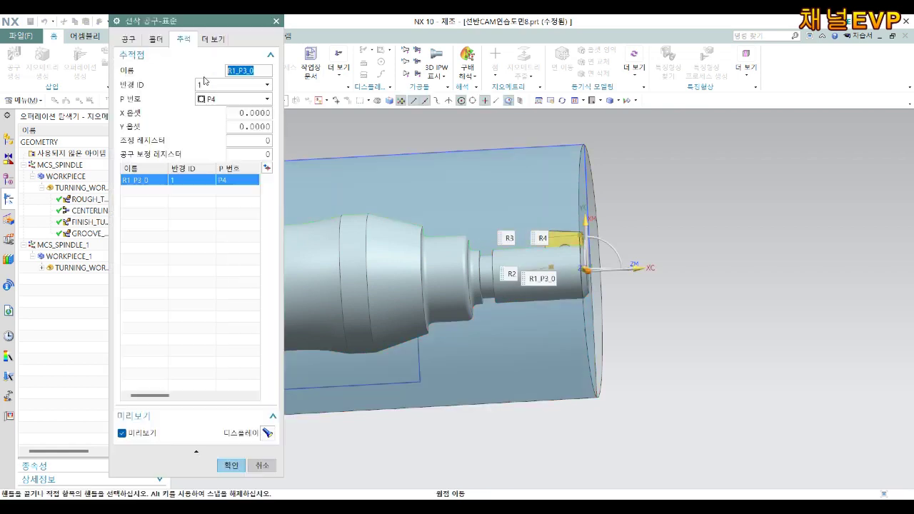
pyautogui.click(213, 39)
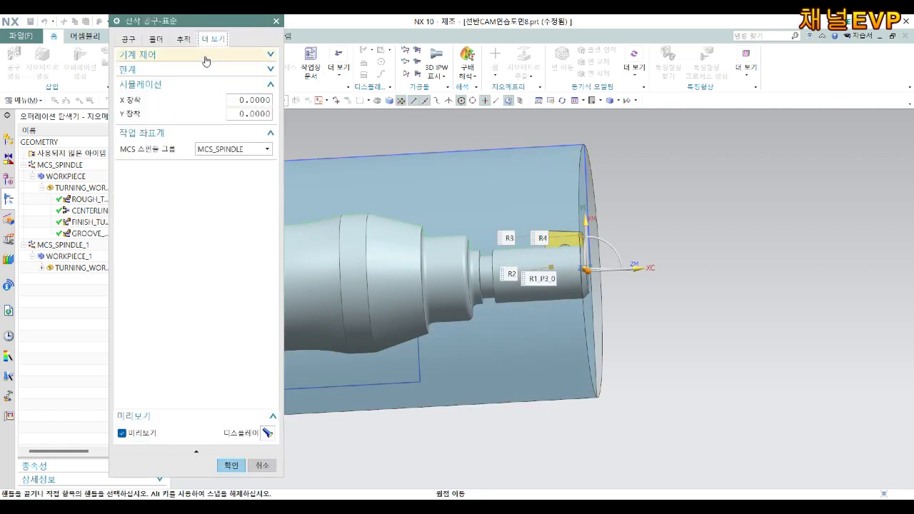
pyautogui.click(216, 153)
pyautogui.click(223, 170)
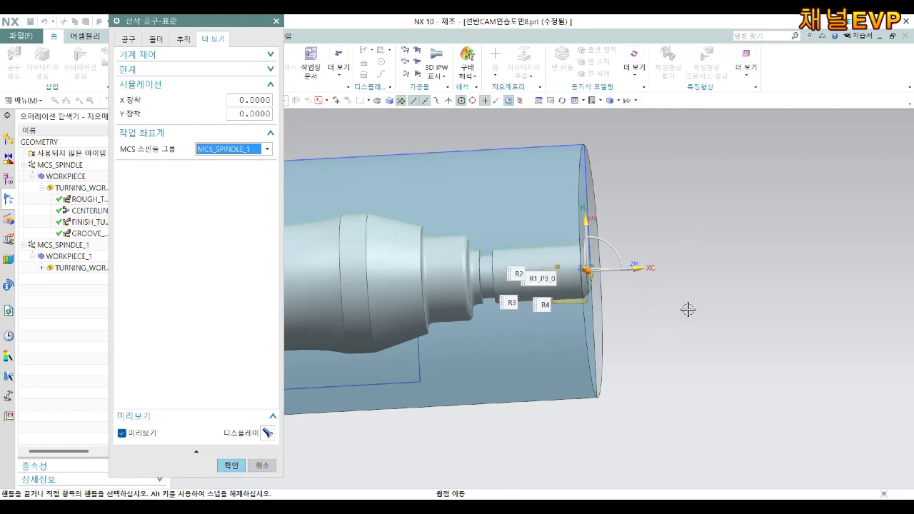
pyautogui.moveTo(688, 310); pyautogui.dragTo(684, 236)
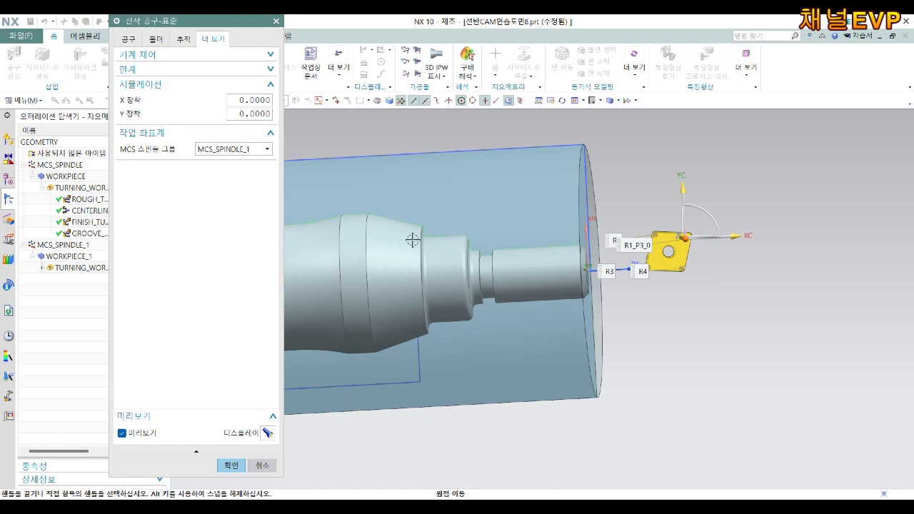
# Step: Switch the insert to V diamond 35 and try MCS_SPINDLE before returning to MCS_SPINDLE_1
pyautogui.click(128, 38)
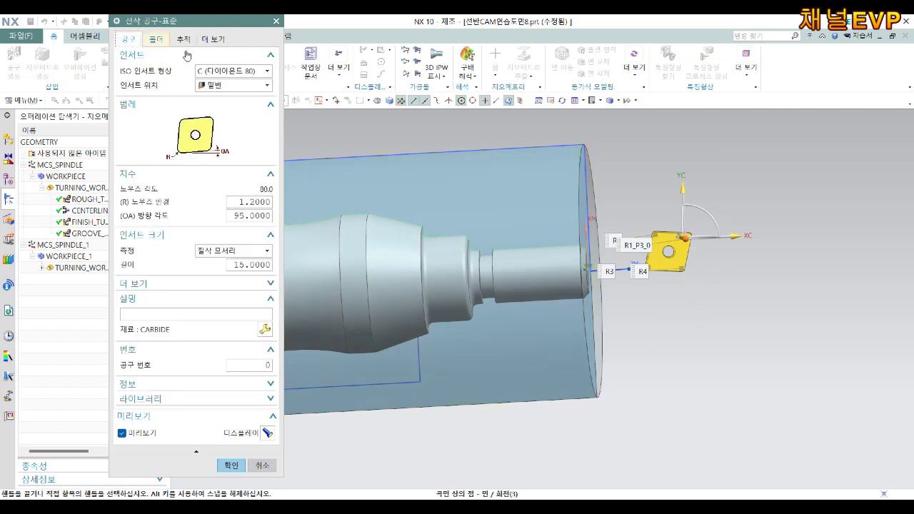
pyautogui.click(233, 72)
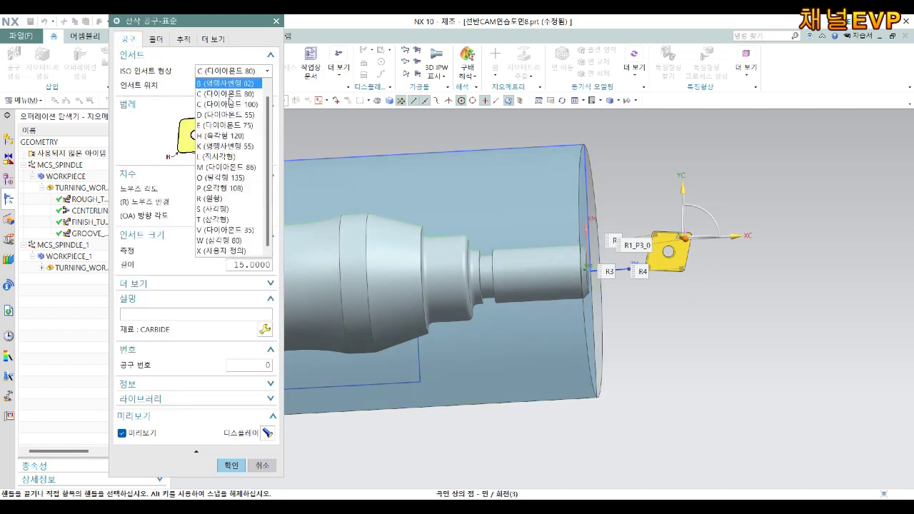
pyautogui.click(207, 230)
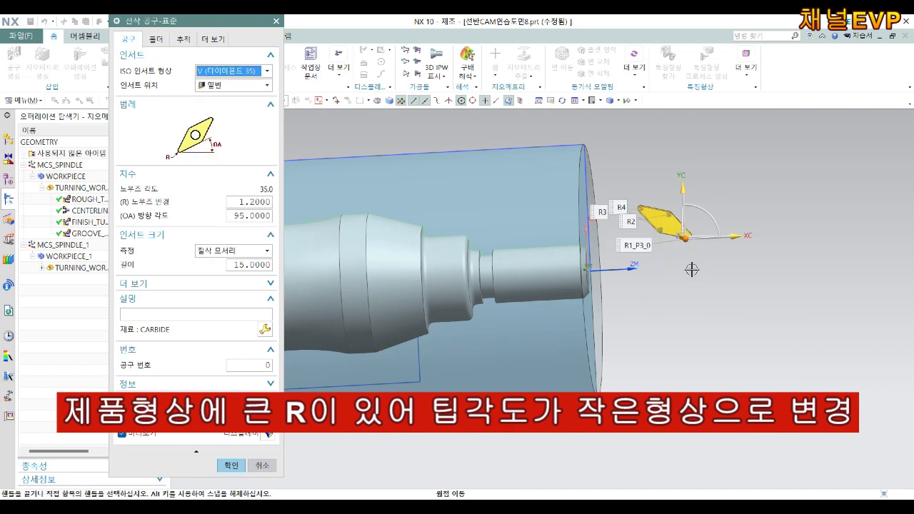
pyautogui.scroll(2, 691, 270)
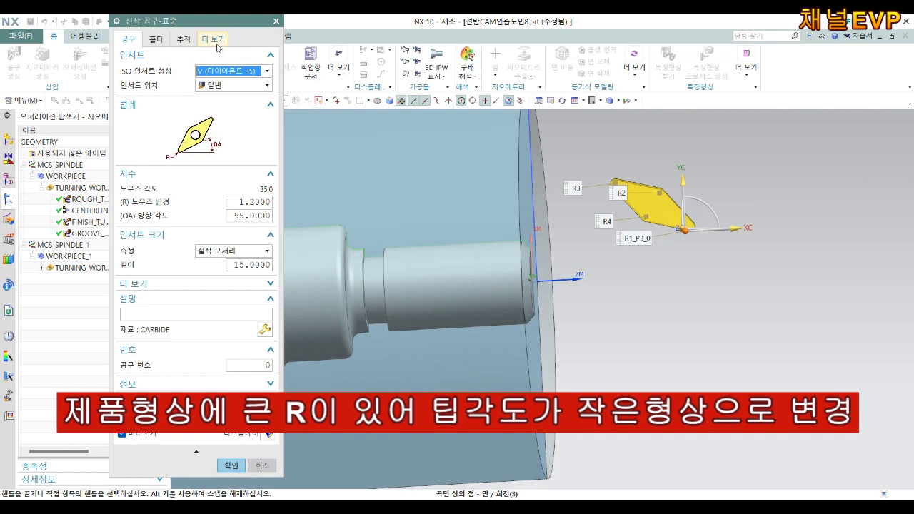
pyautogui.click(219, 45)
pyautogui.click(218, 154)
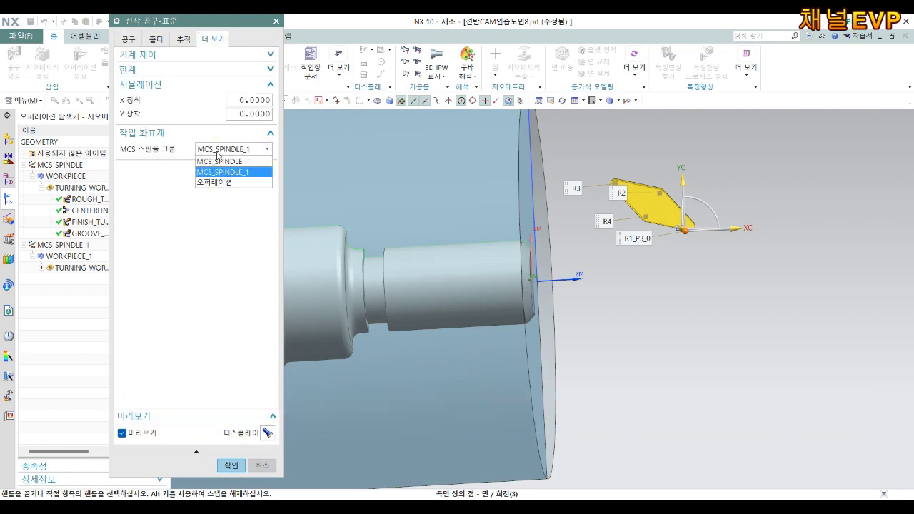
pyautogui.click(222, 169)
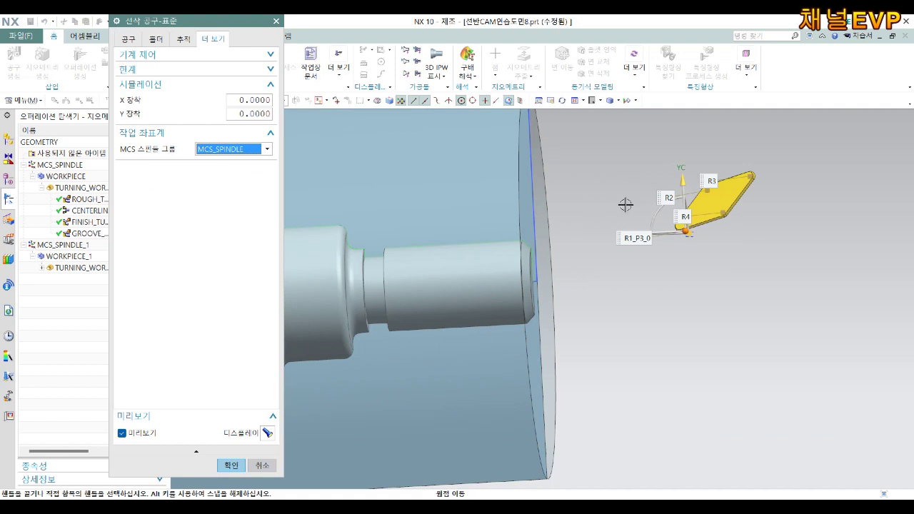
pyautogui.scroll(-2, 726, 208)
pyautogui.moveTo(710, 248)
pyautogui.mouseDown(button='middle')
pyautogui.moveTo(698, 266)
pyautogui.moveTo(711, 258)
pyautogui.mouseUp(button='middle')
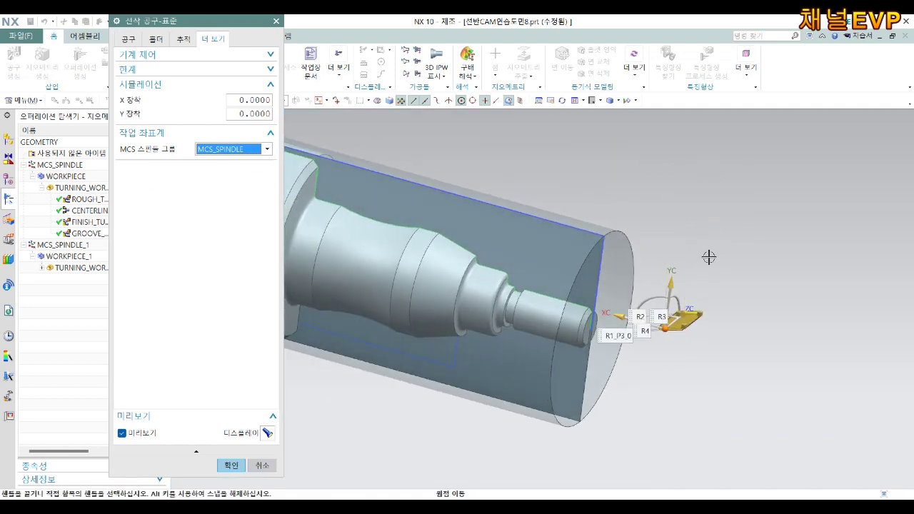
pyautogui.scroll(1, 312, 145)
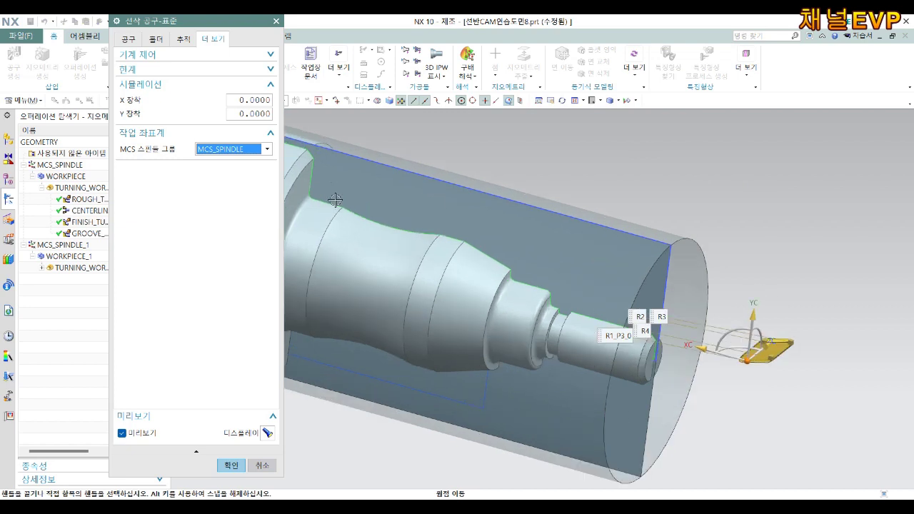
pyautogui.scroll(1, 312, 145)
pyautogui.click(234, 149)
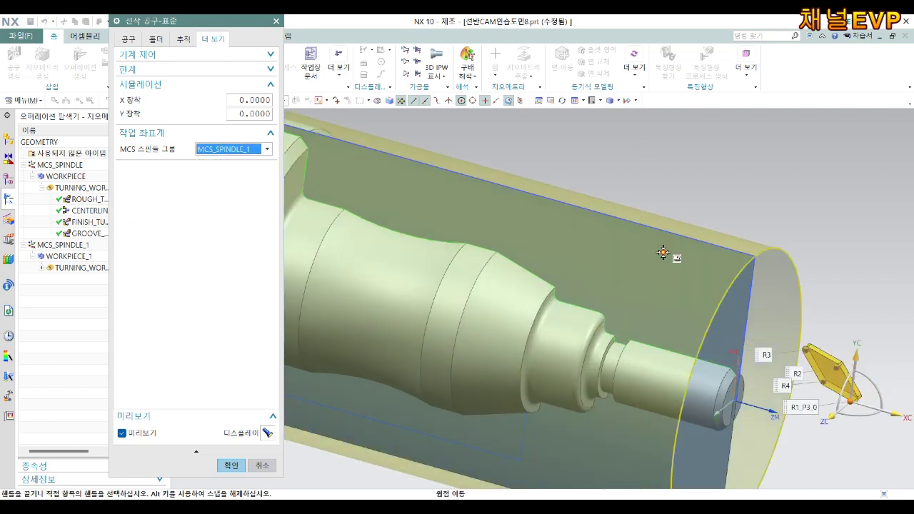
# Step: Review the tool holder against the part, then cancel the tool unsaved
pyautogui.scroll(3, 822, 318)
pyautogui.scroll(-3, 784, 293)
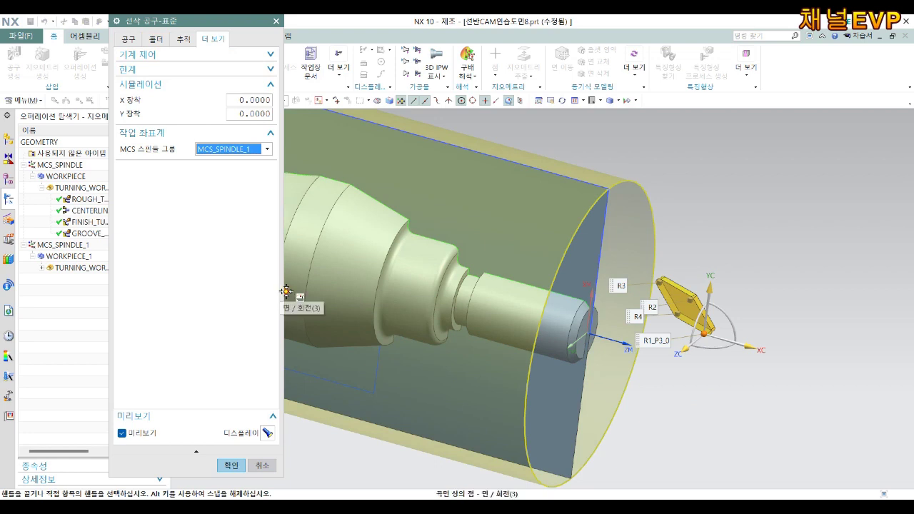
pyautogui.scroll(3, 605, 362)
pyautogui.moveTo(740, 271); pyautogui.dragTo(745, 268, button='middle')
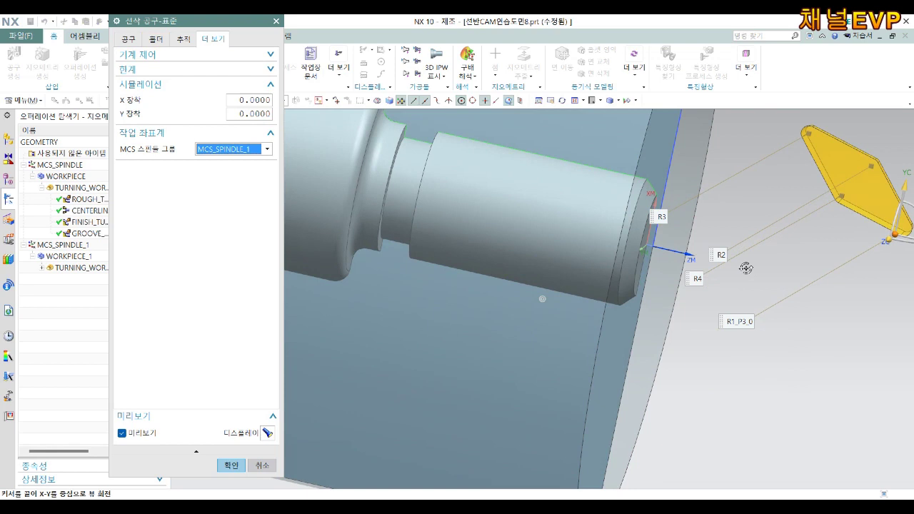
pyautogui.click(156, 40)
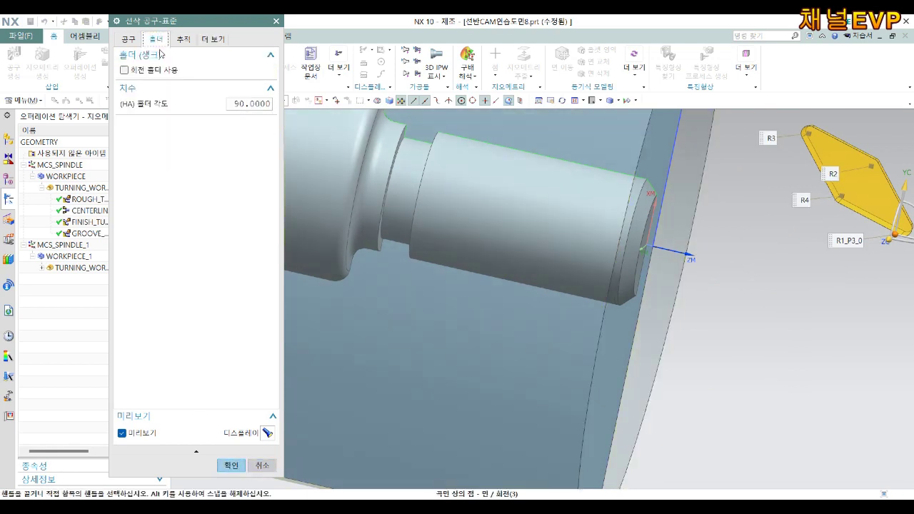
pyautogui.scroll(-3, 677, 196)
pyautogui.scroll(3, 677, 196)
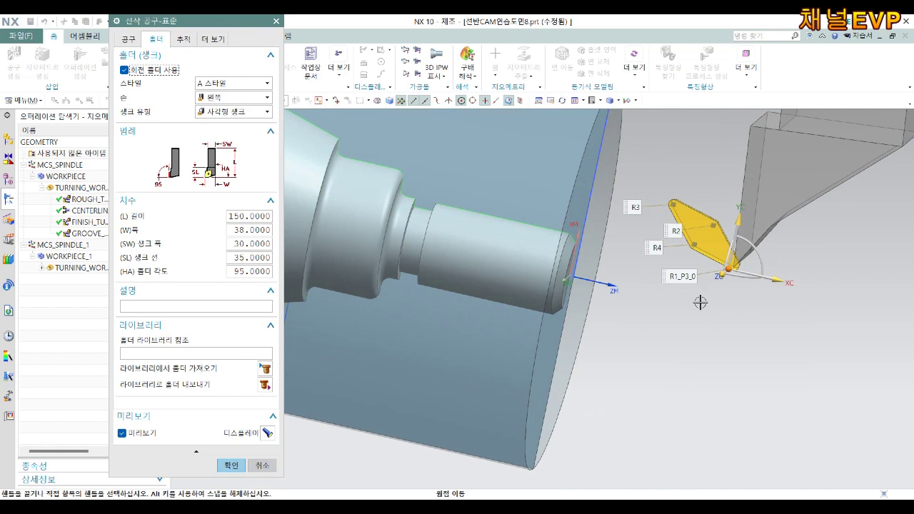
pyautogui.moveTo(704, 302); pyautogui.dragTo(715, 300, button='middle')
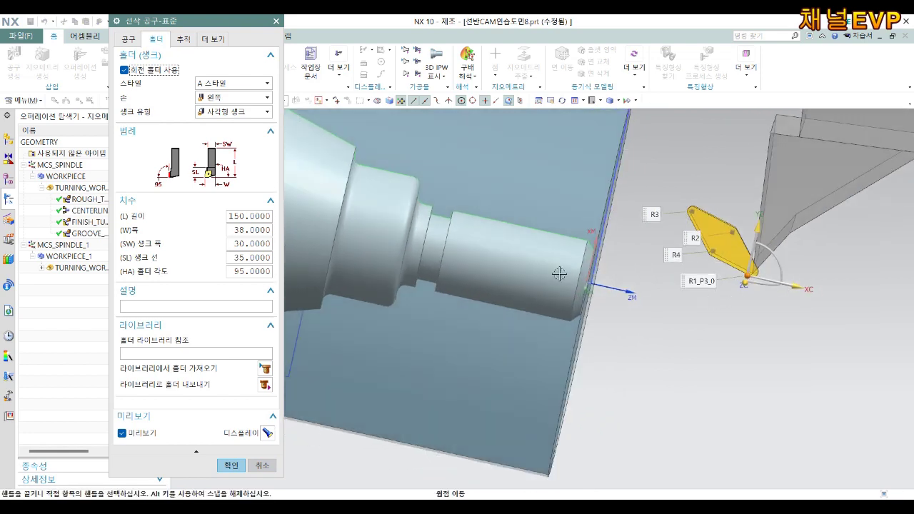
pyautogui.click(207, 39)
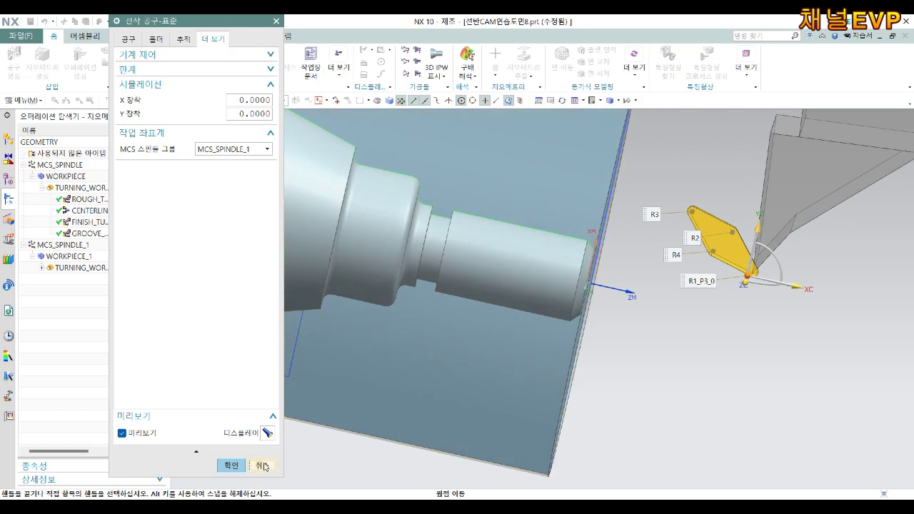
pyautogui.click(232, 465)
# Step: Create new turning tool OD_80_R_1 assigned to MCS_SPINDLE_1
pyautogui.click(224, 294)
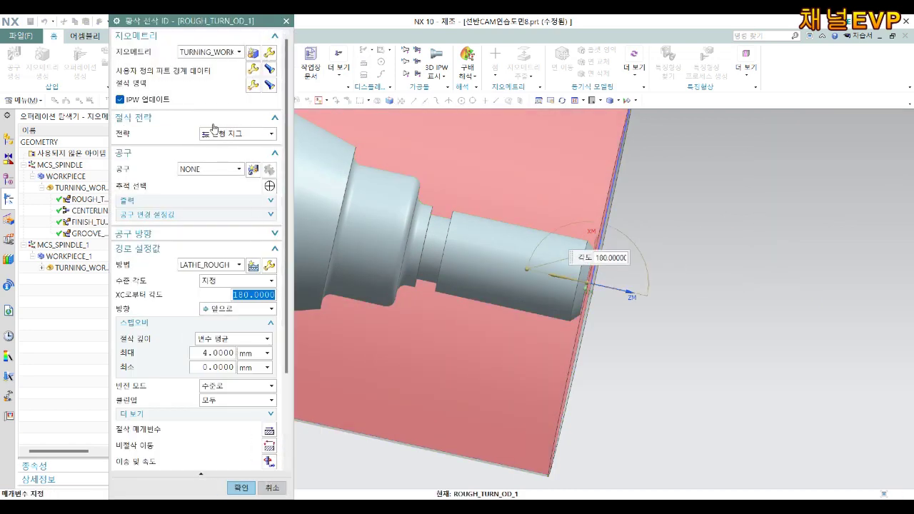
pyautogui.click(255, 171)
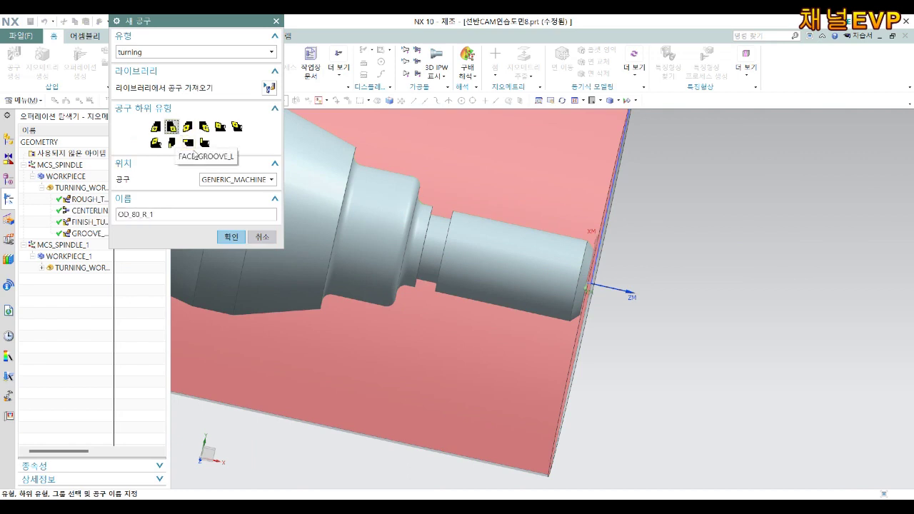
pyautogui.click(232, 237)
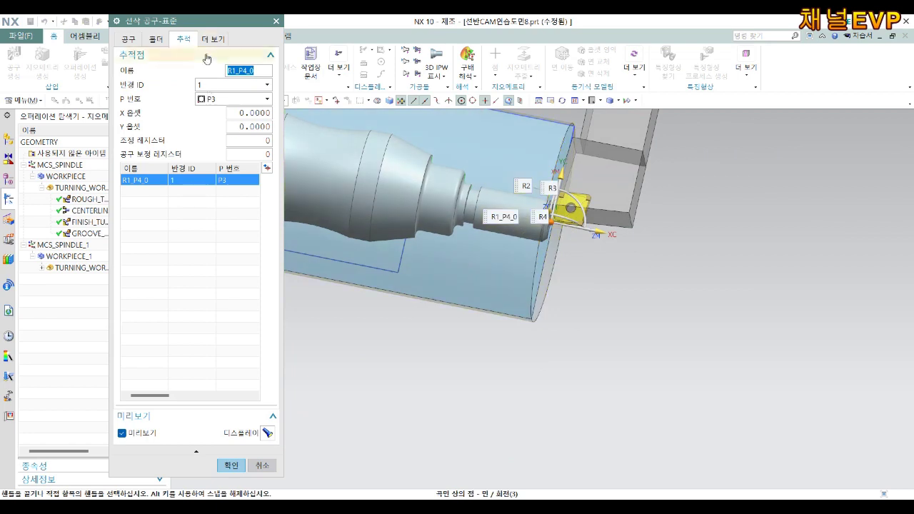
pyautogui.click(213, 39)
pyautogui.click(232, 148)
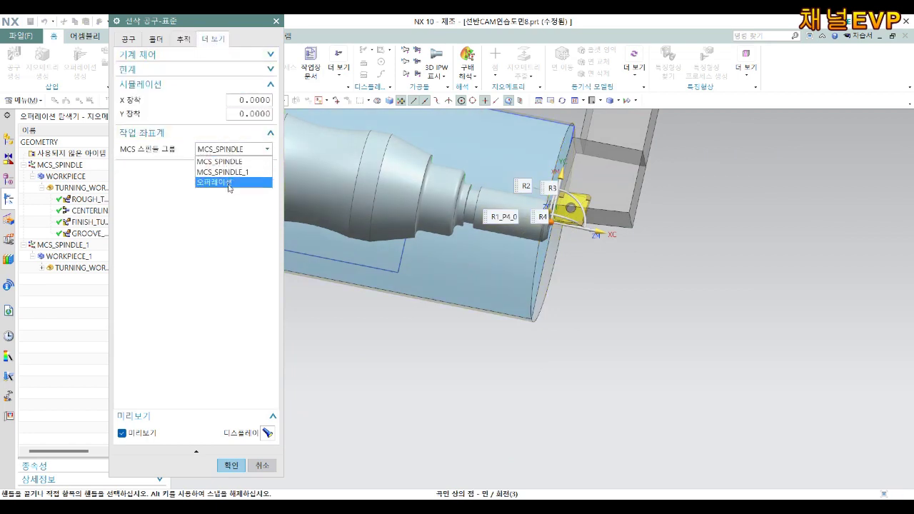
pyautogui.click(228, 171)
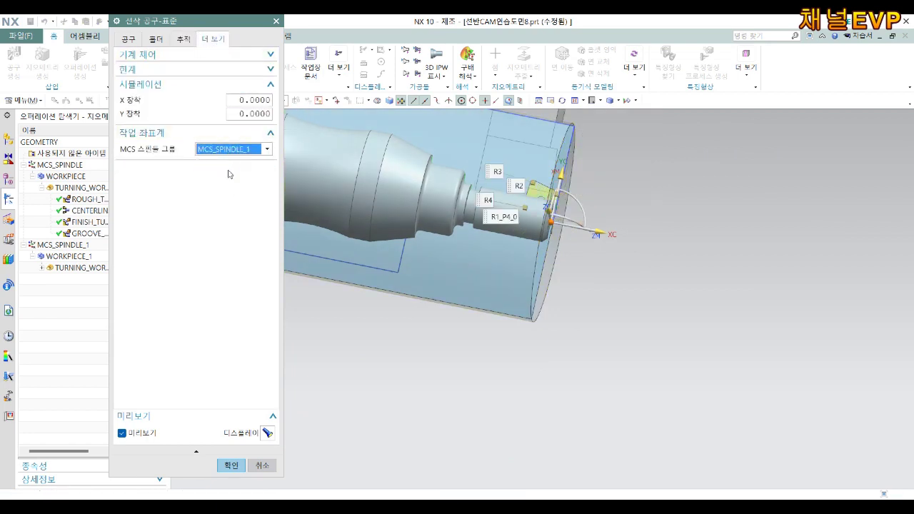
pyautogui.scroll(2, 487, 179)
pyautogui.scroll(2, 488, 179)
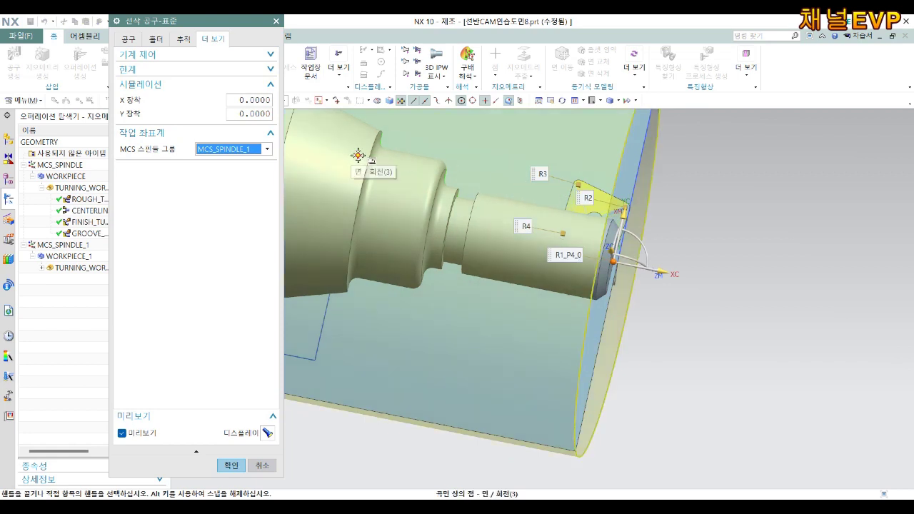
pyautogui.scroll(-1, 429, 159)
pyautogui.scroll(-1, 458, 163)
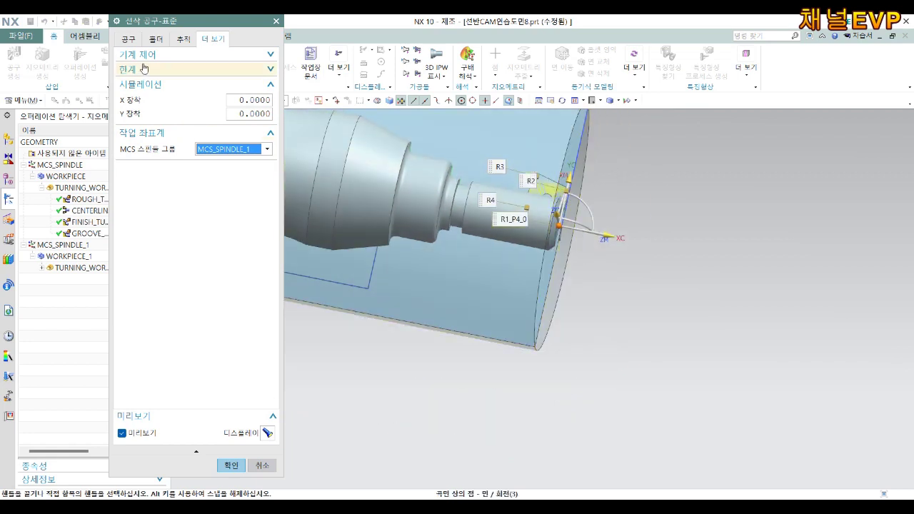
# Step: Set the insert nose radius to 0.8 and tool number 1, then save the tool
pyautogui.click(154, 39)
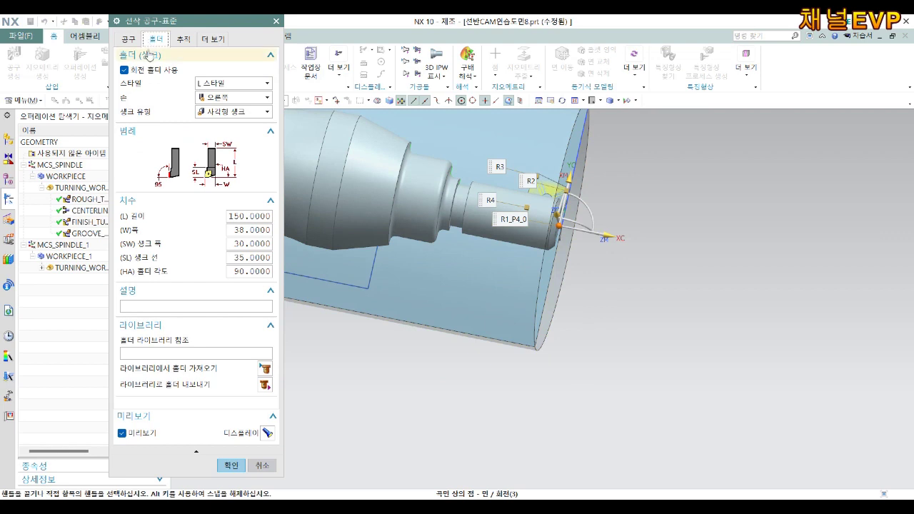
pyautogui.click(128, 40)
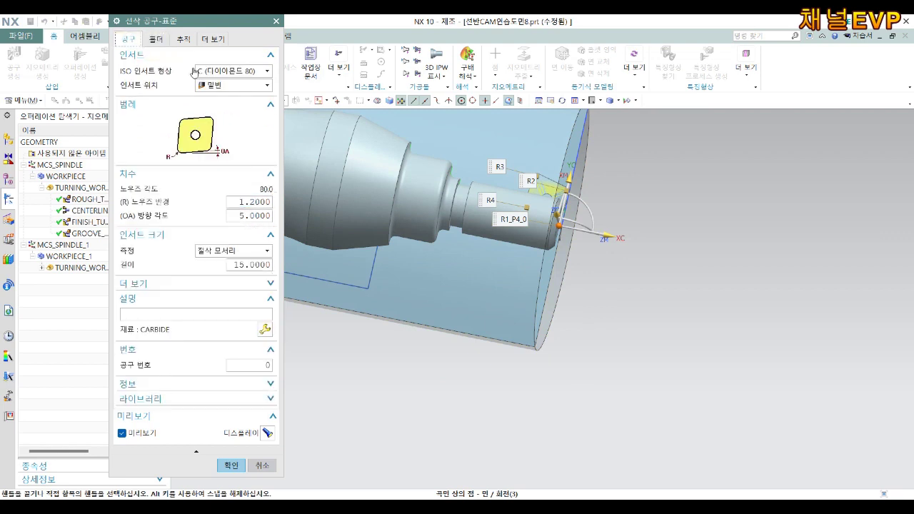
pyautogui.doubleClick(241, 203)
pyautogui.write('0.8')
pyautogui.press('Return')
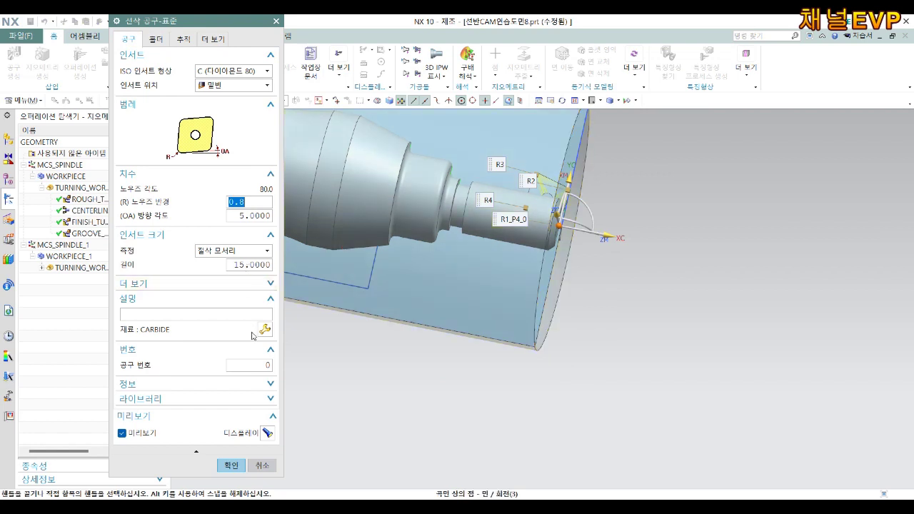
pyautogui.click(262, 366)
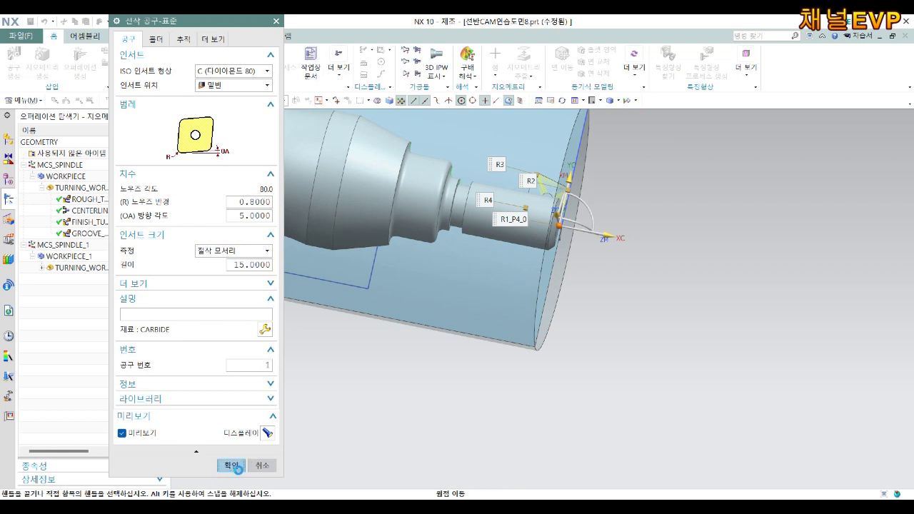
pyautogui.click(236, 465)
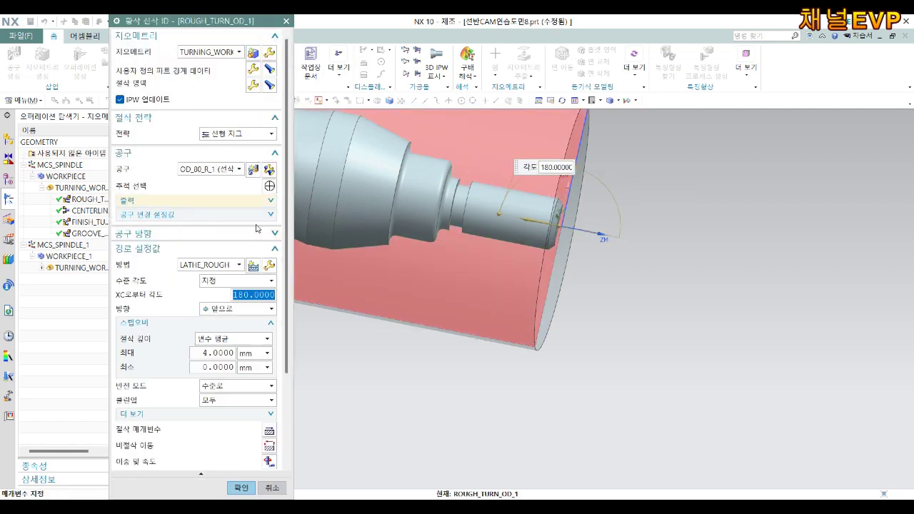
# Step: Flip the tool orientation about its holder in the tool settings
pyautogui.click(172, 200)
pyautogui.click(174, 248)
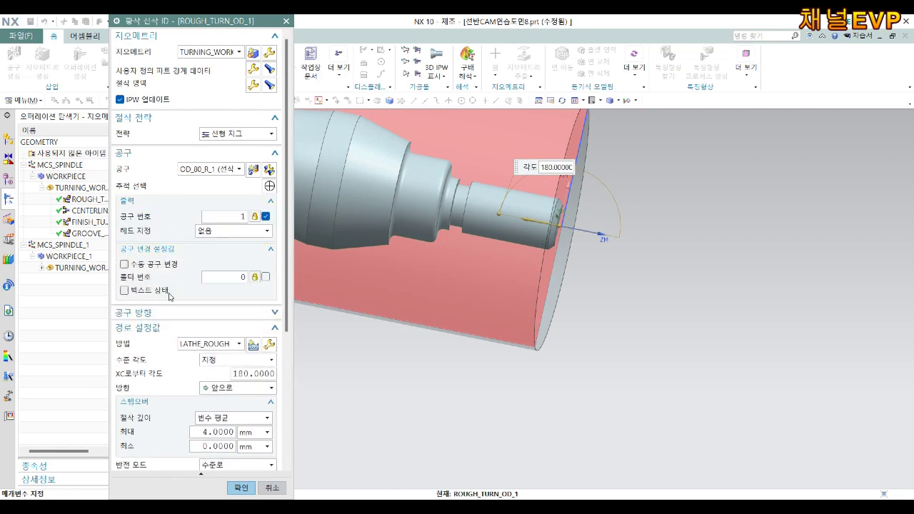
pyautogui.click(170, 312)
pyautogui.click(170, 327)
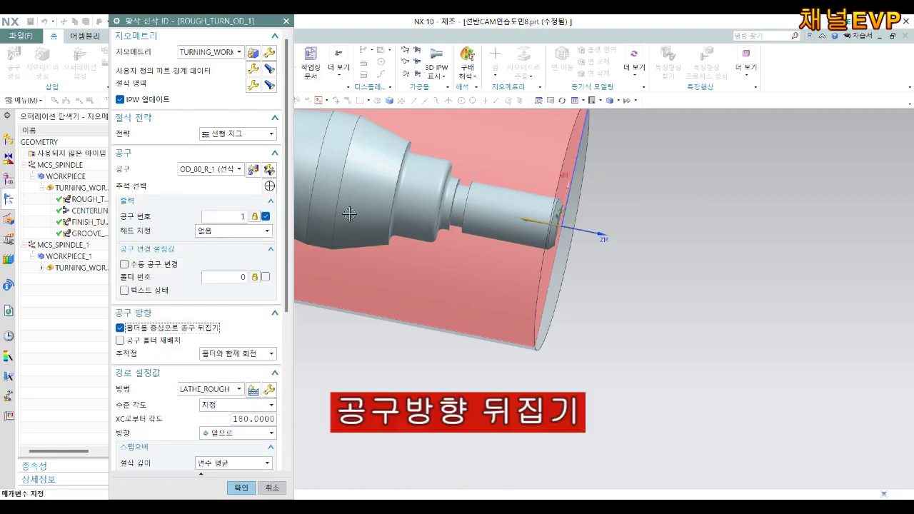
# Step: Set Axial Trim Plane 1's point to X 65, Y 45.02, Z 0
pyautogui.click(252, 86)
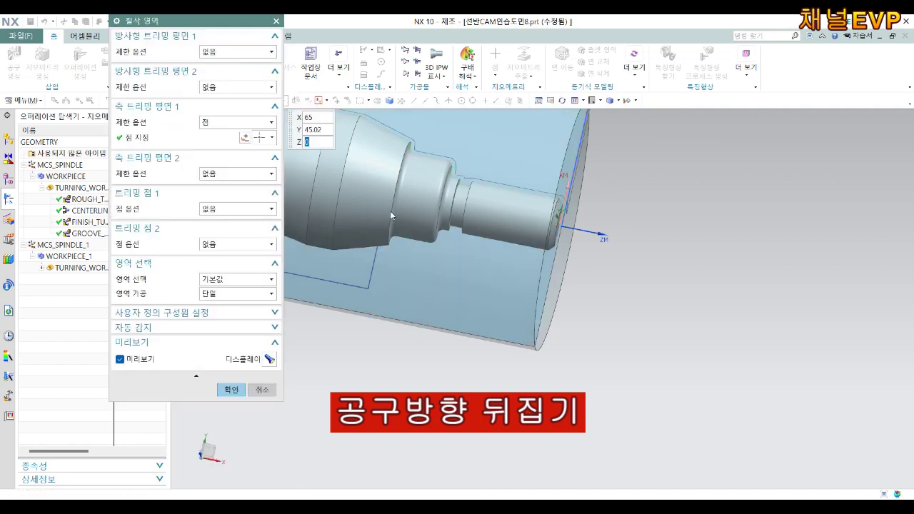
pyautogui.click(272, 137)
pyautogui.click(249, 136)
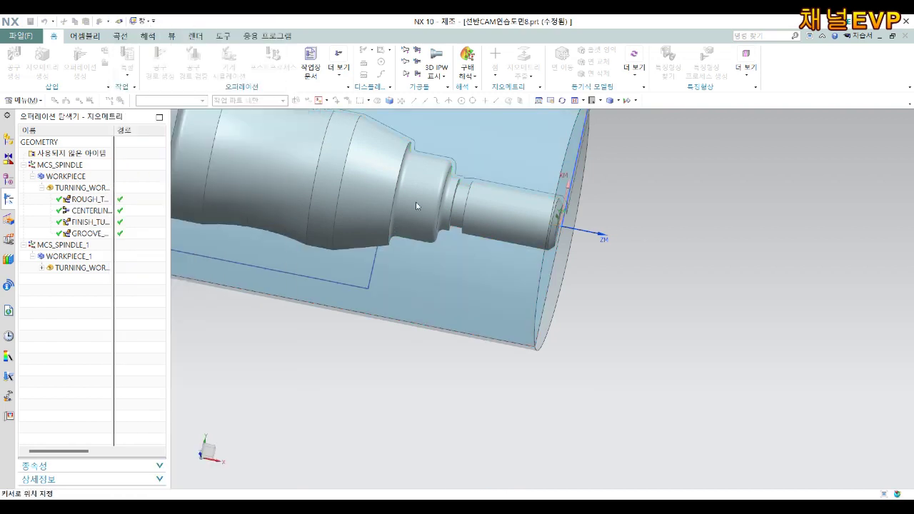
pyautogui.scroll(3, 377, 173)
pyautogui.scroll(3, 464, 210)
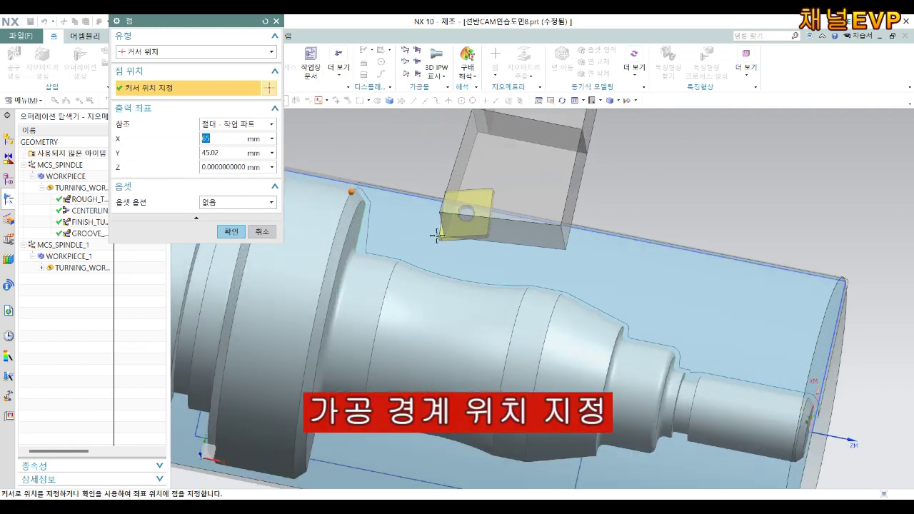
pyautogui.scroll(2, 428, 207)
pyautogui.moveTo(443, 211); pyautogui.dragTo(453, 240, button='middle')
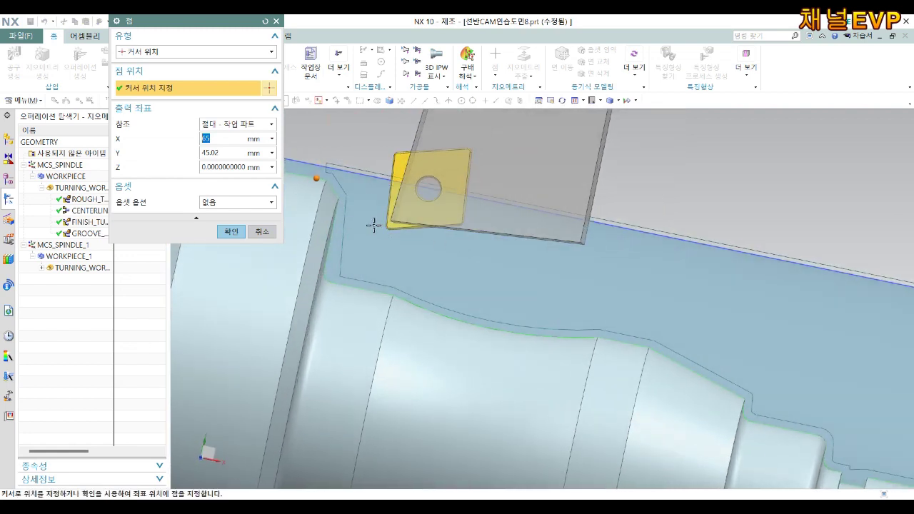
pyautogui.scroll(-3, 331, 184)
pyautogui.scroll(-1, 345, 183)
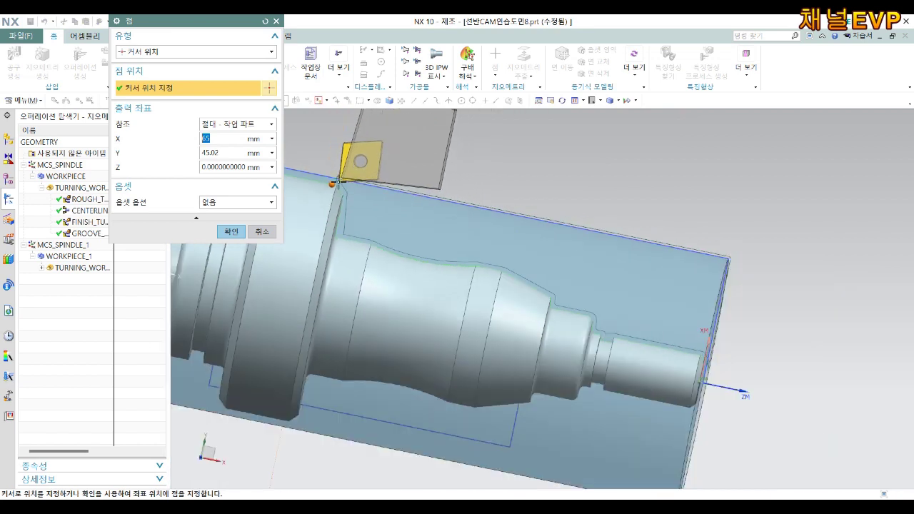
pyautogui.click(231, 231)
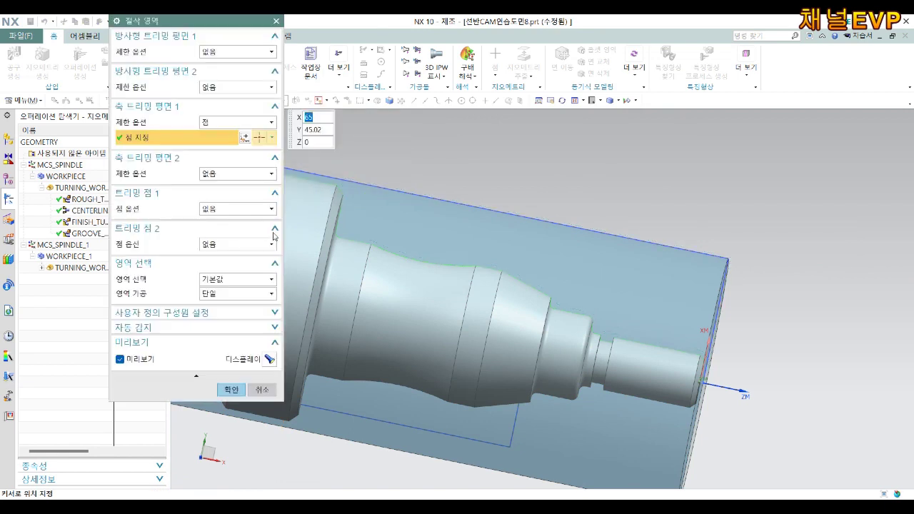
# Step: Close Cut Regions and set the maximum depth of cut to 2.5 mm
pyautogui.click(241, 391)
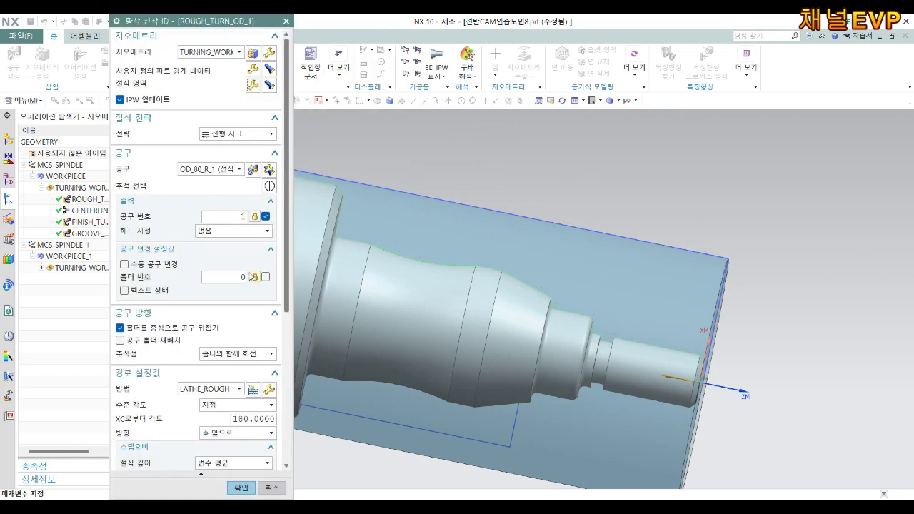
pyautogui.scroll(-1, 252, 278)
pyautogui.scroll(-1, 250, 300)
pyautogui.scroll(-2, 248, 334)
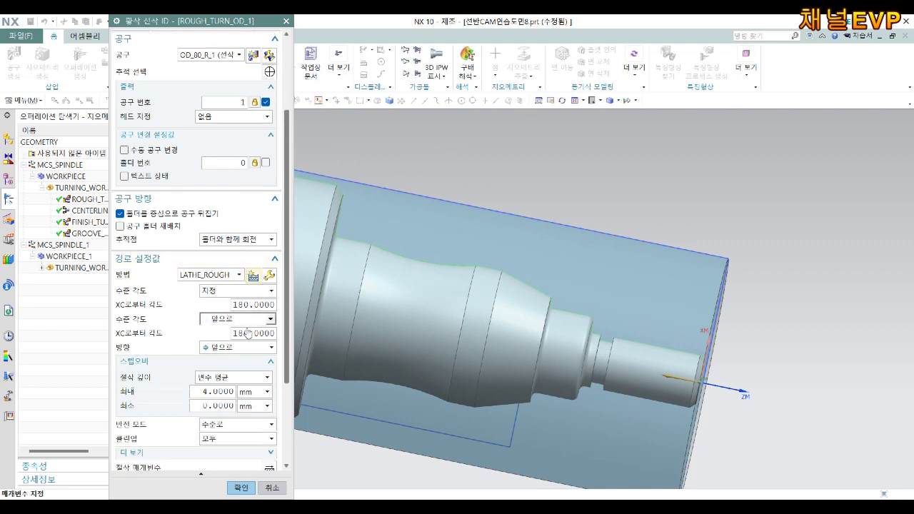
pyautogui.doubleClick(225, 363)
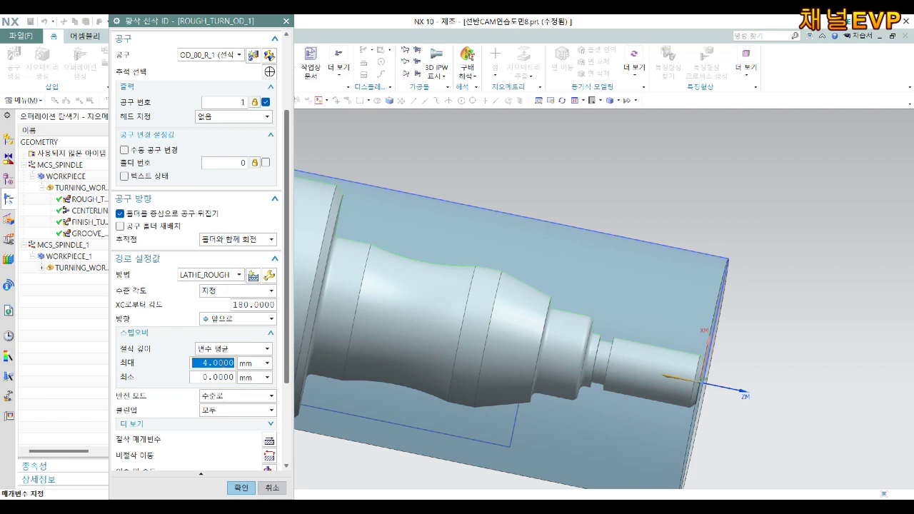
pyautogui.write('2.5')
pyautogui.scroll(-3, 222, 359)
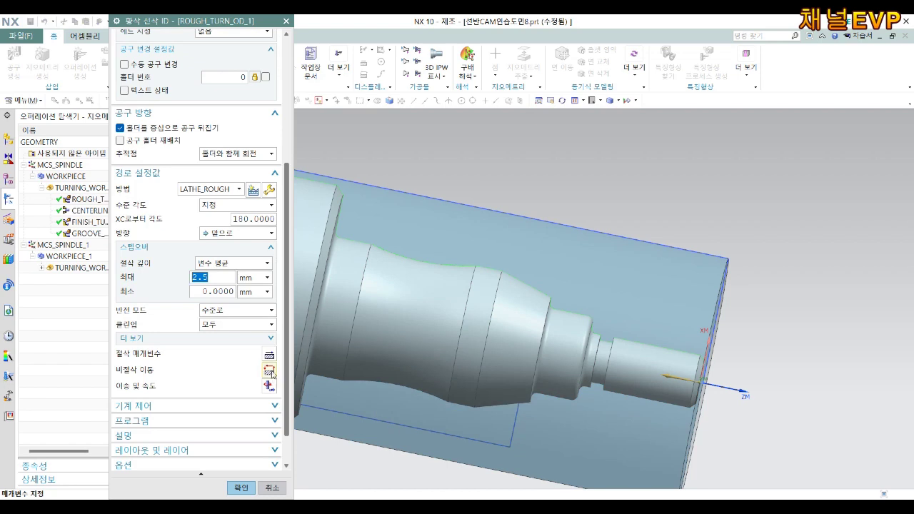
pyautogui.press('Escape')
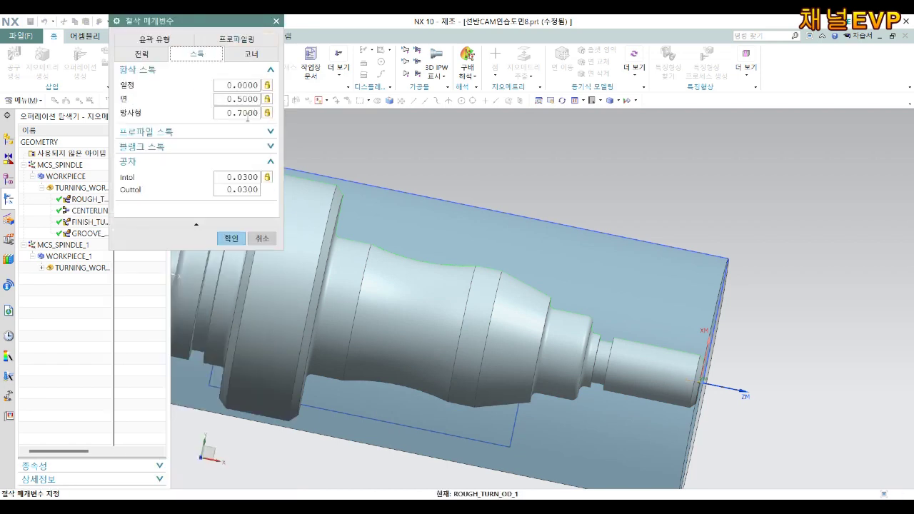
# Step: Set the roughing stock to radial 0.1 and face 0.3
pyautogui.click(247, 101)
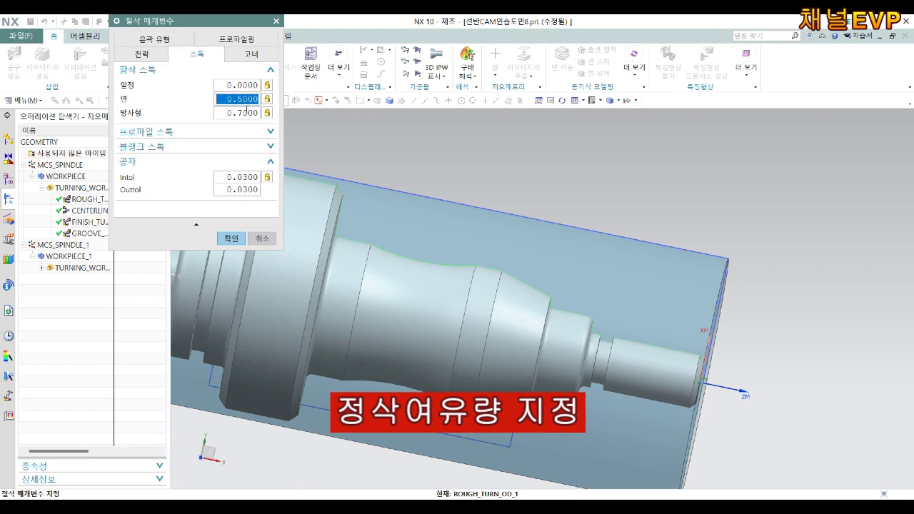
pyautogui.click(246, 112)
pyautogui.write('0.1')
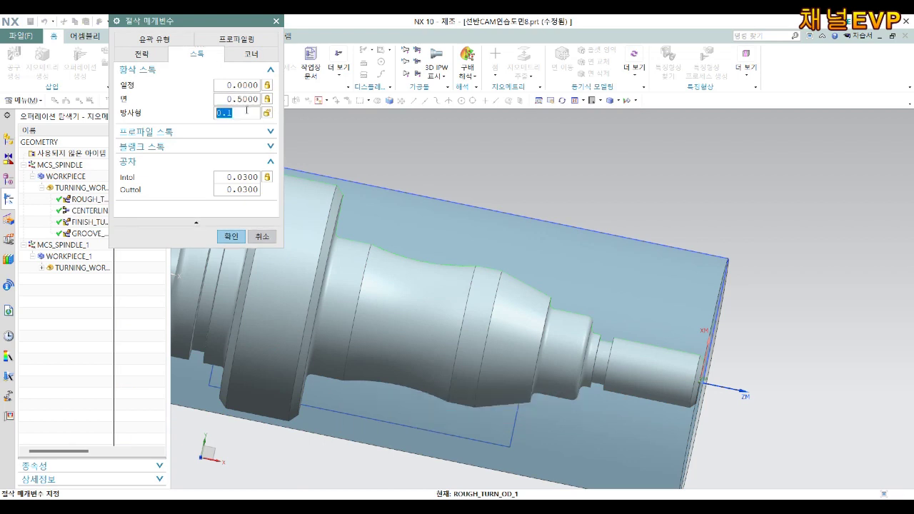
pyautogui.click(242, 100)
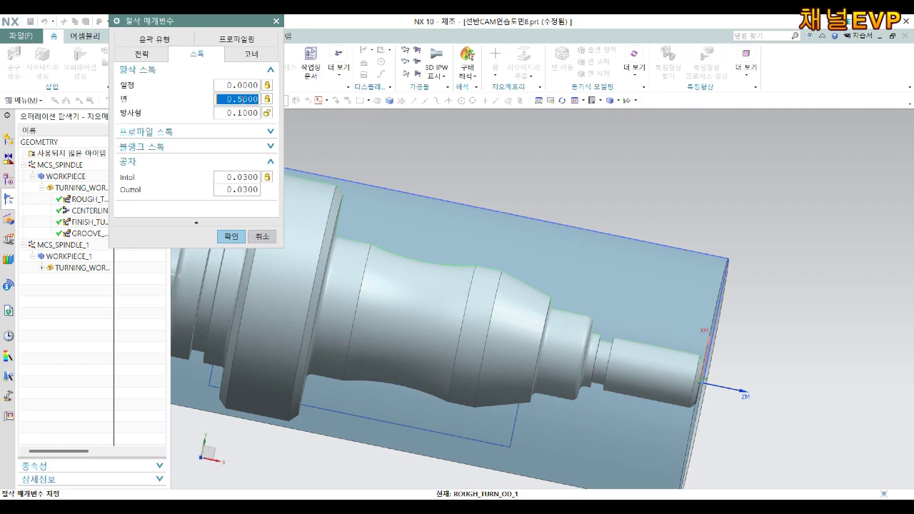
pyautogui.write('0.3')
pyautogui.click(231, 236)
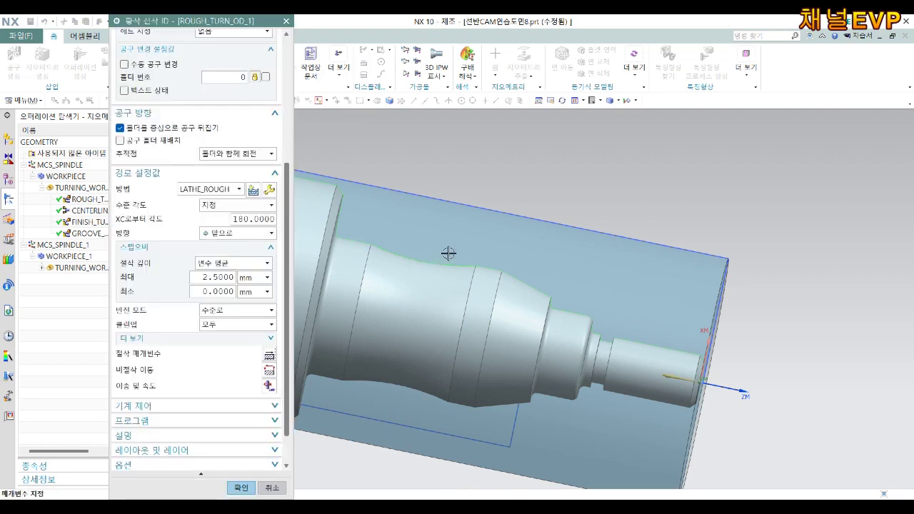
# Step: Review the non-cutting moves' departure settings and leave them unchanged
pyautogui.scroll(-2, 227, 309)
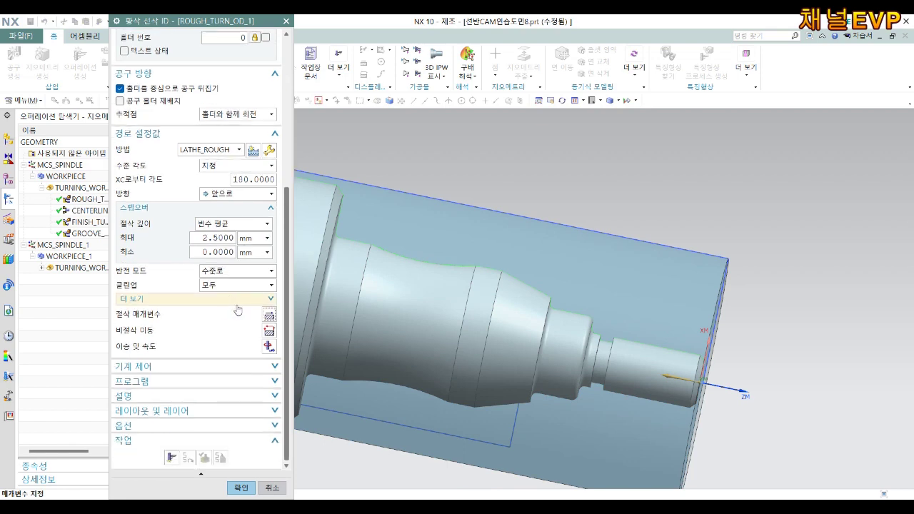
pyautogui.click(269, 332)
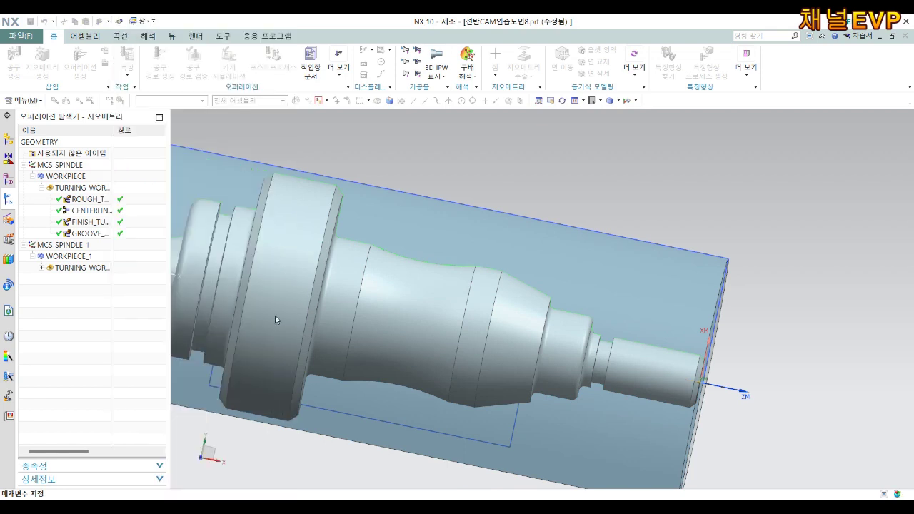
pyautogui.click(178, 57)
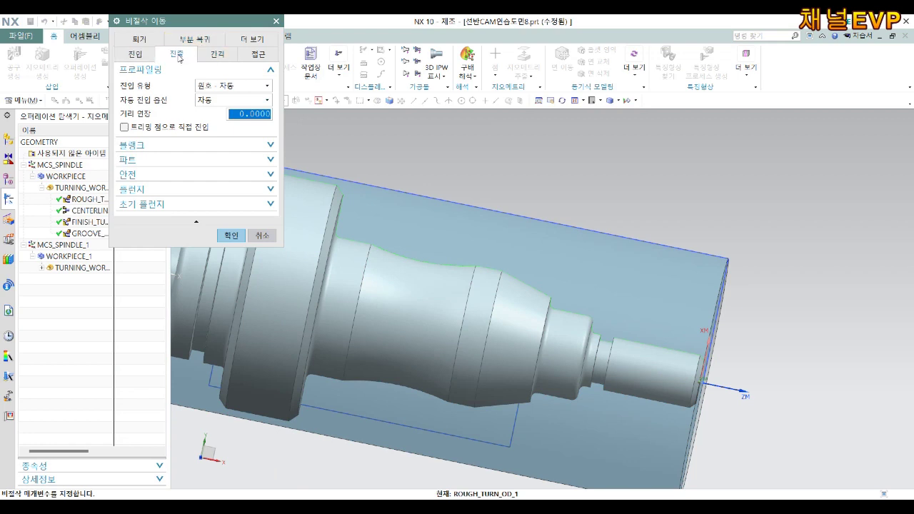
pyautogui.click(231, 236)
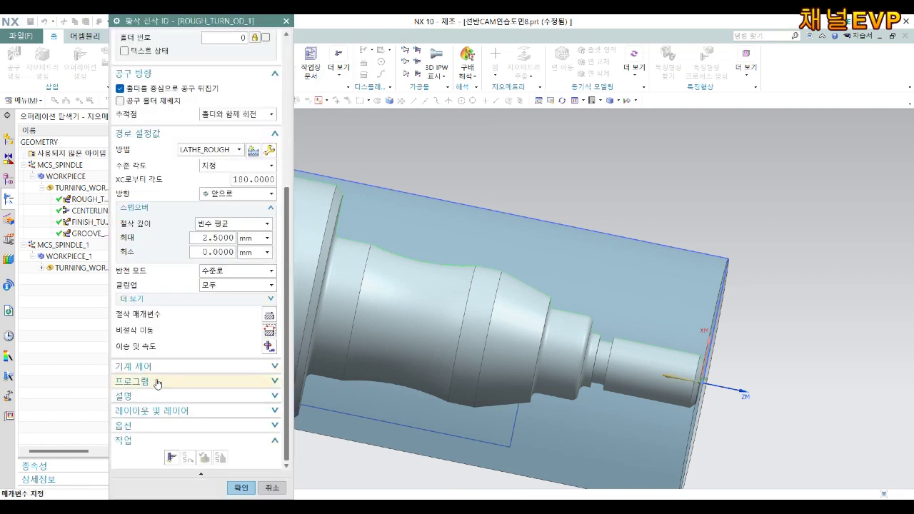
pyautogui.click(269, 347)
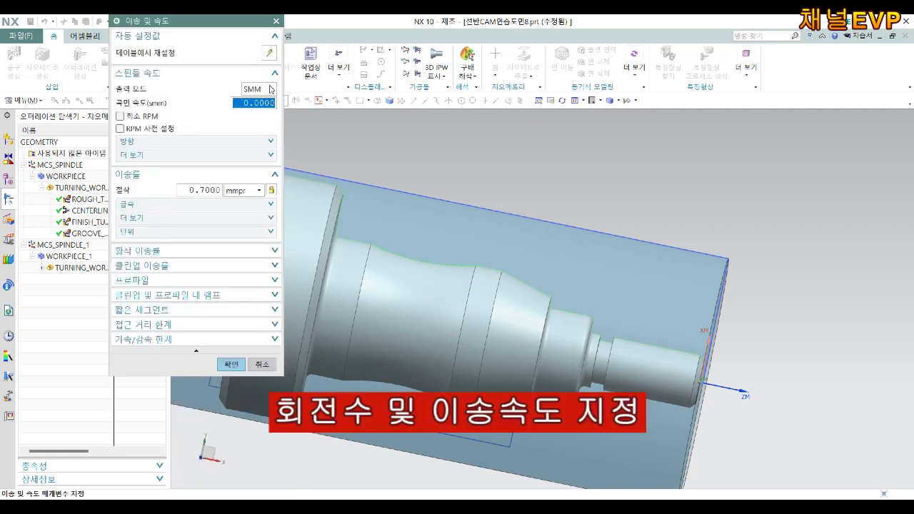
# Step: Set surface speed 120 SMM, minimum RPM 1500 and cut feed 0.2
pyautogui.write('120')
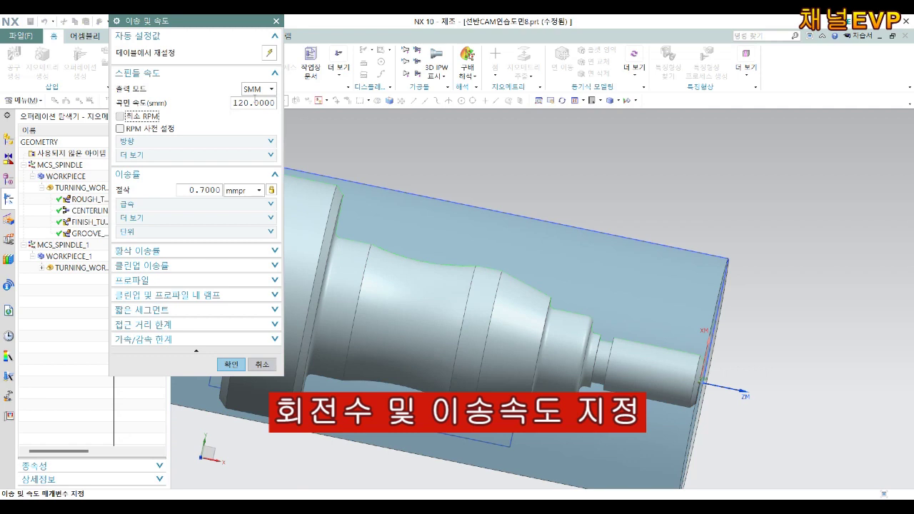
pyautogui.press('space')
pyautogui.press('Tab')
pyautogui.write('1')
pyautogui.press('Tab')
pyautogui.write('0.')
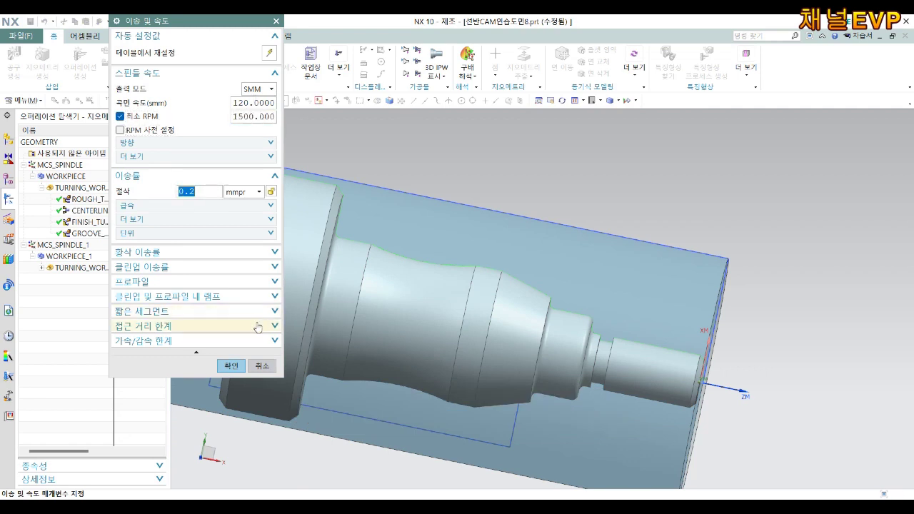
pyautogui.click(238, 365)
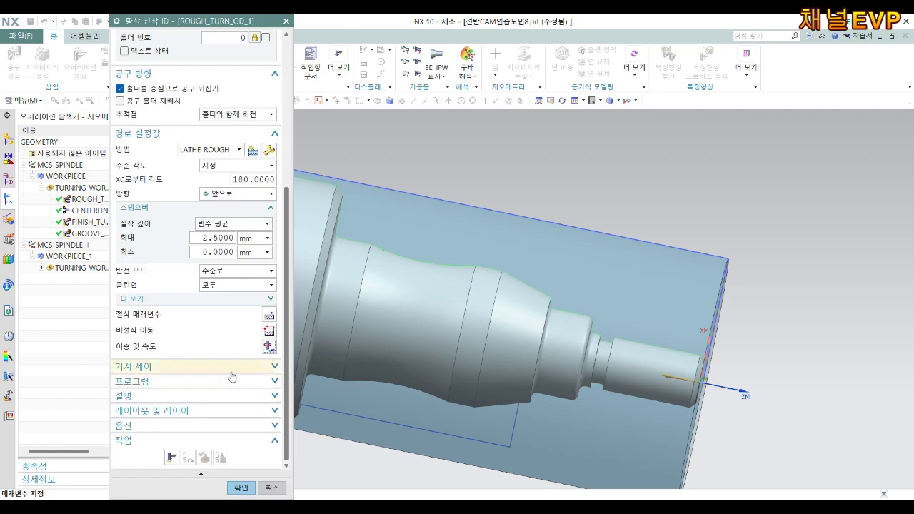
# Step: Generate the roughing toolpath, inspect it, then cancel the operation
pyautogui.click(171, 457)
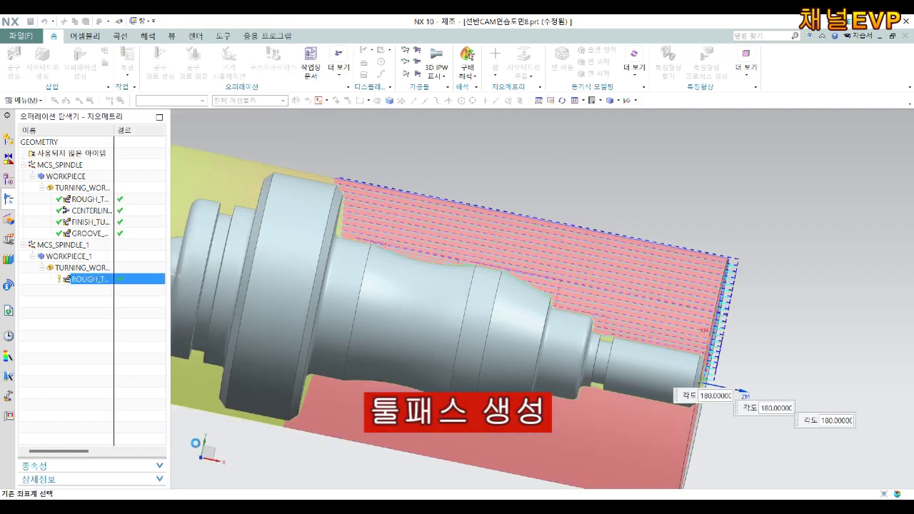
pyautogui.scroll(-3, 528, 293)
pyautogui.moveTo(534, 296)
pyautogui.mouseDown(button='middle')
pyautogui.moveTo(537, 306)
pyautogui.moveTo(508, 314)
pyautogui.mouseUp(button='middle')
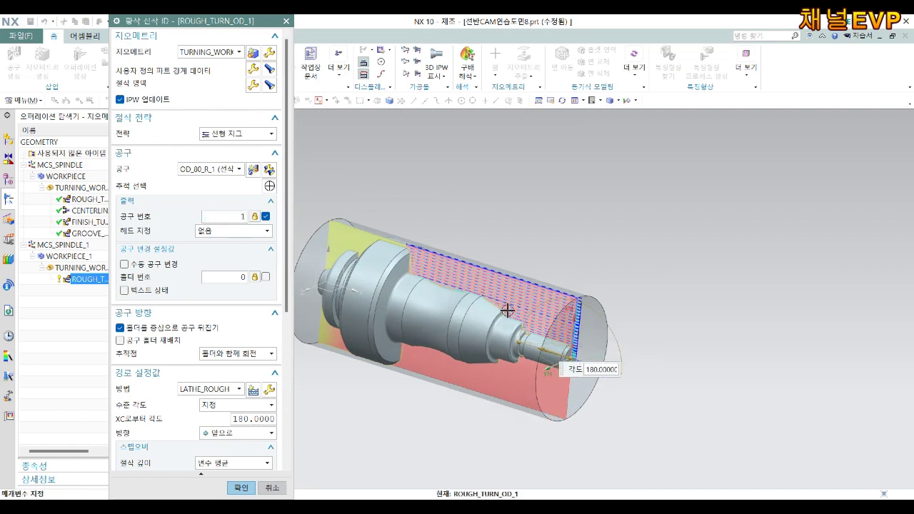
pyautogui.press('Escape')
pyautogui.scroll(2, 572, 329)
# Step: Create the rough turning operation ROUGH_TURN_OD_1 with geometry TURNING_WORKPIECE_1
pyautogui.scroll(2, 615, 347)
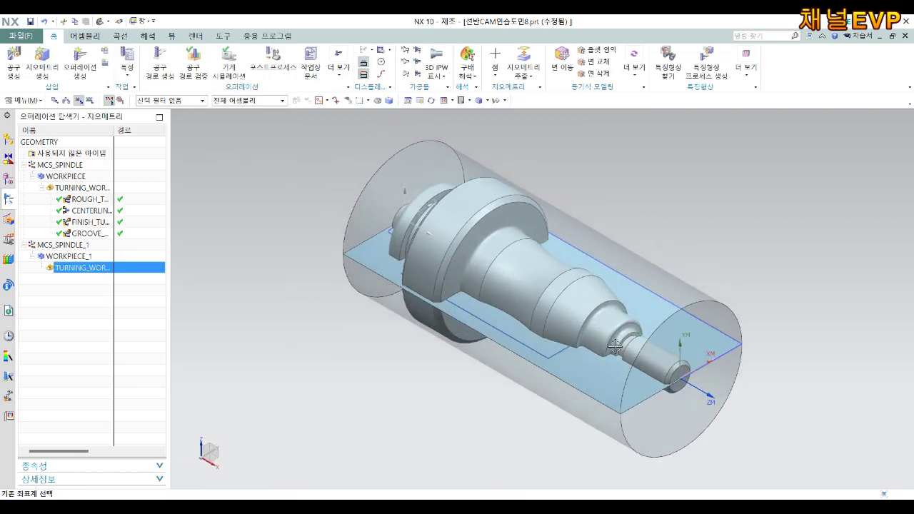
pyautogui.moveTo(587, 302); pyautogui.dragTo(383, 298, button='middle')
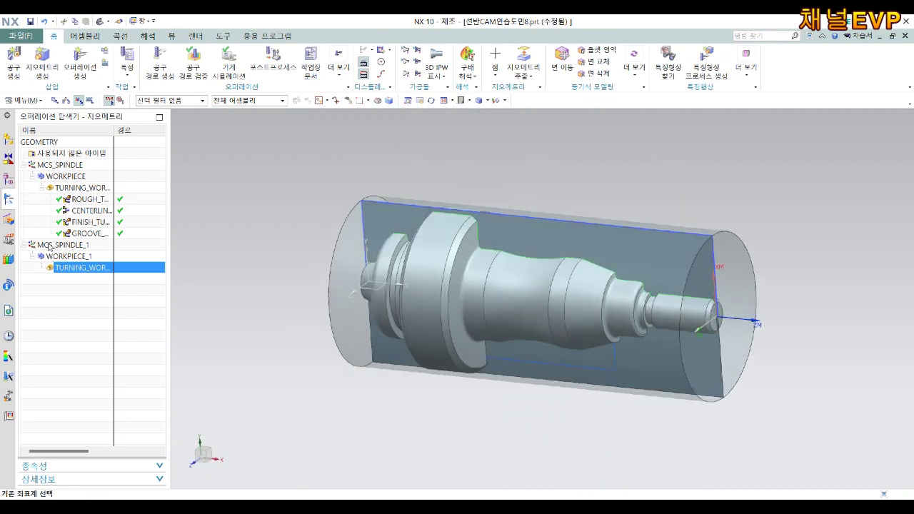
pyautogui.moveTo(625, 273); pyautogui.dragTo(611, 265, button='middle')
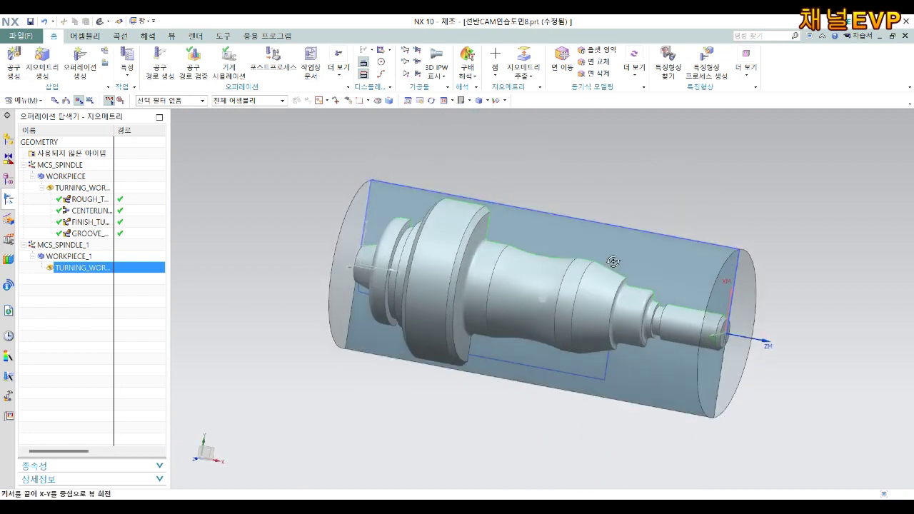
pyautogui.scroll(2, 567, 231)
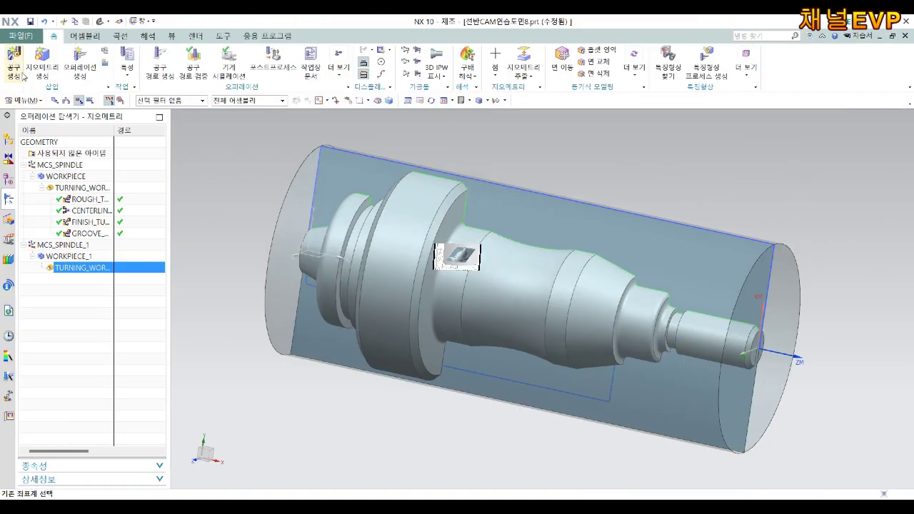
pyautogui.click(75, 63)
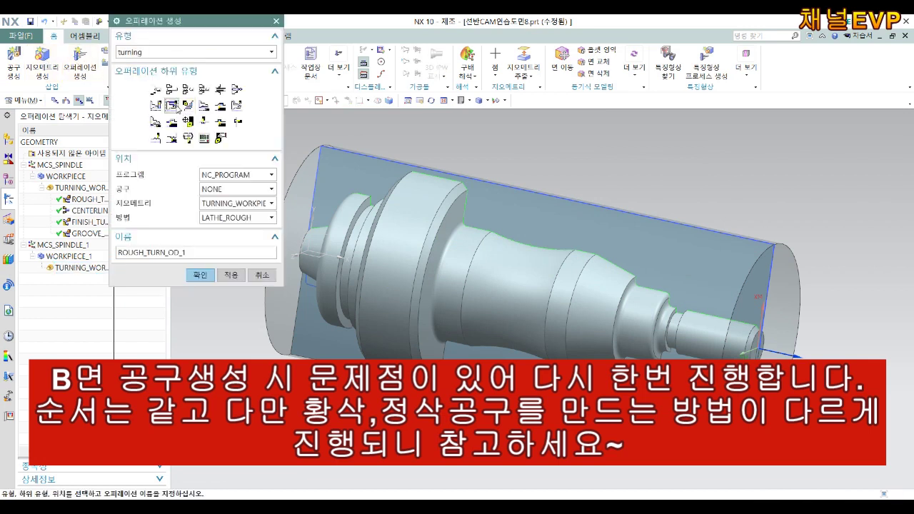
pyautogui.click(200, 275)
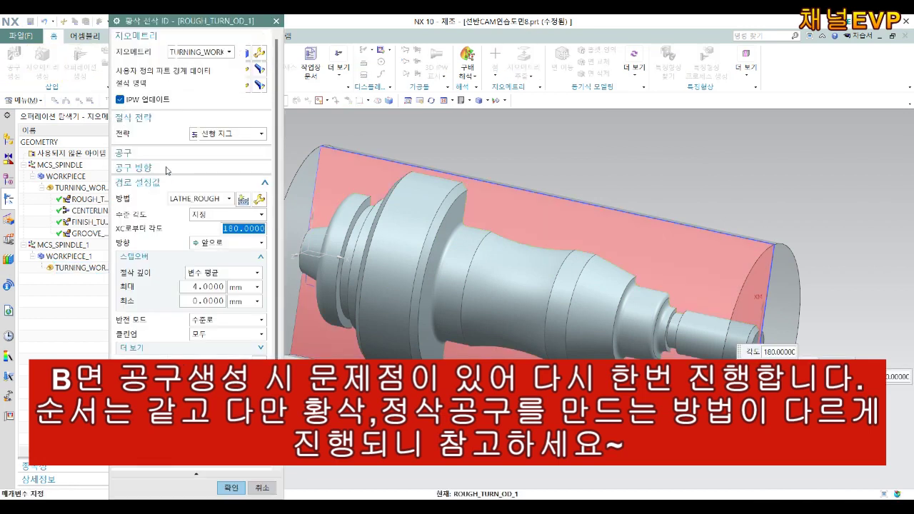
pyautogui.click(226, 54)
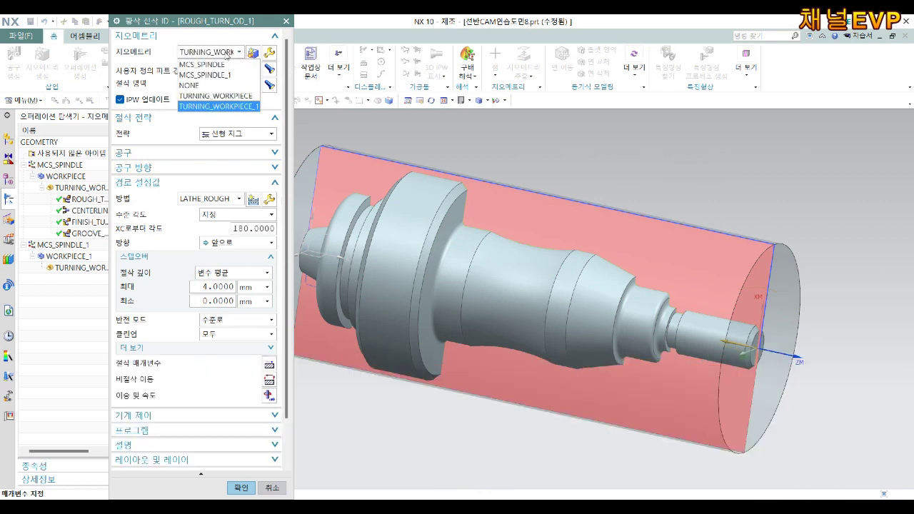
pyautogui.click(221, 105)
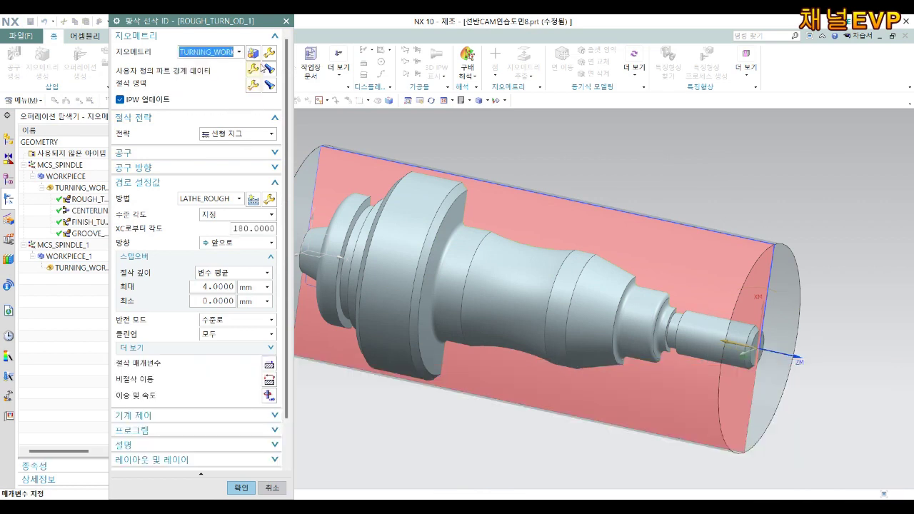
# Step: Create the outside turning tool OD_80_R under spindle group MCS_SPINDLE_1
pyautogui.click(243, 153)
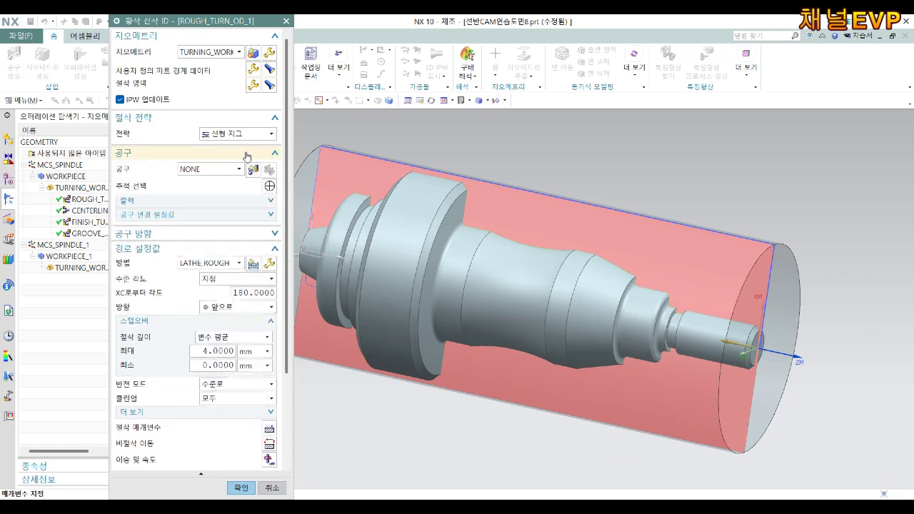
pyautogui.click(253, 171)
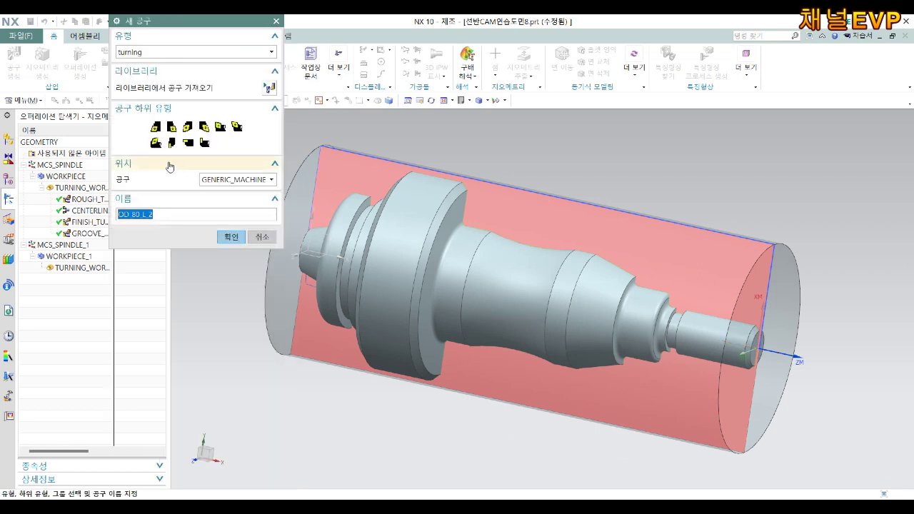
pyautogui.click(172, 127)
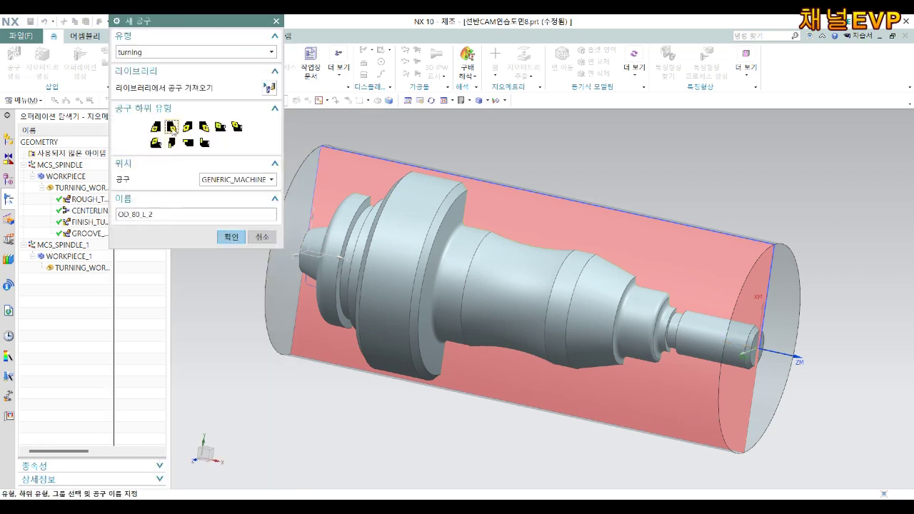
pyautogui.click(234, 237)
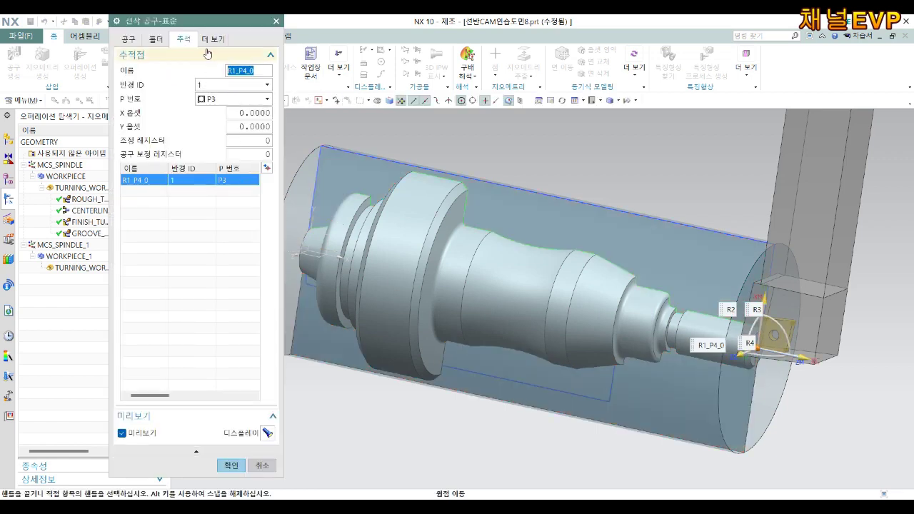
pyautogui.click(212, 39)
pyautogui.click(254, 149)
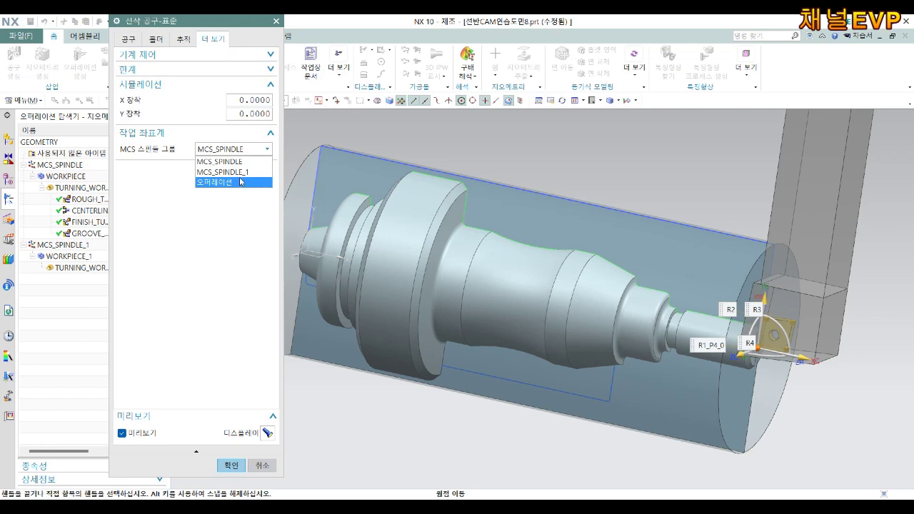
pyautogui.click(240, 172)
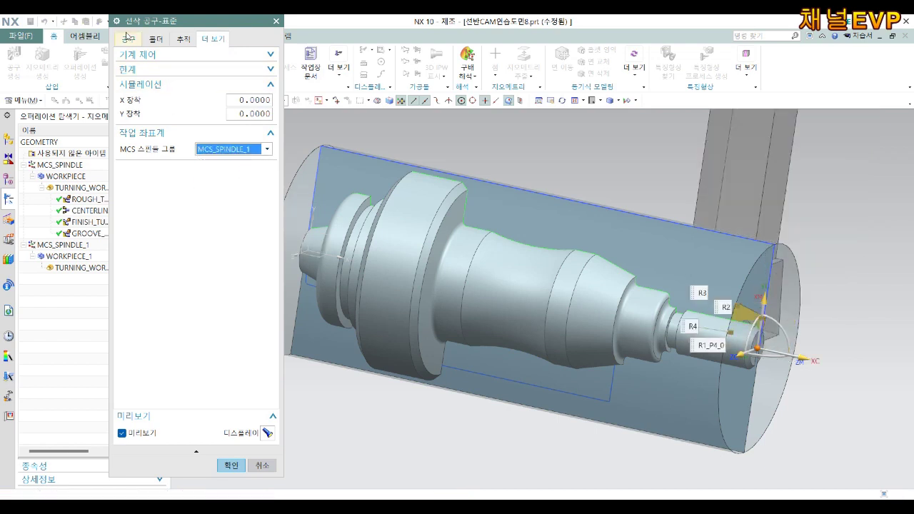
# Step: Give OD_80_R a 0.8 nose radius and a 10° orientation angle
pyautogui.click(127, 37)
pyautogui.doubleClick(255, 202)
pyautogui.write('0.8')
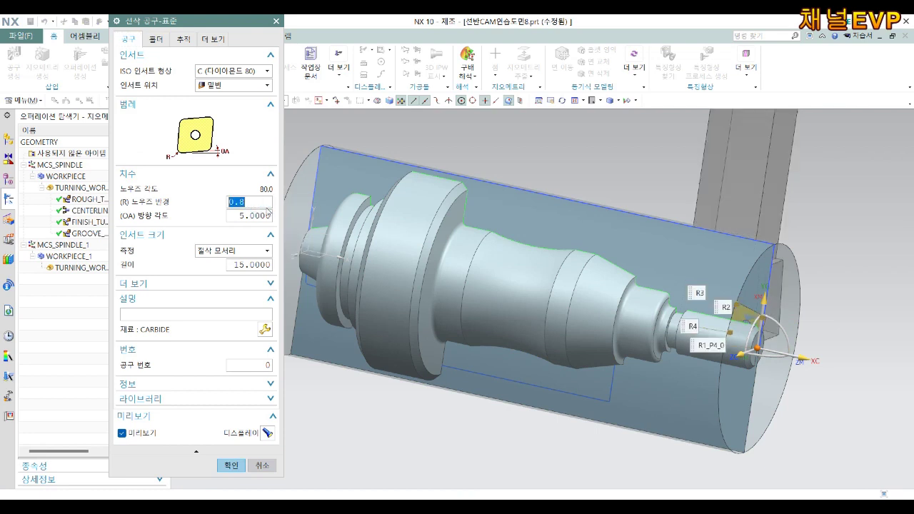
pyautogui.click(850, 348)
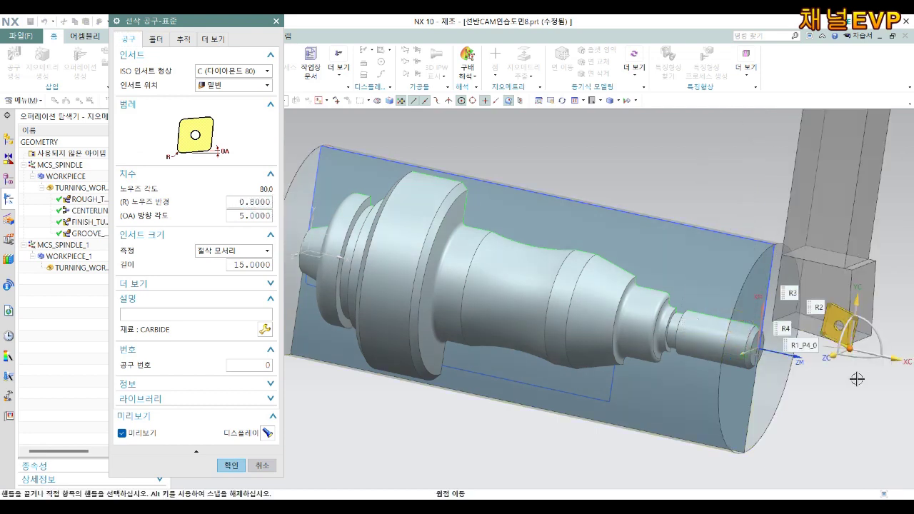
pyautogui.doubleClick(249, 215)
pyautogui.write('15')
pyautogui.press('Return')
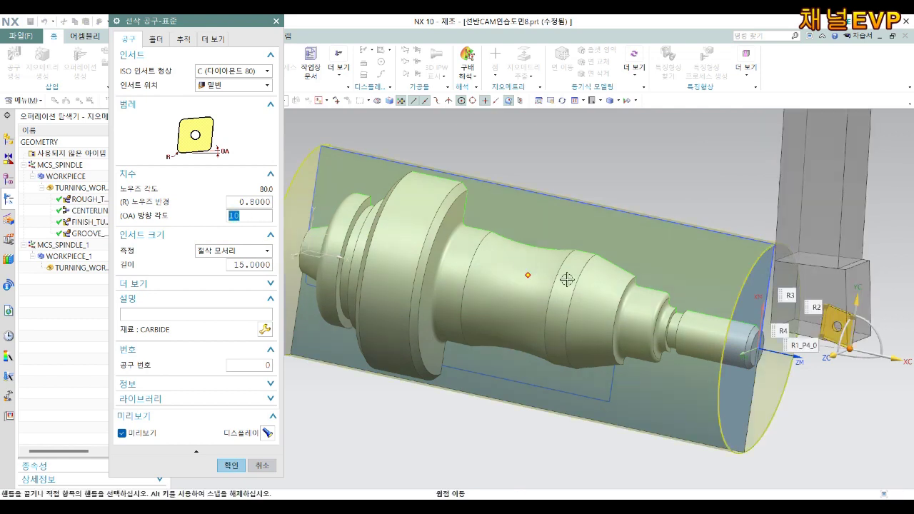
pyautogui.moveTo(596, 189)
pyautogui.mouseDown(button='middle')
pyautogui.moveTo(704, 281)
pyautogui.moveTo(694, 294)
pyautogui.mouseUp(button='middle')
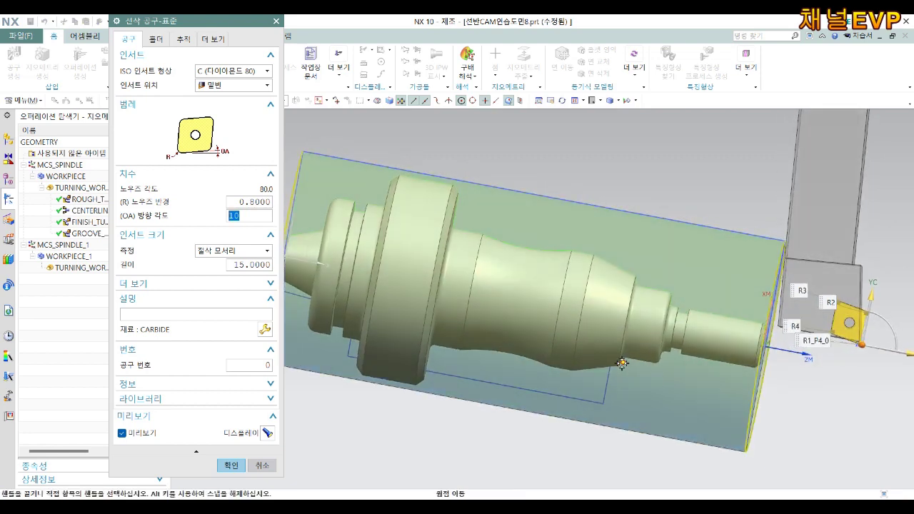
pyautogui.click(227, 70)
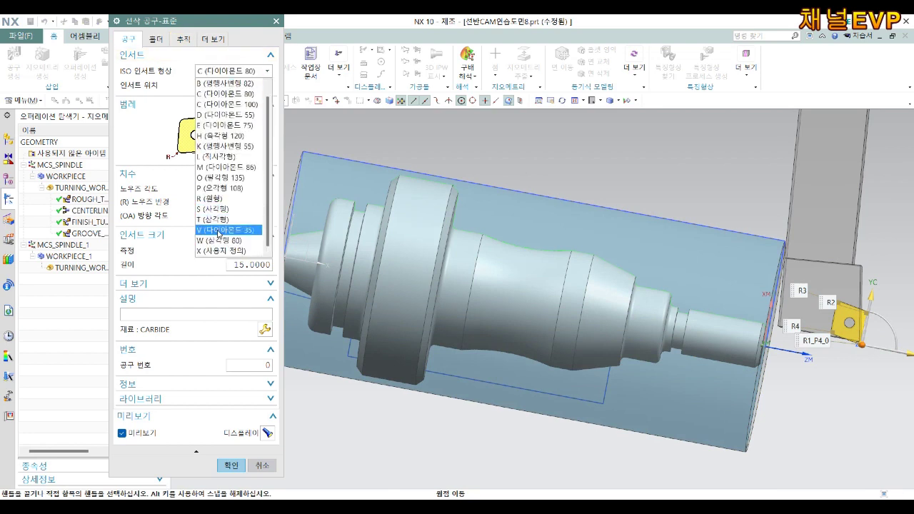
# Step: Switch OD_80_R to a V 35° diamond insert at a 60° orientation angle
pyautogui.click(219, 230)
pyautogui.scroll(-3, 757, 236)
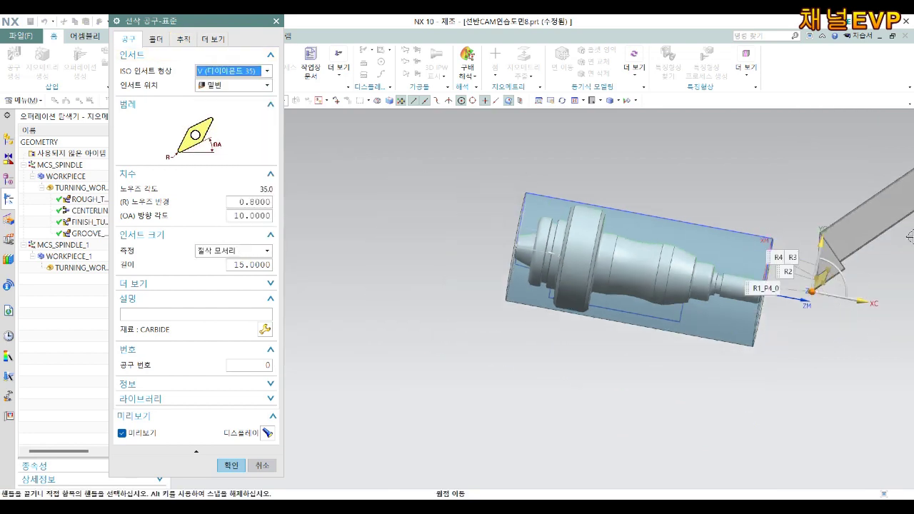
pyautogui.scroll(2, 535, 236)
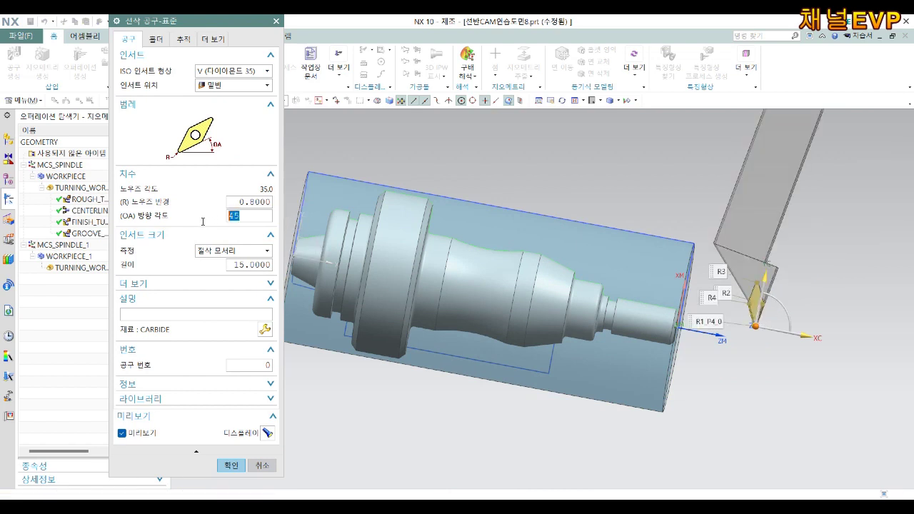
pyautogui.write('0')
pyautogui.press('Return')
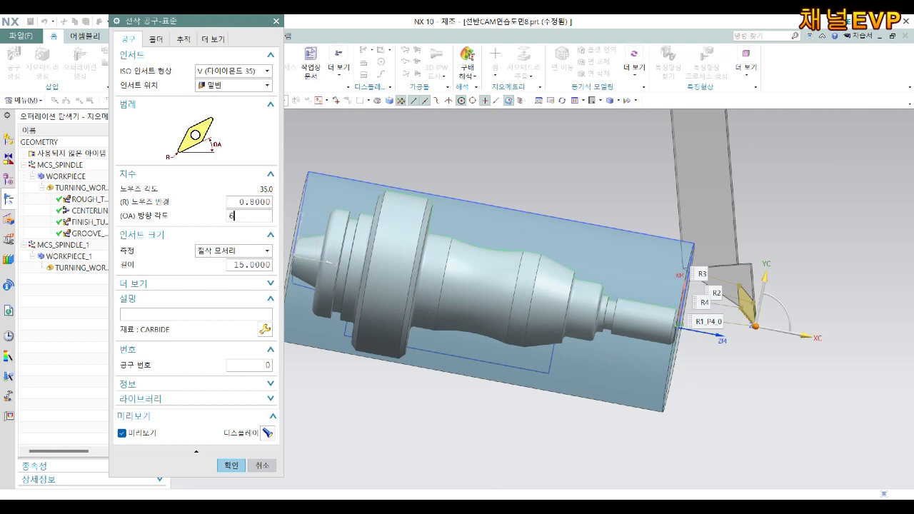
pyautogui.write('5')
pyautogui.press('Return')
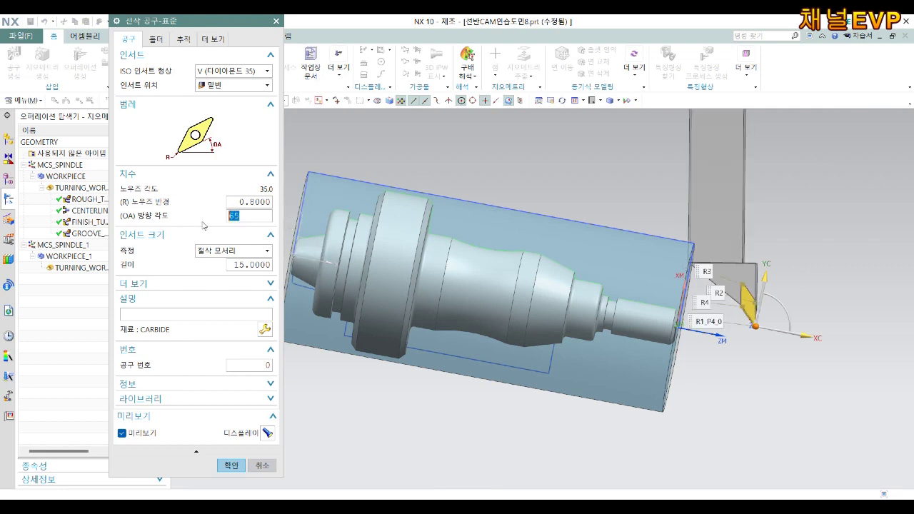
pyautogui.write('1')
pyautogui.press('Return')
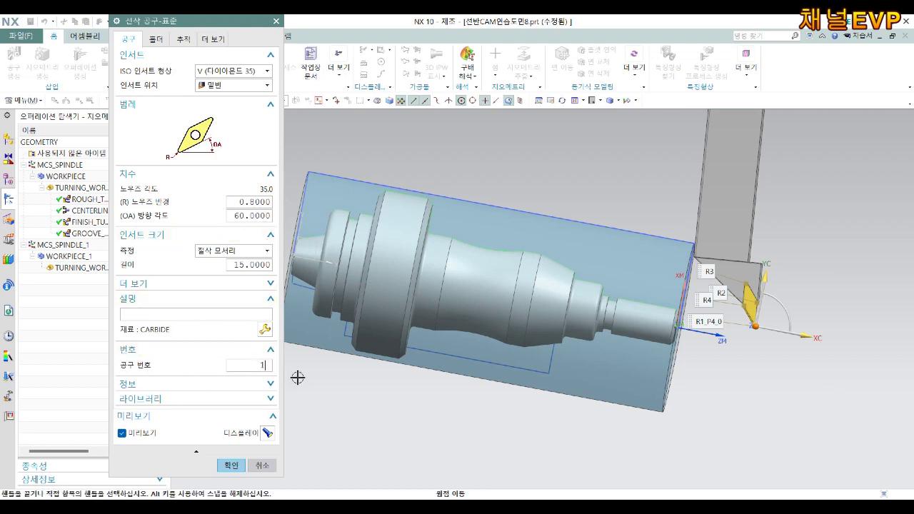
pyautogui.click(230, 466)
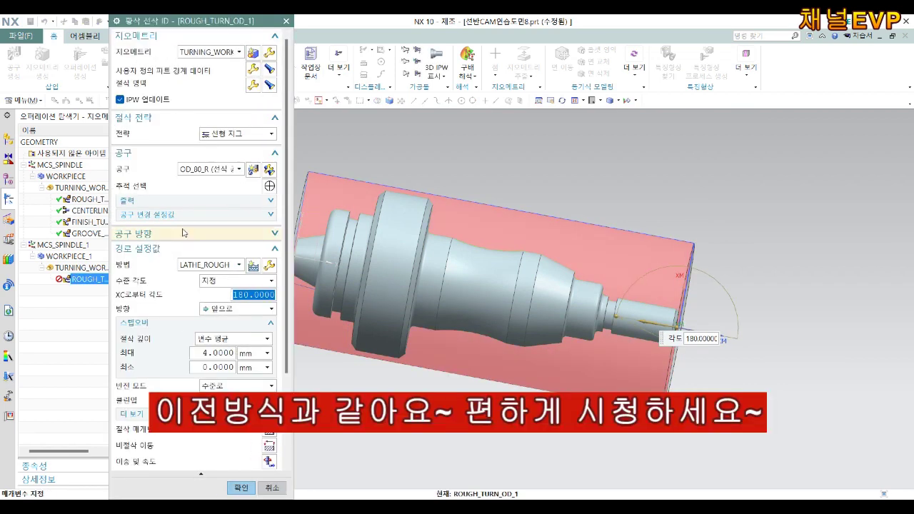
# Step: Set a 2.5 mm maximum cut depth and enter stock allowances of face 0.3 and radial 0.1
pyautogui.click(173, 234)
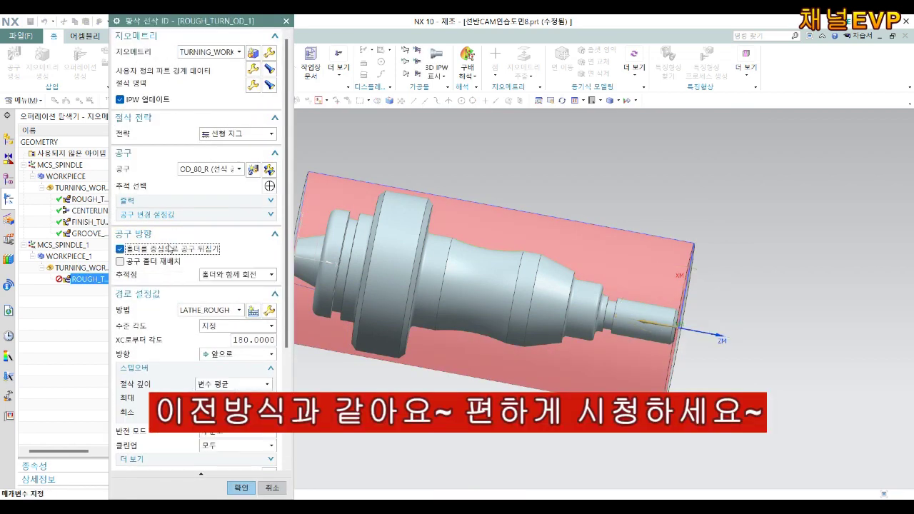
pyautogui.scroll(-1, 235, 341)
pyautogui.scroll(-2, 235, 341)
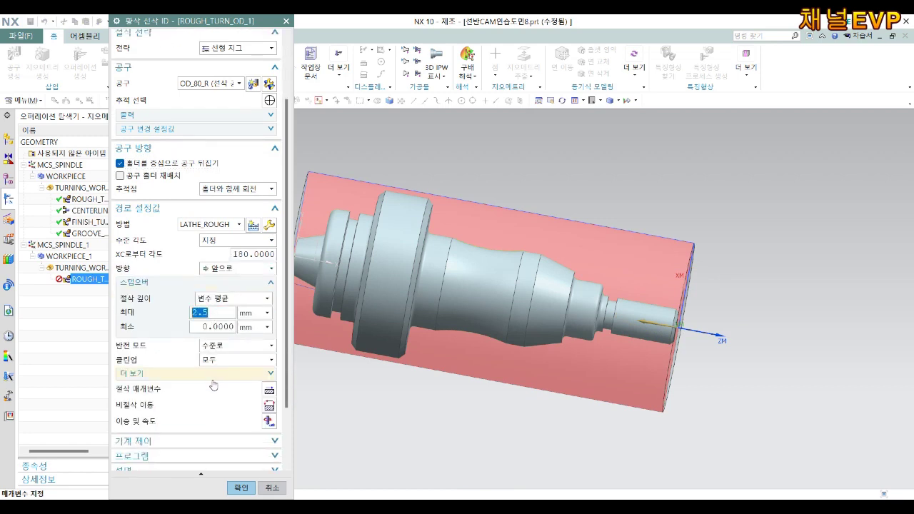
pyautogui.scroll(-1, 214, 384)
pyautogui.scroll(-1, 220, 378)
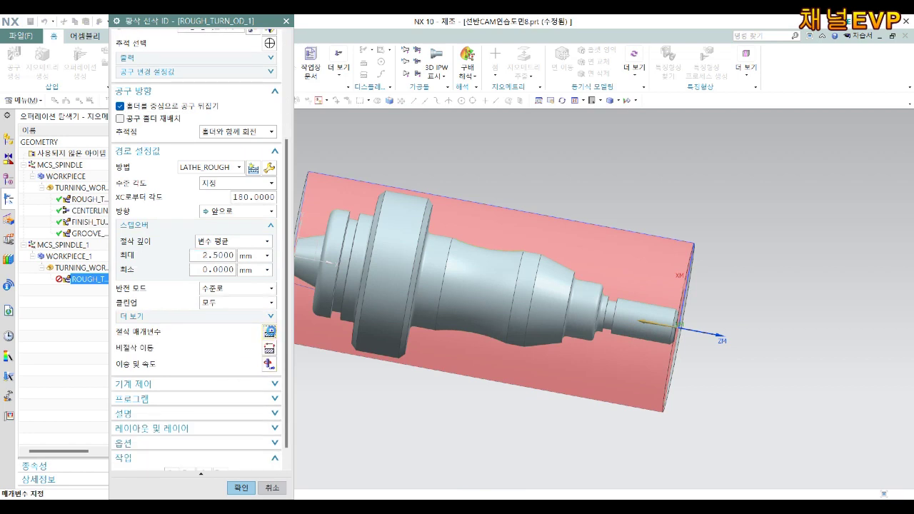
pyautogui.click(269, 332)
pyautogui.click(198, 54)
pyautogui.write('0.1')
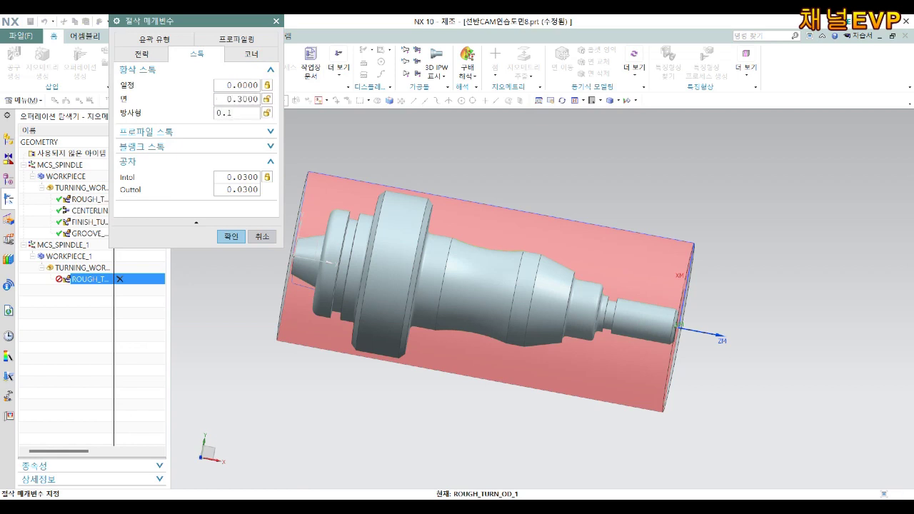
# Step: Set feeds and speeds to 120 smm surface speed, a 1500 RPM limit and 0.2 mmpr feed
pyautogui.click(231, 235)
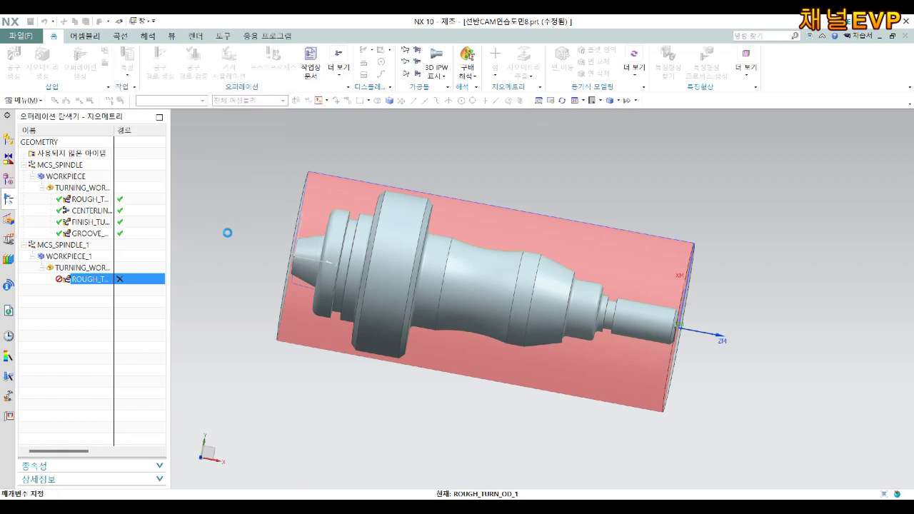
pyautogui.click(268, 365)
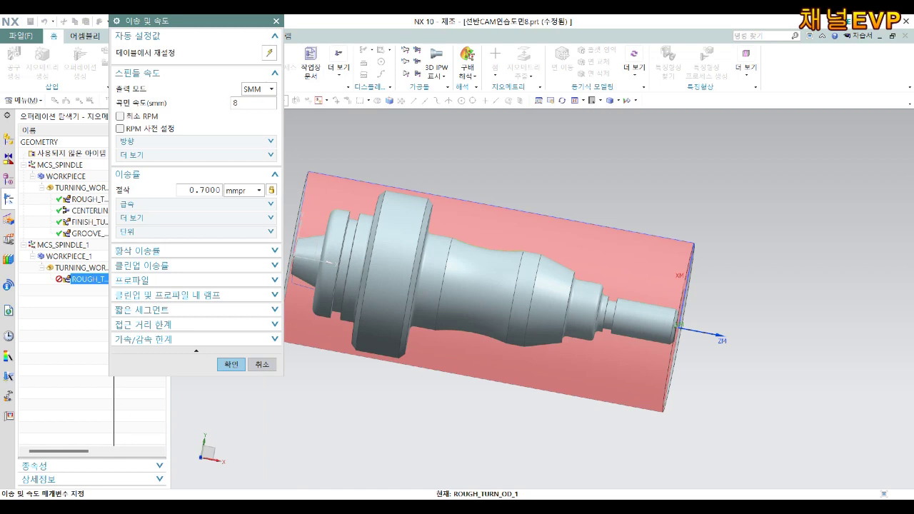
pyautogui.press('space')
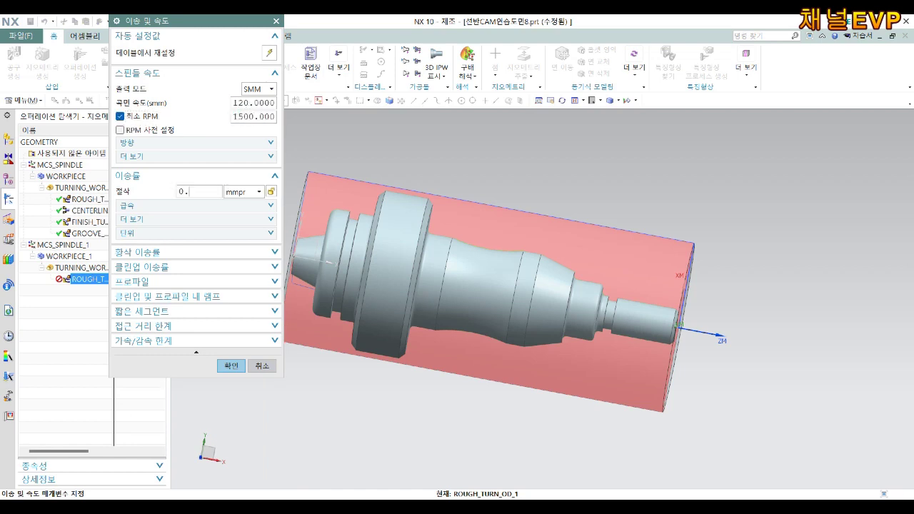
pyautogui.click(230, 366)
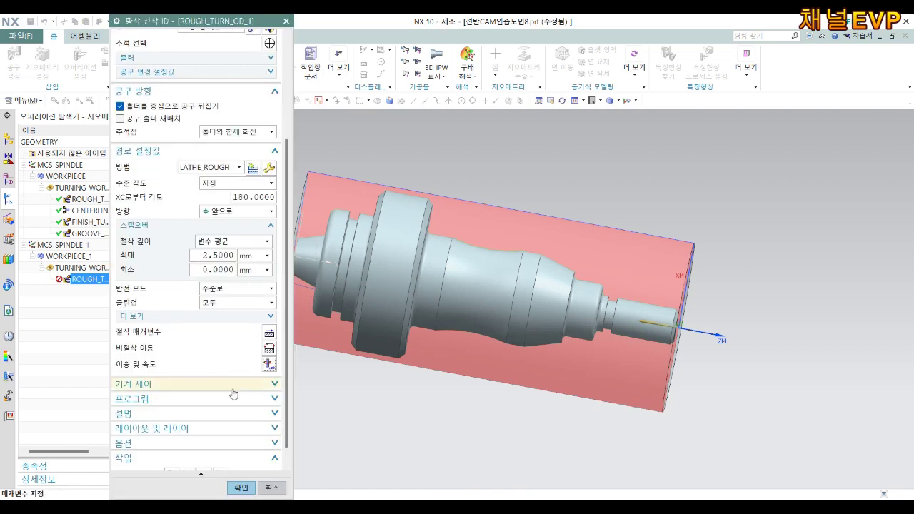
pyautogui.scroll(-1, 253, 400)
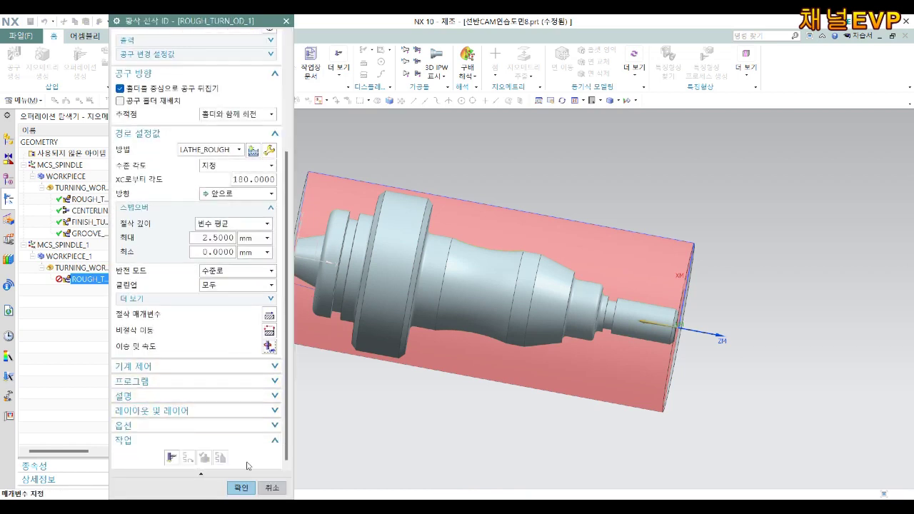
# Step: Generate the ROUGH_TURN_OD_1 roughing toolpath, inspect it, and bring up toolpath verification
pyautogui.click(171, 457)
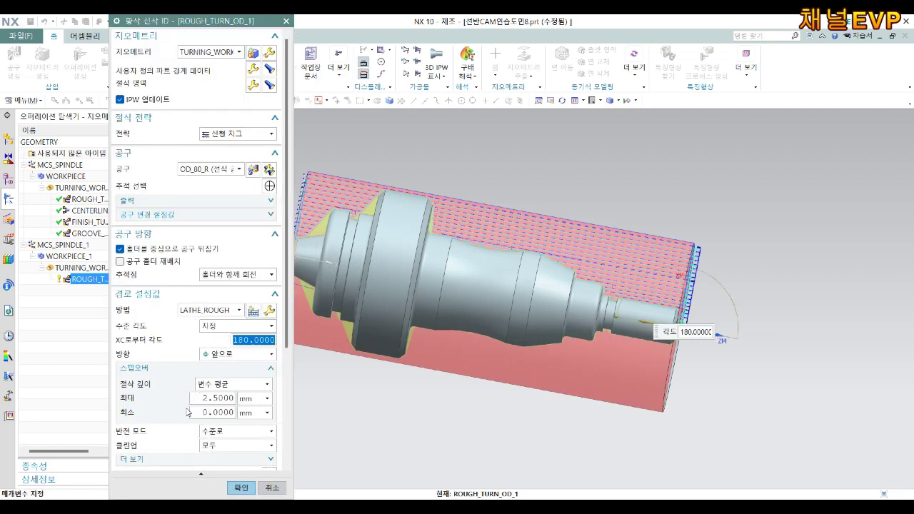
pyautogui.moveTo(625, 303)
pyautogui.mouseDown(button='middle')
pyautogui.moveTo(573, 293)
pyautogui.moveTo(581, 287)
pyautogui.mouseUp(button='middle')
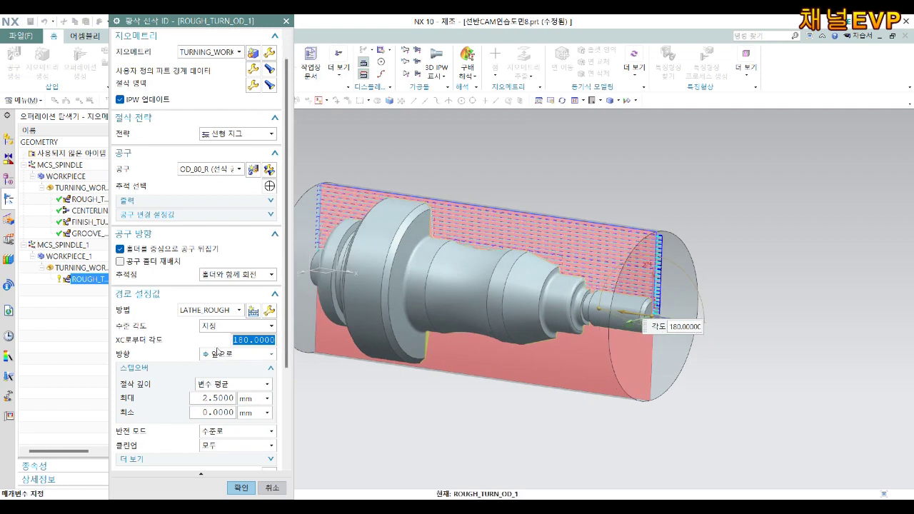
pyautogui.scroll(-5, 221, 393)
pyautogui.scroll(-3, 229, 432)
pyautogui.click(215, 461)
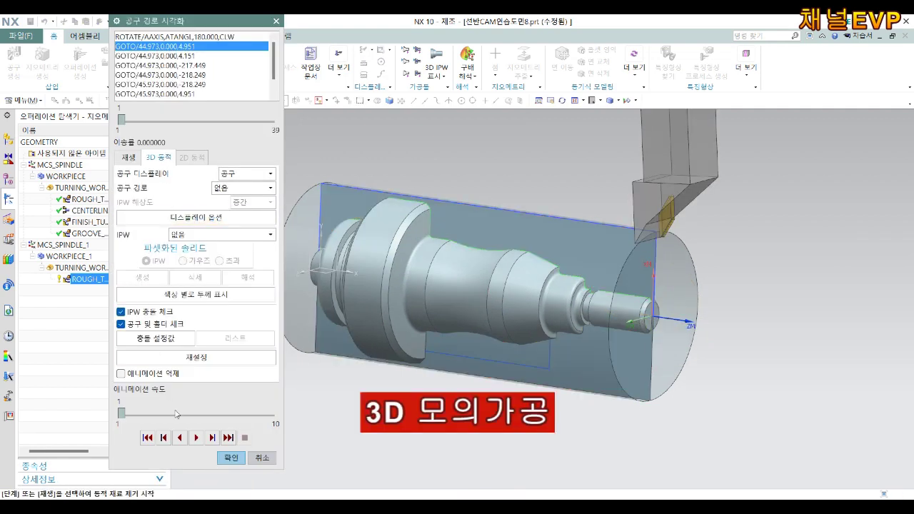
# Step: Play the 3D material-removal simulation, inspect the part and insert, then close the visualization
pyautogui.click(196, 437)
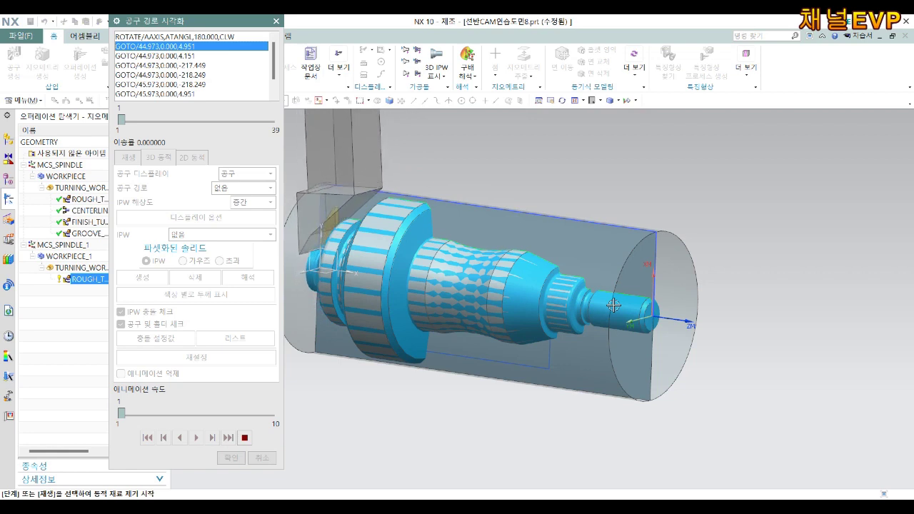
pyautogui.moveTo(522, 264); pyautogui.dragTo(541, 242, button='middle')
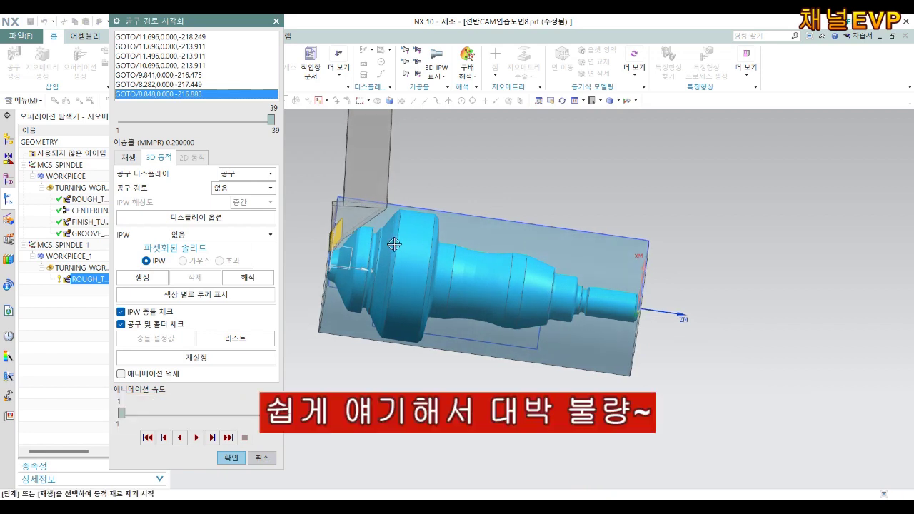
pyautogui.scroll(3, 422, 230)
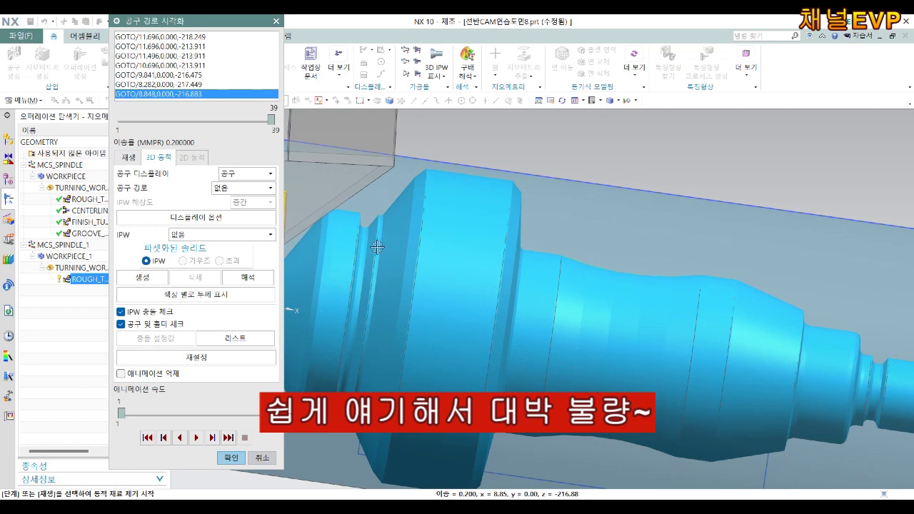
pyautogui.moveTo(376, 247); pyautogui.dragTo(555, 140, button='middle')
pyautogui.scroll(2, 376, 247)
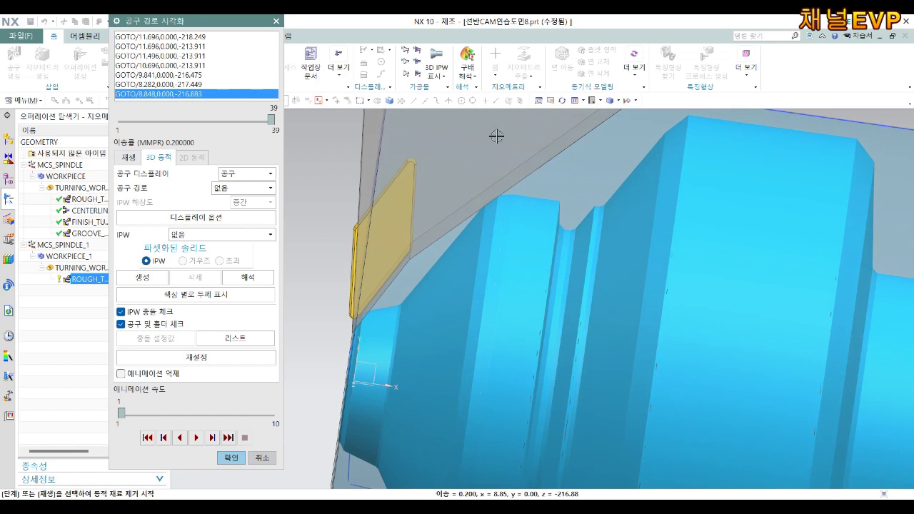
pyautogui.click(592, 101)
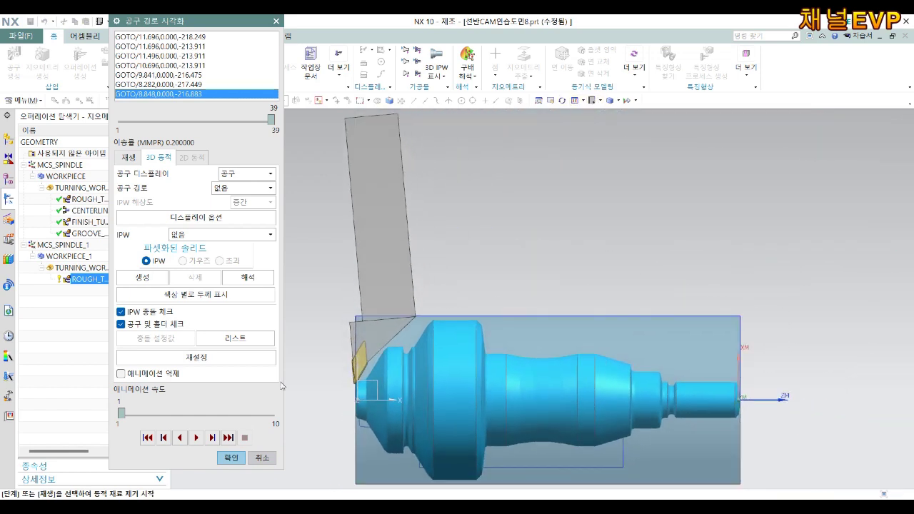
pyautogui.scroll(3, 321, 391)
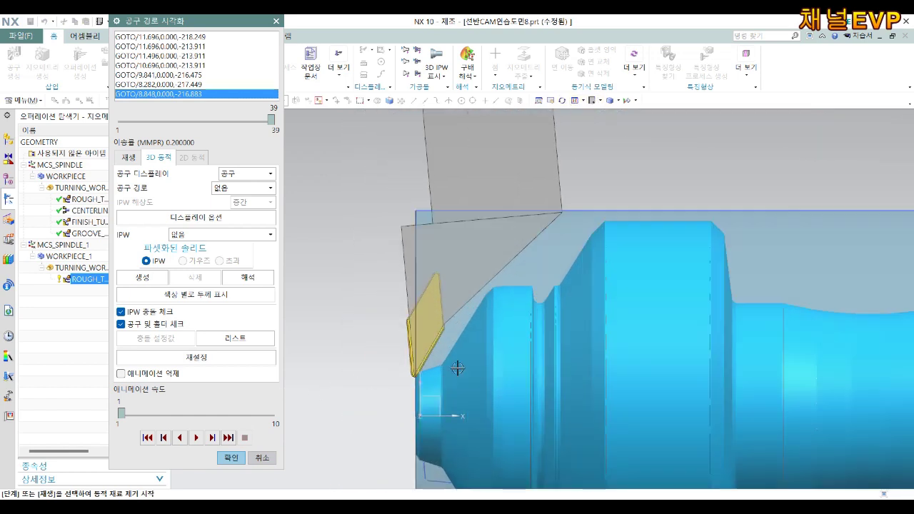
pyautogui.click(242, 464)
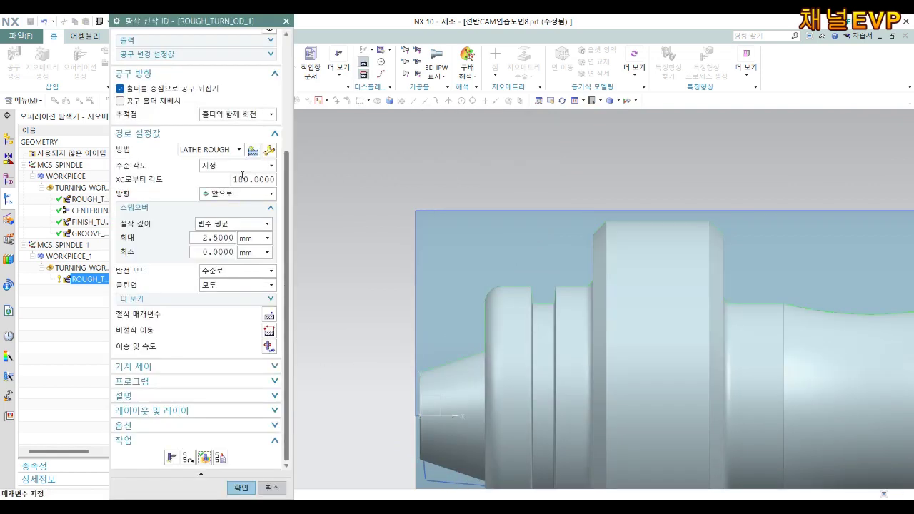
# Step: Accept ROUGH_TURN_OD_1 without a new tool and switch the navigator to Machine Tool View
pyautogui.scroll(3, 243, 176)
pyautogui.click(254, 96)
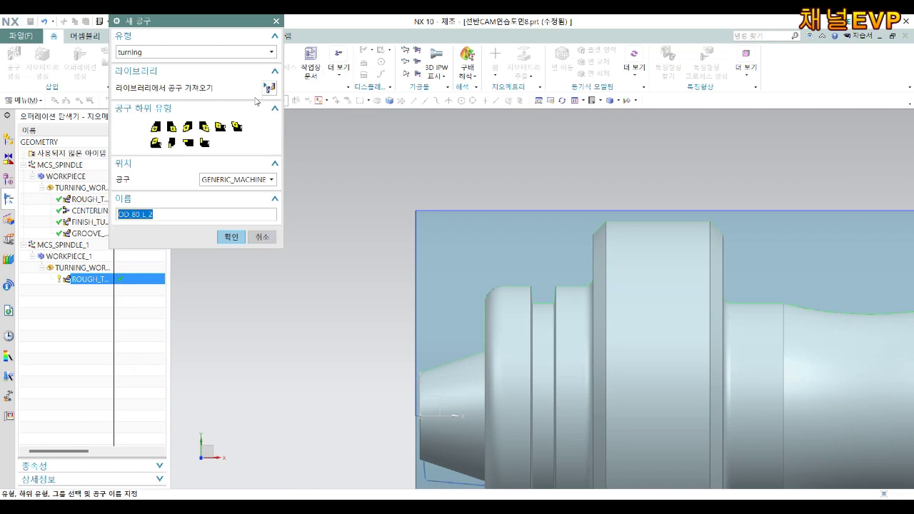
pyautogui.click(261, 238)
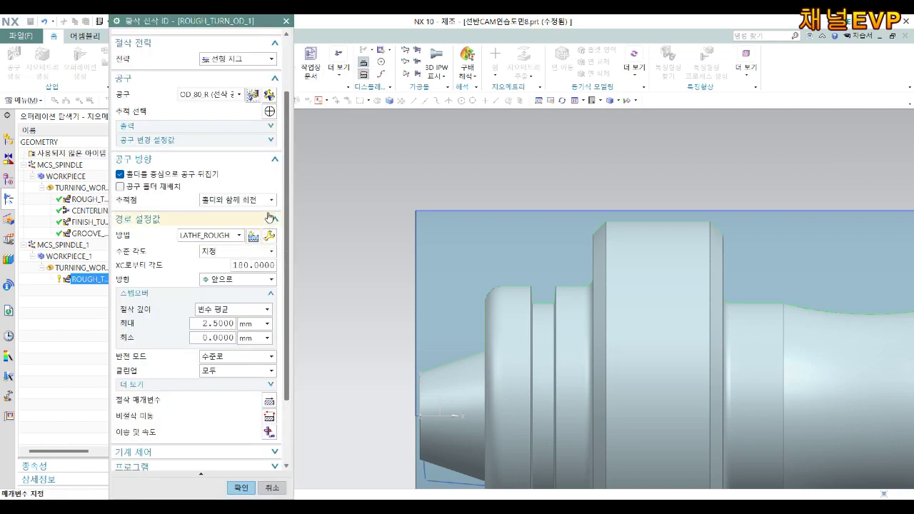
pyautogui.click(241, 487)
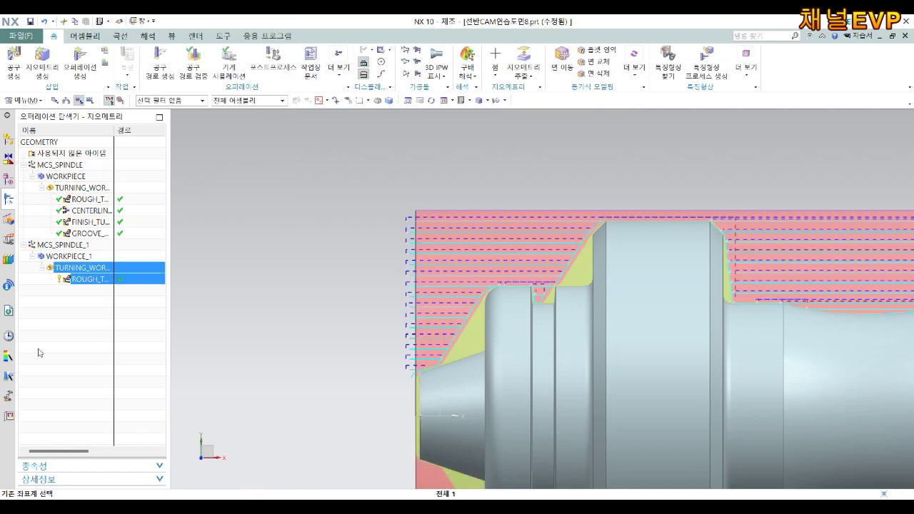
pyautogui.rightClick(64, 325)
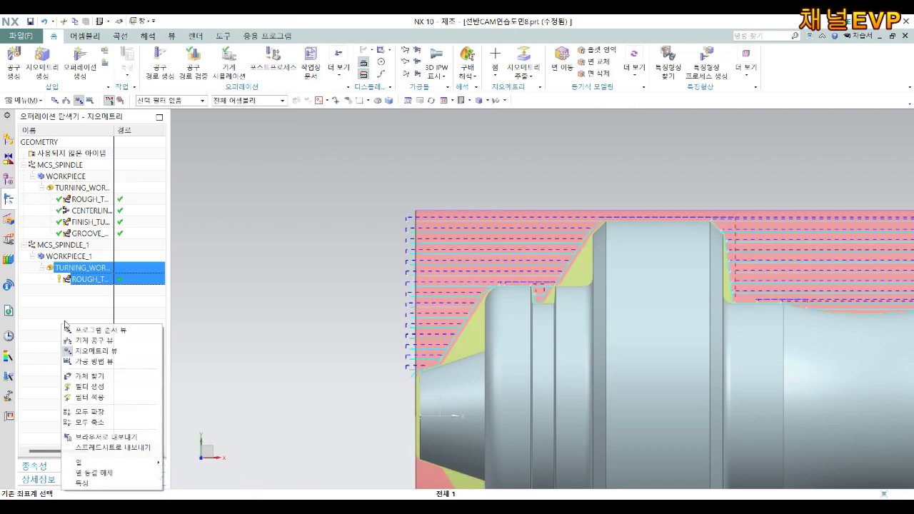
pyautogui.click(100, 341)
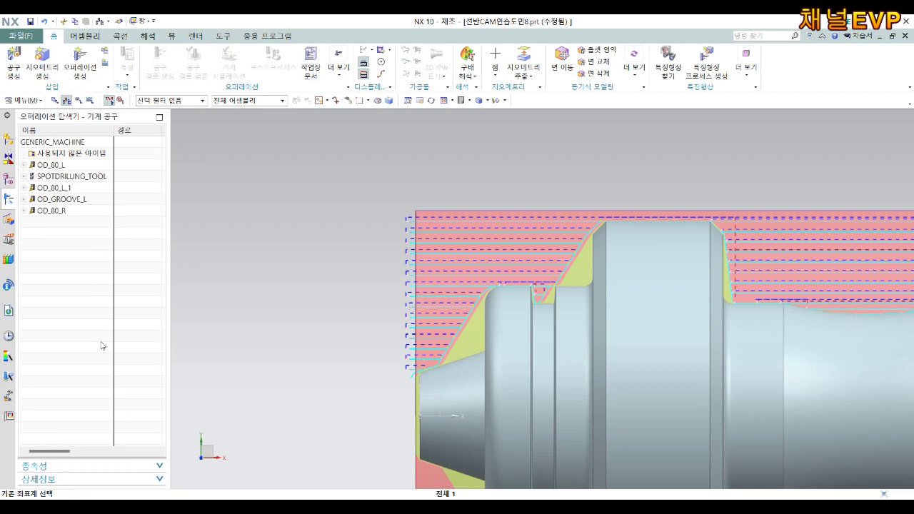
# Step: Review the OD_80_R, OD_80_L and OD_80_L_1 tool definitions, then reopen OD_80_R
pyautogui.click(53, 211)
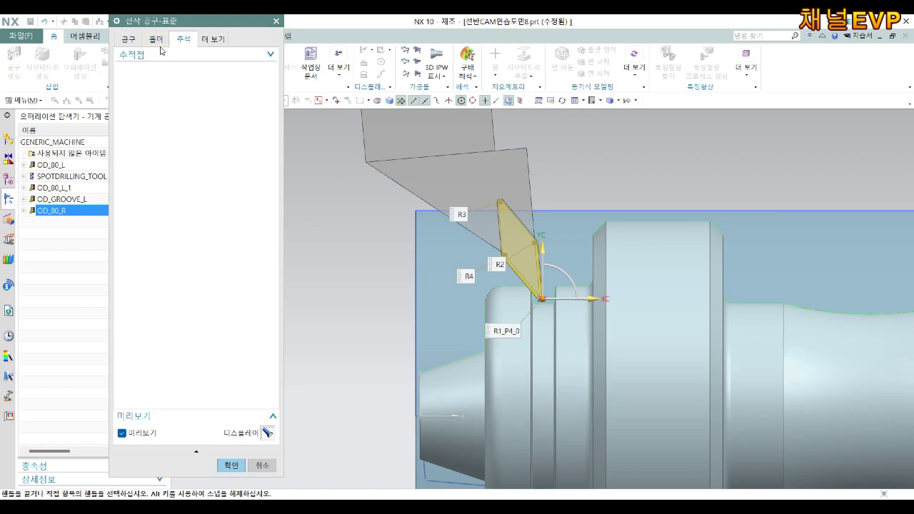
pyautogui.click(130, 40)
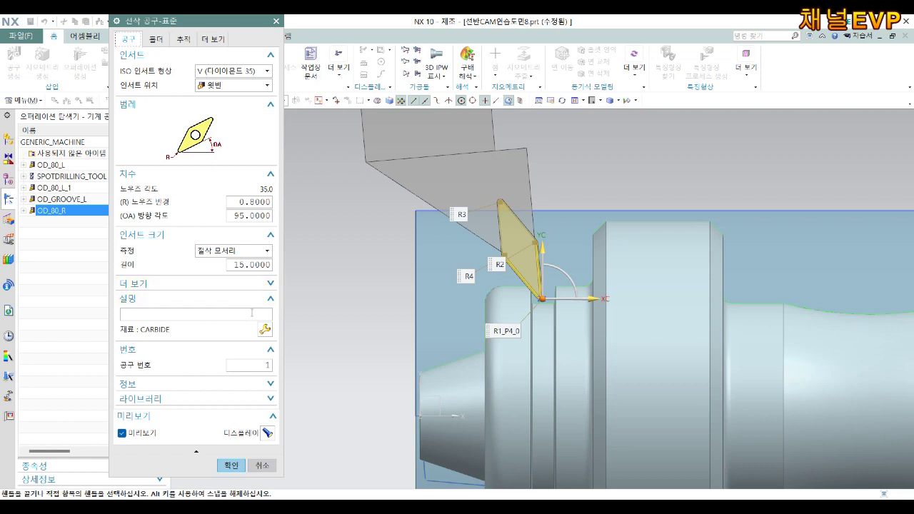
pyautogui.click(262, 465)
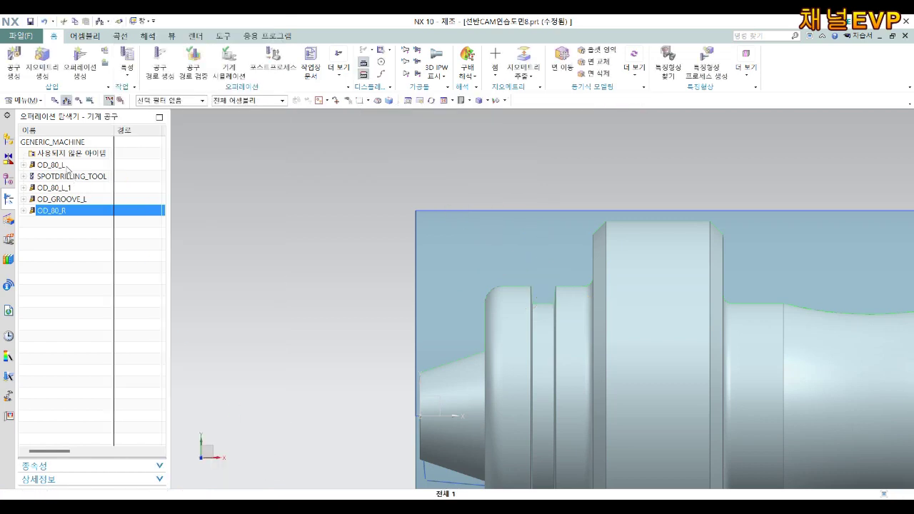
pyautogui.click(51, 165)
pyautogui.doubleClick(67, 166)
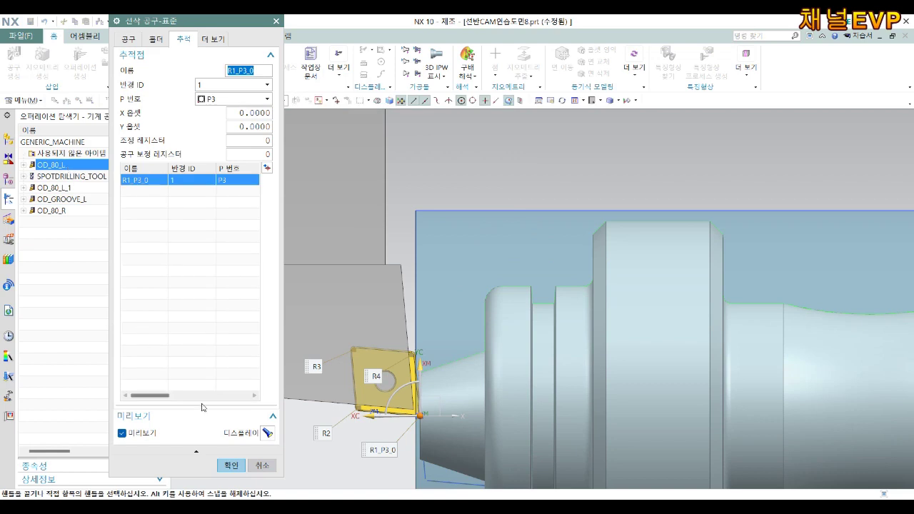
pyautogui.click(262, 468)
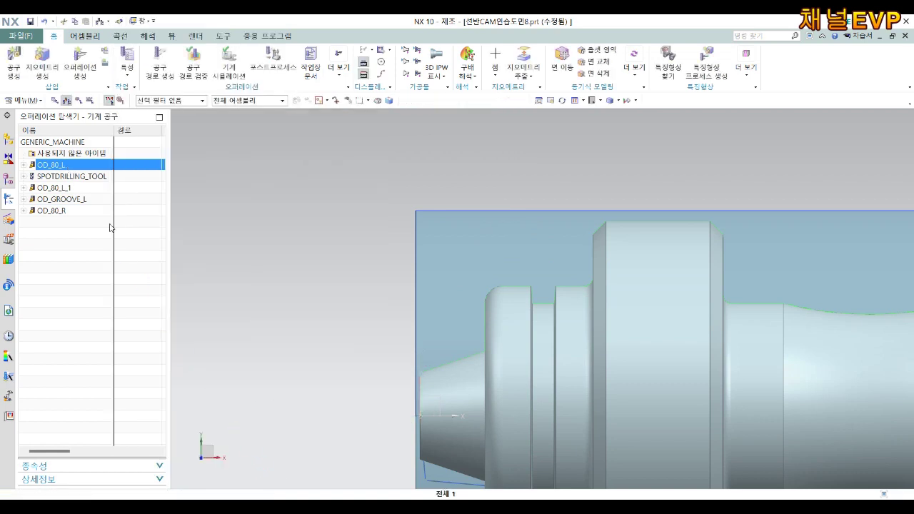
pyautogui.doubleClick(75, 188)
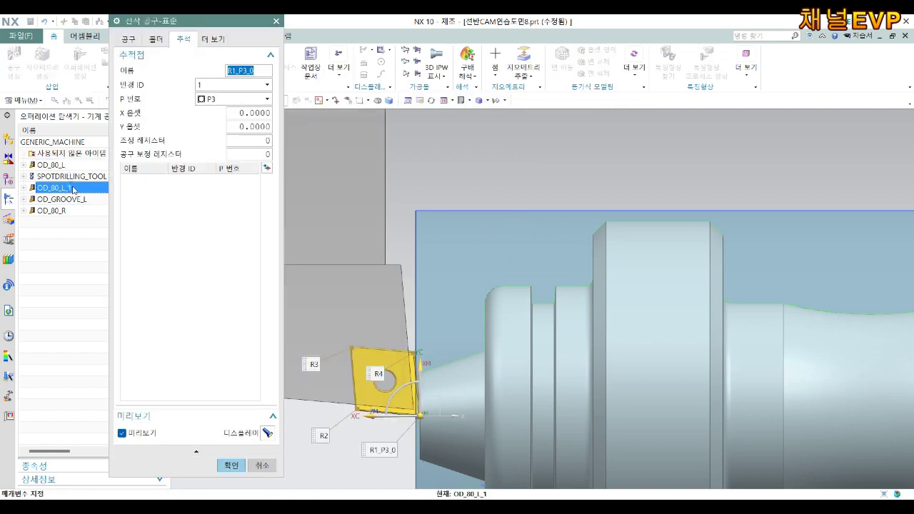
pyautogui.click(262, 465)
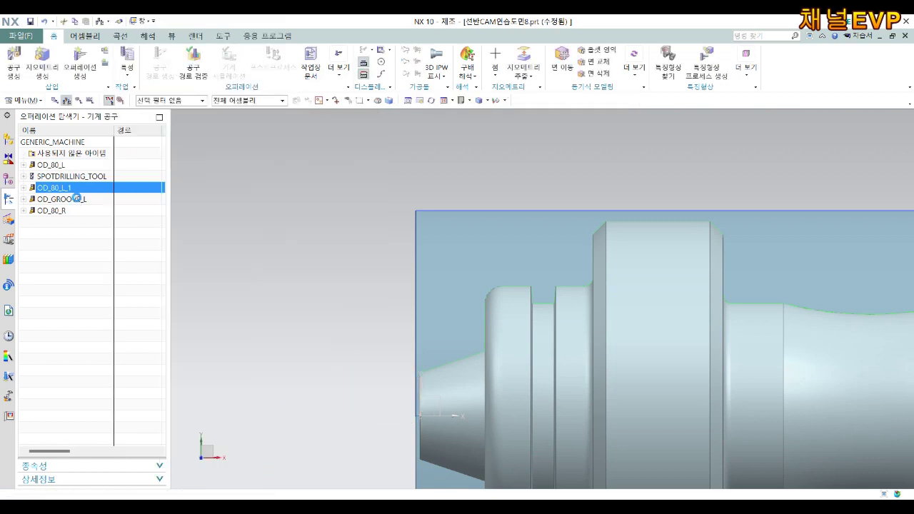
pyautogui.click(261, 467)
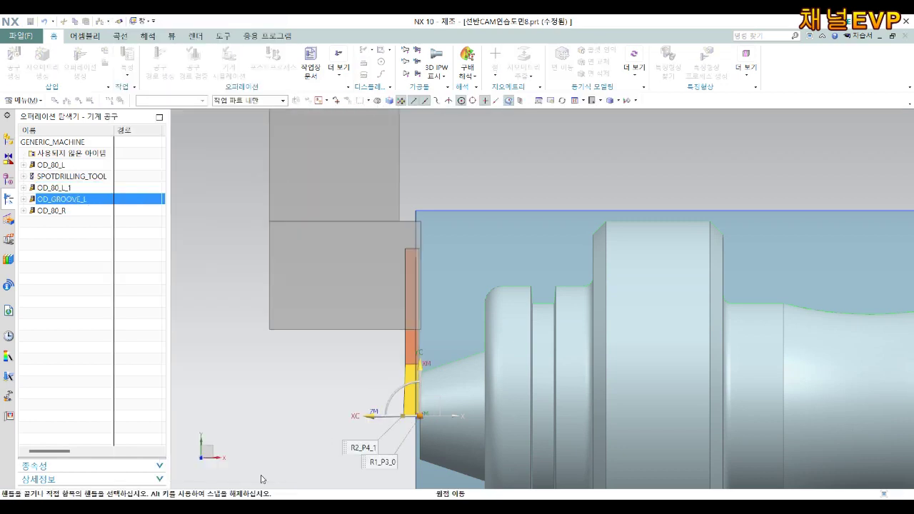
pyautogui.doubleClick(60, 211)
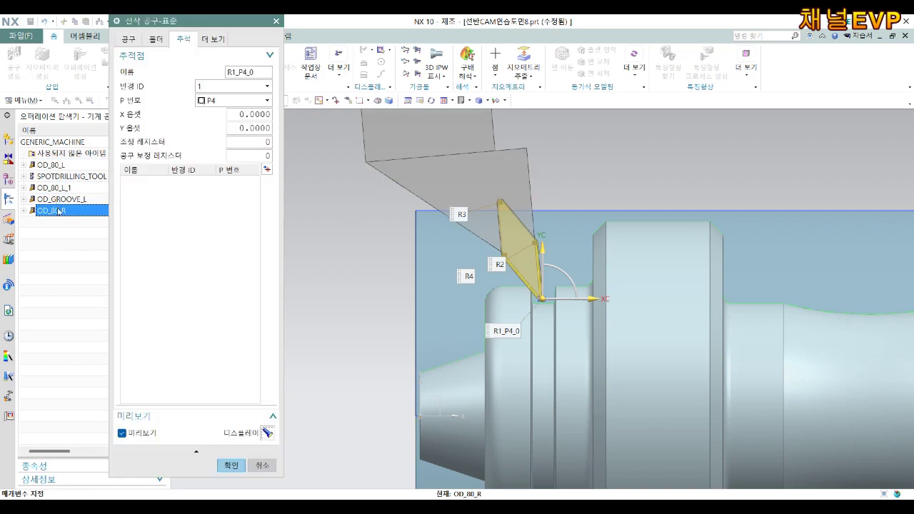
# Step: Preview OD_80_R at 90°, 45°, 70° and 90° orientation, then restore 95° and close
pyautogui.click(155, 38)
pyautogui.click(134, 41)
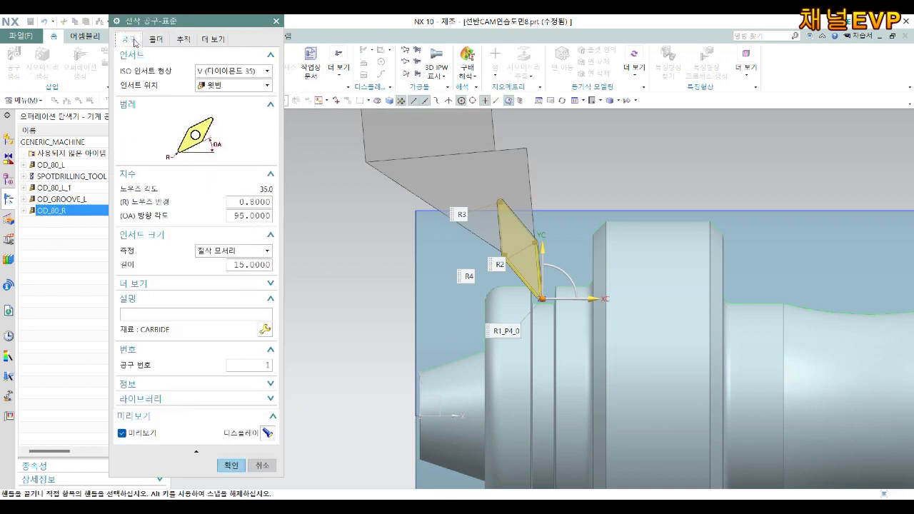
pyautogui.click(236, 217)
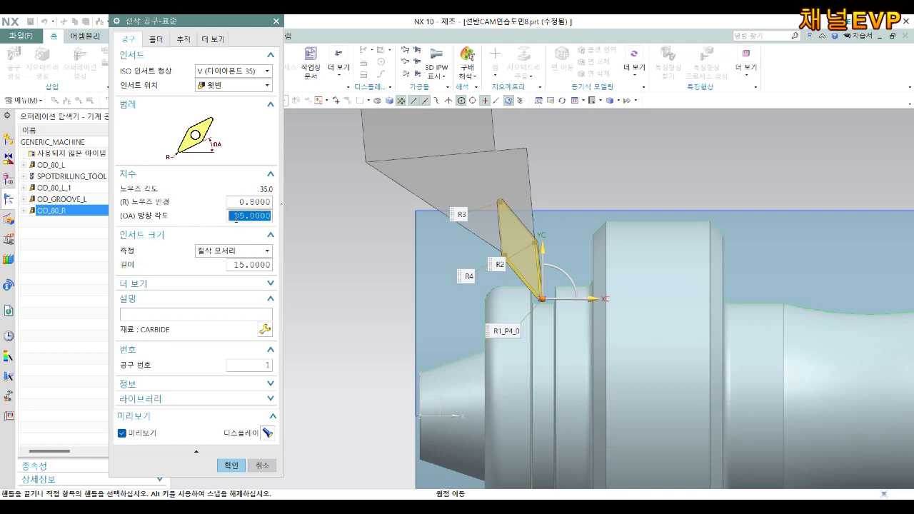
pyautogui.write('90')
pyautogui.press('Return')
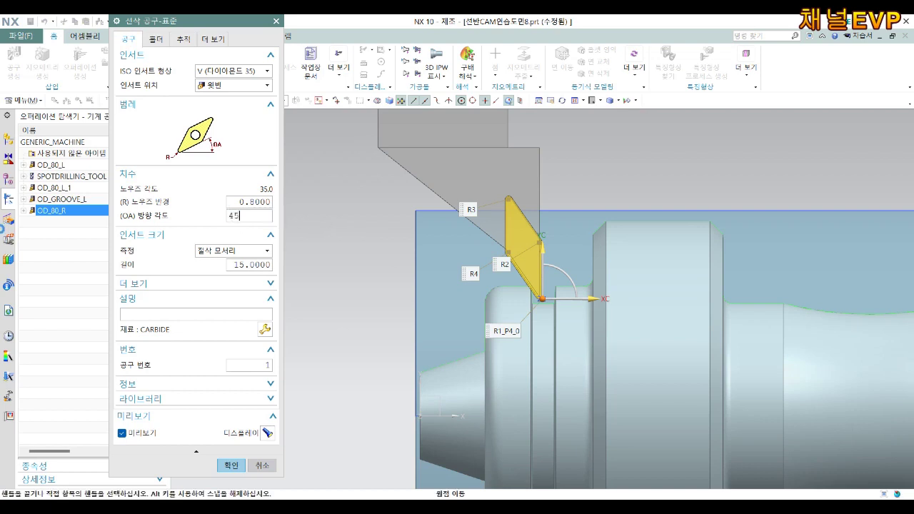
pyautogui.press('Return')
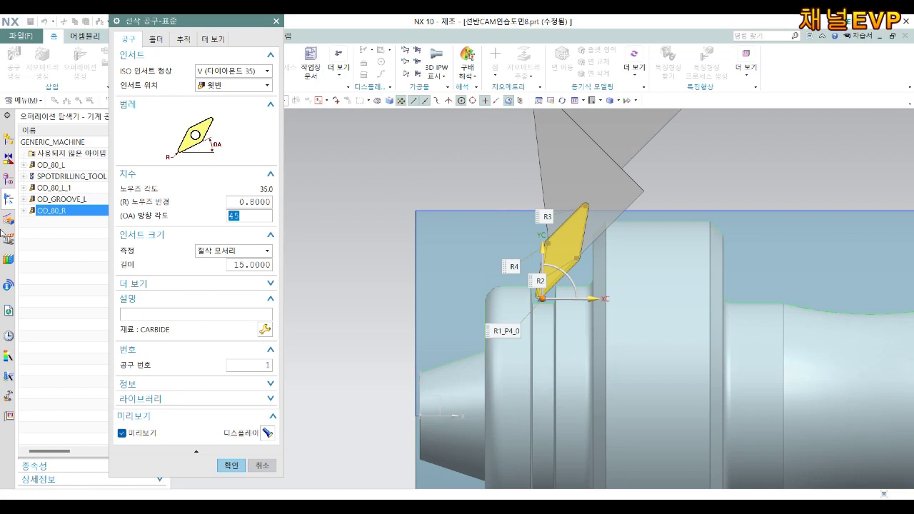
pyautogui.write('70')
pyautogui.press('Return')
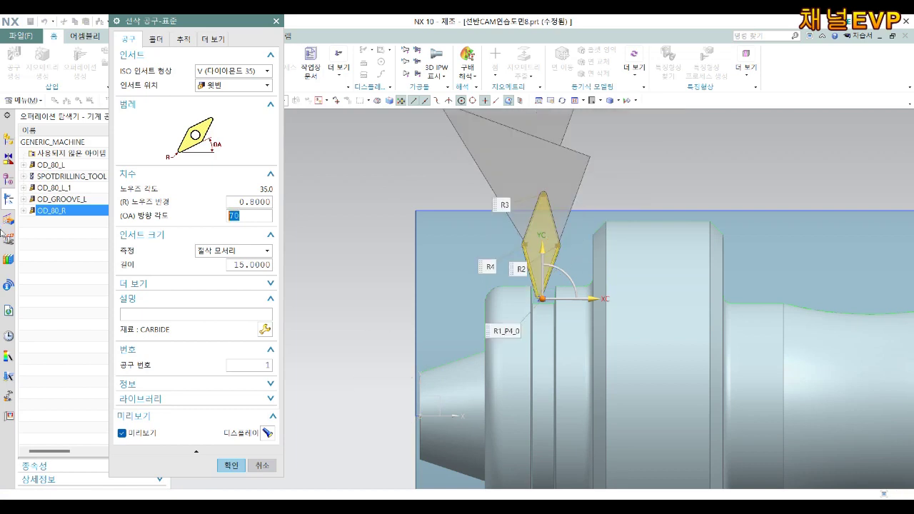
pyautogui.write('90')
pyautogui.press('Return')
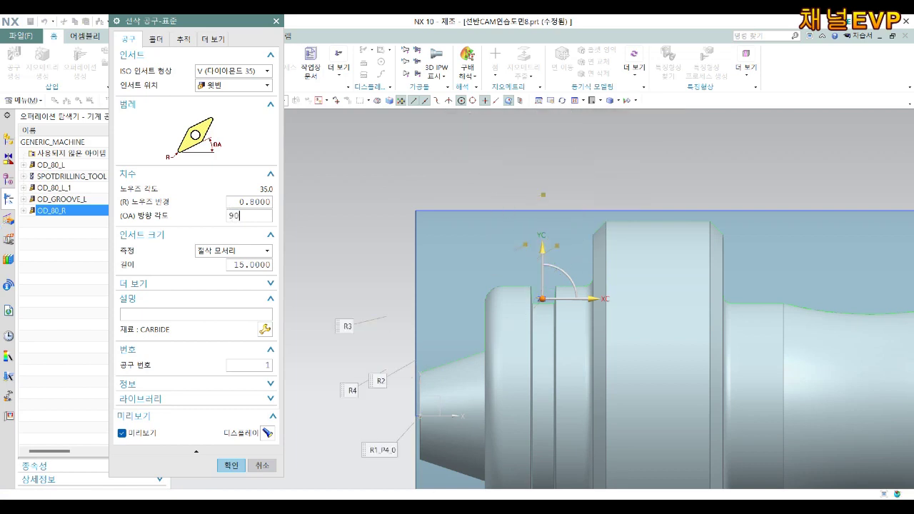
pyautogui.write('95')
pyautogui.press('Return')
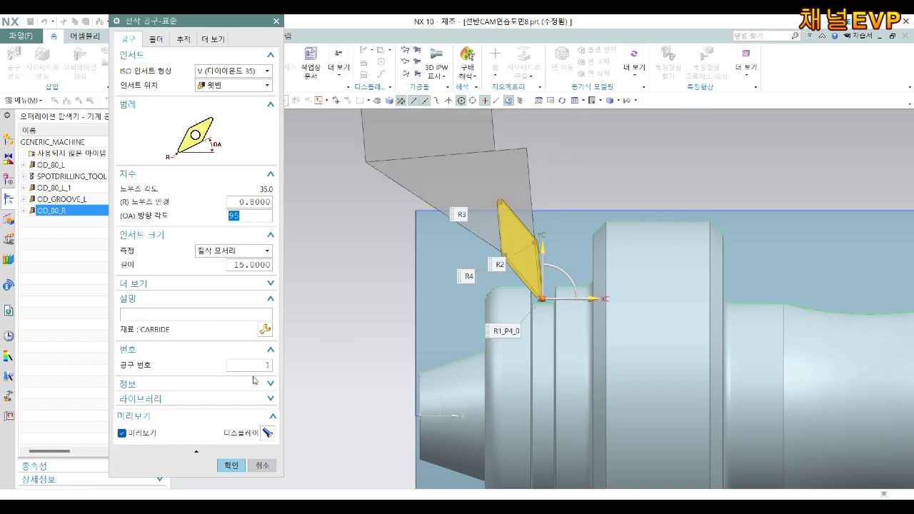
pyautogui.click(231, 465)
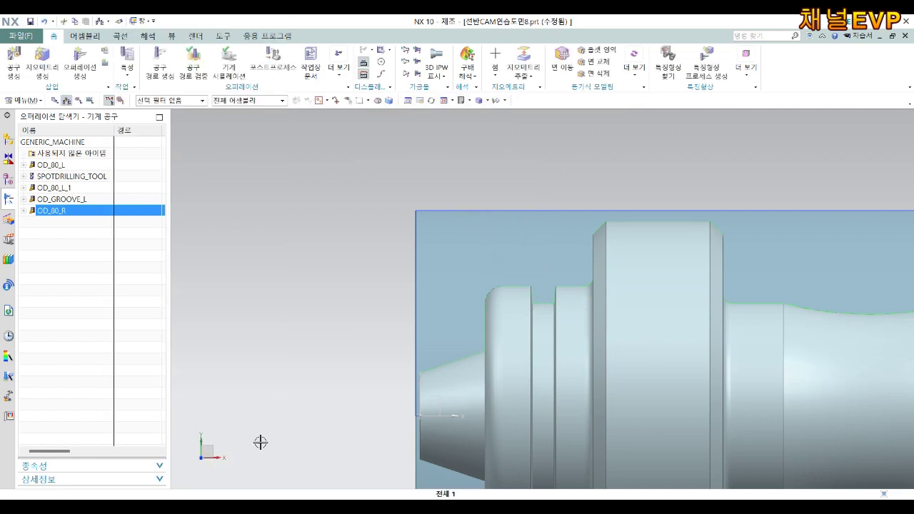
# Step: Return to the geometry view and change ROUGH_TURN_OD_1's maximum cut depth to 3 mm
pyautogui.rightClick(60, 232)
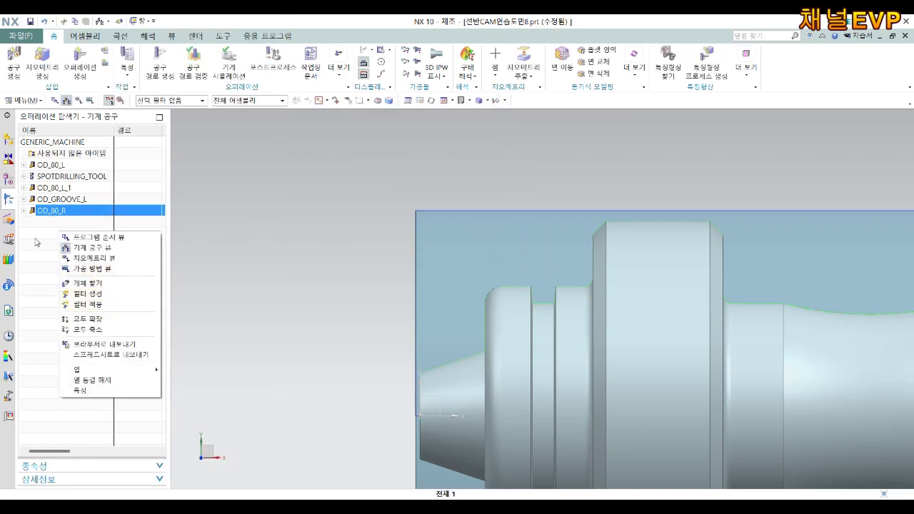
pyautogui.click(63, 260)
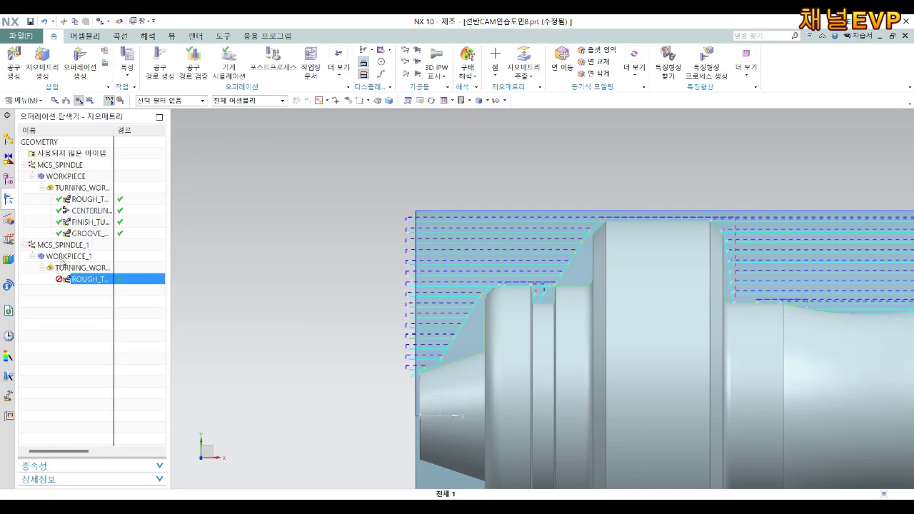
pyautogui.doubleClick(64, 279)
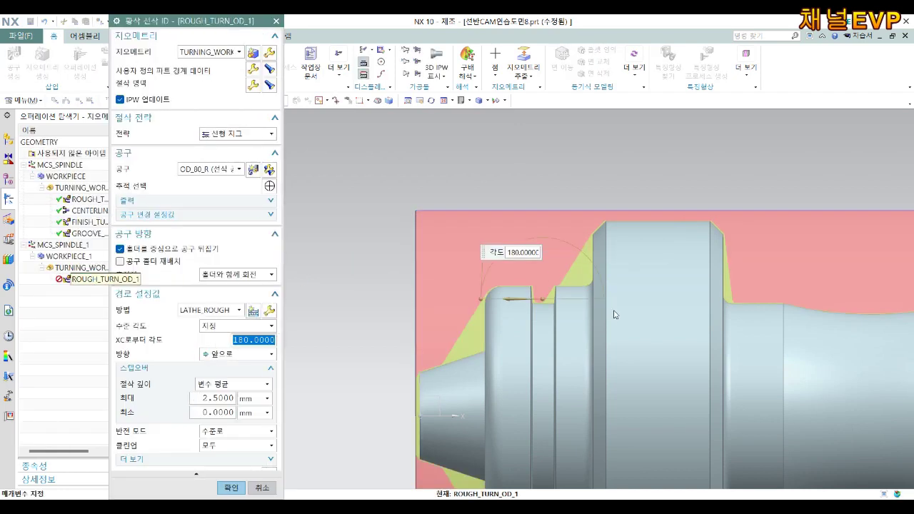
pyautogui.moveTo(771, 287); pyautogui.dragTo(765, 315, button='middle')
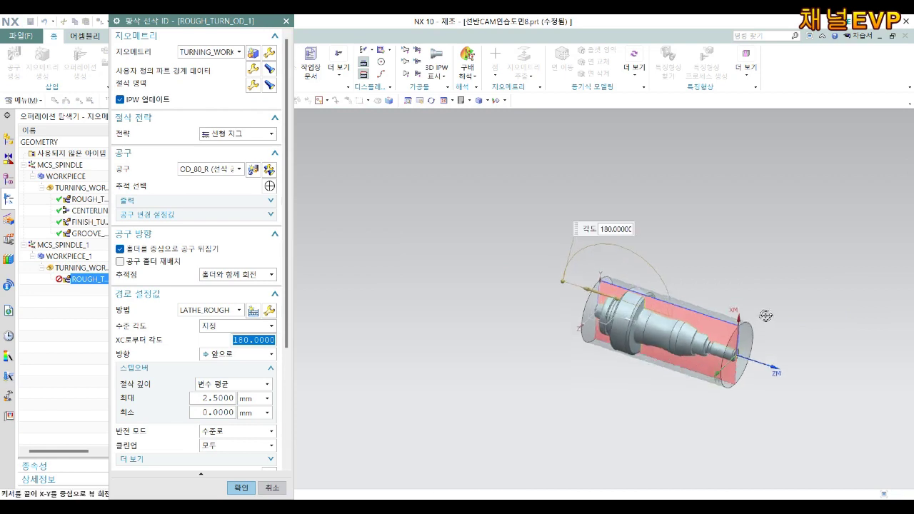
pyautogui.scroll(2, 766, 315)
pyautogui.scroll(3, 727, 328)
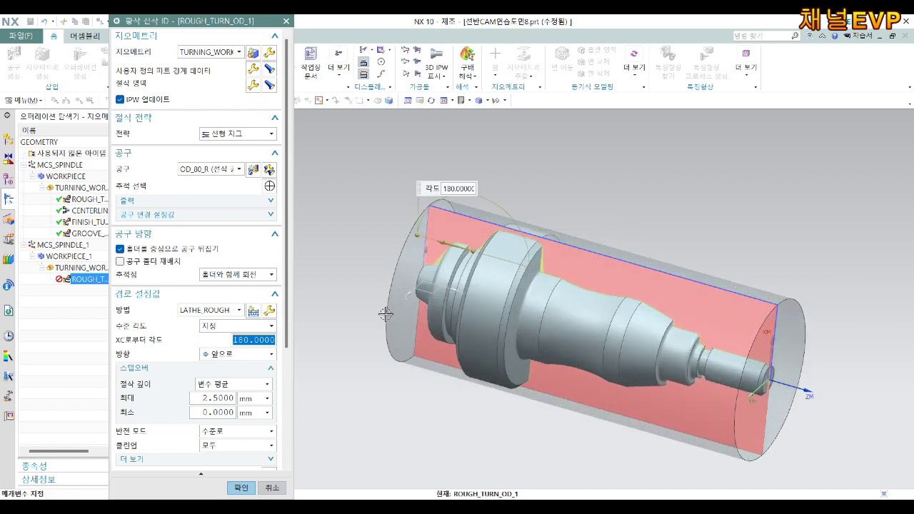
pyautogui.scroll(-3, 195, 377)
pyautogui.scroll(-1, 215, 322)
pyautogui.doubleClick(221, 284)
pyautogui.write('3')
pyautogui.scroll(-1, 229, 316)
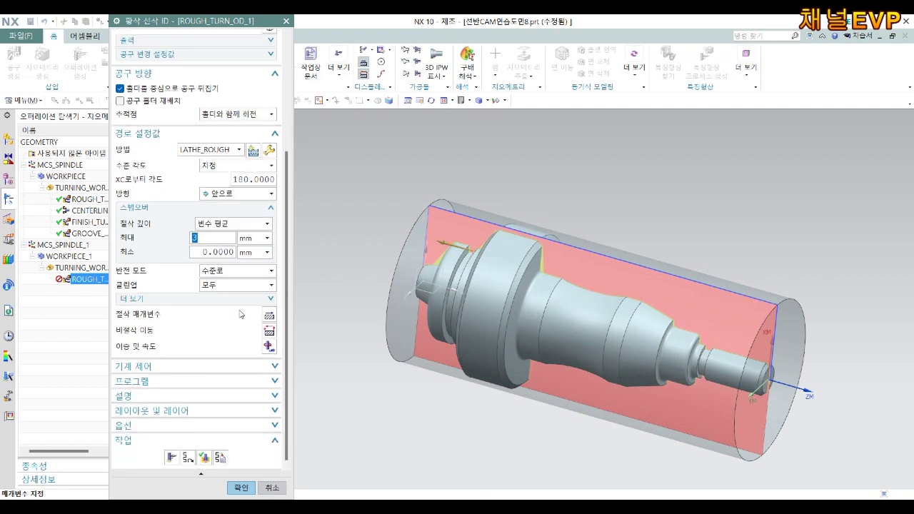
# Step: Accept the Non Cutting Moves settings and set the radial stock allowance to 0.3
pyautogui.middleClick(271, 333)
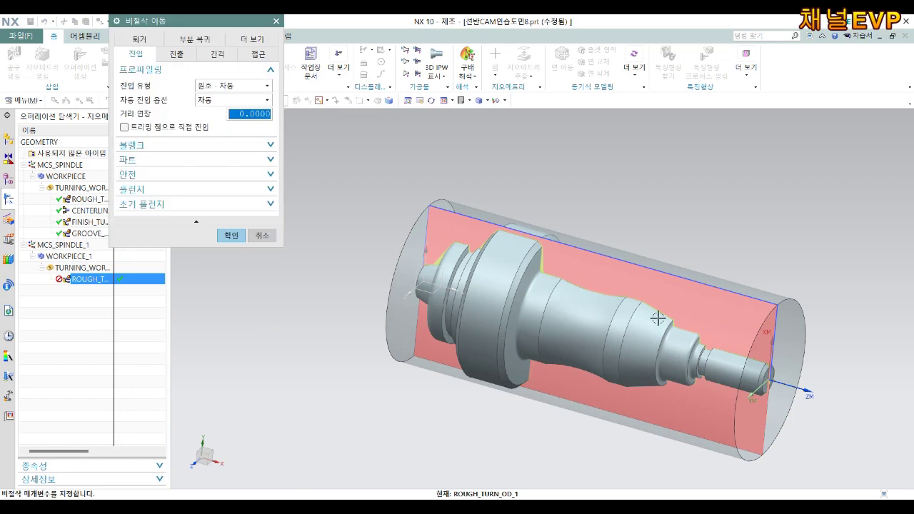
pyautogui.click(230, 234)
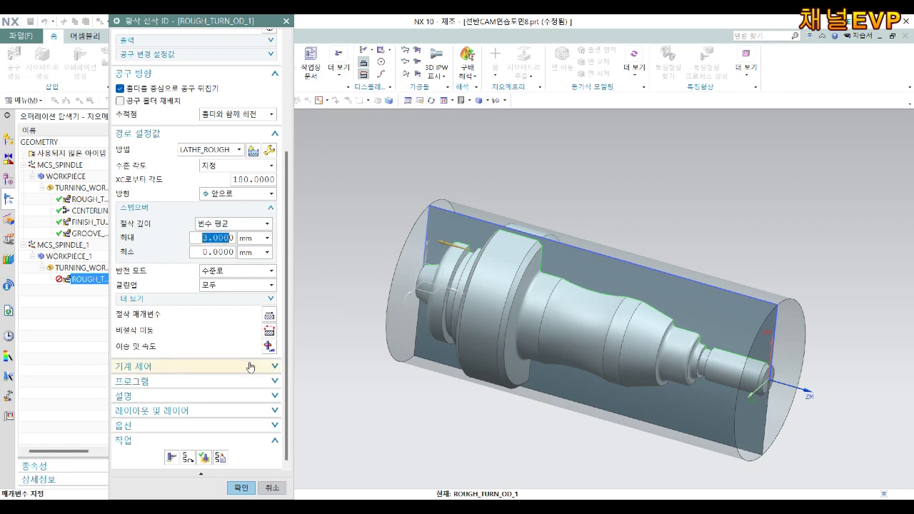
pyautogui.click(269, 315)
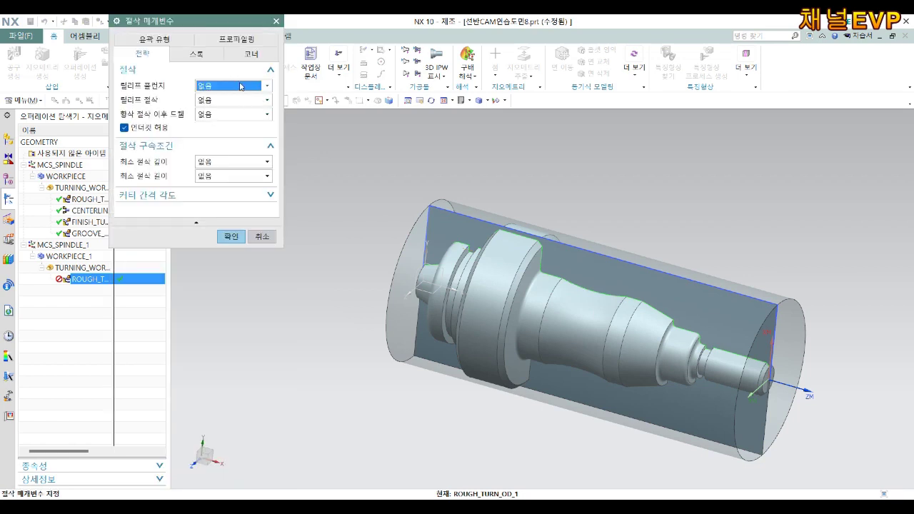
pyautogui.click(197, 53)
pyautogui.click(242, 115)
pyautogui.write('0.3')
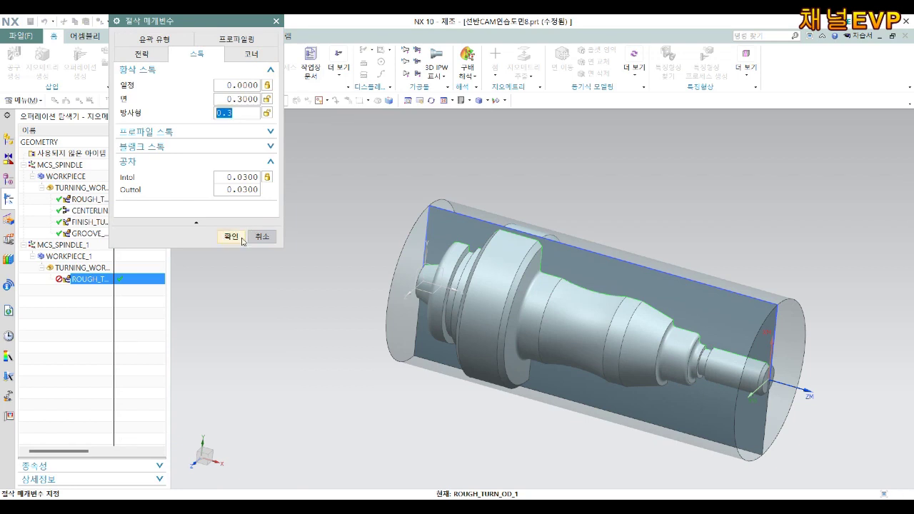
pyautogui.click(231, 236)
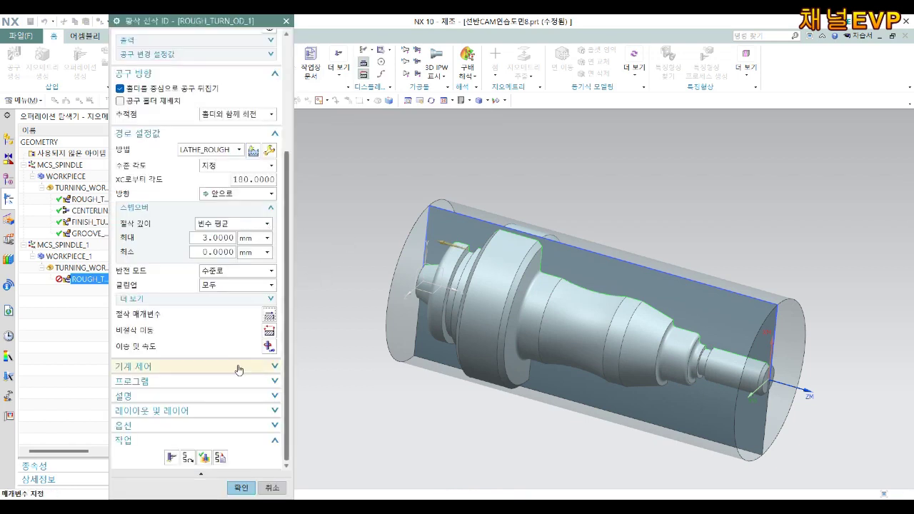
pyautogui.scroll(2, 243, 271)
pyautogui.scroll(3, 237, 101)
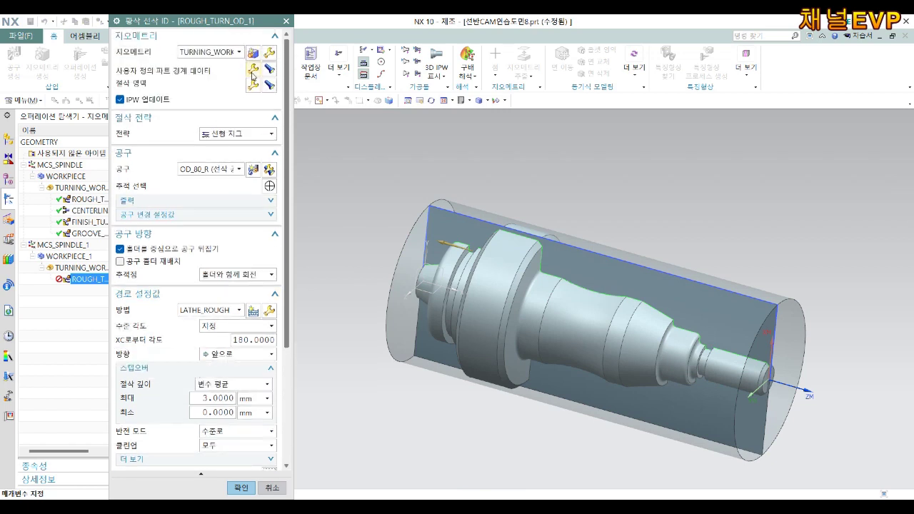
# Step: Limit axial trim plane 1 by a point in the Cut Region settings
pyautogui.click(252, 84)
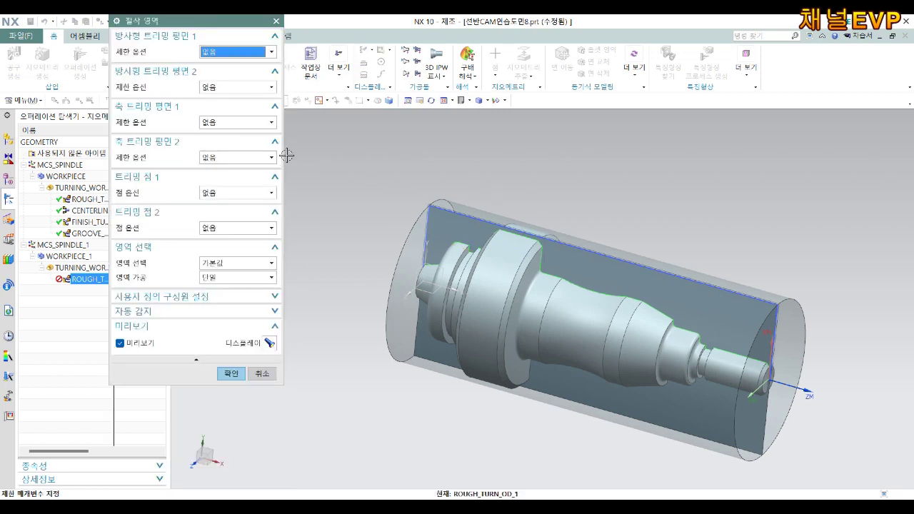
pyautogui.click(237, 123)
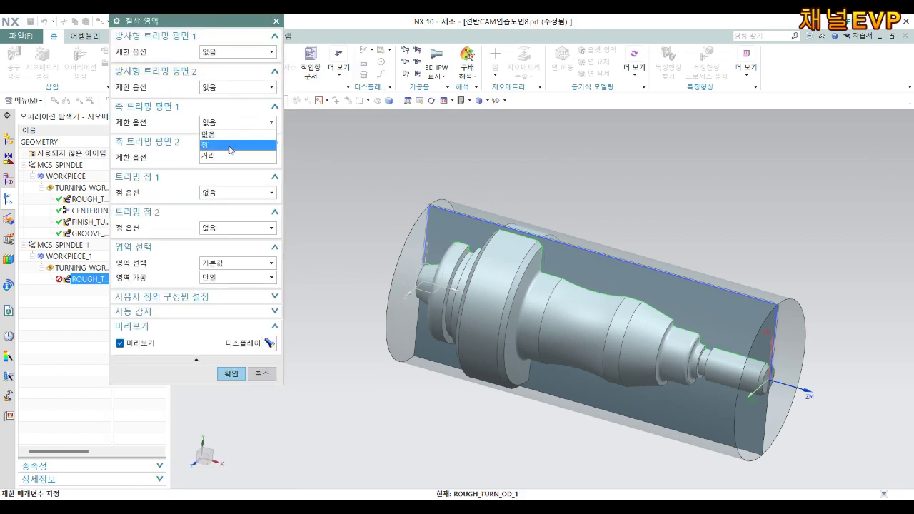
pyautogui.click(229, 145)
pyautogui.scroll(5, 582, 165)
pyautogui.scroll(2, 377, 252)
pyautogui.moveTo(432, 264)
pyautogui.mouseDown(button='middle')
pyautogui.moveTo(581, 255)
pyautogui.moveTo(526, 332)
pyautogui.moveTo(464, 300)
pyautogui.moveTo(413, 256)
pyautogui.mouseUp(button='middle')
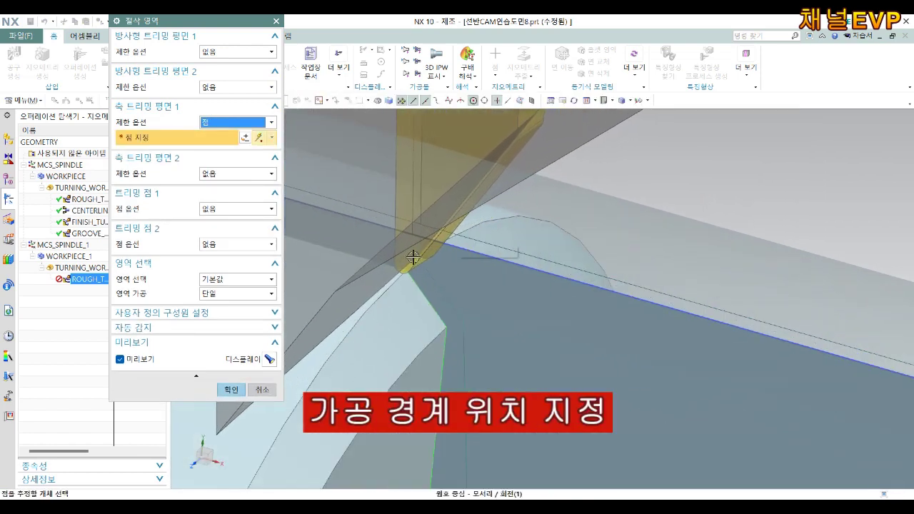
# Step: Place the trim point at the shoulder corner with XC -150 and accept the cut region
pyautogui.click(247, 139)
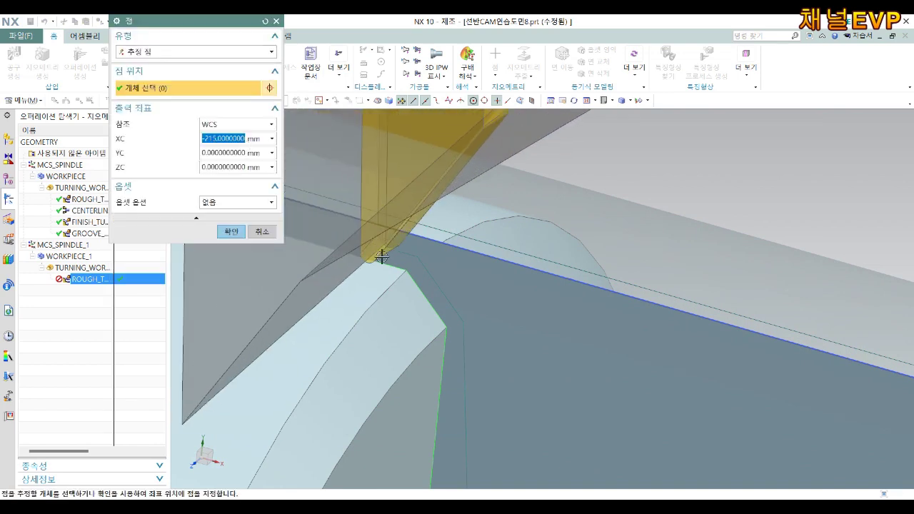
pyautogui.click(406, 267)
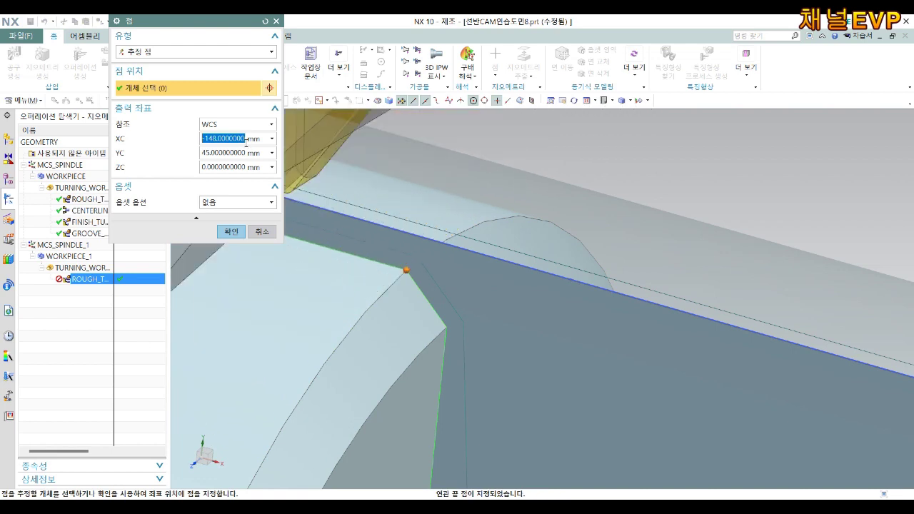
pyautogui.write('-150')
pyautogui.press('Tab')
pyautogui.write('45')
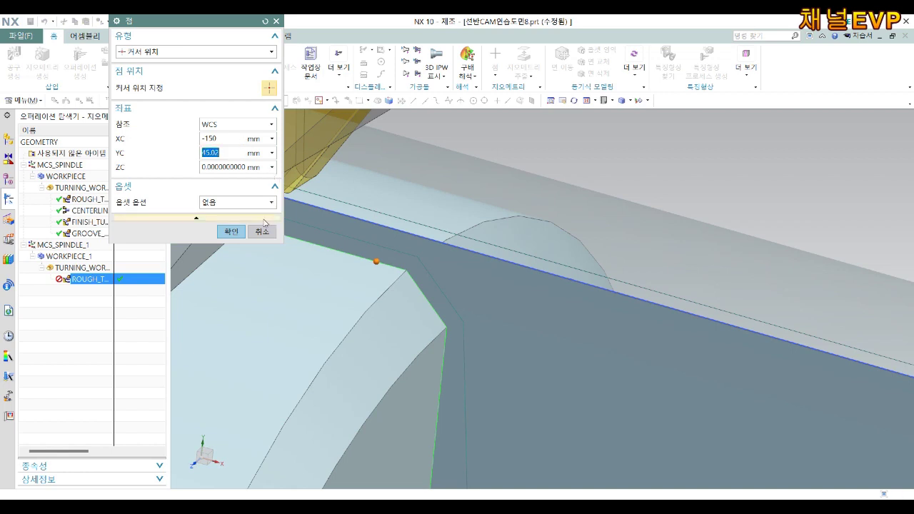
pyautogui.click(232, 231)
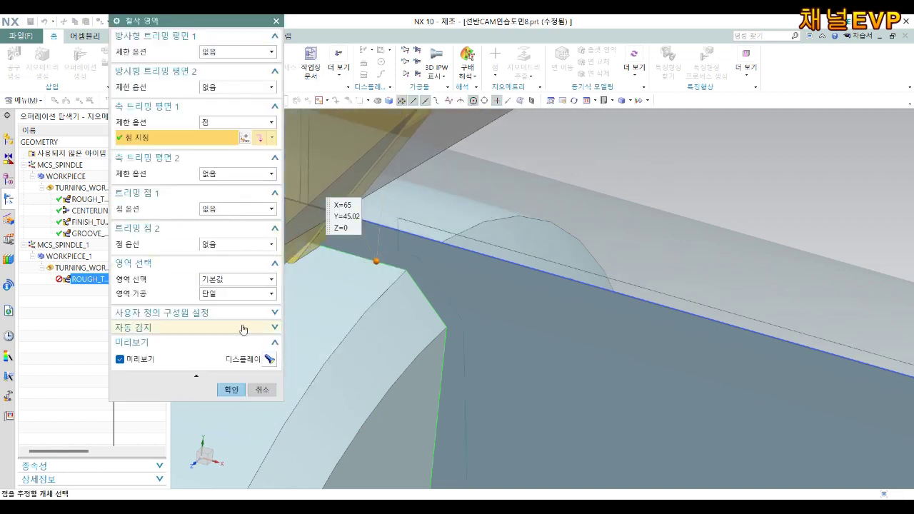
pyautogui.click(231, 389)
# Step: Open the part boundary editing settings
pyautogui.scroll(-3, 426, 299)
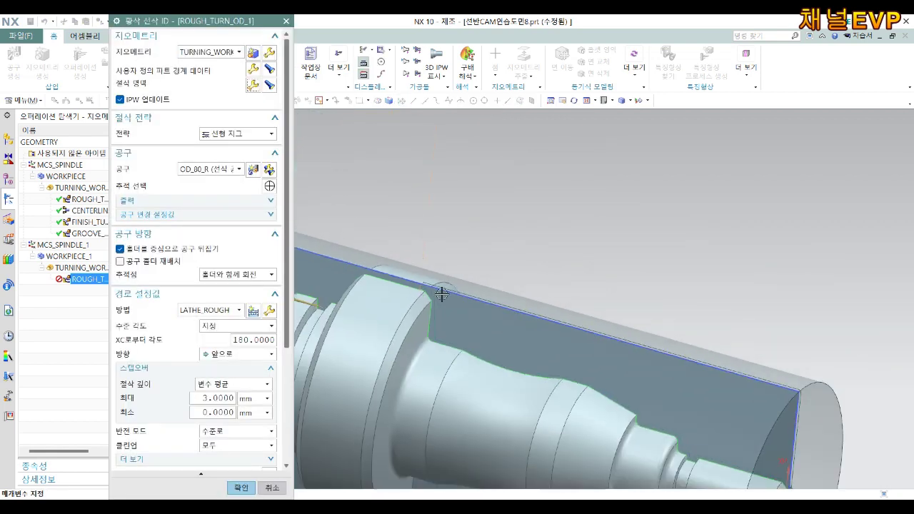
pyautogui.scroll(-2, 686, 384)
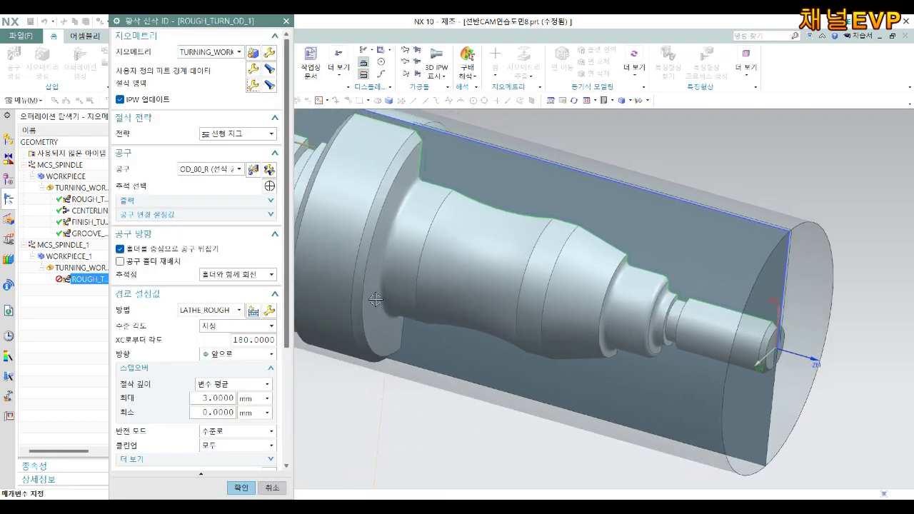
pyautogui.click(253, 70)
pyautogui.scroll(3, 732, 324)
# Step: Select the boundary member and turn on Ignore Member under Custom Member Data
pyautogui.scroll(2, 525, 307)
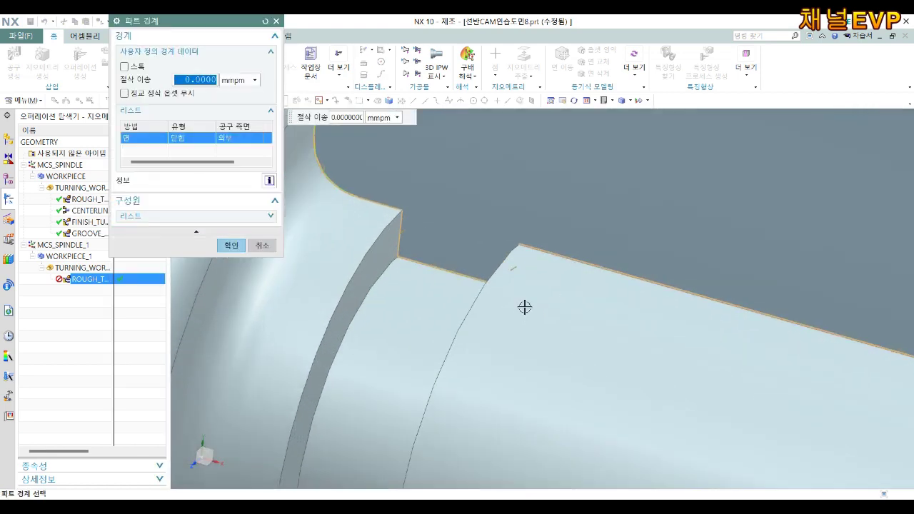
pyautogui.click(516, 267)
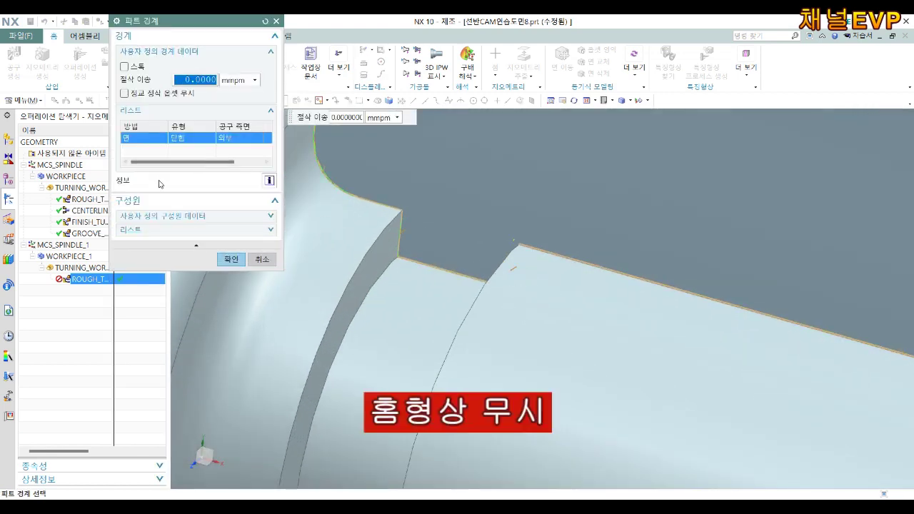
pyautogui.click(147, 216)
pyautogui.click(146, 245)
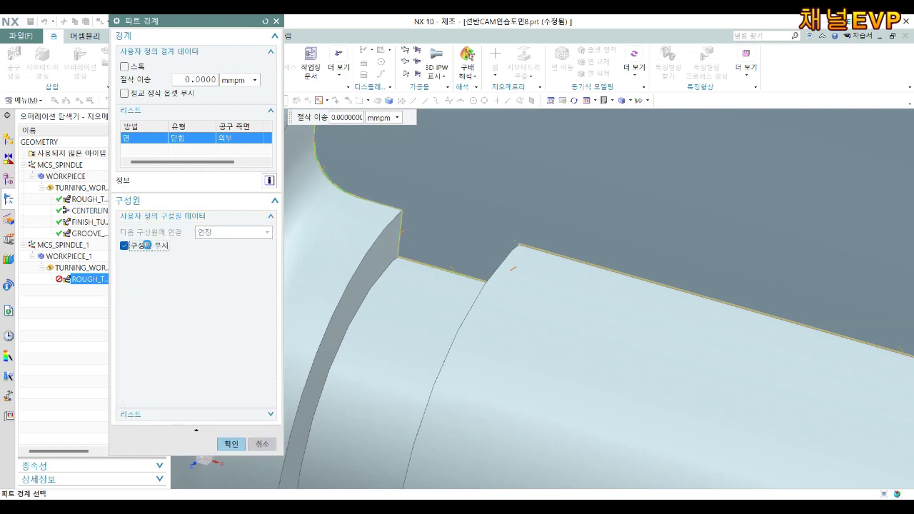
pyautogui.click(230, 308)
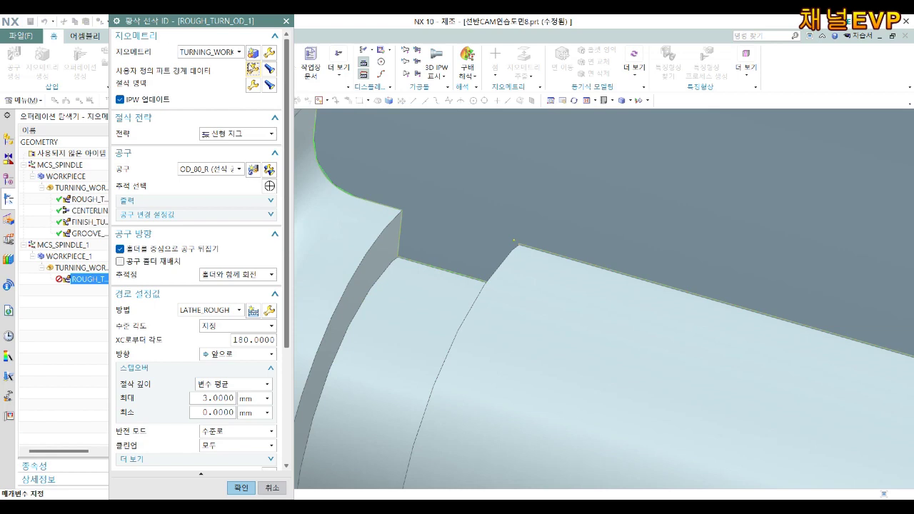
# Step: Ignore the groove member in the part boundary again and accept the roughing operation
pyautogui.click(253, 68)
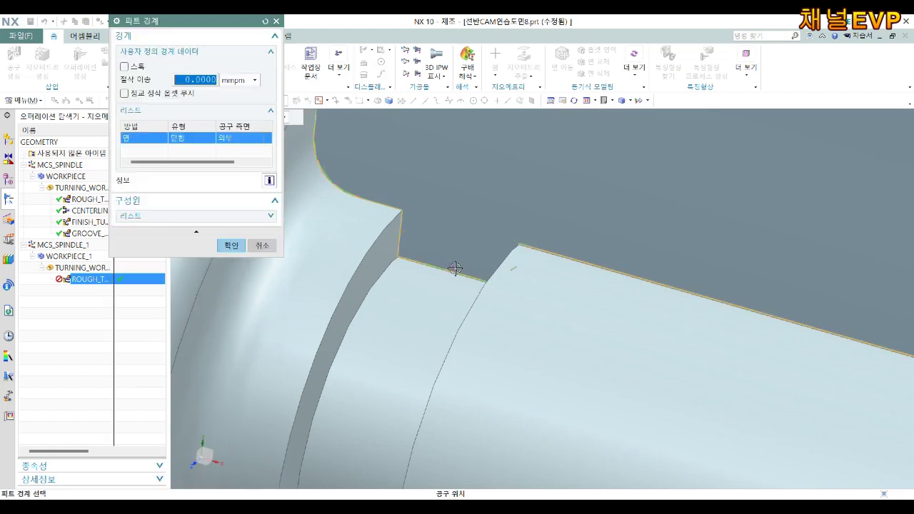
pyautogui.click(455, 269)
pyautogui.click(168, 245)
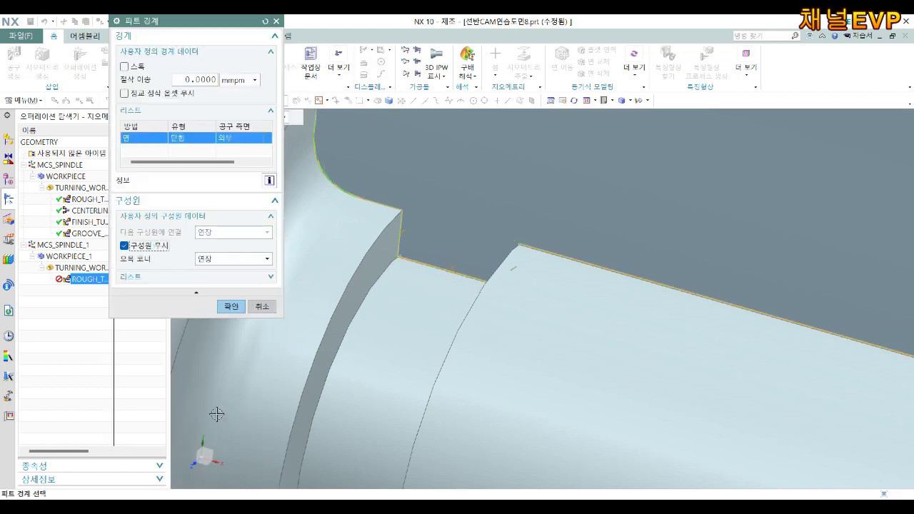
pyautogui.click(230, 306)
pyautogui.click(241, 488)
pyautogui.moveTo(474, 336)
pyautogui.mouseDown(button='middle')
pyautogui.moveTo(523, 279)
pyautogui.moveTo(639, 288)
pyautogui.moveTo(610, 271)
pyautogui.mouseUp(button='middle')
pyautogui.scroll(2, 525, 283)
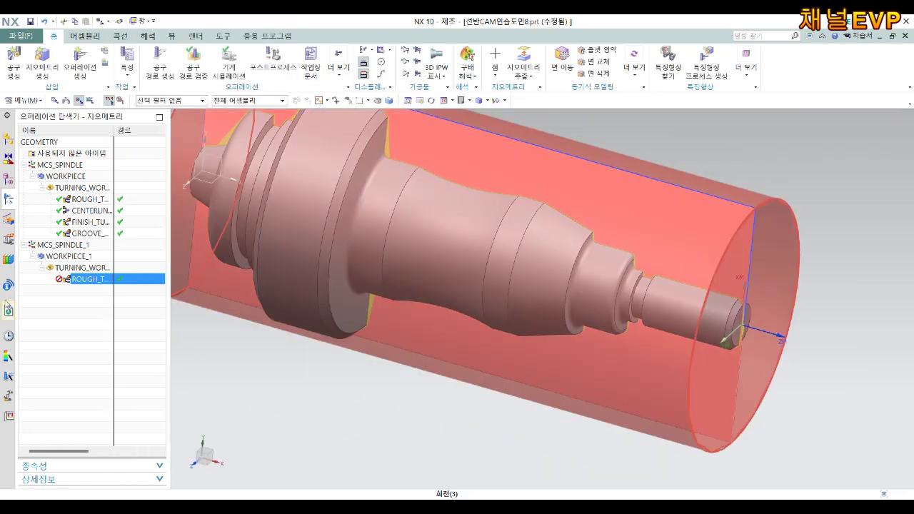
# Step: Reopen ROUGH_TURN_OD_1 and generate its roughing toolpath
pyautogui.doubleClick(79, 278)
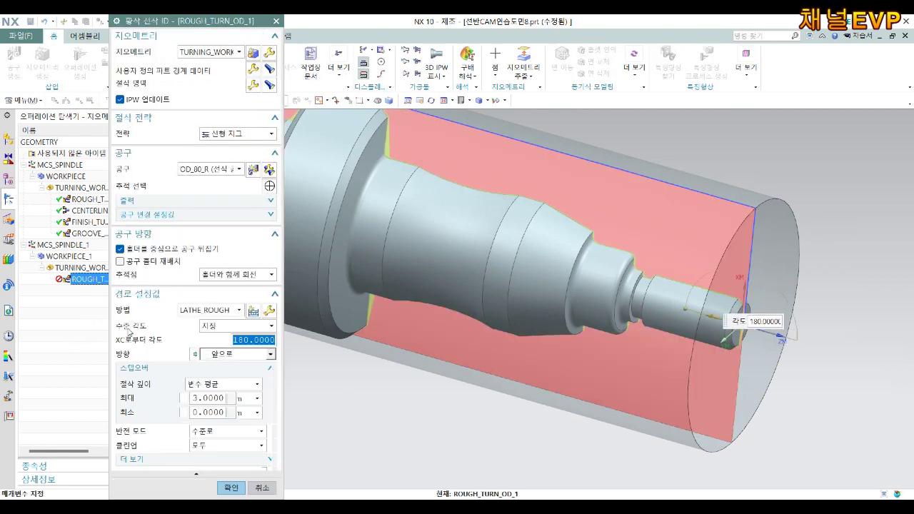
pyautogui.scroll(-5, 129, 332)
pyautogui.click(175, 461)
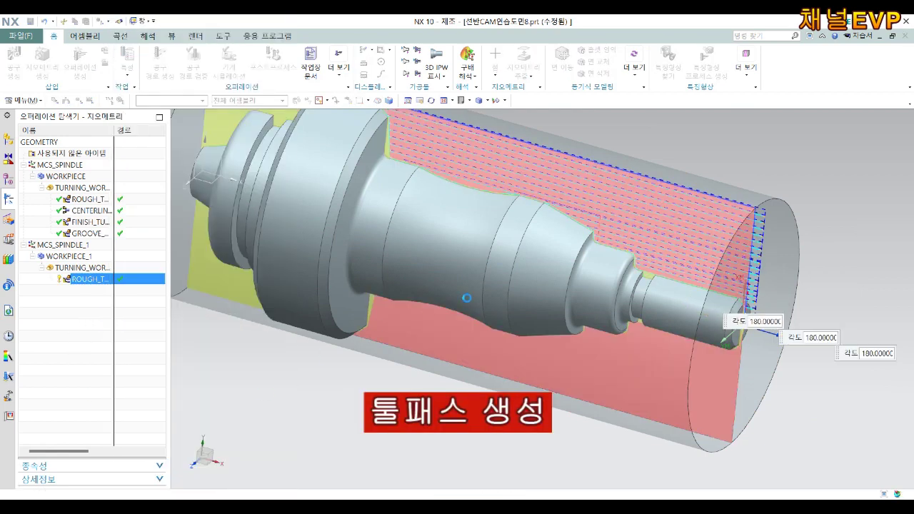
pyautogui.scroll(2, 482, 255)
pyautogui.scroll(-2, 492, 243)
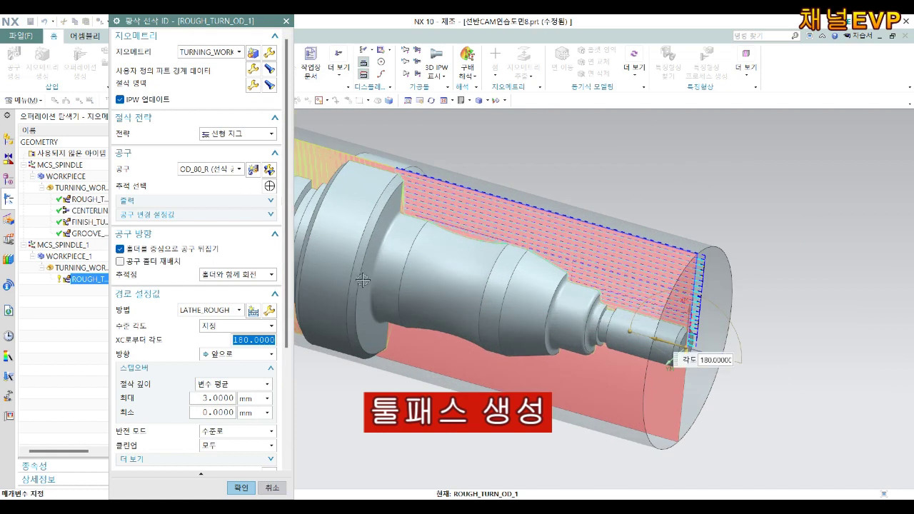
pyautogui.scroll(-4, 160, 284)
pyautogui.scroll(-1, 166, 418)
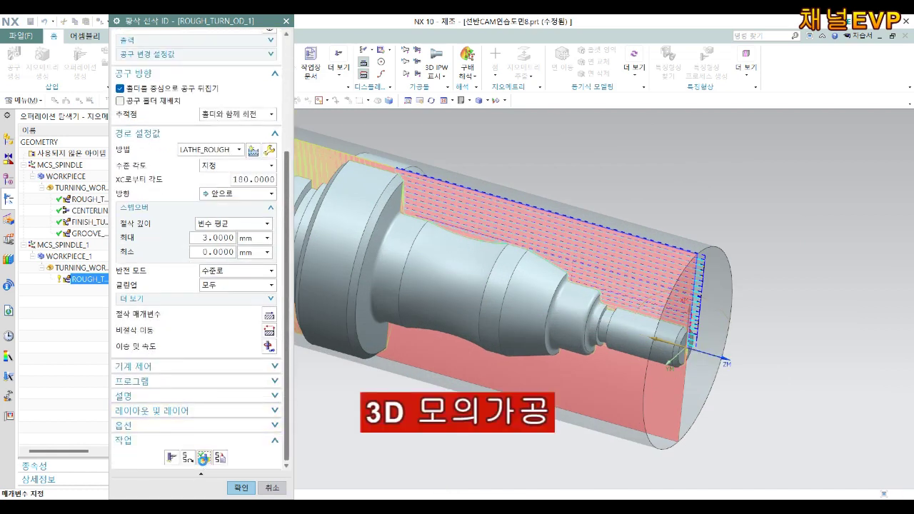
# Step: Verify the toolpath from a side view, then close the replay and the operation dialog
pyautogui.click(203, 458)
pyautogui.moveTo(681, 276)
pyautogui.mouseDown(button='middle')
pyautogui.moveTo(715, 247)
pyautogui.moveTo(713, 258)
pyautogui.mouseUp(button='middle')
pyautogui.scroll(2, 730, 320)
pyautogui.scroll(2, 714, 251)
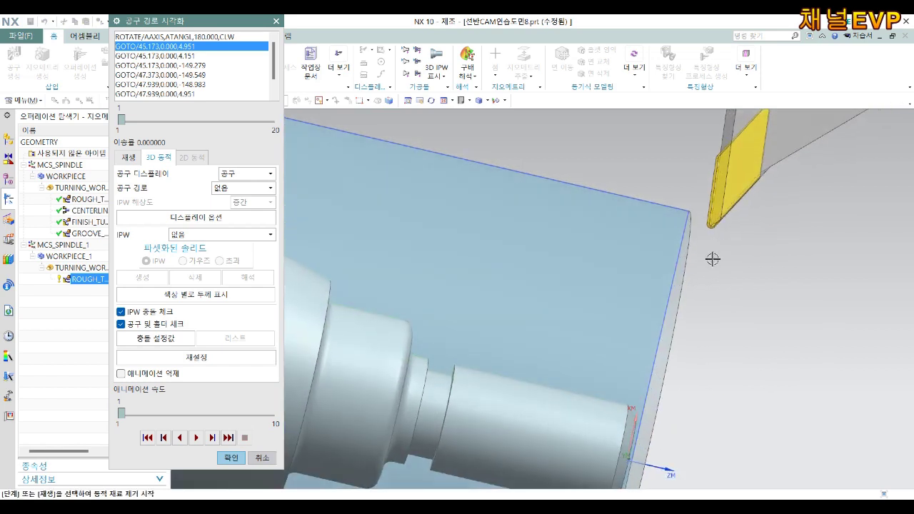
pyautogui.click(463, 101)
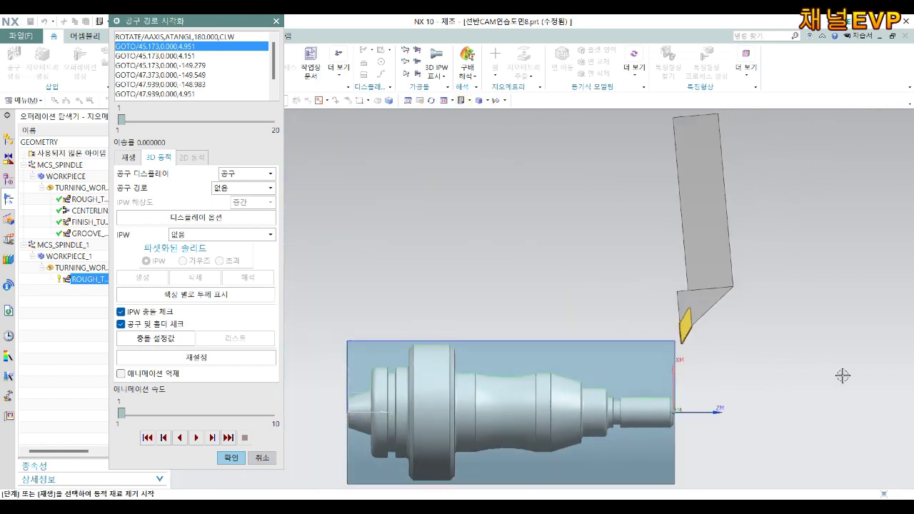
pyautogui.scroll(3, 796, 385)
pyautogui.scroll(1, 713, 322)
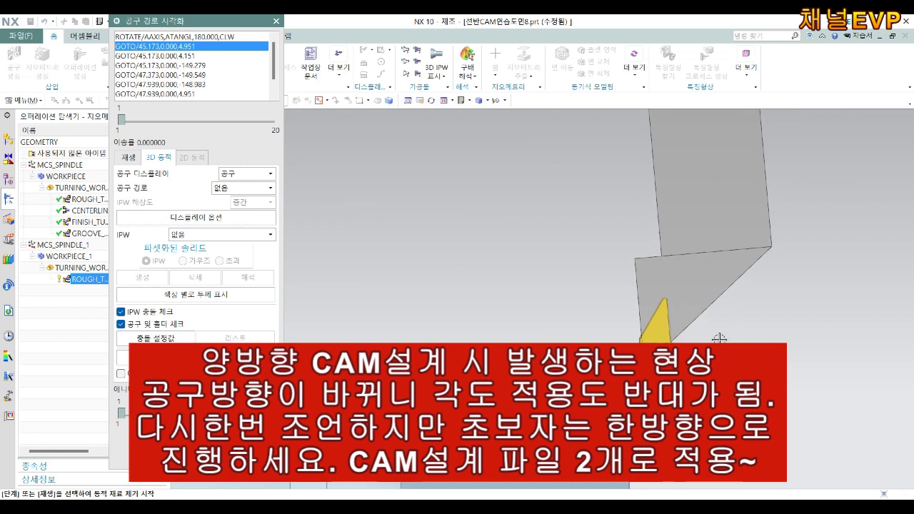
pyautogui.click(237, 460)
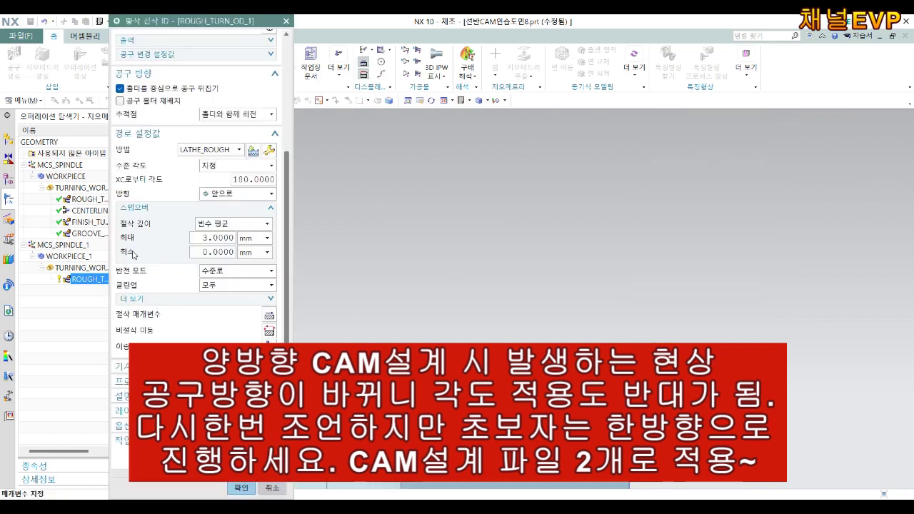
pyautogui.click(237, 488)
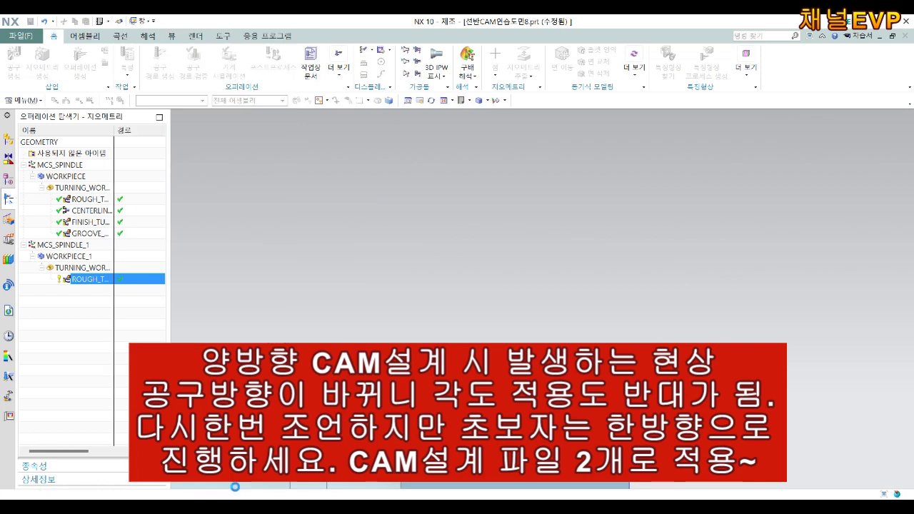
# Step: Switch to Machine Tool View and change OD_80_R's insert orientation angle from 95 to 75
pyautogui.rightClick(57, 334)
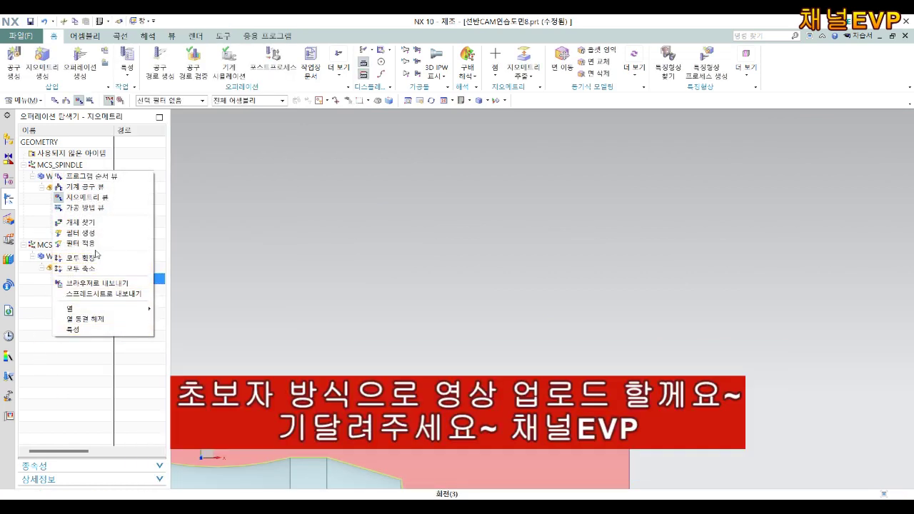
pyautogui.click(94, 187)
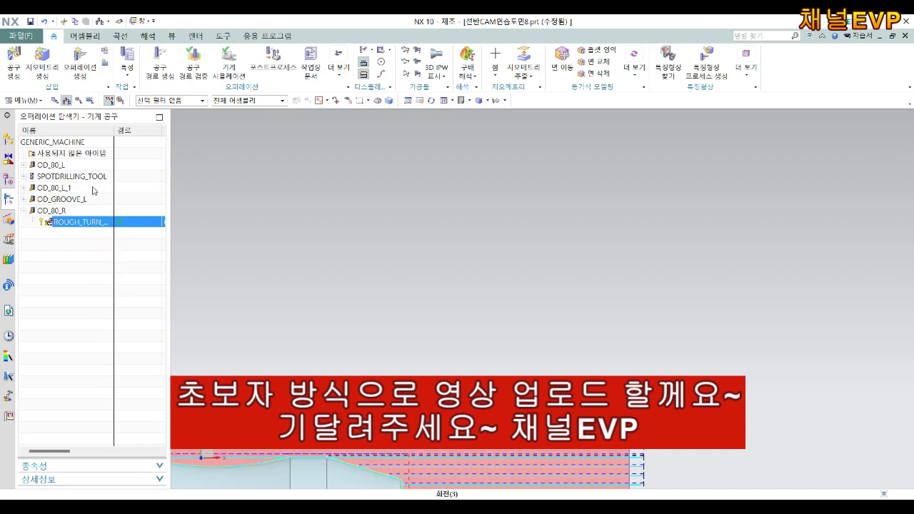
pyautogui.doubleClick(54, 211)
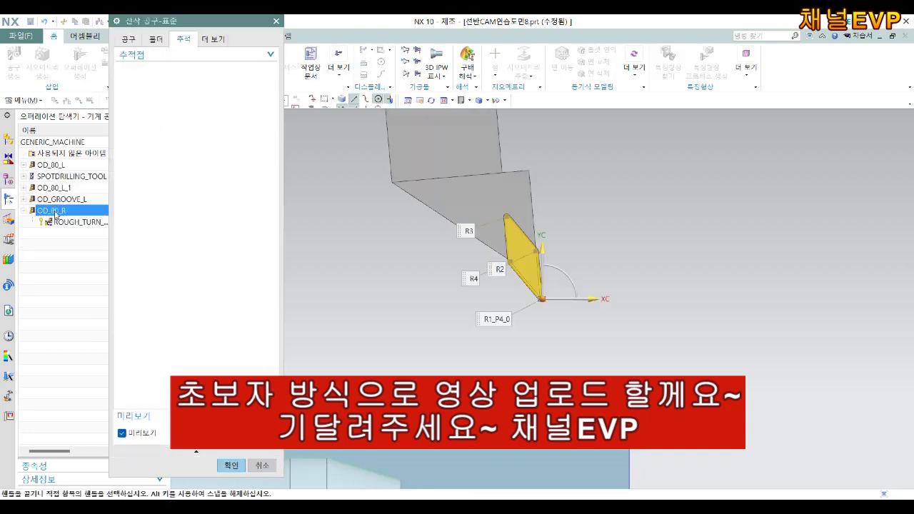
pyautogui.click(129, 39)
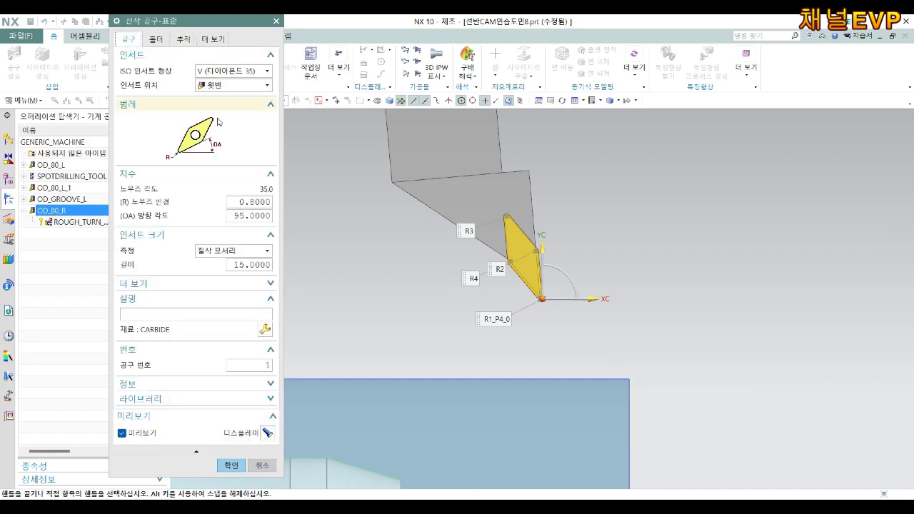
pyautogui.doubleClick(243, 216)
pyautogui.write('75')
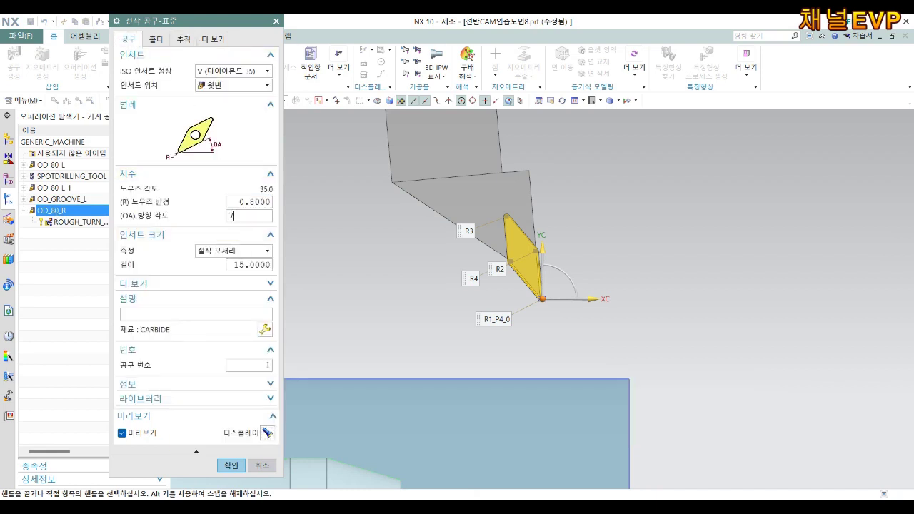
pyautogui.press('Return')
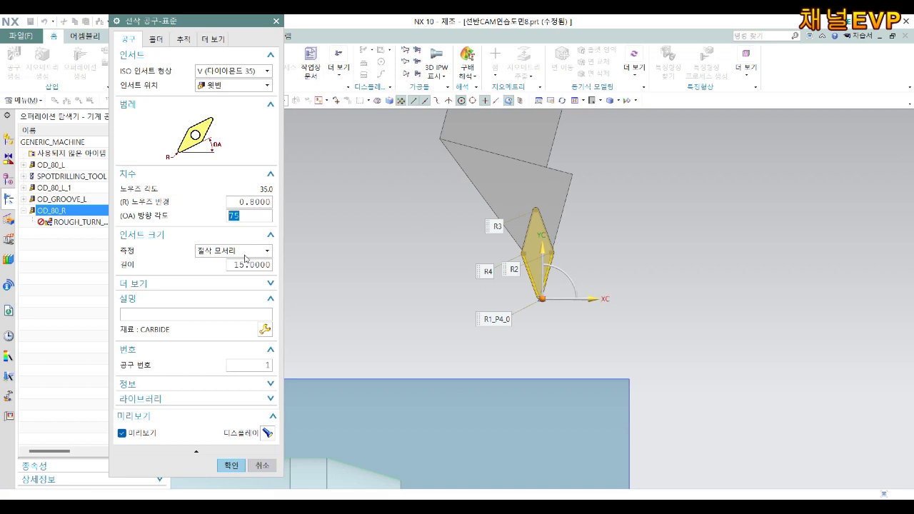
pyautogui.click(232, 465)
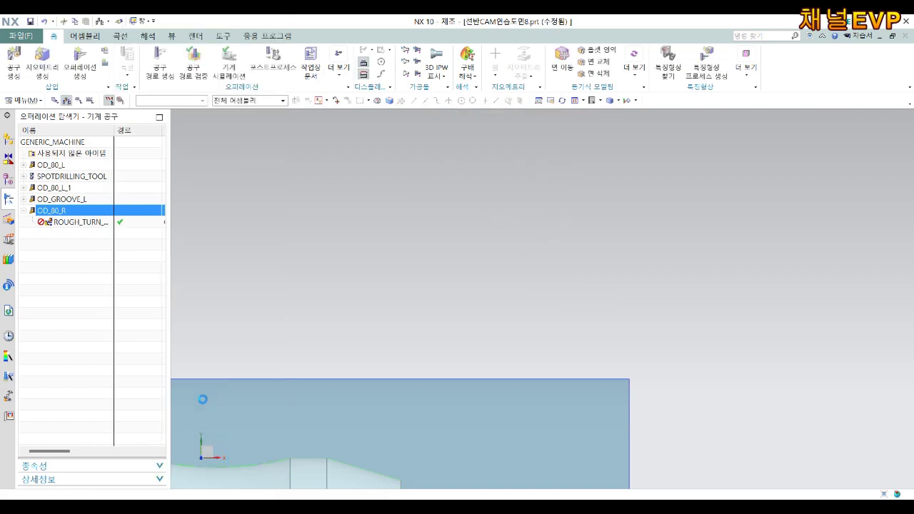
# Step: Replay ROUGH_TURN_OD_1's tool path with the 75° tool, then close the operation
pyautogui.doubleClick(68, 223)
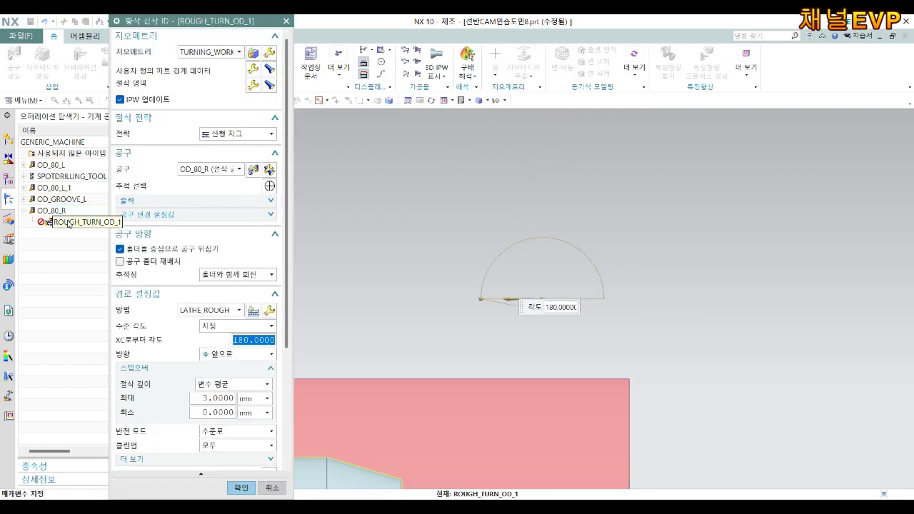
pyautogui.scroll(-5, 170, 317)
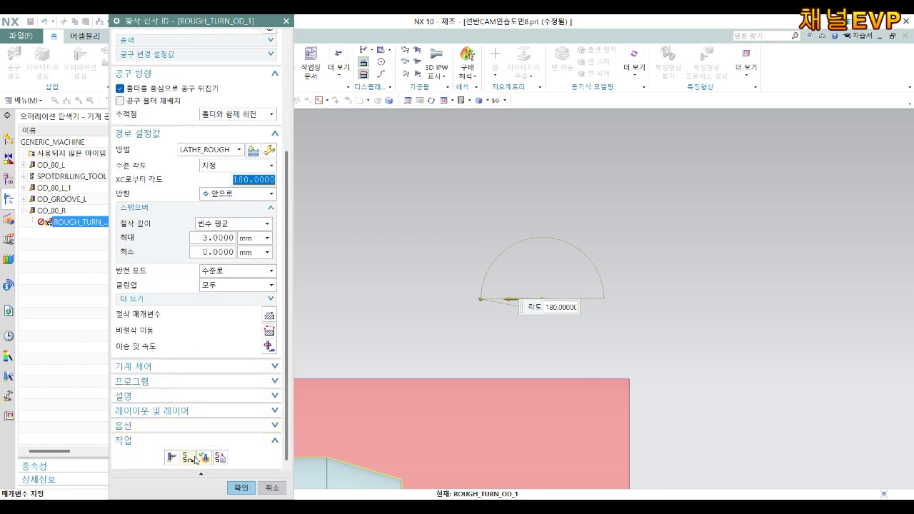
pyautogui.middleClick(207, 457)
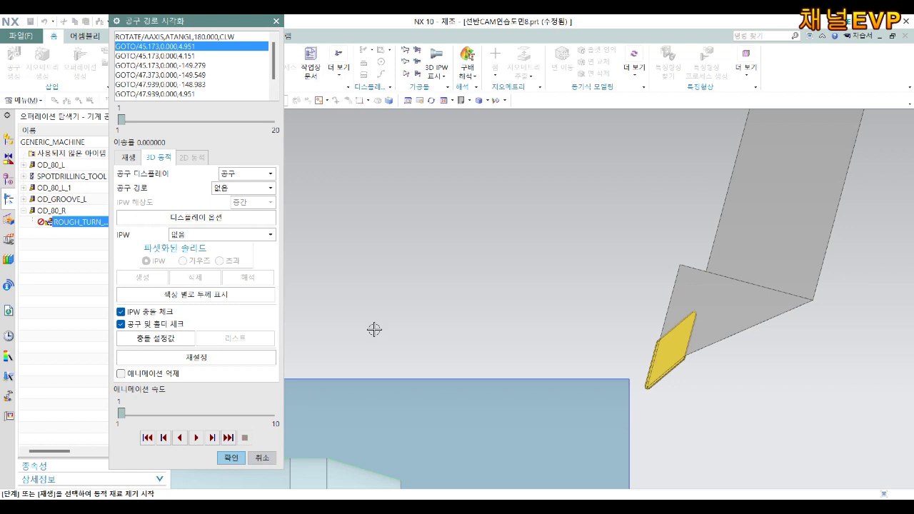
pyautogui.click(262, 458)
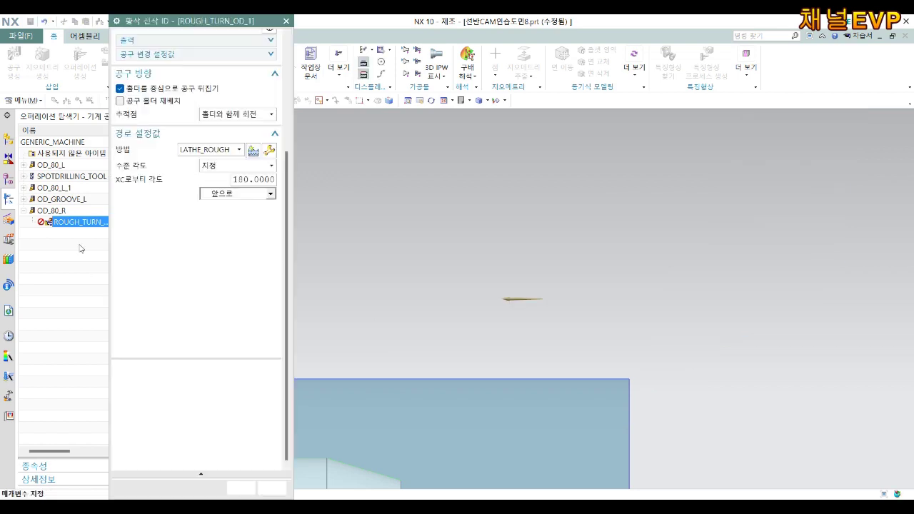
pyautogui.click(43, 212)
pyautogui.click(272, 488)
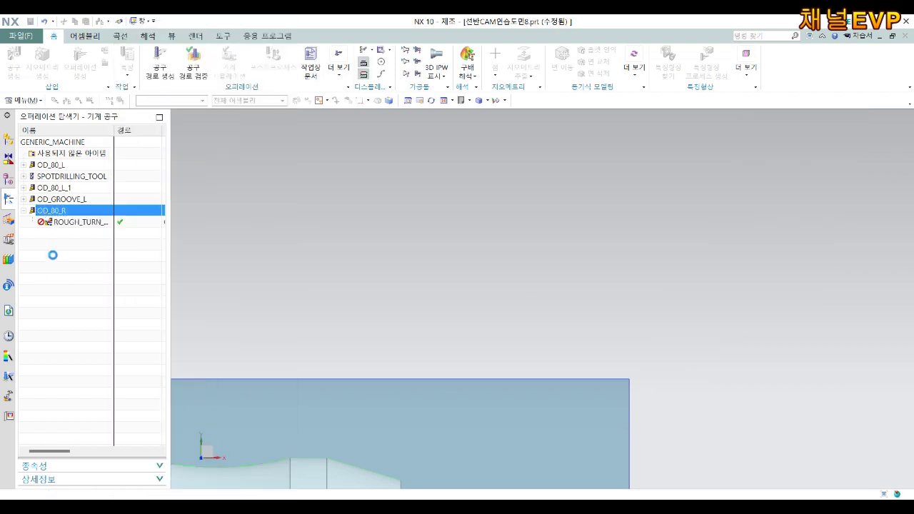
# Step: Change OD_80_R's insert orientation angle from 75 to 85 and accept the tool
pyautogui.doubleClick(53, 212)
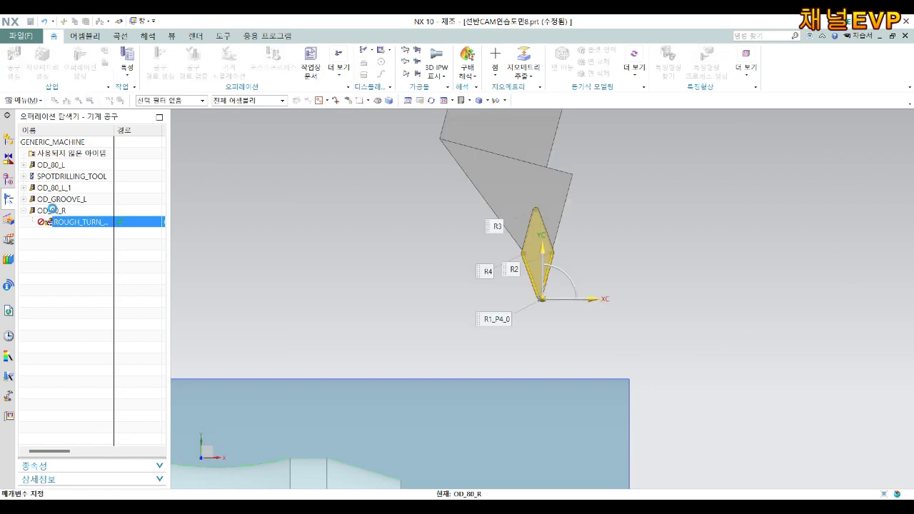
pyautogui.click(128, 38)
pyautogui.click(244, 218)
pyautogui.write('85')
pyautogui.press('Return')
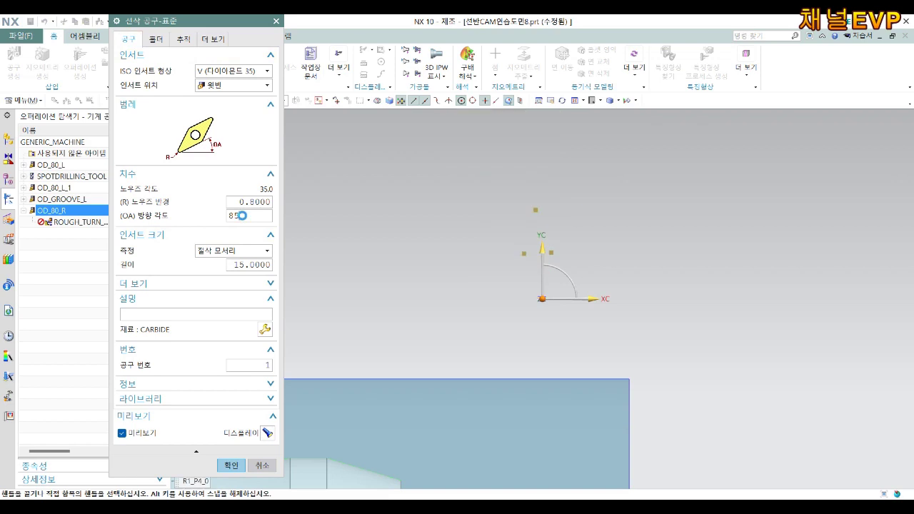
pyautogui.click(230, 465)
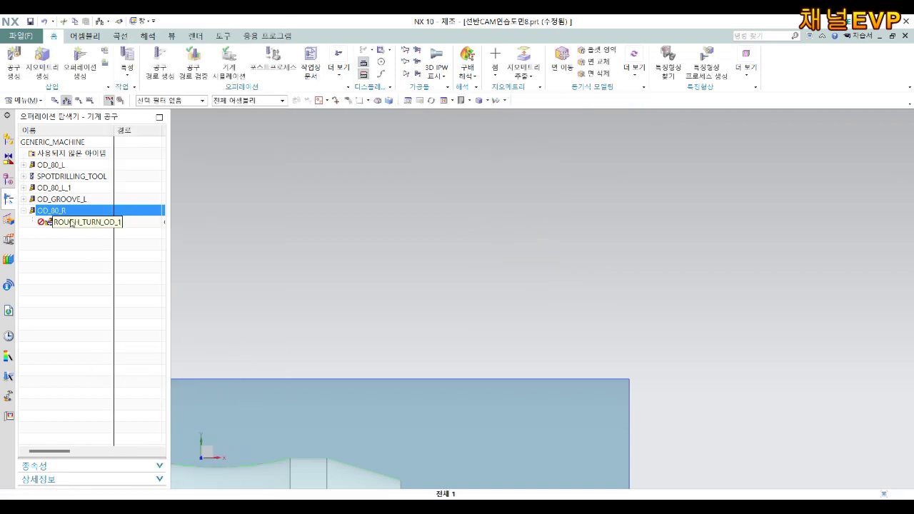
pyautogui.click(71, 223)
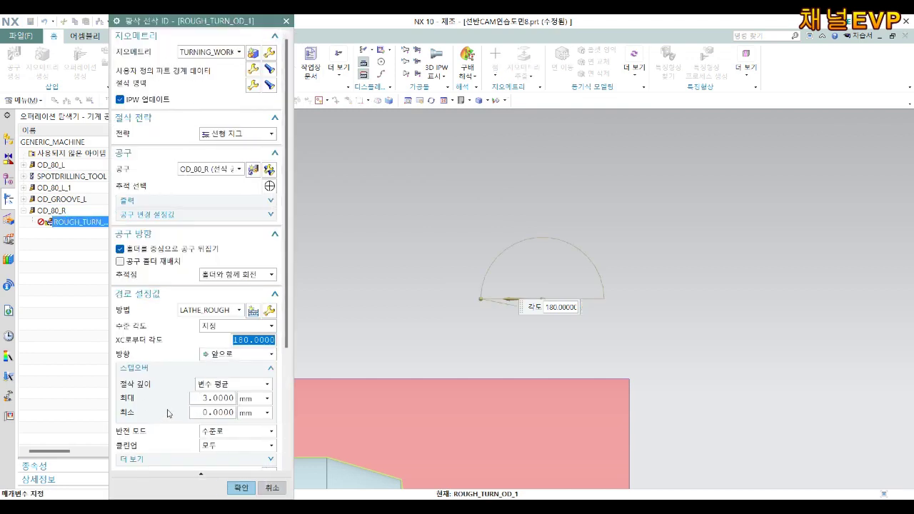
# Step: Regenerate ROUGH_TURN_OD_1 with the 85° tool and start its 3D material-removal simulation
pyautogui.scroll(-5, 196, 321)
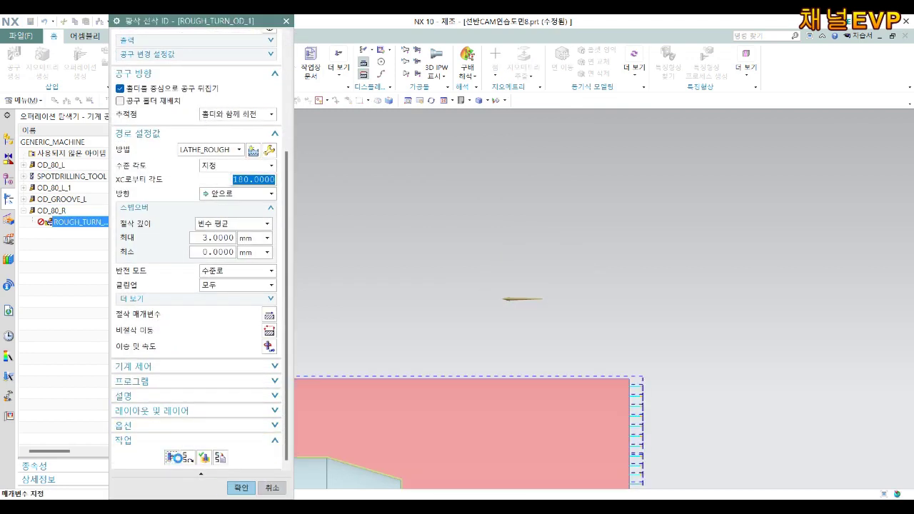
pyautogui.click(175, 458)
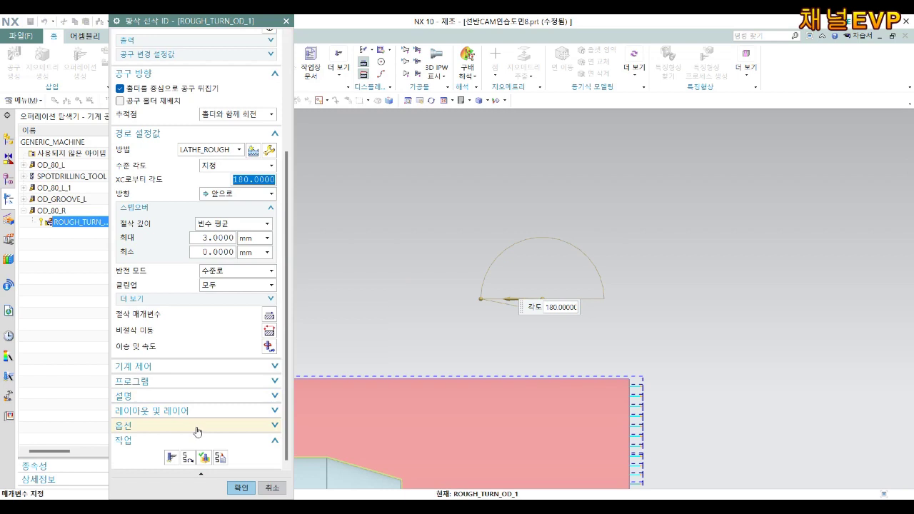
pyautogui.click(205, 458)
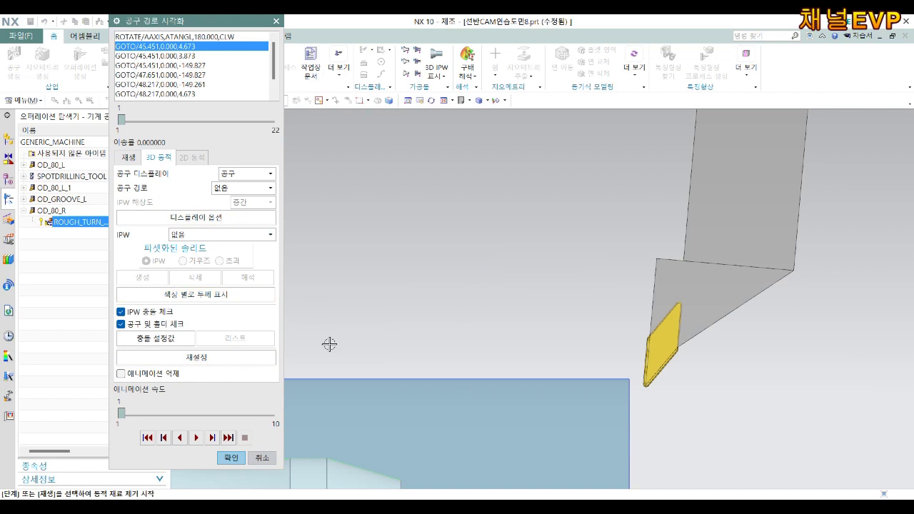
pyautogui.scroll(-5, 473, 298)
pyautogui.moveTo(435, 316); pyautogui.dragTo(439, 325, button='middle')
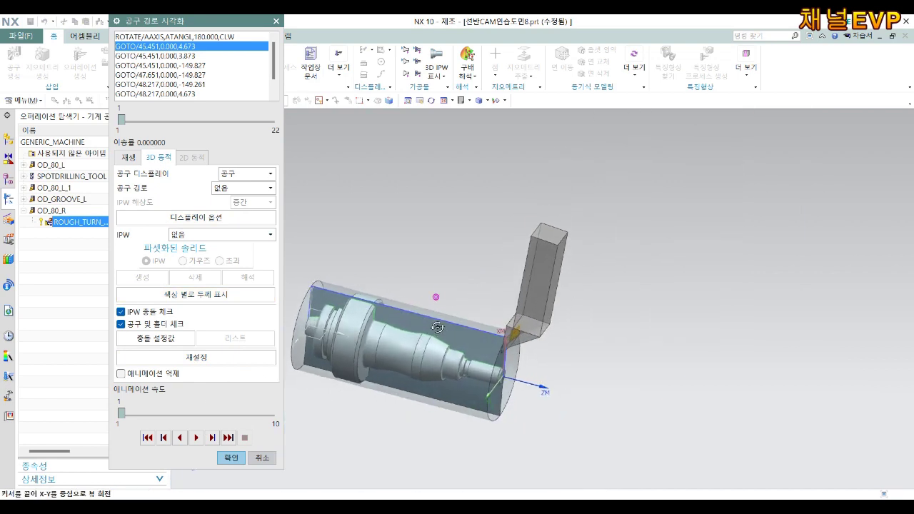
pyautogui.scroll(1, 582, 360)
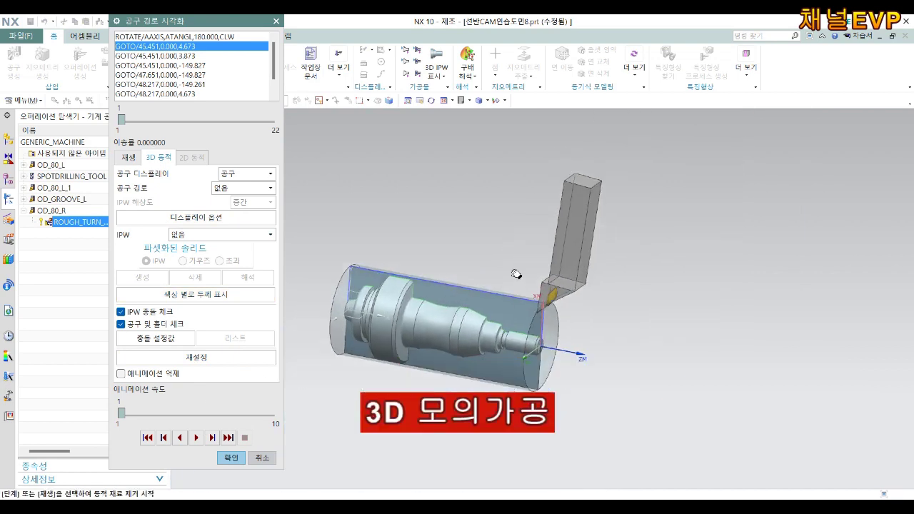
pyautogui.scroll(3, 612, 254)
pyautogui.moveTo(602, 267)
pyautogui.mouseDown(button='middle')
pyautogui.moveTo(600, 289)
pyautogui.moveTo(570, 280)
pyautogui.mouseUp(button='middle')
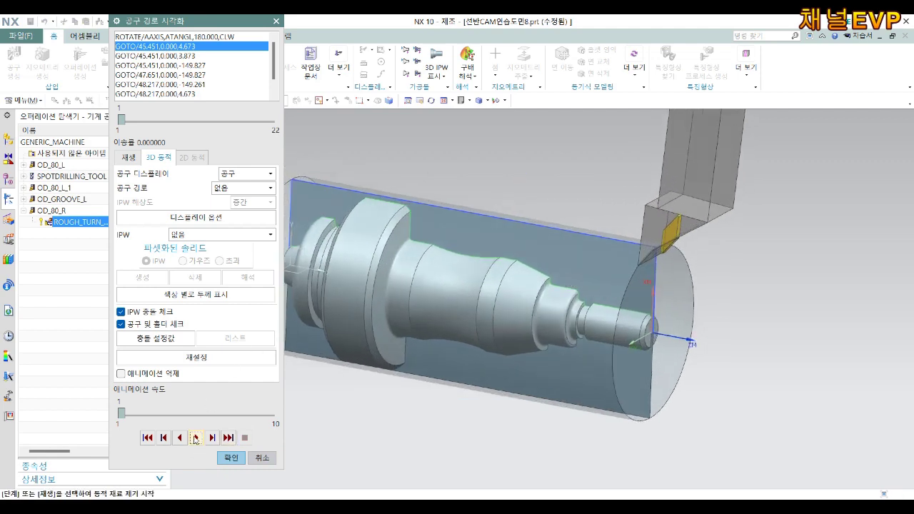
pyautogui.click(195, 439)
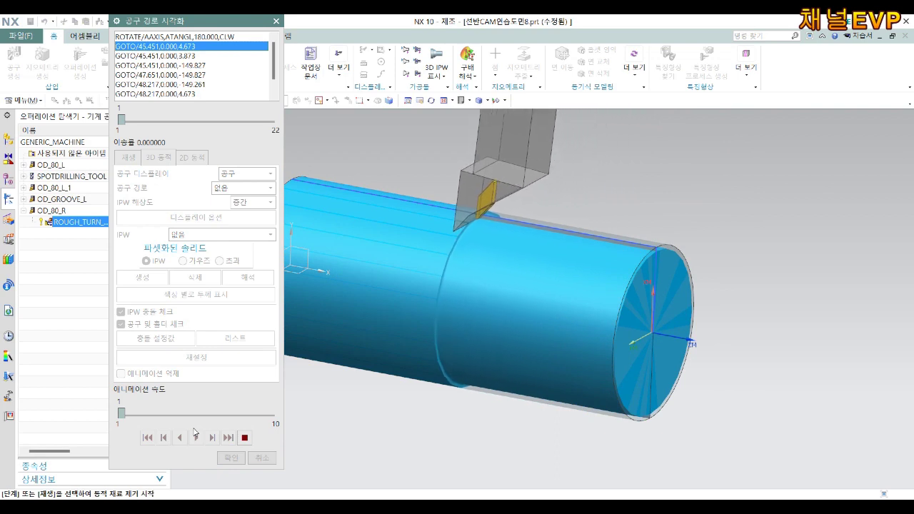
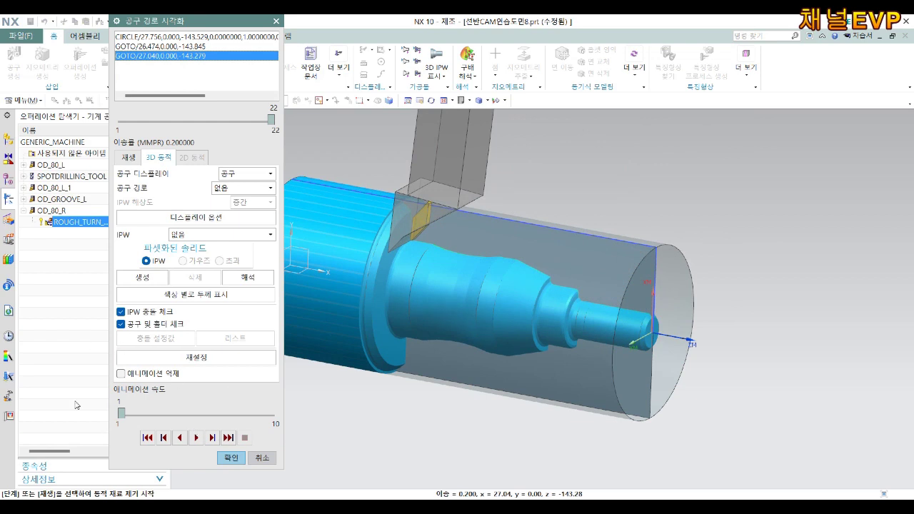
# Step: Close the rough-turn dialogs, switch the navigator to Geometry View, and start a centerline spot-drill operation
pyautogui.click(232, 459)
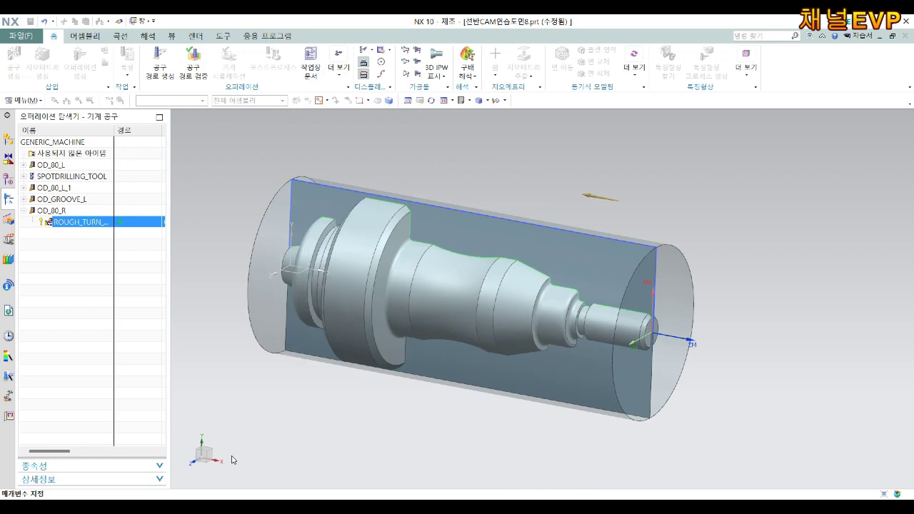
pyautogui.click(234, 491)
pyautogui.rightClick(68, 247)
pyautogui.click(100, 266)
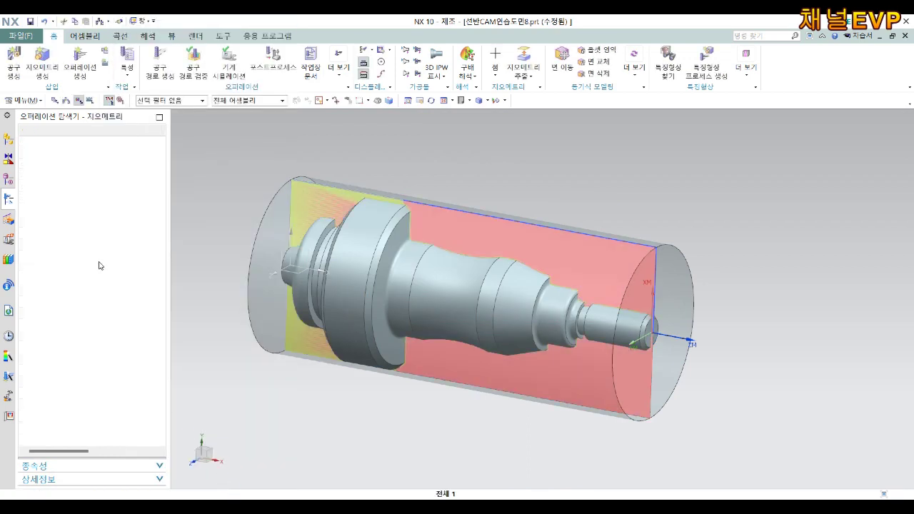
pyautogui.click(93, 74)
pyautogui.click(155, 90)
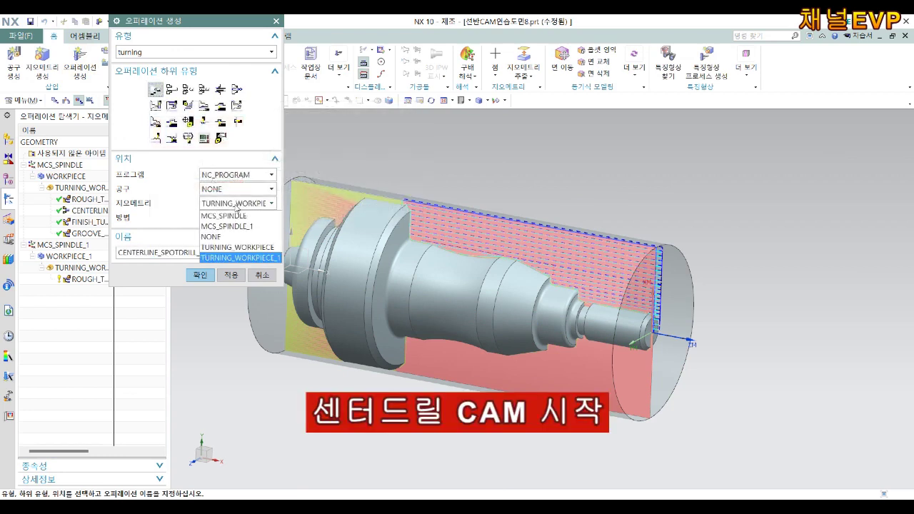
# Step: Create the spot-drill on TURNING_WORKPIECE and assign it the SPOTDRILLING_TOOL
pyautogui.click(236, 257)
pyautogui.click(201, 276)
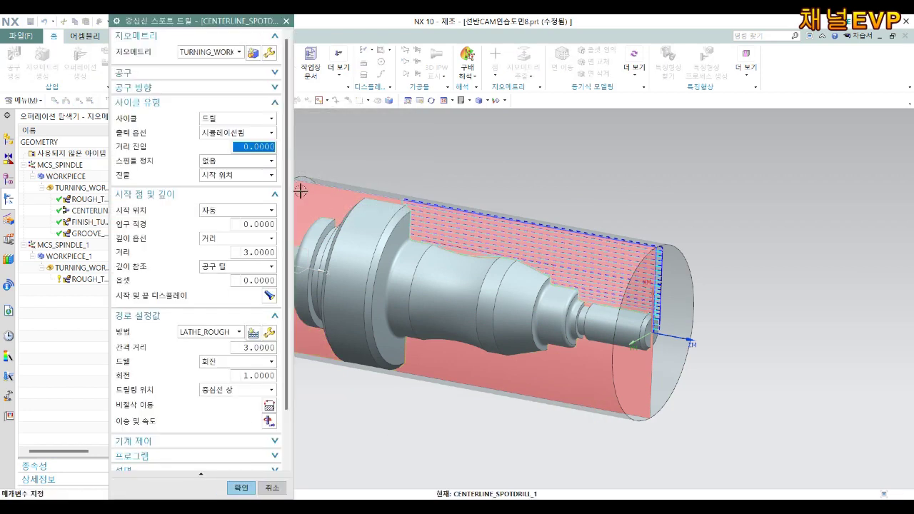
pyautogui.click(236, 72)
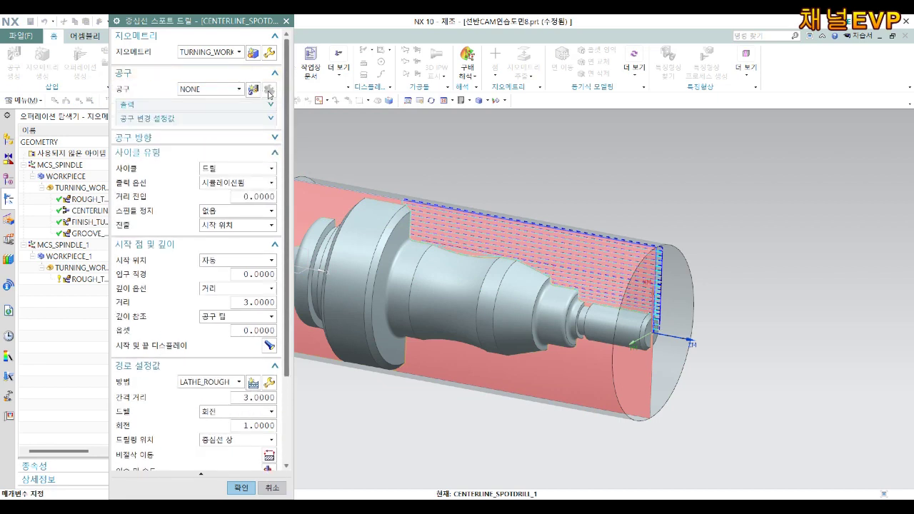
pyautogui.click(239, 89)
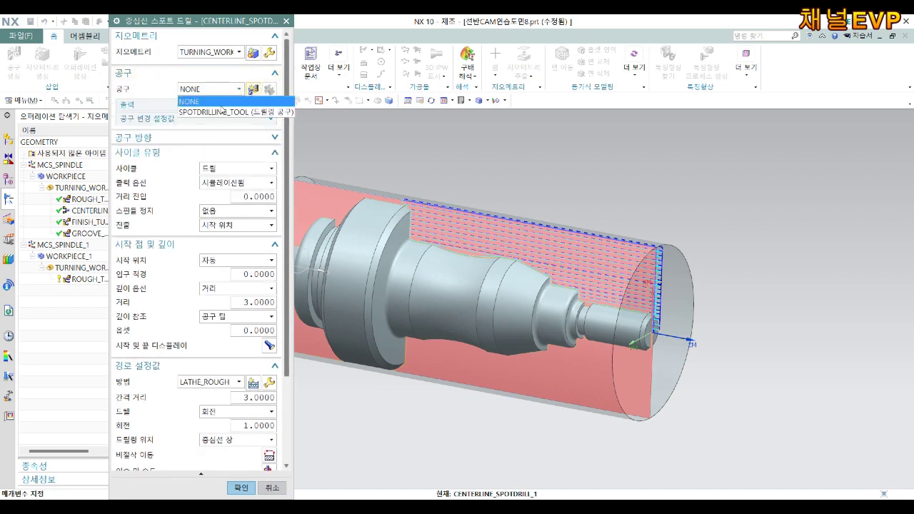
pyautogui.click(221, 111)
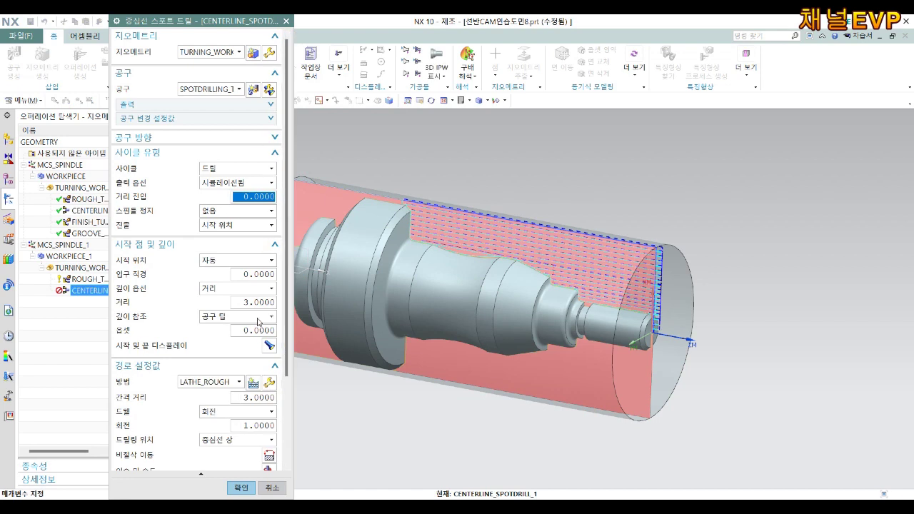
# Step: Set the drilling depth to 2 mm, with 800 smm speed and 0.1 mmpr feed
pyautogui.click(253, 303)
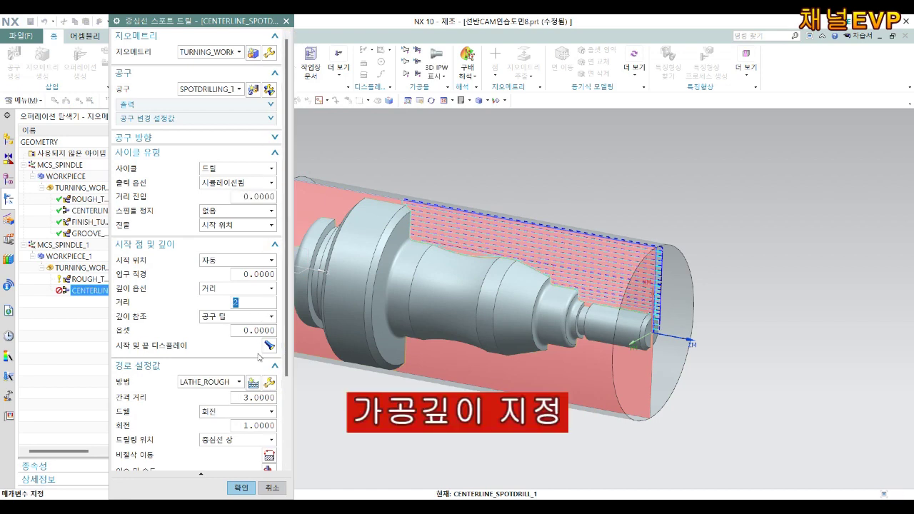
pyautogui.scroll(-2, 251, 387)
pyautogui.click(269, 414)
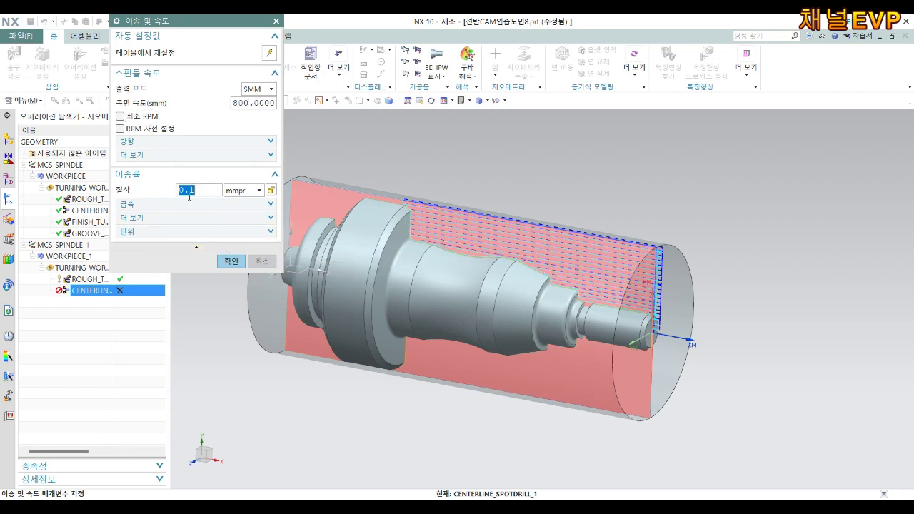
# Step: Accept the feeds and speeds and generate the spot-drill toolpath
pyautogui.click(222, 261)
pyautogui.scroll(-5, 176, 381)
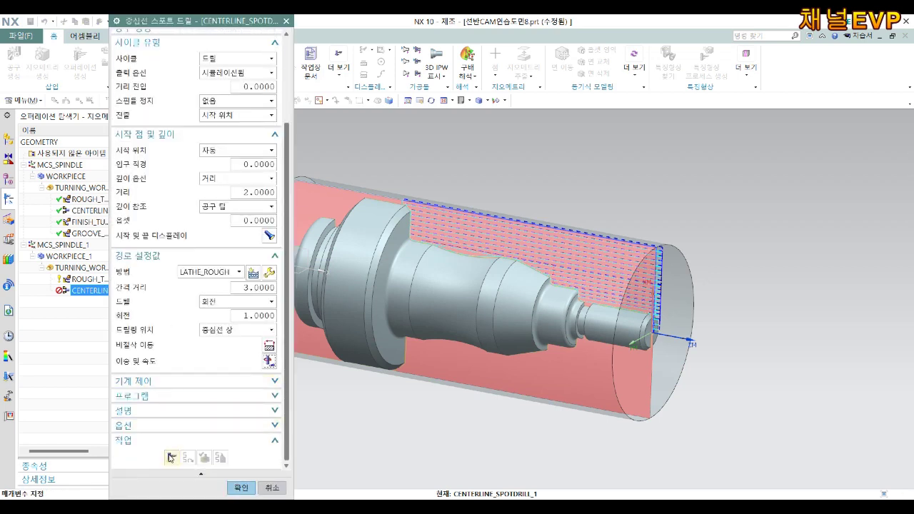
pyautogui.click(213, 456)
pyautogui.scroll(5, 671, 351)
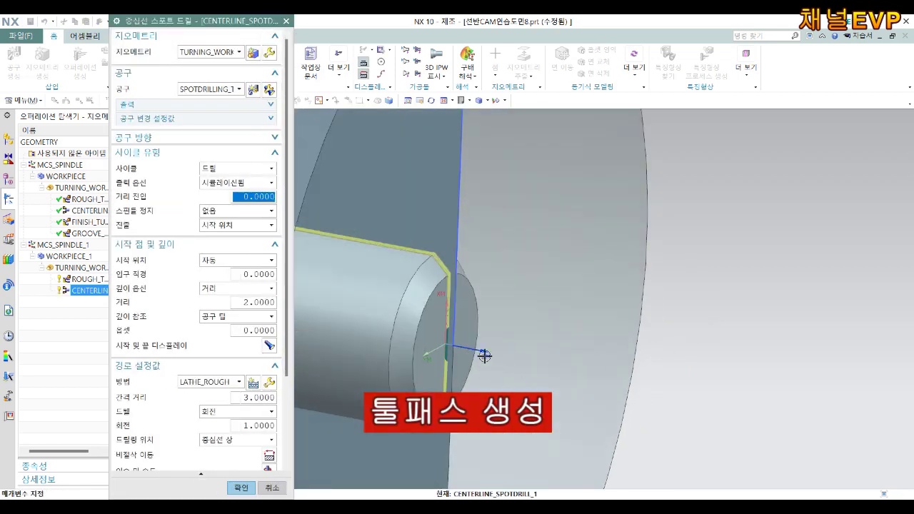
pyautogui.scroll(-2, 493, 342)
pyautogui.scroll(-2, 497, 330)
pyautogui.scroll(1, 345, 366)
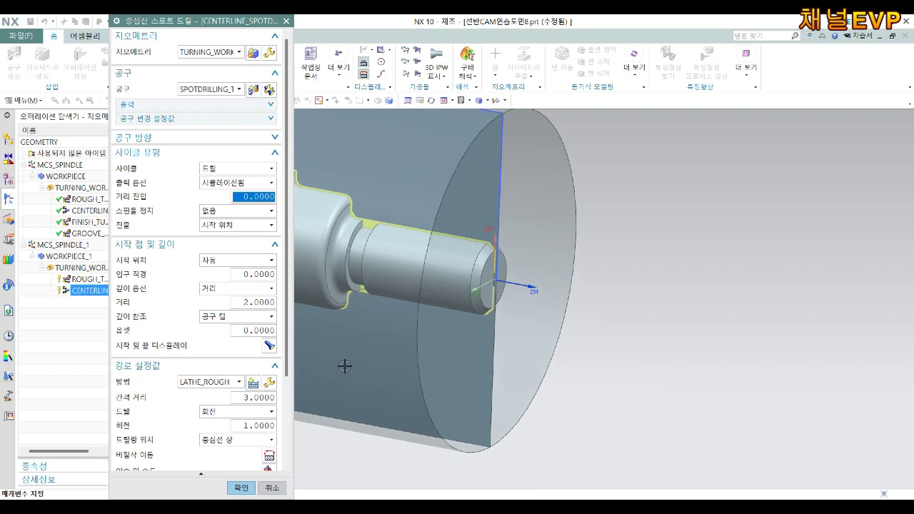
pyautogui.scroll(-3, 245, 398)
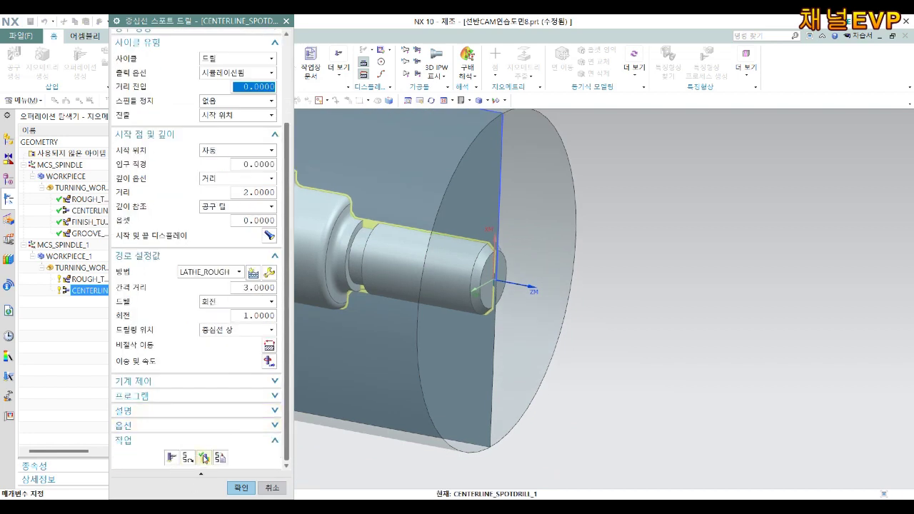
# Step: Check the toolpath in a 3D Dynamic simulation, fit the view, and save the operation
pyautogui.click(204, 457)
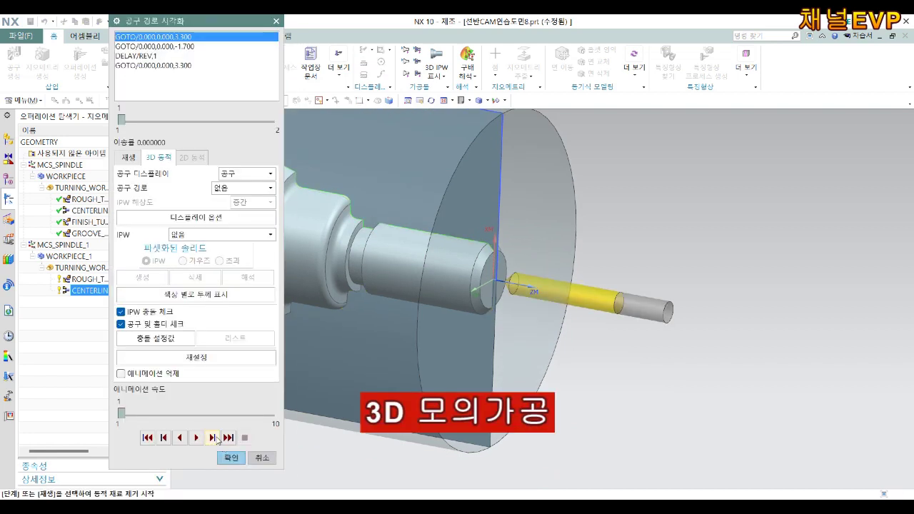
pyautogui.click(194, 437)
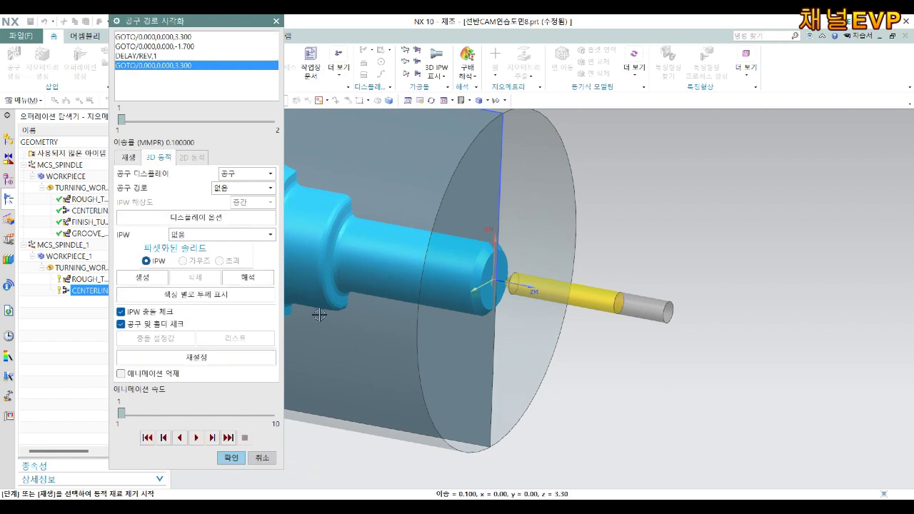
pyautogui.click(229, 464)
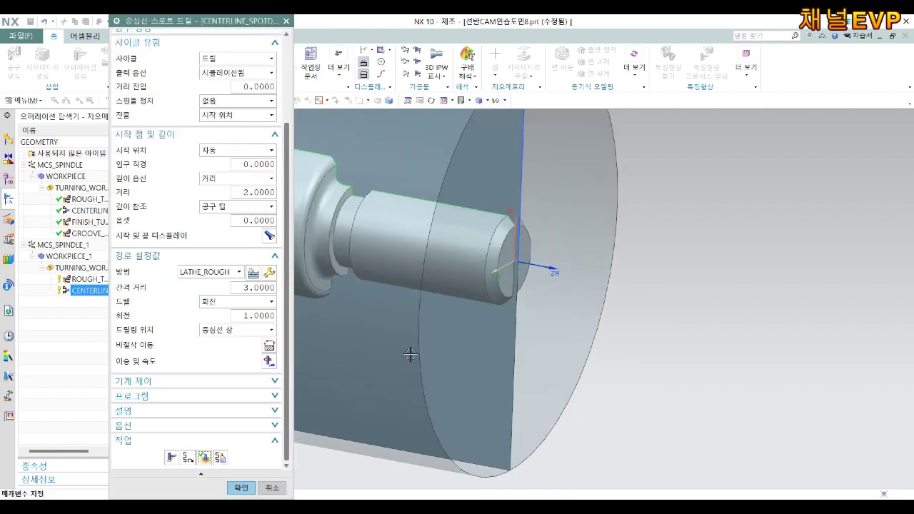
pyautogui.scroll(-3, 415, 348)
pyautogui.hotkey('ctrl', 'f')
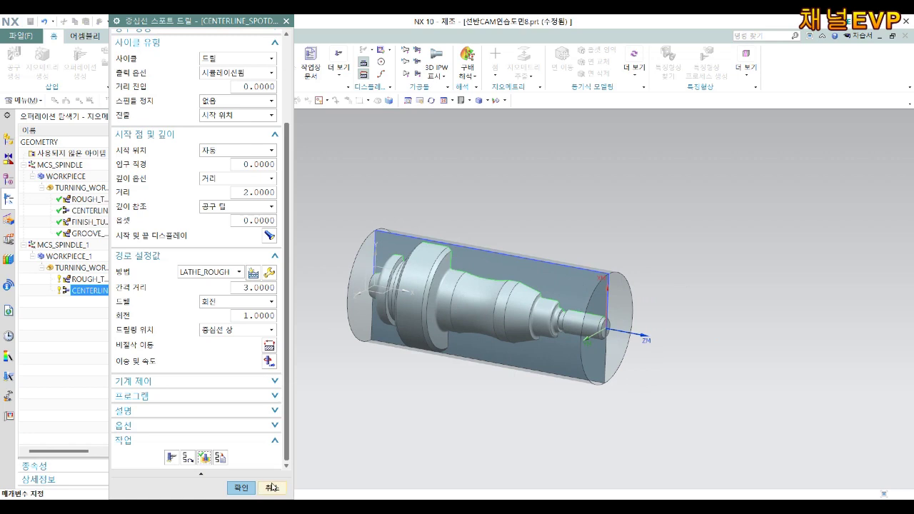
pyautogui.click(240, 489)
pyautogui.scroll(2, 524, 292)
# Step: Create a FINISH_TURN_OD operation on the TURNING_WORKPIECE geometry
pyautogui.scroll(2, 524, 314)
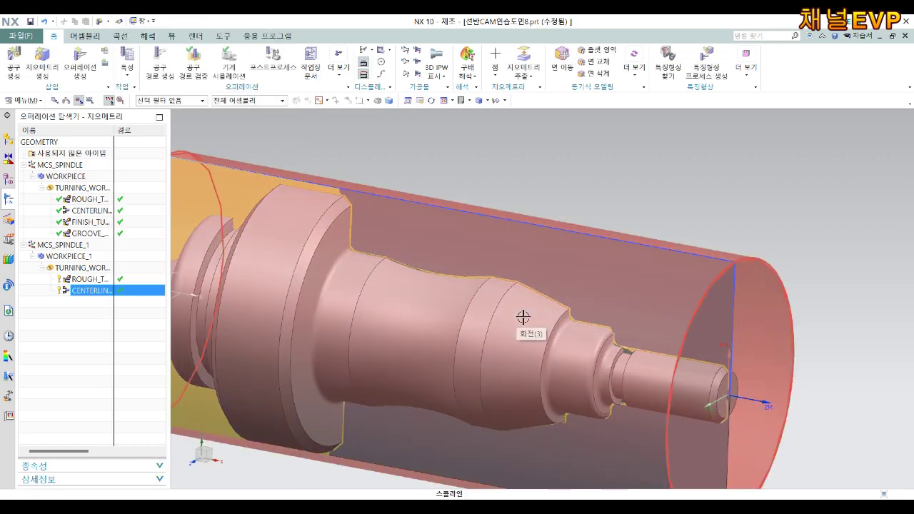
pyautogui.keyDown('shift'); pyautogui.moveTo(523, 317); pyautogui.dragTo(568, 272, button='middle'); pyautogui.keyUp('shift')
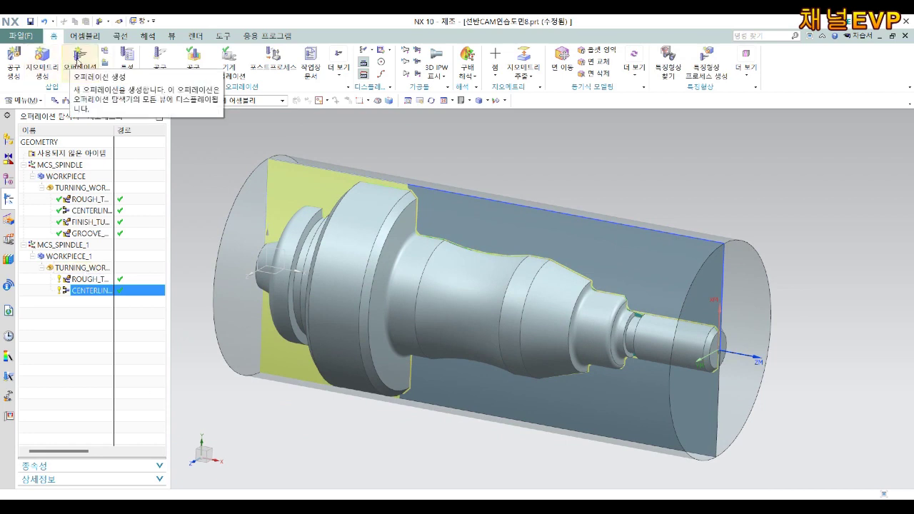
pyautogui.click(78, 55)
pyautogui.click(237, 106)
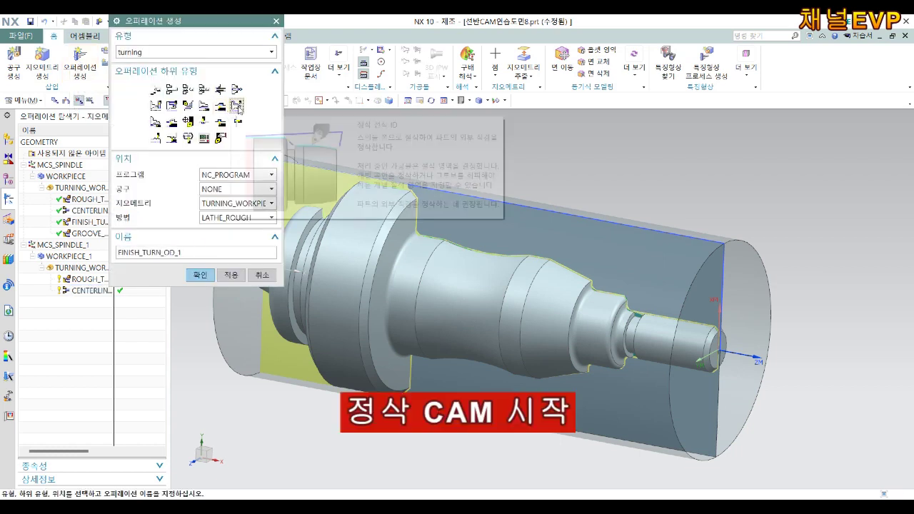
pyautogui.click(239, 204)
pyautogui.click(236, 260)
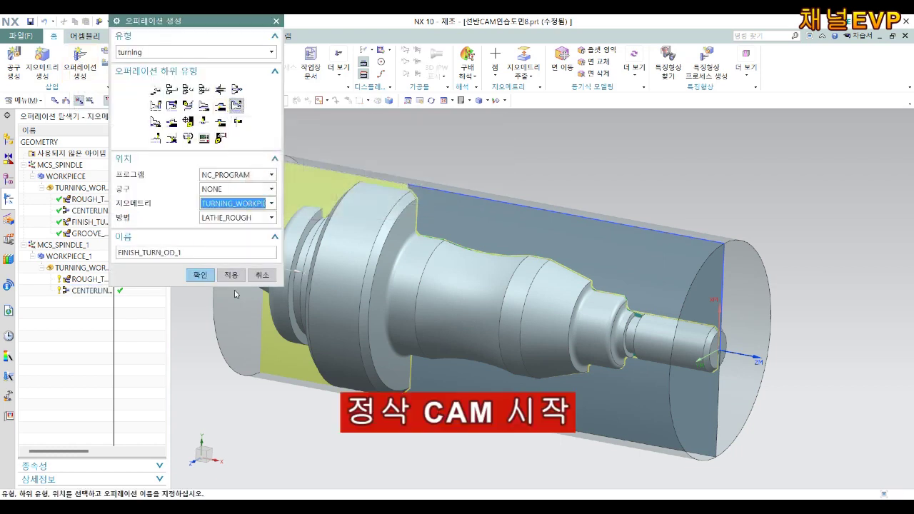
pyautogui.click(199, 275)
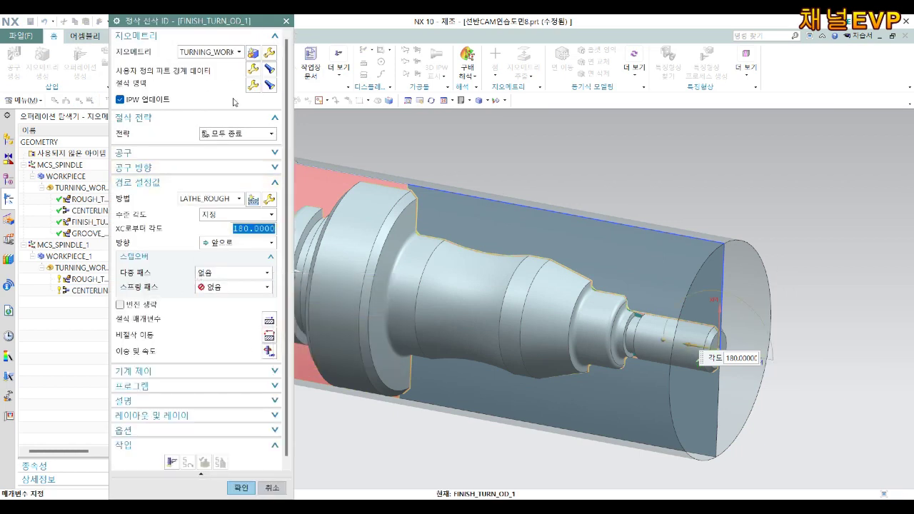
# Step: Trim the cut region's axial plane 1 to a point at the shoulder corner (X 67, Y 45)
pyautogui.click(252, 86)
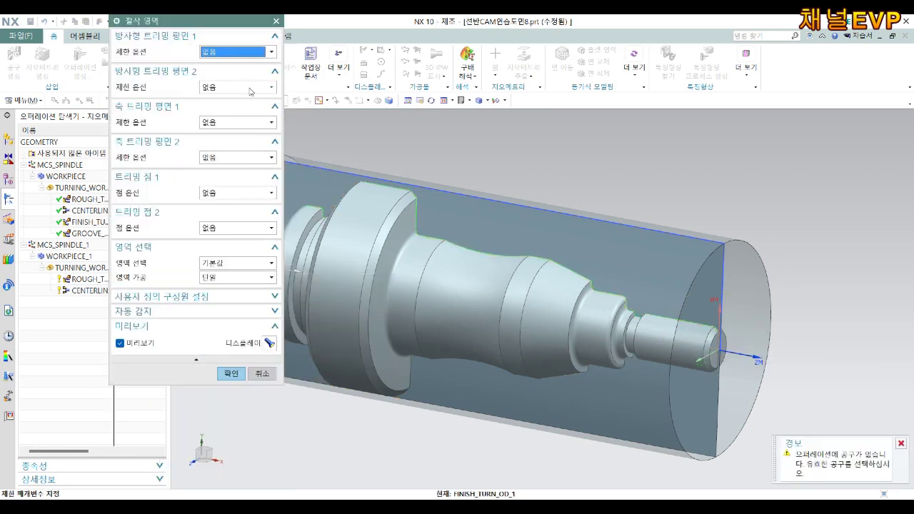
pyautogui.click(218, 147)
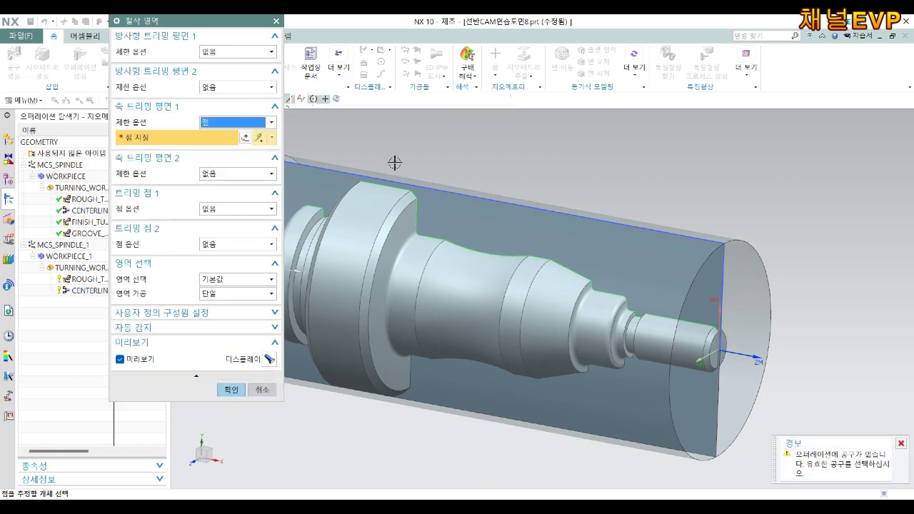
pyautogui.scroll(5, 413, 210)
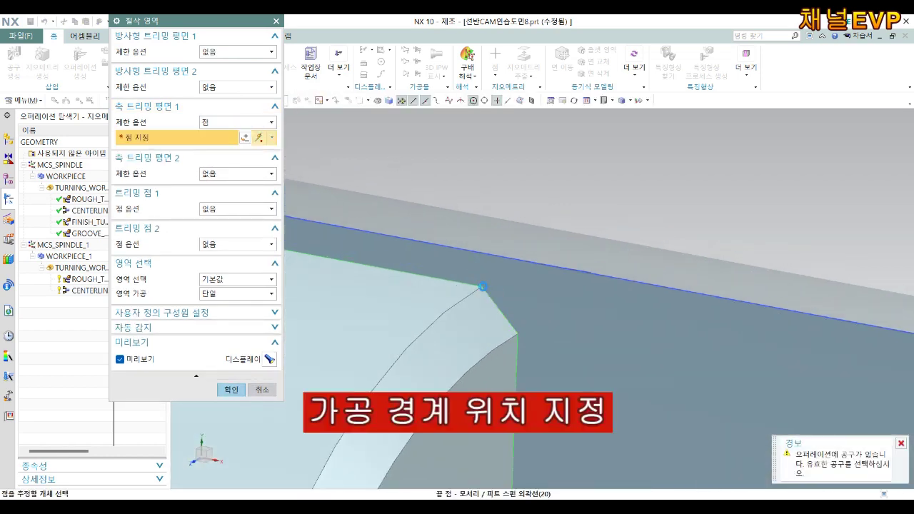
pyautogui.click(250, 141)
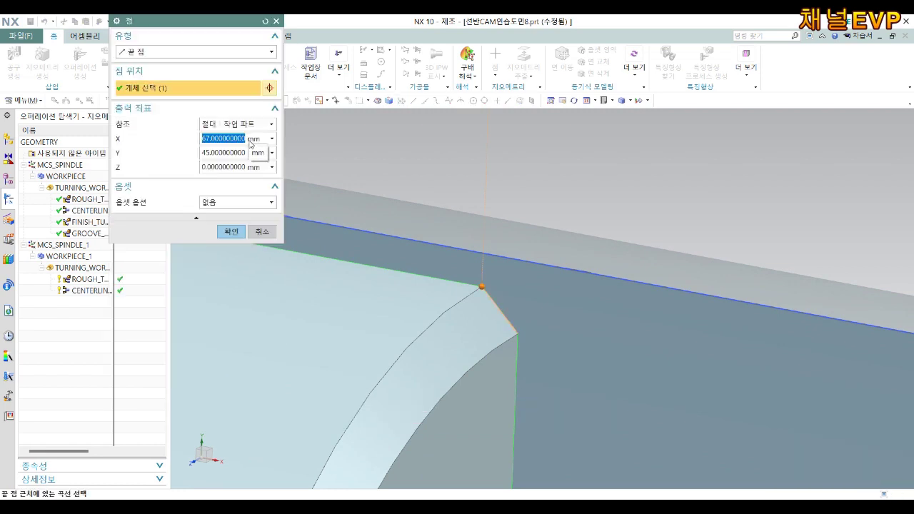
pyautogui.click(265, 234)
pyautogui.scroll(-2, 471, 237)
pyautogui.scroll(-3, 472, 236)
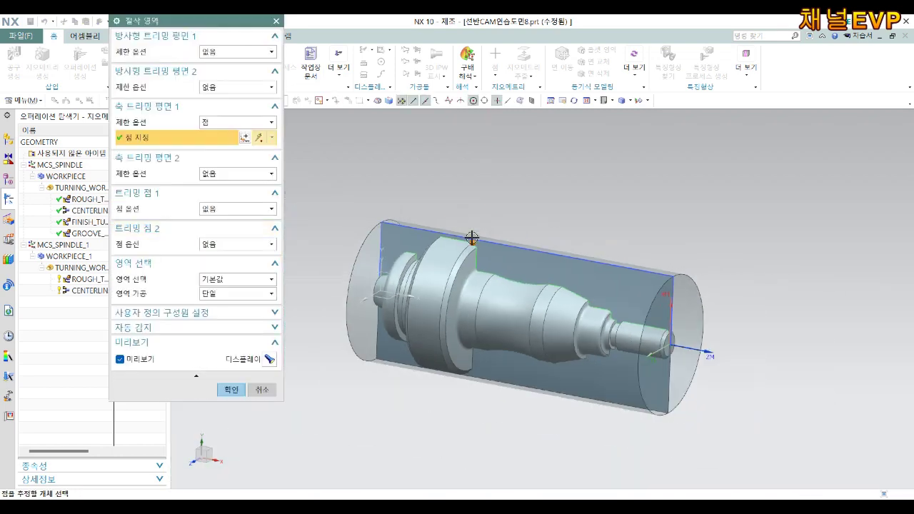
pyautogui.click(265, 390)
pyautogui.click(261, 152)
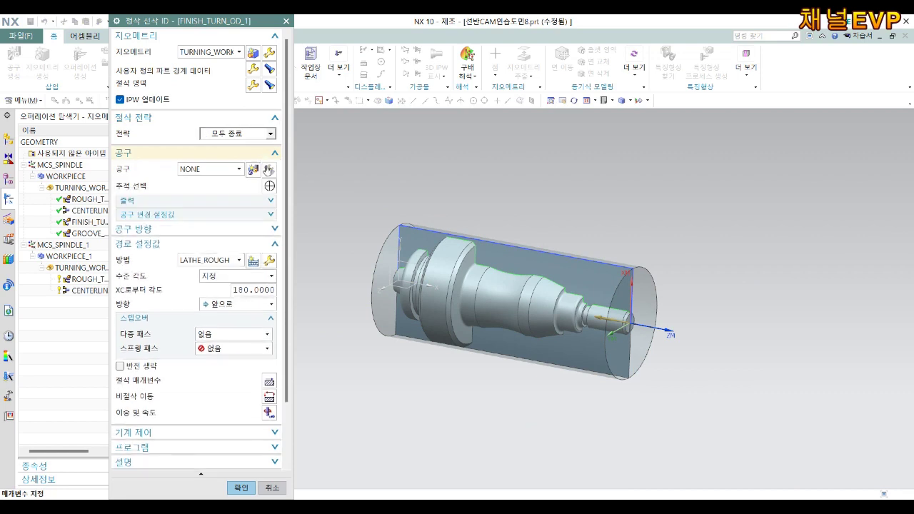
# Step: Create a new turning tool assigned to MCS_SPINDLE_1
pyautogui.click(252, 170)
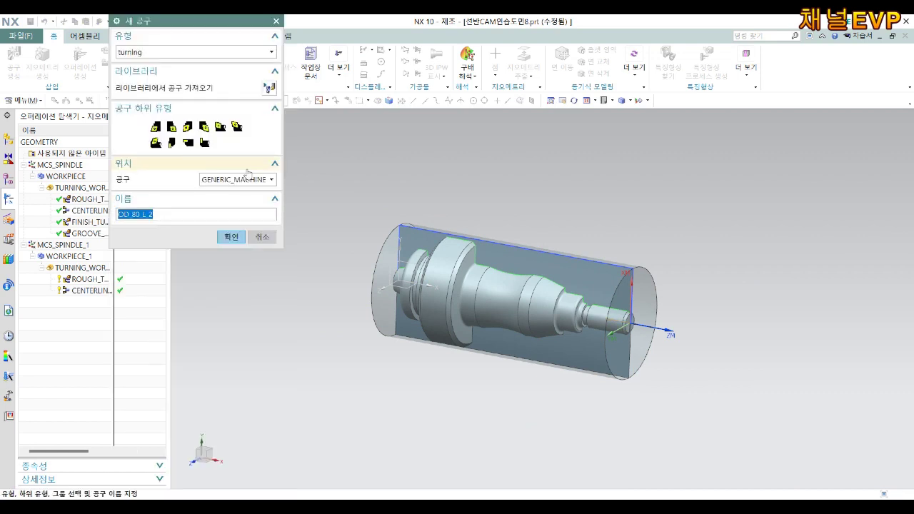
pyautogui.click(172, 127)
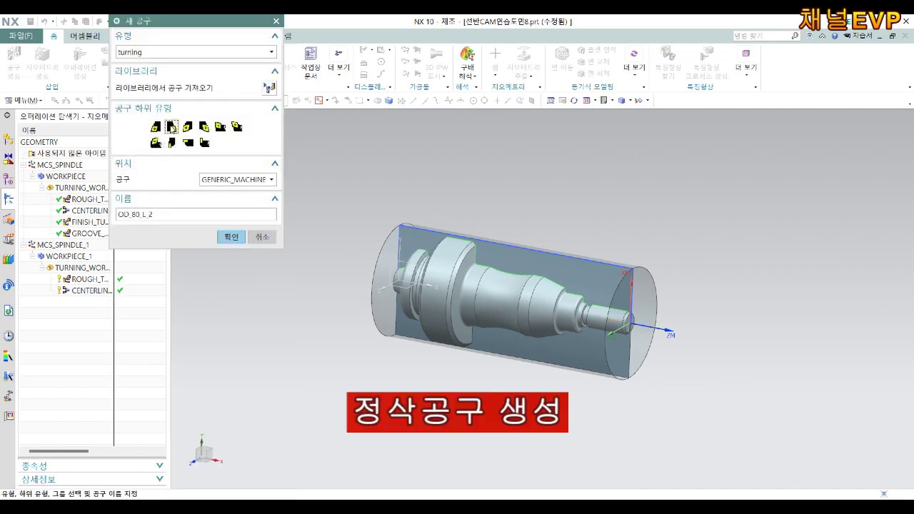
pyautogui.click(228, 237)
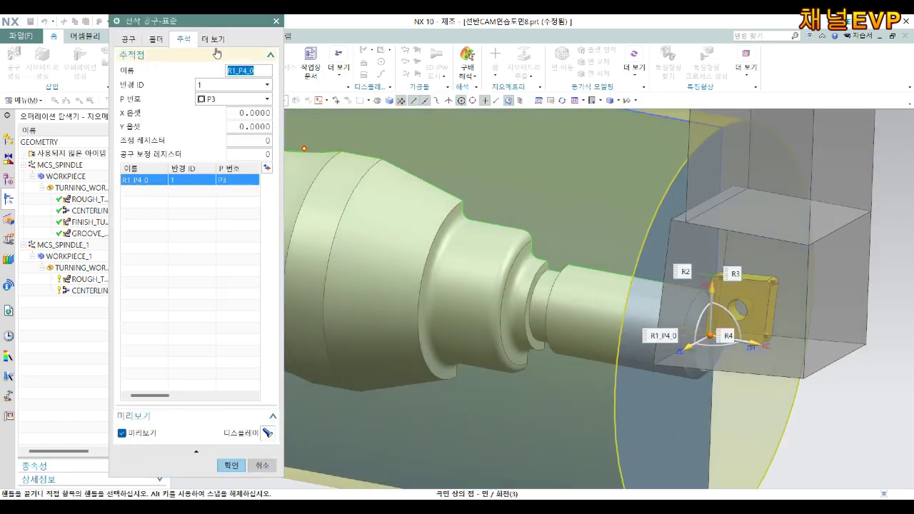
pyautogui.click(213, 38)
pyautogui.click(223, 148)
pyautogui.click(231, 175)
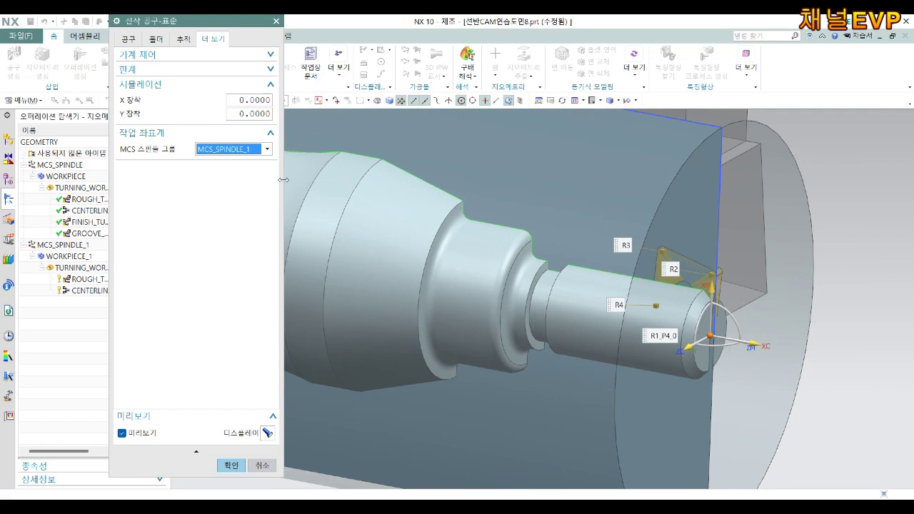
# Step: Give the tool a V 35° diamond insert, 85° orientation angle and tool number 3
pyautogui.click(128, 39)
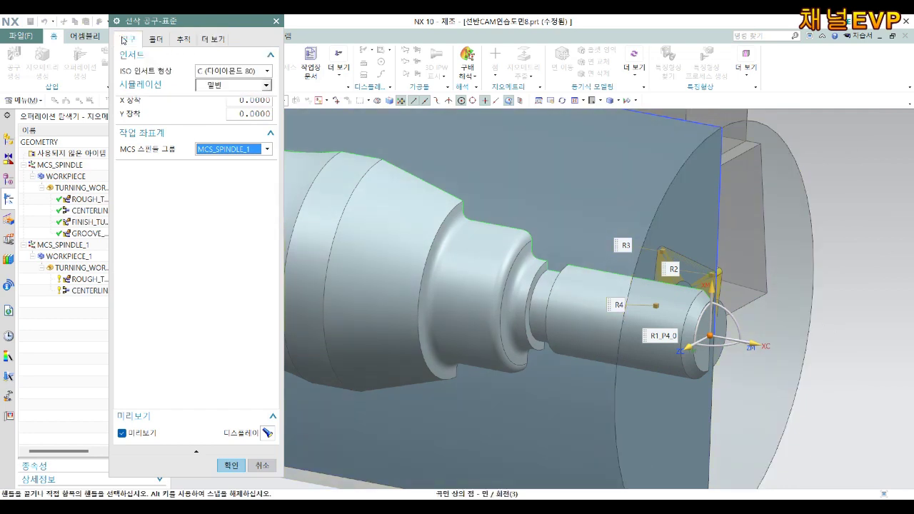
pyautogui.click(226, 72)
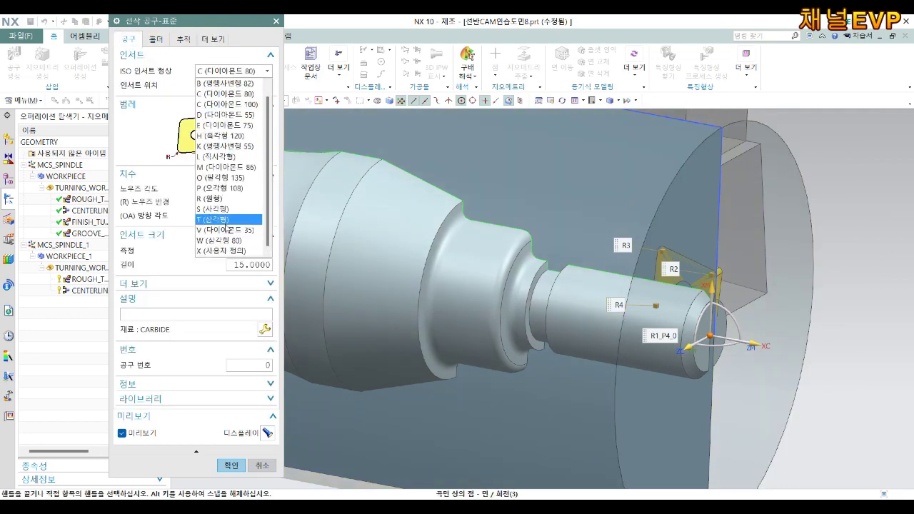
pyautogui.click(225, 230)
pyautogui.scroll(-3, 728, 256)
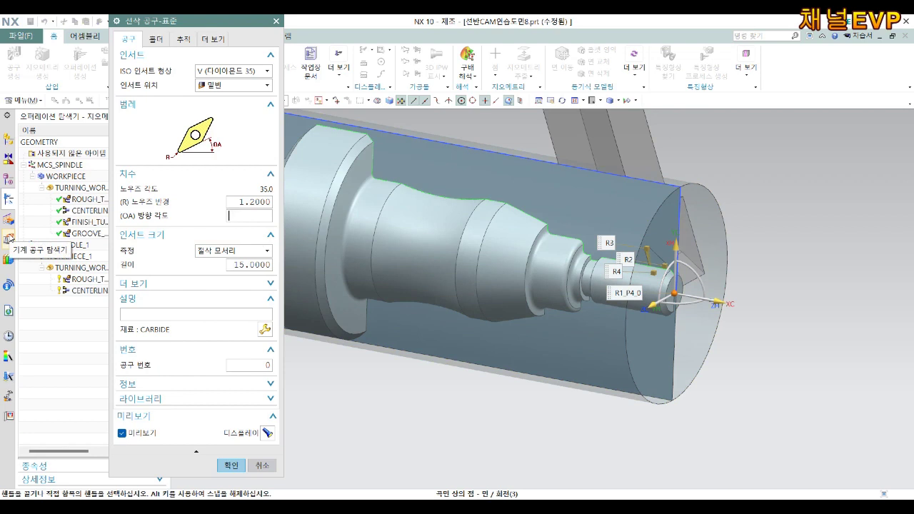
pyautogui.write('85')
pyautogui.press('Return')
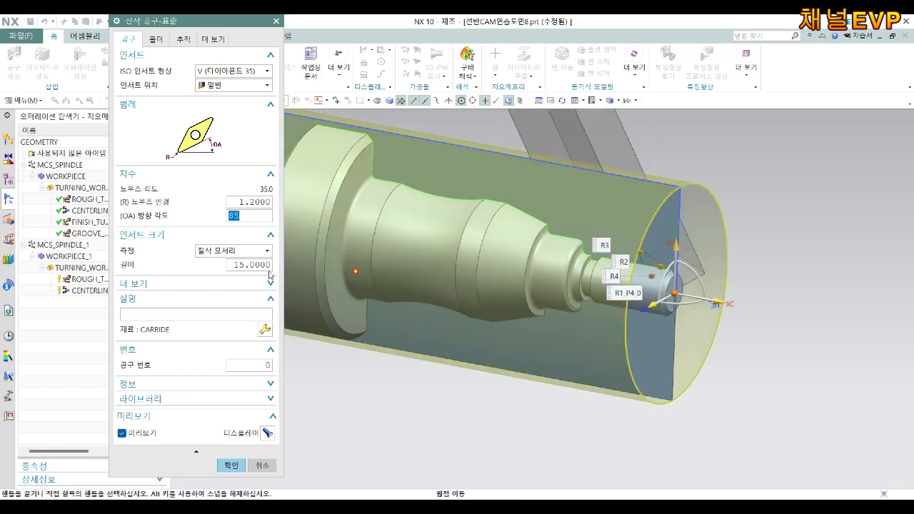
pyautogui.scroll(-3, 539, 268)
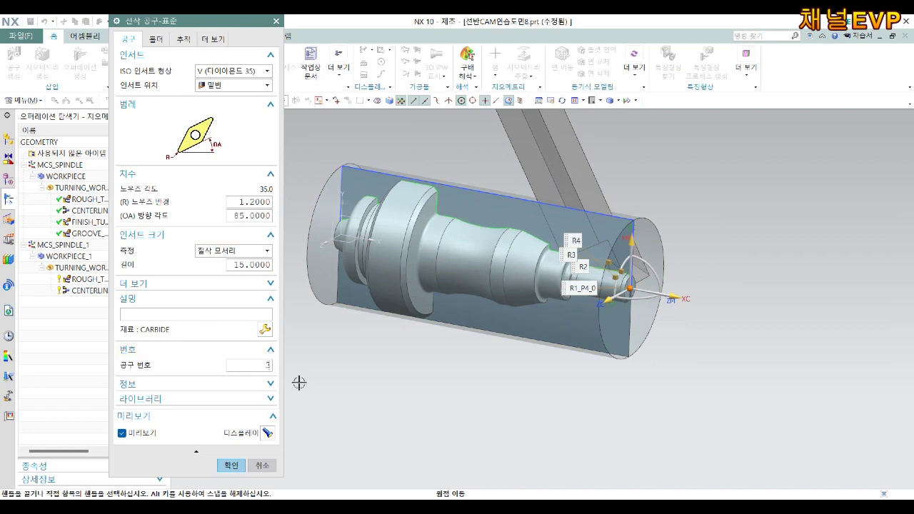
pyautogui.click(230, 466)
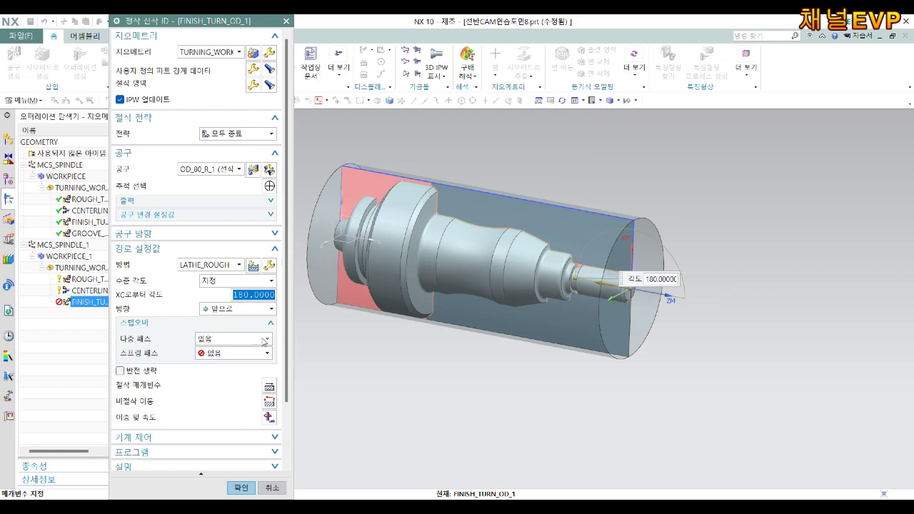
# Step: Flip the tool around its holder and limit axial trim plane 1 by a point
pyautogui.click(164, 233)
pyautogui.click(167, 253)
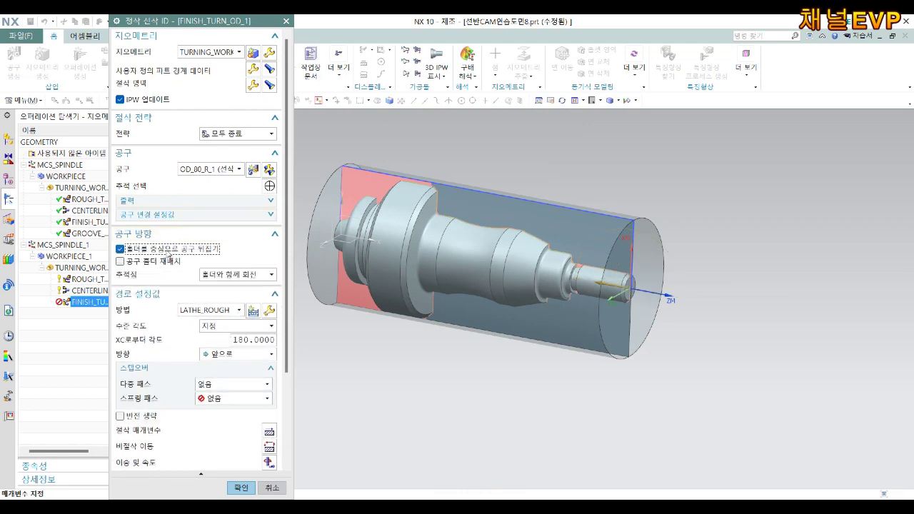
pyautogui.click(254, 86)
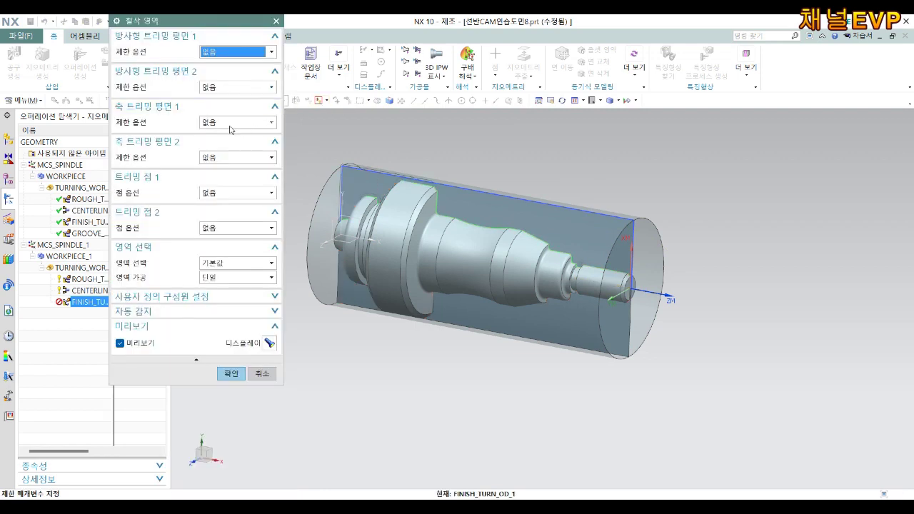
pyautogui.click(226, 123)
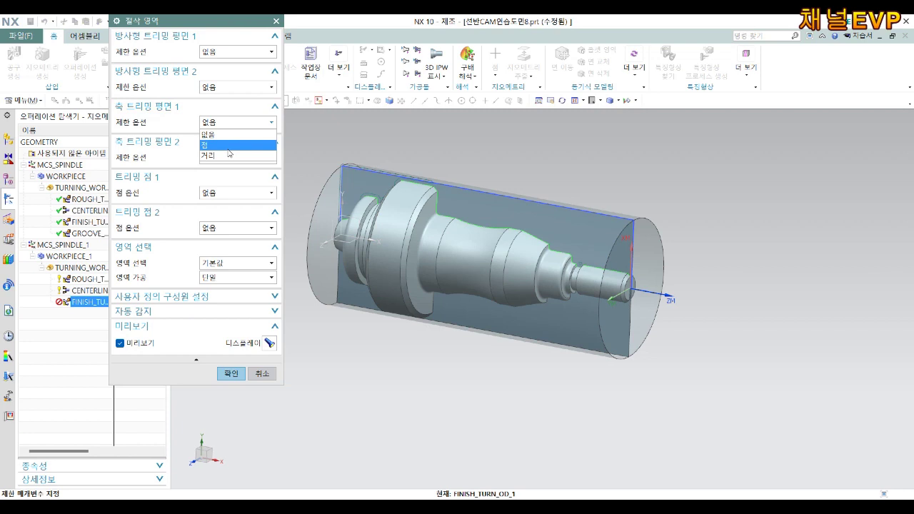
pyautogui.click(214, 133)
pyautogui.scroll(3, 417, 165)
pyautogui.scroll(3, 417, 165)
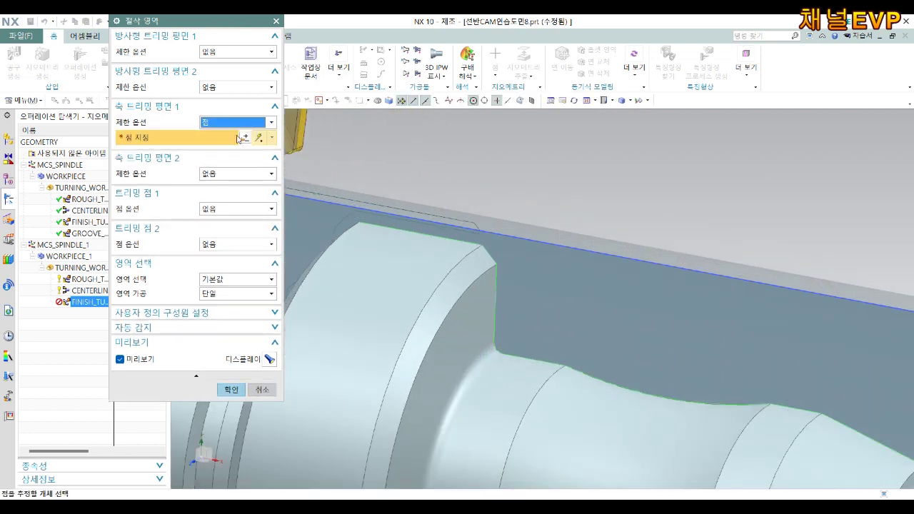
# Step: Pick the shoulder edge end point as the trim point with XC -150, and accept
pyautogui.click(243, 137)
pyautogui.scroll(-3, 607, 241)
pyautogui.scroll(-2, 606, 241)
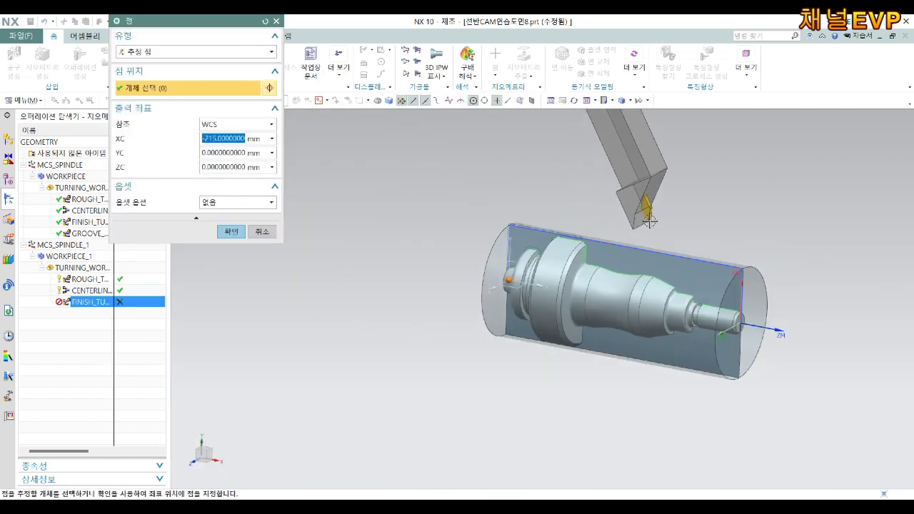
pyautogui.scroll(3, 593, 229)
pyautogui.scroll(2, 561, 245)
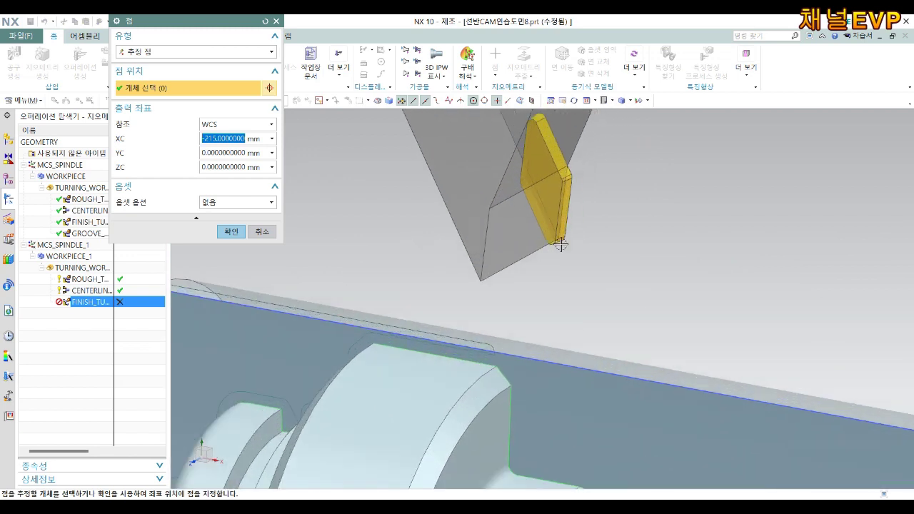
pyautogui.scroll(1, 500, 317)
pyautogui.scroll(2, 490, 377)
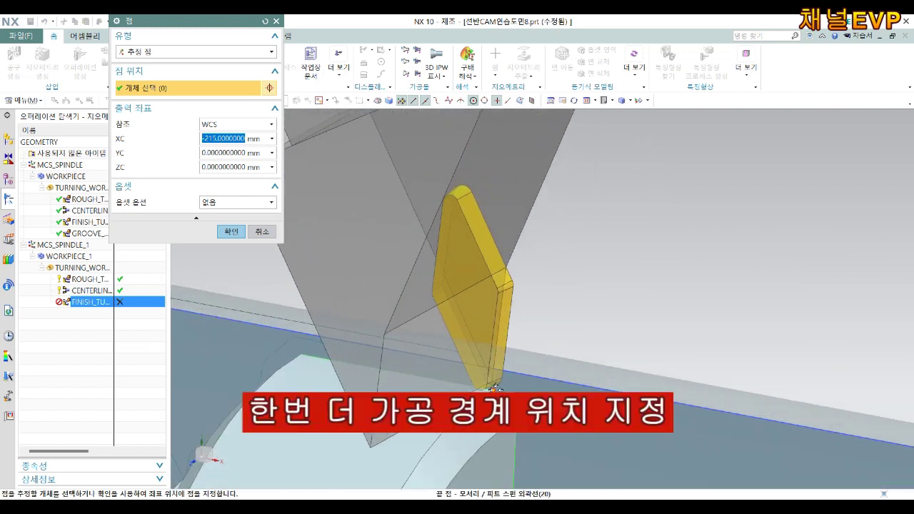
pyautogui.click(496, 387)
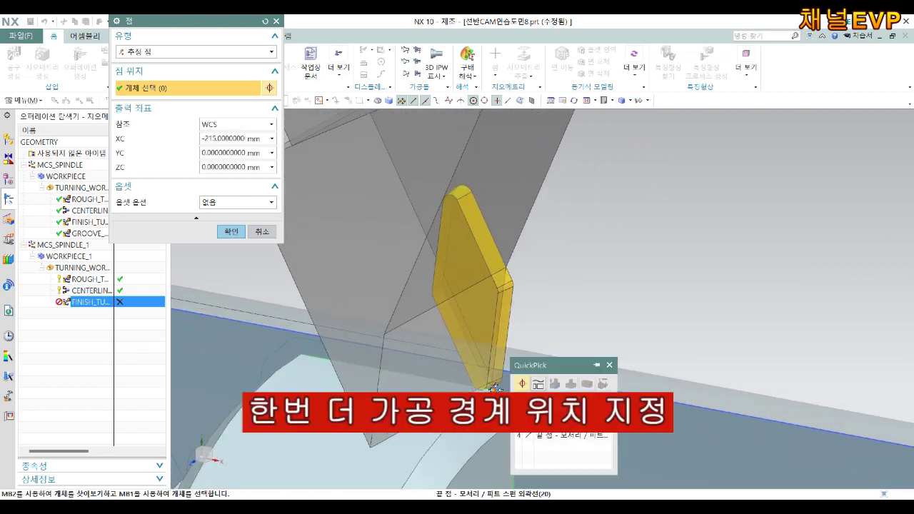
pyautogui.click(564, 434)
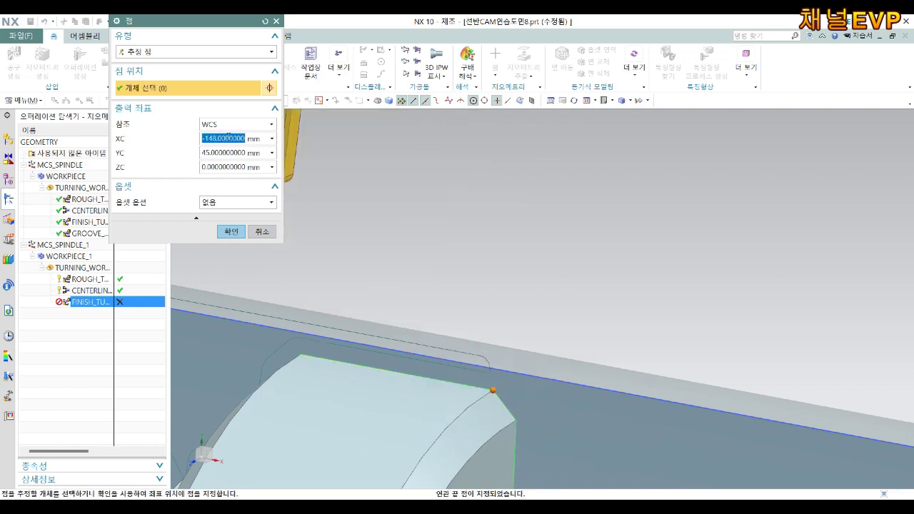
pyautogui.write('-150')
pyautogui.press('Tab')
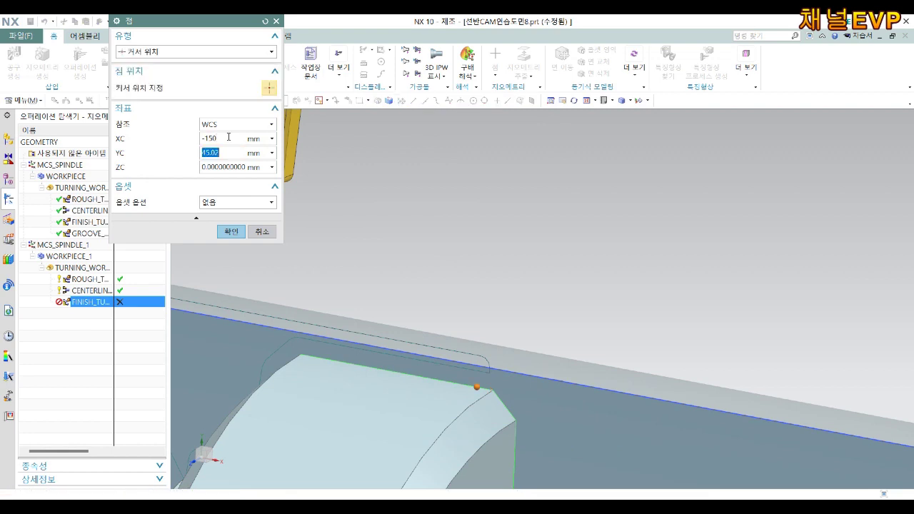
pyautogui.click(231, 231)
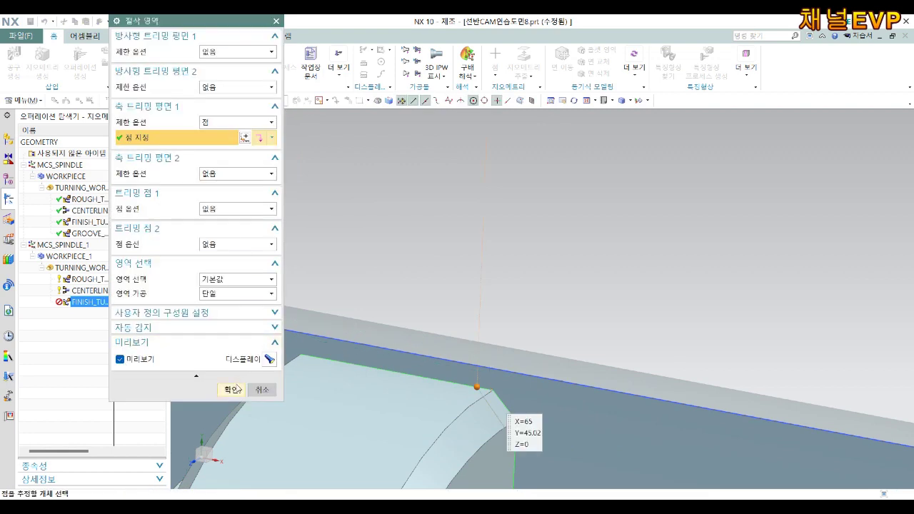
pyautogui.click(233, 389)
pyautogui.scroll(-2, 550, 224)
pyautogui.scroll(-3, 550, 224)
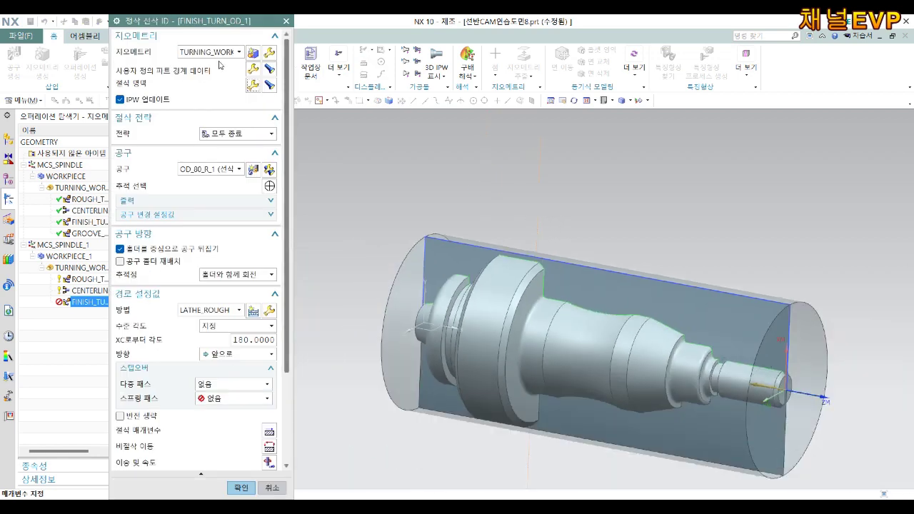
# Step: Set the groove segment of the part boundary to be ignored
pyautogui.click(253, 70)
pyautogui.scroll(3, 731, 361)
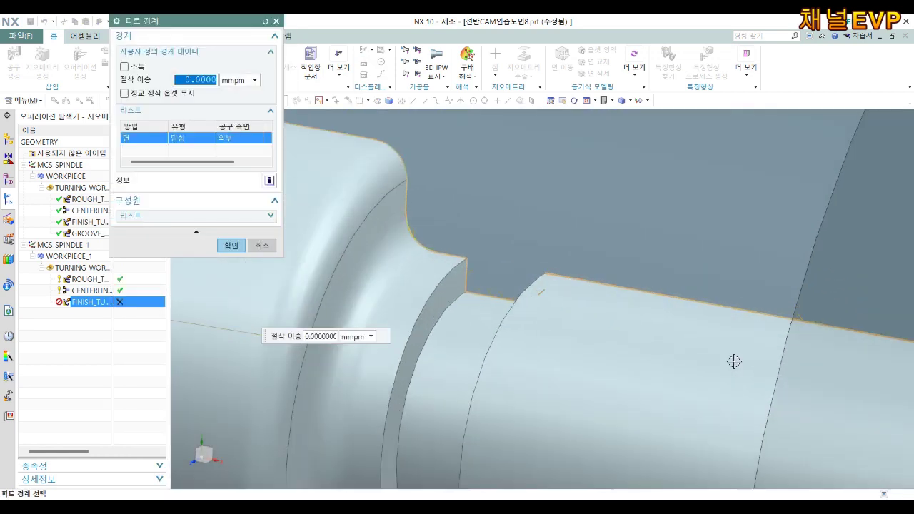
pyautogui.scroll(2, 731, 361)
pyautogui.click(430, 250)
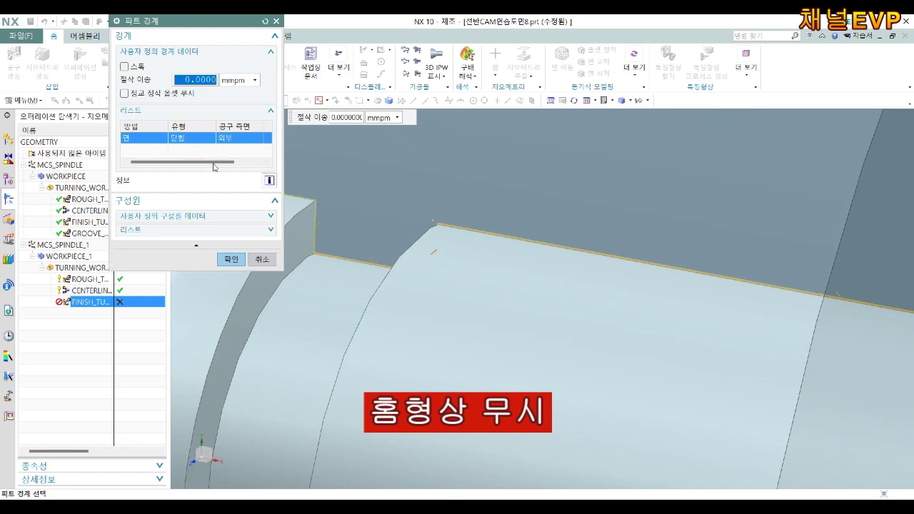
pyautogui.click(150, 216)
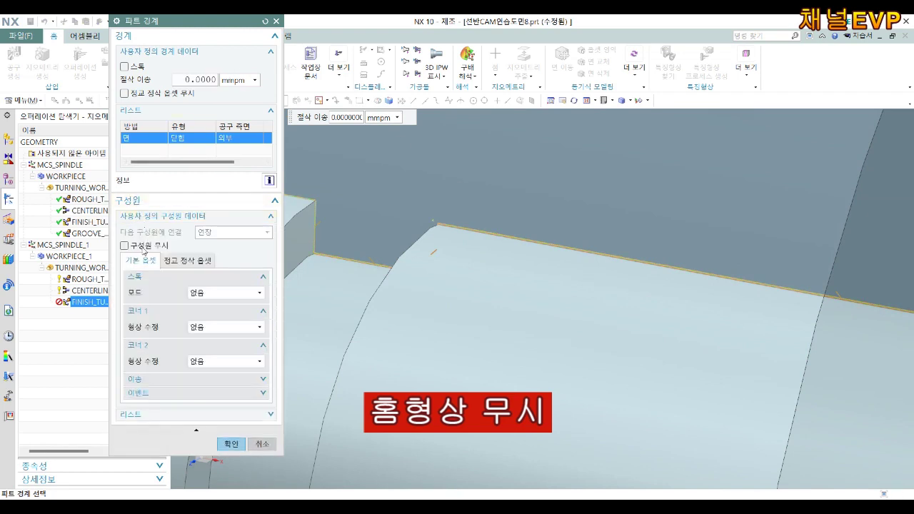
pyautogui.click(143, 246)
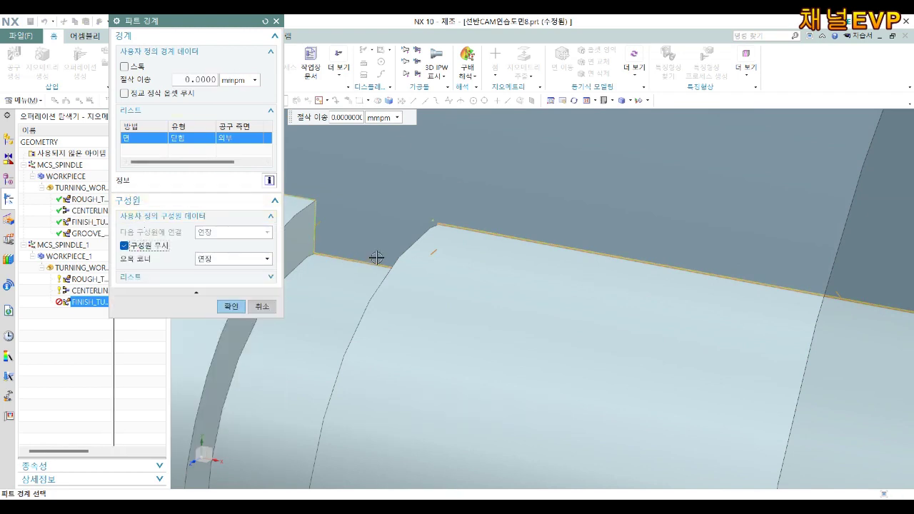
pyautogui.click(142, 245)
pyautogui.click(147, 248)
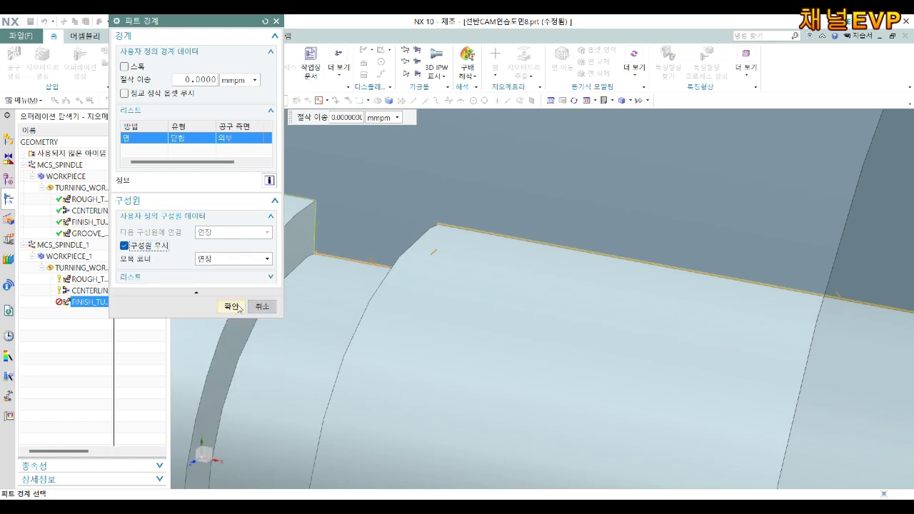
pyautogui.click(237, 307)
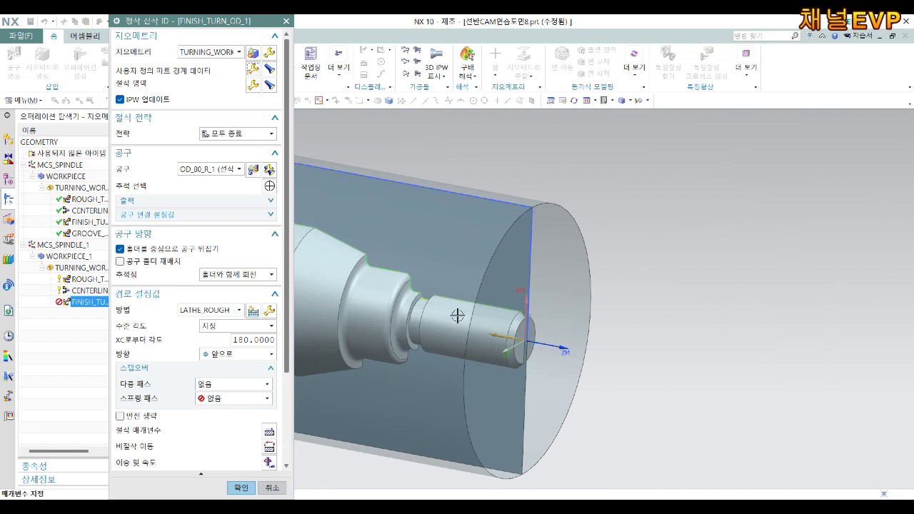
# Step: Set the cutting method to LATHE_FINISH
pyautogui.scroll(-2, 667, 310)
pyautogui.scroll(-1, 657, 279)
pyautogui.scroll(-1, 606, 276)
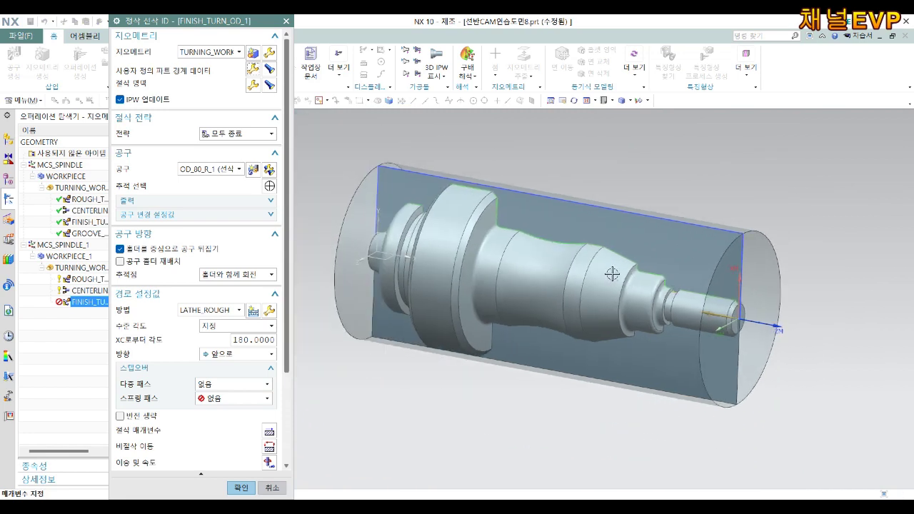
pyautogui.scroll(1, 612, 273)
pyautogui.scroll(-3, 239, 340)
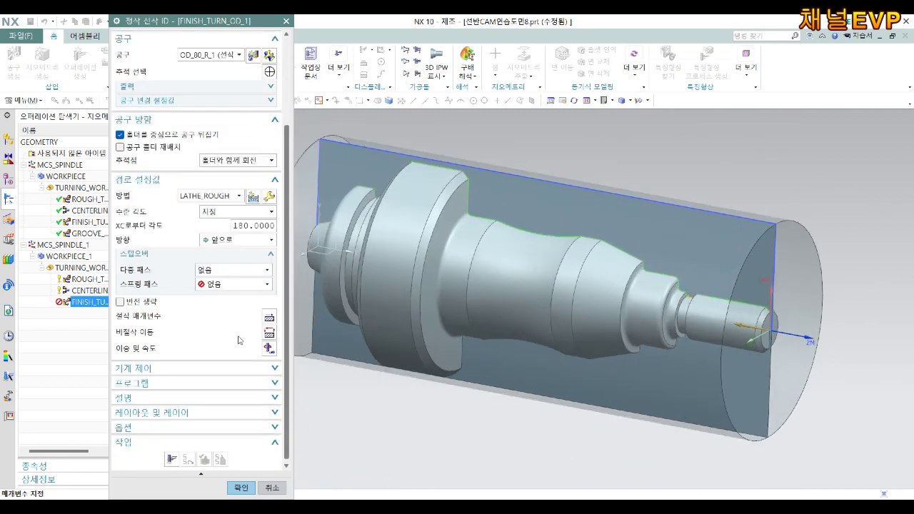
pyautogui.scroll(2, 232, 168)
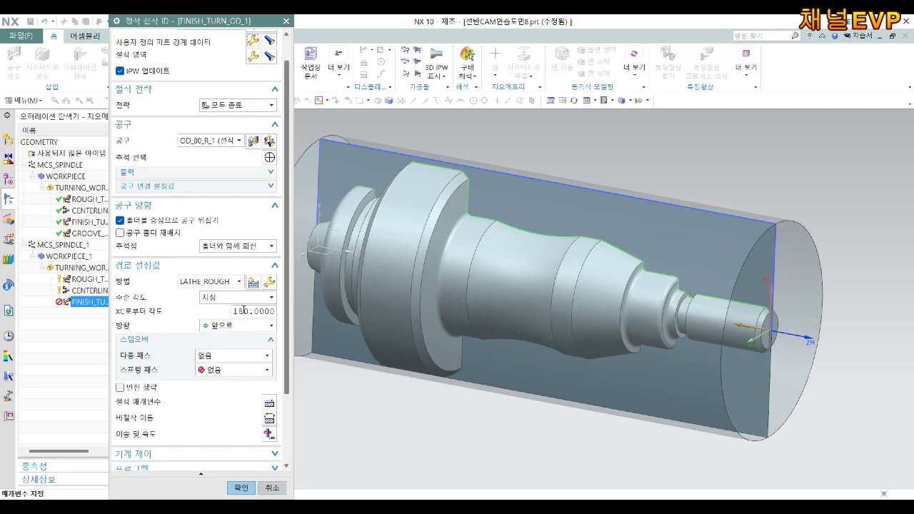
pyautogui.click(232, 283)
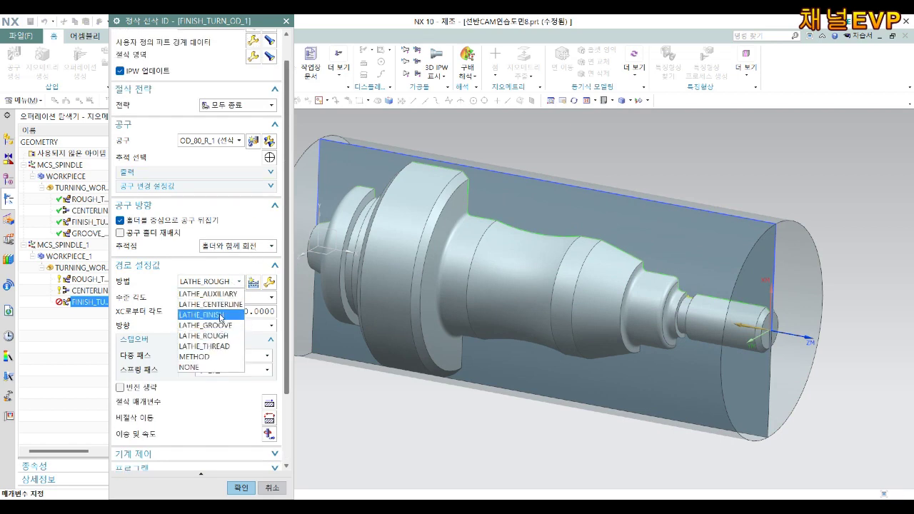
pyautogui.click(220, 312)
# Step: Set spindle output to SMM with surface speed 150 and minimum RPM 1500
pyautogui.scroll(-3, 250, 340)
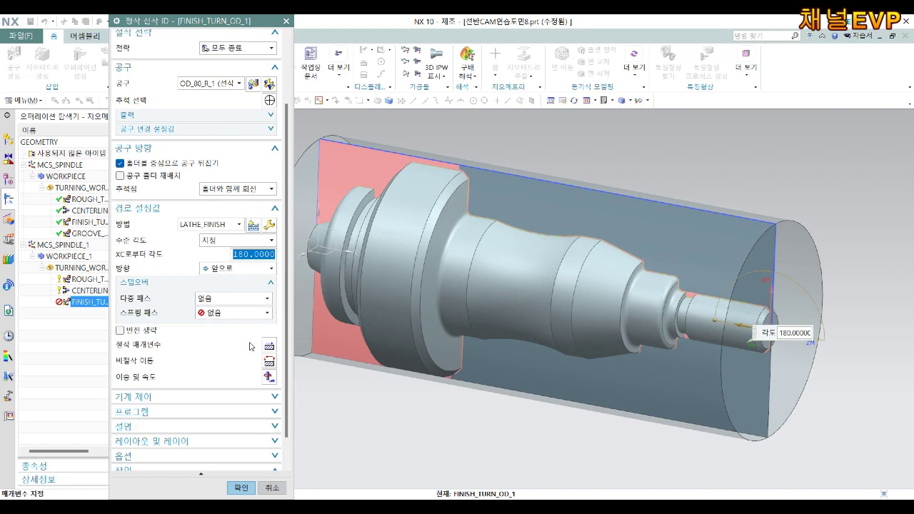
pyautogui.click(270, 377)
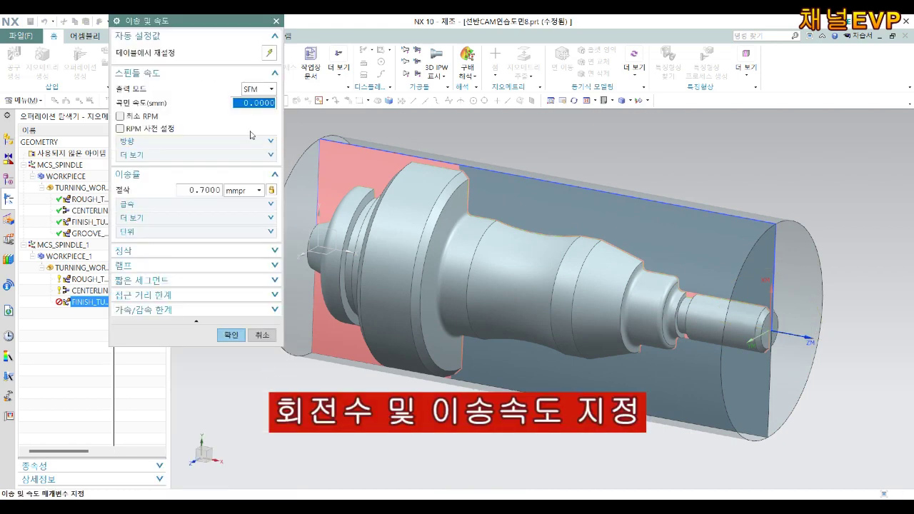
pyautogui.click(256, 89)
pyautogui.click(251, 111)
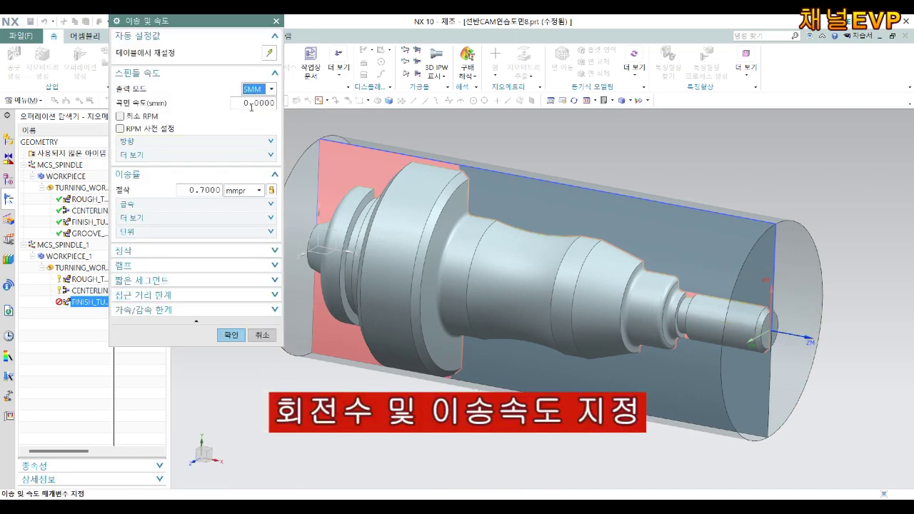
pyautogui.write('150')
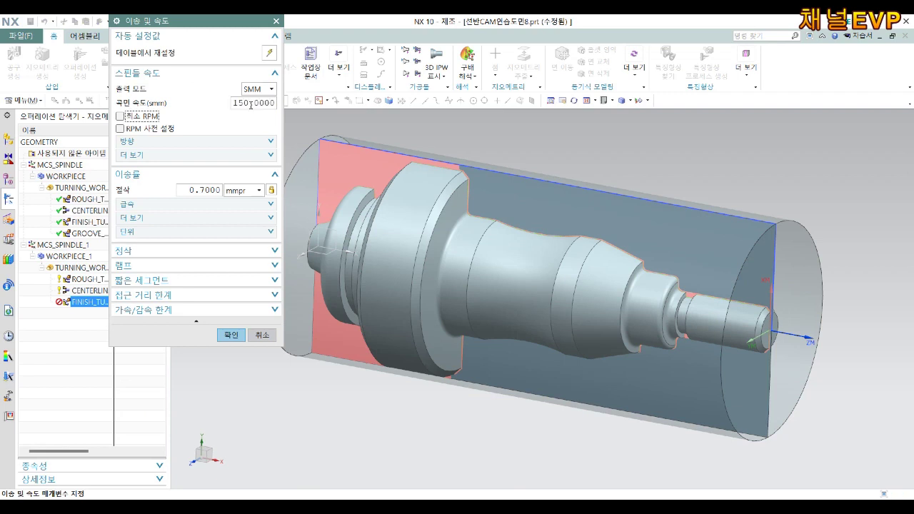
pyautogui.press('space')
pyautogui.press('Tab')
pyautogui.write('1')
pyautogui.press('Tab')
# Step: Finish the cut feed entry, accept the feeds and speeds, and close the finishing operation
pyautogui.write('0.')
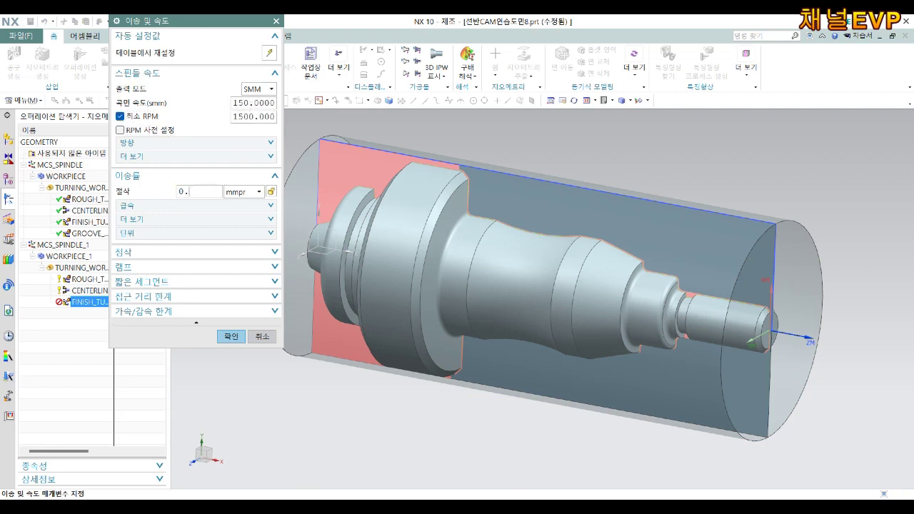
pyautogui.click(231, 335)
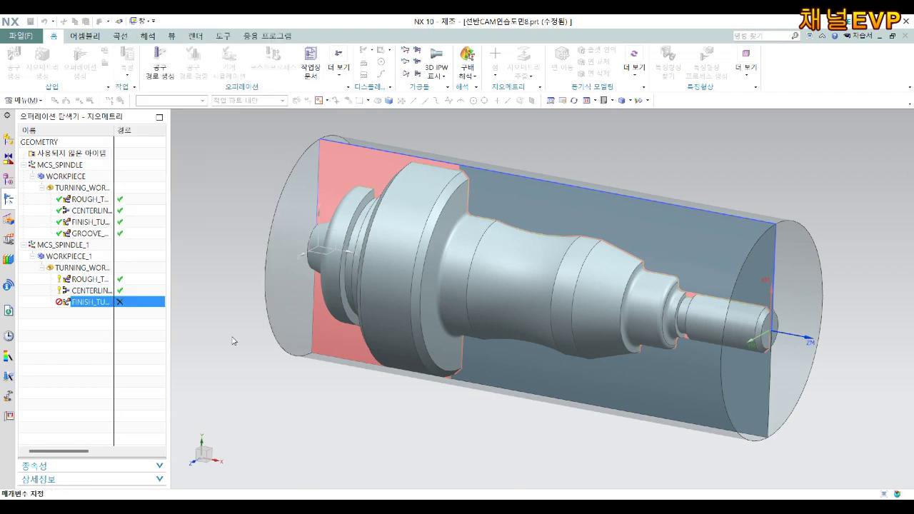
pyautogui.scroll(3, 236, 342)
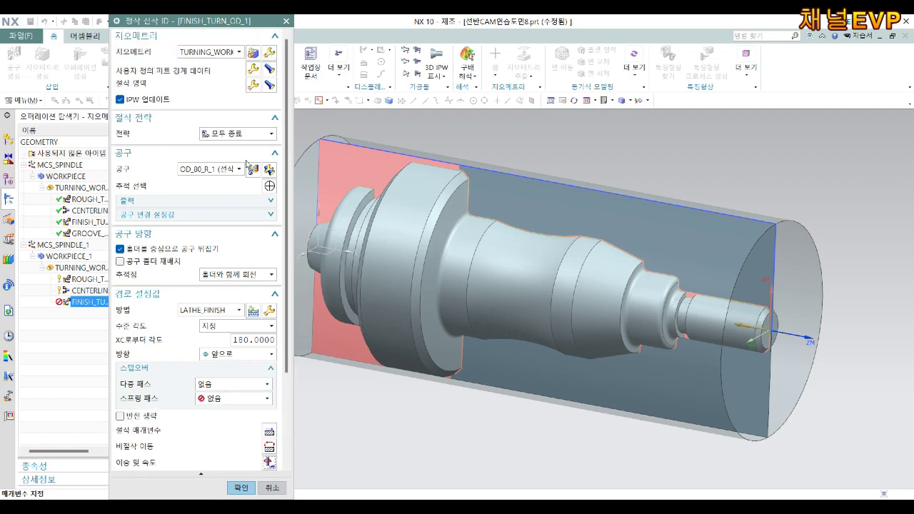
pyautogui.click(243, 490)
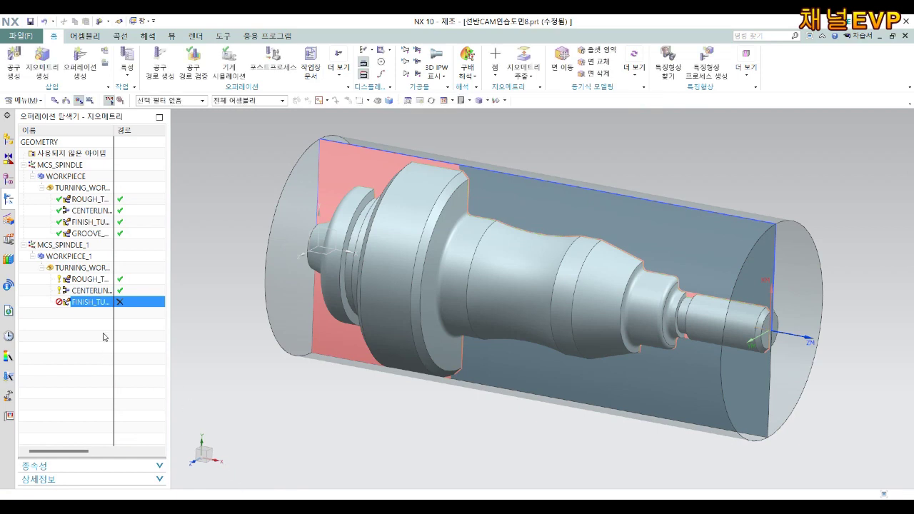
# Step: In Machine Tool View, change OD_80_R_1's nose radius to 0.4 and reopen FINISH_TURN_OD_1
pyautogui.rightClick(58, 323)
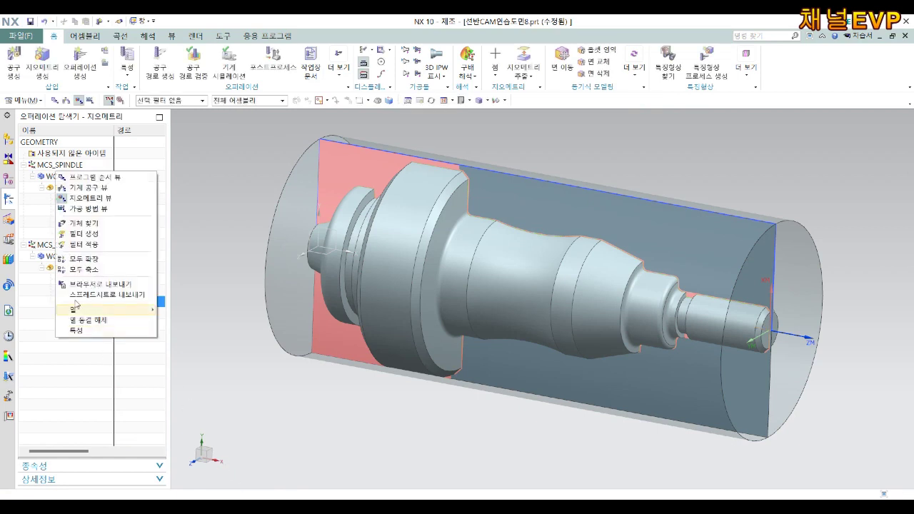
pyautogui.click(96, 192)
pyautogui.doubleClick(56, 234)
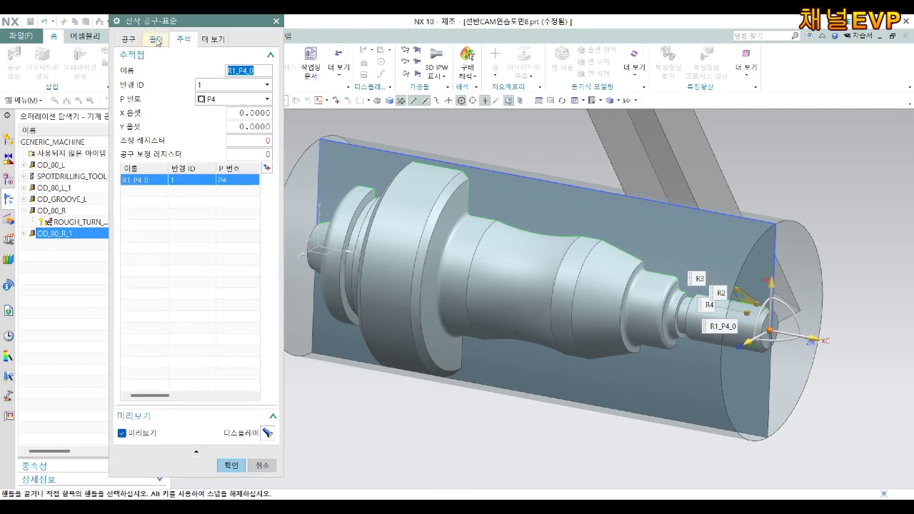
pyautogui.click(127, 40)
pyautogui.click(253, 202)
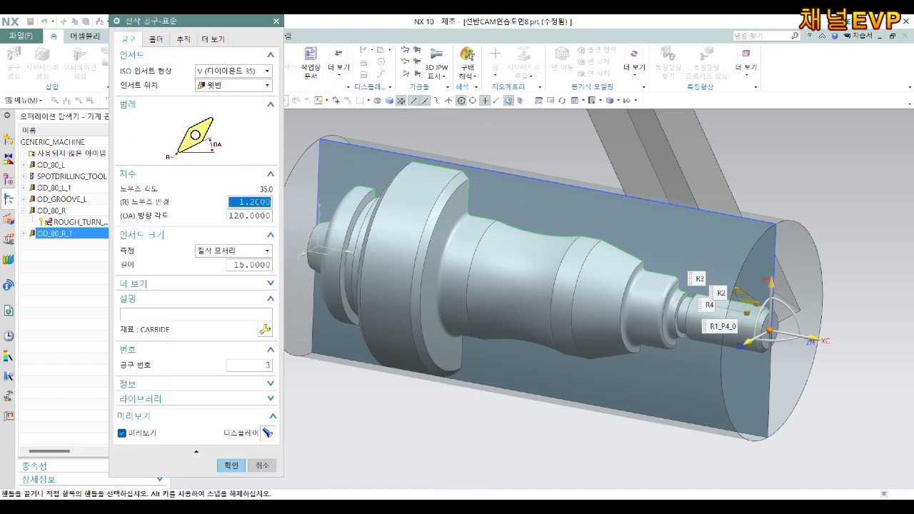
pyautogui.write('0.4')
pyautogui.press('Return')
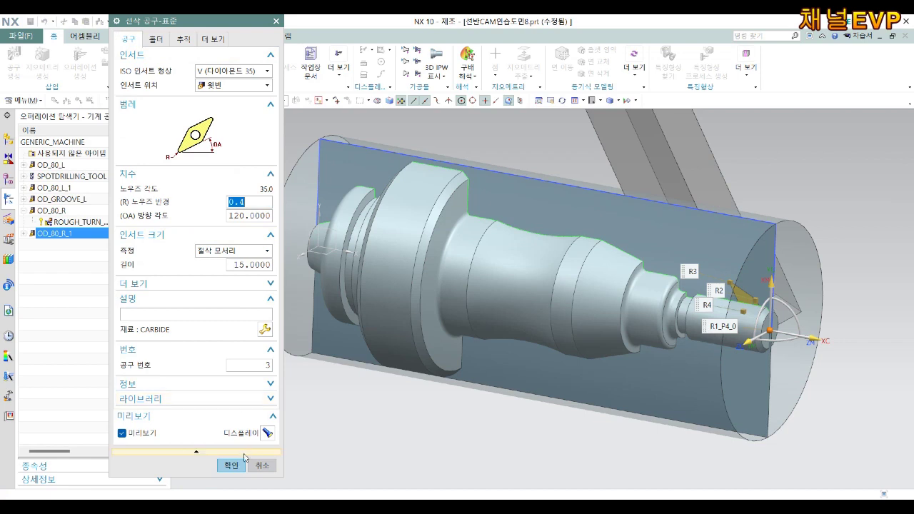
pyautogui.click(241, 466)
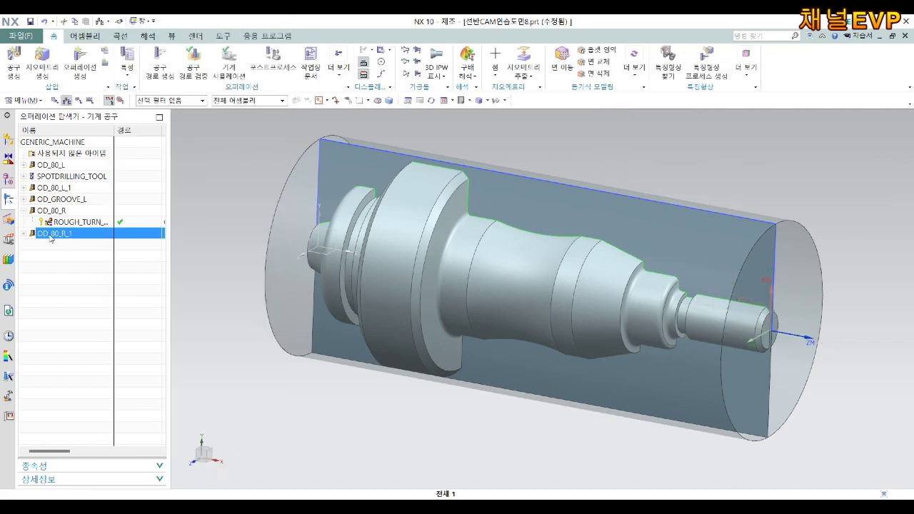
pyautogui.click(24, 234)
pyautogui.doubleClick(63, 246)
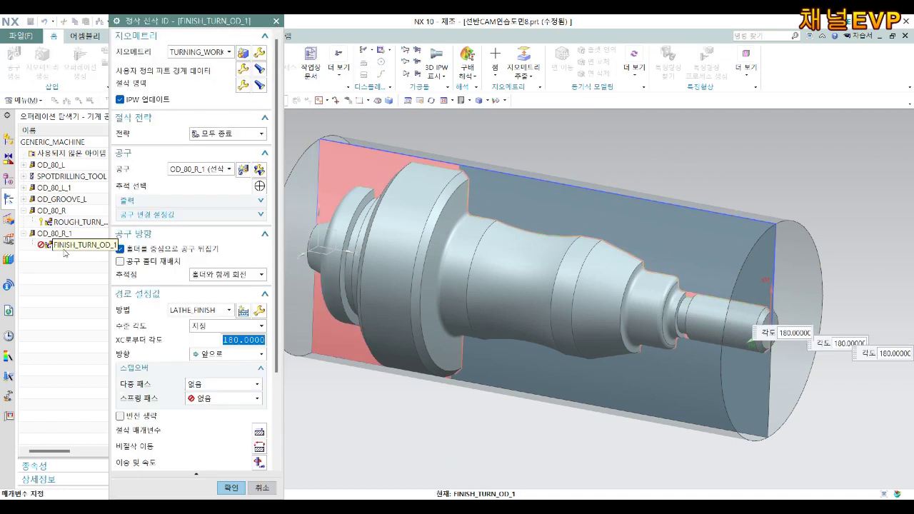
# Step: Generate and verify the finishing toolpath, then accept FINISH_TURN_OD_1
pyautogui.scroll(-5, 119, 397)
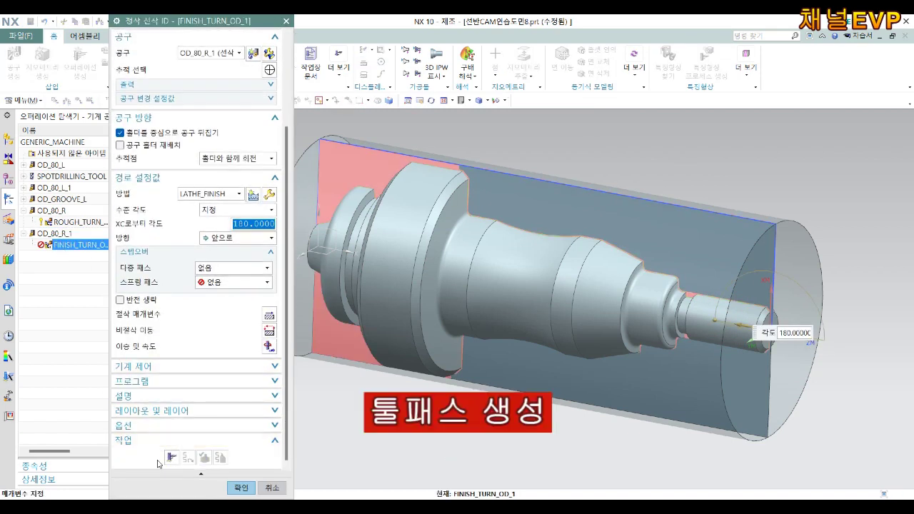
pyautogui.click(170, 458)
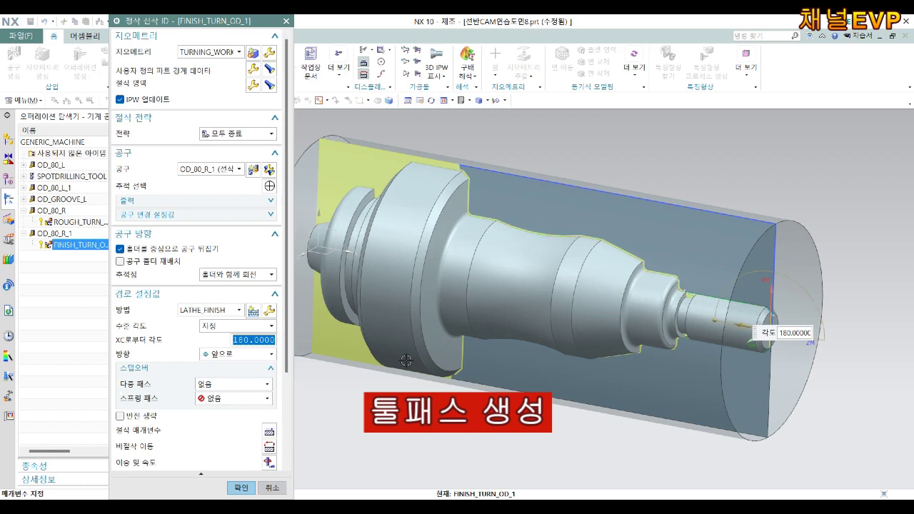
pyautogui.click(204, 459)
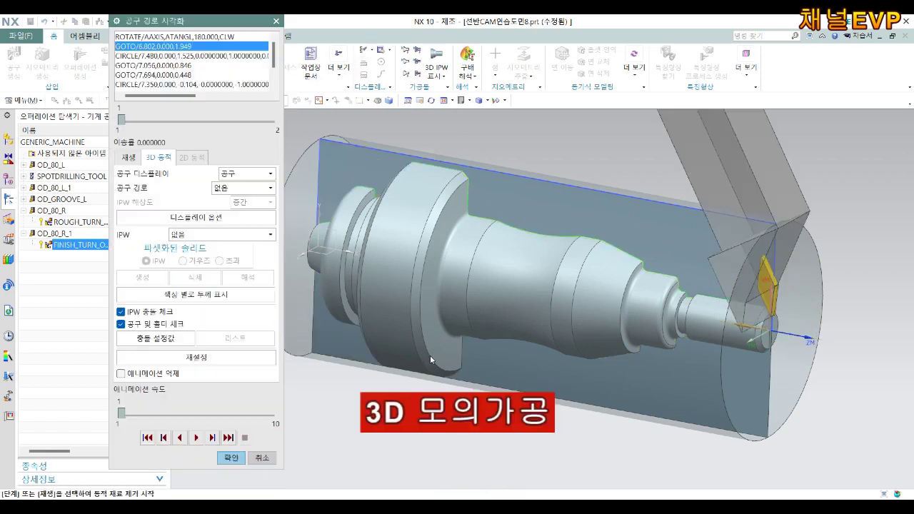
pyautogui.moveTo(430, 355); pyautogui.dragTo(687, 261, button='middle')
pyautogui.scroll(-3, 700, 256)
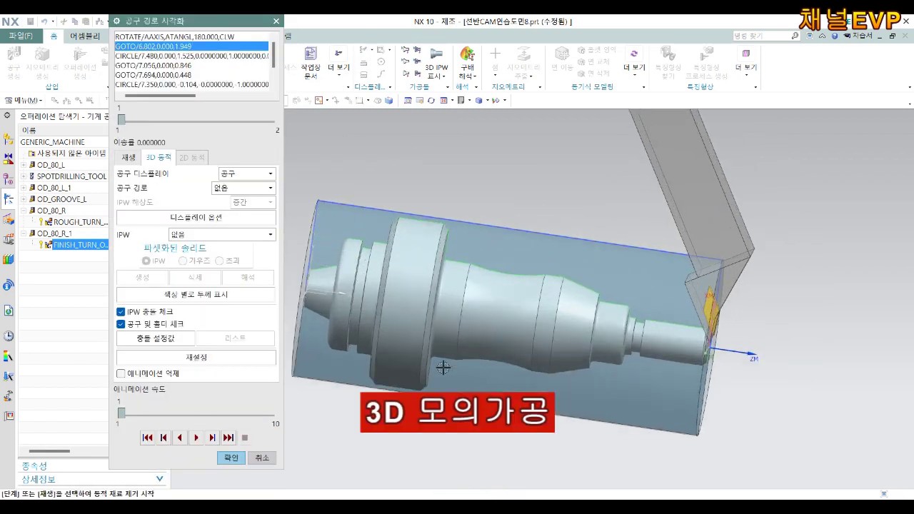
pyautogui.click(262, 458)
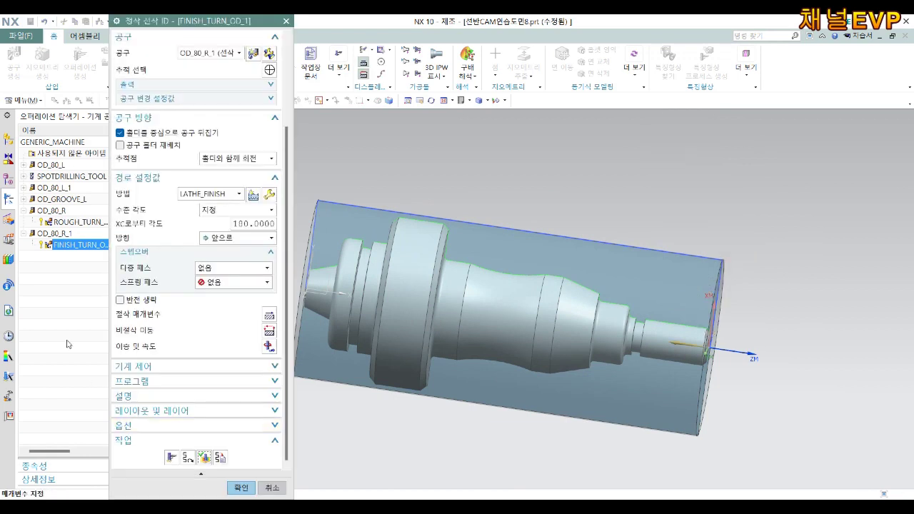
pyautogui.click(57, 236)
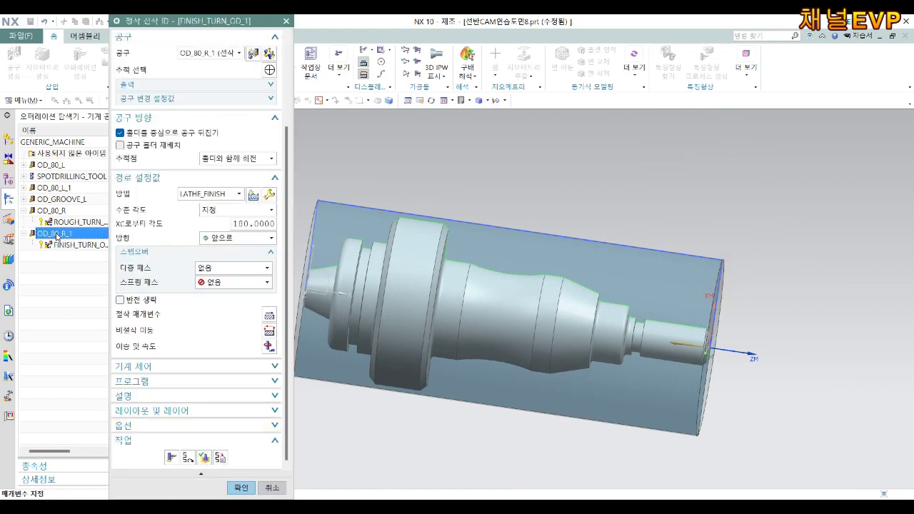
pyautogui.click(240, 488)
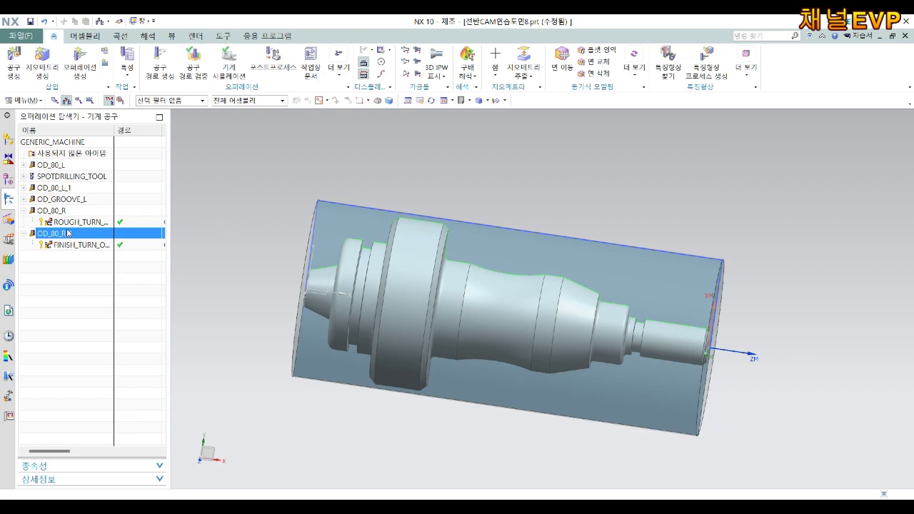
# Step: Change tool OD_80_R_1's orientation angle from 120 to 85
pyautogui.doubleClick(57, 234)
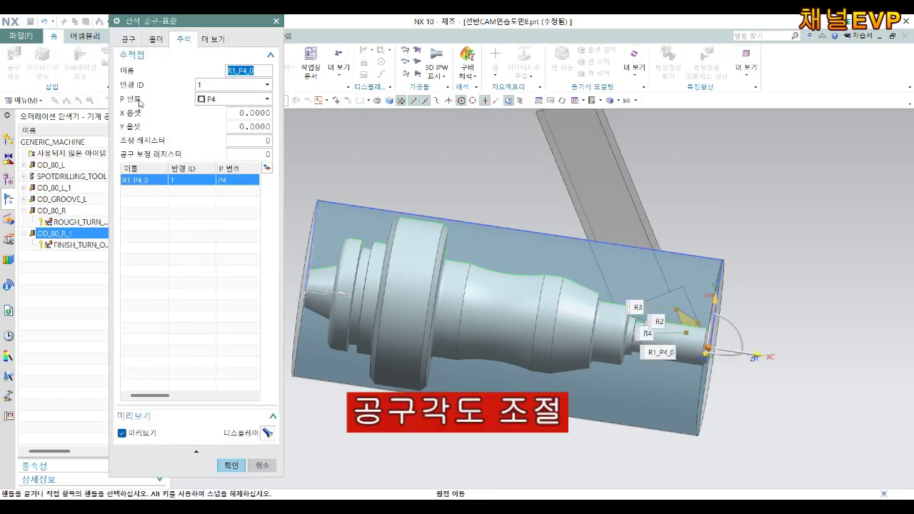
pyautogui.click(129, 39)
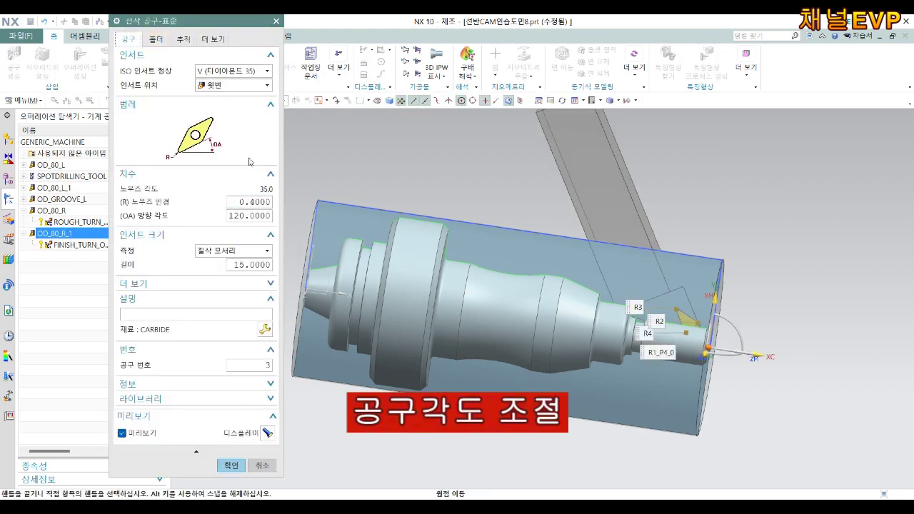
pyautogui.doubleClick(245, 219)
pyautogui.write('85')
pyautogui.press('Return')
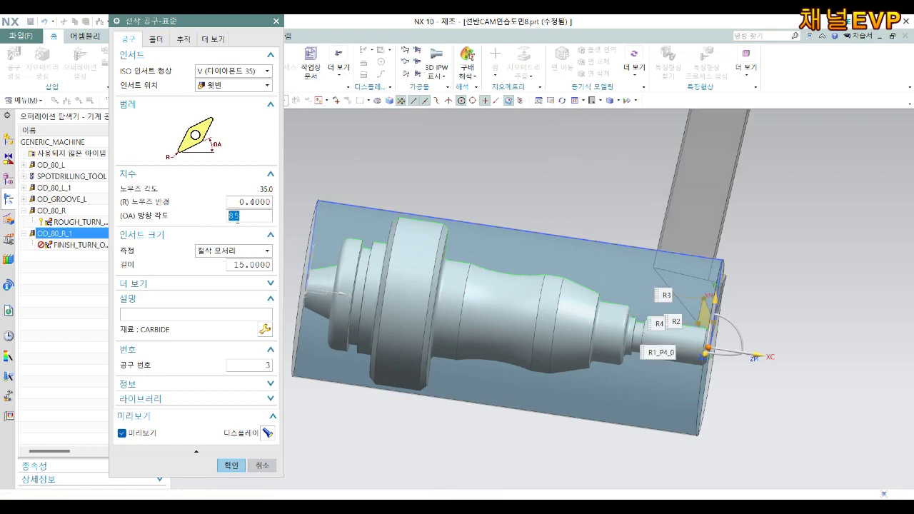
pyautogui.click(232, 465)
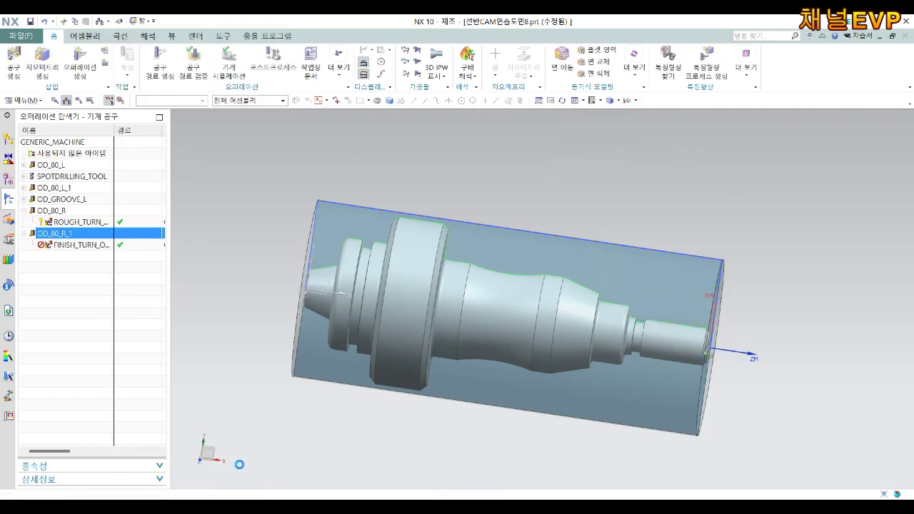
# Step: Regenerate the FINISH_TURN_OD_1 toolpath for the 85° tool and open its verification
pyautogui.doubleClick(79, 245)
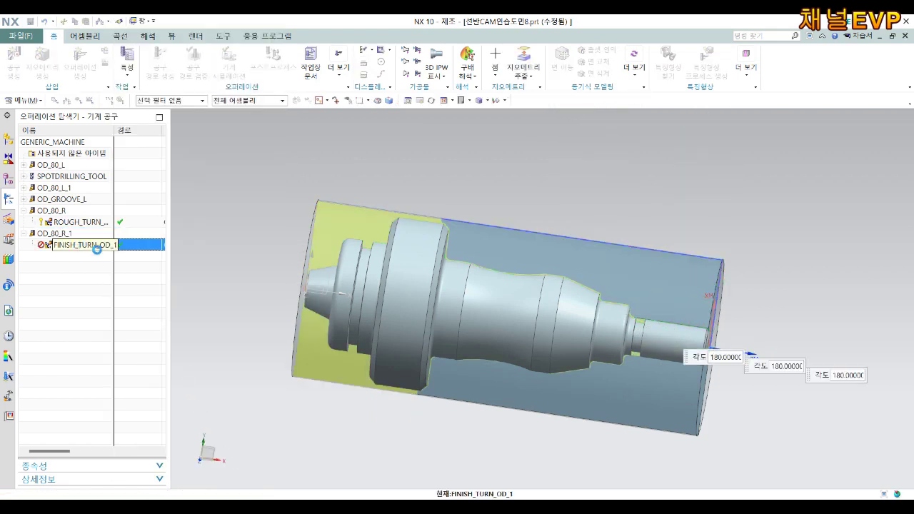
pyautogui.scroll(-5, 167, 424)
pyautogui.scroll(-3, 164, 443)
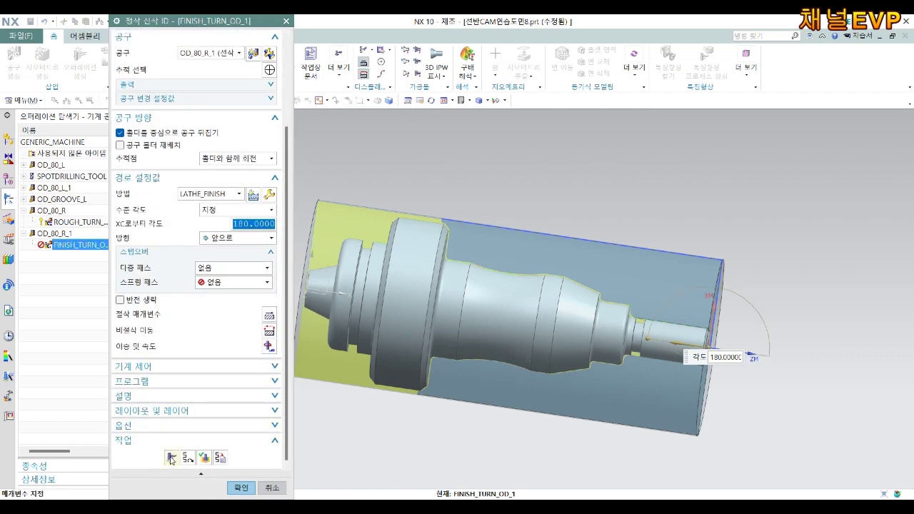
pyautogui.click(172, 459)
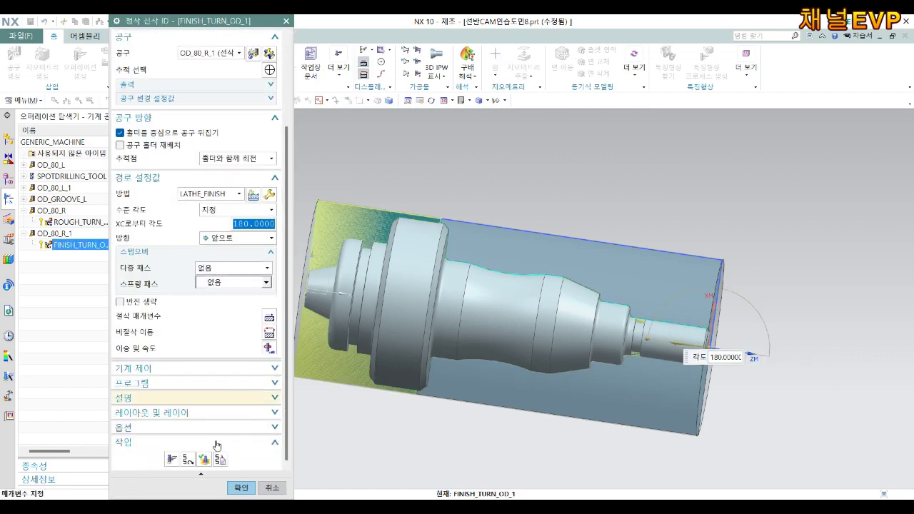
pyautogui.click(205, 460)
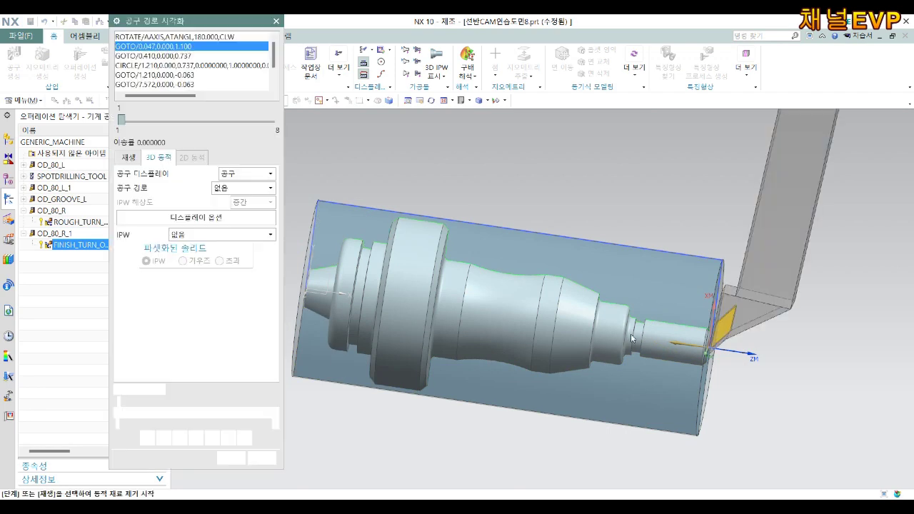
# Step: Play the 3D material-removal simulation of the finishing toolpath, then accept FINISH_TURN_OD_1
pyautogui.scroll(-3, 679, 343)
pyautogui.scroll(-2, 685, 345)
pyautogui.scroll(5, 685, 345)
pyautogui.moveTo(693, 337)
pyautogui.mouseDown(button='middle')
pyautogui.moveTo(707, 334)
pyautogui.moveTo(668, 339)
pyautogui.mouseUp(button='middle')
pyautogui.scroll(-2, 668, 338)
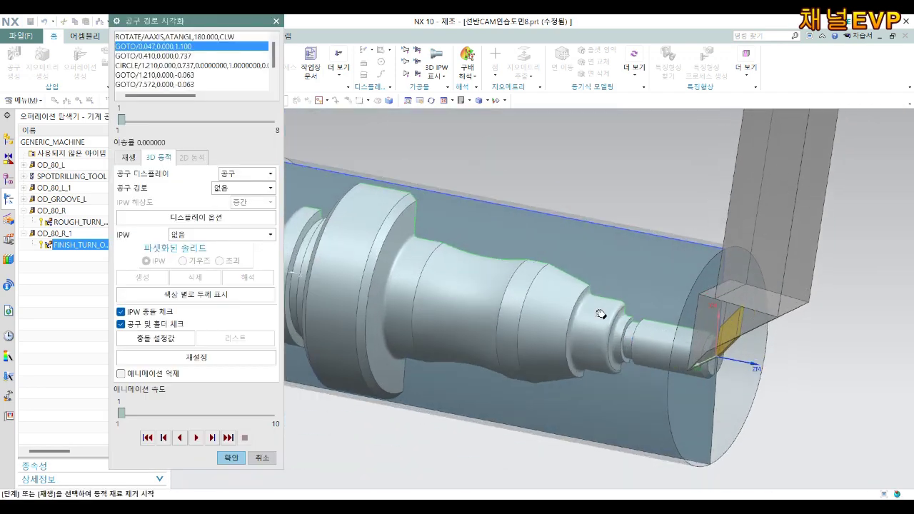
pyautogui.click(196, 438)
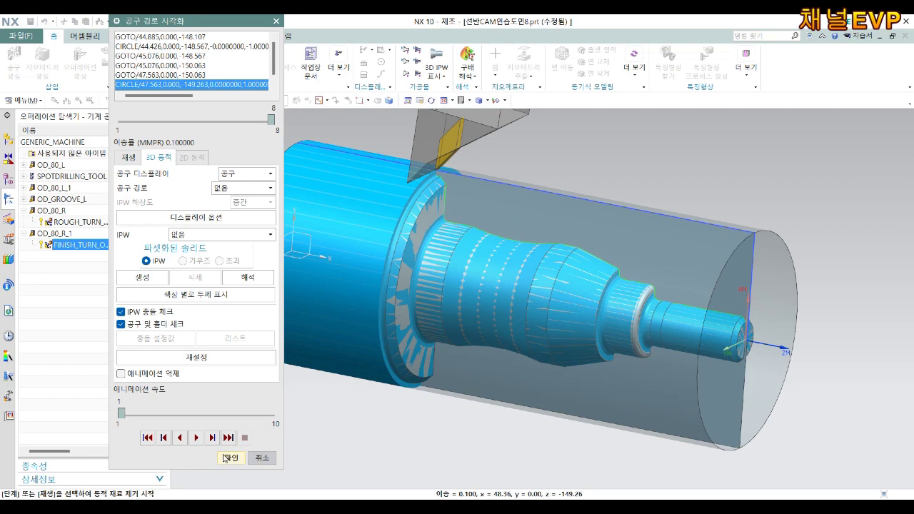
pyautogui.click(228, 457)
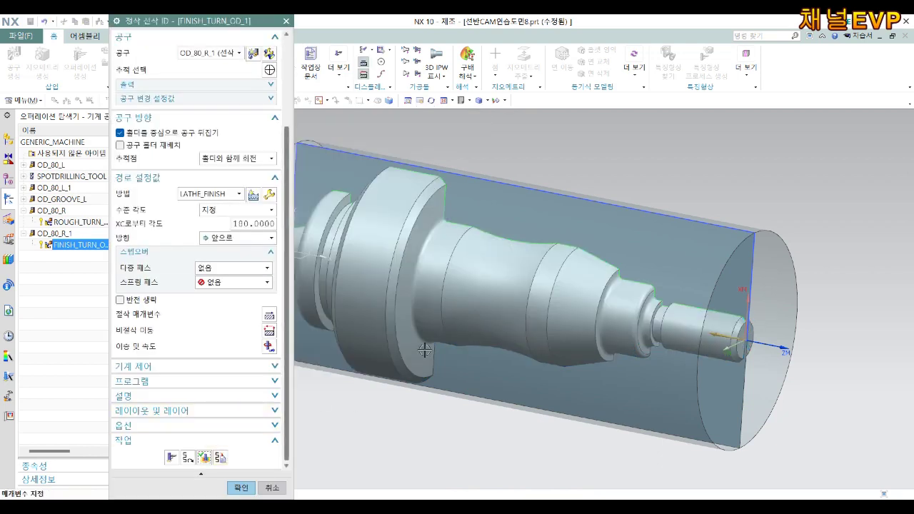
pyautogui.click(251, 488)
# Step: Switch the Operation Navigator to Geometry View and start a new operation
pyautogui.rightClick(47, 288)
pyautogui.click(82, 314)
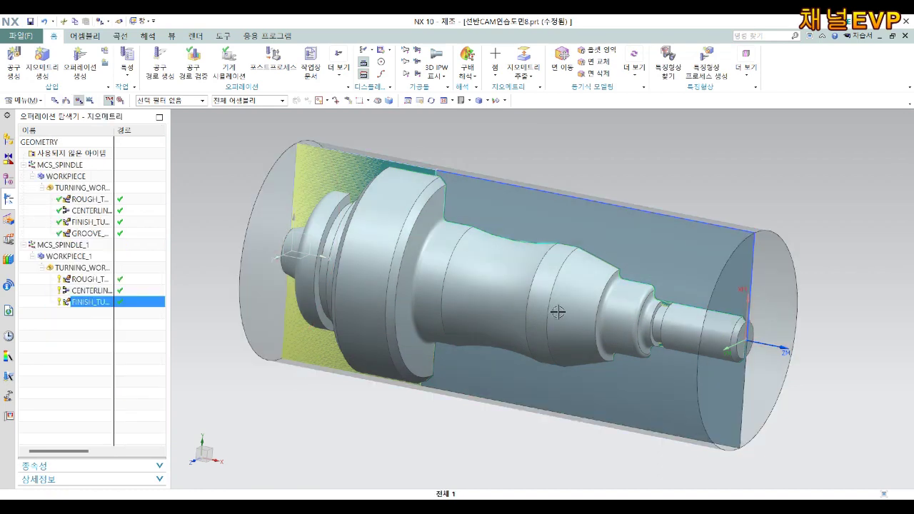
pyautogui.click(80, 63)
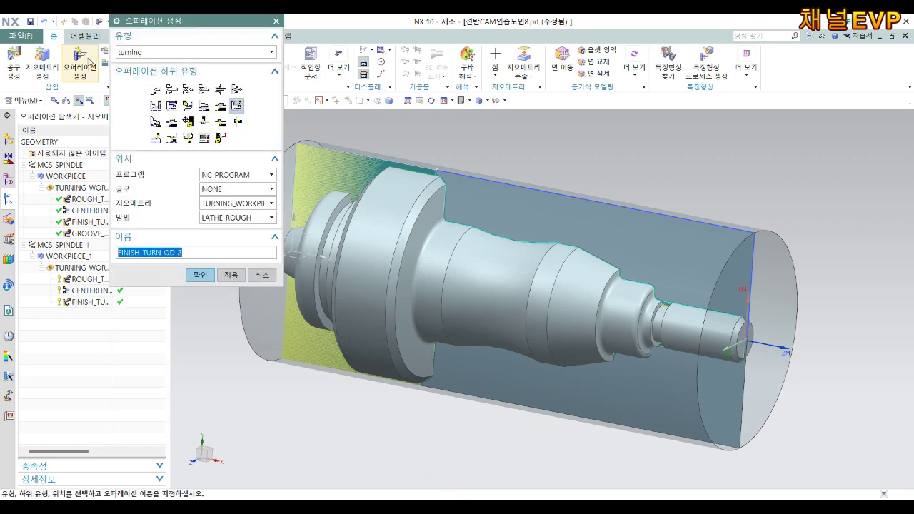
# Step: Create a GROOVE_OD_1 outside-diameter grooving operation and begin defining a new tool for it
pyautogui.click(203, 121)
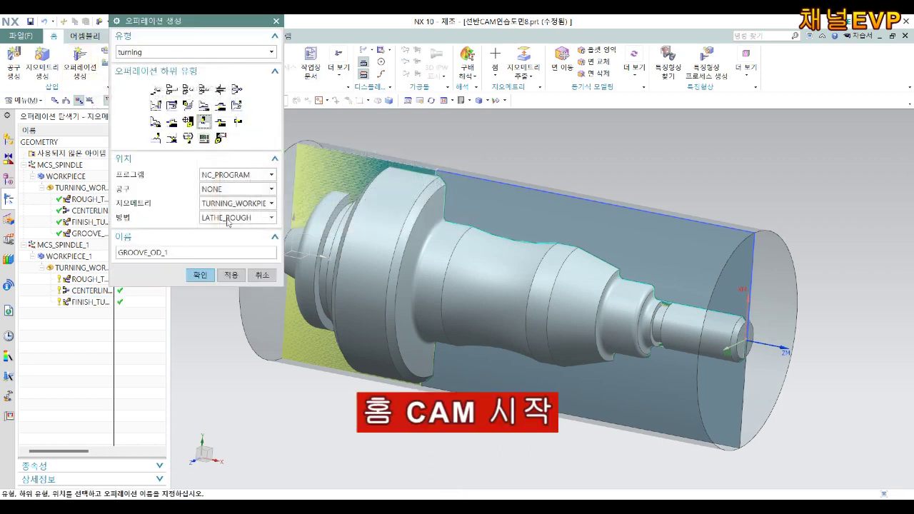
pyautogui.click(200, 275)
pyautogui.scroll(-3, 699, 309)
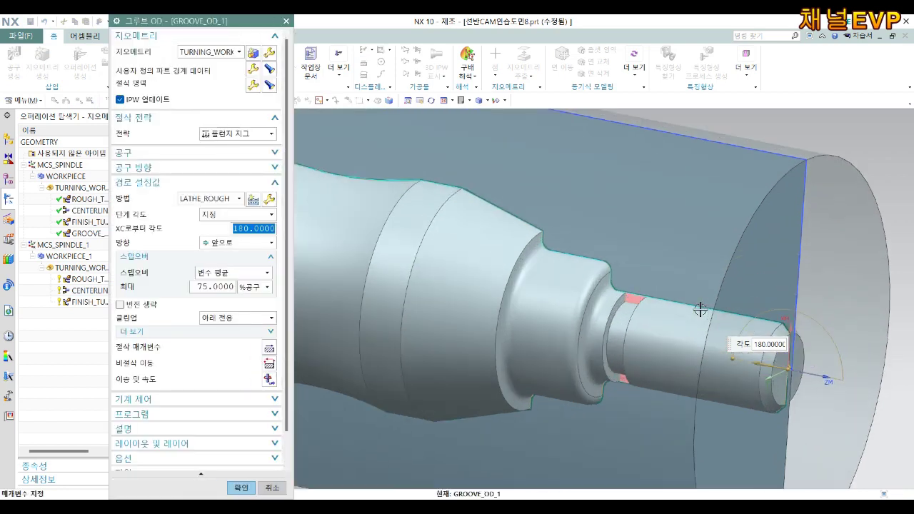
pyautogui.scroll(-2, 700, 309)
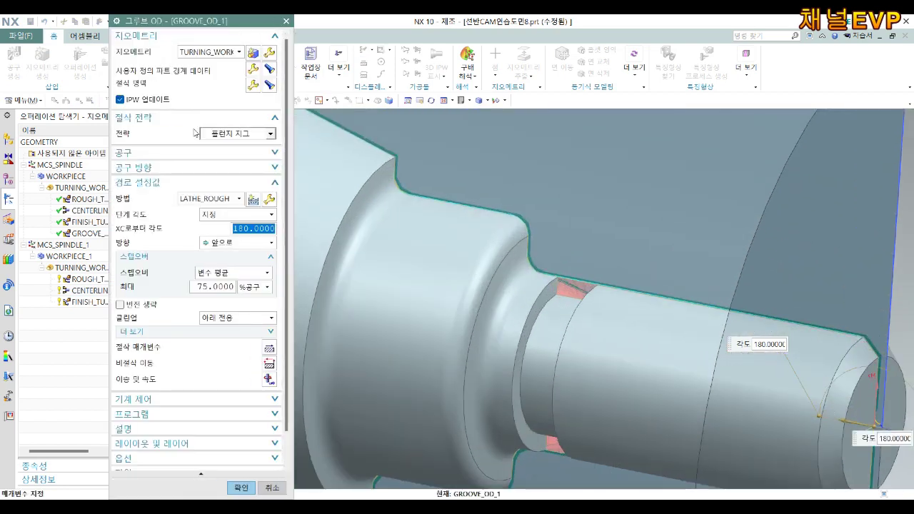
pyautogui.click(250, 153)
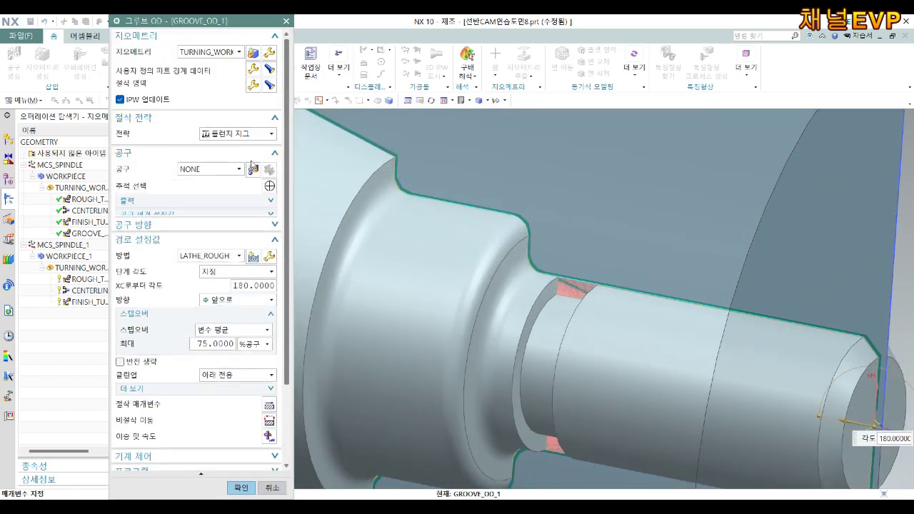
pyautogui.click(253, 169)
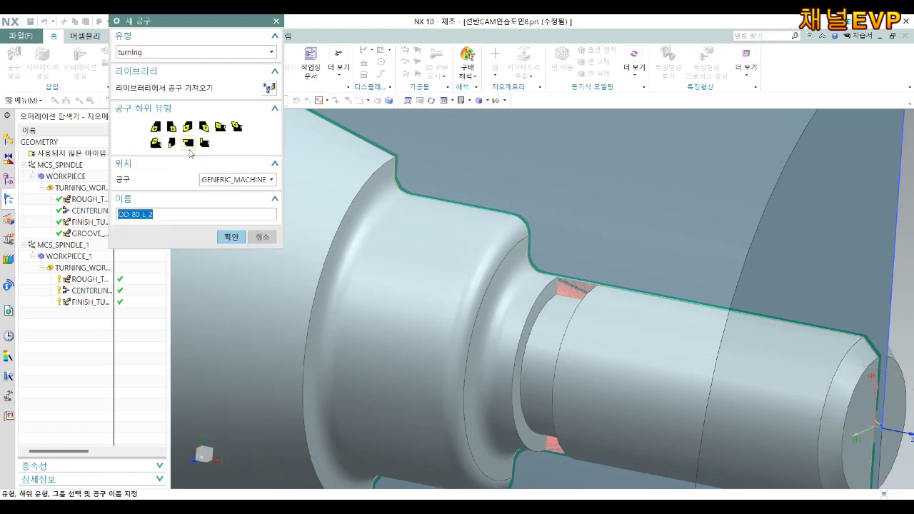
# Step: Create grooving tool OD_GROOVE_L_1 with its holder displayed, assigned to spindle group MCS_SPINDLE_1
pyautogui.click(171, 142)
pyautogui.click(230, 237)
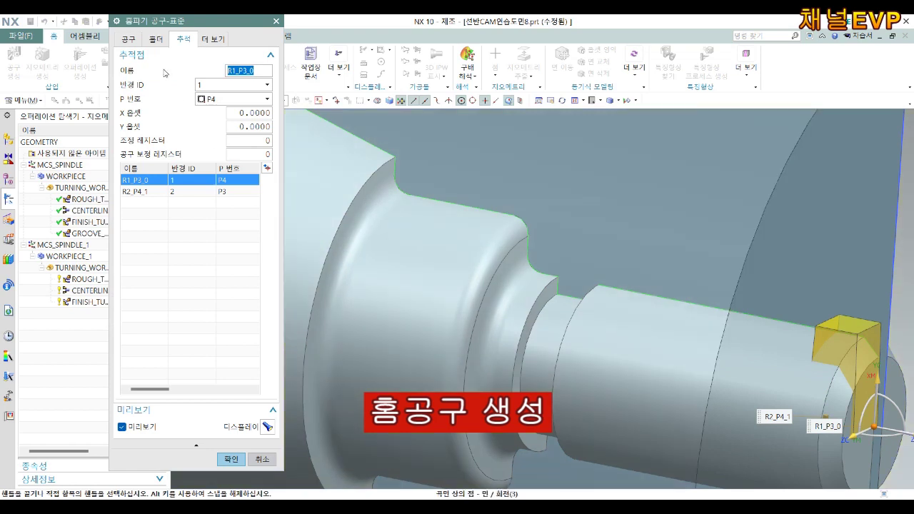
pyautogui.click(156, 39)
pyautogui.click(152, 72)
pyautogui.click(213, 39)
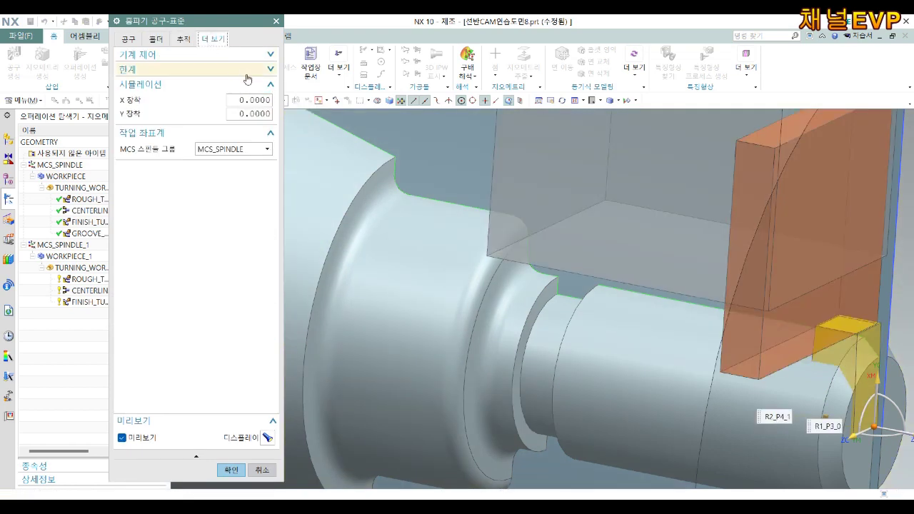
pyautogui.click(242, 150)
pyautogui.click(248, 173)
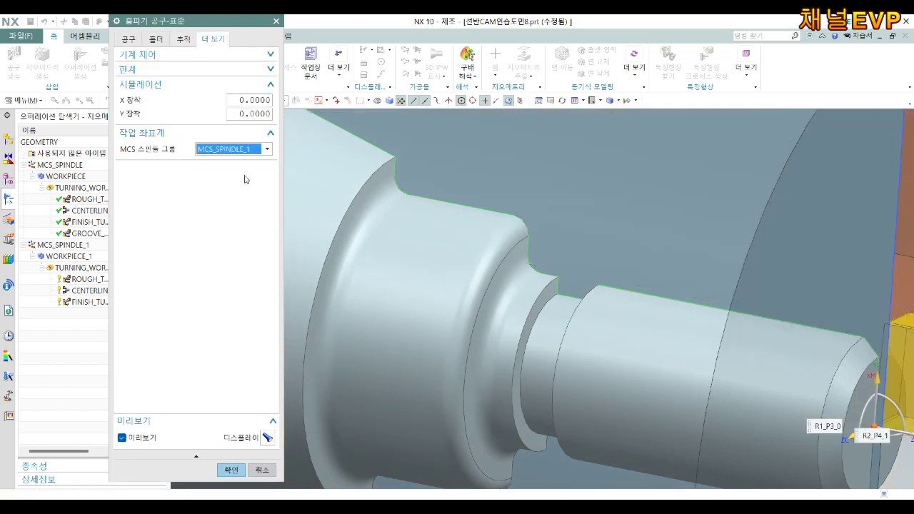
pyautogui.moveTo(749, 226)
pyautogui.mouseDown(button='middle')
pyautogui.moveTo(776, 228)
pyautogui.moveTo(741, 229)
pyautogui.mouseUp(button='middle')
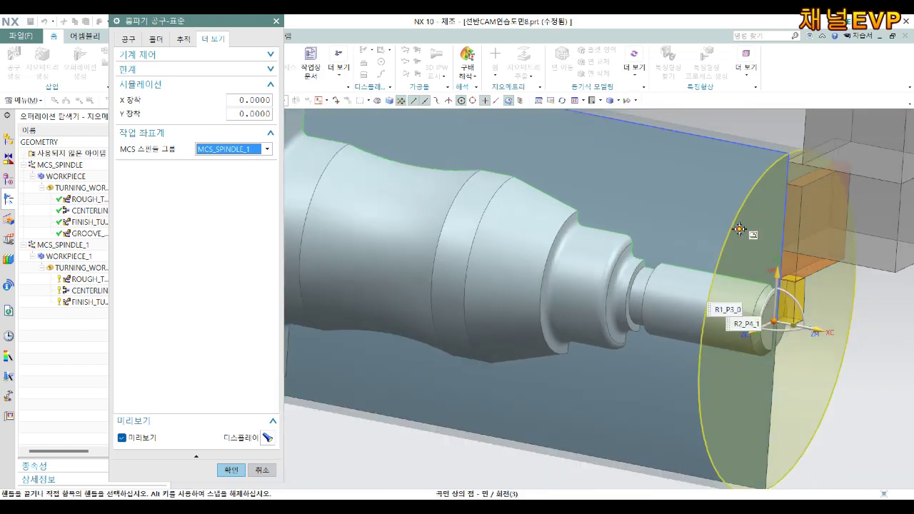
# Step: Give the groove tool insert width 4 and radius 0.1, then accept the tool and GROOVE_OD_1
pyautogui.click(128, 40)
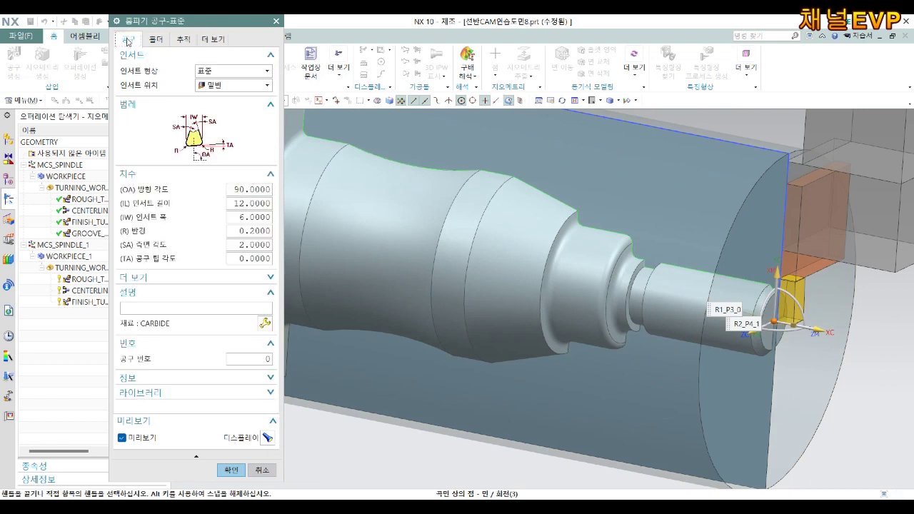
pyautogui.doubleClick(252, 216)
pyautogui.write('4')
pyautogui.click(249, 229)
pyautogui.doubleClick(250, 230)
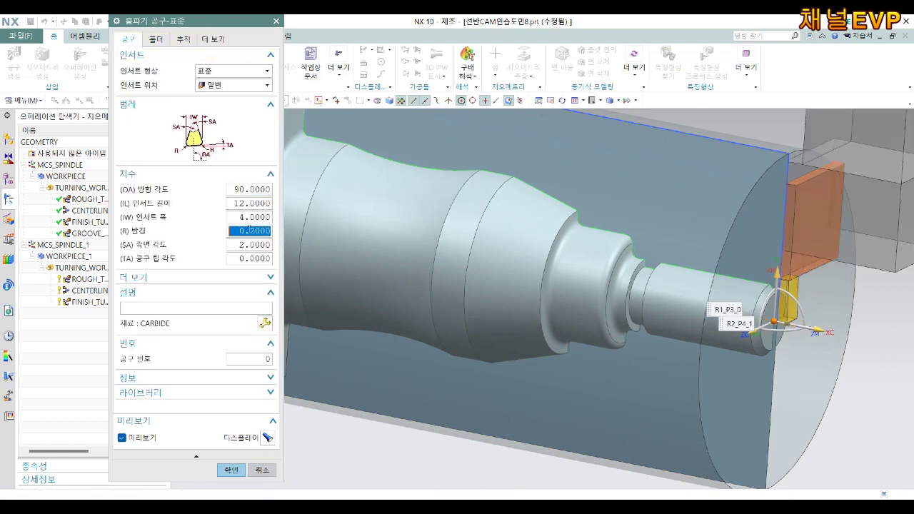
pyautogui.write('0.1')
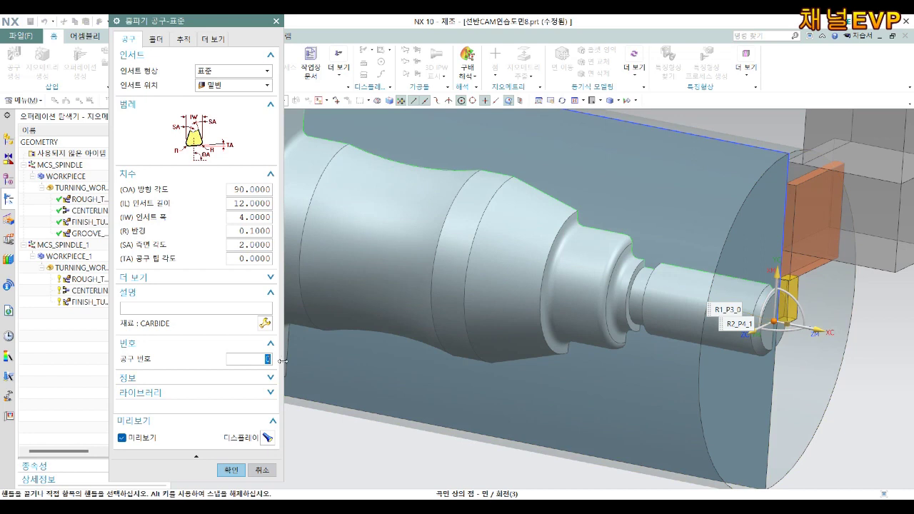
pyautogui.click(231, 470)
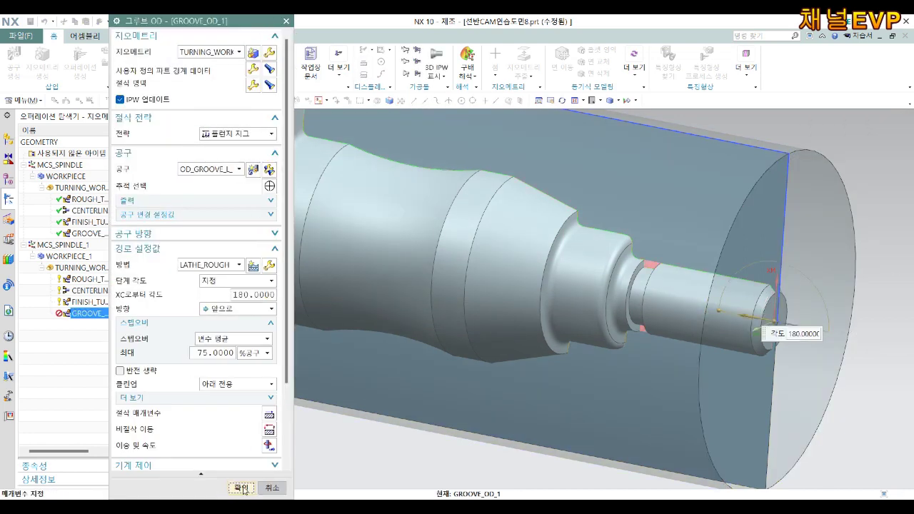
pyautogui.click(232, 487)
pyautogui.rightClick(67, 328)
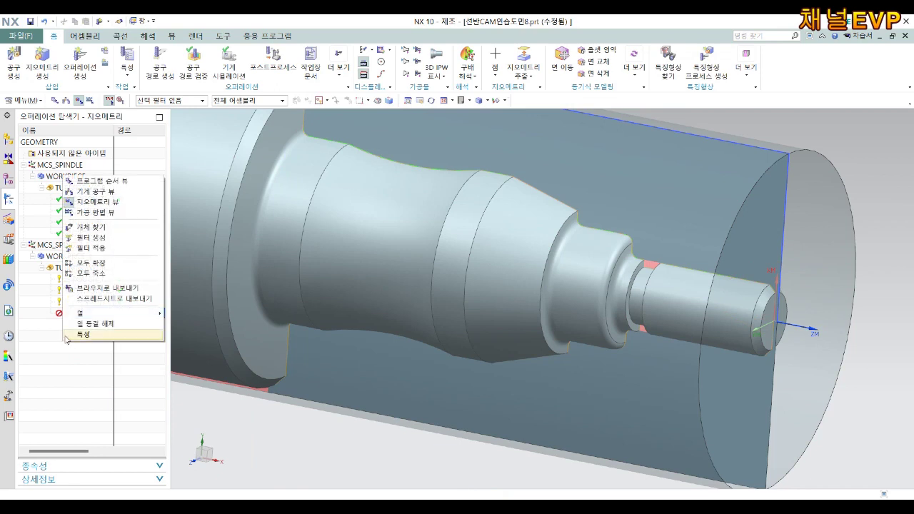
# Step: List operations by Machine Tool and open GROOVE_OD_1 under OD_GROOVE_L_1
pyautogui.click(97, 196)
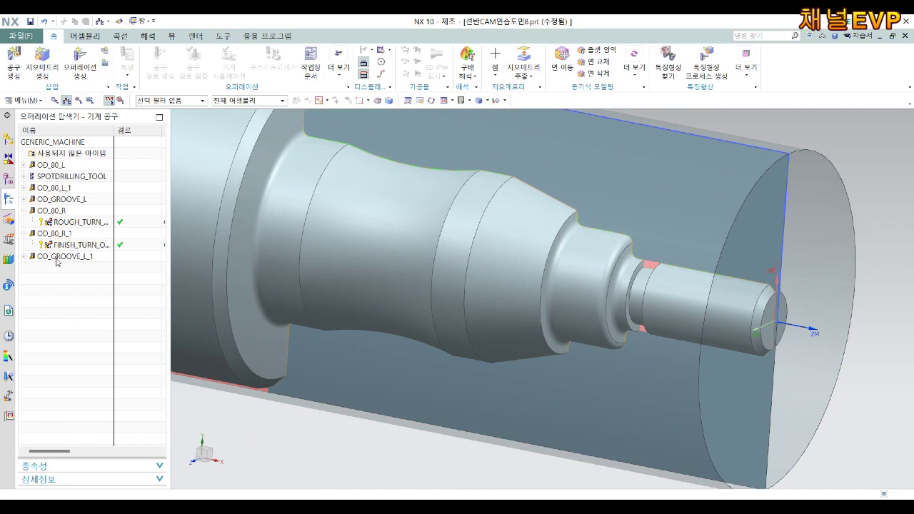
pyautogui.click(24, 257)
pyautogui.doubleClick(71, 274)
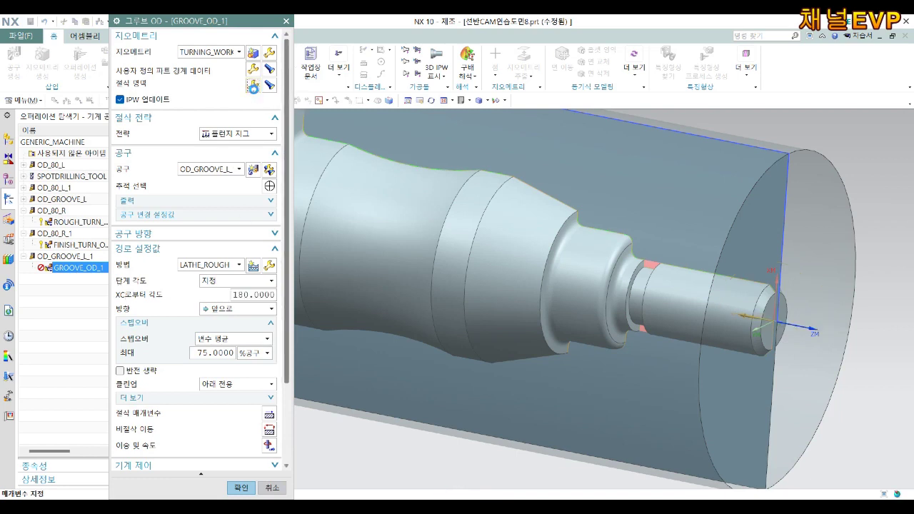
# Step: Trim GROOVE_OD_1's cut region with Axial Trim Plane 1 at a point on the groove corner
pyautogui.click(253, 86)
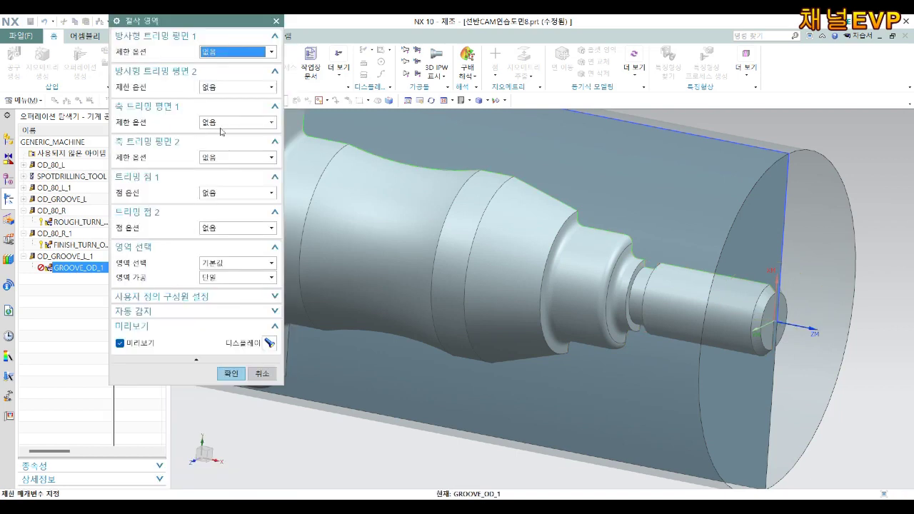
pyautogui.click(222, 130)
pyautogui.click(220, 144)
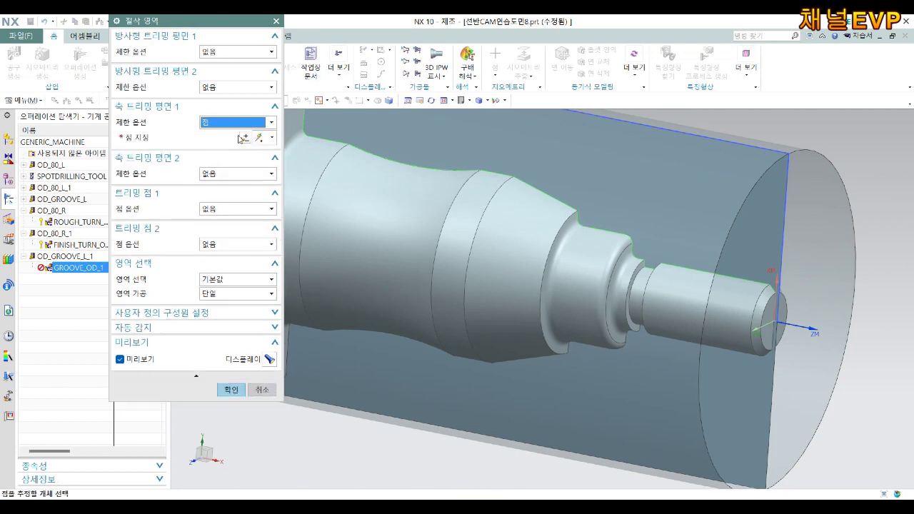
pyautogui.scroll(4, 545, 293)
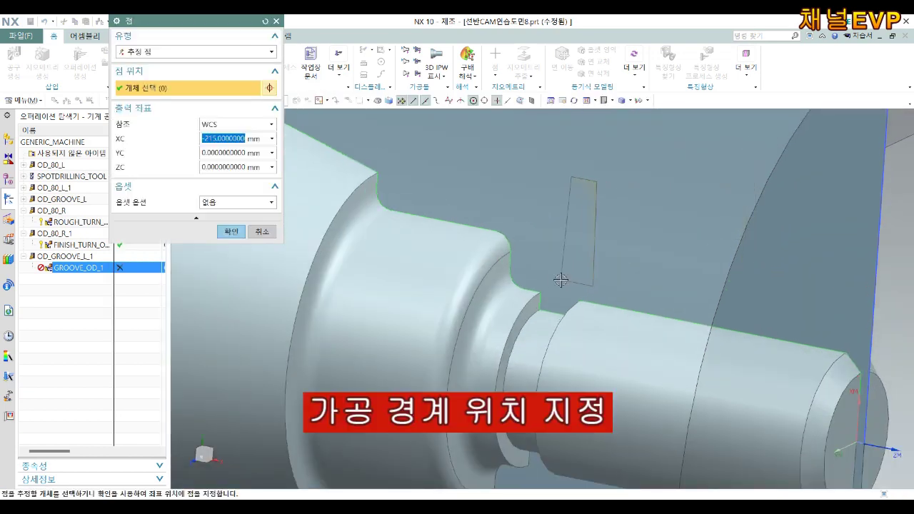
pyautogui.click(544, 294)
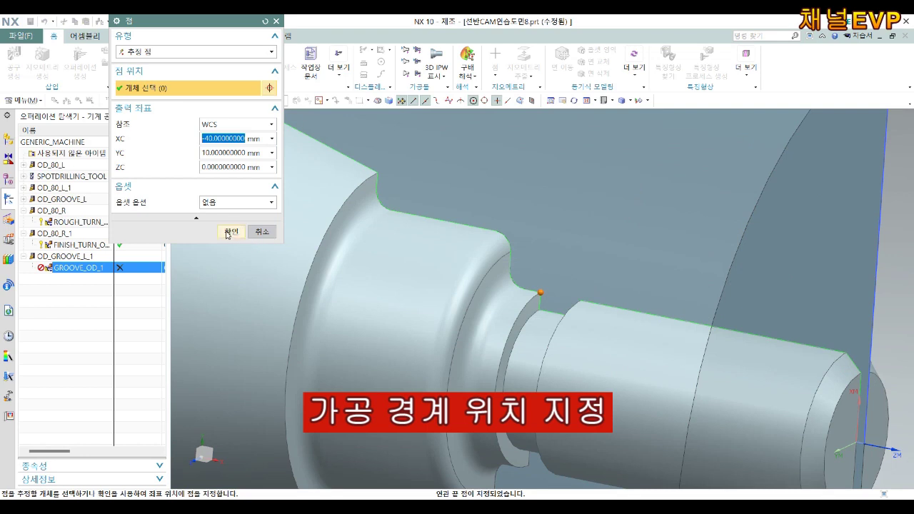
pyautogui.click(231, 232)
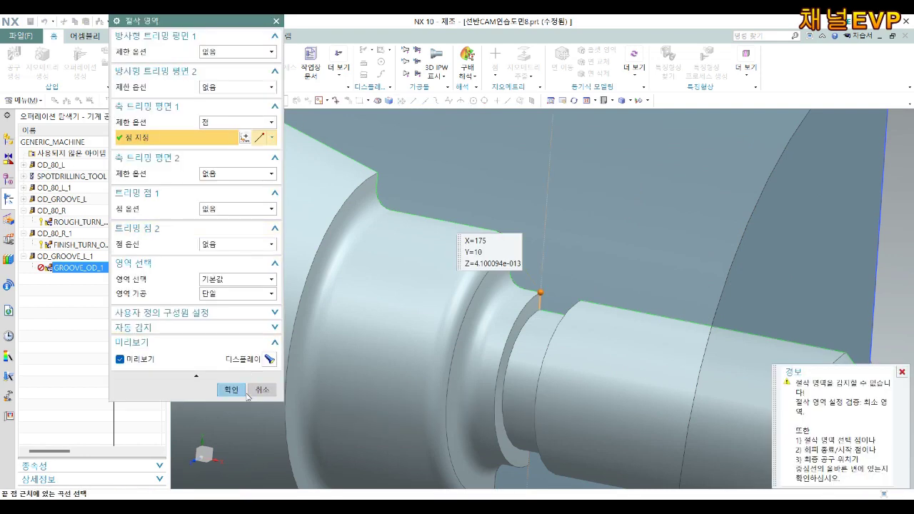
pyautogui.click(229, 392)
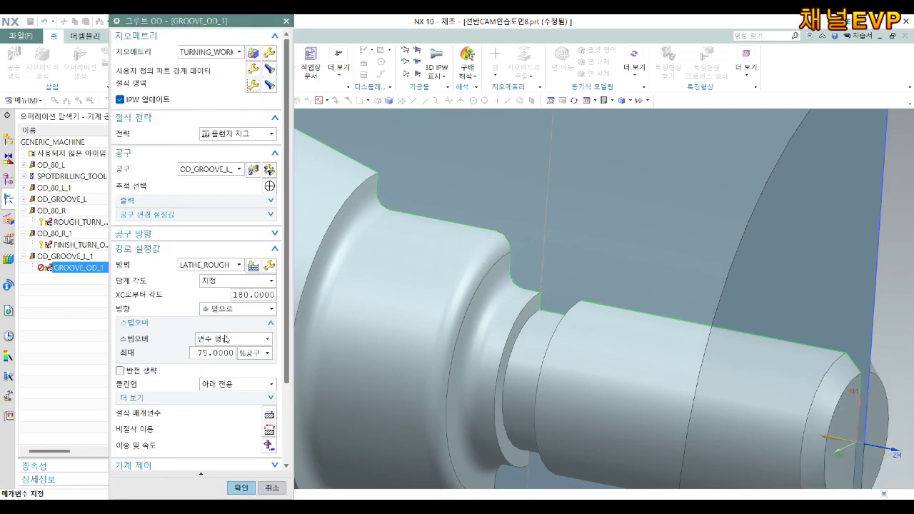
pyautogui.doubleClick(215, 352)
# Step: Set GROOVE_OD_1's maximum stepover to 50% of tool and flip the tool around its holder
pyautogui.write('50')
pyautogui.scroll(-1, 230, 389)
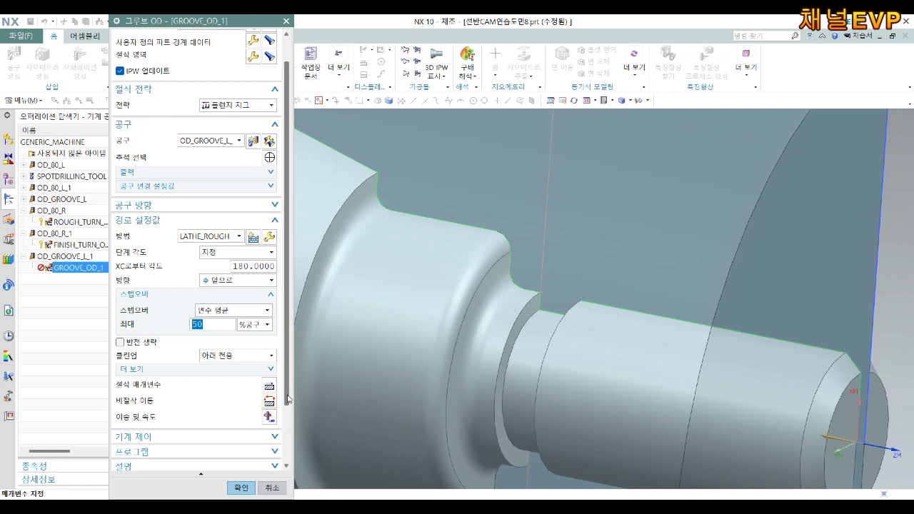
pyautogui.scroll(3, 710, 272)
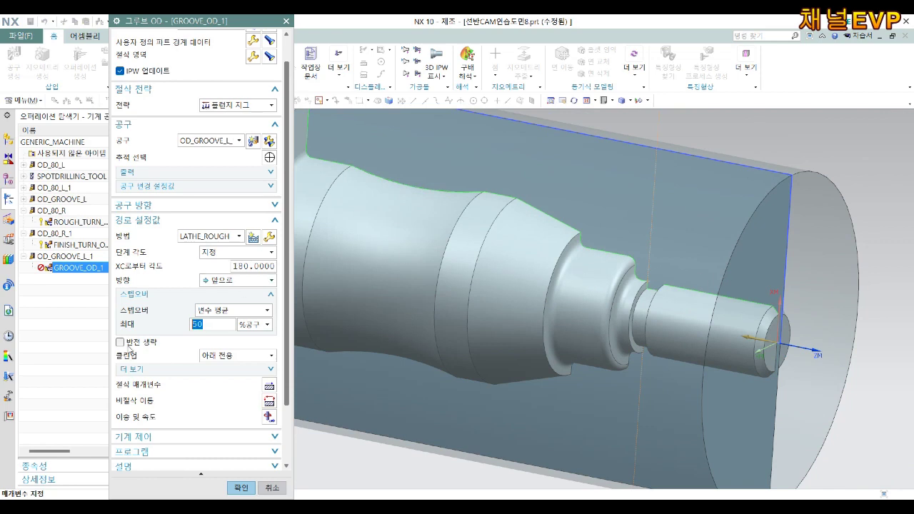
pyautogui.click(133, 204)
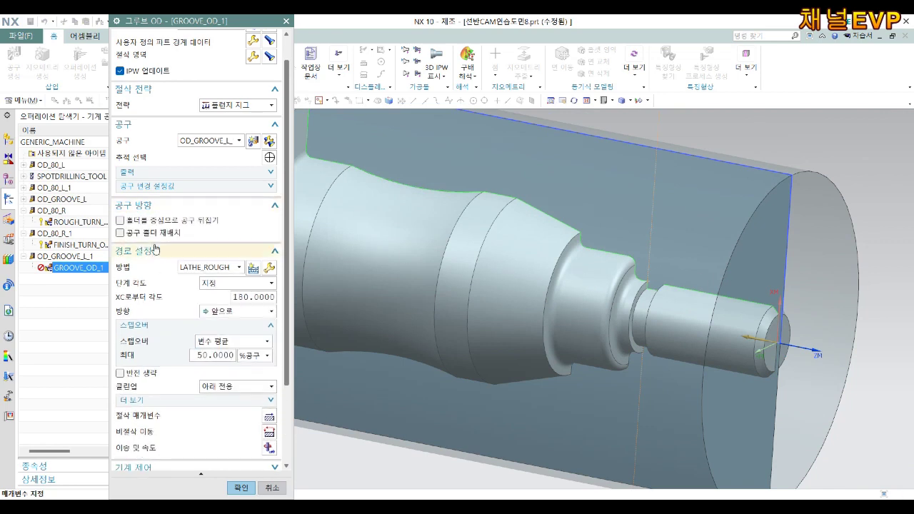
pyautogui.click(161, 225)
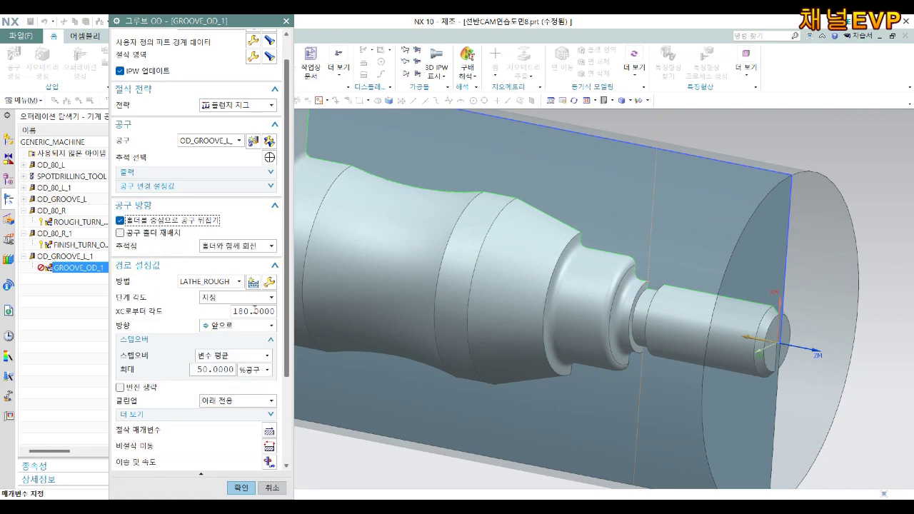
pyautogui.scroll(-2, 215, 214)
pyautogui.scroll(3, 225, 201)
# Step: Switch the cut strategy to 플런지 대체 (Plunge Alternate), keeping the groove tool and LATHE_FINISH method, and accept
pyautogui.click(219, 172)
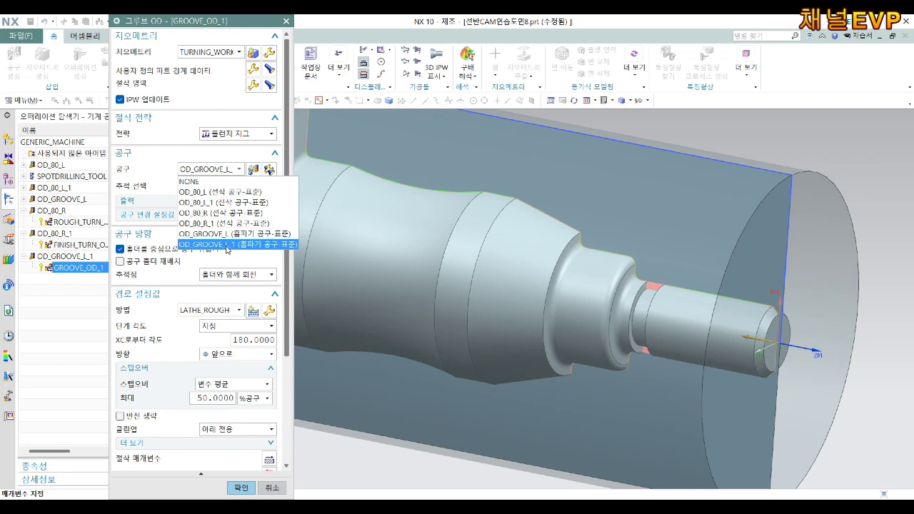
pyautogui.click(155, 131)
pyautogui.click(245, 137)
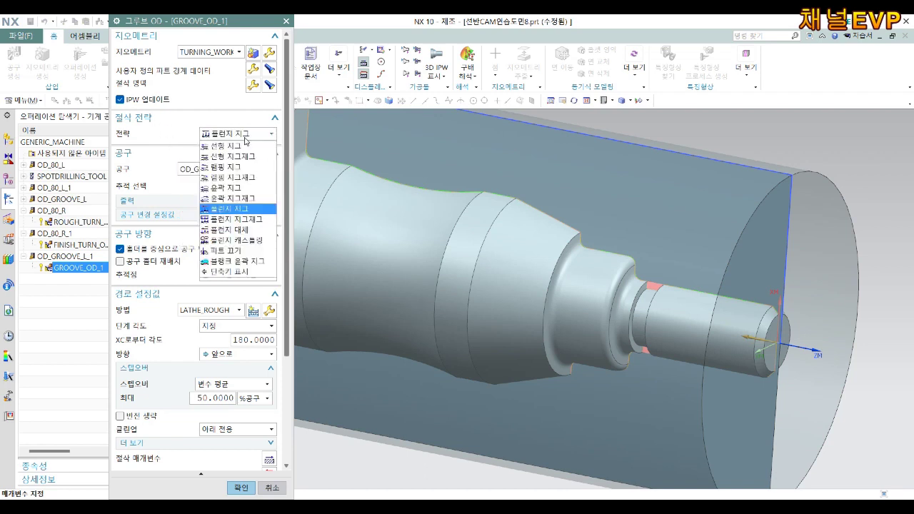
pyautogui.click(240, 229)
pyautogui.click(226, 171)
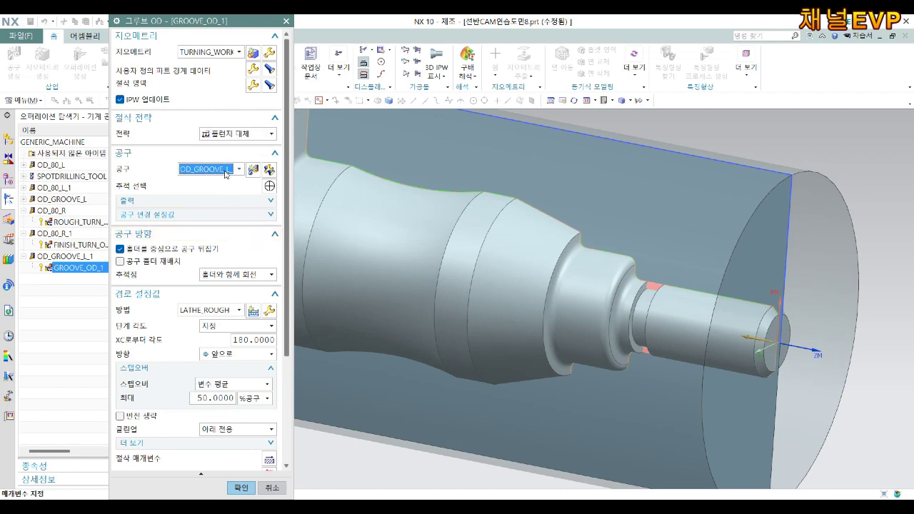
pyautogui.click(146, 177)
pyautogui.click(239, 310)
pyautogui.click(214, 319)
pyautogui.click(240, 488)
pyautogui.doubleClick(79, 267)
pyautogui.scroll(-5, 196, 285)
# Step: Generate the GROOVE_OD_1 toolpath and preview it in verification
pyautogui.click(172, 459)
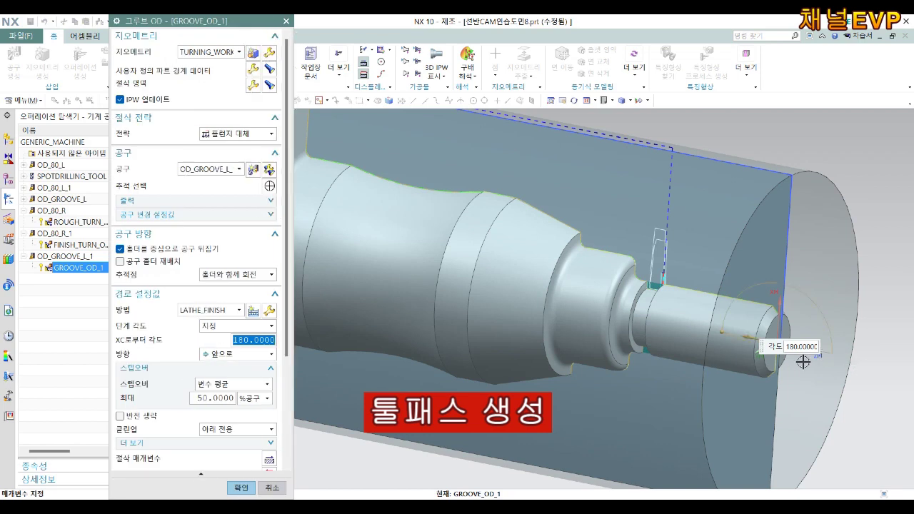
pyautogui.scroll(-3, 207, 457)
pyautogui.click(204, 457)
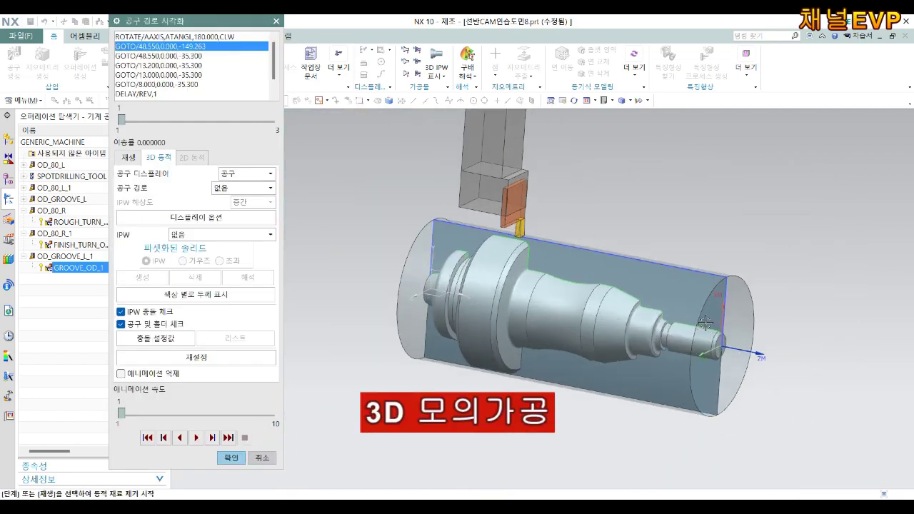
pyautogui.scroll(-2, 567, 278)
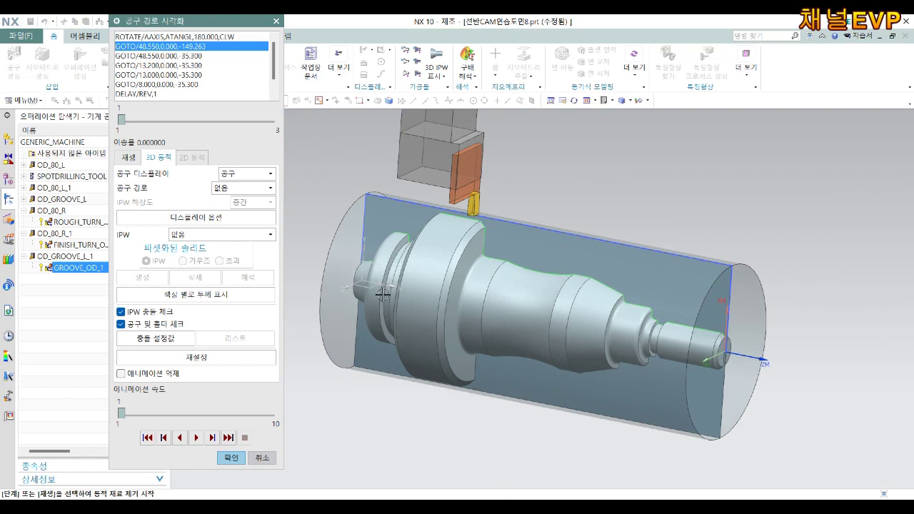
pyautogui.click(262, 458)
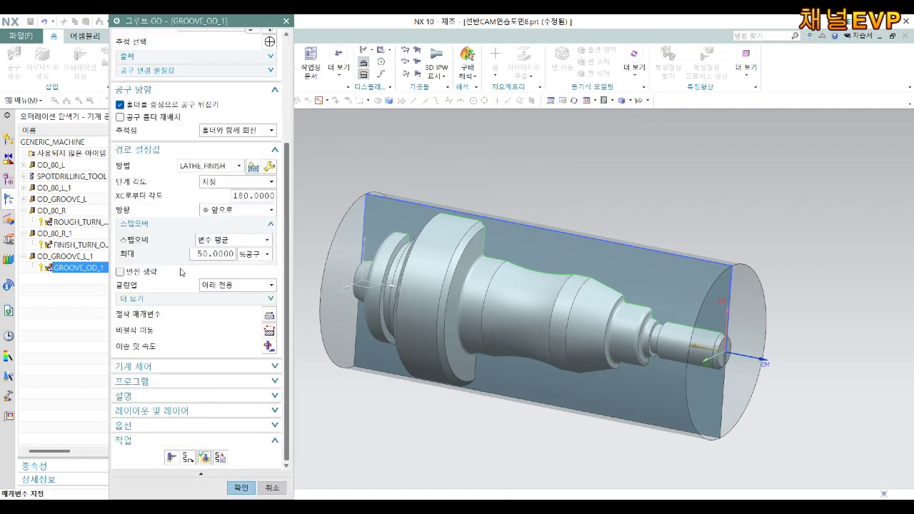
# Step: Turn off 홀더를 중심으로 공구 뒤집기 (flip tool around holder) and regenerate the groove toolpath
pyautogui.scroll(2, 175, 184)
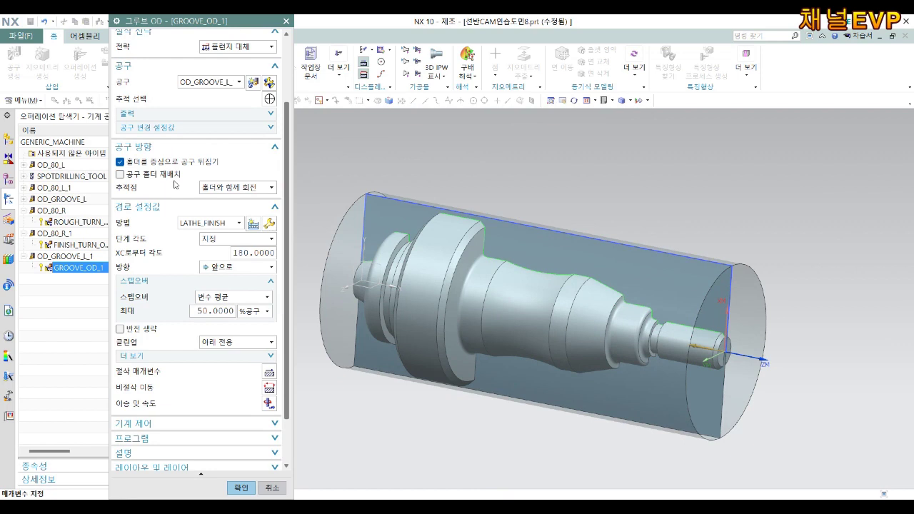
pyautogui.click(164, 163)
pyautogui.scroll(-2, 229, 414)
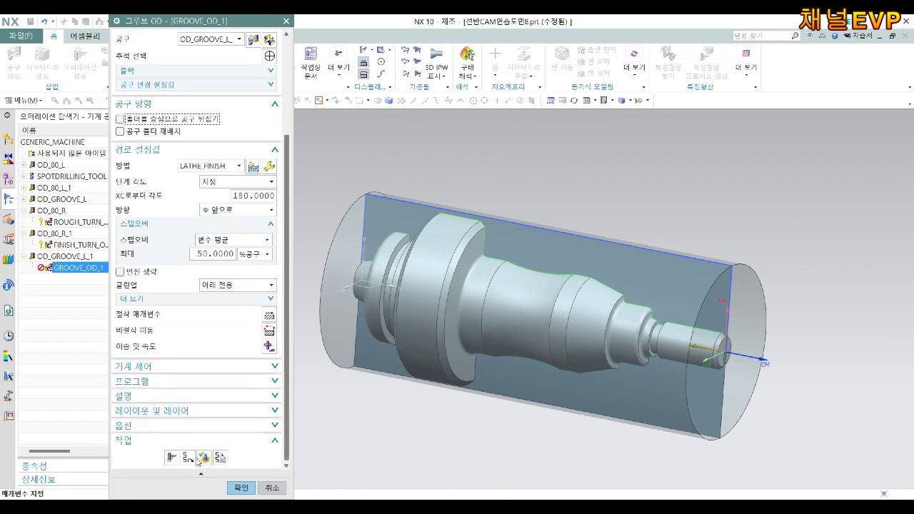
pyautogui.click(171, 458)
pyautogui.scroll(-2, 227, 431)
pyautogui.scroll(-2, 228, 430)
# Step: Step through the groove toolpath in a 3D cutting simulation, inspecting the part from both sides
pyautogui.click(204, 461)
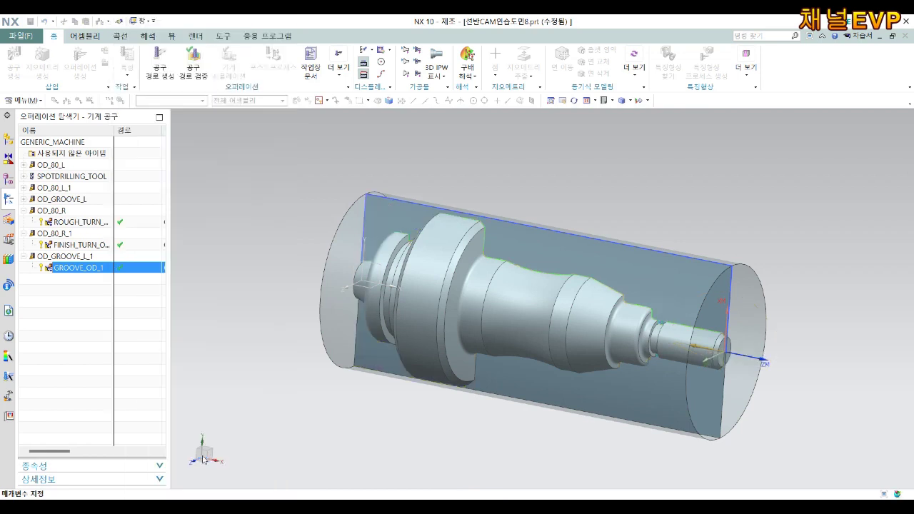
pyautogui.scroll(2, 689, 245)
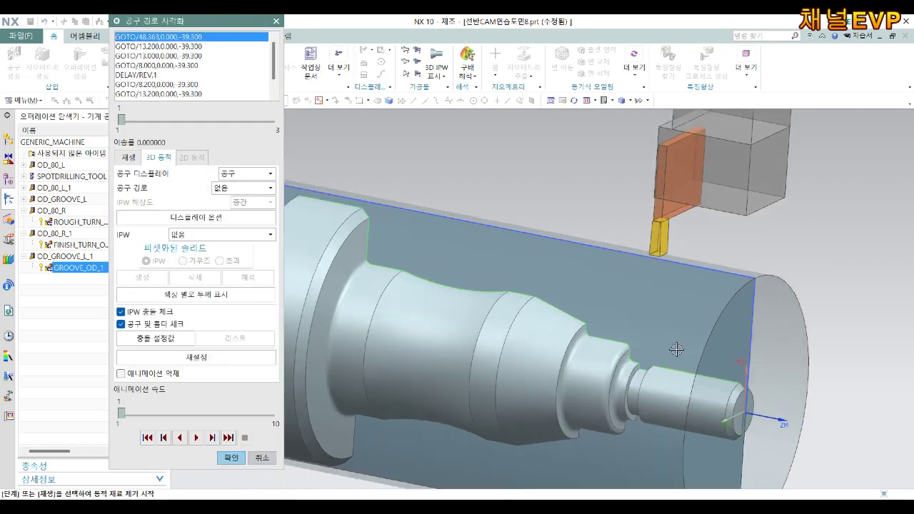
pyautogui.click(212, 438)
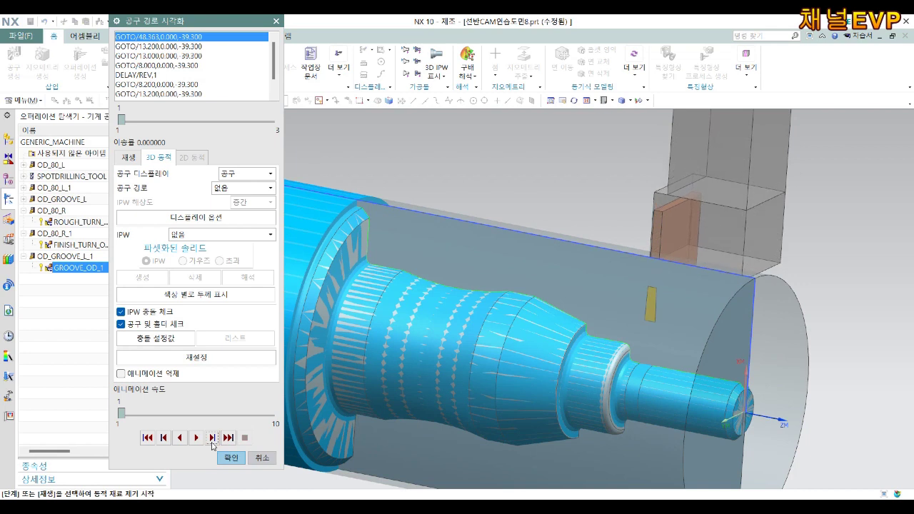
pyautogui.click(212, 438)
pyautogui.click(212, 438)
pyautogui.click(212, 437)
pyautogui.click(212, 438)
pyautogui.click(213, 438)
pyautogui.click(212, 438)
pyautogui.moveTo(543, 321)
pyautogui.mouseDown(button='middle')
pyautogui.moveTo(731, 334)
pyautogui.moveTo(649, 368)
pyautogui.mouseUp(button='middle')
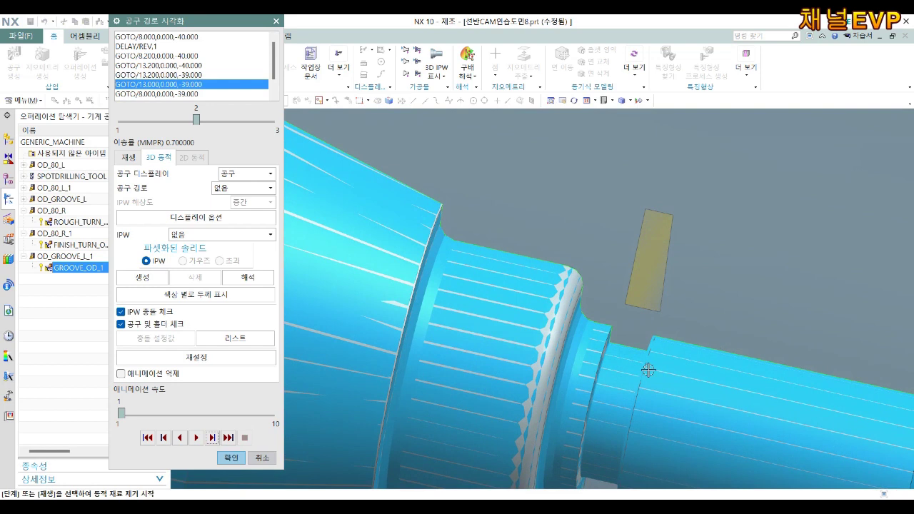
pyautogui.click(212, 438)
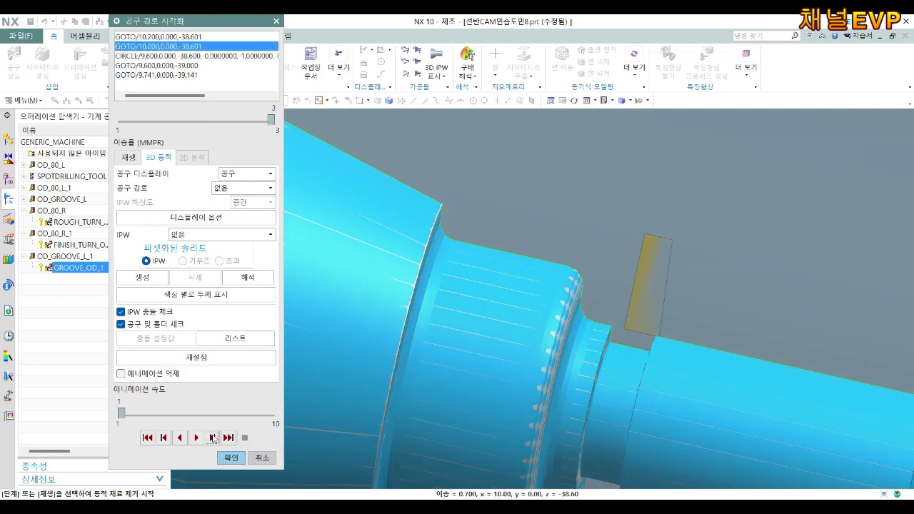
pyautogui.scroll(-5, 693, 307)
pyautogui.moveTo(781, 282); pyautogui.dragTo(387, 345, button='middle')
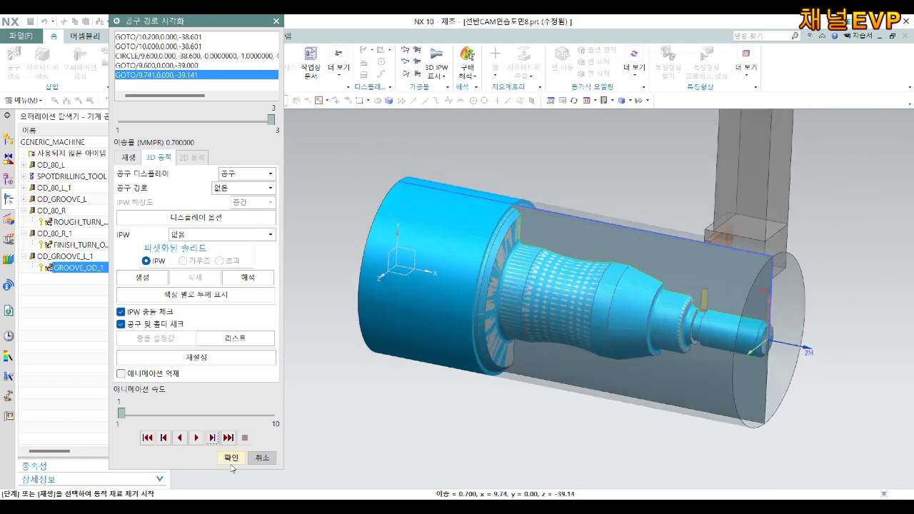
pyautogui.click(231, 458)
pyautogui.scroll(2, 791, 280)
pyautogui.scroll(2, 791, 281)
pyautogui.scroll(2, 790, 281)
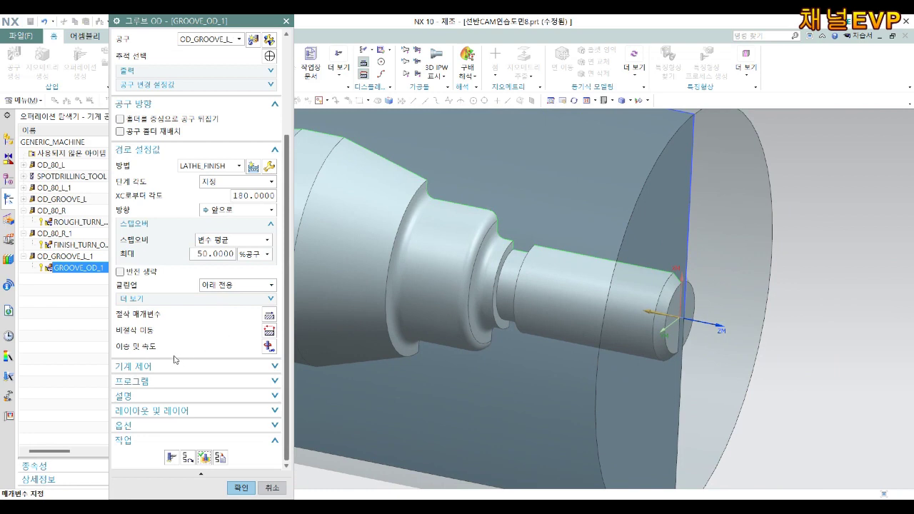
# Step: Set cleanup to 모두 and both vertical and thin corners to 분할 in the corner cutting parameters
pyautogui.click(236, 284)
pyautogui.click(222, 306)
pyautogui.click(270, 316)
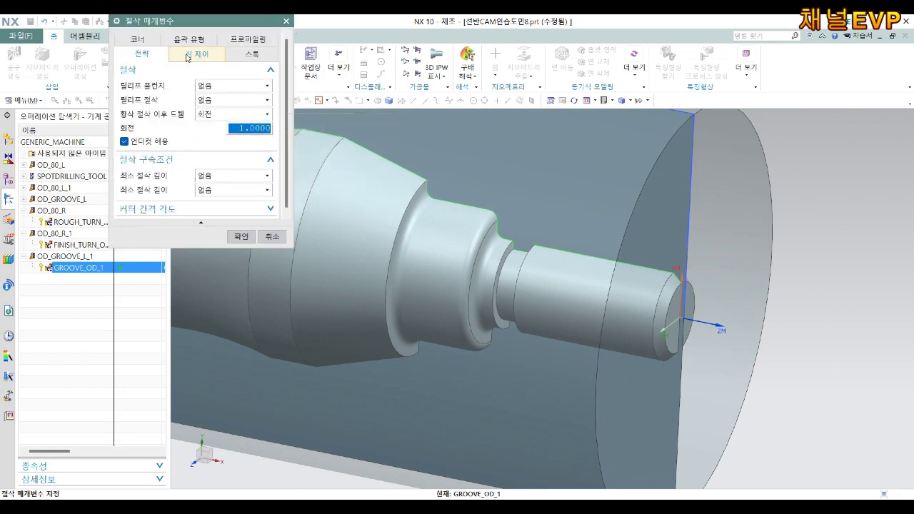
pyautogui.click(134, 38)
pyautogui.click(223, 88)
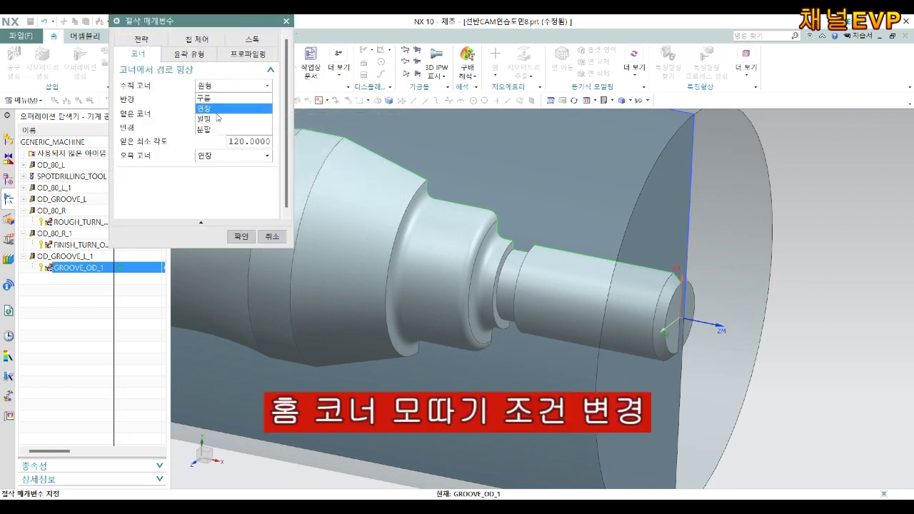
pyautogui.click(219, 117)
pyautogui.click(214, 114)
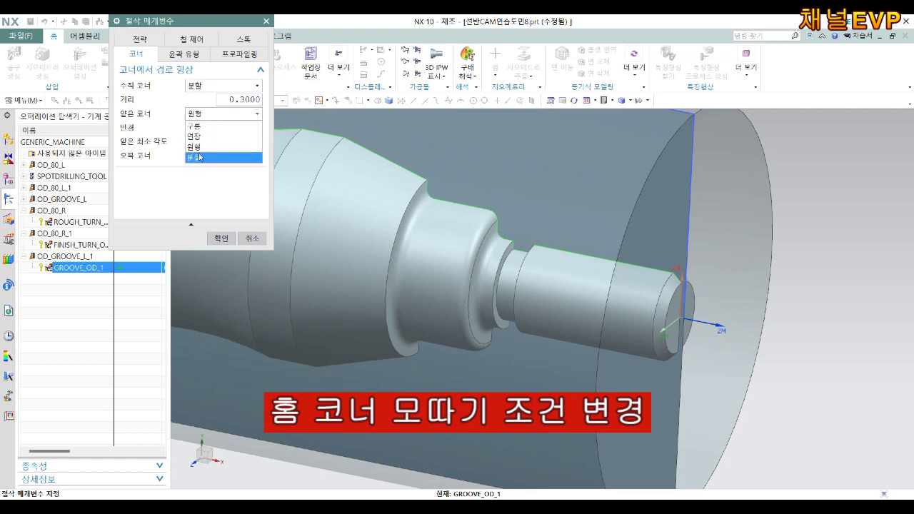
pyautogui.click(218, 151)
pyautogui.click(233, 239)
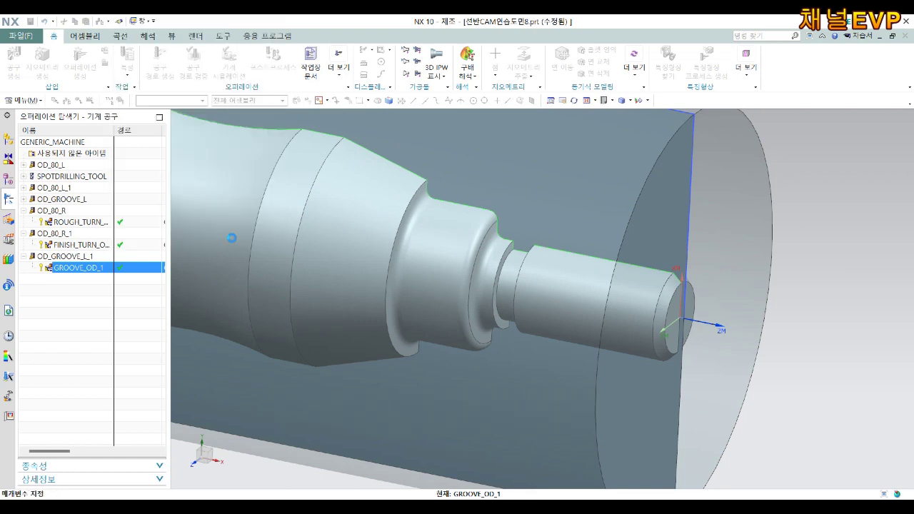
# Step: Regenerate the split-corner groove toolpath and open its verification in a side view
pyautogui.click(170, 457)
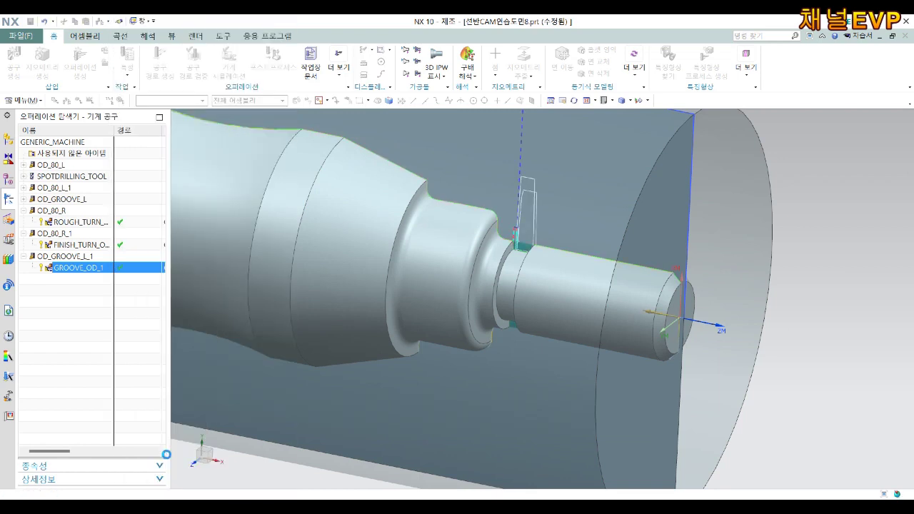
pyautogui.scroll(-5, 232, 405)
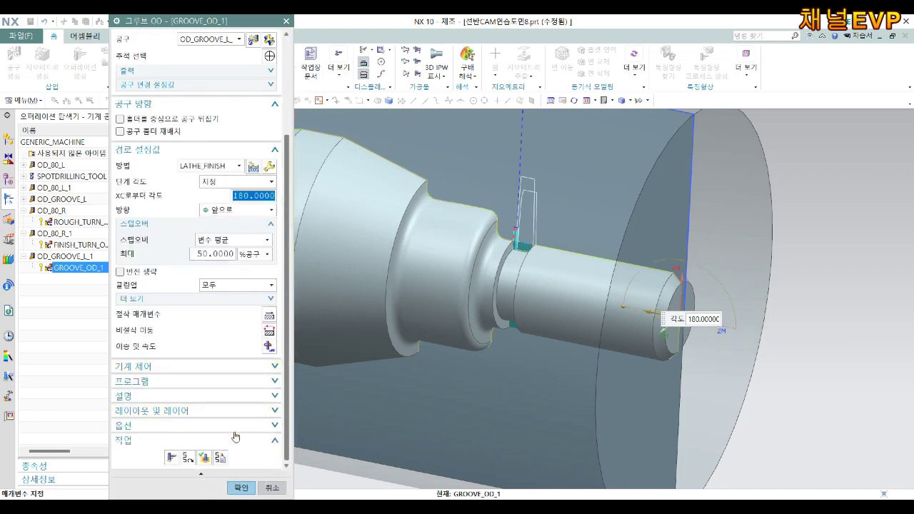
pyautogui.click(204, 458)
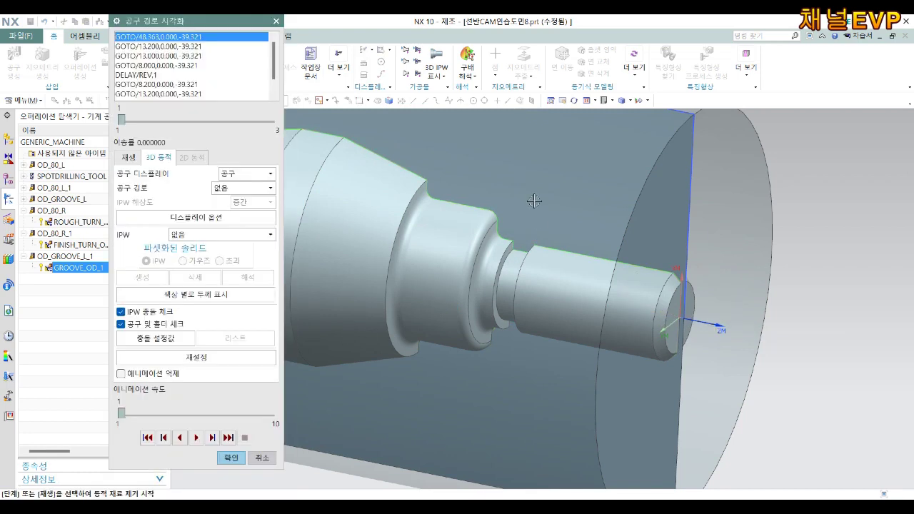
pyautogui.click(599, 102)
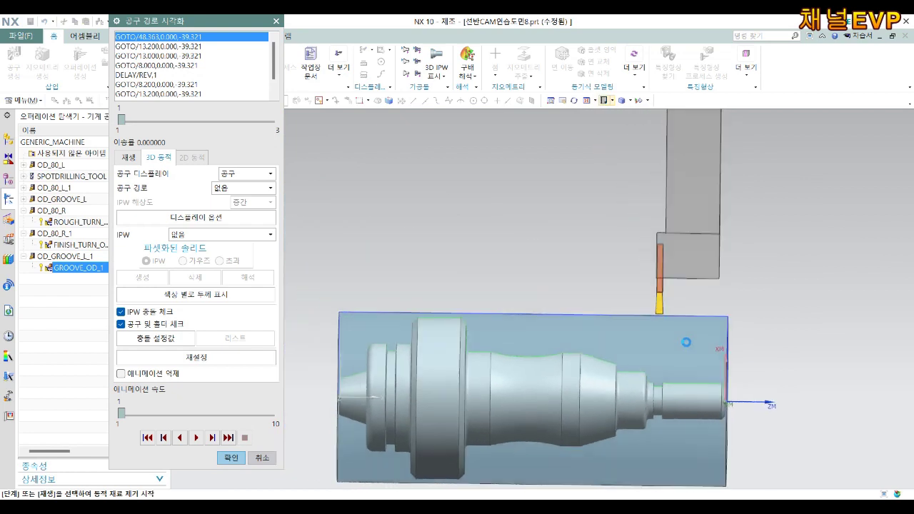
pyautogui.scroll(3, 692, 397)
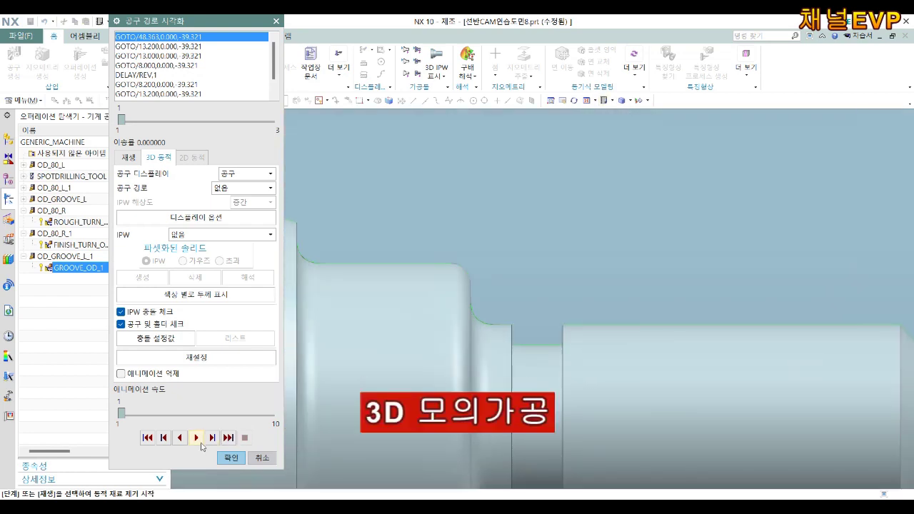
# Step: Step the 3D cutting simulation through all groove passes, then return to the GROOVE_OD_1 settings
pyautogui.click(213, 438)
pyautogui.click(212, 438)
pyautogui.click(212, 438)
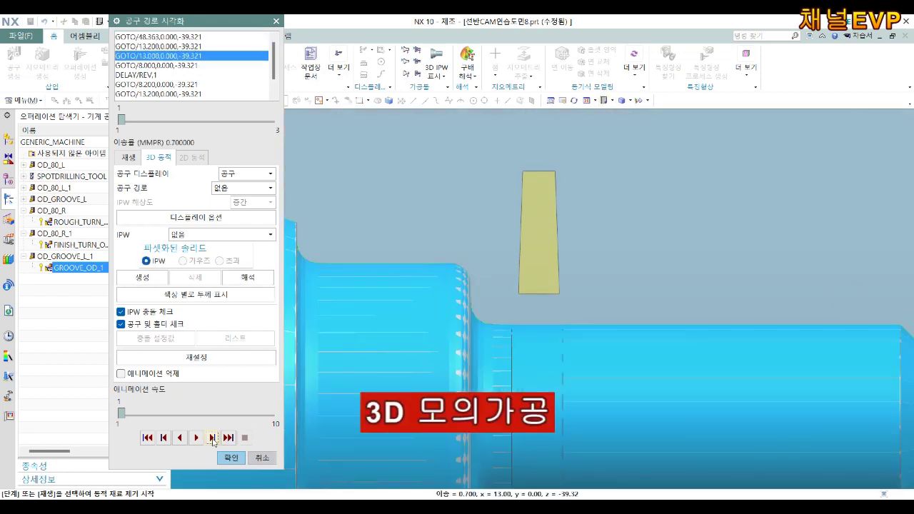
pyautogui.click(212, 439)
pyautogui.click(212, 439)
pyautogui.click(212, 438)
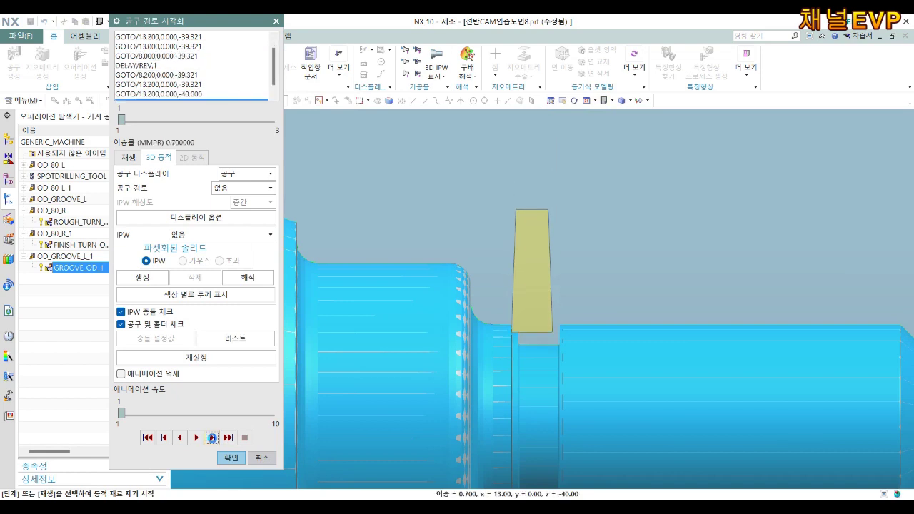
pyautogui.click(212, 439)
pyautogui.click(212, 439)
pyautogui.click(212, 438)
pyautogui.click(212, 438)
pyautogui.click(212, 438)
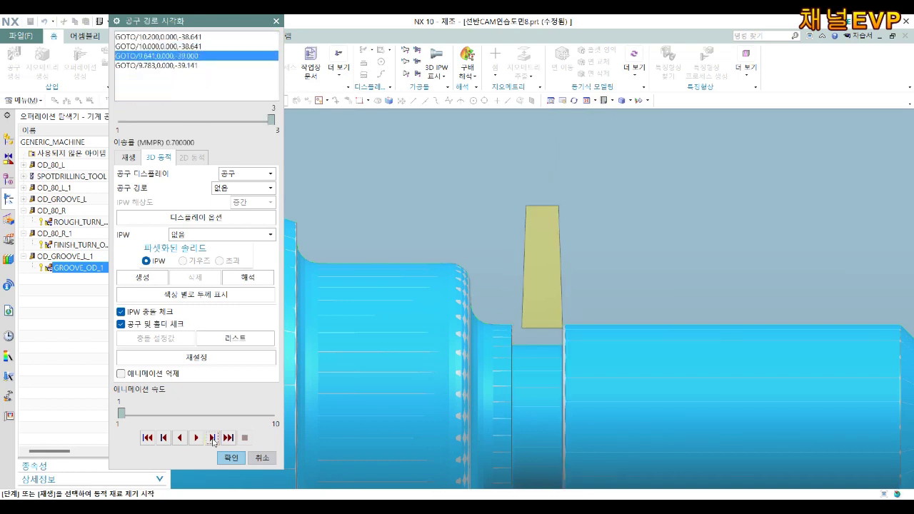
pyautogui.click(212, 439)
pyautogui.scroll(3, 472, 366)
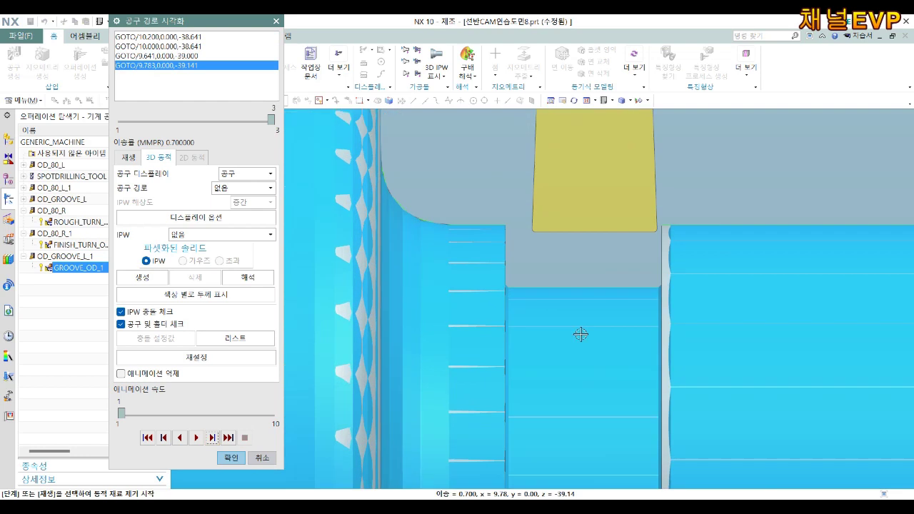
pyautogui.scroll(2, 581, 333)
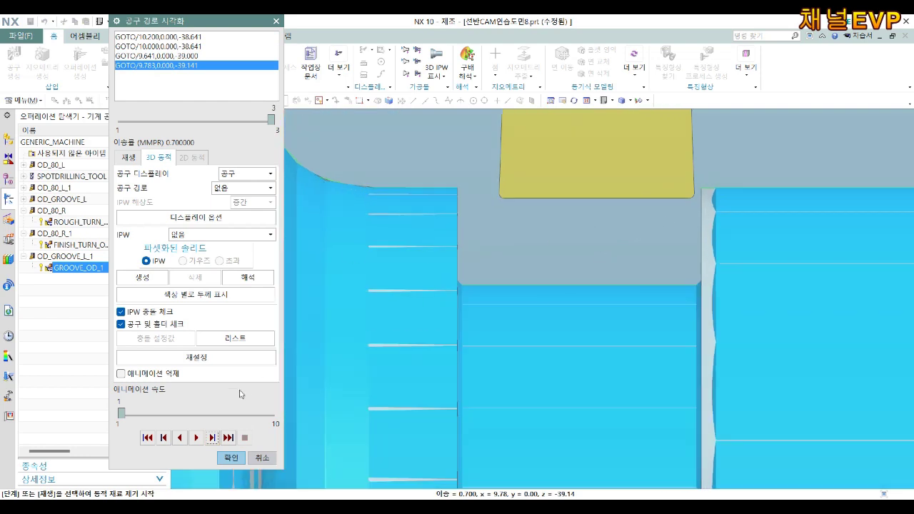
pyautogui.click(242, 453)
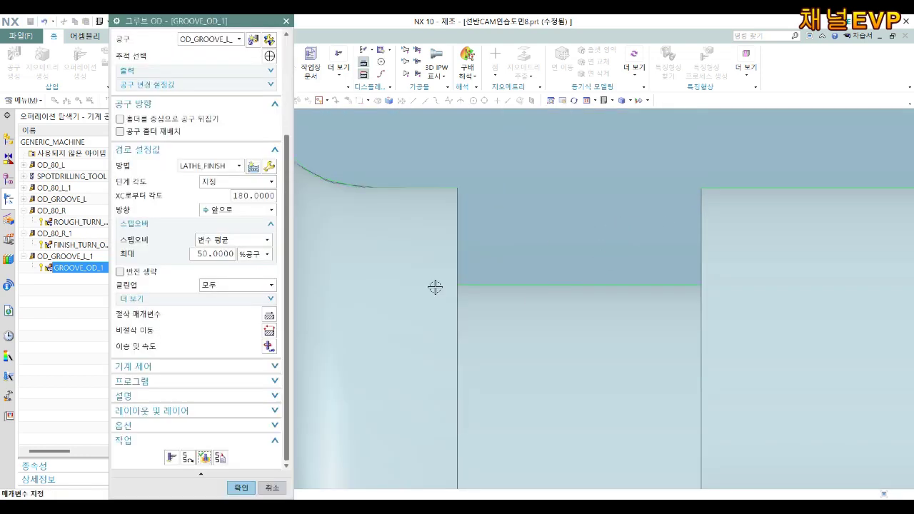
# Step: Regenerate and accept the groove toolpath, then reopen GROOVE_OD_1's cut region settings
pyautogui.click(171, 458)
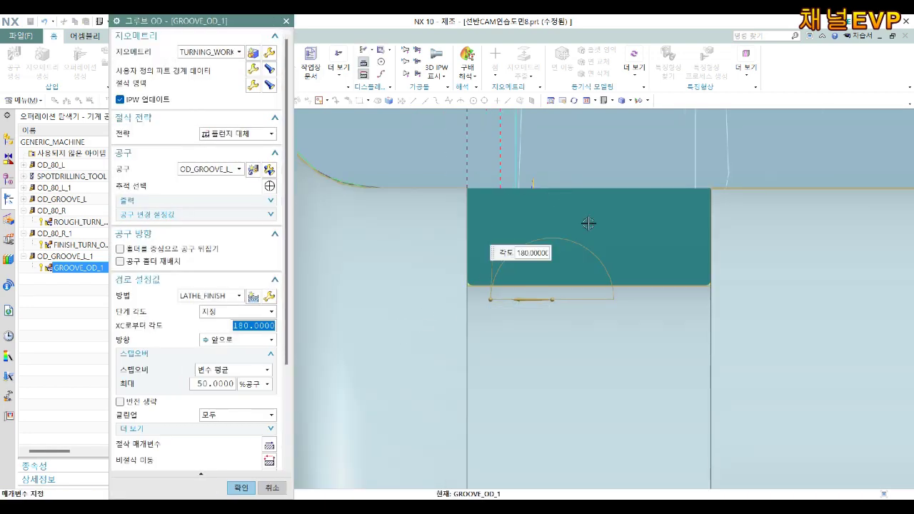
pyautogui.moveTo(588, 224); pyautogui.dragTo(691, 265, button='middle')
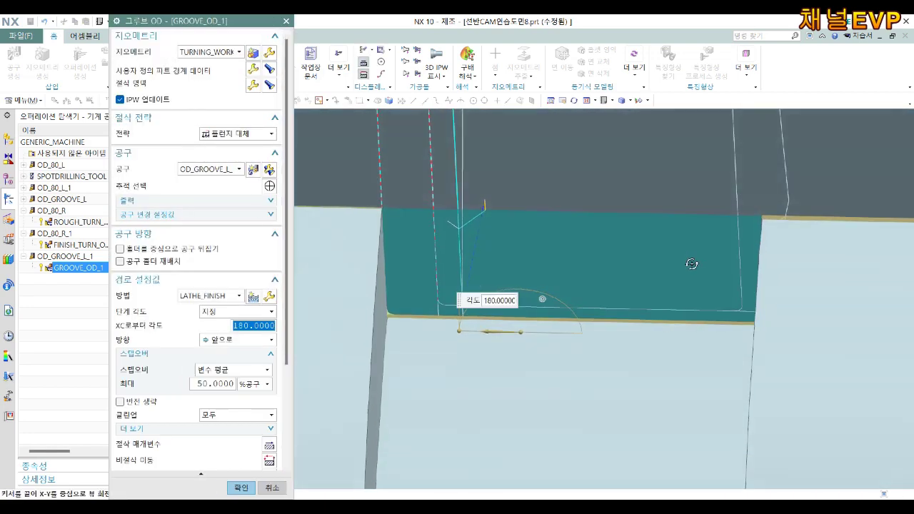
pyautogui.moveTo(692, 264); pyautogui.dragTo(678, 261, button='middle')
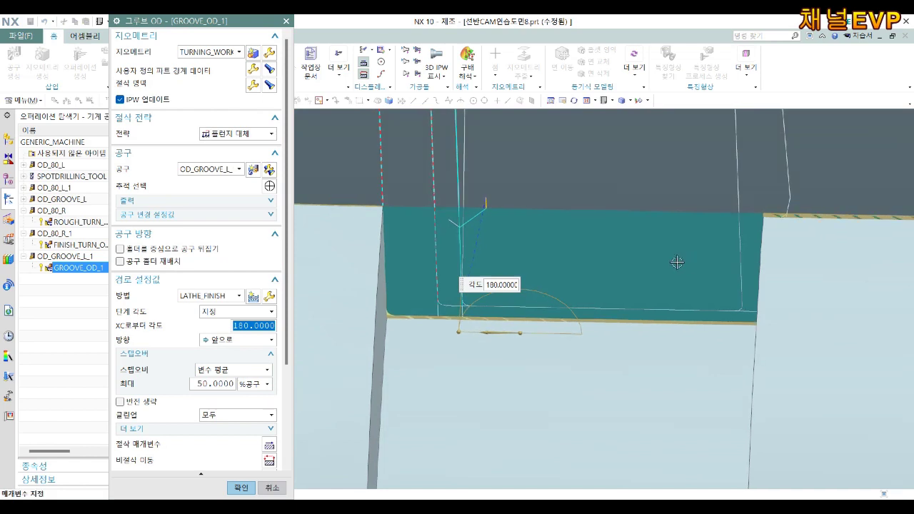
pyautogui.click(242, 488)
pyautogui.doubleClick(74, 269)
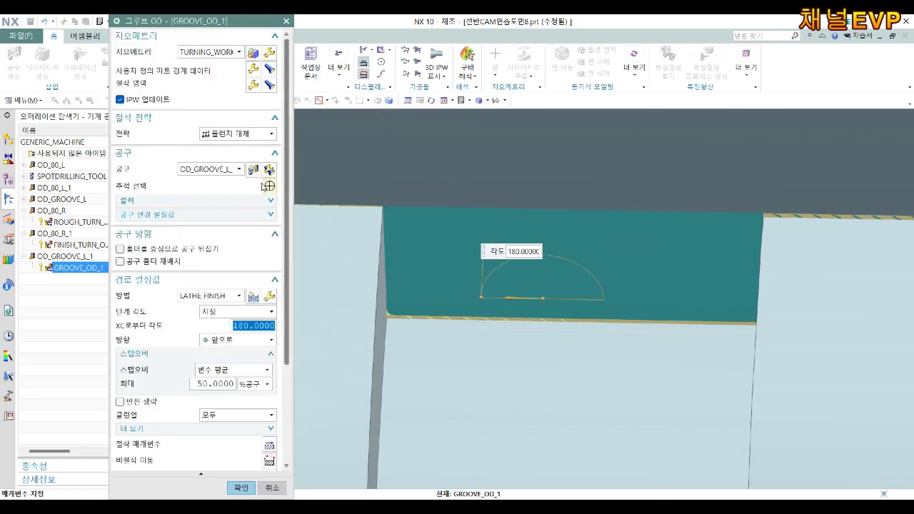
pyautogui.click(253, 86)
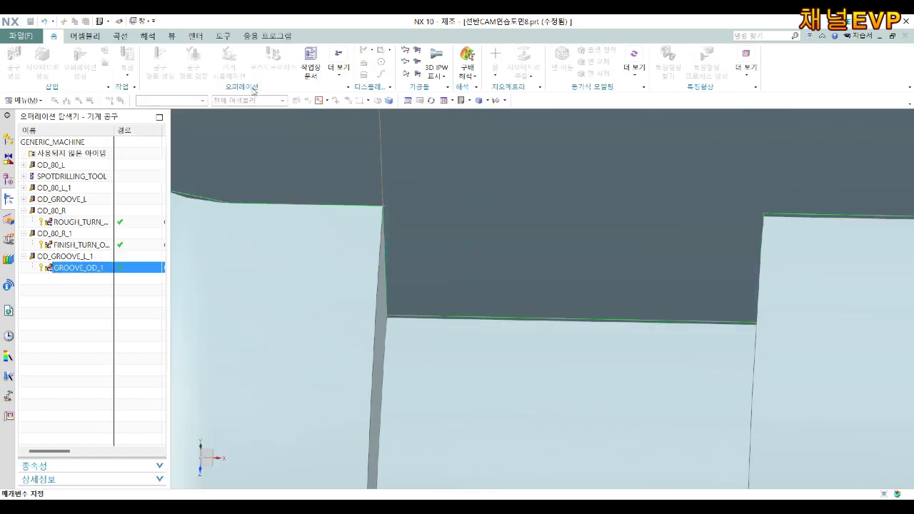
# Step: Move the axial trim point from X 175 to X 174.7 and accept the cut region
pyautogui.click(243, 136)
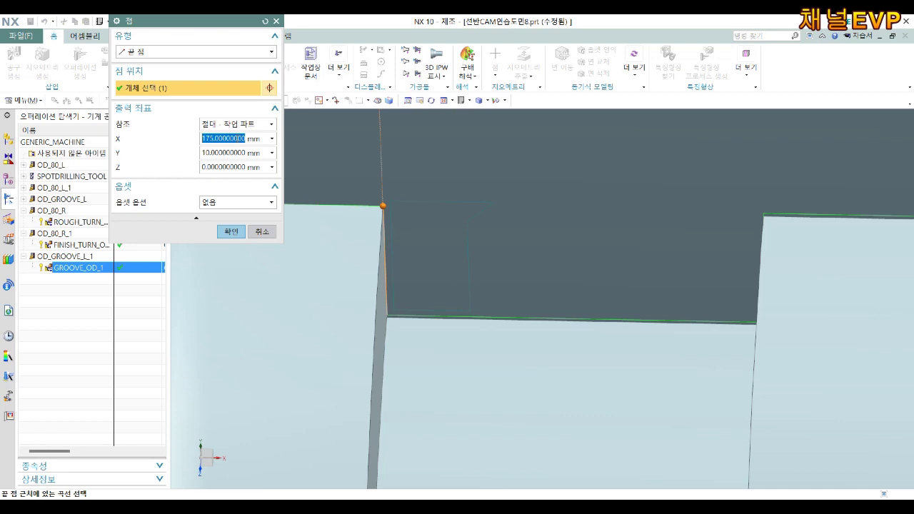
pyautogui.write('174.7')
pyautogui.press('Return')
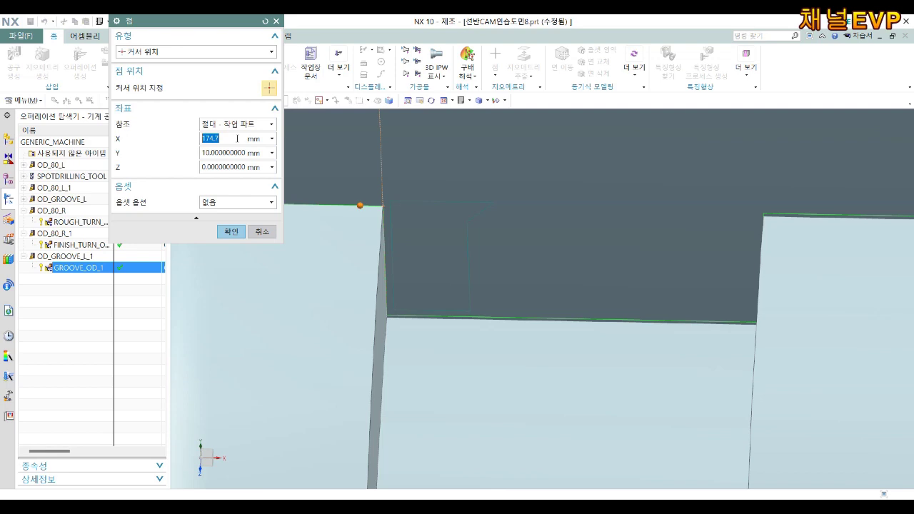
pyautogui.click(231, 232)
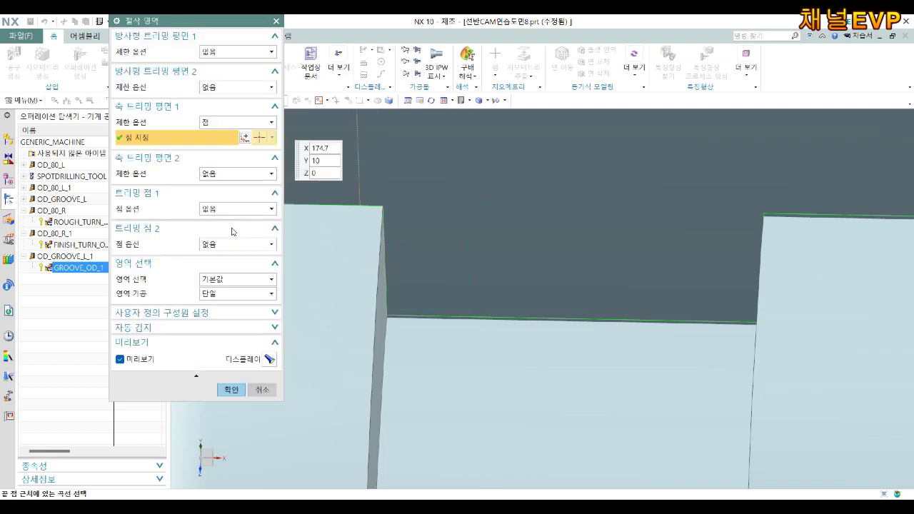
pyautogui.click(221, 393)
pyautogui.scroll(-2, 213, 412)
pyautogui.scroll(-3, 212, 413)
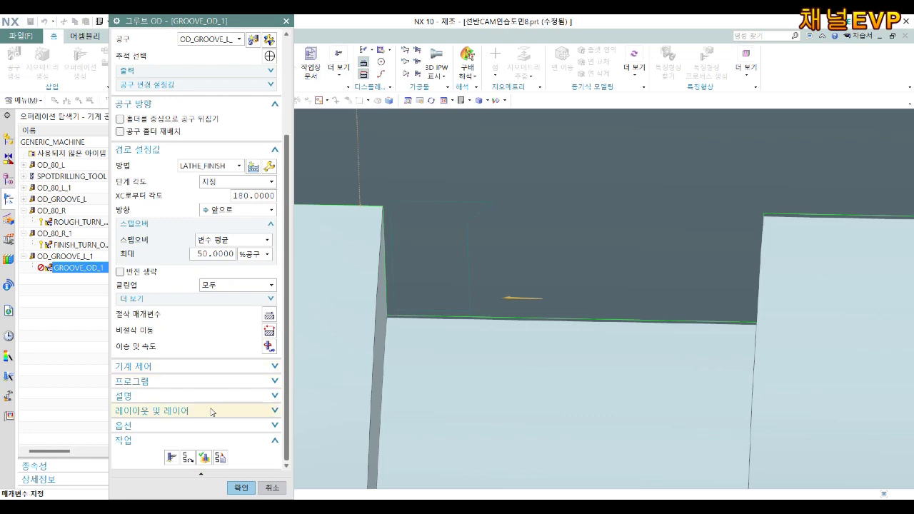
# Step: Generate the GROOVE_OD_1 toolpath, keep TURNING_WORKPIECE as geometry group, and accept the operation
pyautogui.click(172, 458)
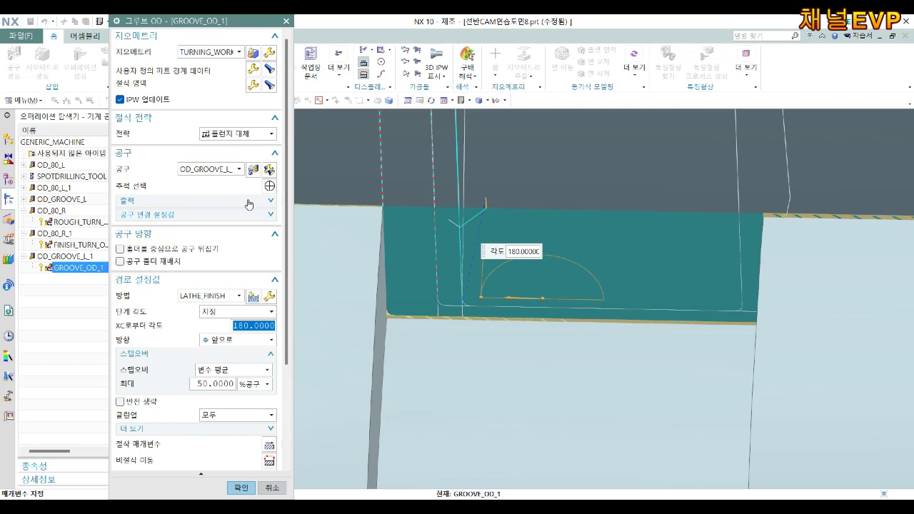
pyautogui.click(214, 53)
pyautogui.click(207, 89)
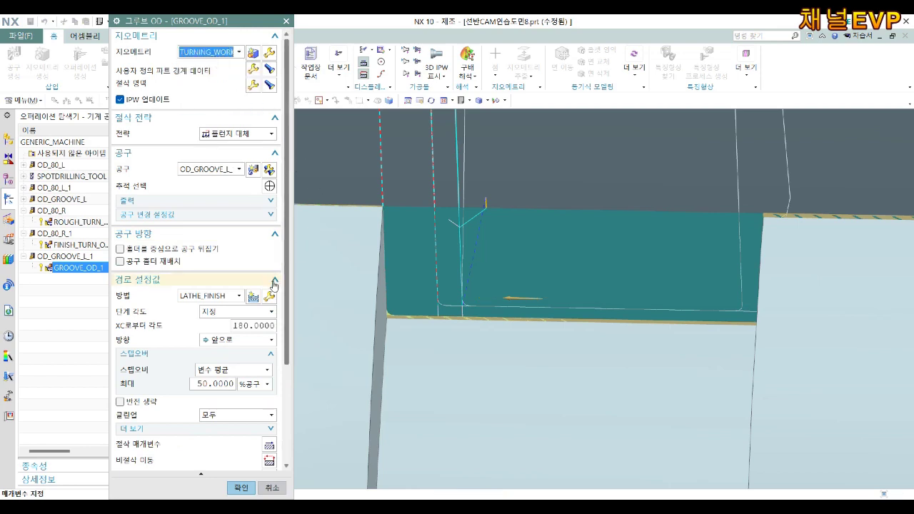
pyautogui.click(241, 488)
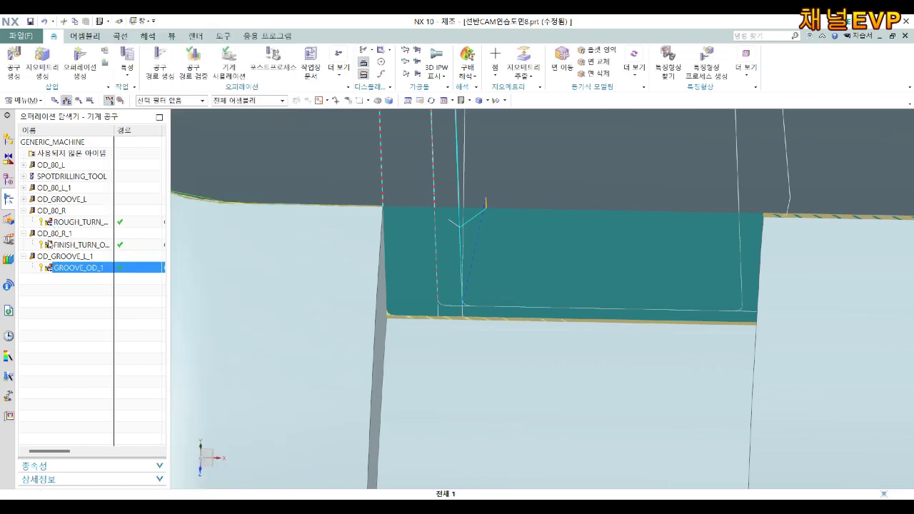
# Step: Keep MCS_SPINDLE_1 as the spindle group of the OD_GROOVE_L_1 grooving tool
pyautogui.doubleClick(63, 257)
pyautogui.click(214, 39)
pyautogui.click(226, 149)
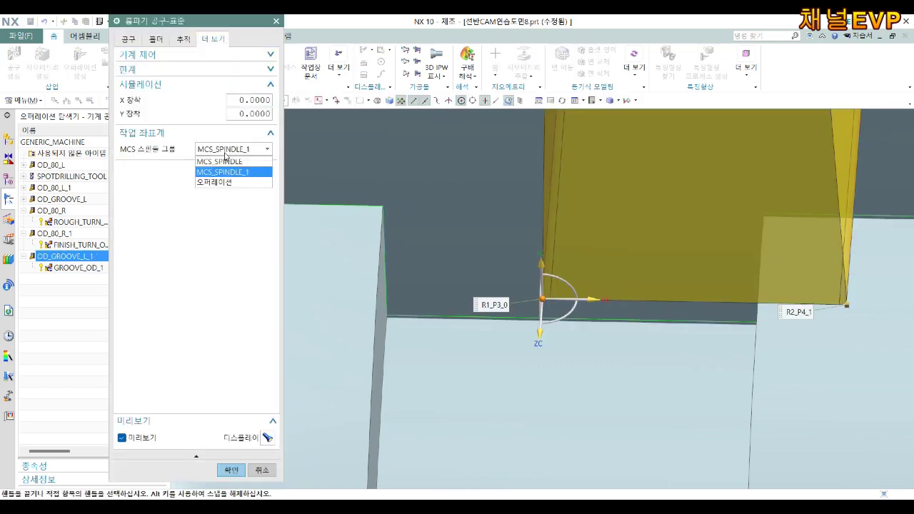
pyautogui.click(227, 171)
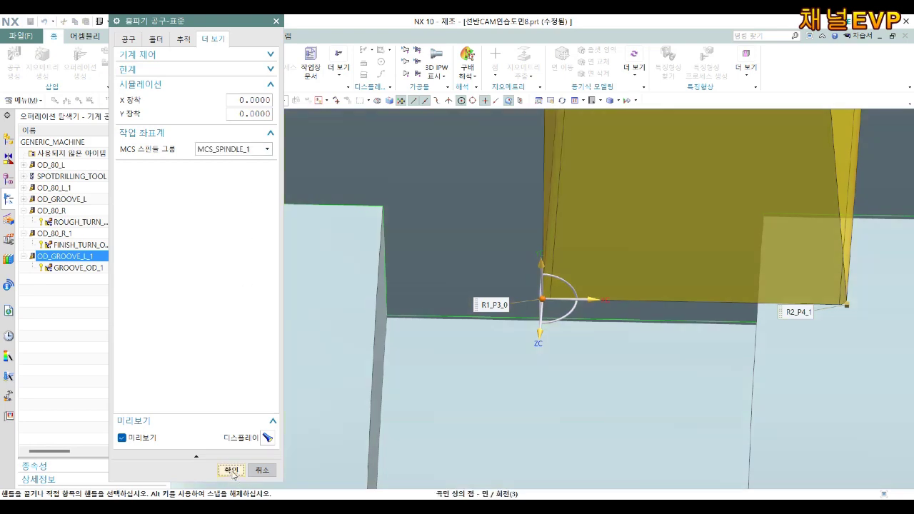
pyautogui.click(231, 470)
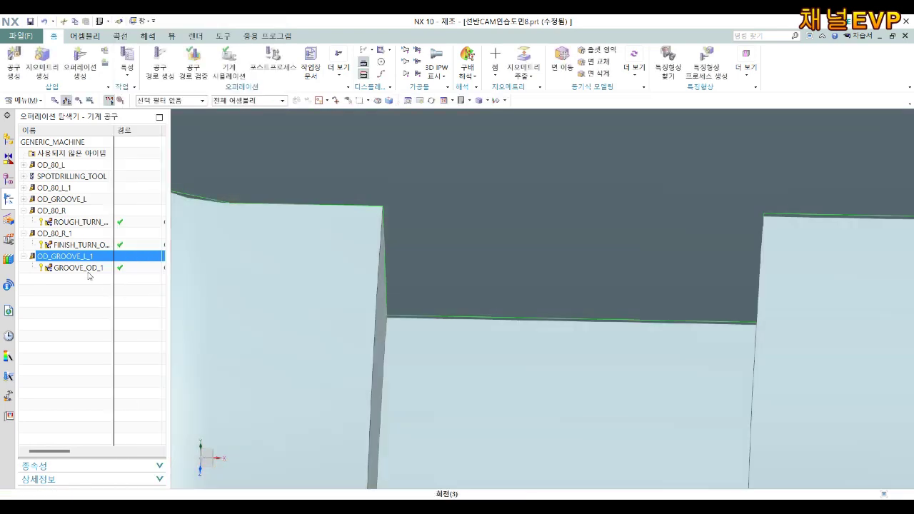
# Step: Revise the X coordinate of GROOVE_OD_1's cut-region trim point and accept it
pyautogui.doubleClick(85, 269)
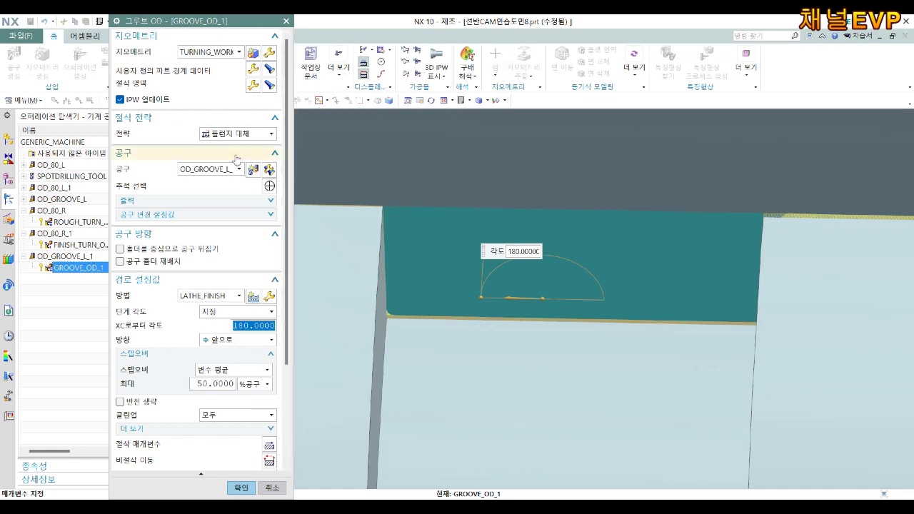
pyautogui.click(252, 86)
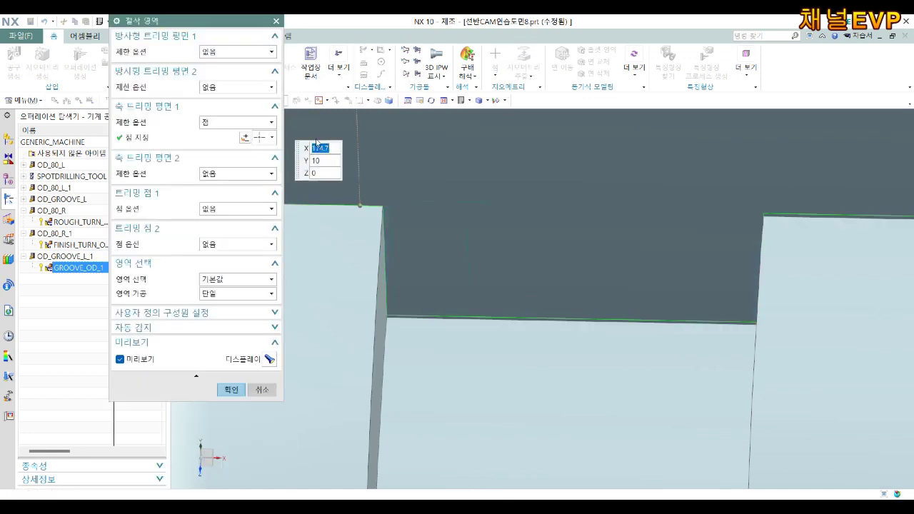
pyautogui.click(246, 137)
pyautogui.click(228, 140)
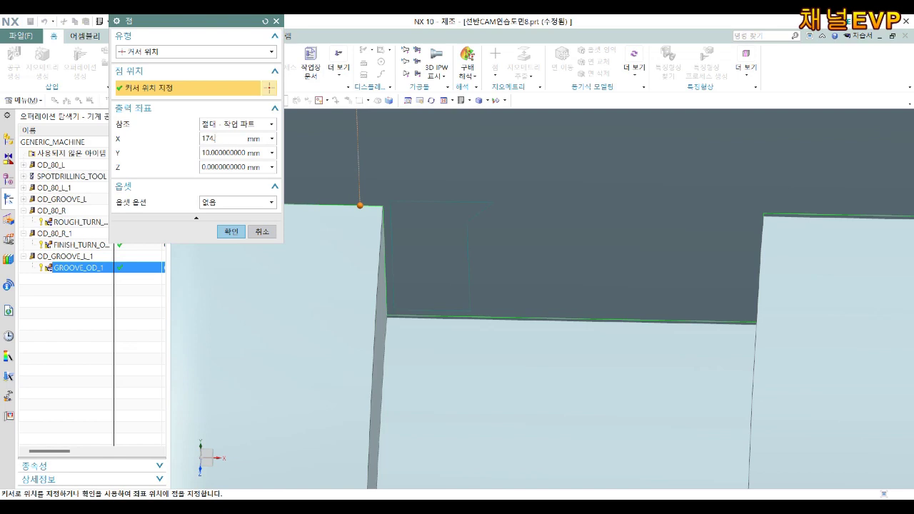
pyautogui.click(230, 231)
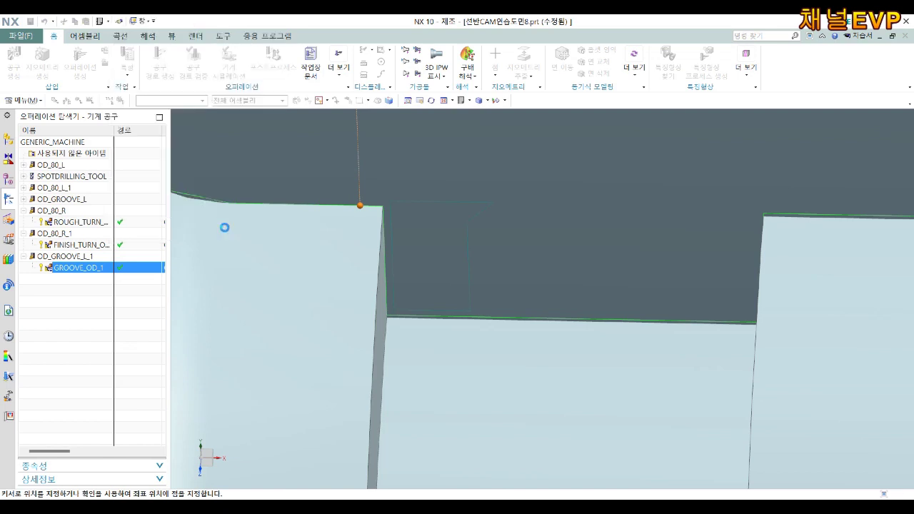
pyautogui.click(224, 391)
# Step: Regenerate the groove toolpath with the new trim boundary
pyautogui.scroll(-4, 198, 410)
pyautogui.scroll(-1, 191, 436)
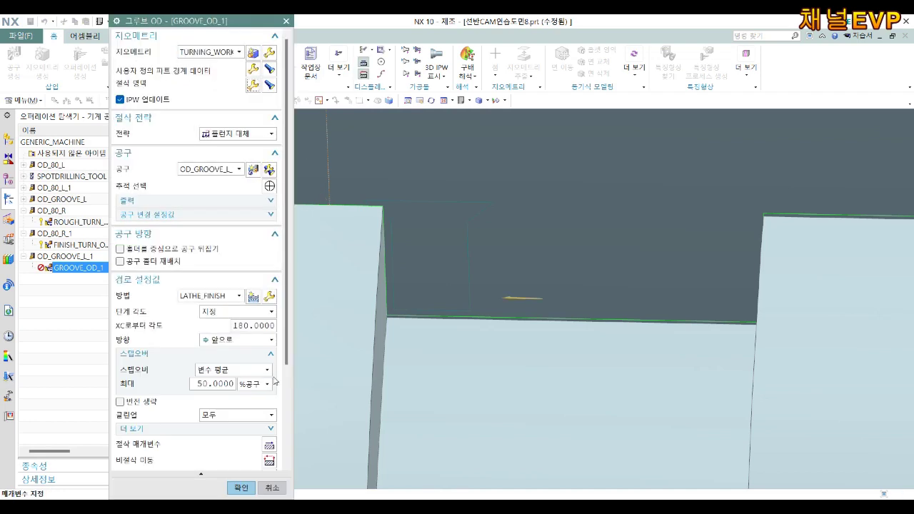
pyautogui.click(173, 458)
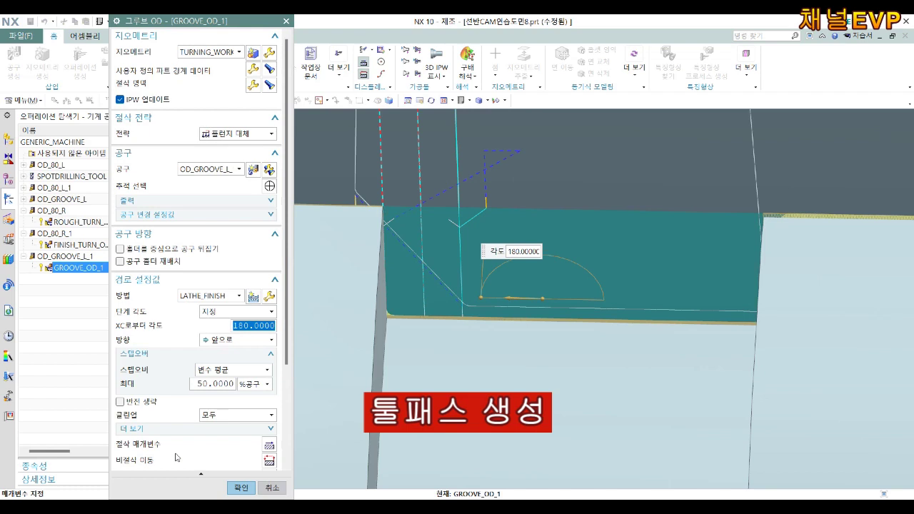
pyautogui.scroll(3, 317, 388)
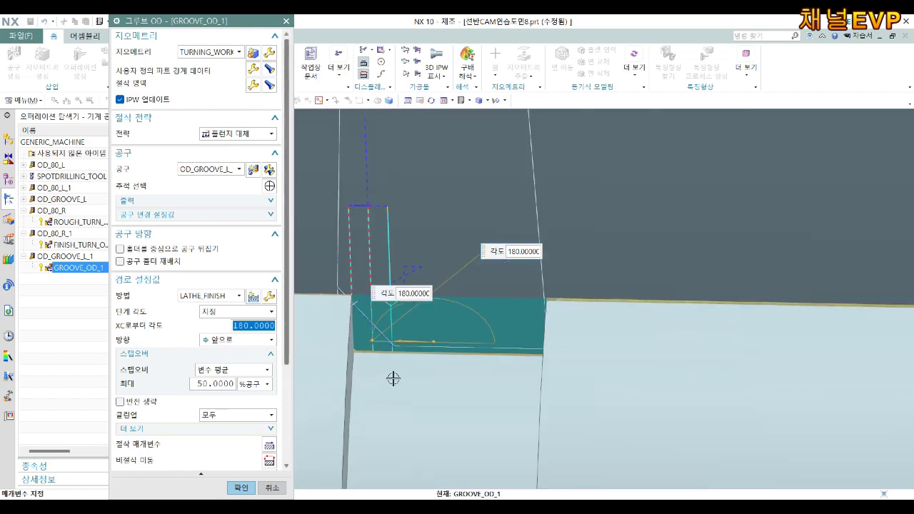
pyautogui.scroll(-3, 225, 443)
pyautogui.scroll(-1, 225, 443)
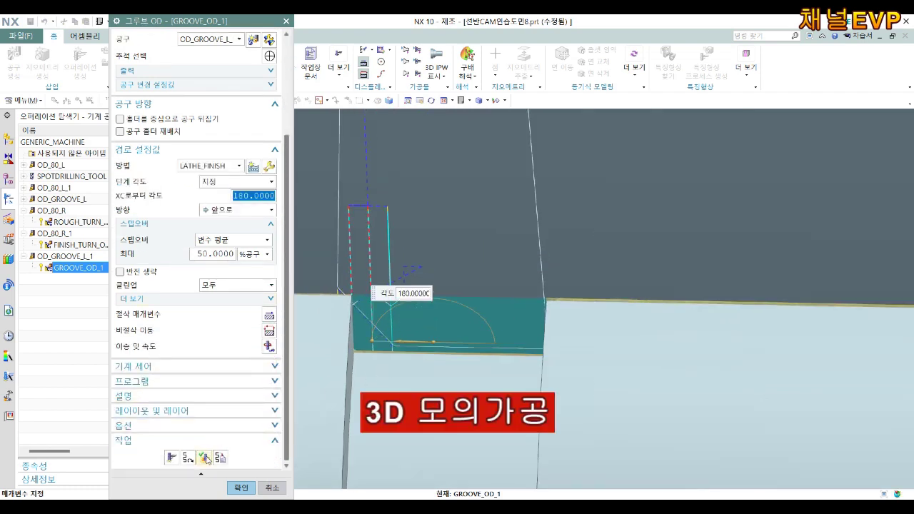
pyautogui.click(202, 458)
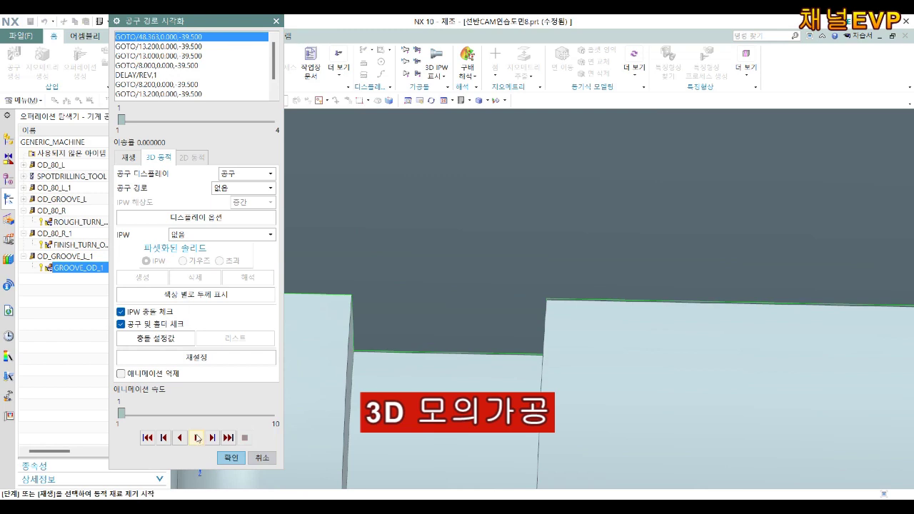
pyautogui.click(211, 438)
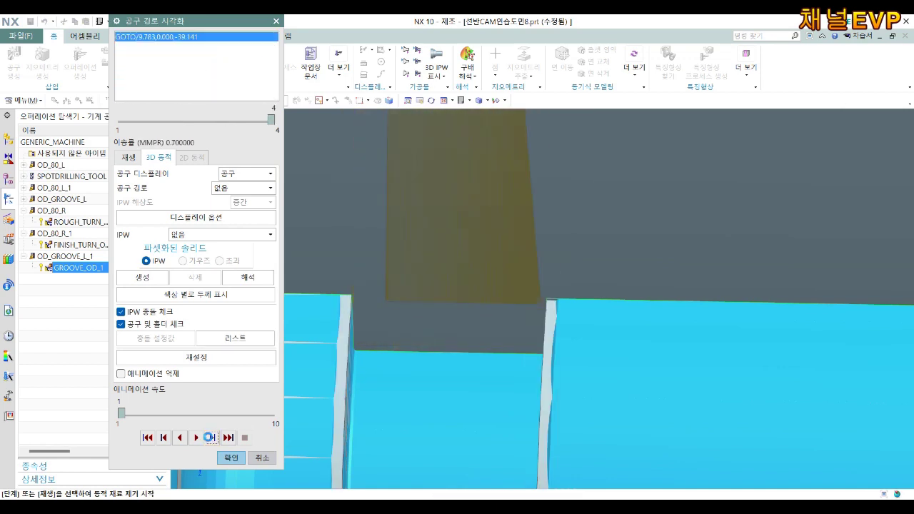
pyautogui.click(231, 458)
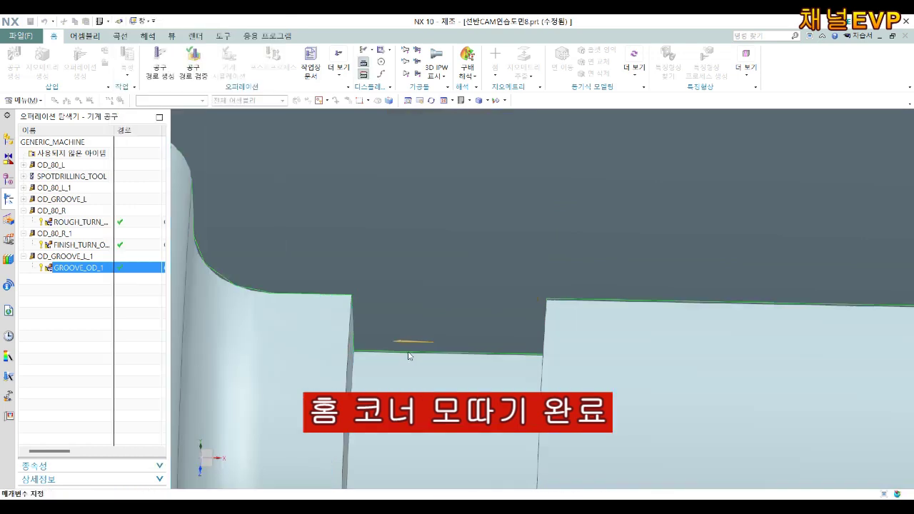
# Step: Close the groove operation and reorient to the work view showing the whole part
pyautogui.rightClick(446, 434)
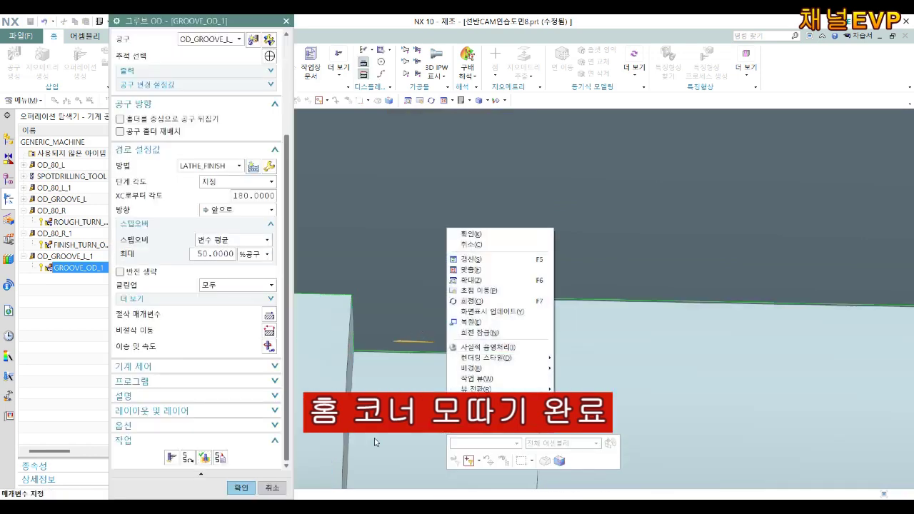
pyautogui.click(240, 484)
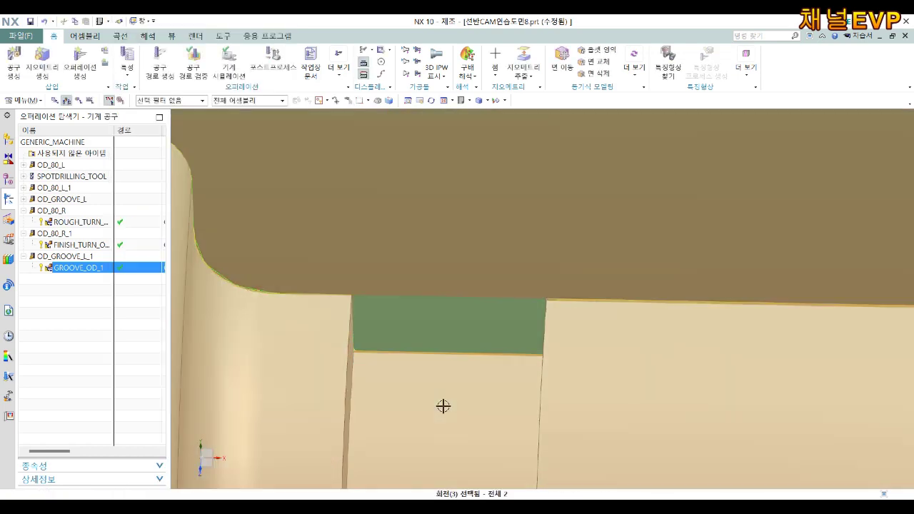
pyautogui.rightClick(443, 407)
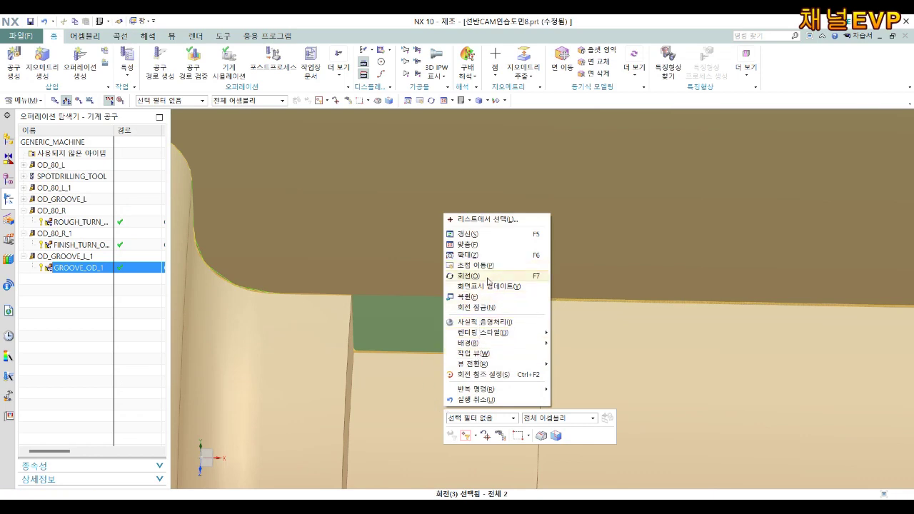
pyautogui.moveTo(474, 364)
pyautogui.click(473, 353)
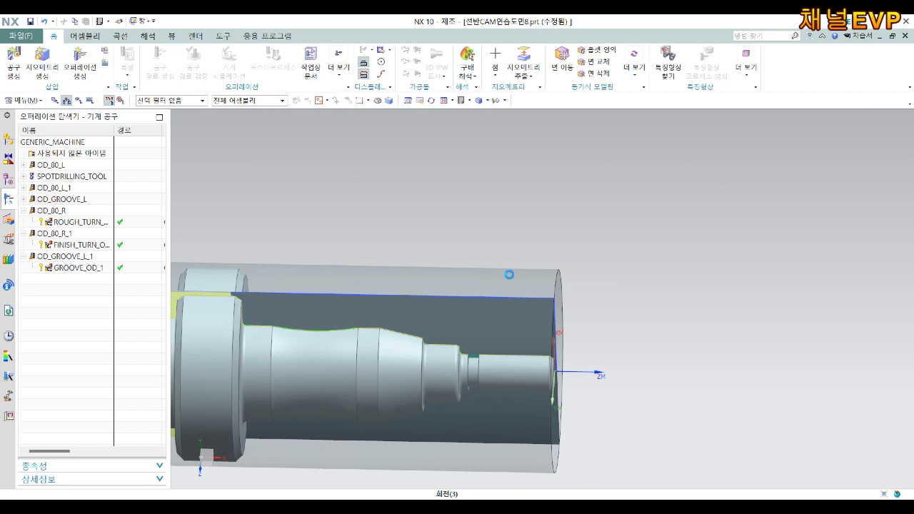
# Step: Hide the translucent stock body and the top edge spline
pyautogui.rightClick(509, 275)
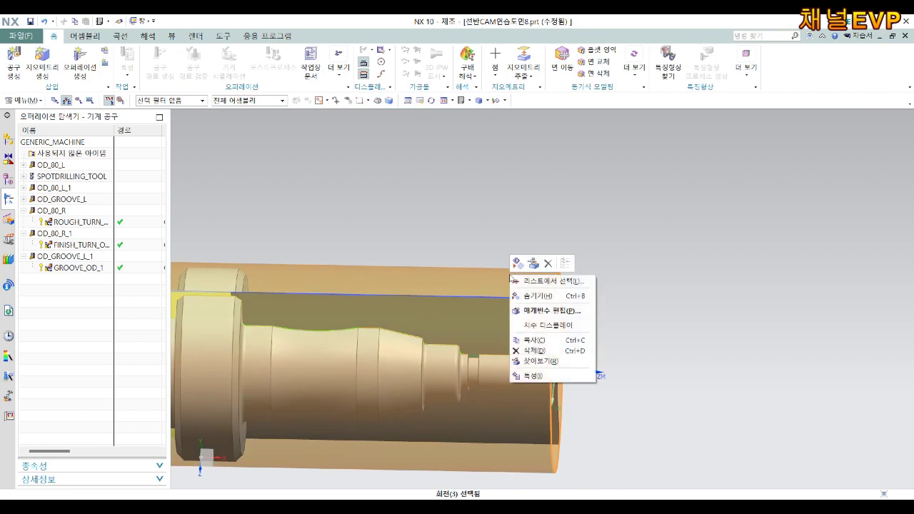
pyautogui.click(539, 296)
pyautogui.rightClick(512, 382)
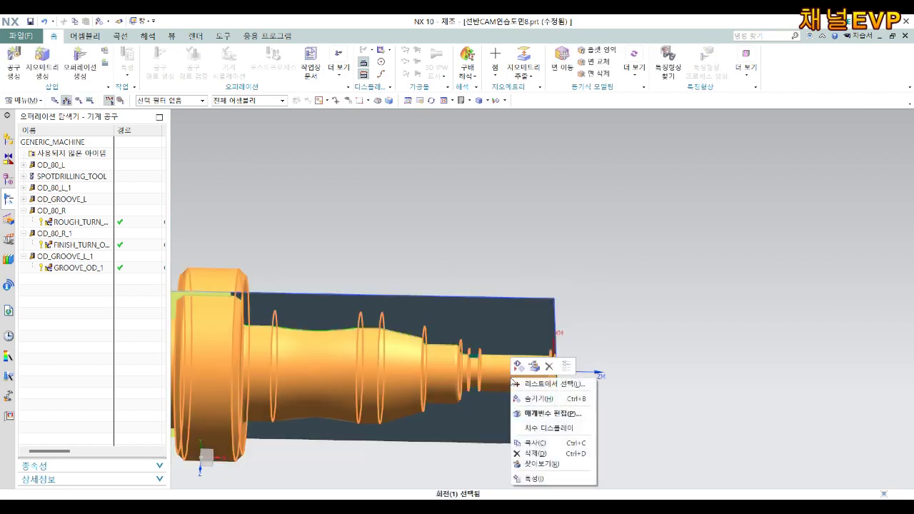
pyautogui.scroll(2, 476, 379)
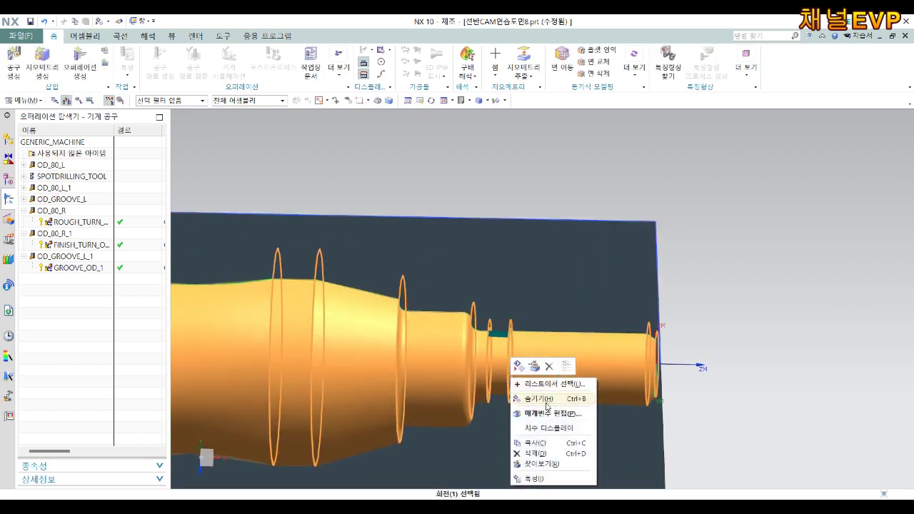
pyautogui.moveTo(543, 349)
pyautogui.mouseDown(button='middle')
pyautogui.moveTo(522, 359)
pyautogui.moveTo(498, 347)
pyautogui.moveTo(498, 304)
pyautogui.moveTo(492, 327)
pyautogui.moveTo(562, 344)
pyautogui.mouseUp(button='middle')
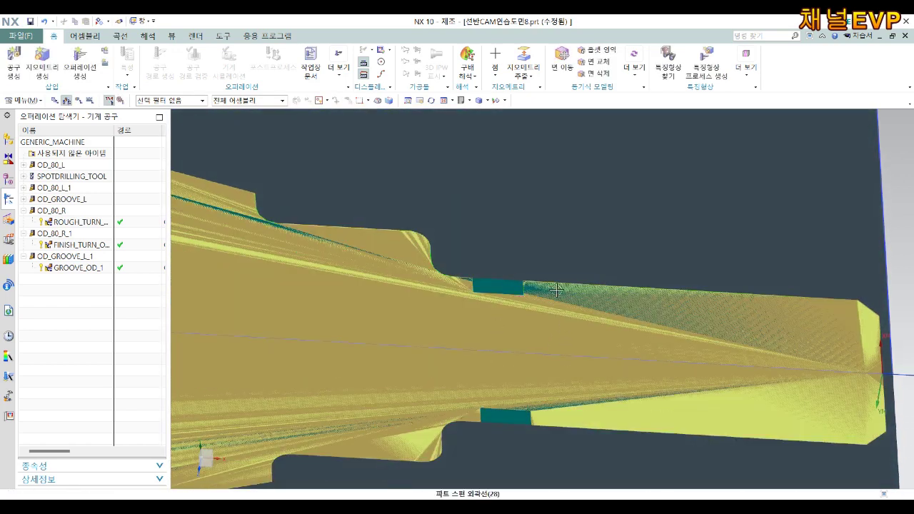
pyautogui.rightClick(559, 288)
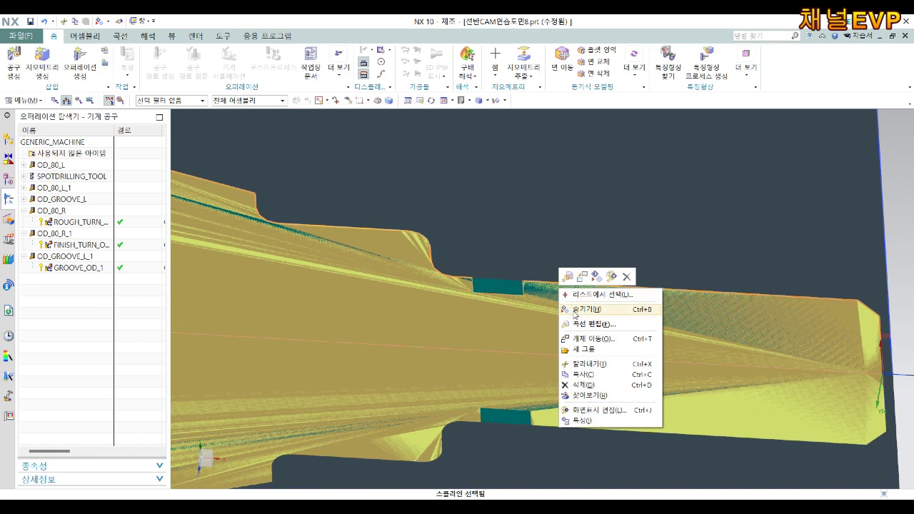
pyautogui.click(577, 310)
# Step: Hide the mirrored body with Ctrl+B and reopen the GROOVE_OD_1 settings
pyautogui.click(711, 409)
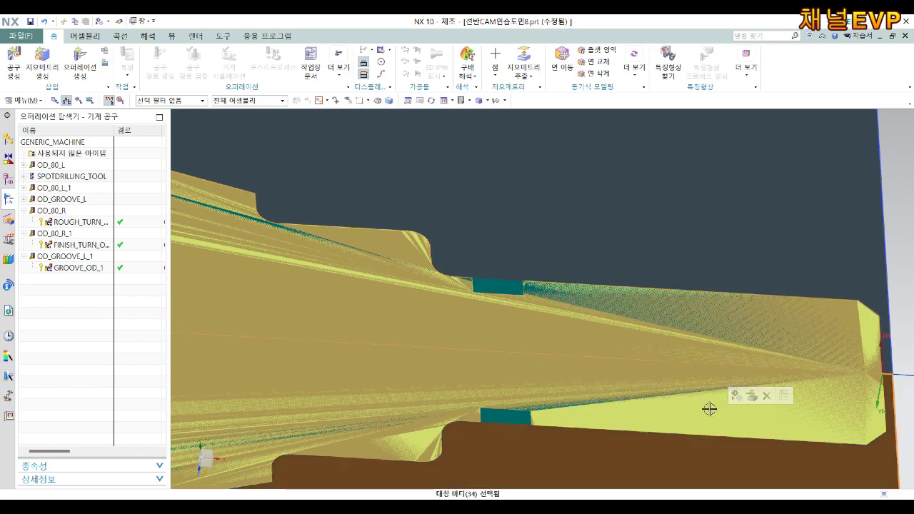
pyautogui.hotkey('ctrl', 'b')
pyautogui.scroll(1, 442, 296)
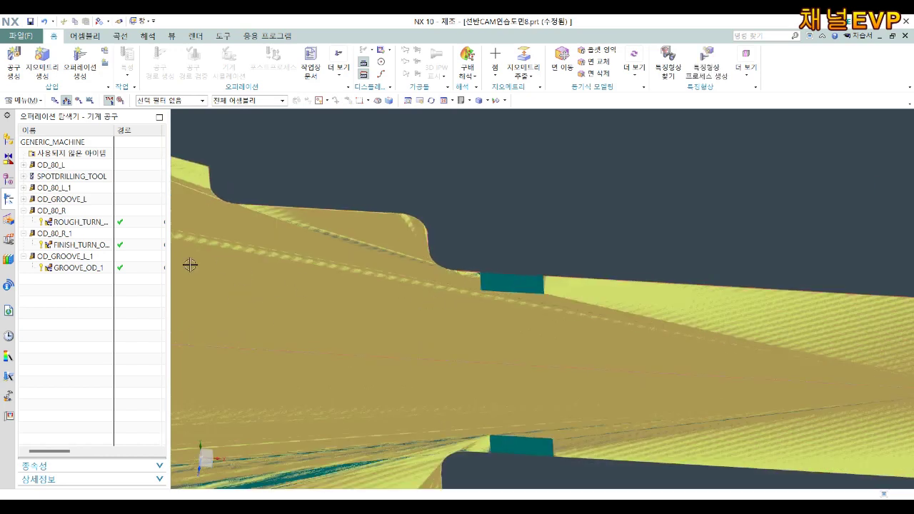
pyautogui.doubleClick(92, 269)
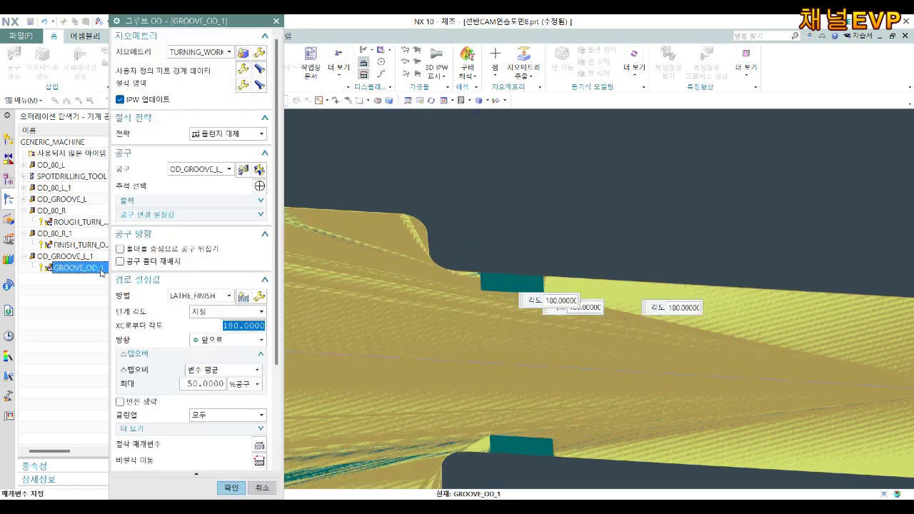
pyautogui.scroll(-3, 215, 412)
pyautogui.scroll(-1, 214, 412)
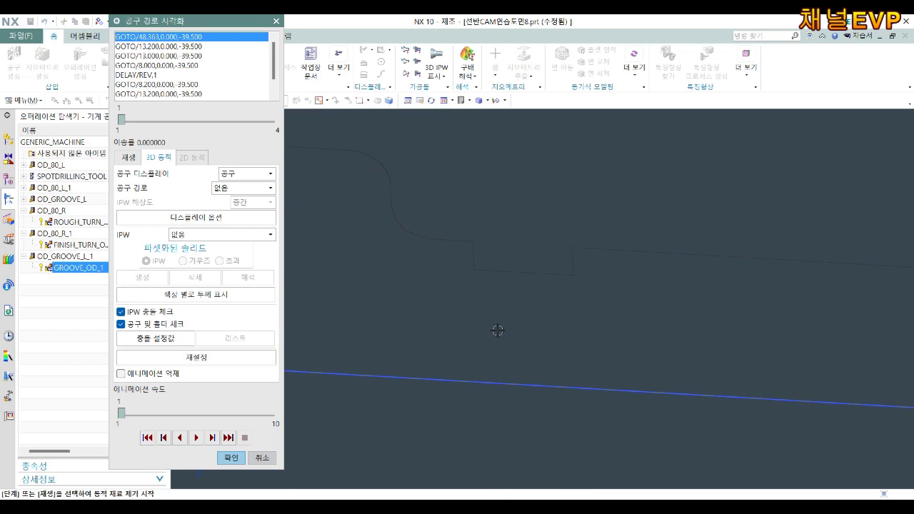
pyautogui.scroll(2, 483, 280)
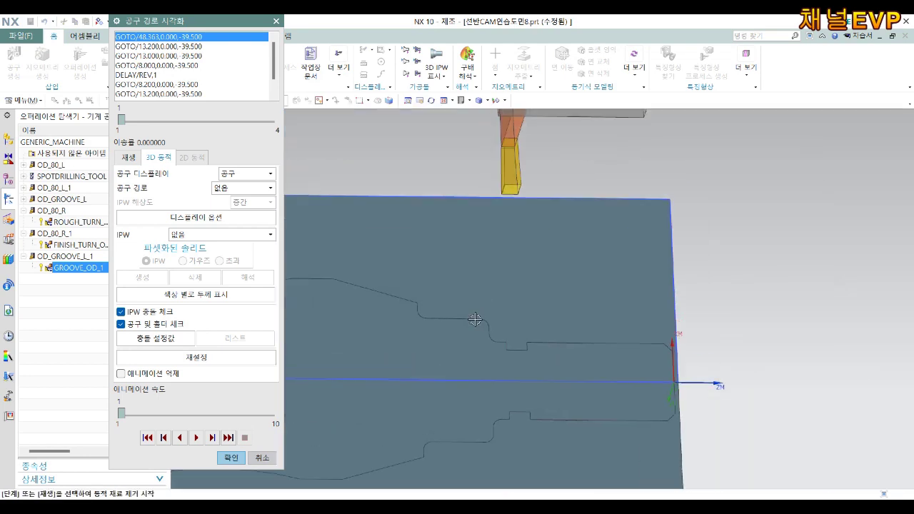
pyautogui.scroll(2, 529, 324)
pyautogui.scroll(2, 324, 365)
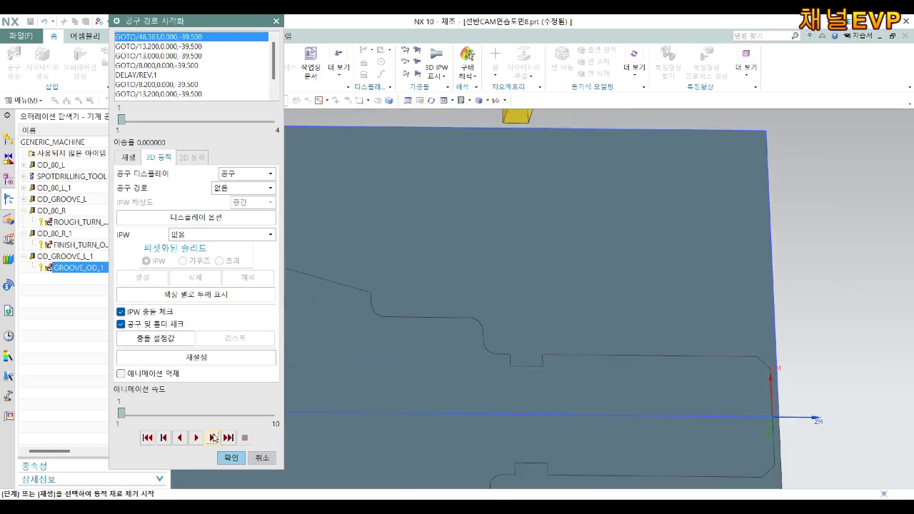
pyautogui.click(212, 438)
pyautogui.click(213, 437)
pyautogui.click(212, 438)
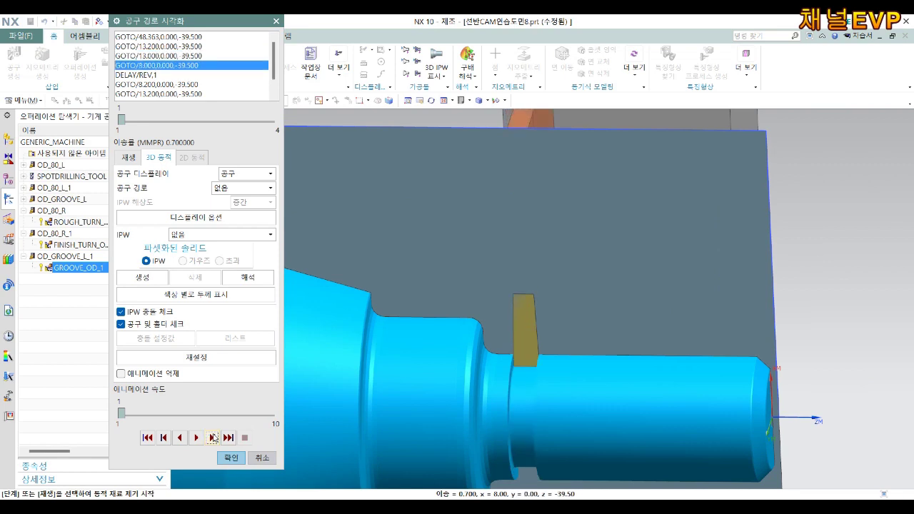
pyautogui.click(213, 438)
pyautogui.click(213, 438)
pyautogui.scroll(2, 465, 420)
pyautogui.moveTo(664, 330)
pyautogui.mouseDown(button='middle')
pyautogui.moveTo(674, 306)
pyautogui.moveTo(664, 316)
pyautogui.moveTo(287, 388)
pyautogui.mouseUp(button='middle')
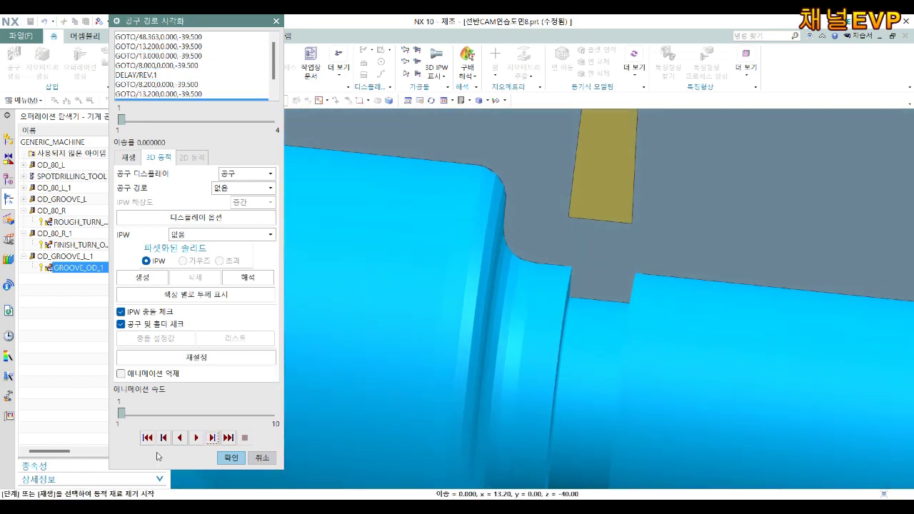
pyautogui.click(212, 438)
pyautogui.click(212, 438)
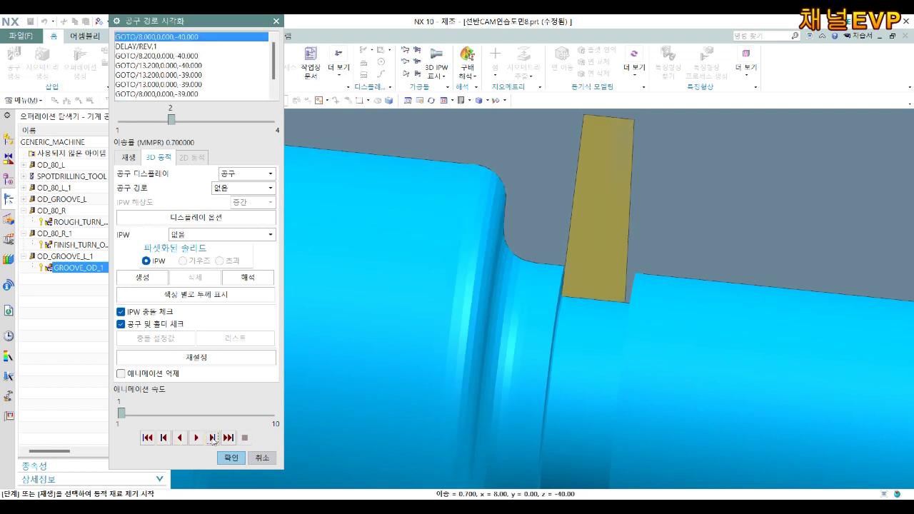
pyautogui.click(212, 438)
pyautogui.click(212, 438)
pyautogui.click(212, 438)
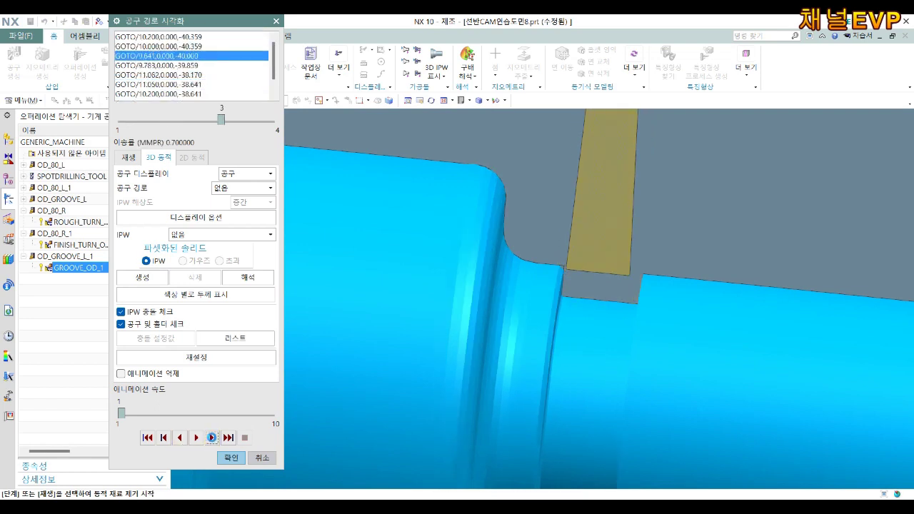
pyautogui.click(213, 438)
pyautogui.click(212, 438)
pyautogui.click(212, 438)
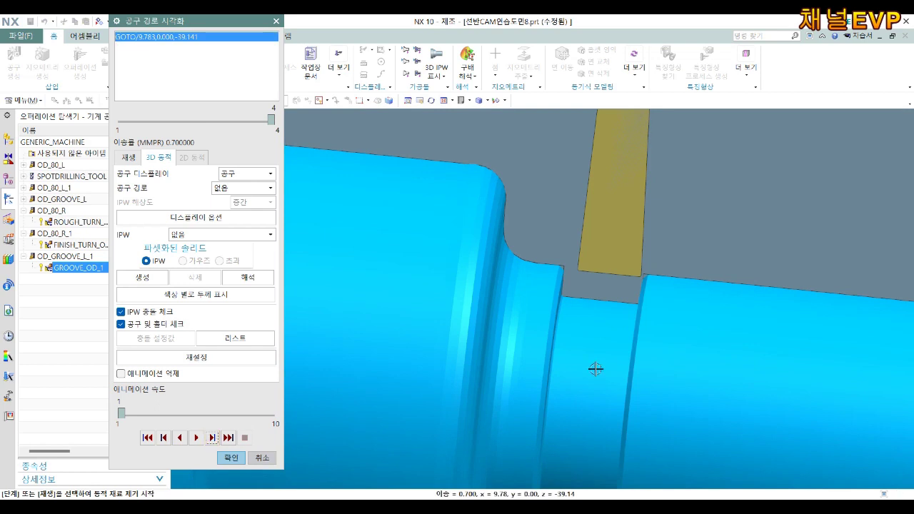
pyautogui.moveTo(596, 368); pyautogui.dragTo(656, 269, button='middle')
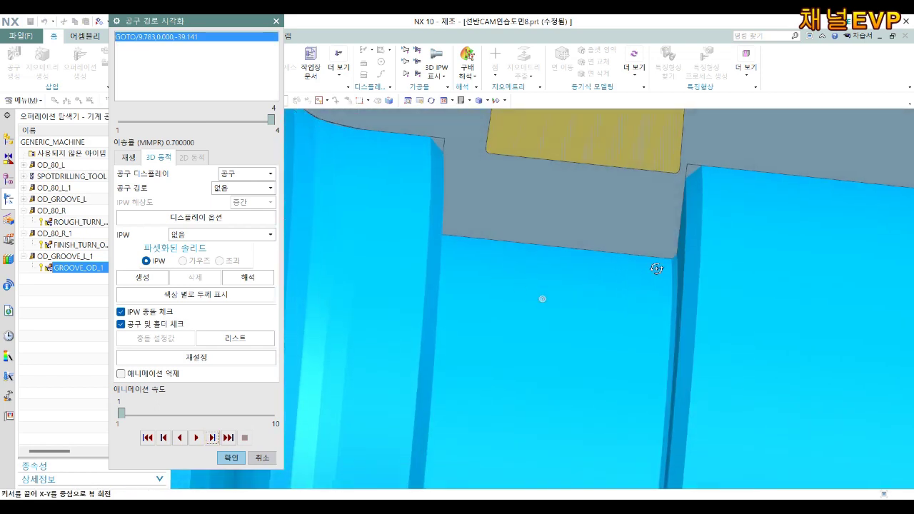
pyautogui.scroll(-1, 657, 268)
pyautogui.scroll(-1, 644, 271)
pyautogui.scroll(-1, 640, 281)
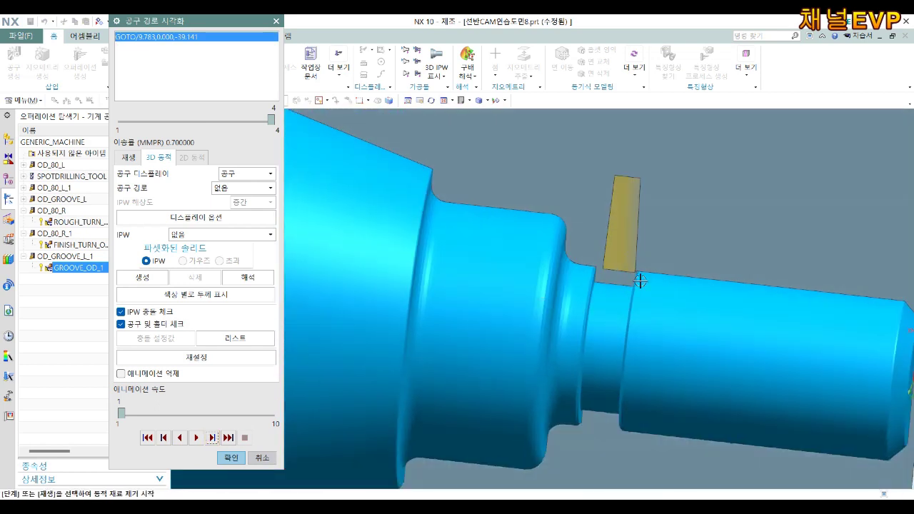
pyautogui.scroll(-2, 640, 281)
pyautogui.scroll(1, 646, 303)
pyautogui.scroll(1, 639, 309)
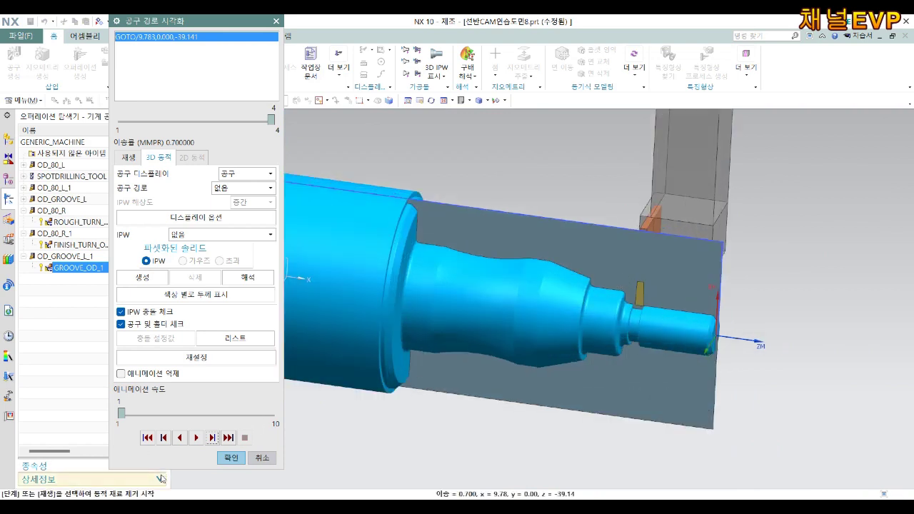
pyautogui.click(230, 458)
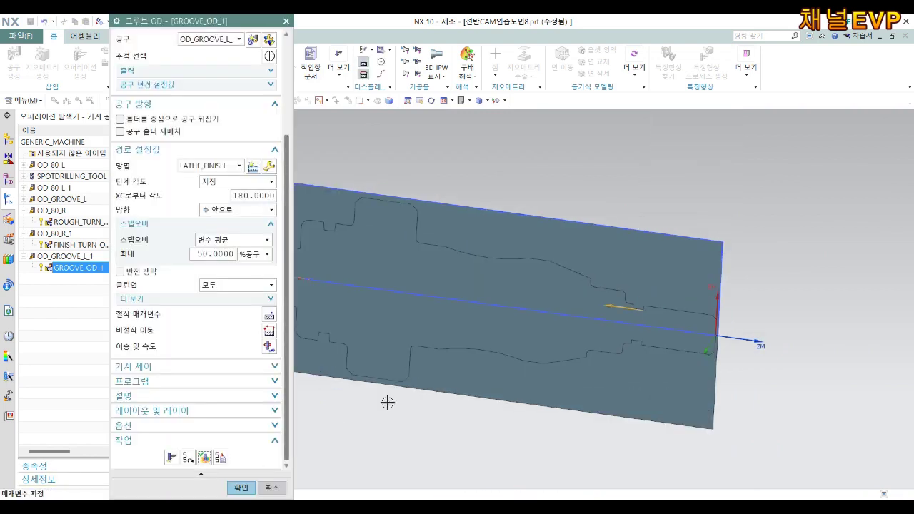
# Step: Accept the groove operation and list the navigator's operations in Geometry View
pyautogui.click(241, 489)
pyautogui.moveTo(402, 407)
pyautogui.mouseDown(button='middle')
pyautogui.moveTo(545, 247)
pyautogui.moveTo(294, 257)
pyautogui.mouseUp(button='middle')
pyautogui.rightClick(90, 317)
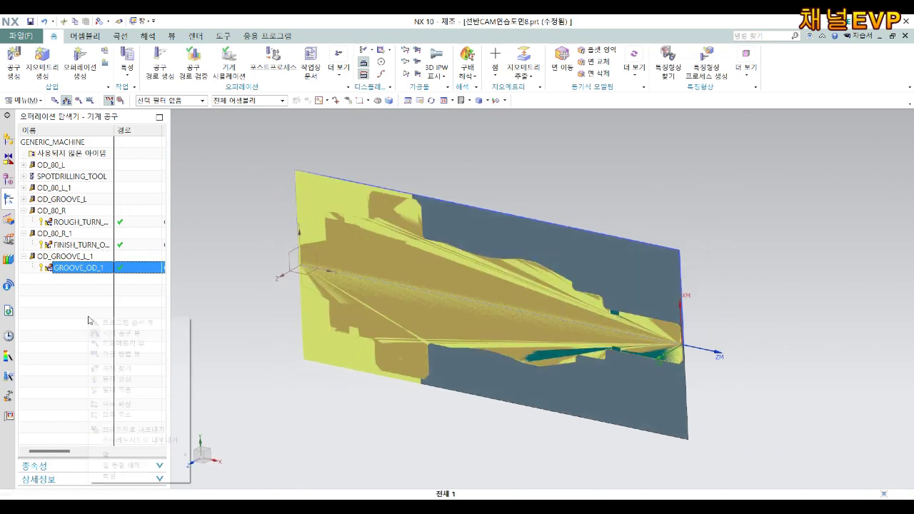
pyautogui.click(140, 344)
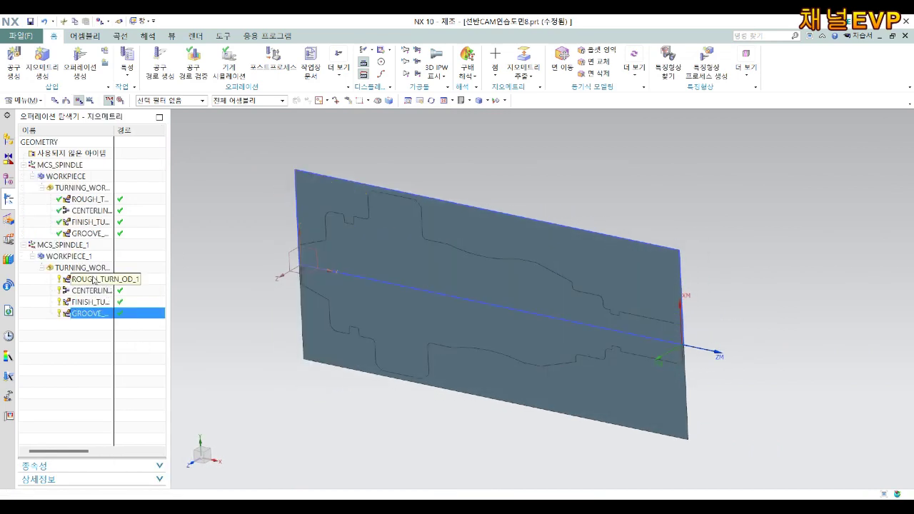
# Step: Simulate the four WORKPIECE_1 operations with 3D material removal shown
pyautogui.click(102, 280)
pyautogui.keyDown('shift'); pyautogui.click(100, 313); pyautogui.keyUp('shift')
pyautogui.rightClick(100, 314)
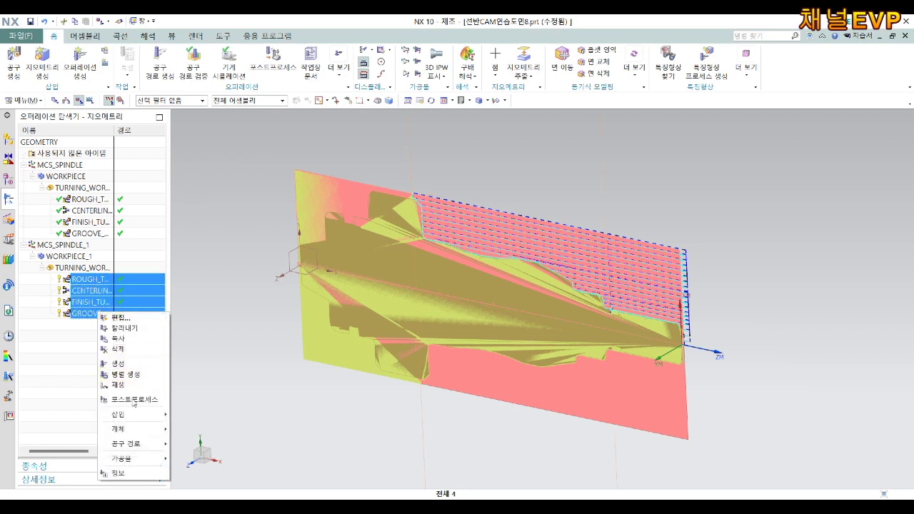
pyautogui.click(203, 451)
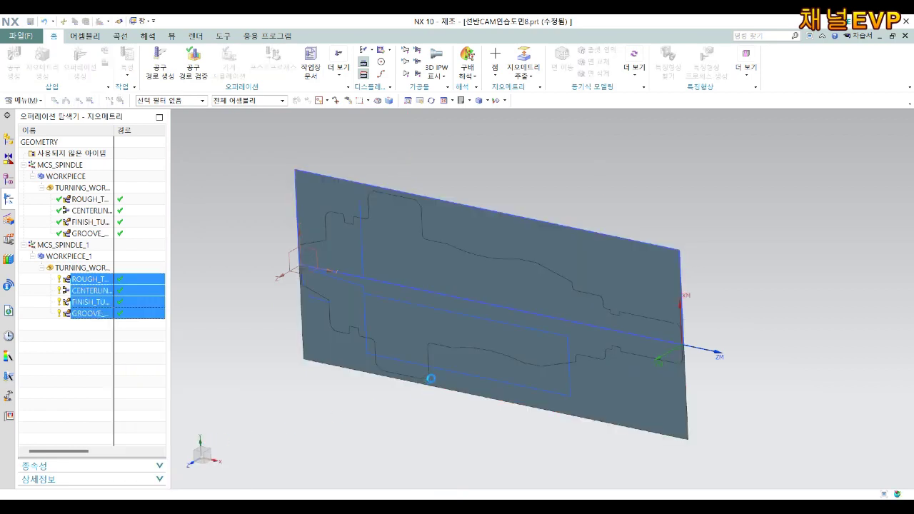
pyautogui.moveTo(413, 310)
pyautogui.mouseDown(button='middle')
pyautogui.moveTo(412, 320)
pyautogui.moveTo(400, 322)
pyautogui.mouseUp(button='middle')
pyautogui.click(150, 323)
# Step: Play the material-removal simulation through, toggling the tool path display on and off
pyautogui.scroll(2, 468, 303)
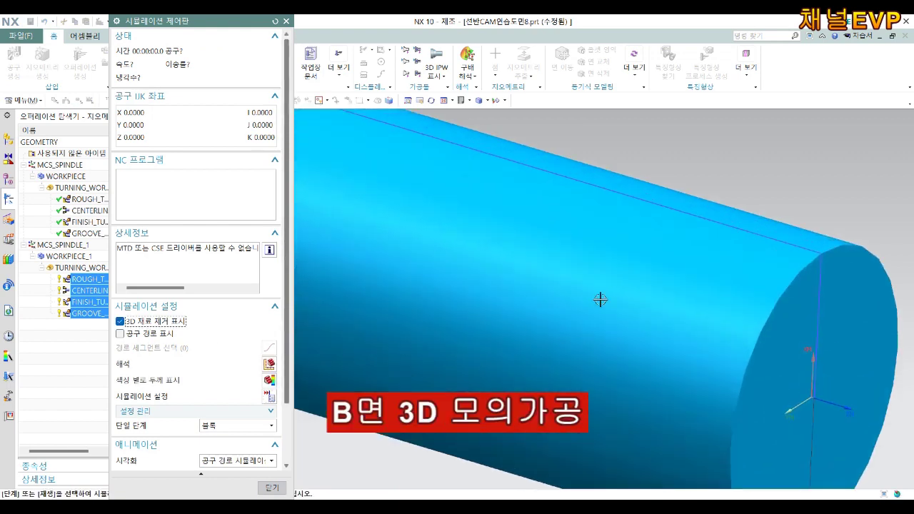
pyautogui.scroll(-3, 601, 300)
pyautogui.moveTo(622, 320); pyautogui.dragTo(626, 331, button='middle')
pyautogui.scroll(3, 626, 331)
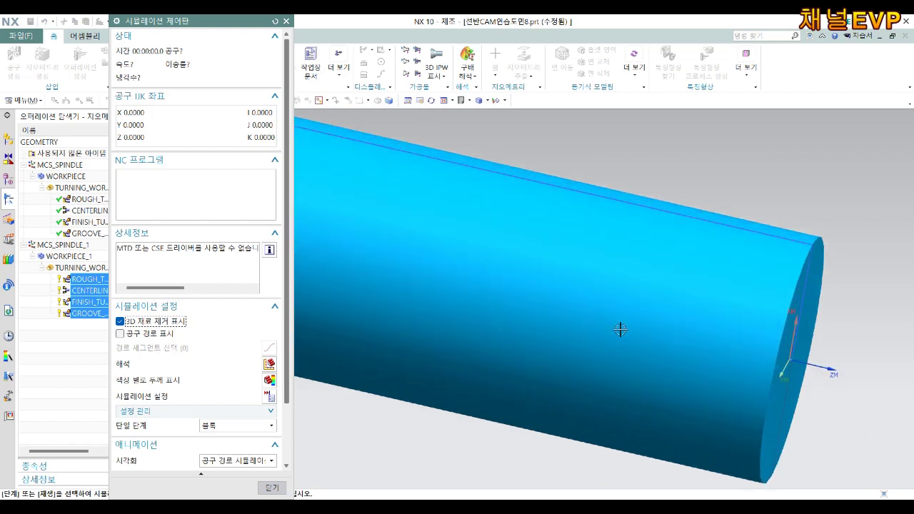
pyautogui.scroll(-2, 198, 429)
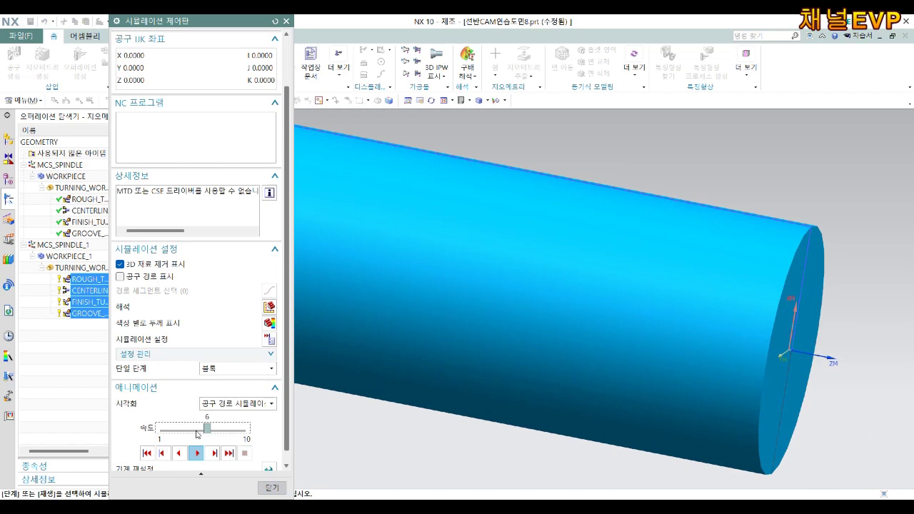
pyautogui.click(199, 457)
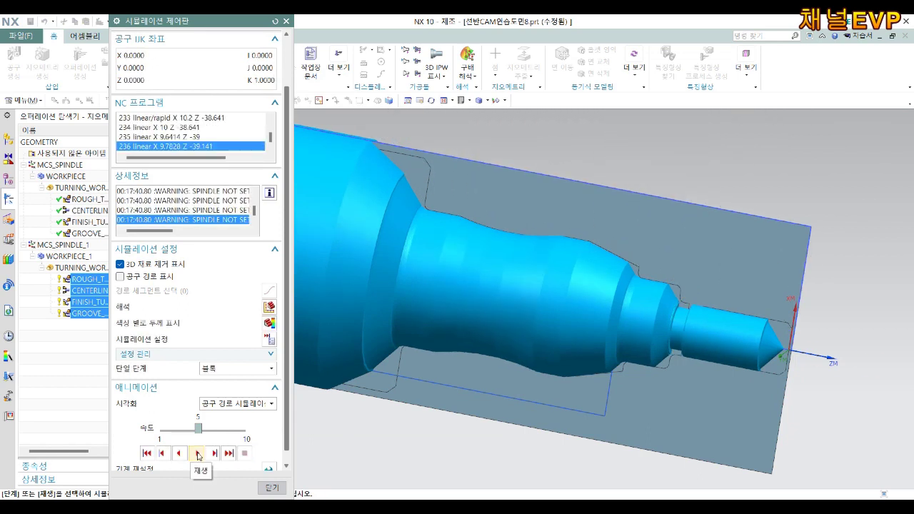
pyautogui.click(198, 454)
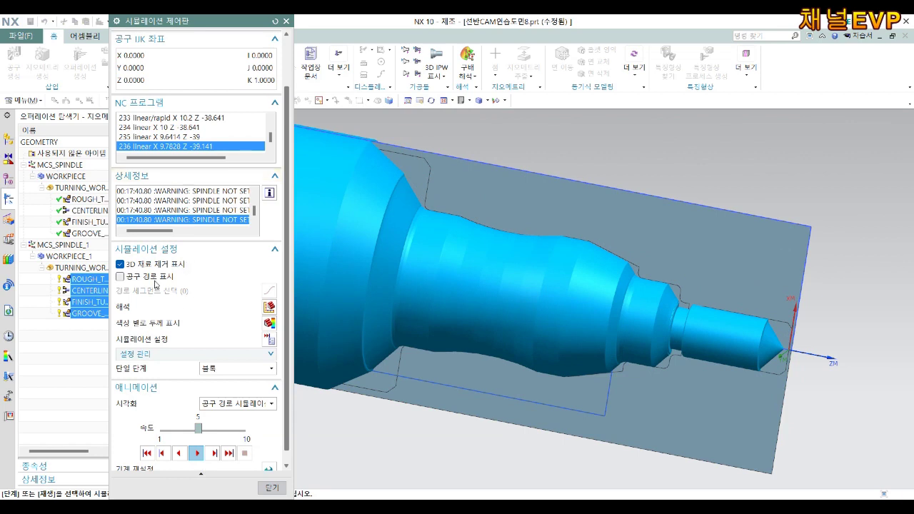
pyautogui.click(155, 278)
pyautogui.click(155, 280)
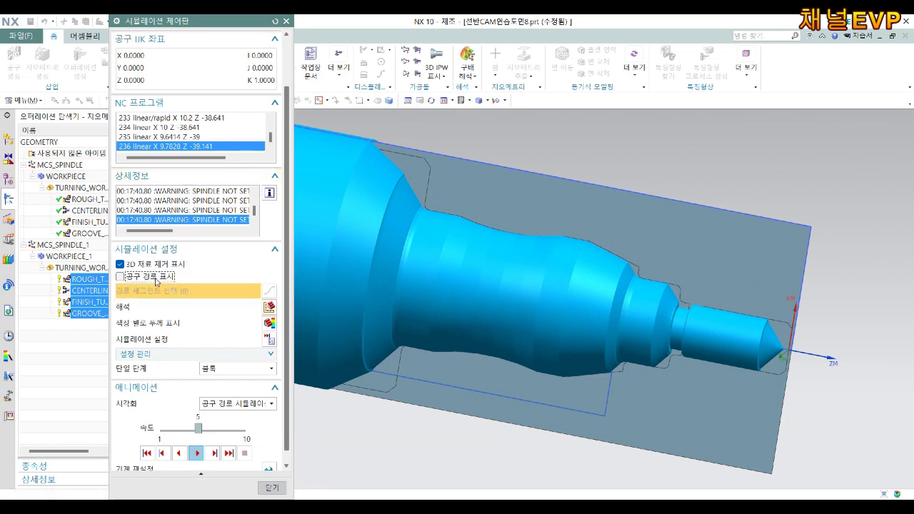
# Step: Zoom and orbit the finished shaft to inspect the groove face
pyautogui.scroll(1, 667, 308)
pyautogui.scroll(1, 667, 308)
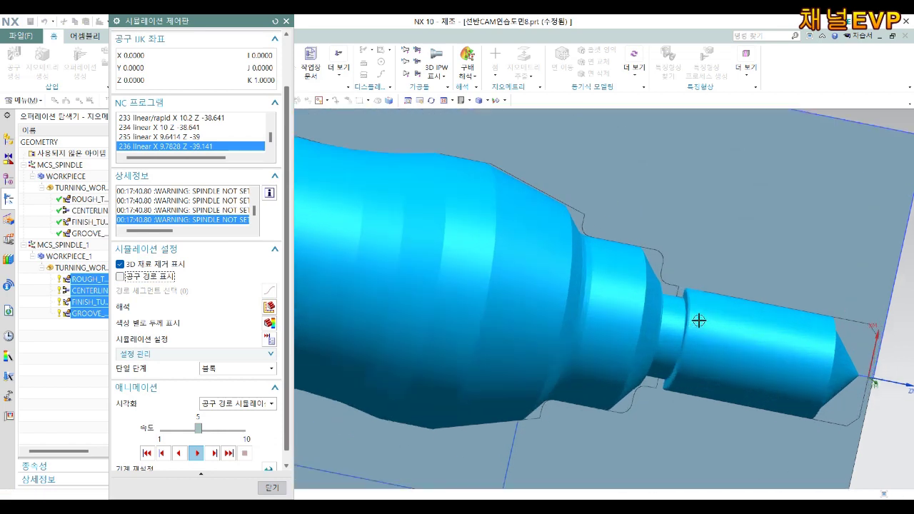
pyautogui.scroll(1, 665, 300)
pyautogui.scroll(1, 661, 286)
pyautogui.moveTo(661, 281)
pyautogui.mouseDown(button='middle')
pyautogui.moveTo(675, 272)
pyautogui.moveTo(571, 261)
pyautogui.moveTo(612, 215)
pyautogui.mouseUp(button='middle')
pyautogui.scroll(-3, 675, 272)
pyautogui.scroll(2, 608, 241)
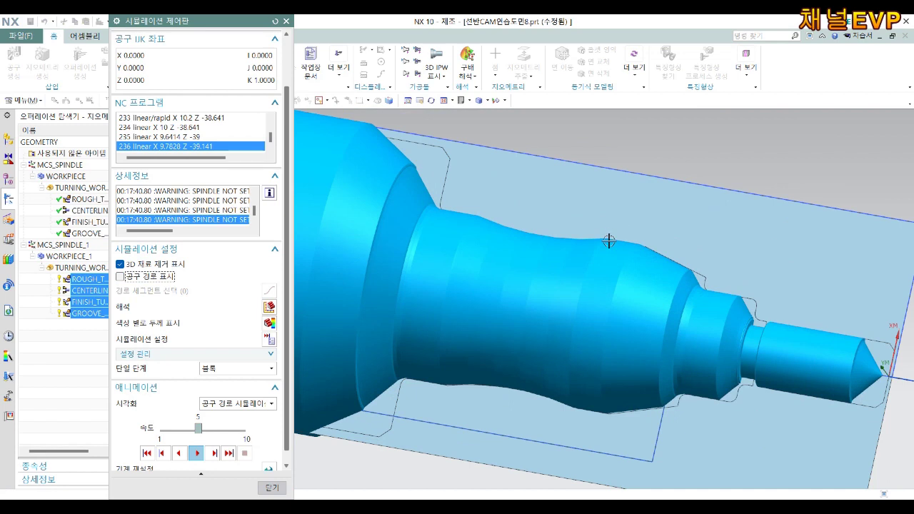
# Step: Leave single-step at block and visualization at tool path simulation, then close the simulation
pyautogui.click(227, 368)
pyautogui.click(226, 371)
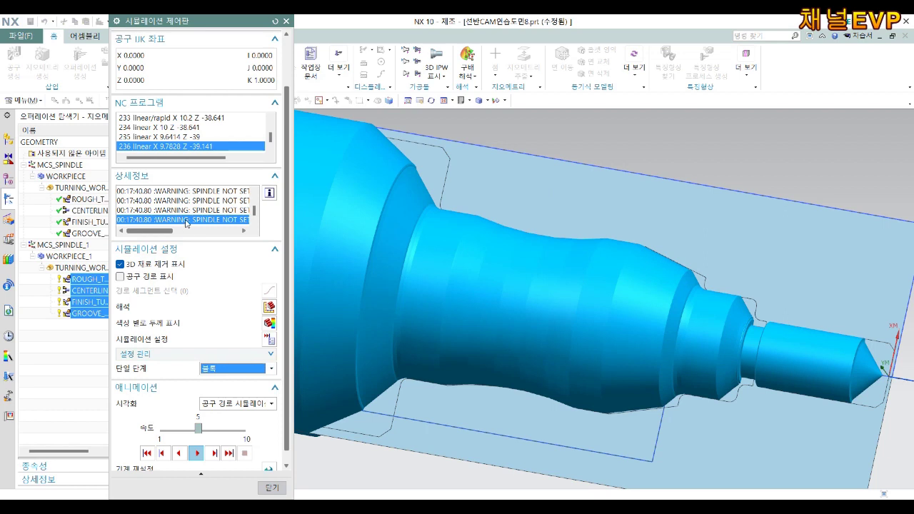
pyautogui.scroll(-1, 205, 364)
pyautogui.click(257, 392)
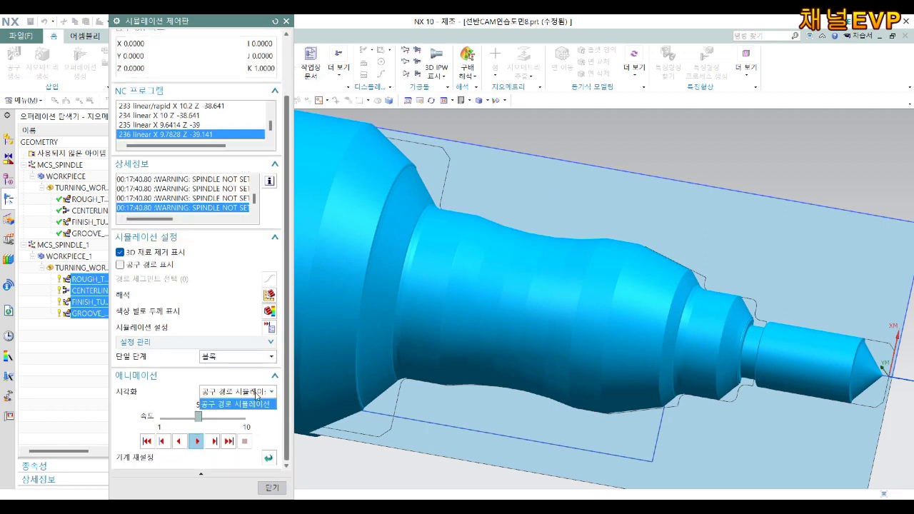
pyautogui.click(242, 404)
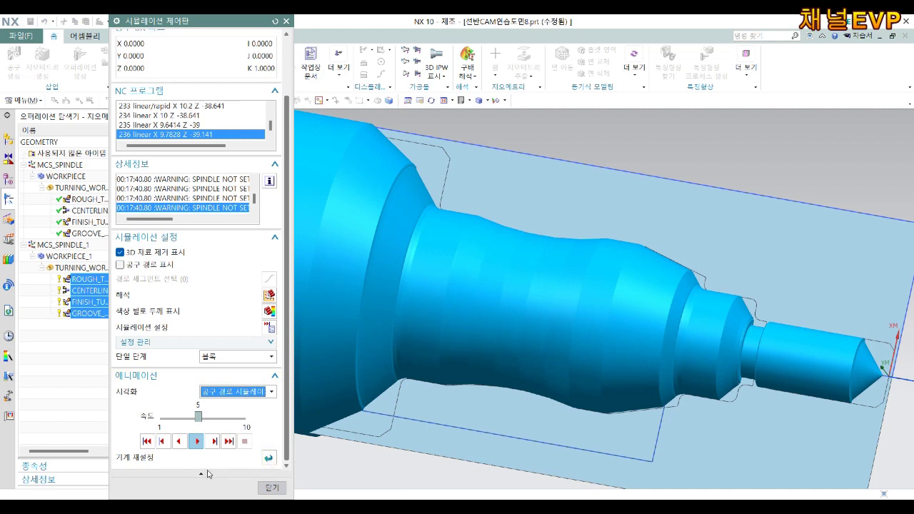
pyautogui.click(273, 489)
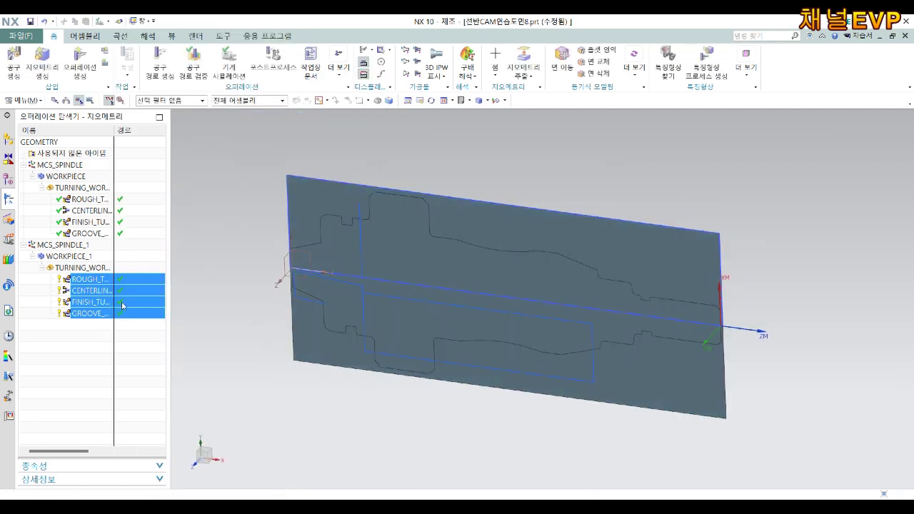
# Step: Post-process the four turning operations with new_post_lathe_fanuc0i, accepting the multiple-selection warning
pyautogui.rightClick(129, 294)
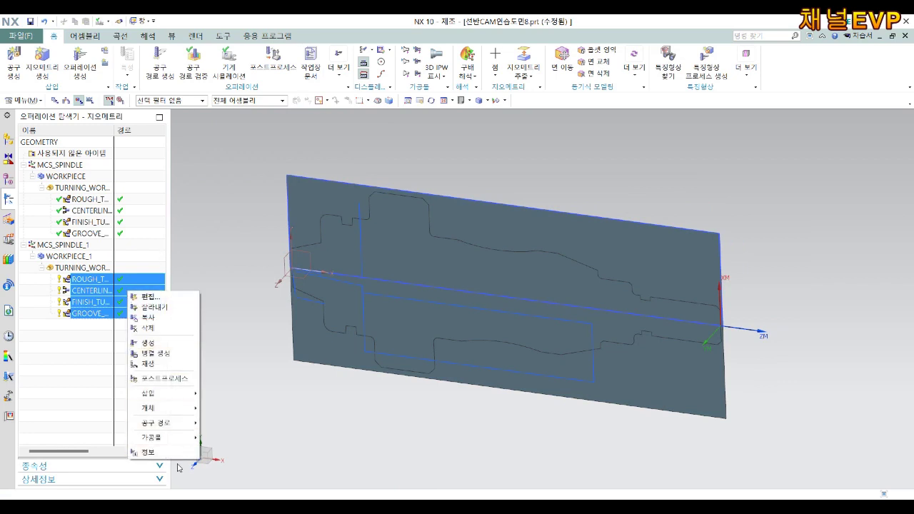
pyautogui.moveTo(159, 423)
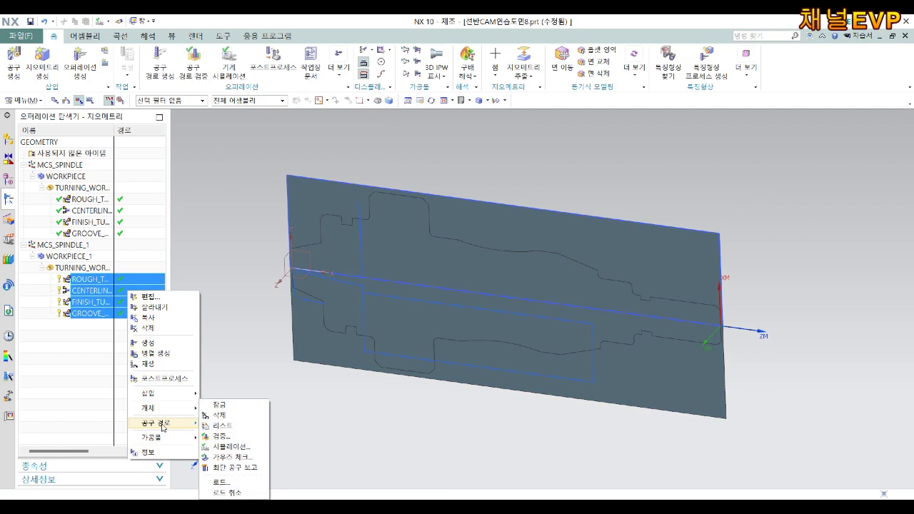
pyautogui.click(167, 379)
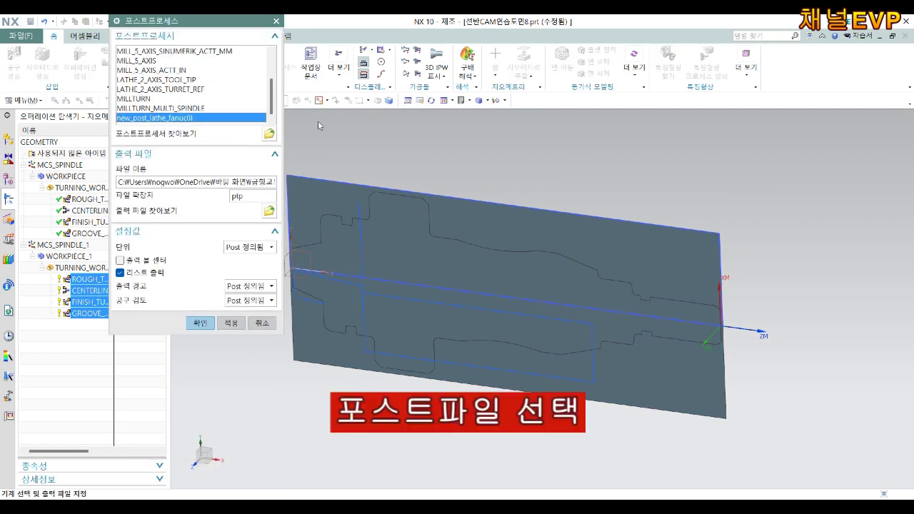
pyautogui.click(202, 323)
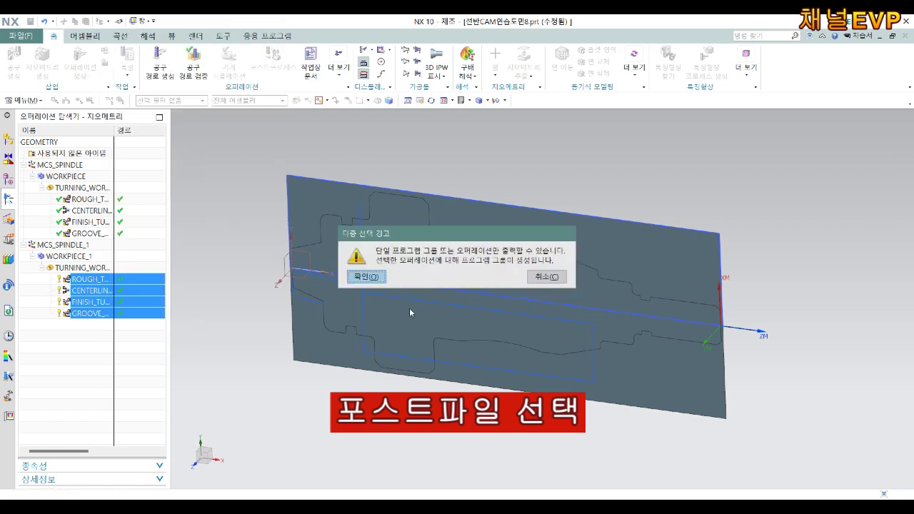
pyautogui.click(377, 278)
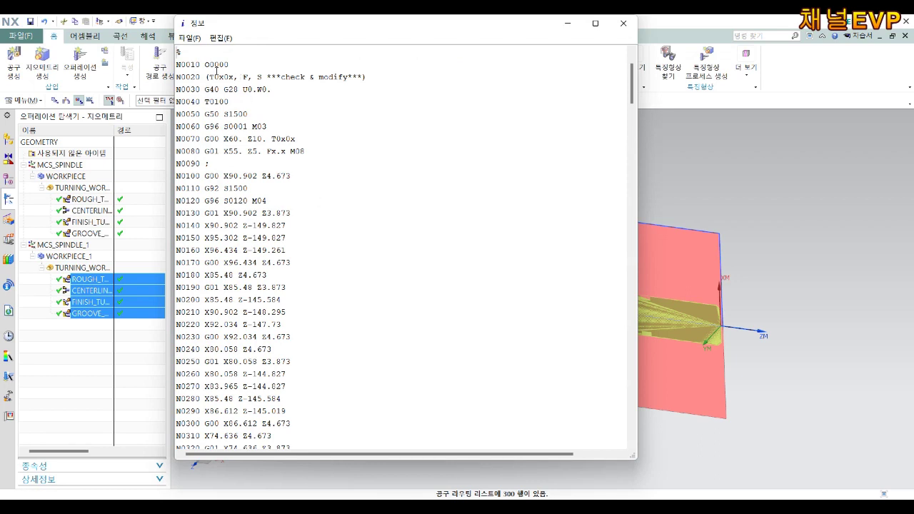
# Step: Save the NC listing to a file based on the 8-A name and launch a blank Notepad
pyautogui.click(189, 38)
pyautogui.click(208, 53)
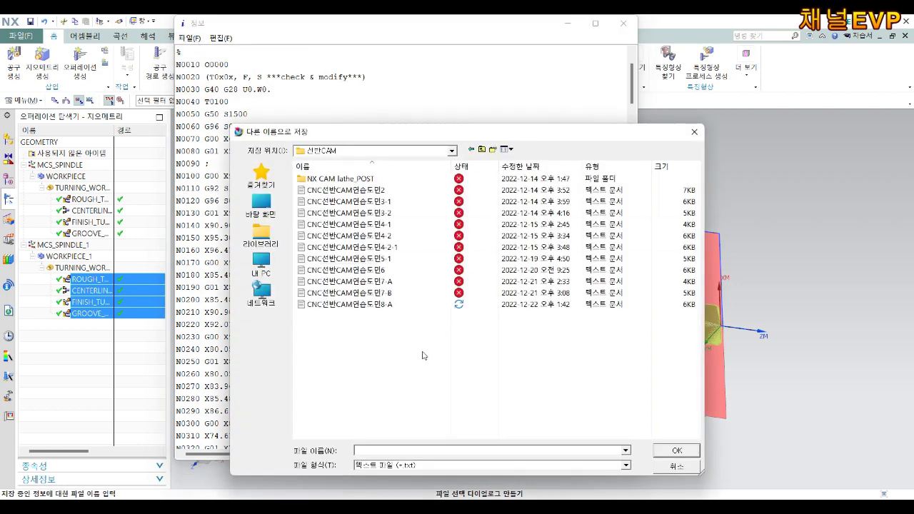
pyautogui.click(389, 306)
pyautogui.doubleClick(456, 449)
pyautogui.click(471, 462)
pyautogui.click(470, 462)
pyautogui.press('Return')
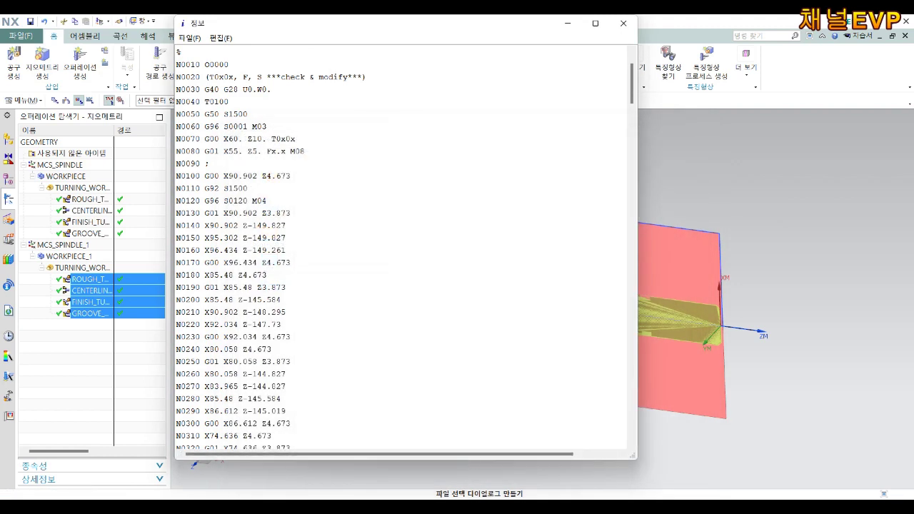
pyautogui.press('super')
pyautogui.click(550, 266)
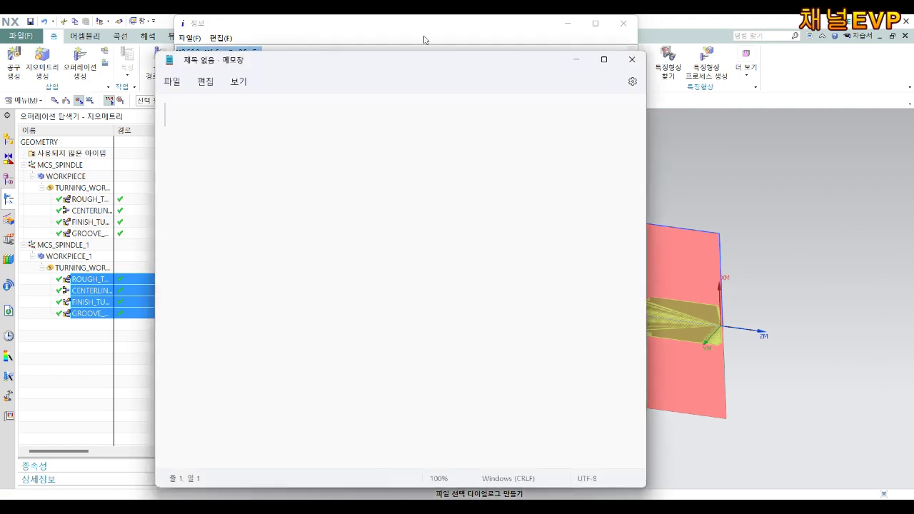
# Step: Maximize Notepad and open the CNC선반CAM연습도면8-B program
pyautogui.click(604, 60)
pyautogui.click(19, 45)
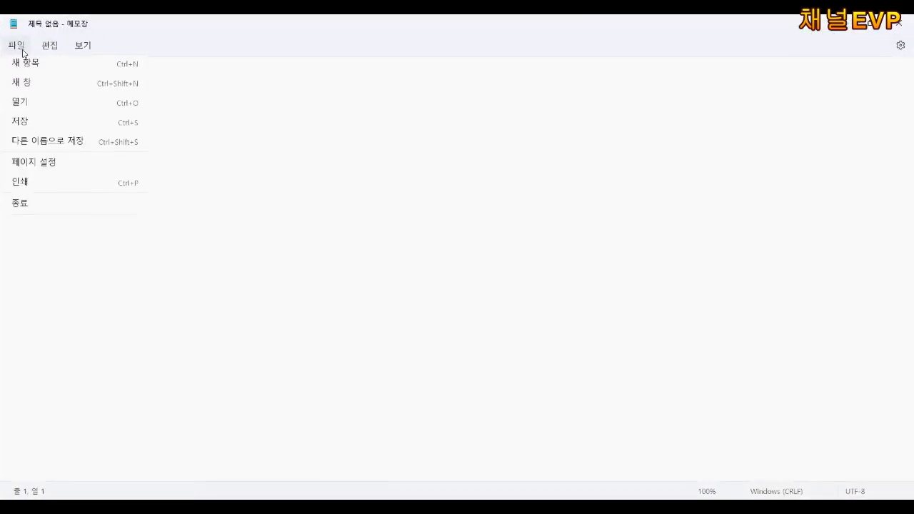
pyautogui.click(26, 105)
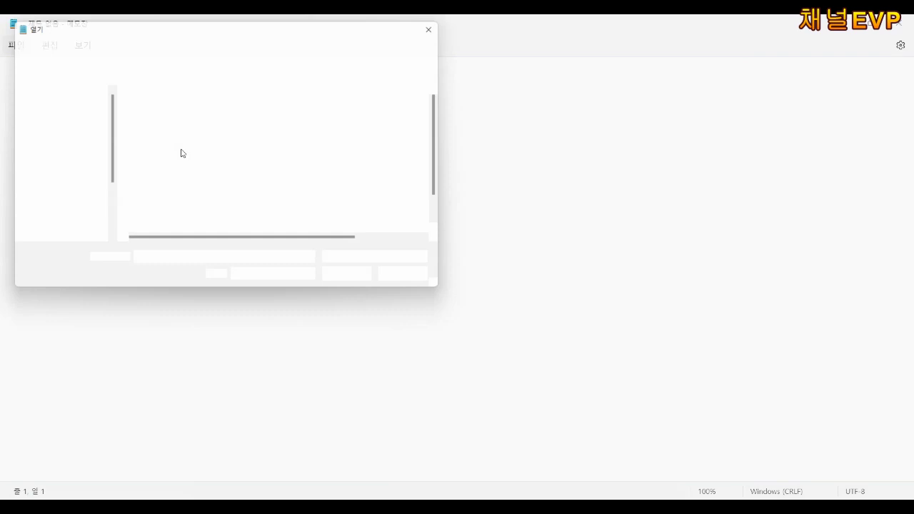
pyautogui.doubleClick(207, 110)
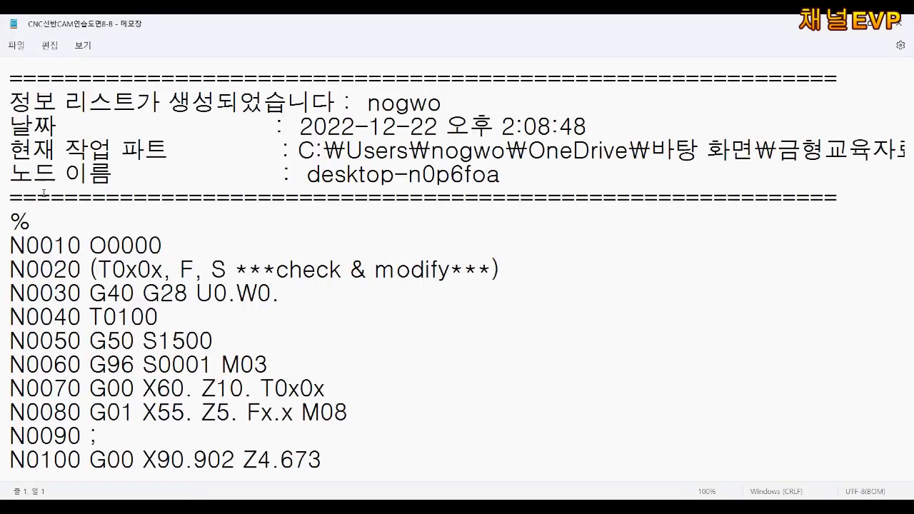
# Step: Delete the header, set program number O0002, and strip placeholder lines N0070–N0120
pyautogui.keyDown('shift'); pyautogui.click(5, 225); pyautogui.keyUp('shift')
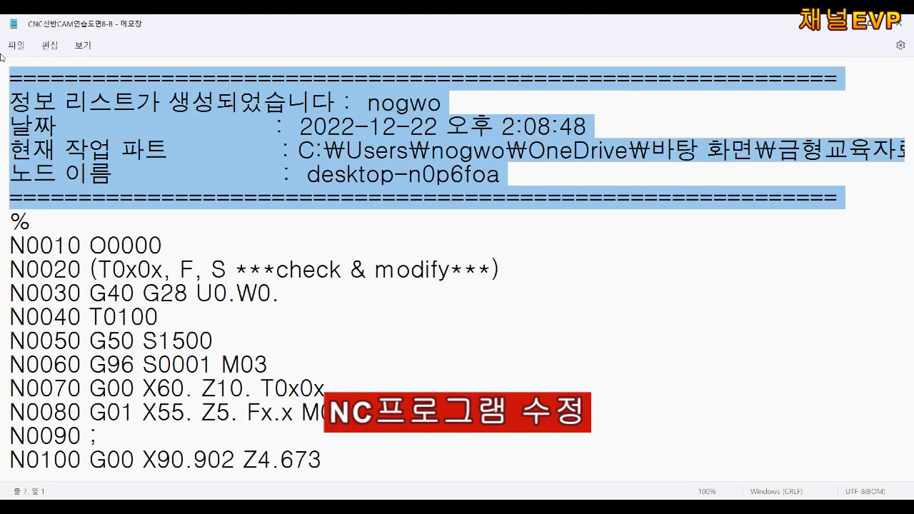
pyautogui.press('Delete')
pyautogui.press('Down')
pyautogui.press('Right')
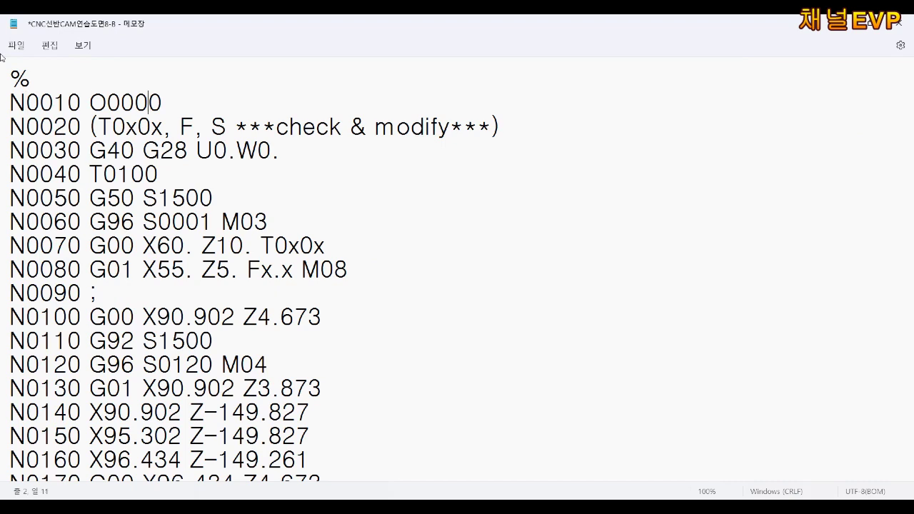
pyautogui.press('Delete')
pyautogui.press('Delete')
pyautogui.press('Delete')
pyautogui.press('BackSpace')
pyautogui.write('12')
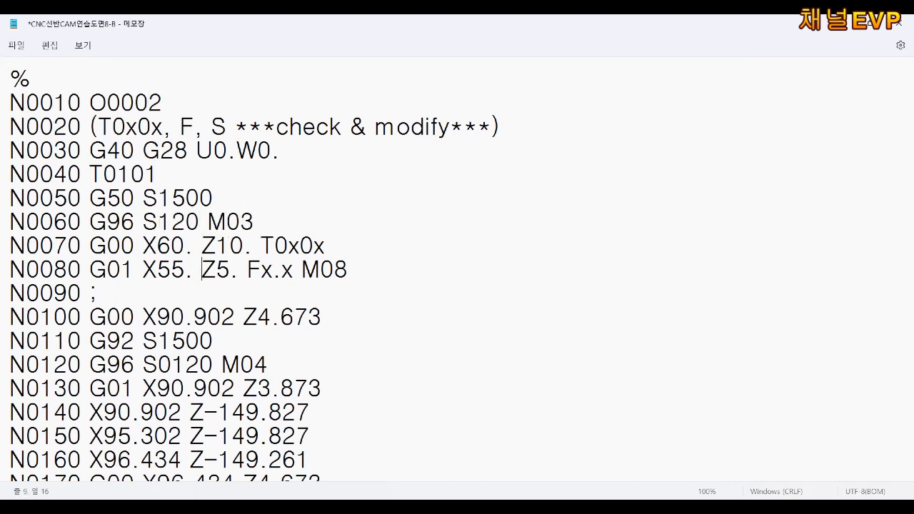
pyautogui.press('BackSpace')
pyautogui.press('BackSpace')
pyautogui.press('BackSpace')
pyautogui.press('BackSpace')
pyautogui.press('BackSpace')
pyautogui.press('BackSpace')
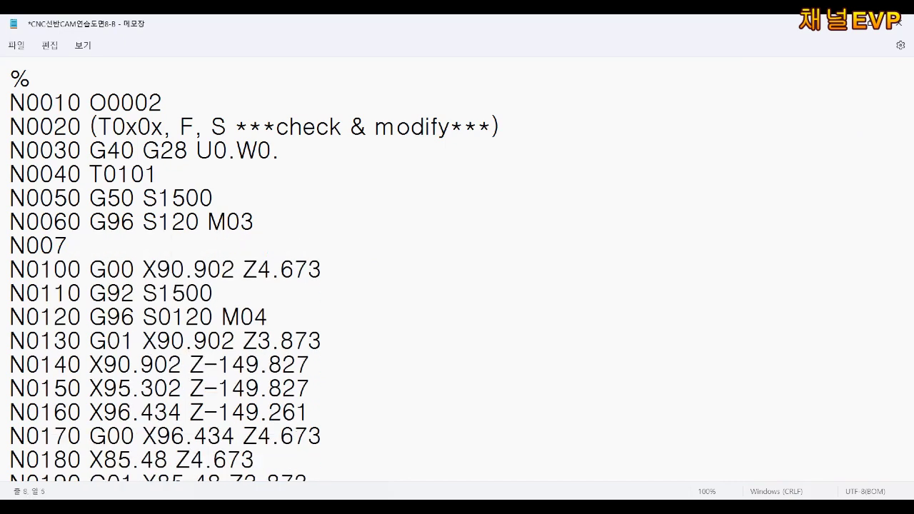
pyautogui.press('BackSpace')
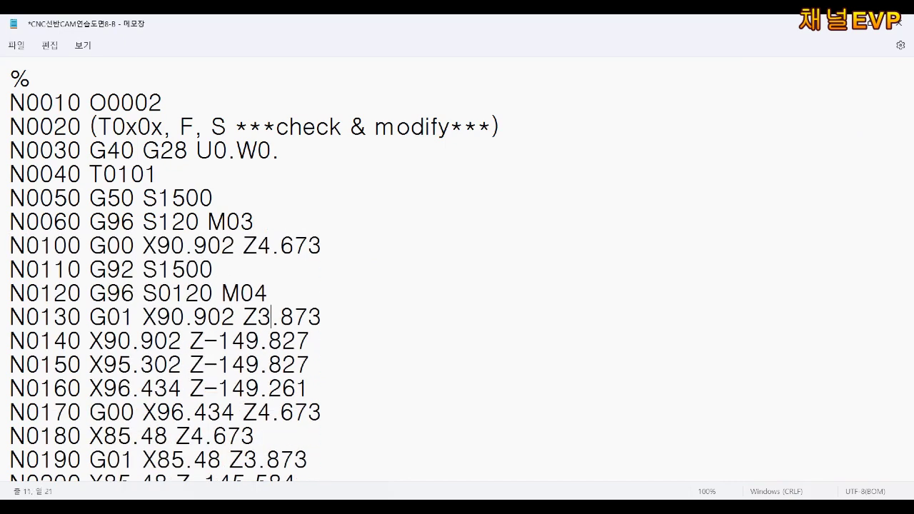
pyautogui.press('BackSpace')
pyautogui.press('BackSpace')
pyautogui.press('BackSpace')
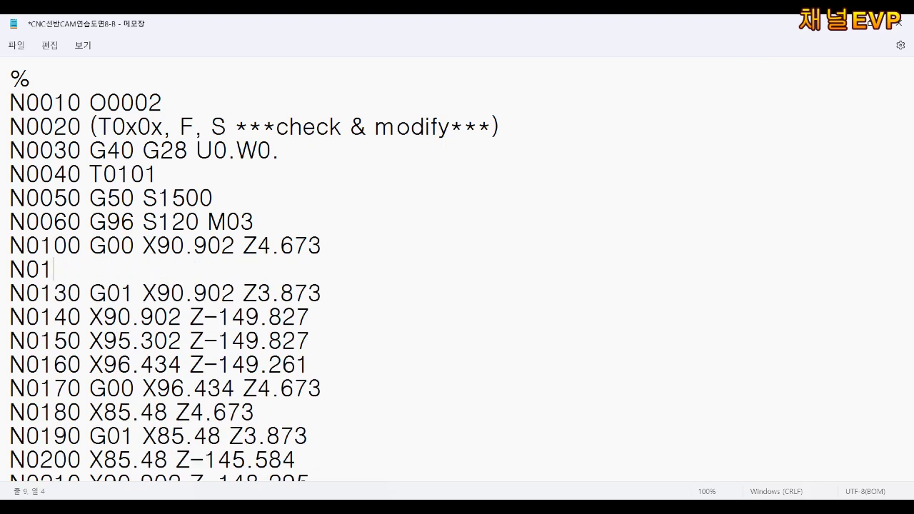
pyautogui.press('BackSpace')
pyautogui.press('BackSpace')
pyautogui.press('BackSpace')
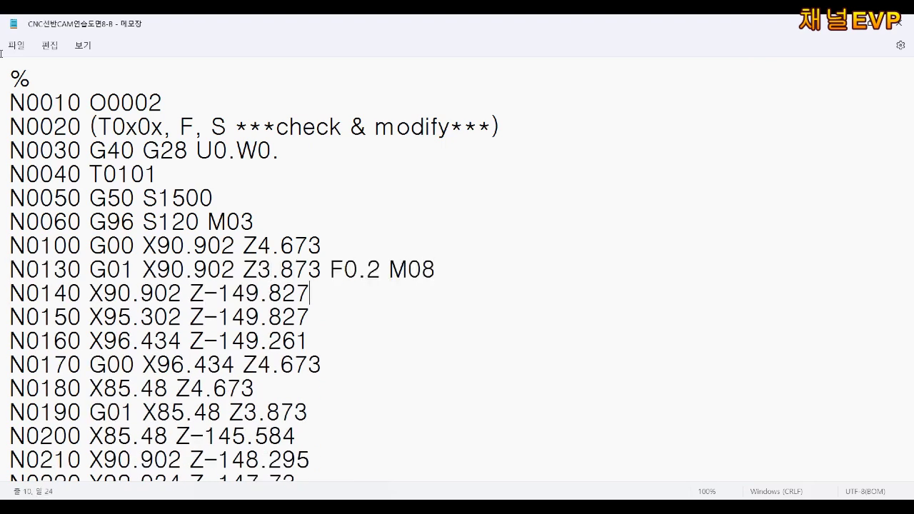
# Step: Start a G rapid code on N1830, set S800 with G97, and delete N1920 G50 S0000
pyautogui.press('Down')
pyautogui.press('Down')
pyautogui.press('Down')
pyautogui.press('Down')
pyautogui.press('Down')
pyautogui.press('Down')
pyautogui.press('Down')
pyautogui.press('Down')
pyautogui.press('Down')
pyautogui.press('Down')
pyautogui.press('Down')
pyautogui.press('Down')
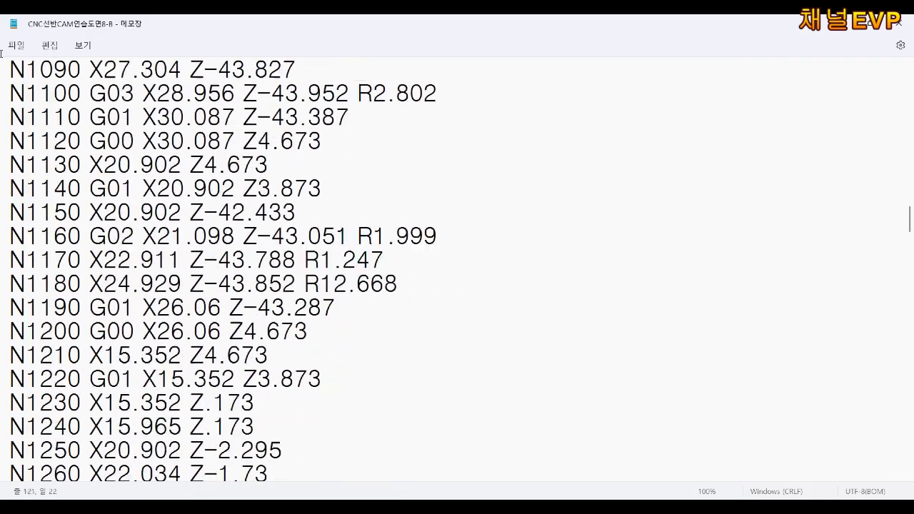
pyautogui.press('Down')
pyautogui.press('Down')
pyautogui.press('Down')
pyautogui.press('Down')
pyautogui.press('Down')
pyautogui.press('Down')
pyautogui.press('Down')
pyautogui.press('Down')
pyautogui.press('Down')
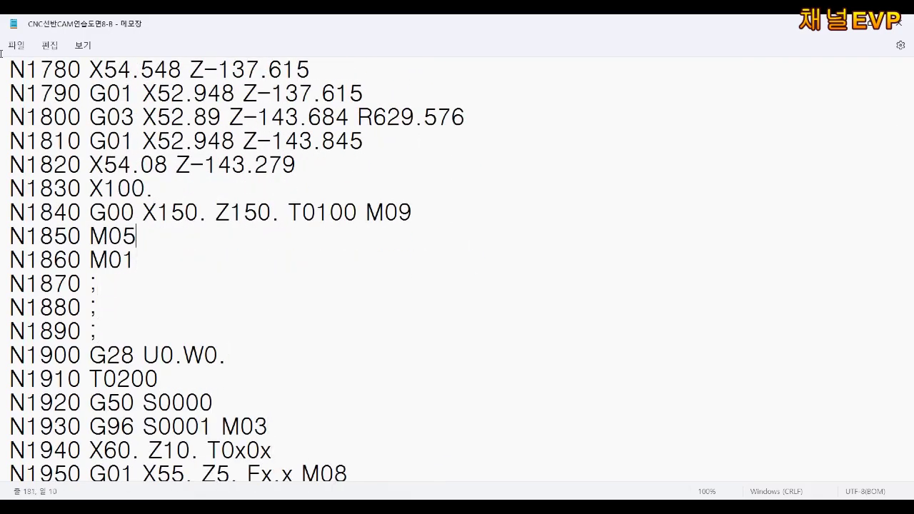
pyautogui.press('Left')
pyautogui.press('Left')
pyautogui.press('Left')
pyautogui.write('G')
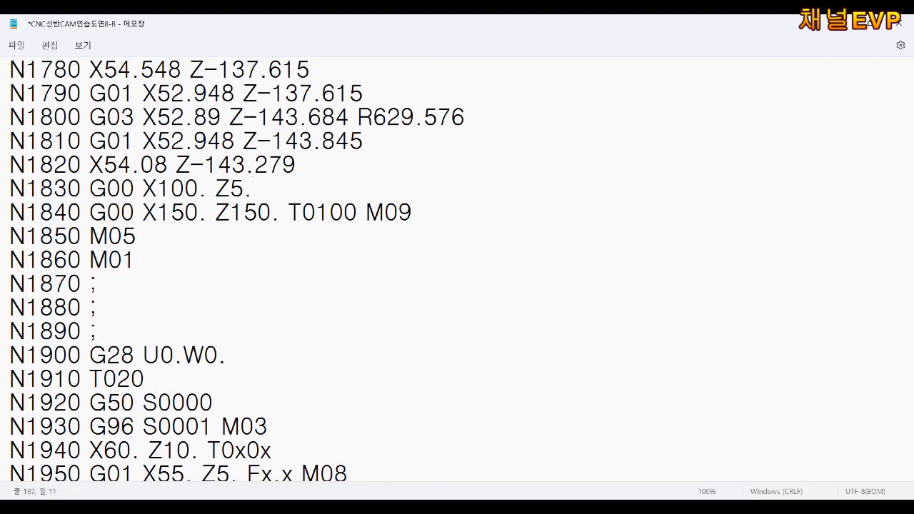
pyautogui.press('BackSpace')
pyautogui.press('BackSpace')
pyautogui.press('BackSpace')
pyautogui.write('800')
pyautogui.click(135, 427)
pyautogui.press('BackSpace')
pyautogui.write('7')
pyautogui.press('BackSpace')
pyautogui.press('BackSpace')
pyautogui.press('BackSpace')
pyautogui.press('BackSpace')
pyautogui.press('BackSpace')
pyautogui.press('Down')
pyautogui.scroll(-1, 457, 272)
pyautogui.press('Down')
pyautogui.press('End')
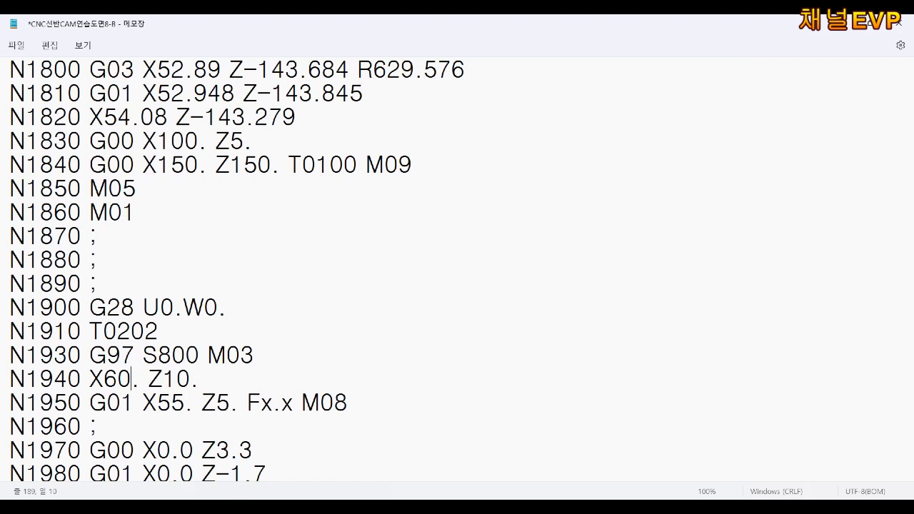
# Step: Make N1940 a G00 rapid to X0. and delete the N1950 approach line
pyautogui.click(89, 379)
pyautogui.write('G00')
pyautogui.press('Right')
pyautogui.press('Right')
pyautogui.press('BackSpace')
pyautogui.press('Down')
pyautogui.press('Right')
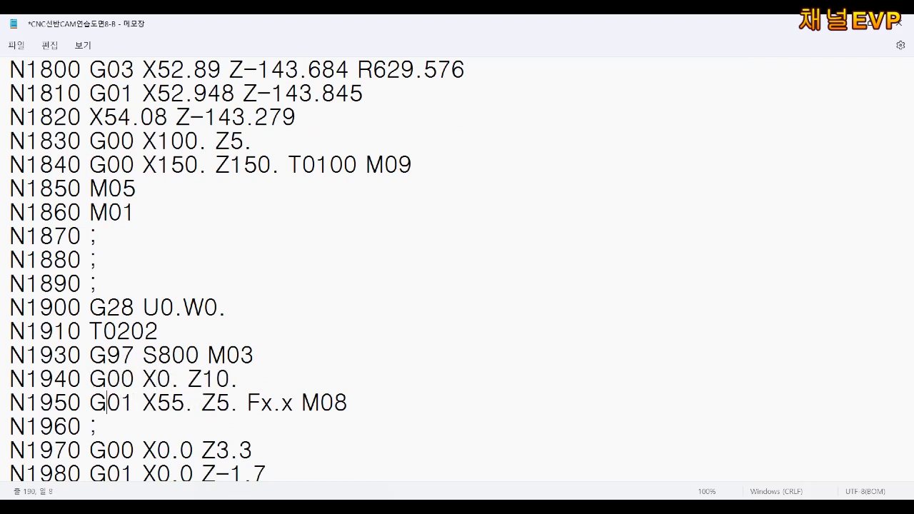
pyautogui.press('BackSpace')
pyautogui.press('BackSpace')
pyautogui.press('BackSpace')
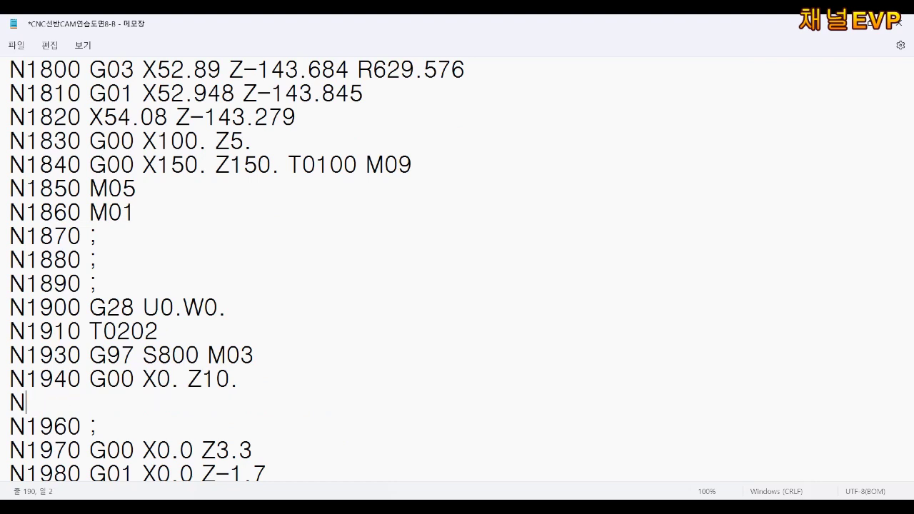
pyautogui.press('BackSpace')
pyautogui.press('BackSpace')
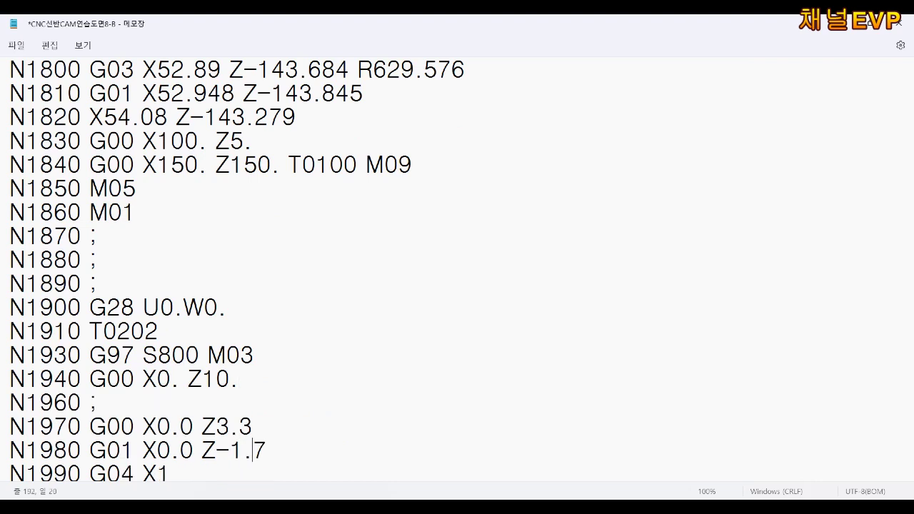
# Step: Change the N2010 retract to G00 Z50 and save the program
pyautogui.press('Down')
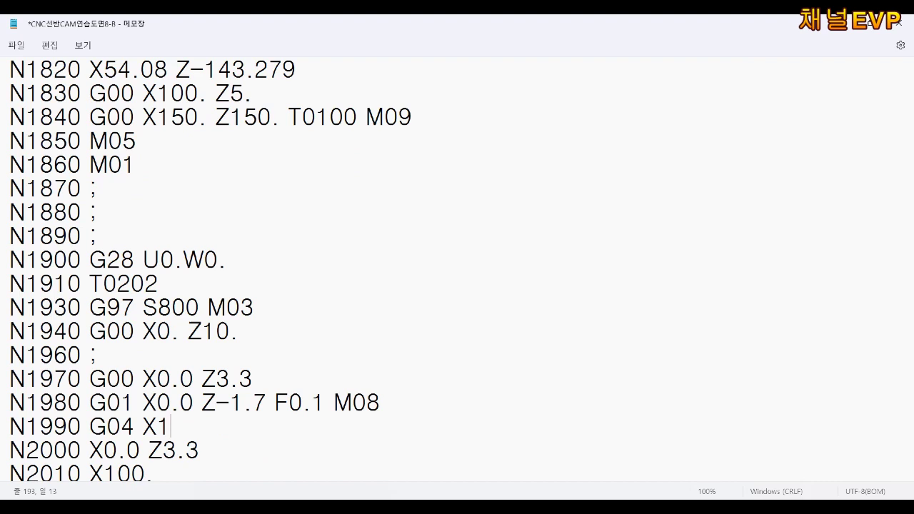
pyautogui.press('Down')
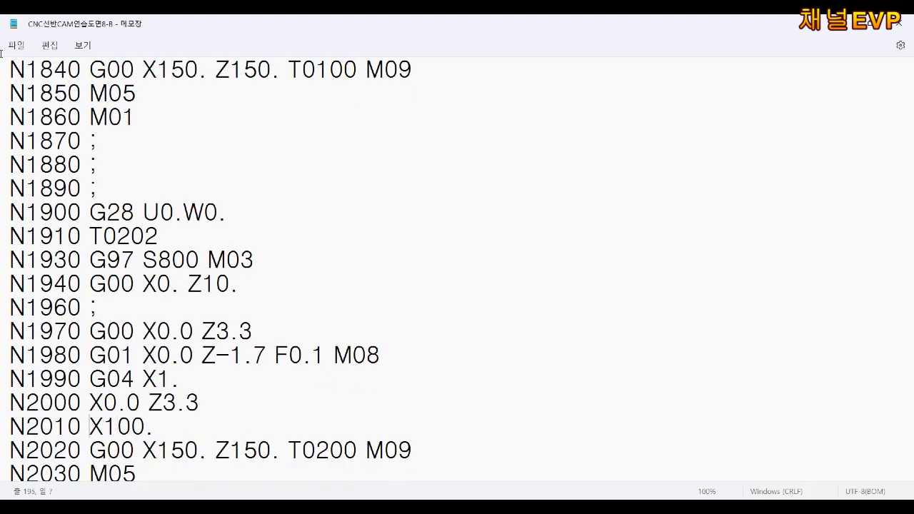
pyautogui.write('G00')
pyautogui.press('Right')
pyautogui.press('Right')
pyautogui.press('Left')
pyautogui.press('Left')
pyautogui.press('Left')
pyautogui.press('BackSpace')
pyautogui.write('Z')
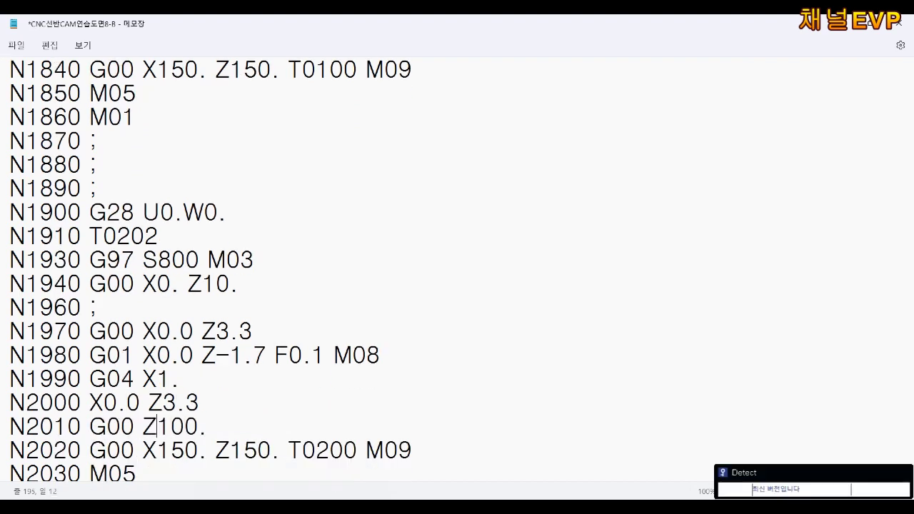
pyautogui.write('50')
pyautogui.hotkey('ctrl', 's')
# Step: Change the third tool call on N2090 to T0303 and its N2110 spindle speed to 150
pyautogui.press('Down')
pyautogui.press('Down')
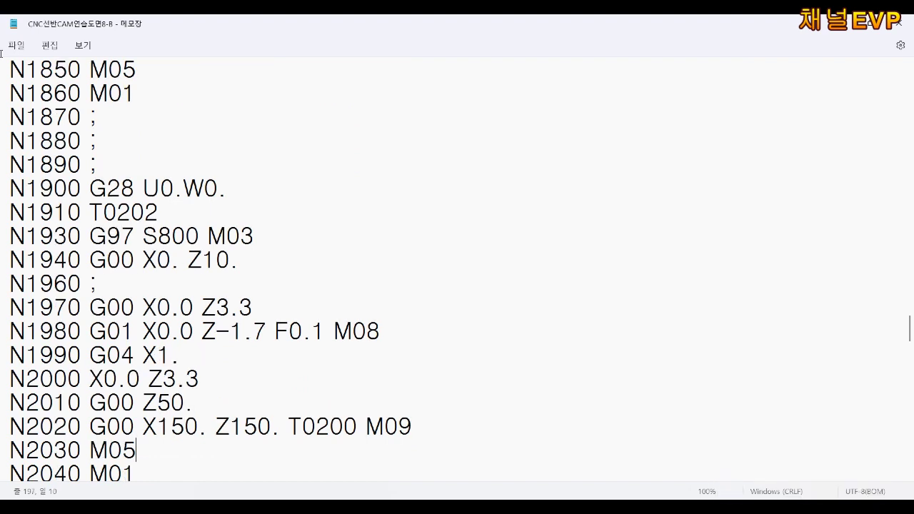
pyautogui.press('Down')
pyautogui.press('Down')
pyautogui.press('Down')
pyautogui.press('BackSpace')
pyautogui.write('3')
pyautogui.press('BackSpace')
pyautogui.press('BackSpace')
pyautogui.press('BackSpace')
pyautogui.press('Delete')
pyautogui.write('150')
pyautogui.press('Down')
pyautogui.press('Down')
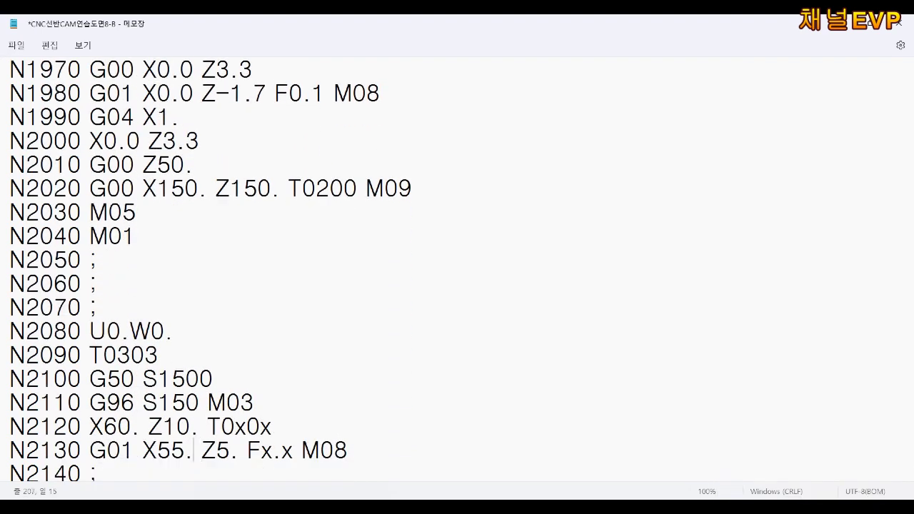
# Step: Remove the placeholder lines N2120–N2140 and add G01 before X.82 on N2160
pyautogui.press('Down')
pyautogui.press('BackSpace')
pyautogui.press('BackSpace')
pyautogui.press('BackSpace')
pyautogui.press('BackSpace')
pyautogui.press('BackSpace')
pyautogui.press('BackSpace')
pyautogui.press('BackSpace')
pyautogui.press('BackSpace')
pyautogui.press('BackSpace')
pyautogui.press('BackSpace')
pyautogui.press('BackSpace')
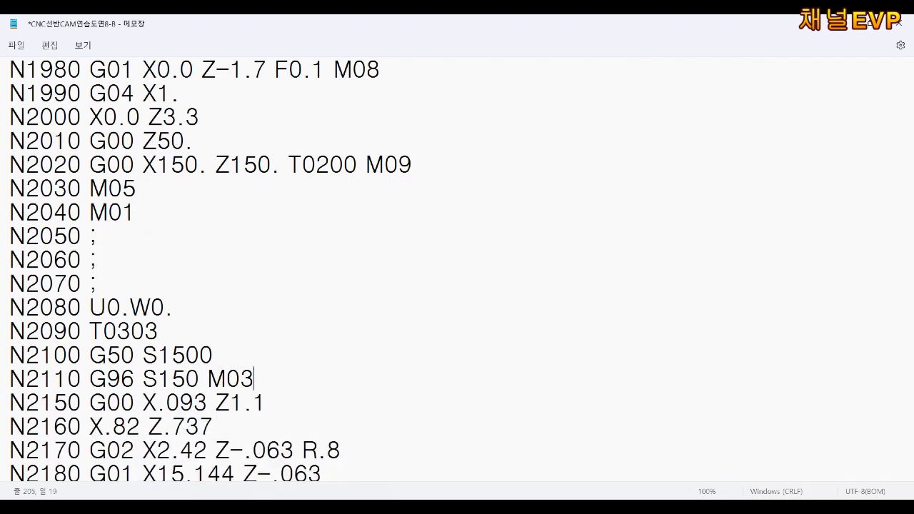
pyautogui.press('Return')
pyautogui.write('G00 X-2. Z5.')
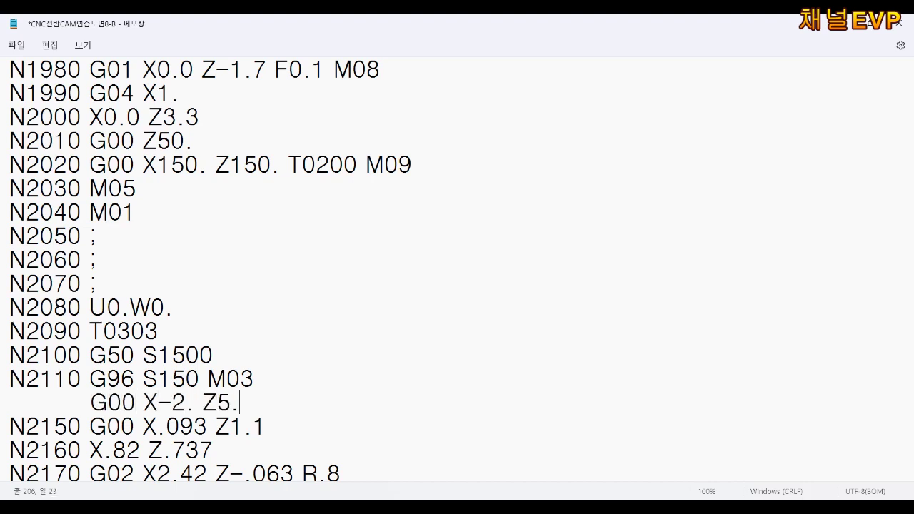
pyautogui.press('Down')
pyautogui.press('Down')
pyautogui.press('Down')
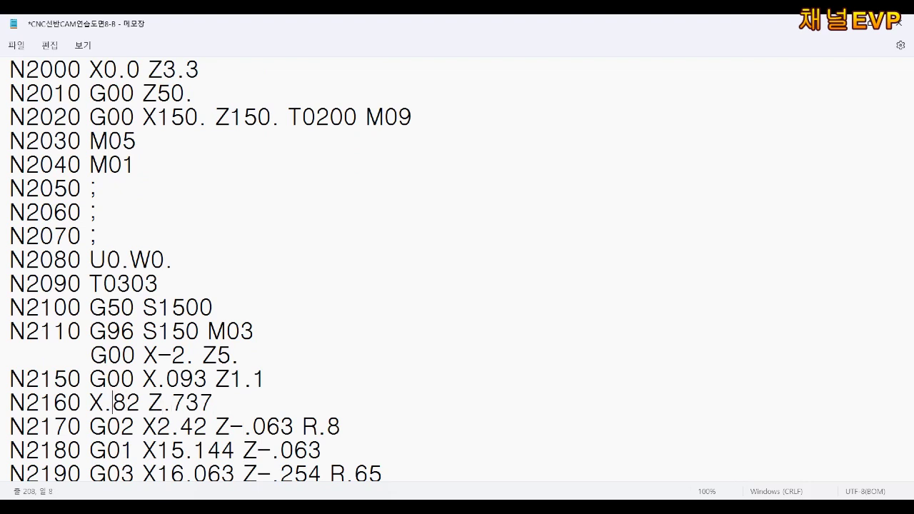
pyautogui.press('Left')
pyautogui.write('G01')
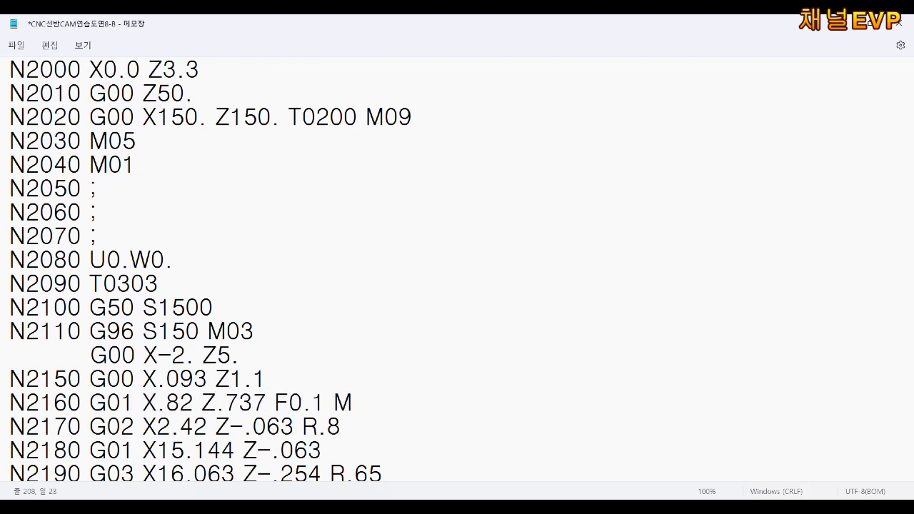
# Step: Change the tool call T0500 to T0505 and set speeds S800 and S80
pyautogui.press('Down')
pyautogui.press('Down')
pyautogui.press('Down')
pyautogui.press('Down')
pyautogui.press('Down')
pyautogui.press('Down')
pyautogui.press('Down')
pyautogui.press('Down')
pyautogui.press('Down')
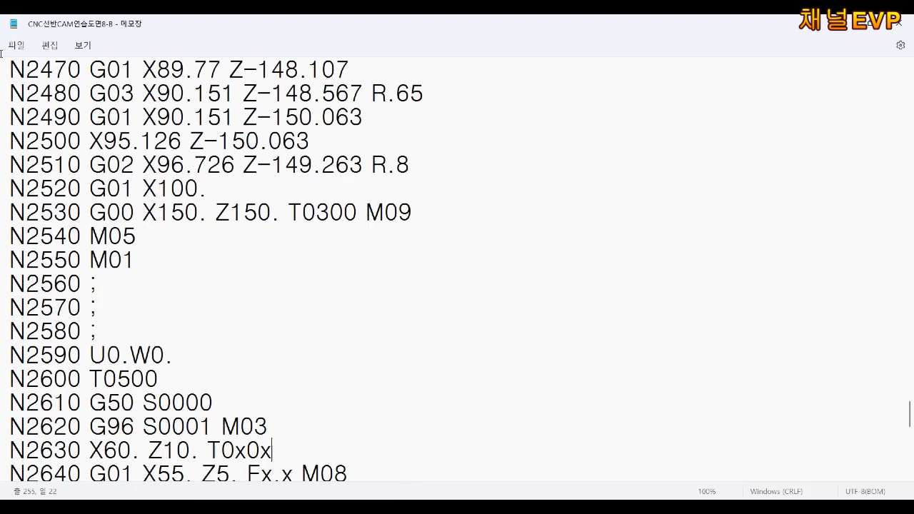
pyautogui.press('Down')
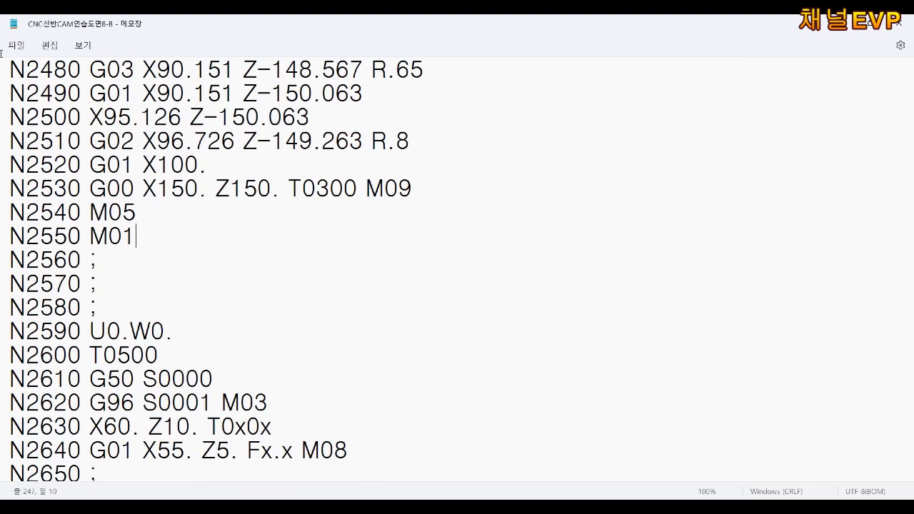
pyautogui.press('BackSpace')
pyautogui.write('5')
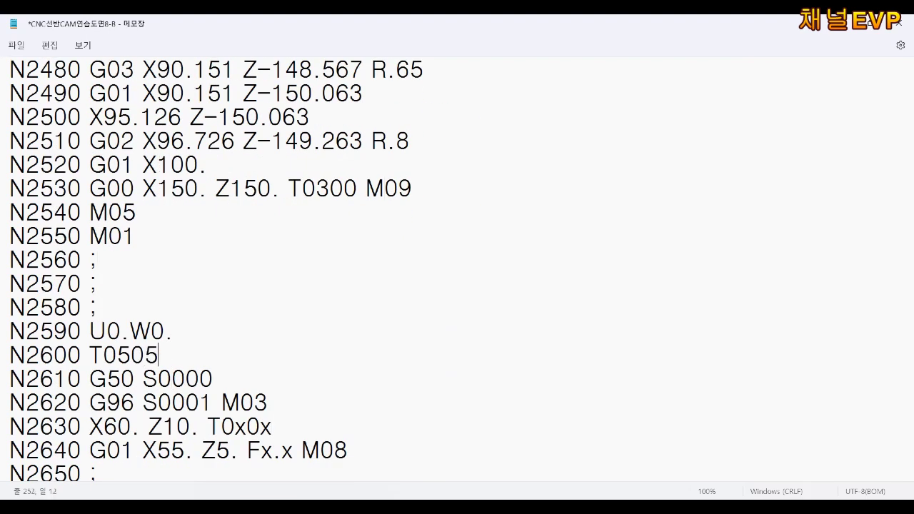
pyautogui.press('BackSpace')
pyautogui.press('BackSpace')
pyautogui.press('BackSpace')
pyautogui.write('80')
# Step: Delete placeholder lines N2630–N2650 and insert G00 before X100. on N2910
pyautogui.press('Down')
pyautogui.press('Down')
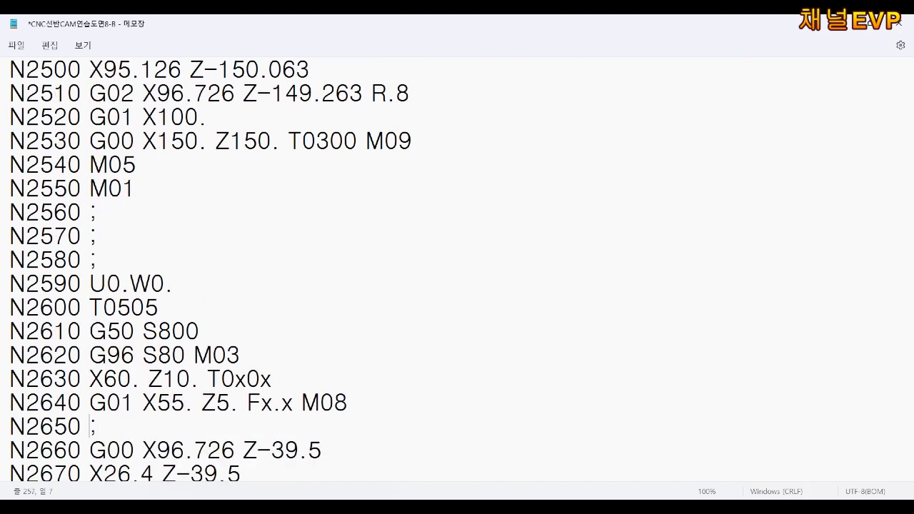
pyautogui.press('BackSpace')
pyautogui.press('BackSpace')
pyautogui.press('BackSpace')
pyautogui.press('BackSpace')
pyautogui.press('BackSpace')
pyautogui.press('BackSpace')
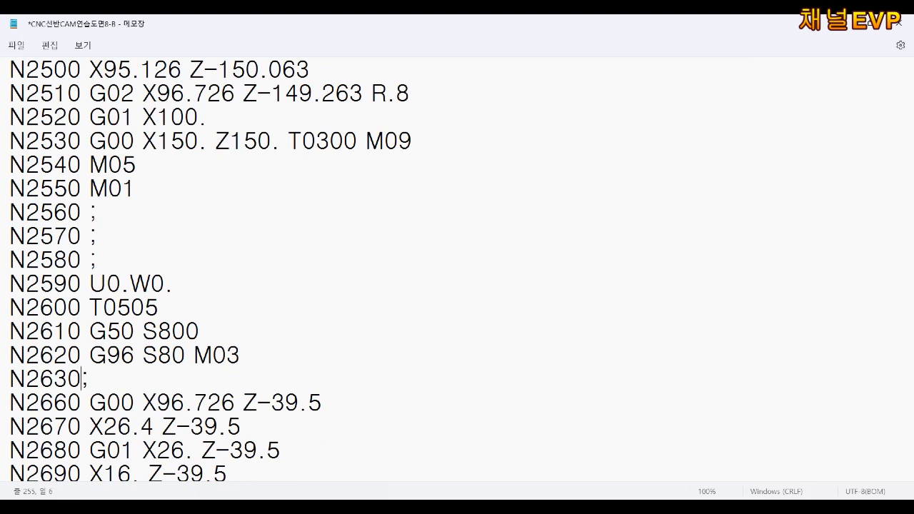
pyautogui.press('BackSpace')
pyautogui.press('BackSpace')
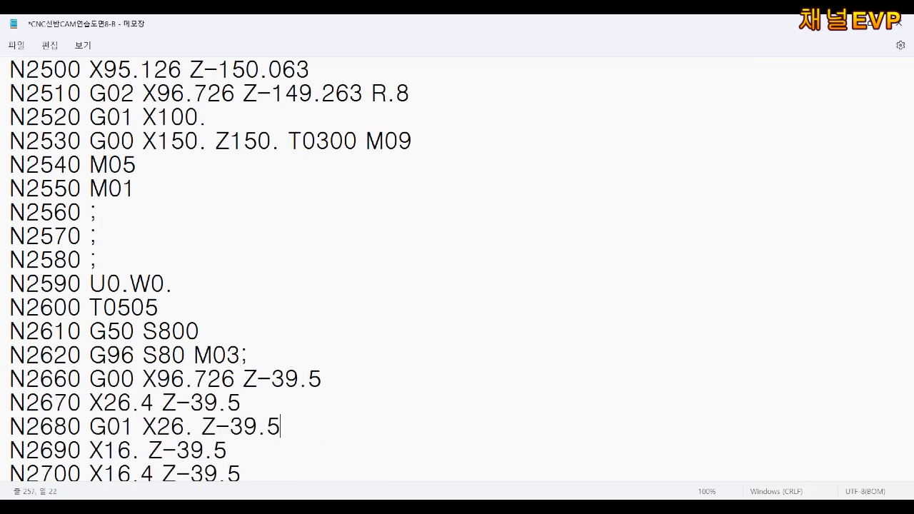
pyautogui.click(204, 427)
pyautogui.write('F0.1 M08')
pyautogui.press('Down')
pyautogui.press('Down')
pyautogui.press('Down')
pyautogui.press('Down')
pyautogui.press('Down')
pyautogui.press('Down')
pyautogui.press('Down')
pyautogui.press('Down')
pyautogui.press('Down')
pyautogui.press('Down')
pyautogui.press('Down')
pyautogui.press('Down')
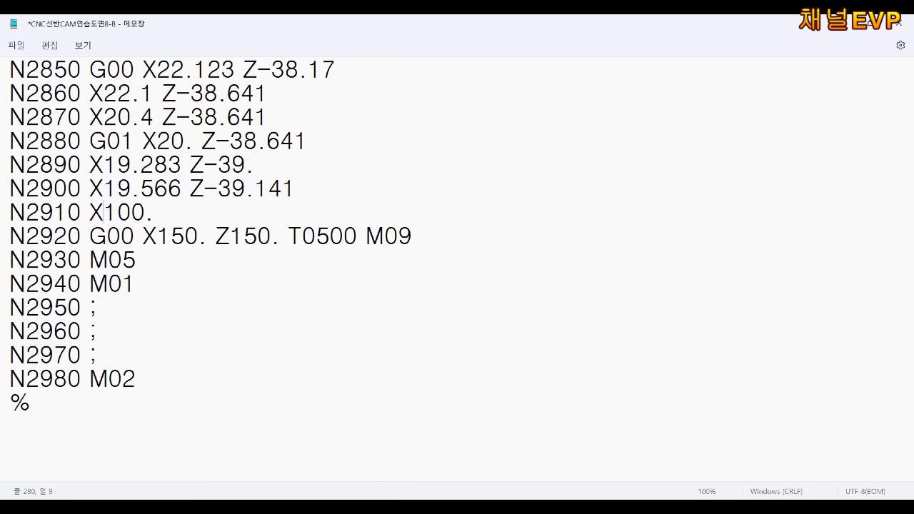
pyautogui.press('Left')
pyautogui.write('G00')
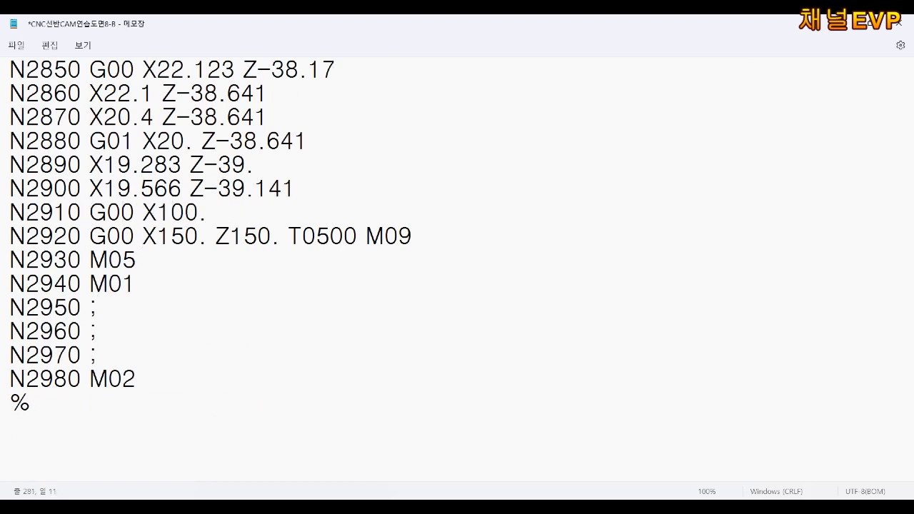
pyautogui.press('BackSpace')
pyautogui.press('BackSpace')
pyautogui.press('BackSpace')
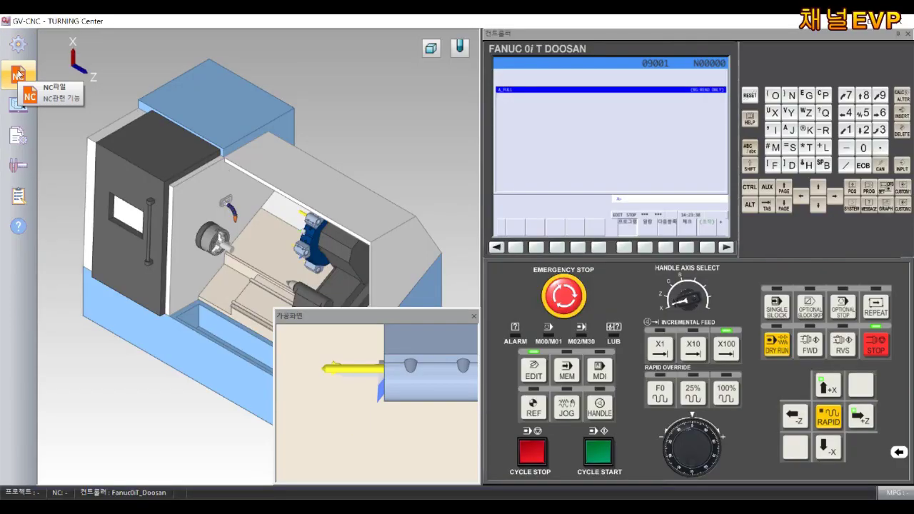
# Step: Review tool 2 (internal drill), tool 3 (external turning) and tool 5 (grooving) before workpiece setup
pyautogui.click(24, 48)
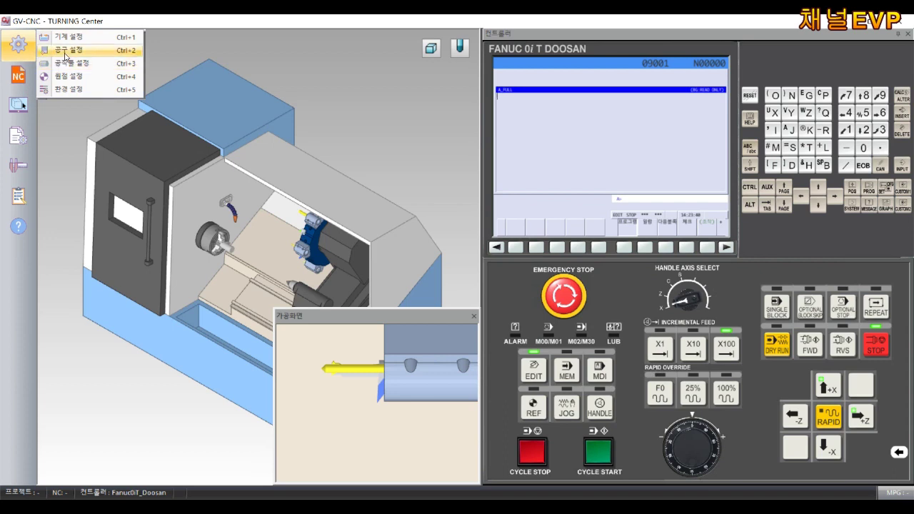
pyautogui.click(64, 57)
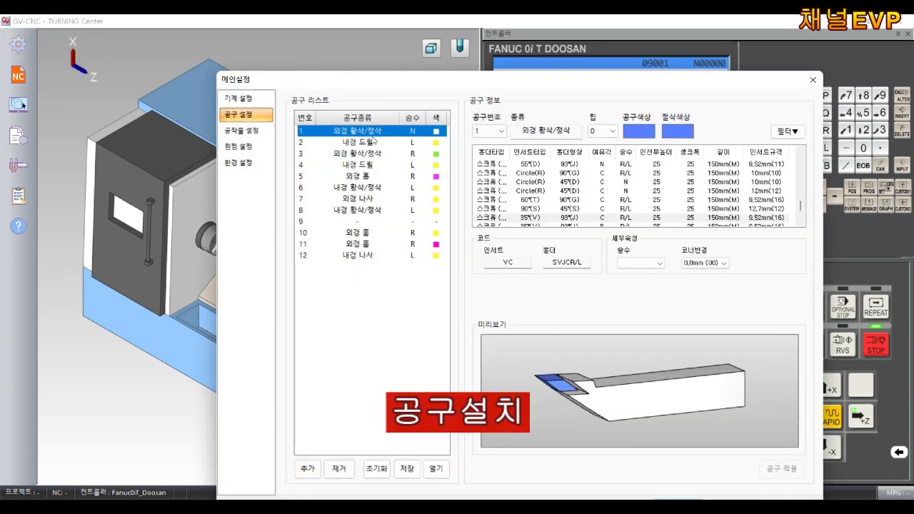
pyautogui.click(375, 143)
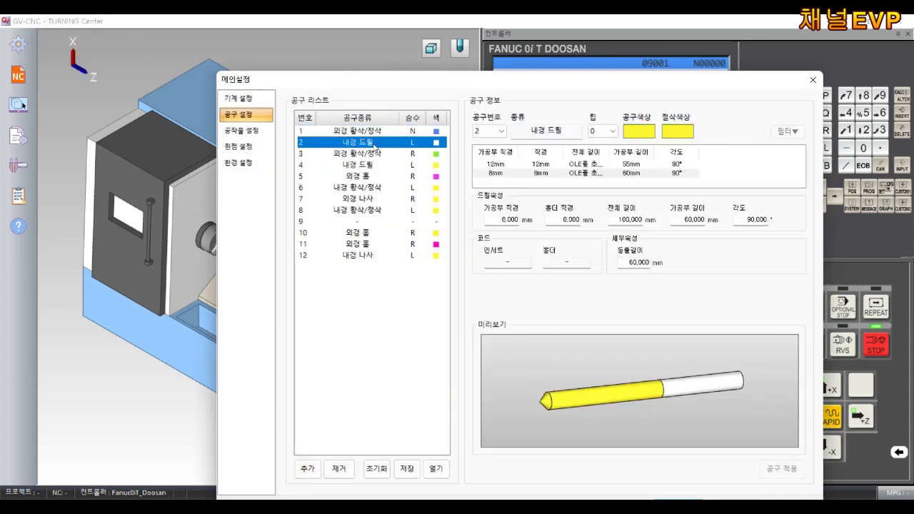
pyautogui.click(376, 154)
pyautogui.click(372, 175)
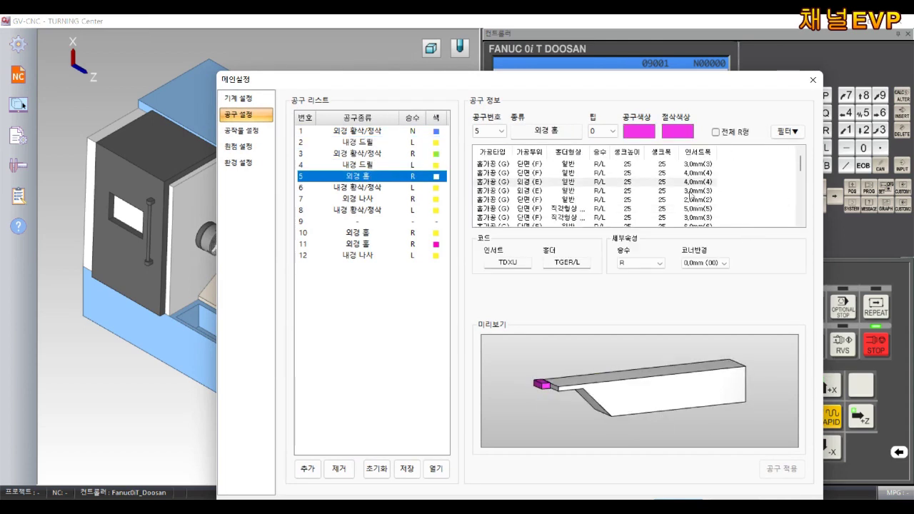
pyautogui.click(247, 134)
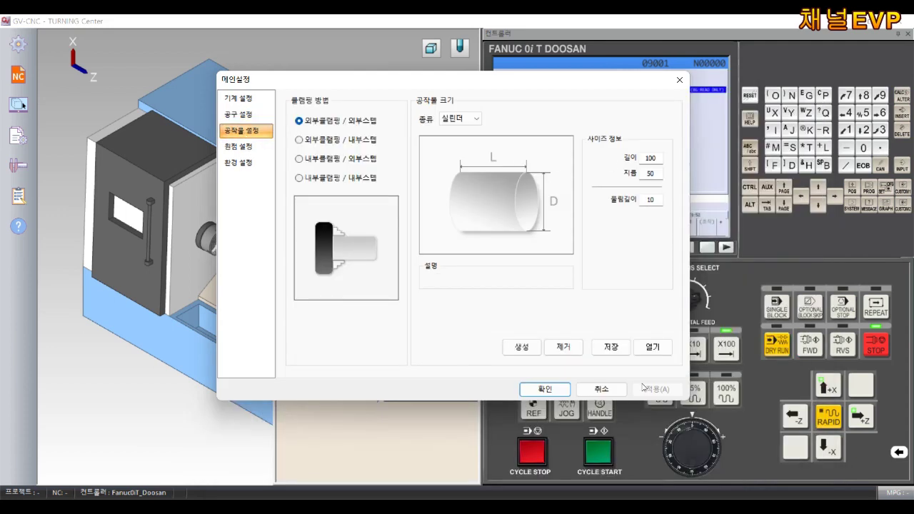
pyautogui.click(551, 460)
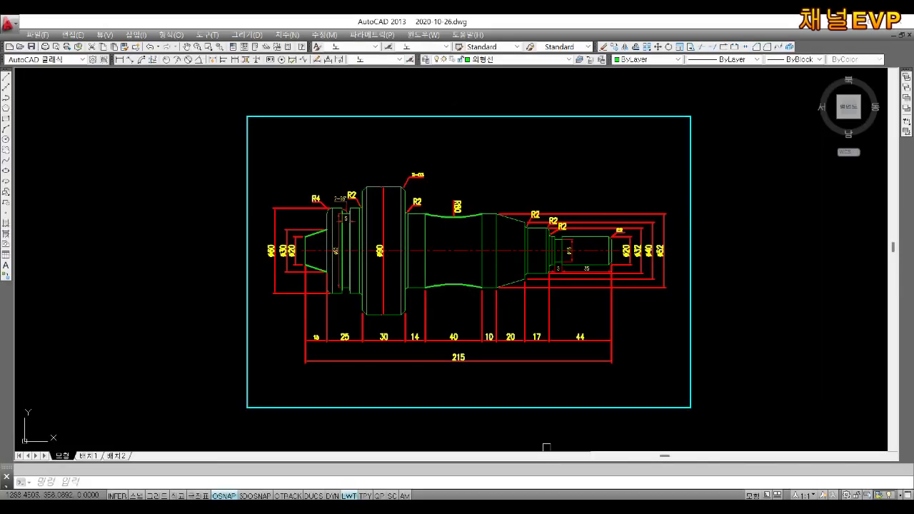
pyautogui.scroll(4, 443, 336)
pyautogui.scroll(2, 502, 384)
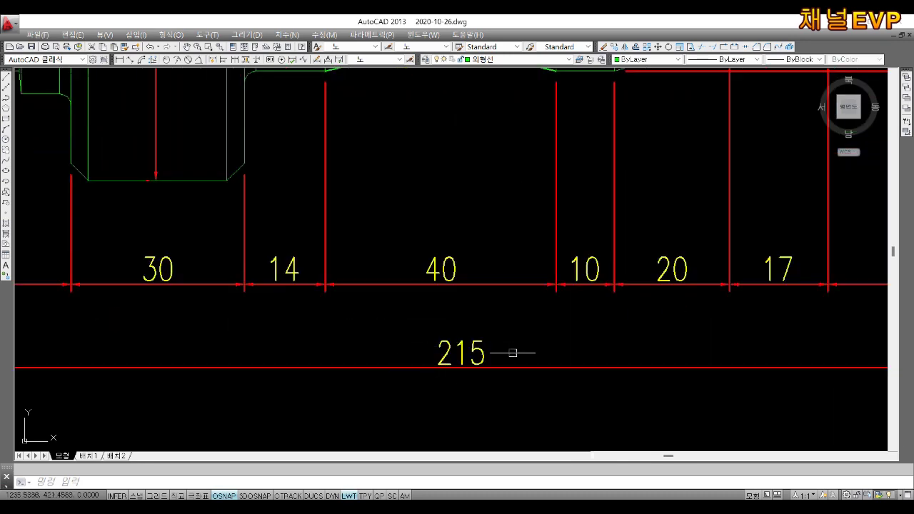
pyautogui.scroll(-8, 513, 353)
pyautogui.scroll(7, 415, 224)
pyautogui.scroll(-4, 368, 254)
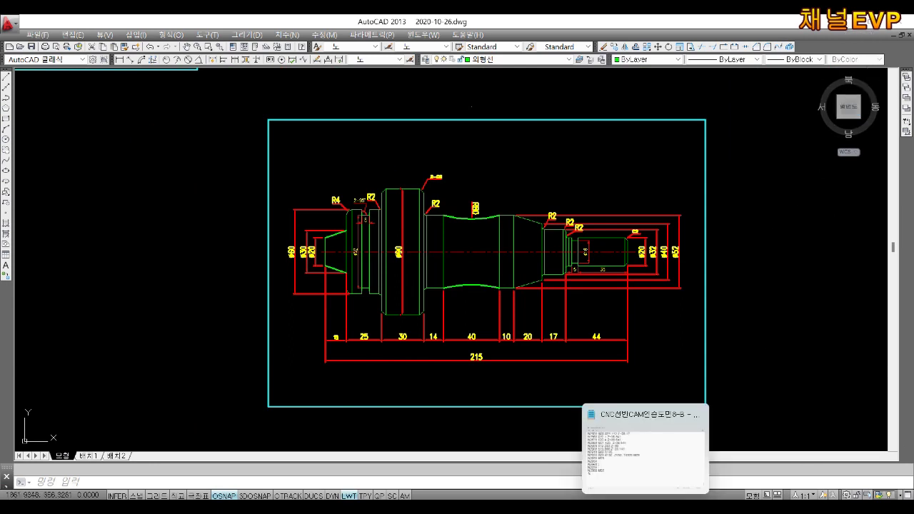
pyautogui.click(662, 495)
# Step: Set the cylinder stock length to 220 mm and confirm its diameter
pyautogui.click(651, 159)
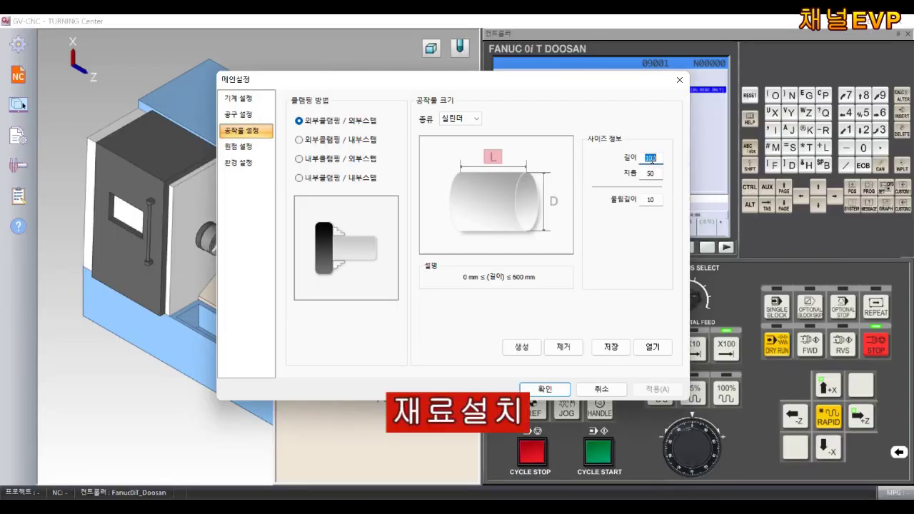
pyautogui.click(650, 173)
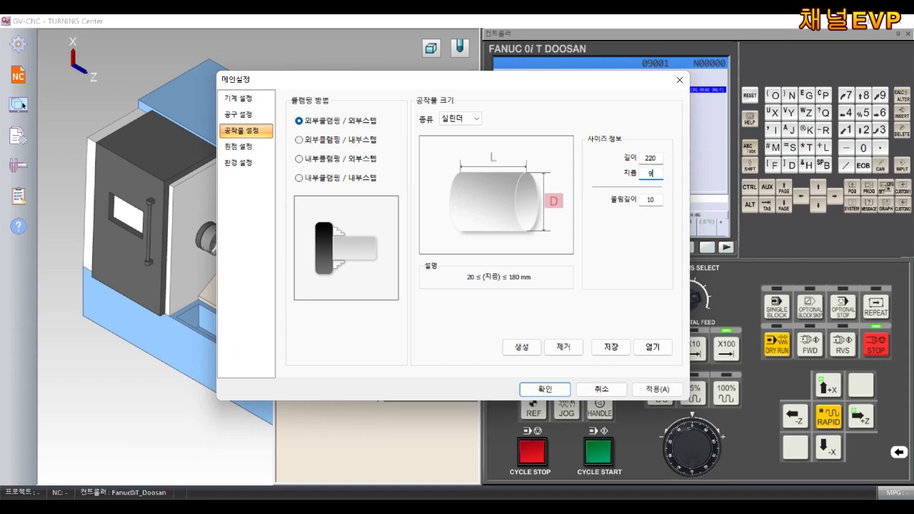
pyautogui.press('Return')
# Step: Place the work origin on the stock's right face with reference Z -404.000 and apply
pyautogui.scroll(2, 264, 208)
pyautogui.scroll(3, 214, 229)
pyautogui.moveTo(171, 245); pyautogui.dragTo(333, 219, button='middle')
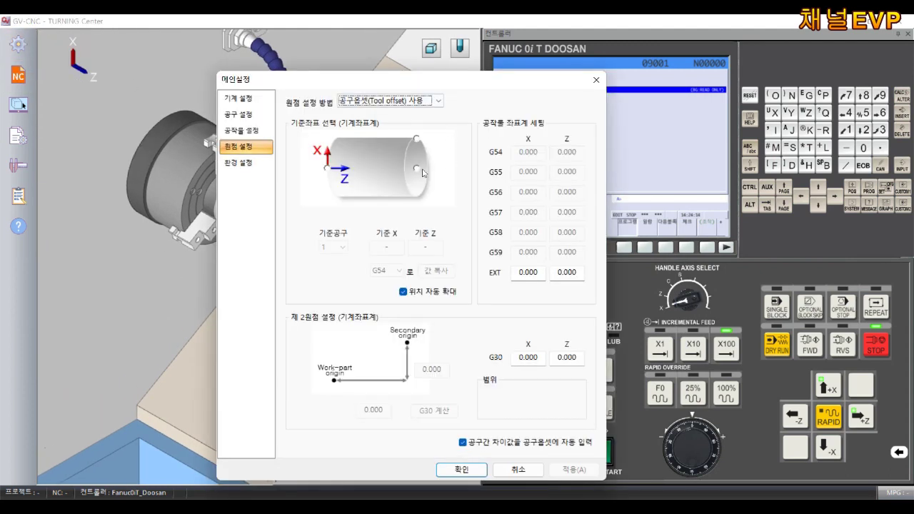
pyautogui.click(417, 168)
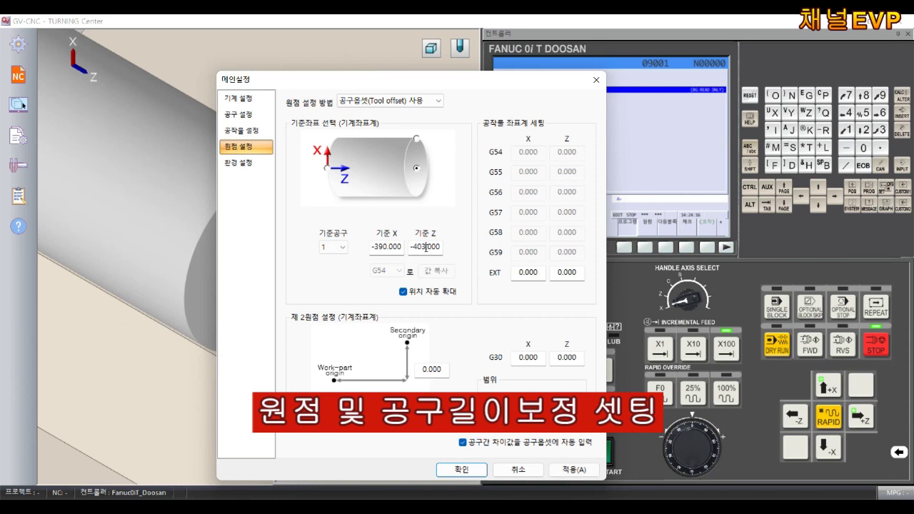
pyautogui.press('BackSpace')
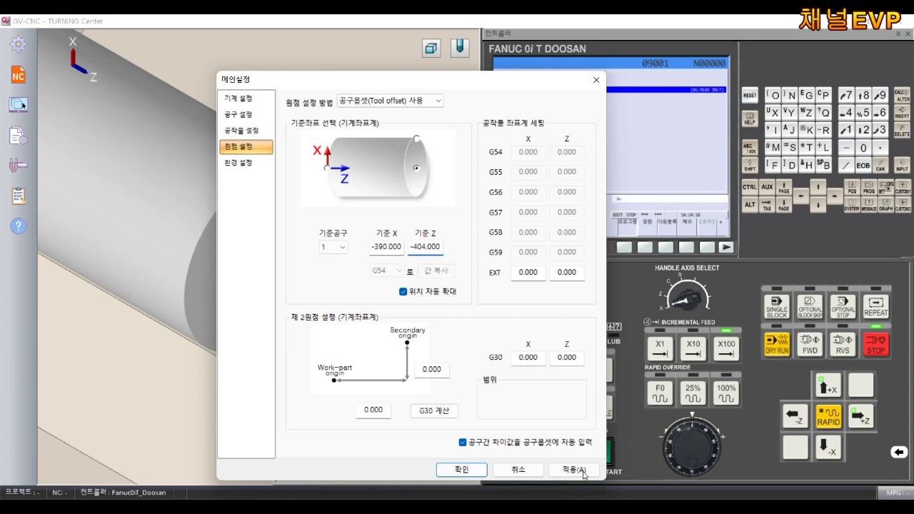
pyautogui.click(580, 472)
pyautogui.click(467, 471)
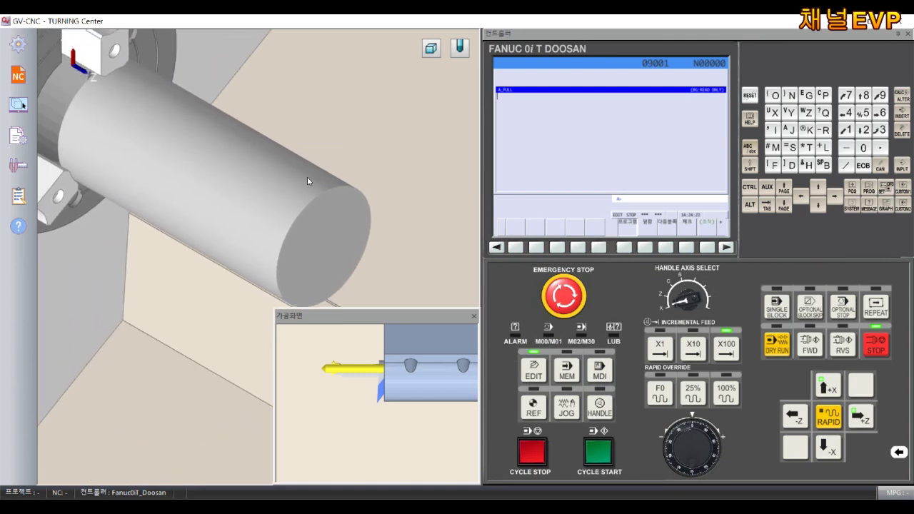
# Step: Load CNC선반CAM연습도면8-A.txt and start simulated machining from memory mode
pyautogui.click(19, 75)
pyautogui.click(109, 77)
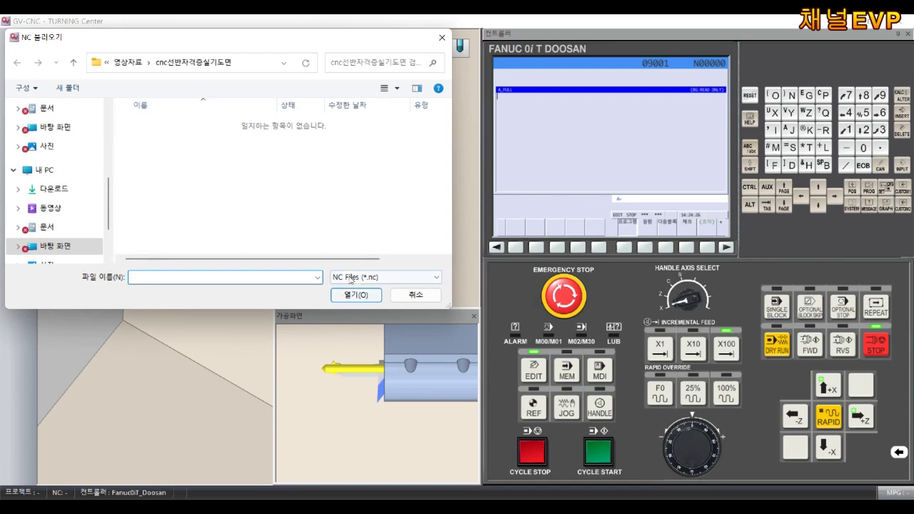
pyautogui.click(350, 280)
pyautogui.click(355, 333)
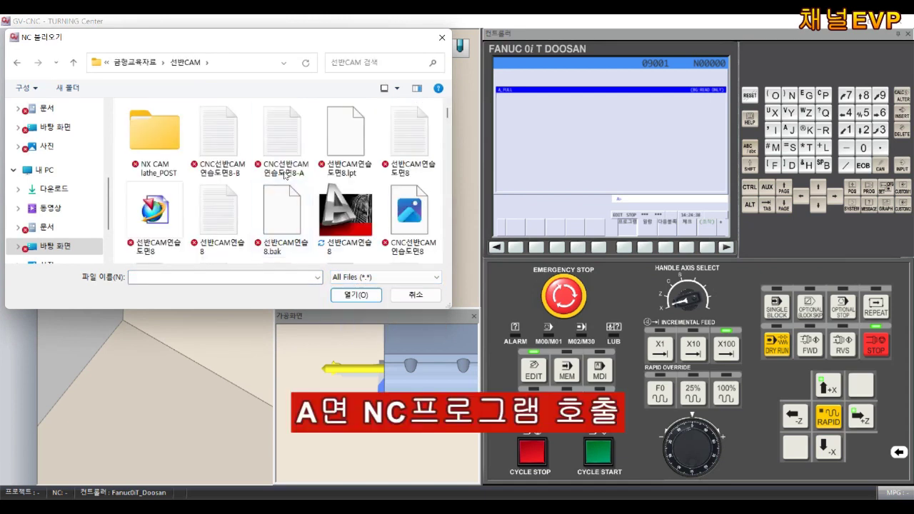
pyautogui.doubleClick(286, 175)
pyautogui.click(568, 373)
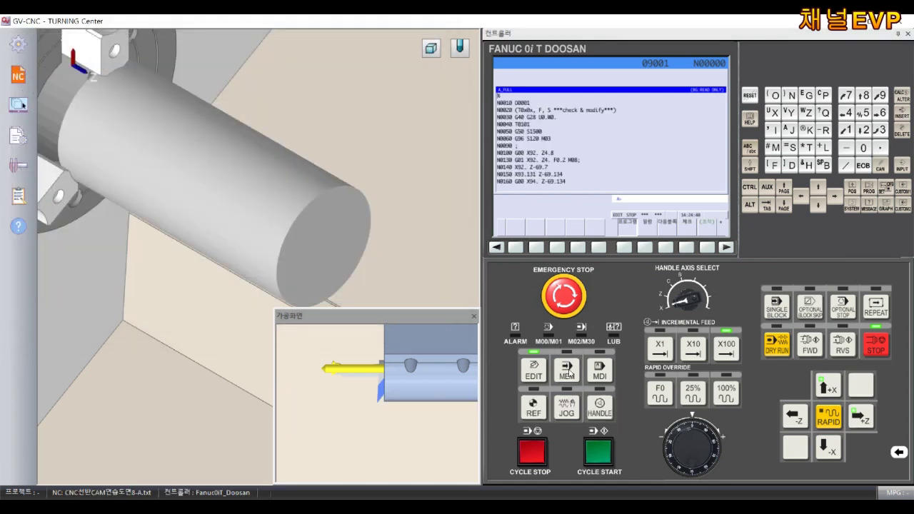
pyautogui.click(598, 451)
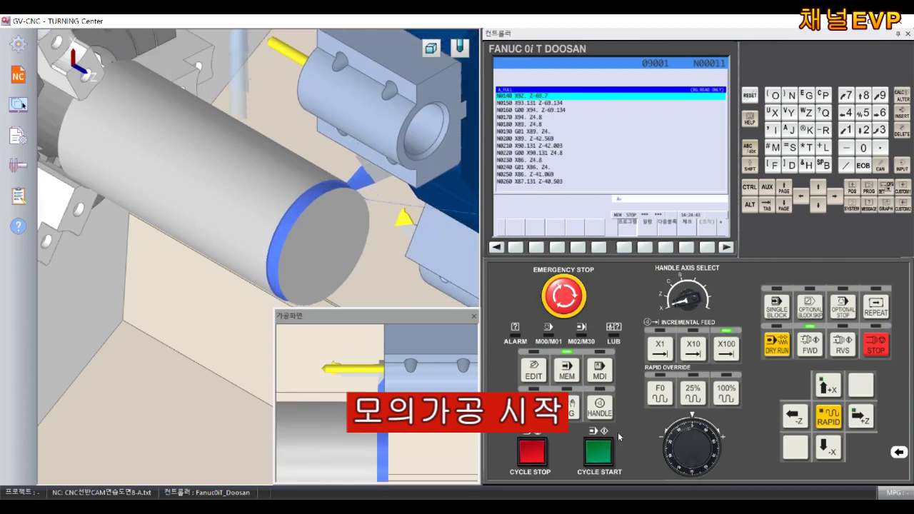
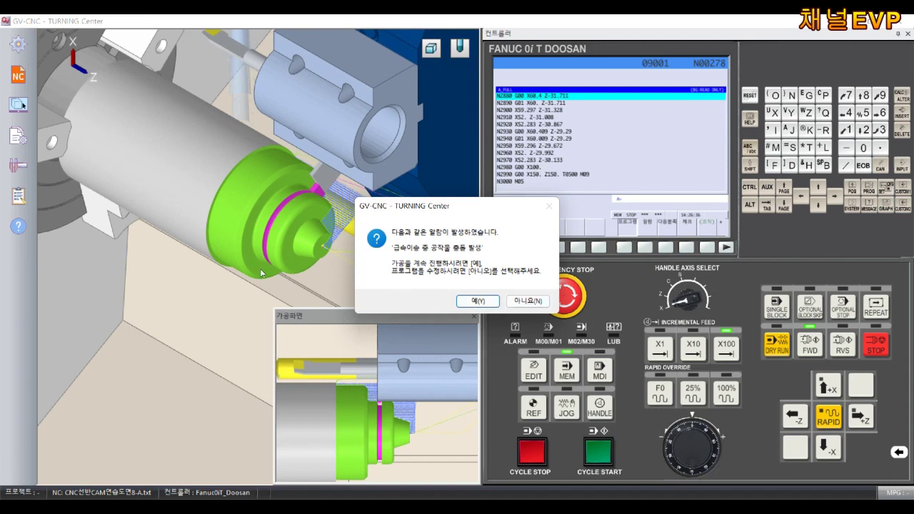
# Step: Dismiss the first collision alarm and turn the view side-on to the groove
pyautogui.click(478, 301)
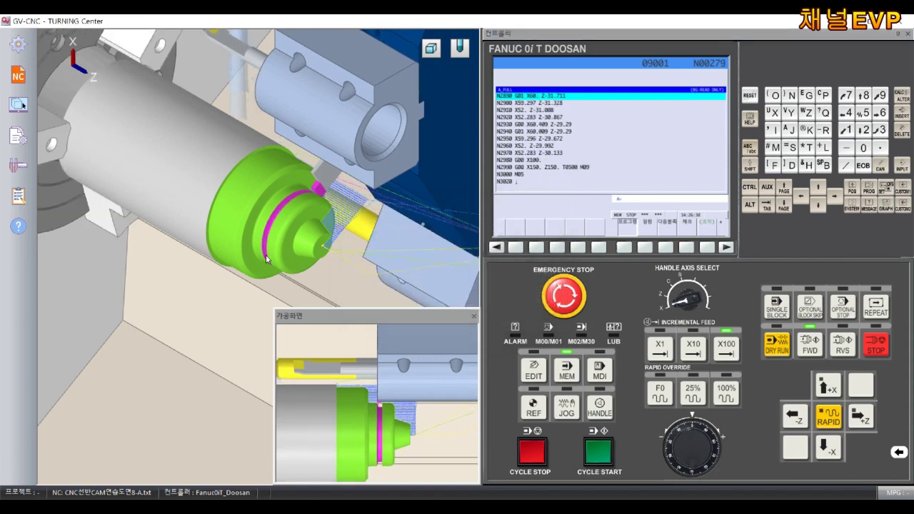
pyautogui.scroll(3, 268, 253)
pyautogui.moveTo(271, 243); pyautogui.dragTo(285, 207)
pyautogui.scroll(2, 288, 200)
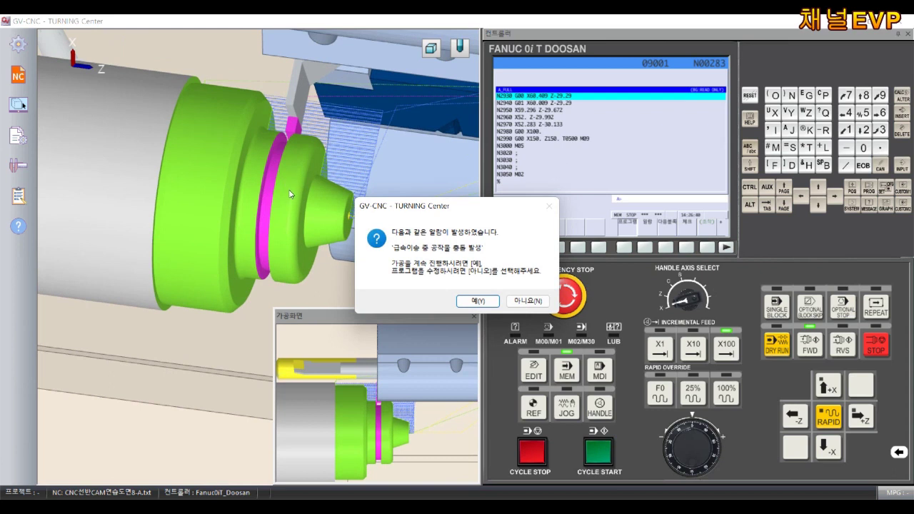
# Step: Continue past the next collision alarm, then zoom and rotate to inspect the pink groove's floor
pyautogui.click(485, 300)
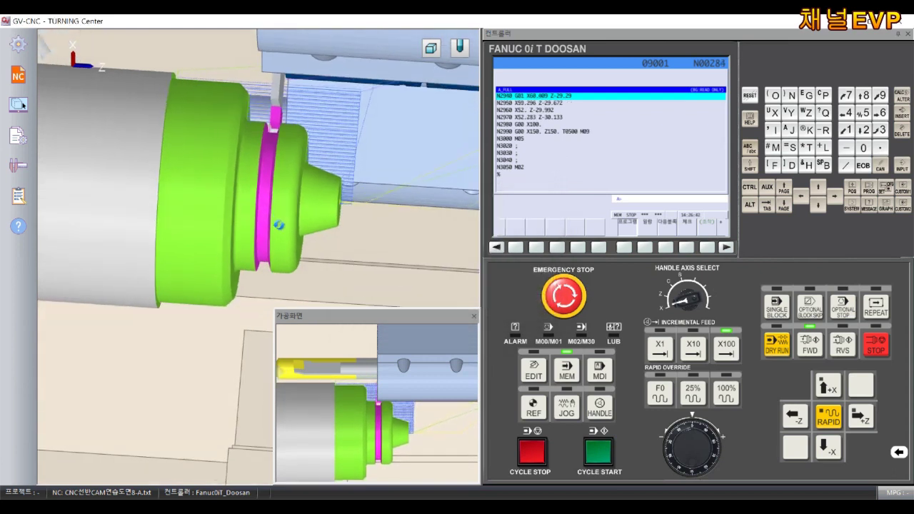
pyautogui.scroll(2, 279, 225)
pyautogui.scroll(2, 278, 178)
pyautogui.scroll(1, 278, 108)
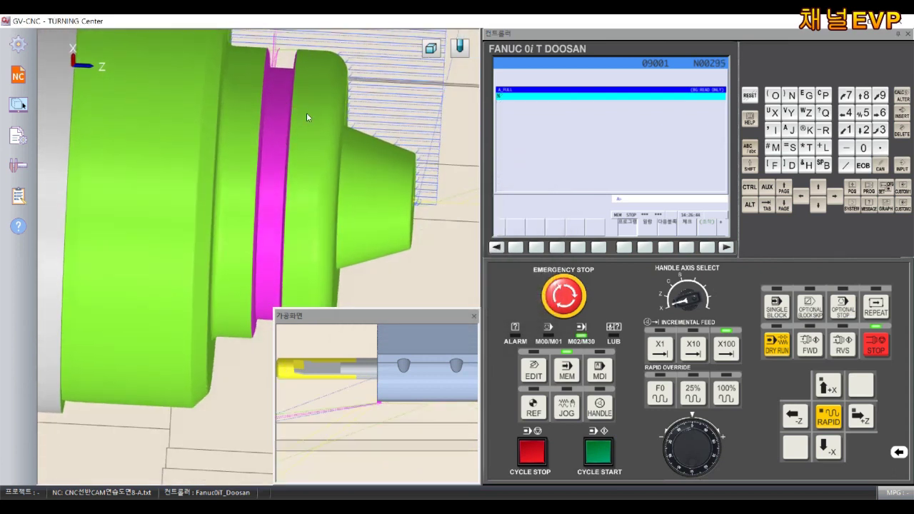
pyautogui.scroll(1, 294, 82)
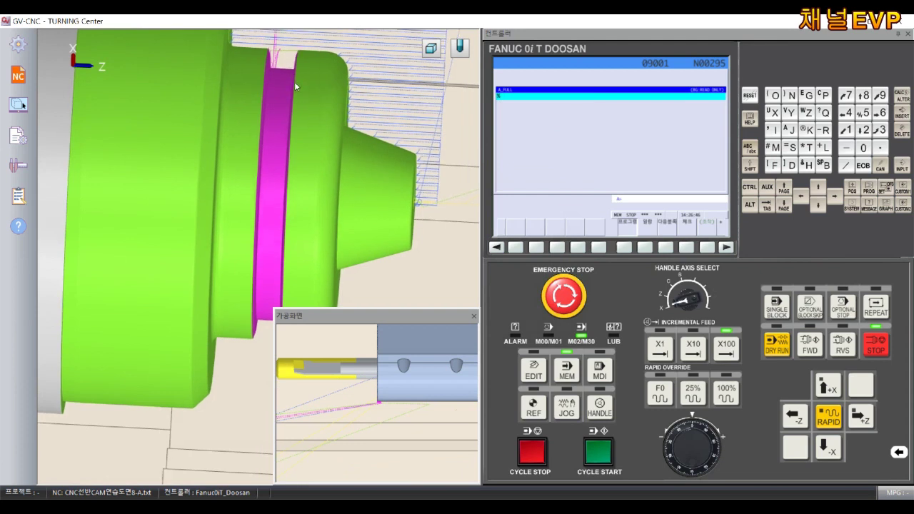
pyautogui.moveTo(294, 81); pyautogui.dragTo(272, 205, button='middle')
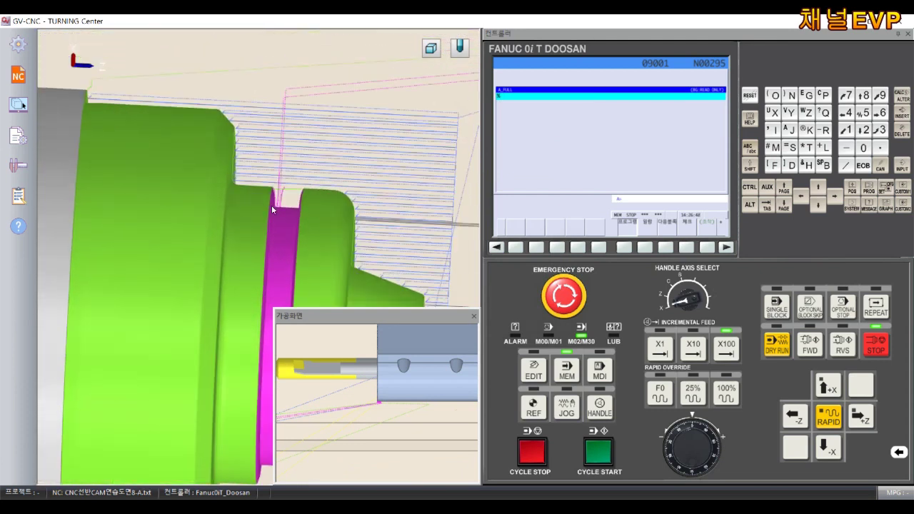
pyautogui.scroll(2, 283, 203)
pyautogui.scroll(1, 292, 200)
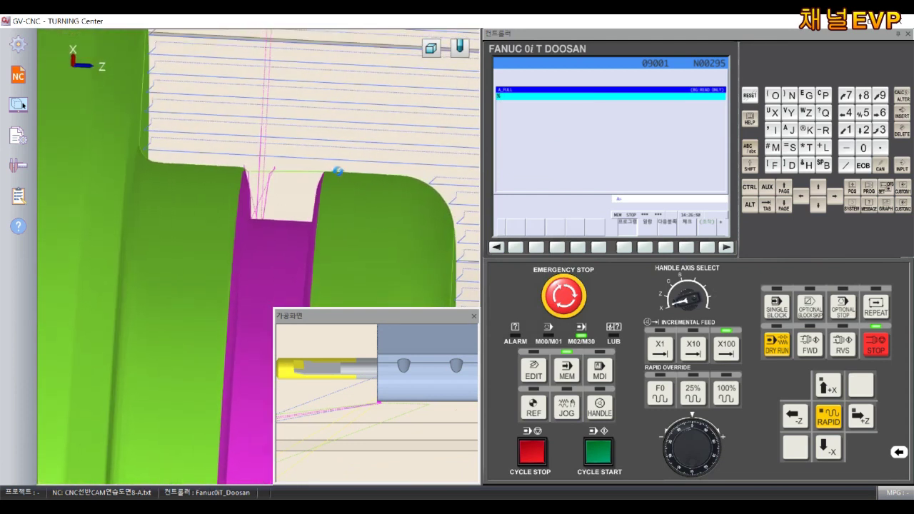
pyautogui.moveTo(337, 172)
pyautogui.mouseDown(button='middle')
pyautogui.moveTo(275, 172)
pyautogui.moveTo(255, 207)
pyautogui.moveTo(292, 149)
pyautogui.moveTo(309, 169)
pyautogui.moveTo(305, 198)
pyautogui.mouseUp(button='middle')
pyautogui.scroll(3, 275, 171)
pyautogui.moveTo(349, 222)
pyautogui.mouseDown(button='middle')
pyautogui.moveTo(343, 212)
pyautogui.moveTo(344, 222)
pyautogui.mouseUp(button='middle')
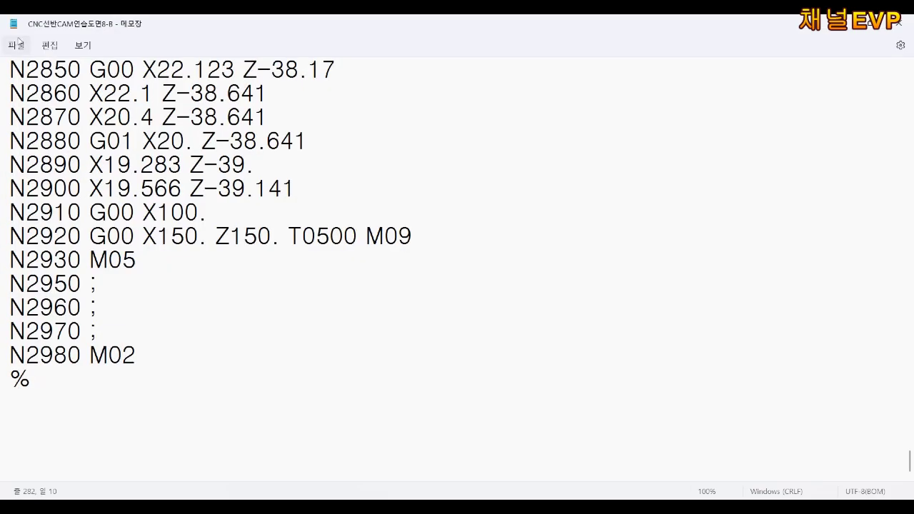
# Step: Open the CNC선반CAM연습도면8-A program file in Notepad
pyautogui.click(18, 43)
pyautogui.click(24, 104)
pyautogui.doubleClick(271, 129)
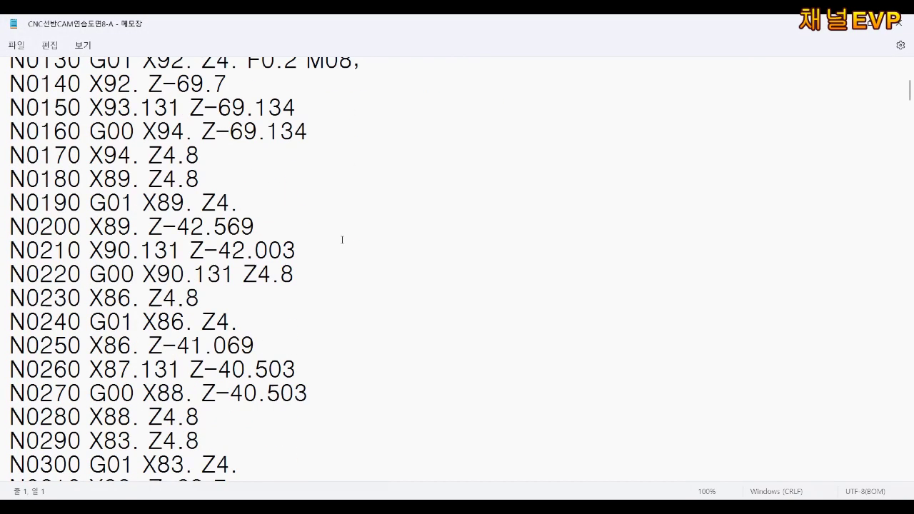
# Step: Scroll through the program to review the T0505 grooving blocks N2770–N2970
pyautogui.scroll(-2, 365, 238)
pyautogui.scroll(-20, 326, 351)
pyautogui.scroll(-20, 321, 346)
pyautogui.scroll(-7, 312, 342)
pyautogui.scroll(6, 316, 330)
pyautogui.scroll(-3, 317, 329)
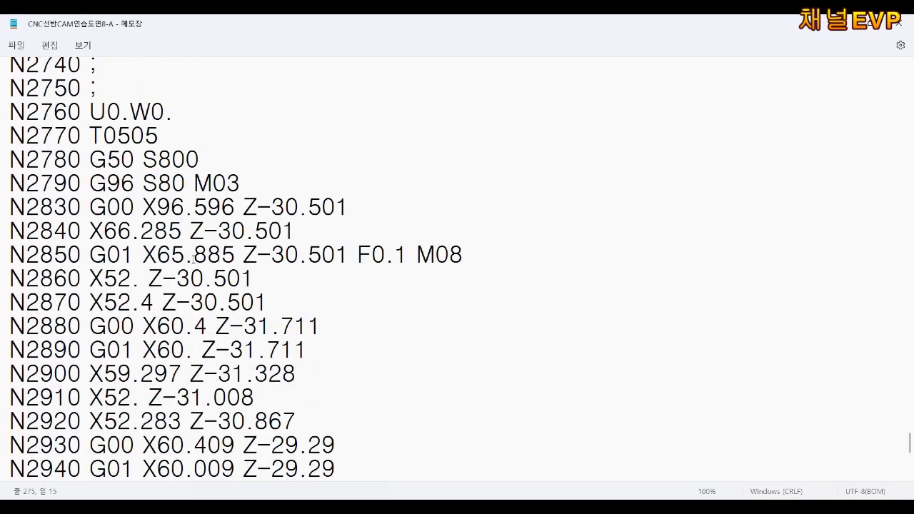
pyautogui.scroll(-1, 194, 259)
pyautogui.scroll(-3, 193, 182)
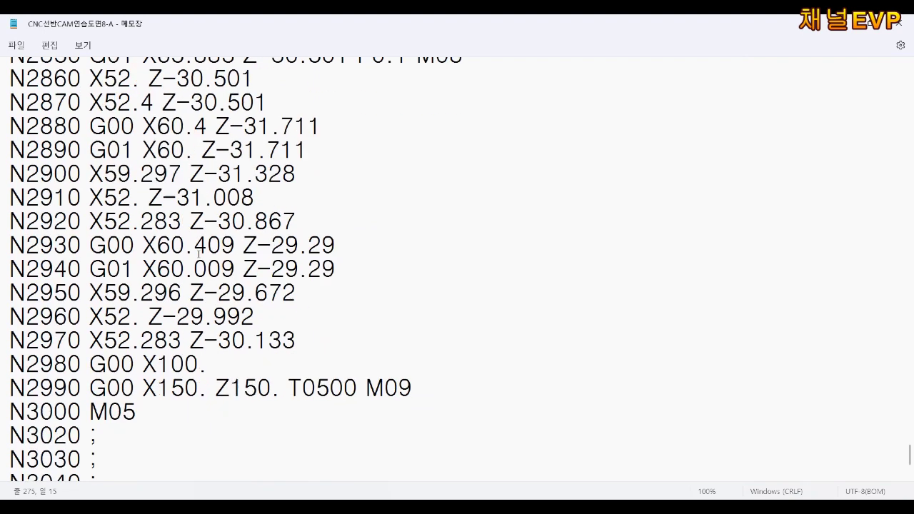
pyautogui.scroll(3, 623, 240)
# Step: Close Notepad, regenerate fresh stock, then RESET and CYCLE START to rerun O9001
pyautogui.click(899, 23)
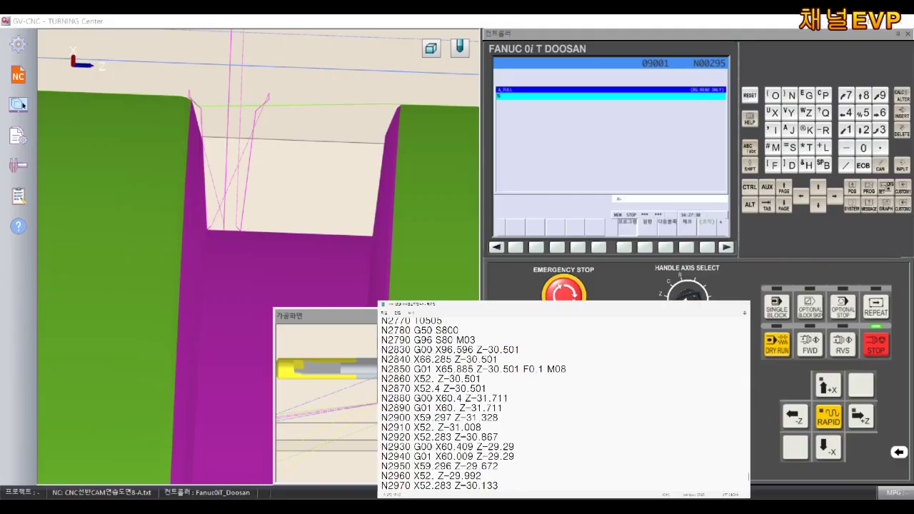
pyautogui.moveTo(308, 255)
pyautogui.mouseDown(button='middle')
pyautogui.moveTo(287, 188)
pyautogui.moveTo(286, 245)
pyautogui.moveTo(230, 221)
pyautogui.moveTo(241, 96)
pyautogui.moveTo(261, 112)
pyautogui.moveTo(272, 230)
pyautogui.moveTo(310, 202)
pyautogui.moveTo(301, 197)
pyautogui.mouseUp(button='middle')
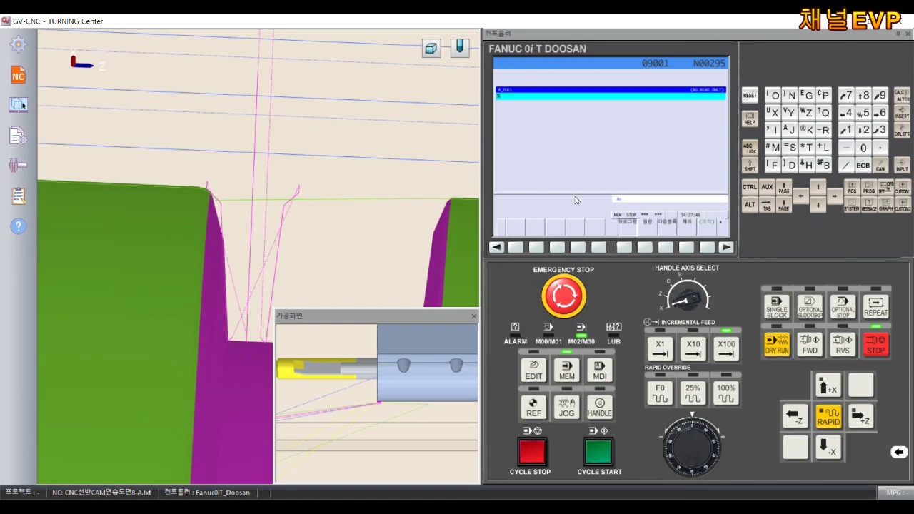
pyautogui.rightClick(196, 109)
pyautogui.click(278, 144)
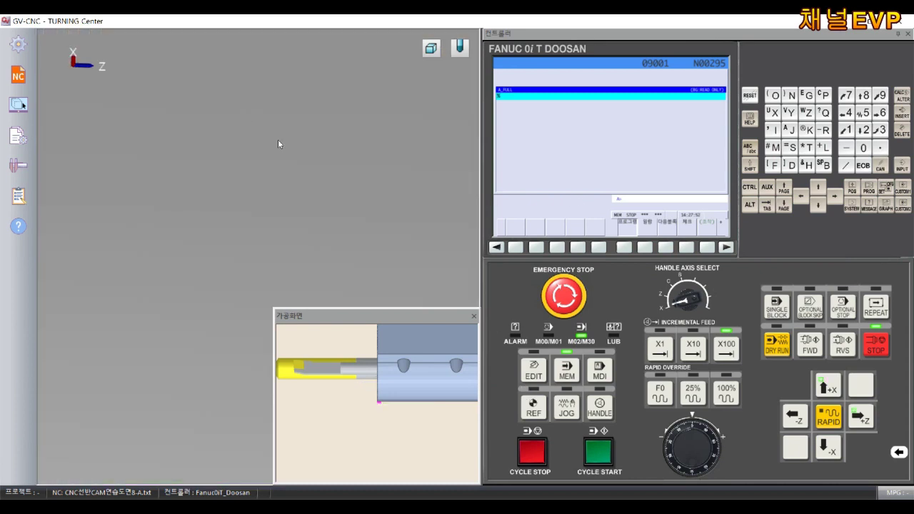
pyautogui.click(748, 93)
pyautogui.click(604, 460)
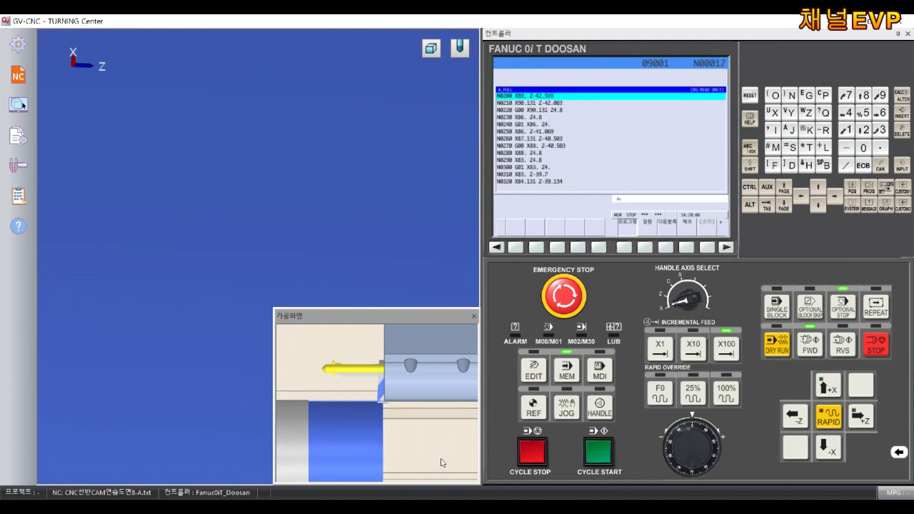
# Step: Raise the machining speed to 200% and let O9001 run to the optional stop at N00266
pyautogui.rightClick(138, 59)
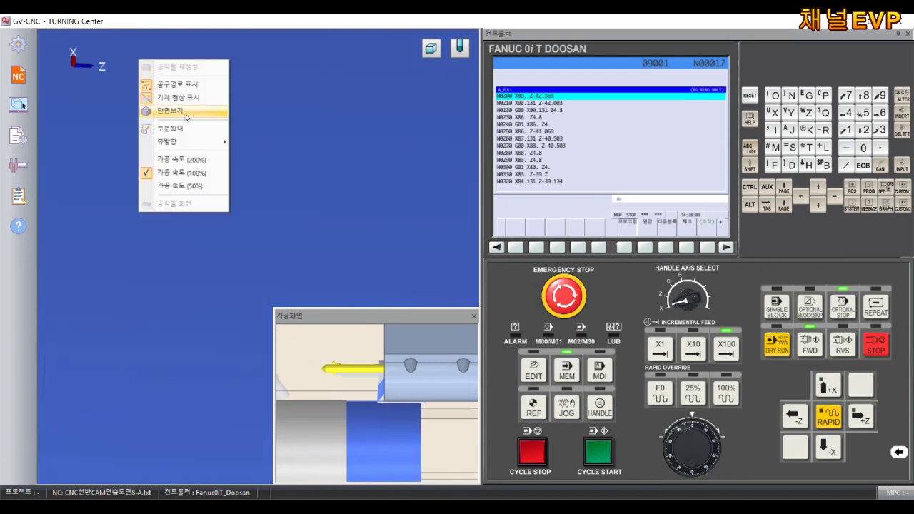
pyautogui.click(210, 162)
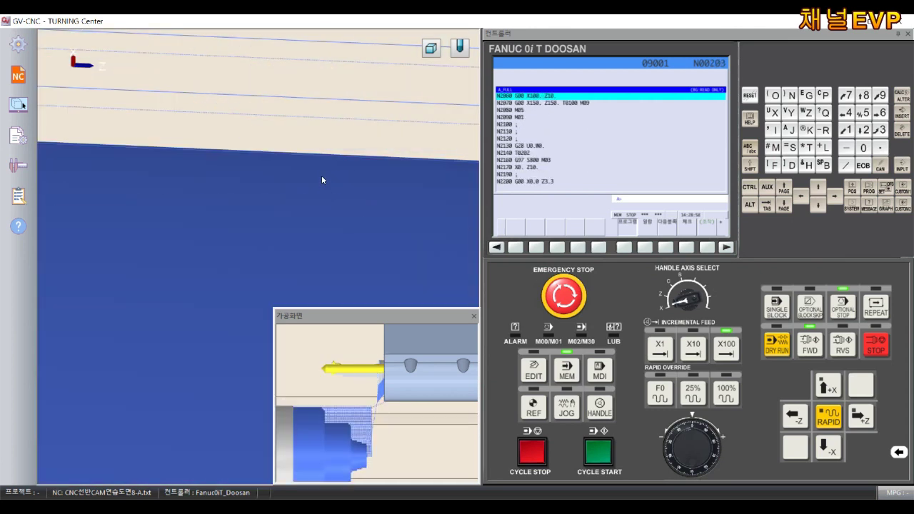
pyautogui.rightClick(318, 179)
pyautogui.click(357, 291)
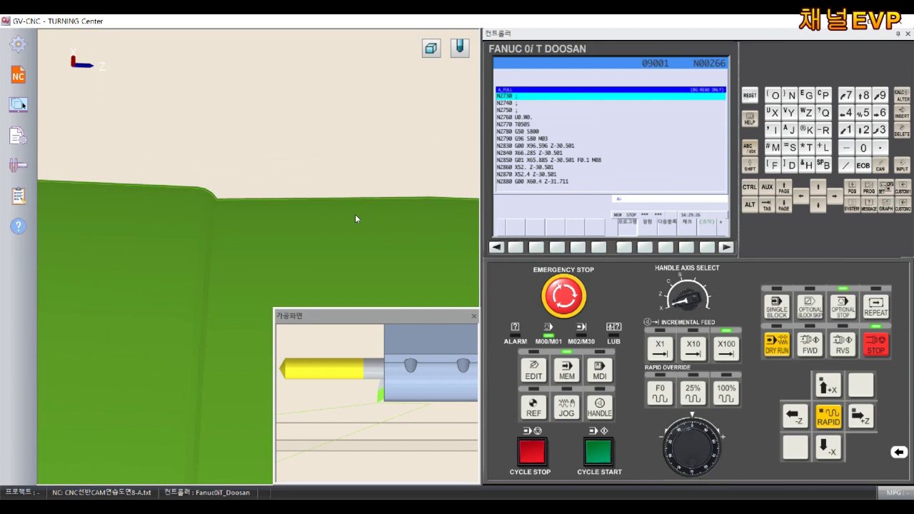
pyautogui.moveTo(233, 235)
pyautogui.mouseDown()
pyautogui.moveTo(257, 159)
pyautogui.moveTo(221, 170)
pyautogui.moveTo(224, 159)
pyautogui.moveTo(220, 244)
pyautogui.moveTo(257, 248)
pyautogui.moveTo(260, 210)
pyautogui.moveTo(274, 193)
pyautogui.moveTo(221, 196)
pyautogui.mouseUp()
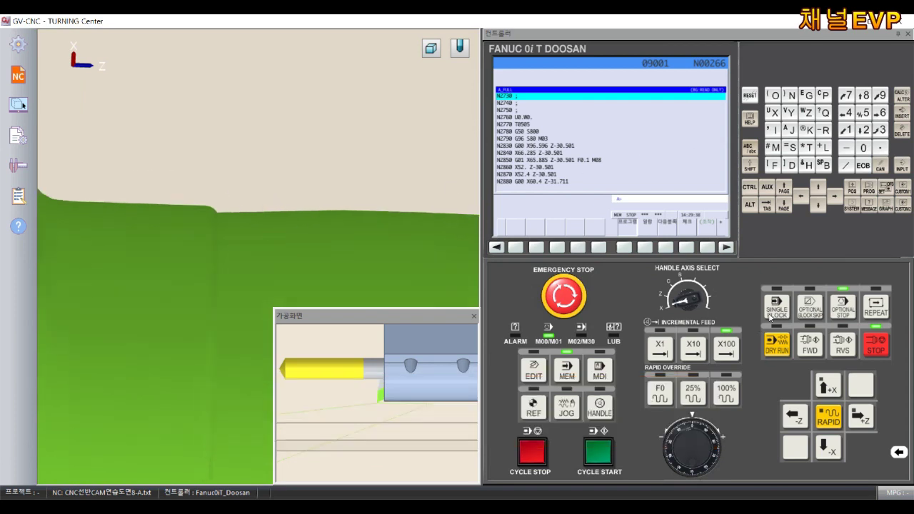
# Step: Turn on SINGLE BLOCK and step through the first grooving blocks
pyautogui.click(771, 314)
pyautogui.click(599, 451)
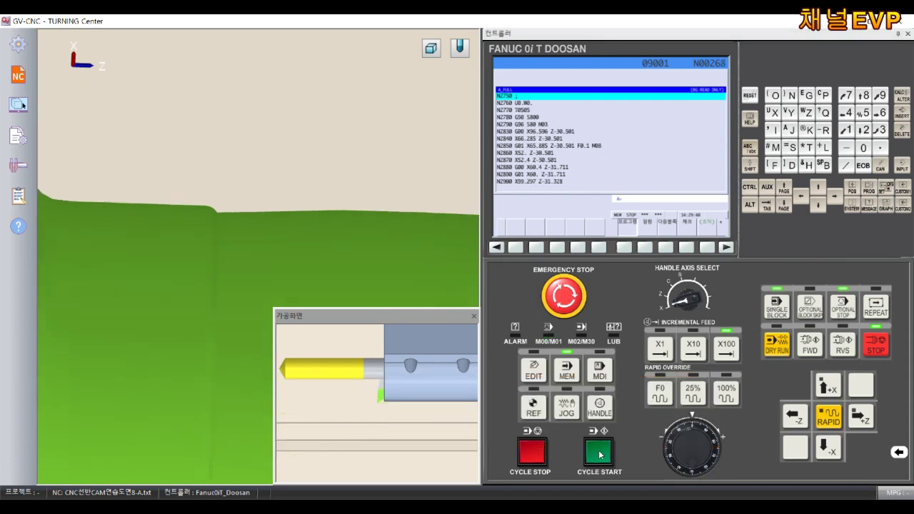
pyautogui.click(599, 451)
pyautogui.click(599, 451)
pyautogui.click(600, 455)
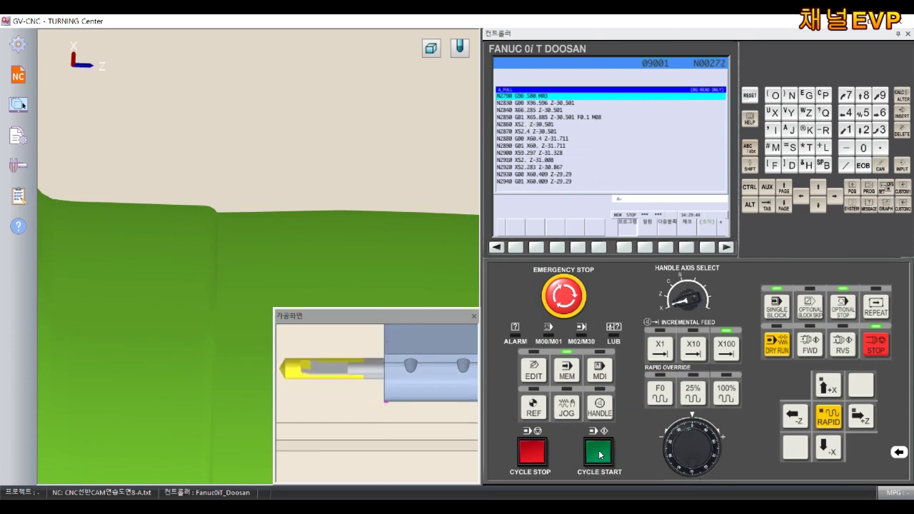
pyautogui.click(600, 455)
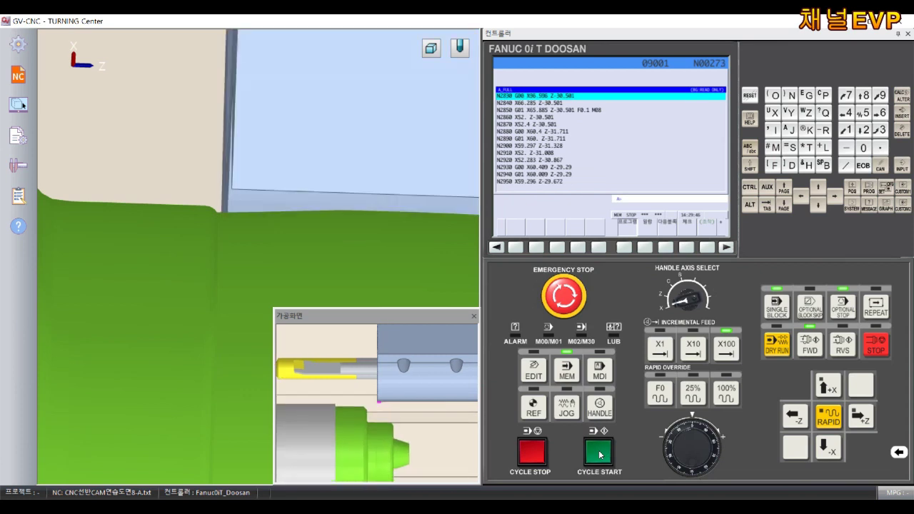
pyautogui.click(600, 455)
# Step: Step the remaining groove blocks until the collision alarm appears, then close it
pyautogui.moveTo(386, 248)
pyautogui.mouseDown()
pyautogui.moveTo(392, 238)
pyautogui.moveTo(321, 236)
pyautogui.moveTo(255, 265)
pyautogui.moveTo(411, 253)
pyautogui.moveTo(353, 260)
pyautogui.moveTo(273, 221)
pyautogui.moveTo(261, 223)
pyautogui.moveTo(263, 232)
pyautogui.moveTo(267, 222)
pyautogui.mouseUp()
pyautogui.click(590, 459)
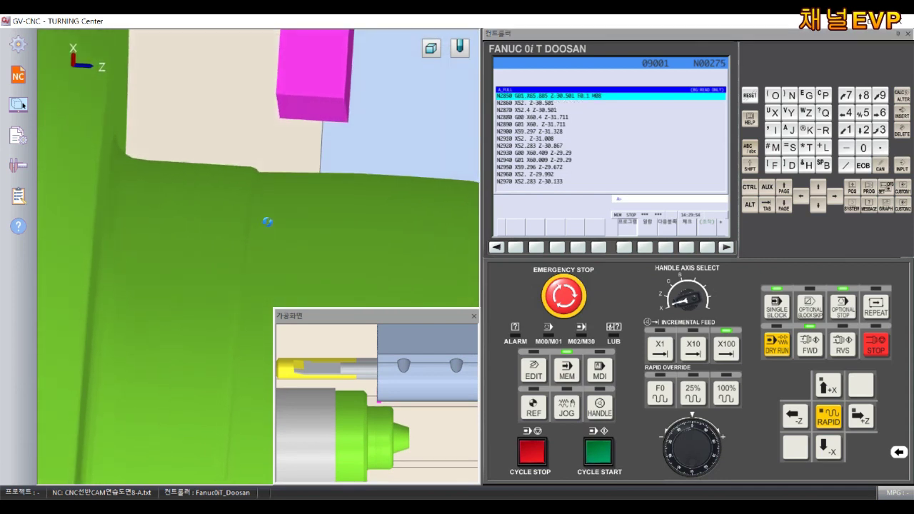
pyautogui.click(594, 455)
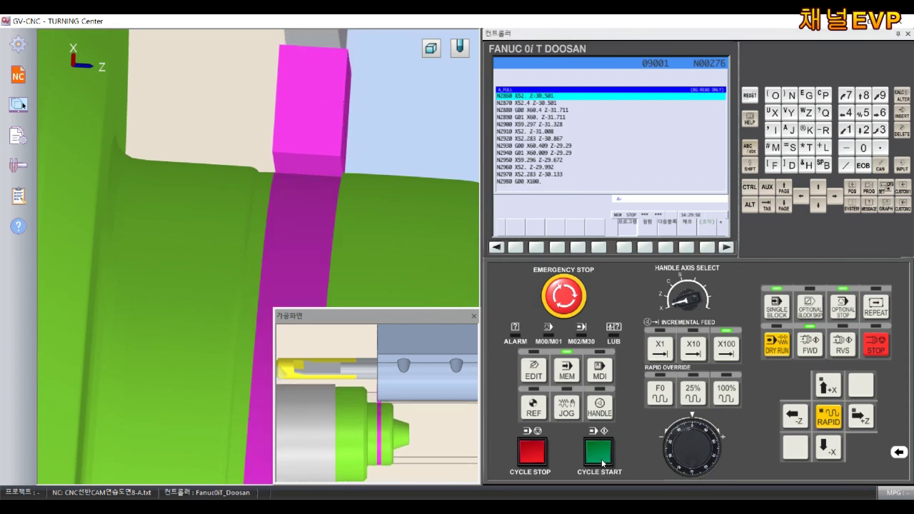
pyautogui.click(602, 463)
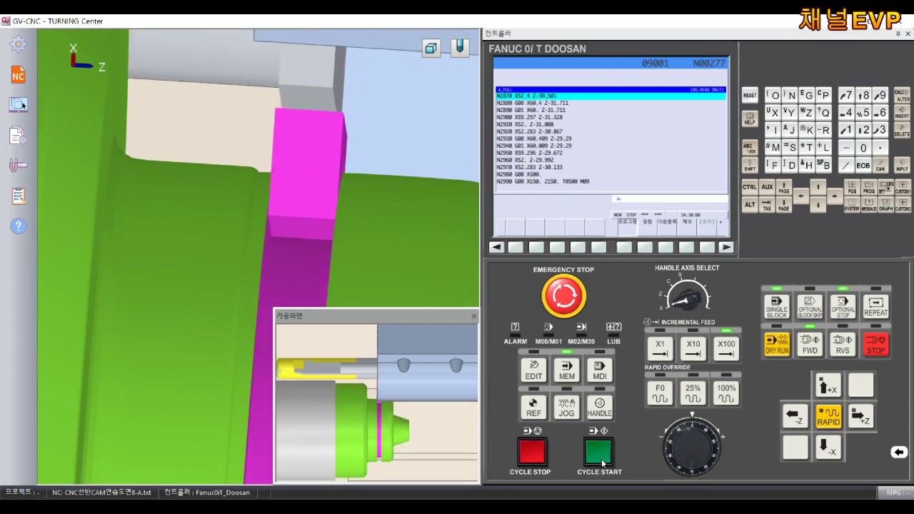
pyautogui.click(602, 464)
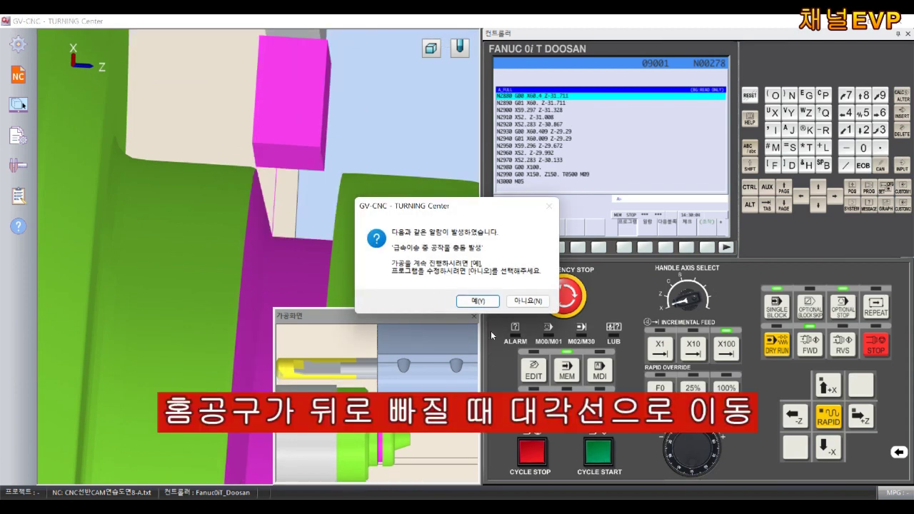
pyautogui.click(520, 303)
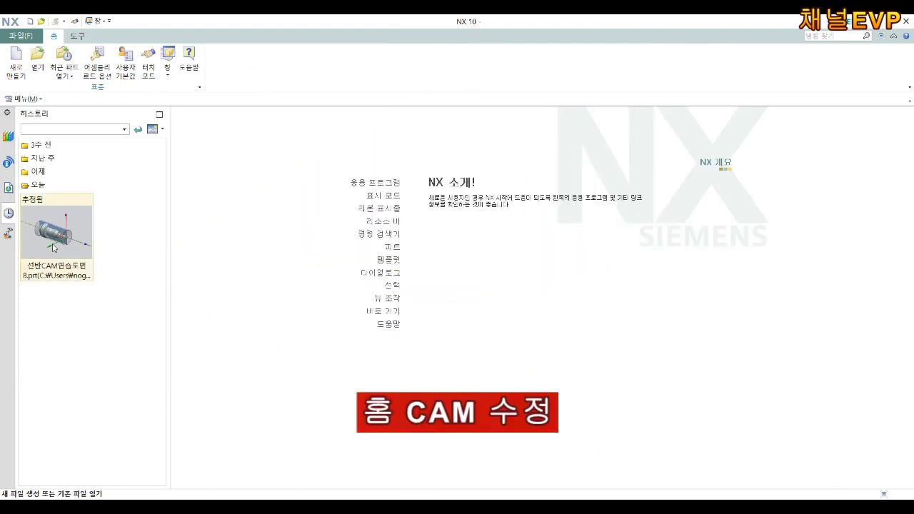
# Step: Open the recent part 선반CAM연습도면8.prt, dismiss the load warning, and show it side-on
pyautogui.click(53, 247)
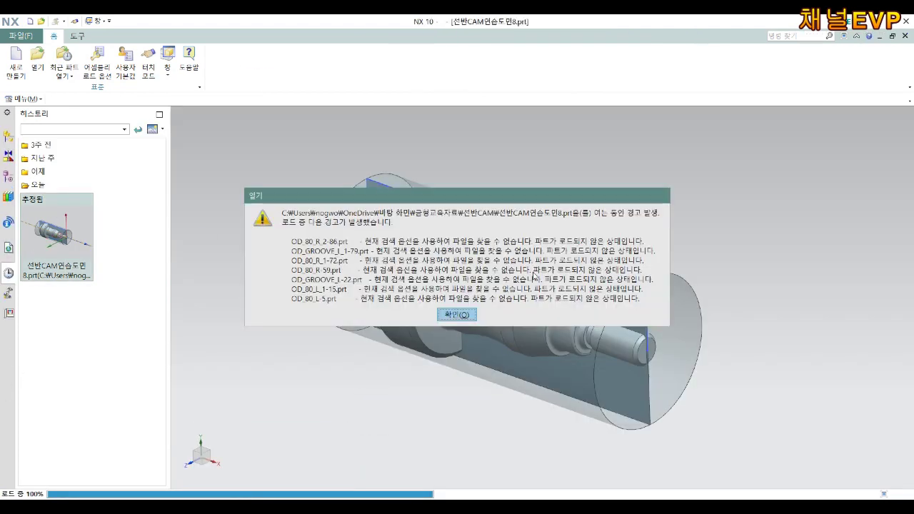
pyautogui.click(464, 315)
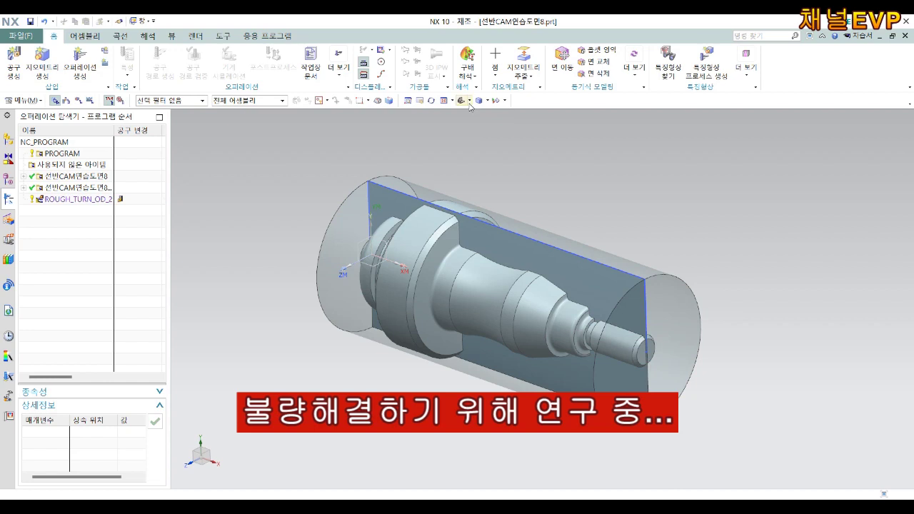
pyautogui.click(470, 100)
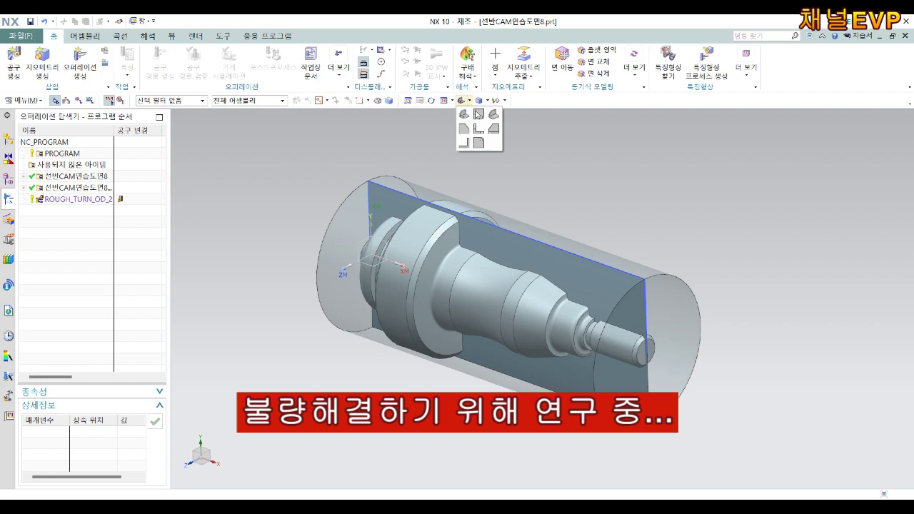
pyautogui.click(478, 115)
pyautogui.keyDown('shift'); pyautogui.moveTo(384, 255); pyautogui.dragTo(608, 238, button='middle'); pyautogui.keyUp('shift')
# Step: Switch the Operation Navigator to Geometry View and expand MCS_SPINDLE_2
pyautogui.rightClick(44, 237)
pyautogui.click(84, 266)
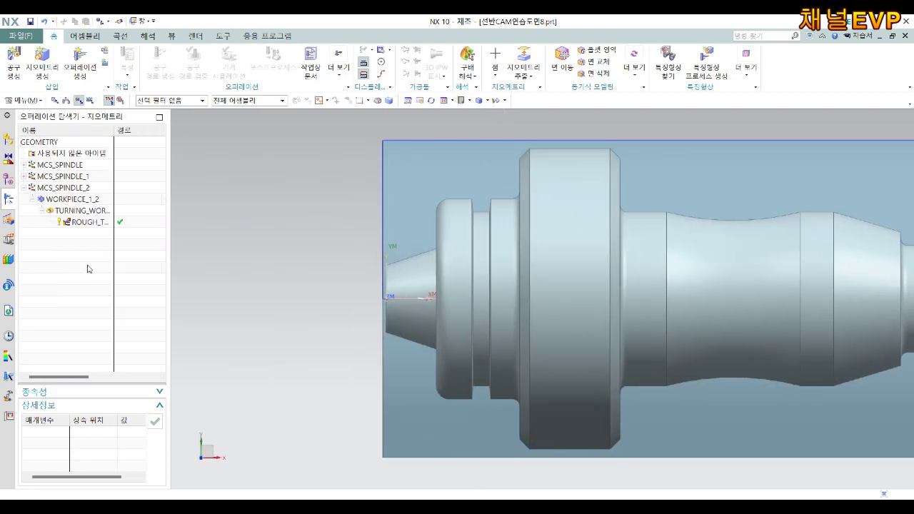
pyautogui.click(24, 165)
# Step: Set the GROOVE_OD corner distance to 0 in Cutting Parameters, keeping thin corners split
pyautogui.doubleClick(90, 238)
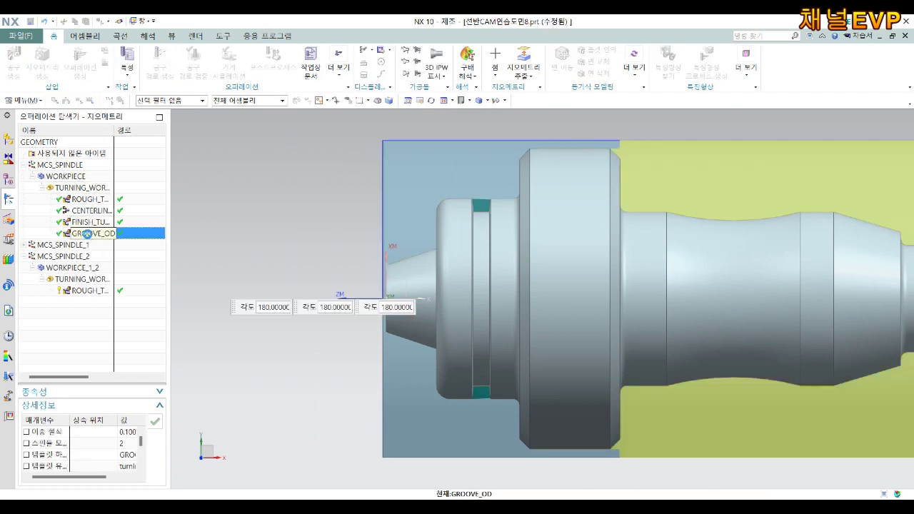
pyautogui.scroll(-3, 122, 210)
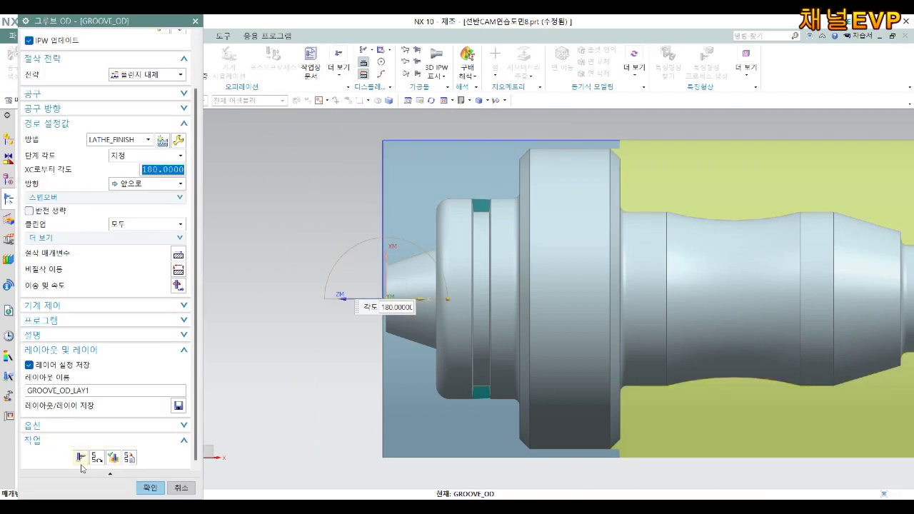
pyautogui.scroll(3, 492, 222)
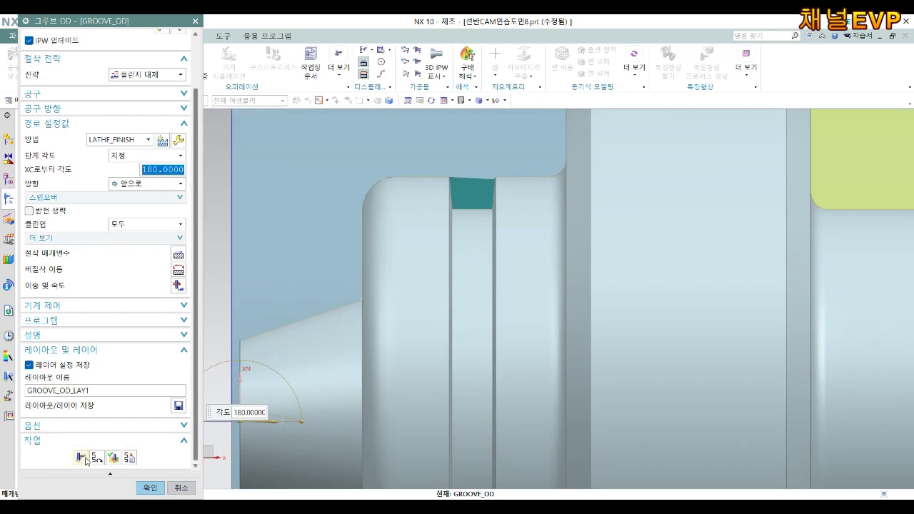
pyautogui.scroll(3, 118, 288)
pyautogui.click(119, 282)
pyautogui.click(138, 295)
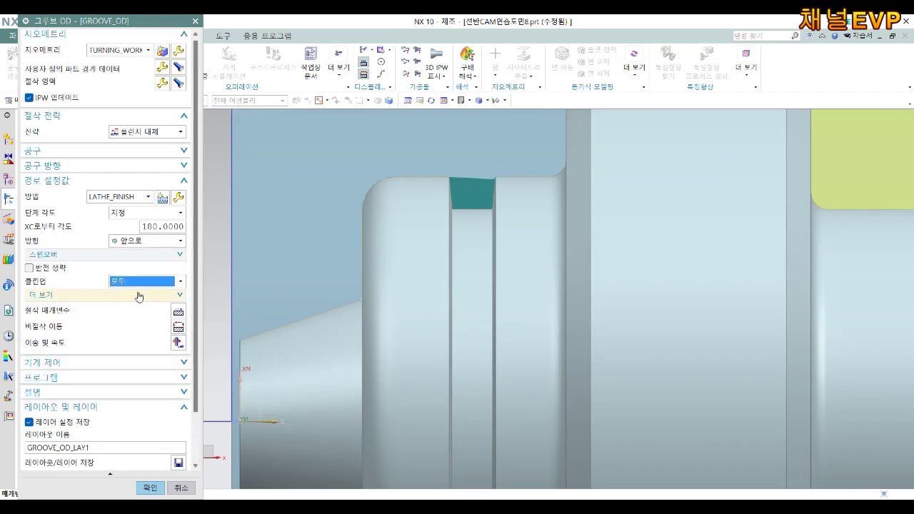
pyautogui.middleClick(174, 300)
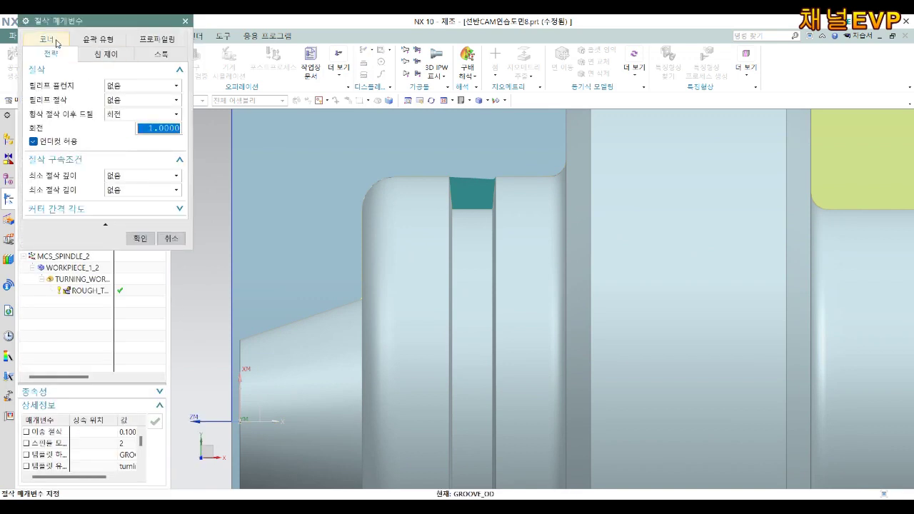
pyautogui.click(63, 43)
pyautogui.click(168, 112)
pyautogui.click(168, 102)
pyautogui.write('0')
pyautogui.press('Tab')
pyautogui.press('Tab')
pyautogui.write('0')
pyautogui.click(140, 238)
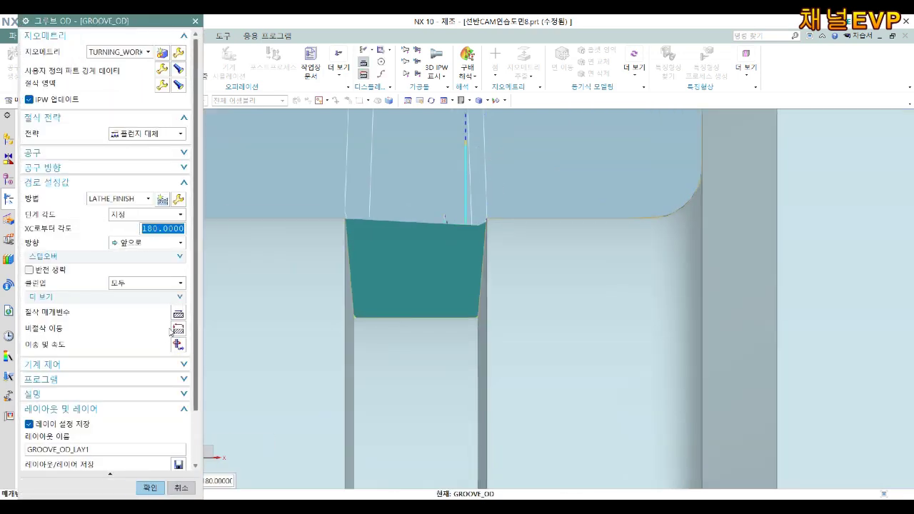
# Step: Make the Non Cutting Moves profiling engage Linear with extension 3
pyautogui.middleClick(177, 328)
pyautogui.click(145, 86)
pyautogui.click(163, 129)
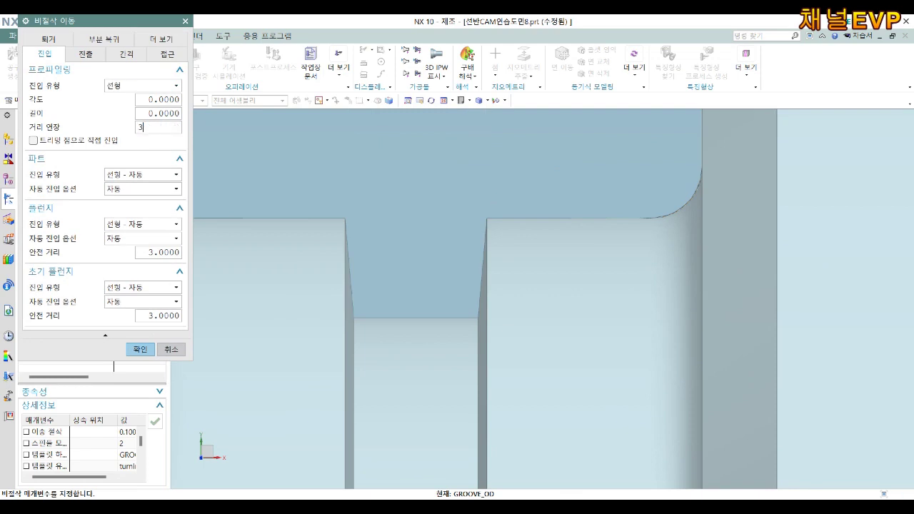
# Step: Set the part retract to Linear in Non Cutting Moves > Retract
pyautogui.click(141, 349)
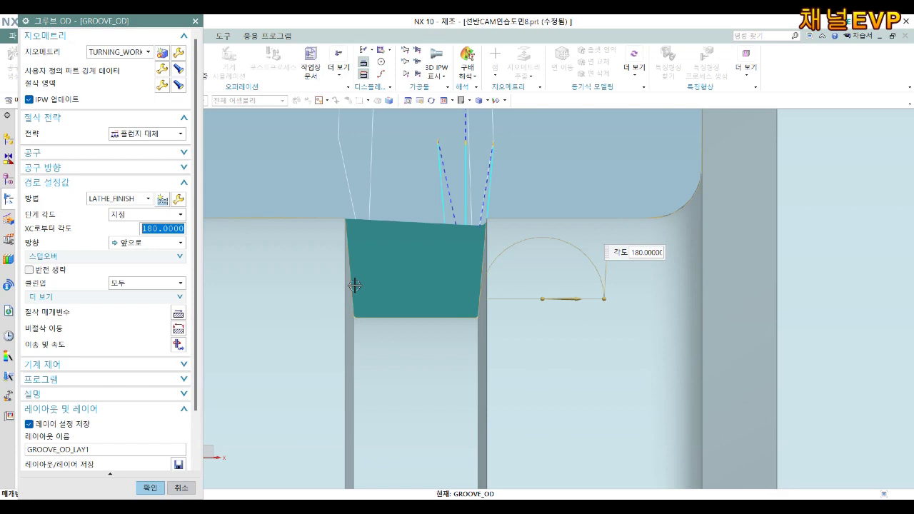
pyautogui.click(179, 330)
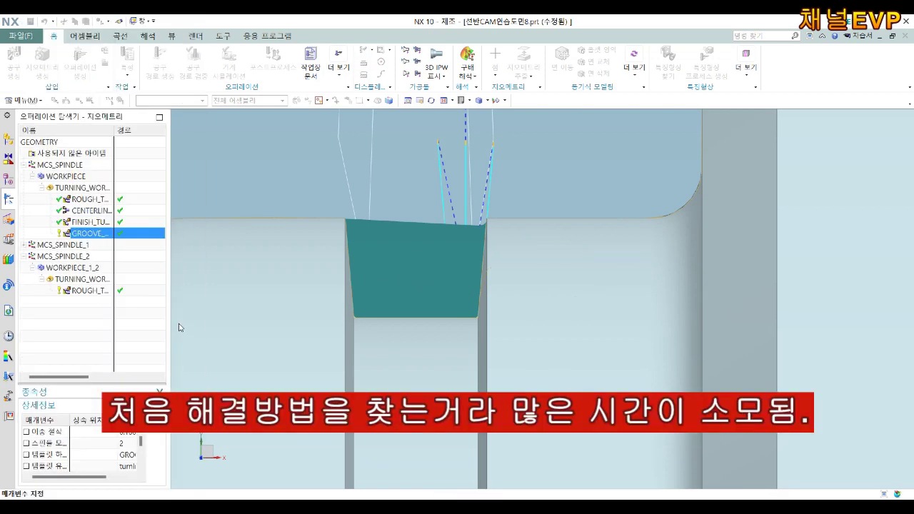
pyautogui.click(85, 54)
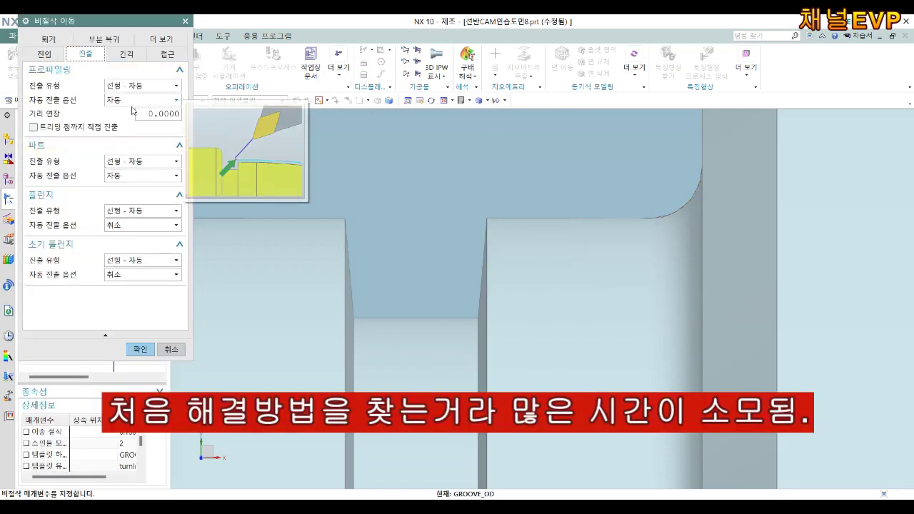
pyautogui.click(143, 160)
pyautogui.click(150, 198)
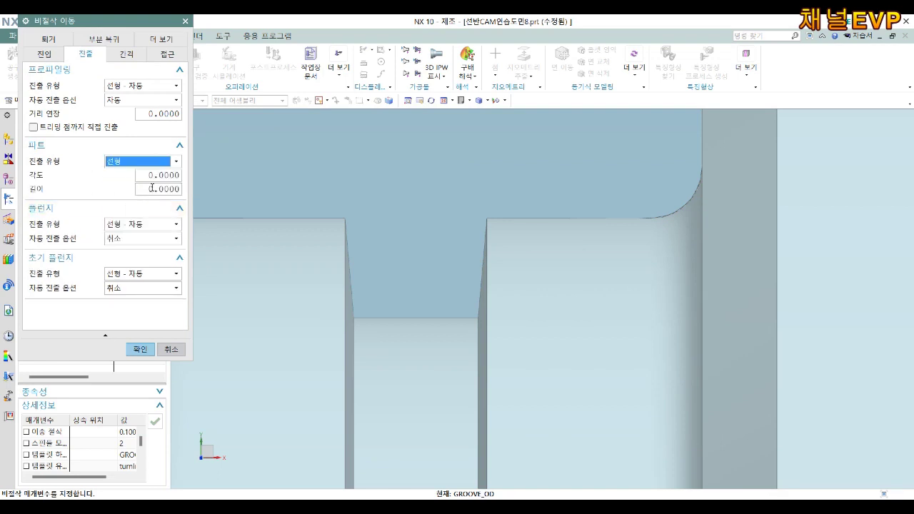
pyautogui.doubleClick(157, 175)
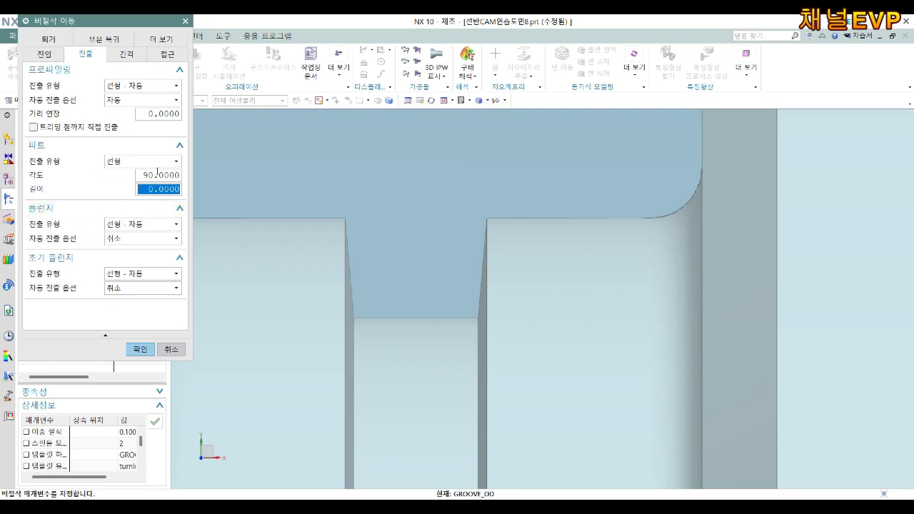
pyautogui.write('5')
# Step: Make the clearance retract Linear with length 5 and generate the groove path
pyautogui.click(142, 223)
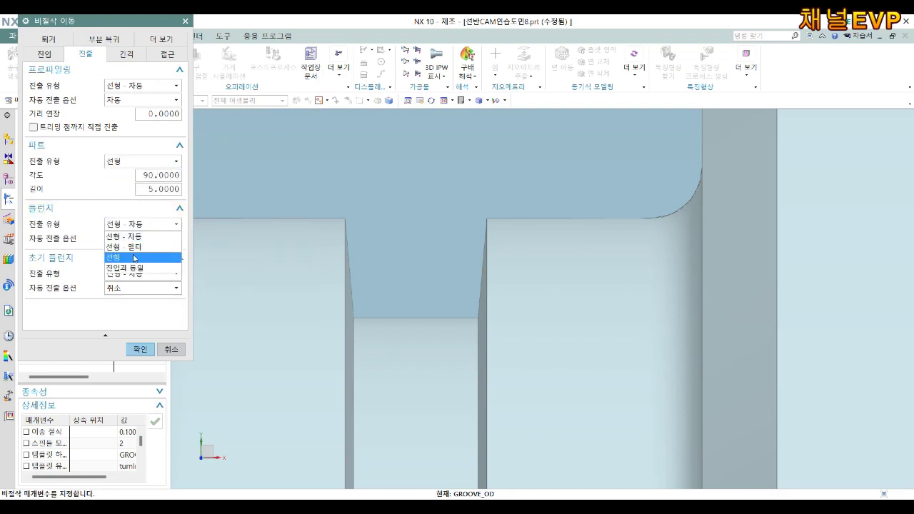
pyautogui.click(128, 257)
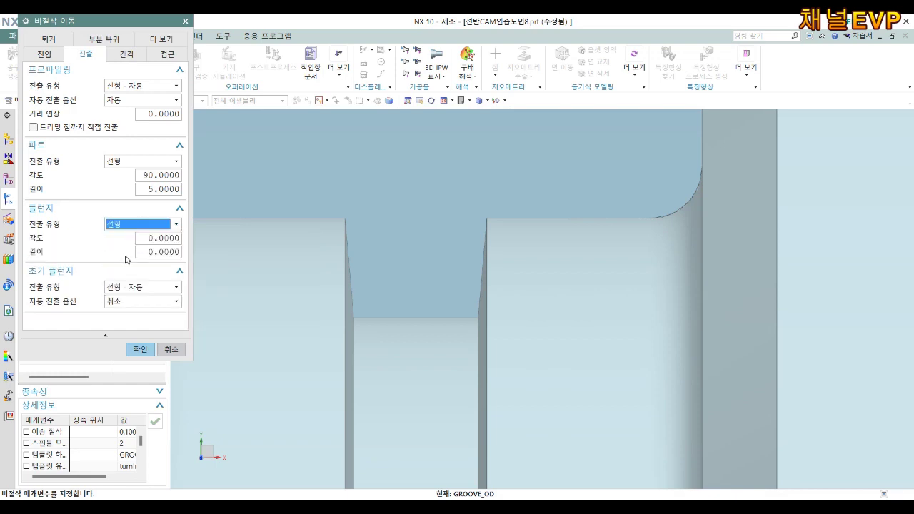
pyautogui.press('Tab')
pyautogui.click(140, 349)
pyautogui.click(81, 457)
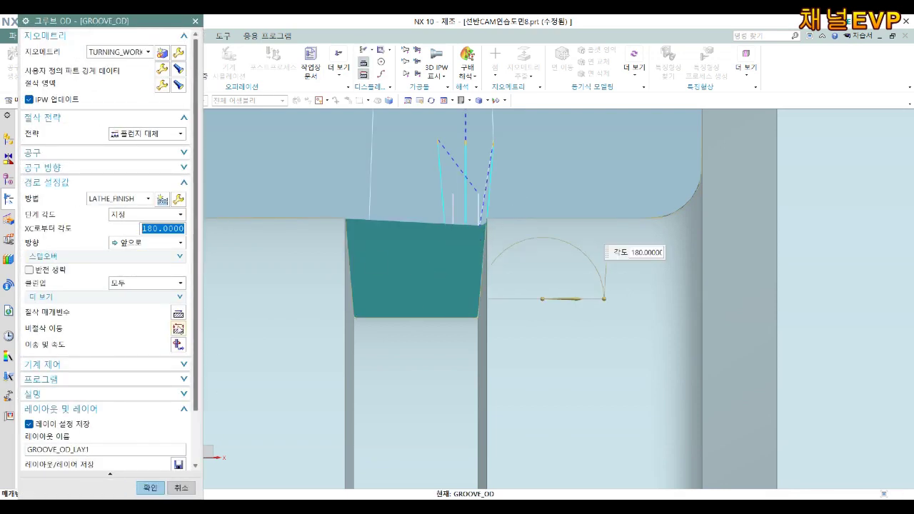
pyautogui.press('Return')
# Step: Make the initial clearance retract Linear and regenerate the groove tool path
pyautogui.click(143, 287)
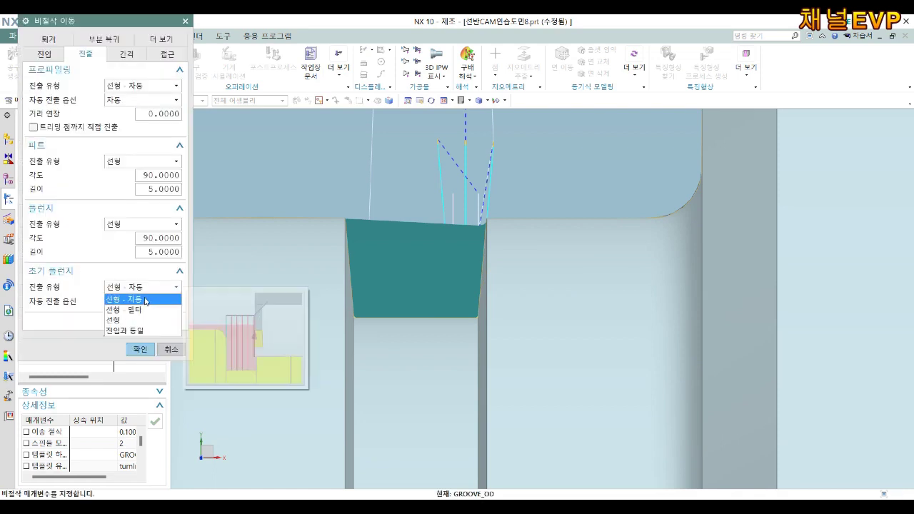
pyautogui.click(151, 301)
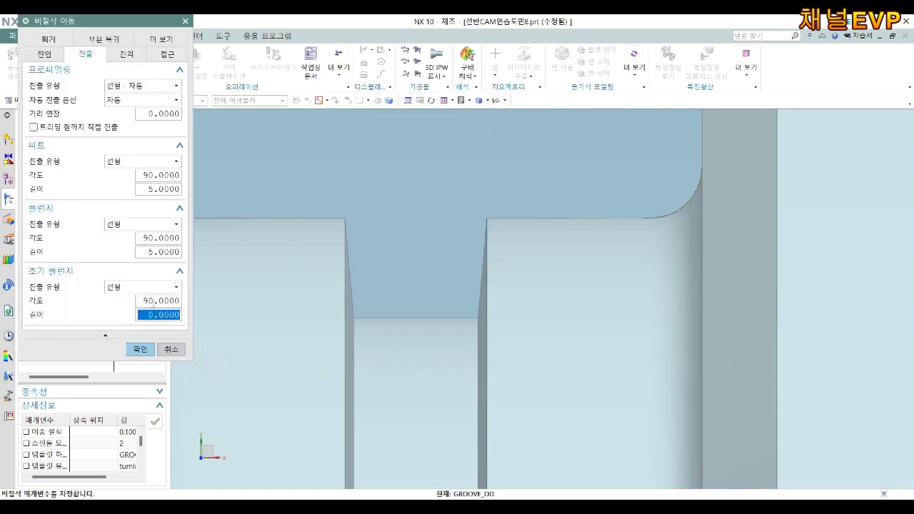
pyautogui.click(140, 349)
pyautogui.doubleClick(86, 231)
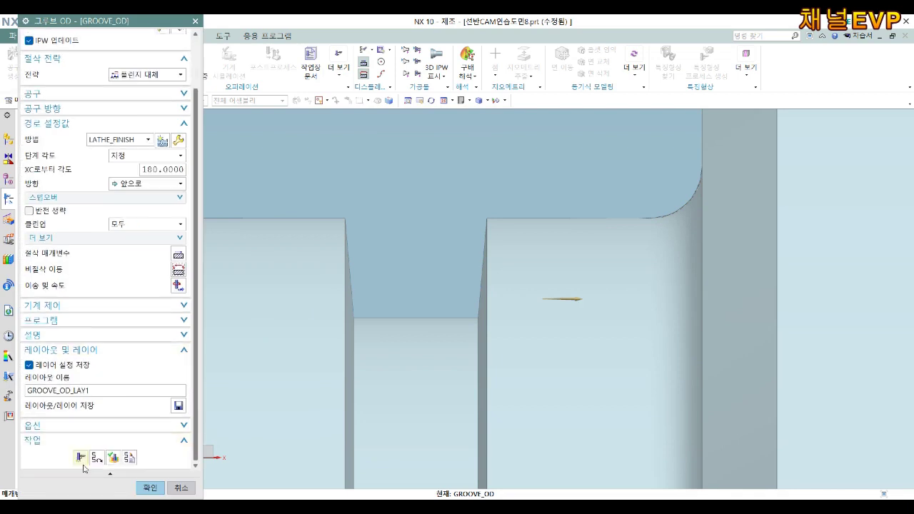
pyautogui.click(83, 465)
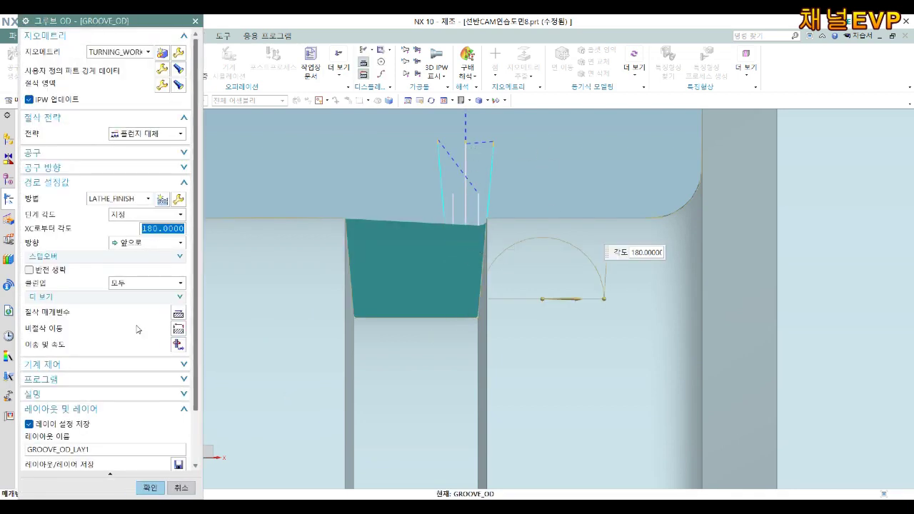
# Step: Revisit the initial clearance length and engage settings, accept GROOVE_OD, and launch Verify
pyautogui.middleClick(177, 338)
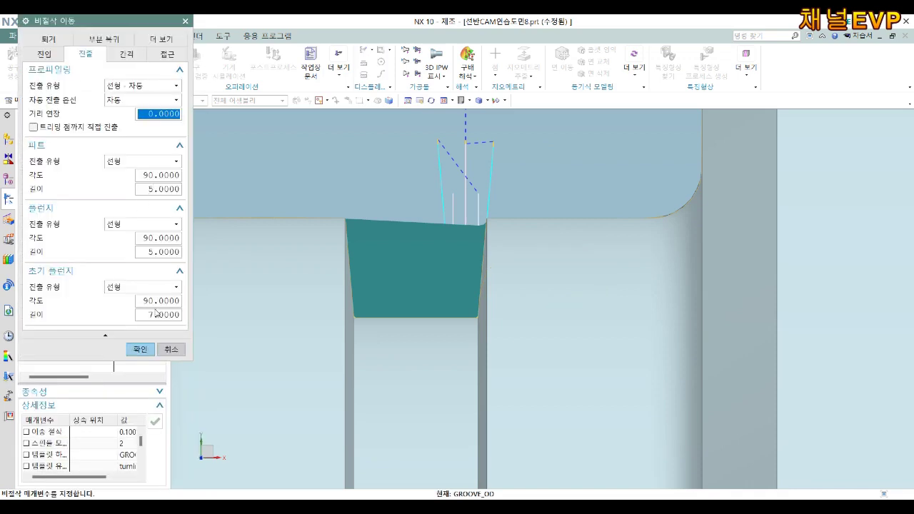
pyautogui.click(157, 312)
pyautogui.click(44, 55)
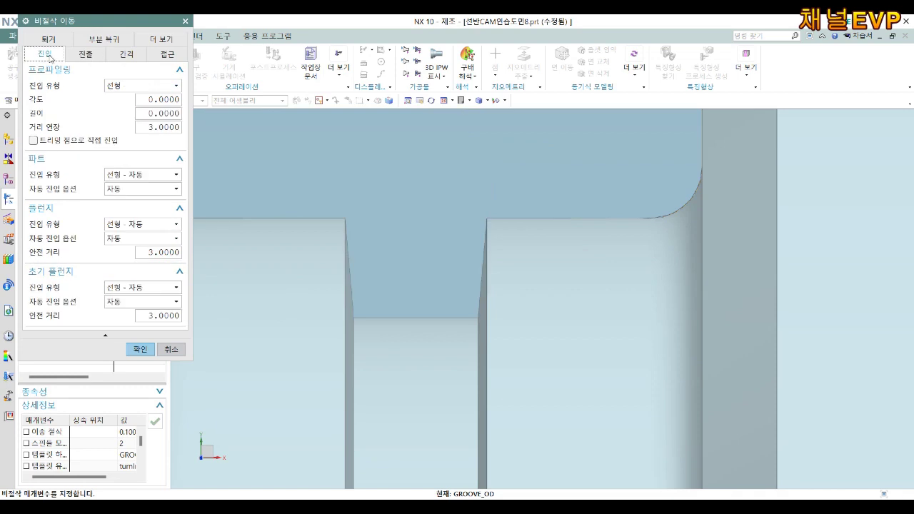
pyautogui.click(141, 350)
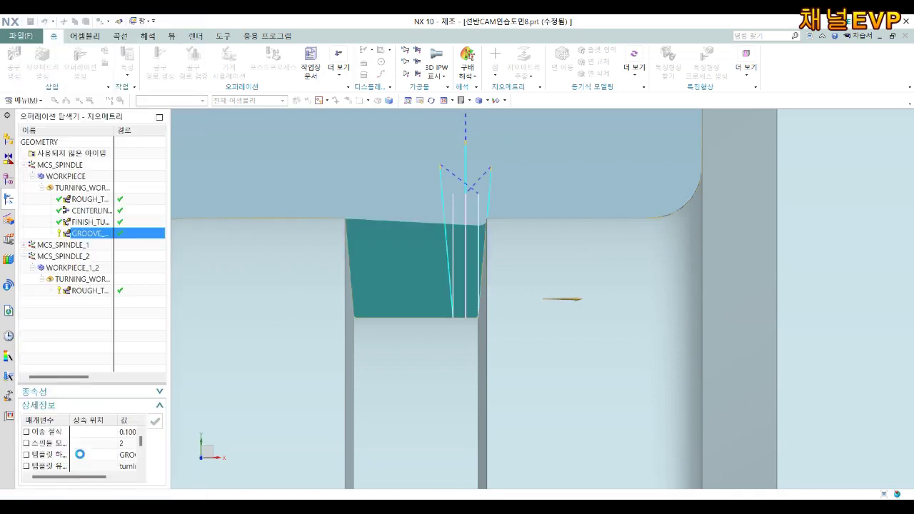
pyautogui.click(149, 488)
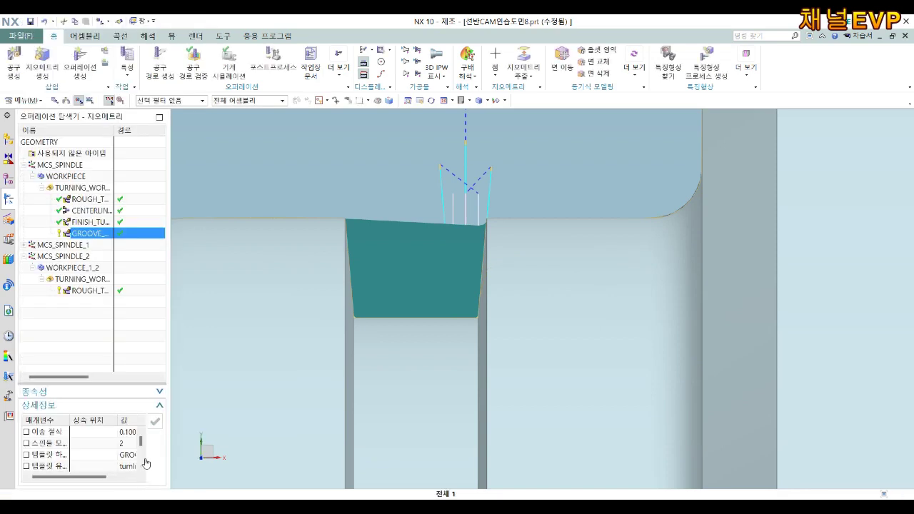
pyautogui.doubleClick(97, 232)
pyautogui.scroll(-5, 122, 330)
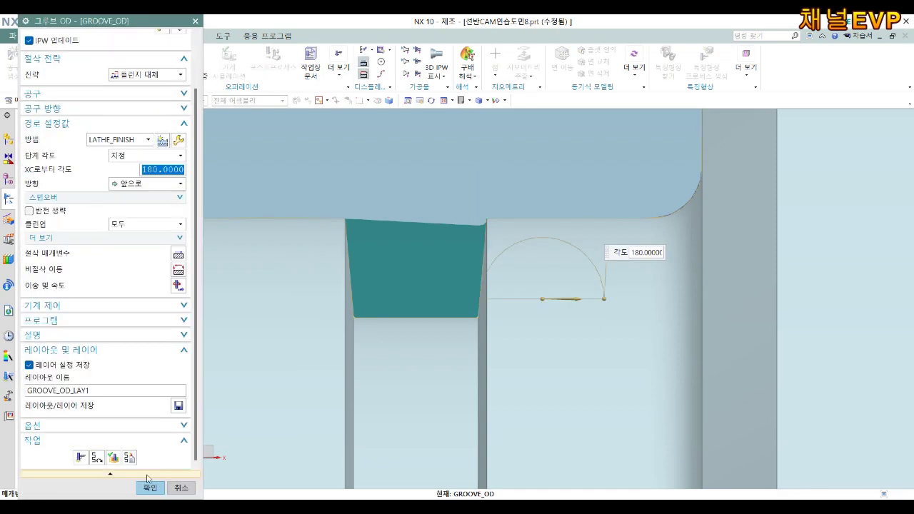
pyautogui.click(118, 453)
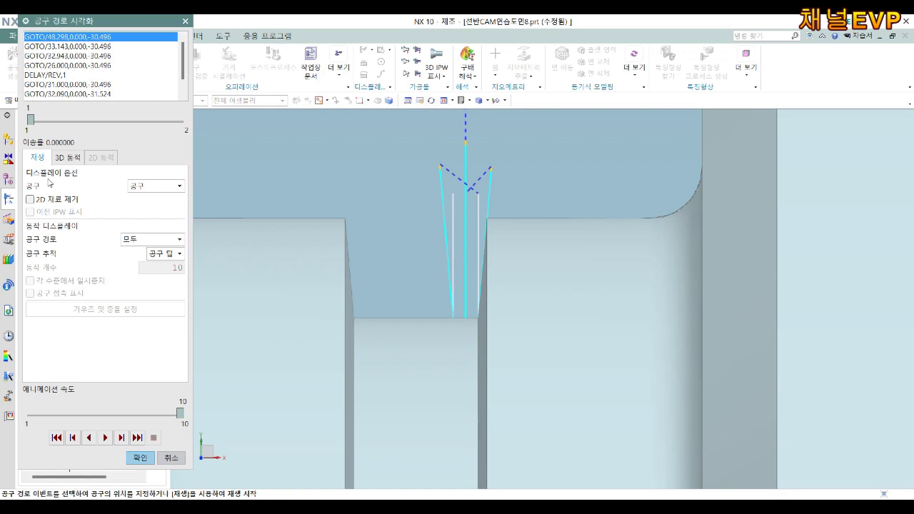
# Step: Play the groove path in 3D Dynamic at speed 1, stepping through to the end, then close
pyautogui.click(69, 157)
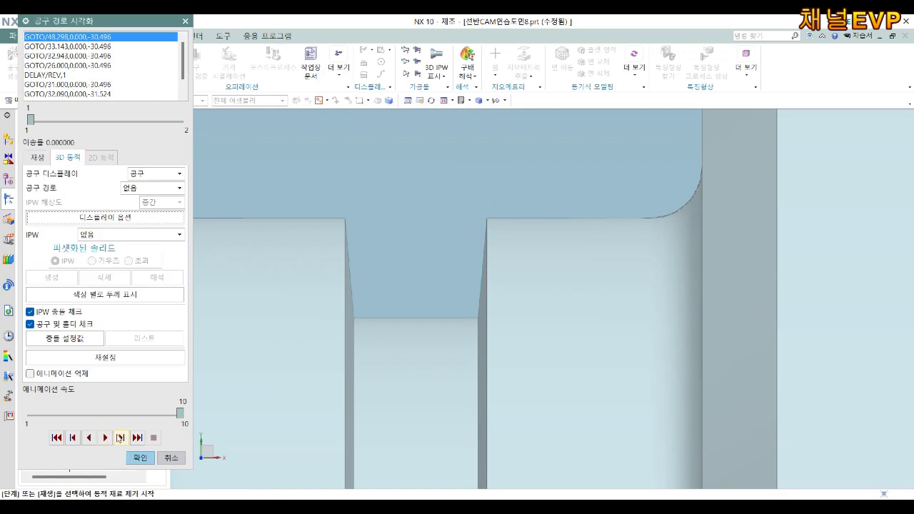
pyautogui.moveTo(182, 415); pyautogui.dragTo(30, 412)
pyautogui.click(121, 438)
pyautogui.doubleClick(122, 438)
pyautogui.click(122, 438)
pyautogui.click(121, 437)
pyautogui.click(122, 438)
pyautogui.click(121, 438)
pyautogui.click(121, 438)
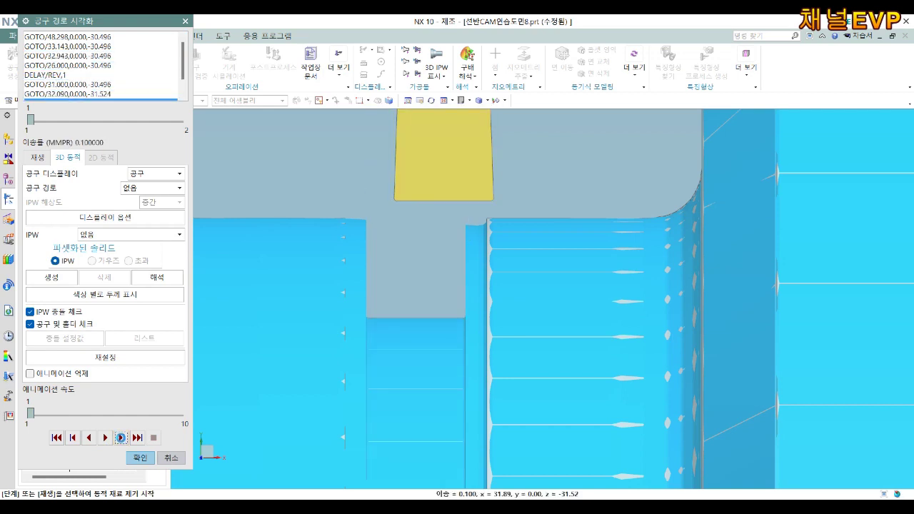
pyautogui.click(122, 437)
pyautogui.click(122, 438)
pyautogui.click(121, 438)
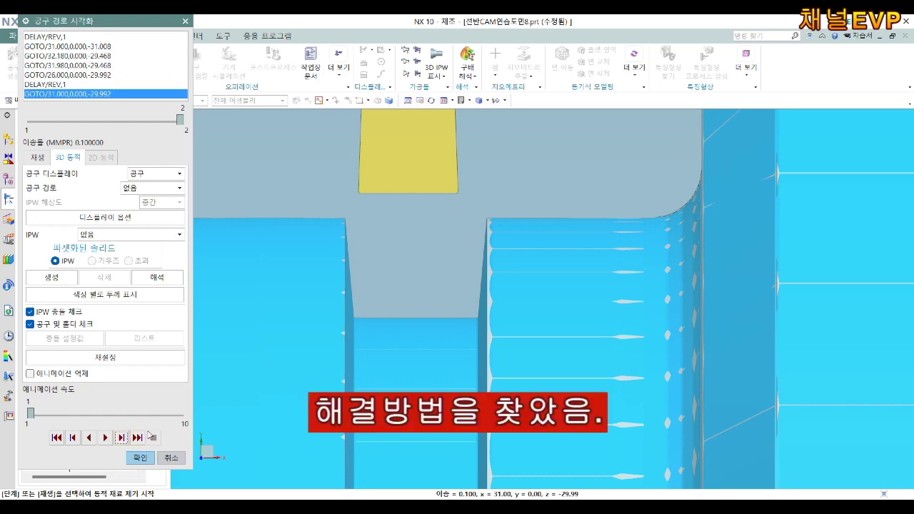
pyautogui.click(140, 457)
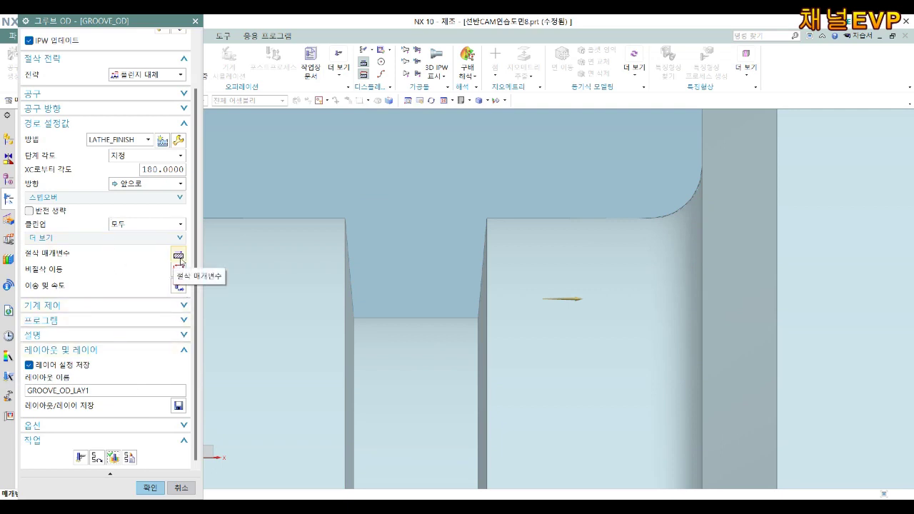
# Step: Re-enter the GROOVE_OD corner distance as 0.3 and regenerate the groove toolpath
pyautogui.middleClick(180, 261)
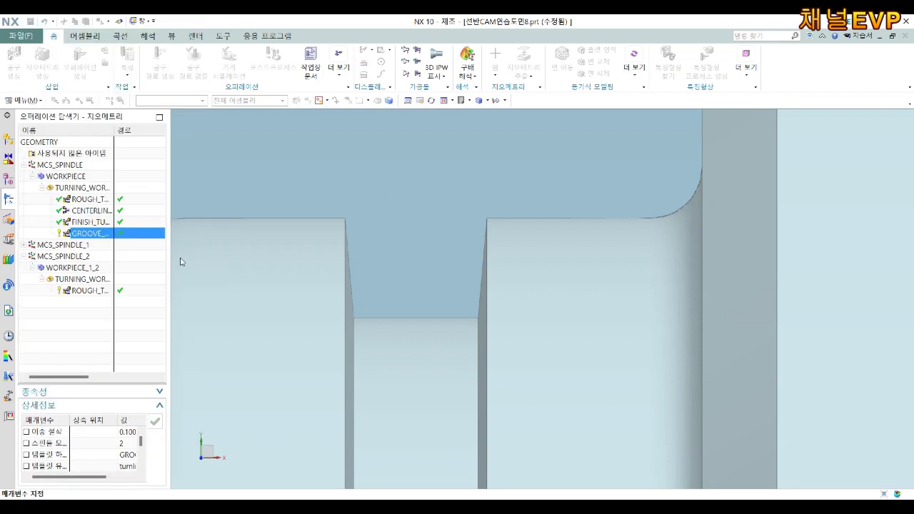
pyautogui.click(46, 54)
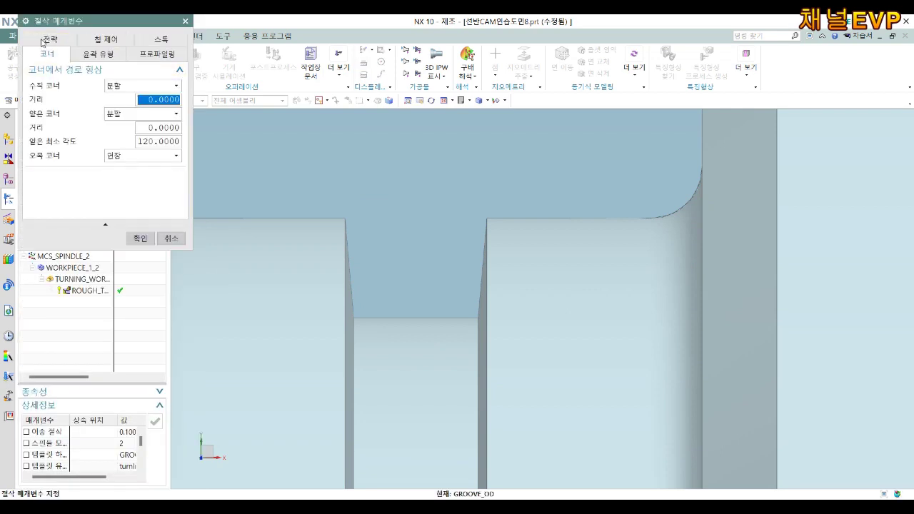
pyautogui.doubleClick(151, 99)
pyautogui.write('0.')
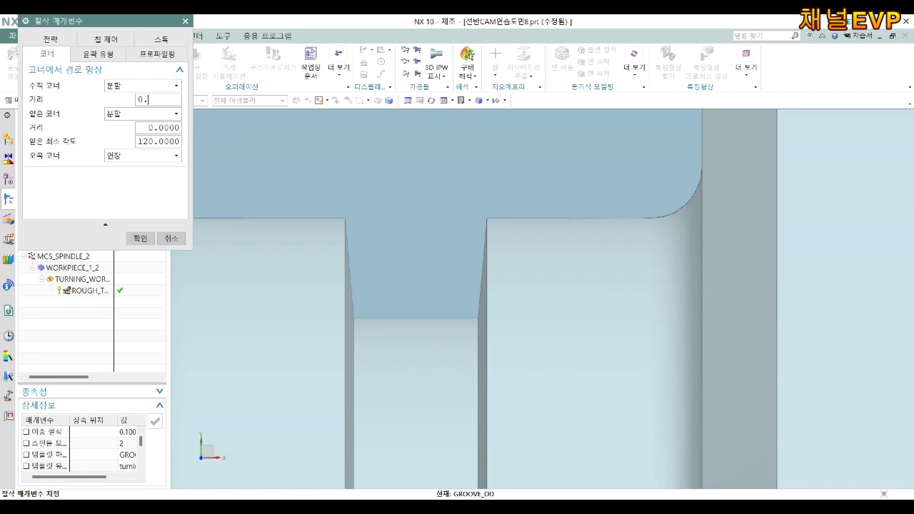
pyautogui.press('Tab')
pyautogui.press('Tab')
pyautogui.press('Tab')
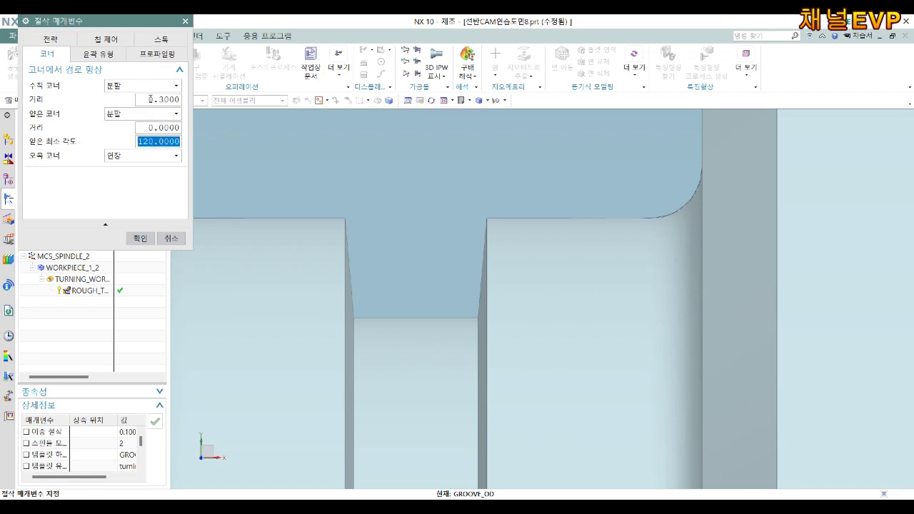
pyautogui.hotkey('shift', 'Tab')
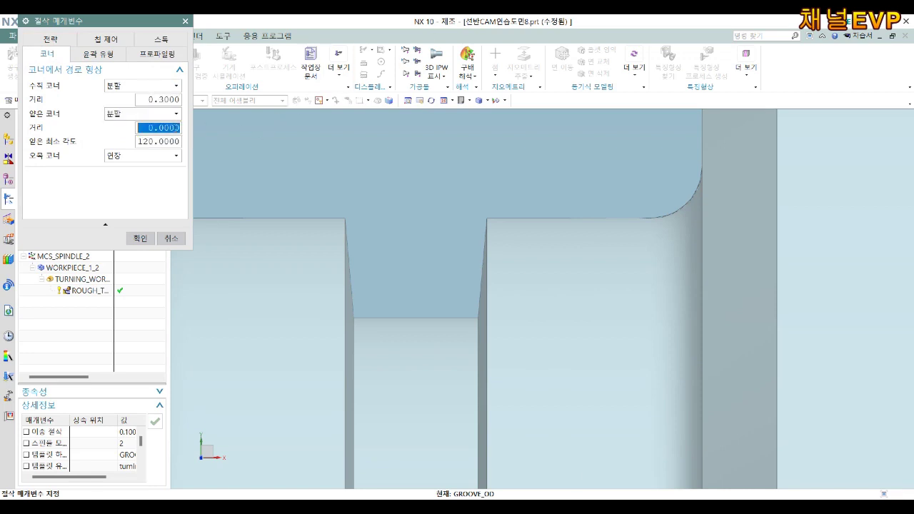
pyautogui.write('0.3')
pyautogui.click(140, 238)
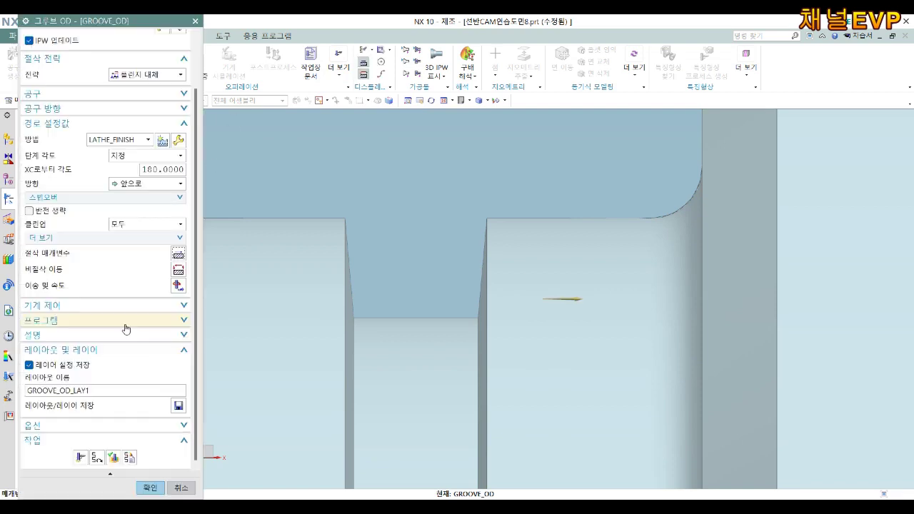
pyautogui.click(80, 458)
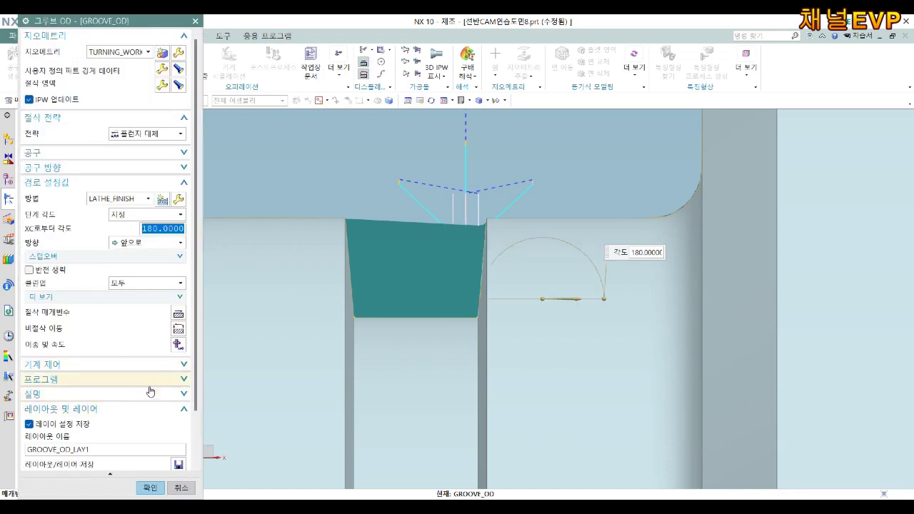
pyautogui.scroll(-2, 147, 390)
pyautogui.click(118, 460)
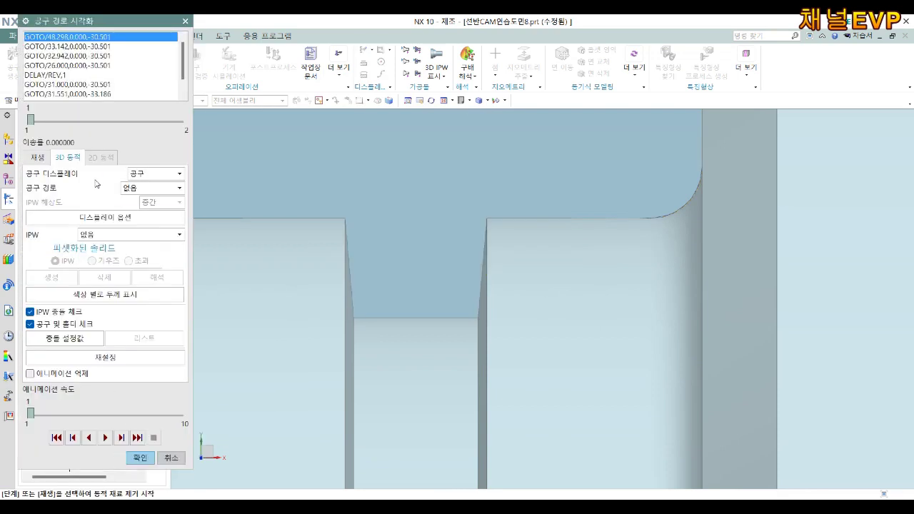
pyautogui.click(119, 439)
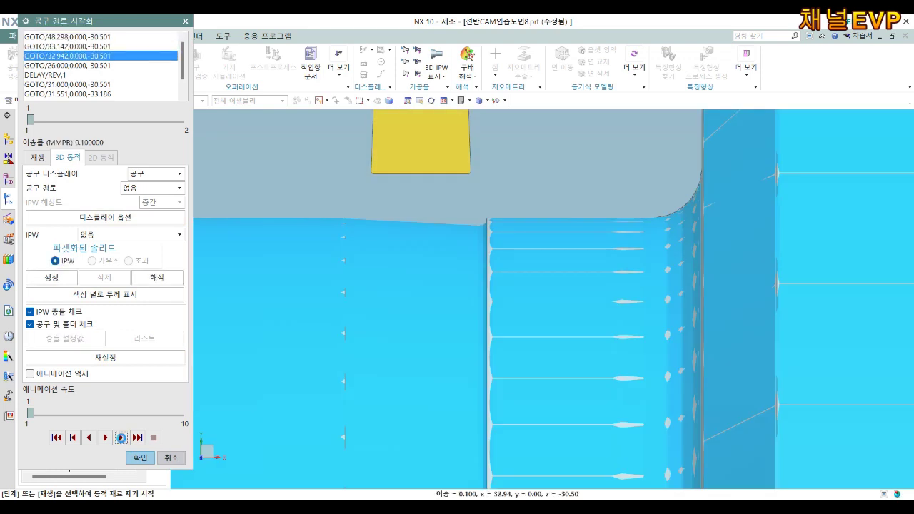
pyautogui.click(122, 439)
pyautogui.click(122, 439)
pyautogui.click(122, 439)
pyautogui.click(122, 439)
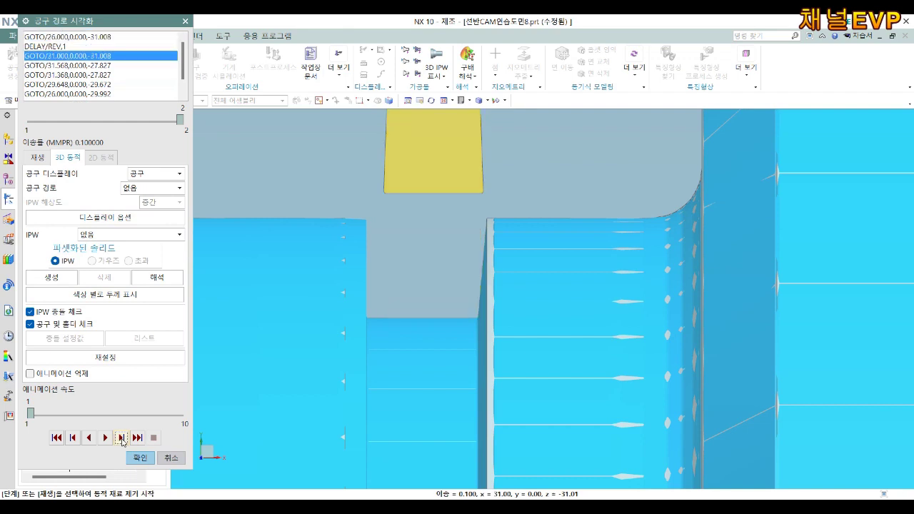
pyautogui.click(122, 439)
pyautogui.click(123, 439)
pyautogui.click(122, 439)
pyautogui.click(122, 439)
pyautogui.click(122, 439)
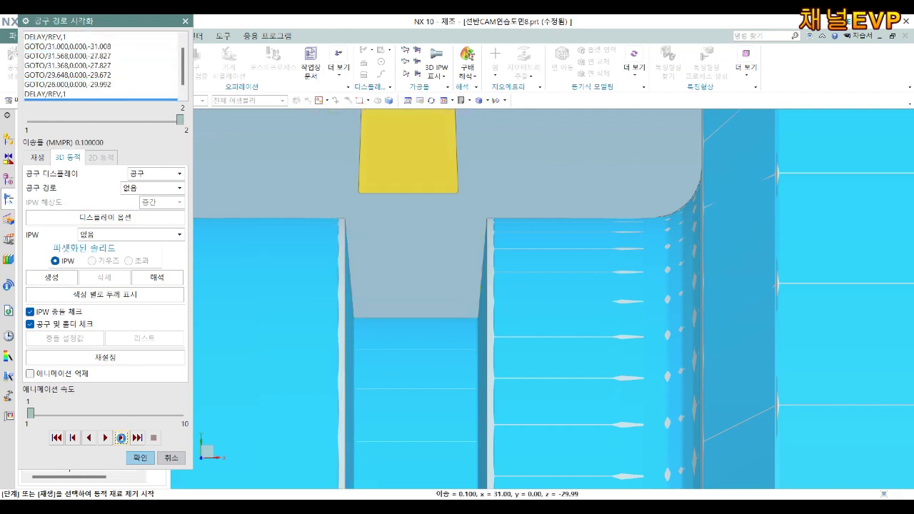
pyautogui.click(122, 438)
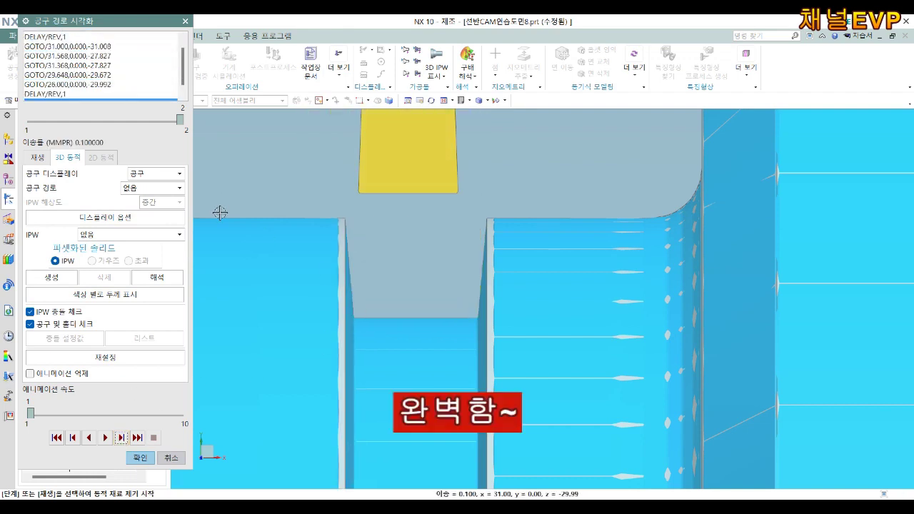
pyautogui.click(140, 457)
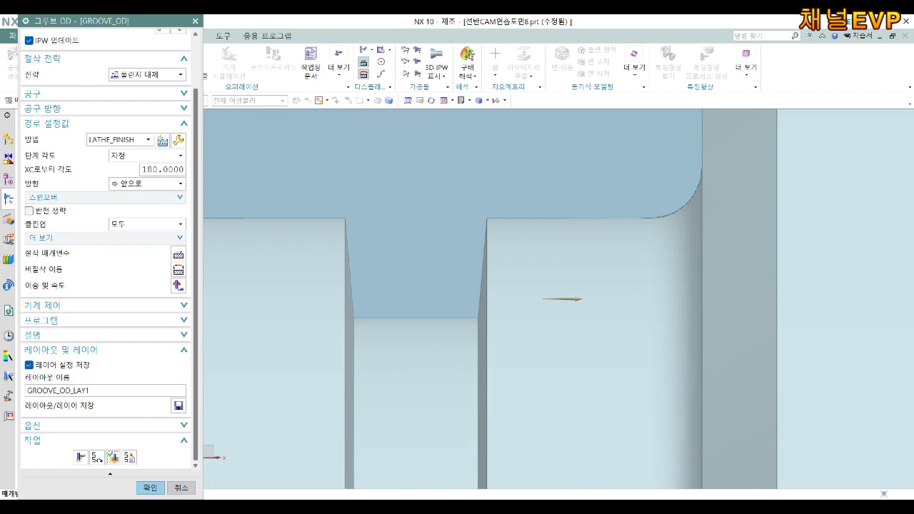
# Step: Accept GROOVE_OD, then set FINISH_TURN_OD's part boundary to Ignore Members and accept the operation
pyautogui.click(150, 488)
pyautogui.click(83, 222)
pyautogui.doubleClick(83, 222)
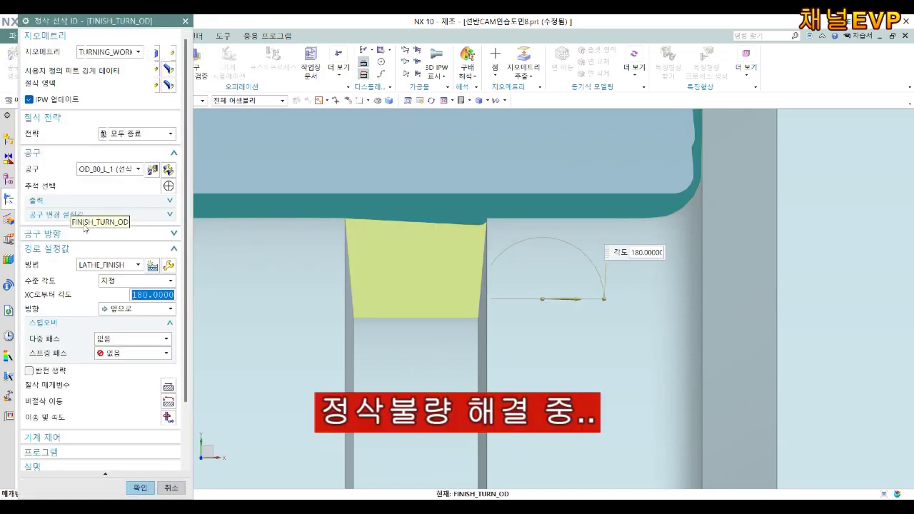
pyautogui.click(163, 69)
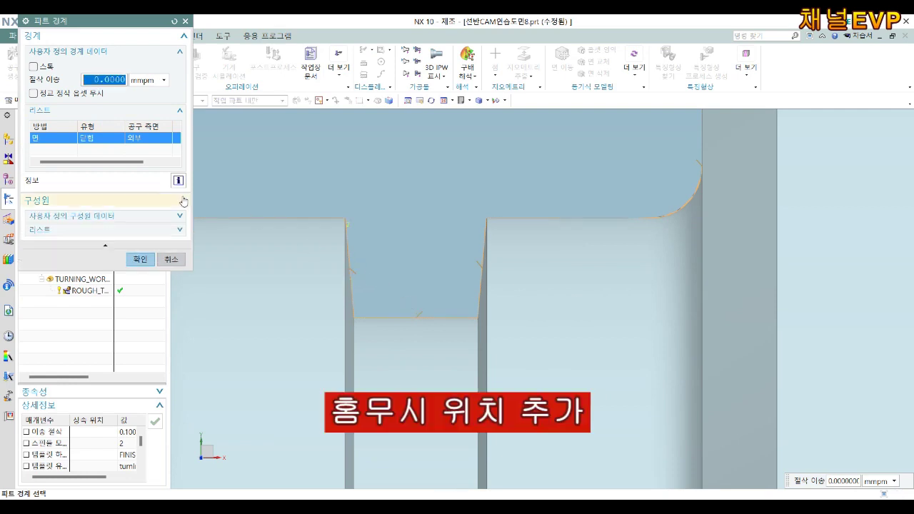
pyautogui.click(73, 201)
pyautogui.click(73, 201)
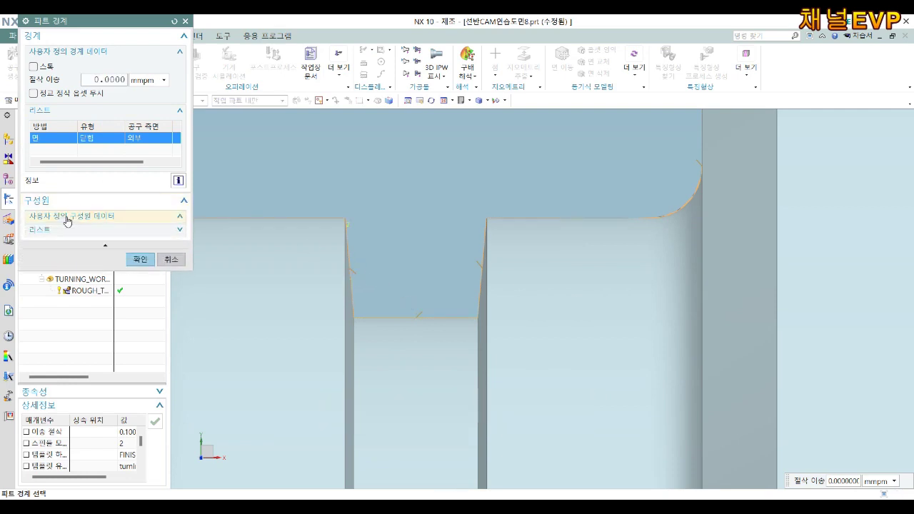
pyautogui.click(33, 245)
pyautogui.press('space')
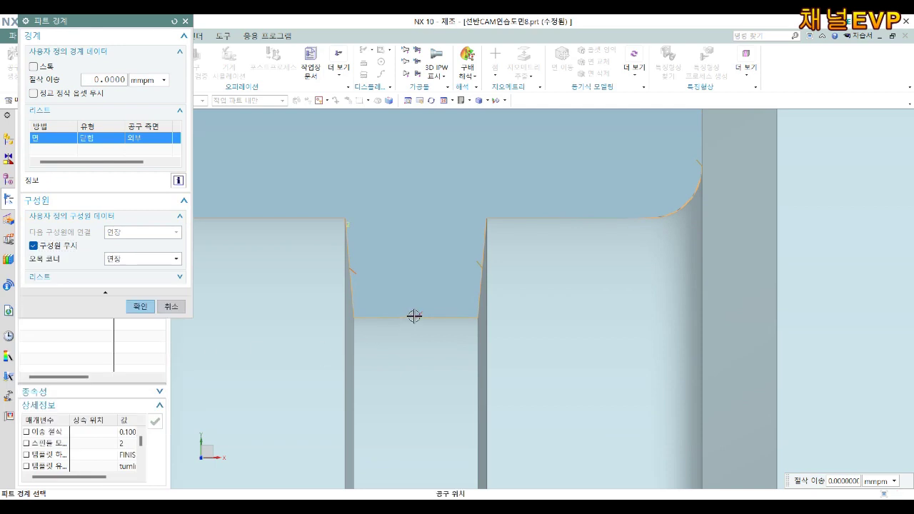
pyautogui.click(33, 246)
pyautogui.click(143, 311)
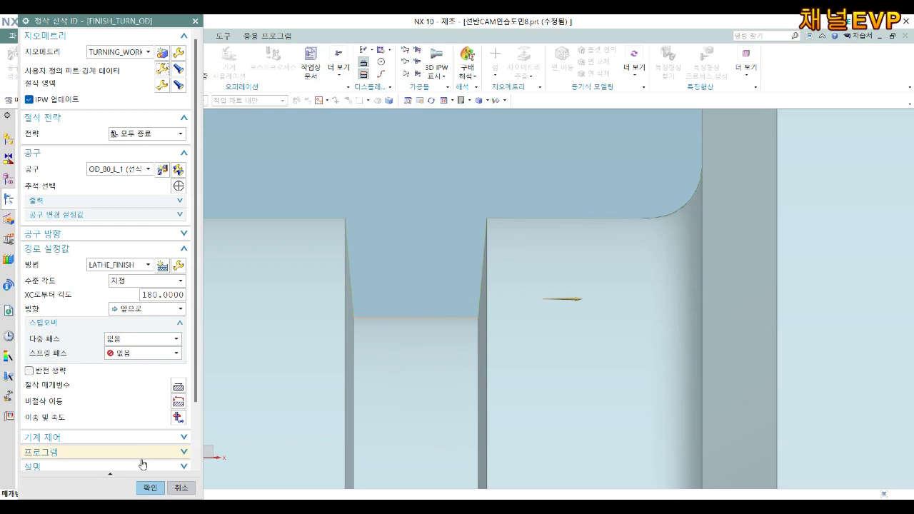
pyautogui.click(149, 488)
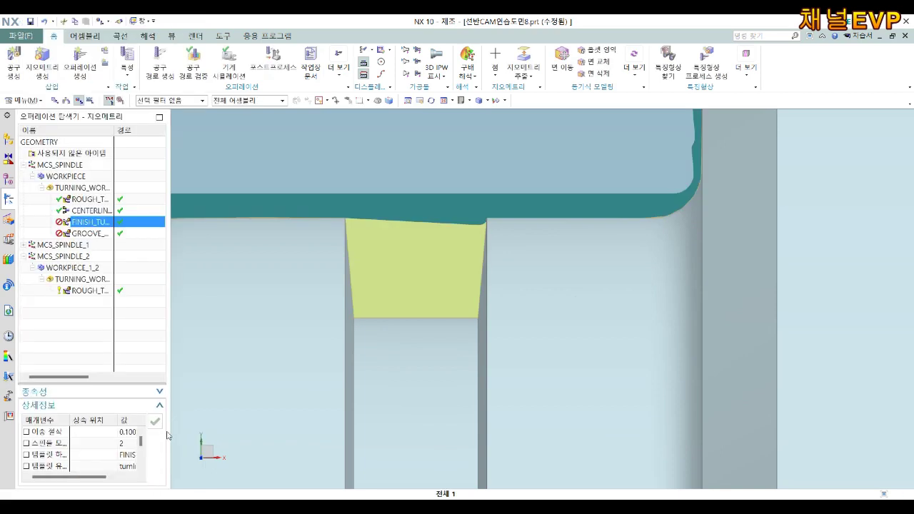
# Step: Reopen FINISH_TURN_OD, generate the finishing toolpath and open its Verify playback
pyautogui.click(88, 420)
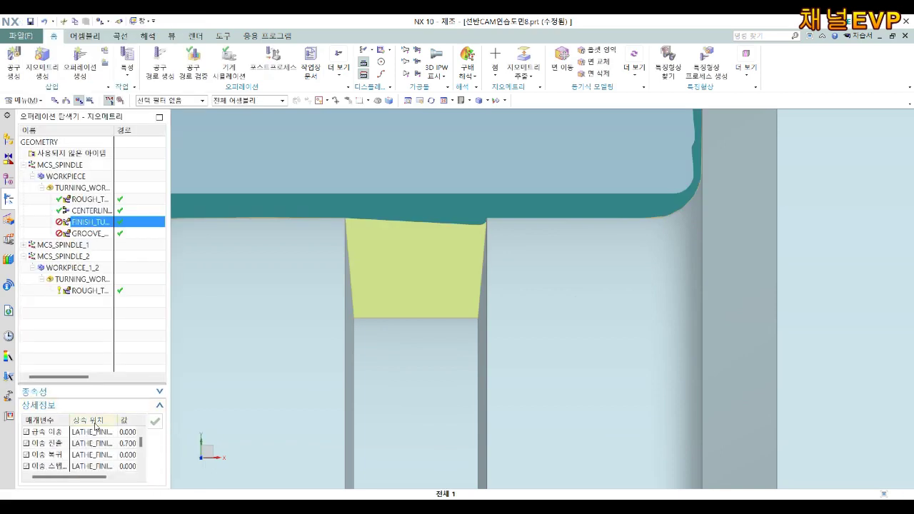
pyautogui.doubleClick(94, 224)
pyautogui.scroll(-5, 84, 474)
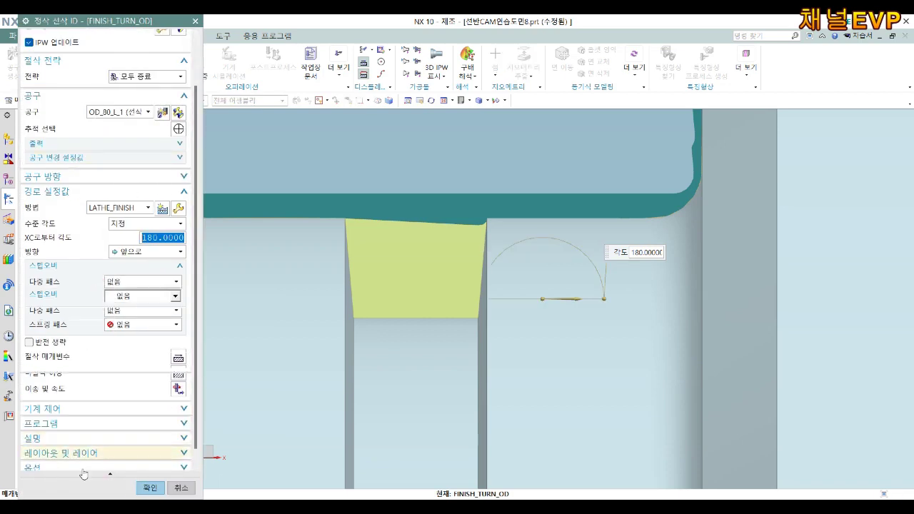
pyautogui.scroll(-2, 84, 475)
pyautogui.click(82, 460)
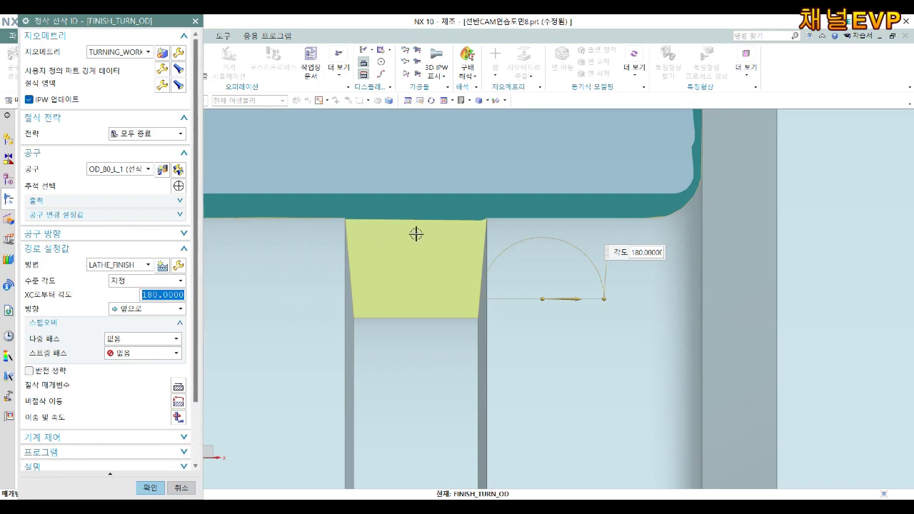
pyautogui.scroll(1, 493, 229)
pyautogui.scroll(1, 465, 225)
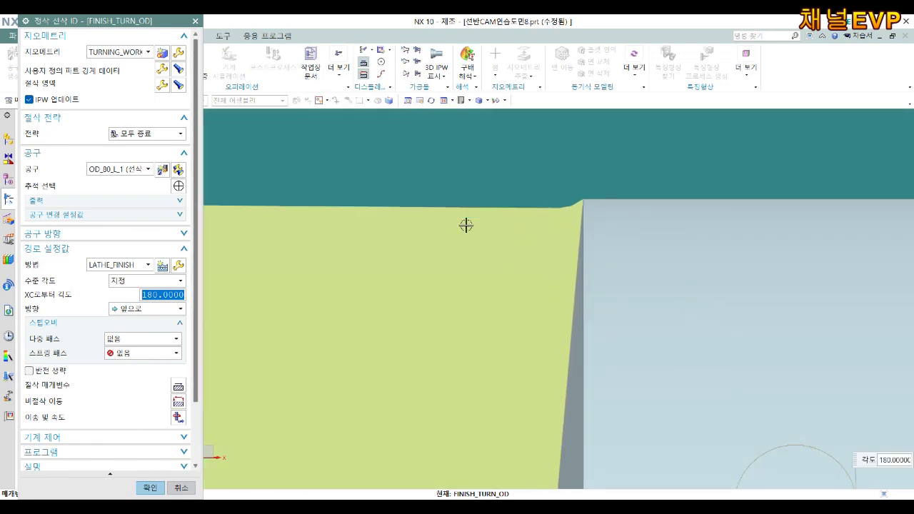
pyautogui.scroll(-1, 465, 225)
pyautogui.scroll(2, 300, 214)
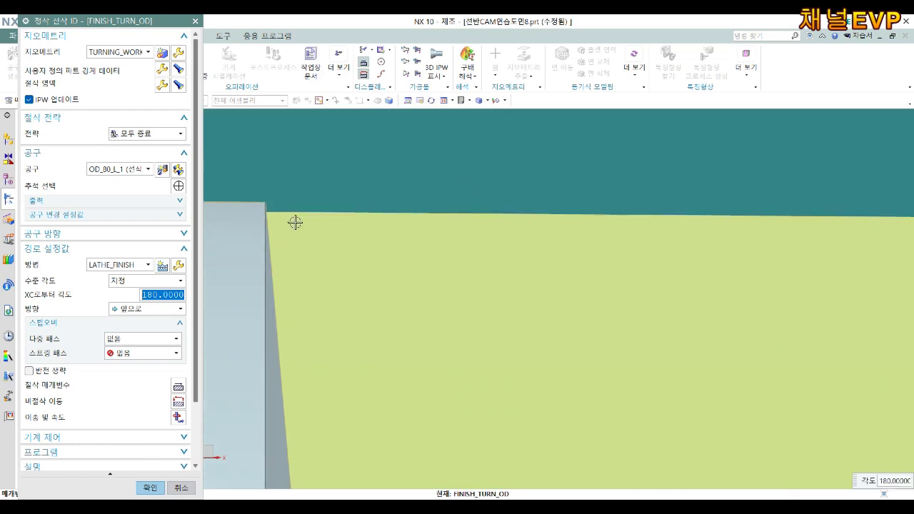
pyautogui.scroll(-2, 299, 243)
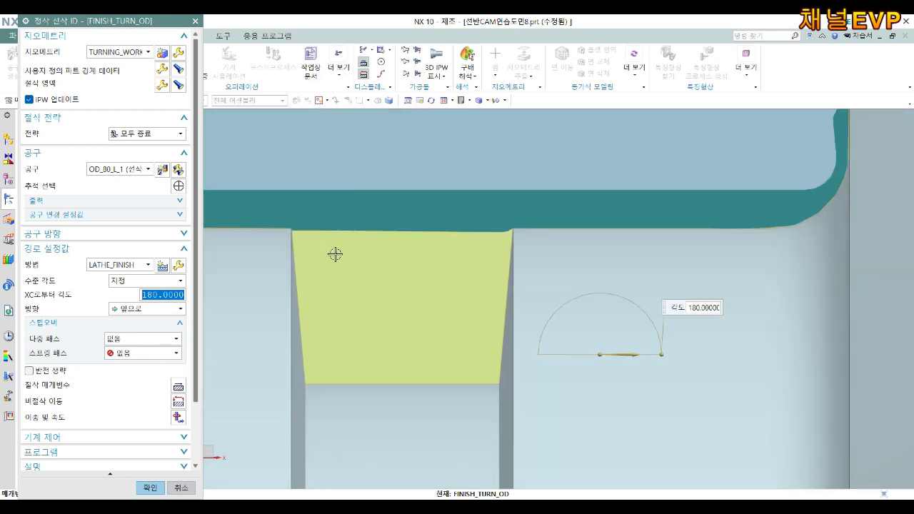
pyautogui.scroll(-3, 142, 389)
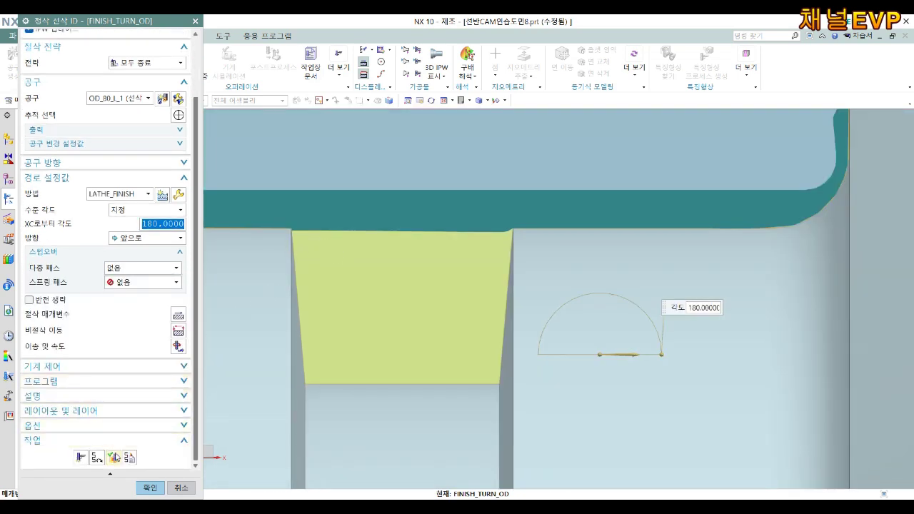
pyautogui.middleClick(117, 461)
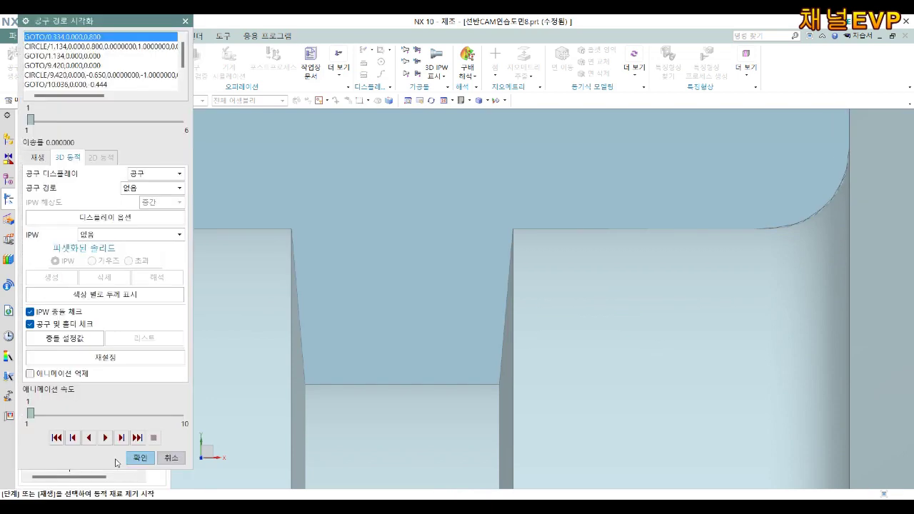
# Step: Play the finishing pass in 3D Dynamic, then return to FINISH_TURN_OD's Specify Part Boundary settings
pyautogui.click(105, 438)
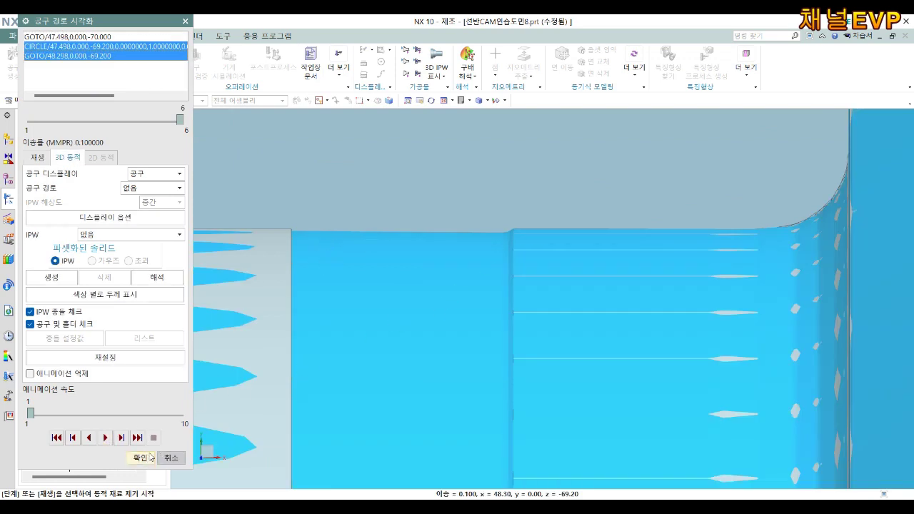
pyautogui.click(146, 458)
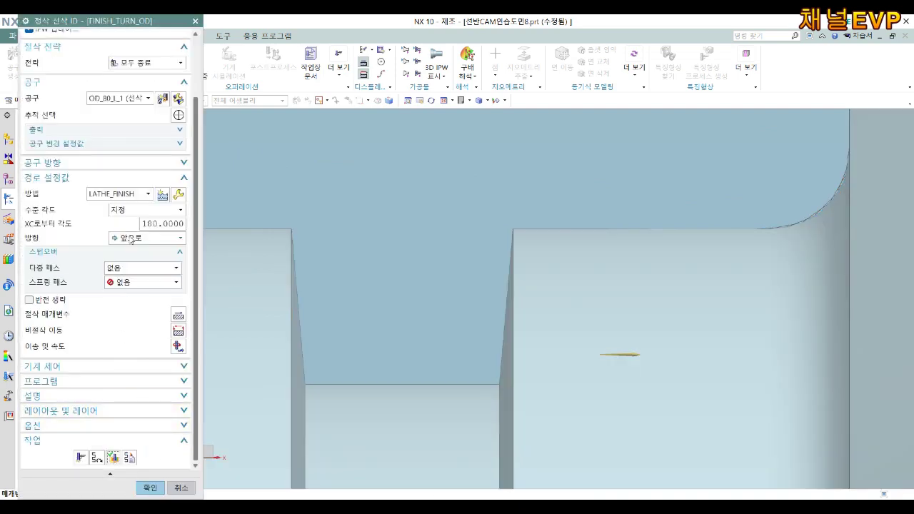
pyautogui.scroll(3, 146, 109)
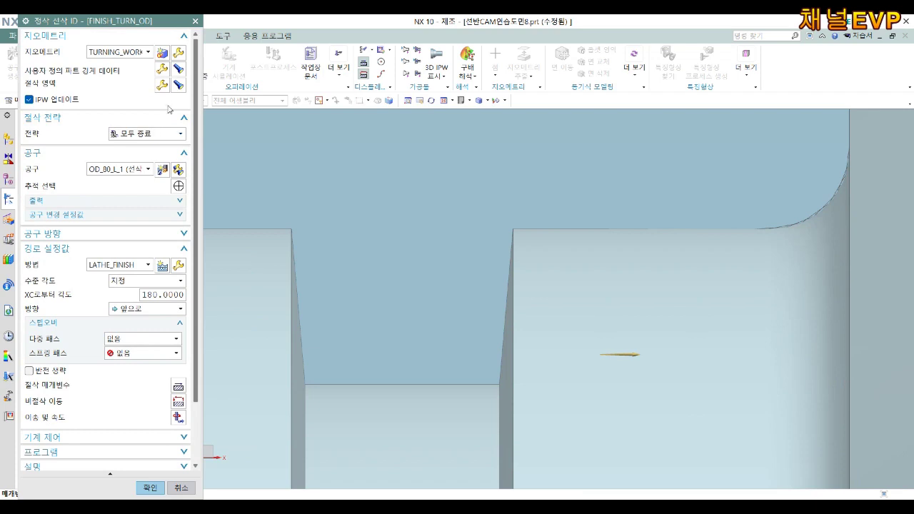
pyautogui.click(163, 72)
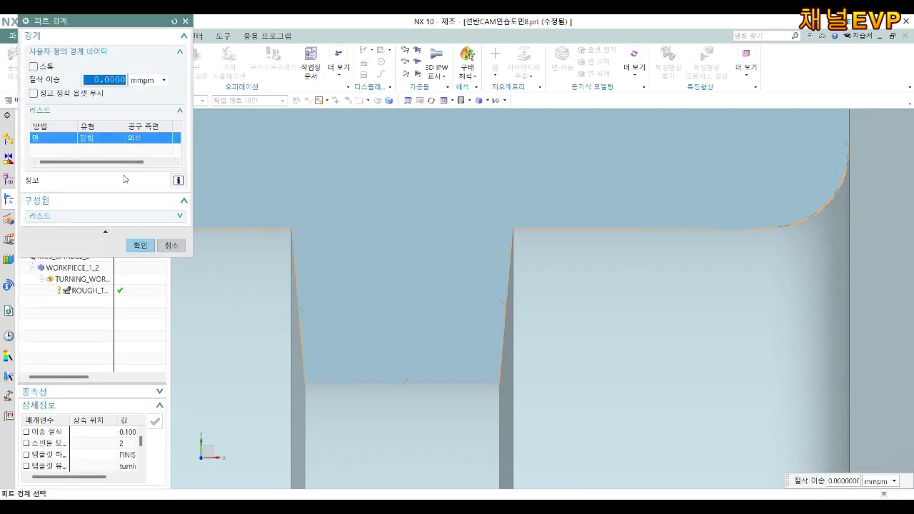
# Step: Confirm the boundary with Custom Member Data set to Ignore Members, then open the finishing toolpath playback
pyautogui.click(508, 308)
pyautogui.click(103, 218)
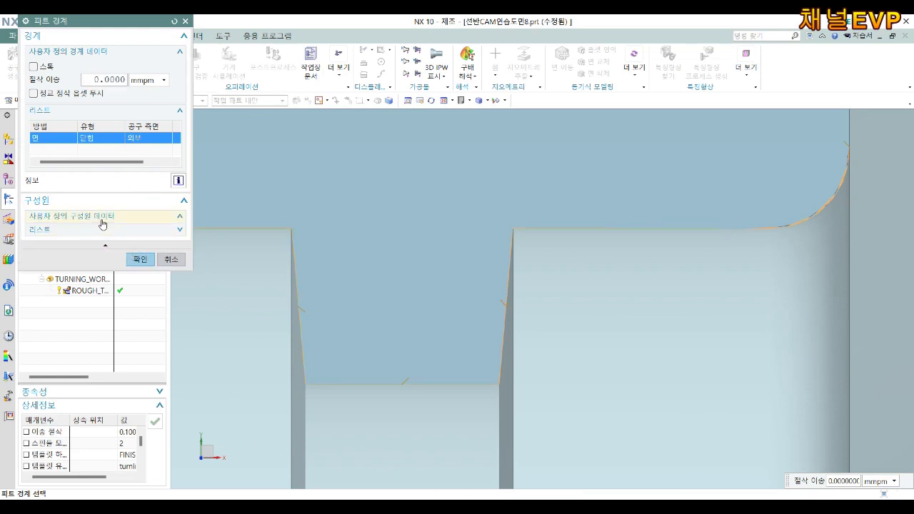
pyautogui.click(140, 306)
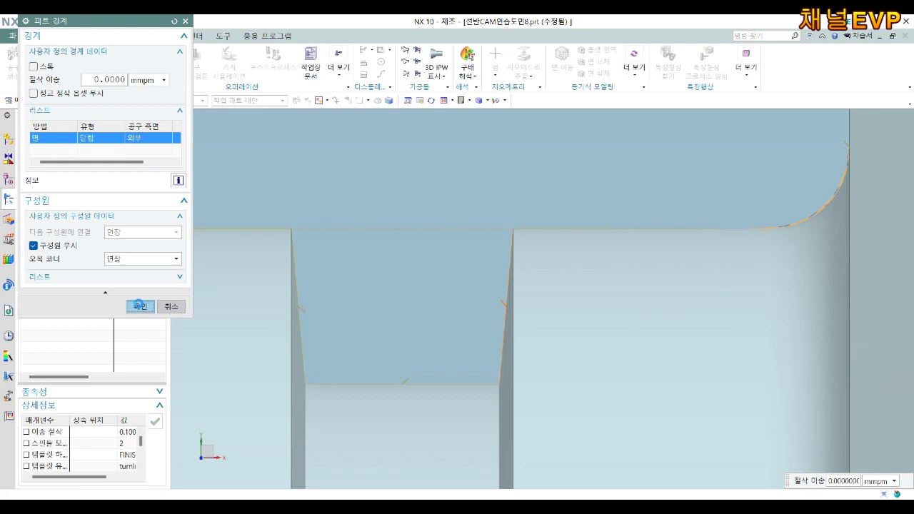
pyautogui.scroll(-3, 115, 357)
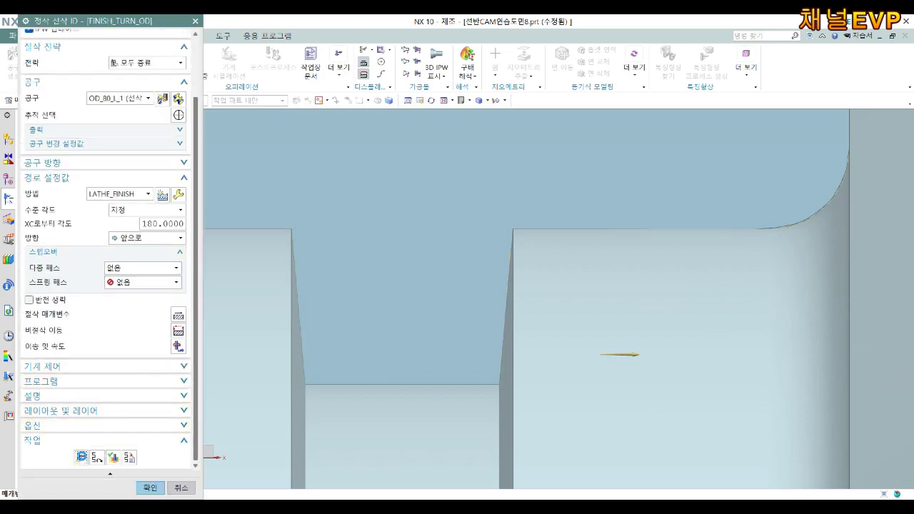
pyautogui.scroll(3, 83, 461)
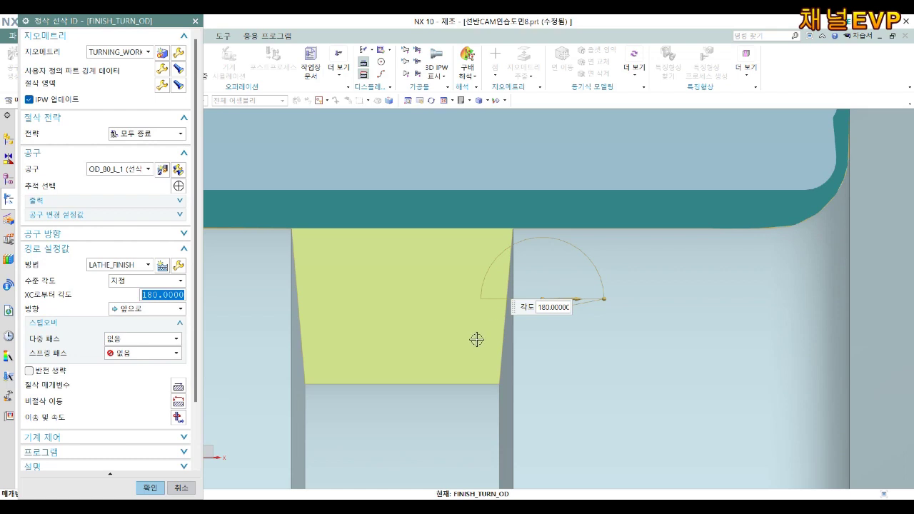
pyautogui.scroll(-3, 114, 407)
pyautogui.click(121, 461)
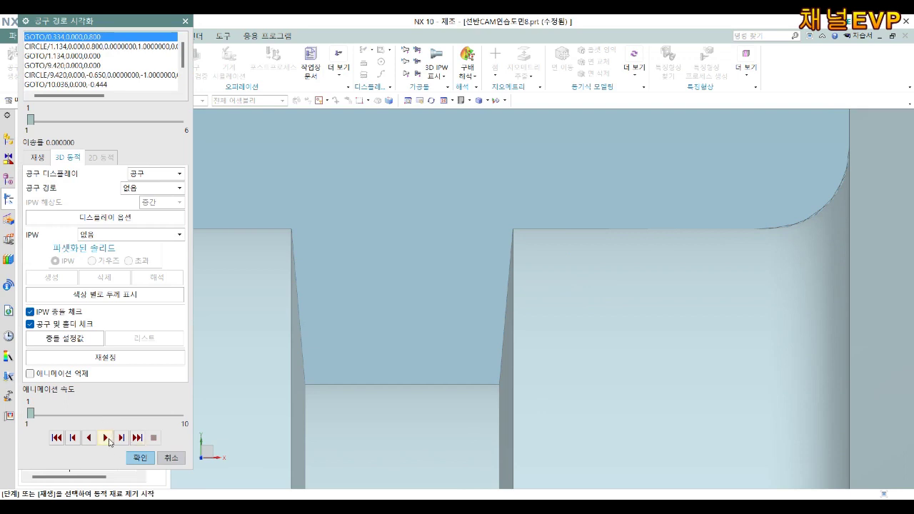
# Step: Replay the finishing simulation and accept the corrected FINISH_TURN_OD operation
pyautogui.click(106, 437)
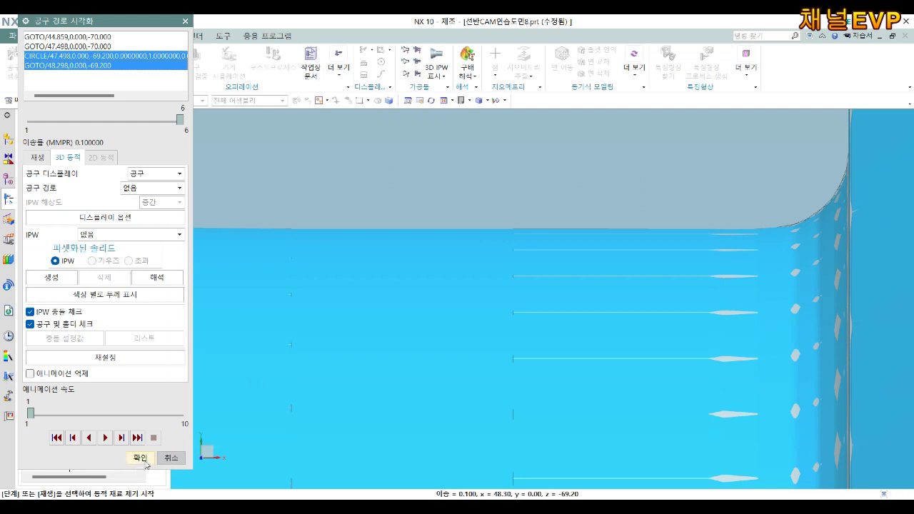
pyautogui.click(140, 458)
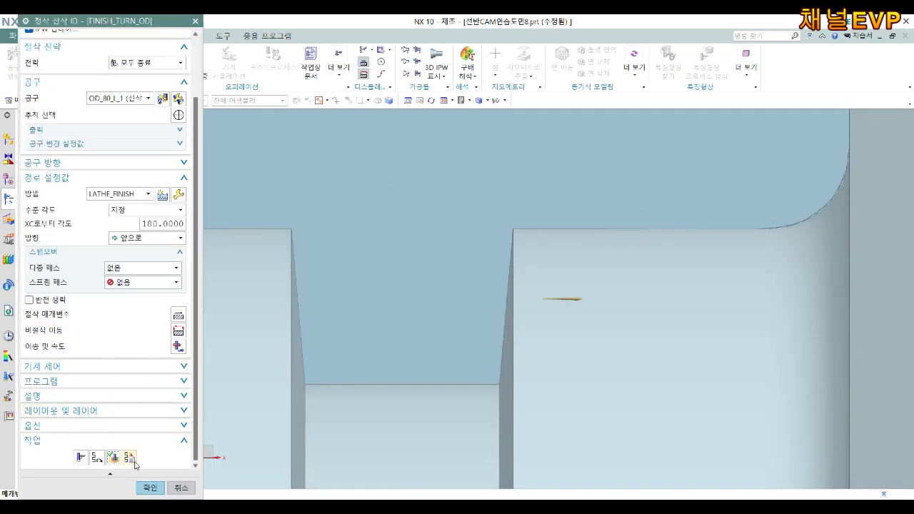
pyautogui.click(150, 488)
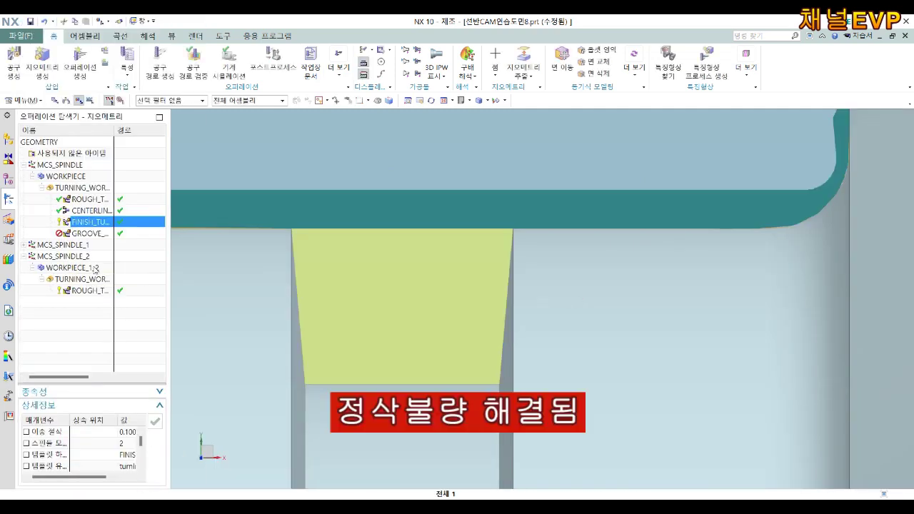
# Step: Review GROOVE_OD's settings, keep them unchanged, and reselect FINISH_TURN_OD
pyautogui.click(89, 233)
pyautogui.doubleClick(88, 233)
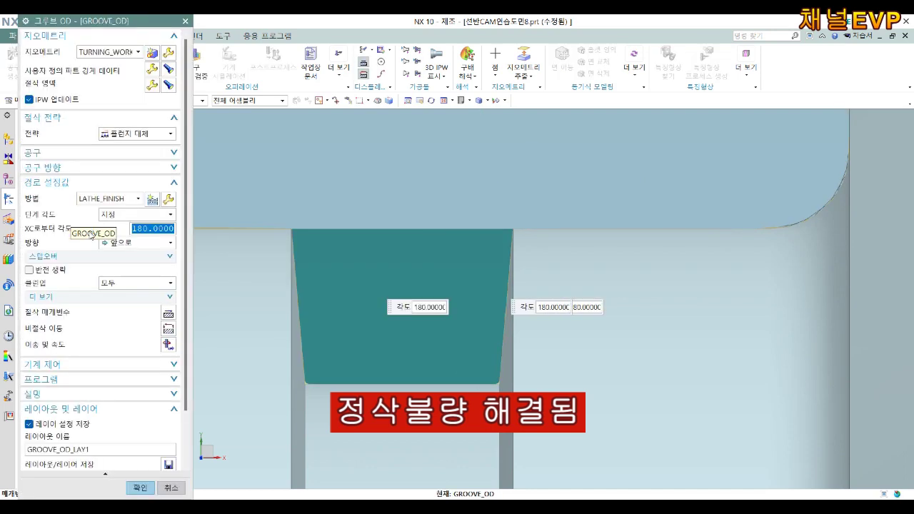
pyautogui.scroll(-2, 69, 456)
pyautogui.middleClick(83, 460)
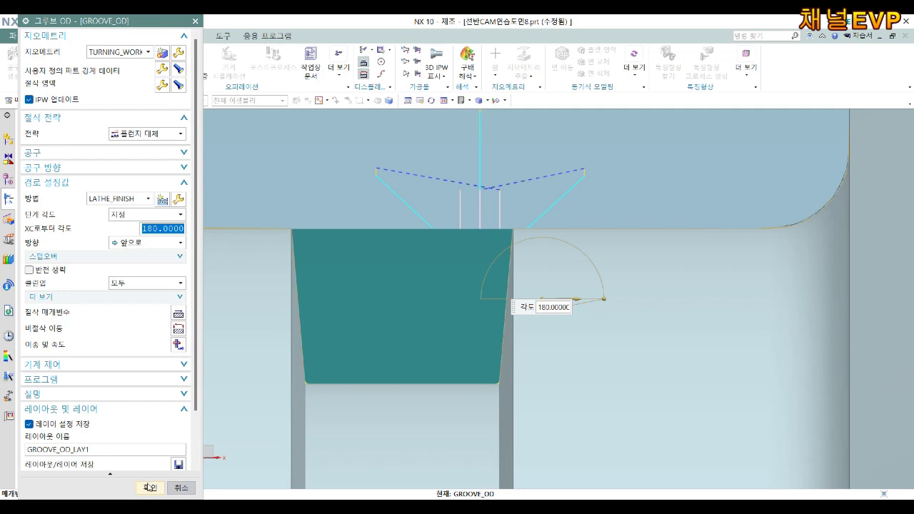
pyautogui.click(149, 488)
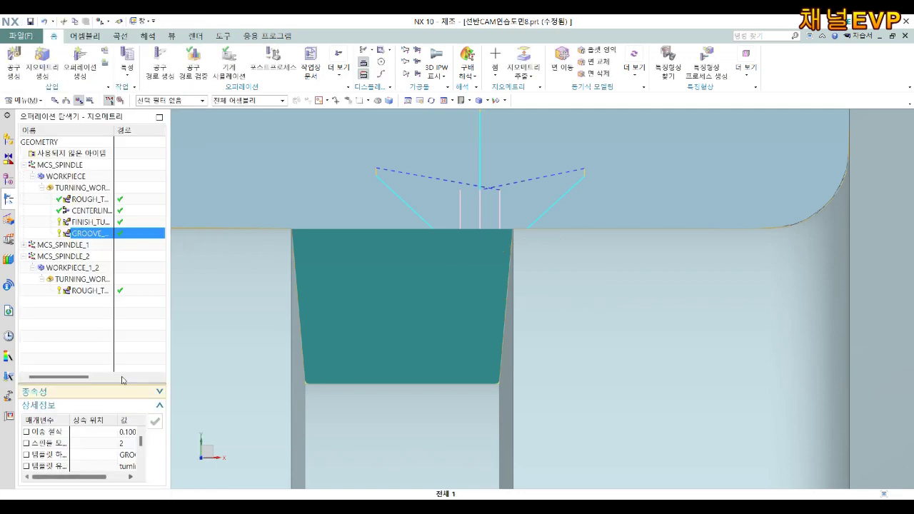
pyautogui.click(100, 222)
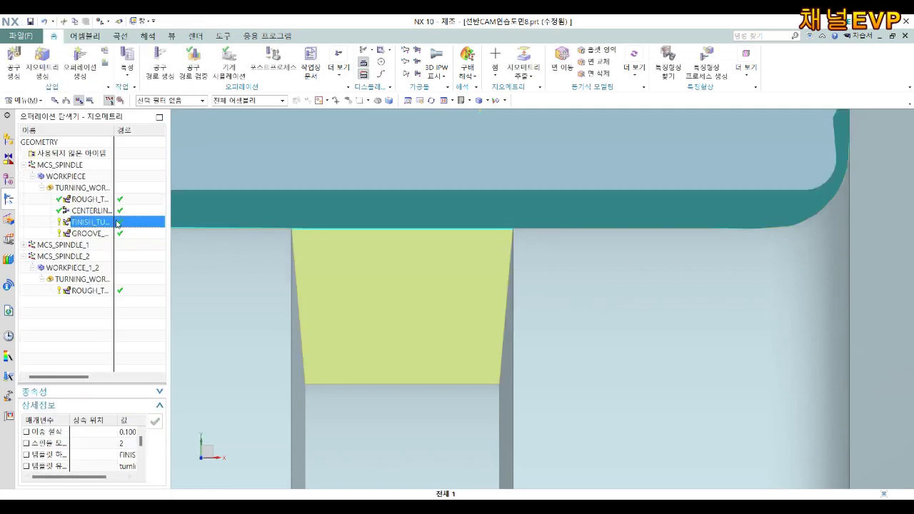
# Step: Post-process FINISH_TURN_OD with new_post_lathe_fanuc0i loaded from the 선반CAM lathe_POST folder
pyautogui.rightClick(103, 226)
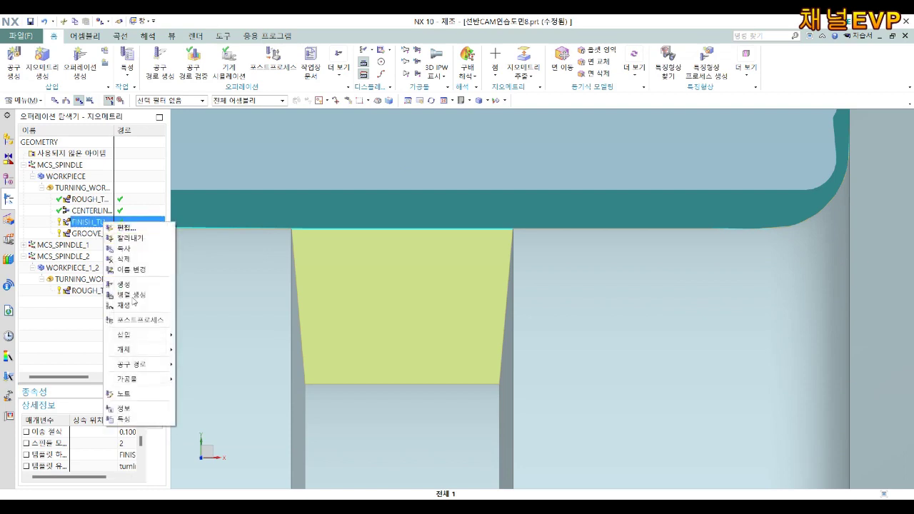
pyautogui.click(140, 321)
pyautogui.click(140, 323)
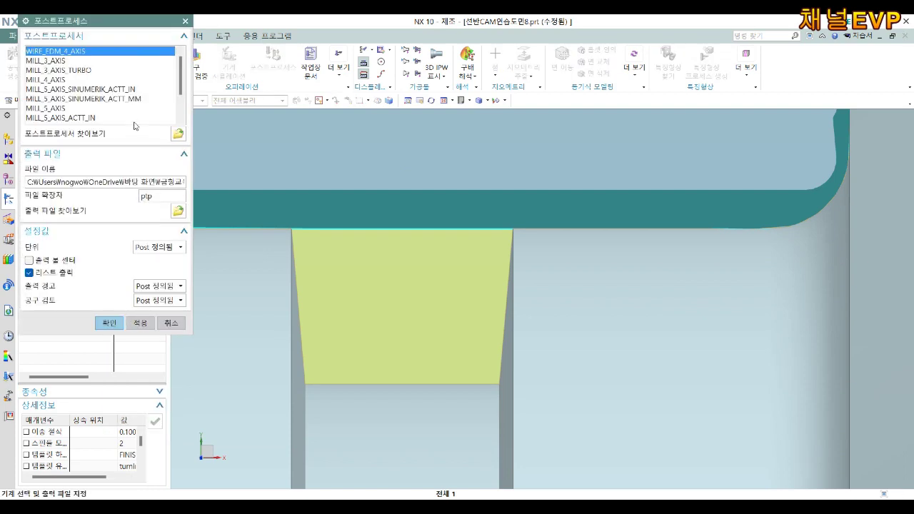
pyautogui.scroll(-2, 173, 140)
pyautogui.scroll(-2, 170, 141)
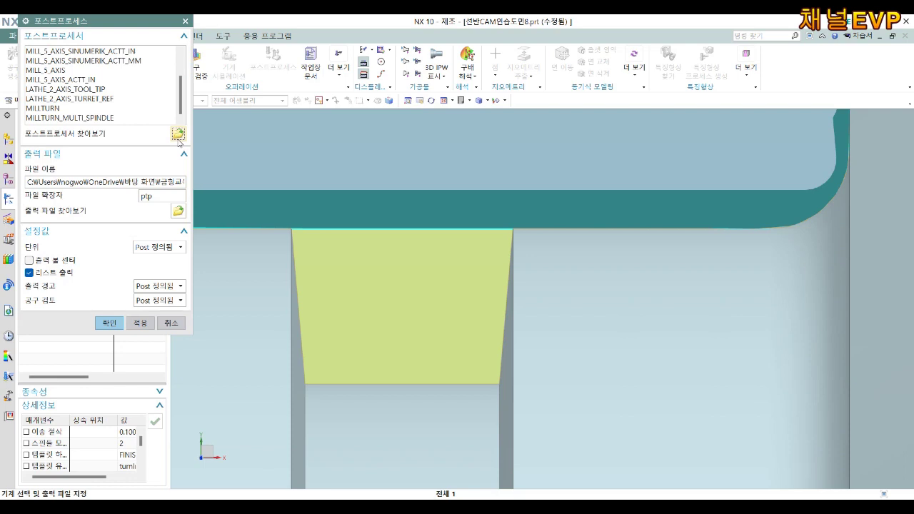
pyautogui.click(178, 134)
pyautogui.click(181, 86)
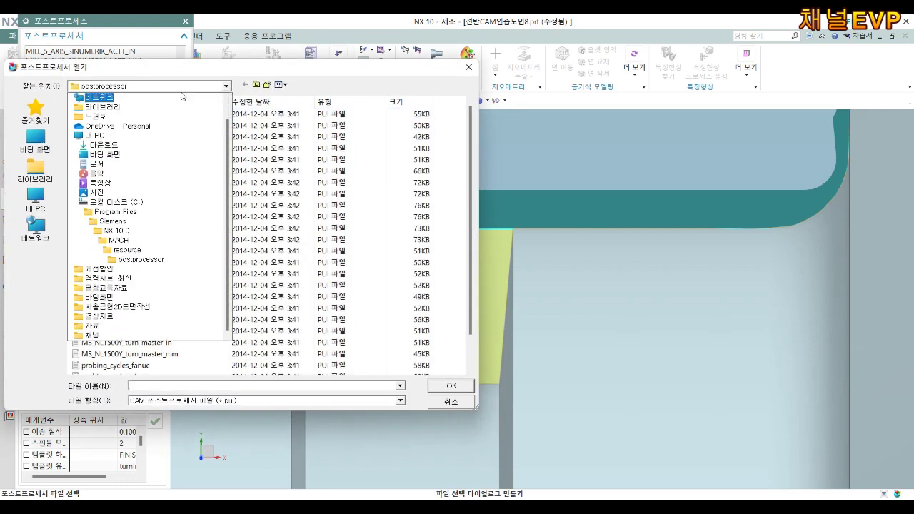
pyautogui.click(107, 287)
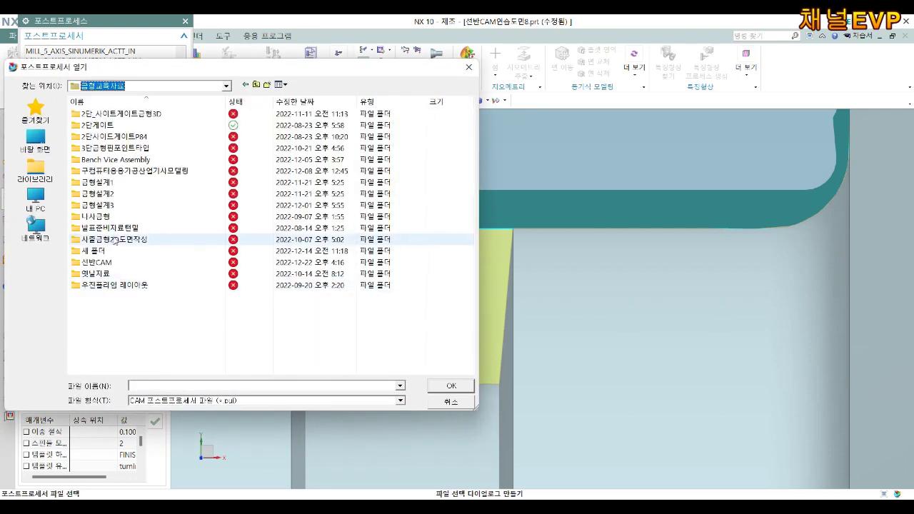
pyautogui.doubleClick(104, 264)
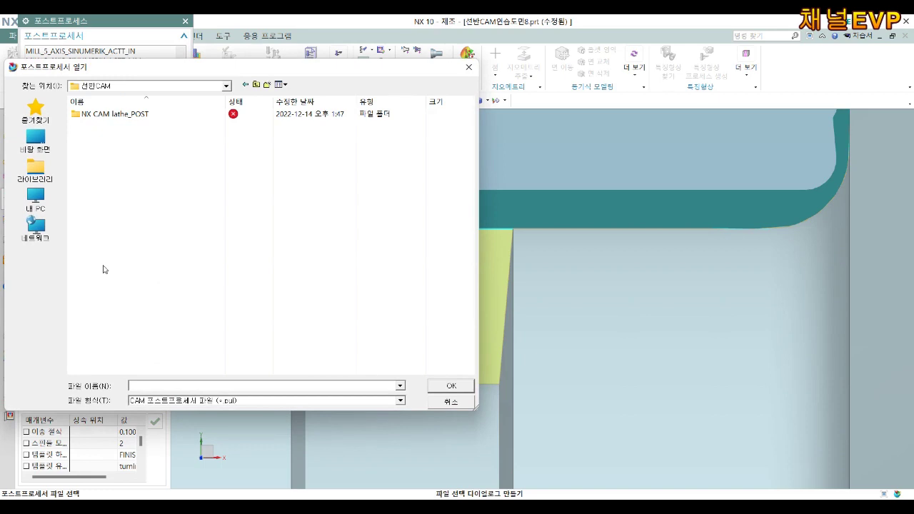
pyautogui.doubleClick(115, 113)
pyautogui.doubleClick(107, 113)
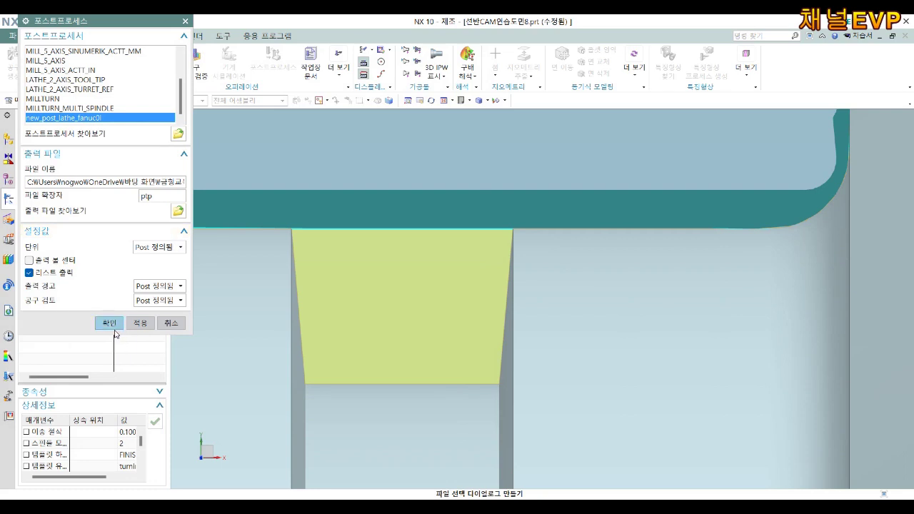
# Step: Output the NC code as CNC선반CAM연습도면8-A 정삭 and save the listing as a text file
pyautogui.click(178, 211)
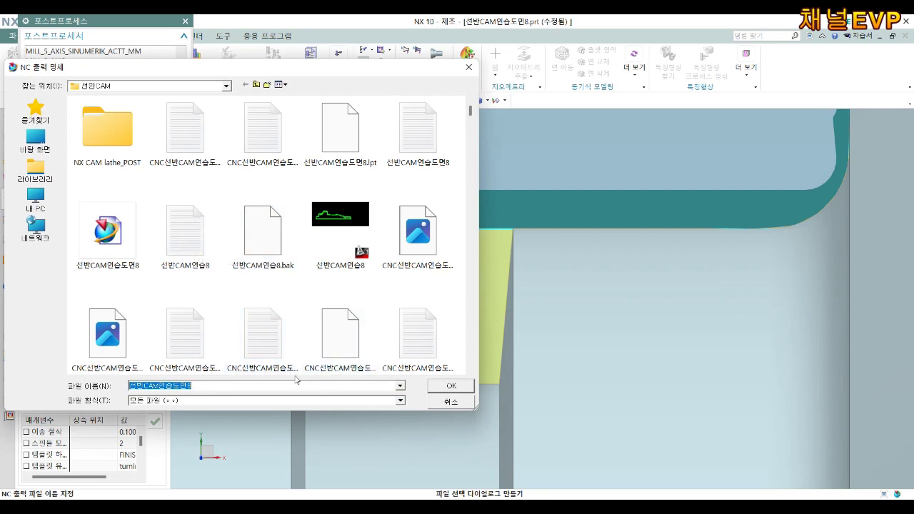
pyautogui.click(252, 386)
pyautogui.write('-A정삭')
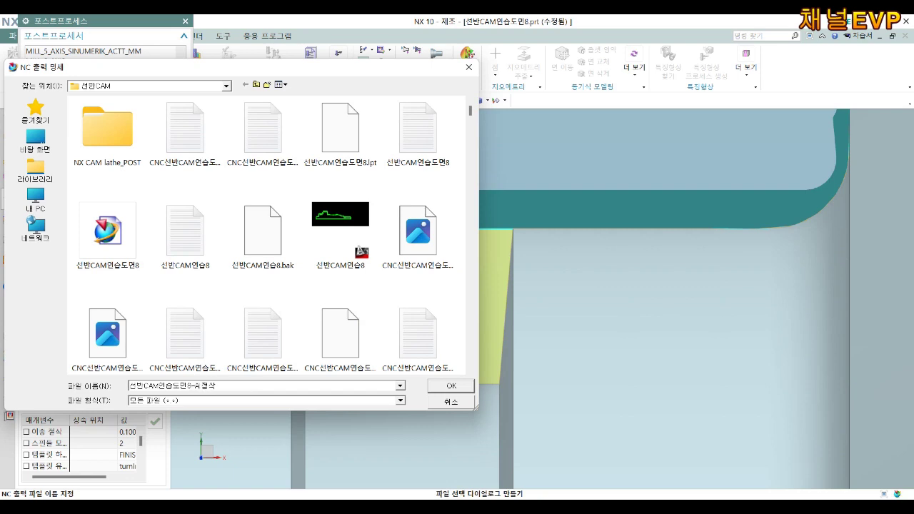
pyautogui.click(463, 387)
pyautogui.click(112, 322)
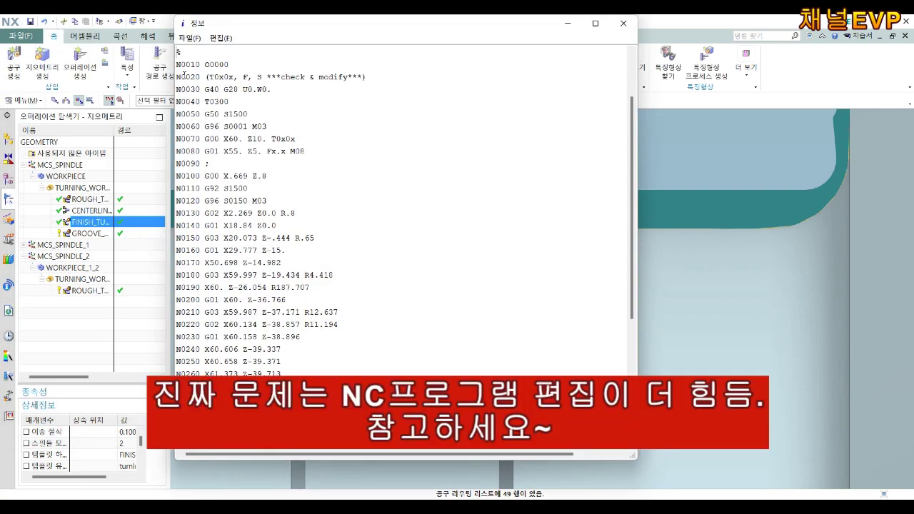
pyautogui.click(190, 39)
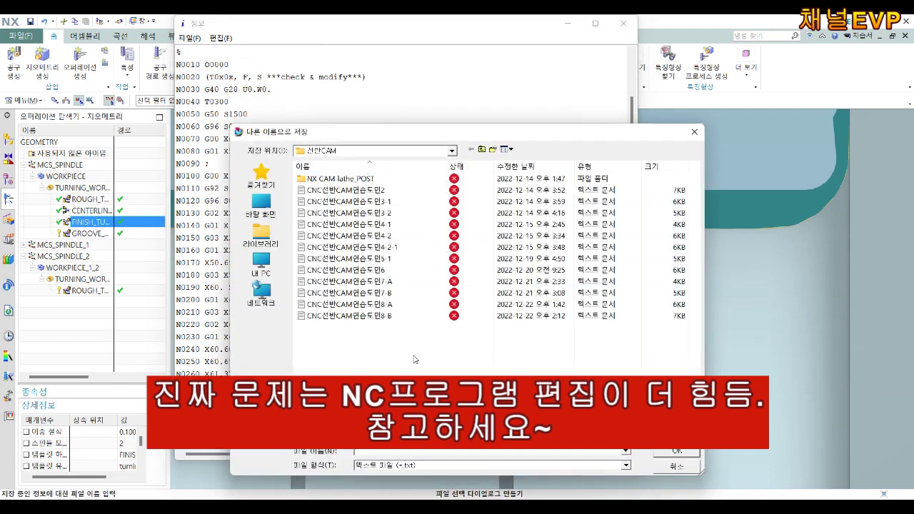
pyautogui.click(372, 304)
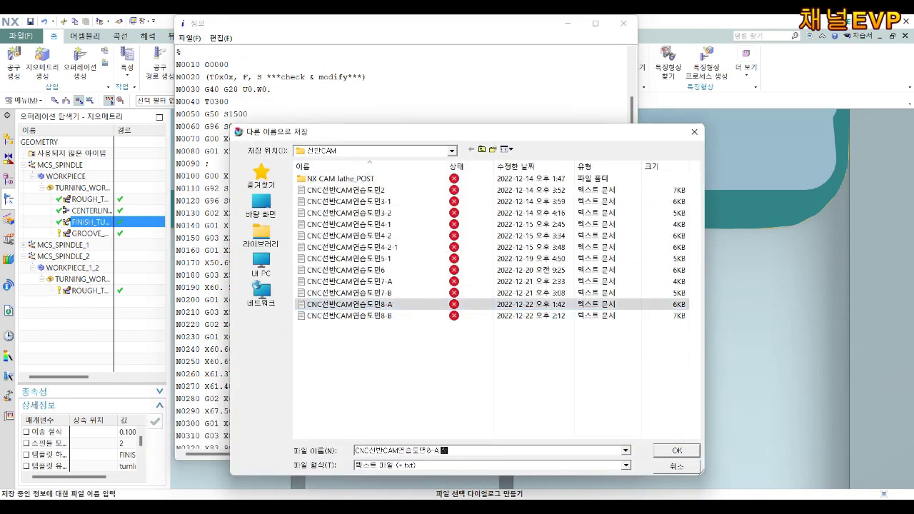
pyautogui.press('Return')
pyautogui.click(624, 23)
# Step: Post-process GROOVE_OD, renaming the output file to CNC선반CAM연습도면8-A 홈
pyautogui.click(86, 233)
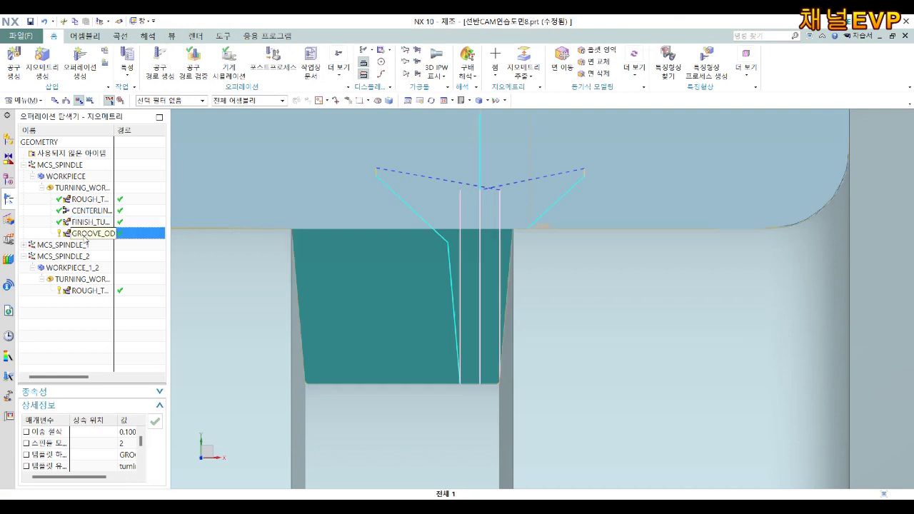
pyautogui.rightClick(82, 234)
pyautogui.click(100, 246)
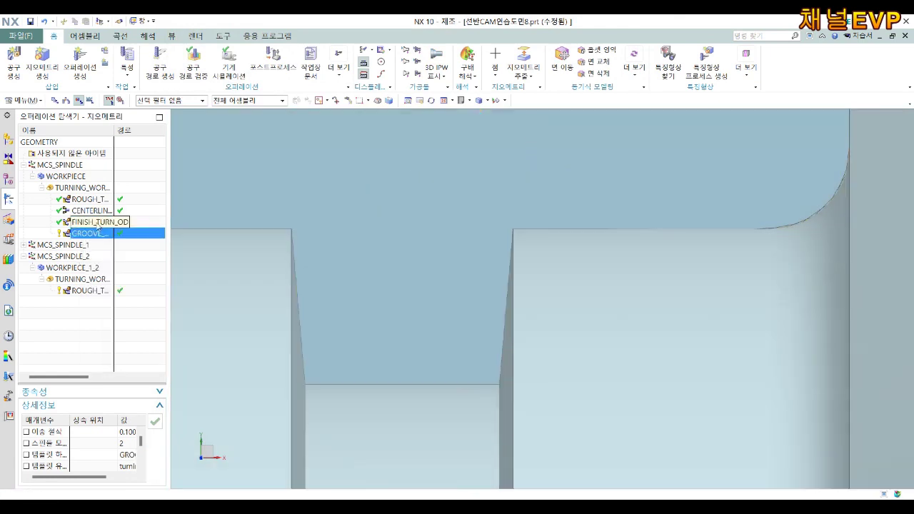
pyautogui.rightClick(96, 230)
pyautogui.click(93, 332)
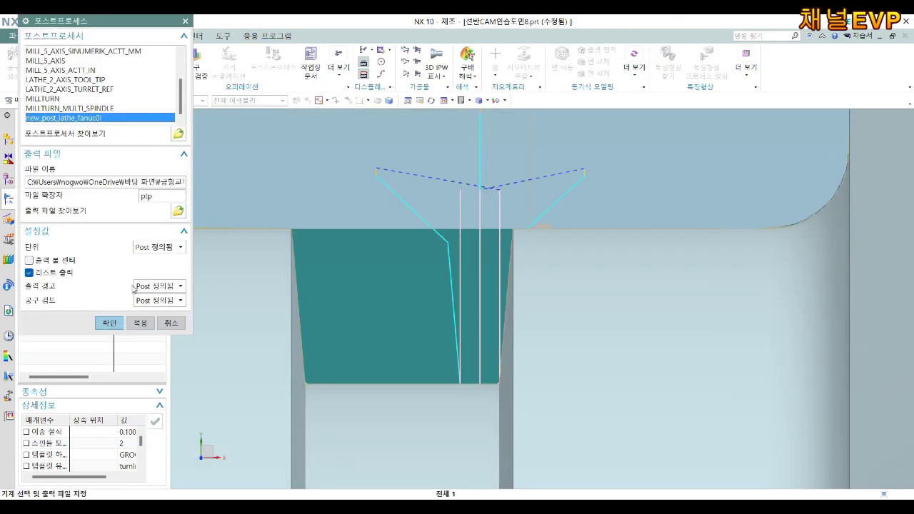
pyautogui.click(178, 211)
pyautogui.doubleClick(256, 385)
pyautogui.click(442, 386)
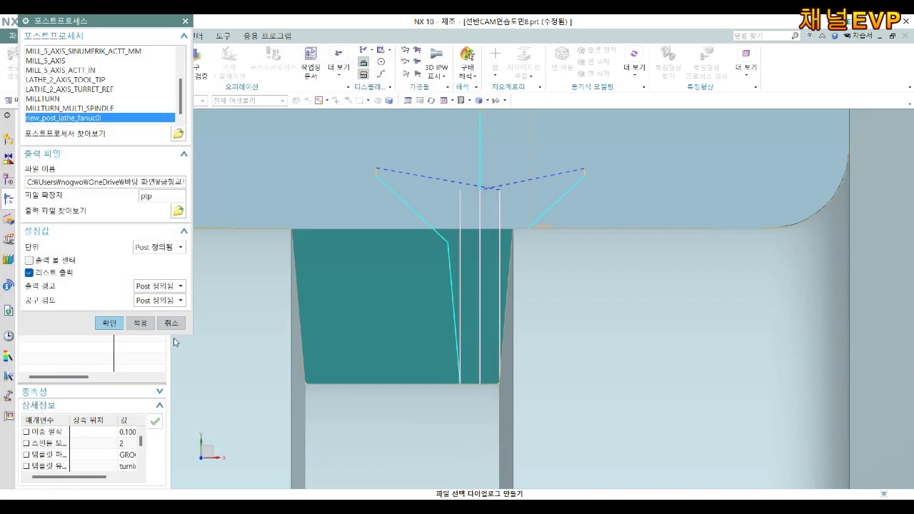
pyautogui.click(114, 327)
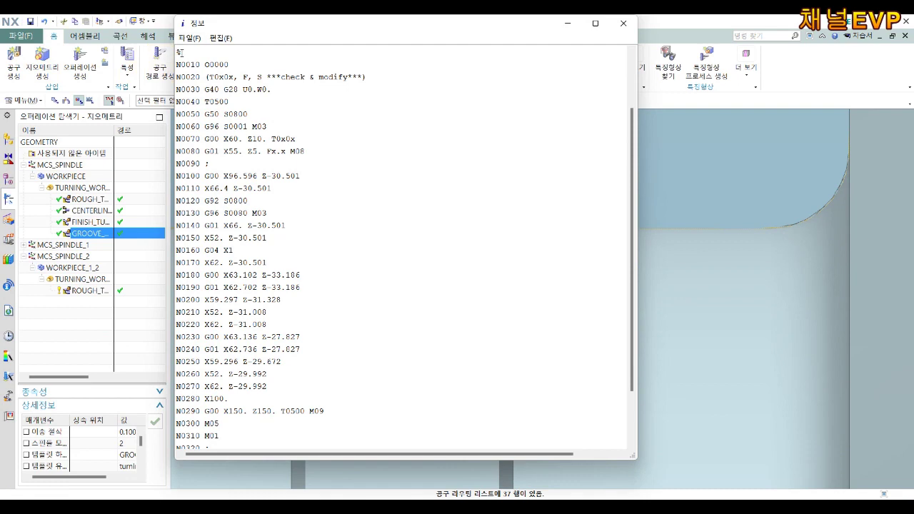
# Step: Save the groove NC listing as text, fit the part in view, and start opening it in Notepad
pyautogui.click(189, 37)
pyautogui.click(230, 51)
pyautogui.write('CNC선반CAM연습도면8-A 정')
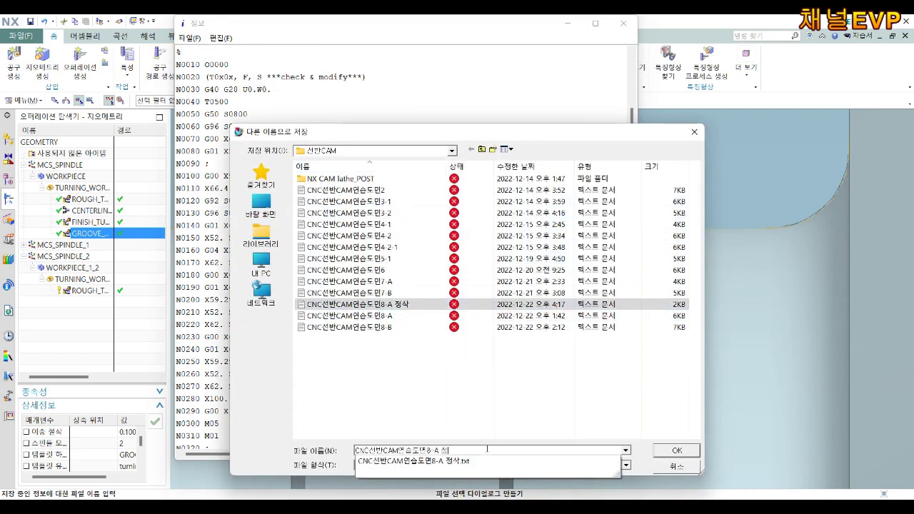
pyautogui.press('Return')
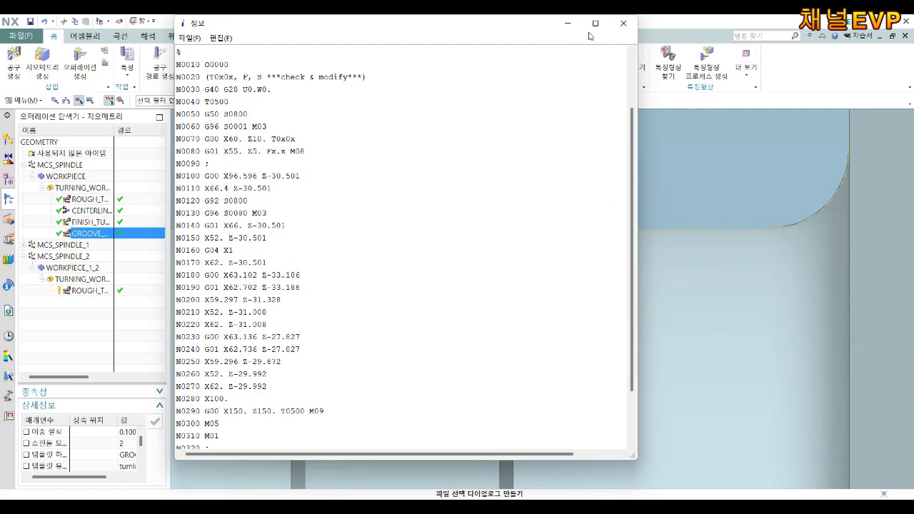
pyautogui.click(624, 23)
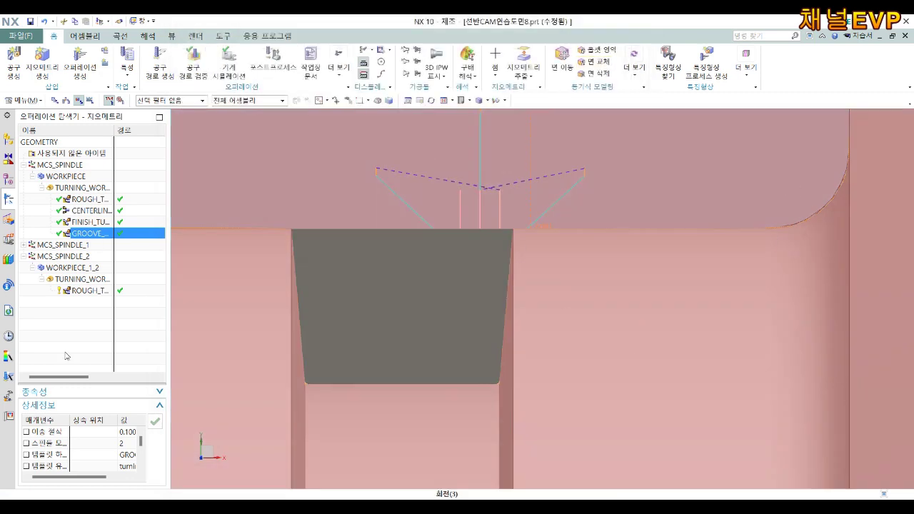
pyautogui.hotkey('ctrl', 'f')
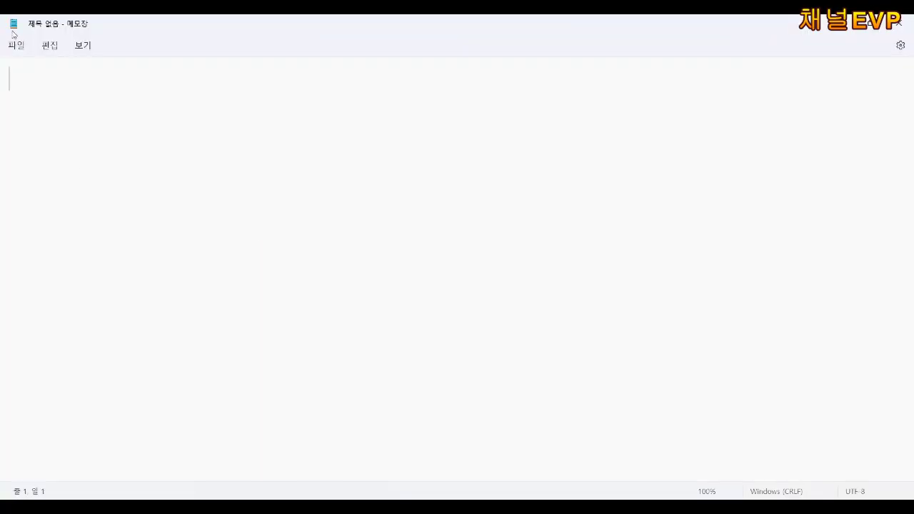
pyautogui.click(14, 43)
pyautogui.click(24, 105)
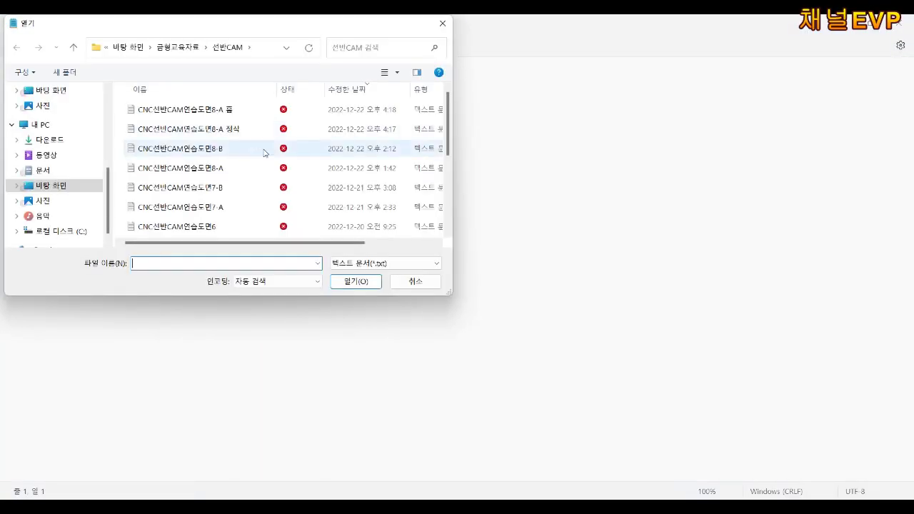
# Step: Open CNC선반CAM연습도면8-A 정삭, delete the header lines before N0040, and set spindle speed to 150
pyautogui.doubleClick(254, 130)
pyautogui.moveTo(12, 214); pyautogui.dragTo(1, 47)
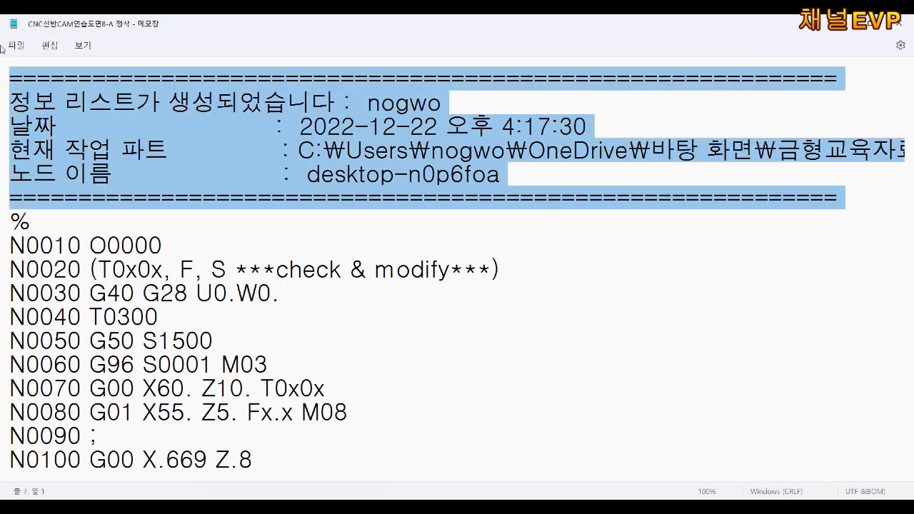
pyautogui.press('Delete')
pyautogui.press('Left')
pyautogui.press('BackSpace')
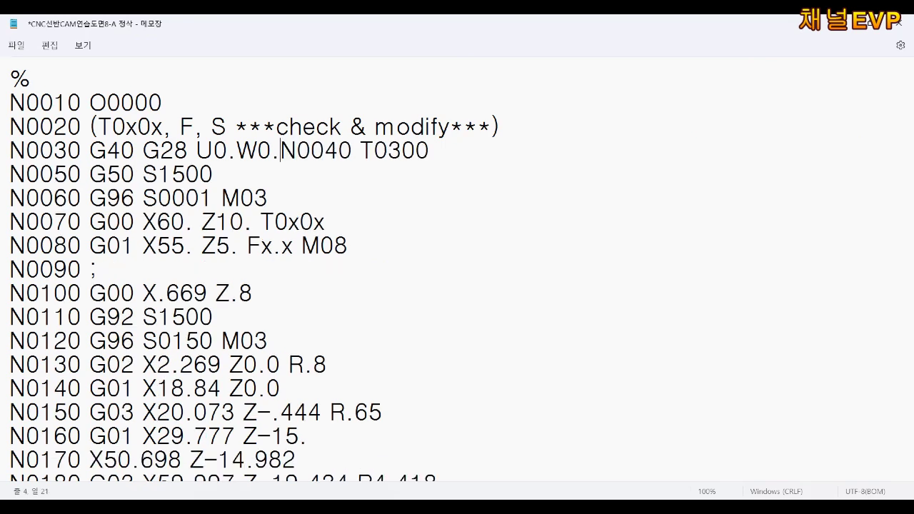
pyautogui.press('BackSpace')
pyautogui.press('BackSpace')
pyautogui.press('BackSpace')
pyautogui.press('BackSpace')
pyautogui.press('BackSpace')
pyautogui.press('BackSpace')
pyautogui.press('BackSpace')
pyautogui.press('BackSpace')
pyautogui.press('BackSpace')
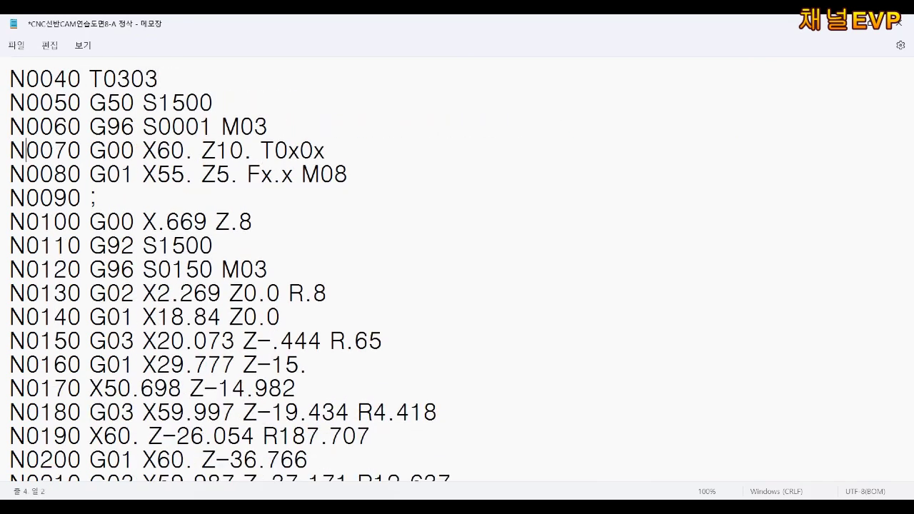
pyautogui.press('BackSpace')
pyautogui.press('BackSpace')
pyautogui.press('BackSpace')
pyautogui.write('150')
# Step: Replace lines N0070–N0090 with a G00 X-2. Z3. approach move
pyautogui.moveTo(96, 197)
pyautogui.mouseDown()
pyautogui.moveTo(25, 174)
pyautogui.moveTo(9, 150)
pyautogui.mouseUp()
pyautogui.press('Delete')
pyautogui.press('Delete')
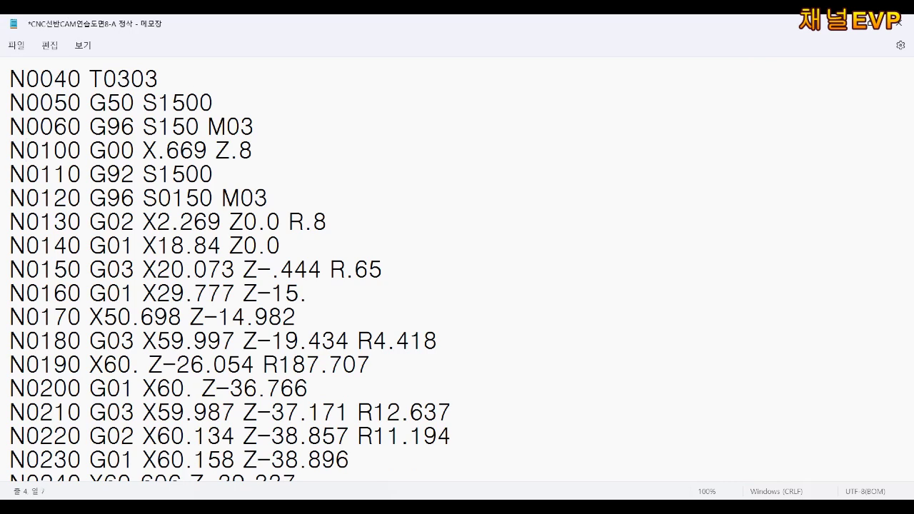
pyautogui.press('Up')
pyautogui.press('End')
pyautogui.press('Return')
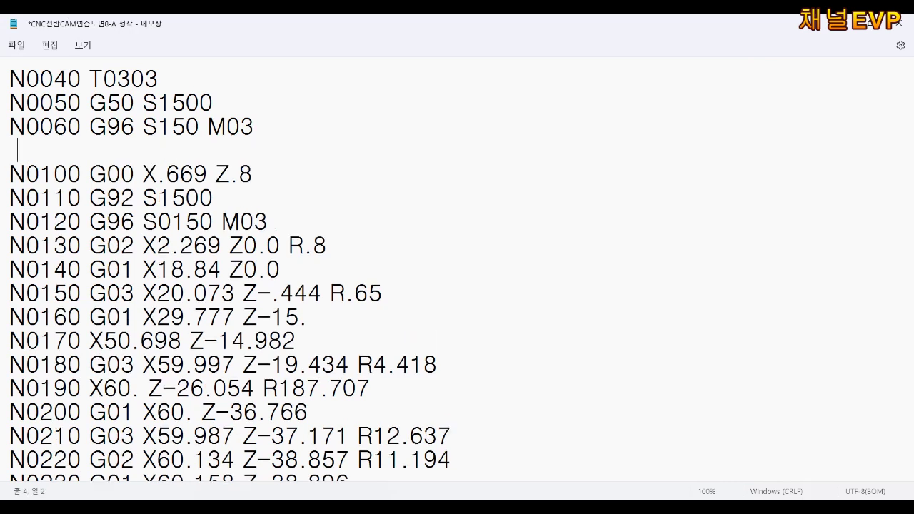
pyautogui.write('G00 X')
pyautogui.write('-2. Z3')
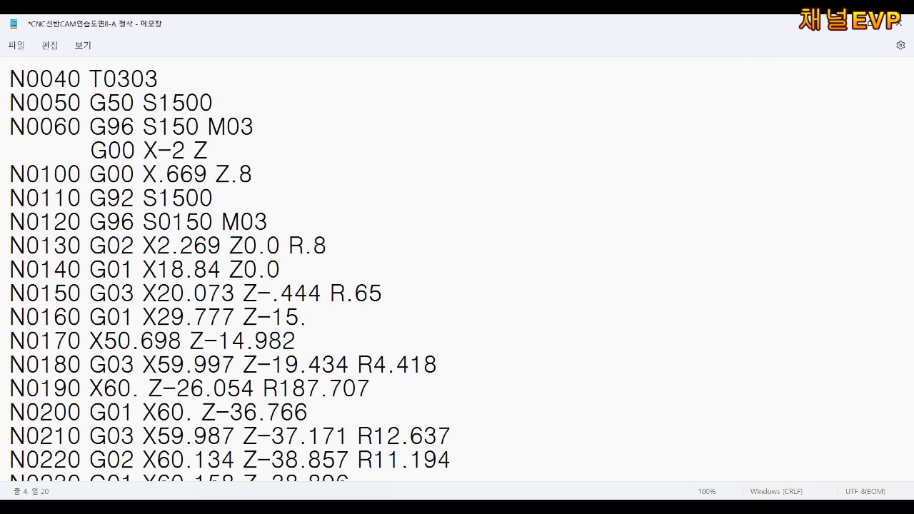
pyautogui.write('.')
# Step: Change N0100 to G01 with F0.1 M08, delete N0110–N0120, and save
pyautogui.press('Down')
pyautogui.press('Delete')
pyautogui.write('1')
pyautogui.press('Down')
pyautogui.press('End')
pyautogui.write('F0')
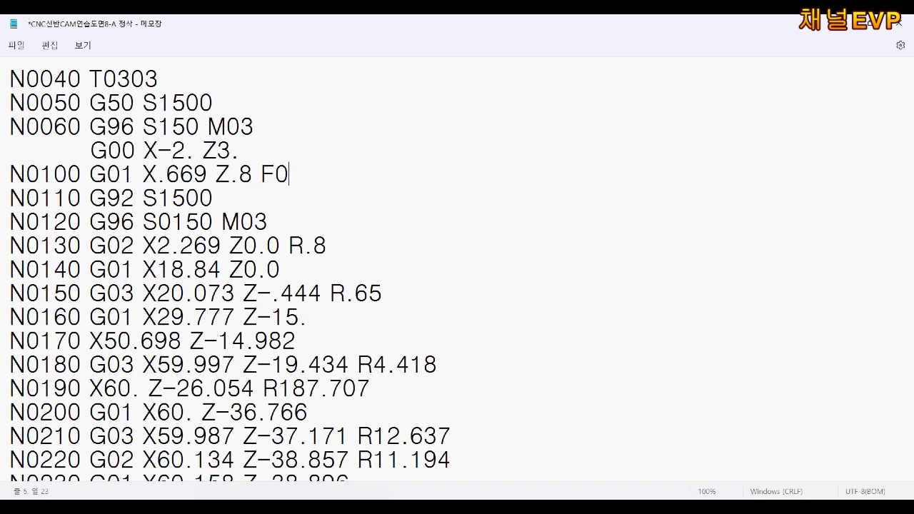
pyautogui.write('.1 M08')
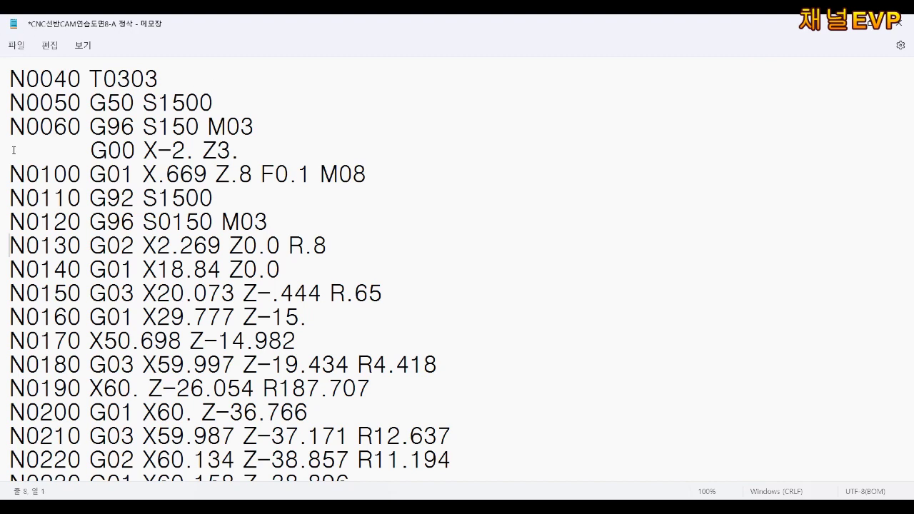
pyautogui.press('BackSpace')
pyautogui.press('BackSpace')
pyautogui.press('BackSpace')
pyautogui.press('BackSpace')
pyautogui.press('BackSpace')
pyautogui.press('BackSpace')
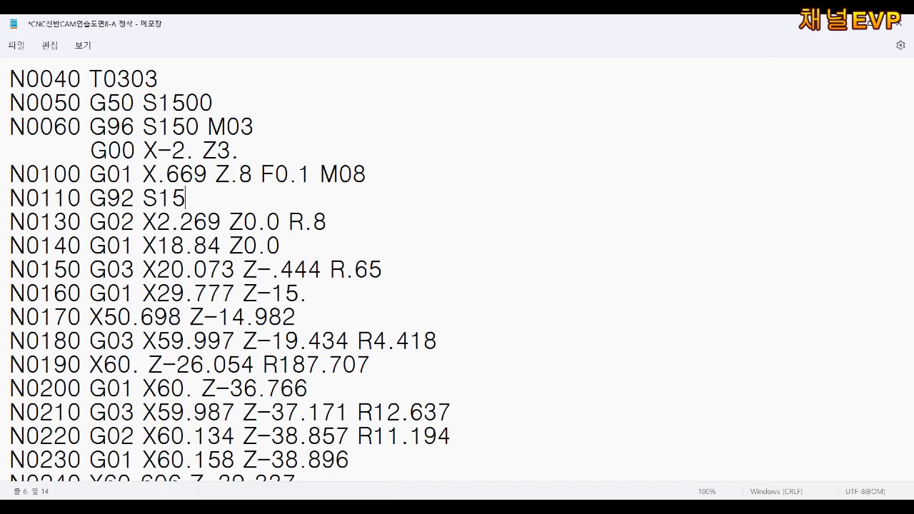
pyautogui.press('BackSpace')
pyautogui.press('BackSpace')
pyautogui.press('BackSpace')
pyautogui.press('BackSpace')
pyautogui.press('BackSpace')
pyautogui.press('BackSpace')
pyautogui.hotkey('ctrl', 's')
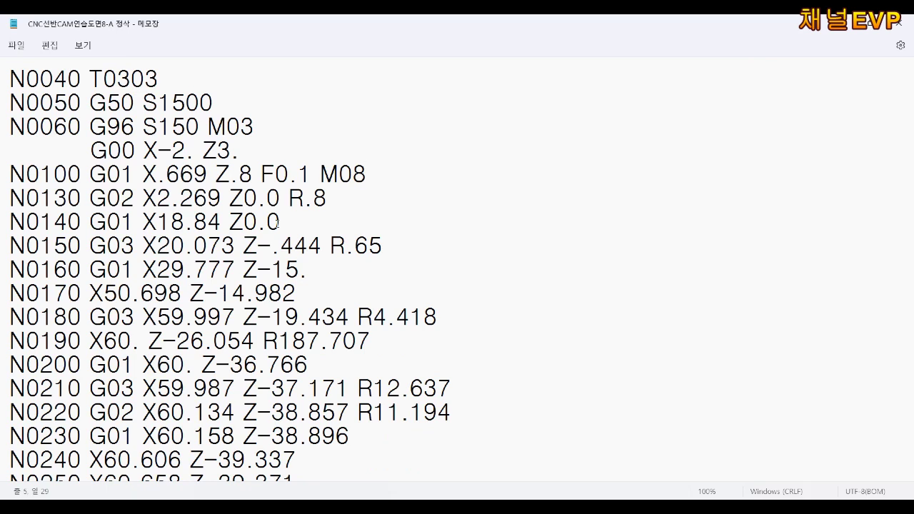
# Step: Delete the trailing M02 and % lines, save, and select the whole finishing program
pyautogui.press('Down')
pyautogui.press('Down')
pyautogui.press('Down')
pyautogui.press('Down')
pyautogui.press('Down')
pyautogui.press('Down')
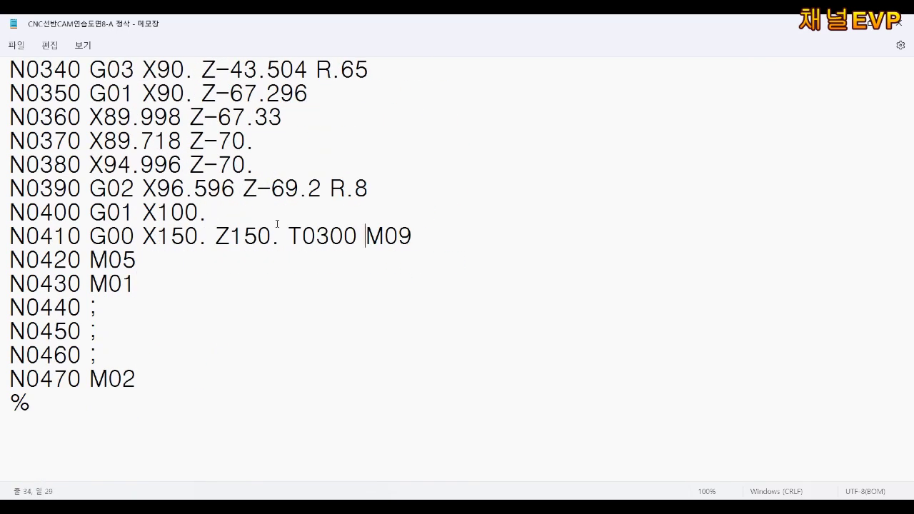
pyautogui.press('BackSpace')
pyautogui.press('BackSpace')
pyautogui.press('BackSpace')
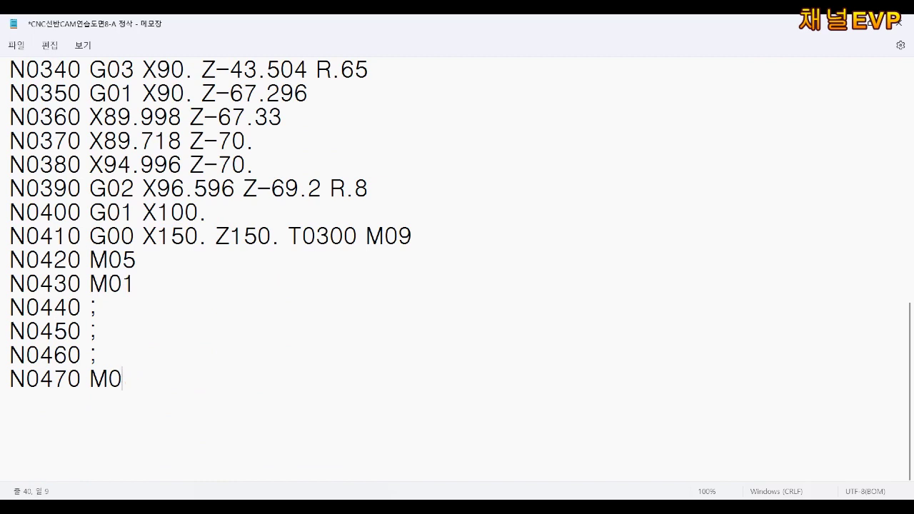
pyautogui.press('BackSpace')
pyautogui.press('BackSpace')
pyautogui.press('BackSpace')
pyautogui.press('BackSpace')
pyautogui.press('BackSpace')
pyautogui.press('BackSpace')
pyautogui.hotkey('ctrl', 's')
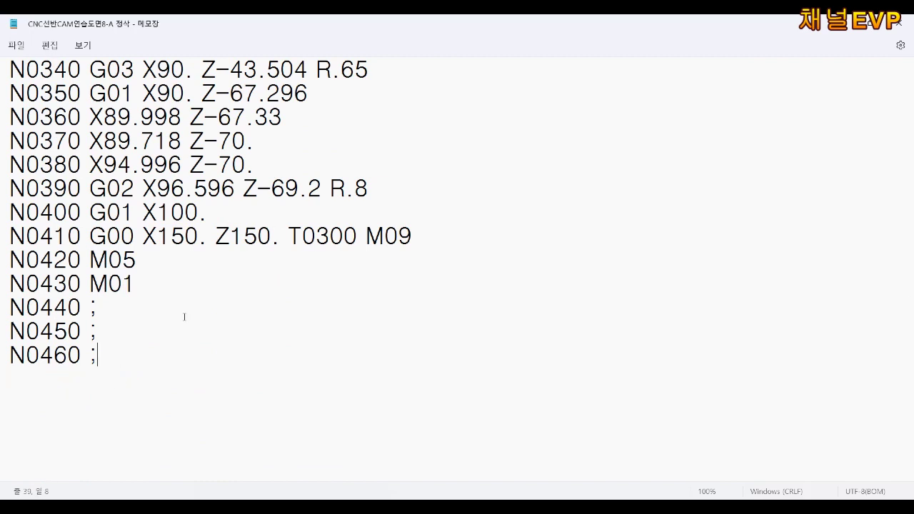
pyautogui.hotkey('ctrl', 'a')
pyautogui.scroll(9, 172, 228)
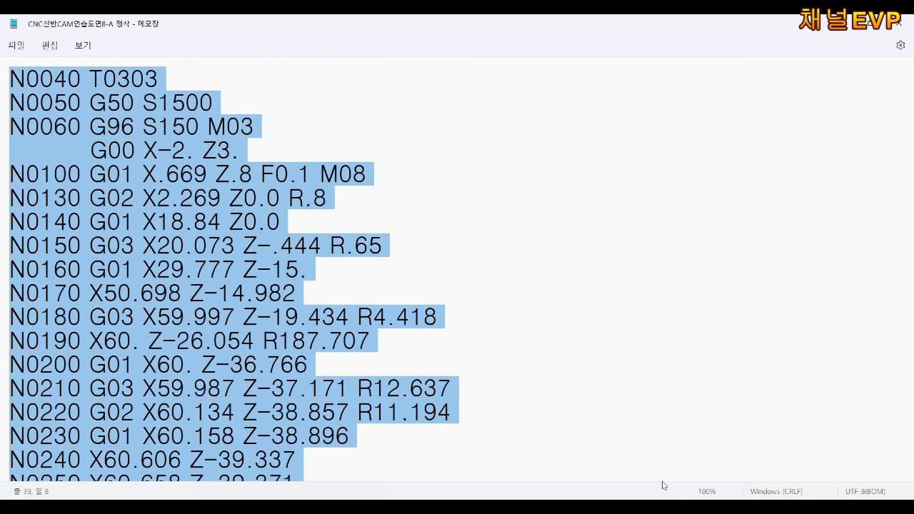
pyautogui.click(704, 441)
pyautogui.scroll(4, 411, 289)
pyautogui.scroll(5, 411, 290)
pyautogui.scroll(8, 410, 289)
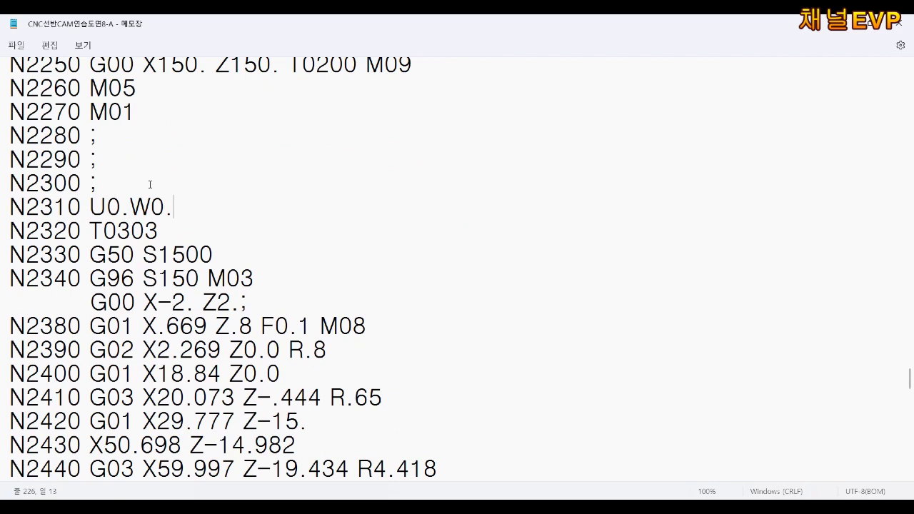
# Step: Paste the finishing blocks after N2300 and delete the old N2310–N2750 section and blank lines
pyautogui.hotkey('ctrl', 'v')
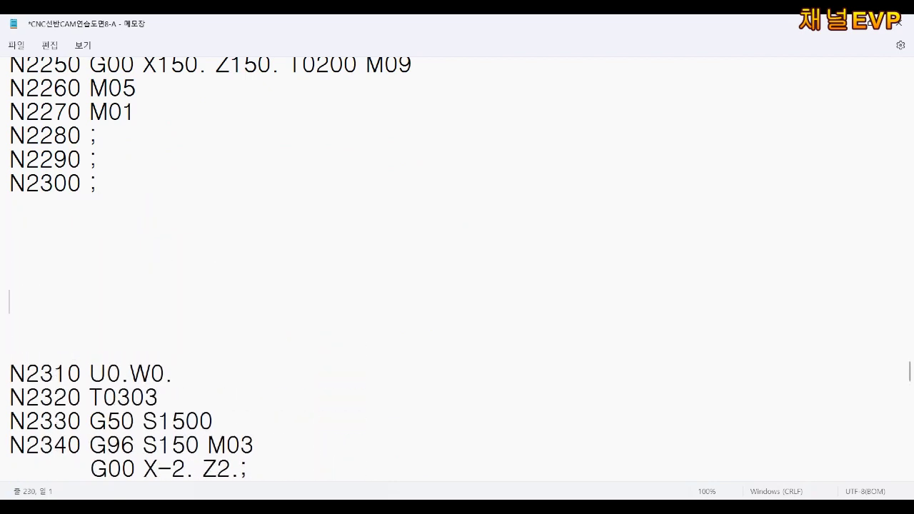
pyautogui.press('Down')
pyautogui.press('Down')
pyautogui.press('Down')
pyautogui.press('Down')
pyautogui.press('Down')
pyautogui.press('Down')
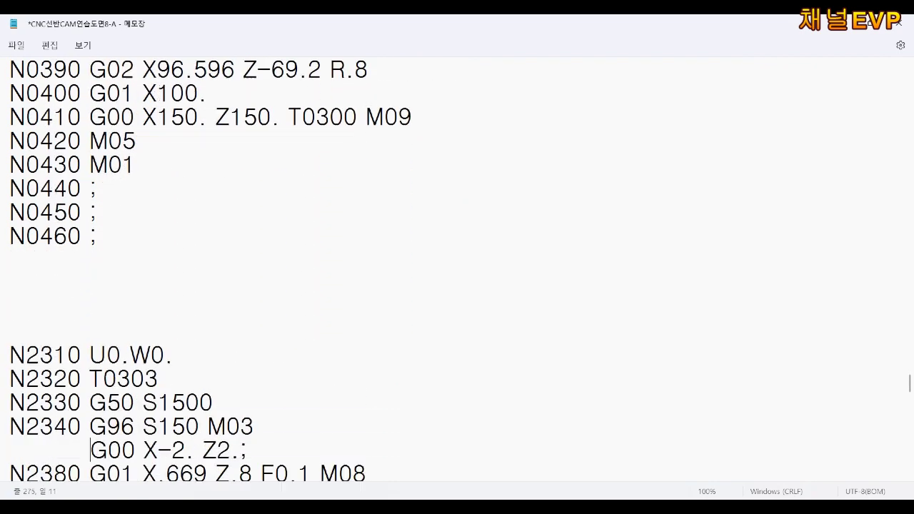
pyautogui.press('Down')
pyautogui.press('Down')
pyautogui.press('Down')
pyautogui.press('Down')
pyautogui.press('Down')
pyautogui.press('Down')
pyautogui.press('Down')
pyautogui.press('Down')
pyautogui.press('Down')
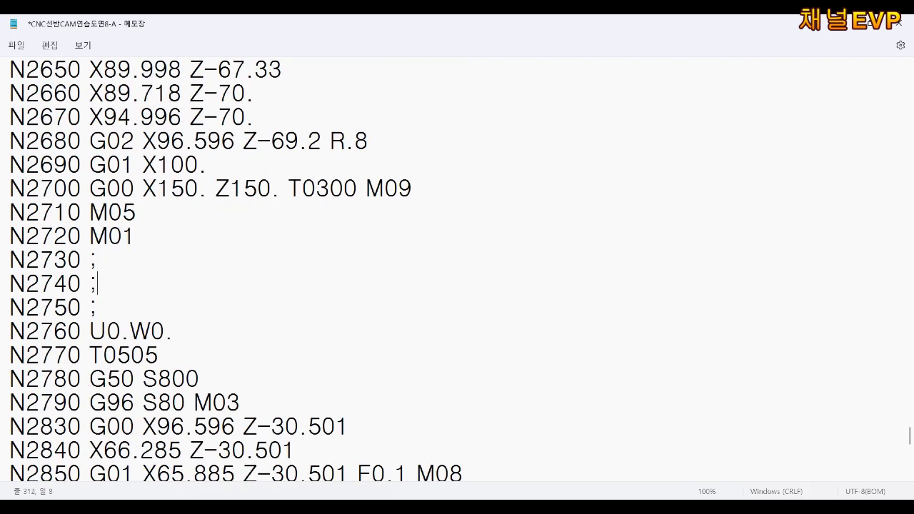
pyautogui.press('Return')
pyautogui.press('Return')
pyautogui.press('Return')
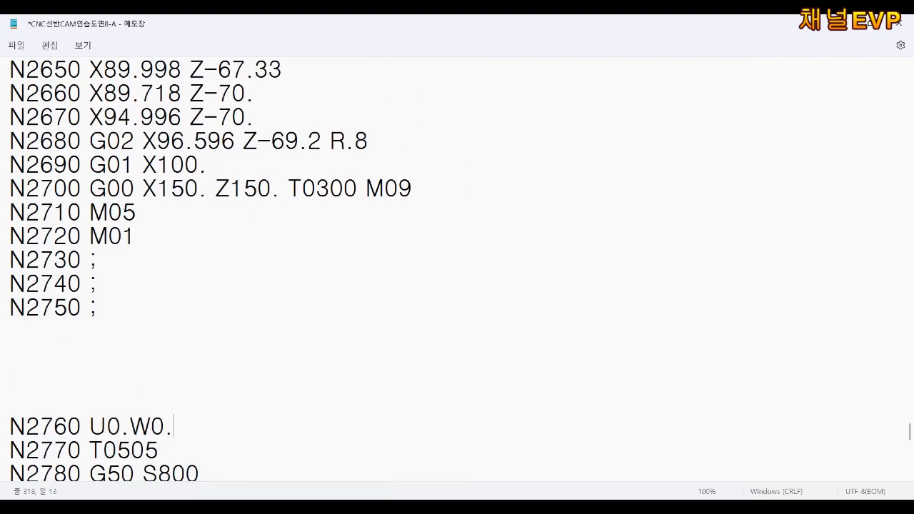
pyautogui.hotkey('shift', 'Up')
pyautogui.hotkey('shift', 'Up')
pyautogui.hotkey('shift', 'Up')
pyautogui.hotkey('shift', 'Up')
pyautogui.hotkey('shift', 'Up')
pyautogui.hotkey('shift', 'Up')
pyautogui.press('Delete')
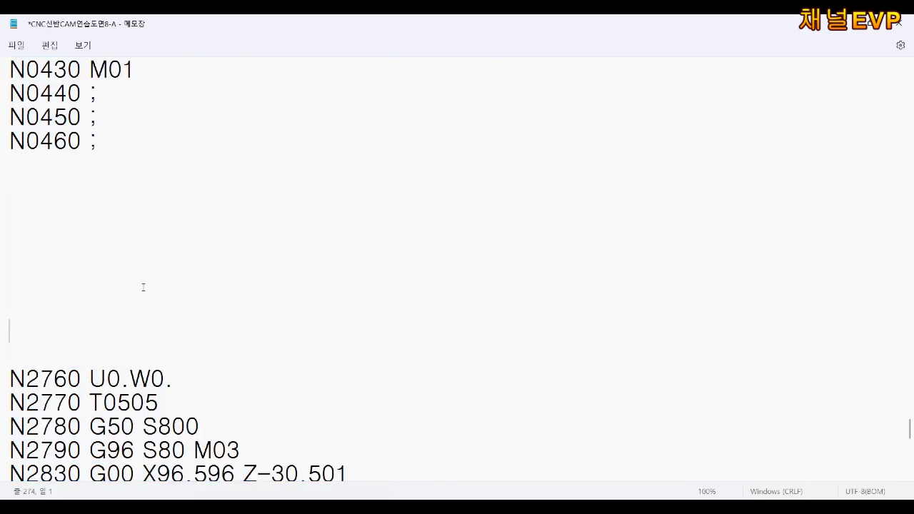
pyautogui.press('Down')
pyautogui.press('BackSpace')
pyautogui.press('BackSpace')
pyautogui.press('BackSpace')
pyautogui.press('BackSpace')
pyautogui.press('BackSpace')
pyautogui.press('BackSpace')
pyautogui.press('BackSpace')
# Step: Save the updated CNC선반CAM연습도면8-A program and check it through to the end
pyautogui.scroll(9, 217, 293)
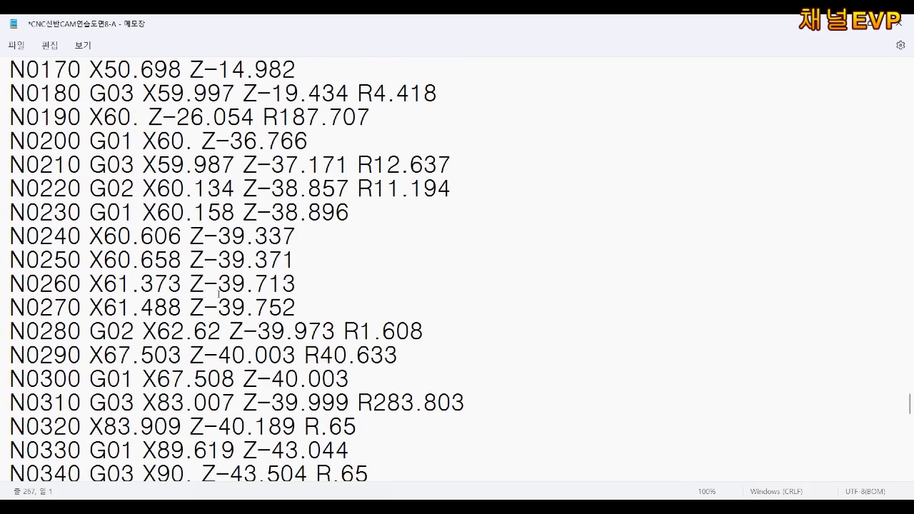
pyautogui.scroll(10, 218, 293)
pyautogui.scroll(-1, 226, 302)
pyautogui.hotkey('ctrl', 's')
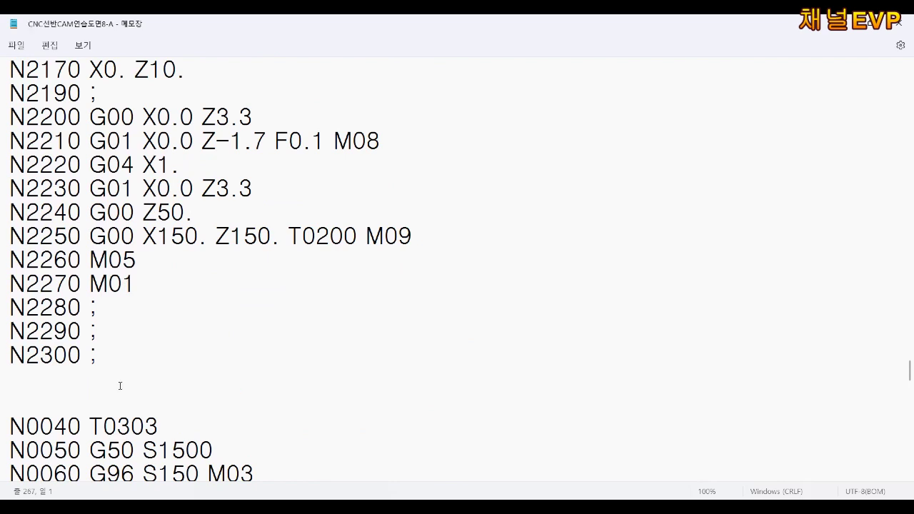
pyautogui.scroll(-2, 146, 377)
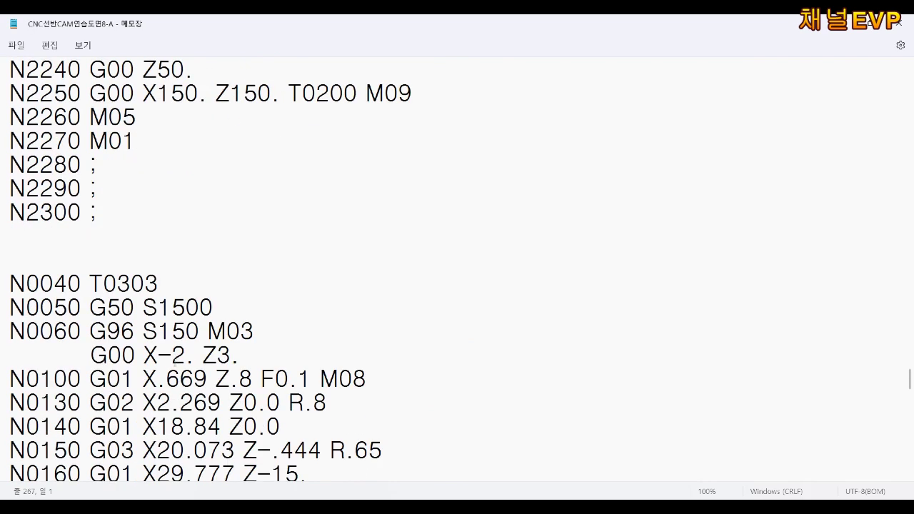
pyautogui.scroll(-2, 66, 264)
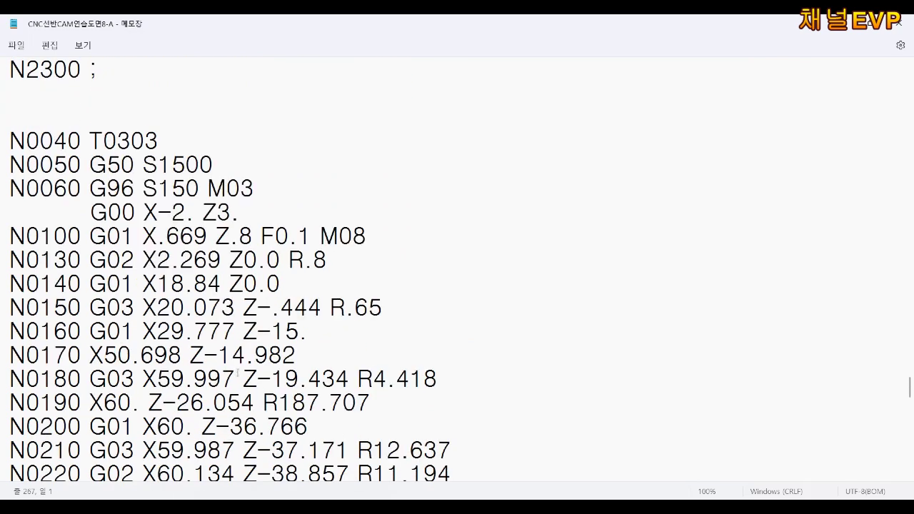
pyautogui.scroll(-3, 234, 368)
pyautogui.scroll(5, 232, 370)
pyautogui.scroll(-1, 230, 372)
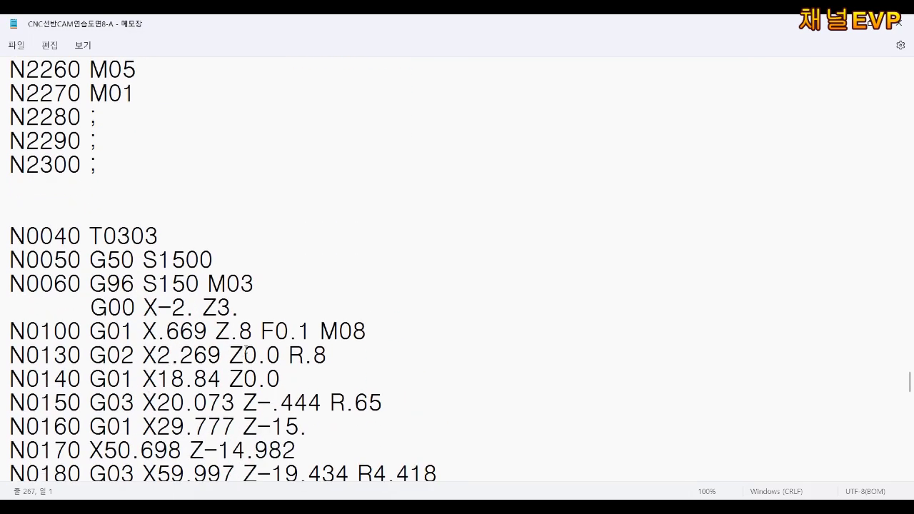
pyautogui.hotkey('ctrl', 'End')
pyautogui.scroll(9, 227, 375)
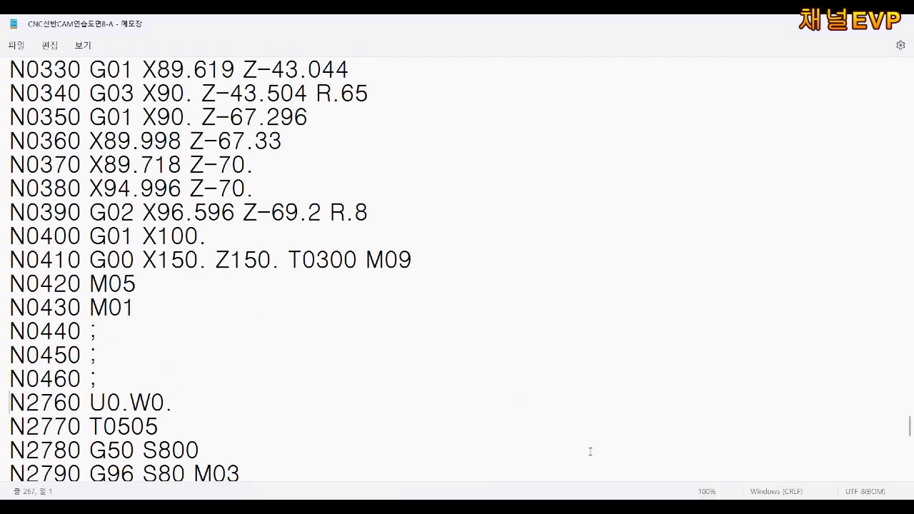
# Step: Open the 8-A groove program file in Notepad
pyautogui.click(680, 472)
pyautogui.click(367, 173)
pyautogui.click(15, 45)
pyautogui.click(22, 105)
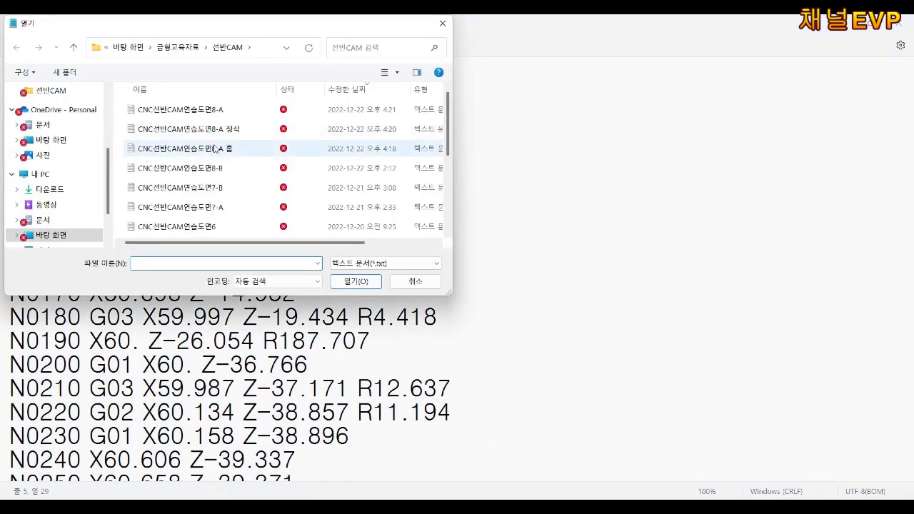
pyautogui.doubleClick(214, 147)
# Step: Delete the header lines N0010–N0030 and the empty top line from the groove program
pyautogui.moveTo(29, 220); pyautogui.dragTo(1, 70)
pyautogui.press('Delete')
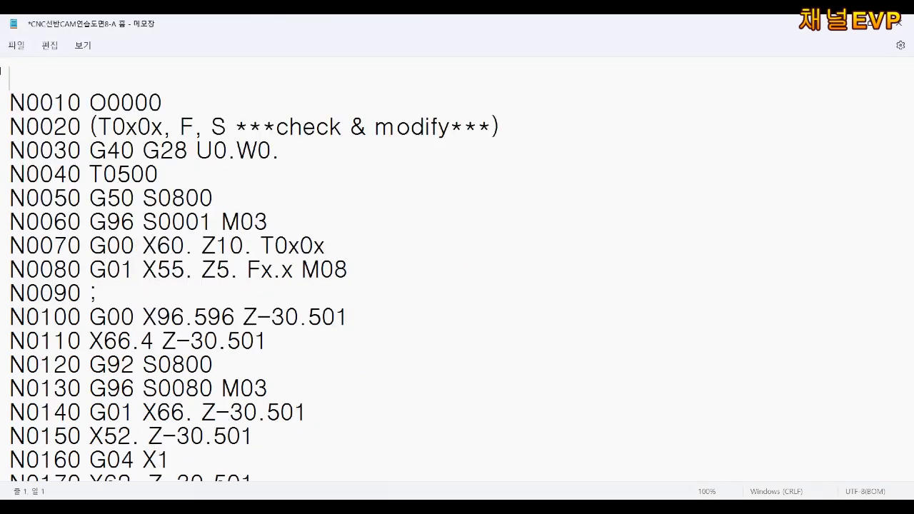
pyautogui.moveTo(143, 150); pyautogui.dragTo(159, 173)
pyautogui.moveTo(280, 150); pyautogui.dragTo(1, 71)
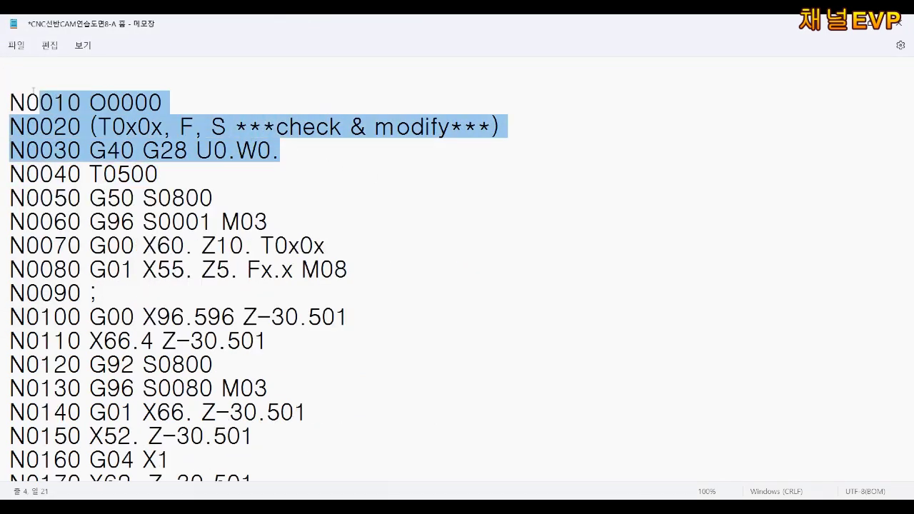
pyautogui.press('Delete')
pyautogui.press('Delete')
pyautogui.press('Delete')
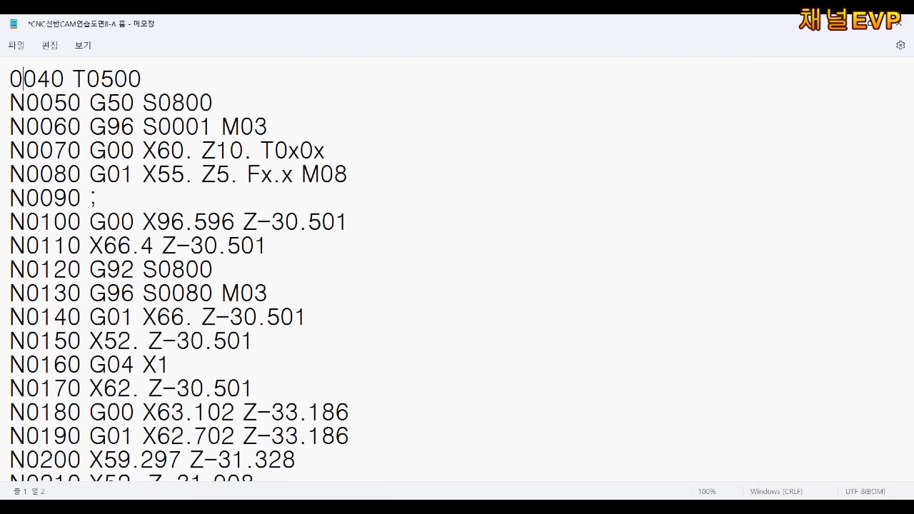
pyautogui.write('5')
pyautogui.press('Delete')
# Step: Replace the S0001 speed and approach/spindle lines with 80 and '0.1 M0', then save
pyautogui.press('Delete')
pyautogui.press('Delete')
pyautogui.press('Delete')
pyautogui.write('80')
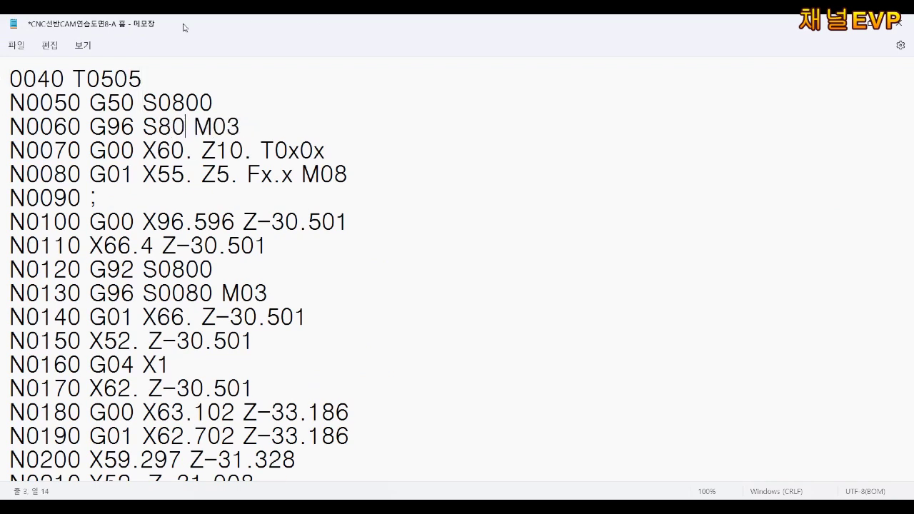
pyautogui.moveTo(98, 199); pyautogui.dragTo(1, 154)
pyautogui.press('Delete')
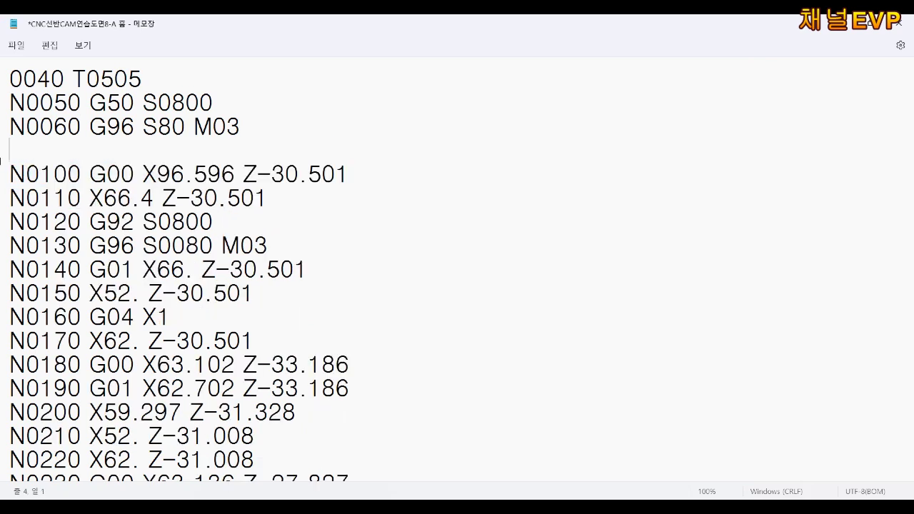
pyautogui.press('Delete')
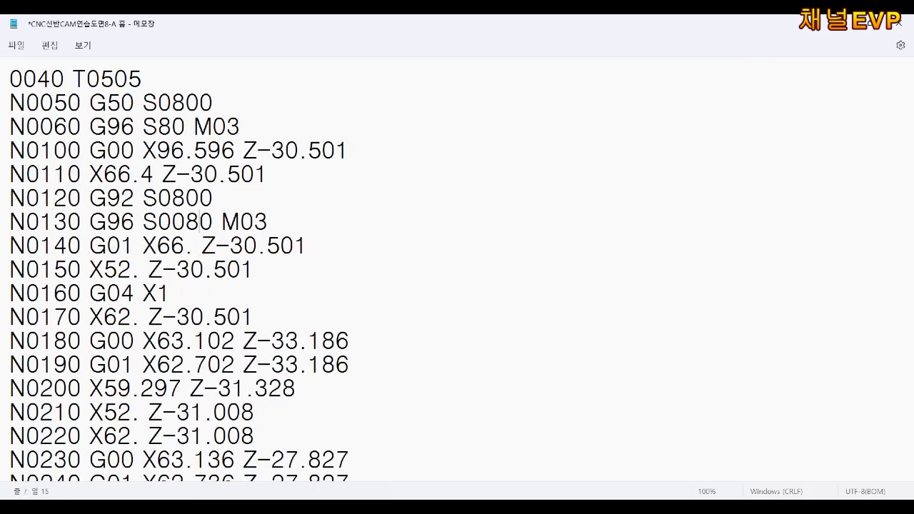
pyautogui.press('BackSpace')
pyautogui.press('BackSpace')
pyautogui.press('BackSpace')
pyautogui.press('BackSpace')
pyautogui.press('BackSpace')
pyautogui.press('BackSpace')
pyautogui.press('BackSpace')
pyautogui.press('BackSpace')
pyautogui.press('BackSpace')
pyautogui.press('BackSpace')
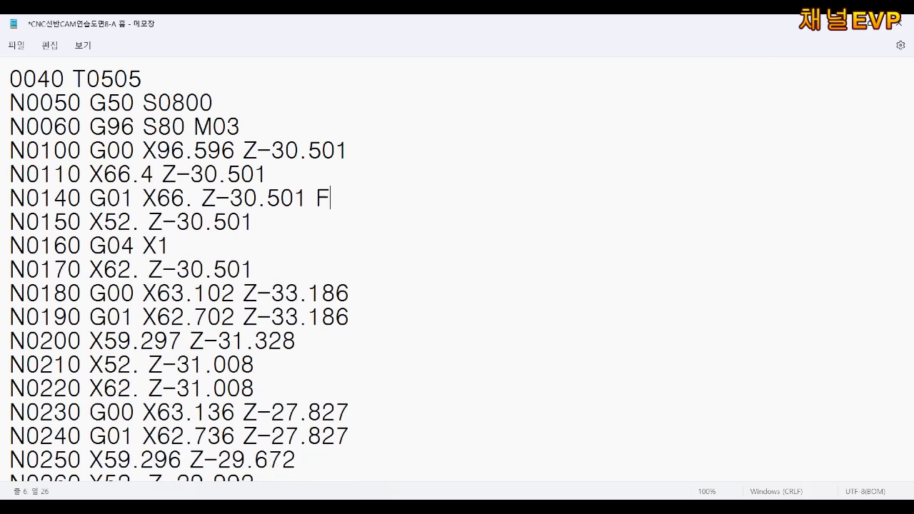
pyautogui.write('0.1 M0')
pyautogui.hotkey('ctrl', 's')
# Step: Insert G0 before X100. on N0280 and save the grooving program
pyautogui.press('Down')
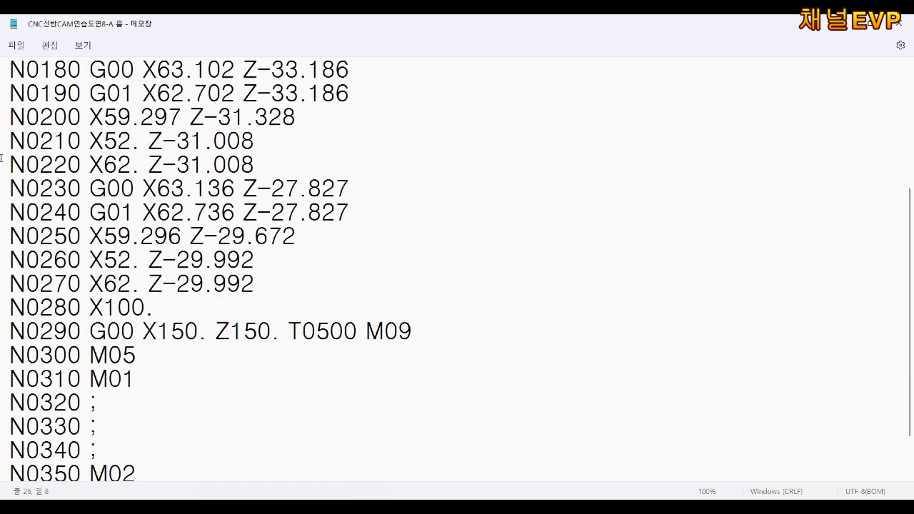
pyautogui.press('Down')
pyautogui.press('Down')
pyautogui.press('Down')
pyautogui.click(89, 212)
pyautogui.write('G0')
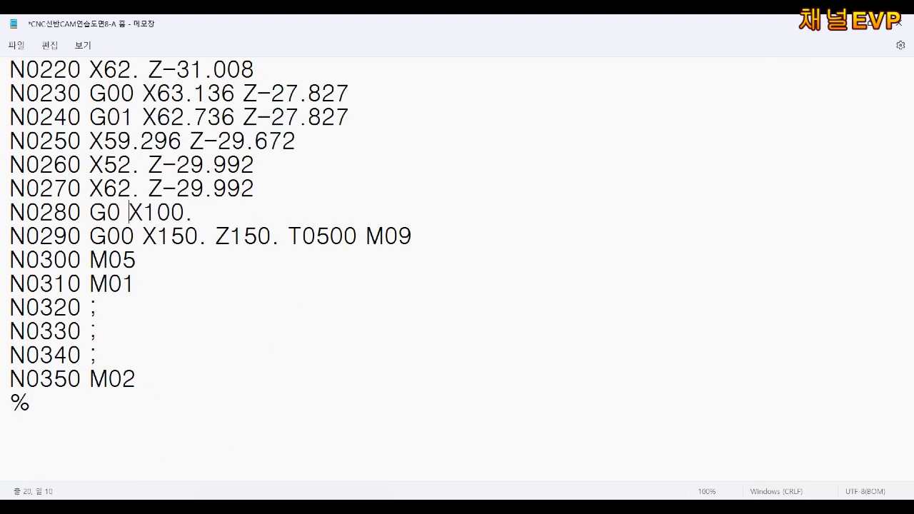
pyautogui.hotkey('ctrl', 's')
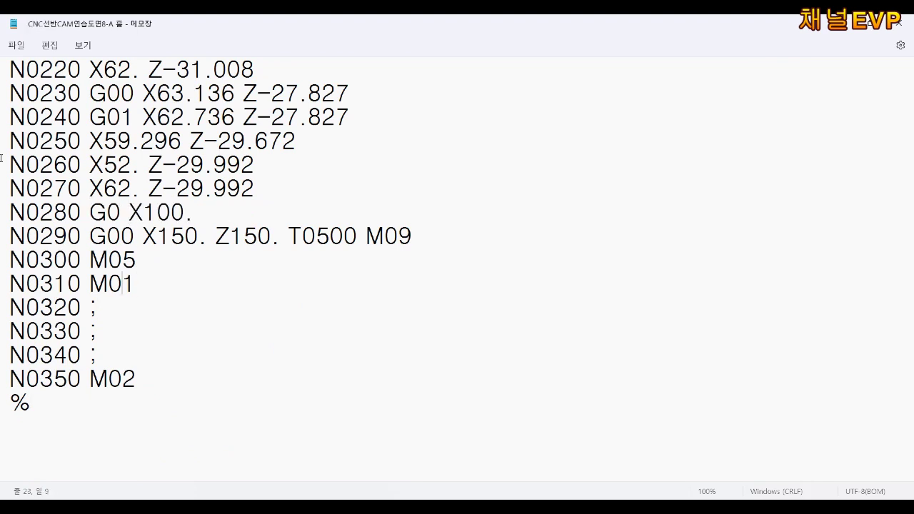
# Step: Copy the grooving program over the old groove section of the 8-A file and save
pyautogui.hotkey('ctrl', 'a')
pyautogui.scroll(2, 169, 260)
pyautogui.scroll(3, 169, 260)
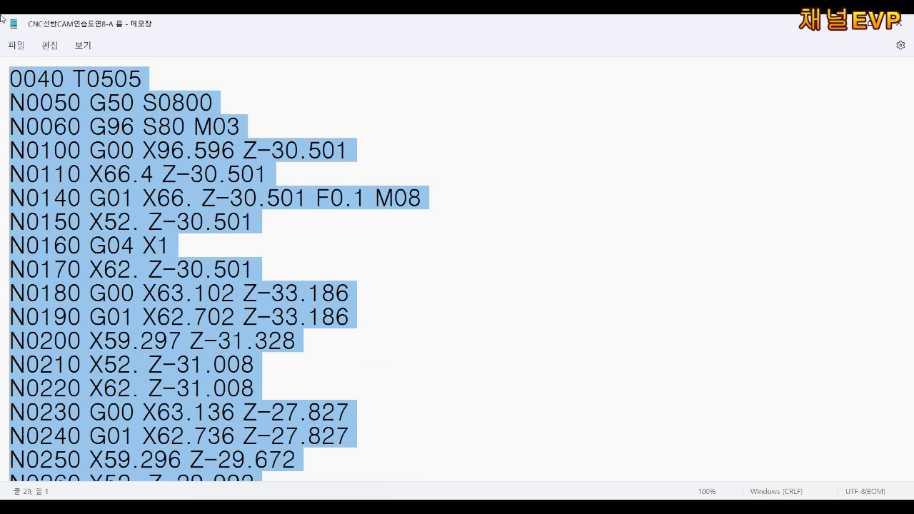
pyautogui.hotkey('ctrl', 'v')
pyautogui.scroll(-4, 233, 282)
pyautogui.scroll(-3, 233, 282)
pyautogui.scroll(3, 233, 282)
pyautogui.hotkey('ctrl', 'shift', 'End')
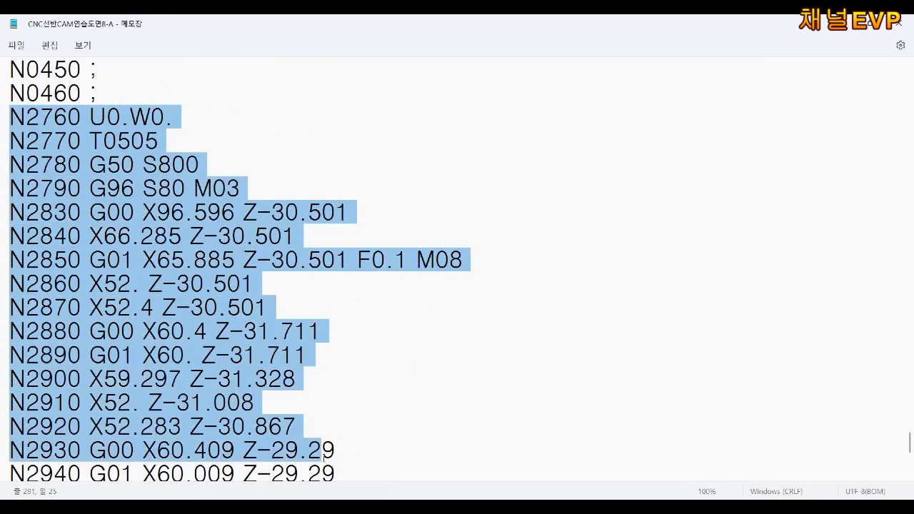
pyautogui.write('0040 T0505 N0050 G50 S0800 N0060 G96 S80 M03 N0100 G00 X96.596 Z-30.501 N0110 X66.4 Z-30.501 N0140 G01 X66. Z-30.501 F0.1 M08 N0150 X52. Z-30.501 N0160 G04 X1 N0170 X62. Z-30.501 N0180 G00 X63.102 Z-33.186 N0190 G01 X62.702 Z-33.186 N0200 X59.297 Z-31.328 N0210 X52. Z-31.008 N0220 X62. Z-31.008 N0230 G00 X63.136 Z-27.827 N0240 G01 X62.736 Z-27.827 N0250 X59.296 Z-29.672 N0260 X52. Z-29.992 N0270 X62. Z-29.992 N0280 G0 X100. N0290 G00 X150. Z150. T0500 M09 N0300 M05 N0310 M01 N0320 ; N0330 ; N0340 ; N0350 M02 %')
pyautogui.scroll(2, 321, 443)
pyautogui.scroll(3, 314, 339)
pyautogui.hotkey('ctrl', 's')
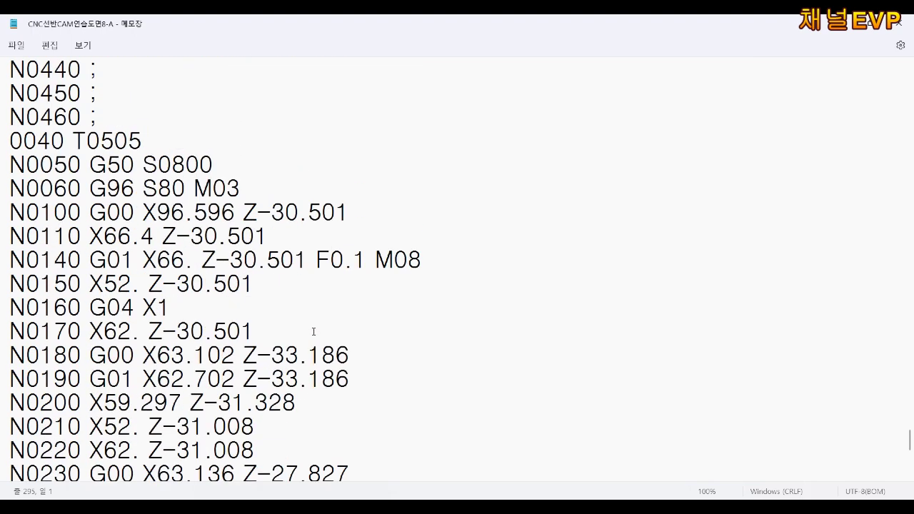
pyautogui.scroll(1, 292, 259)
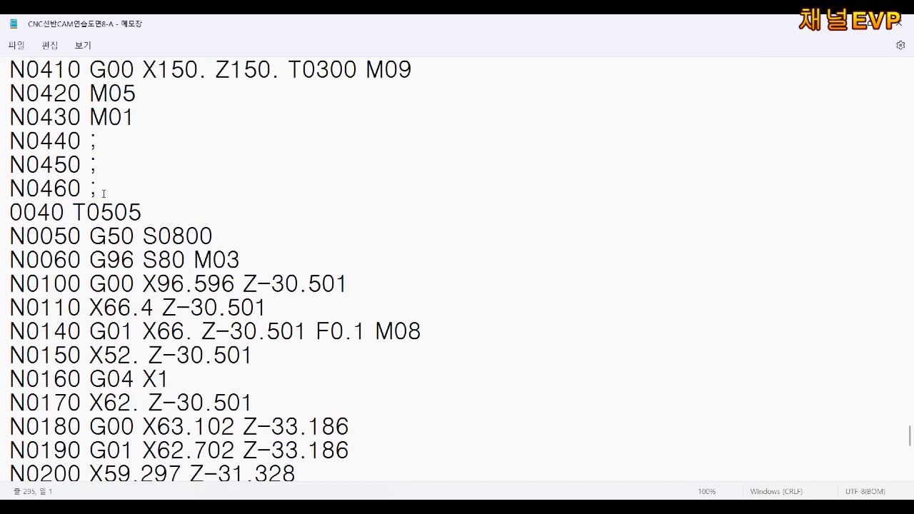
# Step: Reload the program in GV-CNC, clear the alarm with RESET, and return the turret to reference
pyautogui.click(477, 306)
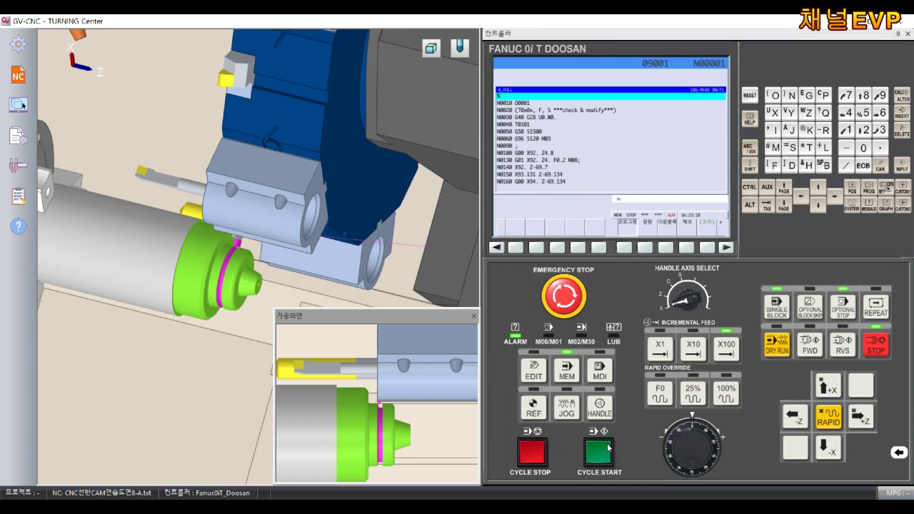
pyautogui.click(750, 95)
pyautogui.click(546, 412)
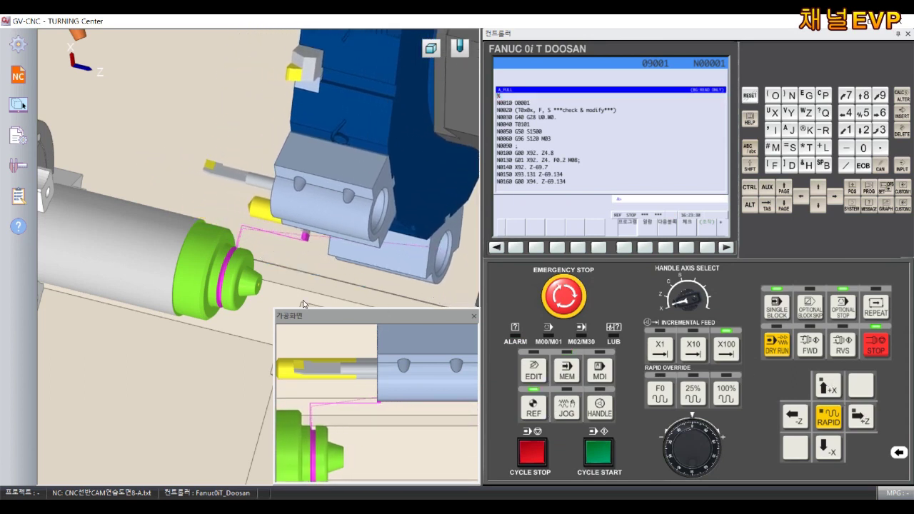
# Step: Reset the workpiece to raw bar stock and switch the controller to MEM mode
pyautogui.moveTo(228, 271); pyautogui.dragTo(201, 263)
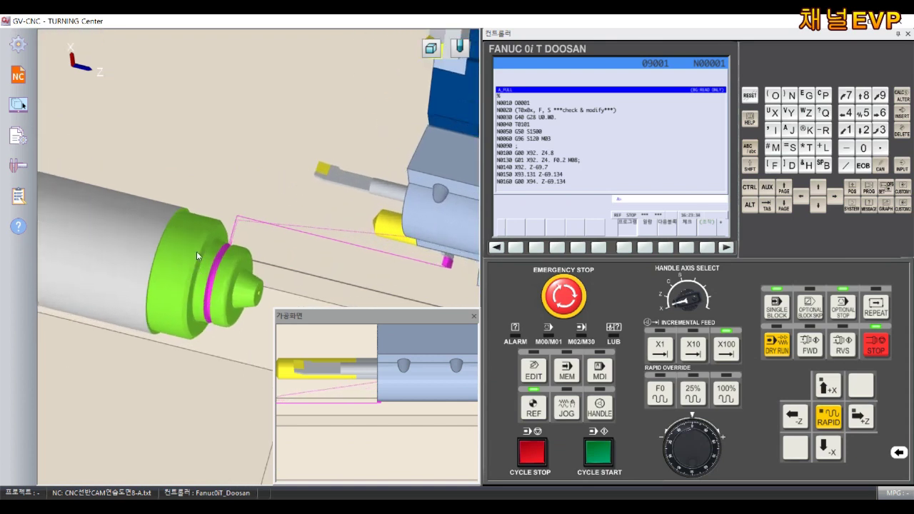
pyautogui.rightClick(249, 172)
pyautogui.click(290, 173)
pyautogui.moveTo(314, 175); pyautogui.dragTo(273, 193)
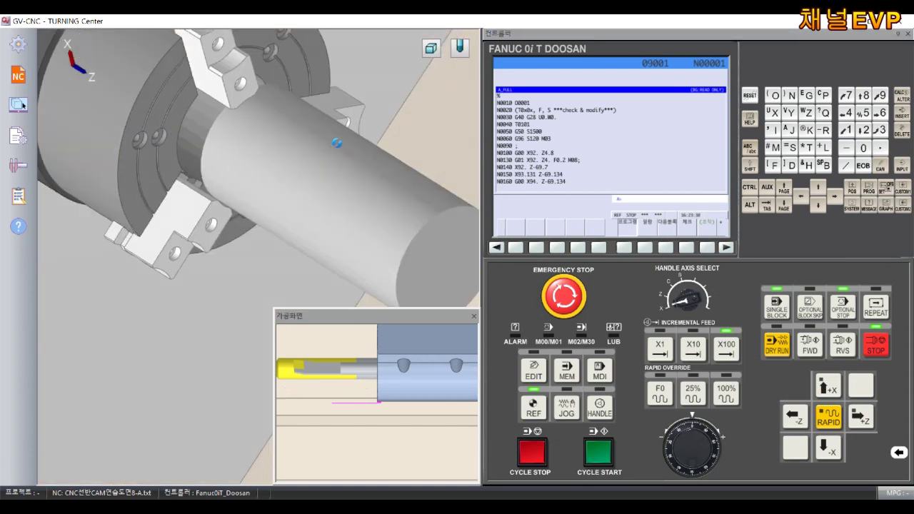
pyautogui.scroll(3, 272, 194)
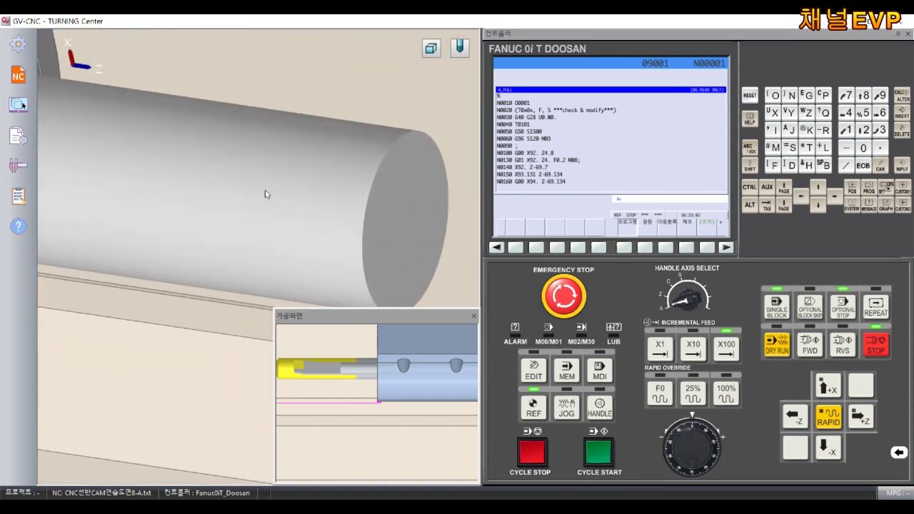
pyautogui.click(573, 380)
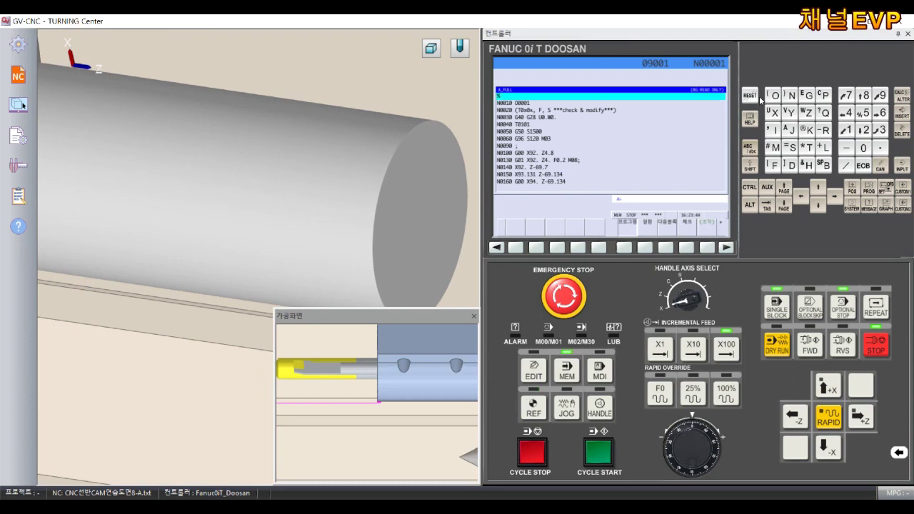
# Step: Run program O9001 with CYCLE START until the undefined-address alarm at N00267
pyautogui.click(590, 463)
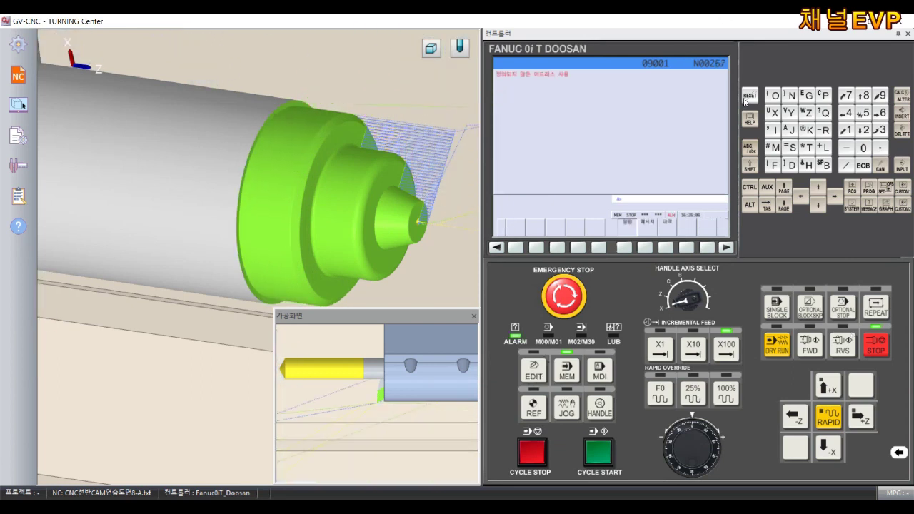
# Step: Correct the groove block to G04 X1. and G01 X62. on N0170, then accept GV-CNC's reload
pyautogui.click(870, 189)
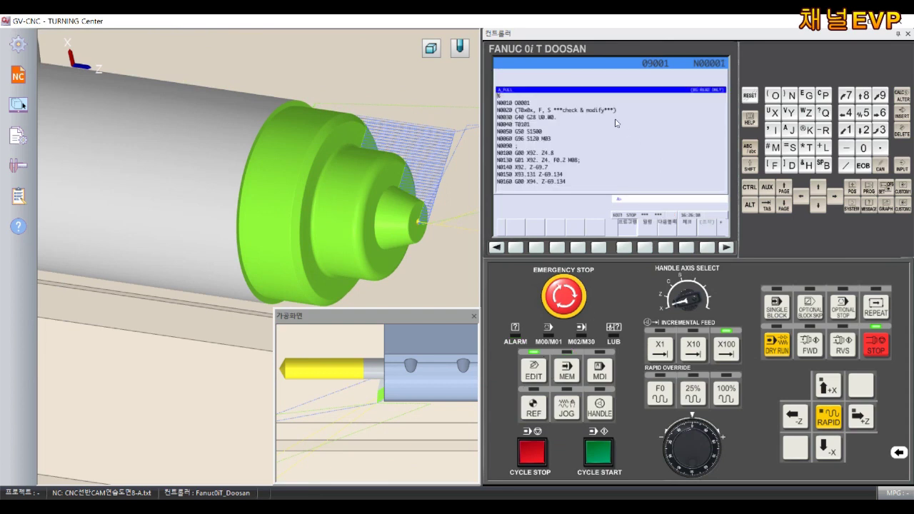
pyautogui.hotkey('alt', 'Tab')
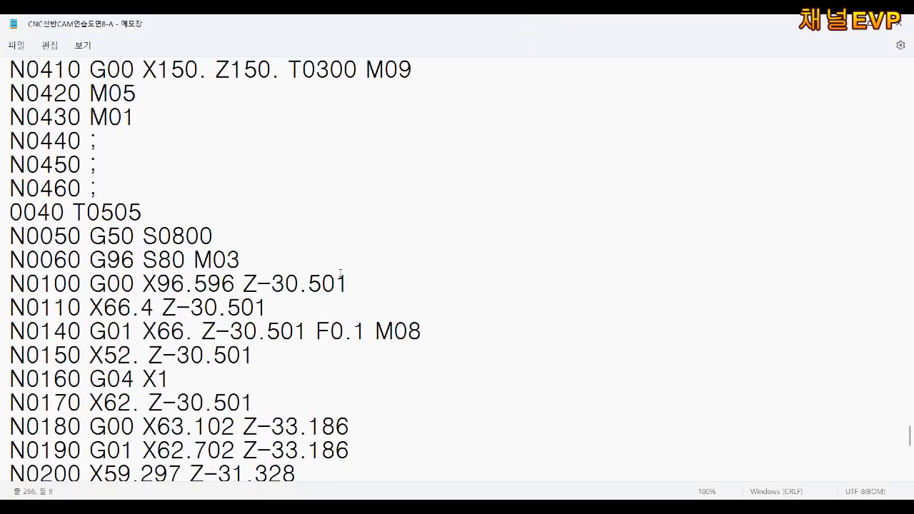
pyautogui.scroll(-6, 340, 273)
pyautogui.scroll(1, 340, 273)
pyautogui.scroll(2, 340, 271)
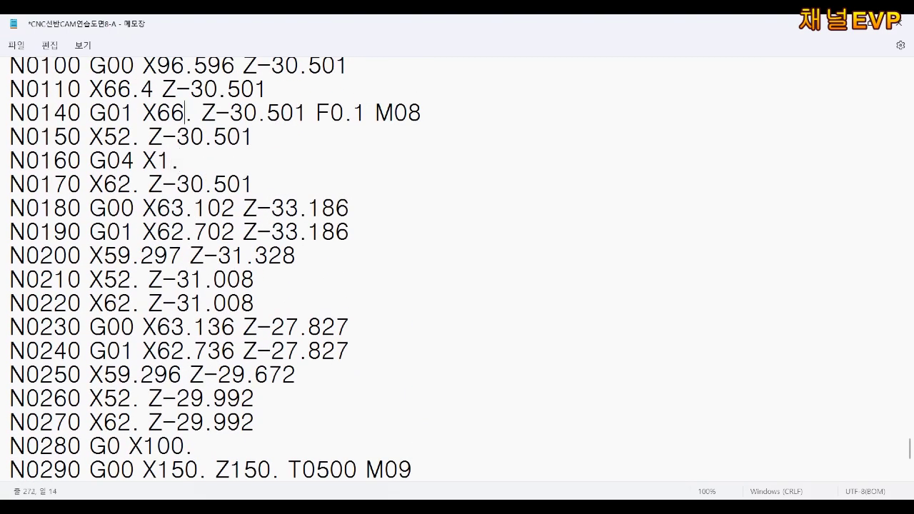
pyautogui.press('Up')
pyautogui.press('Up')
pyautogui.press('Up')
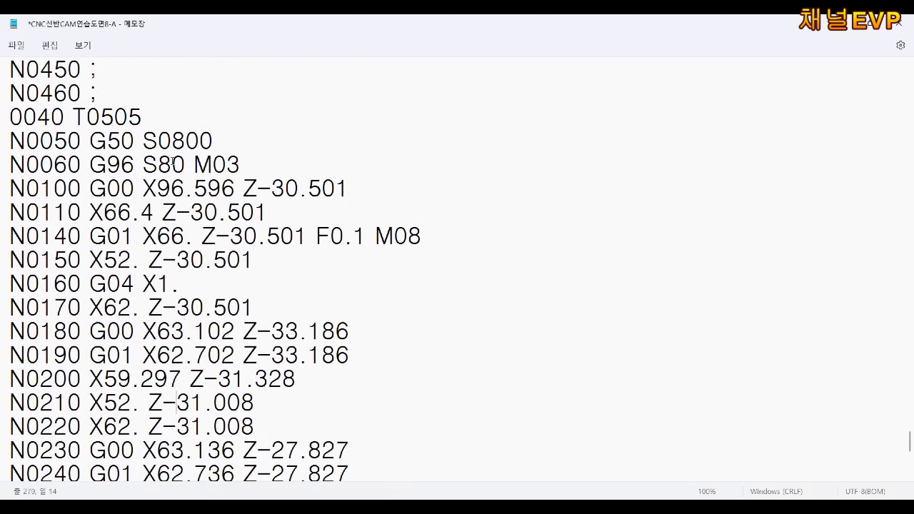
pyautogui.press('Down')
pyautogui.press('Down')
pyautogui.press('Down')
pyautogui.press('Left')
pyautogui.press('Left')
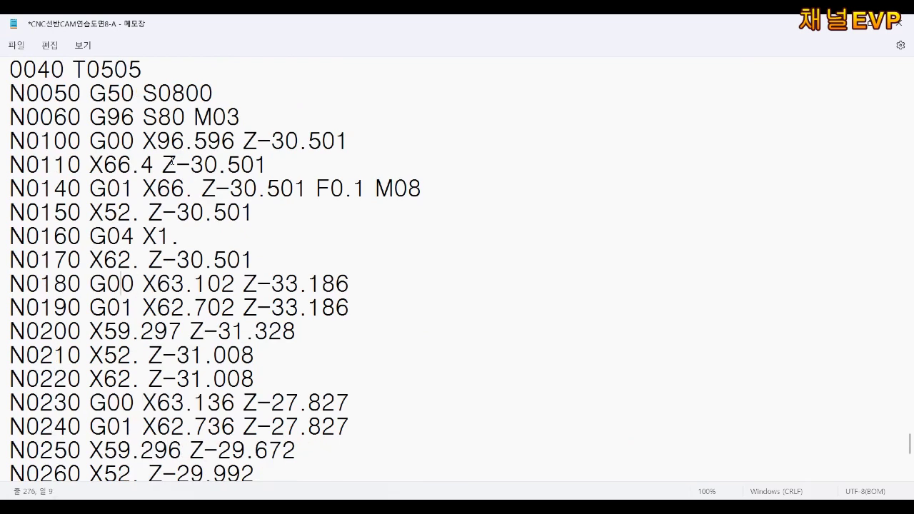
pyautogui.press('Down')
pyautogui.press('Down')
pyautogui.press('Down')
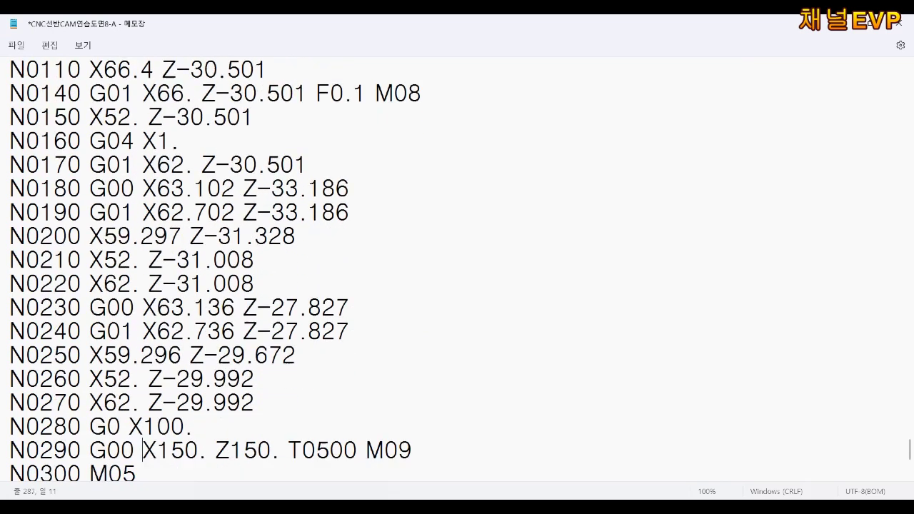
pyautogui.press('Down')
pyautogui.press('Down')
pyautogui.press('Down')
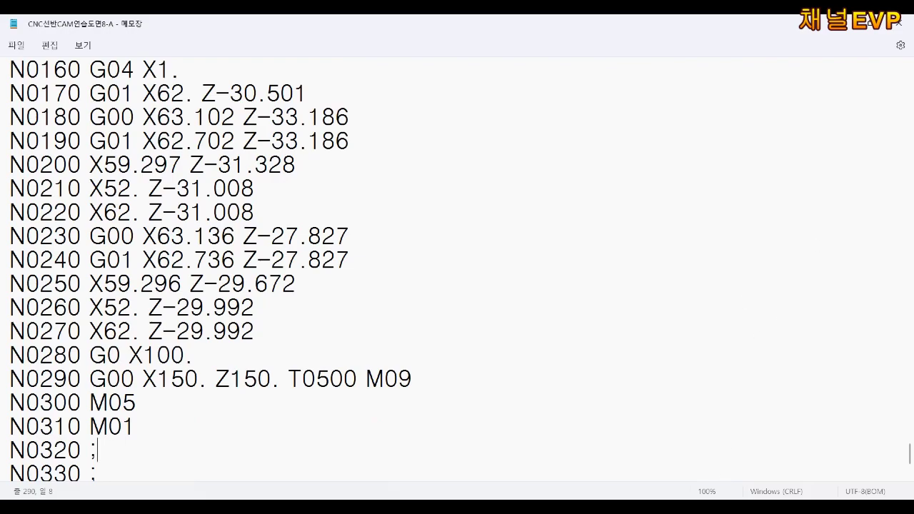
pyautogui.hotkey('alt', 'Tab')
pyautogui.click(491, 298)
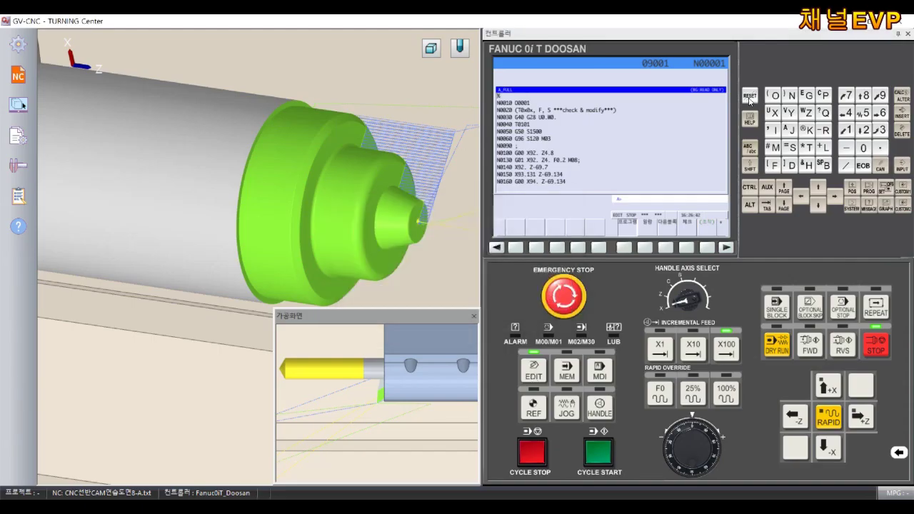
# Step: Scroll through the reloaded program and switch the controller to MEM mode
pyautogui.scroll(-5, 572, 152)
pyautogui.scroll(-5, 572, 152)
pyautogui.scroll(-5, 571, 152)
pyautogui.scroll(-5, 572, 152)
pyautogui.scroll(-5, 571, 152)
pyautogui.scroll(-5, 571, 153)
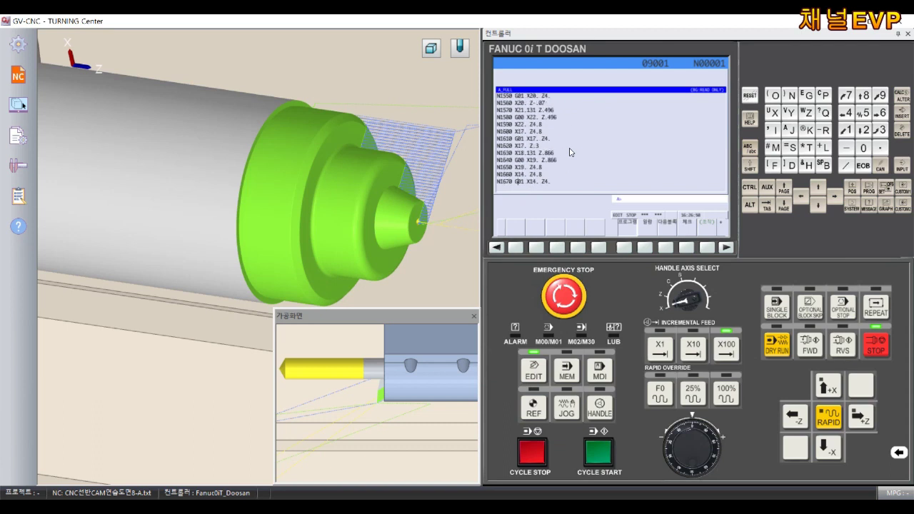
pyautogui.scroll(-5, 571, 152)
pyautogui.scroll(-5, 572, 152)
pyautogui.scroll(-5, 571, 152)
pyautogui.scroll(-5, 572, 153)
pyautogui.scroll(-5, 572, 152)
pyautogui.scroll(-3, 571, 152)
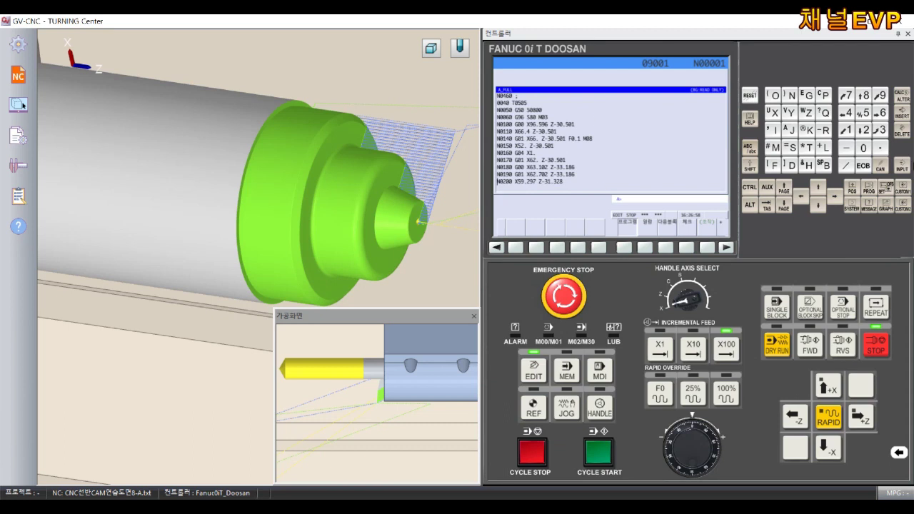
pyautogui.click(558, 373)
pyautogui.click(600, 454)
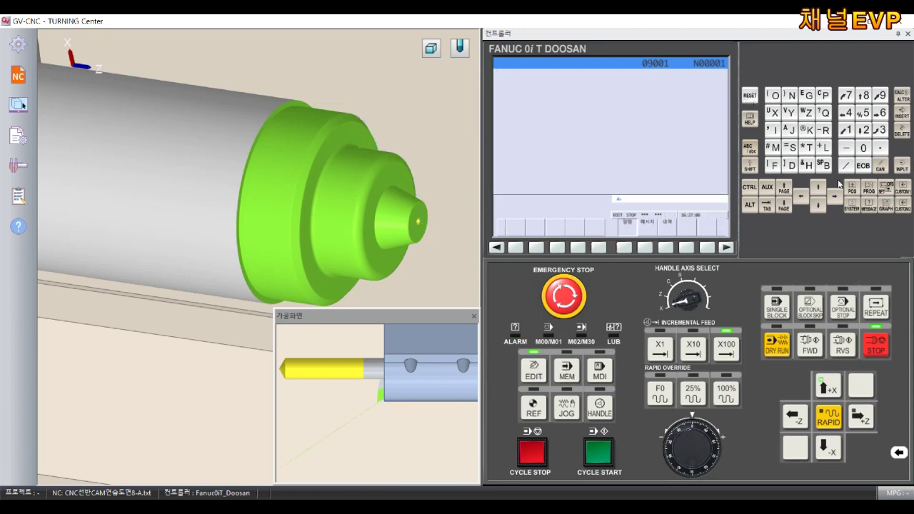
# Step: Page forward through the listing to the T0505 grooving block at N00278
pyautogui.click(869, 190)
pyautogui.click(785, 207)
pyautogui.click(785, 207)
pyautogui.click(784, 207)
pyautogui.click(784, 207)
pyautogui.press('pagedown')
pyautogui.press('pagedown')
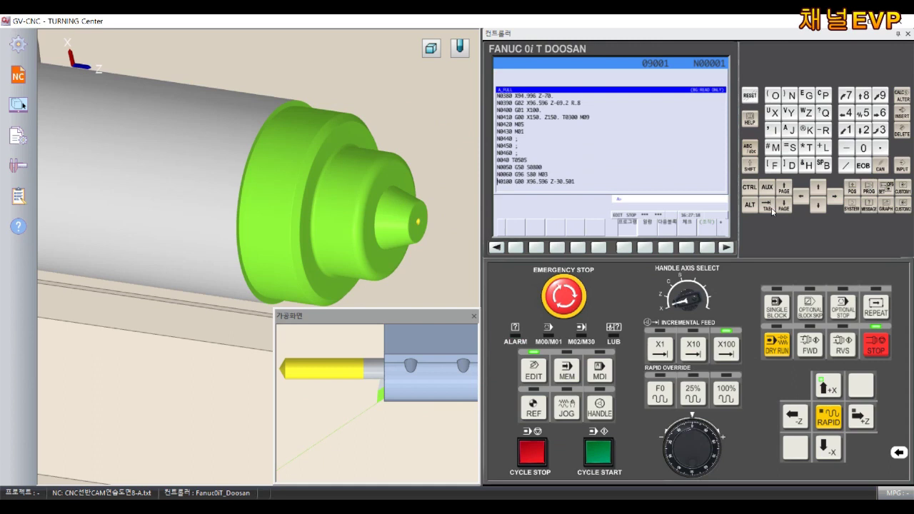
pyautogui.click(571, 374)
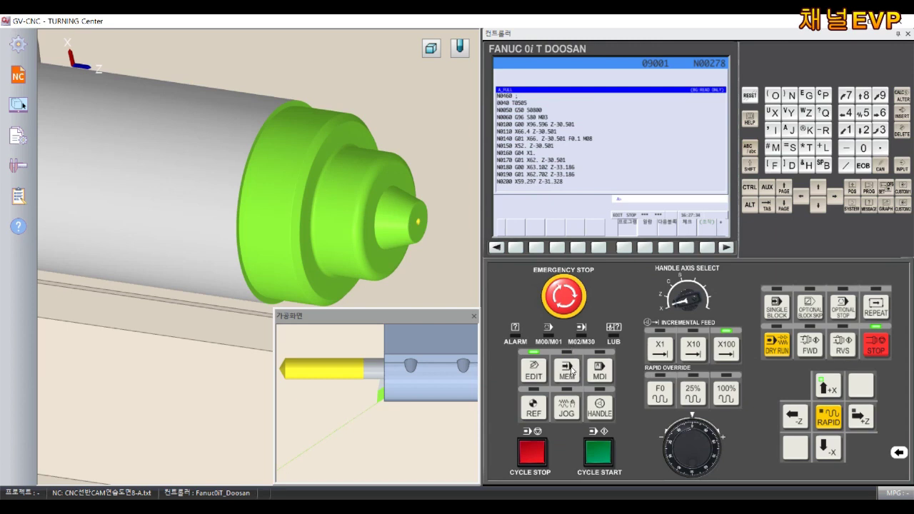
# Step: Rewind with RESET and rerun O9001 from the start until the N00267 alarm stops it
pyautogui.click(571, 370)
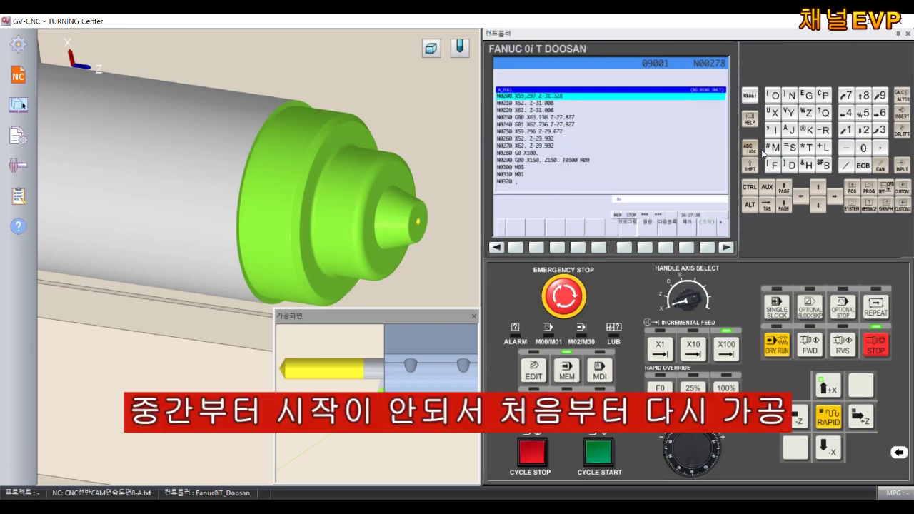
pyautogui.click(749, 96)
pyautogui.click(599, 451)
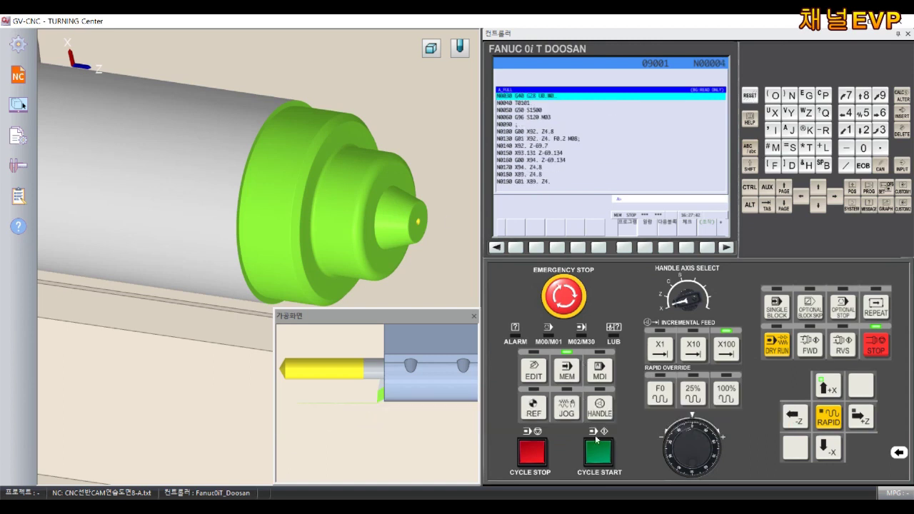
pyautogui.rightClick(367, 98)
pyautogui.click(415, 201)
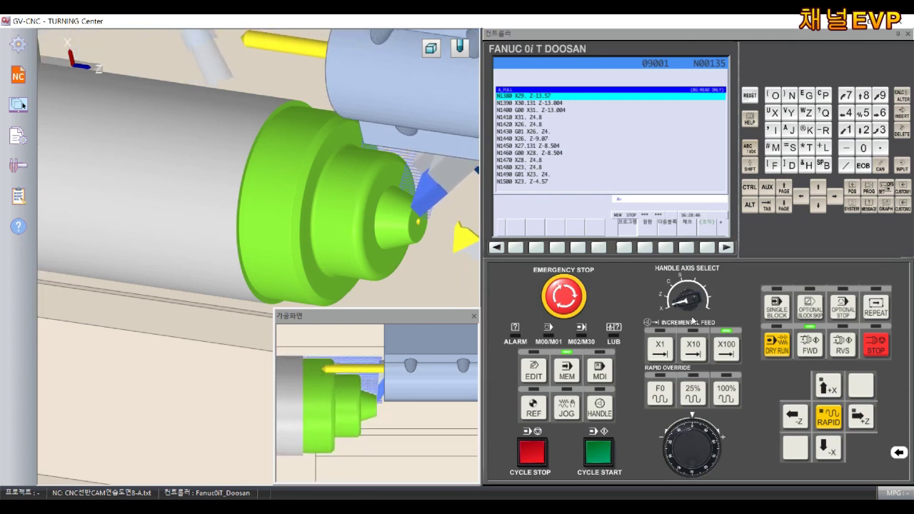
pyautogui.rightClick(158, 359)
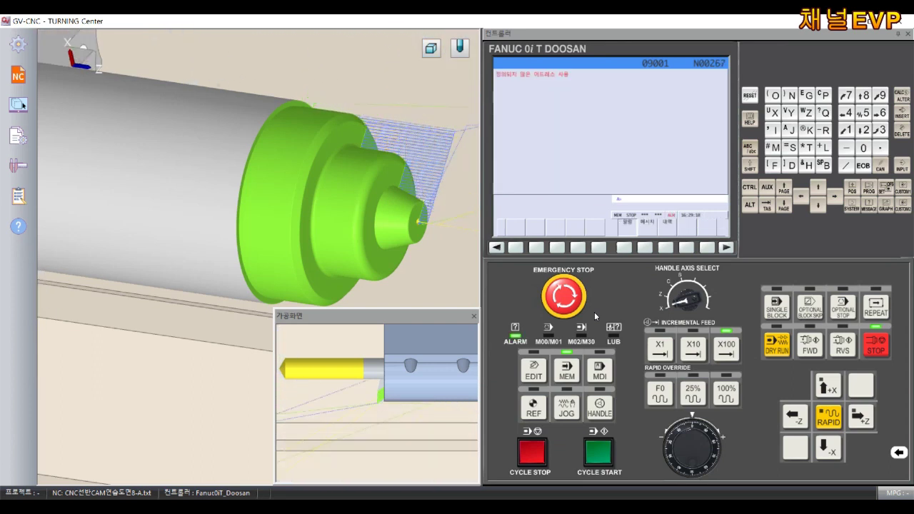
# Step: Restore the missing N so the line reads N0040 T0505, and reload it in GV-CNC
pyautogui.scroll(1, 402, 286)
pyautogui.scroll(5, 400, 287)
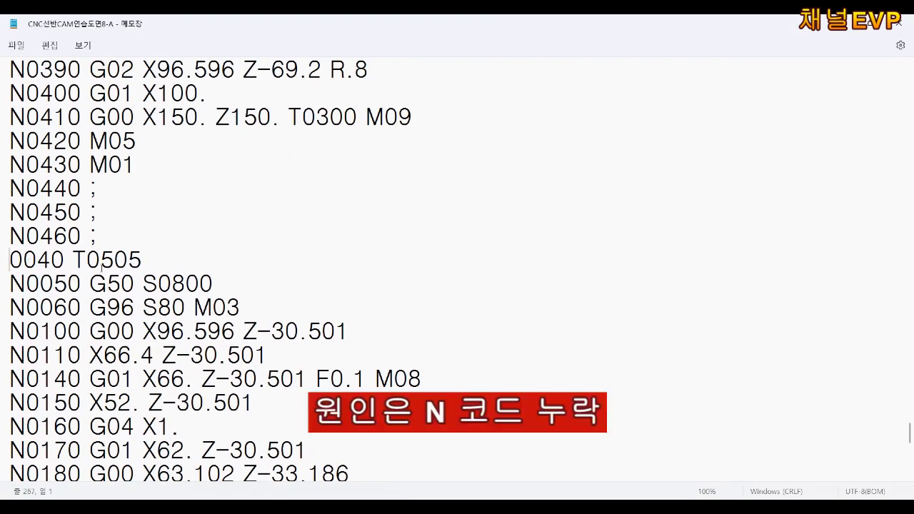
pyautogui.write('N')
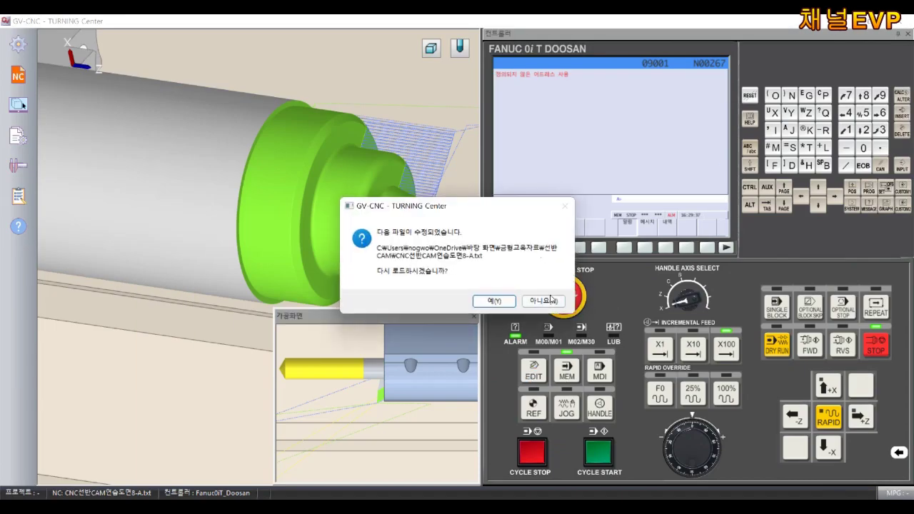
pyautogui.click(543, 300)
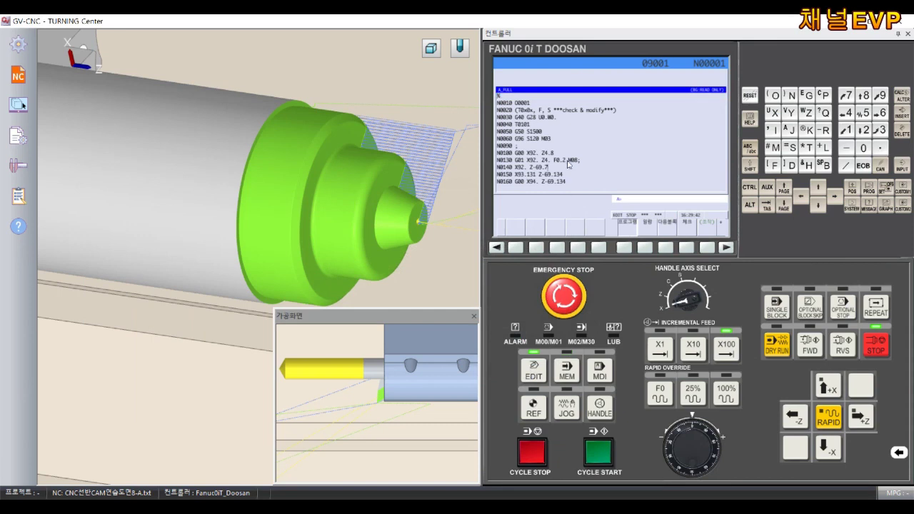
# Step: Scroll the controller listing to the N0430 M01 / N0040 T0505 grooving section
pyautogui.scroll(-6, 568, 162)
pyautogui.scroll(-6, 568, 163)
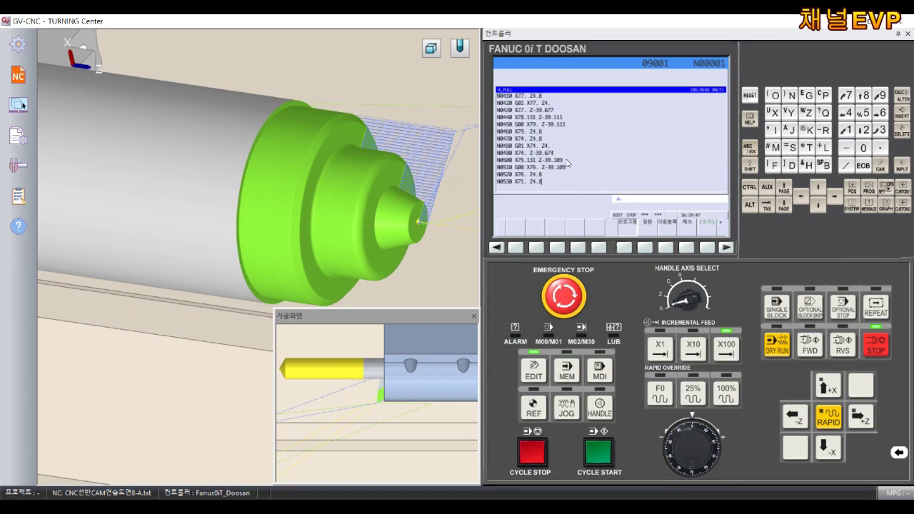
pyautogui.scroll(-4, 567, 163)
pyautogui.scroll(-5, 568, 163)
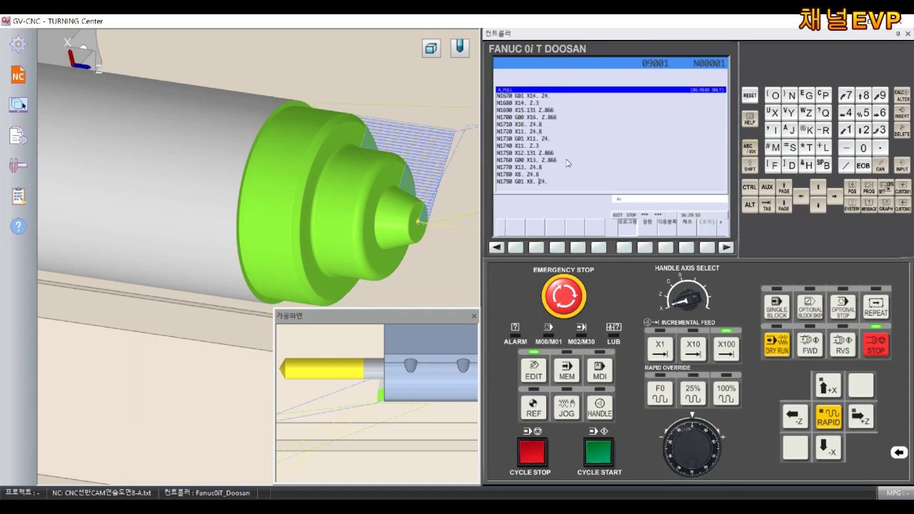
pyautogui.scroll(10, 567, 163)
pyautogui.scroll(10, 568, 163)
pyautogui.scroll(10, 568, 163)
pyautogui.scroll(10, 568, 163)
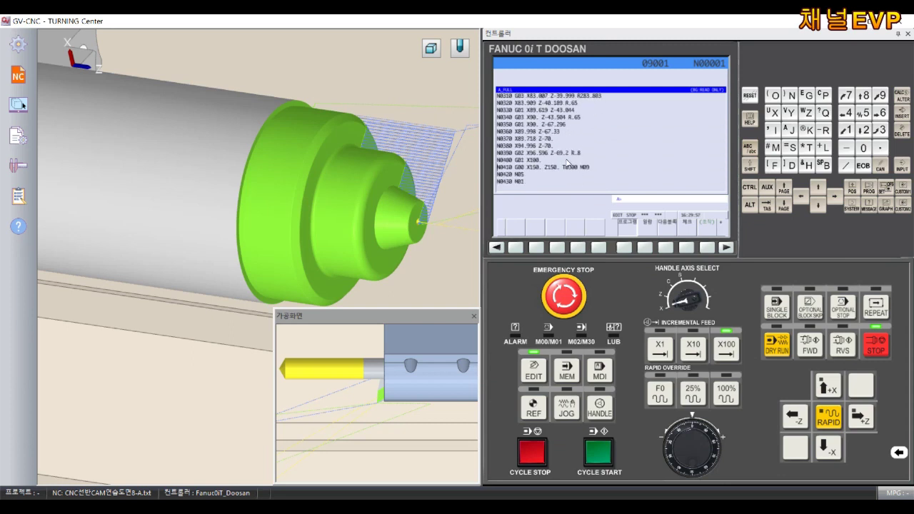
pyautogui.scroll(2, 568, 162)
pyautogui.scroll(2, 568, 163)
pyautogui.scroll(2, 568, 163)
pyautogui.scroll(2, 568, 161)
pyautogui.scroll(1, 567, 162)
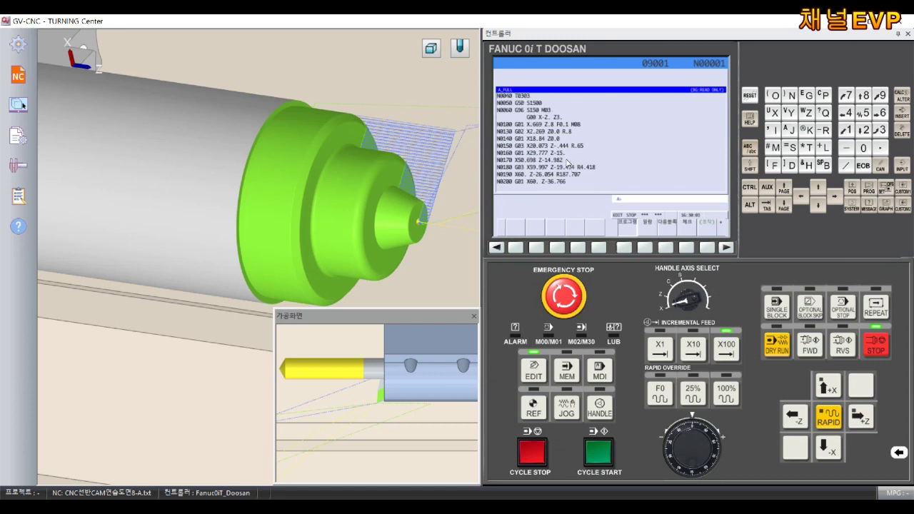
pyautogui.scroll(-3, 568, 163)
pyautogui.scroll(-3, 568, 163)
pyautogui.scroll(-3, 567, 162)
pyautogui.scroll(1, 568, 163)
pyautogui.scroll(2, 568, 162)
pyautogui.scroll(1, 567, 163)
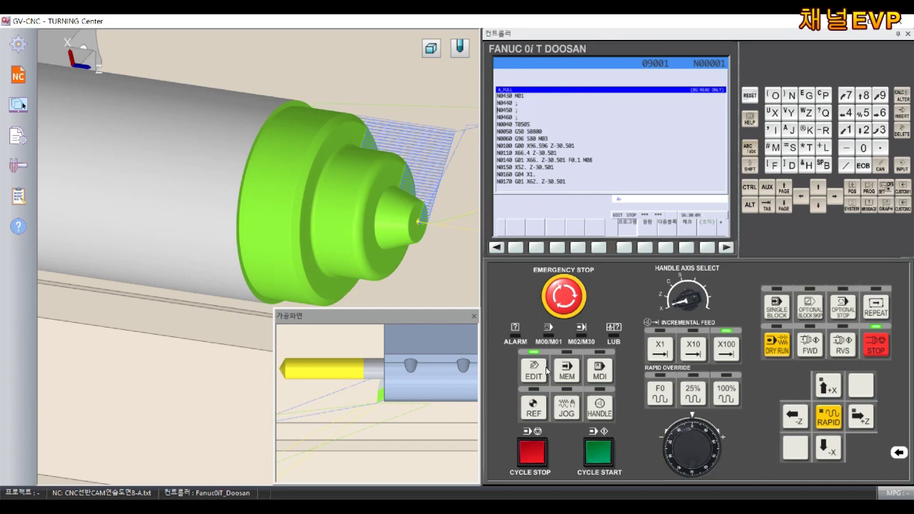
# Step: Run the program from the T0505 grooving block using MEM and CYCLE START
pyautogui.click(562, 370)
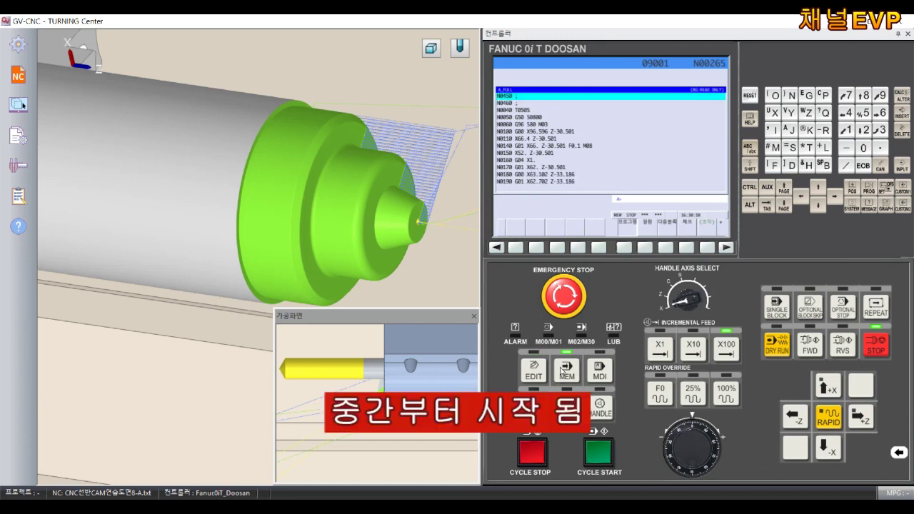
pyautogui.click(603, 455)
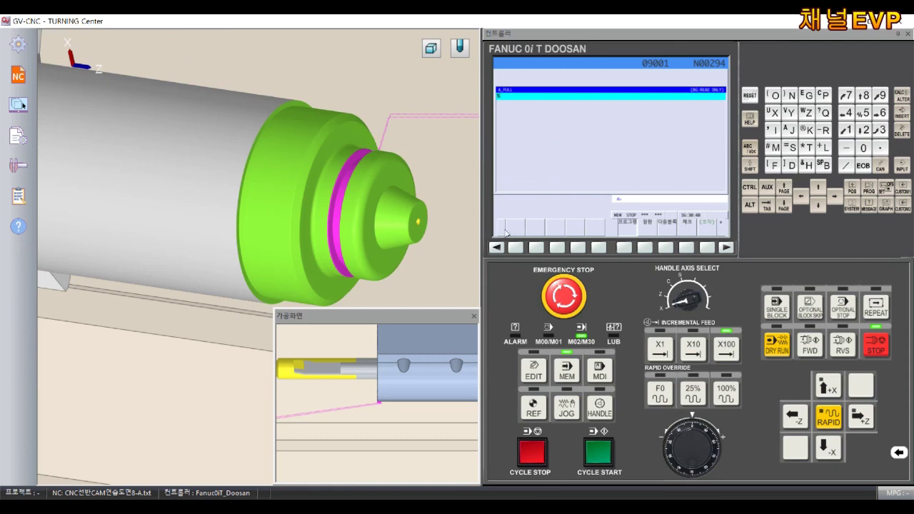
# Step: Zoom and orbit around the A-side to inspect the finished groove and shoulder corner
pyautogui.scroll(2, 377, 182)
pyautogui.scroll(2, 356, 130)
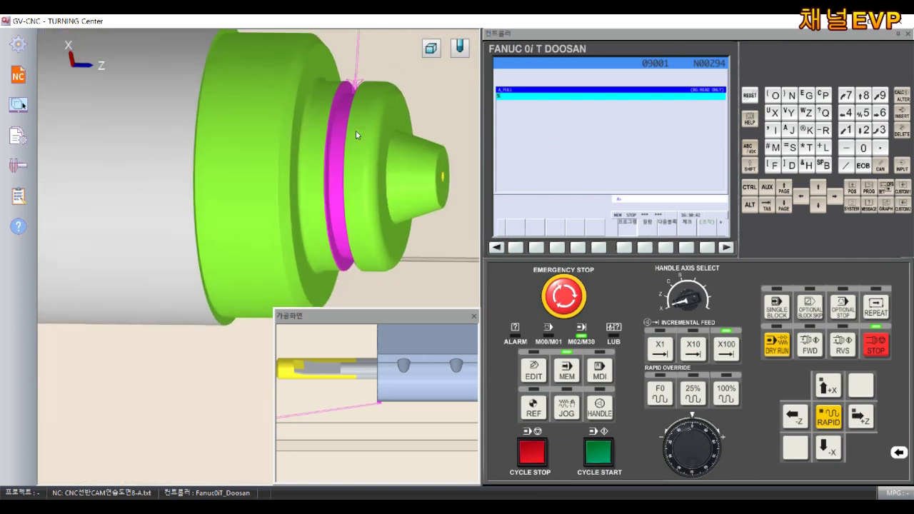
pyautogui.scroll(1, 320, 122)
pyautogui.moveTo(320, 120)
pyautogui.mouseDown(button='middle')
pyautogui.moveTo(308, 188)
pyautogui.moveTo(358, 244)
pyautogui.mouseUp(button='middle')
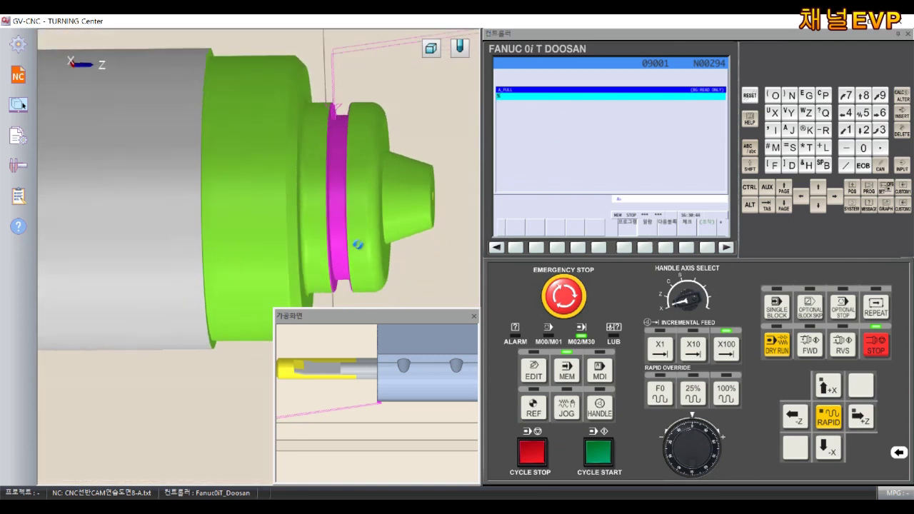
pyautogui.scroll(1, 335, 117)
pyautogui.scroll(2, 345, 133)
pyautogui.scroll(2, 345, 125)
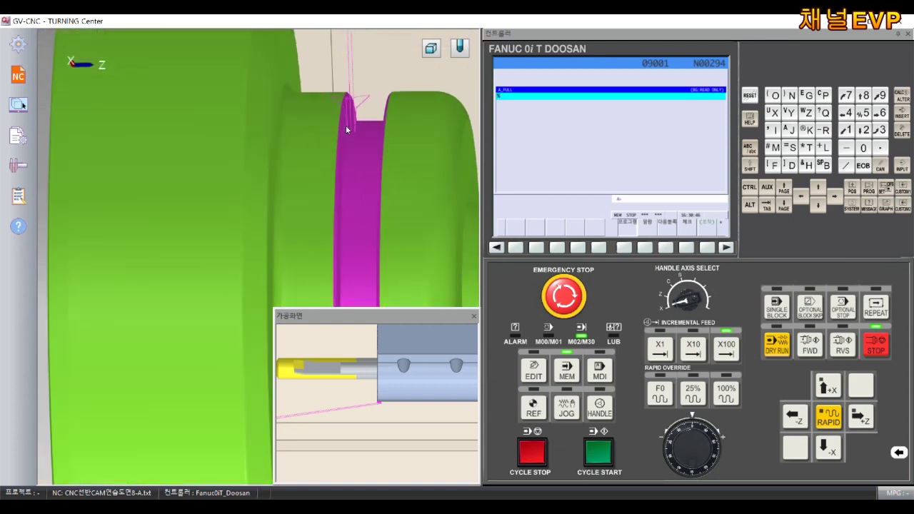
pyautogui.scroll(1, 356, 132)
pyautogui.moveTo(356, 132)
pyautogui.mouseDown(button='middle')
pyautogui.moveTo(245, 143)
pyautogui.moveTo(257, 155)
pyautogui.moveTo(281, 114)
pyautogui.mouseUp(button='middle')
pyautogui.scroll(-3, 276, 195)
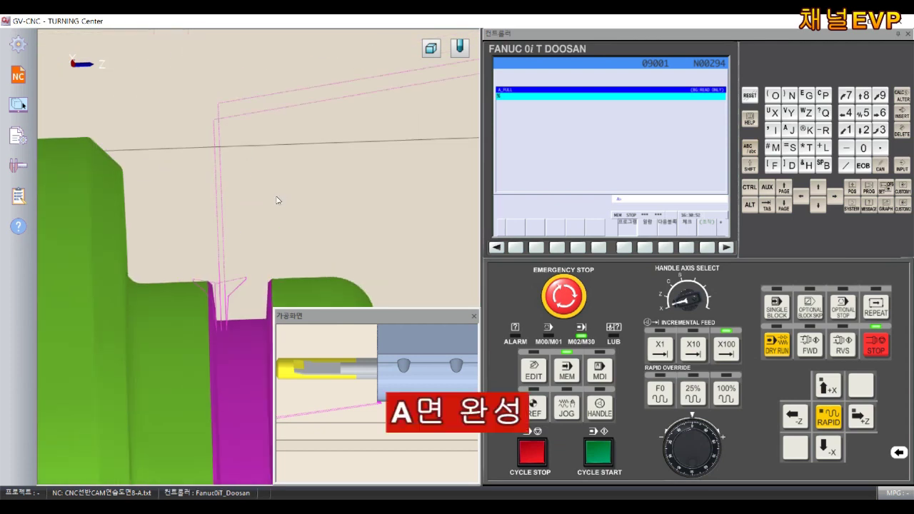
pyautogui.scroll(-3, 268, 211)
pyautogui.moveTo(261, 221); pyautogui.dragTo(321, 166)
pyautogui.scroll(-2, 321, 164)
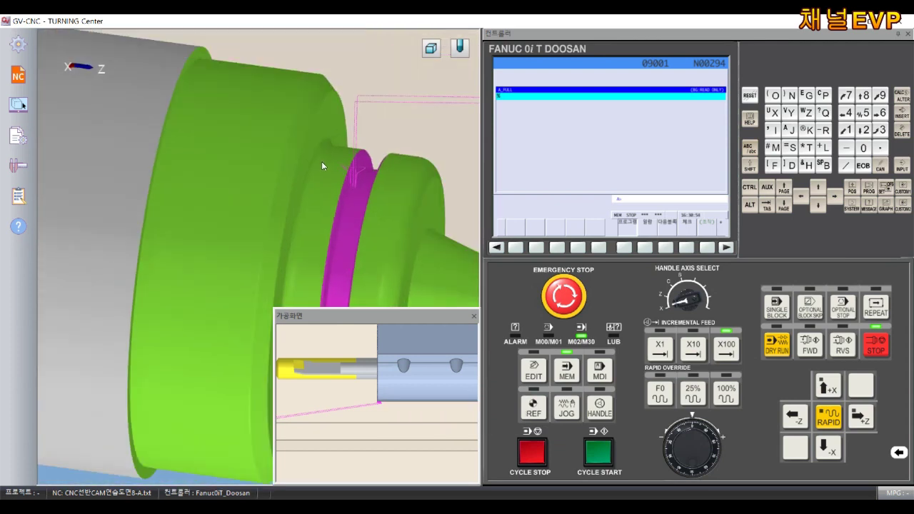
pyautogui.scroll(-2, 321, 214)
pyautogui.scroll(-2, 335, 179)
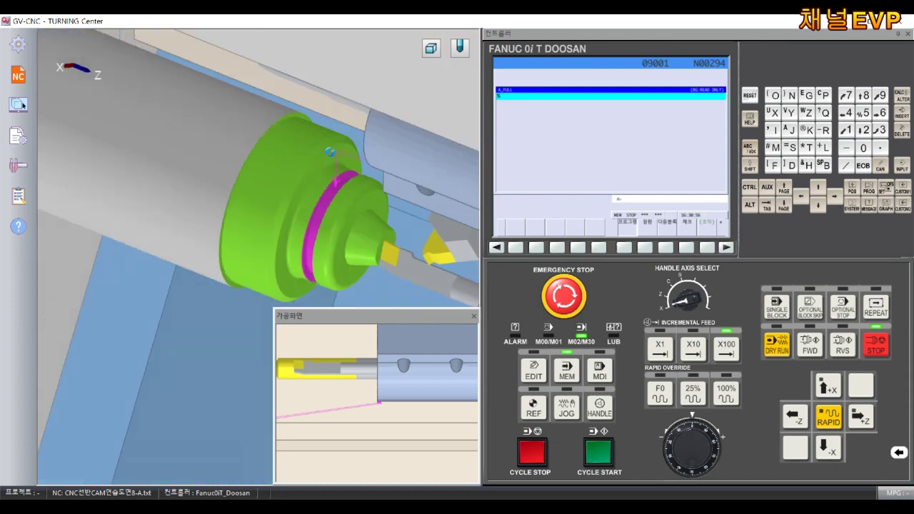
pyautogui.moveTo(356, 138); pyautogui.dragTo(338, 104)
# Step: Flip the workpiece with 공작물 회전 so the raw B-side faces the tool
pyautogui.rightClick(338, 105)
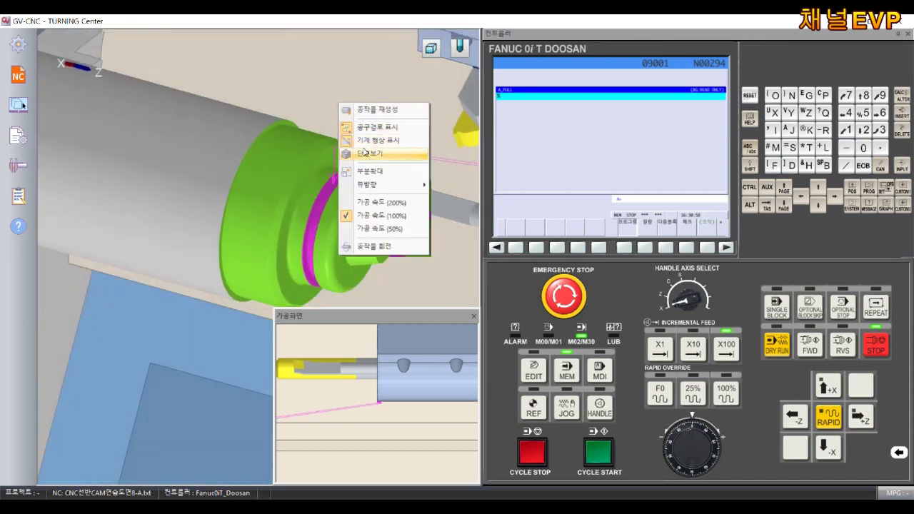
pyautogui.moveTo(379, 184)
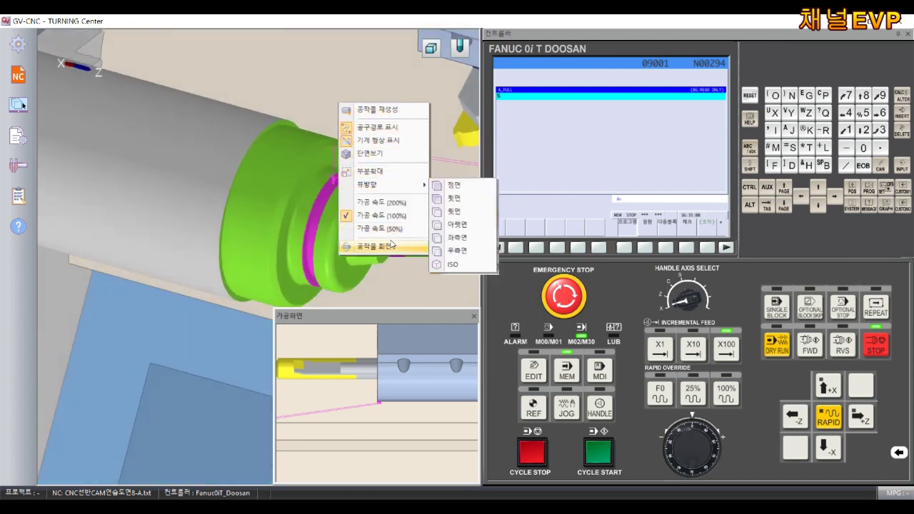
pyautogui.click(391, 245)
pyautogui.moveTo(427, 269); pyautogui.dragTo(306, 147)
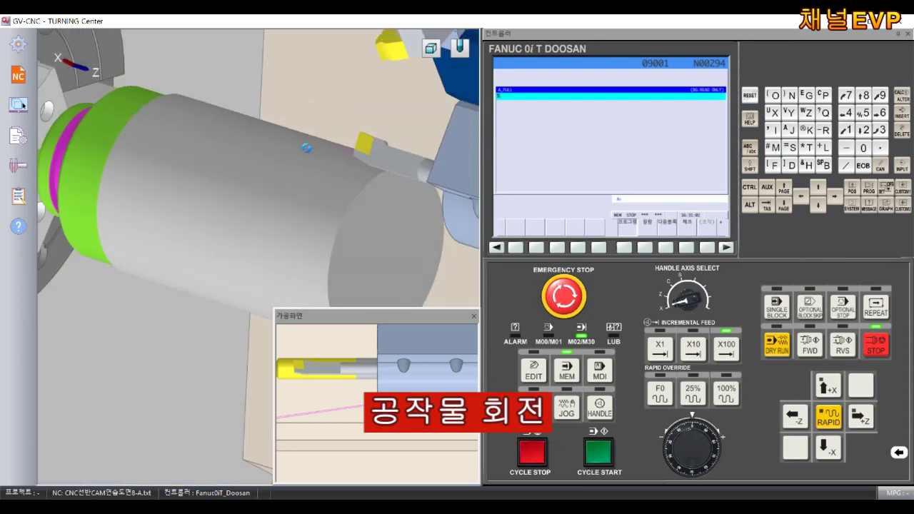
pyautogui.click(18, 44)
# Step: Set the work origin at the part's right end, changing reference Z from -404.000 to -408.000
pyautogui.click(66, 79)
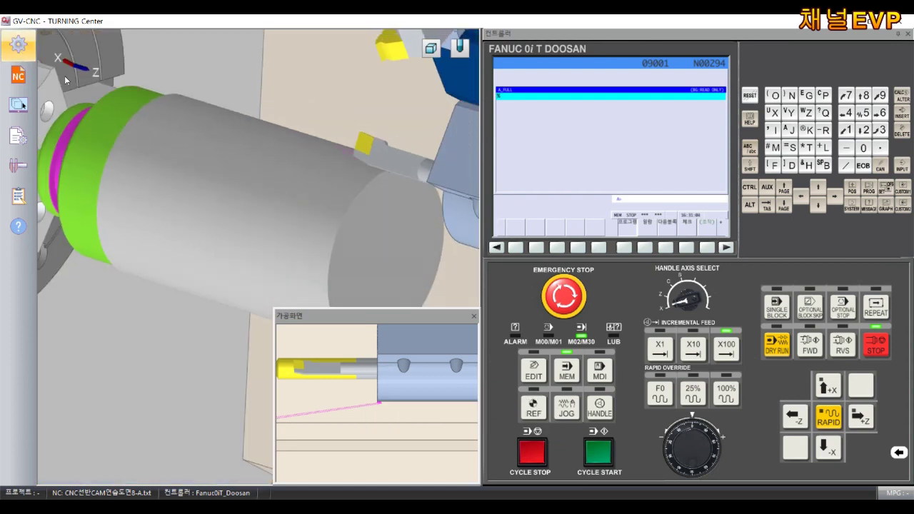
pyautogui.click(417, 169)
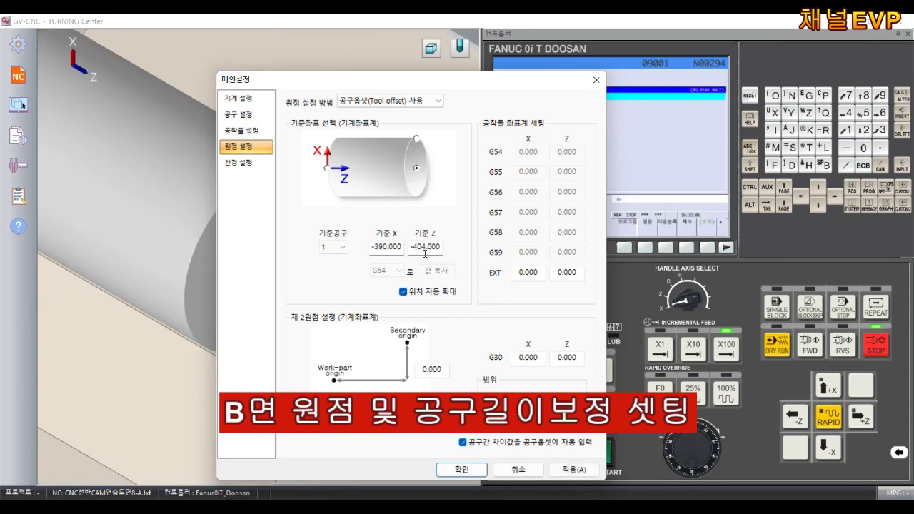
pyautogui.press('BackSpace')
pyautogui.write('8')
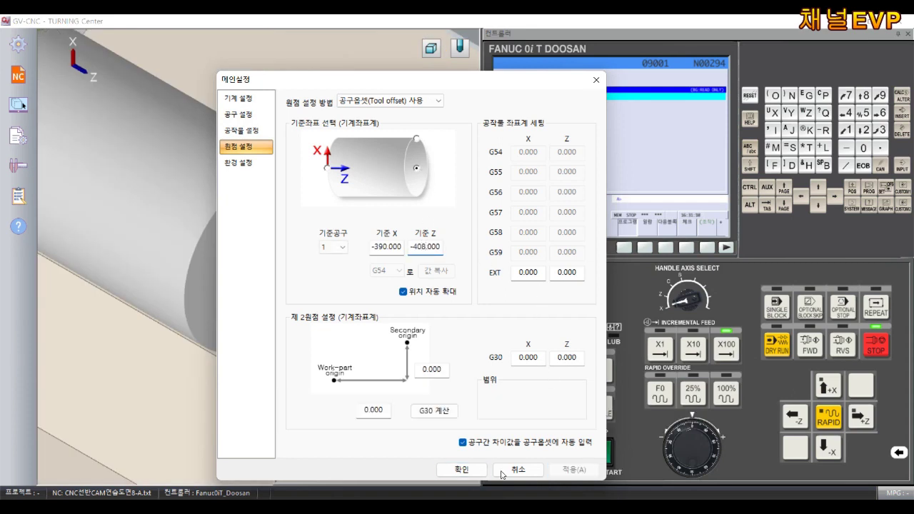
pyautogui.click(472, 472)
# Step: Start opening an NC program file from the NC file options
pyautogui.click(18, 105)
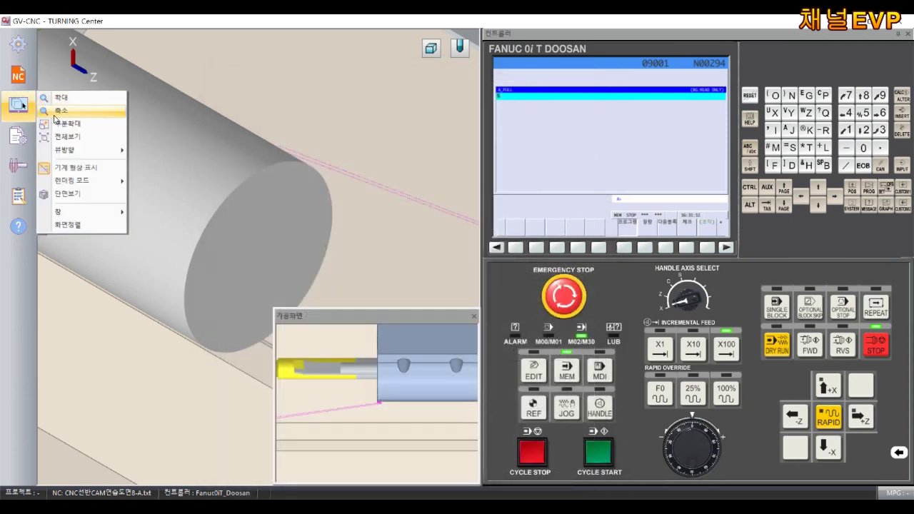
pyautogui.click(28, 76)
pyautogui.click(57, 93)
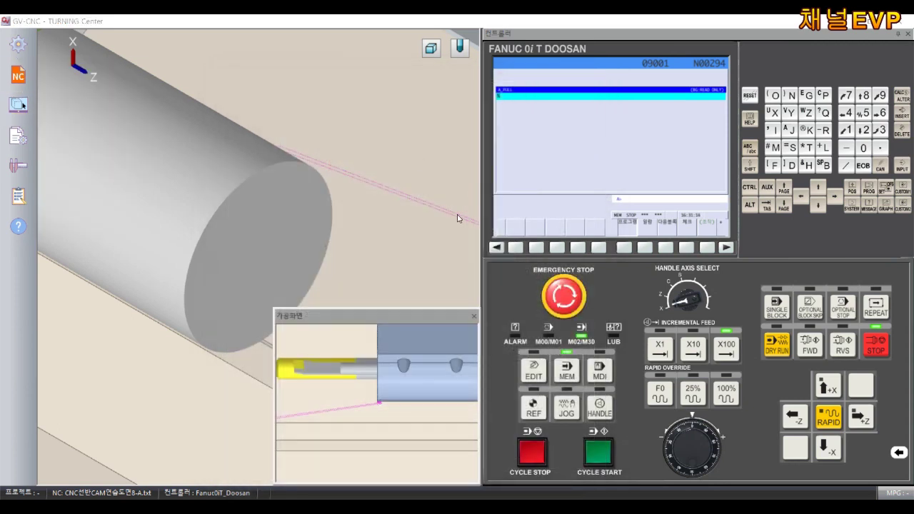
# Step: Switch the file filter to All Files (*.*) and load CNC선반CAM연습도면8-B
pyautogui.click(370, 278)
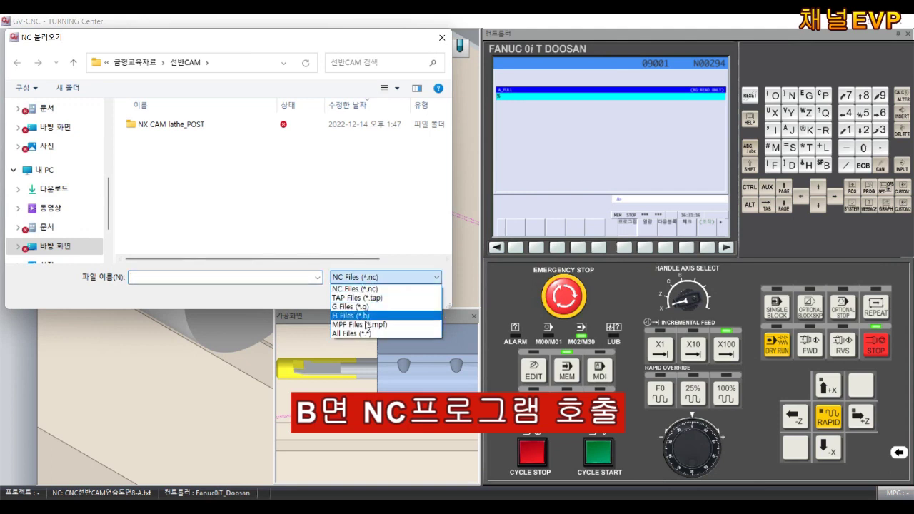
pyautogui.click(364, 334)
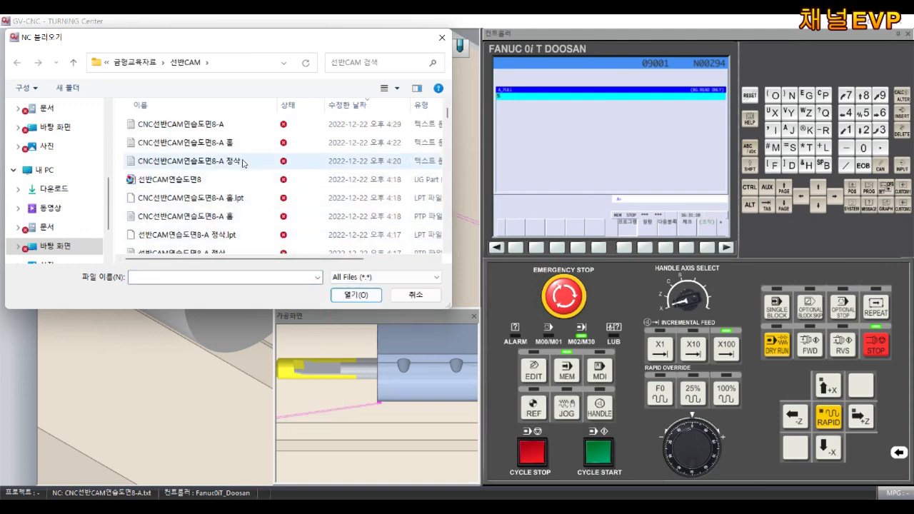
pyautogui.scroll(-1, 243, 163)
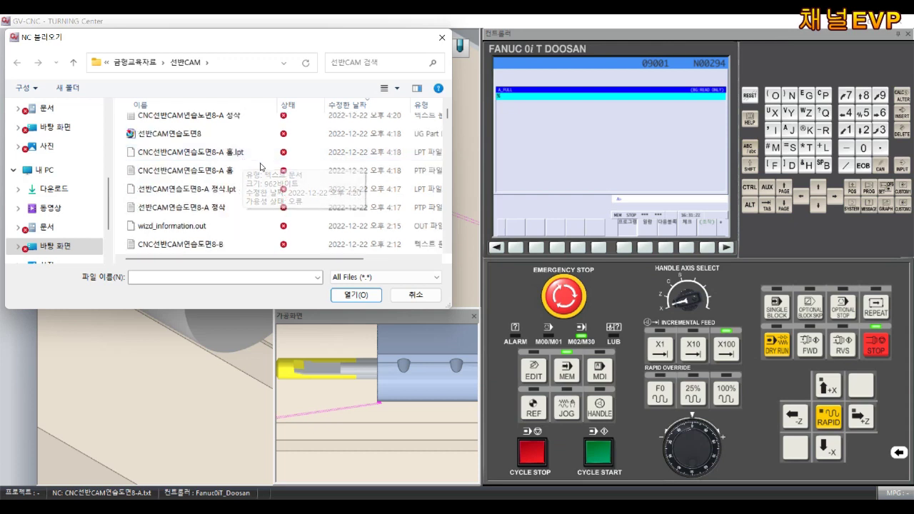
pyautogui.doubleClick(214, 244)
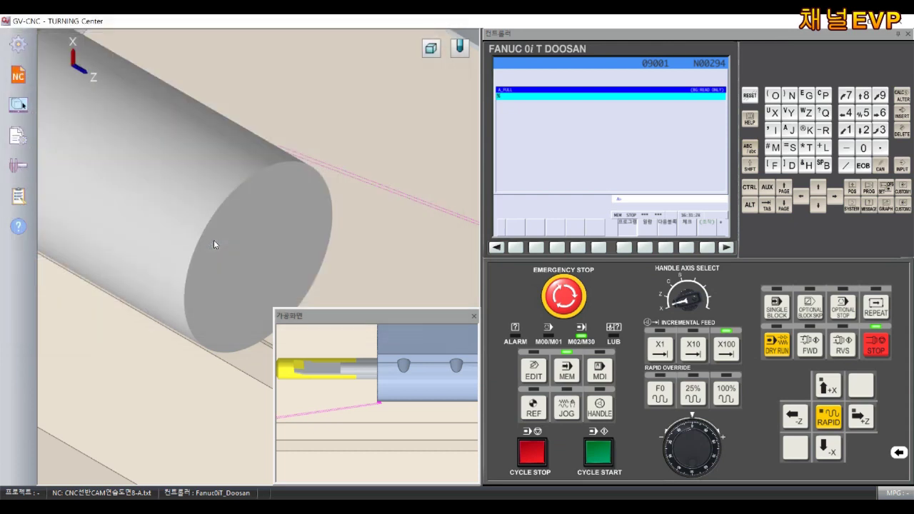
# Step: Run the B-side program in MEM mode until the rapid-traverse collision alarm near N00136
pyautogui.click(567, 373)
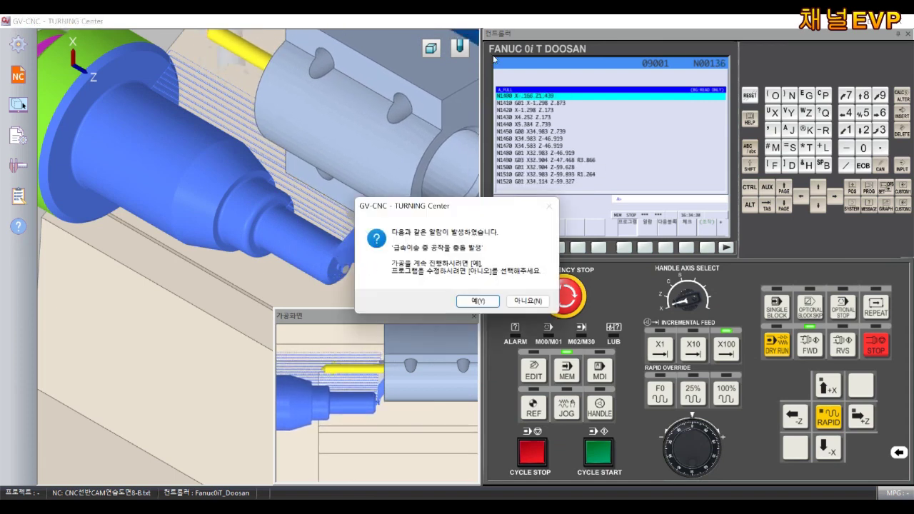
# Step: Continue past the collision alarm and program stop, rotating the view to watch finish-turning
pyautogui.click(476, 301)
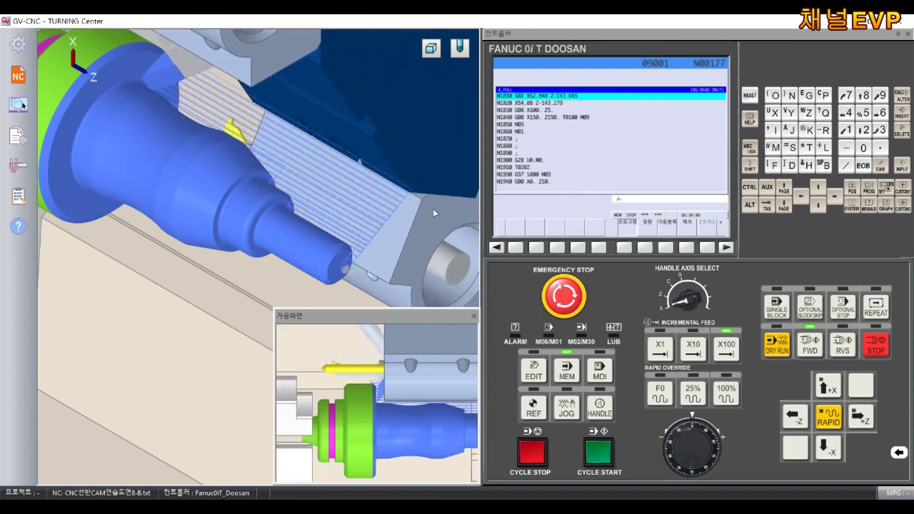
pyautogui.click(479, 299)
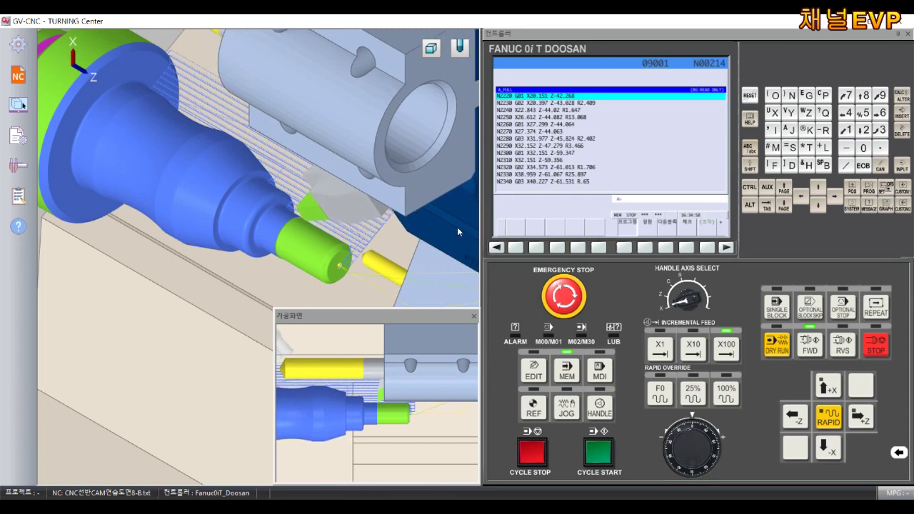
pyautogui.moveTo(453, 232)
pyautogui.mouseDown(button='middle')
pyautogui.moveTo(366, 177)
pyautogui.moveTo(479, 194)
pyautogui.mouseUp(button='middle')
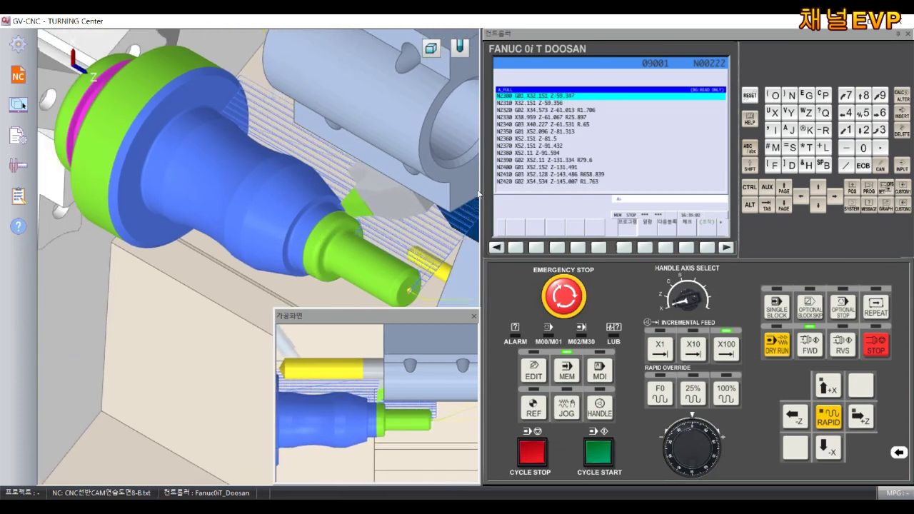
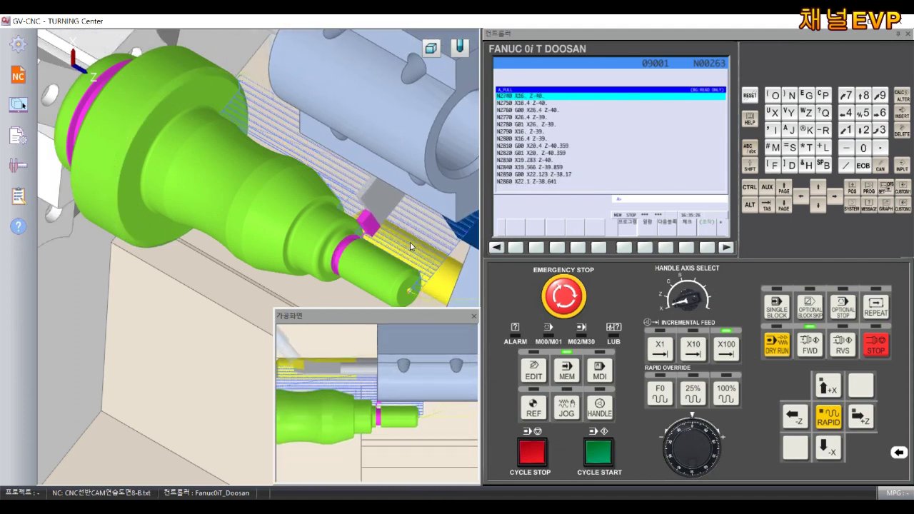
# Step: Clear the alarm so the O9001 simulation finishes, zoom on the groove, then view the whole part
pyautogui.click(479, 303)
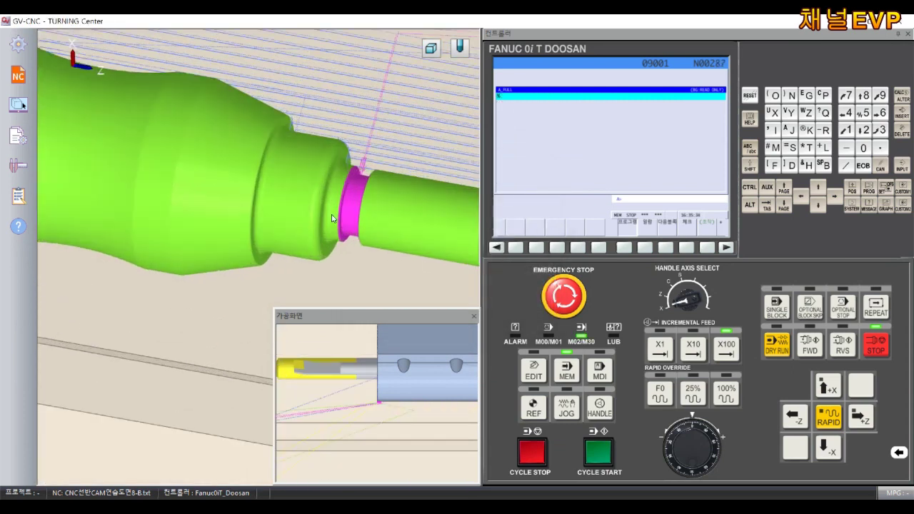
pyautogui.scroll(5, 352, 186)
pyautogui.scroll(3, 306, 193)
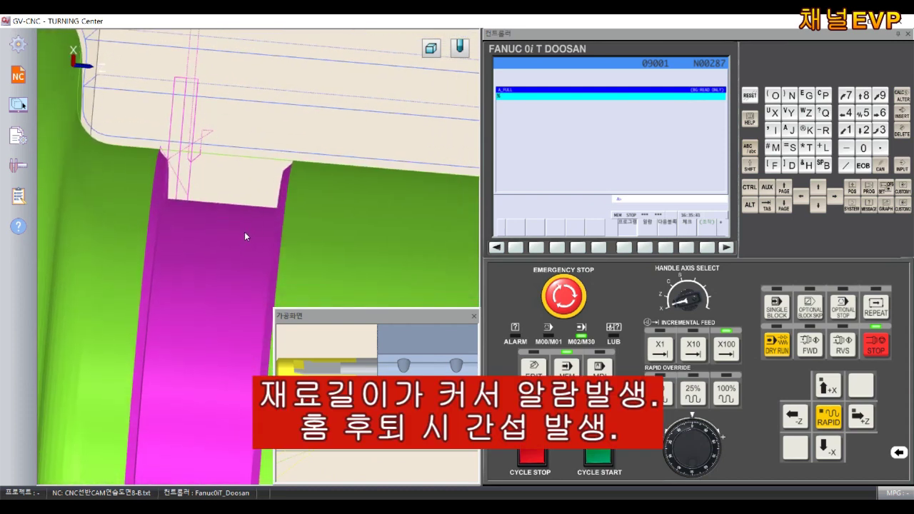
pyautogui.scroll(-5, 214, 243)
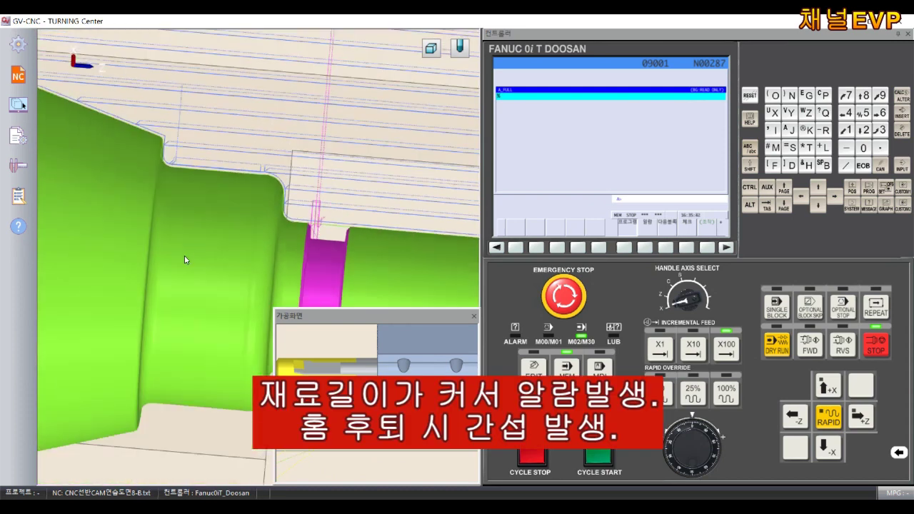
pyautogui.moveTo(163, 229)
pyautogui.mouseDown(button='middle')
pyautogui.moveTo(293, 203)
pyautogui.moveTo(324, 166)
pyautogui.mouseUp(button='middle')
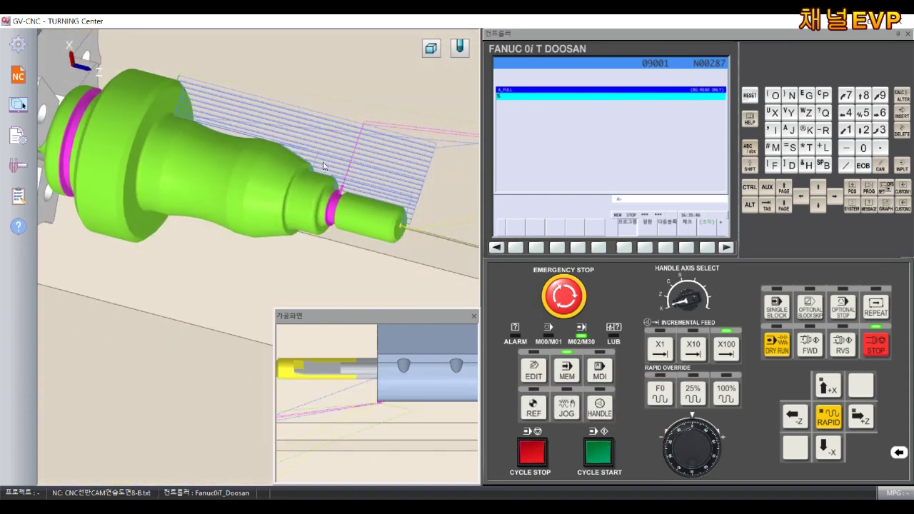
# Step: Open the finished part in VeriTurn and switch to horizontal (수평) measurement
pyautogui.click(28, 163)
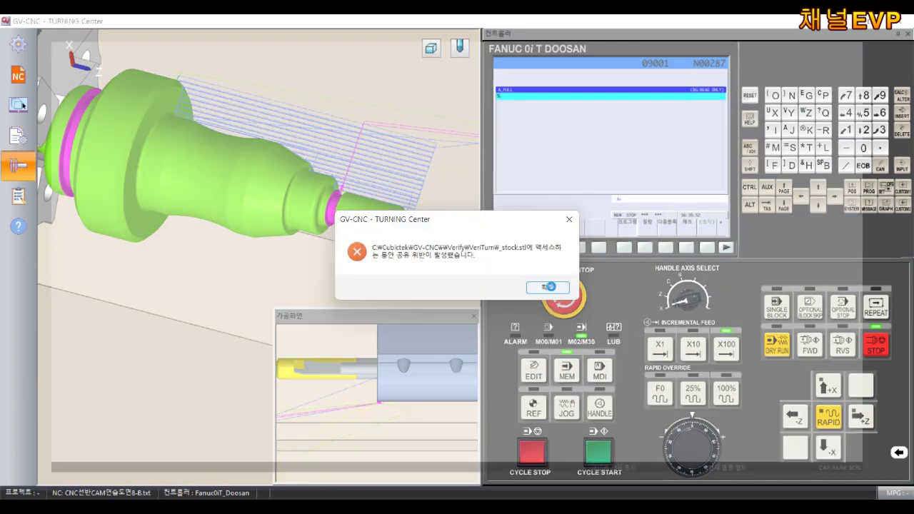
pyautogui.click(546, 285)
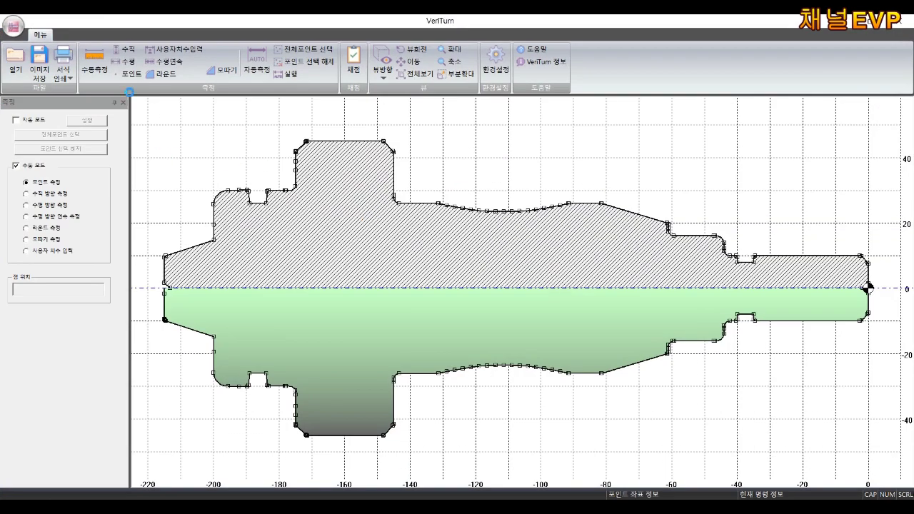
pyautogui.click(125, 61)
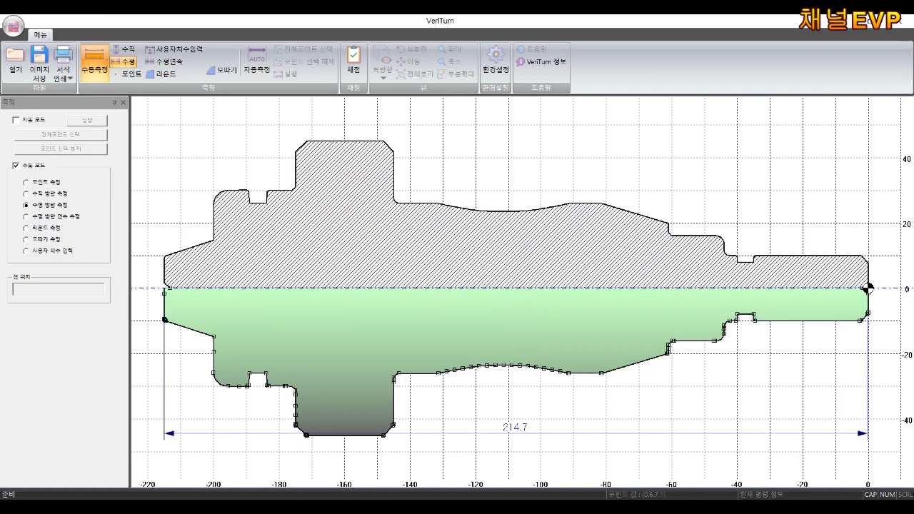
pyautogui.hotkey('alt', 'Tab')
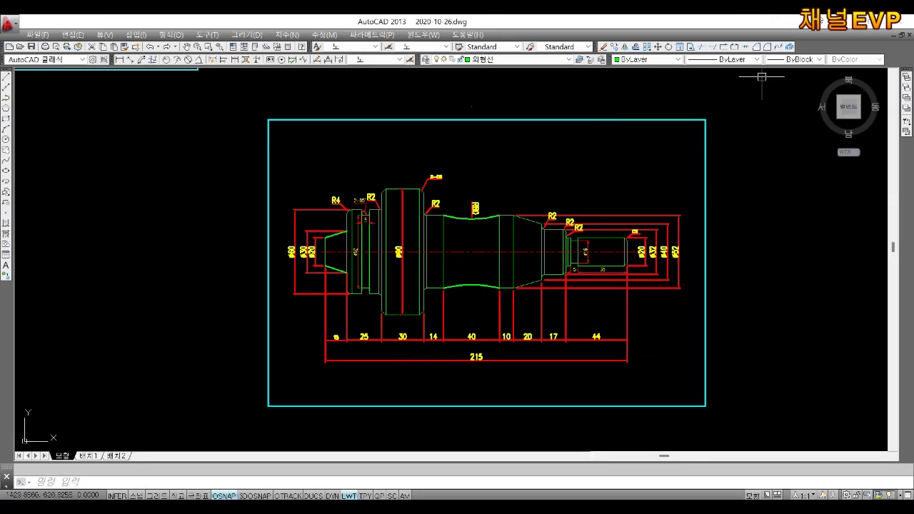
pyautogui.hotkey('alt', 'Tab')
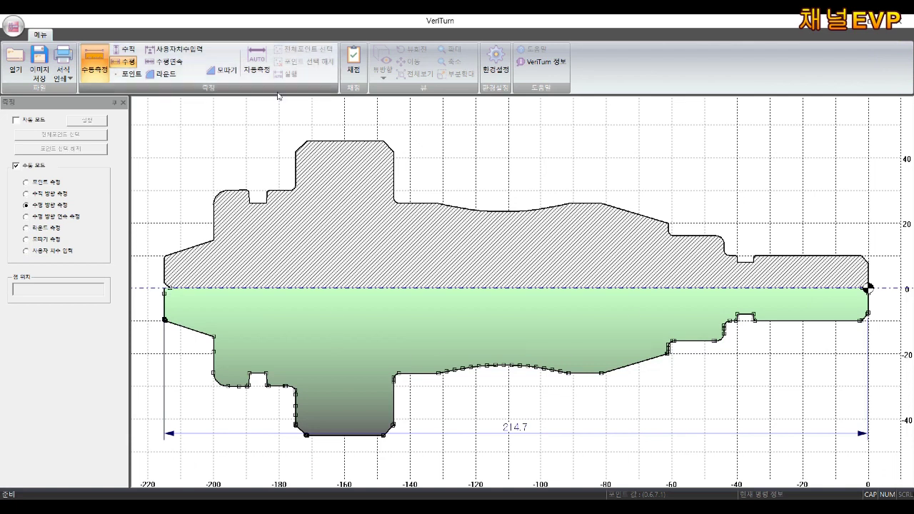
# Step: Pick the shaft's right-end point for the overall length measurement, clearing the zero-dimension warnings
pyautogui.click(868, 315)
pyautogui.click(487, 292)
pyautogui.scroll(1, 800, 300)
pyautogui.scroll(2, 833, 335)
pyautogui.moveTo(833, 334); pyautogui.dragTo(377, 331, button='middle')
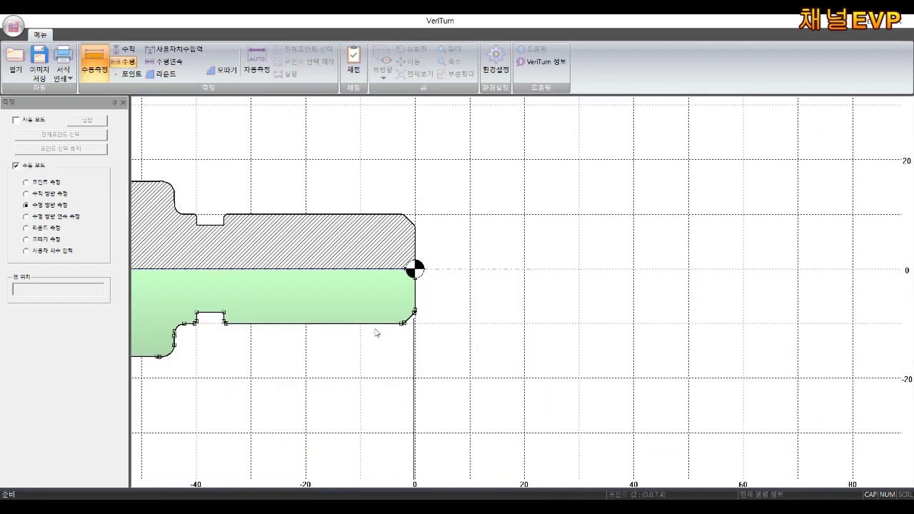
pyautogui.scroll(1, 400, 315)
pyautogui.click(398, 316)
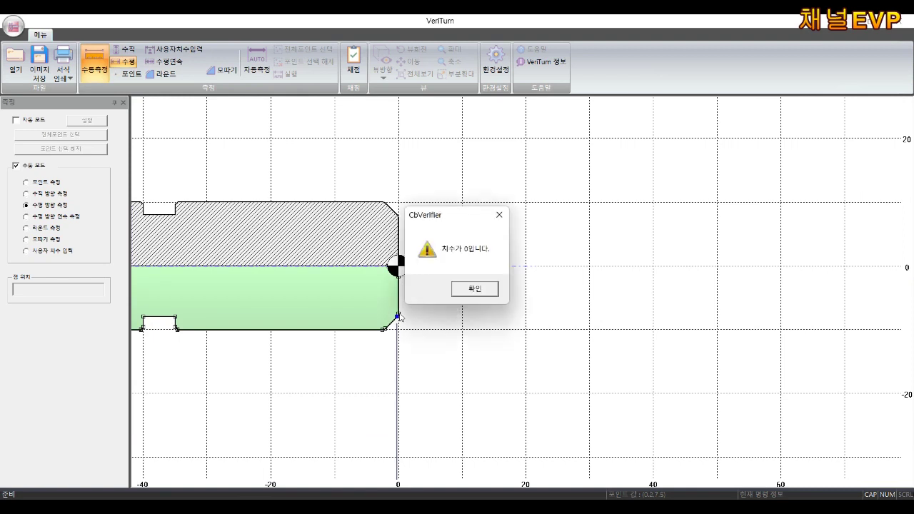
pyautogui.click(458, 293)
pyautogui.scroll(1, 461, 312)
pyautogui.scroll(2, 385, 332)
pyautogui.scroll(2, 350, 339)
pyautogui.moveTo(379, 327); pyautogui.dragTo(560, 292, button='middle')
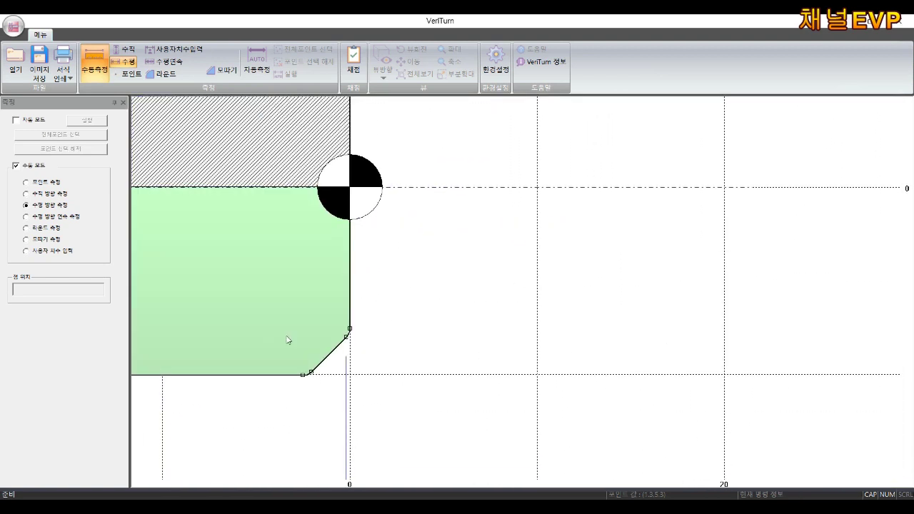
# Step: Place a second overall length dimension of 214.9
pyautogui.scroll(-3, 358, 325)
pyautogui.scroll(-2, 367, 322)
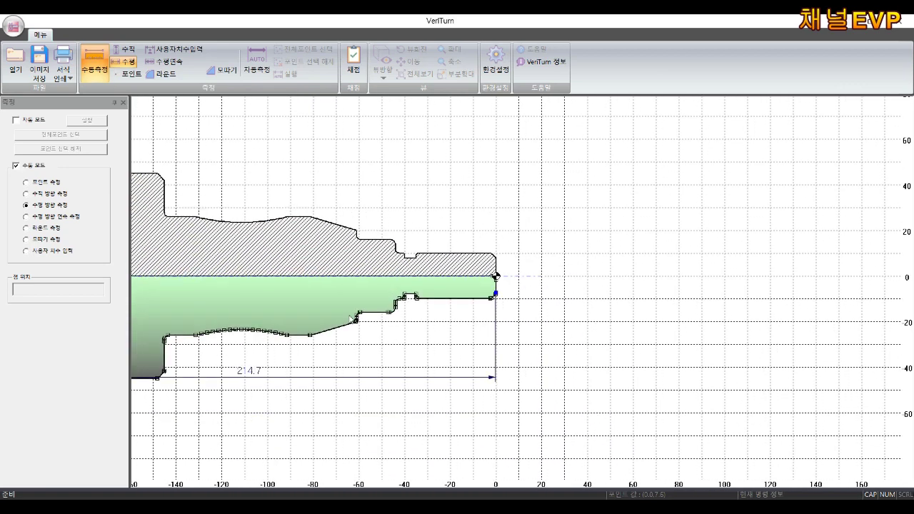
pyautogui.scroll(-1, 399, 300)
pyautogui.scroll(1, 420, 277)
pyautogui.scroll(2, 336, 261)
pyautogui.click(303, 209)
pyautogui.scroll(-1, 307, 215)
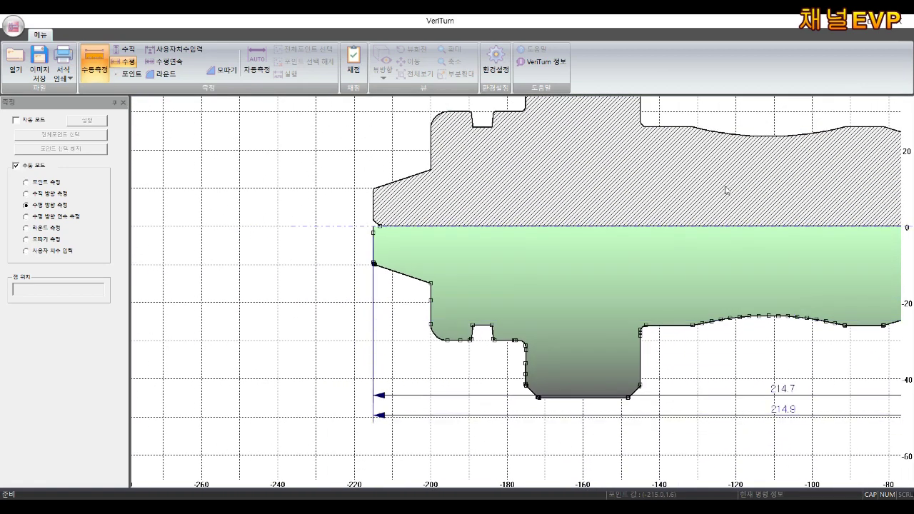
# Step: Switch to vertical (수직) measurement to dimension the part's diameter
pyautogui.press('v')
pyautogui.scroll(-1, 624, 146)
pyautogui.moveTo(625, 146); pyautogui.dragTo(560, 254, button='middle')
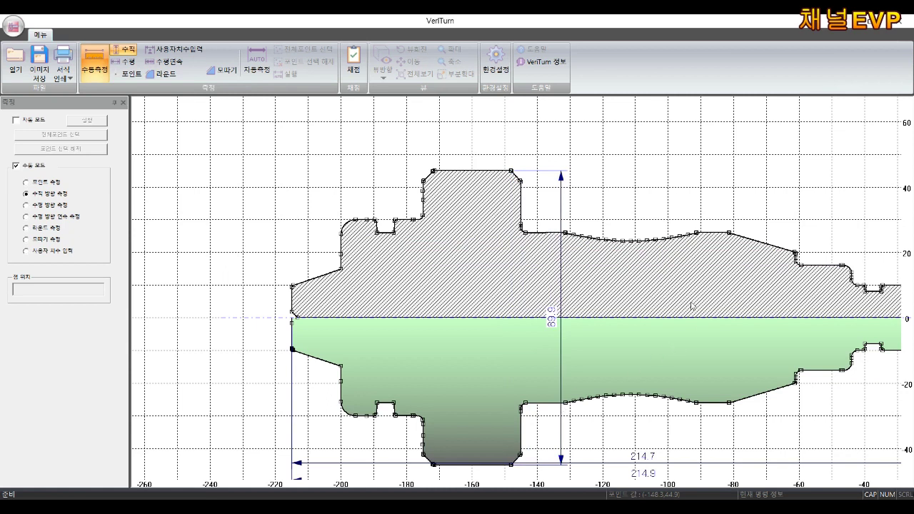
pyautogui.scroll(-1, 555, 287)
pyautogui.scroll(-1, 555, 288)
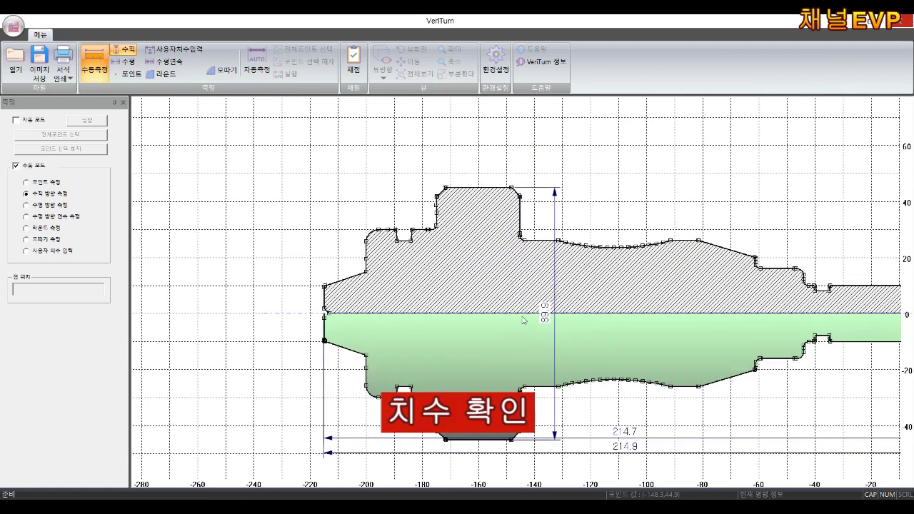
# Step: Close the VeriTurn window, clear the file-sharing error, and rotate the simulated part
pyautogui.click(905, 22)
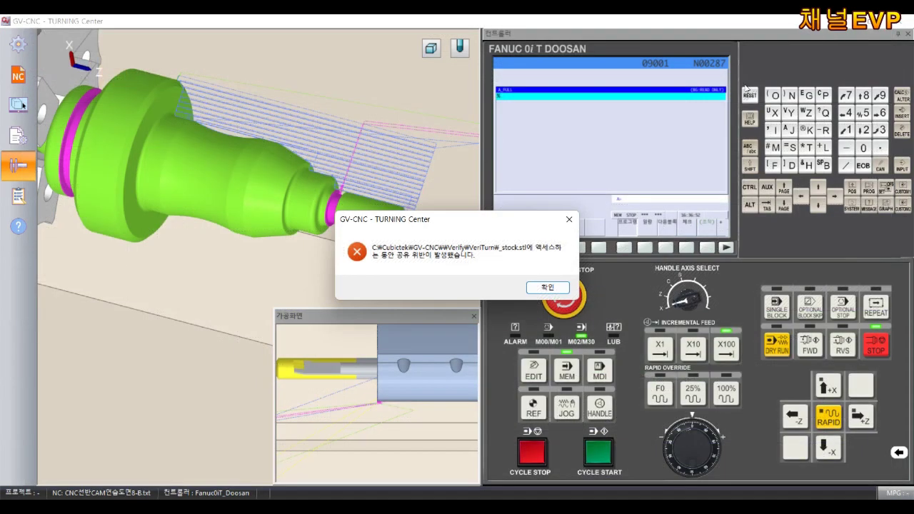
pyautogui.click(548, 287)
pyautogui.moveTo(278, 161); pyautogui.dragTo(351, 162, button='middle')
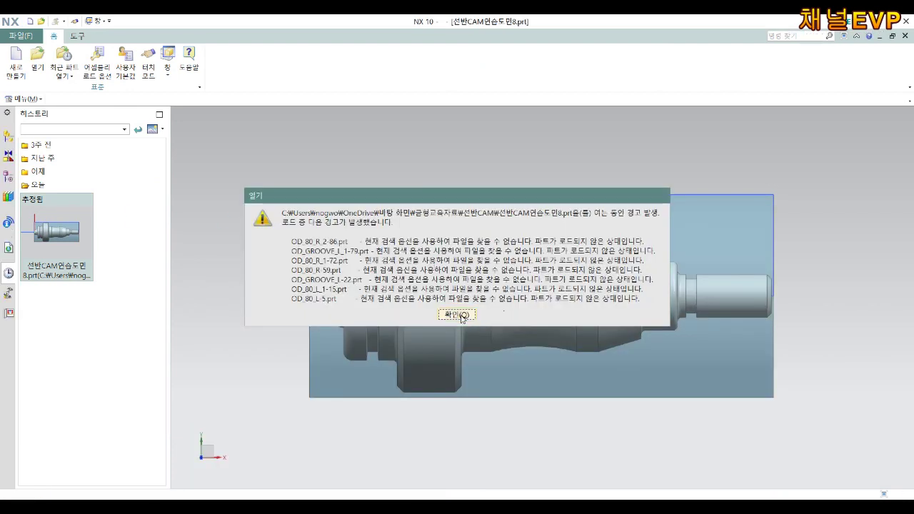
# Step: Clear the part-load warnings and list the navigator operations by geometry (지오메트리 뷰)
pyautogui.click(466, 315)
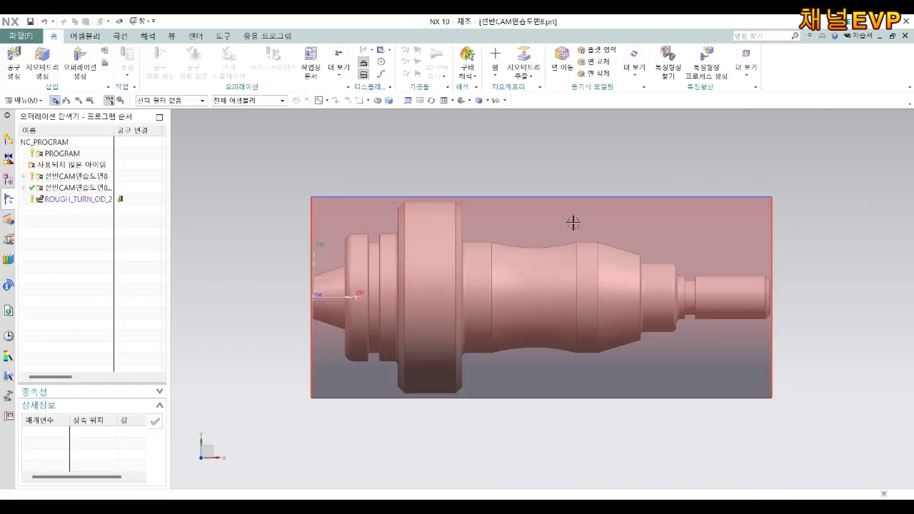
pyautogui.moveTo(581, 213); pyautogui.dragTo(536, 260, button='middle')
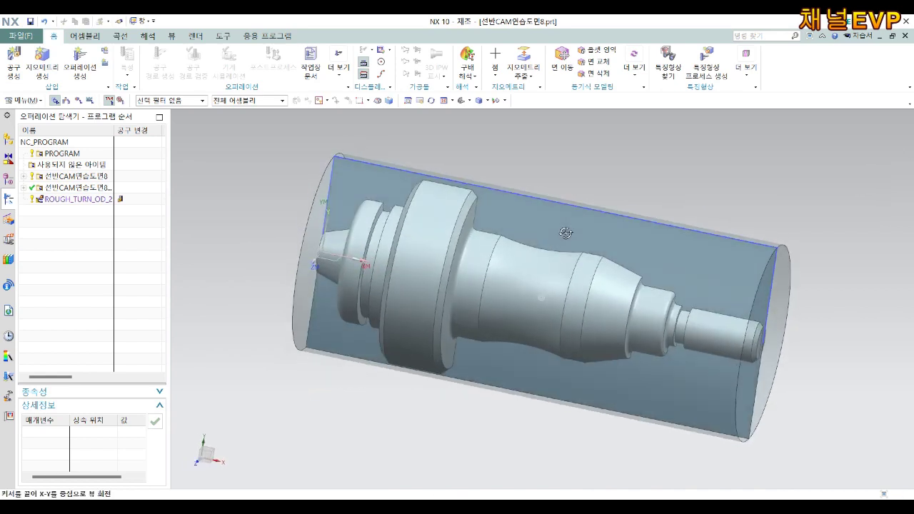
pyautogui.rightClick(42, 223)
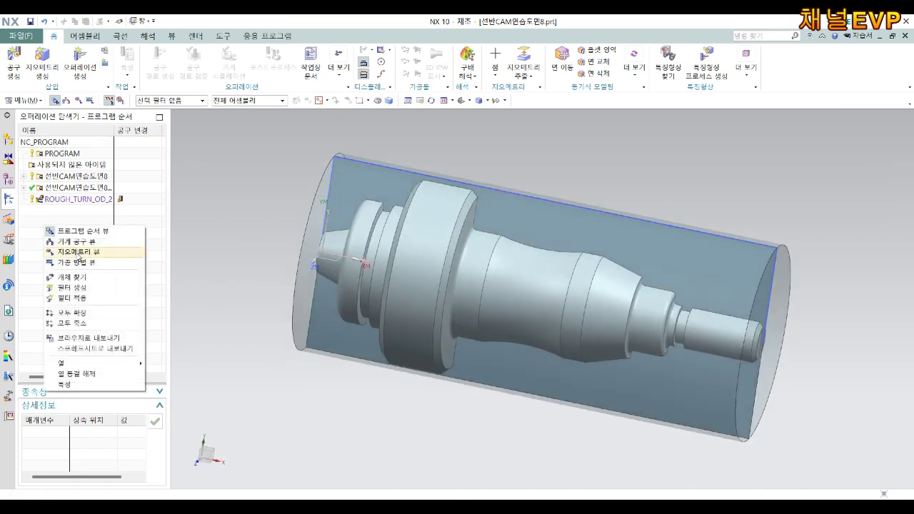
pyautogui.click(79, 256)
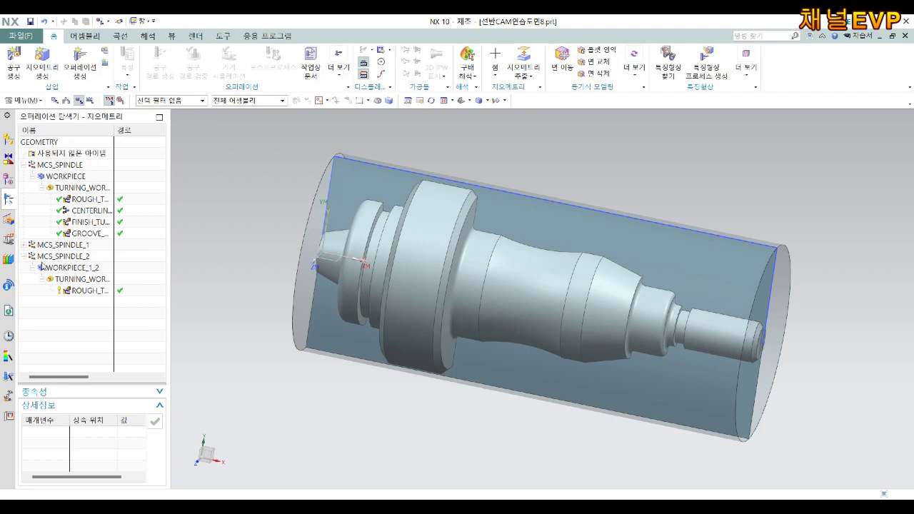
# Step: Expand MCS_SPINDLE_1 and open the ROUGH_TURN_OD_1 operation settings
pyautogui.click(24, 244)
pyautogui.click(85, 279)
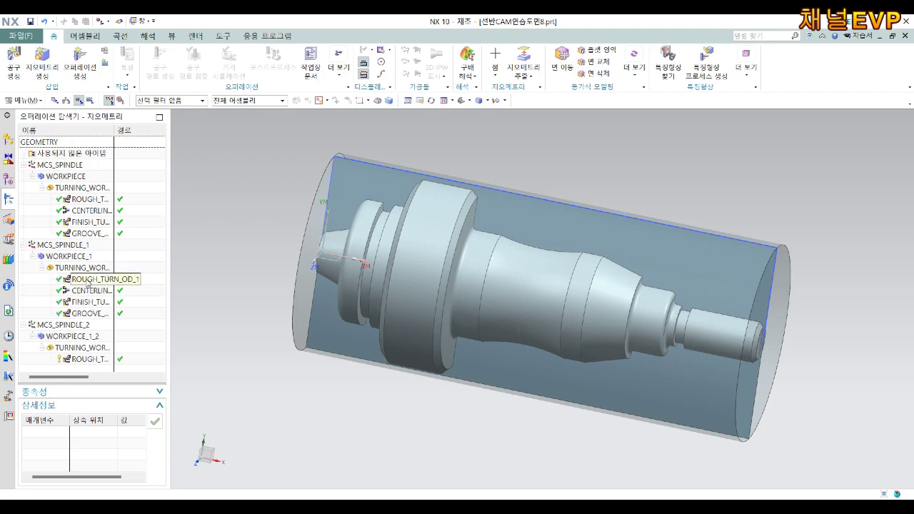
pyautogui.doubleClick(85, 279)
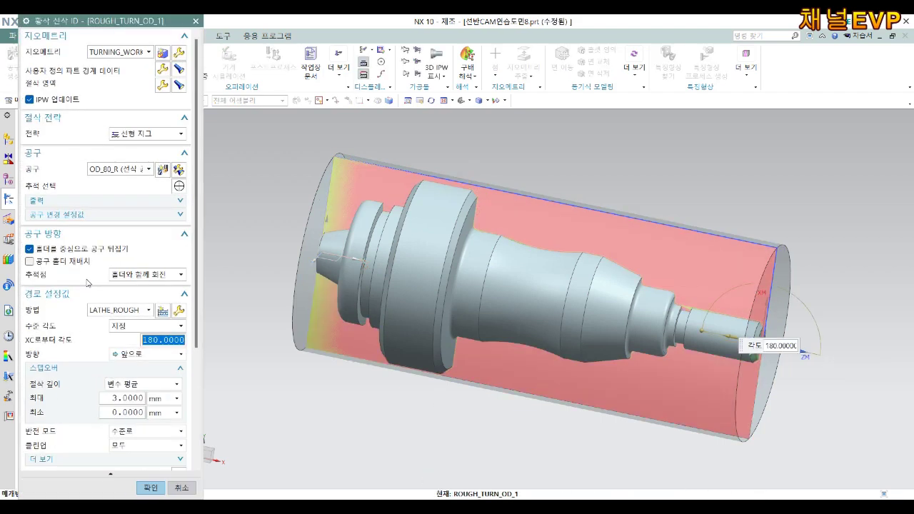
pyautogui.scroll(-3, 153, 312)
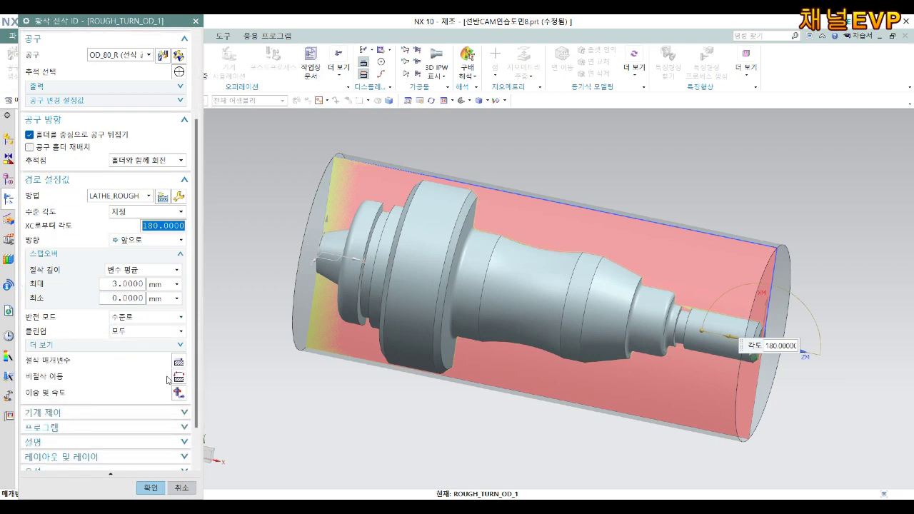
pyautogui.press('Escape')
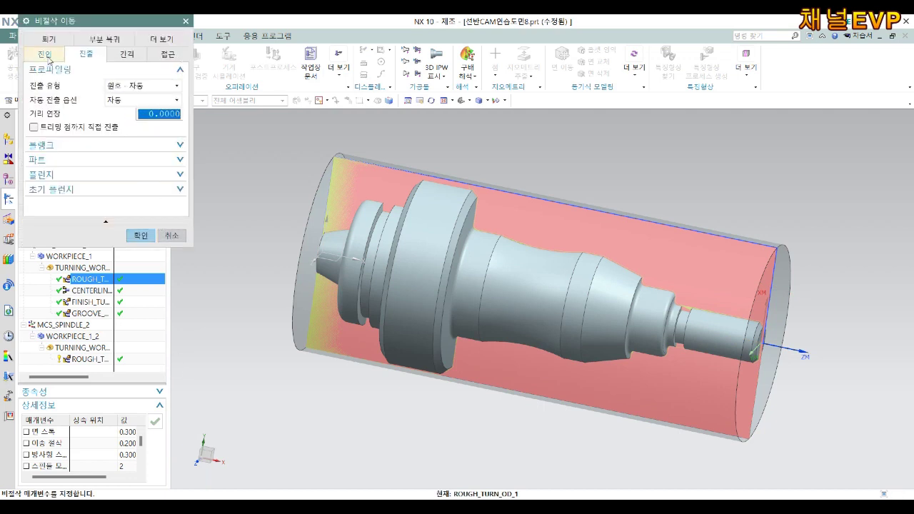
# Step: Set the Engage blank safe distance and safe distance extension to 5, expanding the plunge settings
pyautogui.click(55, 57)
pyautogui.click(179, 145)
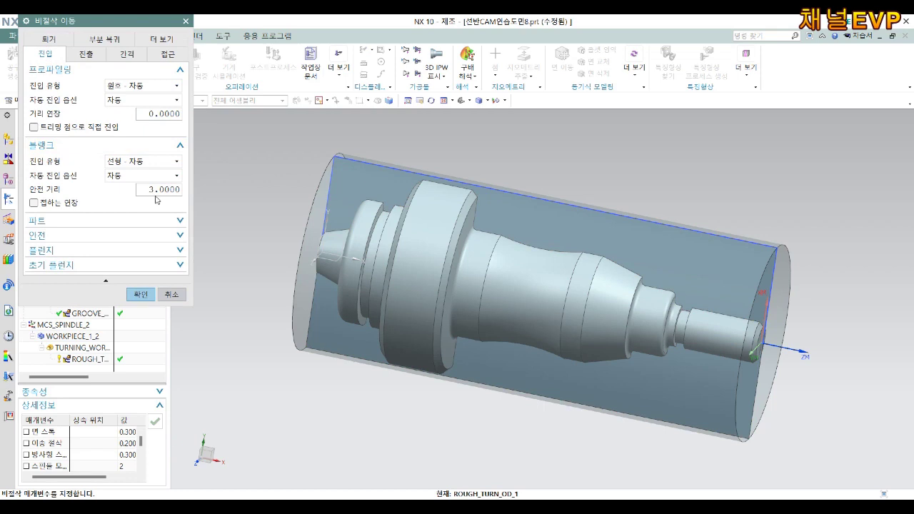
pyautogui.doubleClick(155, 189)
pyautogui.write('5')
pyautogui.click(138, 222)
pyautogui.click(139, 223)
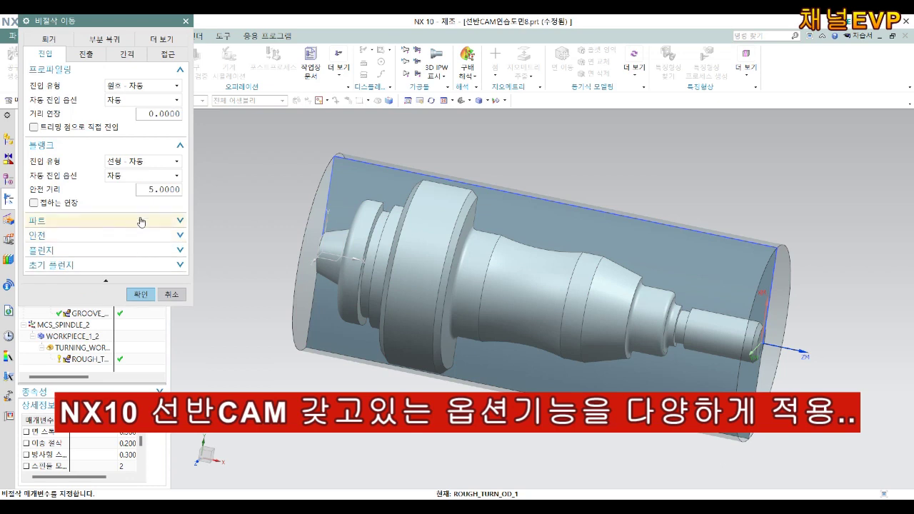
pyautogui.click(138, 222)
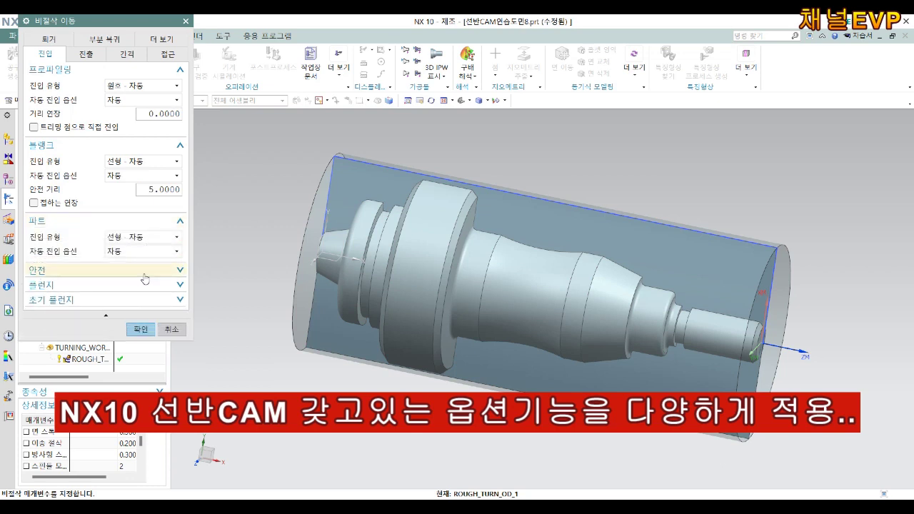
pyautogui.click(145, 272)
pyautogui.click(163, 317)
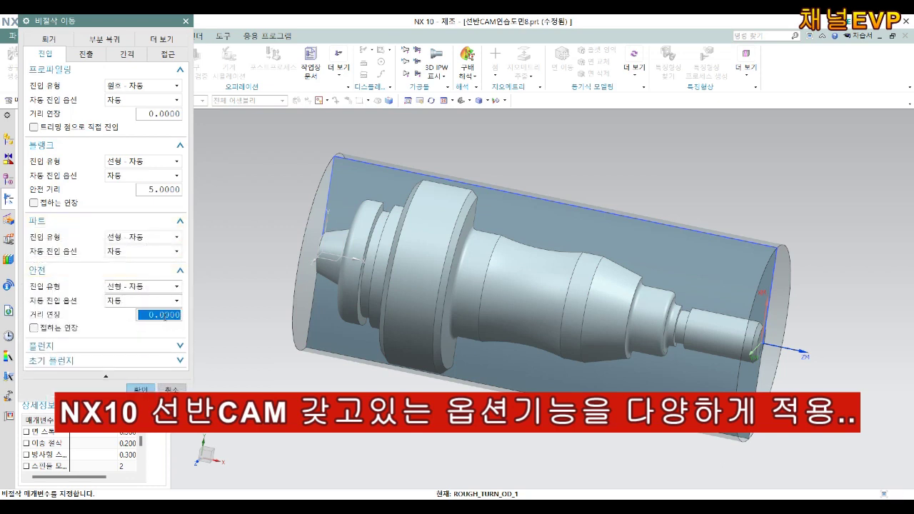
pyautogui.write('5')
pyautogui.click(153, 345)
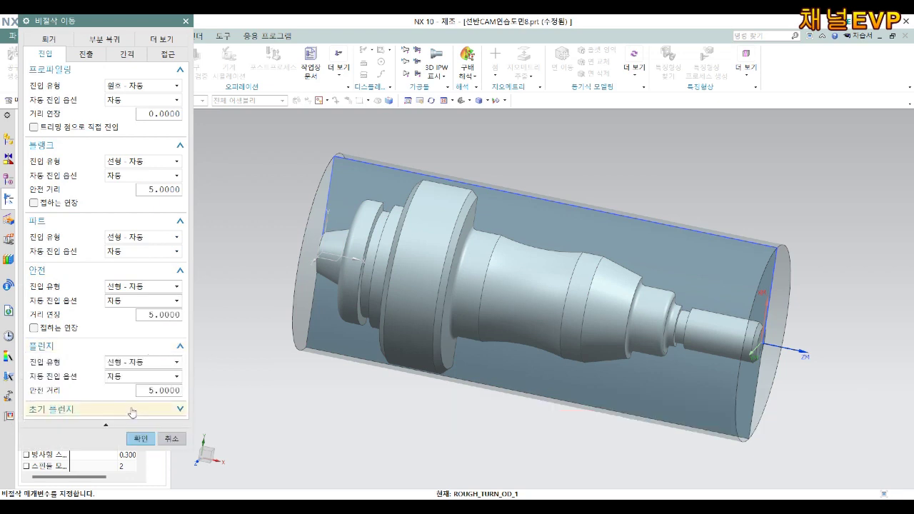
pyautogui.click(141, 407)
# Step: Accept the non-cutting moves and the 황삭 선삭 operation after inspecting its regenerated roughing toolpath
pyautogui.click(141, 488)
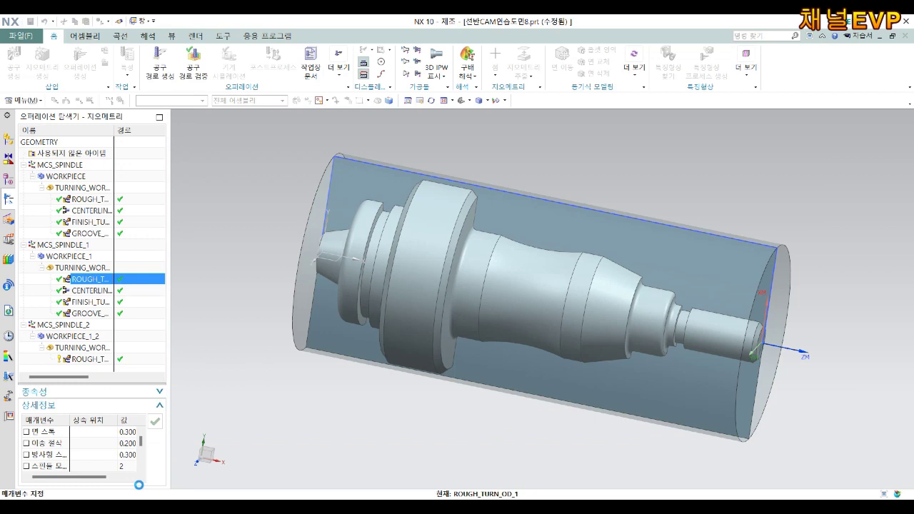
pyautogui.scroll(-2, 123, 390)
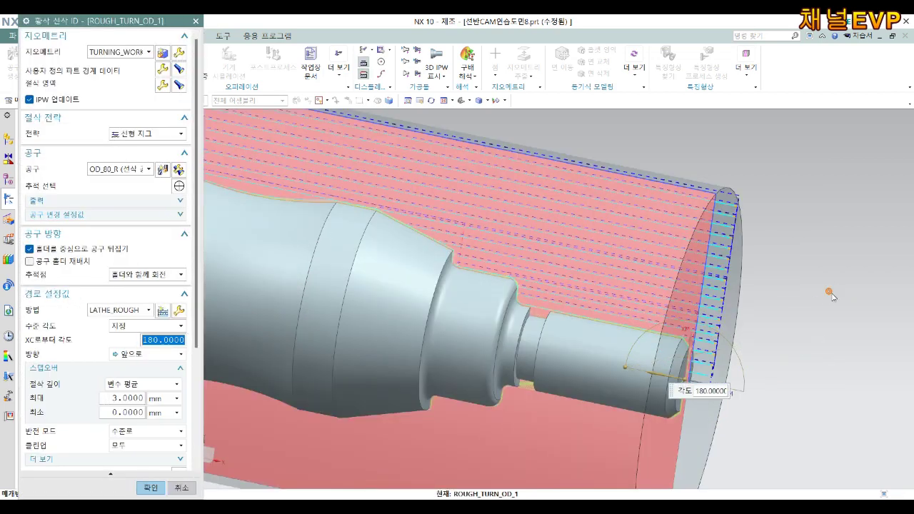
pyautogui.scroll(2, 831, 296)
pyautogui.scroll(1, 745, 357)
pyautogui.scroll(2, 684, 382)
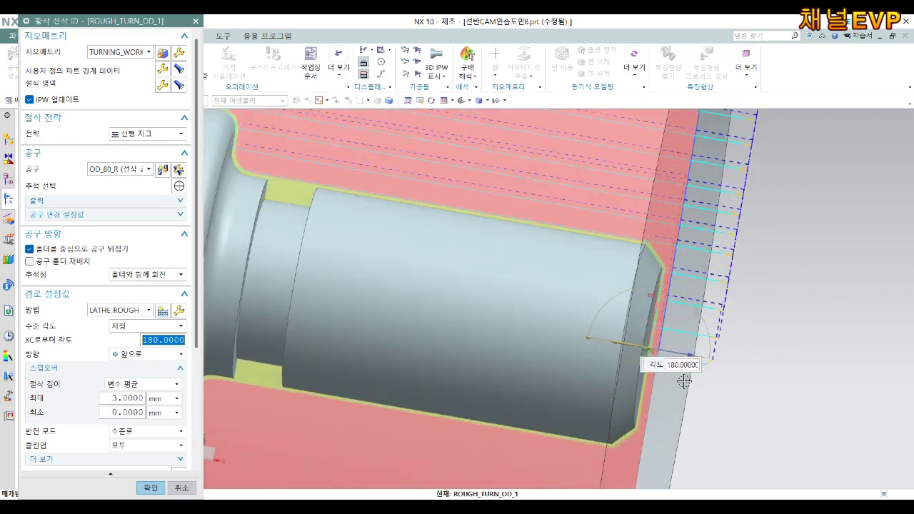
pyautogui.scroll(1, 684, 382)
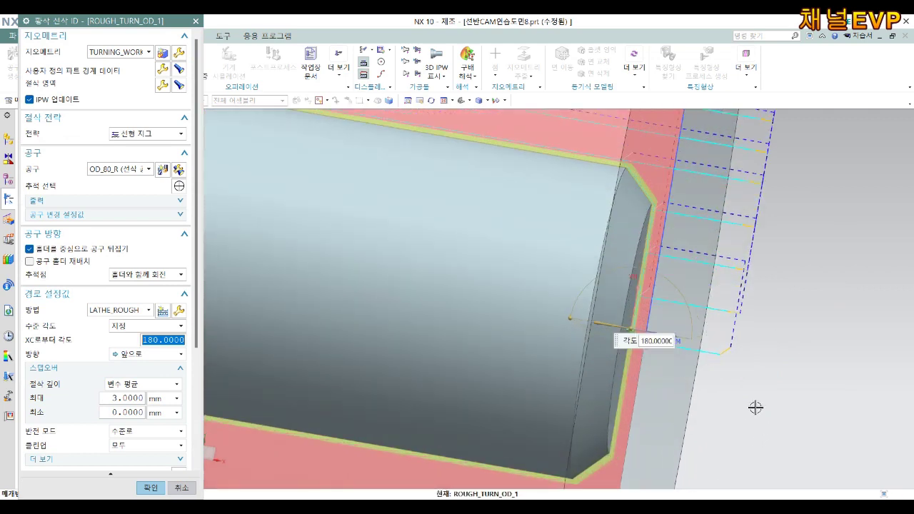
pyautogui.scroll(-3, 751, 398)
pyautogui.scroll(-2, 715, 400)
pyautogui.press('Escape')
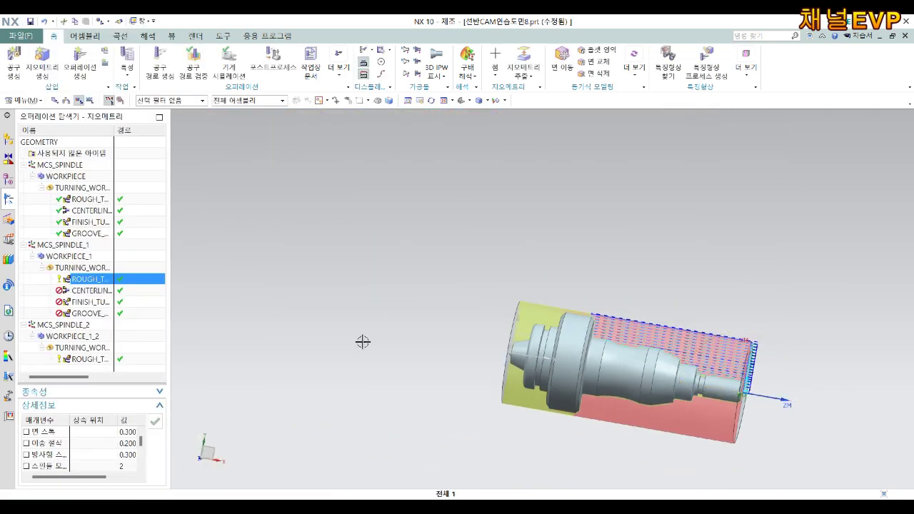
pyautogui.keyDown('shift'); pyautogui.moveTo(579, 317); pyautogui.dragTo(509, 250, button='middle'); pyautogui.keyUp('shift')
pyautogui.scroll(2, 553, 293)
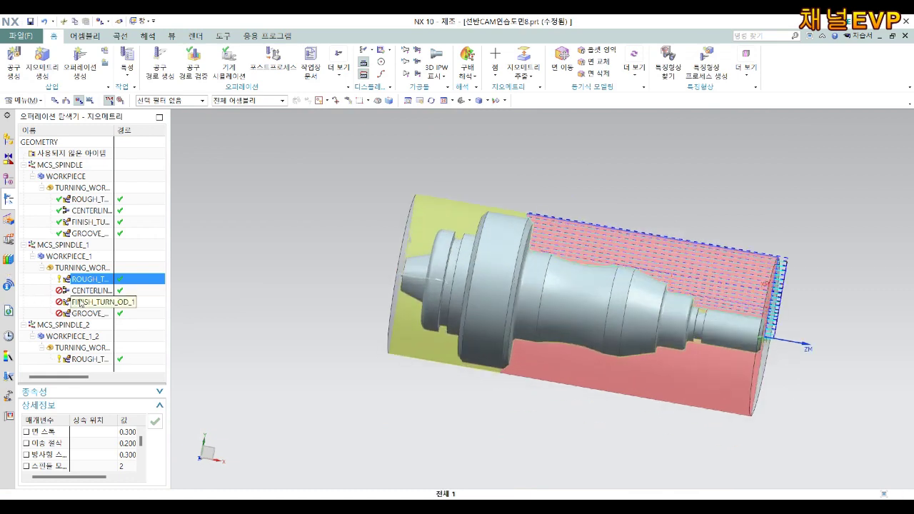
# Step: Review the CENTERLINE_SPOTDRILL_1 spot-drill operation and accept its settings
pyautogui.doubleClick(81, 291)
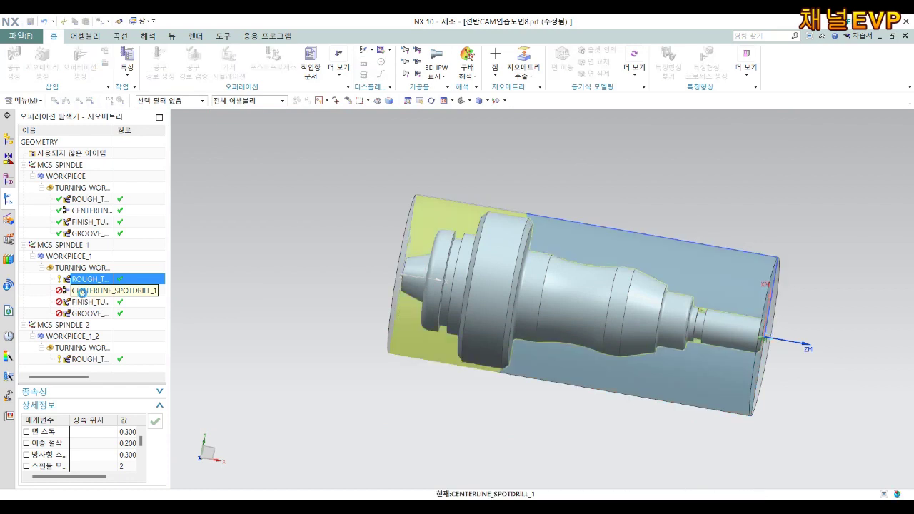
pyautogui.scroll(-5, 62, 429)
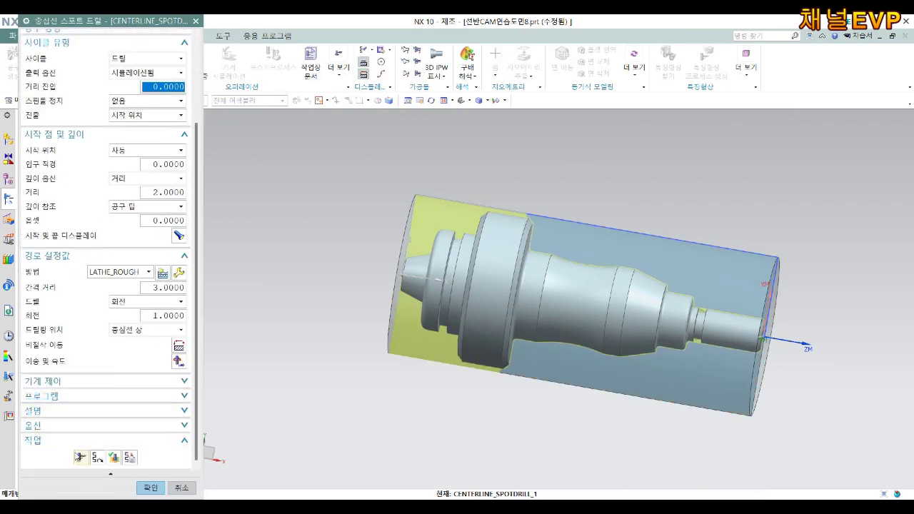
pyautogui.press('Escape')
pyautogui.doubleClick(81, 290)
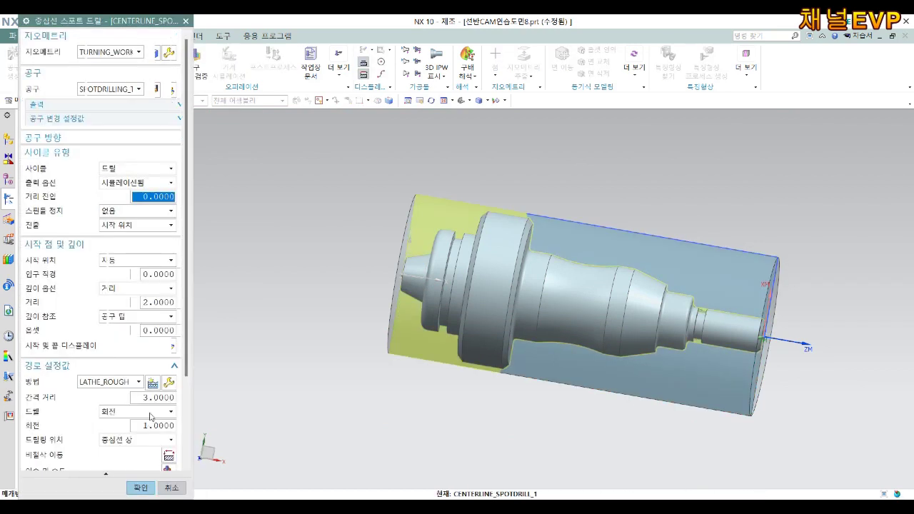
pyautogui.click(162, 488)
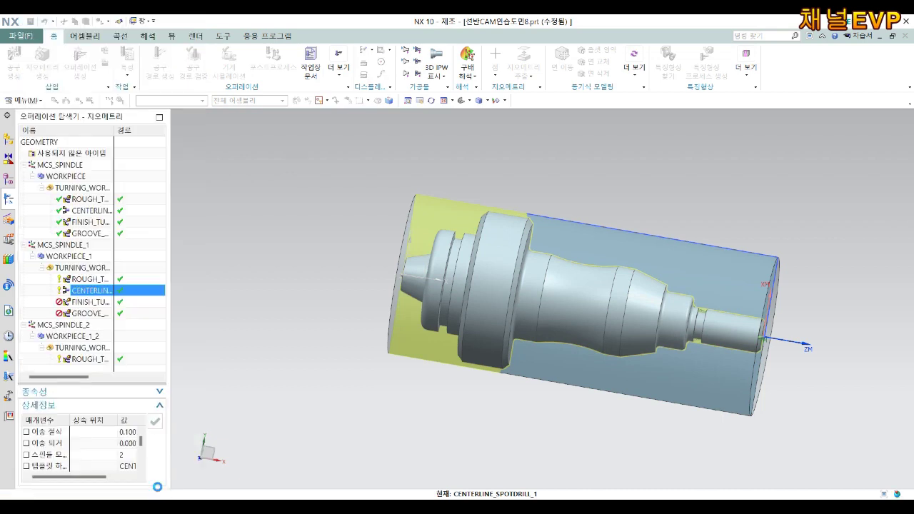
# Step: Check FINISH_TURN_OD_1's non-cutting moves and accept the finishing operation
pyautogui.doubleClick(85, 304)
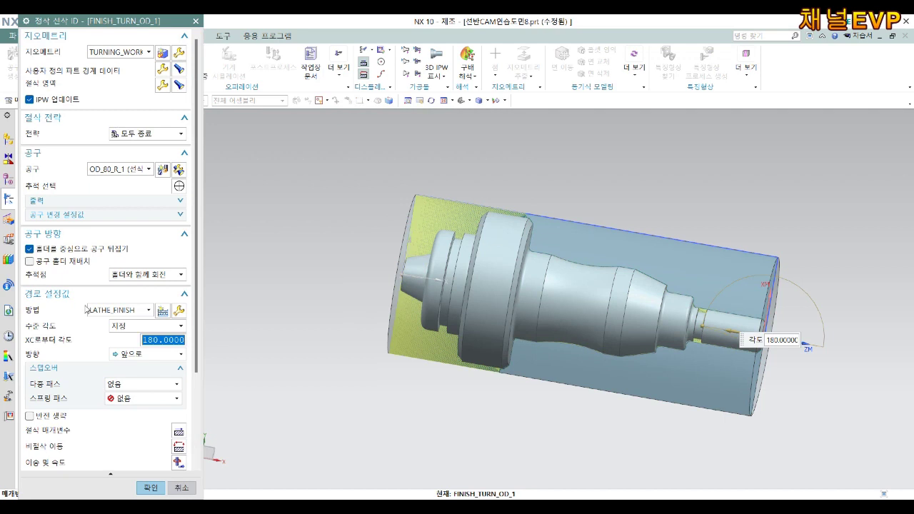
pyautogui.scroll(-3, 148, 400)
pyautogui.click(179, 362)
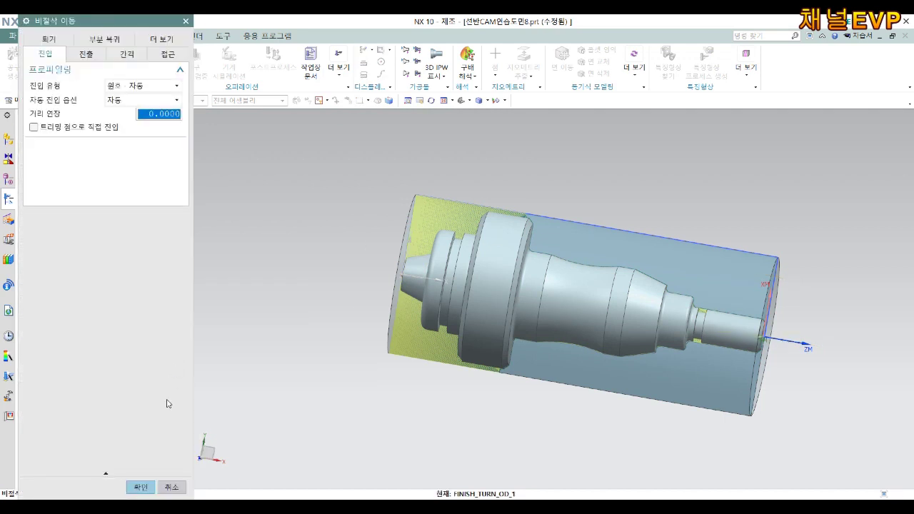
pyautogui.click(141, 487)
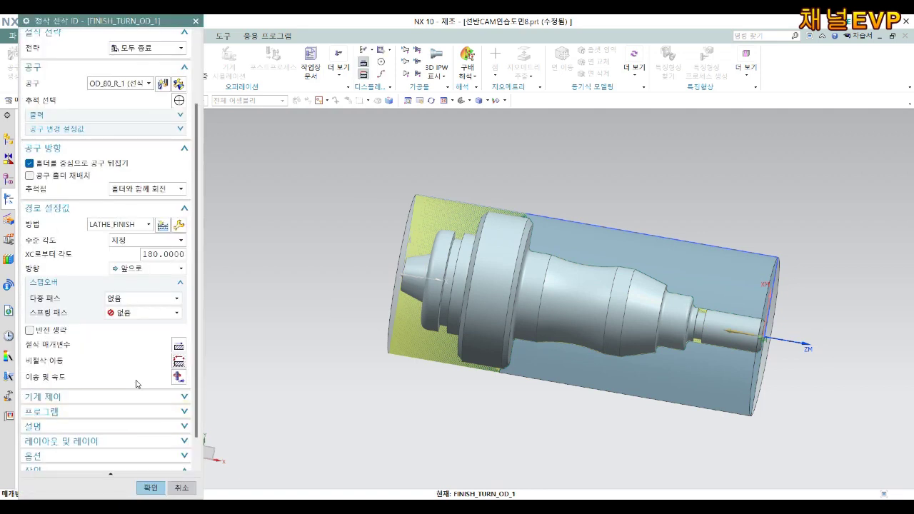
pyautogui.click(150, 488)
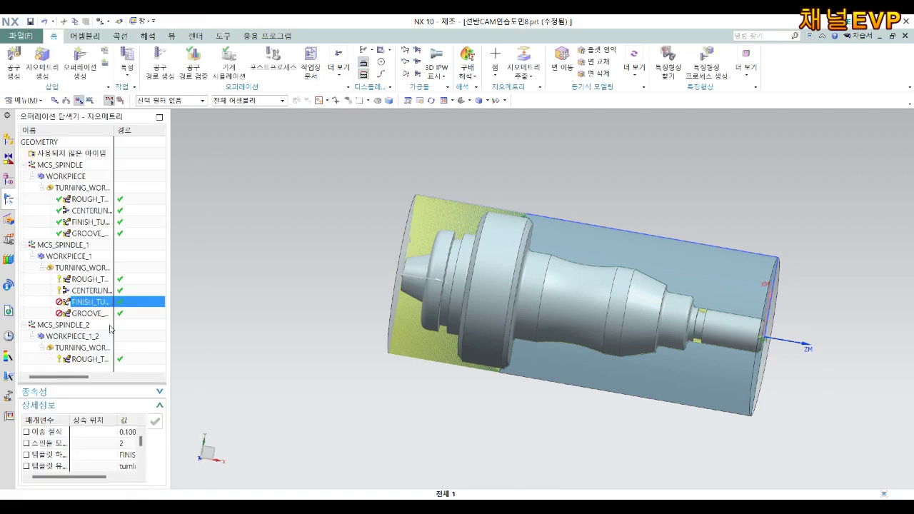
# Step: Reopen and accept FINISH_TURN_OD_1 again, then open GROOVE_OD_1
pyautogui.doubleClick(91, 301)
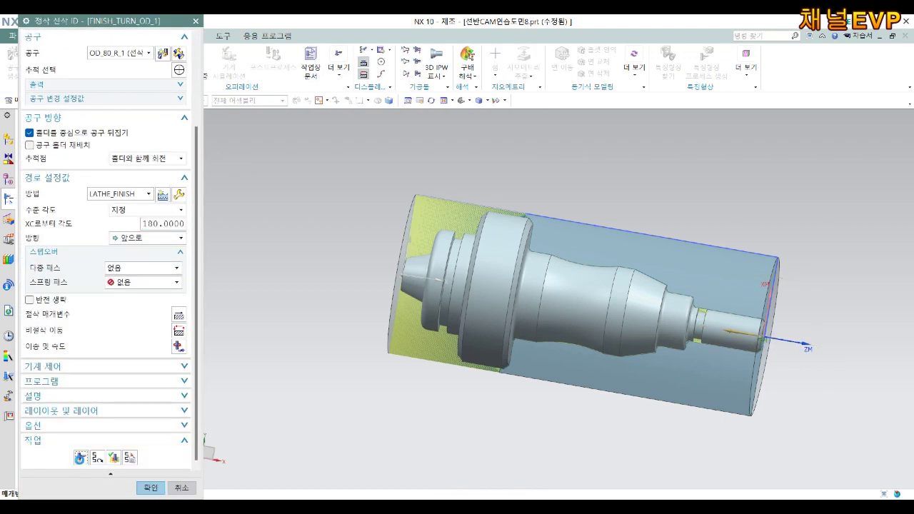
pyautogui.click(150, 488)
pyautogui.doubleClick(86, 305)
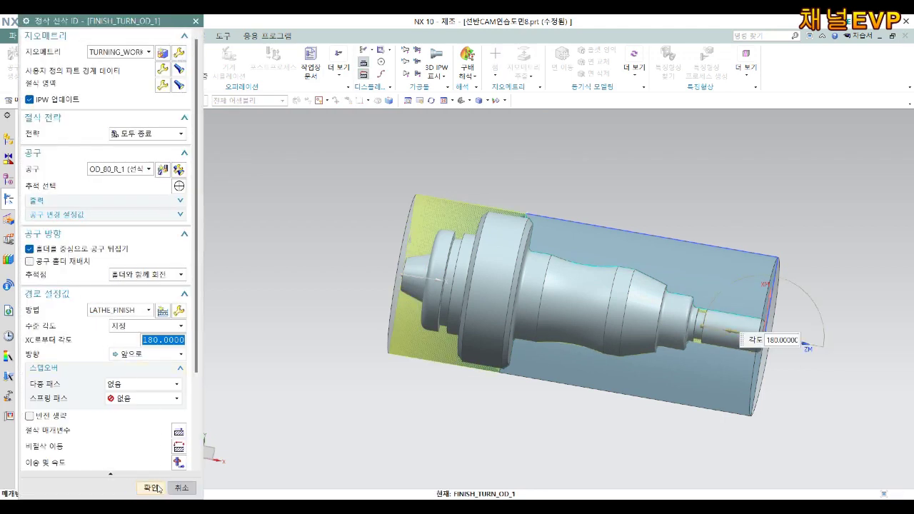
pyautogui.click(151, 487)
pyautogui.doubleClick(90, 314)
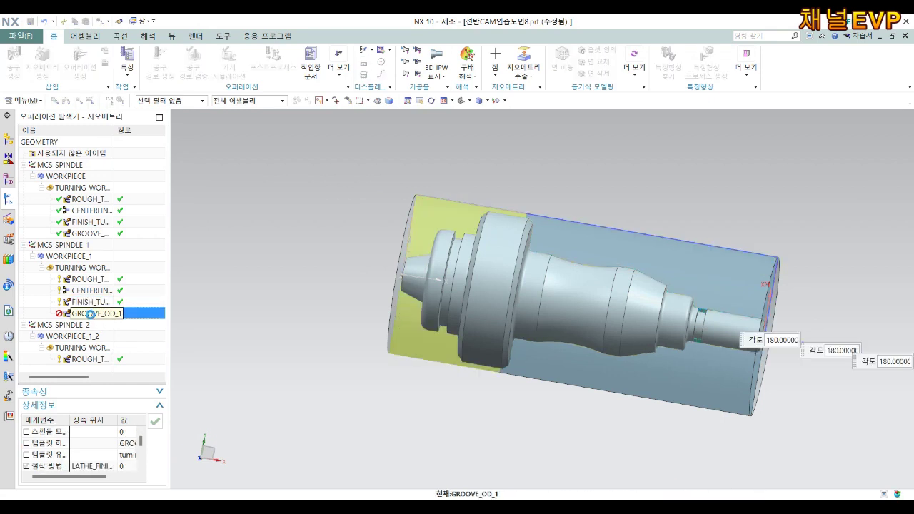
# Step: Zoom to the groove, review GROOVE_OD_1's corner (코너) cutting parameters, and accept the operation
pyautogui.scroll(-3, 118, 328)
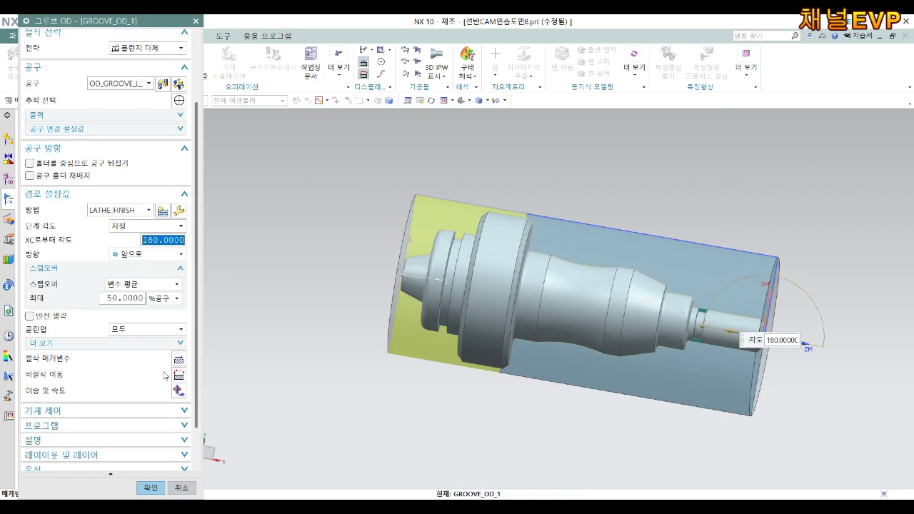
pyautogui.scroll(3, 714, 300)
pyautogui.scroll(3, 757, 343)
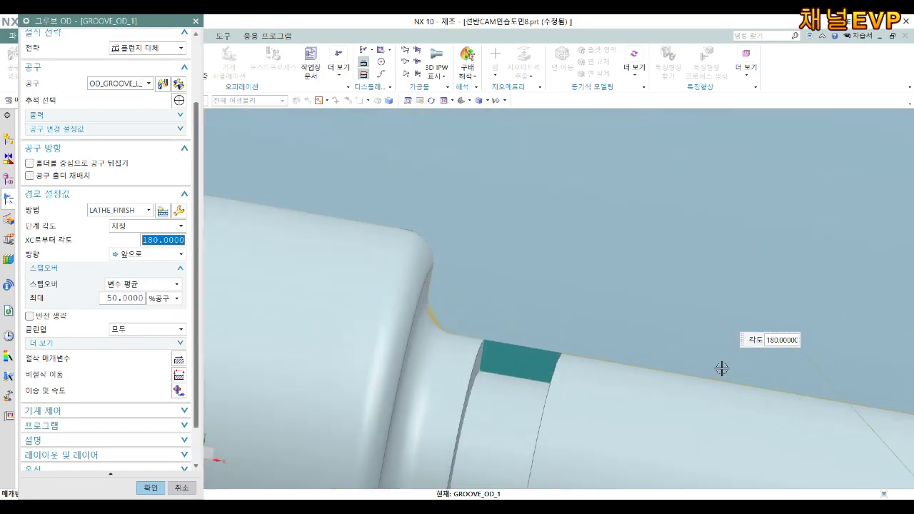
pyautogui.scroll(1, 734, 351)
pyautogui.scroll(1, 728, 351)
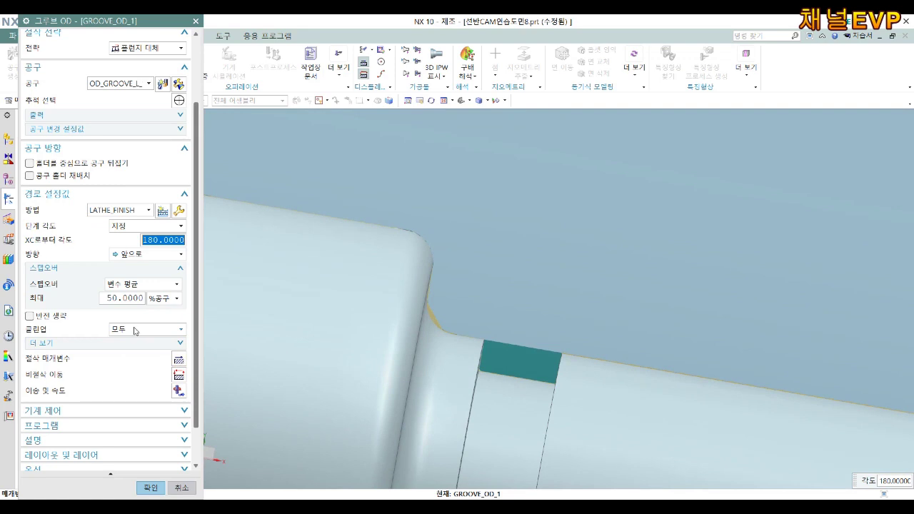
pyautogui.middleClick(176, 364)
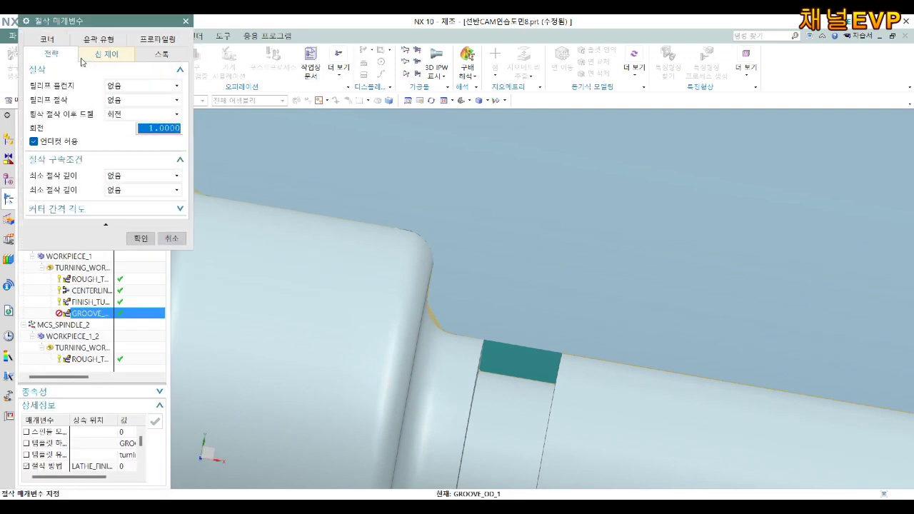
pyautogui.click(64, 44)
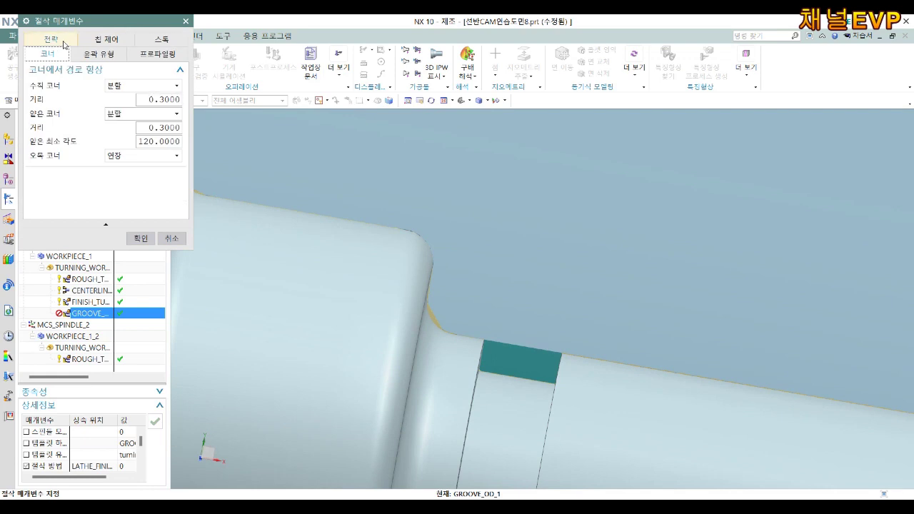
pyautogui.click(141, 238)
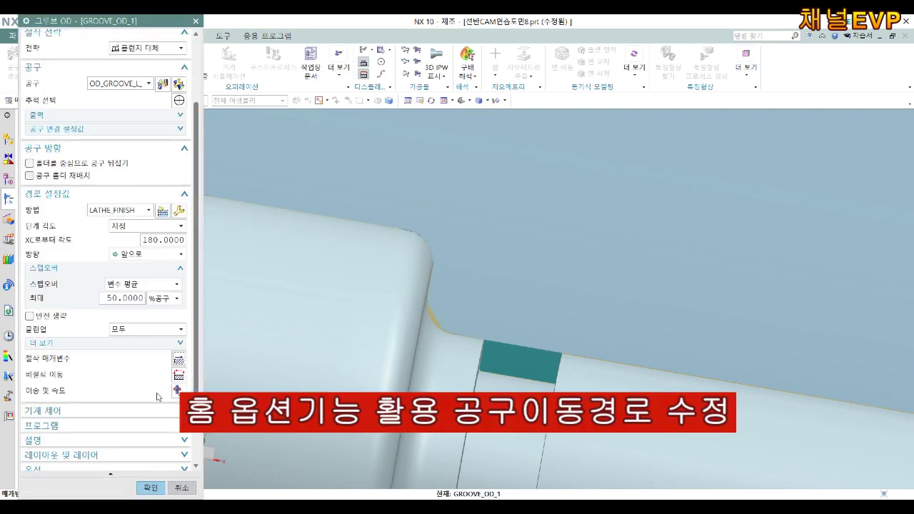
pyautogui.middleClick(181, 385)
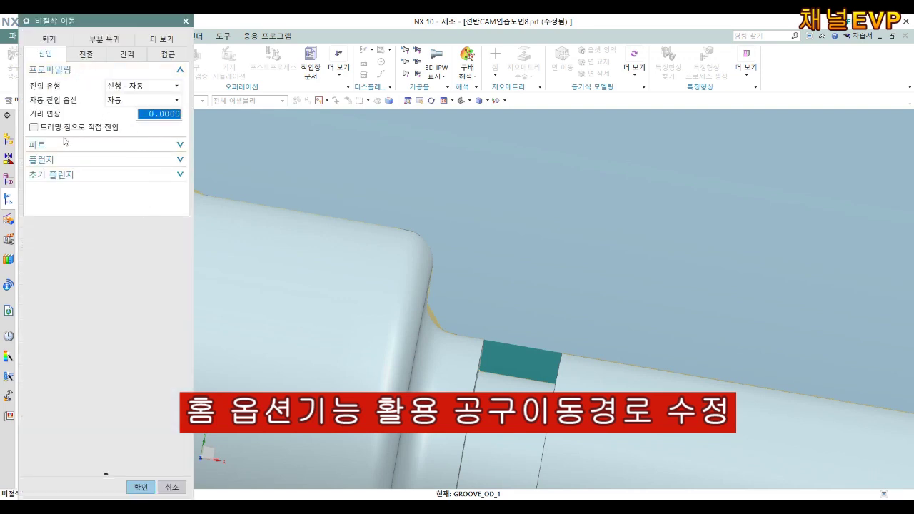
# Step: Make the groove's profiling engage linear (선형) with a distance extension of 2, and accept
pyautogui.click(66, 147)
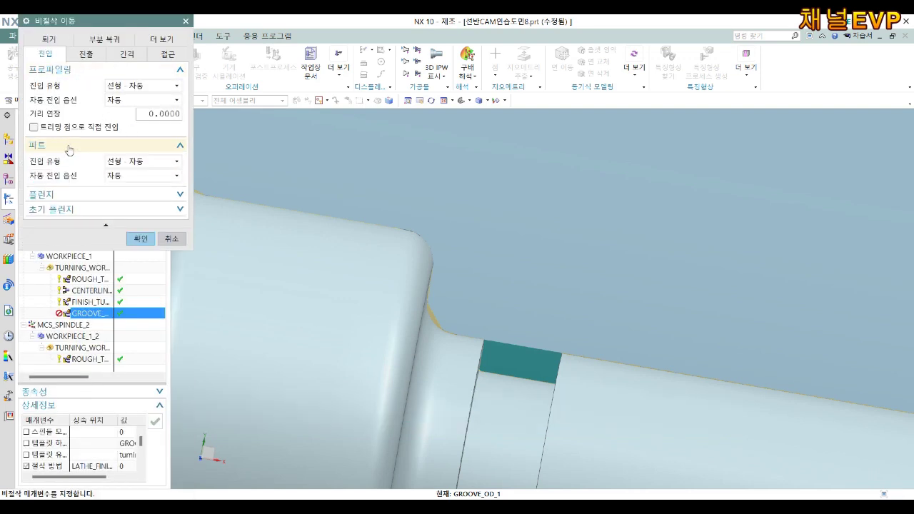
pyautogui.click(124, 87)
pyautogui.click(125, 107)
pyautogui.click(148, 128)
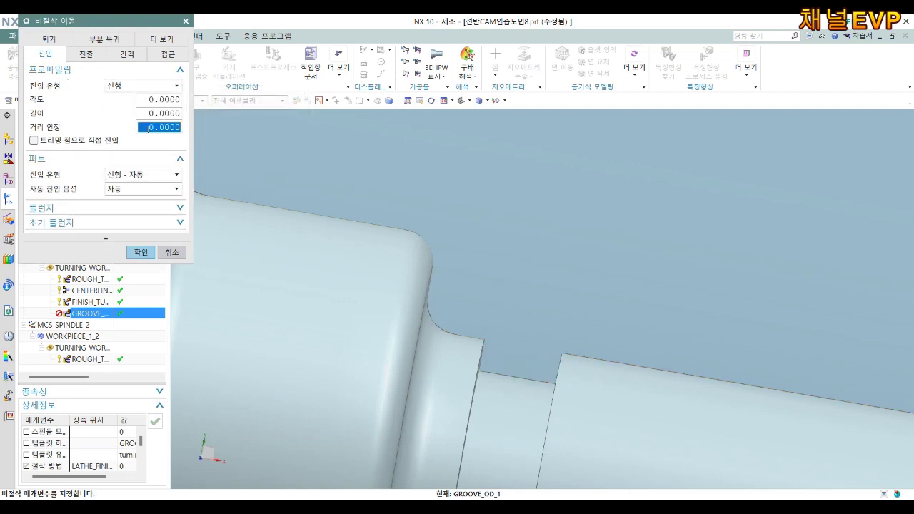
pyautogui.write('2')
pyautogui.click(142, 251)
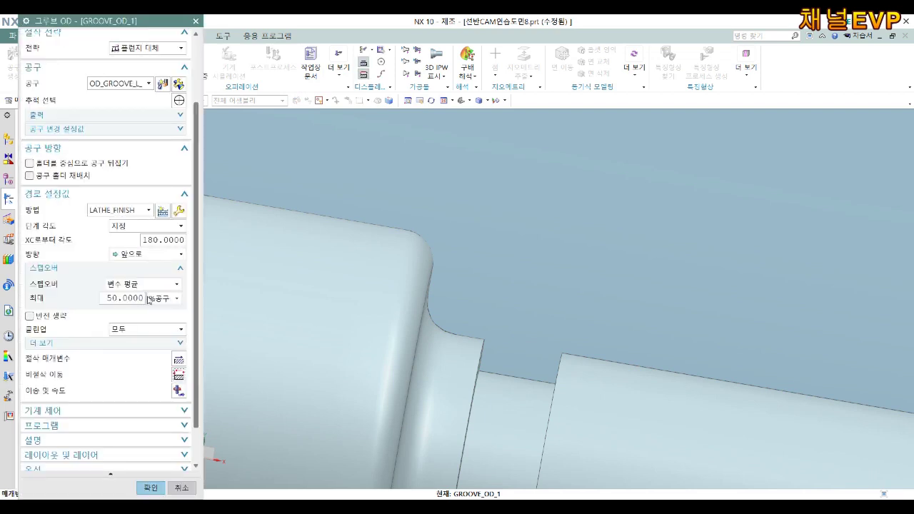
pyautogui.middleClick(179, 379)
# Step: Set the groove's part retract to linear with length 4
pyautogui.click(91, 83)
pyautogui.click(86, 54)
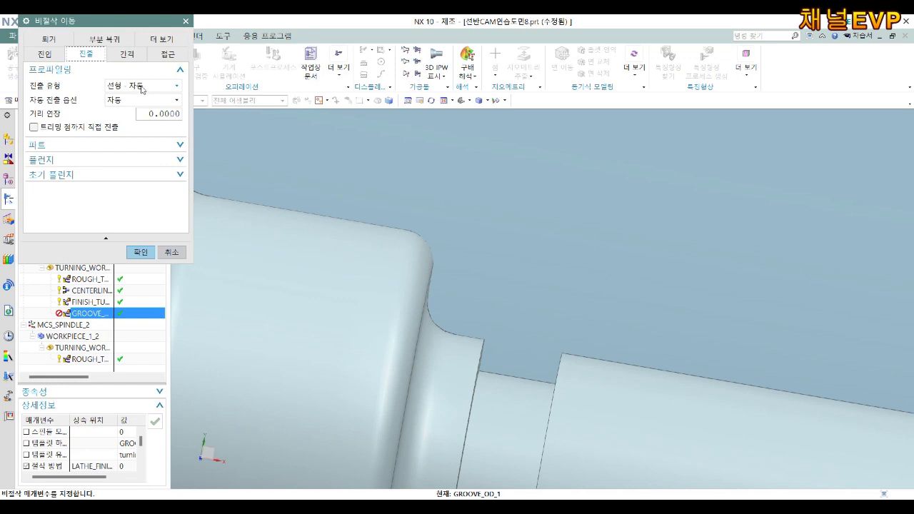
pyautogui.click(125, 147)
pyautogui.click(132, 161)
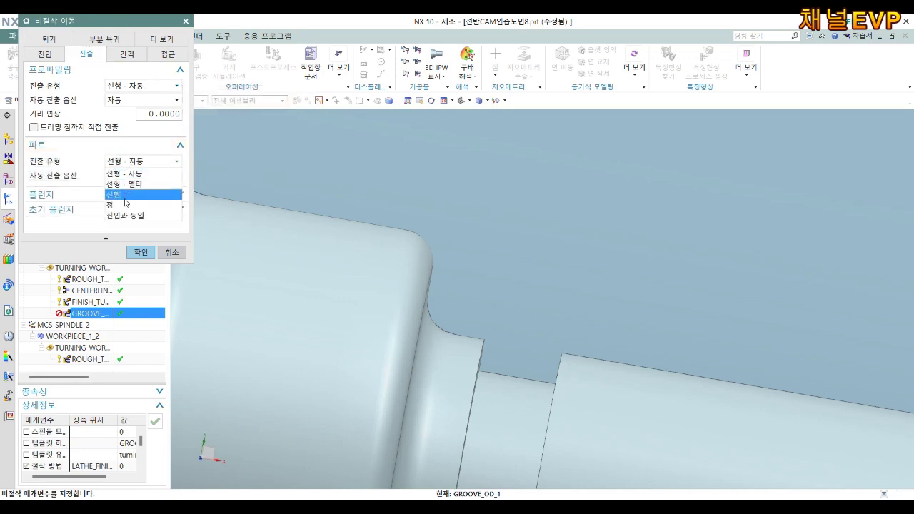
pyautogui.click(129, 195)
pyautogui.click(165, 190)
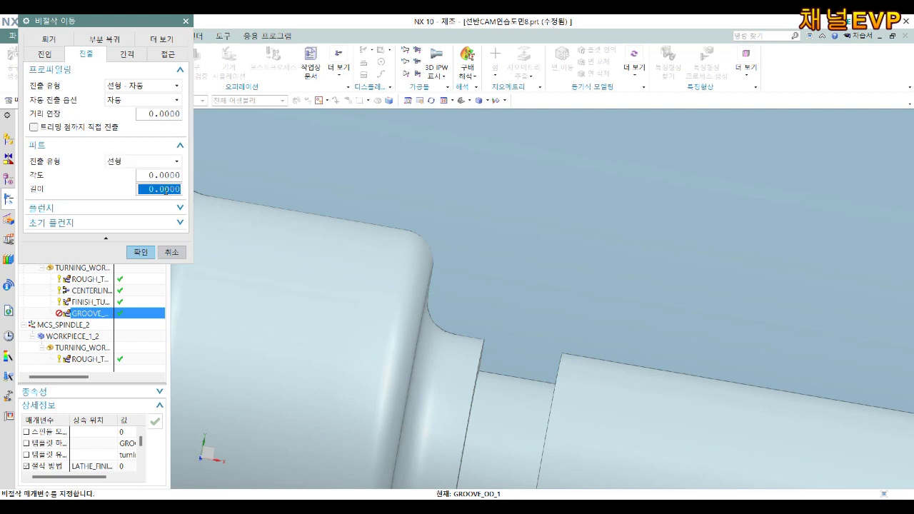
pyautogui.write('2')
pyautogui.press('Return')
pyautogui.click(108, 208)
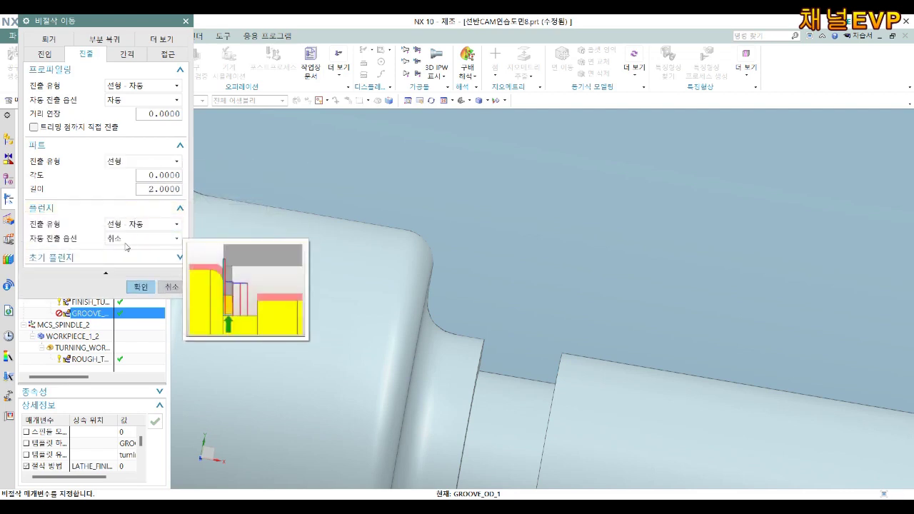
pyautogui.click(153, 189)
pyautogui.write('4')
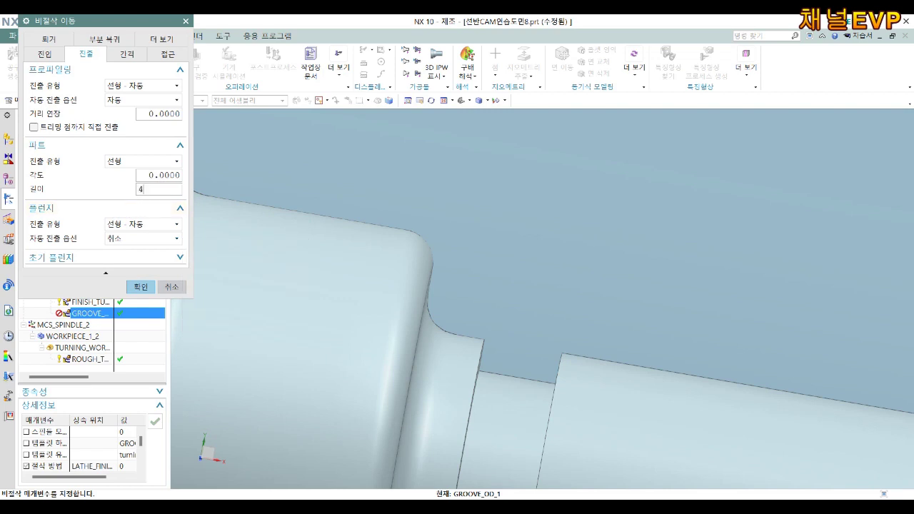
# Step: Make the plunge and initial plunge retracts linear with length 4, then generate the groove toolpath
pyautogui.click(128, 222)
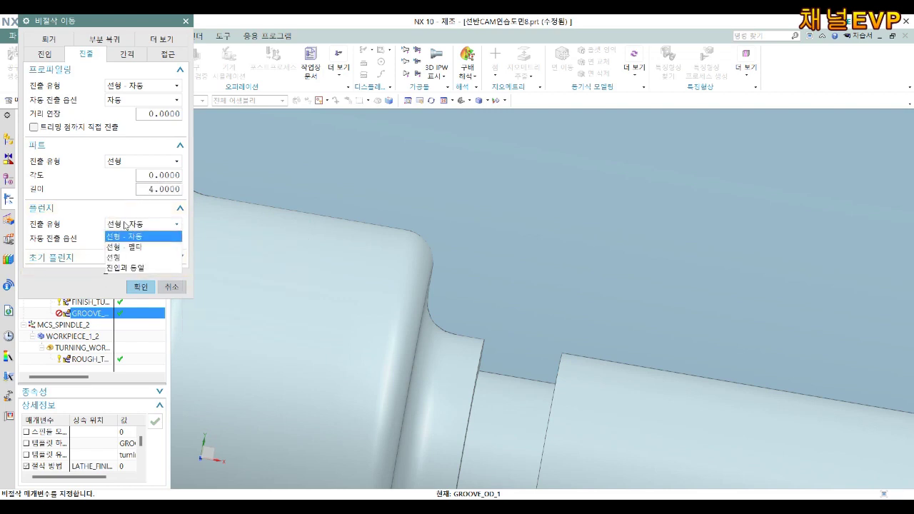
pyautogui.click(121, 259)
pyautogui.click(156, 253)
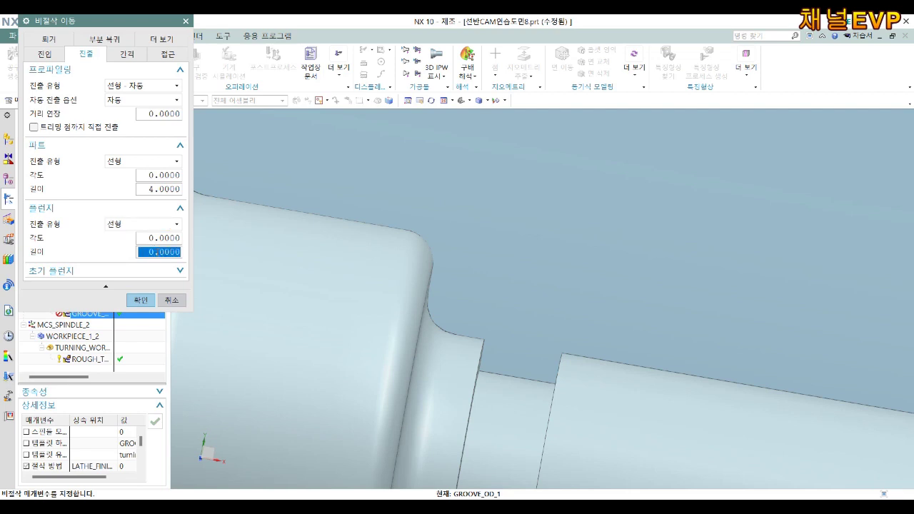
pyautogui.write('4')
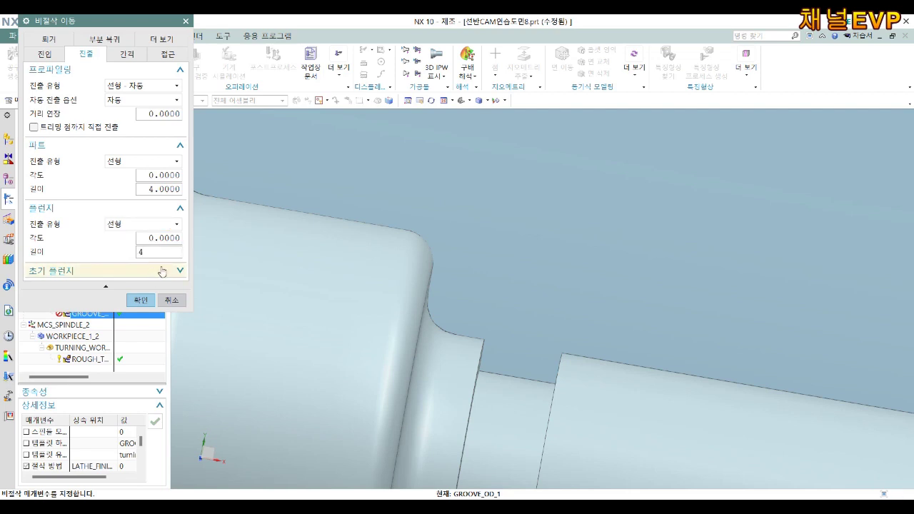
pyautogui.click(150, 277)
pyautogui.click(141, 288)
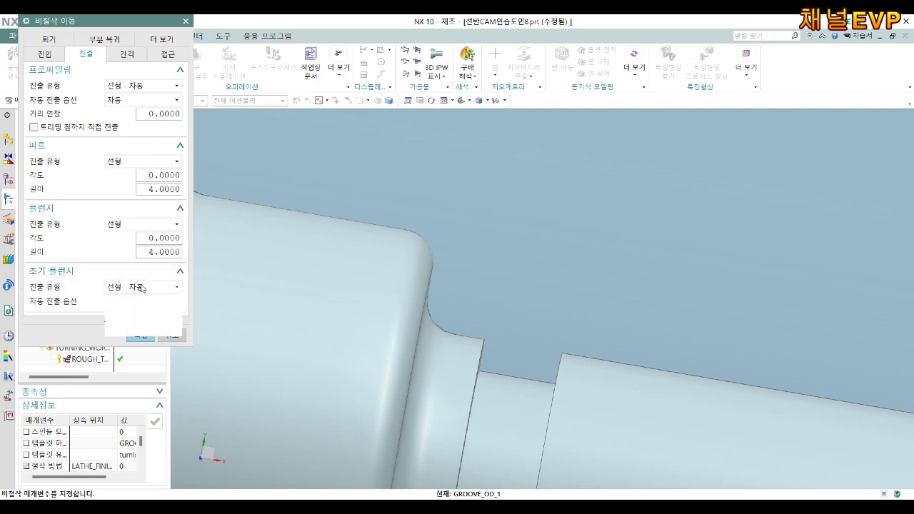
pyautogui.click(137, 324)
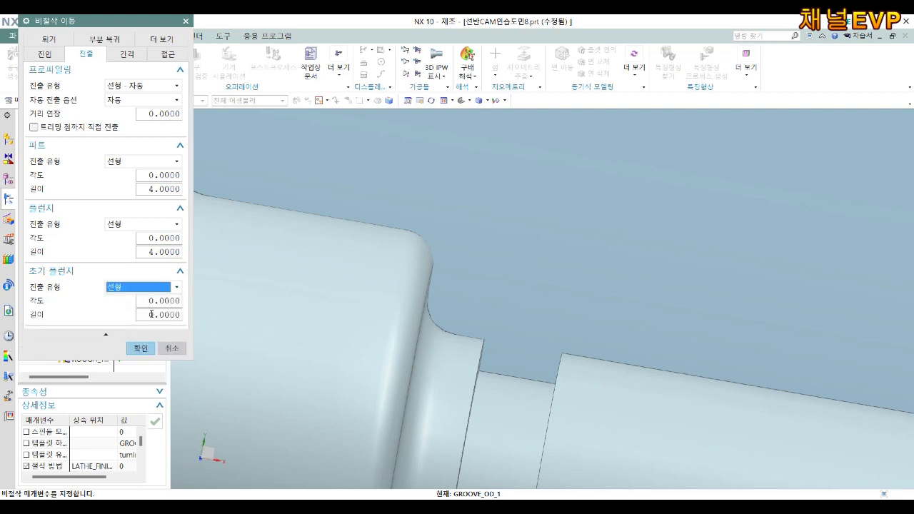
pyautogui.doubleClick(152, 315)
pyautogui.write('4')
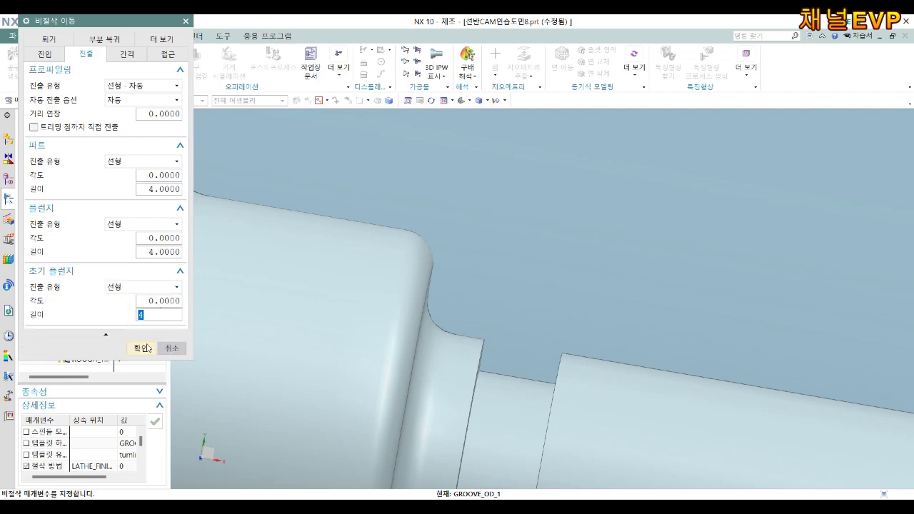
pyautogui.click(141, 348)
pyautogui.click(81, 457)
# Step: Accept GROOVE_OD_1, reopen it to inspect its groove toolpath on the shaft, then start toolpath playback
pyautogui.middleClick(312, 368)
pyautogui.doubleClick(515, 363)
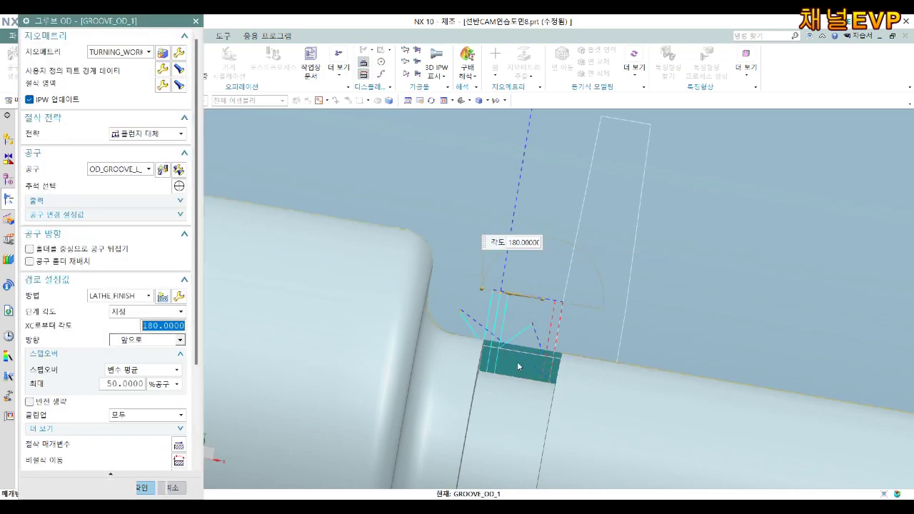
pyautogui.scroll(3, 515, 362)
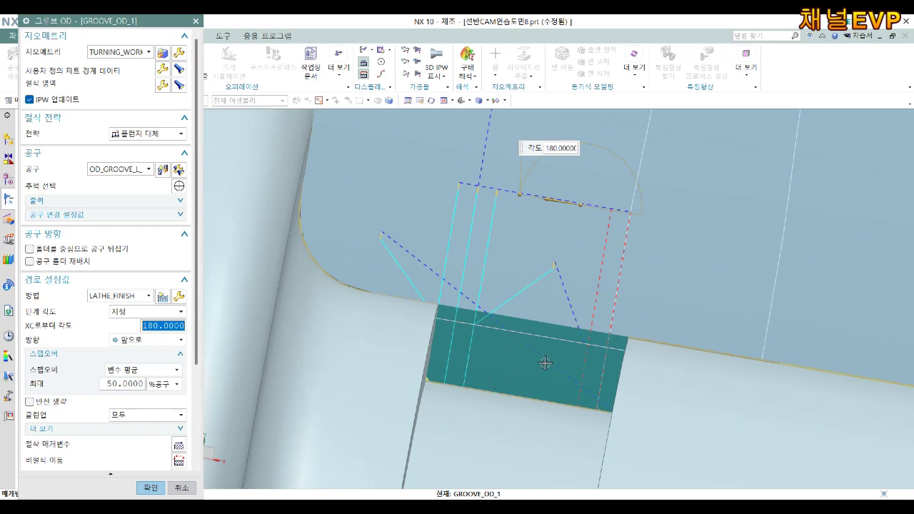
pyautogui.scroll(-1, 600, 415)
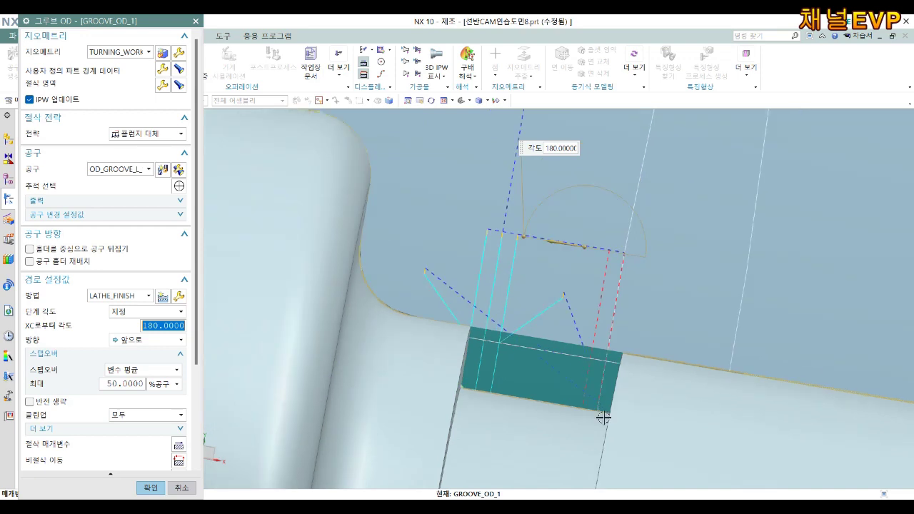
pyautogui.scroll(-1, 607, 429)
pyautogui.scroll(1, 607, 429)
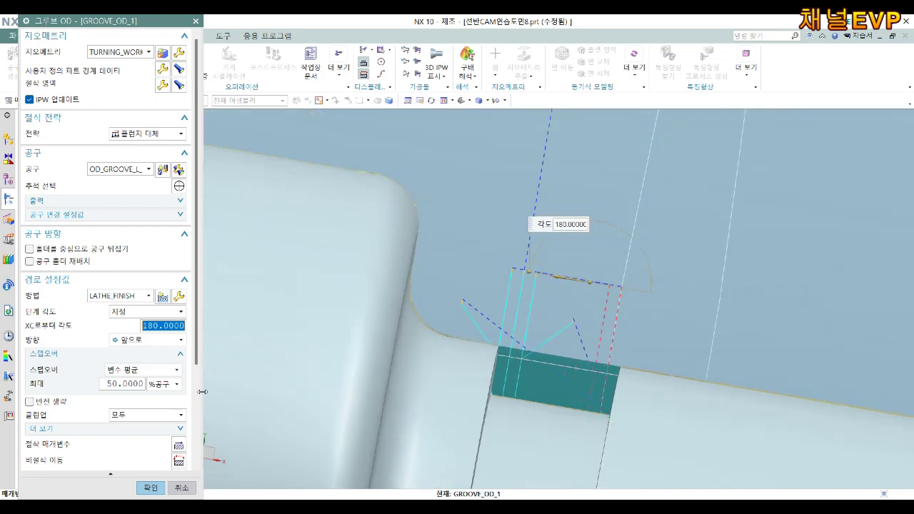
pyautogui.scroll(-3, 115, 428)
pyautogui.scroll(-5, 114, 442)
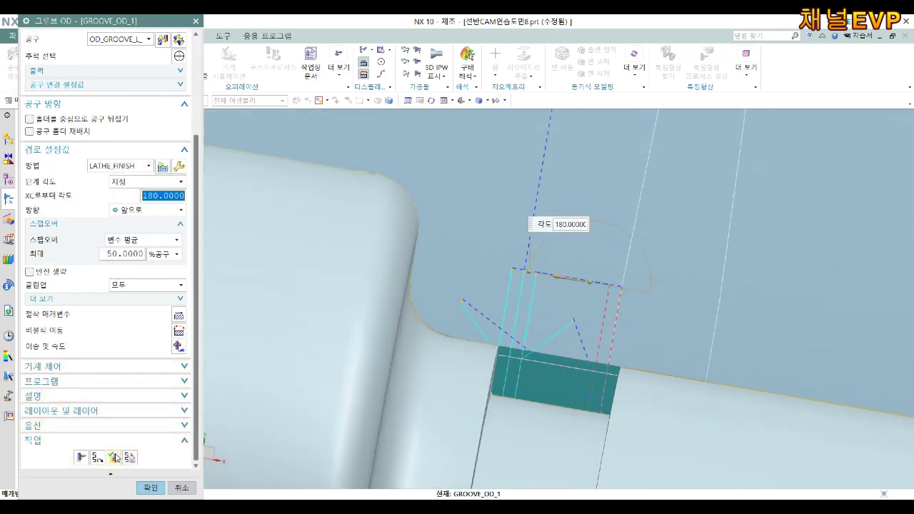
pyautogui.middleClick(116, 458)
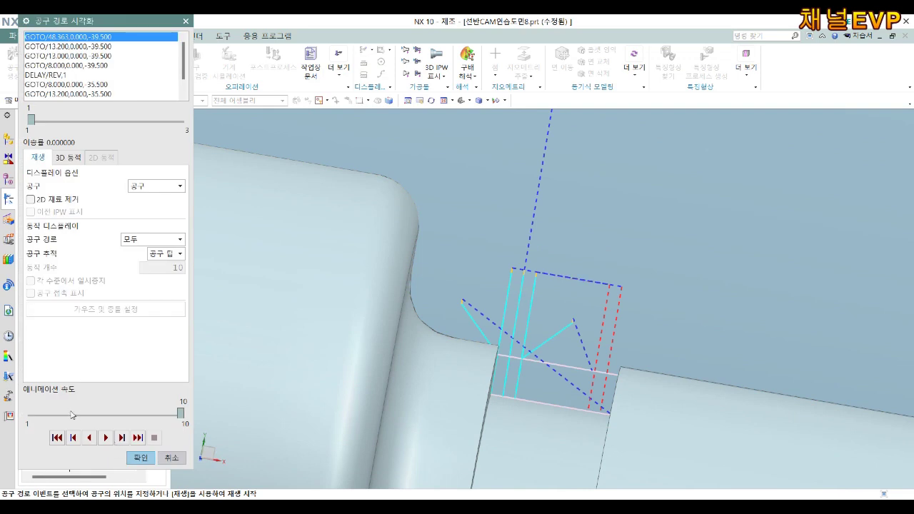
# Step: Set playback to 3D Dynamic material removal at animation speed 1 and create the in-process workpiece
pyautogui.click(131, 415)
pyautogui.moveTo(168, 414); pyautogui.dragTo(3, 419)
pyautogui.click(69, 157)
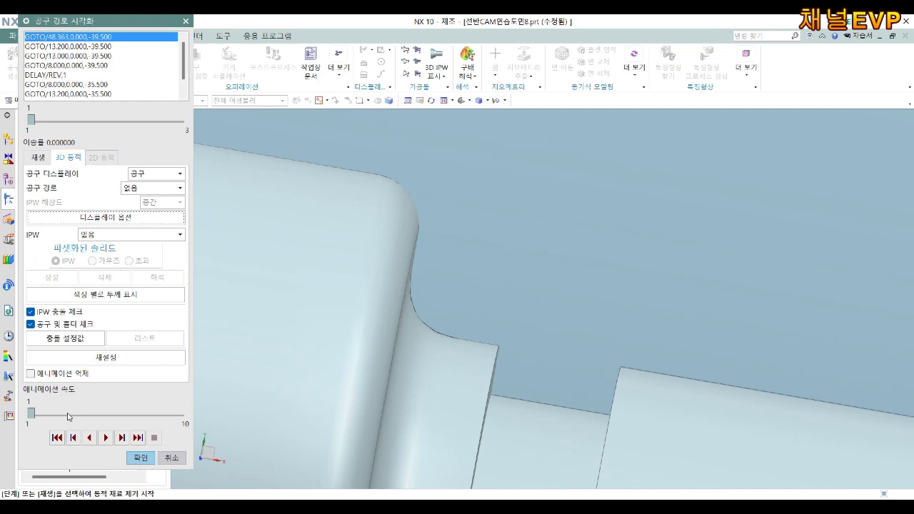
pyautogui.click(120, 438)
# Step: Step the groove toolpath forward move by move through the successive groove passes
pyautogui.click(121, 438)
pyautogui.click(121, 438)
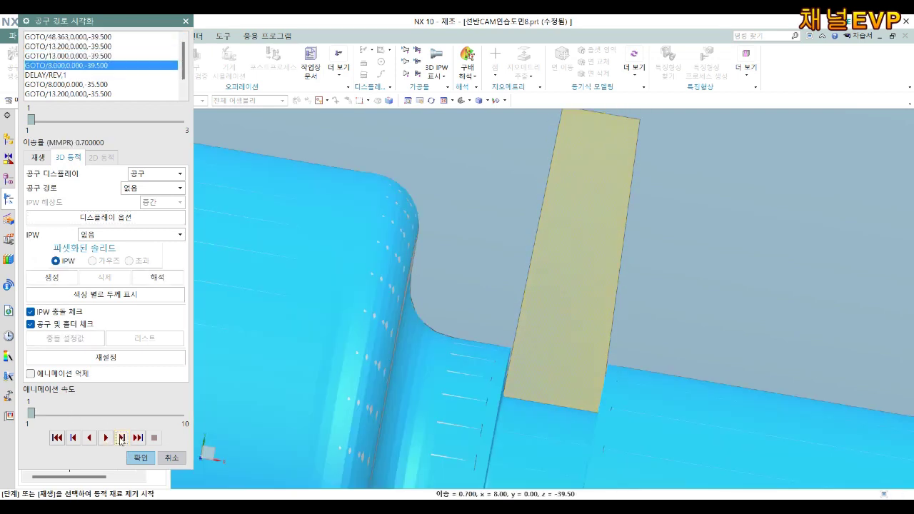
pyautogui.click(122, 441)
pyautogui.click(120, 438)
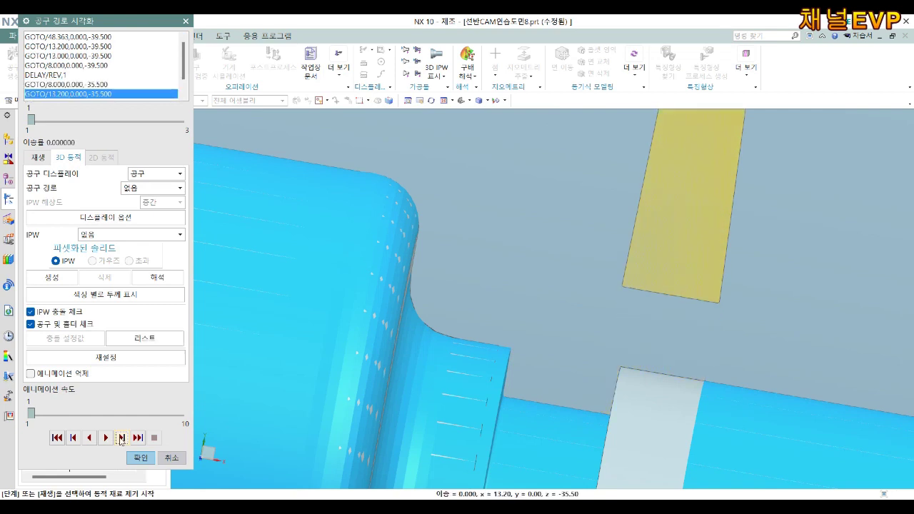
pyautogui.click(121, 438)
pyautogui.click(121, 438)
pyautogui.click(120, 438)
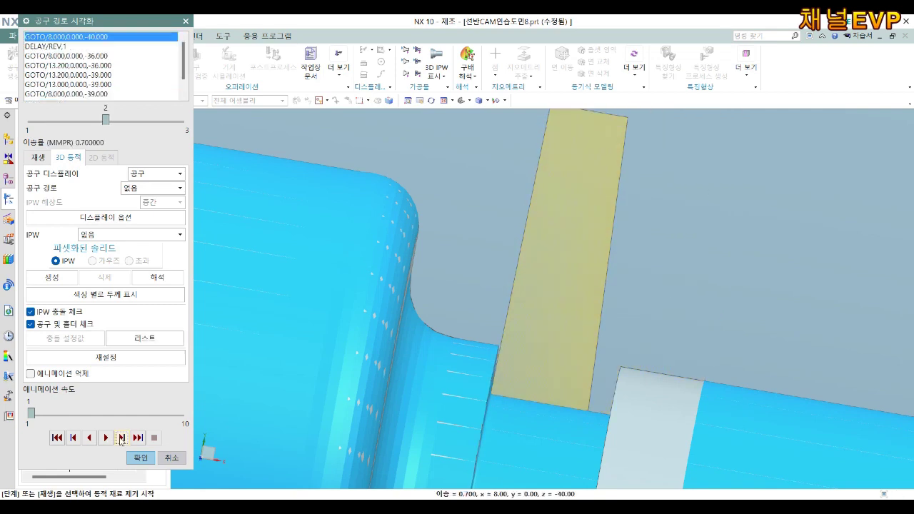
pyautogui.click(120, 437)
pyautogui.click(121, 438)
pyautogui.click(121, 438)
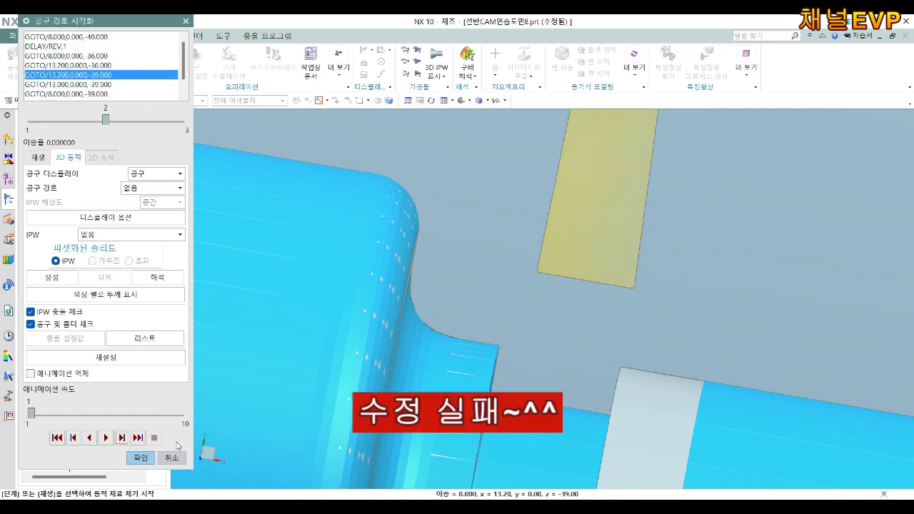
# Step: Close the toolpath playback and GROOVE_OD_1, then reopen its non-cutting move settings
pyautogui.click(171, 461)
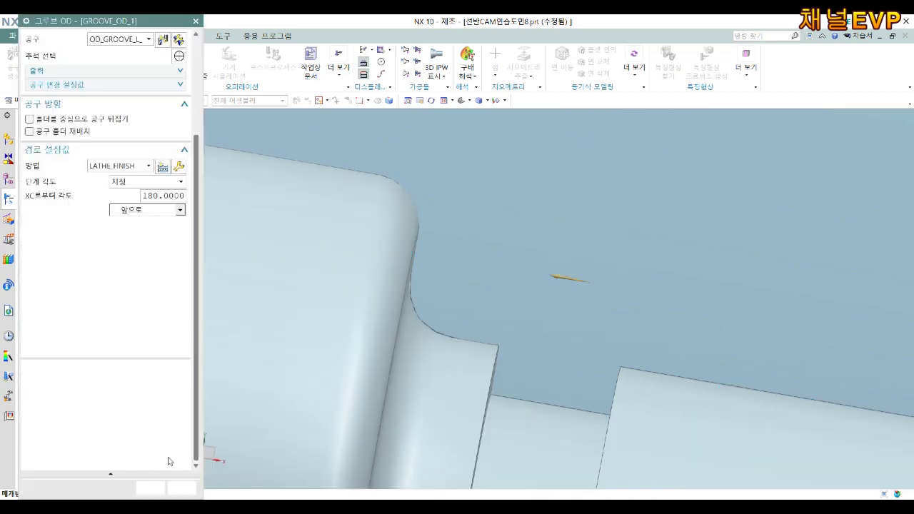
pyautogui.click(150, 488)
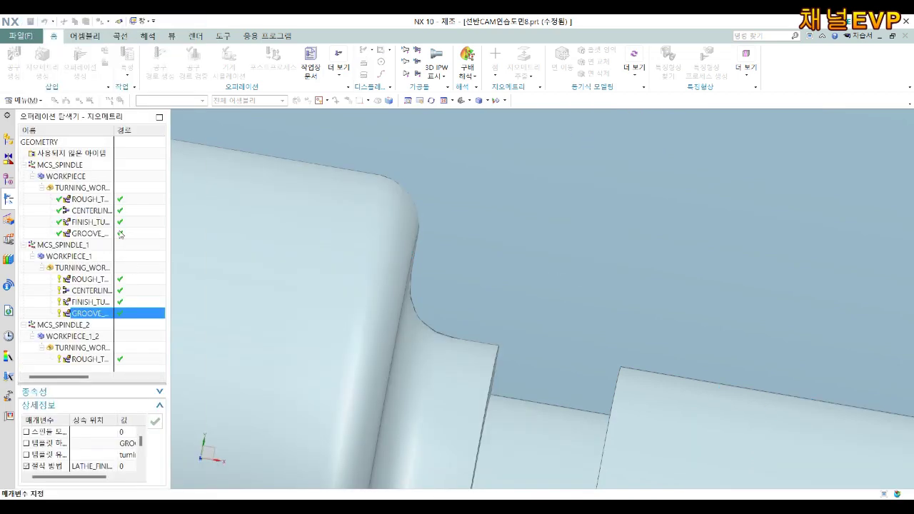
pyautogui.doubleClick(118, 229)
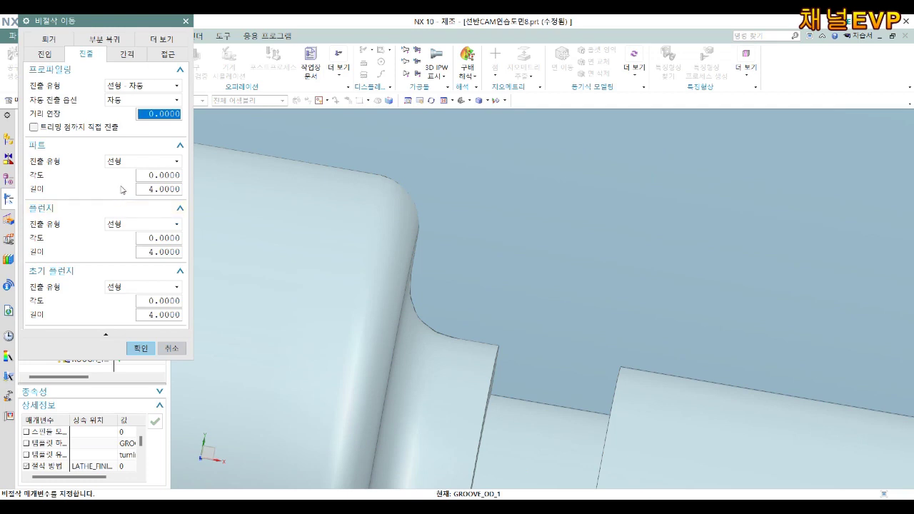
# Step: Set GROOVE_OD_1's clearance and initial clearance retract angles to 90°
pyautogui.click(45, 54)
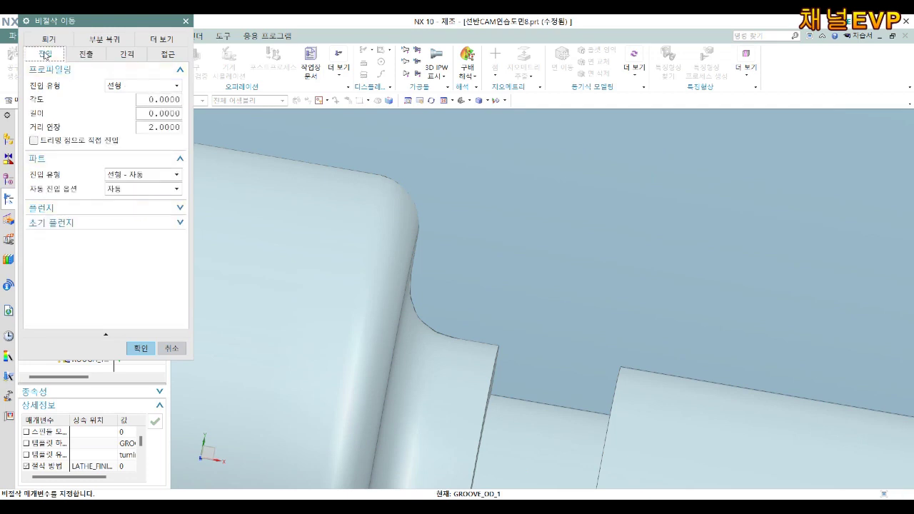
pyautogui.click(86, 54)
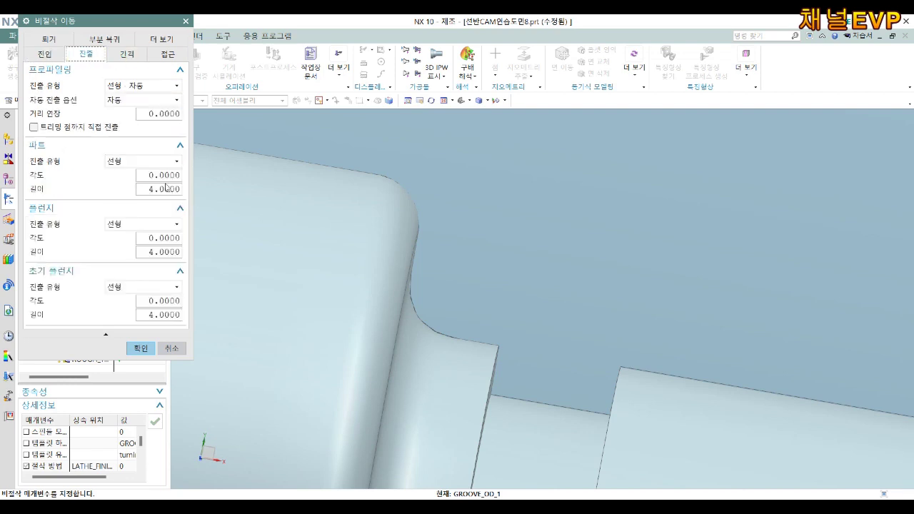
pyautogui.doubleClick(161, 175)
pyautogui.write('90')
pyautogui.press('Tab')
pyautogui.press('Tab')
pyautogui.press('Tab')
pyautogui.write('90')
pyautogui.press('Tab')
pyautogui.press('Tab')
pyautogui.press('Tab')
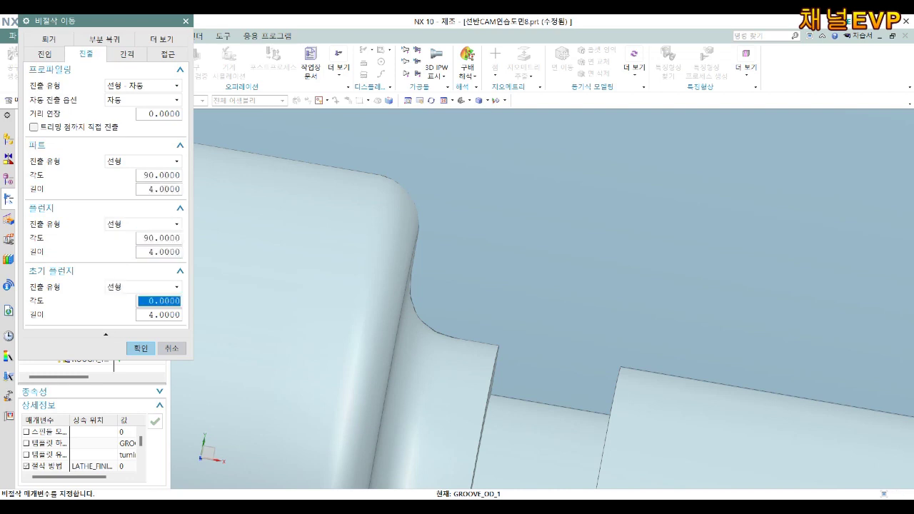
pyautogui.write('90')
pyautogui.press('Tab')
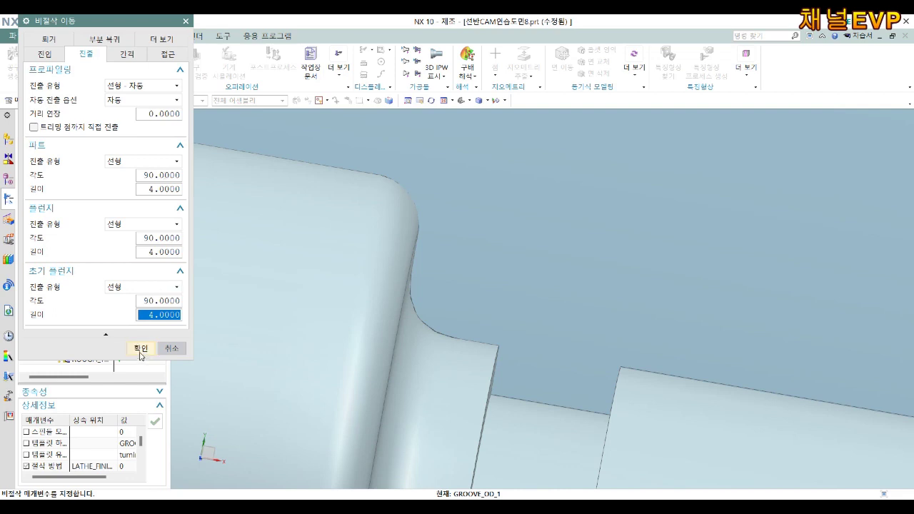
# Step: Confirm the 90° retract settings, regenerate the groove toolpath, and accept GROOVE_OD_1
pyautogui.click(141, 349)
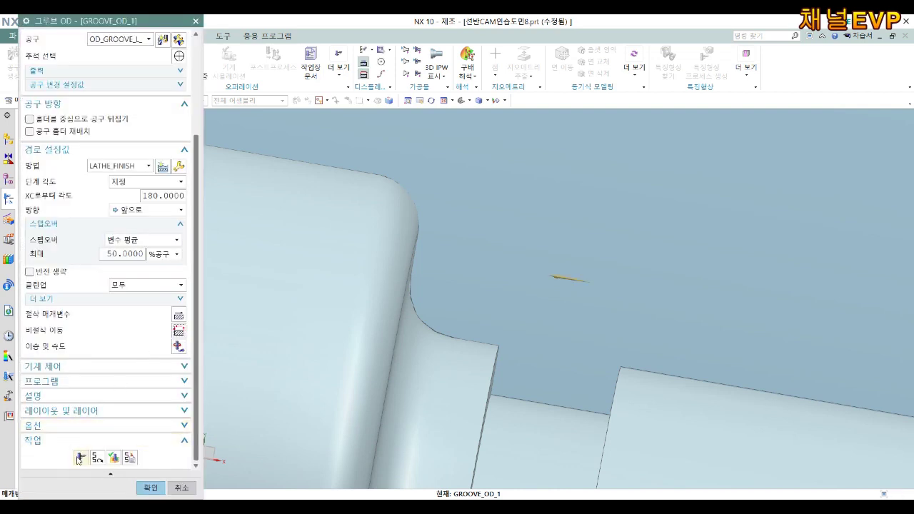
pyautogui.click(81, 457)
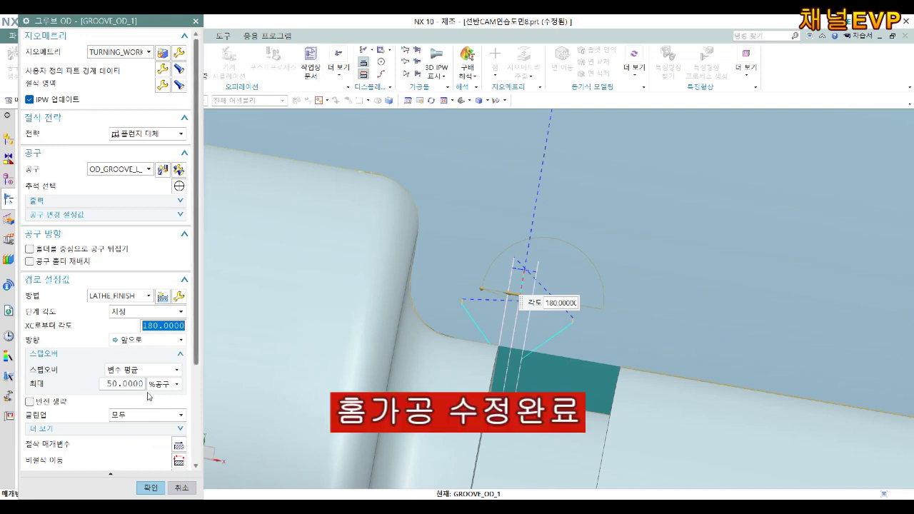
pyautogui.click(150, 488)
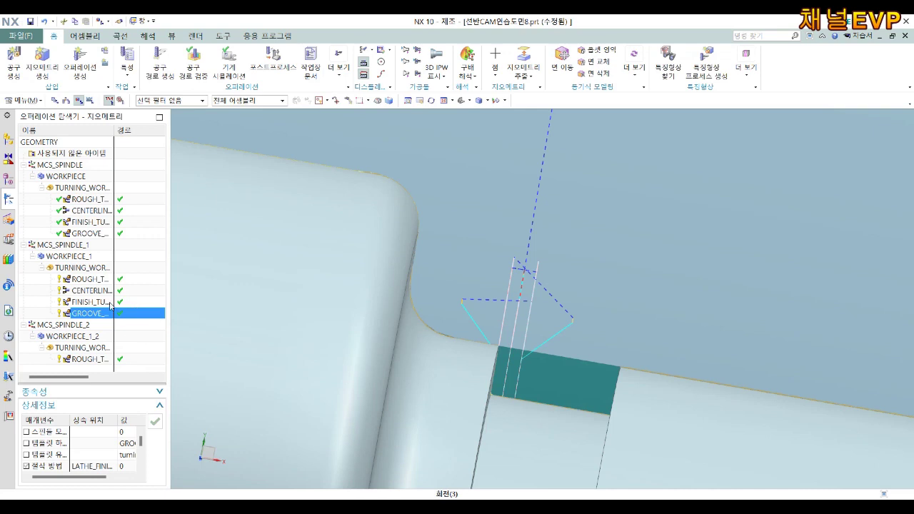
# Step: Start postprocessing ROUGH_TURN_OD_1 alone, then abandon it
pyautogui.click(91, 283)
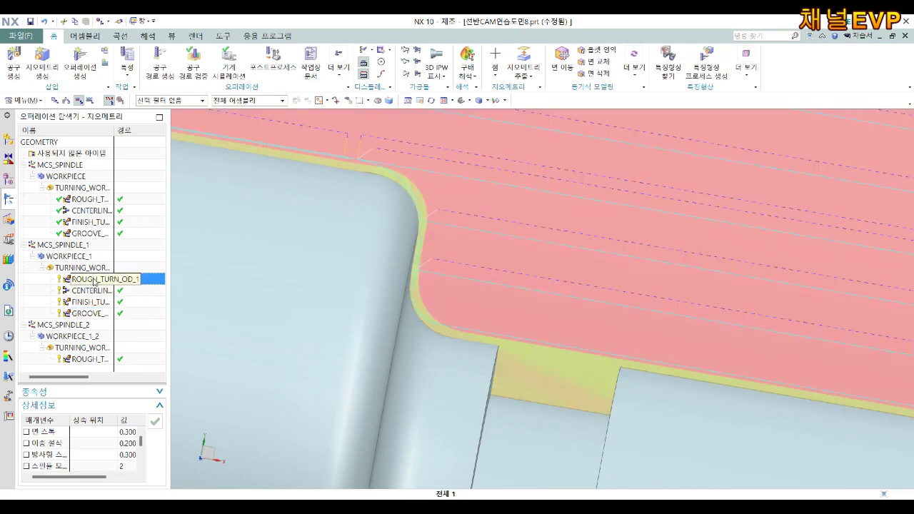
pyautogui.rightClick(87, 280)
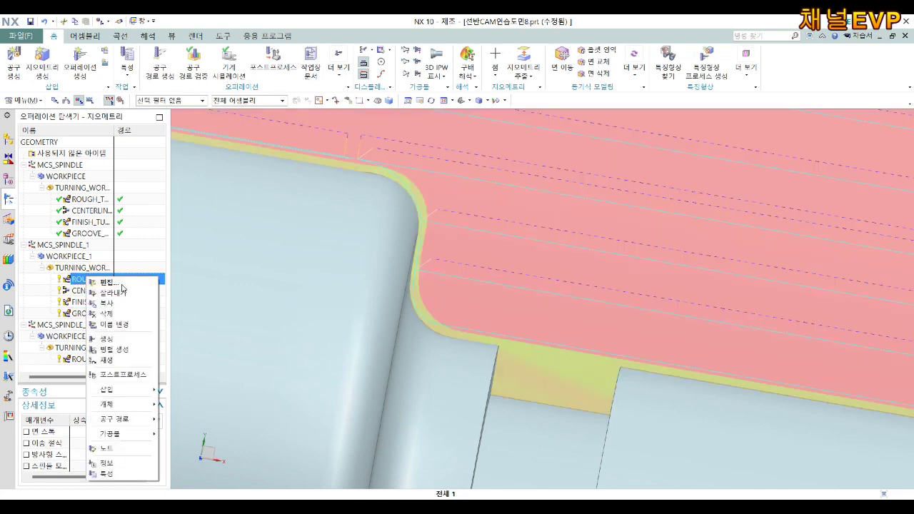
pyautogui.click(116, 374)
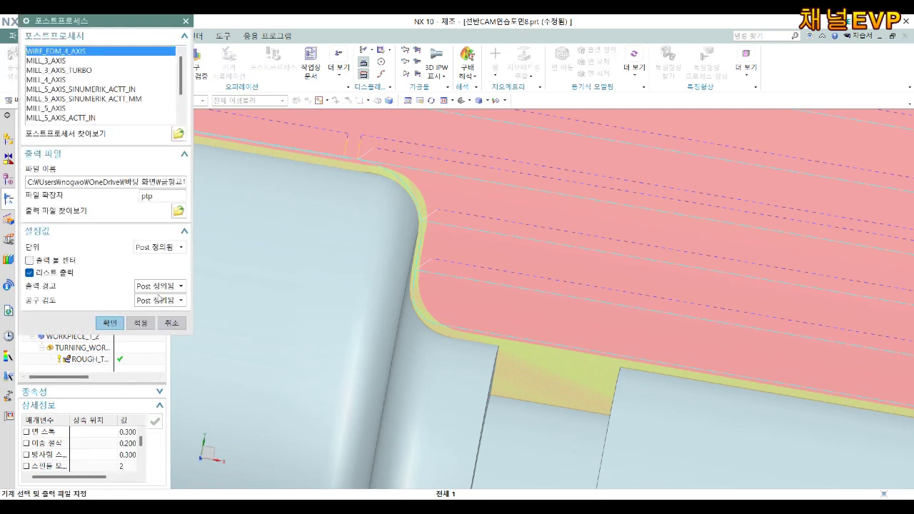
pyautogui.click(174, 323)
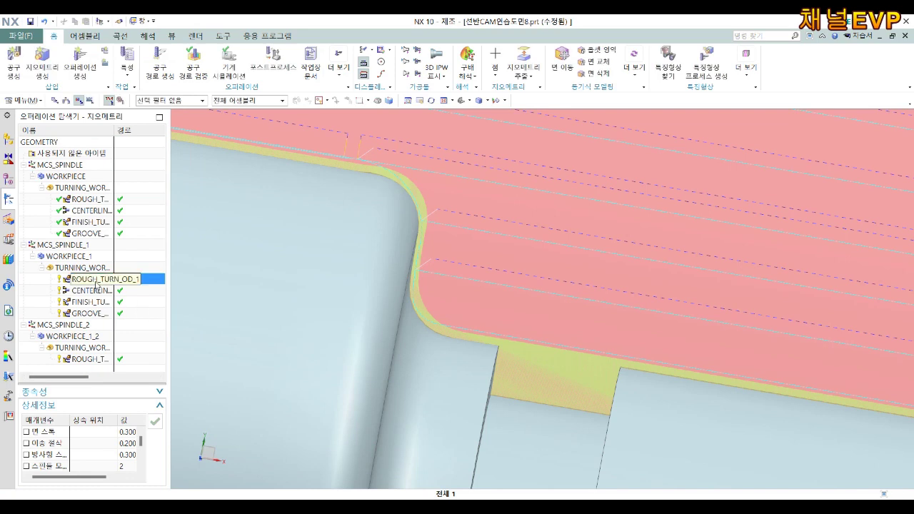
# Step: Select all four MCS_SPINDLE_1 operations and open Postprocess for them
pyautogui.keyDown('shift'); pyautogui.click(92, 312); pyautogui.keyUp('shift')
pyautogui.rightClick(90, 314)
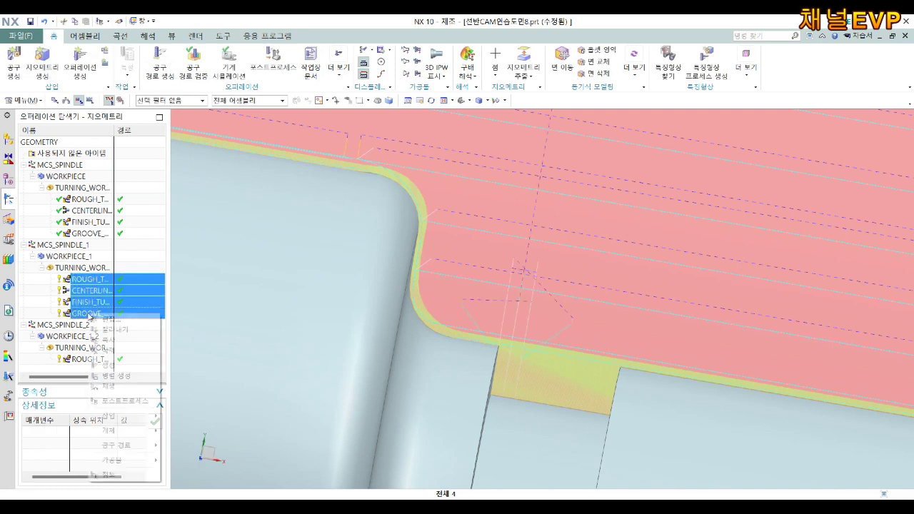
pyautogui.click(129, 400)
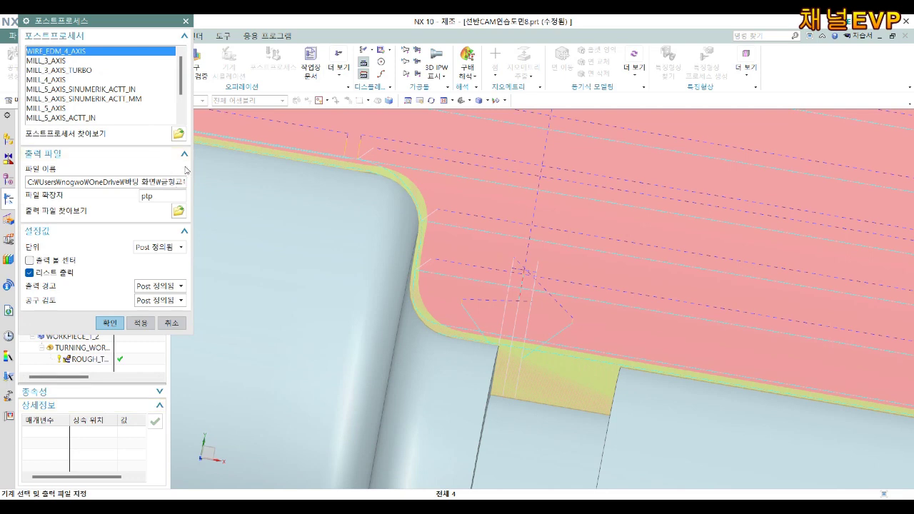
pyautogui.scroll(-2, 113, 107)
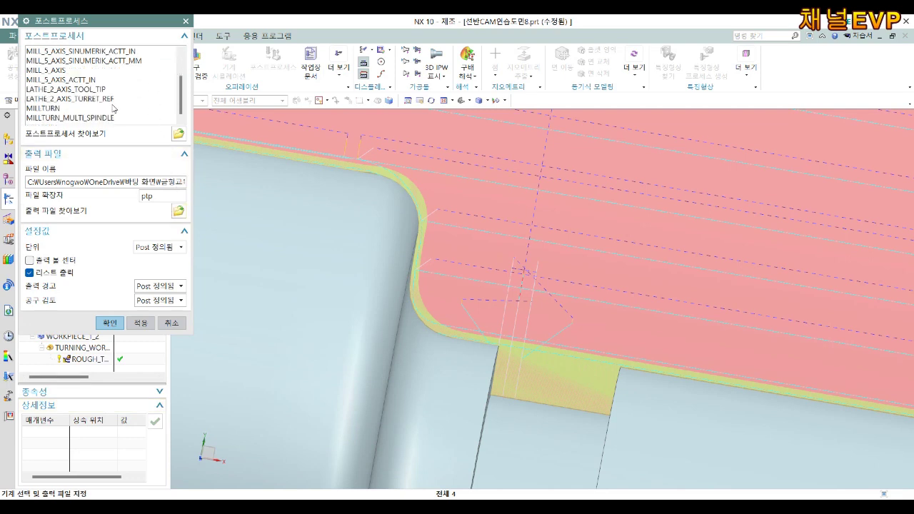
# Step: Load new_post_lathe_fanuc0i from the NX CAM lathe_POST folder, run it, and cancel the warning
pyautogui.click(177, 133)
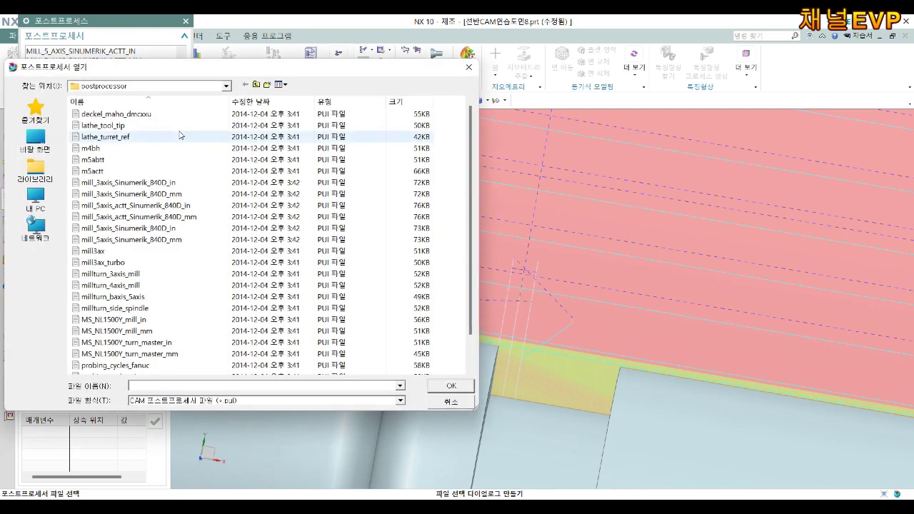
pyautogui.click(166, 86)
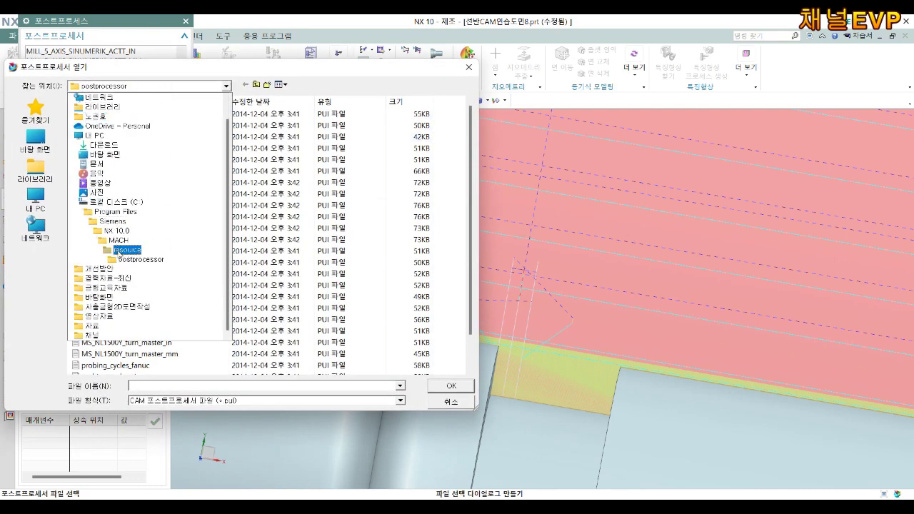
pyautogui.click(119, 288)
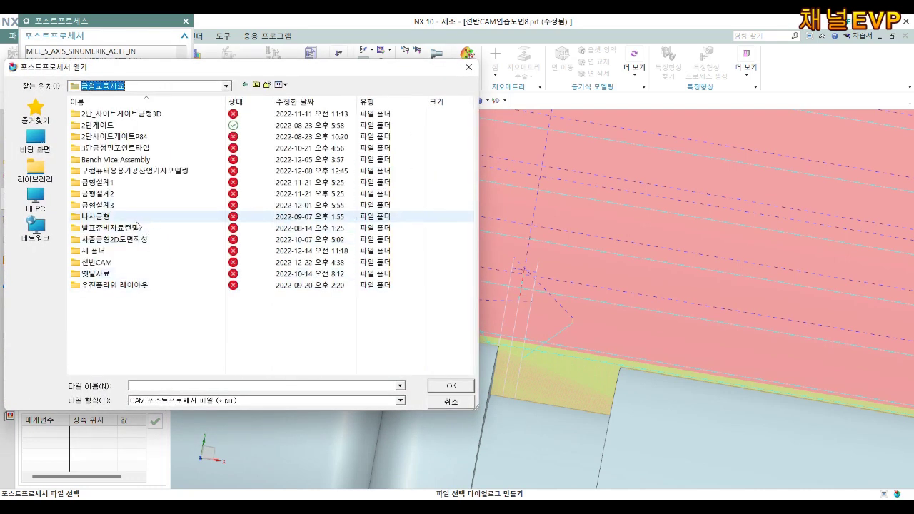
pyautogui.doubleClick(109, 263)
pyautogui.doubleClick(141, 114)
pyautogui.click(136, 114)
pyautogui.doubleClick(136, 114)
pyautogui.click(127, 321)
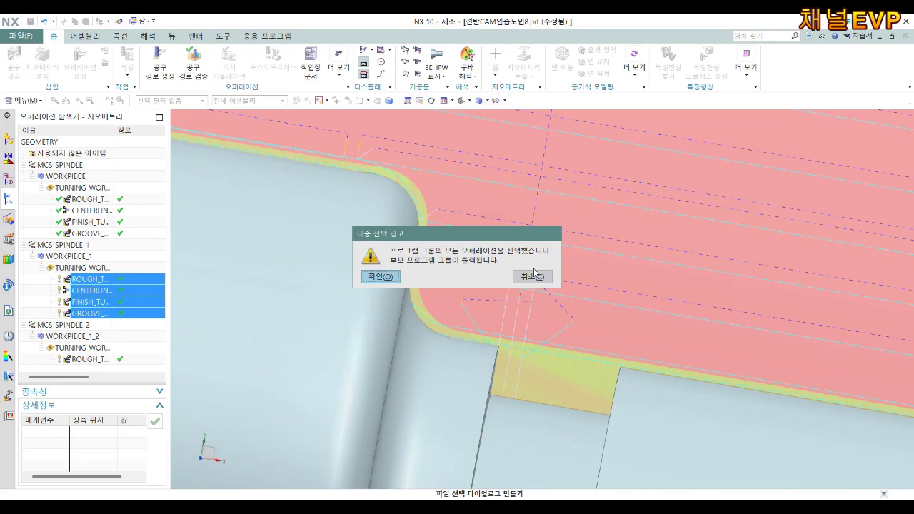
pyautogui.click(380, 276)
# Step: Reopen Postprocess for the selected operations and browse the existing NC output file names
pyautogui.rightClick(135, 277)
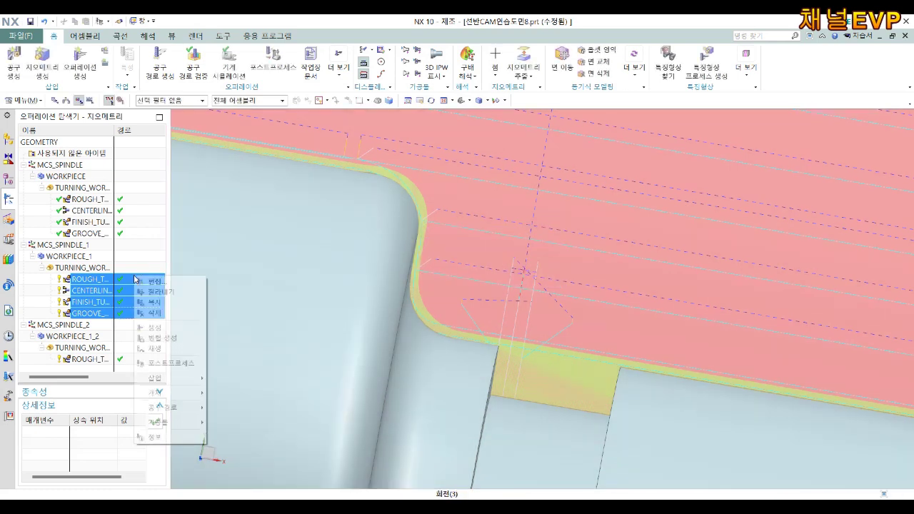
pyautogui.click(166, 363)
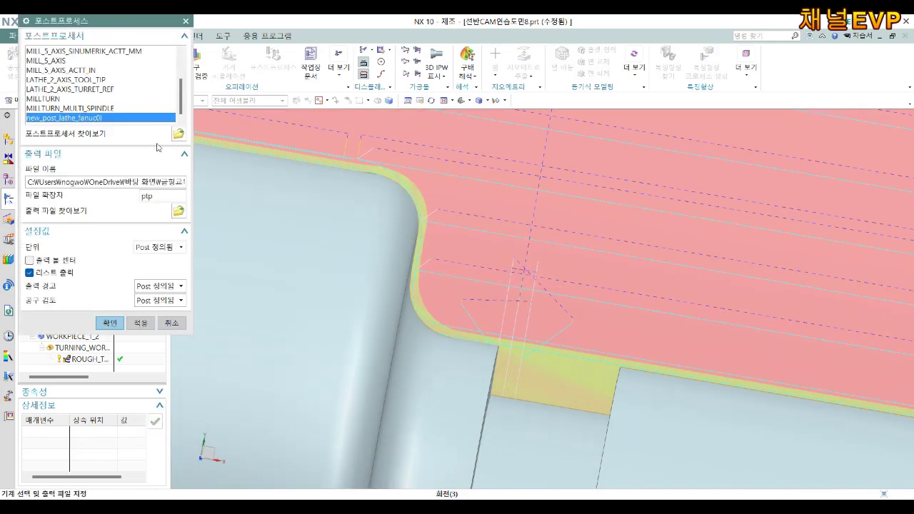
pyautogui.click(176, 215)
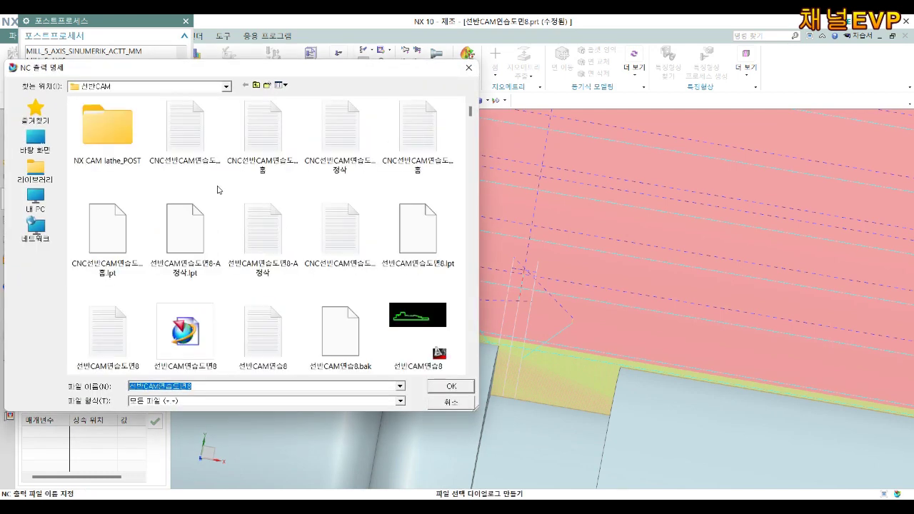
pyautogui.click(201, 146)
pyautogui.click(263, 131)
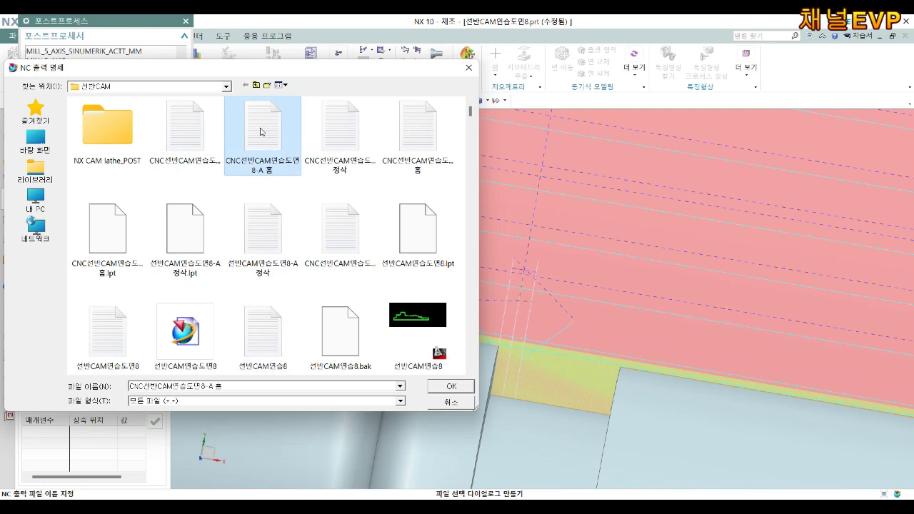
pyautogui.click(333, 140)
pyautogui.click(411, 142)
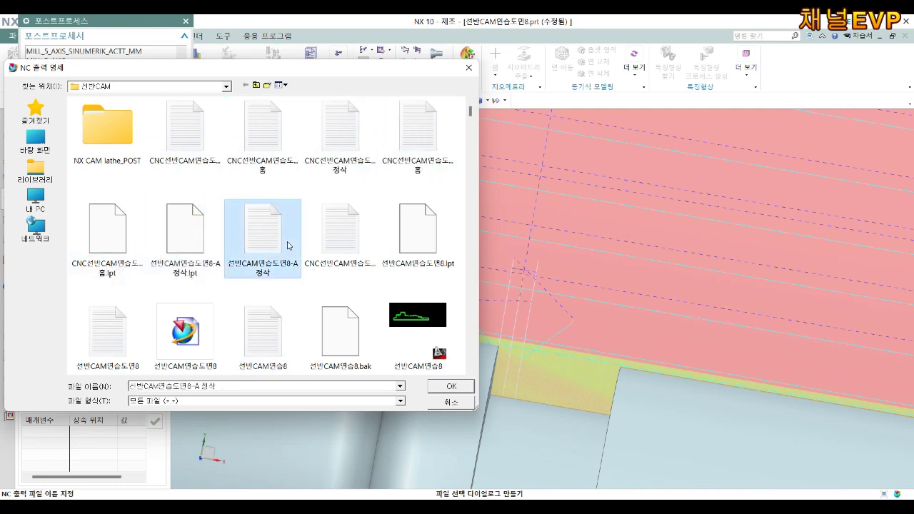
# Step: Name the output from CNC선반CAM연습도면8-B edited with '1A', then post all group operations
pyautogui.click(326, 244)
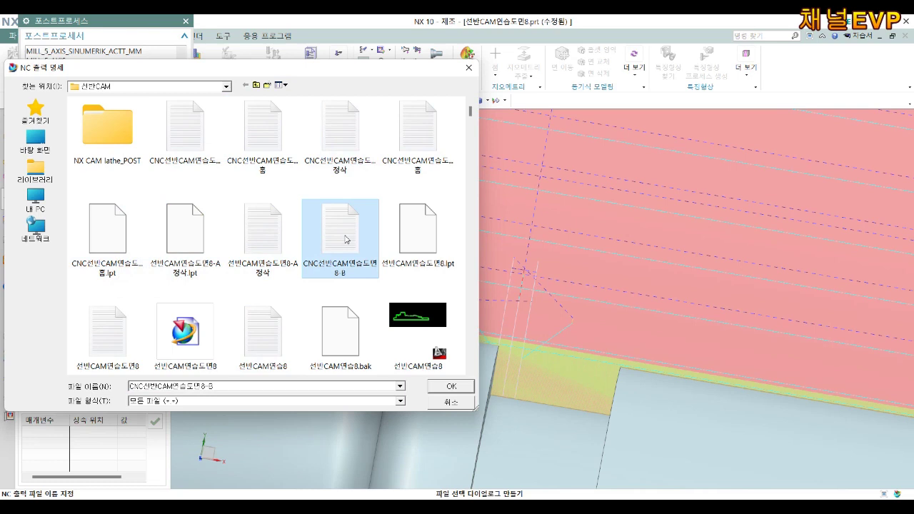
pyautogui.click(245, 384)
pyautogui.click(245, 383)
pyautogui.write('-')
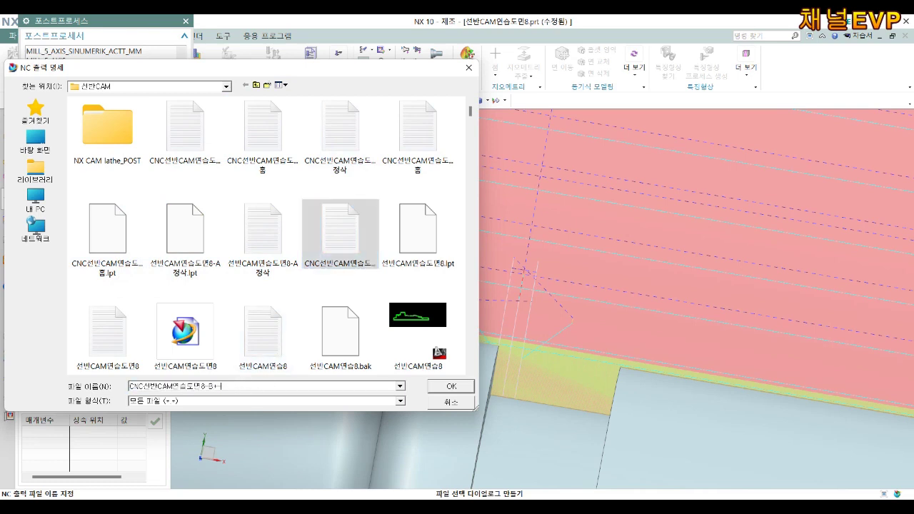
pyautogui.write('1')
pyautogui.write('A')
pyautogui.press('Return')
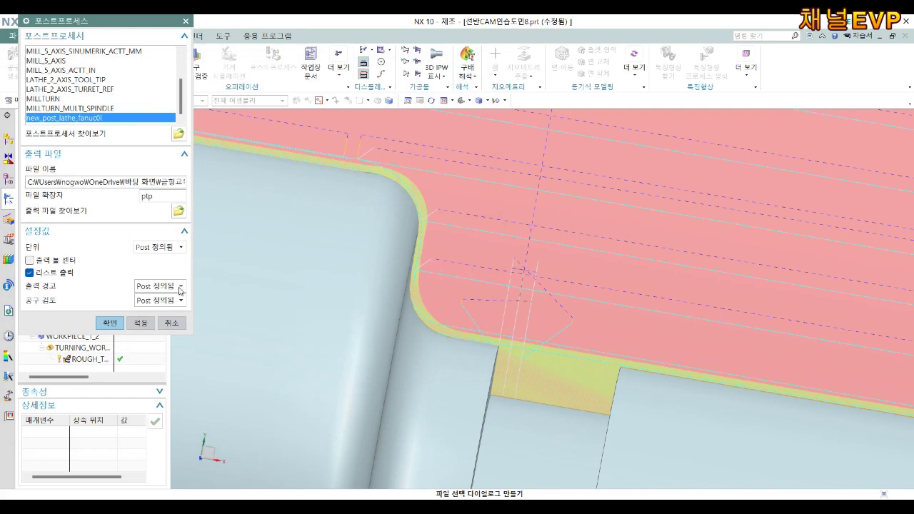
pyautogui.click(108, 324)
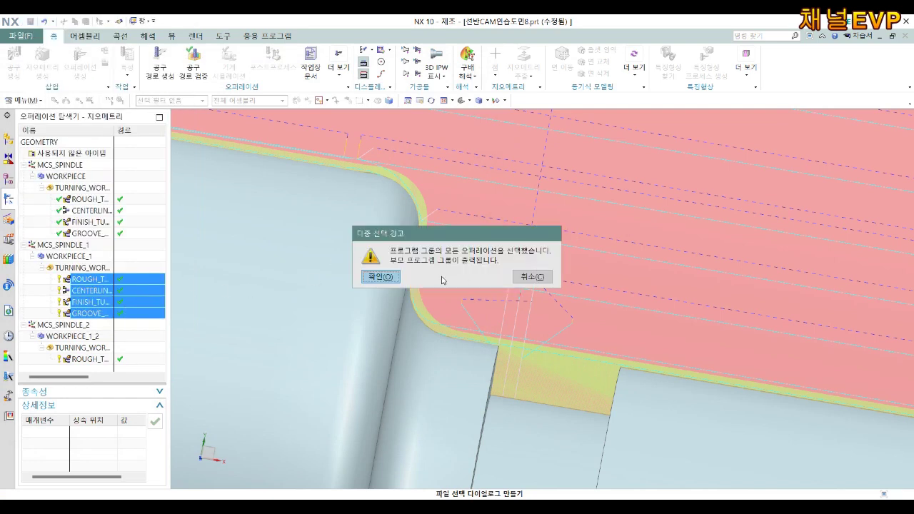
pyautogui.click(370, 277)
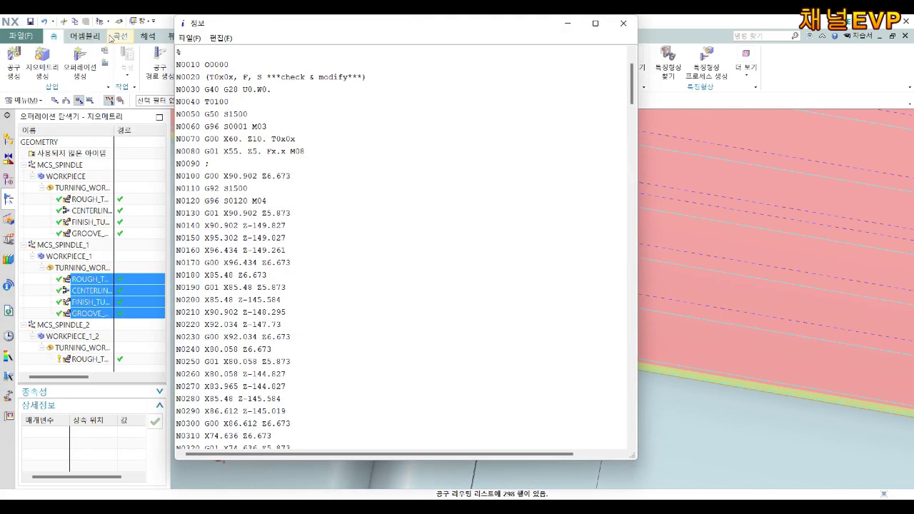
# Step: Save the NC listing as a text file named from CNC선반CAM연습도면8-B with a '-' suffix
pyautogui.click(190, 38)
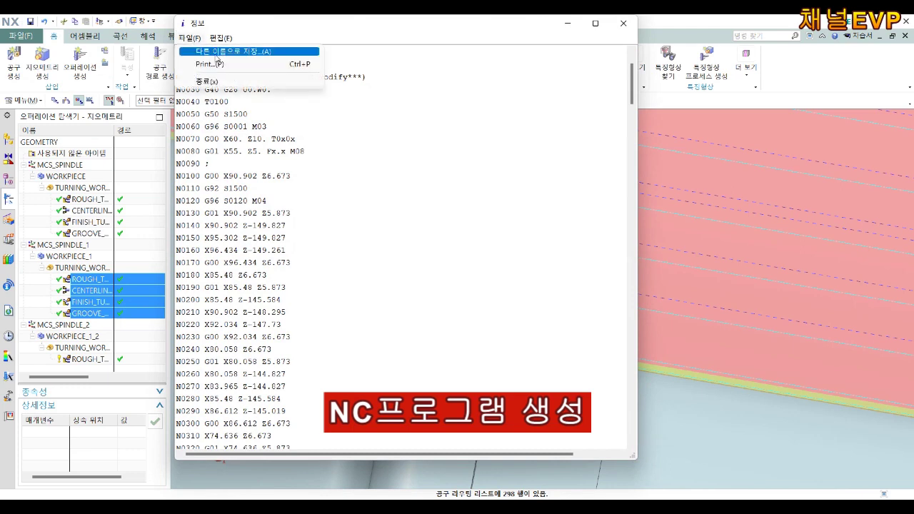
pyautogui.click(216, 52)
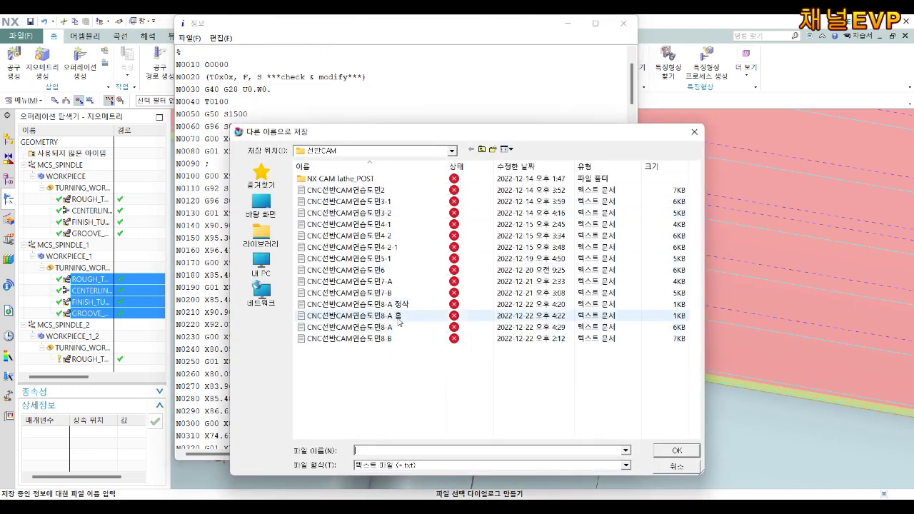
pyautogui.click(400, 338)
pyautogui.click(459, 448)
pyautogui.click(470, 452)
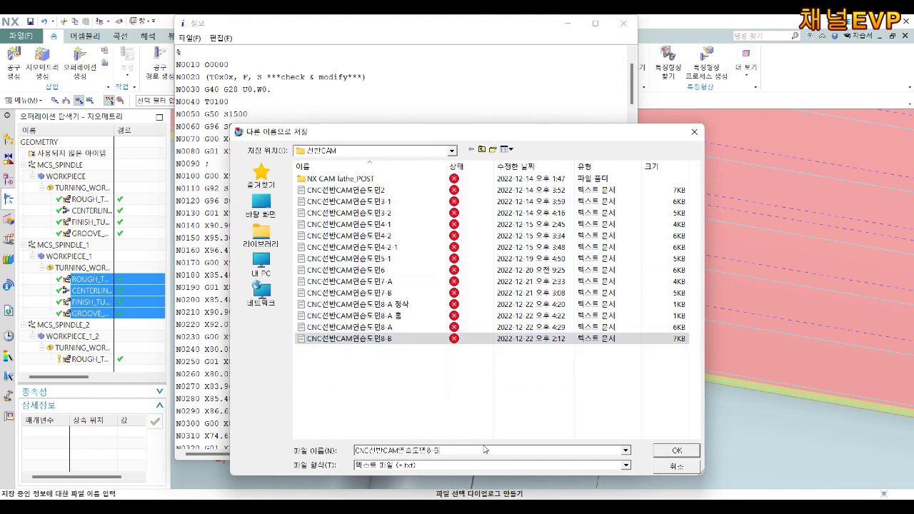
pyautogui.write('-수정')
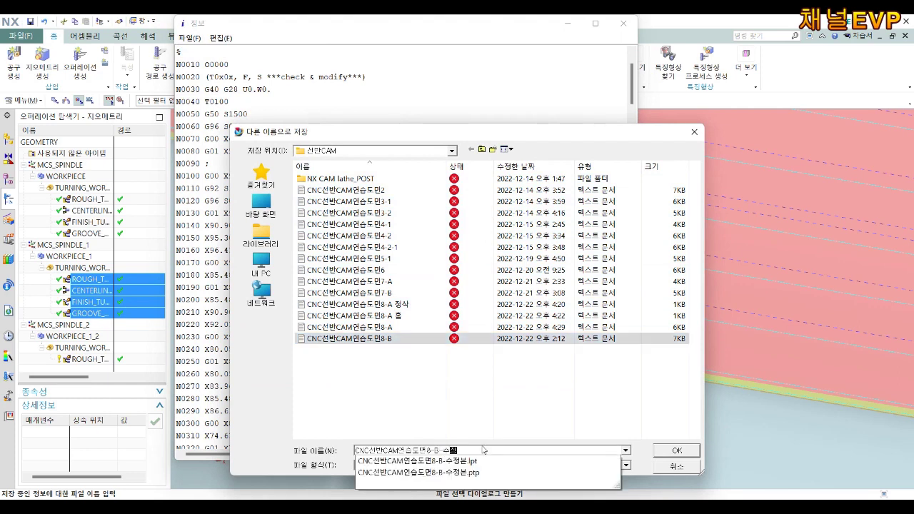
pyautogui.press('Return')
pyautogui.press('Return')
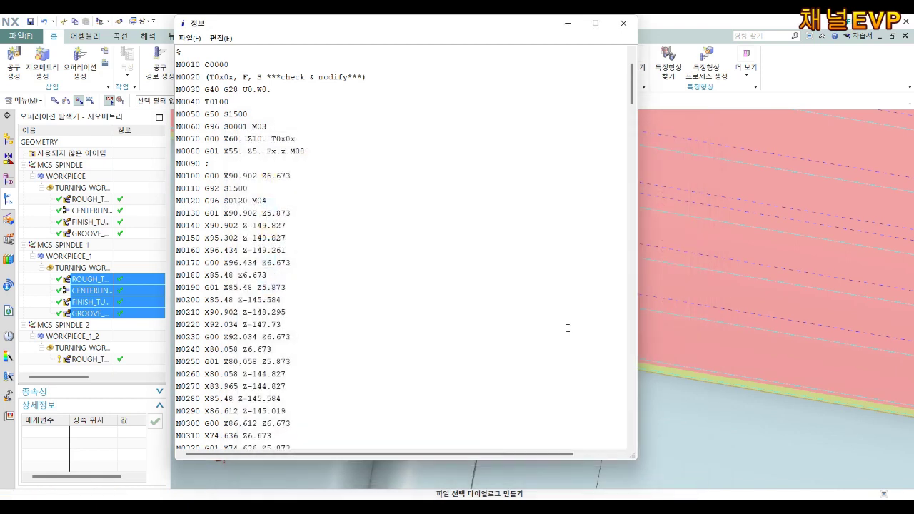
# Step: Open the CNC선반CAM연습도면8-B-수정본 program file in Notepad
pyautogui.click(637, 447)
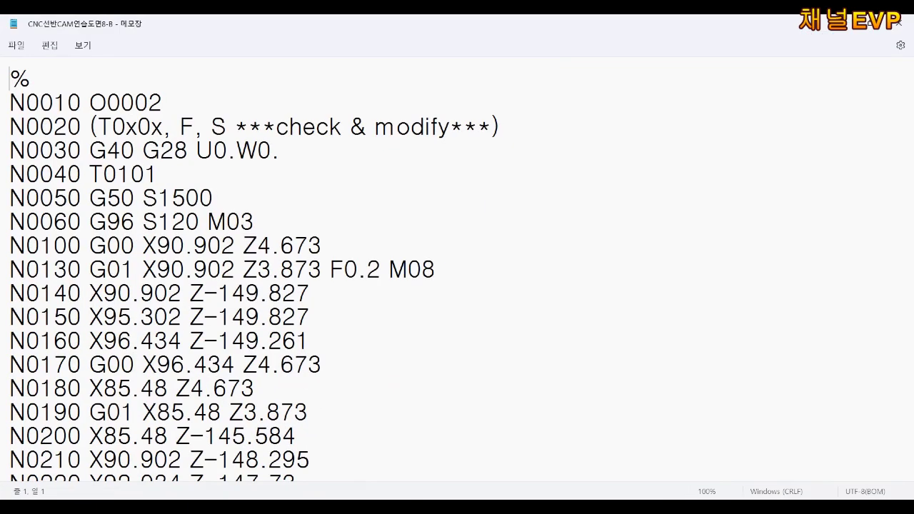
pyautogui.click(16, 45)
pyautogui.click(24, 103)
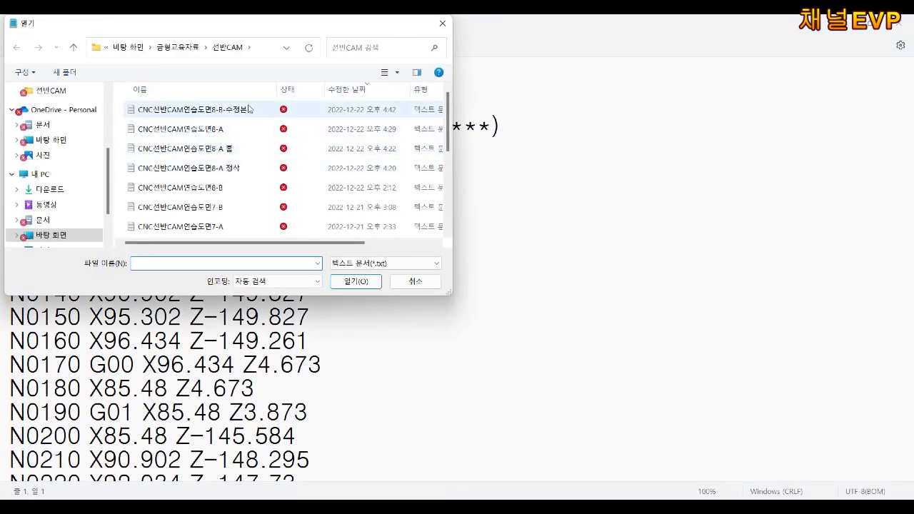
pyautogui.doubleClick(246, 113)
# Step: Delete the leftover header lines and change the program to O0002, T0101 and G96 S120
pyautogui.hotkey('shift', 'Down')
pyautogui.hotkey('shift', 'Down')
pyautogui.hotkey('shift', 'Down')
pyautogui.press('Delete')
pyautogui.press('Down')
pyautogui.press('BackSpace')
pyautogui.write('2')
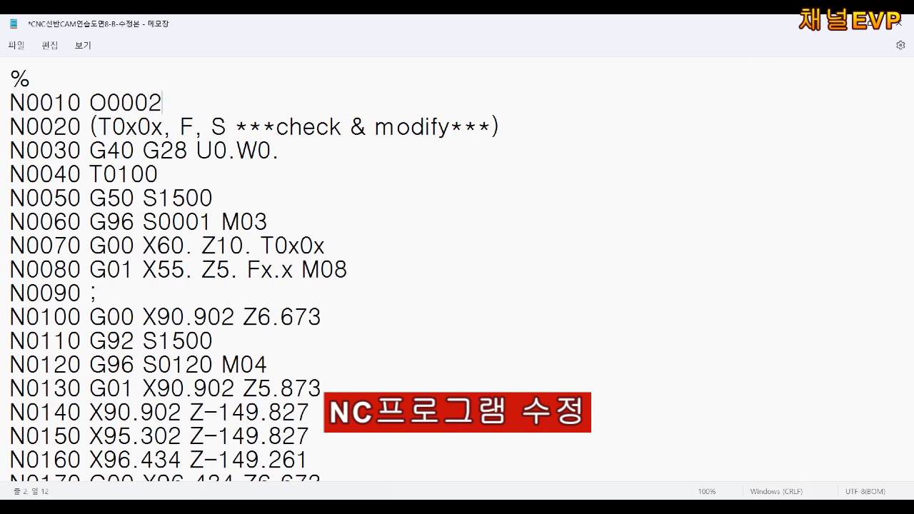
pyautogui.press('Down')
pyautogui.press('Down')
pyautogui.press('BackSpace')
pyautogui.write('1')
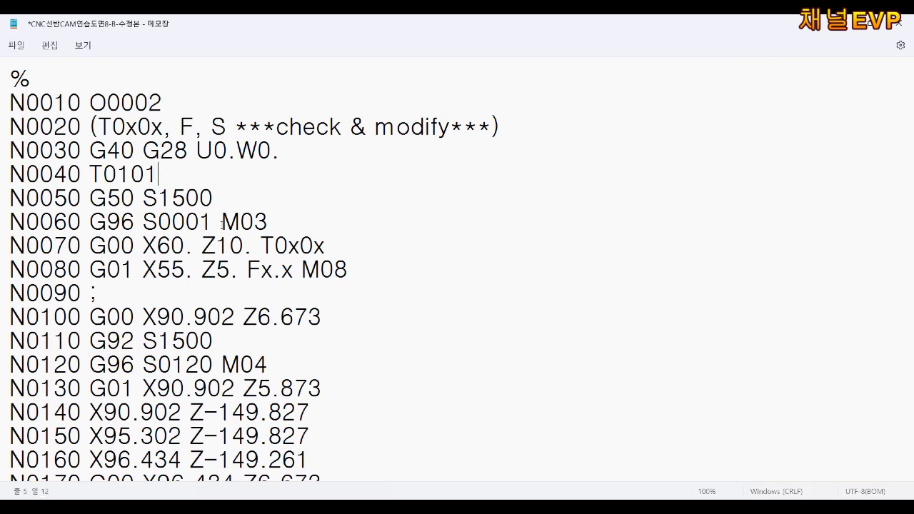
pyautogui.press('BackSpace')
pyautogui.press('BackSpace')
pyautogui.press('BackSpace')
pyautogui.write('12.')
pyautogui.press('BackSpace')
pyautogui.write('0')
# Step: Delete the placeholder lines N0070–N0080 and N0110–N0120
pyautogui.press('Down')
pyautogui.press('Down')
pyautogui.press('End')
pyautogui.hotkey('shift', 'Left')
pyautogui.hotkey('shift', 'Left')
pyautogui.hotkey('shift', 'Home')
pyautogui.hotkey('shift', 'Up')
pyautogui.press('Delete')
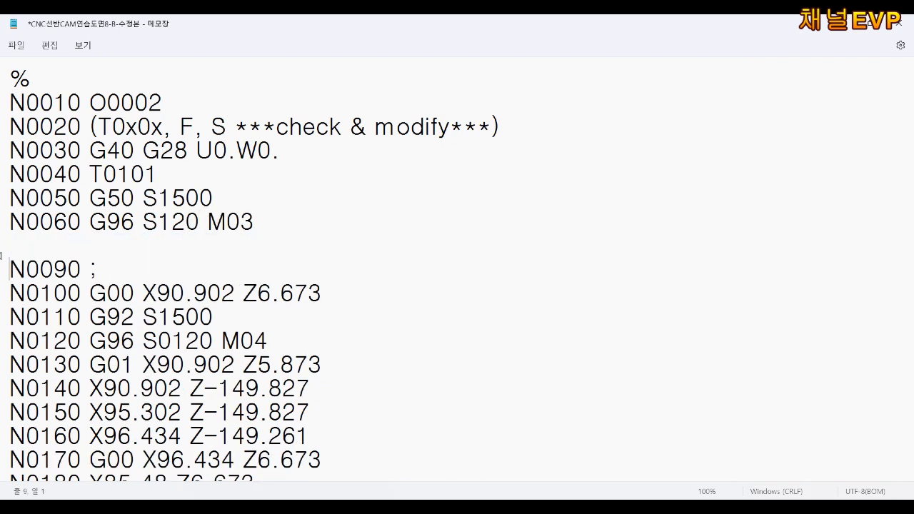
pyautogui.press('Delete')
pyautogui.press('Down')
pyautogui.press('Down')
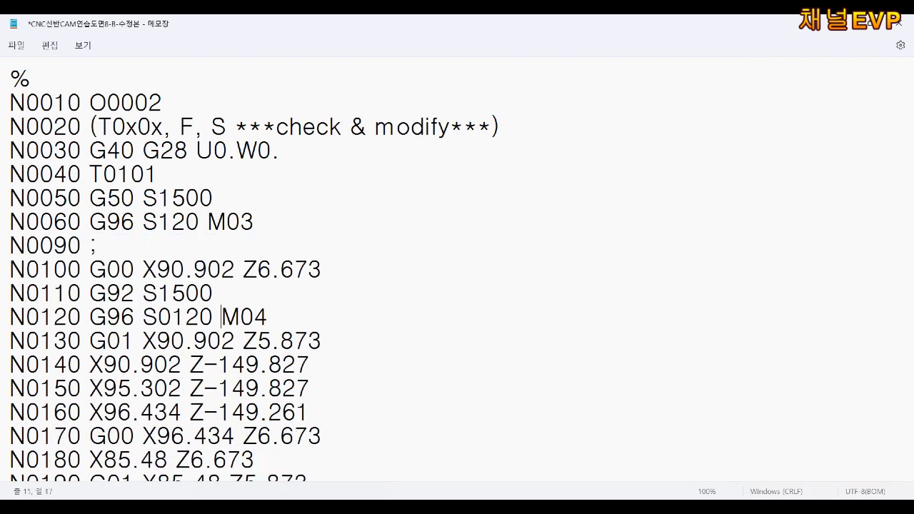
pyautogui.press('BackSpace')
pyautogui.press('BackSpace')
pyautogui.press('BackSpace')
pyautogui.press('BackSpace')
pyautogui.press('BackSpace')
pyautogui.press('BackSpace')
pyautogui.press('BackSpace')
pyautogui.press('BackSpace')
pyautogui.press('BackSpace')
pyautogui.click(10, 317)
pyautogui.press('End')
pyautogui.press('Right')
pyautogui.press('BackSpace')
pyautogui.press('Return')
# Step: Append F0.1 M08 to line N0130 and save the program
pyautogui.click(322, 293)
pyautogui.write('F0.1 M08')
pyautogui.hotkey('ctrl', 's')
pyautogui.press('Up')
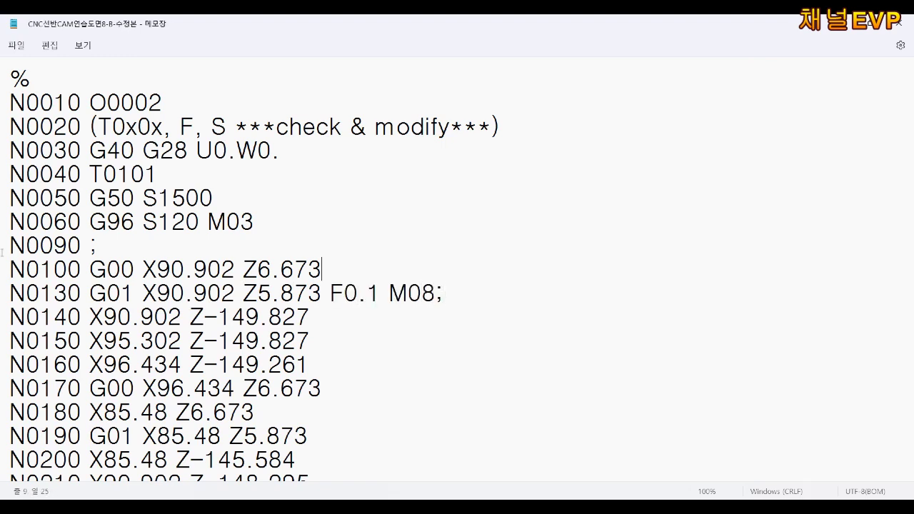
pyautogui.press('Down')
pyautogui.press('Down')
pyautogui.press('Down')
pyautogui.press('Down')
pyautogui.press('Down')
pyautogui.press('Down')
pyautogui.press('Down')
pyautogui.press('Down')
pyautogui.press('Down')
# Step: Insert G00 before X100. on the N1830 retract line
pyautogui.press('Down')
pyautogui.press('Down')
pyautogui.press('Down')
pyautogui.press('Down')
pyautogui.press('Down')
pyautogui.press('Down')
pyautogui.press('Down')
pyautogui.press('Down')
pyautogui.press('Down')
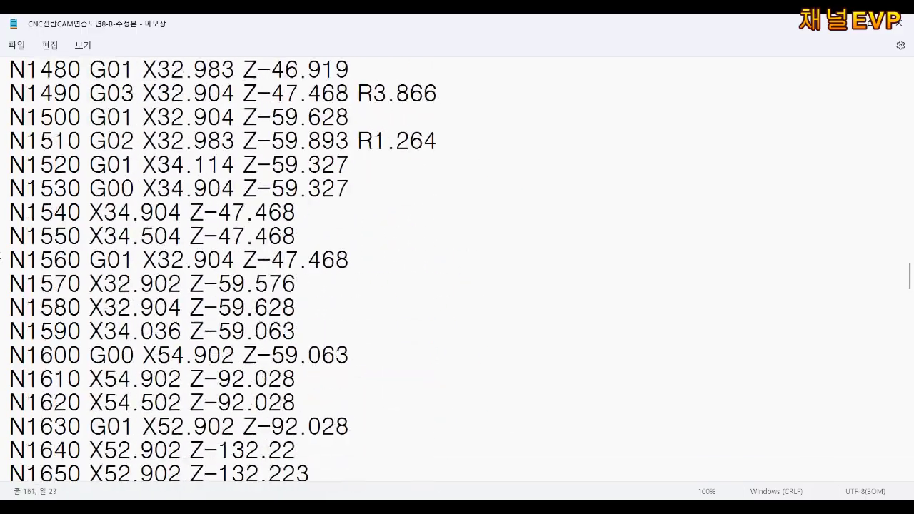
pyautogui.press('Down')
pyautogui.press('Down')
pyautogui.press('Down')
pyautogui.press('Down')
pyautogui.press('Down')
pyautogui.press('Down')
pyautogui.press('Up')
pyautogui.press('Up')
pyautogui.press('Up')
pyautogui.press('Up')
pyautogui.press('Up')
pyautogui.press('Up')
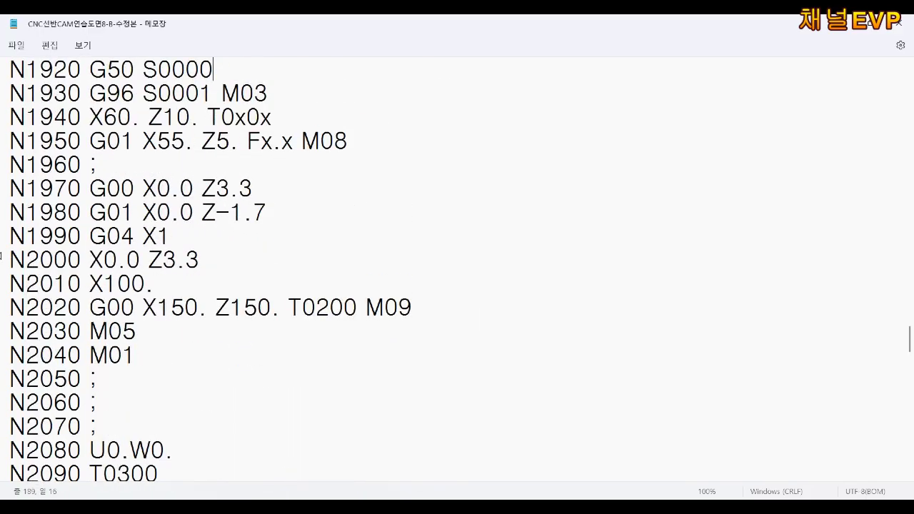
pyautogui.press('Up')
pyautogui.press('Up')
pyautogui.press('Up')
pyautogui.press('Up')
pyautogui.press('Up')
pyautogui.press('Left')
pyautogui.press('Left')
pyautogui.press('Left')
pyautogui.write('G00')
pyautogui.press('BackSpace')
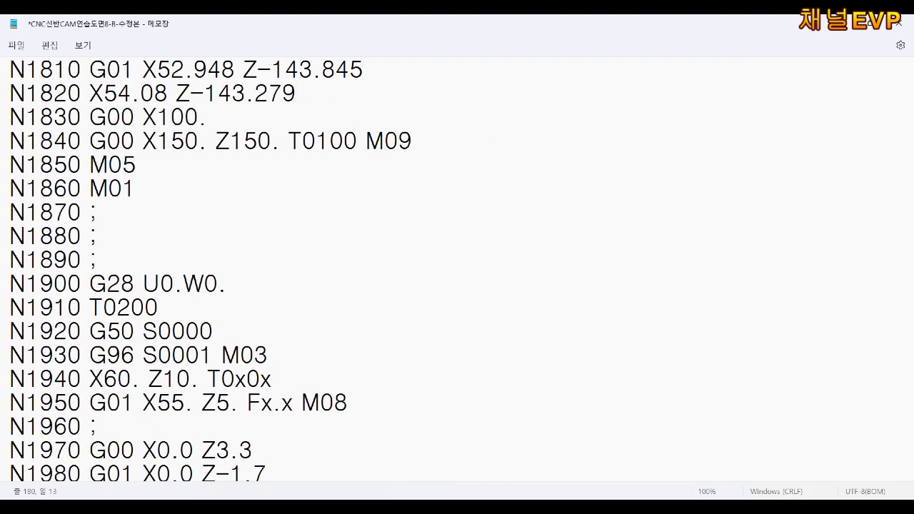
pyautogui.press('Down')
pyautogui.press('Down')
pyautogui.press('Down')
# Step: Delete the G50 S0000 line and change the tool call to T0202
pyautogui.scroll(1, 258, 283)
pyautogui.scroll(20, 258, 282)
pyautogui.scroll(15, 257, 282)
pyautogui.scroll(-7, 258, 282)
pyautogui.scroll(-20, 258, 283)
pyautogui.scroll(-18, 214, 264)
pyautogui.scroll(-9, 171, 247)
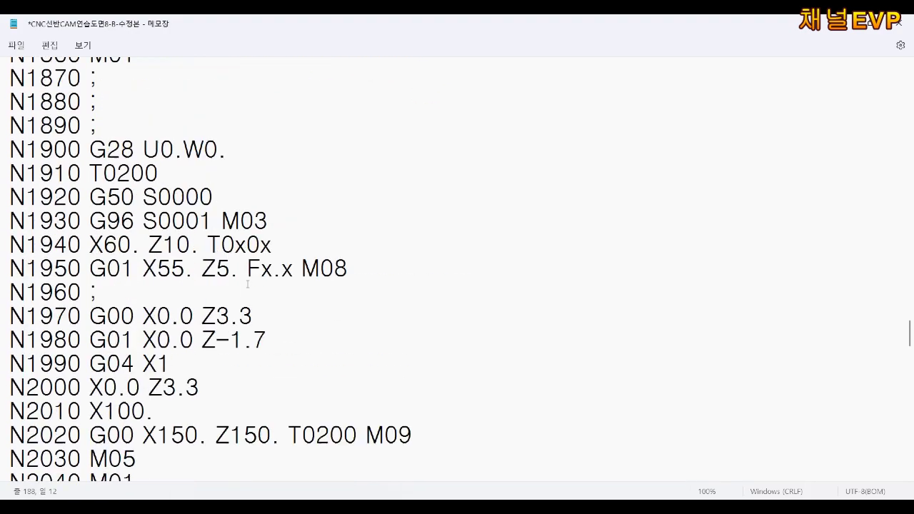
pyautogui.click(221, 174)
pyautogui.press('BackSpace')
pyautogui.press('BackSpace')
pyautogui.press('BackSpace')
pyautogui.press('BackSpace')
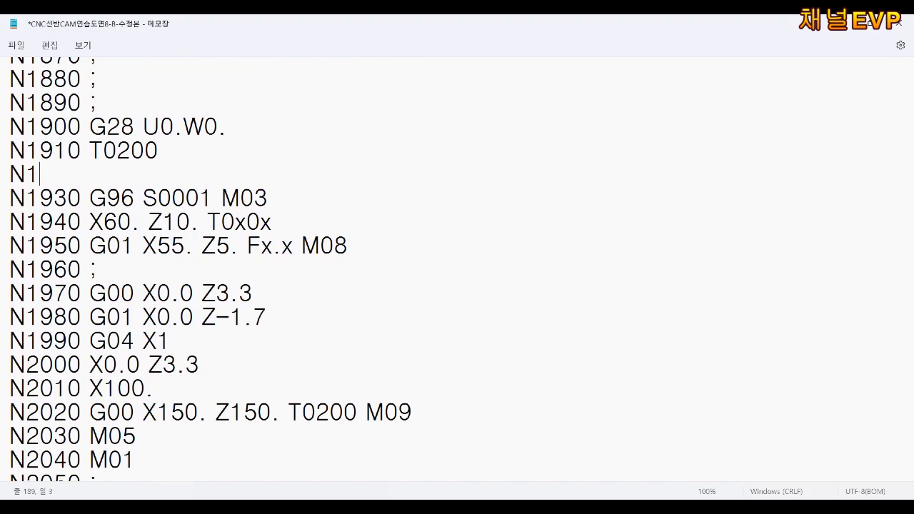
pyautogui.press('BackSpace')
pyautogui.press('BackSpace')
pyautogui.press('BackSpace')
pyautogui.write('2')
# Step: Set the spindle to G97 S800 and delete placeholder lines N1940 and N1950
pyautogui.scroll(20, 536, 253)
pyautogui.scroll(20, 536, 253)
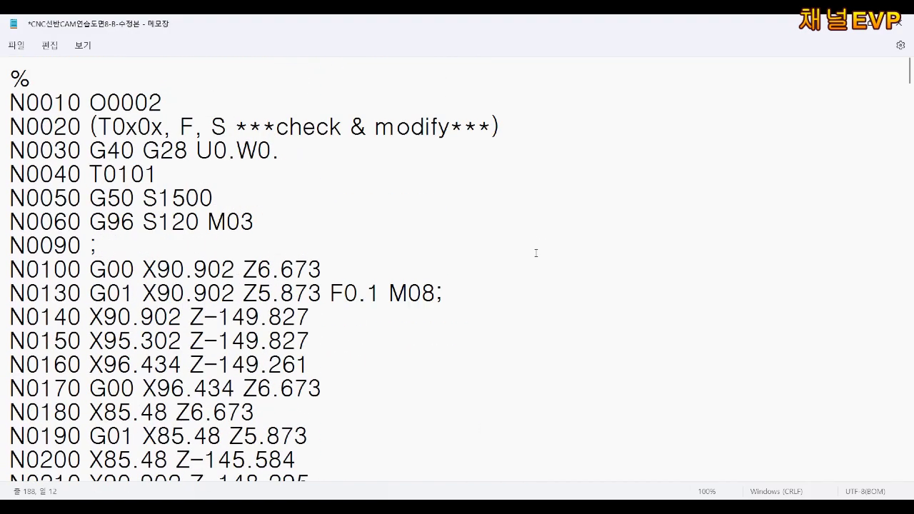
pyautogui.scroll(-18, 521, 251)
pyautogui.scroll(-20, 525, 259)
pyautogui.scroll(-13, 507, 257)
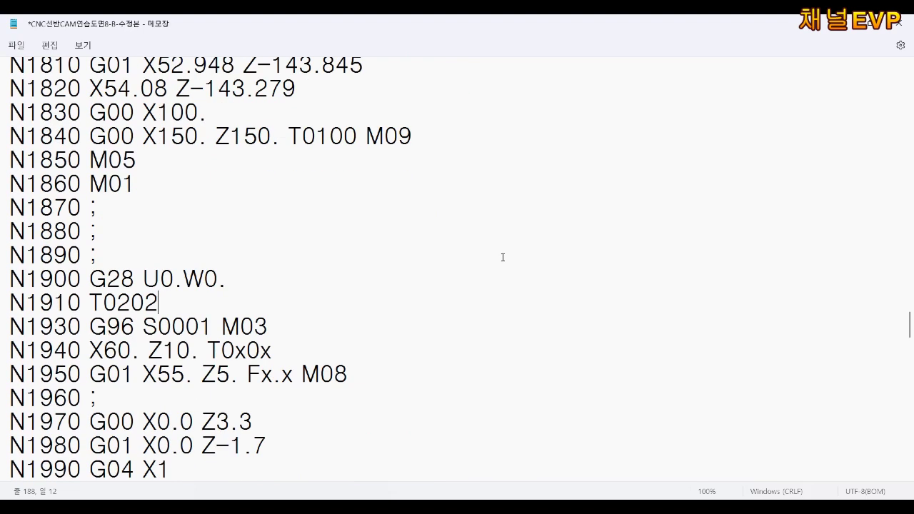
pyautogui.press('Delete')
pyautogui.press('BackSpace')
pyautogui.press('BackSpace')
pyautogui.press('BackSpace')
pyautogui.write('800')
pyautogui.press('Left')
pyautogui.press('BackSpace')
pyautogui.write('7')
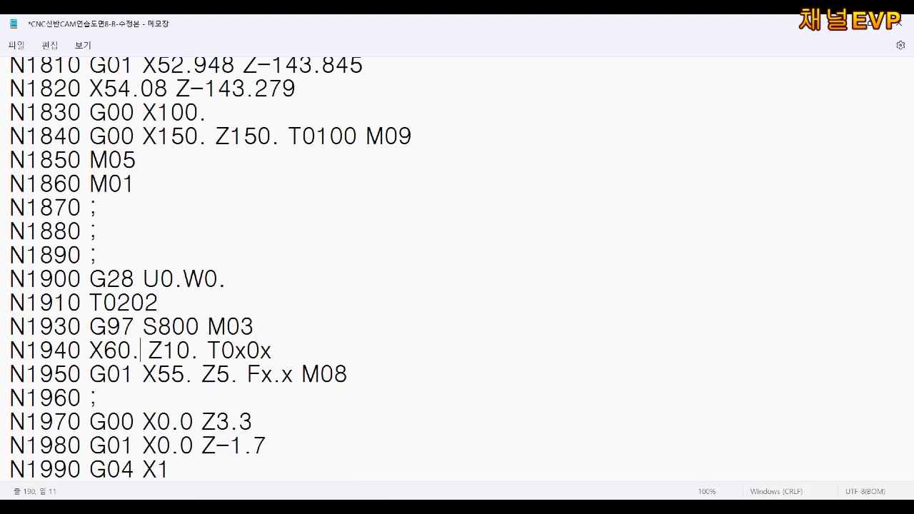
pyautogui.press('BackSpace')
pyautogui.press('BackSpace')
pyautogui.press('BackSpace')
pyautogui.press('BackSpace')
pyautogui.press('BackSpace')
pyautogui.press('BackSpace')
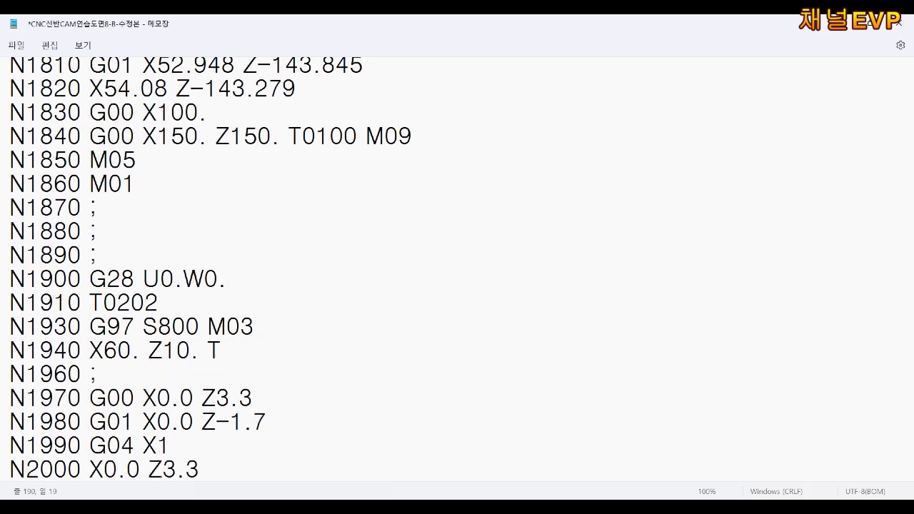
pyautogui.press('BackSpace')
pyautogui.press('BackSpace')
pyautogui.press('BackSpace')
# Step: Set the Z5. approach and the G01 Z-2.2 F0.1 M08 cut
pyautogui.press('BackSpace')
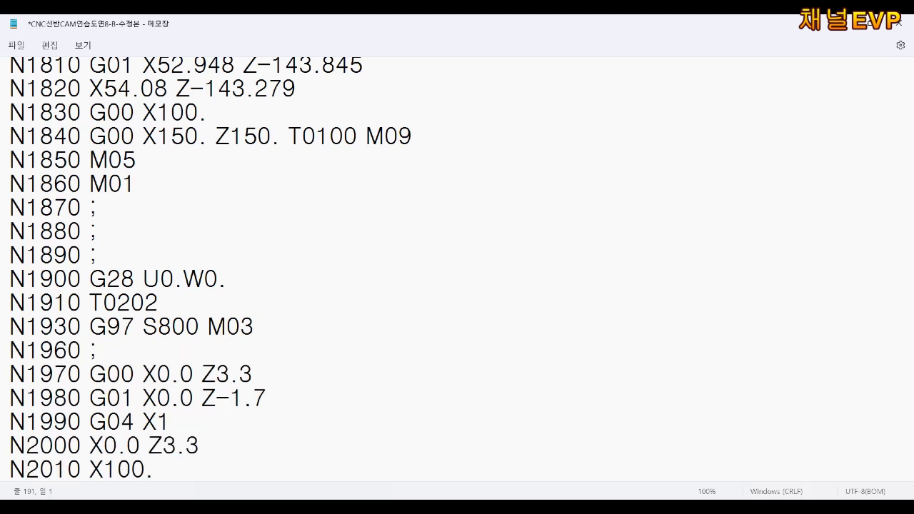
pyautogui.press('Delete')
pyautogui.press('Delete')
pyautogui.press('BackSpace')
pyautogui.write('5')
pyautogui.write('F0.1 M08')
pyautogui.press('Left')
pyautogui.press('Left')
pyautogui.press('Left')
pyautogui.press('BackSpace')
pyautogui.write('2')
pyautogui.press('Right')
pyautogui.press('Delete')
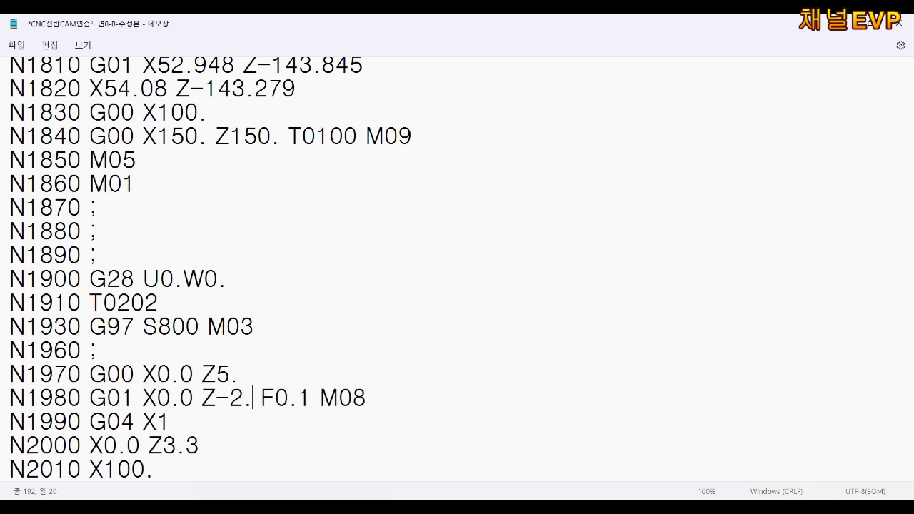
pyautogui.write('2')
# Step: Fix the G04 X1. dwell, make the retract G00 Z50., and save the program
pyautogui.press('Down')
pyautogui.write('.')
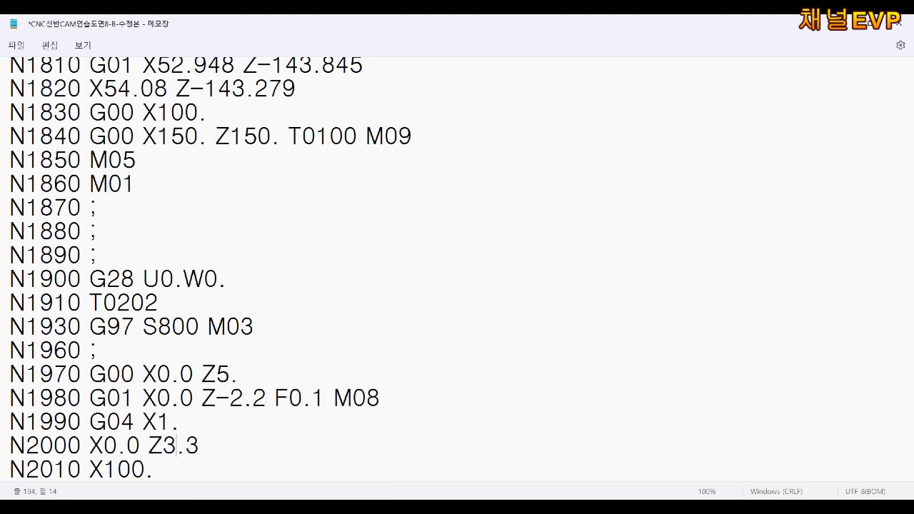
pyautogui.press('Down')
pyautogui.press('Down')
pyautogui.press('Down')
pyautogui.press('Down')
pyautogui.click(89, 402)
pyautogui.write('G00')
pyautogui.press('Right')
pyautogui.press('BackSpace')
pyautogui.write('Z')
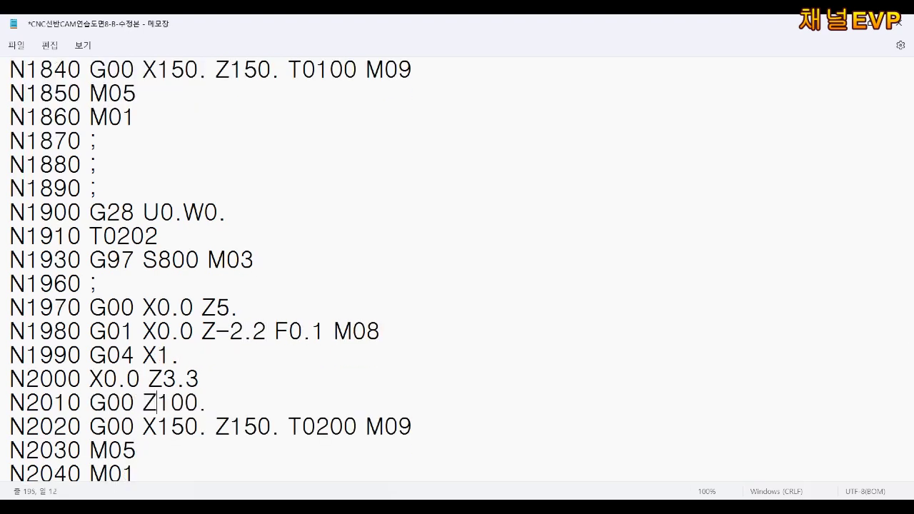
pyautogui.press('Delete')
pyautogui.press('BackSpace')
pyautogui.write('5')
pyautogui.hotkey('ctrl', 's')
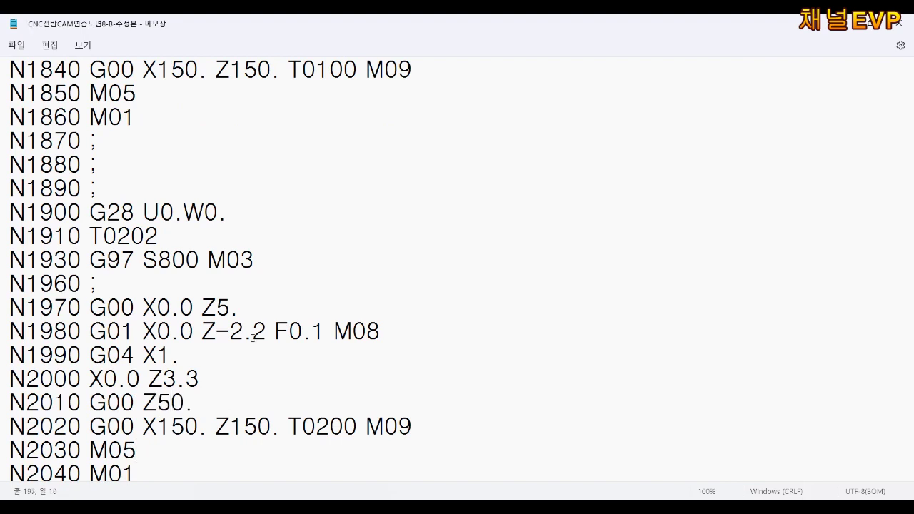
pyautogui.press('Down')
pyautogui.press('Down')
pyautogui.press('Down')
# Step: Add G28 for tool 3, set S150, and delete placeholder lines N2120–N2140
pyautogui.write('G28')
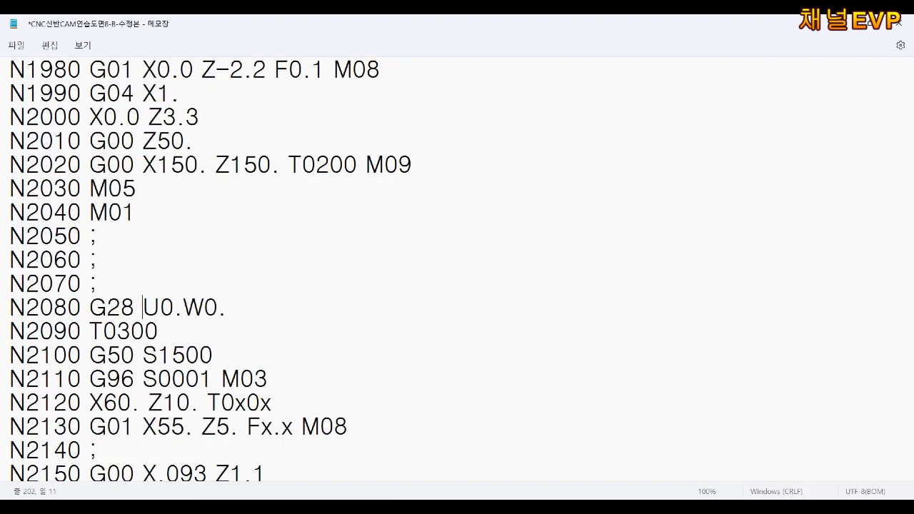
pyautogui.press('Delete')
pyautogui.press('Delete')
pyautogui.press('Delete')
pyautogui.press('BackSpace')
pyautogui.write('15')
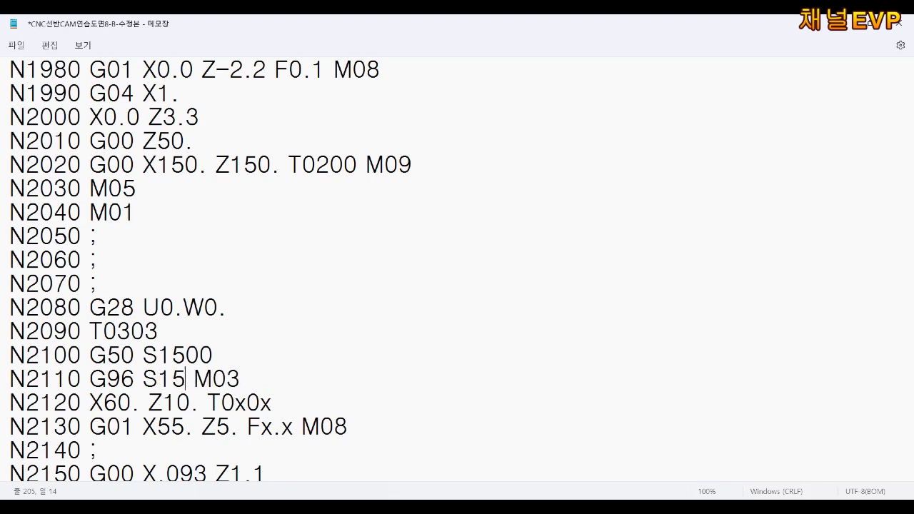
pyautogui.write('0')
pyautogui.scroll(-1, 175, 339)
pyautogui.moveTo(130, 380); pyautogui.dragTo(5, 331)
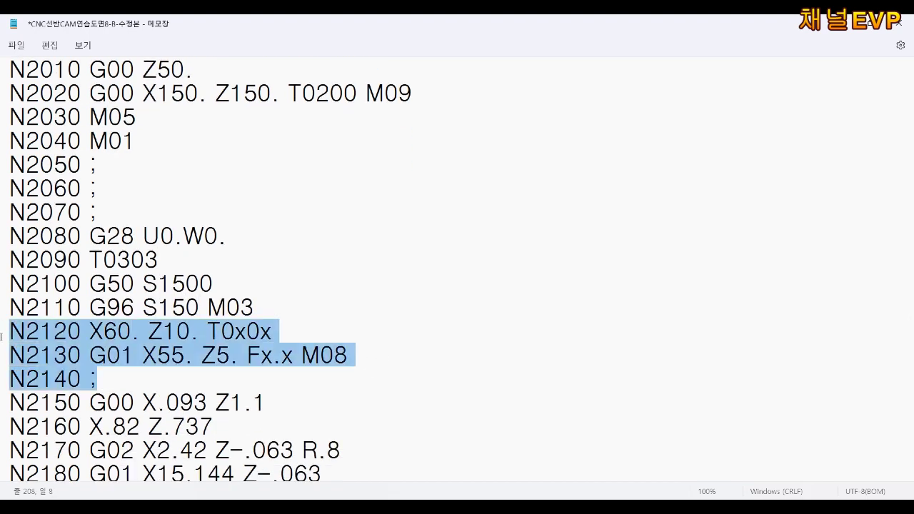
pyautogui.press('Delete')
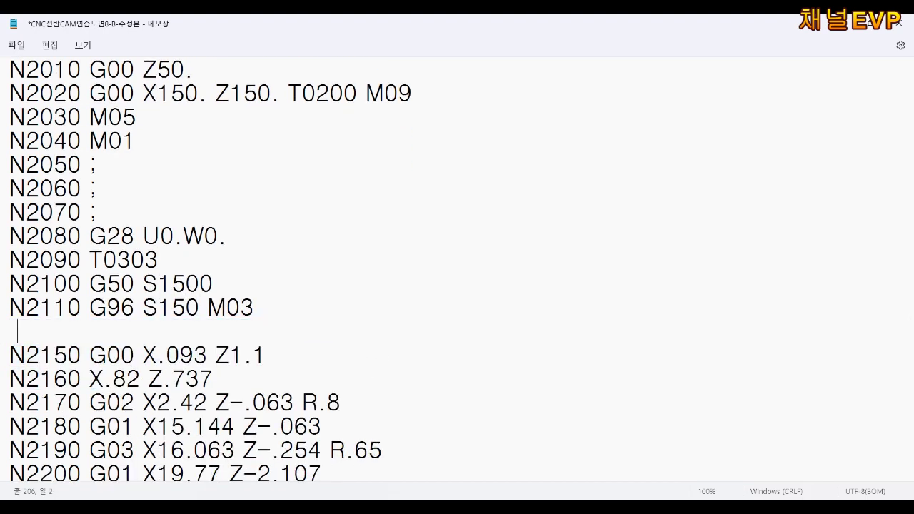
# Step: Add a G00 X-2. Z2 approach and change N2150 to G01 with F0.1 M08
pyautogui.write('G00 X-2. Z2.;')
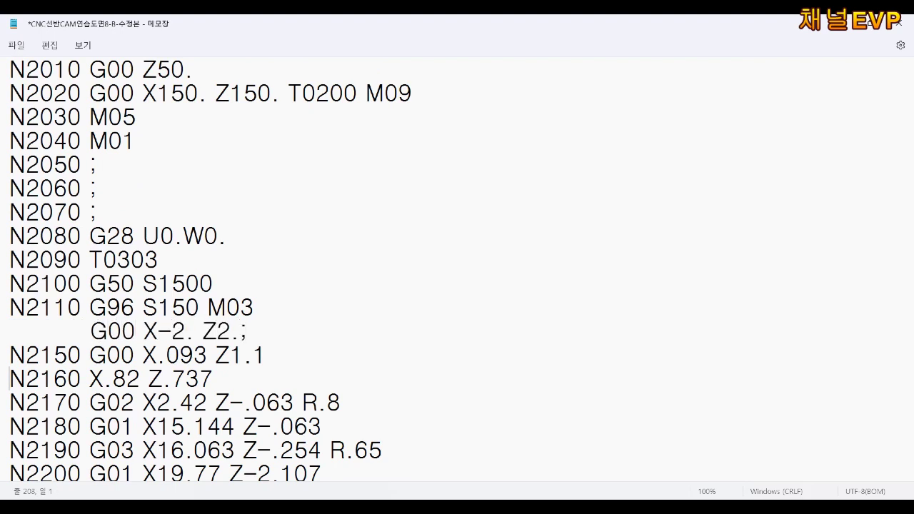
pyautogui.click(120, 355)
pyautogui.press('Delete')
pyautogui.write('1')
pyautogui.press('Right')
pyautogui.write('F0.1 M08')
# Step: Check the tool 3 finishing path and save the program
pyautogui.press('Down')
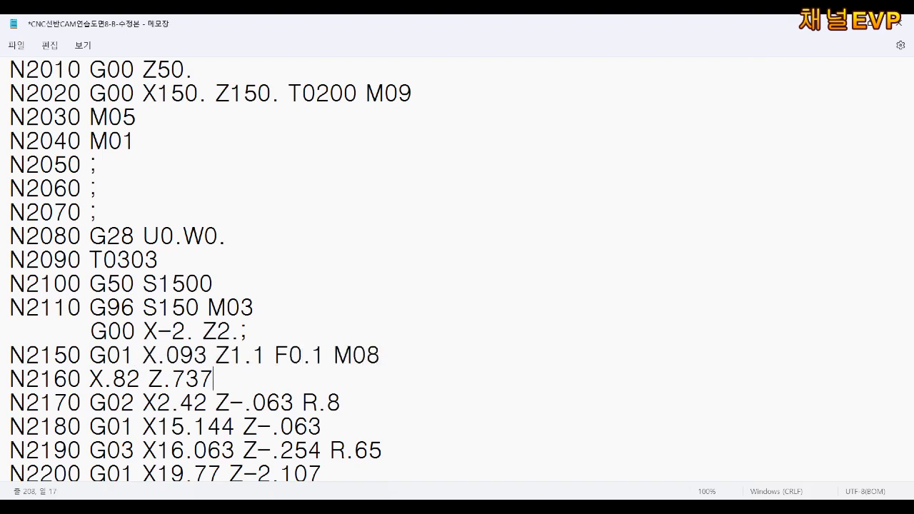
pyautogui.press('Down')
pyautogui.press('Down')
pyautogui.press('Down')
pyautogui.press('Down')
pyautogui.press('Down')
pyautogui.press('Down')
pyautogui.press('Down')
pyautogui.press('Down')
pyautogui.press('Down')
pyautogui.press('Down')
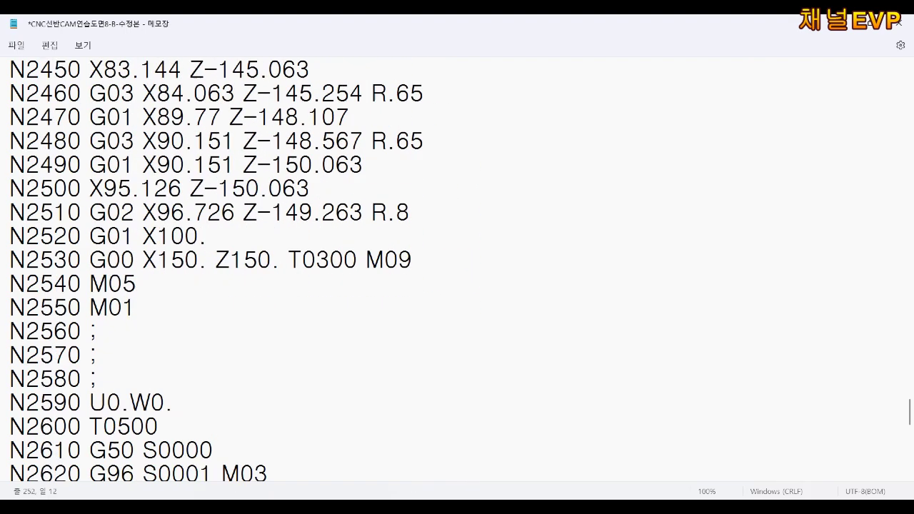
pyautogui.press('Down')
pyautogui.press('Down')
pyautogui.press('Down')
pyautogui.press('Up')
pyautogui.press('Up')
pyautogui.press('Up')
# Step: Add G28 to line N2590 and set the grooving tool to T0505
pyautogui.press('Up')
pyautogui.press('Up')
pyautogui.press('Up')
pyautogui.hotkey('ctrl', 's')
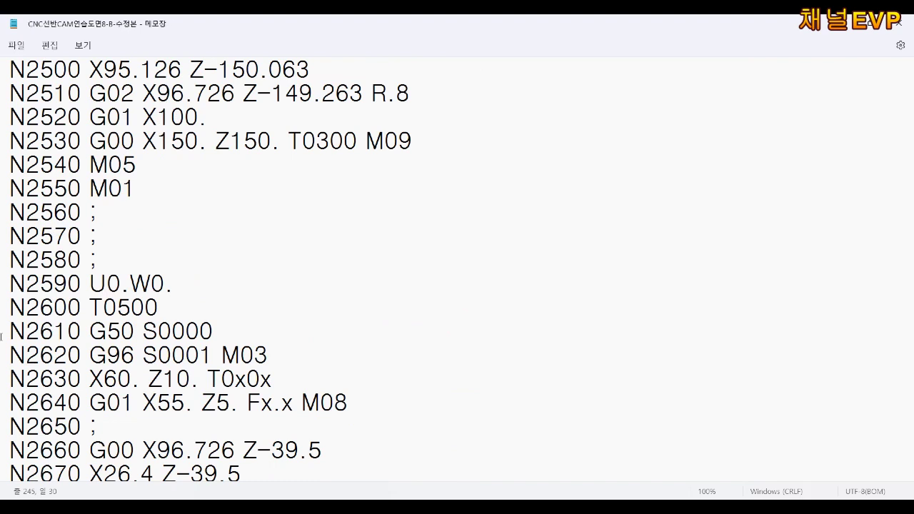
pyautogui.press('Left')
pyautogui.press('Left')
pyautogui.press('Left')
pyautogui.write('G28')
pyautogui.press('Down')
pyautogui.press('Delete')
pyautogui.write('5')
pyautogui.press('Up')
pyautogui.press('Up')
pyautogui.press('Up')
pyautogui.press('Up')
pyautogui.press('Up')
pyautogui.press('Up')
pyautogui.press('Up')
pyautogui.press('Up')
pyautogui.press('Up')
pyautogui.press('Up')
pyautogui.press('Up')
pyautogui.press('Up')
pyautogui.press('Down')
pyautogui.press('Down')
pyautogui.press('Down')
pyautogui.press('Down')
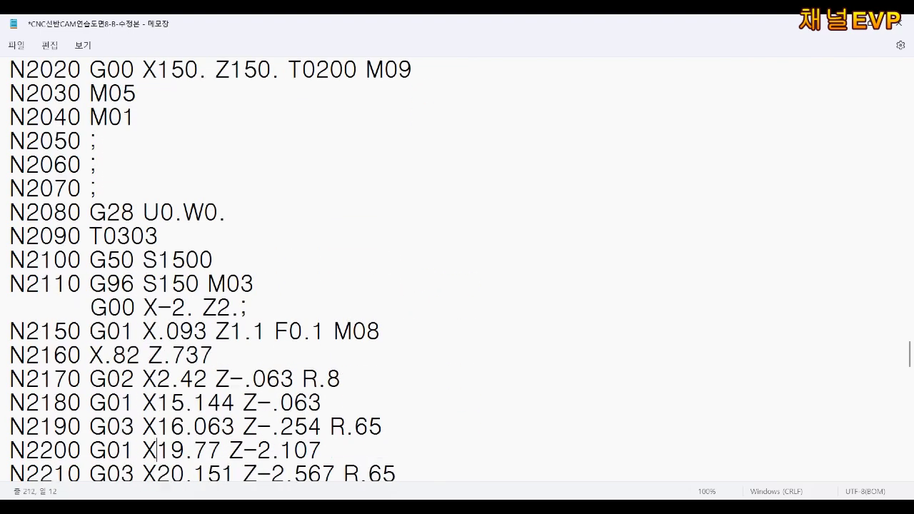
pyautogui.press('Down')
pyautogui.press('Down')
pyautogui.press('Down')
pyautogui.press('Down')
pyautogui.press('Down')
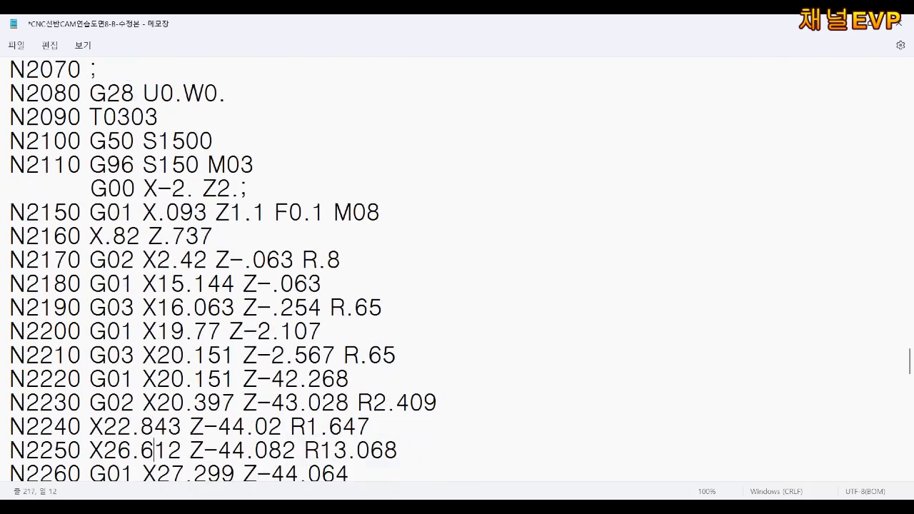
pyautogui.press('Down')
pyautogui.press('Down')
pyautogui.press('Down')
pyautogui.press('Down')
pyautogui.press('Down')
pyautogui.press('Down')
pyautogui.press('Down')
pyautogui.press('Down')
pyautogui.scroll(-2, 457, 272)
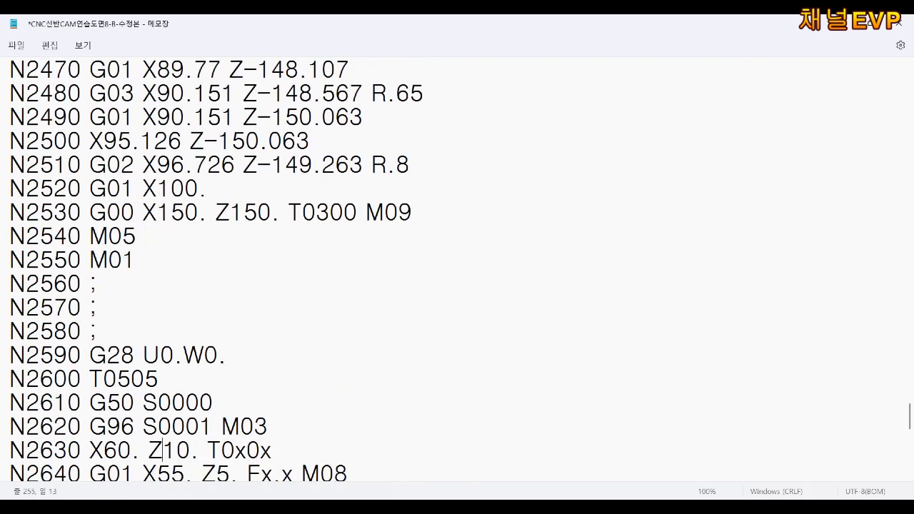
pyautogui.scroll(-3, 457, 272)
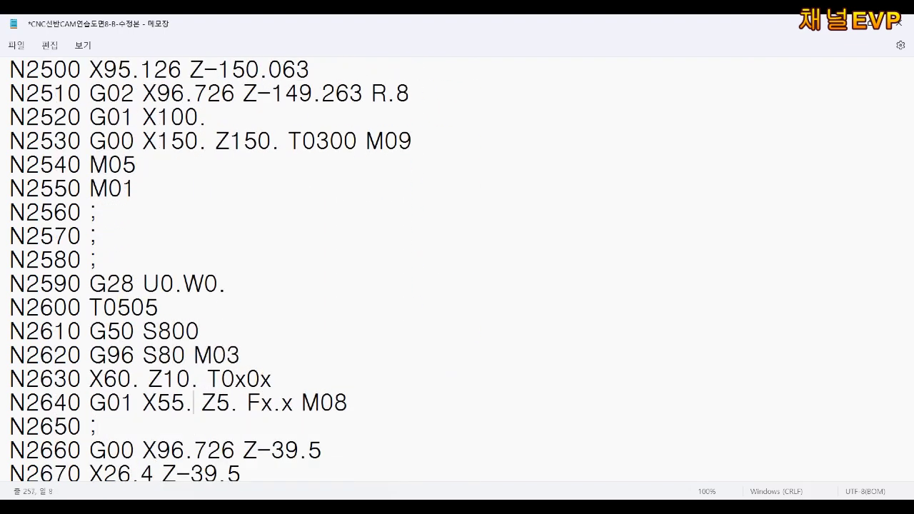
# Step: Delete grooving placeholder lines N2630–N2650 and review the passes down to the program end
pyautogui.press('BackSpace')
pyautogui.press('BackSpace')
pyautogui.press('BackSpace')
pyautogui.press('BackSpace')
pyautogui.press('BackSpace')
pyautogui.press('BackSpace')
pyautogui.press('BackSpace')
pyautogui.press('BackSpace')
pyautogui.press('BackSpace')
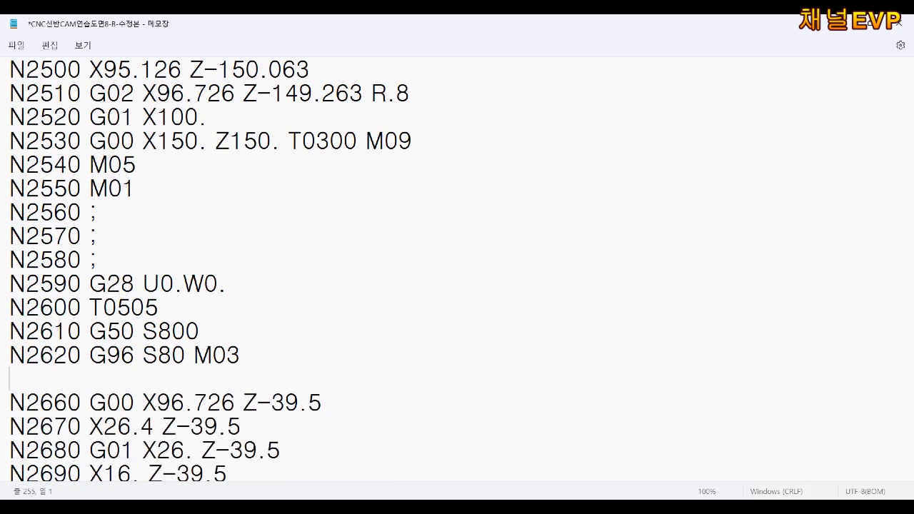
pyautogui.press('Delete')
pyautogui.click(243, 379)
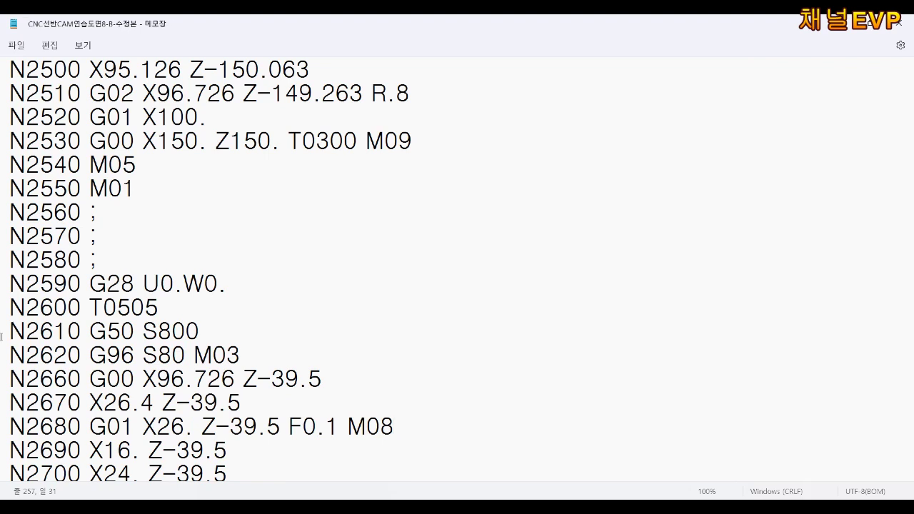
pyautogui.press('Down')
pyautogui.press('Down')
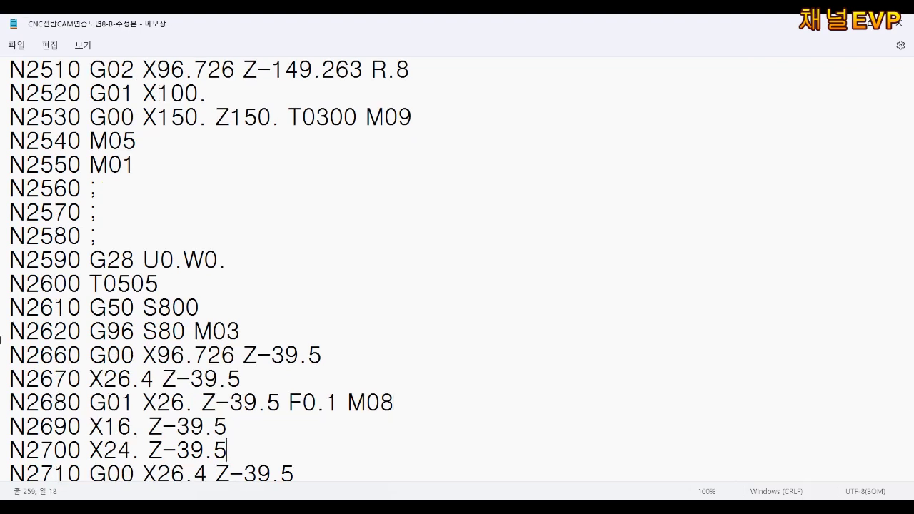
pyautogui.press('Down')
pyautogui.press('Down')
pyautogui.press('Down')
pyautogui.press('Down')
pyautogui.press('Down')
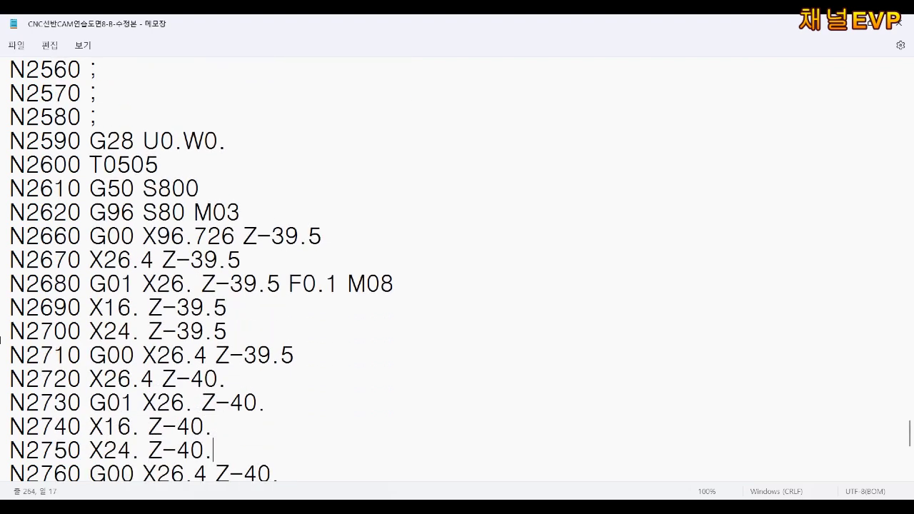
pyautogui.press('Down')
pyautogui.press('Down')
pyautogui.press('Down')
pyautogui.press('Down')
pyautogui.press('Down')
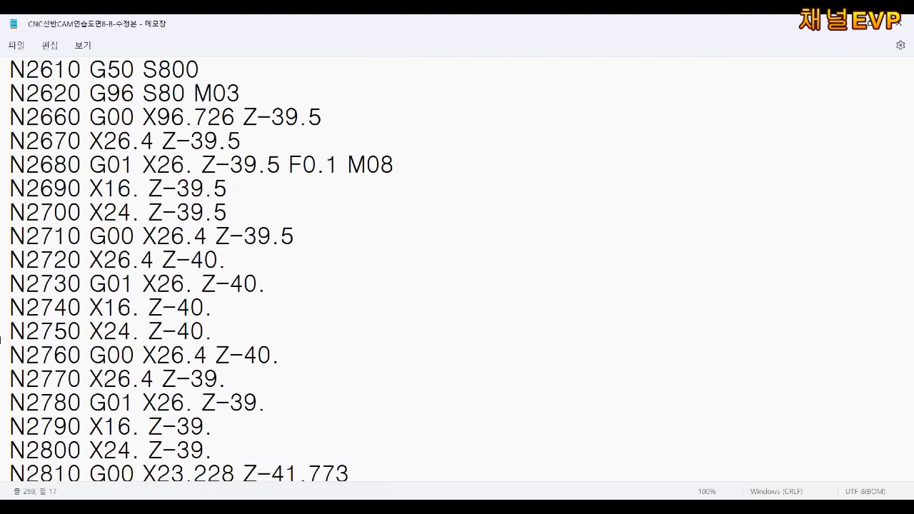
pyautogui.press('Down')
pyautogui.press('Down')
pyautogui.press('Down')
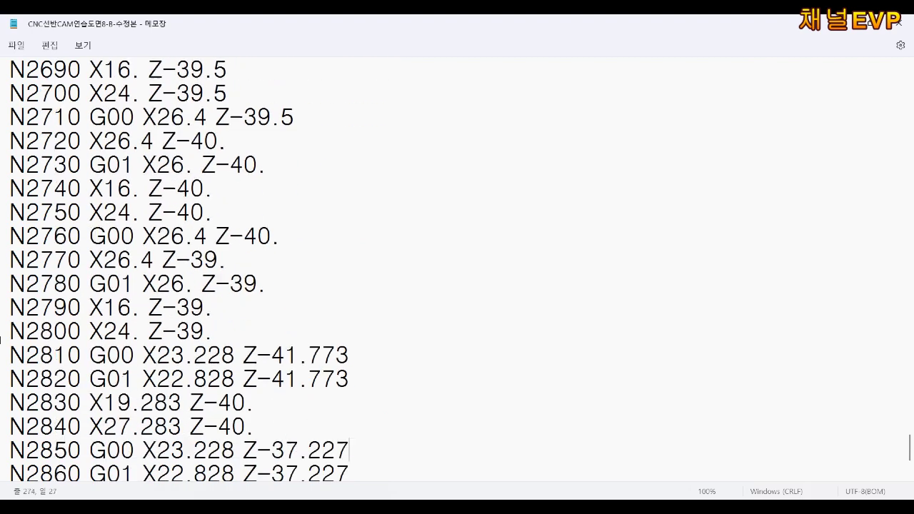
pyautogui.press('Down')
pyautogui.press('Down')
pyautogui.press('Down')
pyautogui.press('Down')
pyautogui.press('Down')
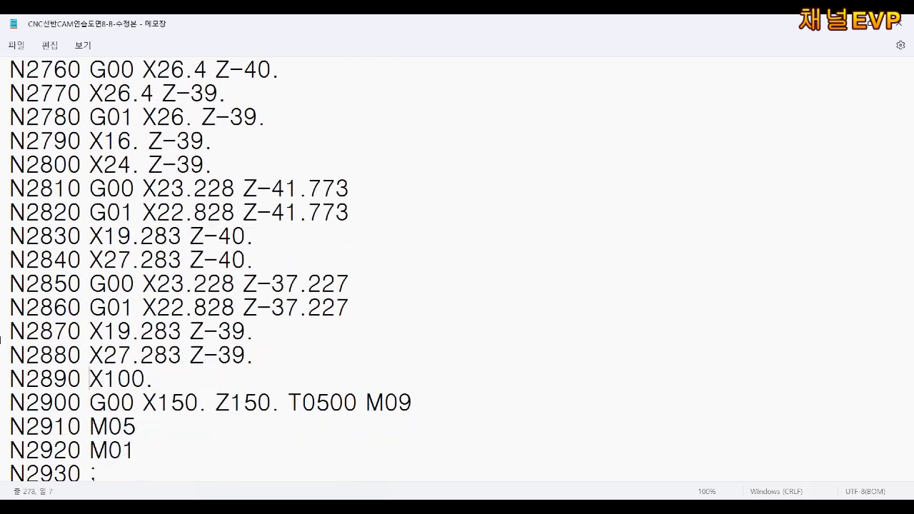
pyautogui.press('Down')
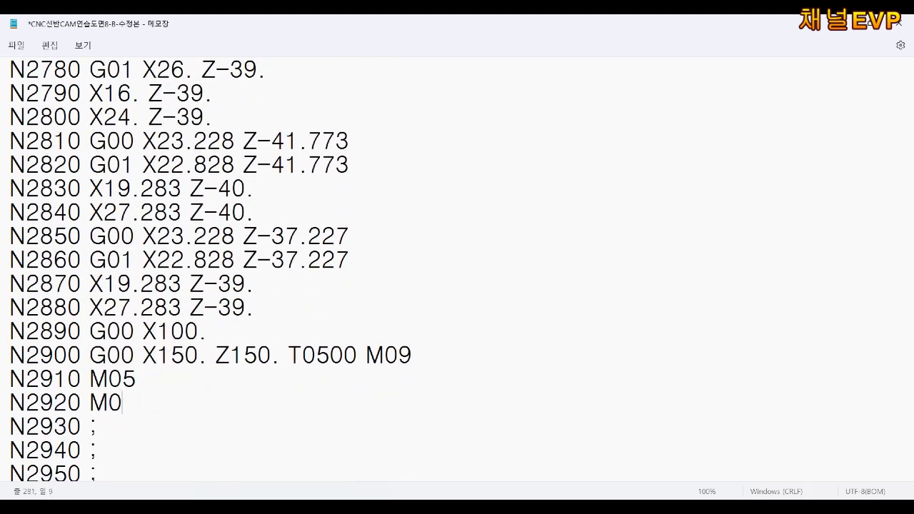
pyautogui.hotkey('ctrl', 'End')
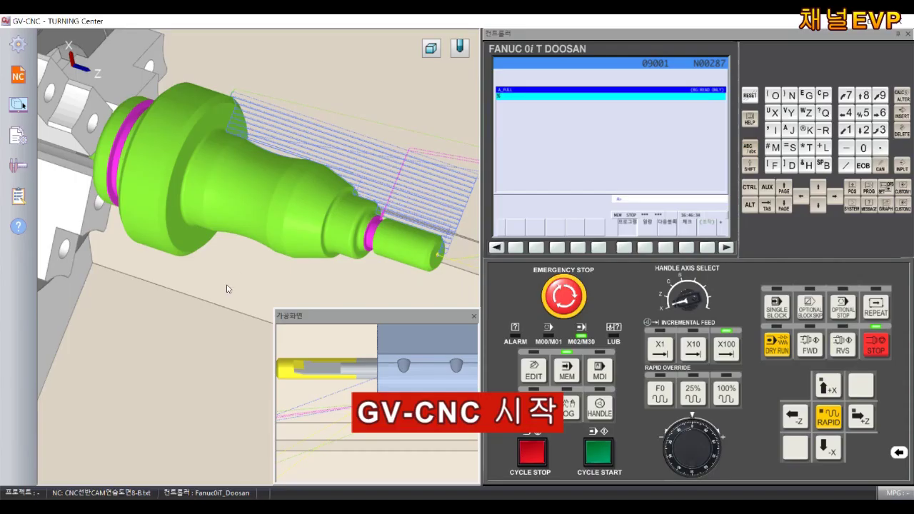
# Step: Regenerate fresh stock and set the work origin at its end-face centre (X -390, Z -407)
pyautogui.rightClick(227, 289)
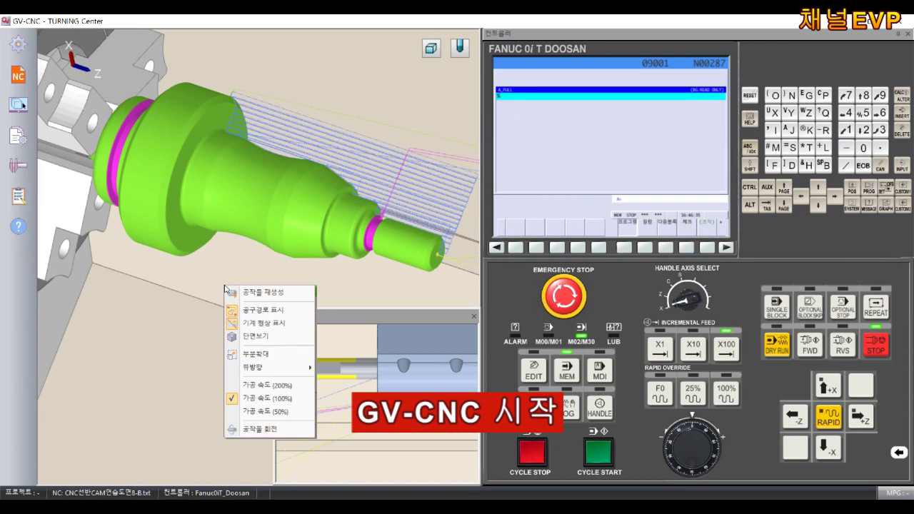
pyautogui.click(247, 293)
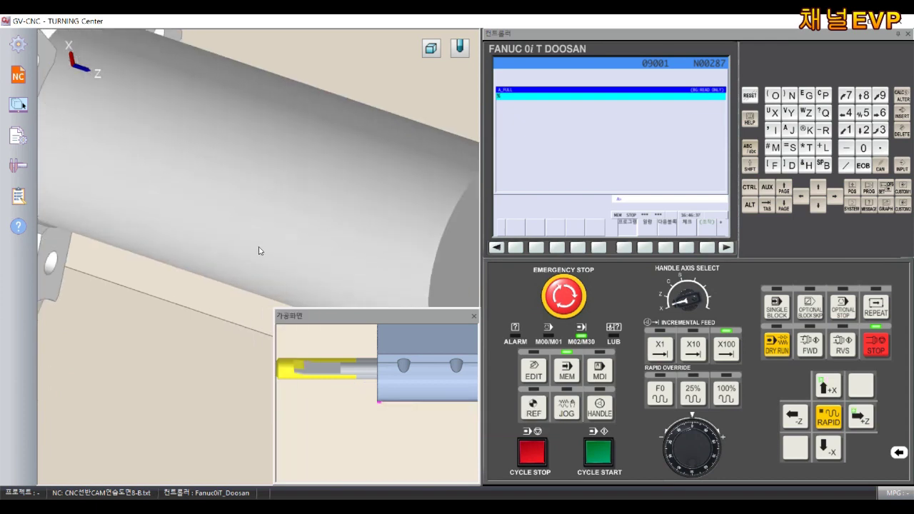
pyautogui.moveTo(281, 217)
pyautogui.mouseDown(button='middle')
pyautogui.moveTo(259, 184)
pyautogui.moveTo(257, 112)
pyautogui.moveTo(126, 94)
pyautogui.moveTo(198, 102)
pyautogui.moveTo(135, 111)
pyautogui.mouseUp(button='middle')
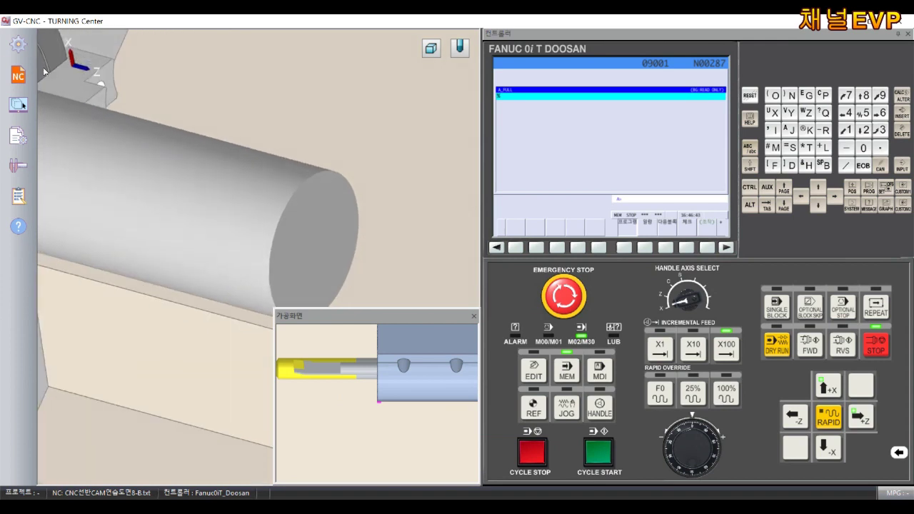
pyautogui.click(25, 50)
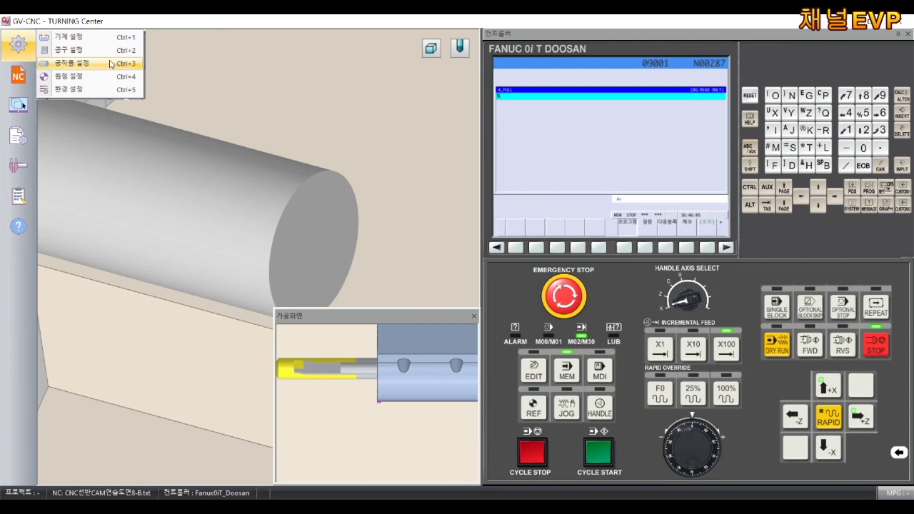
pyautogui.click(90, 76)
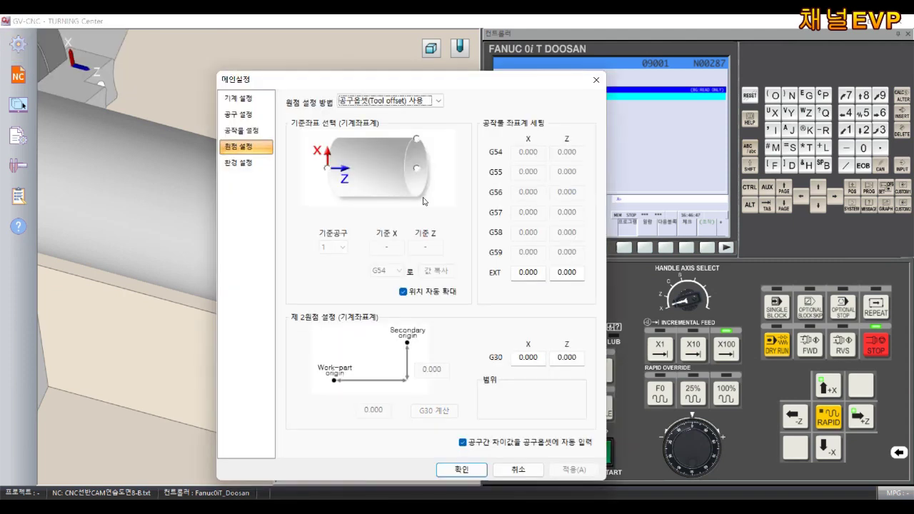
pyautogui.click(417, 168)
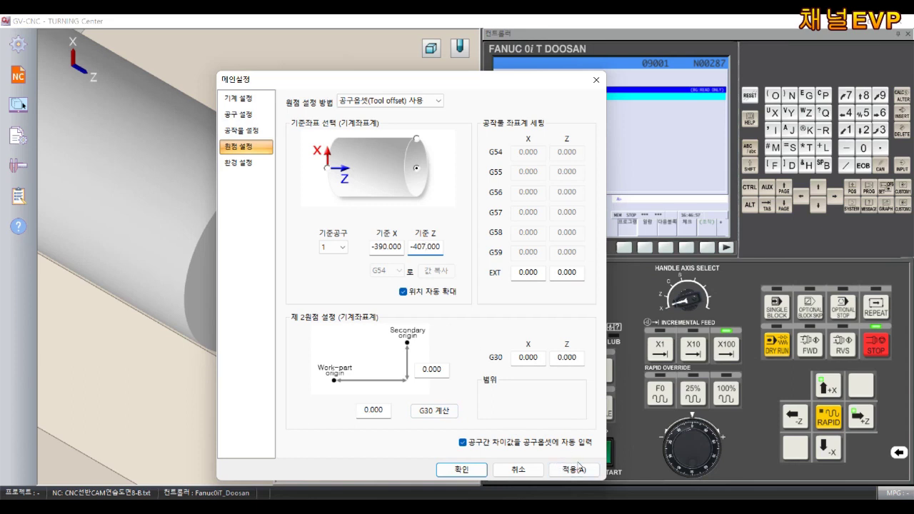
# Step: Load CNC선반CAM연습도면8-B-수정본 using All Files, then run it in MEM with Cycle Start
pyautogui.click(461, 470)
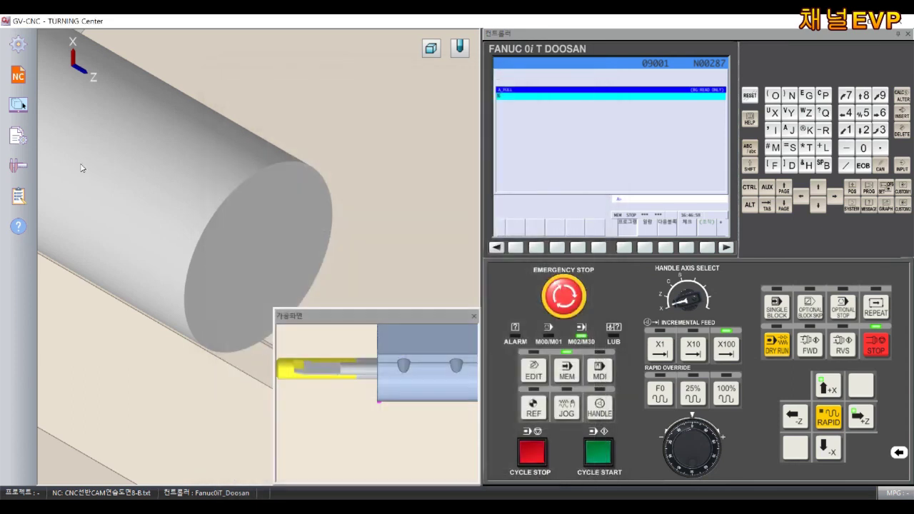
pyautogui.click(25, 78)
pyautogui.click(66, 81)
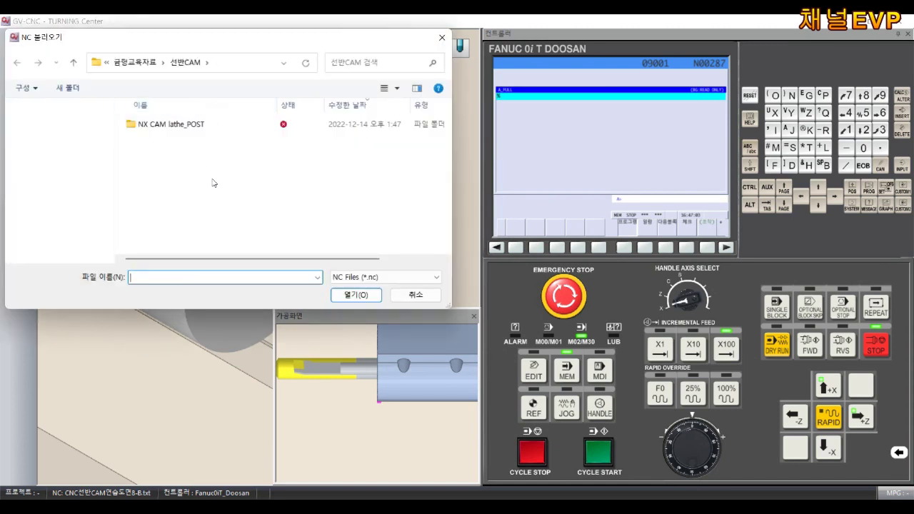
pyautogui.hotkey('alt', 'Up')
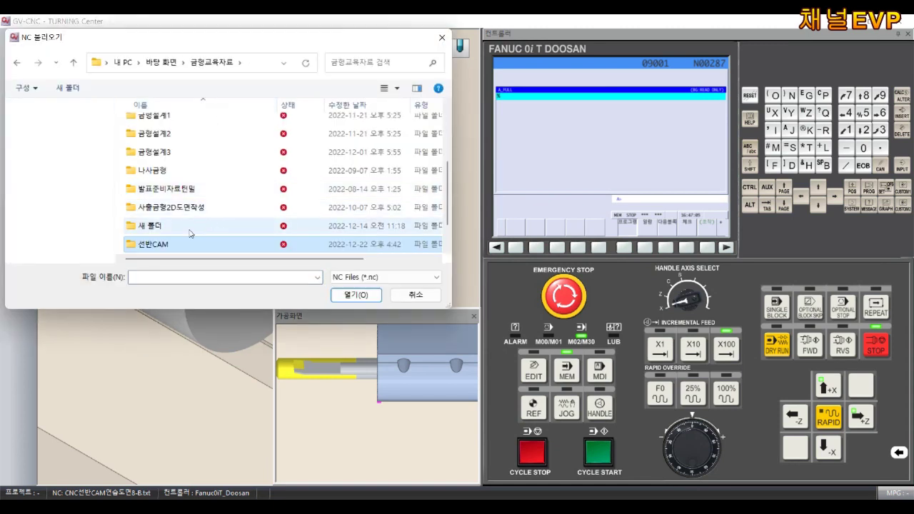
pyautogui.doubleClick(164, 243)
pyautogui.click(371, 279)
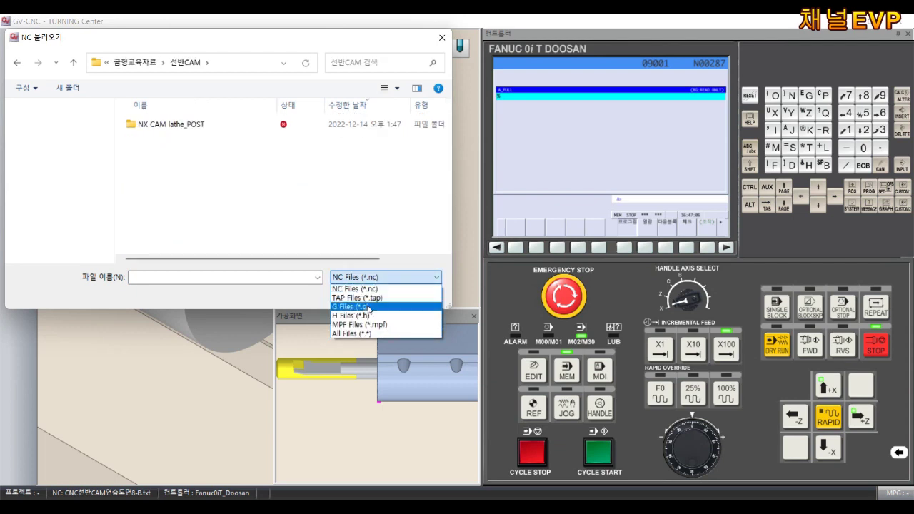
pyautogui.click(357, 333)
pyautogui.doubleClick(285, 125)
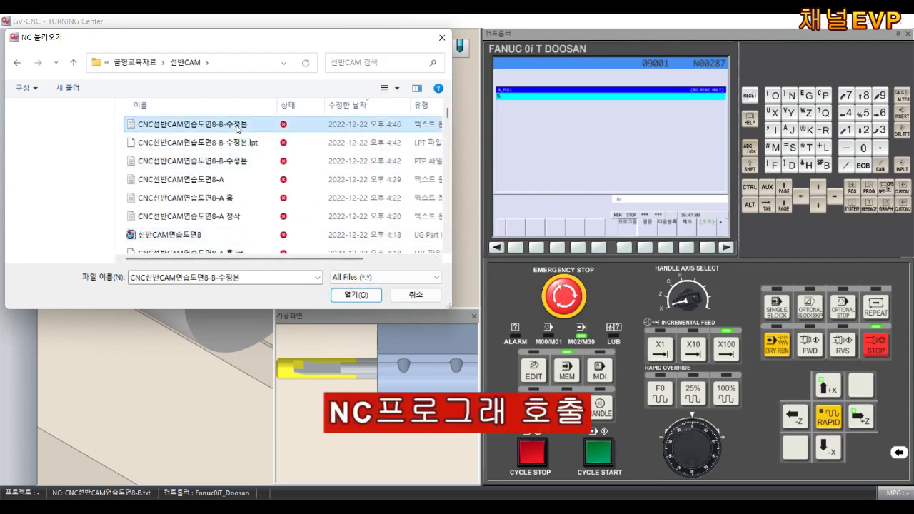
pyautogui.click(567, 374)
pyautogui.click(598, 451)
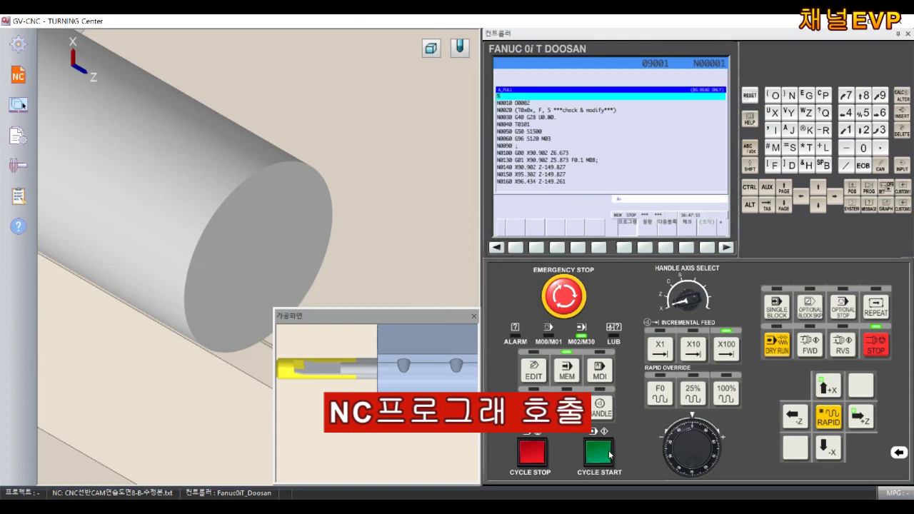
# Step: Zoom in on the stock to watch the roughing pass
pyautogui.scroll(-3, 295, 213)
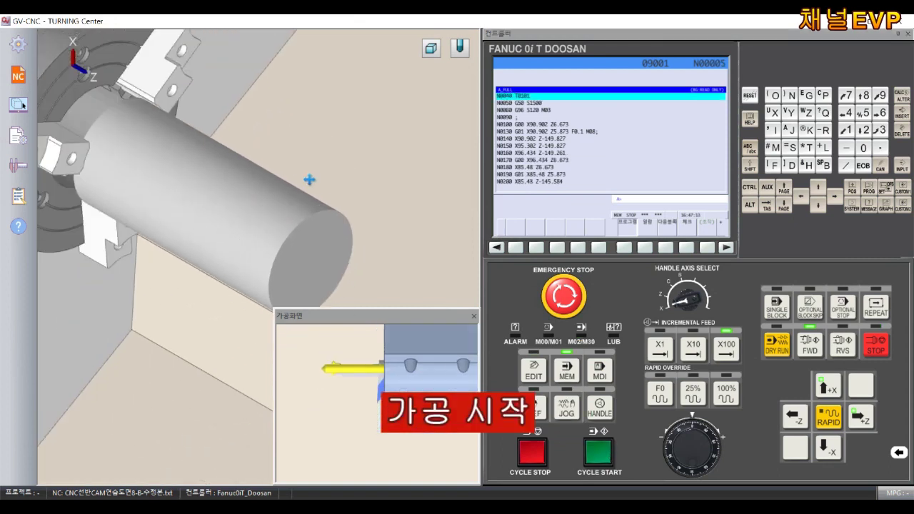
pyautogui.scroll(3, 309, 179)
pyautogui.scroll(2, 302, 194)
pyautogui.scroll(1, 394, 207)
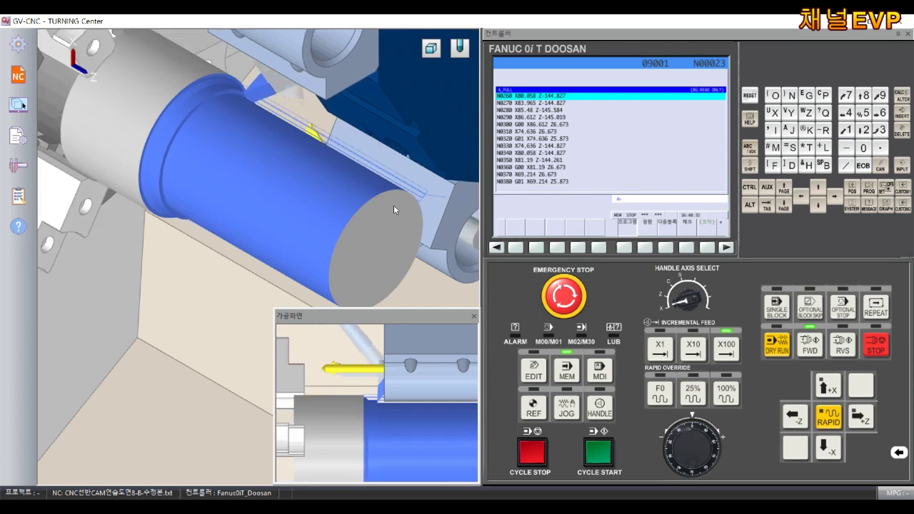
# Step: Change the simulation speed from the right-click menu and let the program finish
pyautogui.rightClick(179, 282)
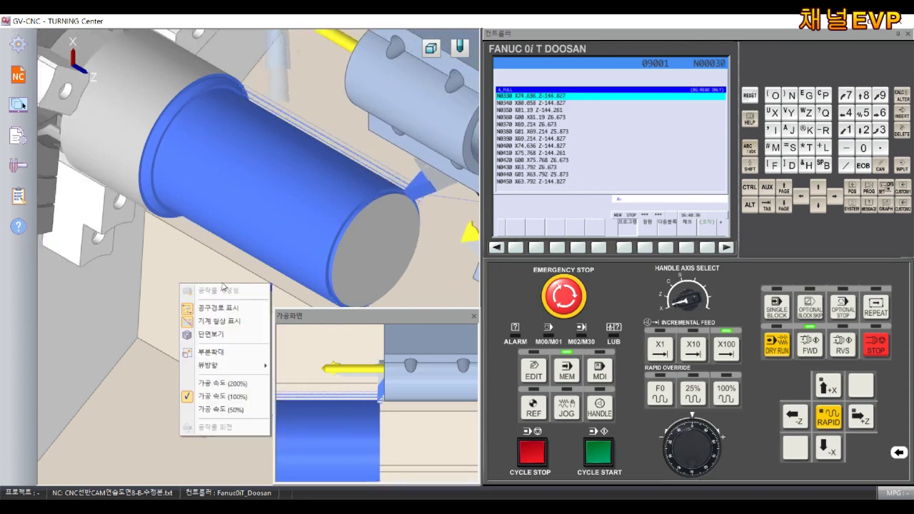
pyautogui.click(214, 382)
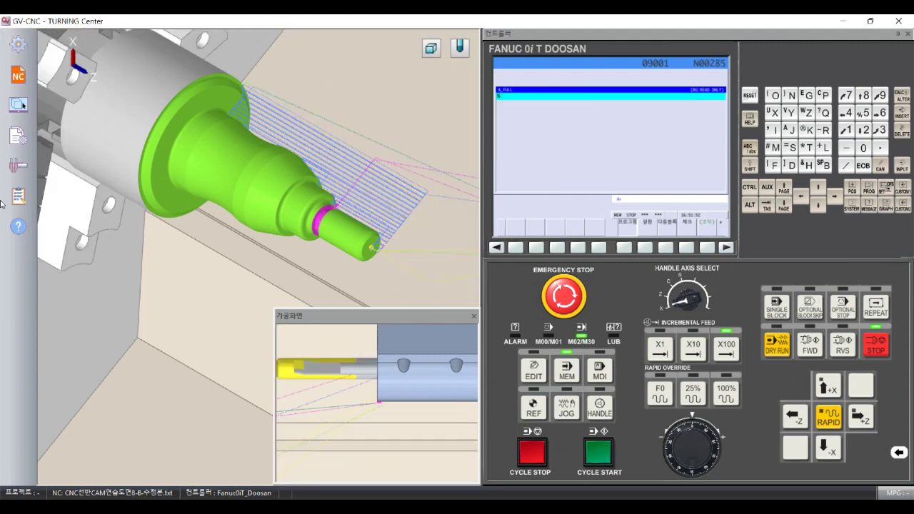
# Step: Inspect the magenta groove up close, then flip the workpiece with 공작물 회전
pyautogui.scroll(2, 327, 232)
pyautogui.scroll(2, 327, 232)
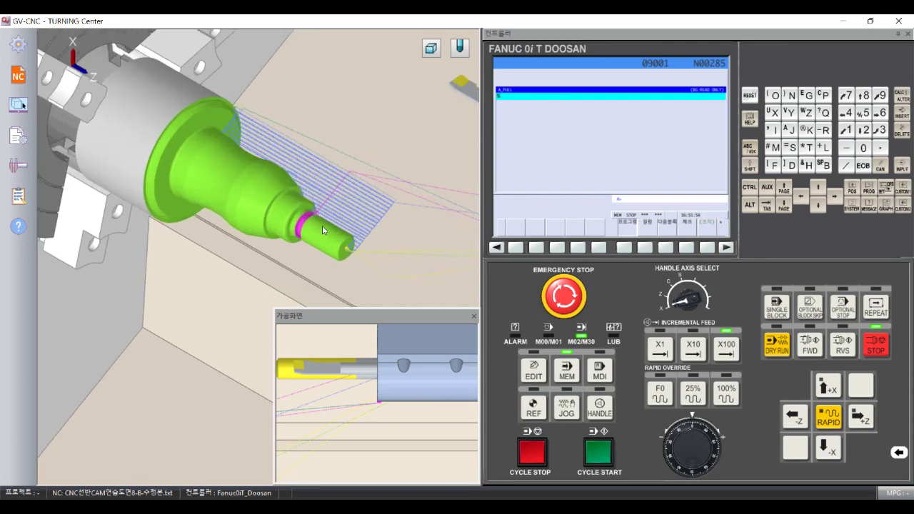
pyautogui.scroll(3, 329, 229)
pyautogui.moveTo(346, 222); pyautogui.dragTo(400, 222, button='middle')
pyautogui.scroll(1, 349, 185)
pyautogui.scroll(2, 307, 152)
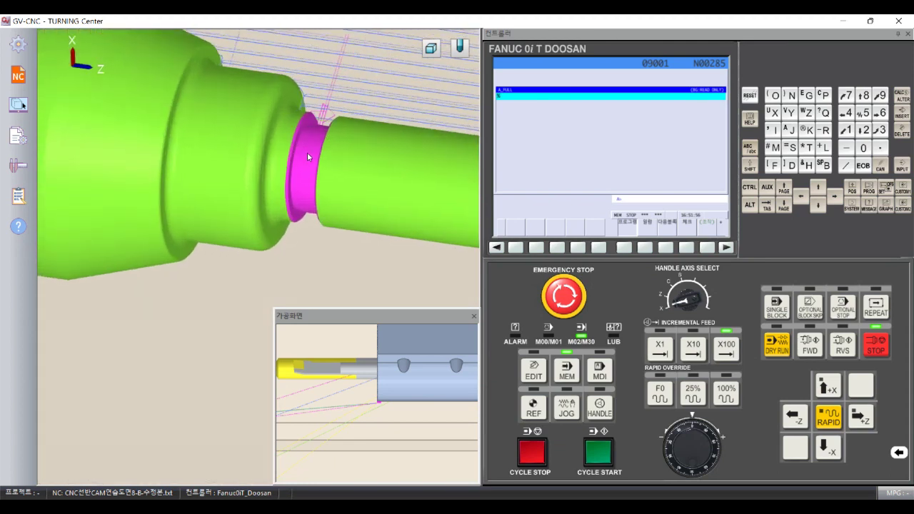
pyautogui.scroll(2, 333, 184)
pyautogui.scroll(2, 198, 175)
pyautogui.scroll(2, 199, 175)
pyautogui.moveTo(198, 175)
pyautogui.mouseDown(button='middle')
pyautogui.moveTo(317, 191)
pyautogui.moveTo(280, 184)
pyautogui.mouseUp(button='middle')
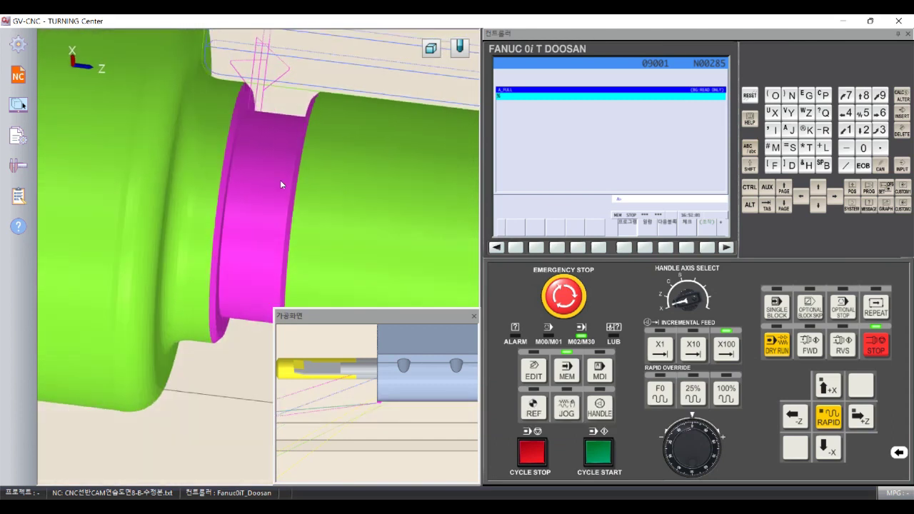
pyautogui.scroll(-2, 280, 180)
pyautogui.scroll(-2, 235, 200)
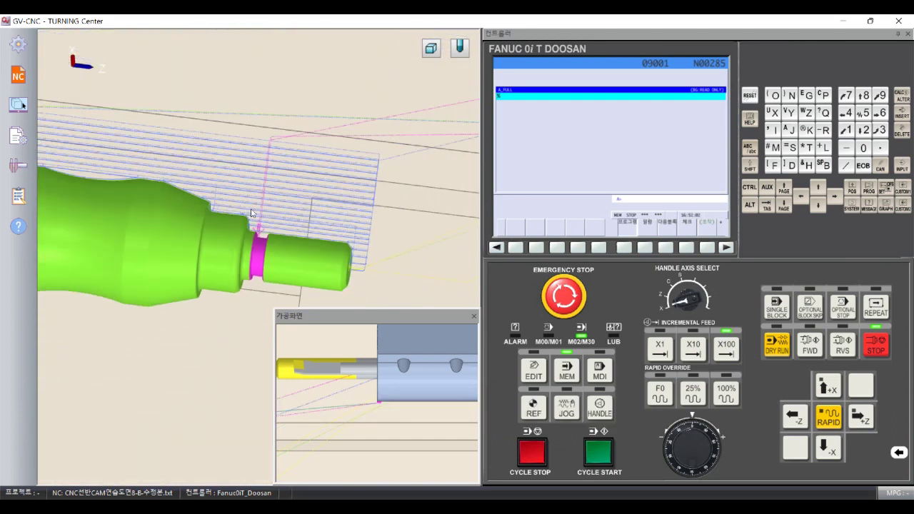
pyautogui.scroll(-2, 310, 148)
pyautogui.scroll(-1, 275, 144)
pyautogui.moveTo(275, 144); pyautogui.dragTo(317, 98, button='middle')
pyautogui.rightClick(316, 98)
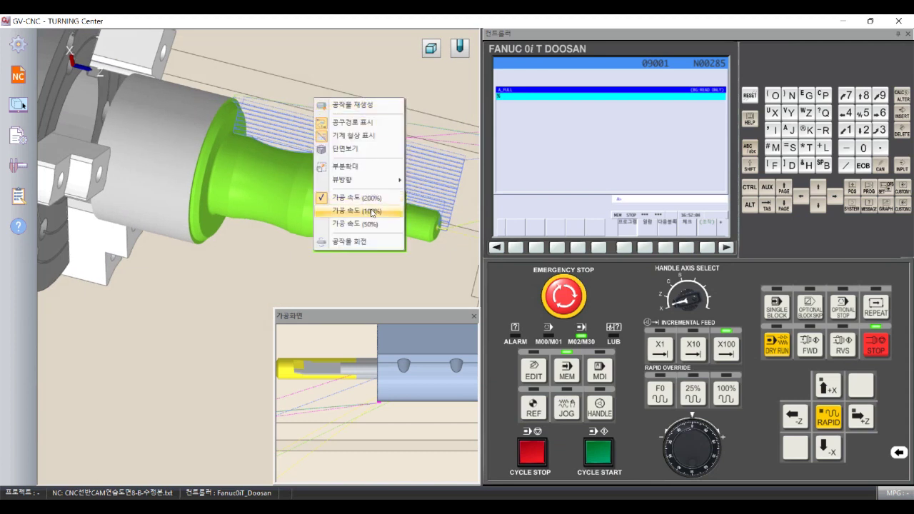
pyautogui.click(365, 241)
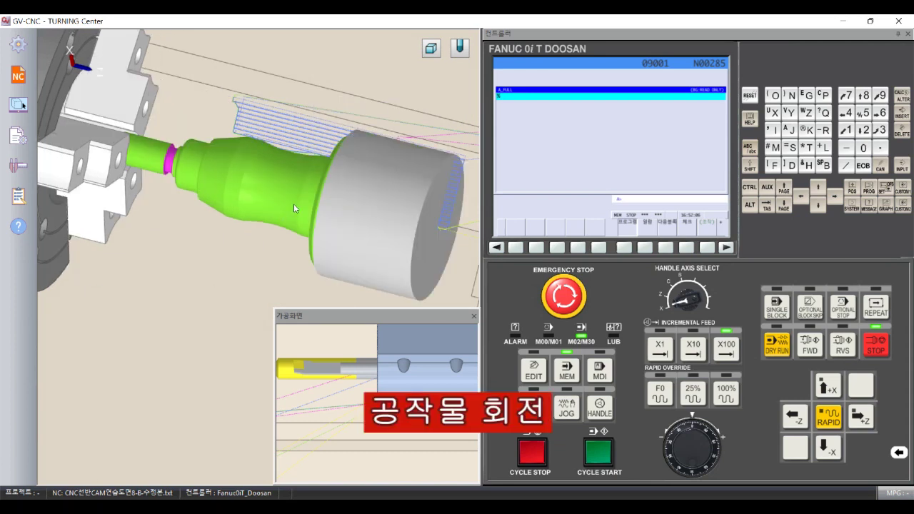
# Step: Check the work origin in 원점 설정, using the stock's right end face and reference Z value
pyautogui.click(18, 44)
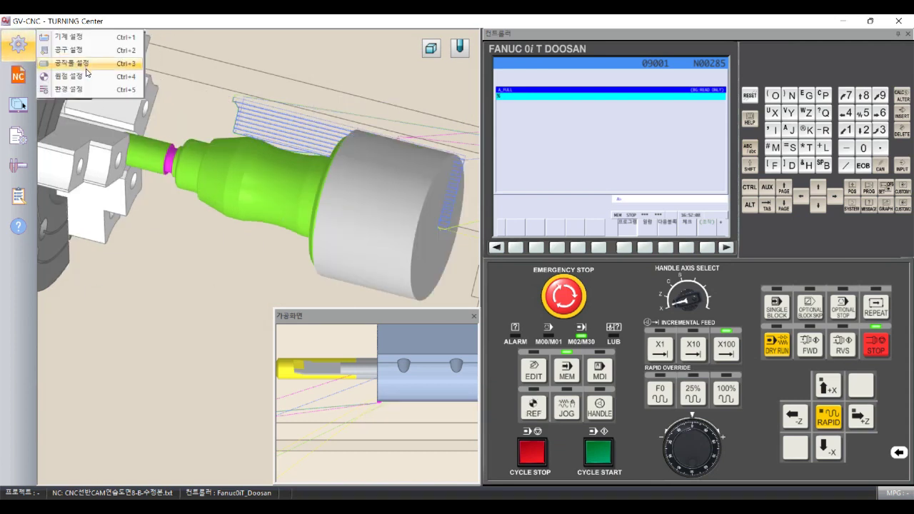
pyautogui.click(77, 78)
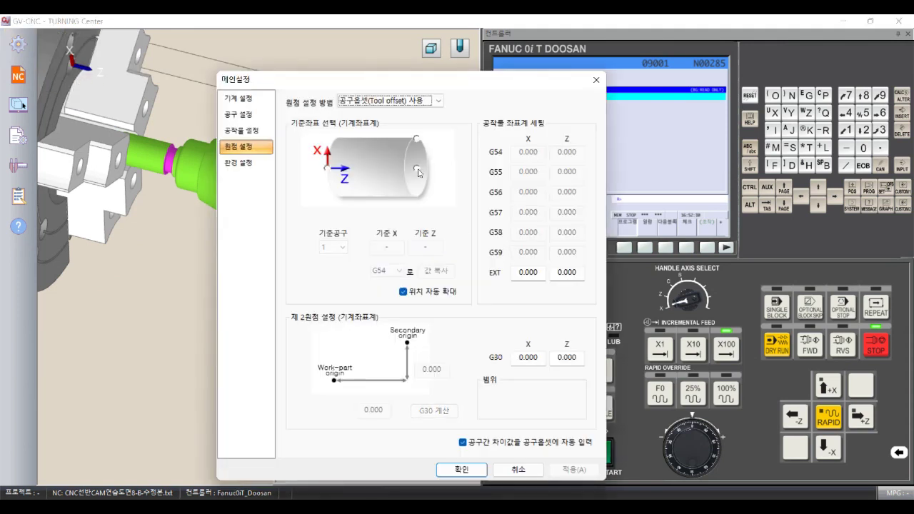
pyautogui.click(417, 170)
pyautogui.click(424, 246)
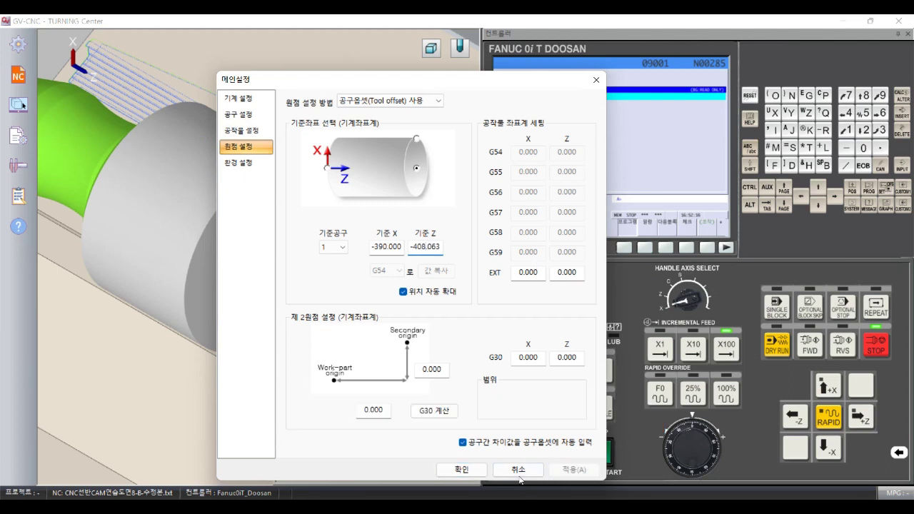
pyautogui.click(461, 470)
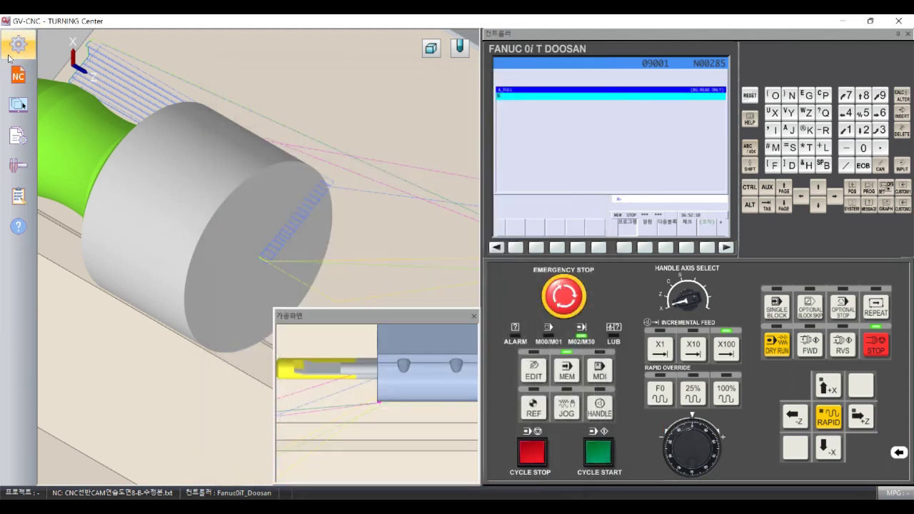
# Step: Load CNC선반CAM연습도면8-A into the controller via NC 열기 with All Files shown
pyautogui.click(18, 75)
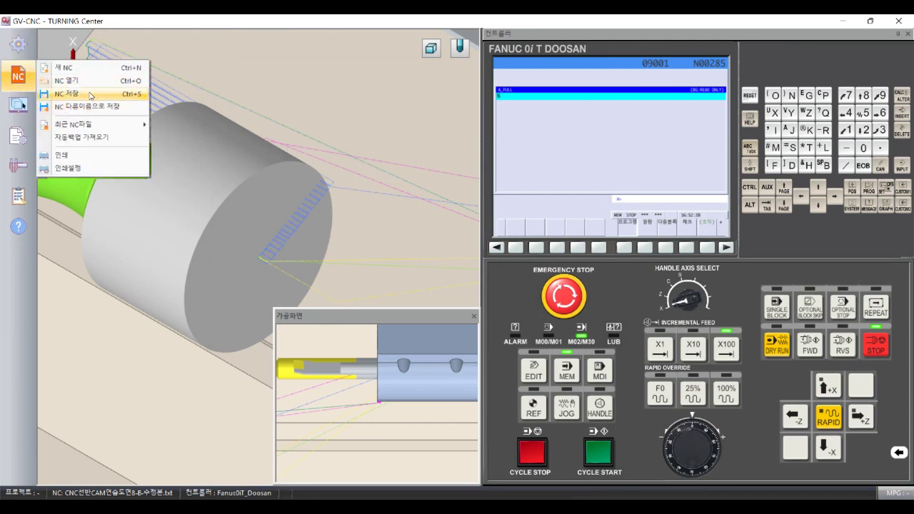
pyautogui.click(85, 93)
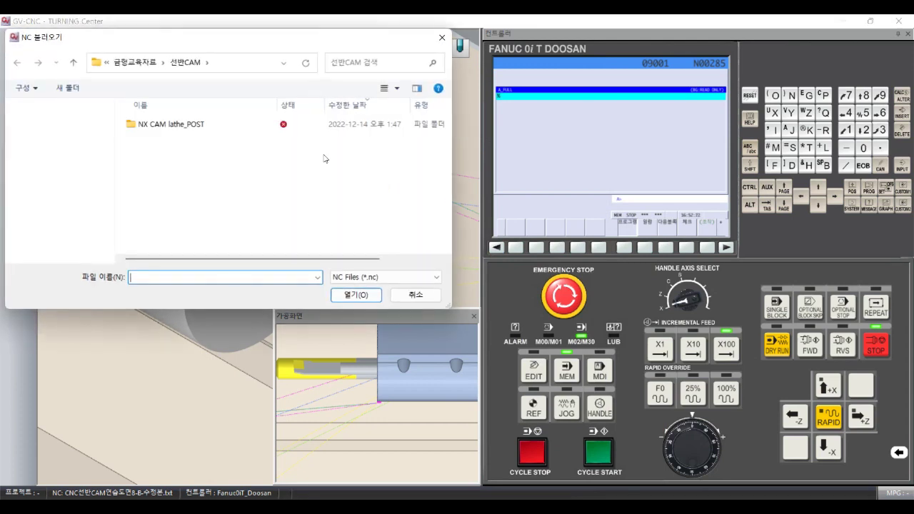
pyautogui.click(364, 277)
pyautogui.click(353, 332)
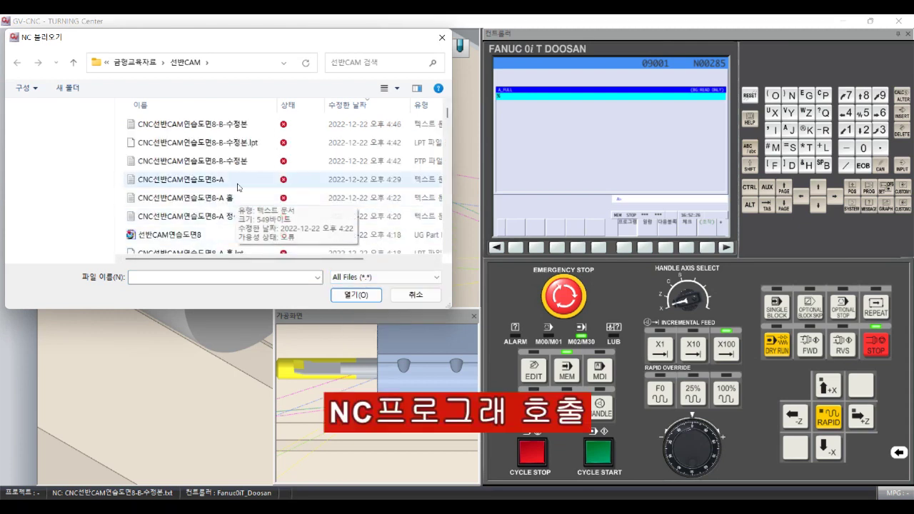
pyautogui.doubleClick(229, 179)
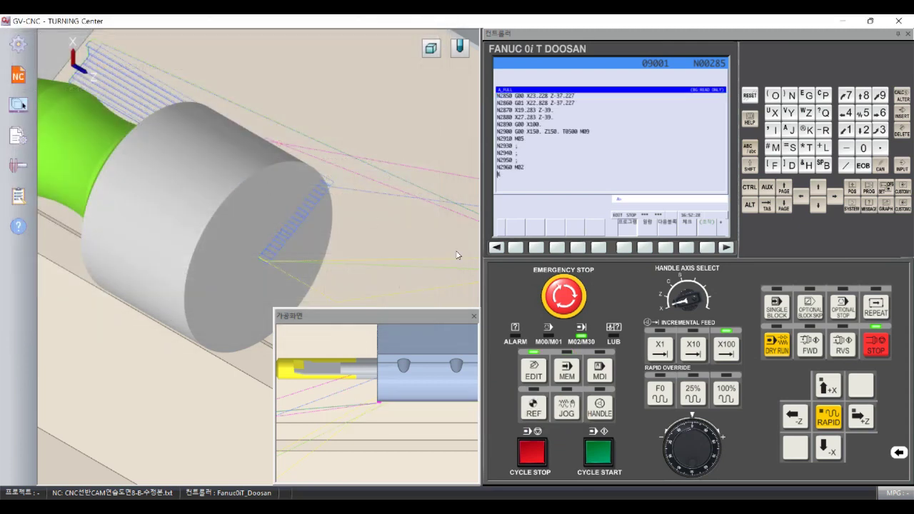
pyautogui.moveTo(120, 224); pyautogui.dragTo(221, 186, button='middle')
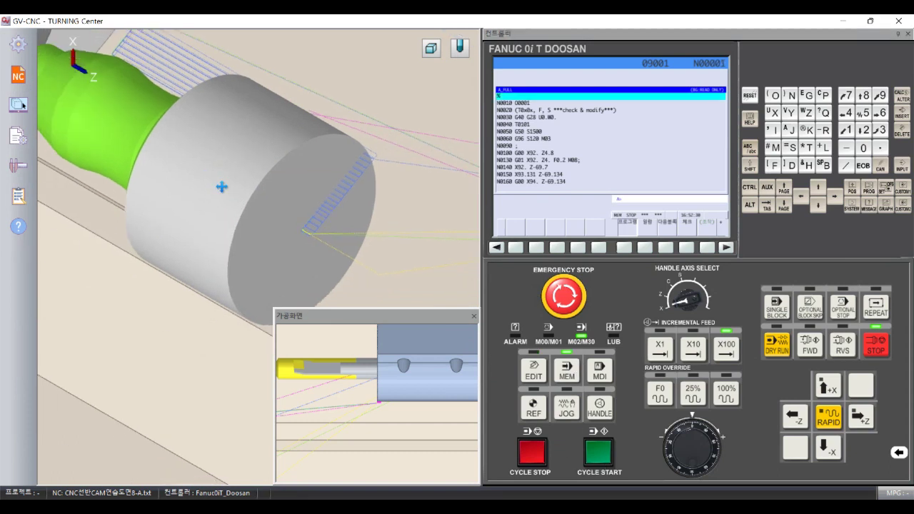
# Step: Run the B-side program simulation with CYCLE START to completion
pyautogui.click(603, 450)
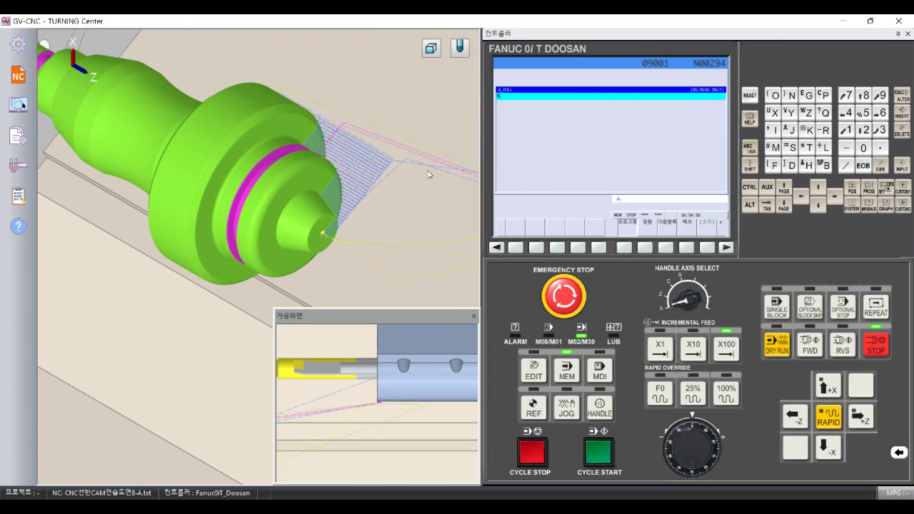
# Step: Turn to a side X-Z view, frame the groove and flange, then launch VeriTurn
pyautogui.moveTo(428, 175); pyautogui.dragTo(226, 148)
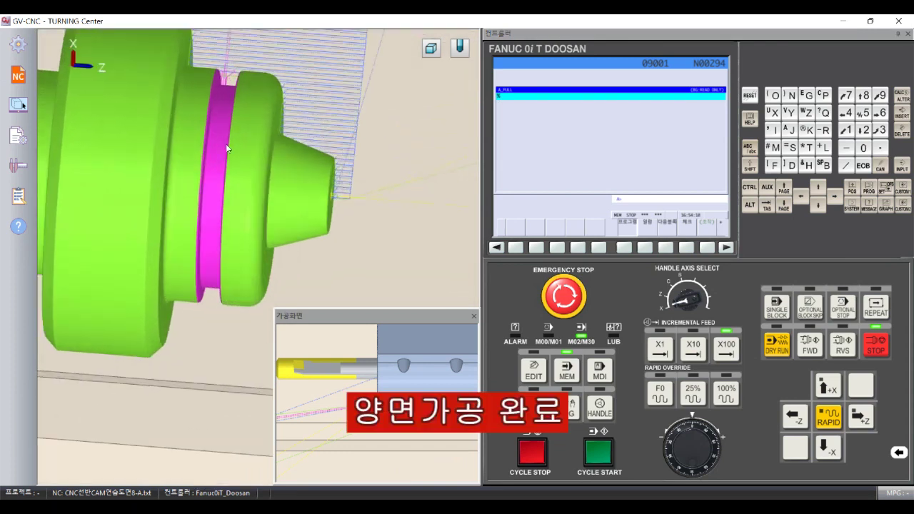
pyautogui.scroll(3, 226, 144)
pyautogui.scroll(2, 257, 133)
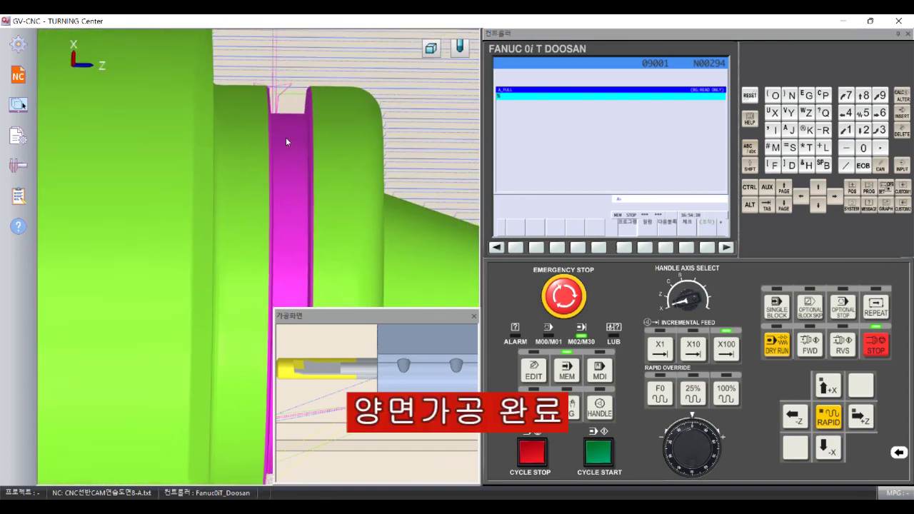
pyautogui.scroll(-2, 286, 141)
pyautogui.scroll(-2, 230, 205)
pyautogui.scroll(-2, 234, 201)
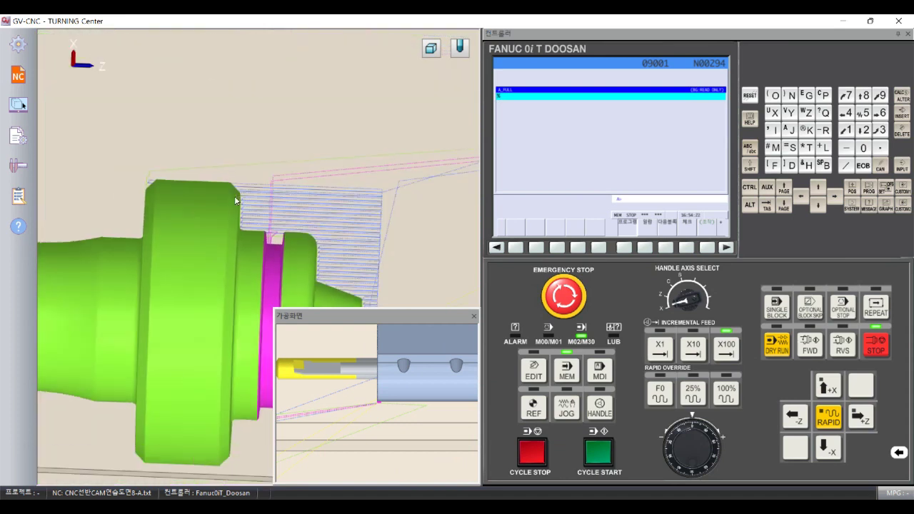
pyautogui.scroll(-2, 234, 196)
pyautogui.moveTo(321, 145); pyautogui.dragTo(167, 83, button='middle')
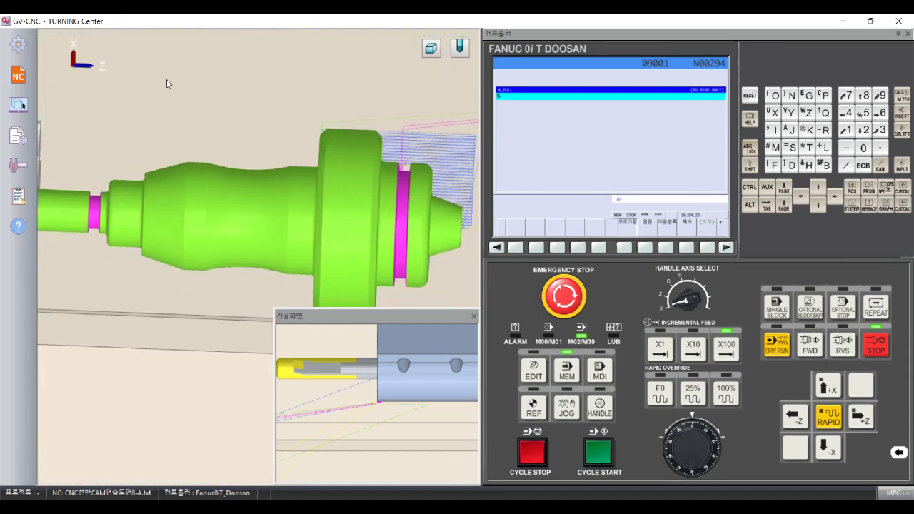
pyautogui.click(19, 167)
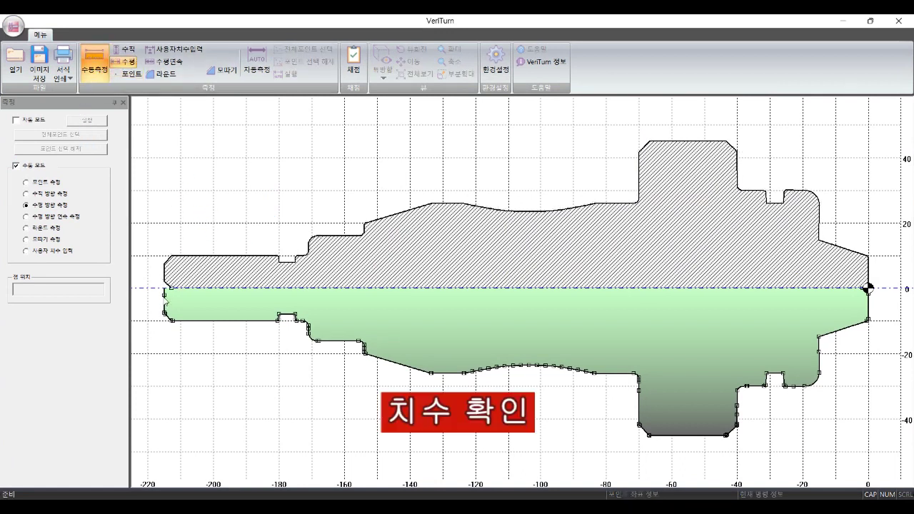
# Step: Measure the part's 214.9 overall length from the chamfer end, placing it above the part
pyautogui.scroll(1, 892, 321)
pyautogui.scroll(1, 886, 321)
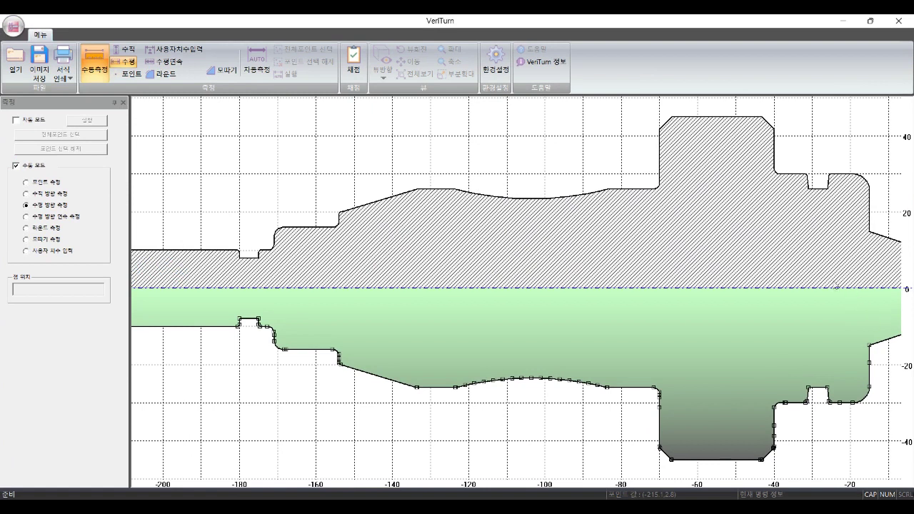
pyautogui.scroll(1, 836, 286)
pyautogui.scroll(1, 607, 303)
pyautogui.scroll(1, 605, 309)
pyautogui.scroll(1, 679, 365)
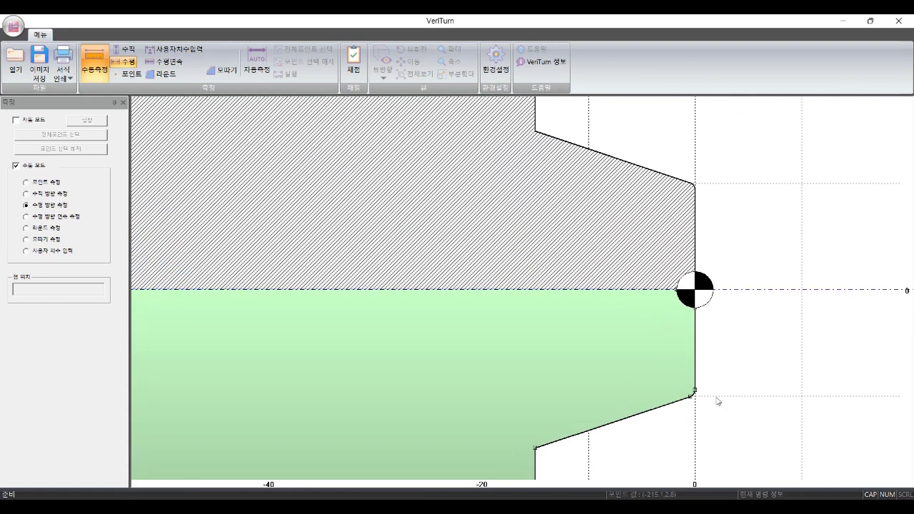
pyautogui.click(695, 394)
pyautogui.scroll(-1, 585, 336)
pyautogui.scroll(-2, 542, 333)
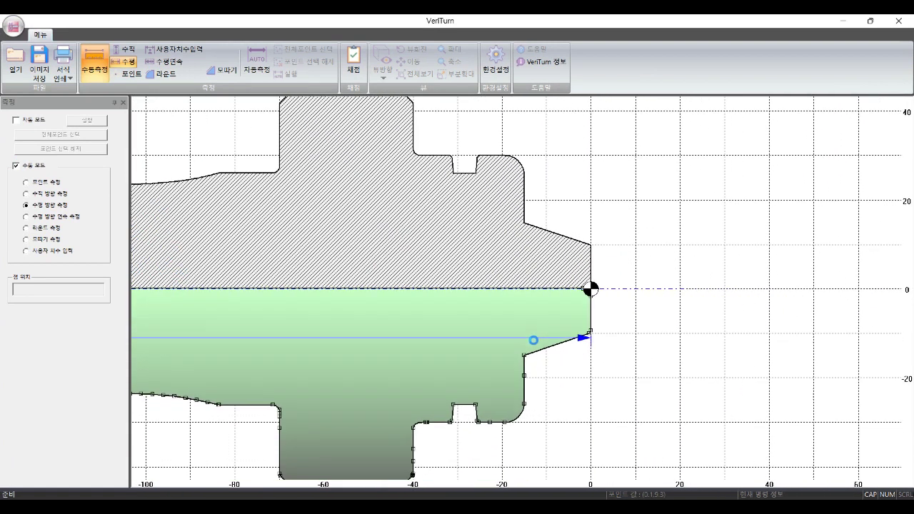
pyautogui.scroll(-1, 500, 328)
pyautogui.click(486, 240)
pyautogui.scroll(-1, 443, 300)
pyautogui.scroll(-2, 394, 362)
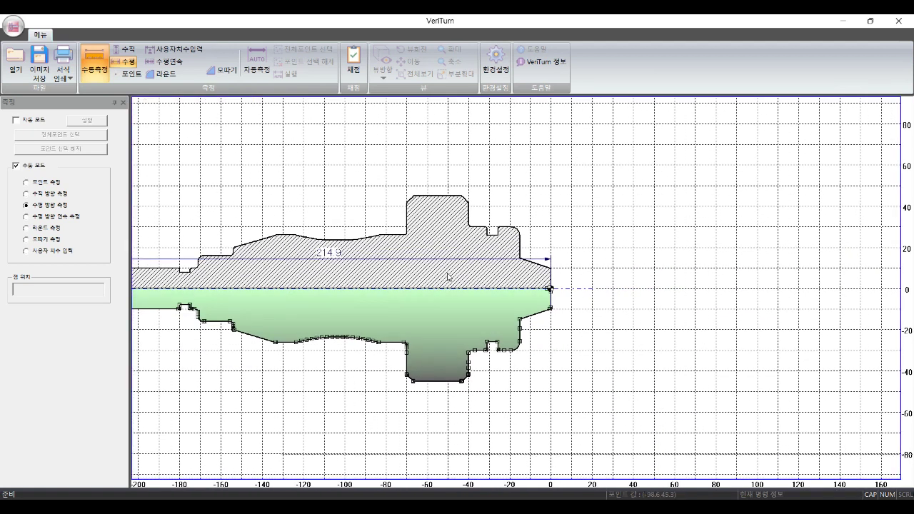
pyautogui.moveTo(447, 274); pyautogui.dragTo(606, 250, button='middle')
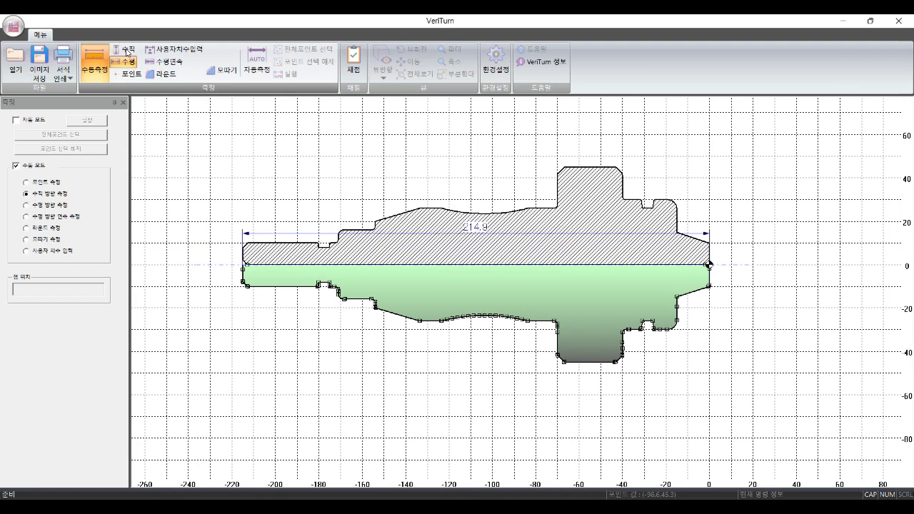
# Step: Measure a vertical diameter, then close VeriTurn
pyautogui.click(128, 51)
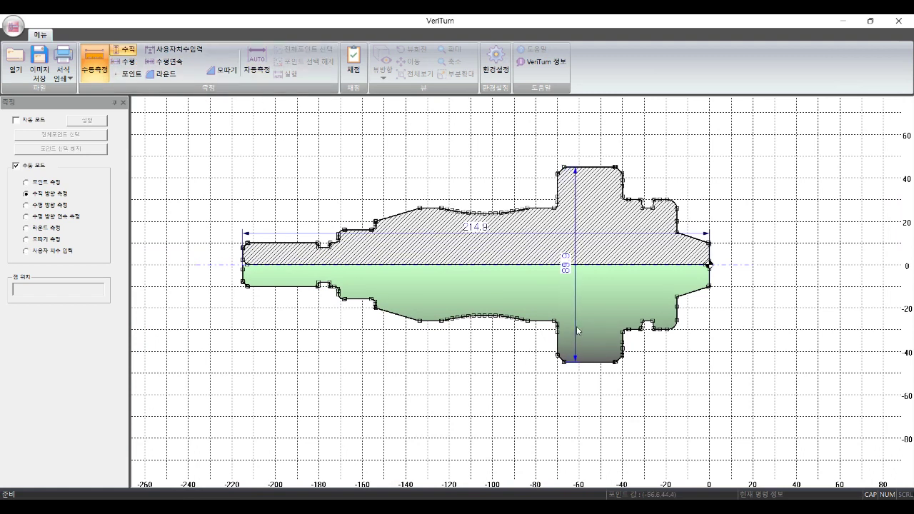
pyautogui.scroll(2, 498, 250)
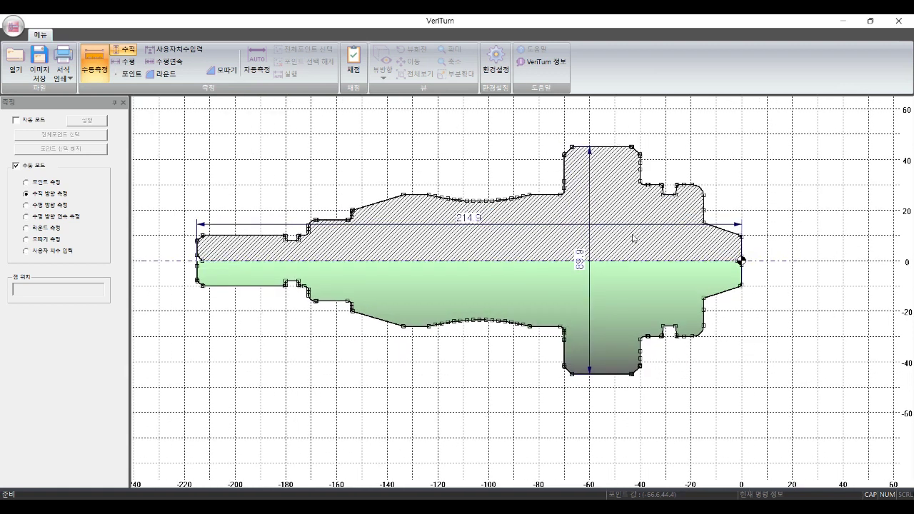
pyautogui.scroll(1, 516, 238)
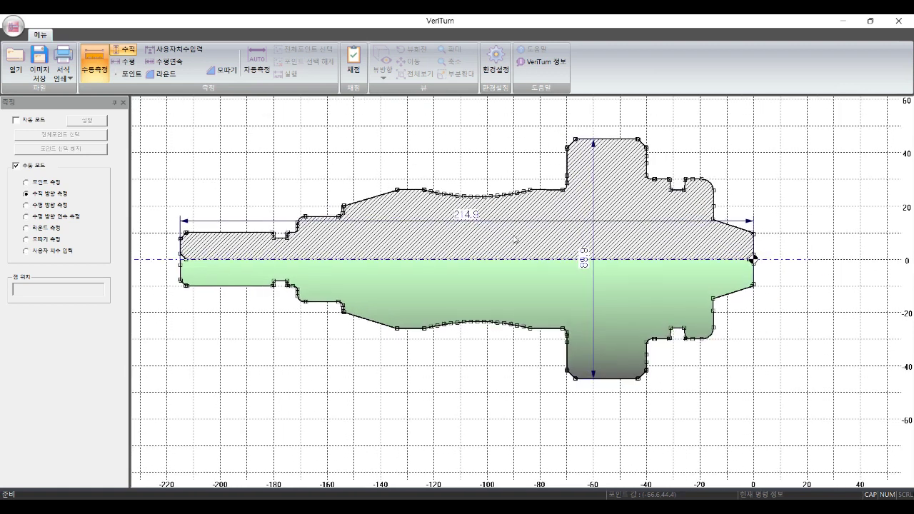
pyautogui.scroll(1, 490, 277)
pyautogui.moveTo(554, 187); pyautogui.dragTo(599, 237, button='middle')
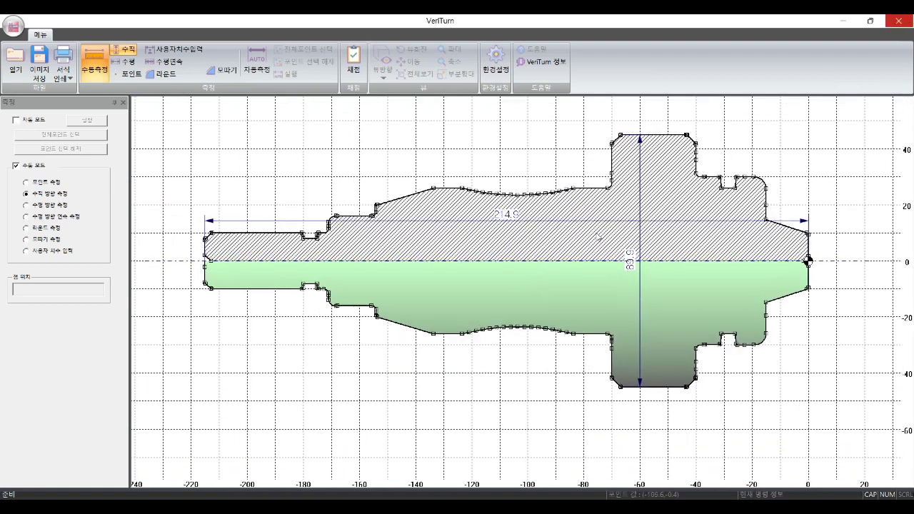
pyautogui.click(898, 23)
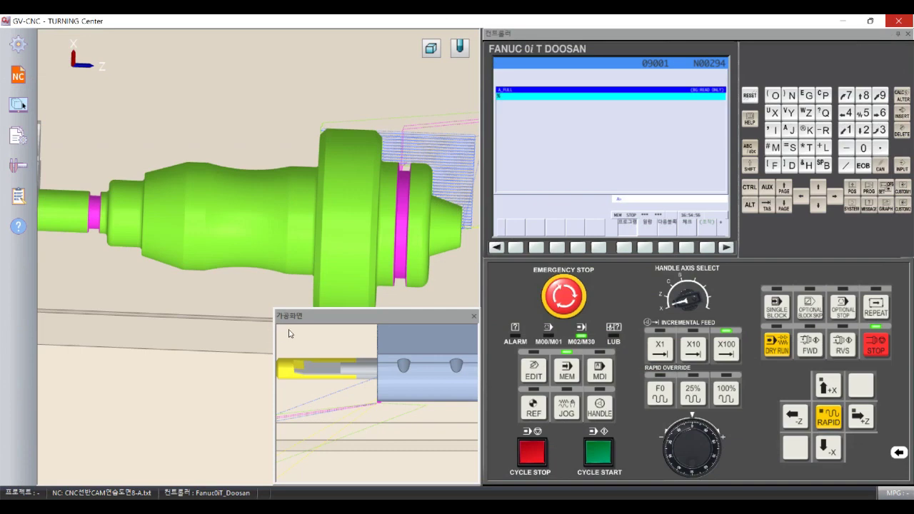
# Step: Select the whole revised 8-B-수정본 program text from top to end
pyautogui.click(898, 21)
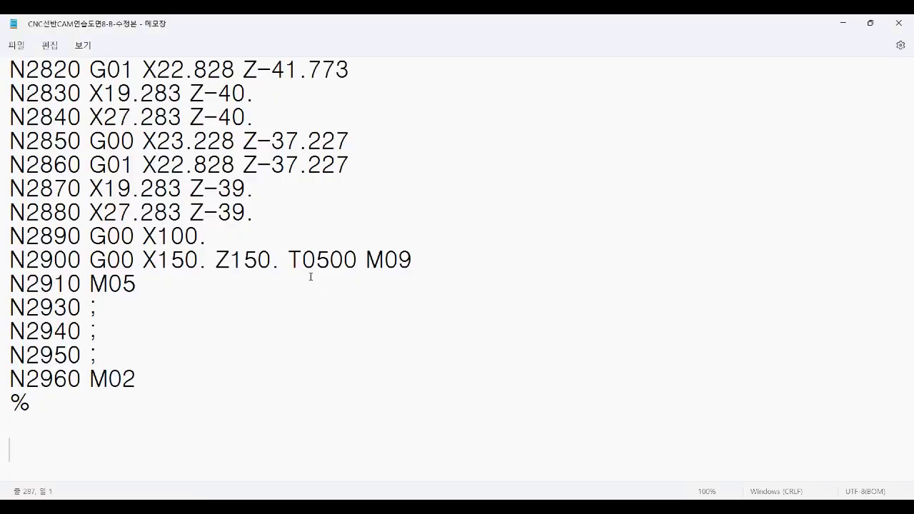
pyautogui.scroll(3, 242, 299)
pyautogui.scroll(17, 241, 298)
pyautogui.scroll(20, 241, 298)
pyautogui.scroll(20, 241, 300)
pyautogui.scroll(16, 241, 303)
pyautogui.scroll(15, 242, 302)
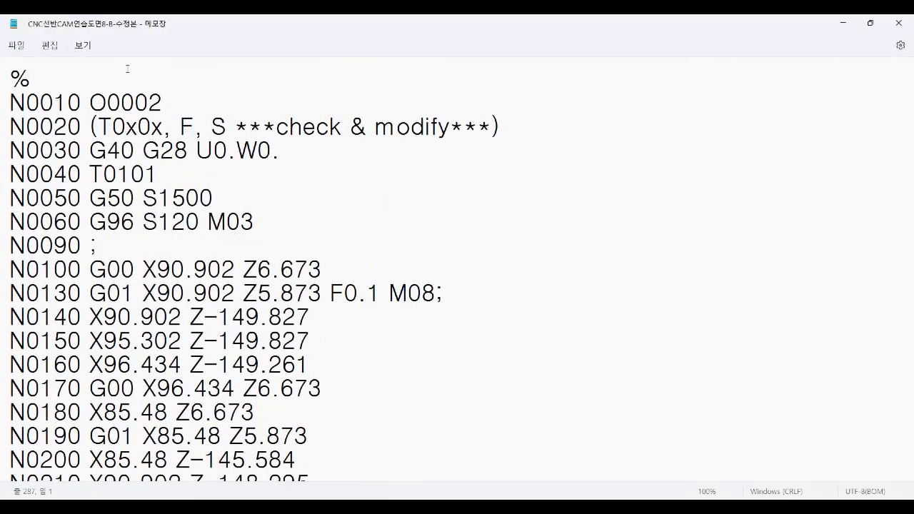
pyautogui.moveTo(10, 69); pyautogui.dragTo(400, 493)
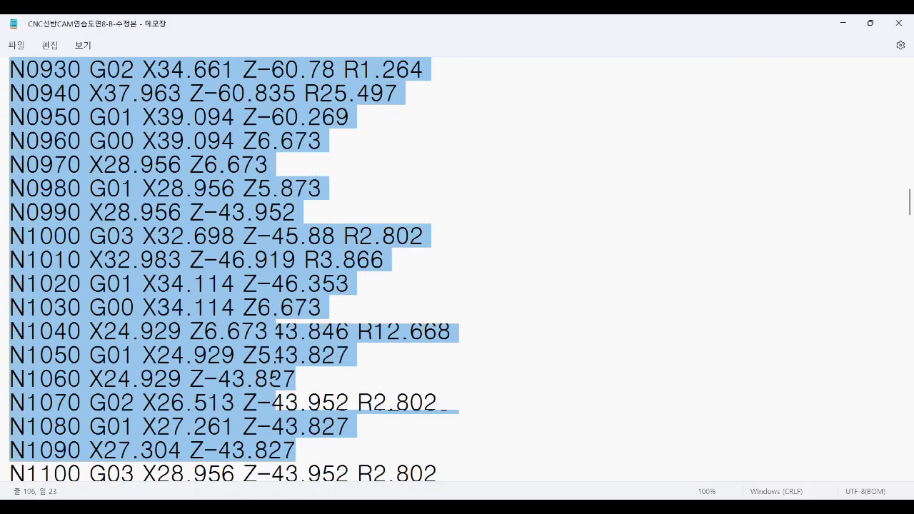
pyautogui.hotkey('shift', 'Down')
pyautogui.hotkey('shift', 'Down')
pyautogui.hotkey('shift', 'Down')
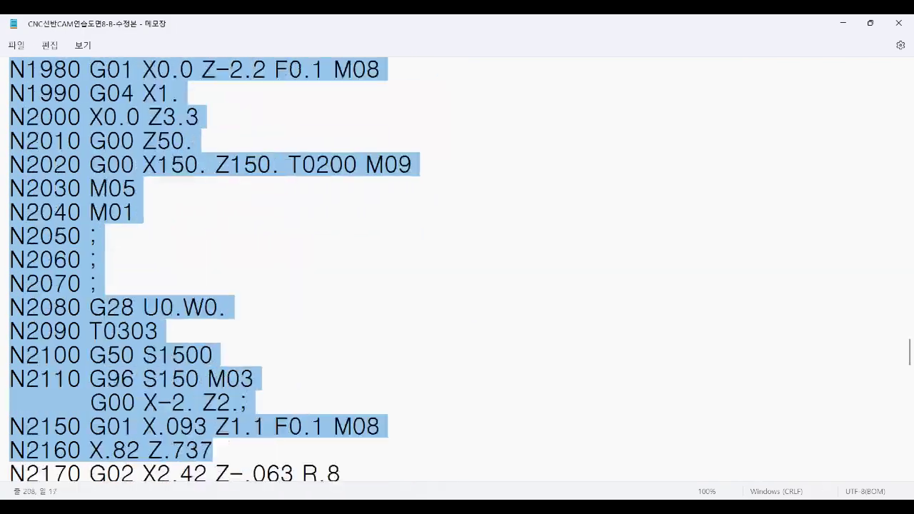
pyautogui.hotkey('shift', 'Down')
pyautogui.hotkey('shift', 'Down')
pyautogui.hotkey('shift', 'Down')
pyautogui.hotkey('shift', 'Down')
pyautogui.hotkey('shift', 'Down')
pyautogui.hotkey('shift', 'Down')
pyautogui.hotkey('shift', 'Down')
pyautogui.hotkey('shift', 'Down')
pyautogui.hotkey('shift', 'Down')
pyautogui.hotkey('shift', 'Down')
pyautogui.hotkey('shift', 'Down')
pyautogui.hotkey('shift', 'Down')
pyautogui.hotkey('ctrl', 'c')
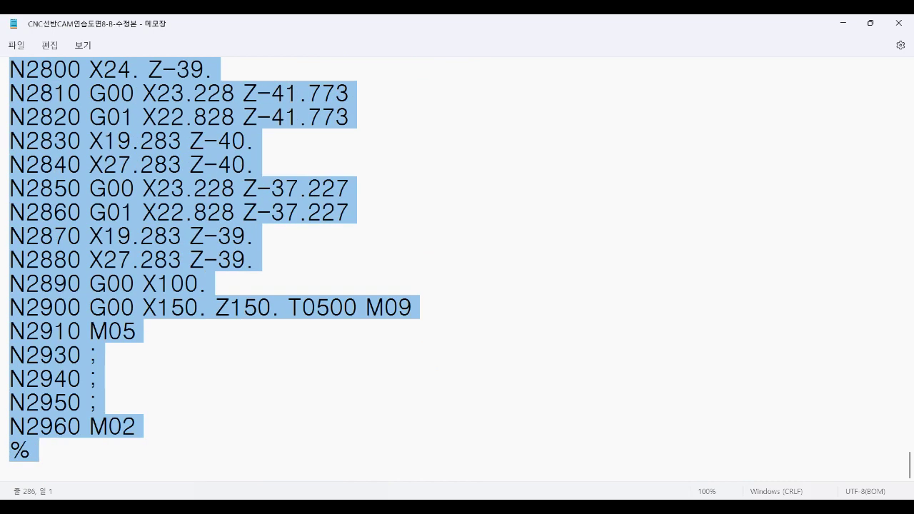
# Step: Open CNC선반CAM연습도면8-A in Notepad
pyautogui.click(23, 48)
pyautogui.click(44, 108)
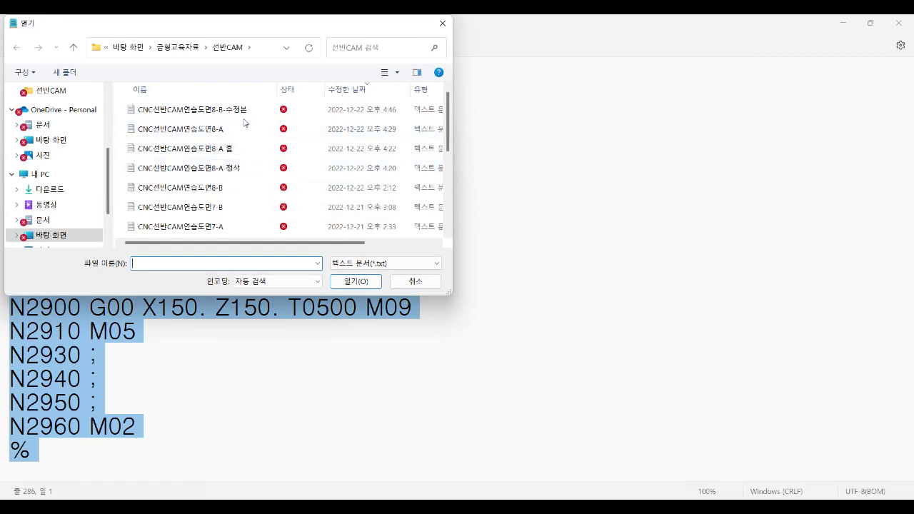
pyautogui.doubleClick(222, 128)
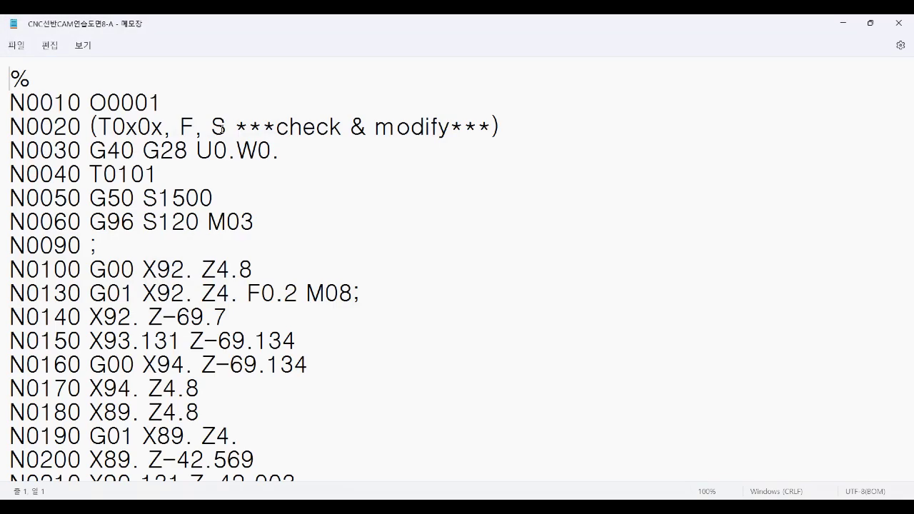
# Step: Remove M02 from N0350 and paste the B-side program after the A side
pyautogui.scroll(-7, 212, 193)
pyautogui.scroll(-20, 207, 204)
pyautogui.scroll(-20, 204, 214)
pyautogui.scroll(-20, 198, 225)
pyautogui.scroll(-15, 192, 232)
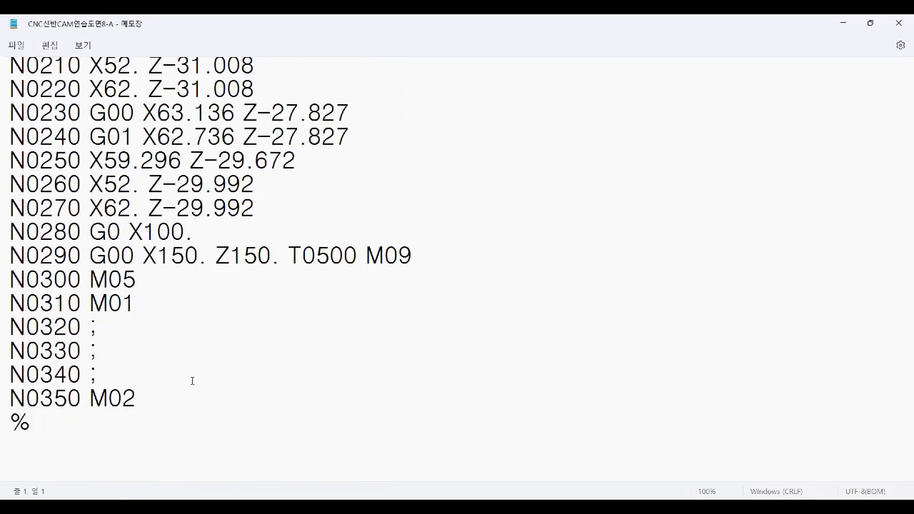
pyautogui.press('BackSpace')
pyautogui.press('BackSpace')
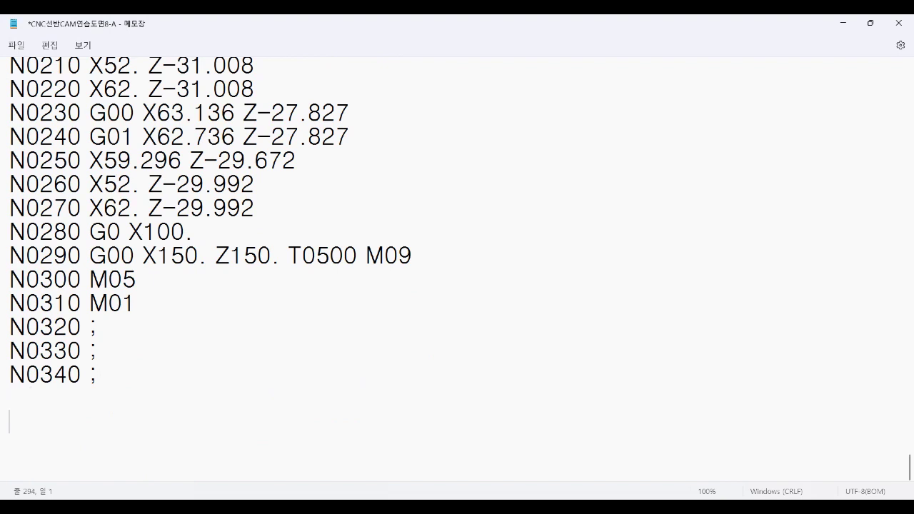
pyautogui.hotkey('ctrl', 'v')
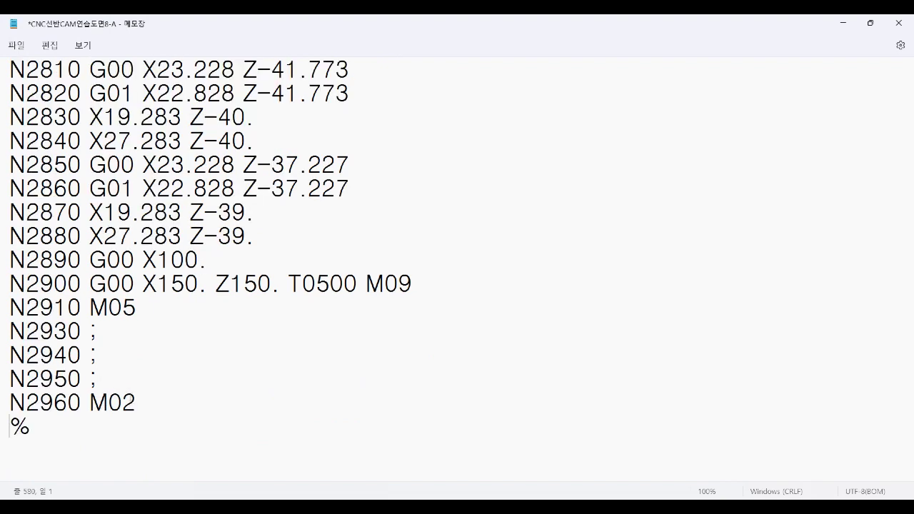
# Step: Delete the B program's % and O0002 header and change N0310 M01 to M00
pyautogui.press('Up')
pyautogui.press('Up')
pyautogui.press('Up')
pyautogui.press('Up')
pyautogui.press('Up')
pyautogui.press('Up')
pyautogui.press('Up')
pyautogui.press('Up')
pyautogui.press('Up')
pyautogui.press('Up')
pyautogui.press('Up')
pyautogui.press('Up')
pyautogui.press('Up')
pyautogui.press('Up')
pyautogui.press('Up')
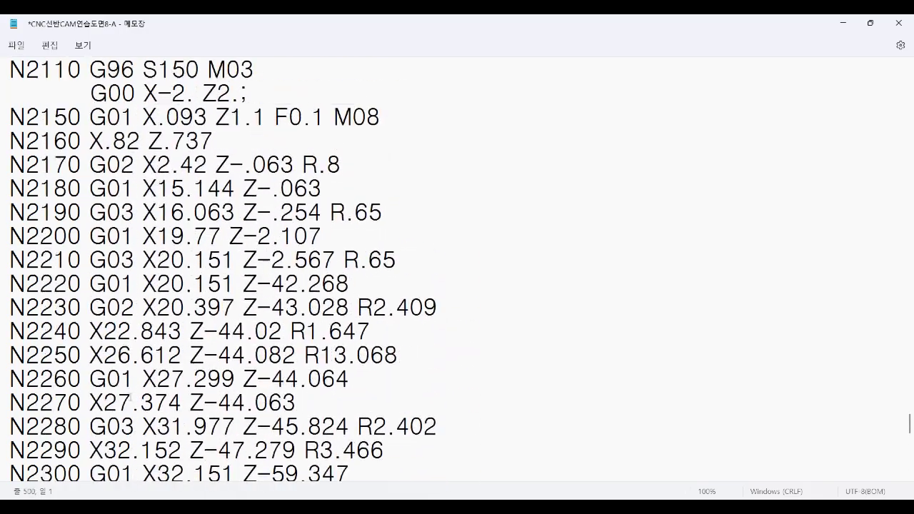
pyautogui.press('Up')
pyautogui.press('Up')
pyautogui.press('Up')
pyautogui.press('Up')
pyautogui.press('Up')
pyautogui.press('Up')
pyautogui.press('Up')
pyautogui.press('Up')
pyautogui.press('Up')
pyautogui.press('Up')
pyautogui.press('Up')
pyautogui.press('Up')
pyautogui.press('Up')
pyautogui.press('Up')
pyautogui.press('Up')
pyautogui.press('Up')
pyautogui.press('Up')
pyautogui.press('Up')
pyautogui.press('Up')
pyautogui.press('Up')
pyautogui.press('Up')
pyautogui.press('Up')
pyautogui.press('Up')
pyautogui.press('Up')
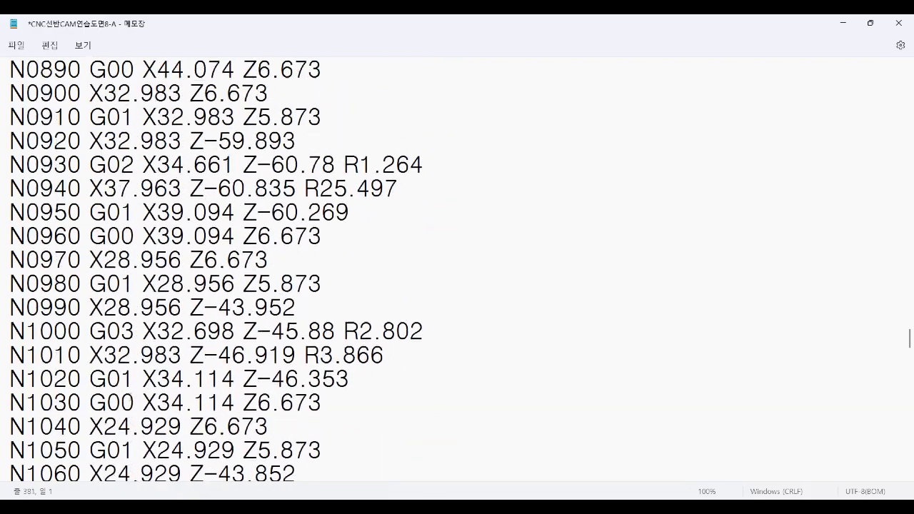
pyautogui.press('Up')
pyautogui.press('Up')
pyautogui.press('Up')
pyautogui.press('Up')
pyautogui.press('Up')
pyautogui.press('Up')
pyautogui.press('Up')
pyautogui.press('Up')
pyautogui.press('Up')
pyautogui.press('Up')
pyautogui.press('Up')
pyautogui.press('Up')
pyautogui.press('Up')
pyautogui.press('Up')
pyautogui.press('Up')
pyautogui.press('Up')
pyautogui.press('Up')
pyautogui.press('Up')
pyautogui.press('Up')
pyautogui.press('Up')
pyautogui.press('Up')
pyautogui.press('Up')
pyautogui.press('Up')
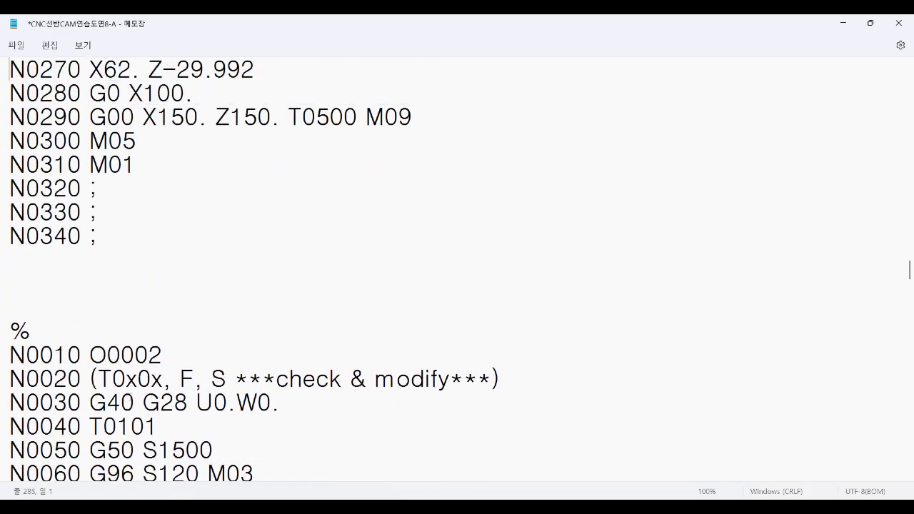
pyautogui.press('Up')
pyautogui.press('Up')
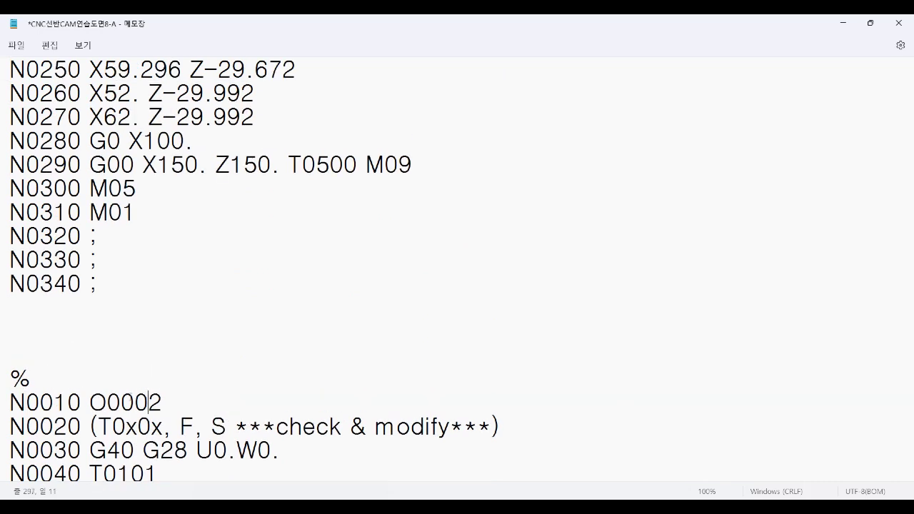
pyautogui.press('BackSpace')
pyautogui.press('BackSpace')
pyautogui.press('BackSpace')
pyautogui.press('BackSpace')
pyautogui.press('BackSpace')
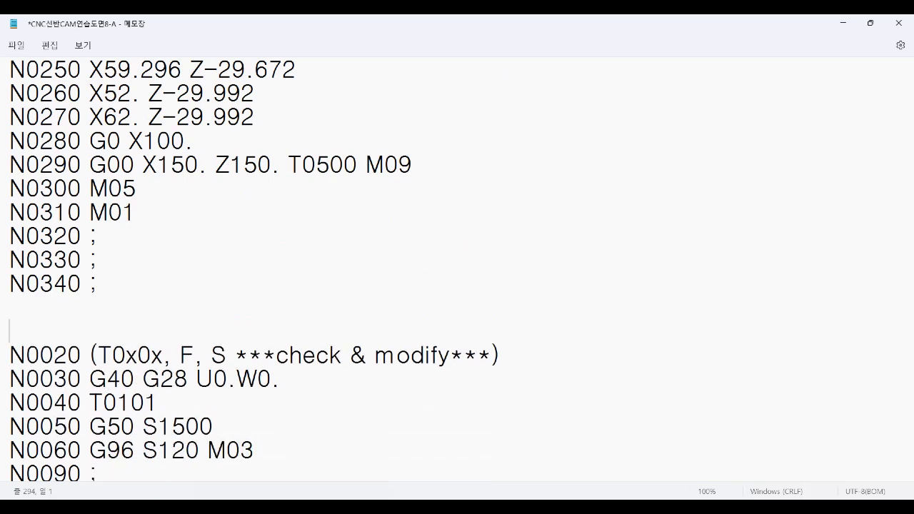
pyautogui.press('BackSpace')
pyautogui.press('BackSpace')
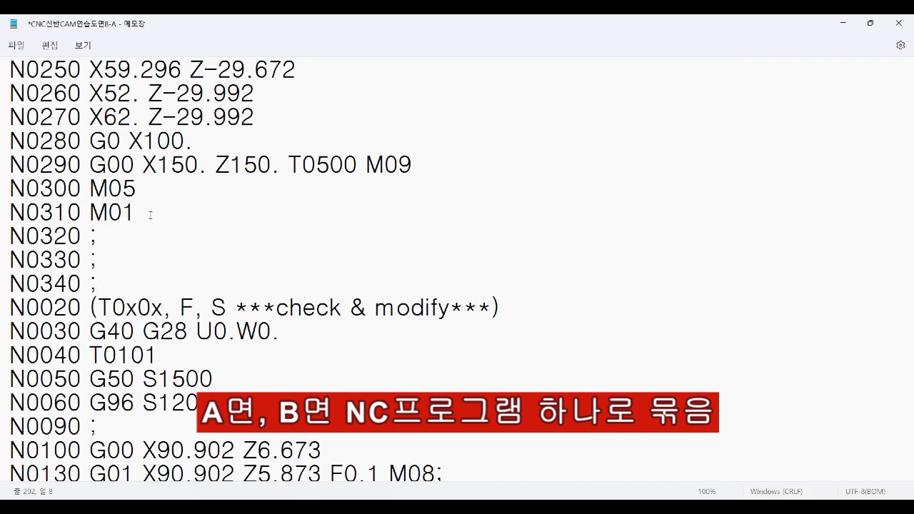
pyautogui.press('BackSpace')
pyautogui.write('0')
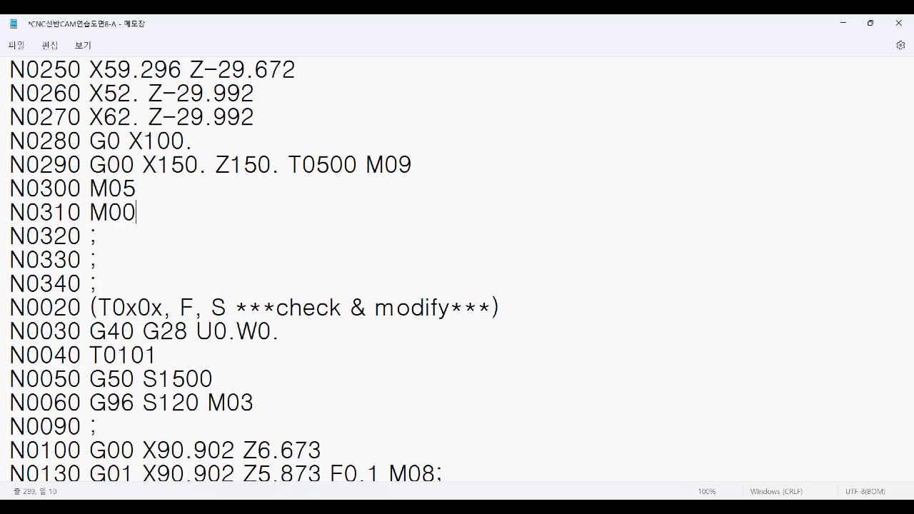
# Step: Save the merged program as CNC선반CAM연습도면8-AB and minimize Notepad
pyautogui.hotkey('ctrl', 's')
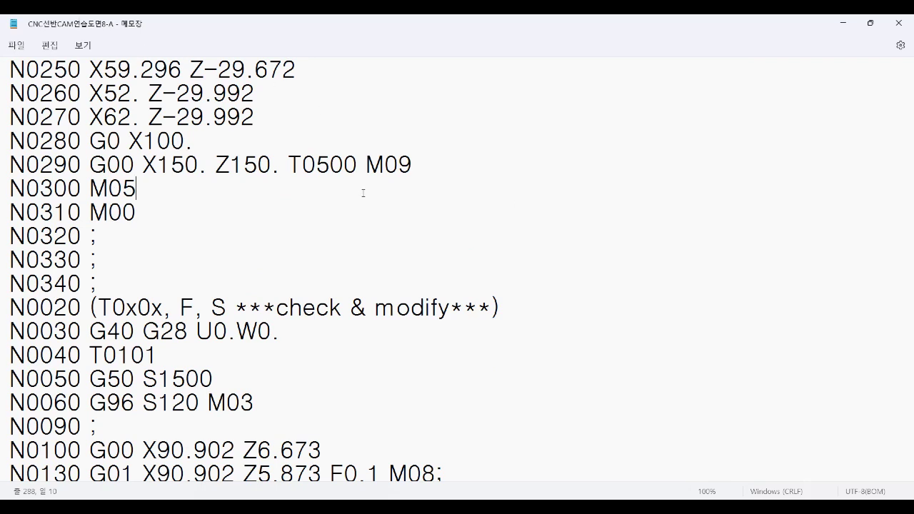
pyautogui.click(17, 46)
pyautogui.click(40, 141)
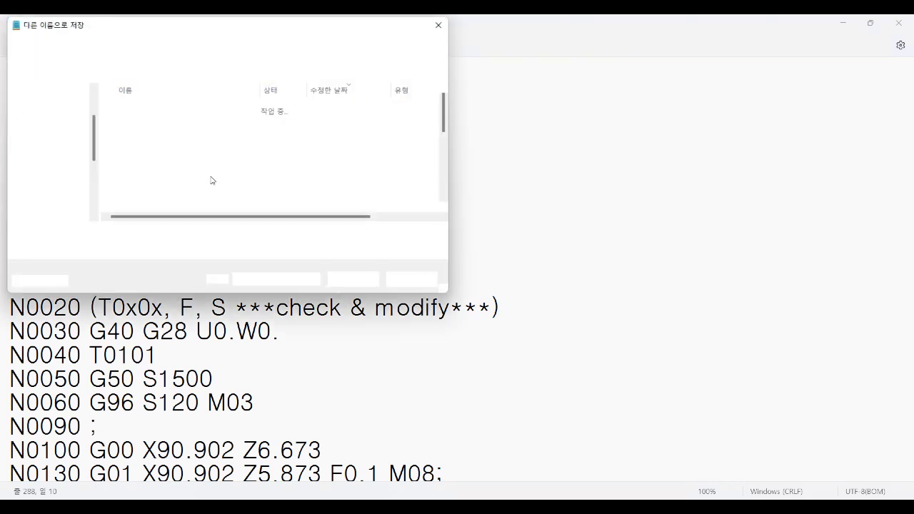
pyautogui.click(208, 238)
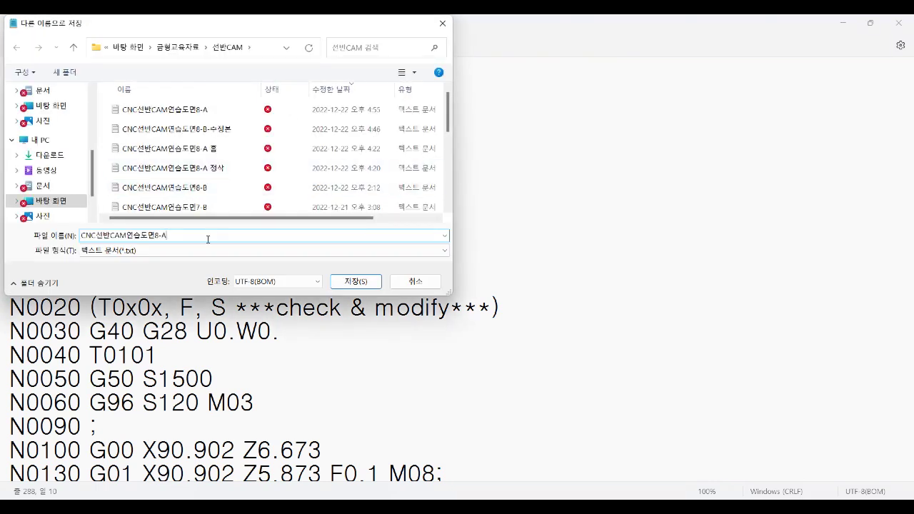
pyautogui.press('Return')
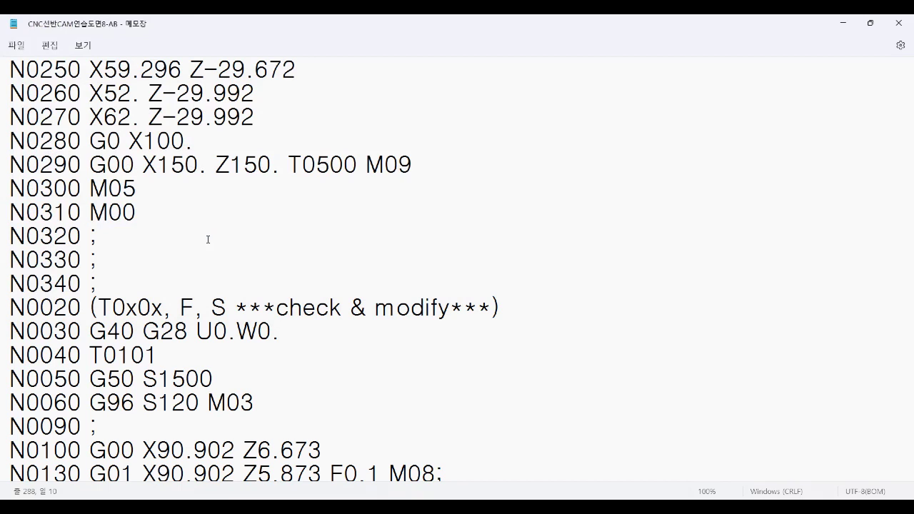
pyautogui.click(844, 28)
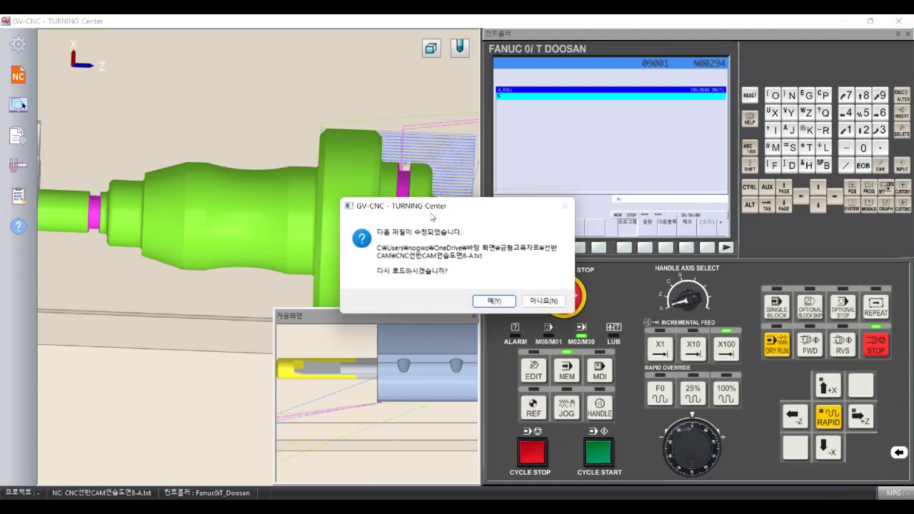
# Step: Accept reloading the modified 8-A program
pyautogui.click(491, 303)
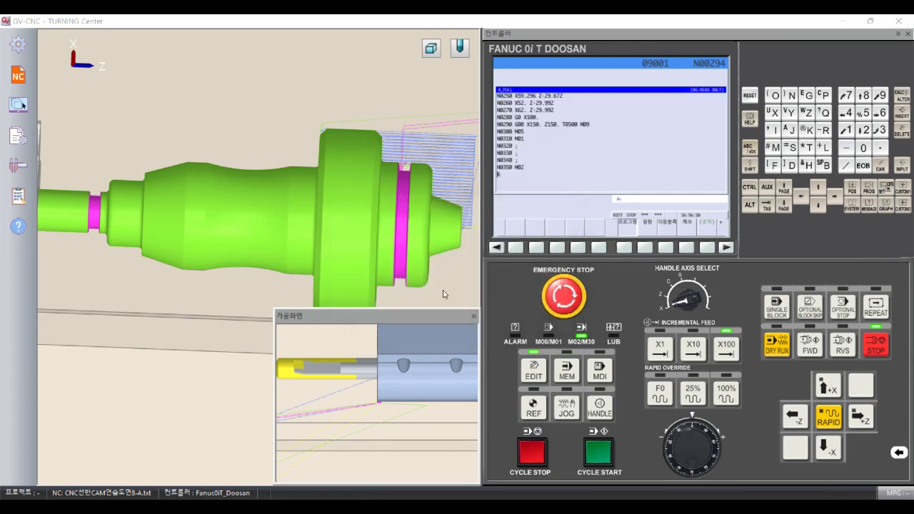
pyautogui.scroll(-2, 500, 197)
pyautogui.scroll(-2, 515, 199)
pyautogui.scroll(-2, 528, 200)
pyautogui.scroll(-2, 541, 202)
pyautogui.scroll(5, 541, 203)
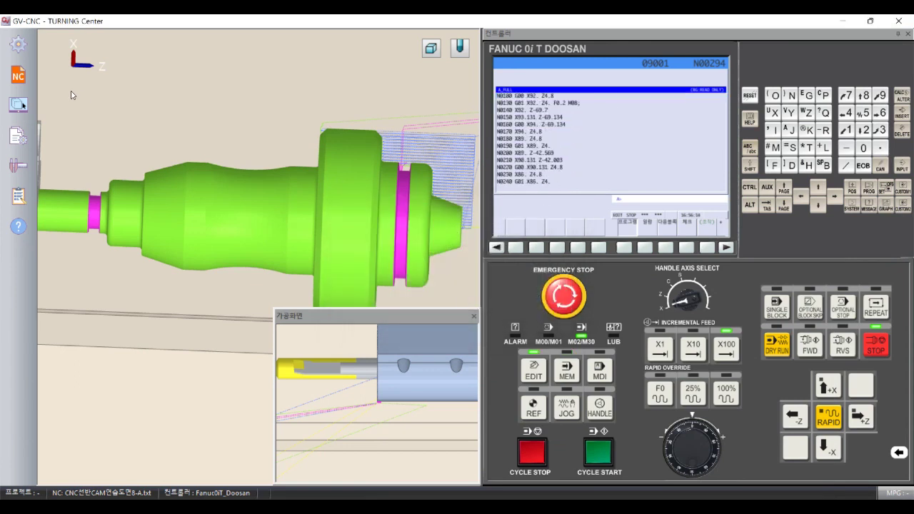
# Step: Load CNC선반CAM연습도면8-AB via NC 열기 with file type All Files (*.*)
pyautogui.click(18, 75)
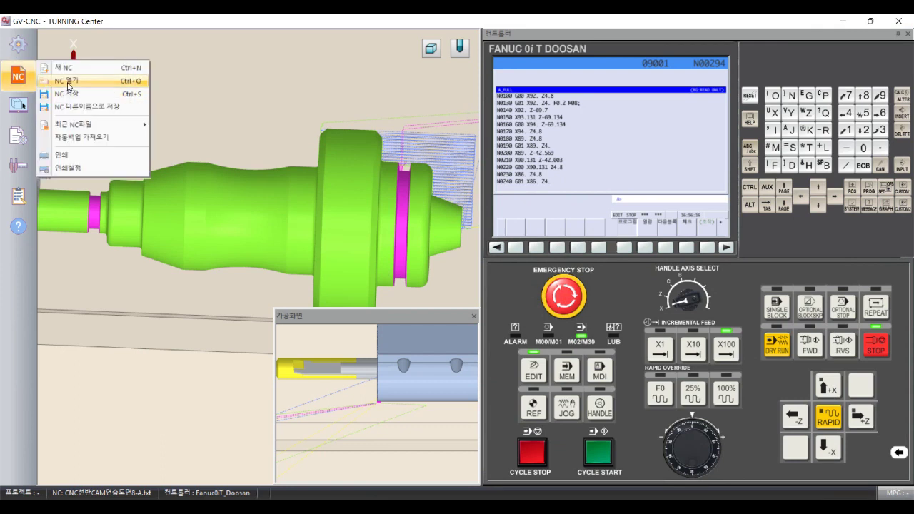
pyautogui.click(67, 81)
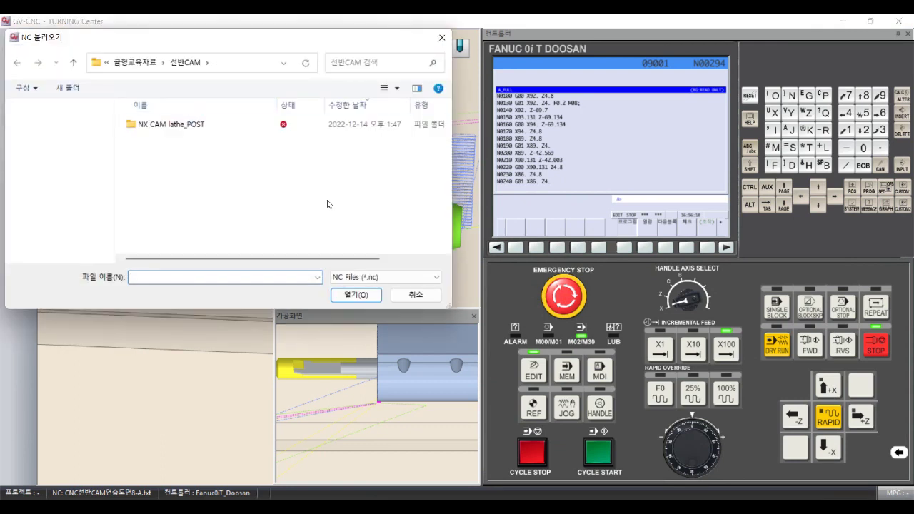
pyautogui.click(378, 277)
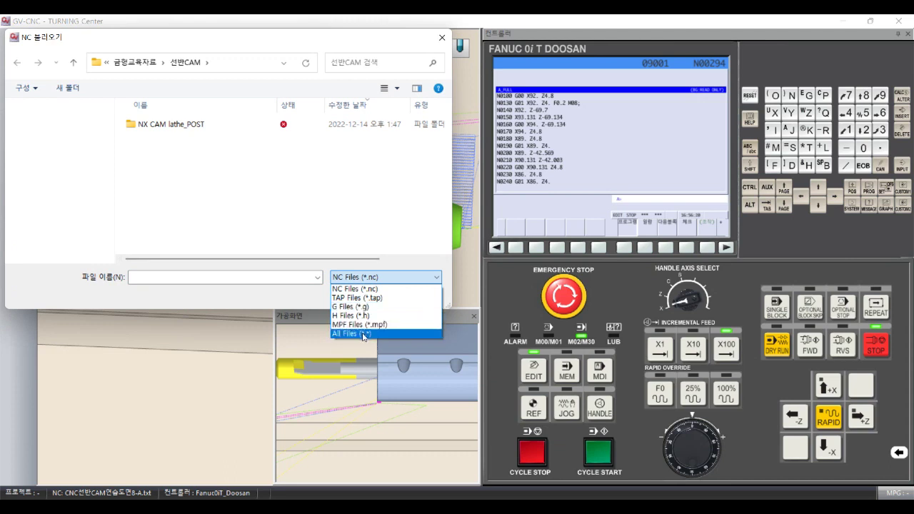
pyautogui.click(362, 334)
pyautogui.doubleClick(250, 126)
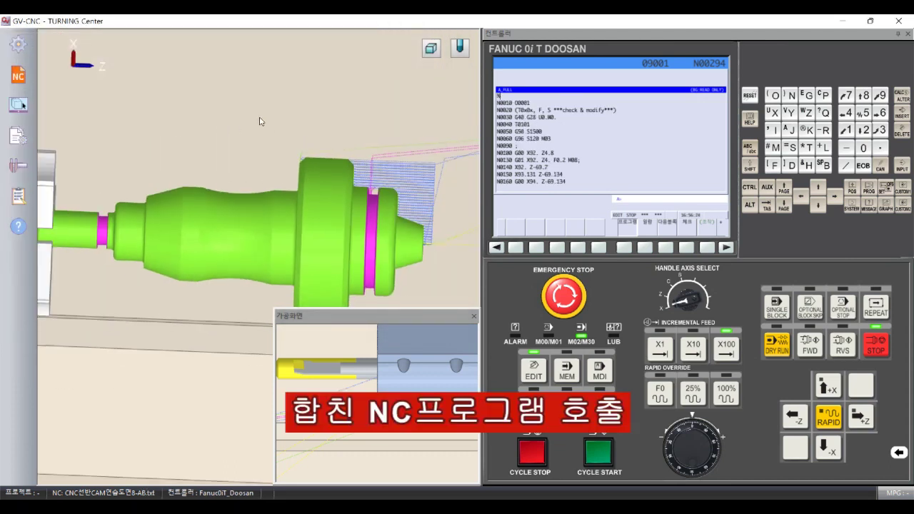
# Step: Regenerate the workpiece as fresh stock with 공작물 재생성
pyautogui.rightClick(260, 121)
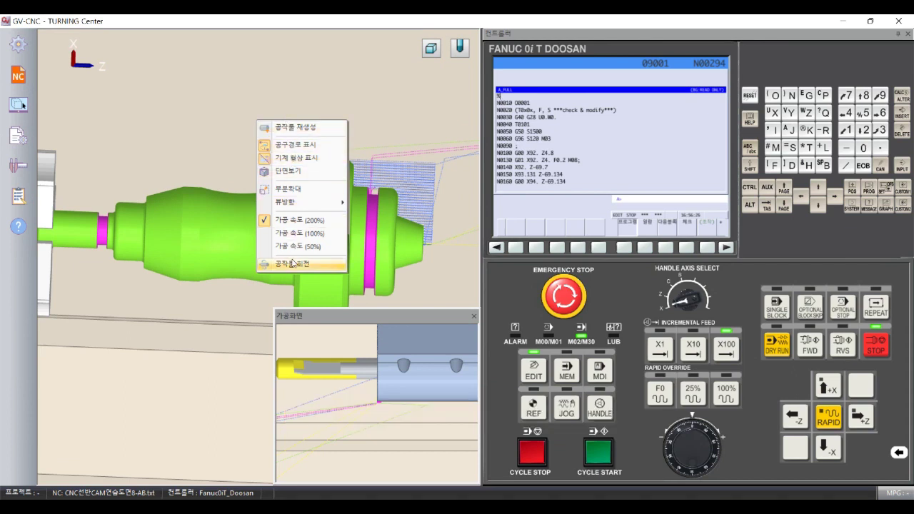
pyautogui.rightClick(209, 125)
pyautogui.click(241, 132)
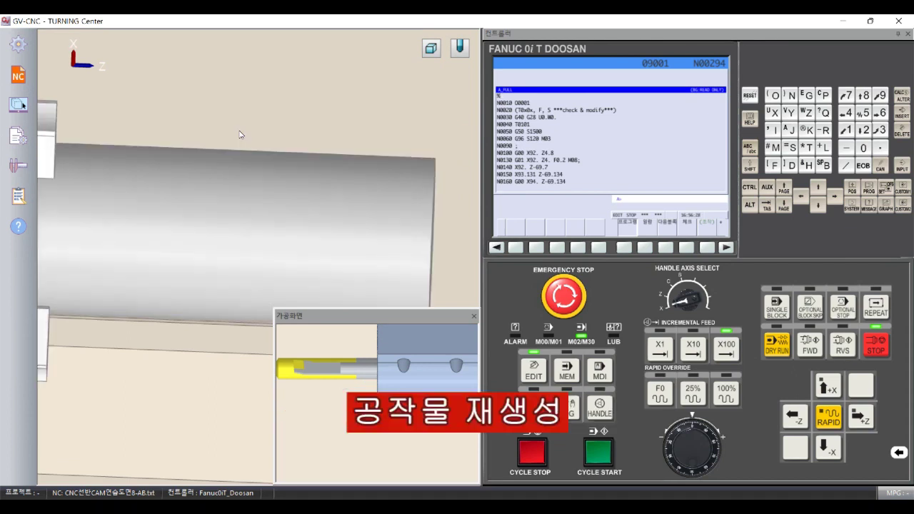
pyautogui.moveTo(260, 163)
pyautogui.mouseDown()
pyautogui.moveTo(230, 183)
pyautogui.moveTo(111, 76)
pyautogui.mouseUp()
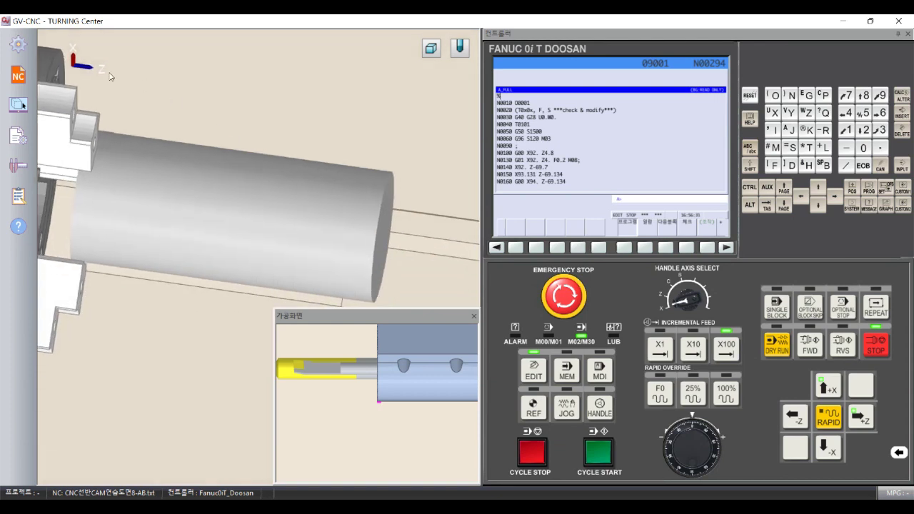
# Step: Set the work origin at the end face (X -390, Z -404) and switch to MEM mode
pyautogui.click(25, 54)
pyautogui.click(61, 66)
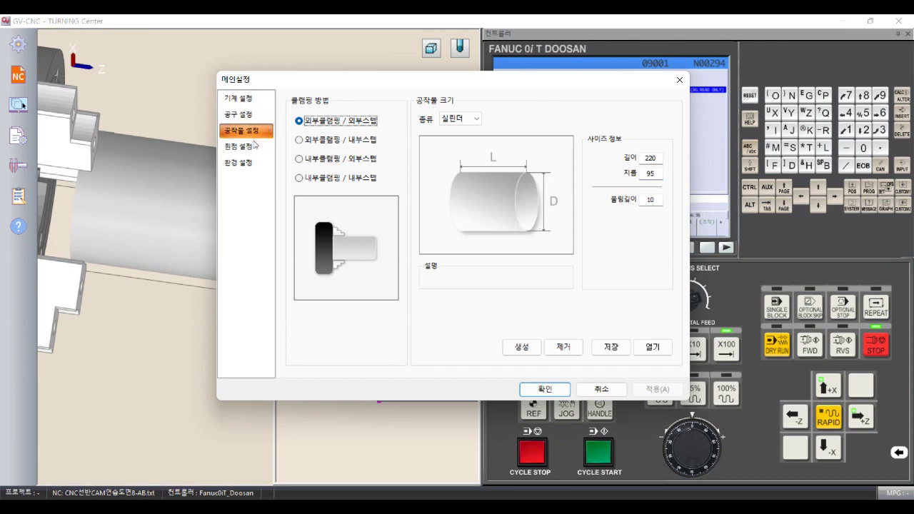
pyautogui.click(252, 147)
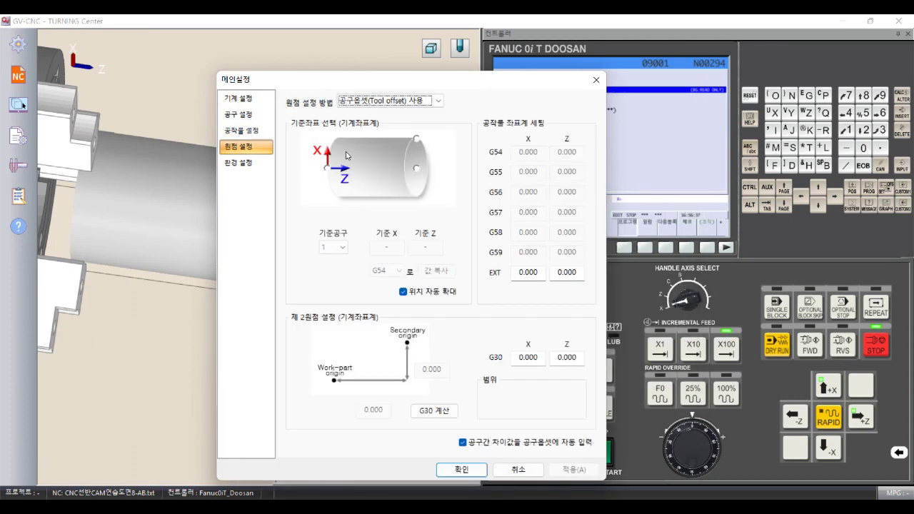
pyautogui.click(418, 168)
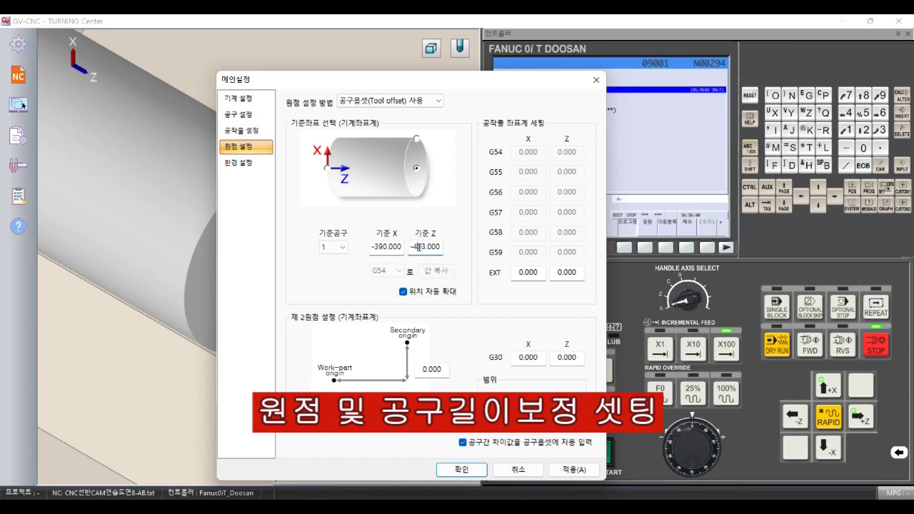
pyautogui.click(418, 246)
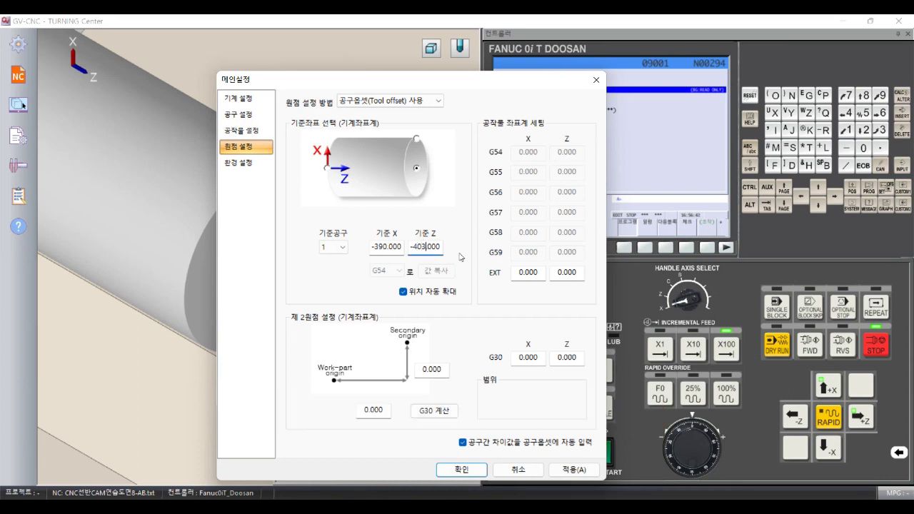
pyautogui.click(582, 468)
pyautogui.click(462, 470)
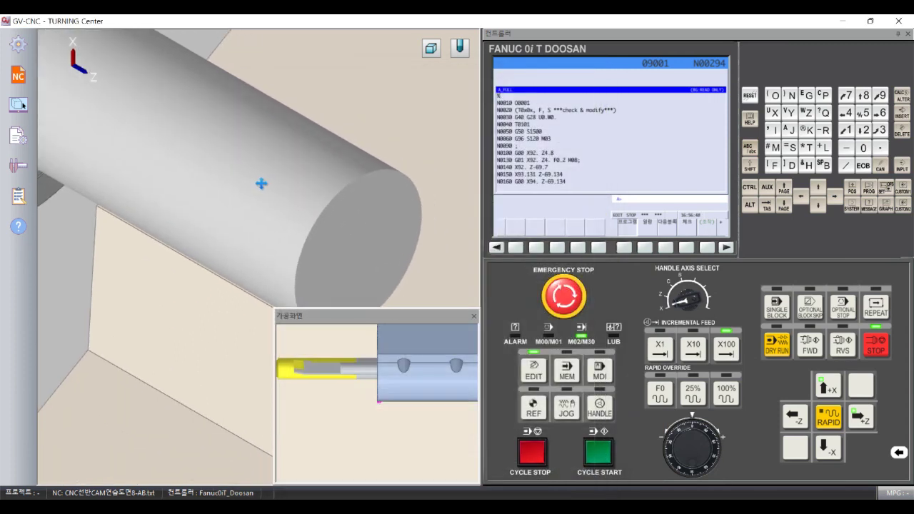
pyautogui.scroll(2, 261, 183)
pyautogui.click(568, 375)
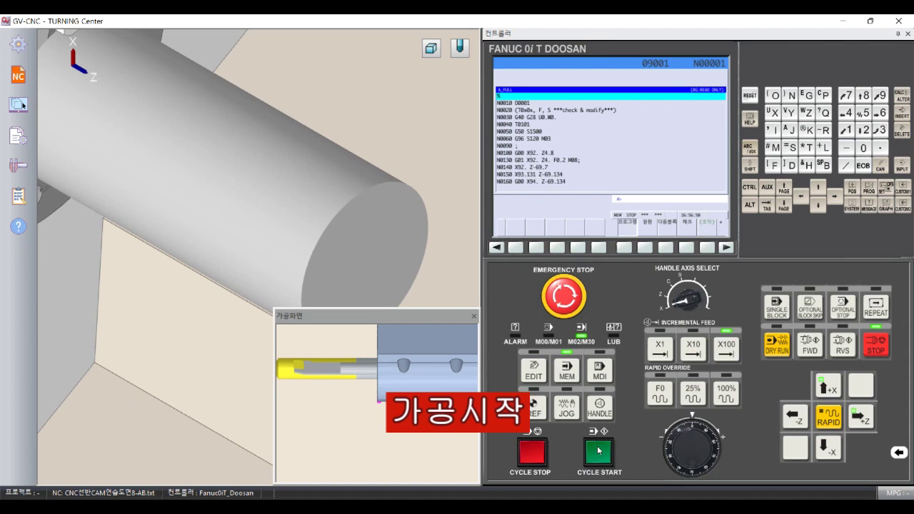
# Step: Start the merged A/B program with Cycle Start
pyautogui.click(589, 452)
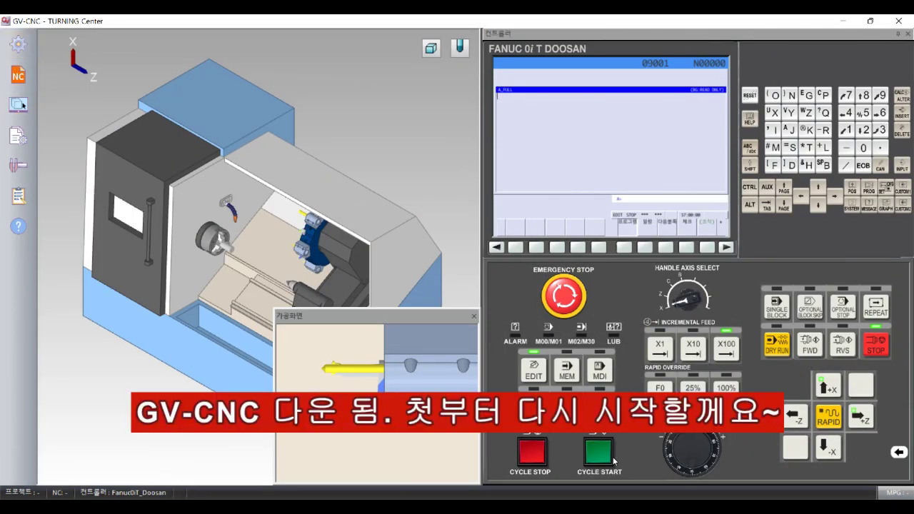
# Step: Maximize the AutoCAD drawing 2020-10-26.dwg, zoom into the left shaft section, then minimize it
pyautogui.click(544, 457)
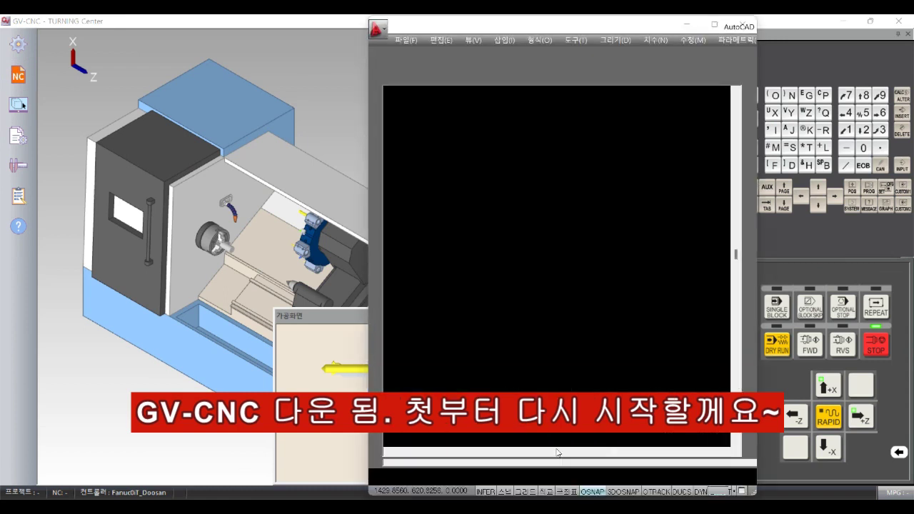
pyautogui.click(712, 25)
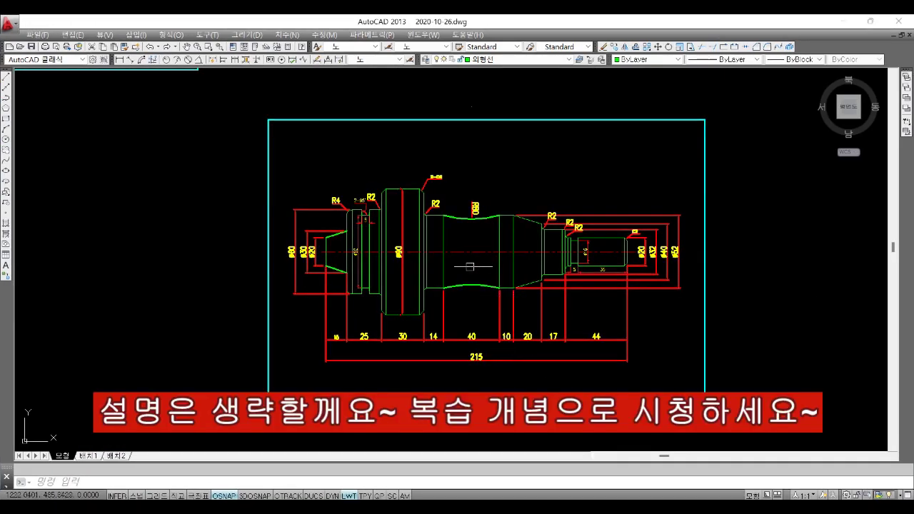
pyautogui.scroll(5, 398, 249)
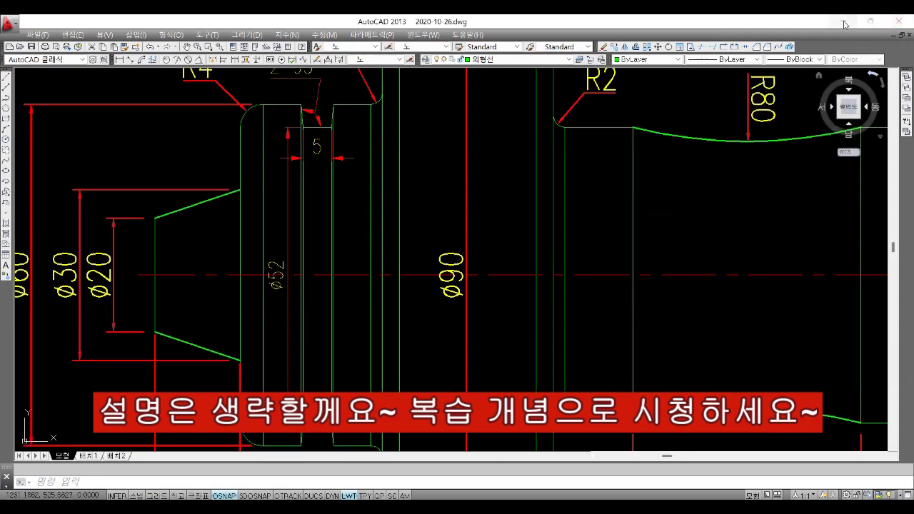
pyautogui.click(844, 22)
# Step: Check tool 5, the outer groove tool, then generate a 220 × 95 cylindrical stock on the chuck
pyautogui.click(30, 75)
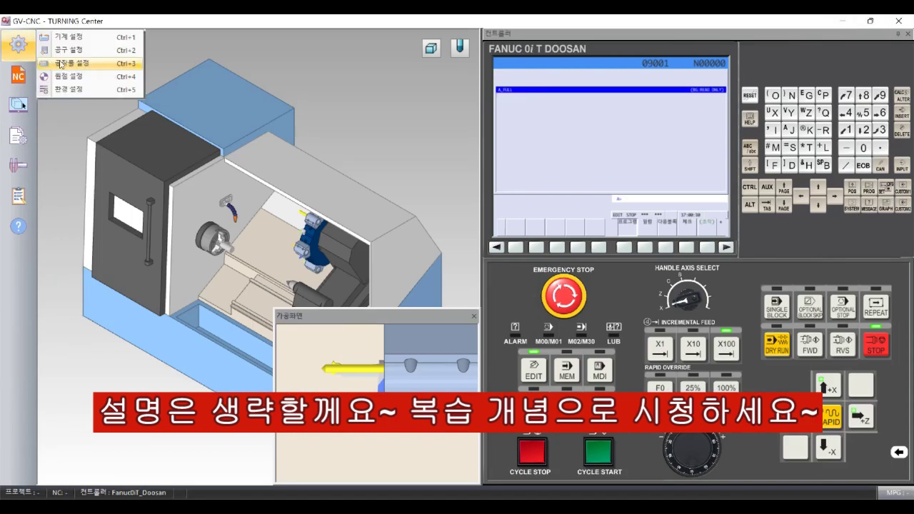
pyautogui.click(66, 53)
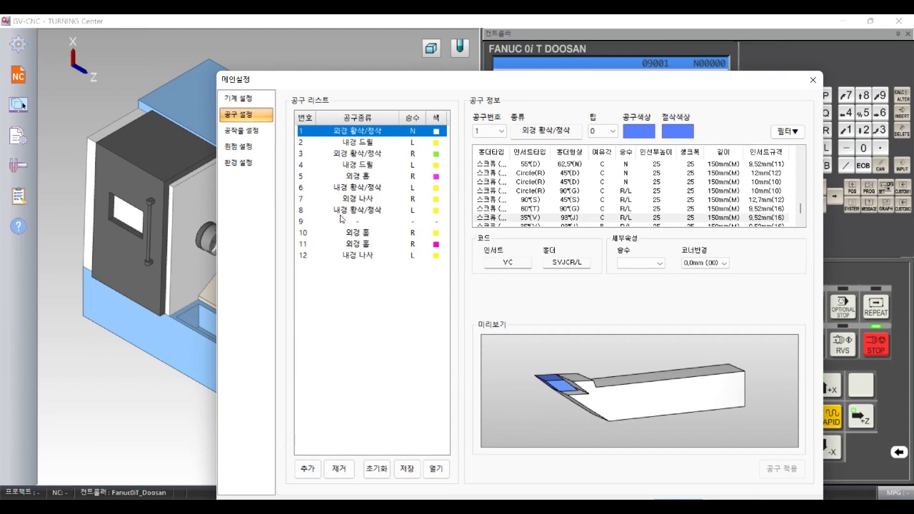
pyautogui.click(371, 178)
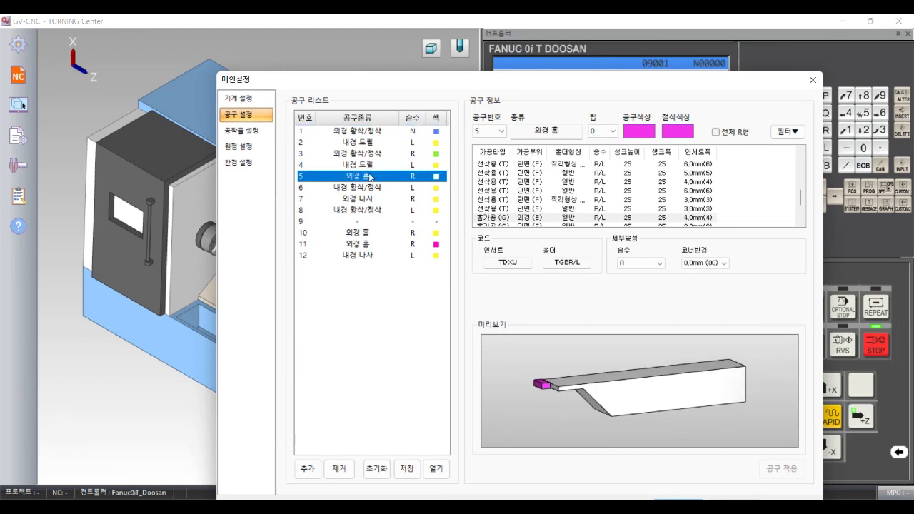
pyautogui.click(242, 131)
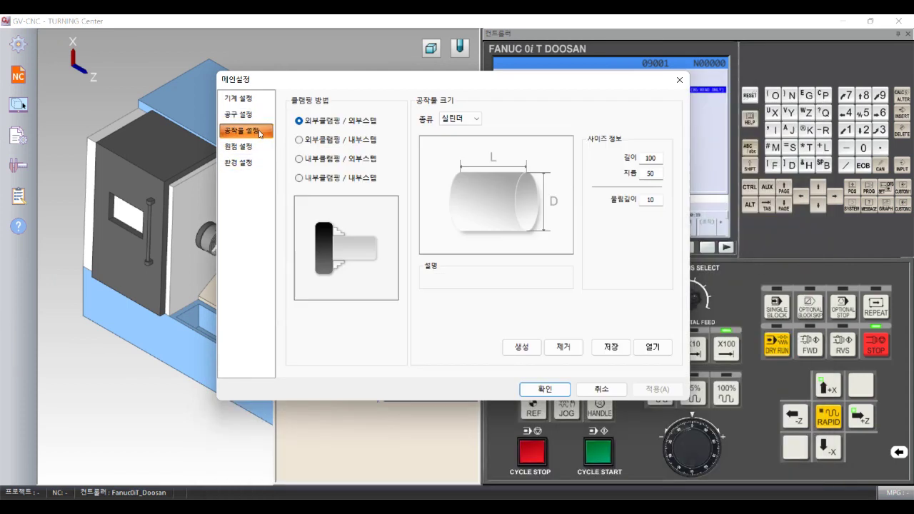
pyautogui.click(644, 158)
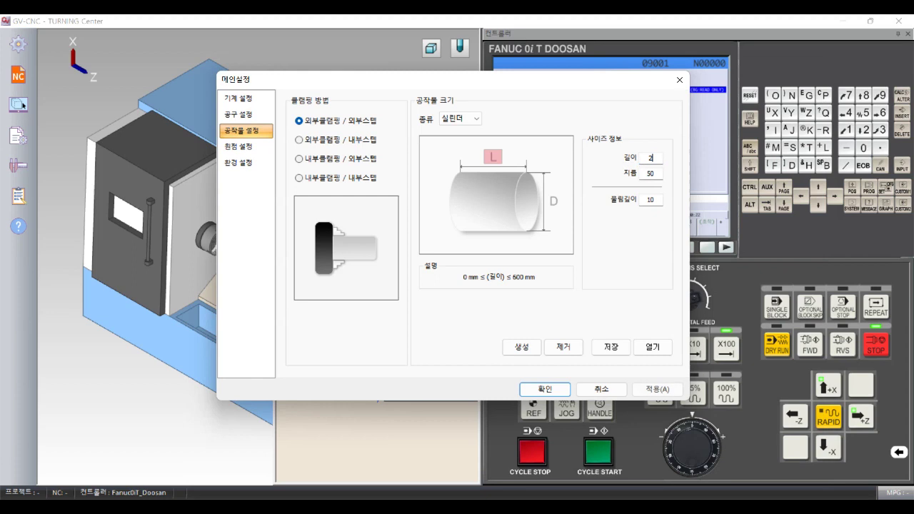
pyautogui.write('0')
pyautogui.press('Tab')
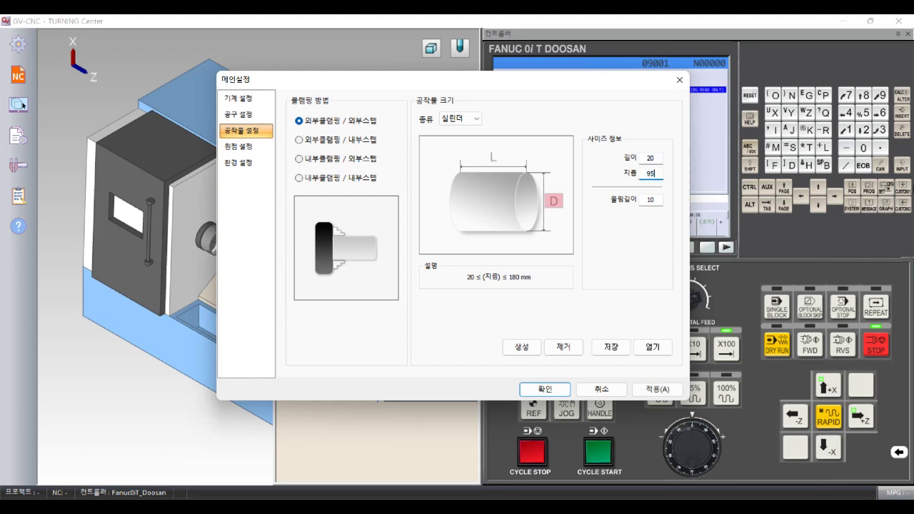
pyautogui.hotkey('shift', 'Tab')
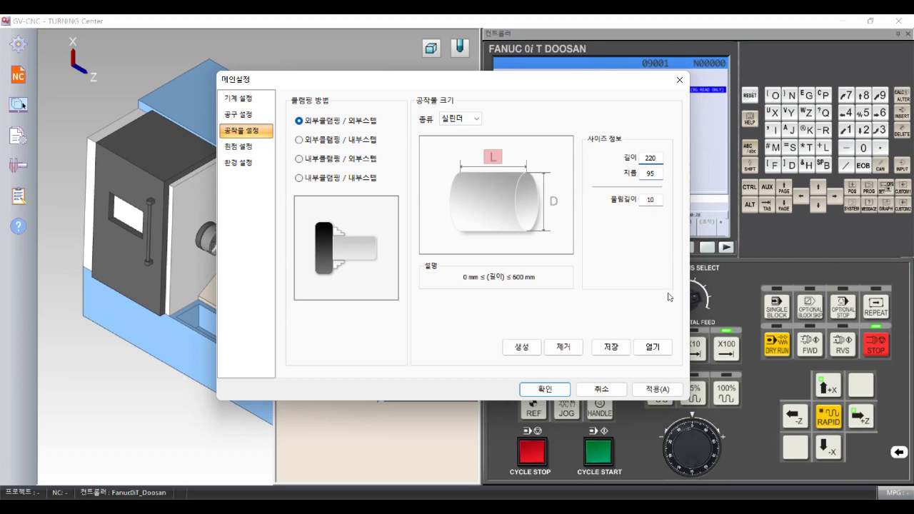
pyautogui.moveTo(500, 79); pyautogui.dragTo(573, 66)
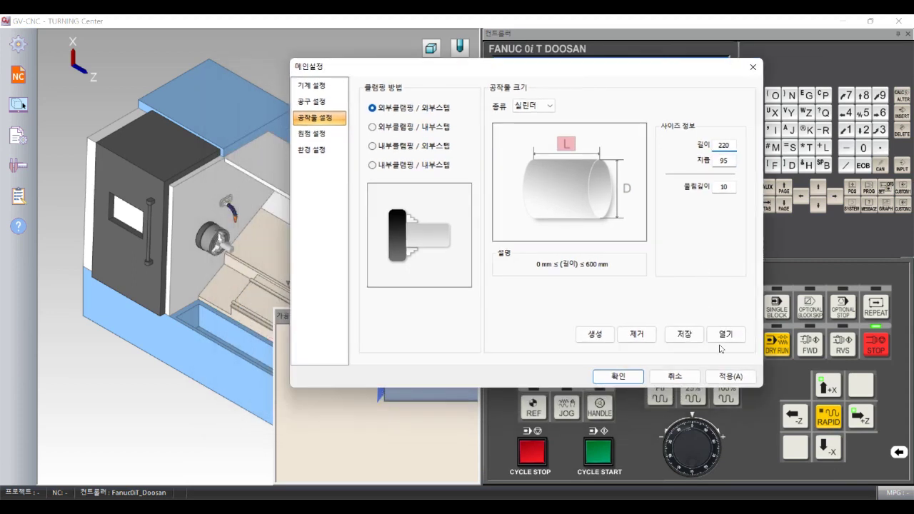
pyautogui.click(605, 336)
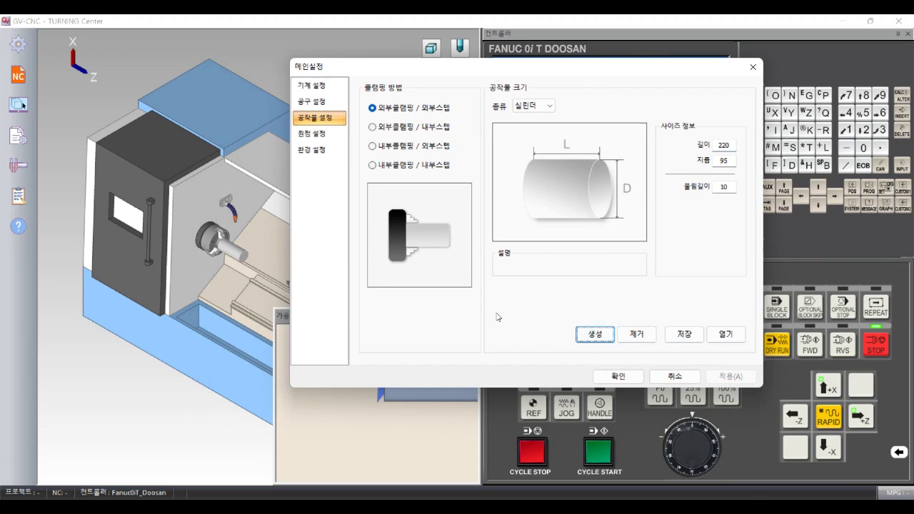
# Step: Set the work origin at the stock's end face (X -390, Z -404) and confirm
pyautogui.click(312, 134)
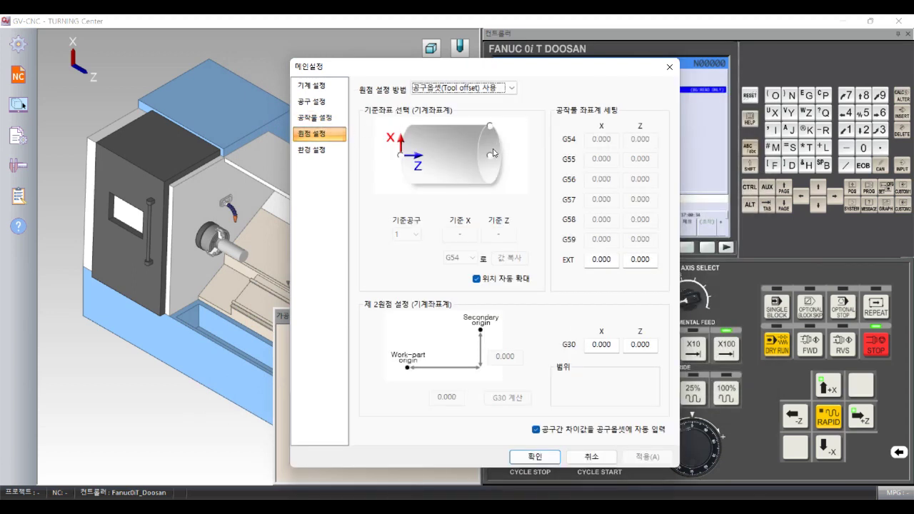
pyautogui.click(490, 154)
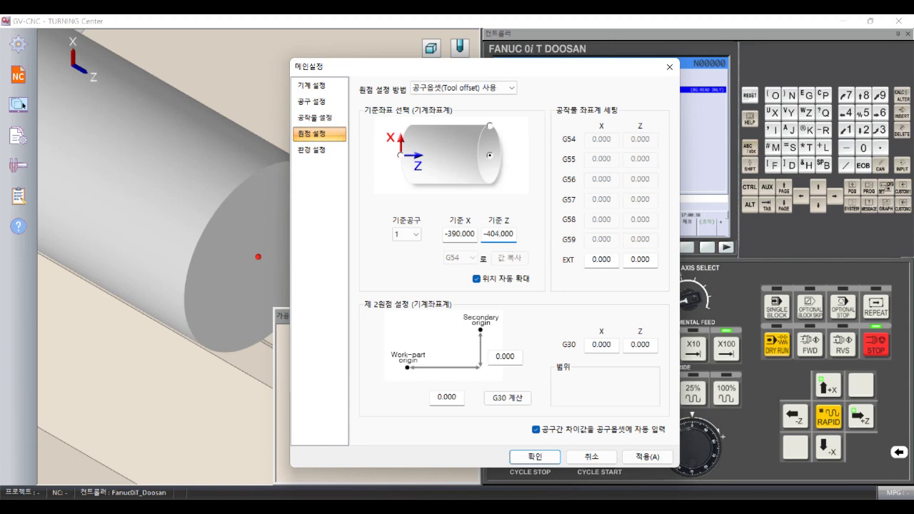
pyautogui.click(535, 458)
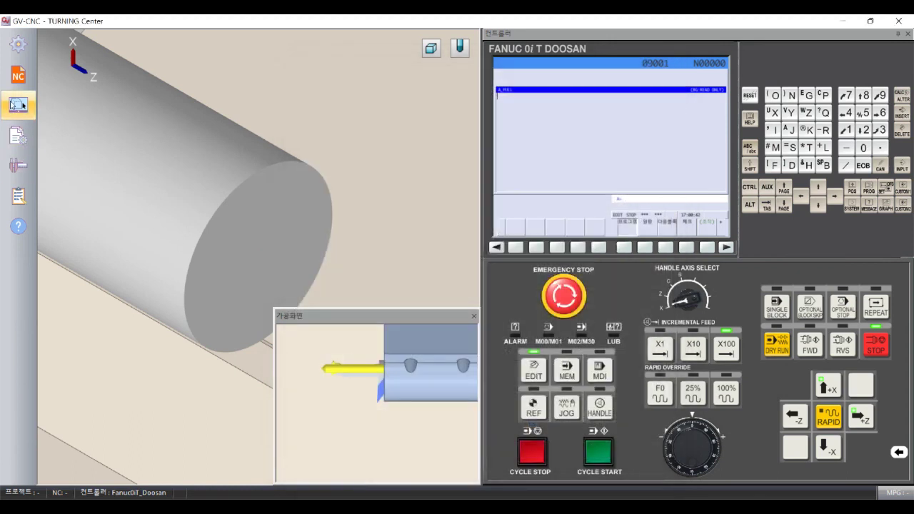
# Step: Load the CNC선반CAM연습도면8-AB NC program from disk, listing all file types
pyautogui.click(18, 75)
pyautogui.click(67, 82)
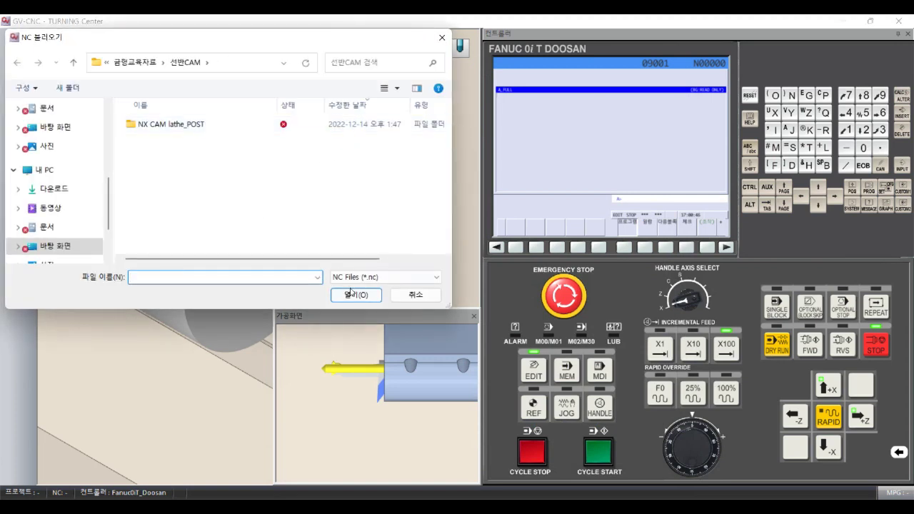
pyautogui.click(350, 277)
pyautogui.click(347, 336)
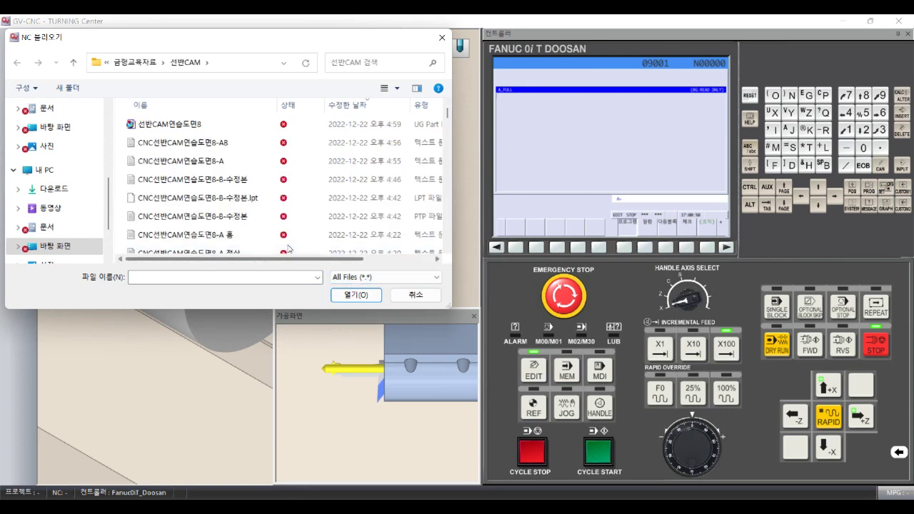
pyautogui.doubleClick(204, 142)
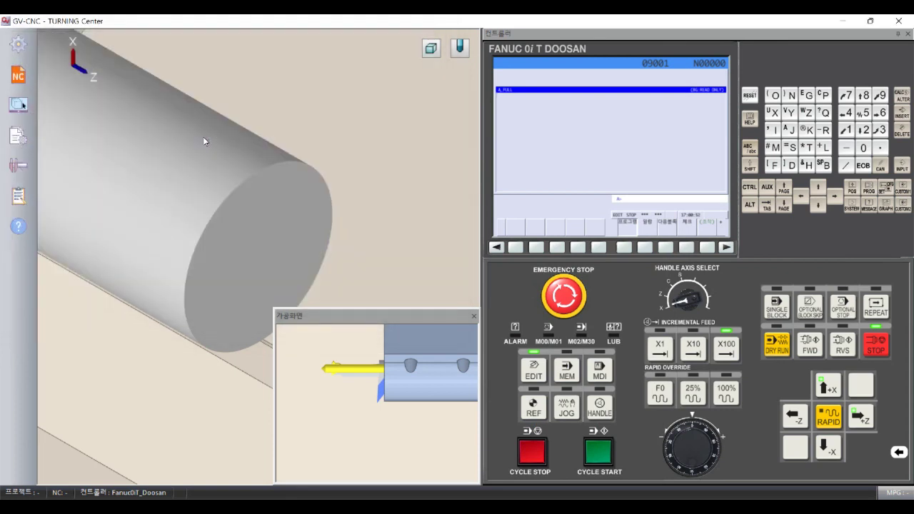
# Step: Switch the controller to MEM mode and run the loaded program with CYCLE START
pyautogui.moveTo(323, 204)
pyautogui.mouseDown()
pyautogui.moveTo(388, 200)
pyautogui.moveTo(390, 177)
pyautogui.moveTo(379, 207)
pyautogui.mouseUp()
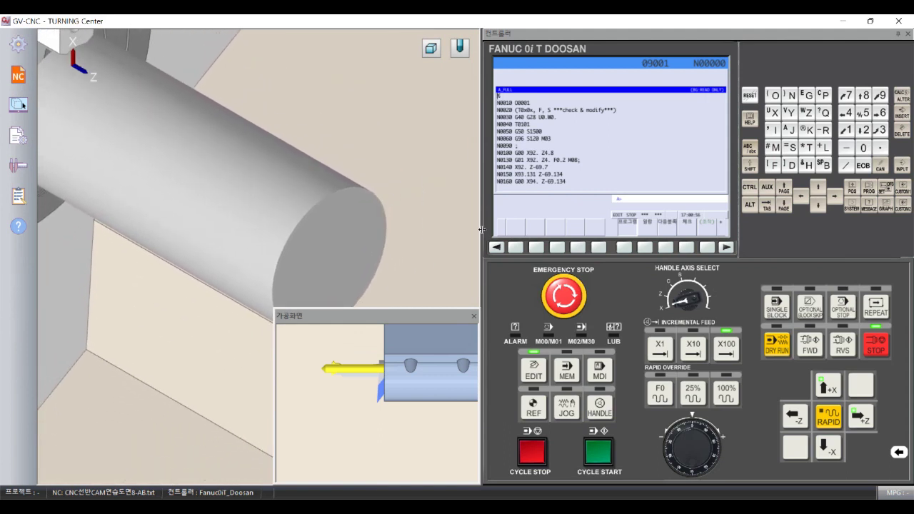
pyautogui.click(569, 377)
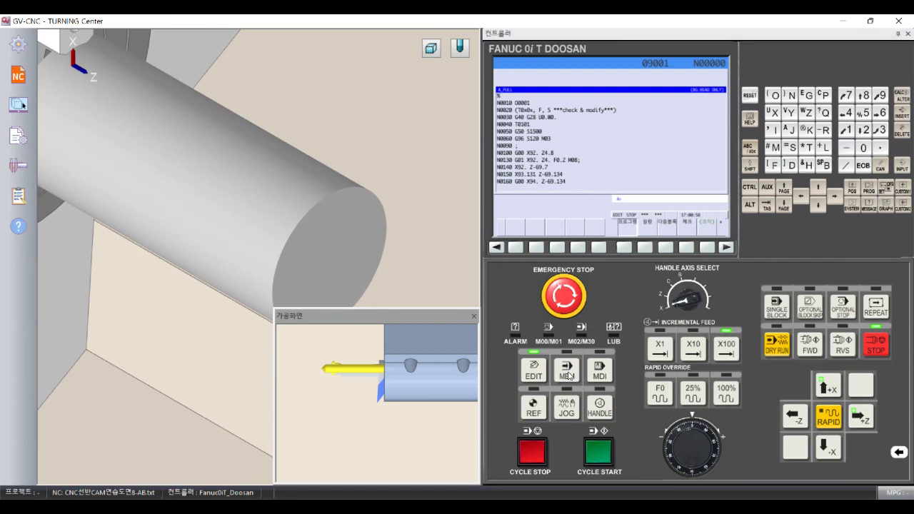
pyautogui.click(596, 451)
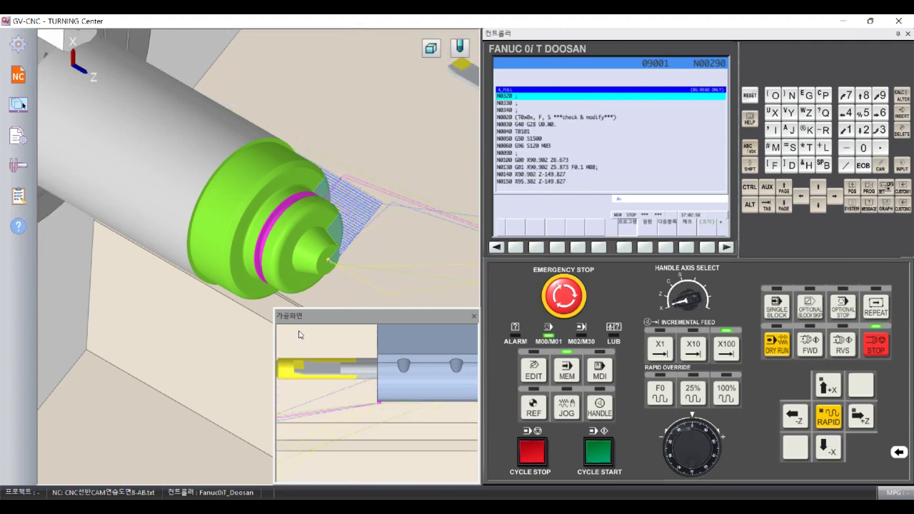
# Step: Inspect the machined groove, then flip the workpiece end-for-end via 공작물 회전
pyautogui.moveTo(176, 279); pyautogui.dragTo(188, 253, button='middle')
pyautogui.scroll(3, 215, 214)
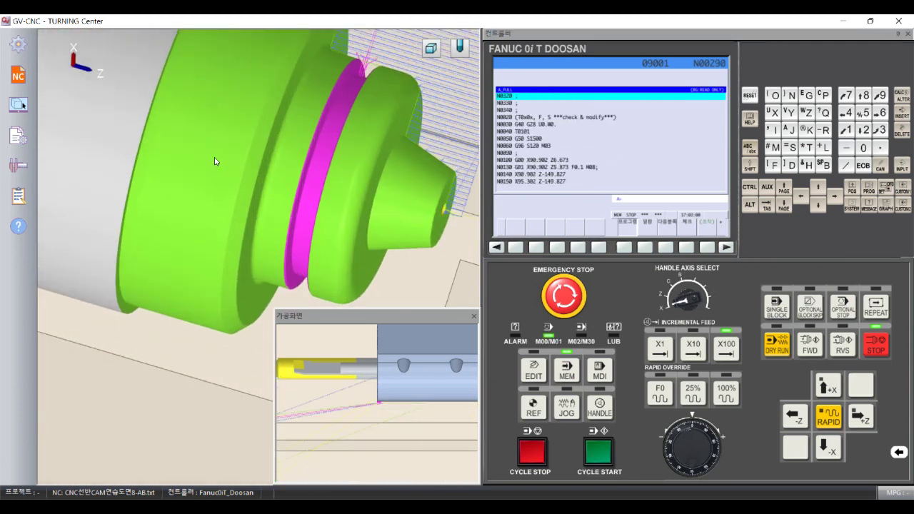
pyautogui.moveTo(281, 160); pyautogui.dragTo(332, 56, button='middle')
pyautogui.scroll(2, 335, 68)
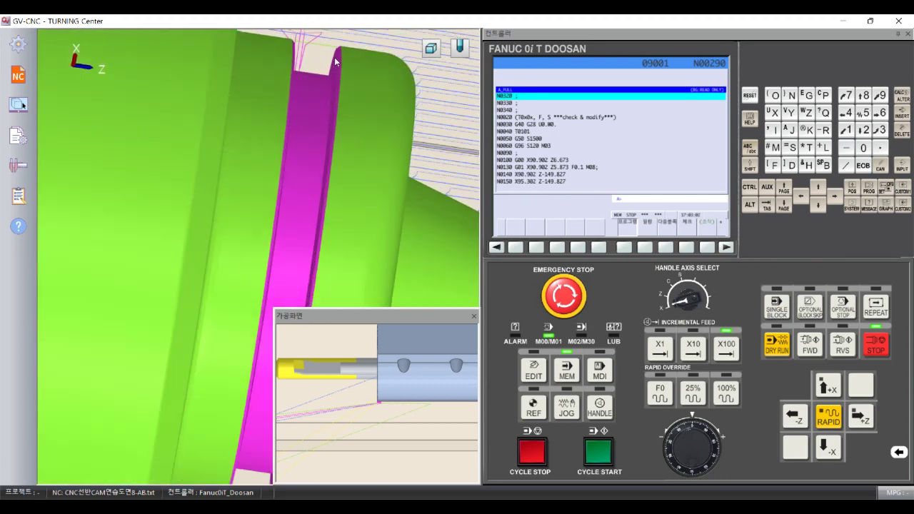
pyautogui.scroll(2, 335, 60)
pyautogui.scroll(2, 335, 60)
pyautogui.scroll(2, 335, 61)
pyautogui.scroll(-1, 257, 137)
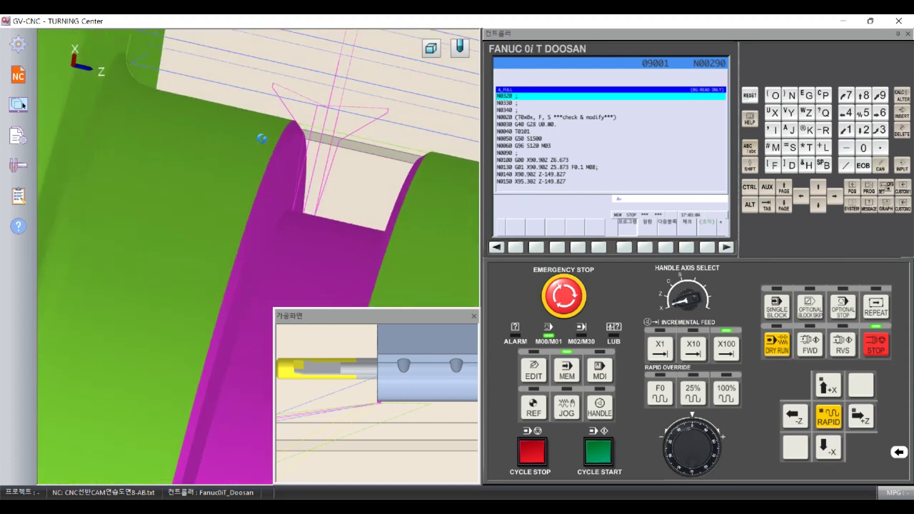
pyautogui.scroll(-2, 263, 143)
pyautogui.scroll(-3, 343, 206)
pyautogui.scroll(-3, 327, 207)
pyautogui.scroll(-3, 327, 207)
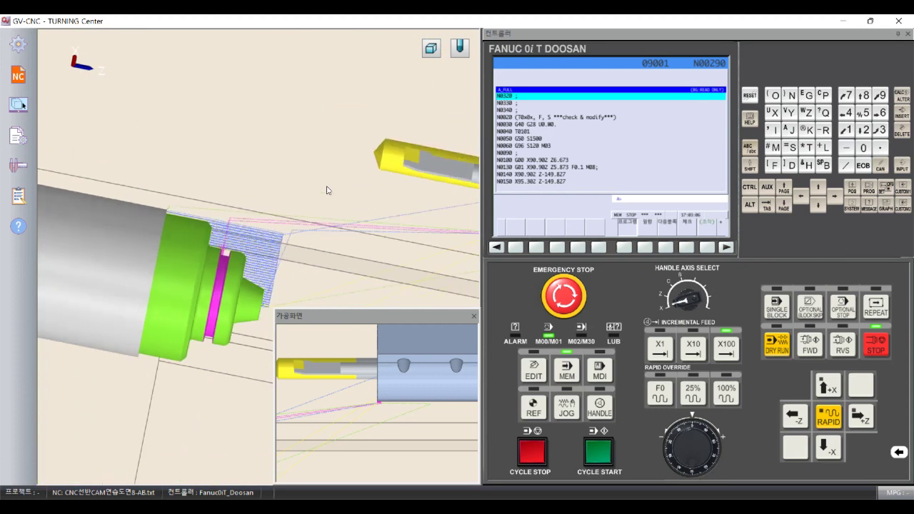
pyautogui.rightClick(293, 98)
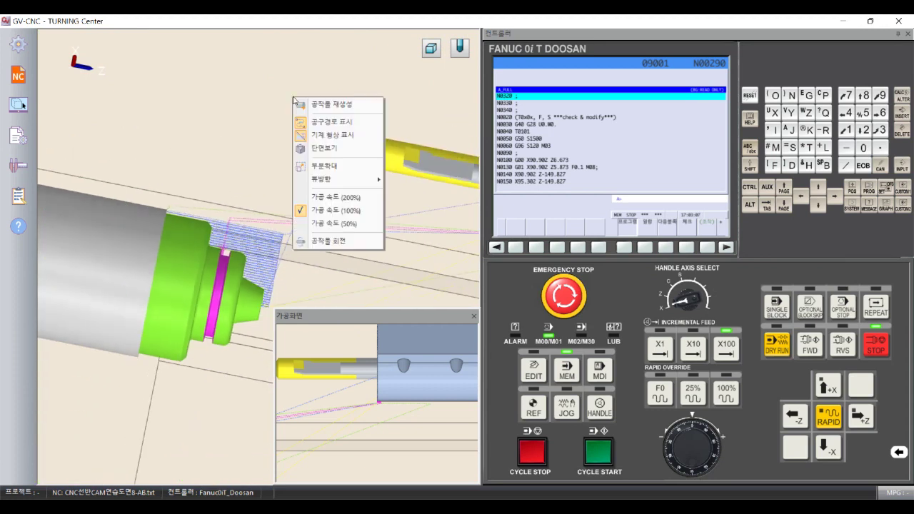
pyautogui.click(329, 241)
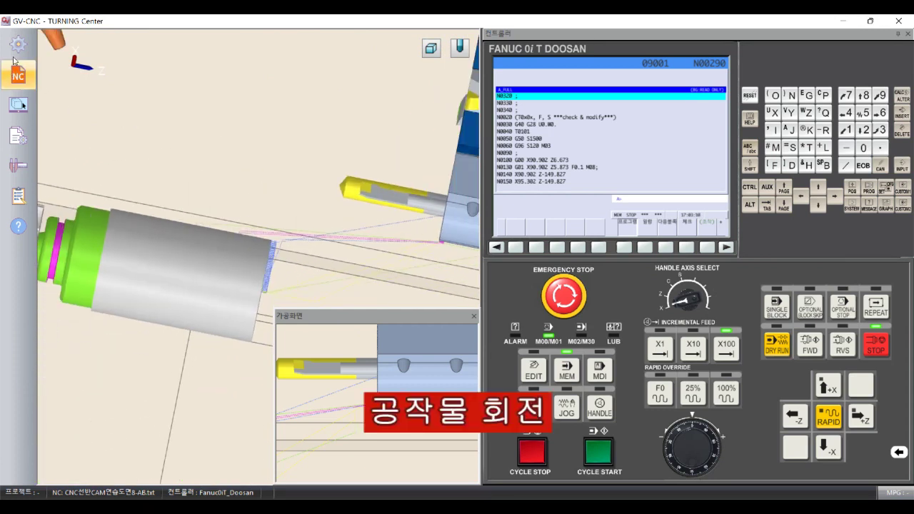
# Step: Set the part's right end as work origin (X -390.000, Z -408.000) and confirm
pyautogui.click(18, 75)
pyautogui.click(64, 76)
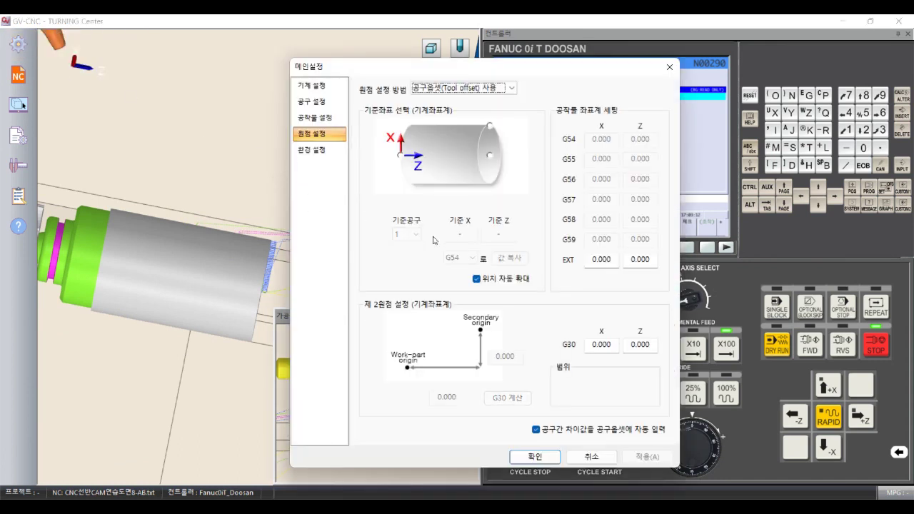
pyautogui.click(491, 155)
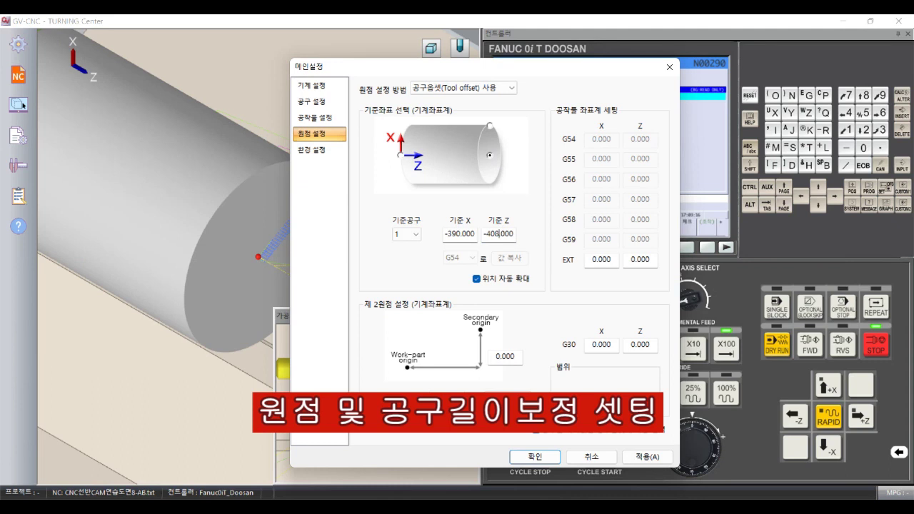
pyautogui.click(535, 457)
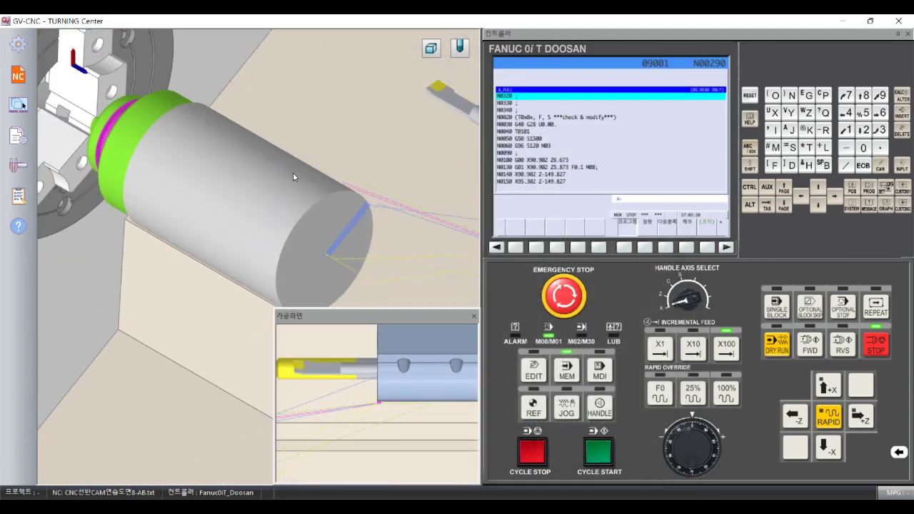
# Step: Run the B-side machining with CYCLE START to turn the part's second end
pyautogui.scroll(2, 293, 157)
pyautogui.scroll(1, 293, 152)
pyautogui.scroll(1, 293, 152)
pyautogui.scroll(1, 300, 155)
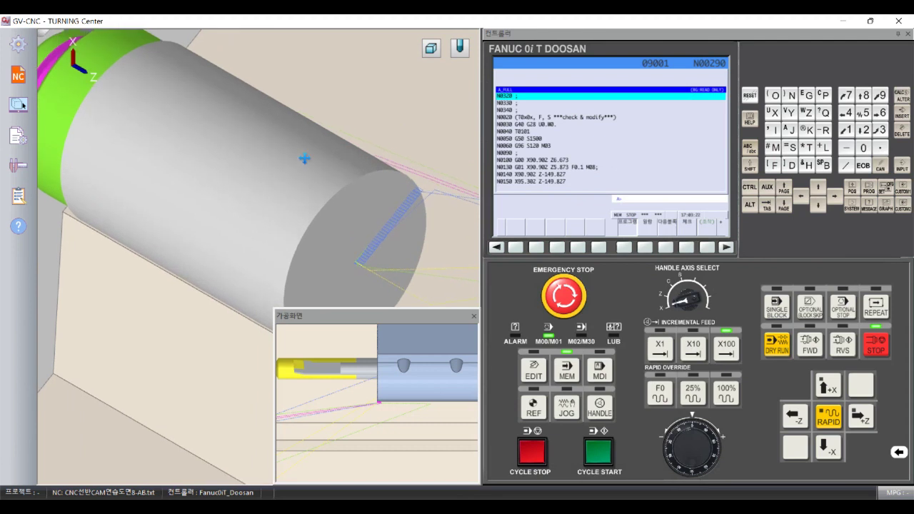
pyautogui.scroll(1, 304, 158)
pyautogui.scroll(1, 307, 155)
pyautogui.scroll(1, 312, 179)
pyautogui.scroll(1, 315, 176)
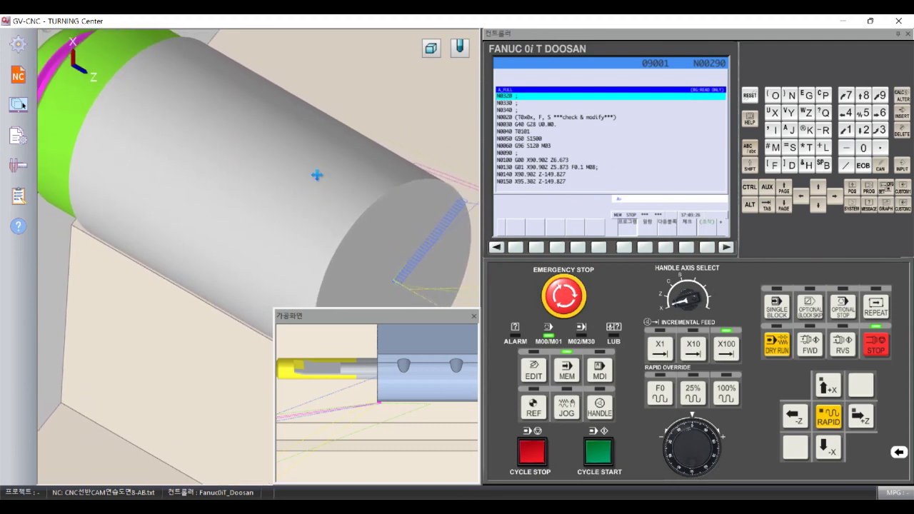
pyautogui.click(603, 460)
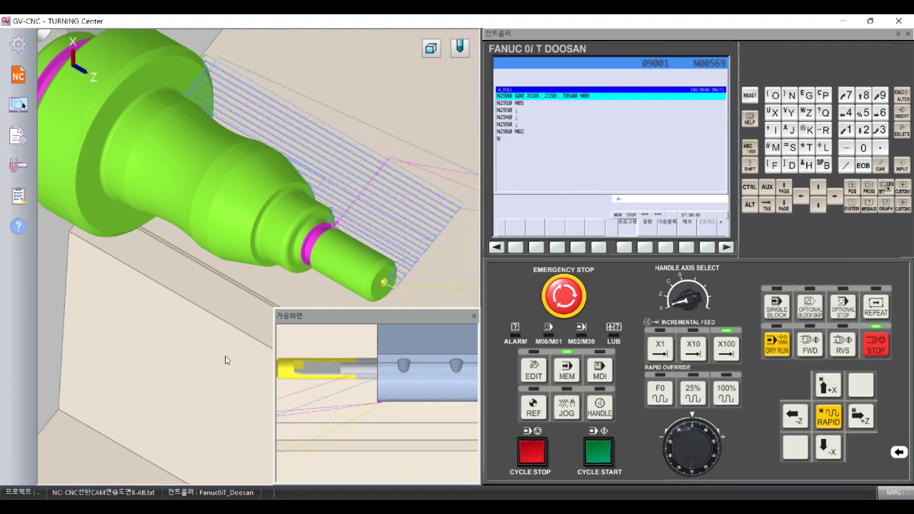
pyautogui.moveTo(218, 357)
pyautogui.mouseDown(button='middle')
pyautogui.moveTo(283, 250)
pyautogui.moveTo(297, 202)
pyautogui.mouseUp(button='middle')
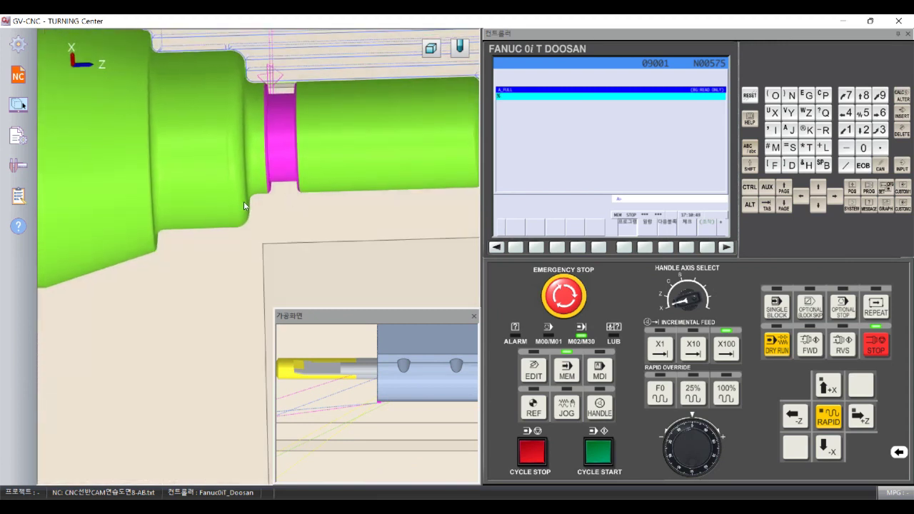
pyautogui.scroll(-3, 246, 207)
pyautogui.moveTo(138, 157); pyautogui.dragTo(449, 164, button='middle')
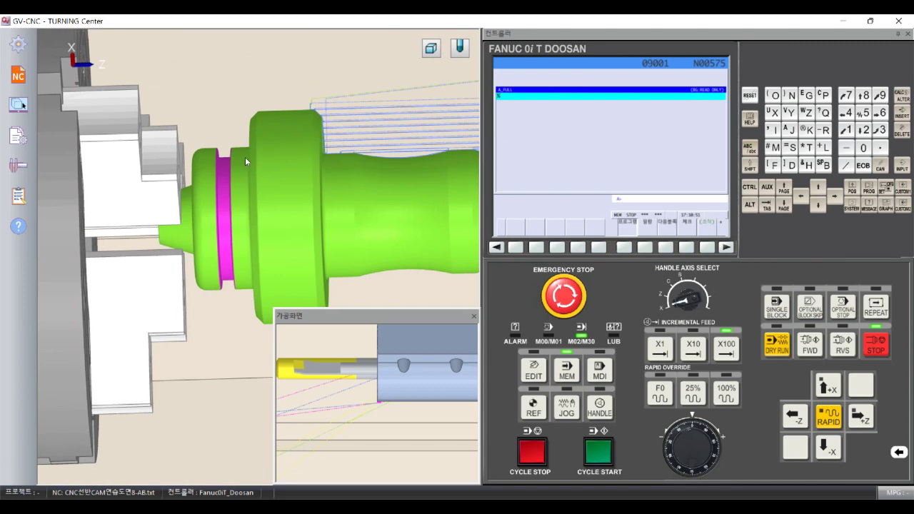
pyautogui.scroll(2, 245, 157)
pyautogui.scroll(2, 233, 173)
pyautogui.scroll(2, 233, 173)
pyautogui.scroll(-2, 246, 179)
pyautogui.moveTo(247, 178)
pyautogui.mouseDown(button='middle')
pyautogui.moveTo(221, 149)
pyautogui.moveTo(314, 209)
pyautogui.moveTo(333, 159)
pyautogui.moveTo(347, 190)
pyautogui.moveTo(386, 206)
pyautogui.mouseUp(button='middle')
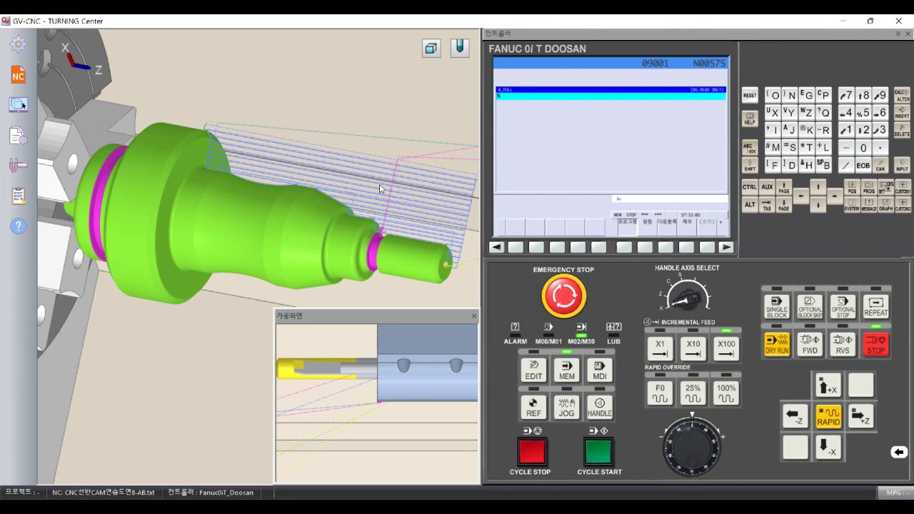
# Step: Open the part in VeriTurn and dimension its 214.9 overall length and 89.8 largest diameter
pyautogui.click(20, 164)
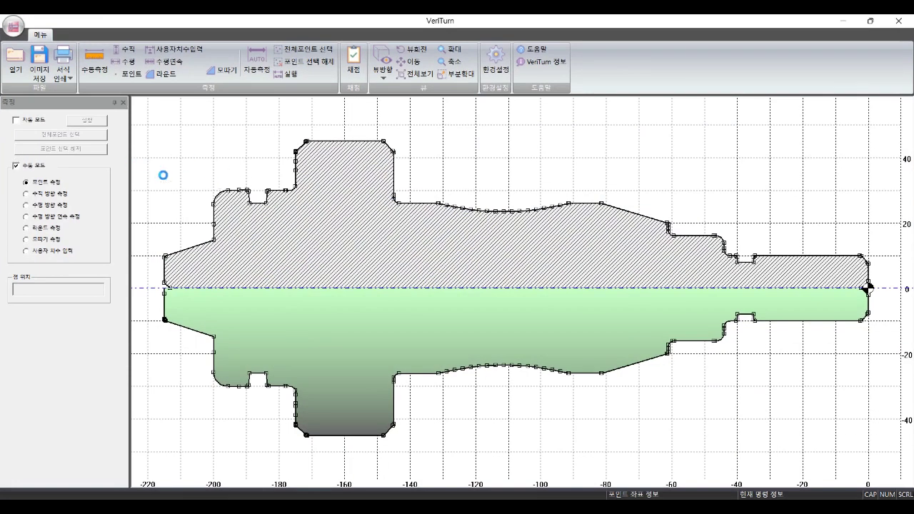
pyautogui.click(128, 61)
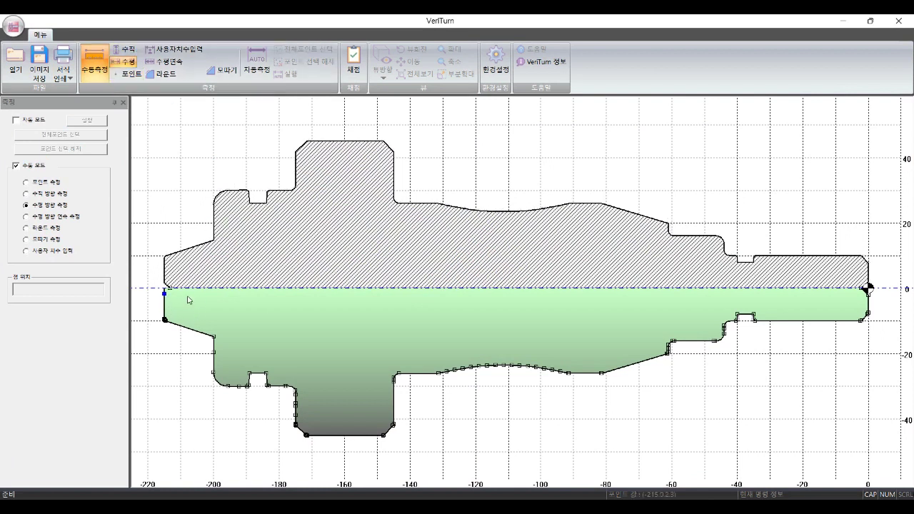
pyautogui.click(869, 293)
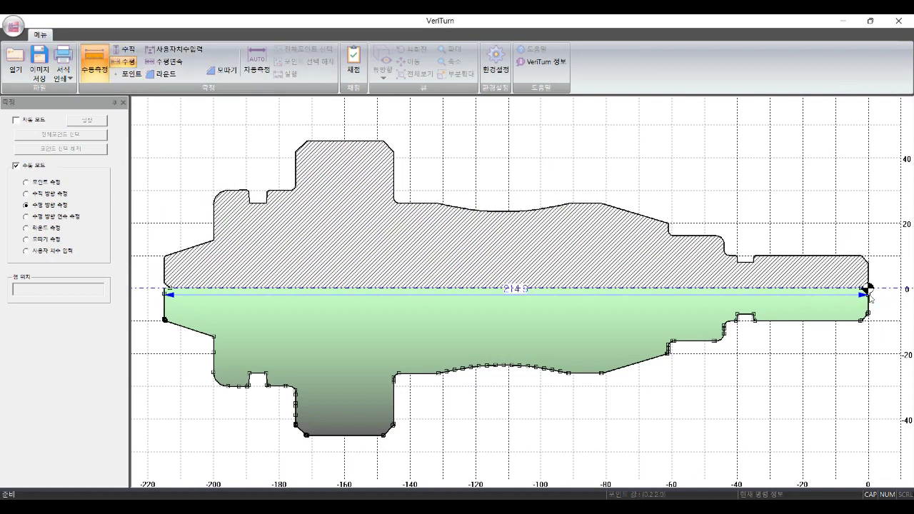
pyautogui.click(773, 464)
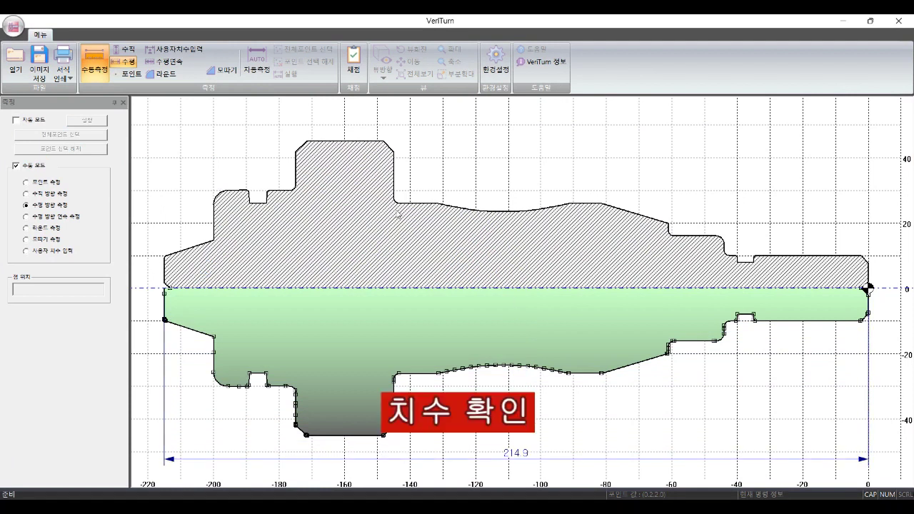
pyautogui.click(126, 51)
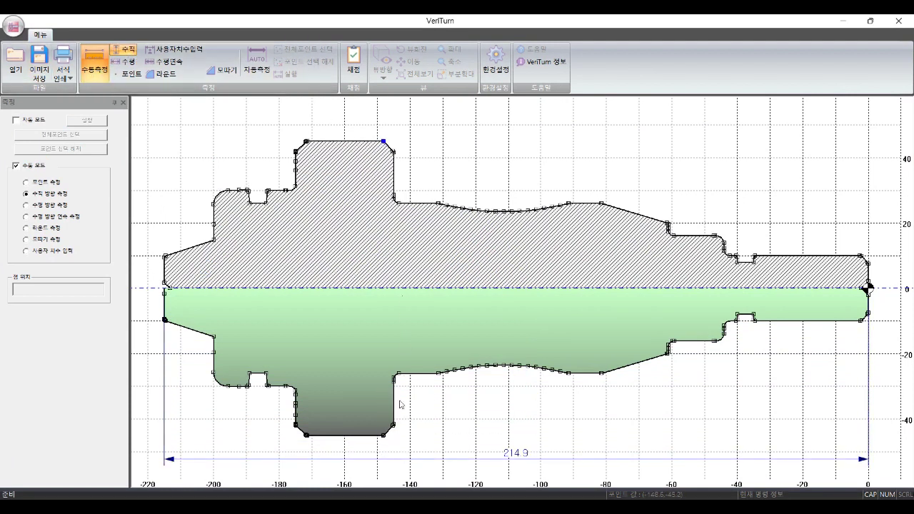
pyautogui.click(384, 437)
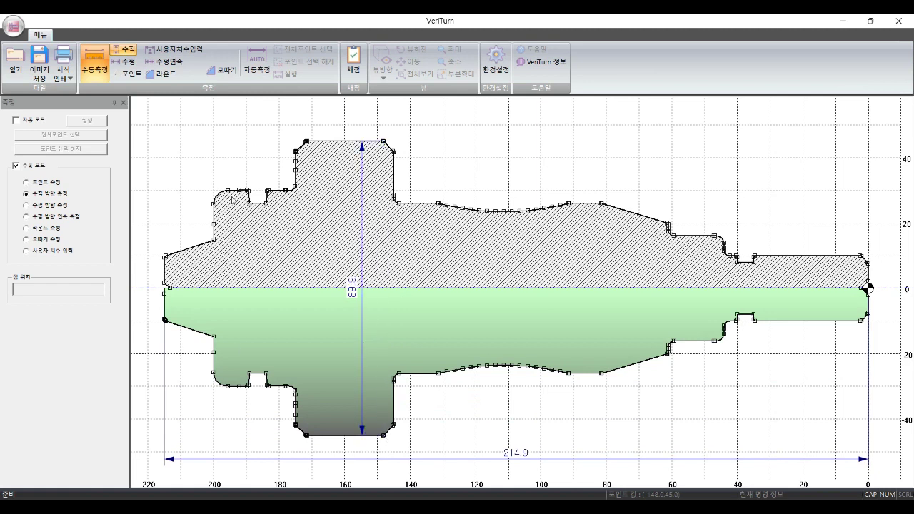